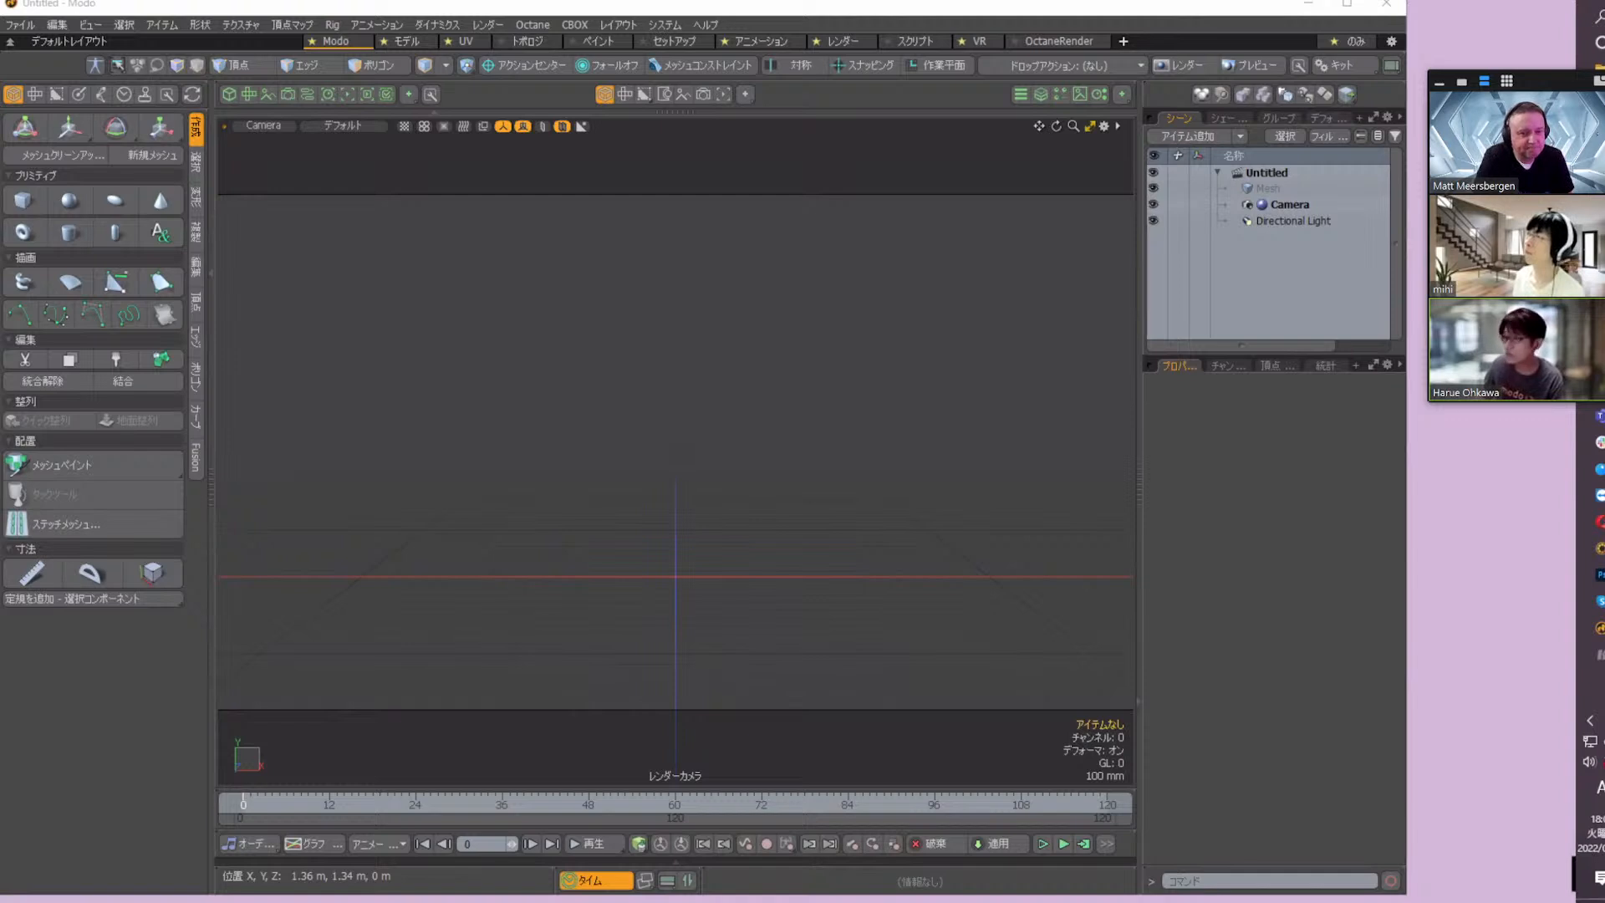
# Play the rendered curve_dynamics sequence in the image sequence player, rewind it to frame 1 and return to Modo
pyautogui.click(1599, 654)
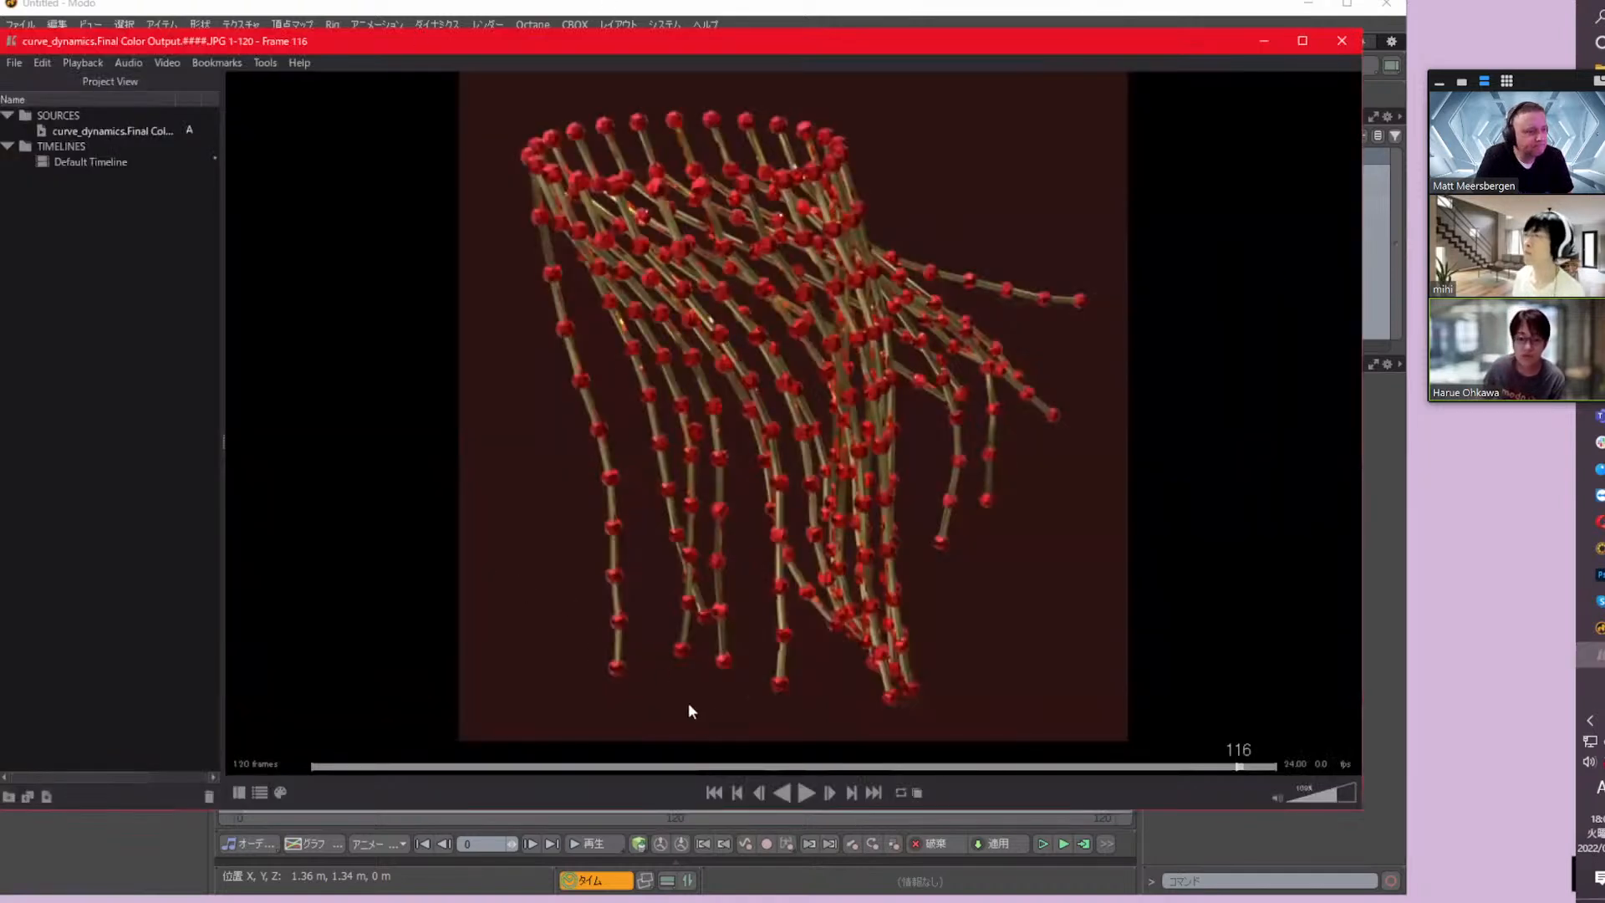
pyautogui.click(806, 794)
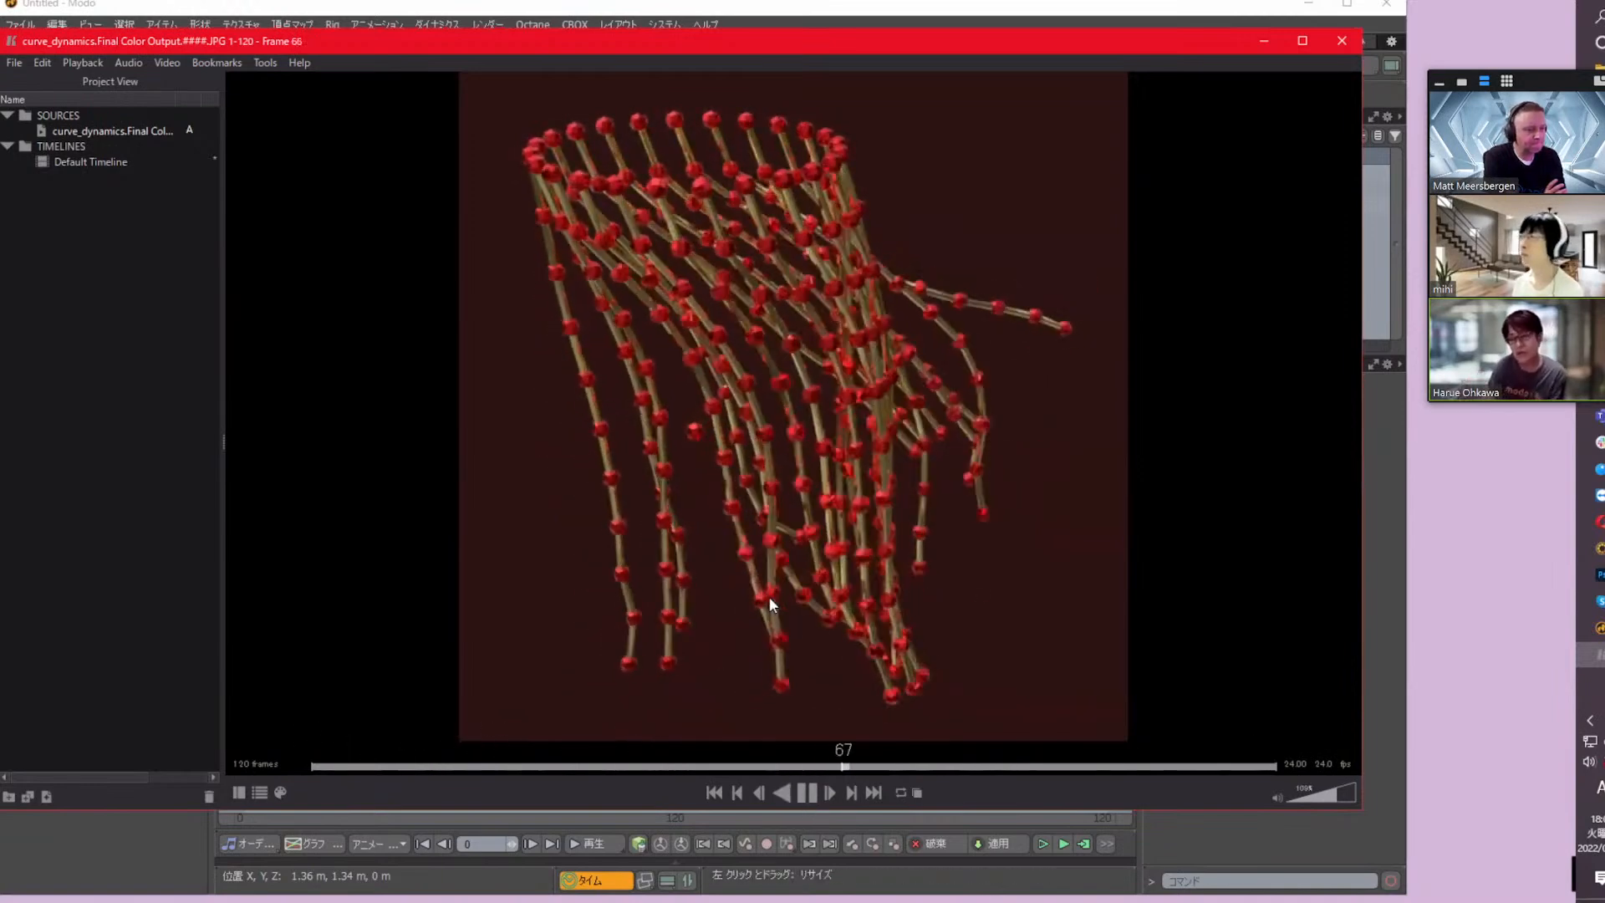
pyautogui.click(805, 792)
pyautogui.moveTo(331, 772); pyautogui.dragTo(303, 773)
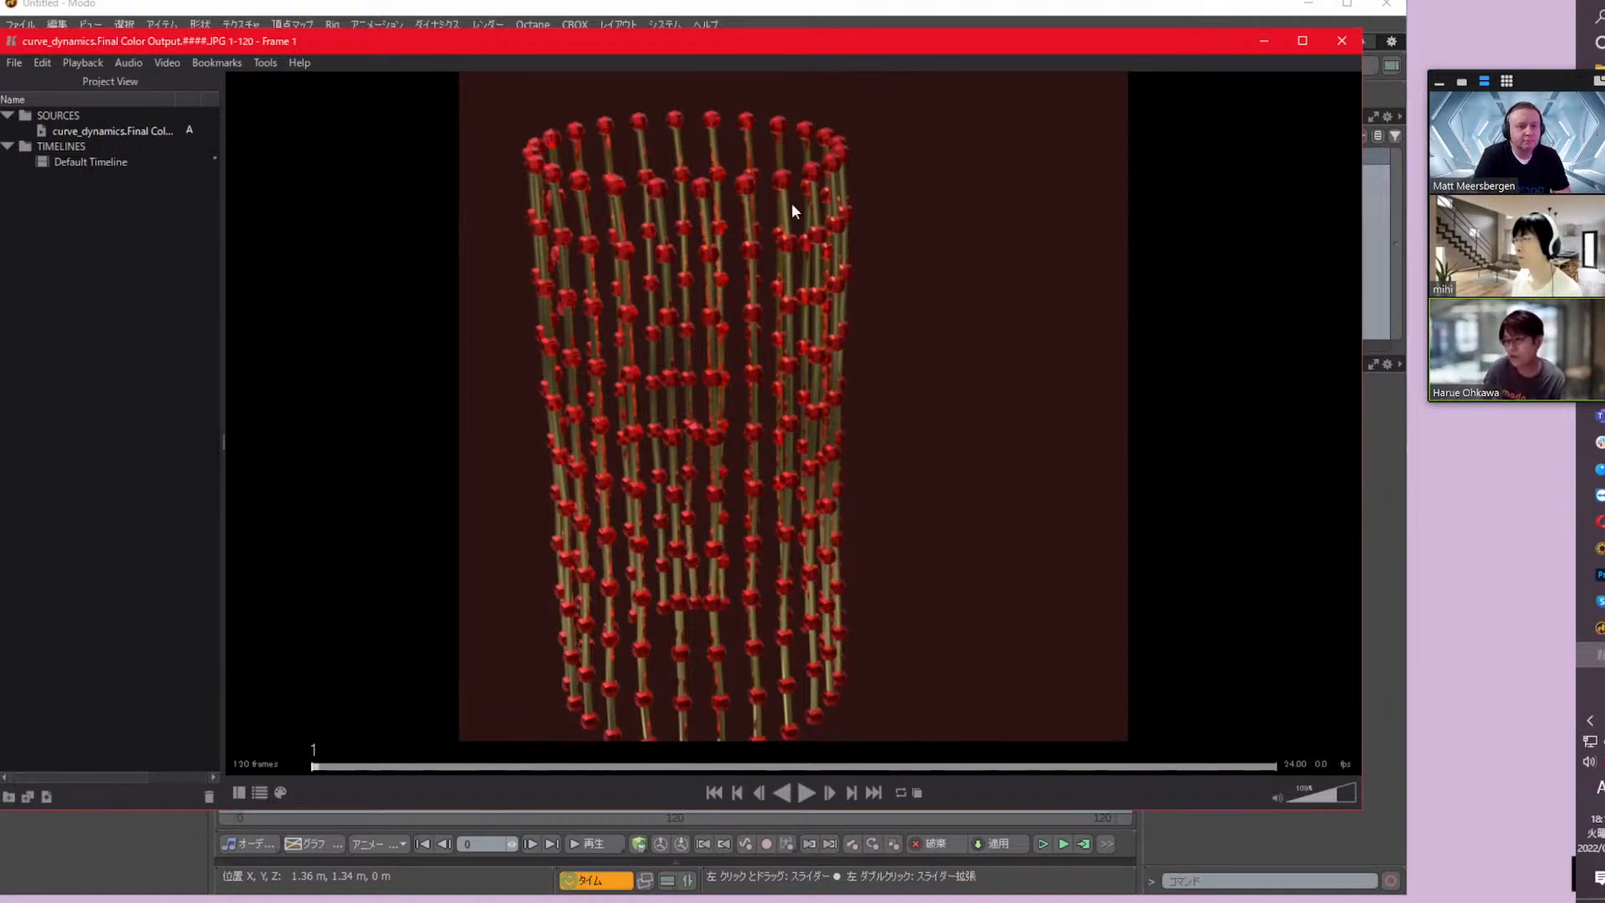
pyautogui.click(793, 10)
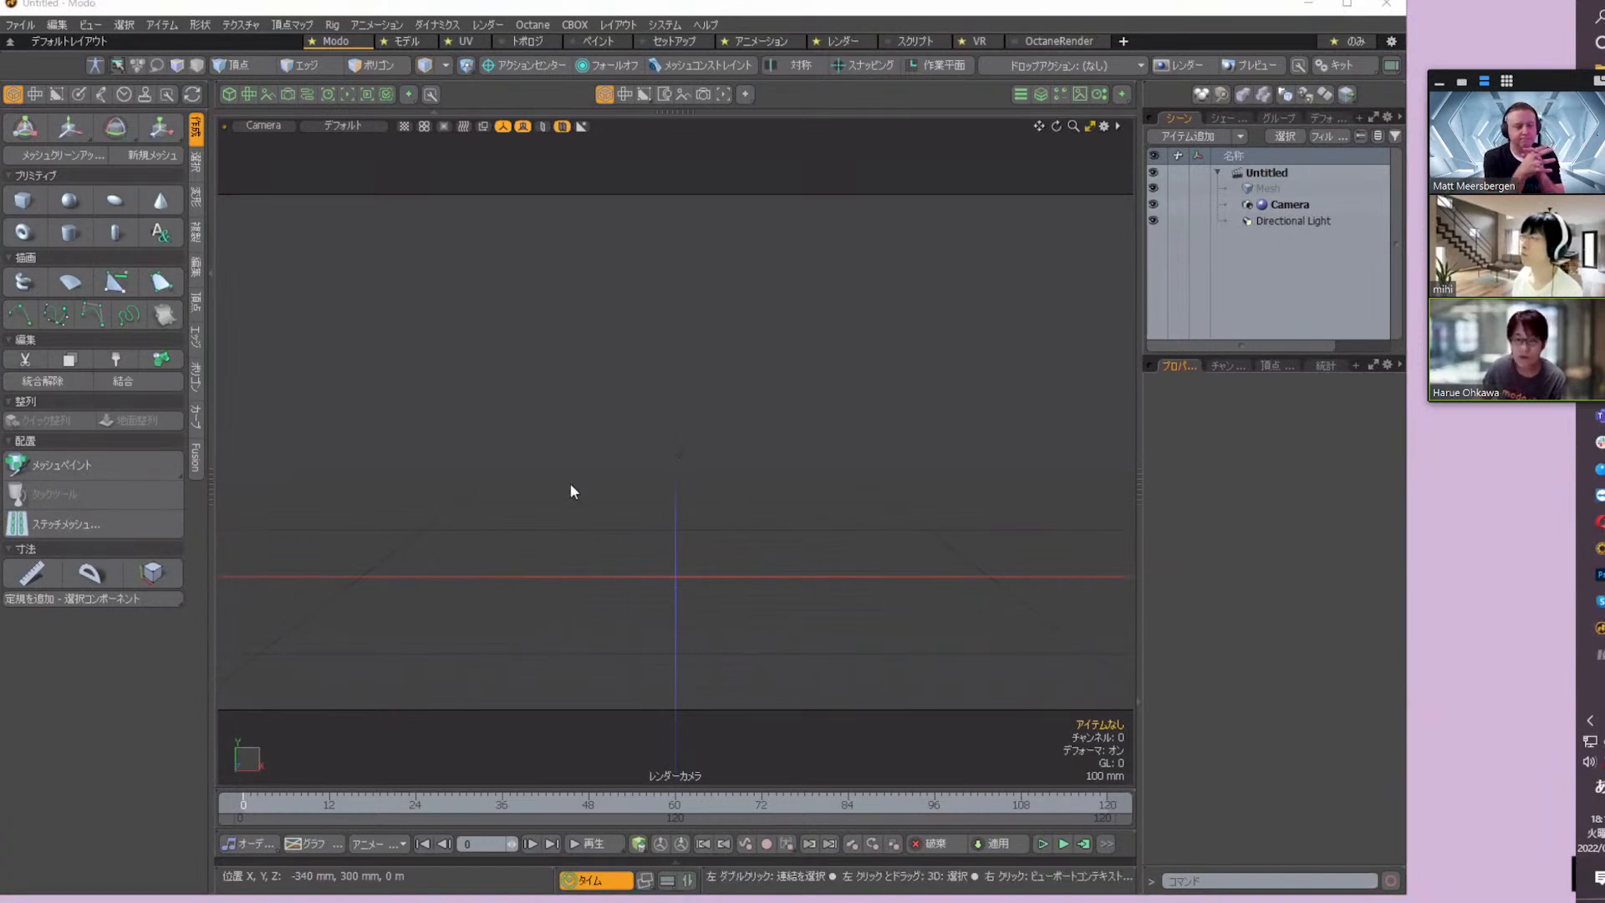
pyautogui.click(648, 389)
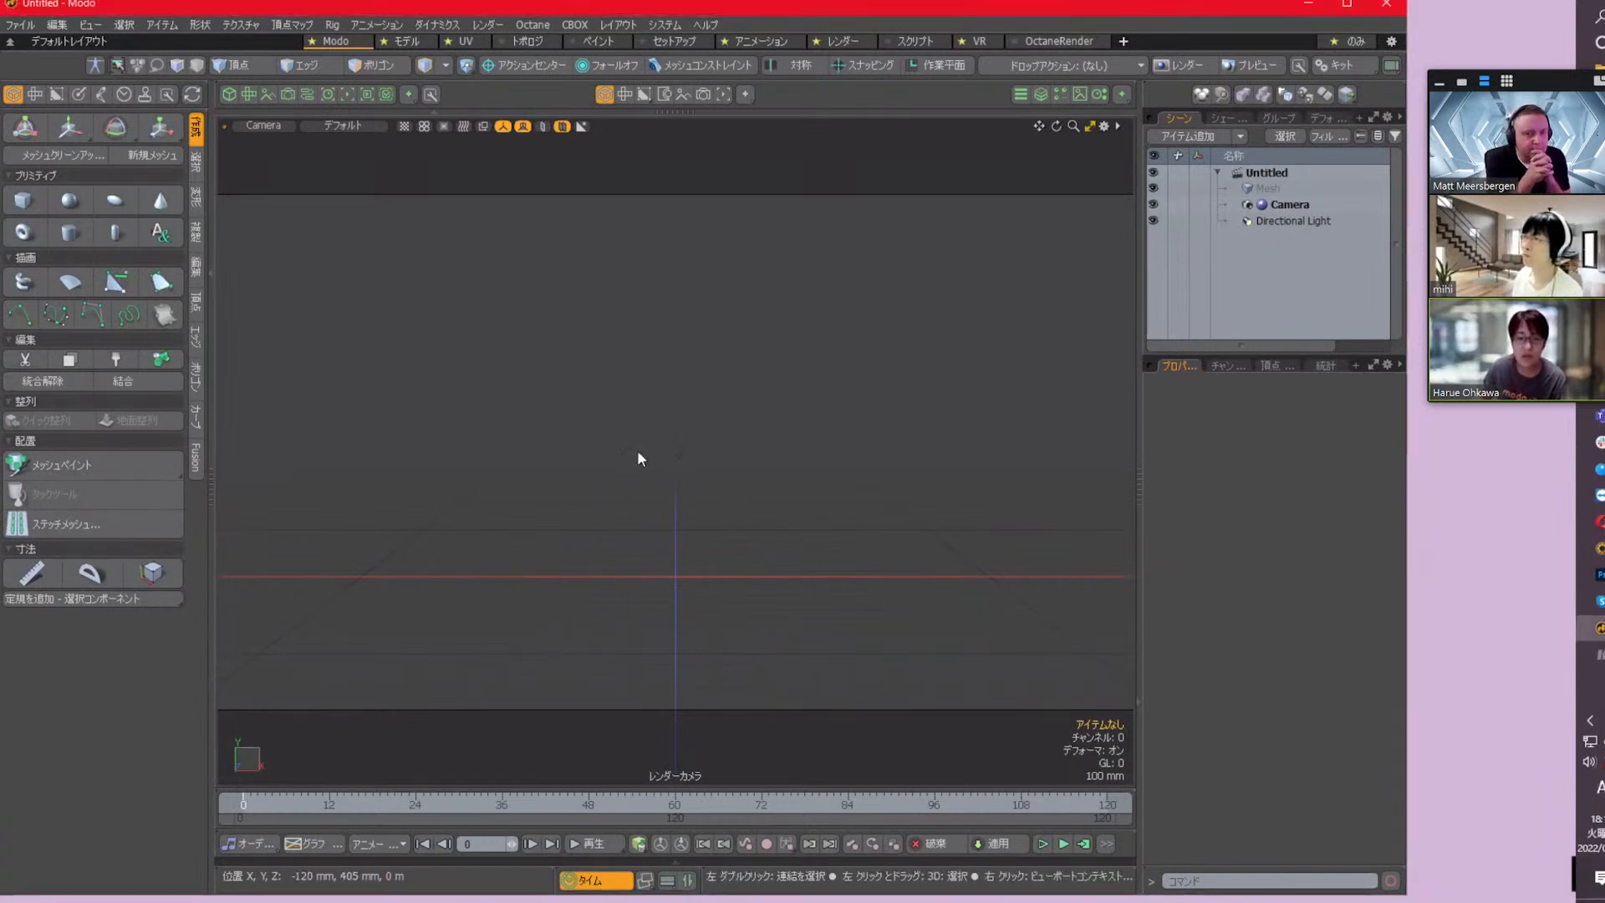
# Create a Y-axis cylinder at the origin with radius 500 mm, 1 m, 500 mm, 24 sides and 10 segments
pyautogui.click(71, 234)
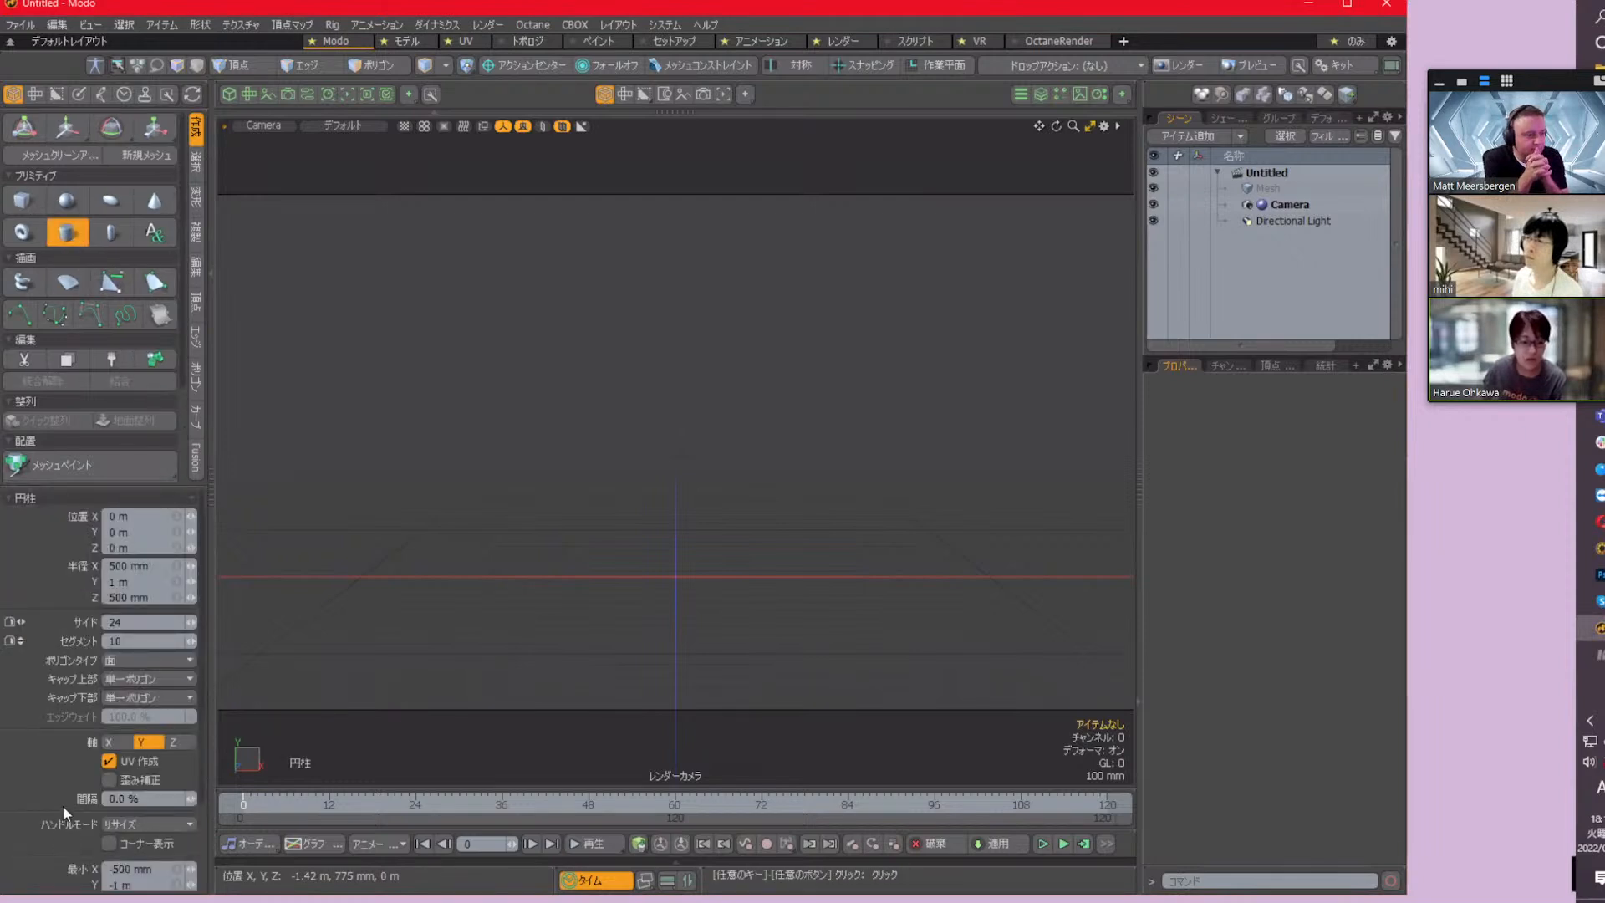
pyautogui.click(111, 863)
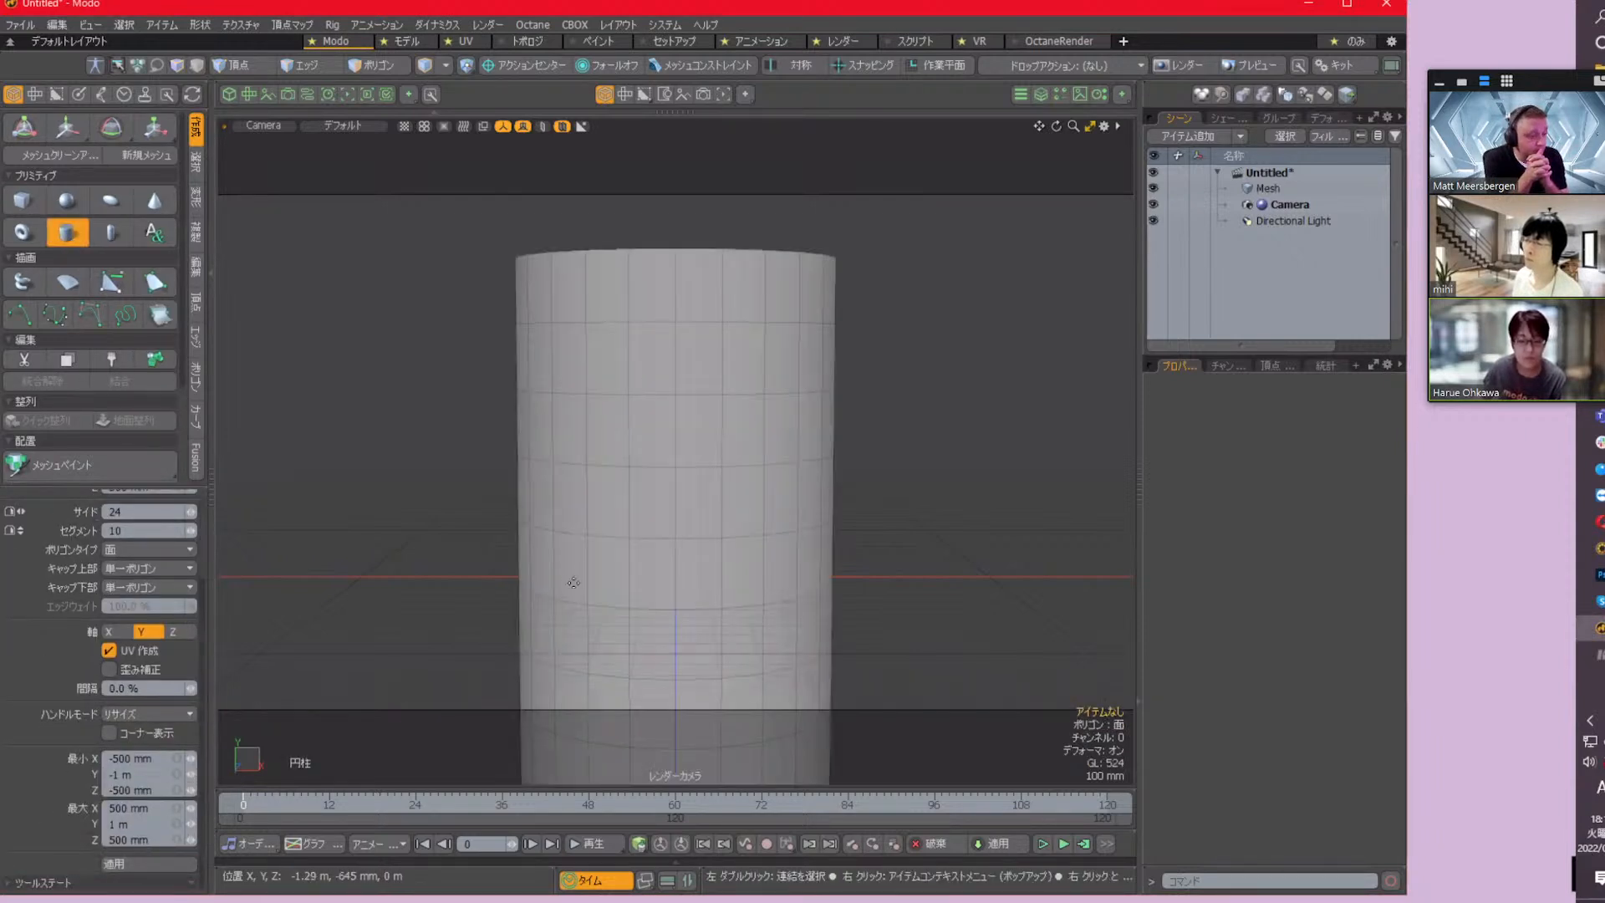
pyautogui.press('space')
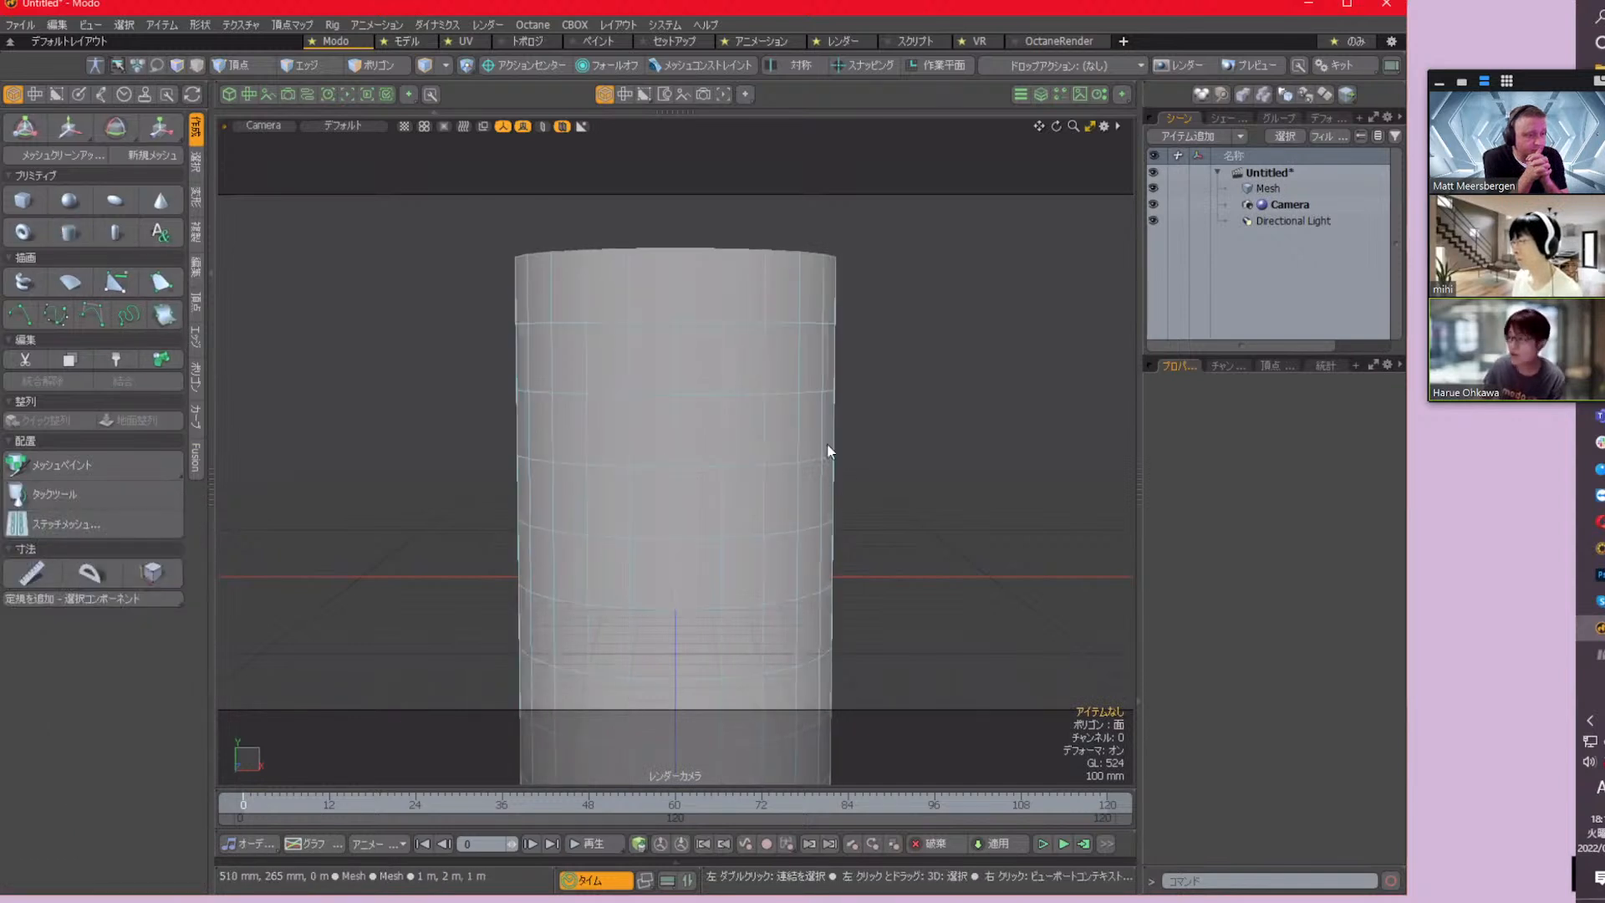
pyautogui.keyDown('alt'); pyautogui.moveTo(777, 308); pyautogui.dragTo(783, 427); pyautogui.keyUp('alt')
pyautogui.scroll(-3, 740, 477)
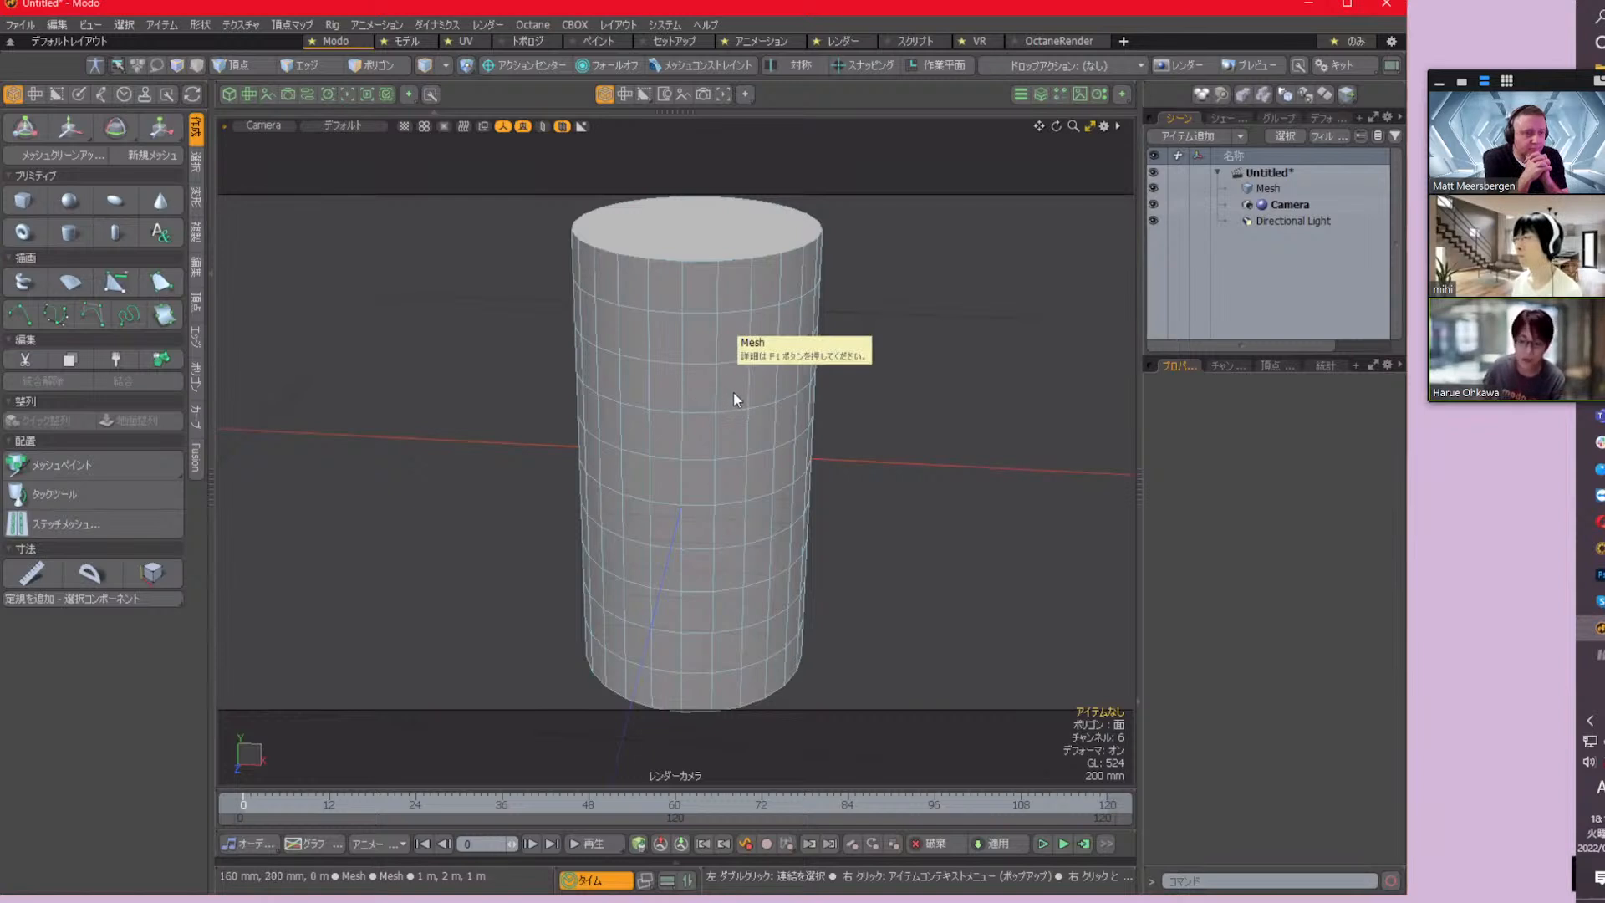
# Select all the vertical edges around the cylinder's side along its full height
pyautogui.press('2')
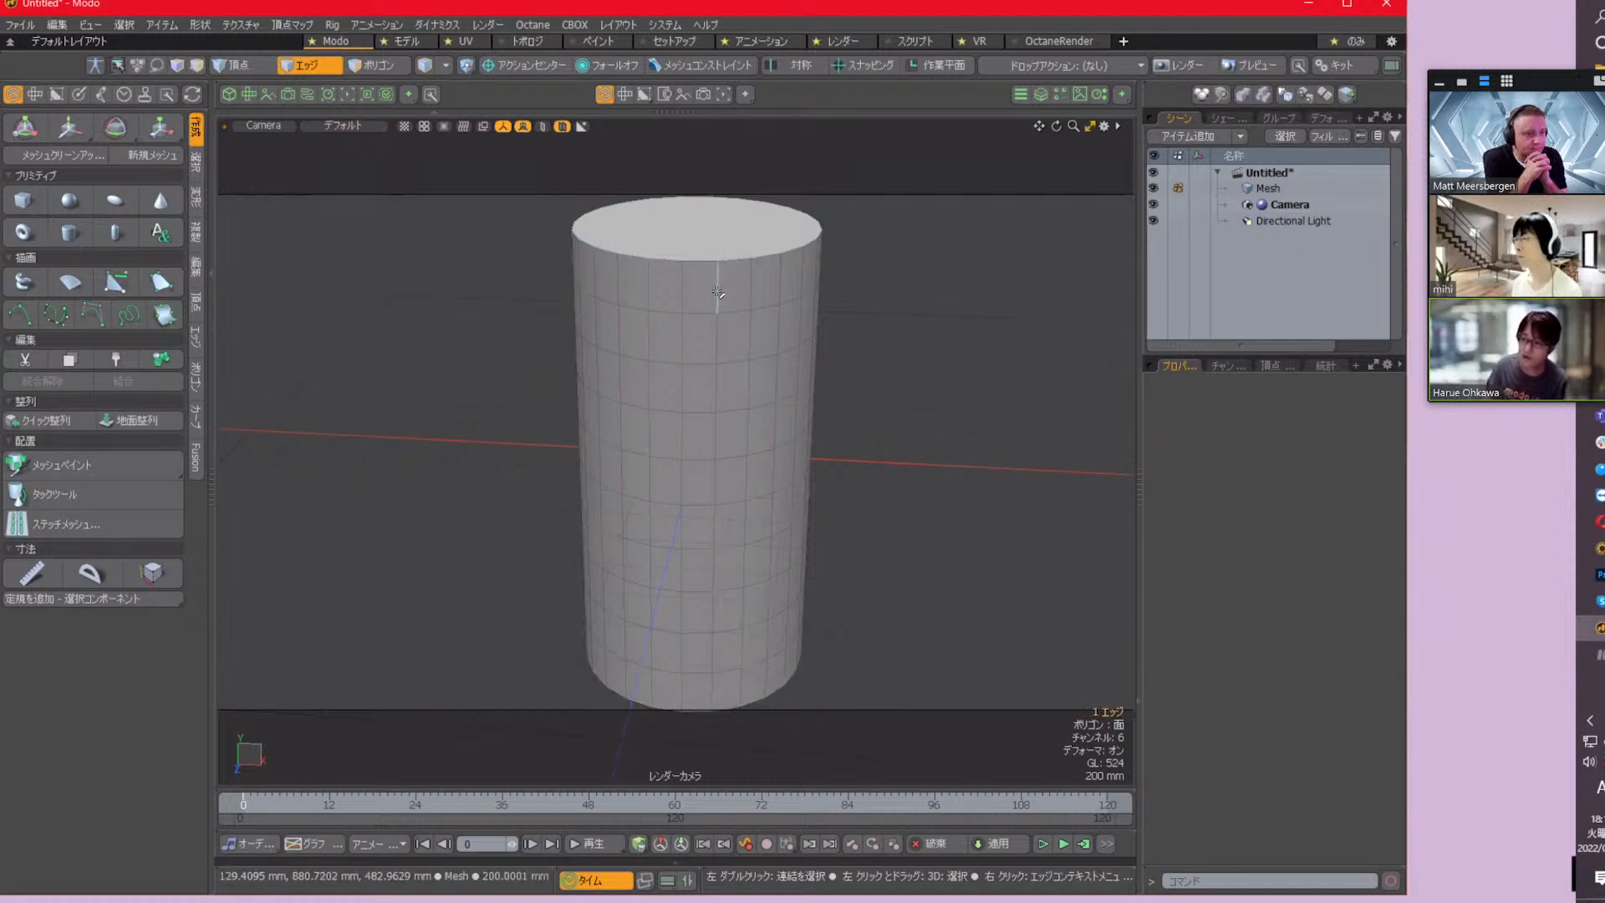
pyautogui.click(717, 293)
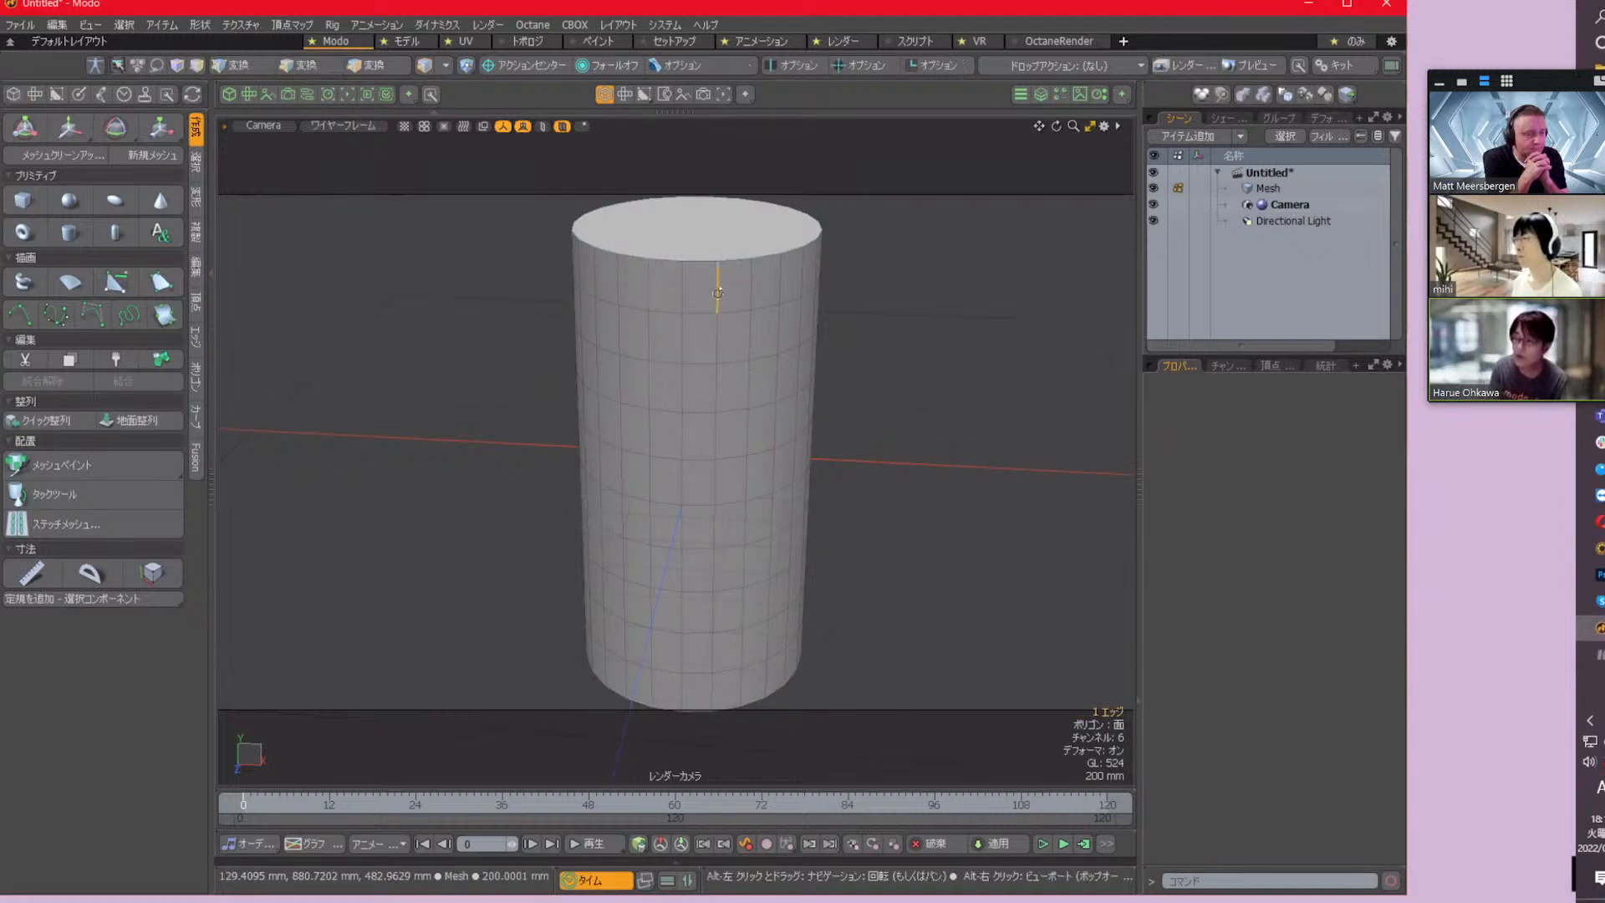
pyautogui.hotkey('alt', 'l')
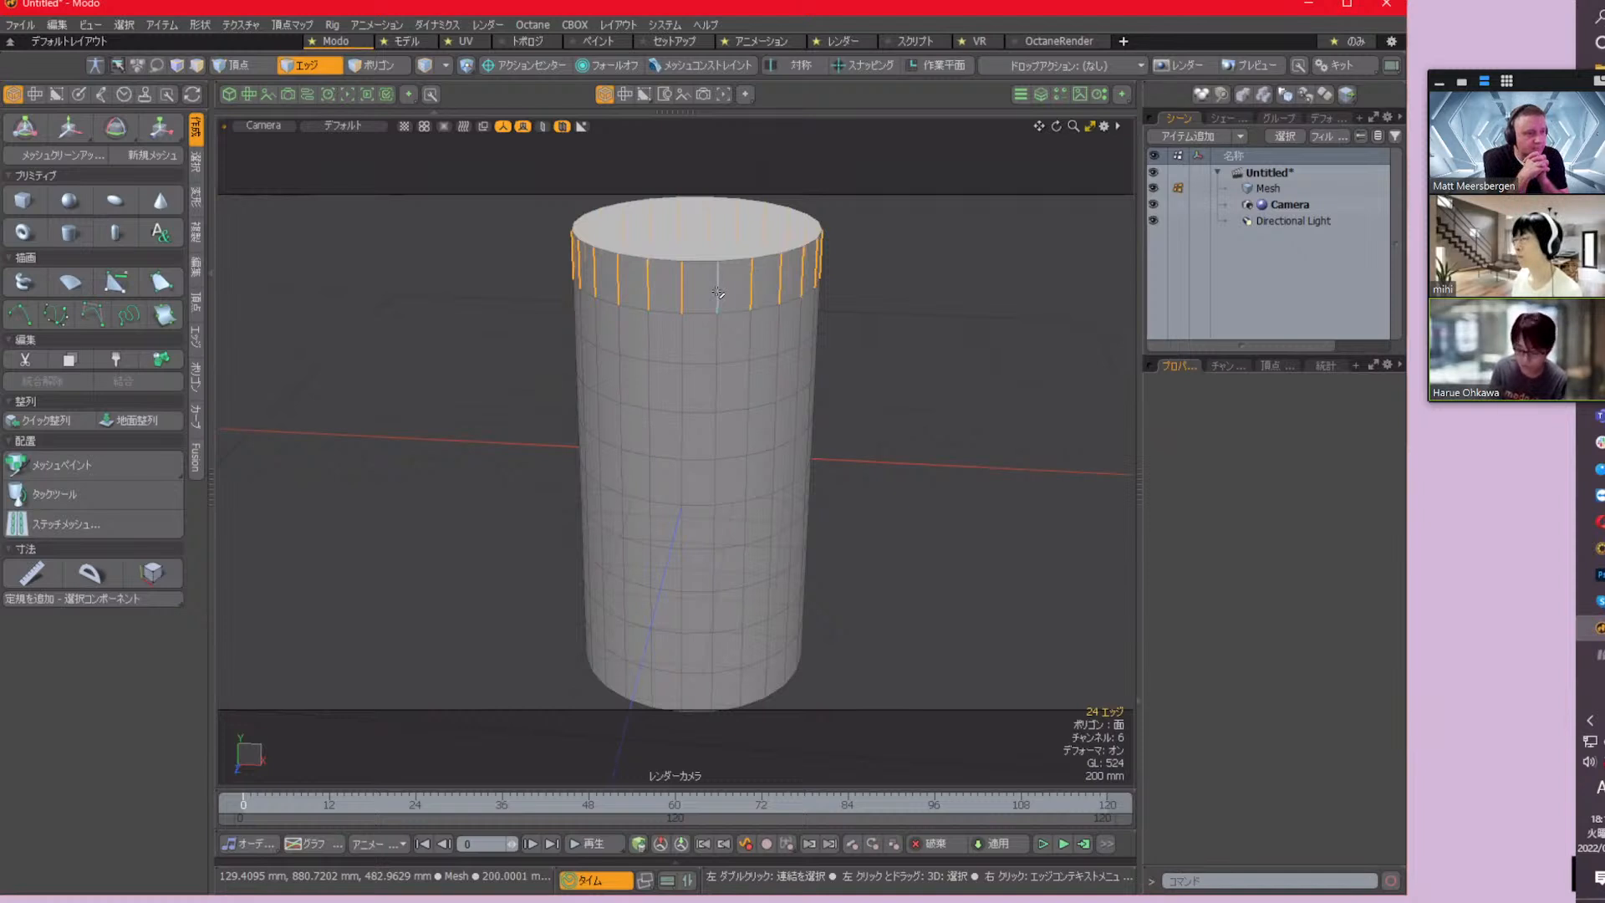
pyautogui.press('l')
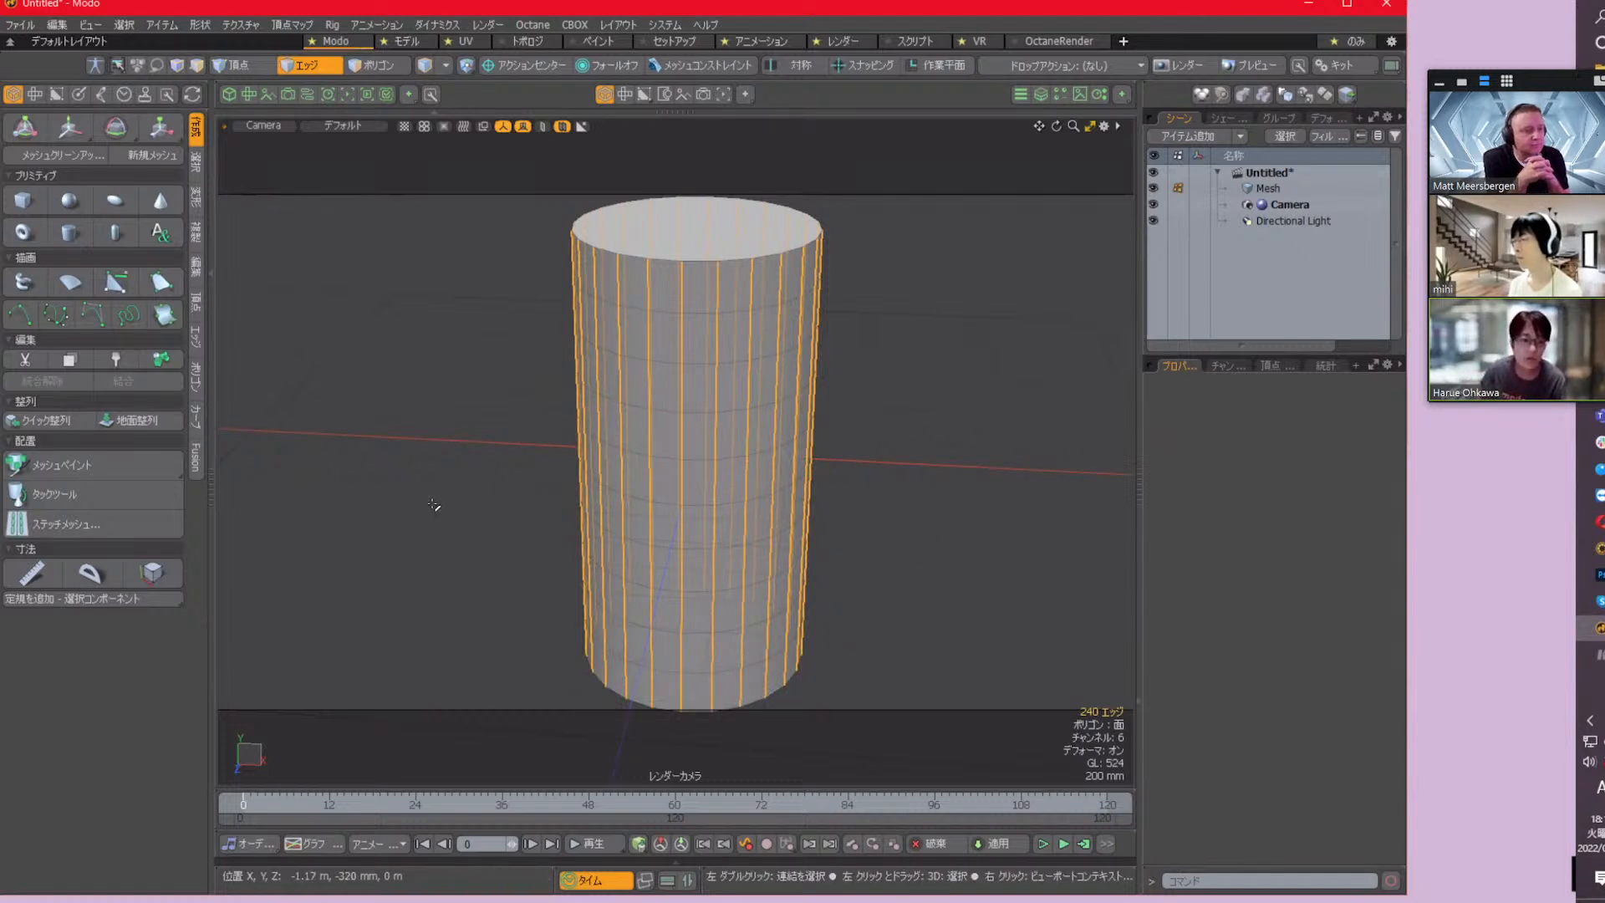
# Convert the selected vertical edges to curves of type polyline within the same mesh
pyautogui.click(197, 422)
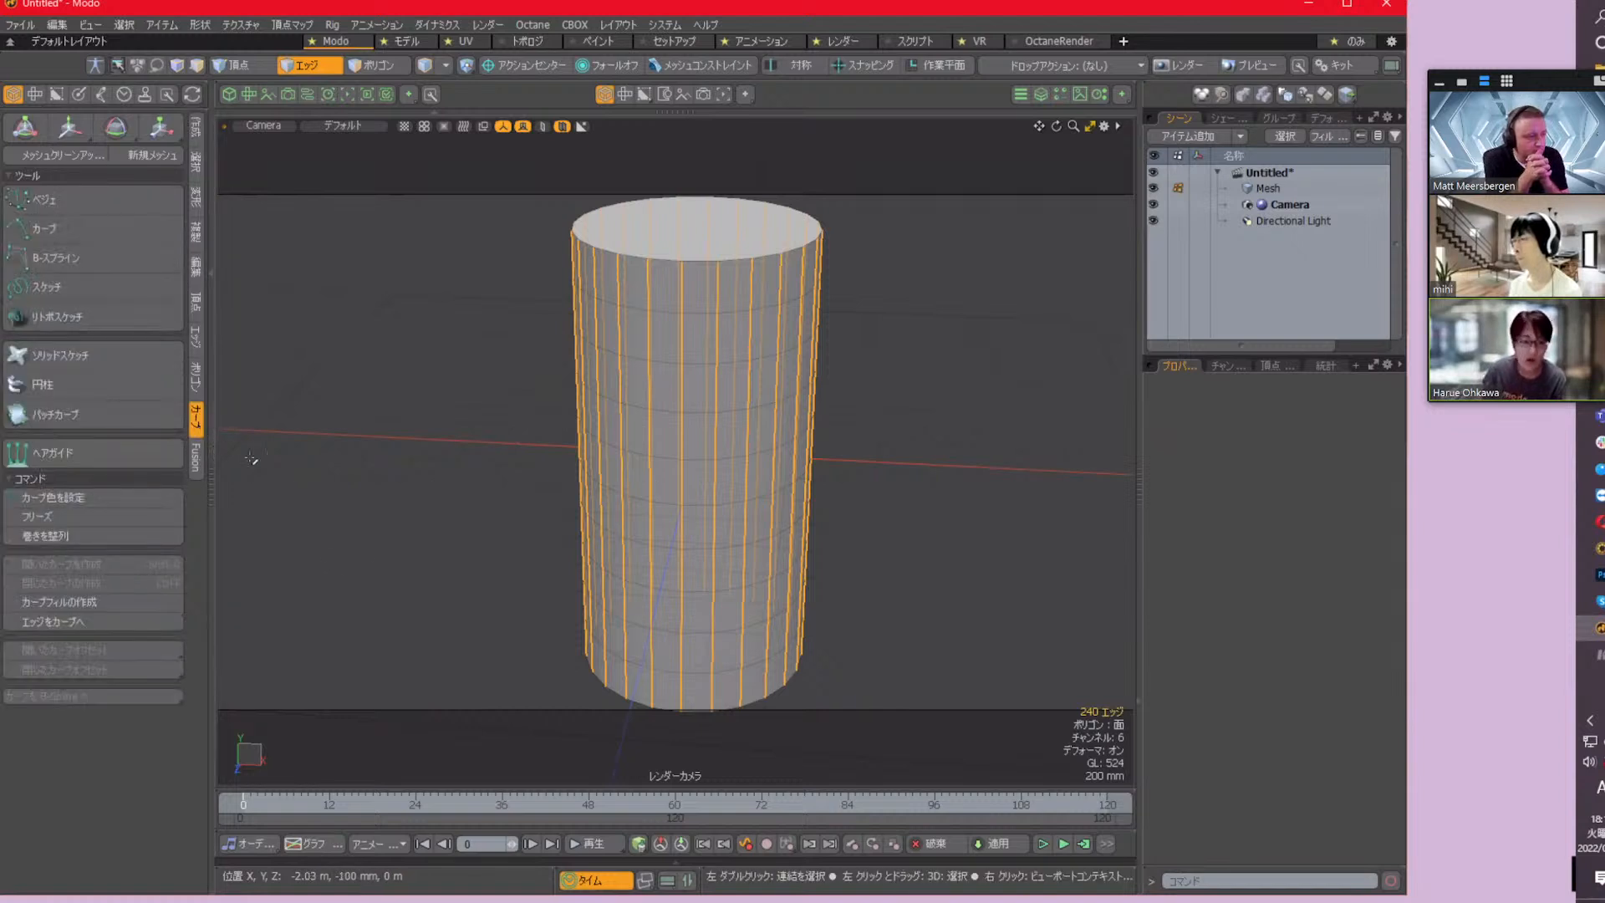
pyautogui.click(137, 620)
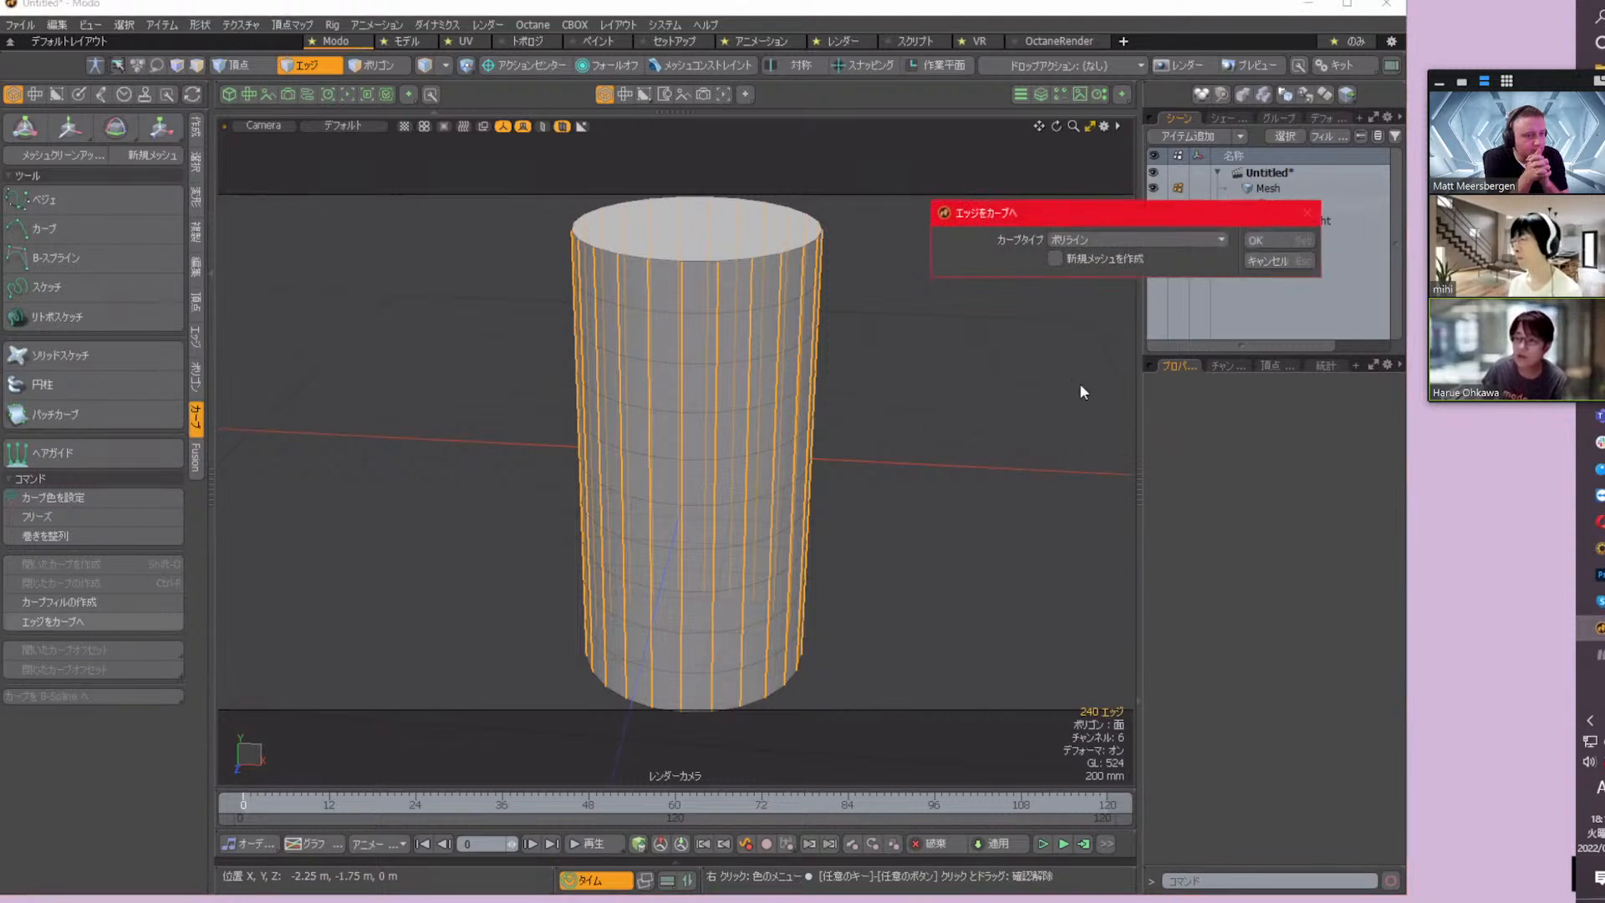
pyautogui.click(1175, 241)
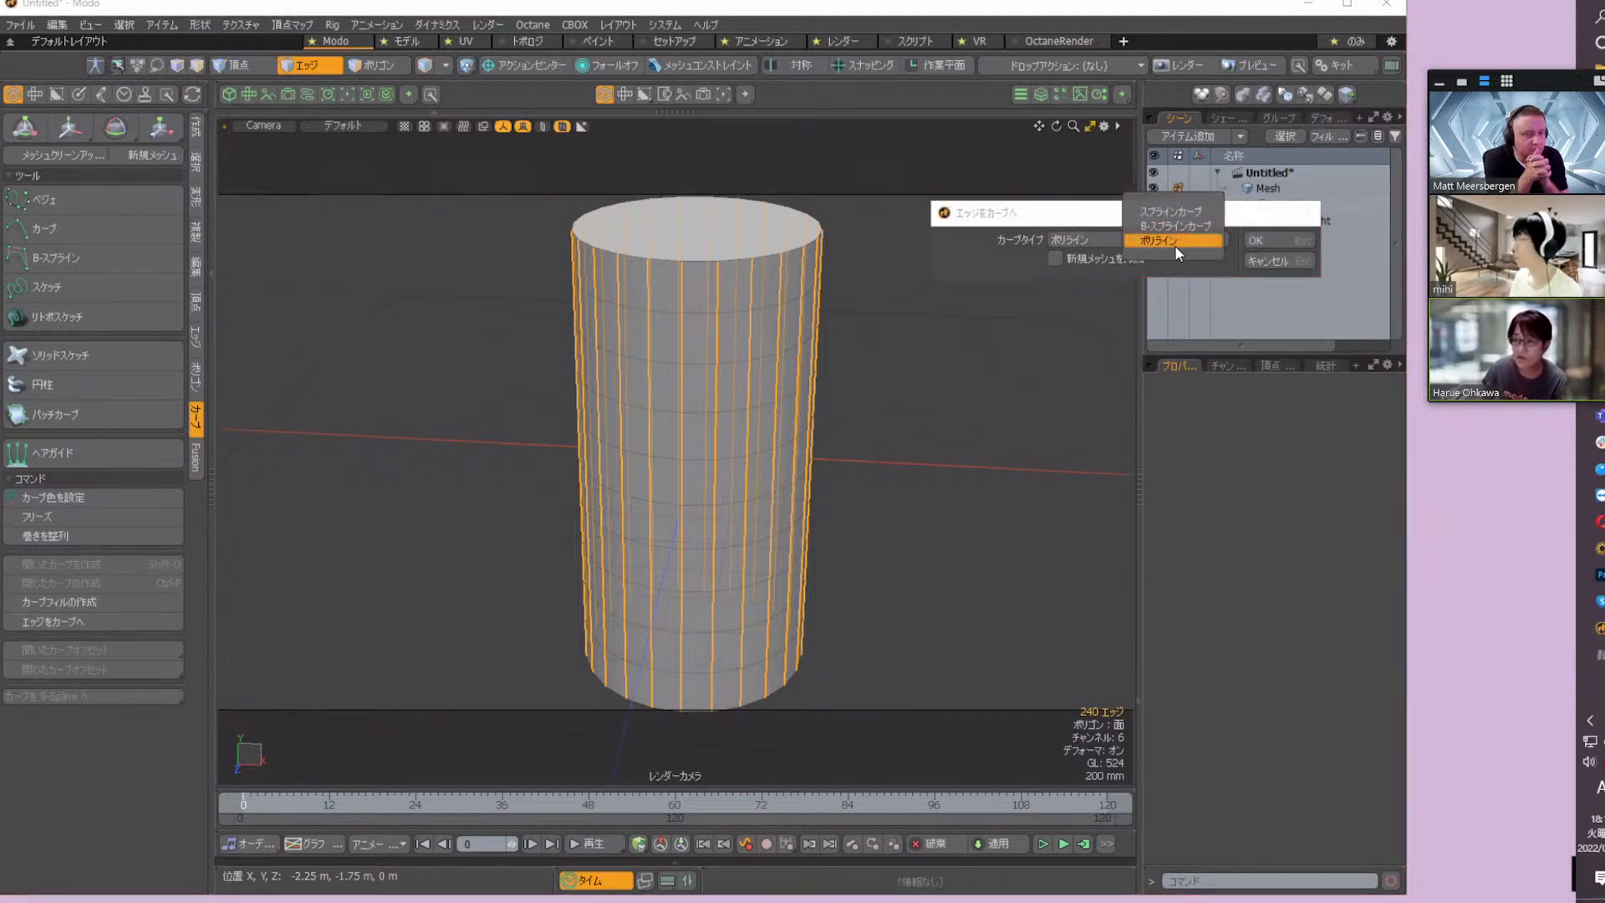
pyautogui.click(1175, 242)
pyautogui.click(1277, 237)
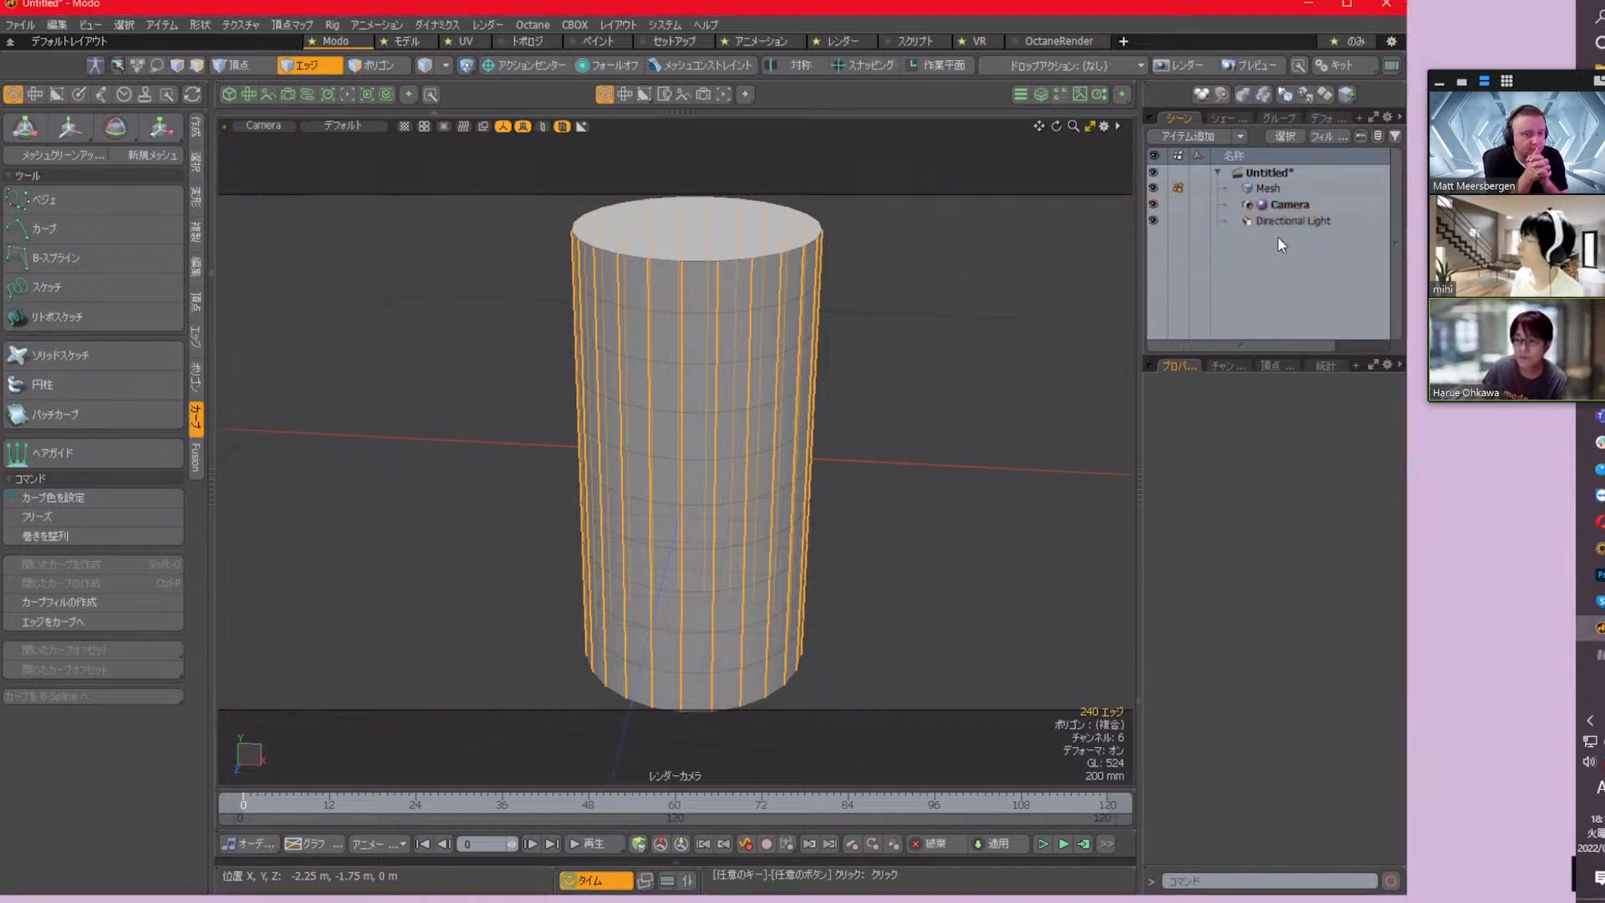
# Delete all the cylinder's polygons, leaving only the vertical polylines
pyautogui.click(387, 67)
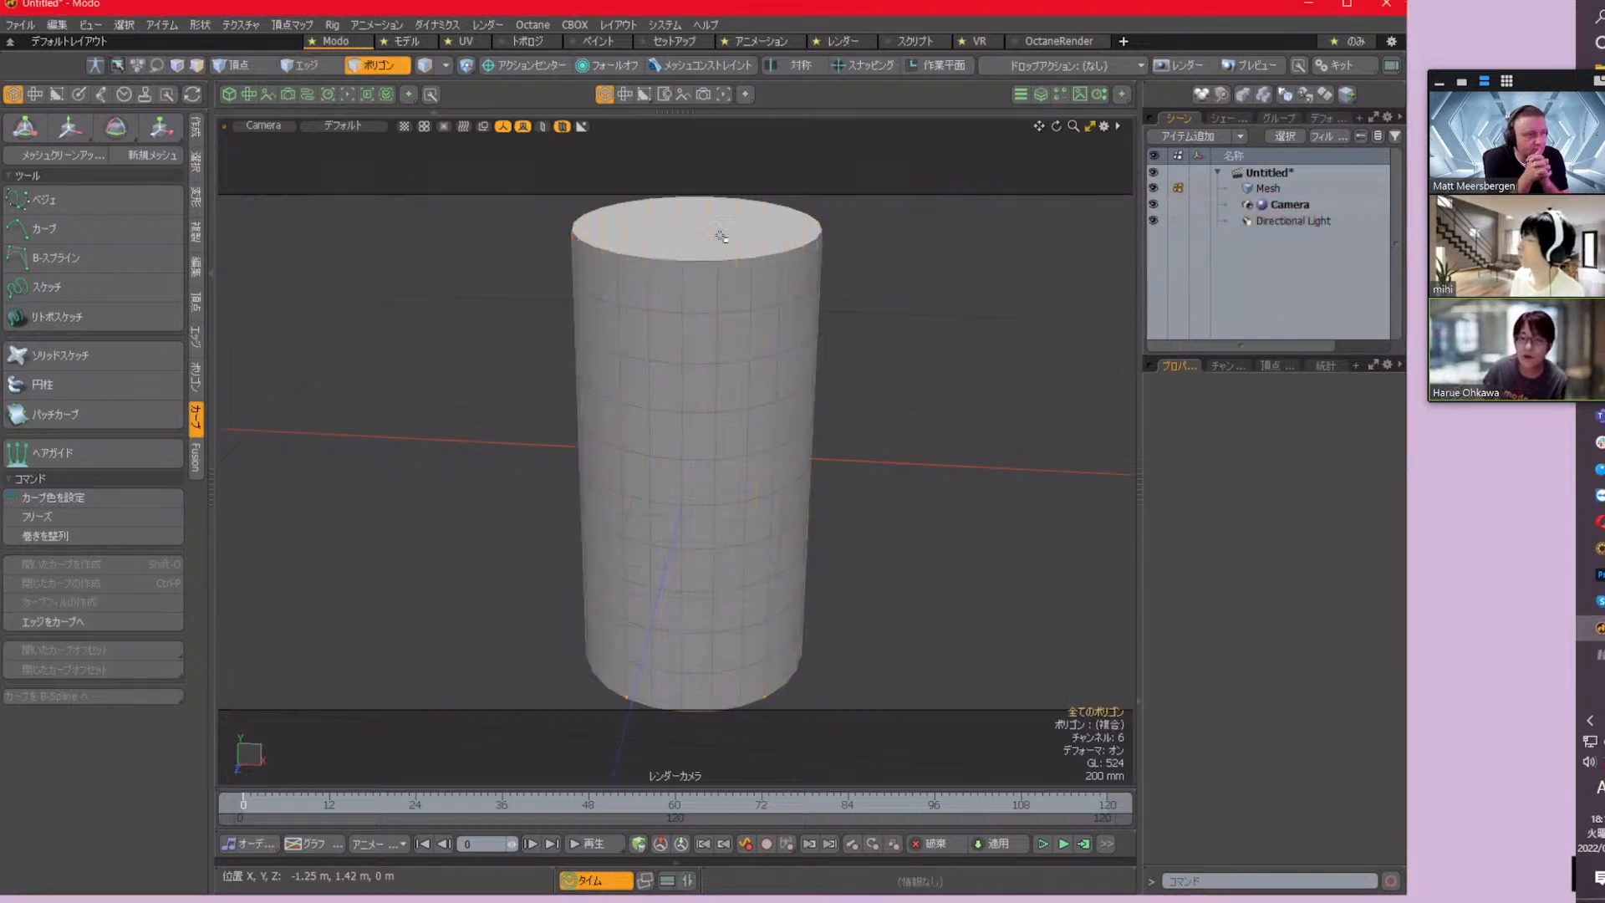
pyautogui.doubleClick(707, 288)
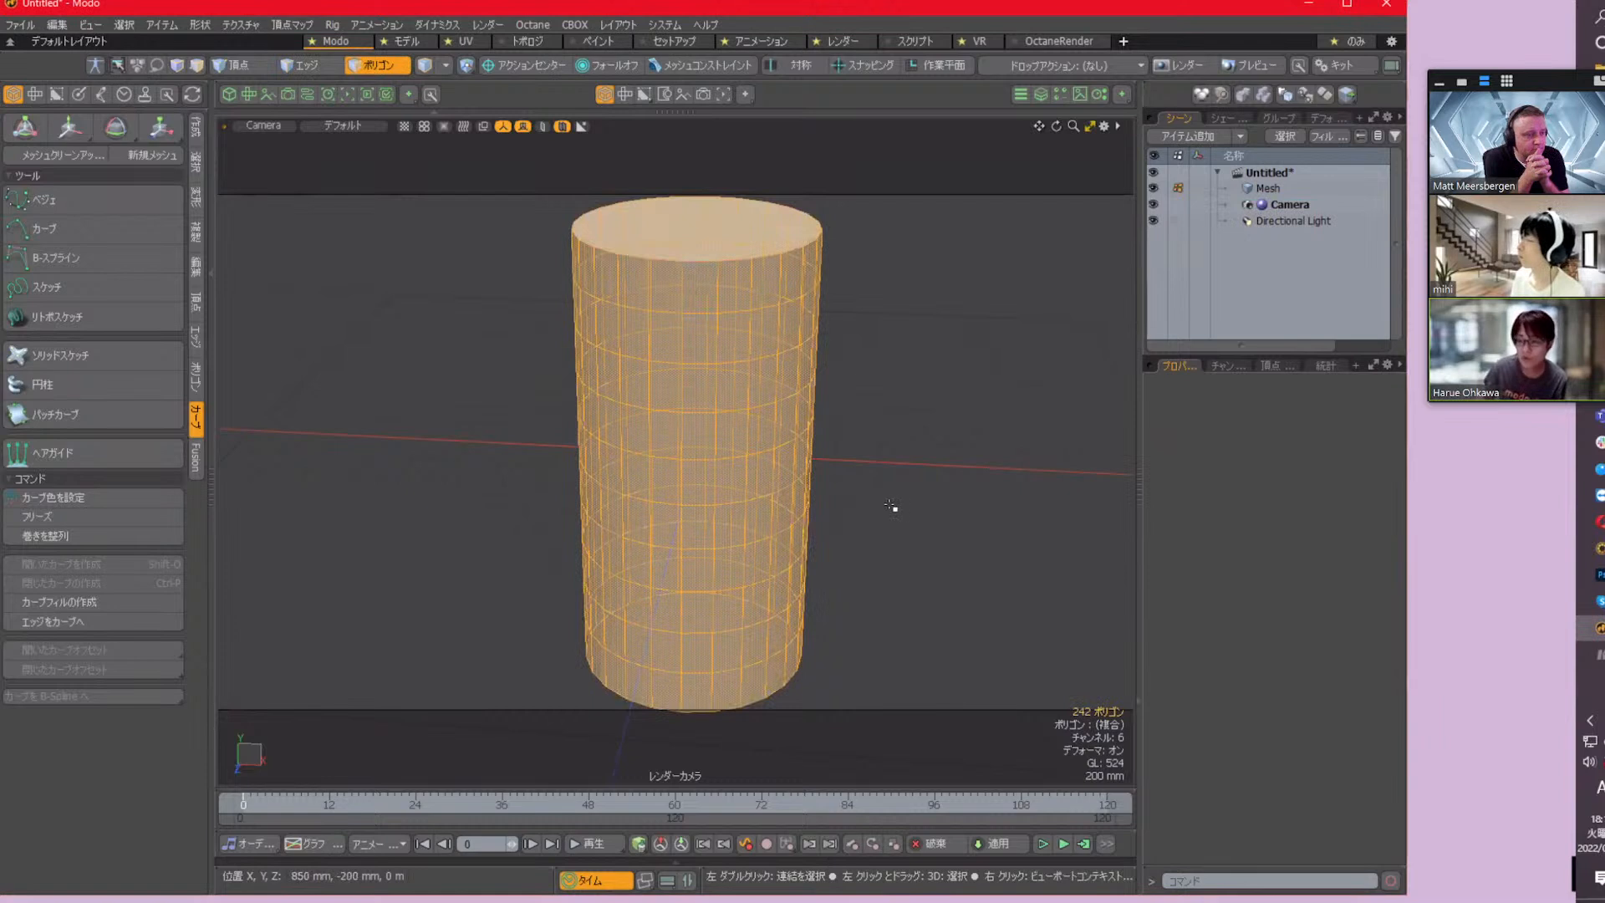
pyautogui.press('Delete')
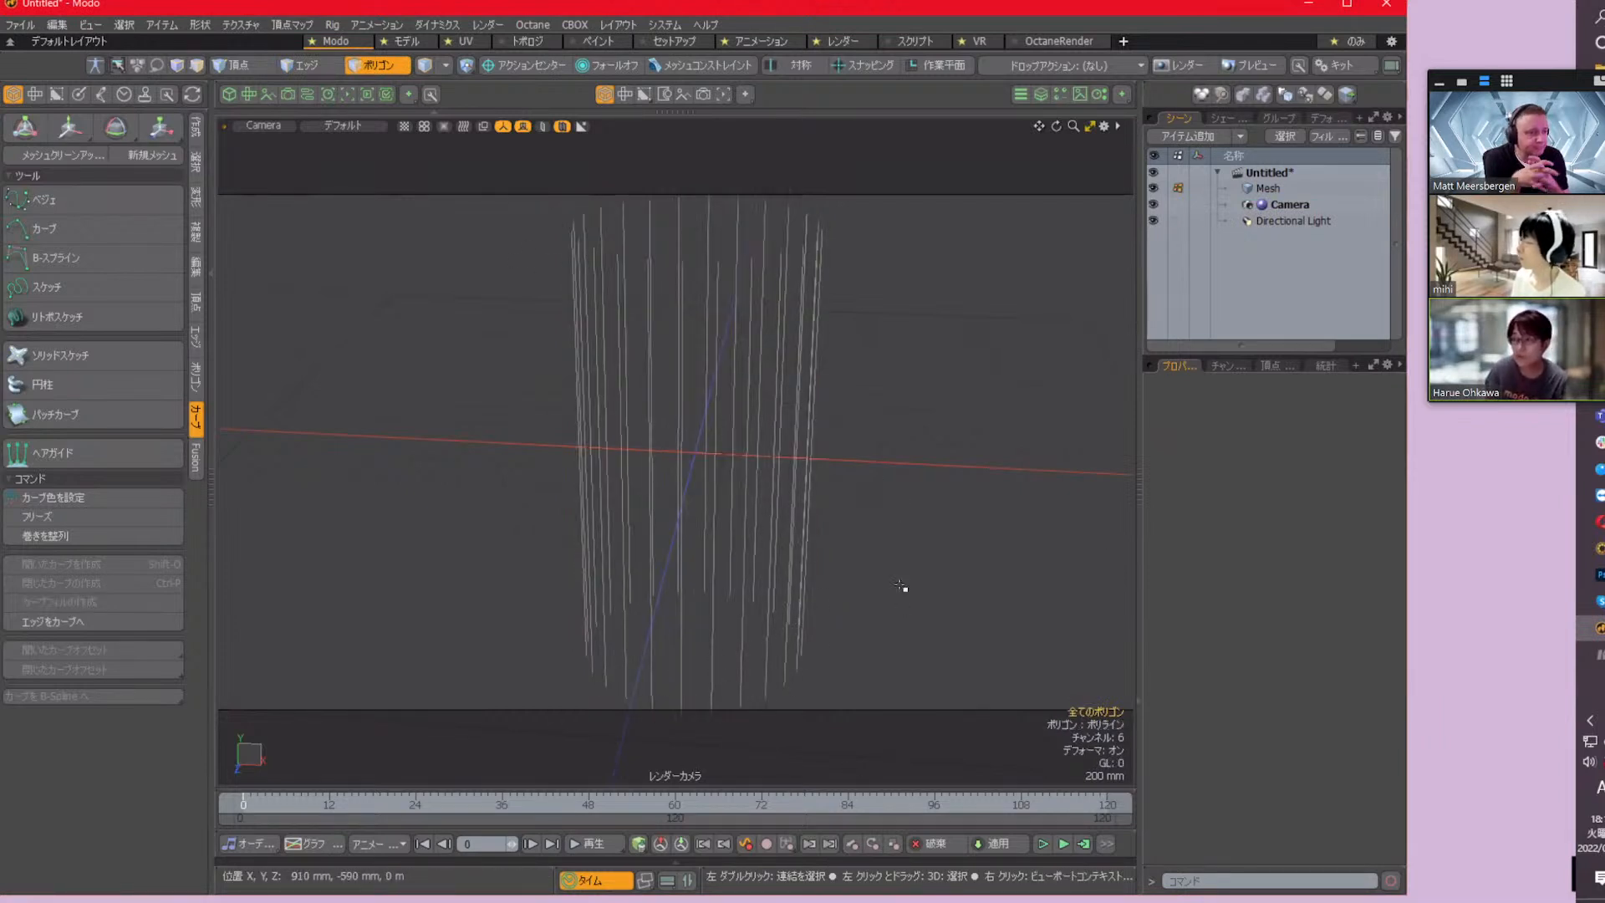
pyautogui.scroll(-1, 900, 586)
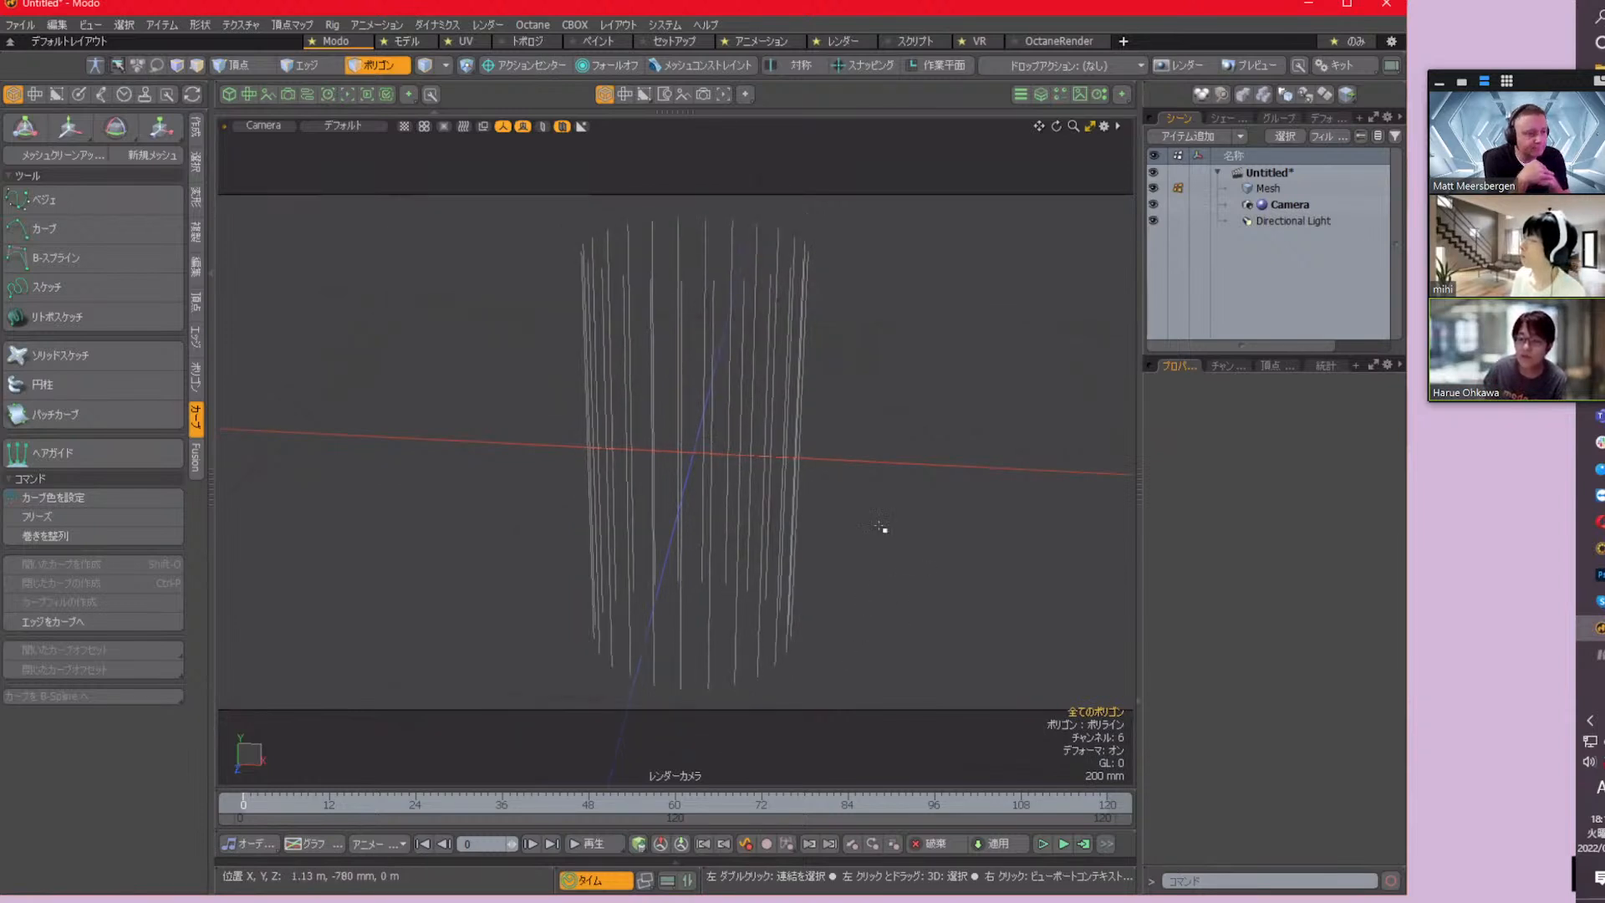
# Examine the individual polylines and their start points by selecting different groups of them, then clear the selection
pyautogui.click(755, 412)
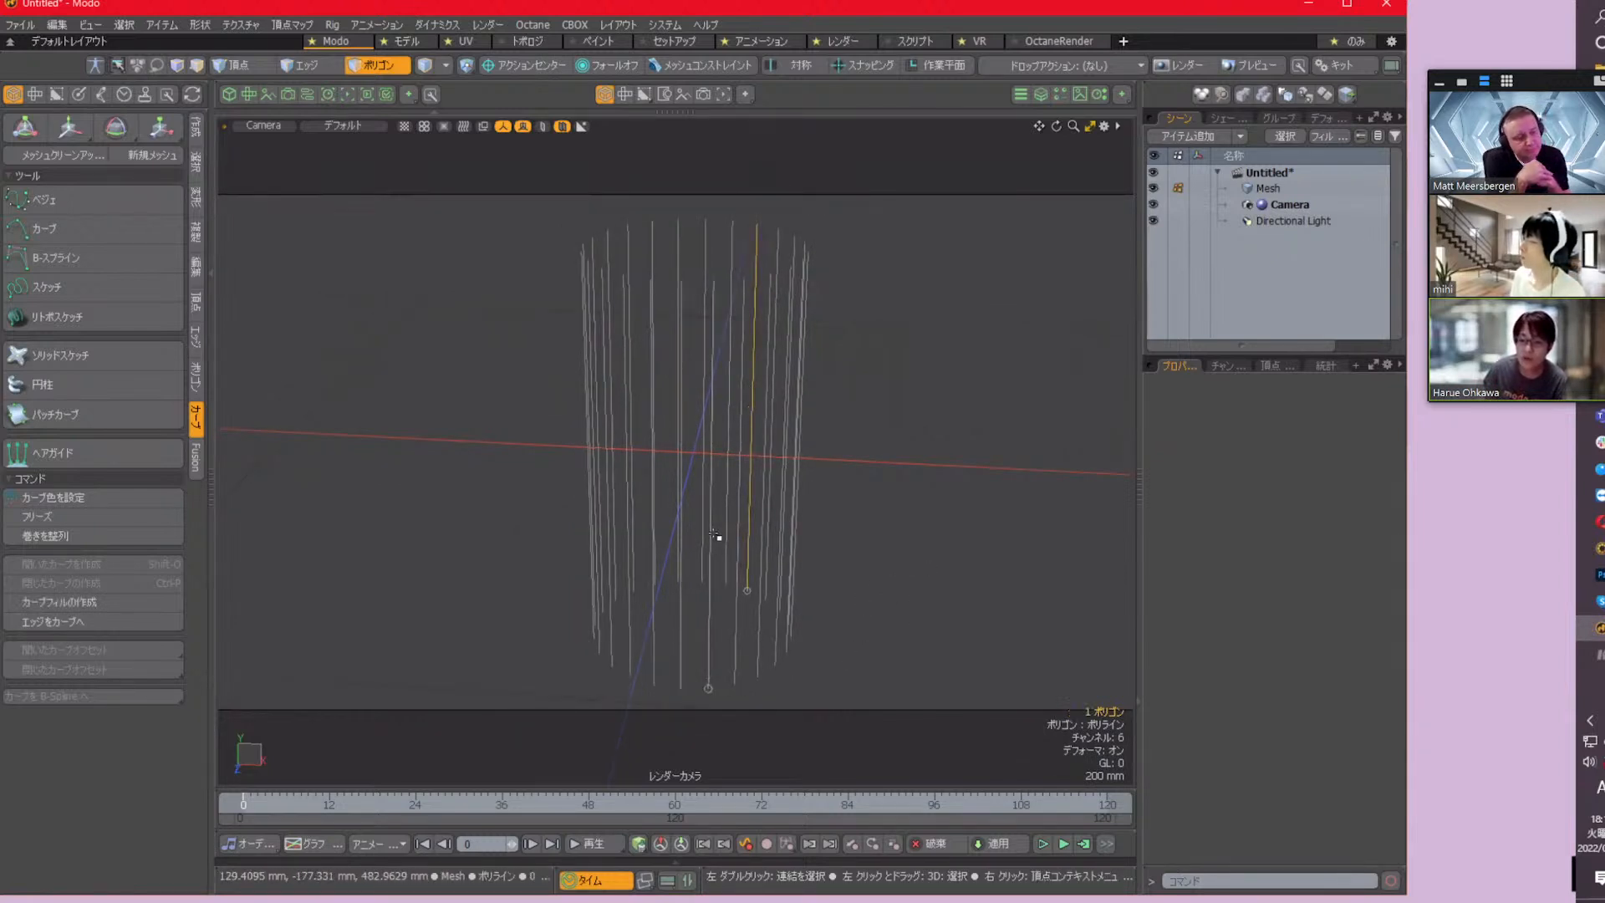
pyautogui.click(683, 527)
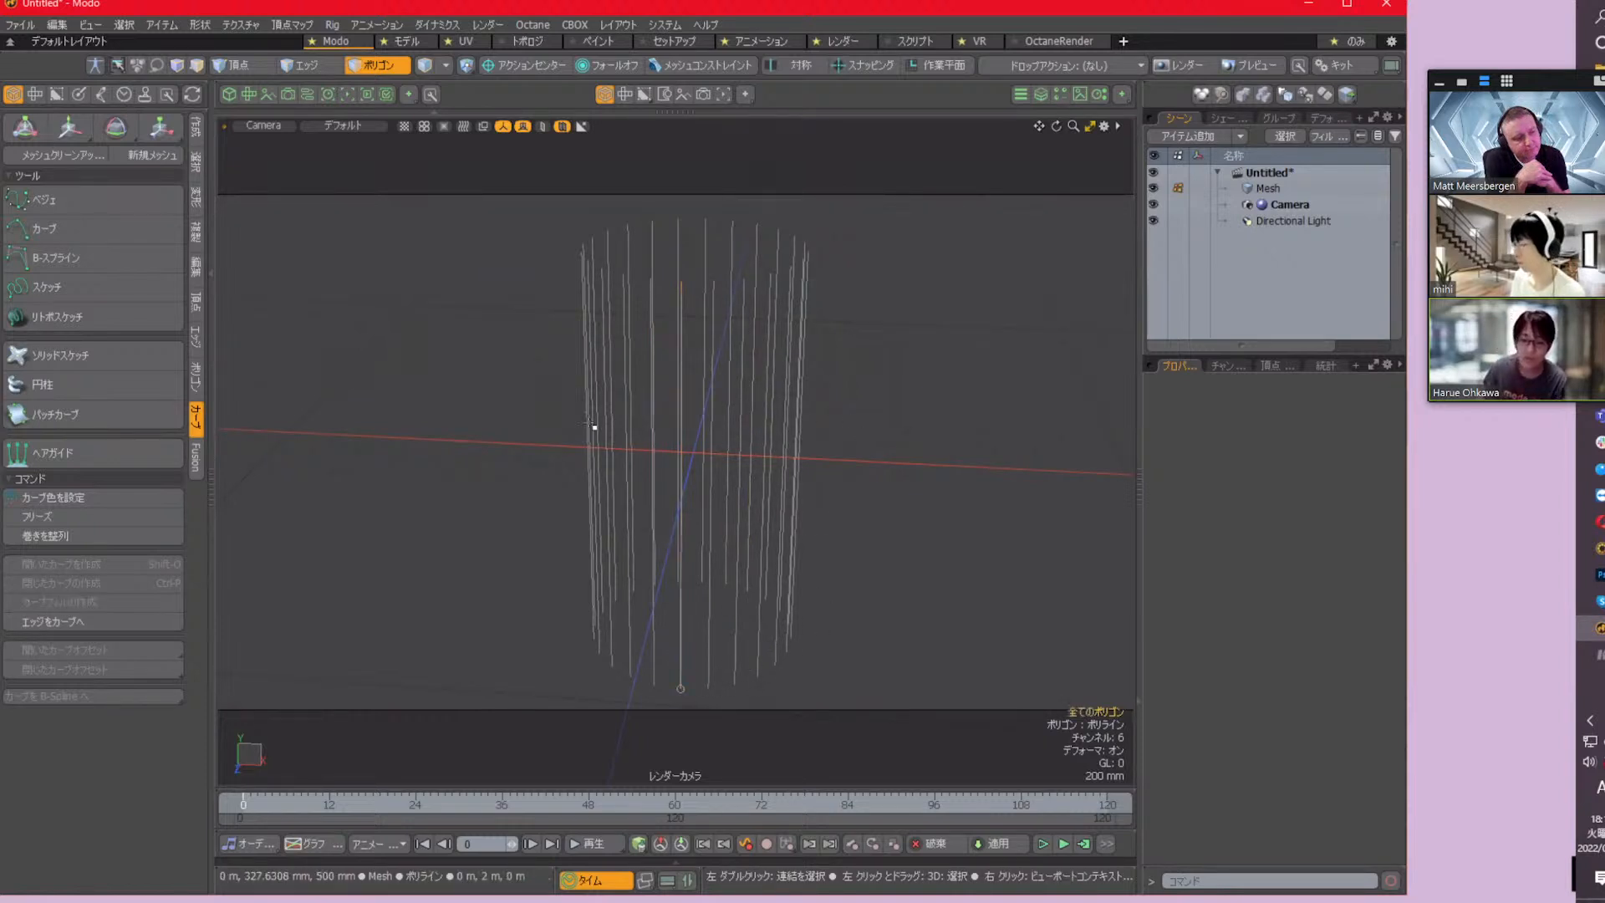
pyautogui.moveTo(595, 433)
pyautogui.mouseDown()
pyautogui.moveTo(853, 404)
pyautogui.moveTo(580, 447)
pyautogui.mouseUp()
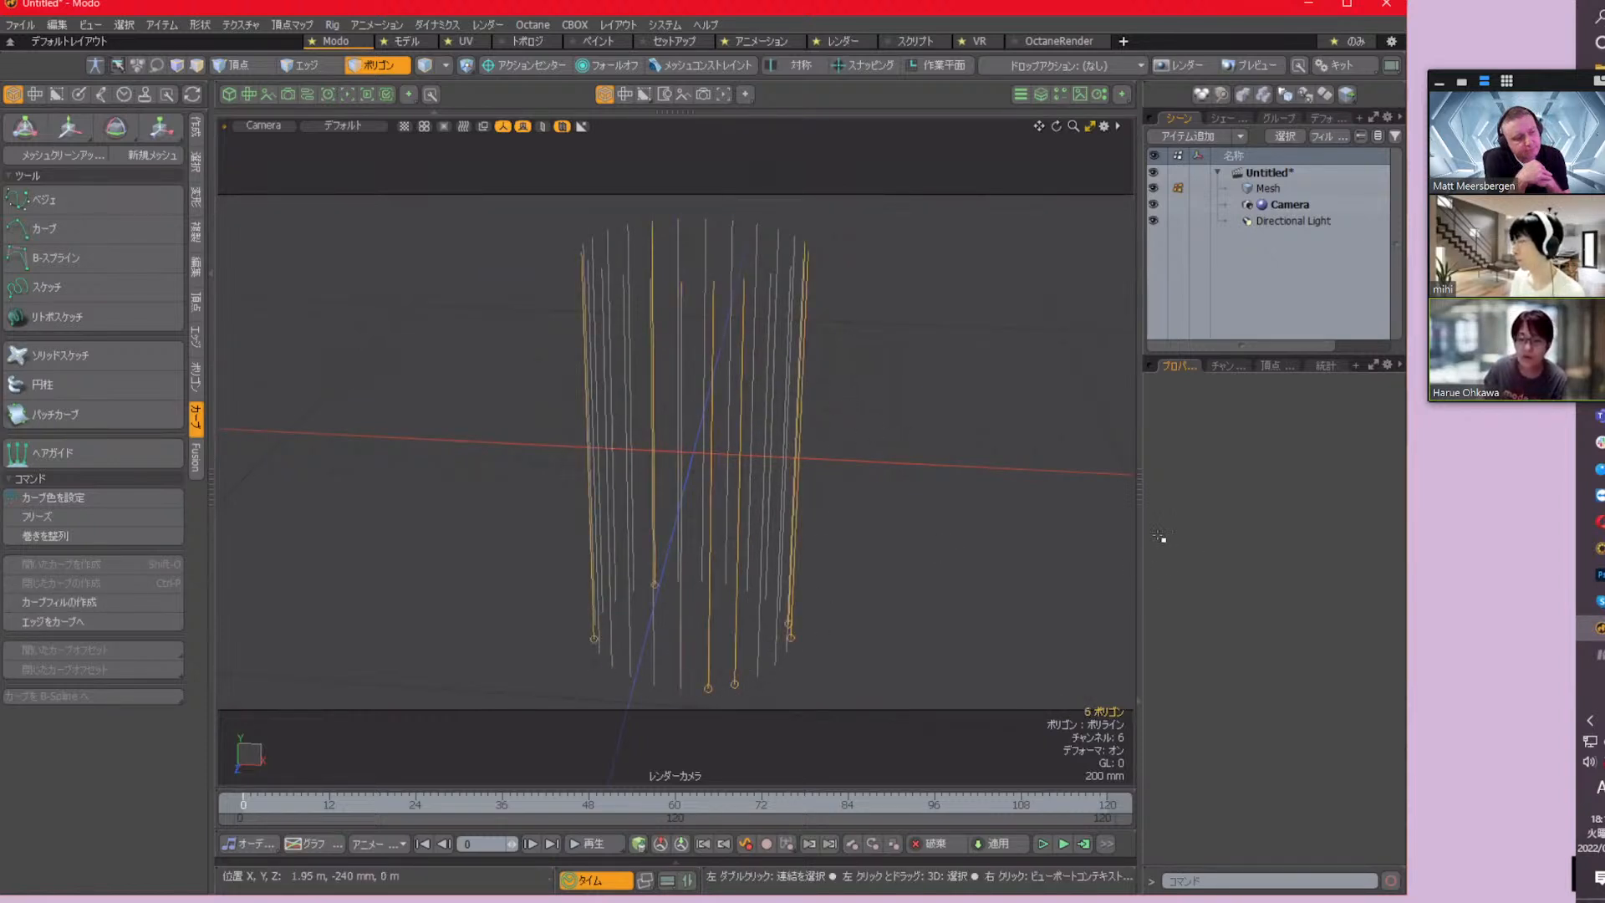
pyautogui.click(965, 426)
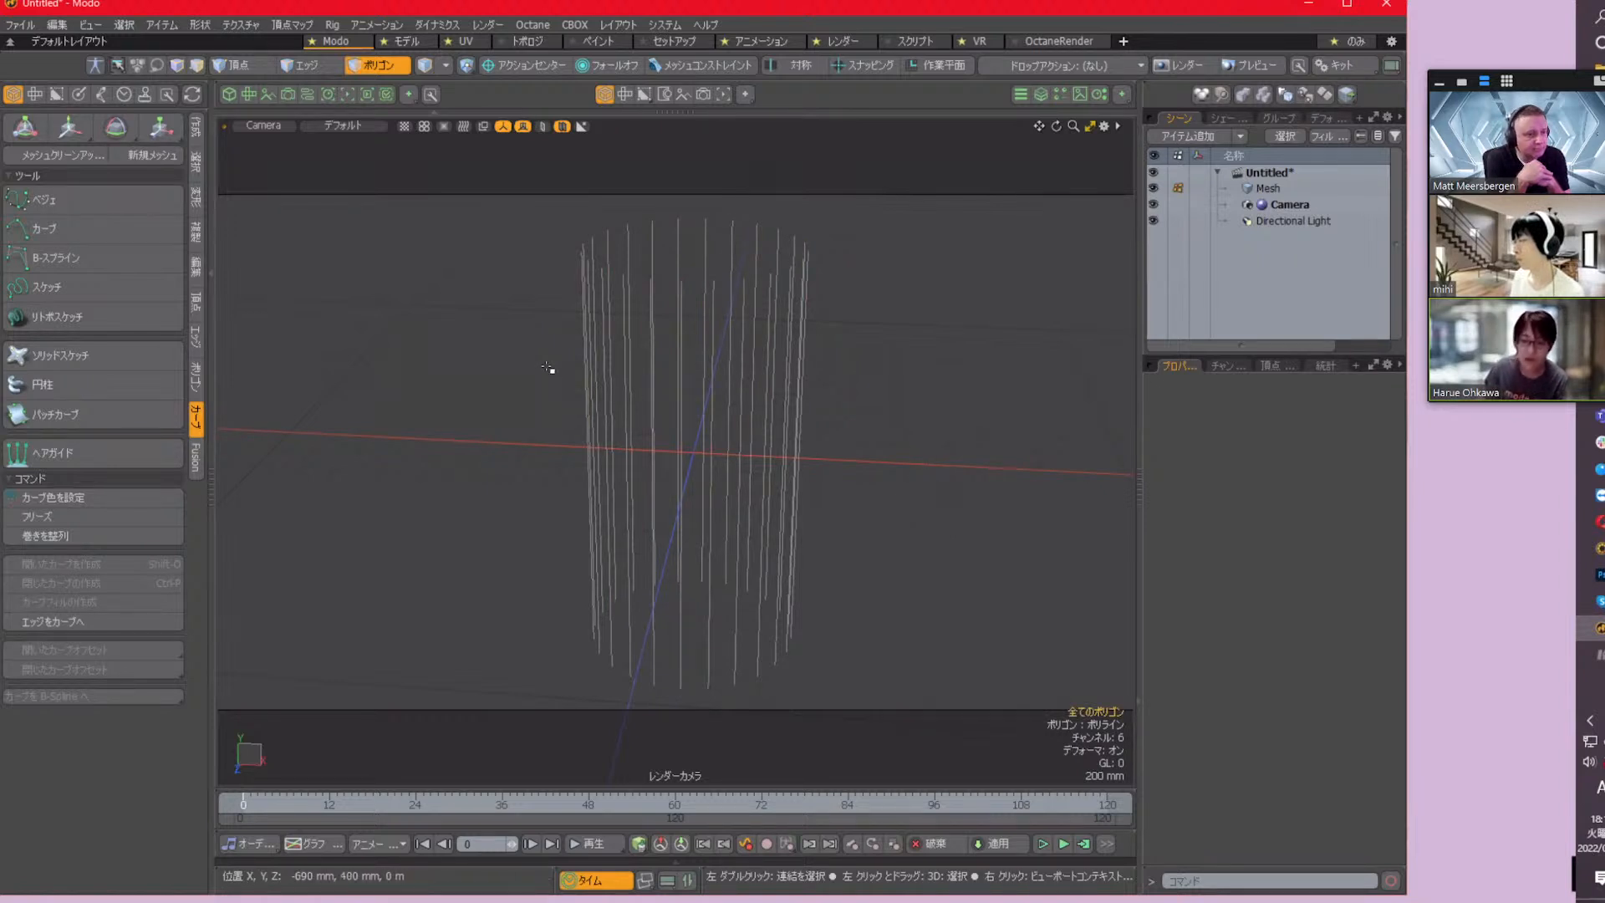
pyautogui.moveTo(552, 368)
pyautogui.mouseDown()
pyautogui.moveTo(752, 369)
pyautogui.moveTo(773, 386)
pyautogui.moveTo(652, 428)
pyautogui.mouseUp()
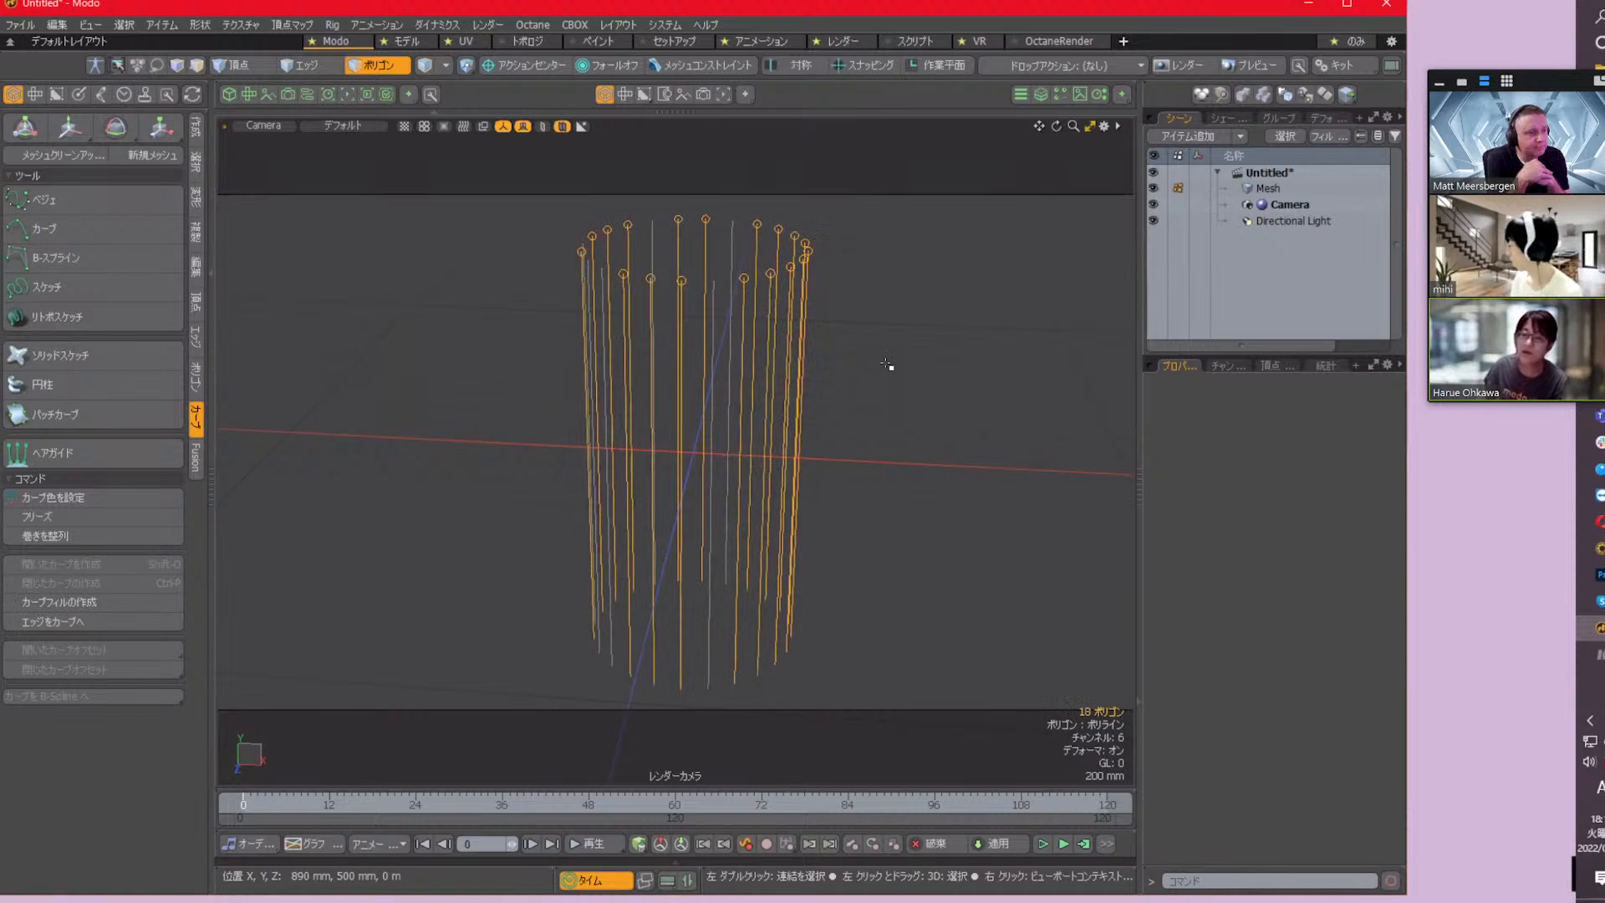
pyautogui.click(869, 378)
pyautogui.moveTo(853, 394)
pyautogui.mouseDown()
pyautogui.moveTo(680, 438)
pyautogui.moveTo(614, 429)
pyautogui.mouseUp()
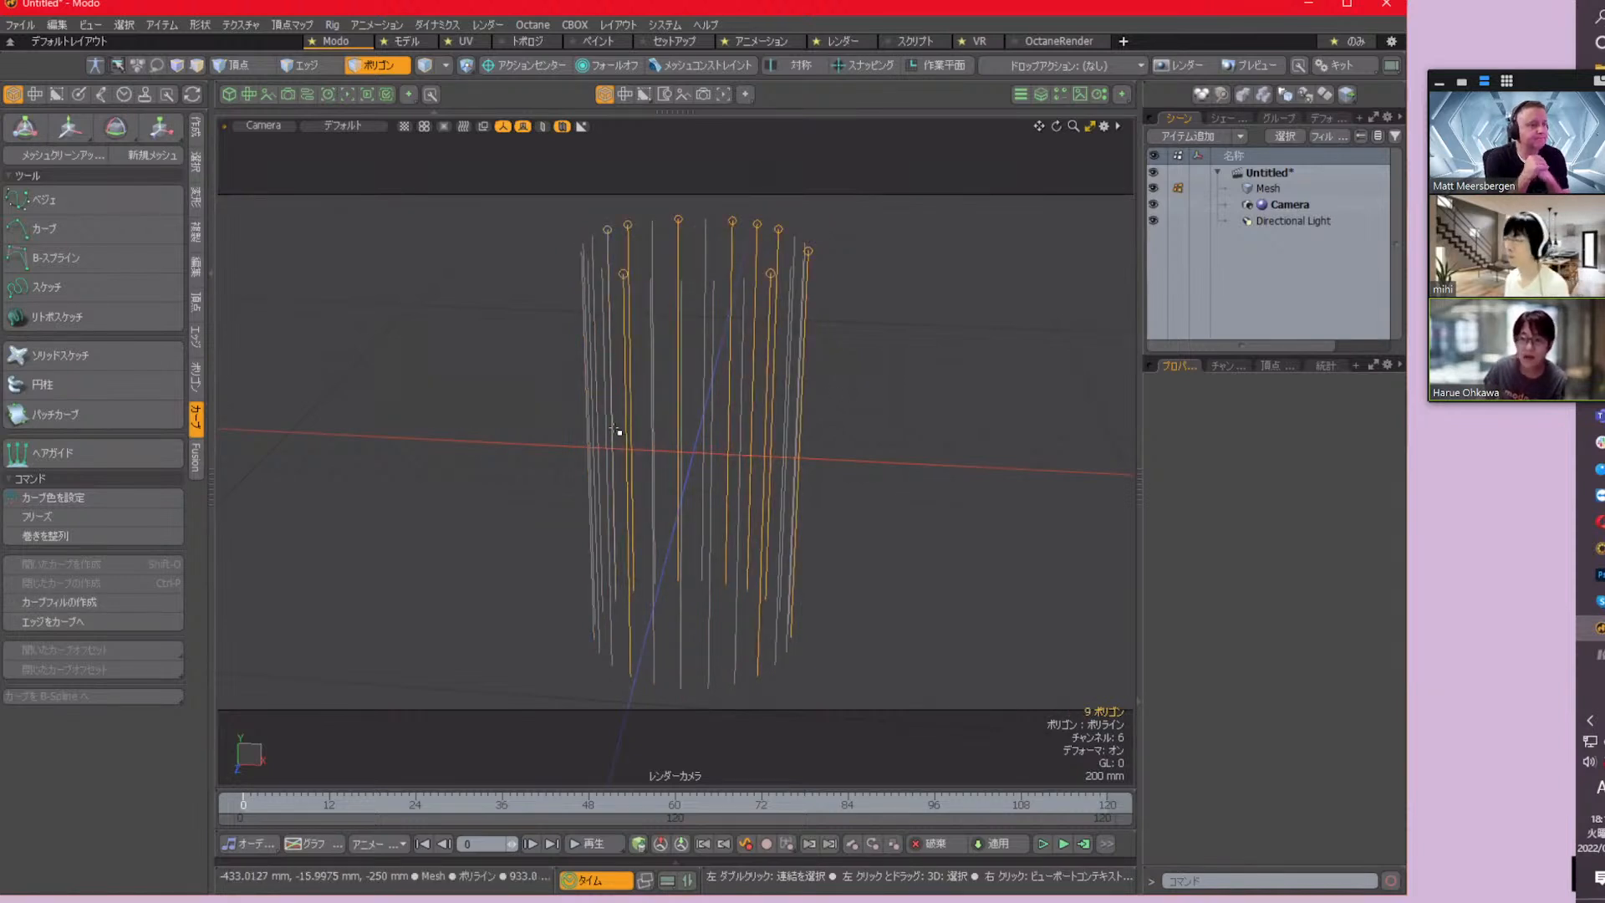
pyautogui.click(947, 355)
# Rename the mesh item as Polyline
pyautogui.press('5')
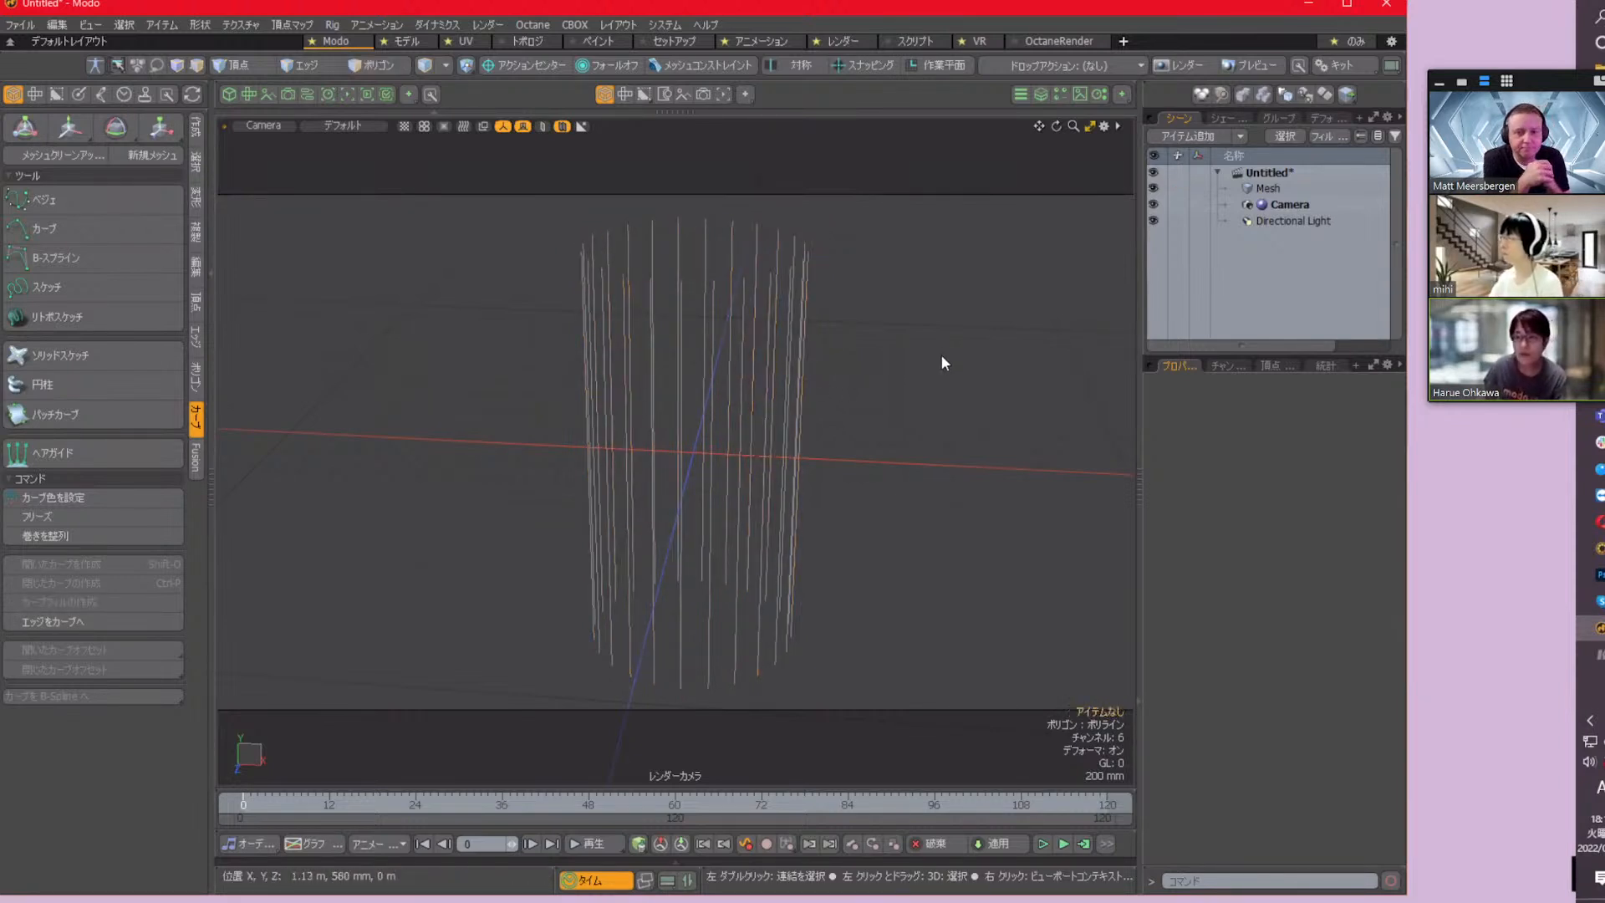
pyautogui.click(1274, 190)
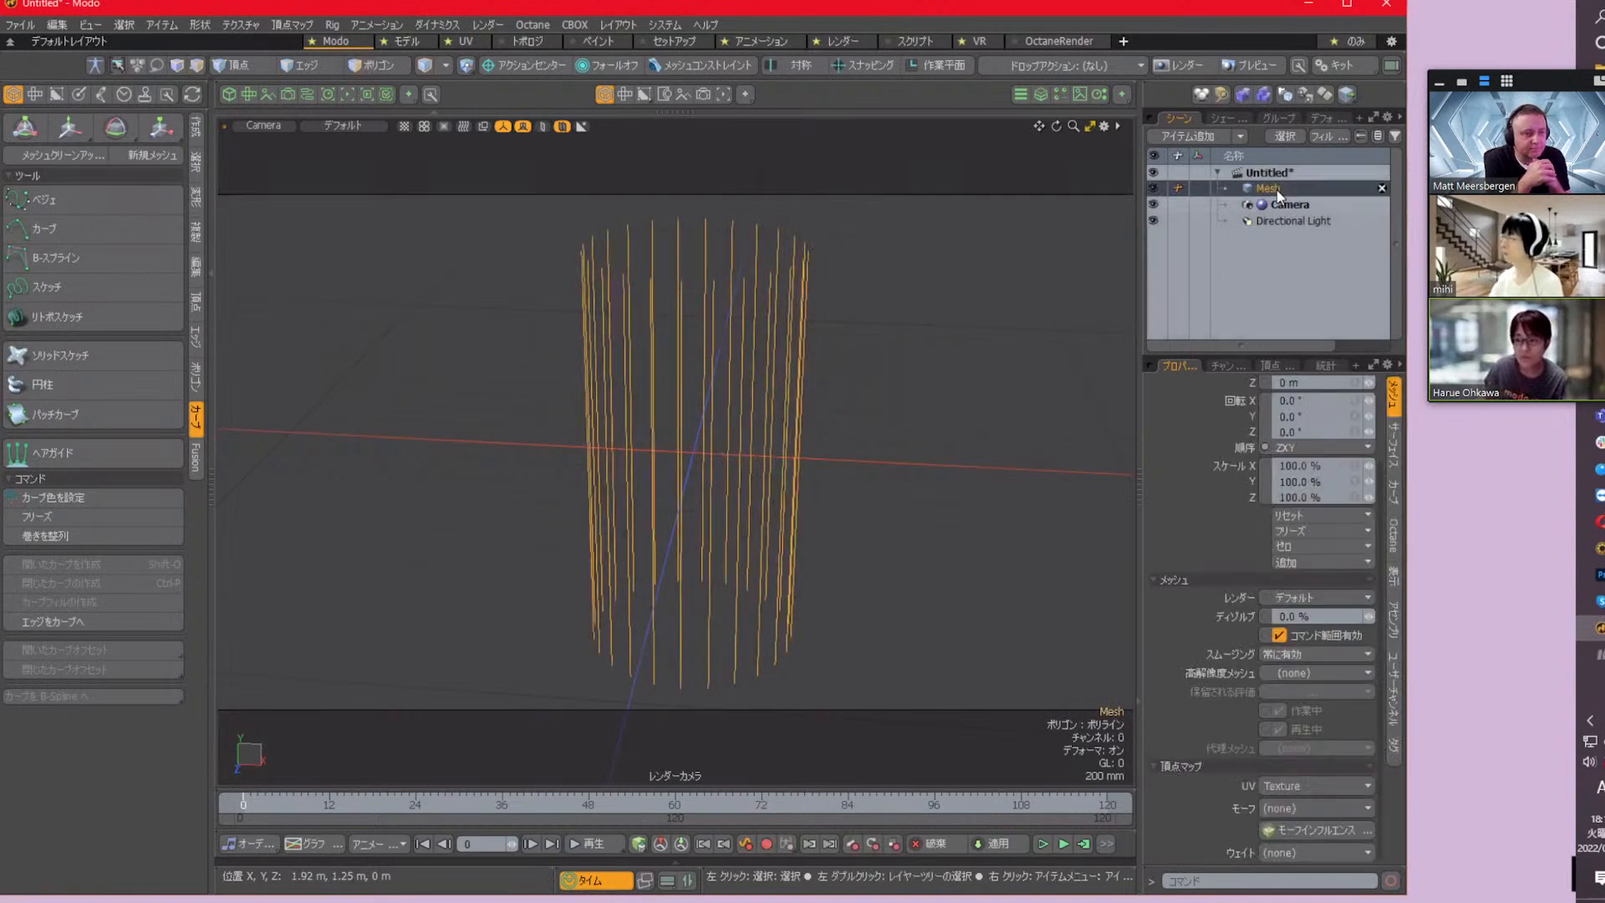
pyautogui.doubleClick(1279, 189)
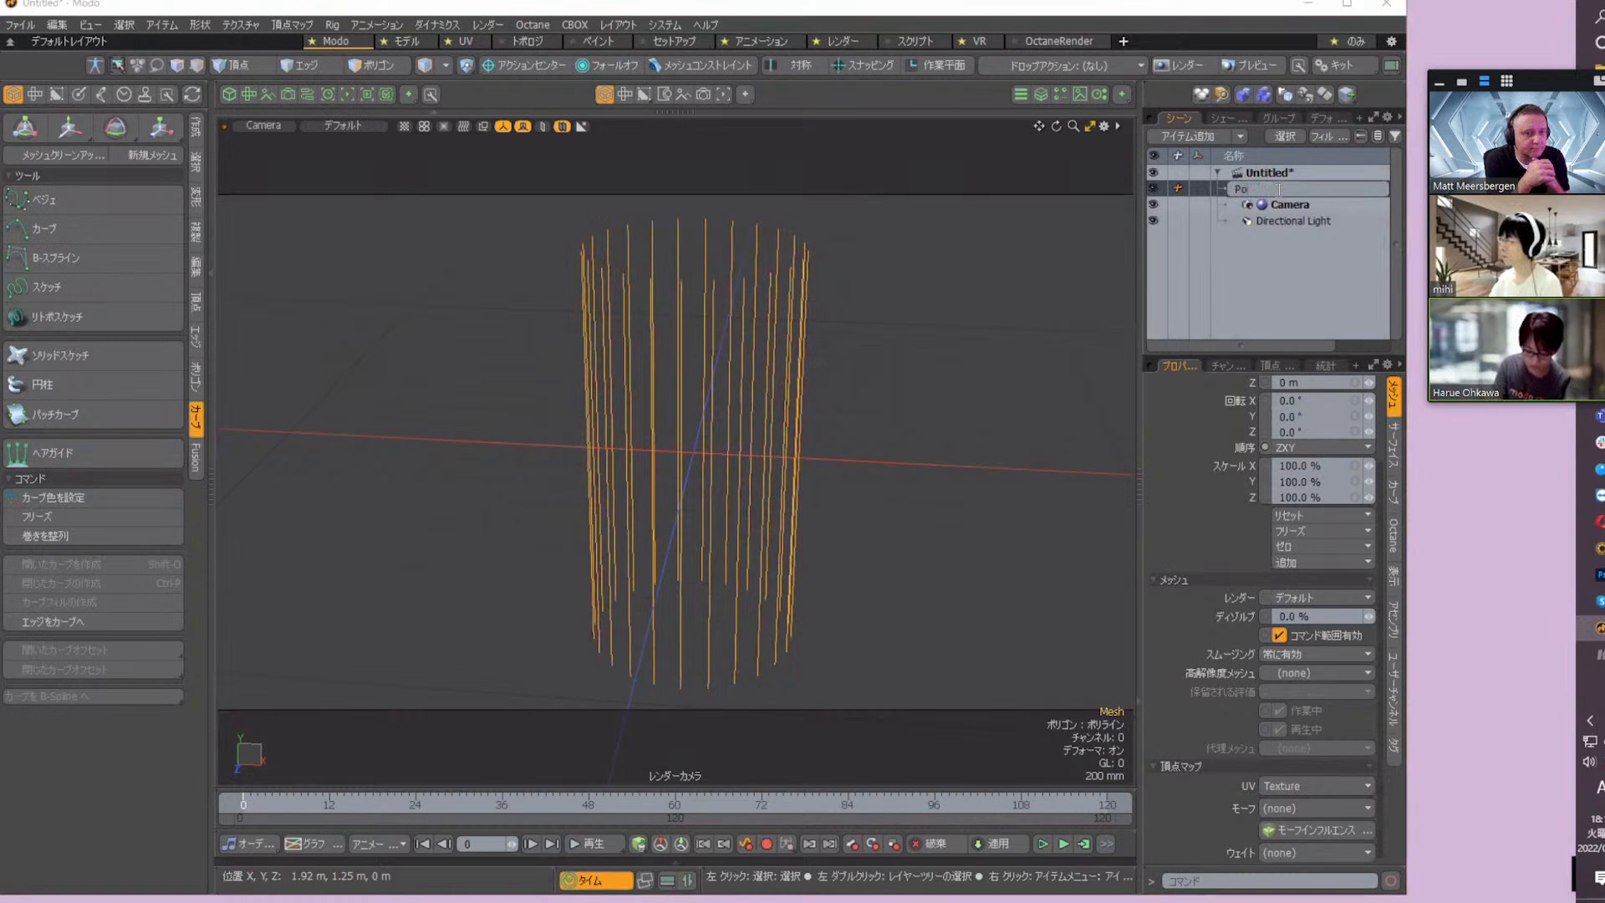
pyautogui.press('Return')
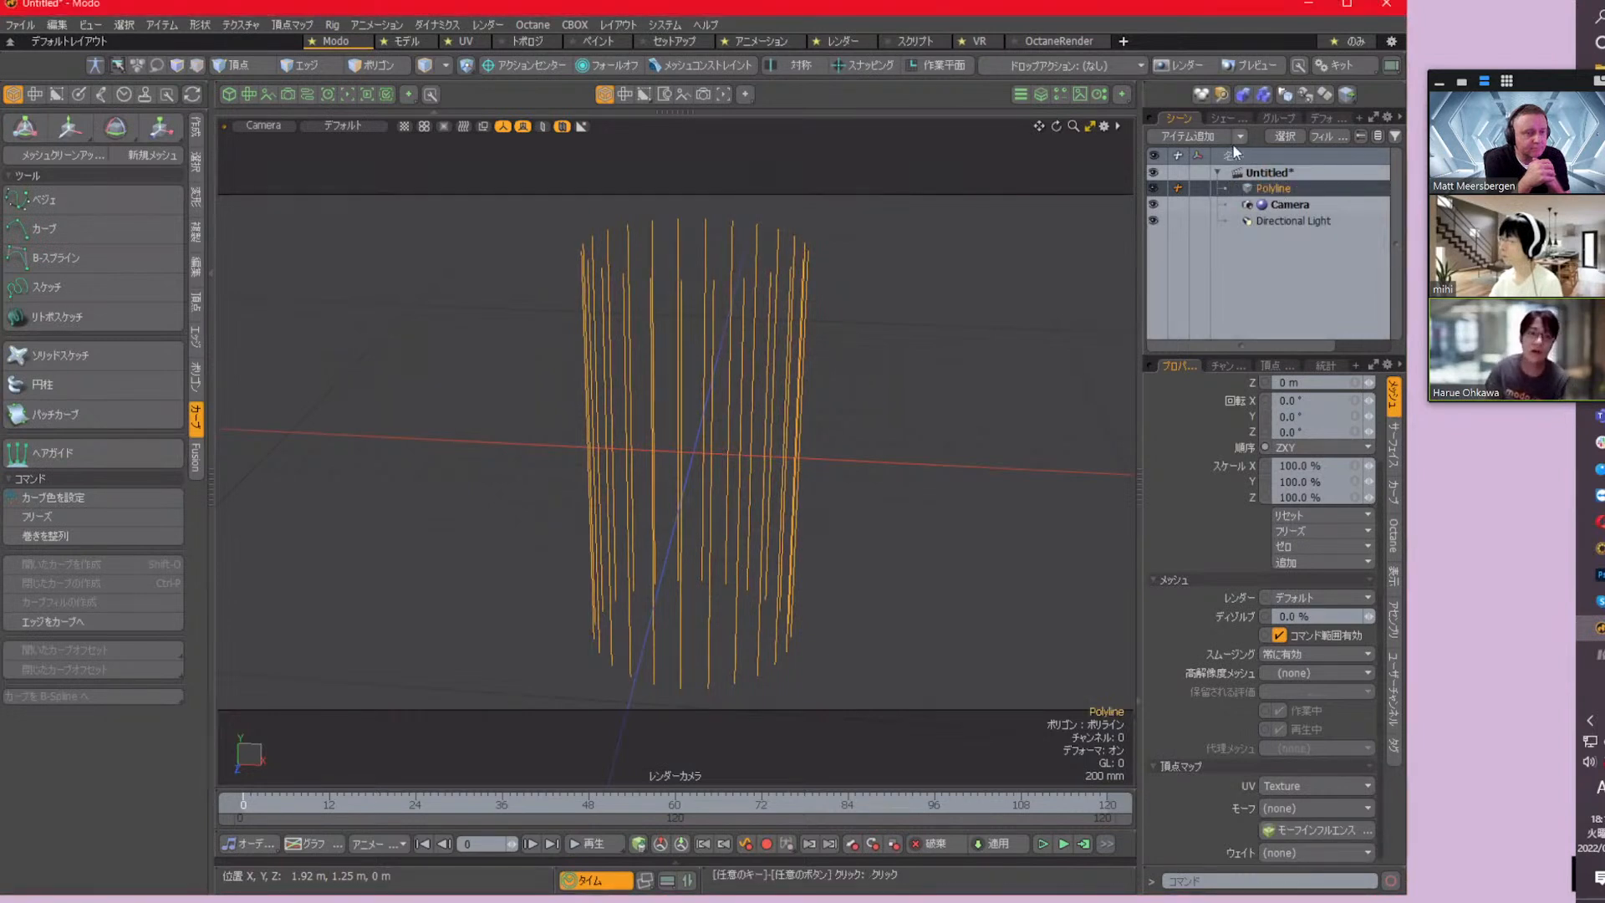
# Generate a dynamic curve from the Polyline mesh and leave that item selected
pyautogui.click(102, 94)
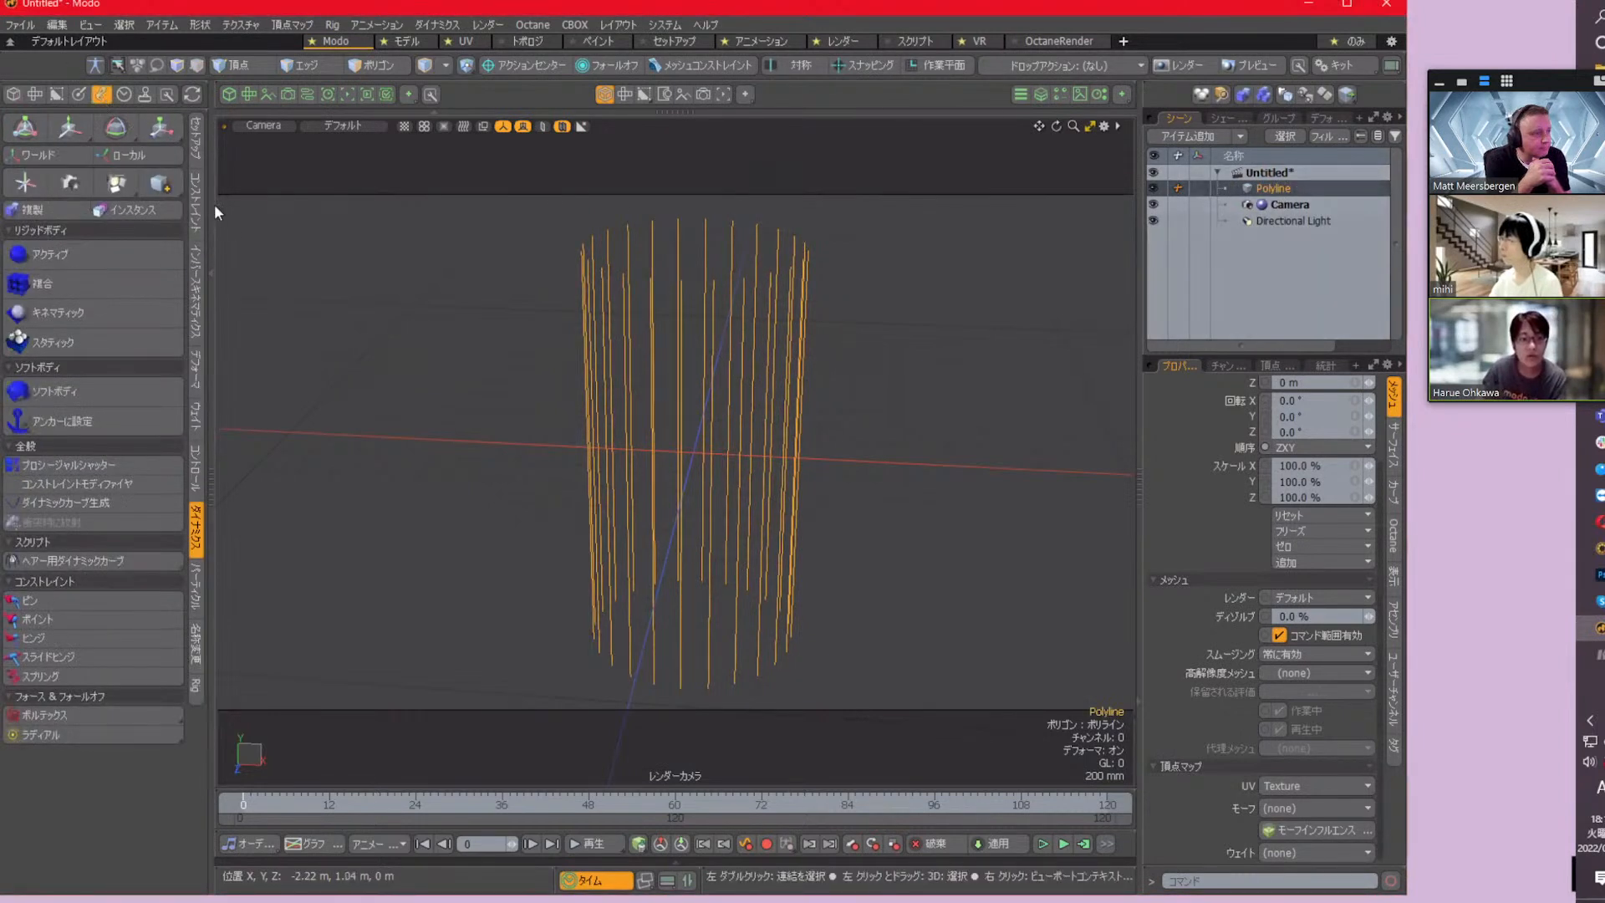
pyautogui.click(133, 505)
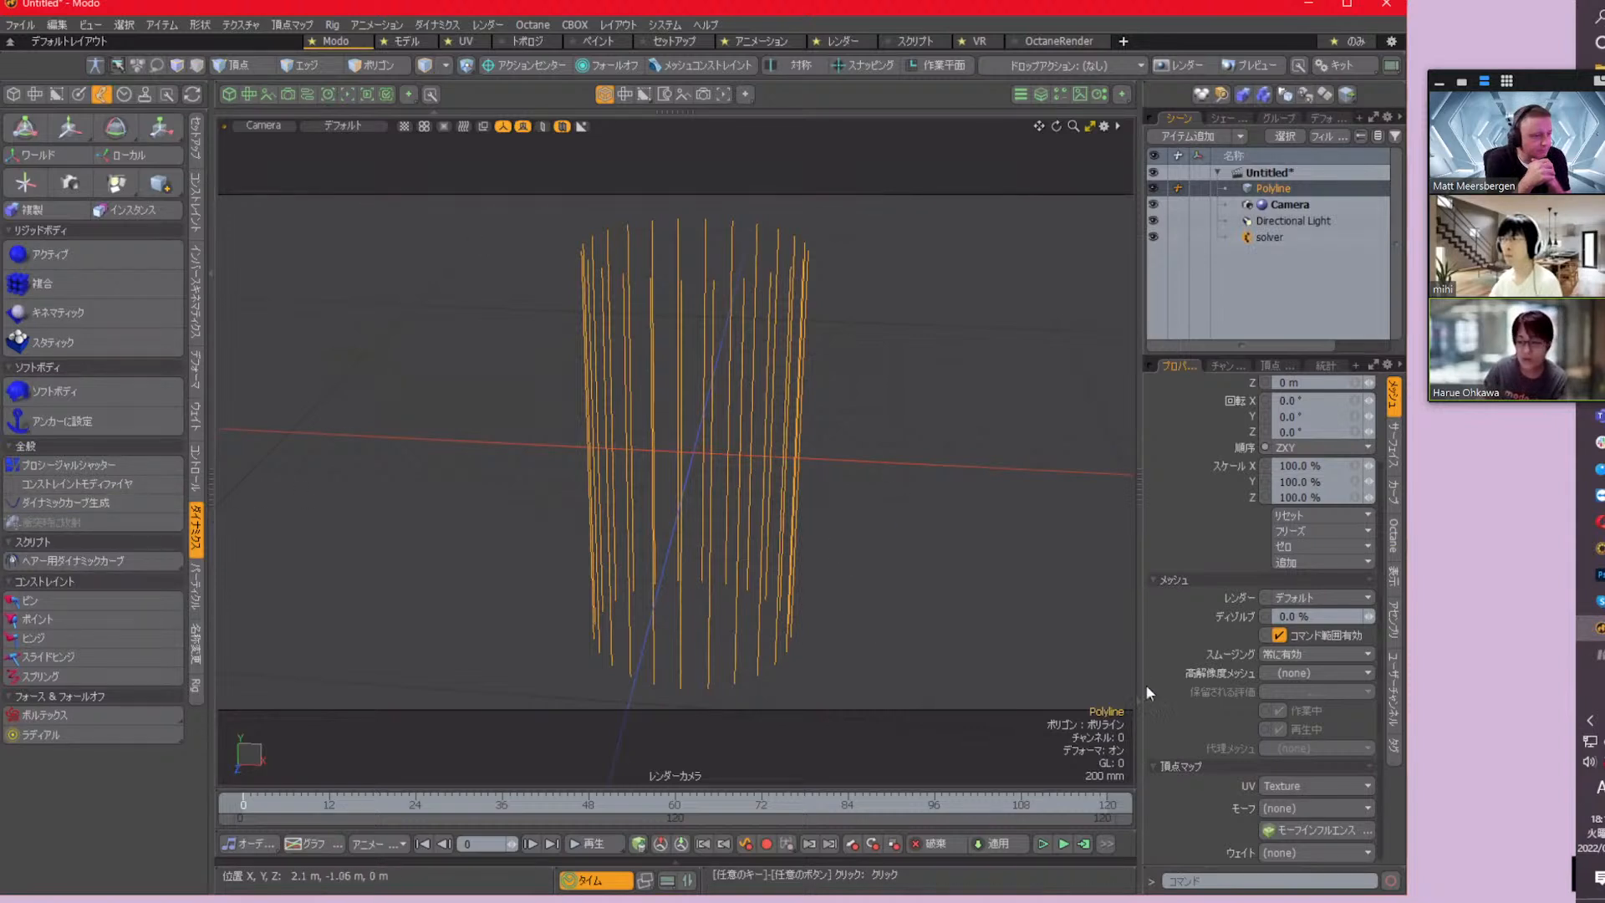
pyautogui.click(1290, 203)
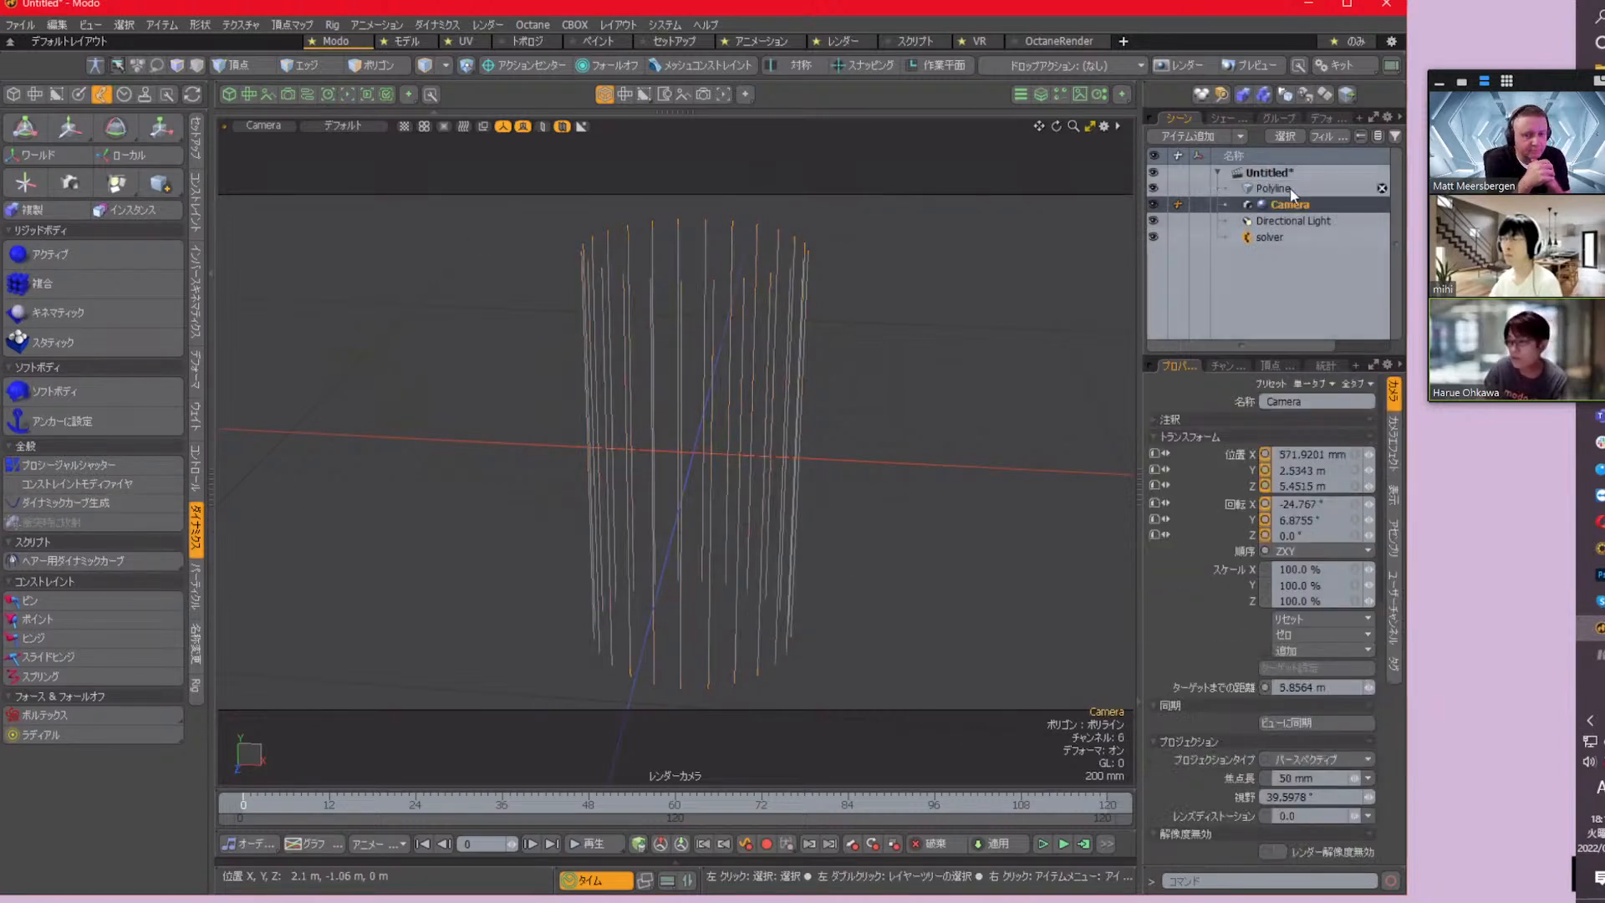
pyautogui.click(1291, 188)
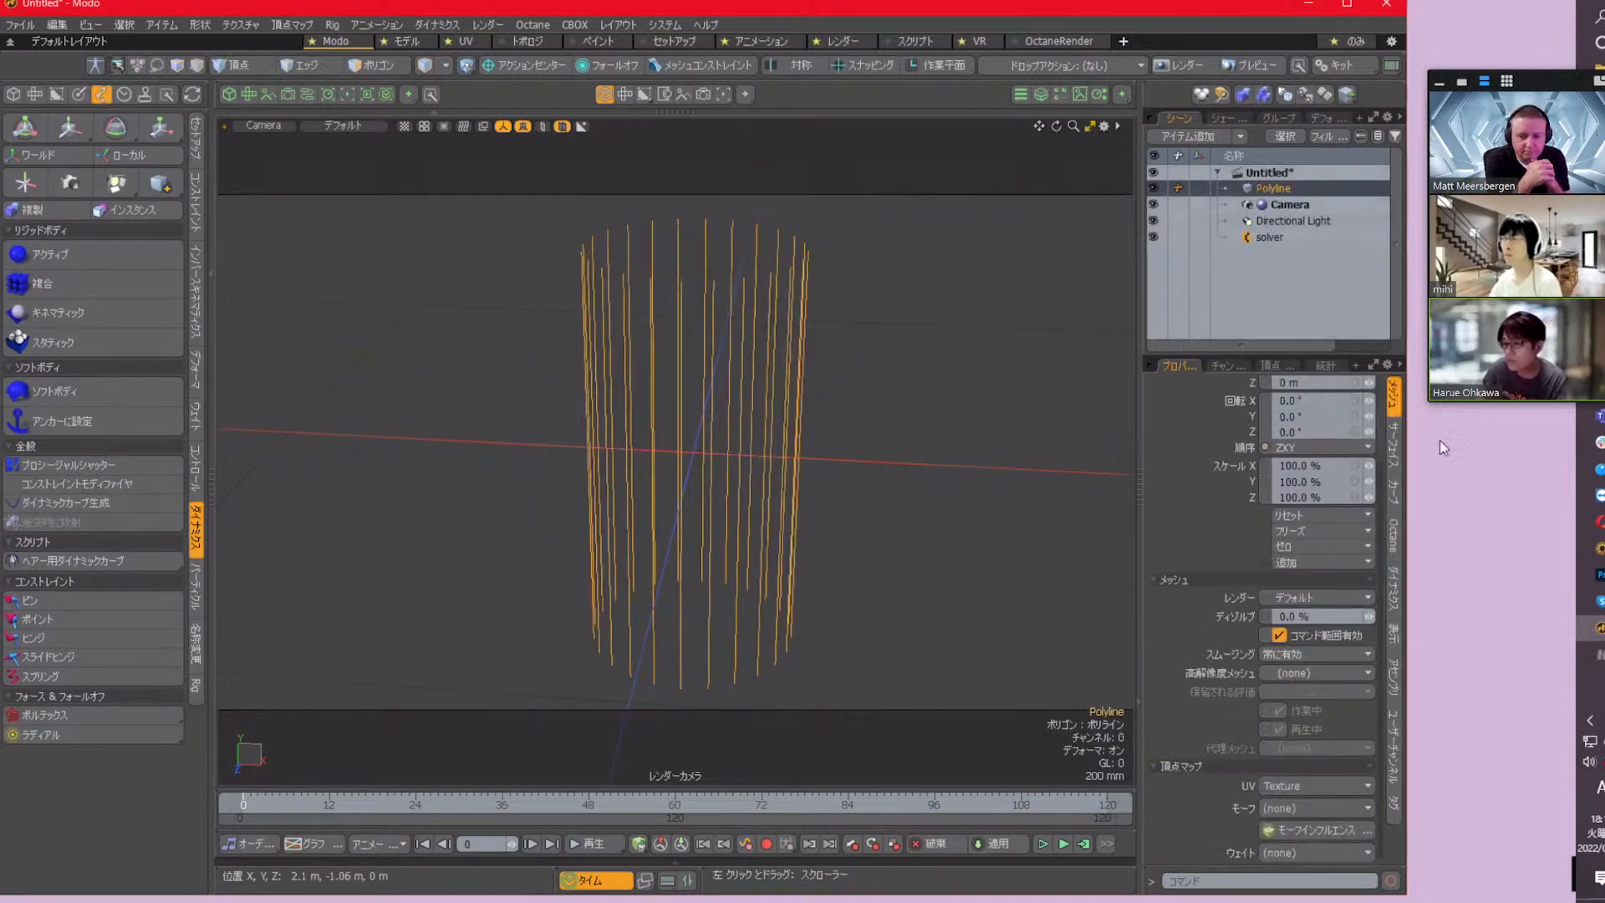
# Show the Polyline's dynamics properties with more room for them, and calculate the simulation
pyautogui.click(1393, 597)
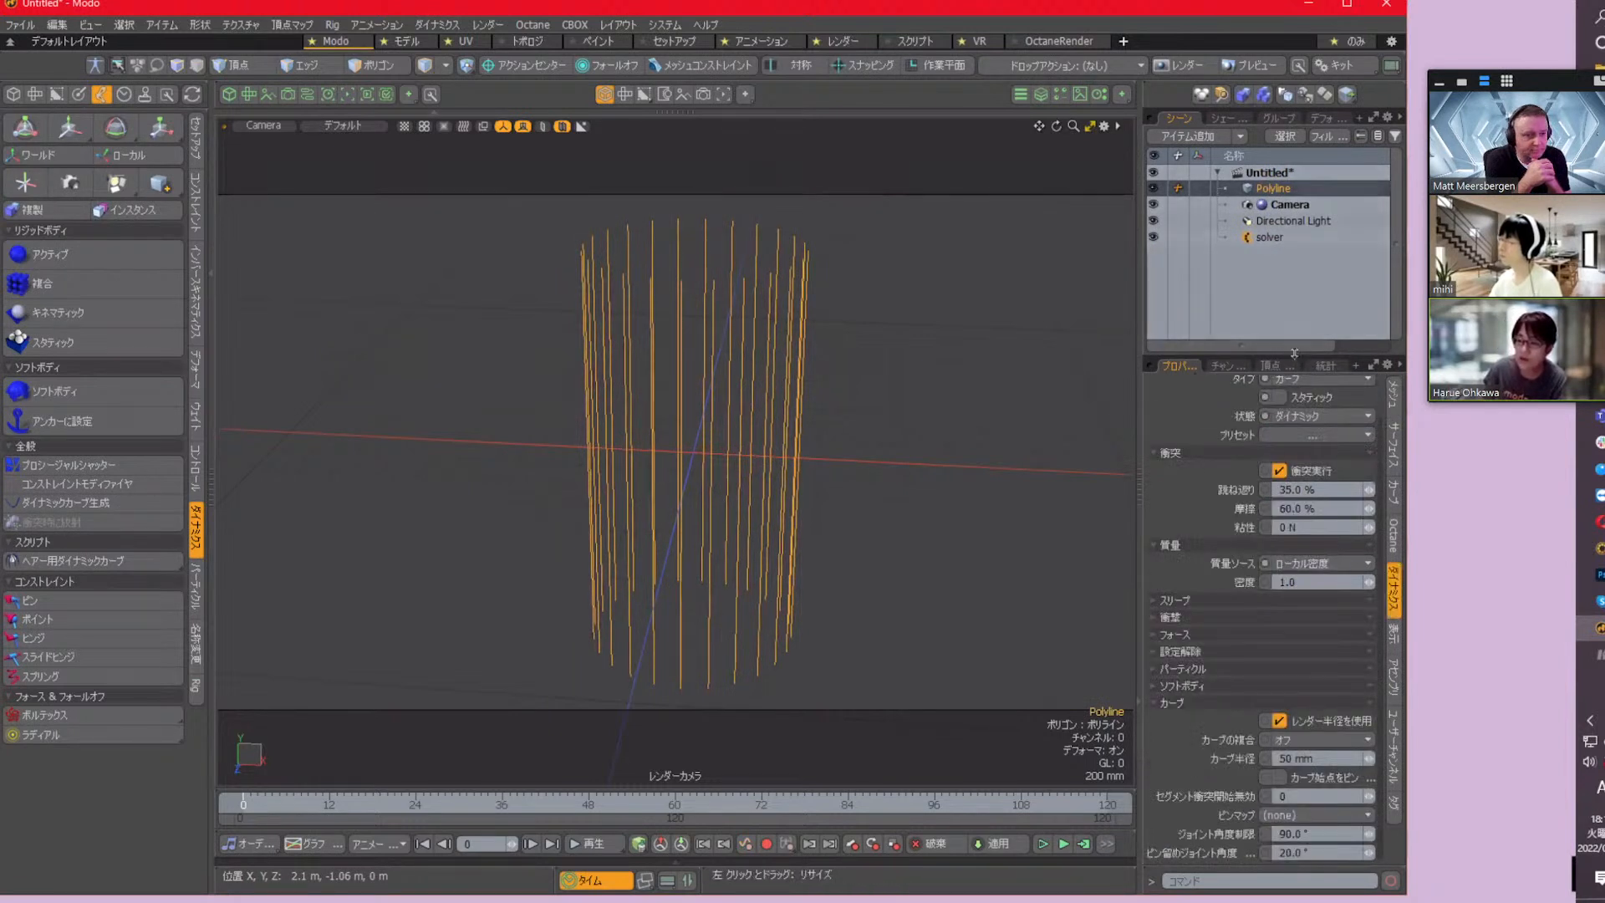
pyautogui.moveTo(1295, 345); pyautogui.dragTo(1293, 276)
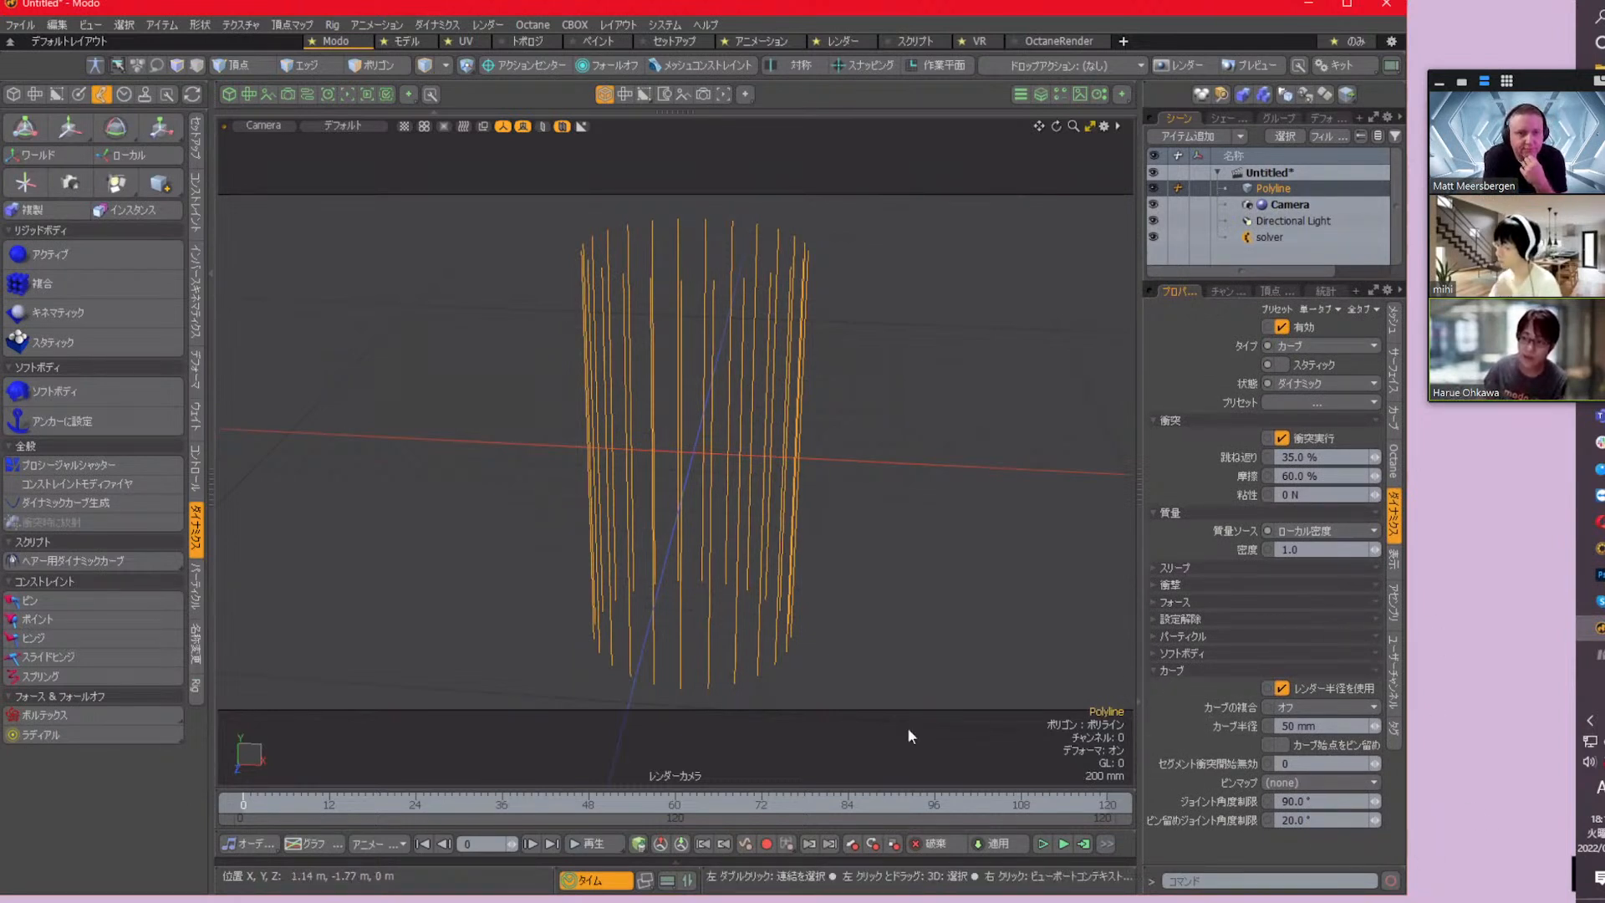
pyautogui.click(1084, 844)
pyautogui.click(1291, 224)
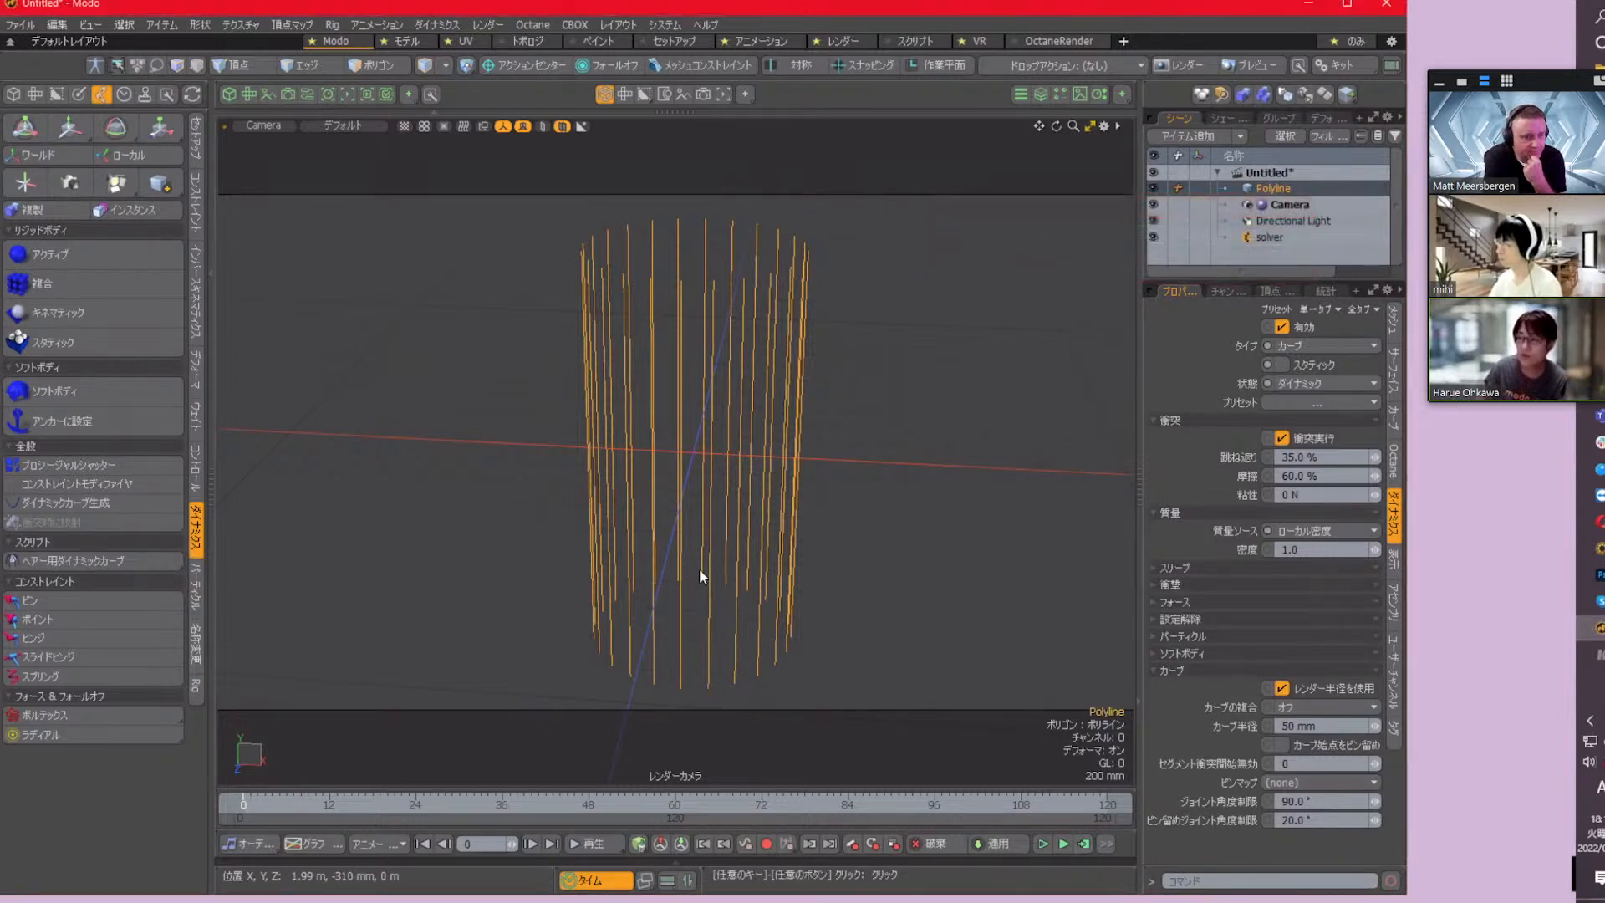
# Play back the simulation of the unpinned curves, stop it, and return to frame 0
pyautogui.click(592, 843)
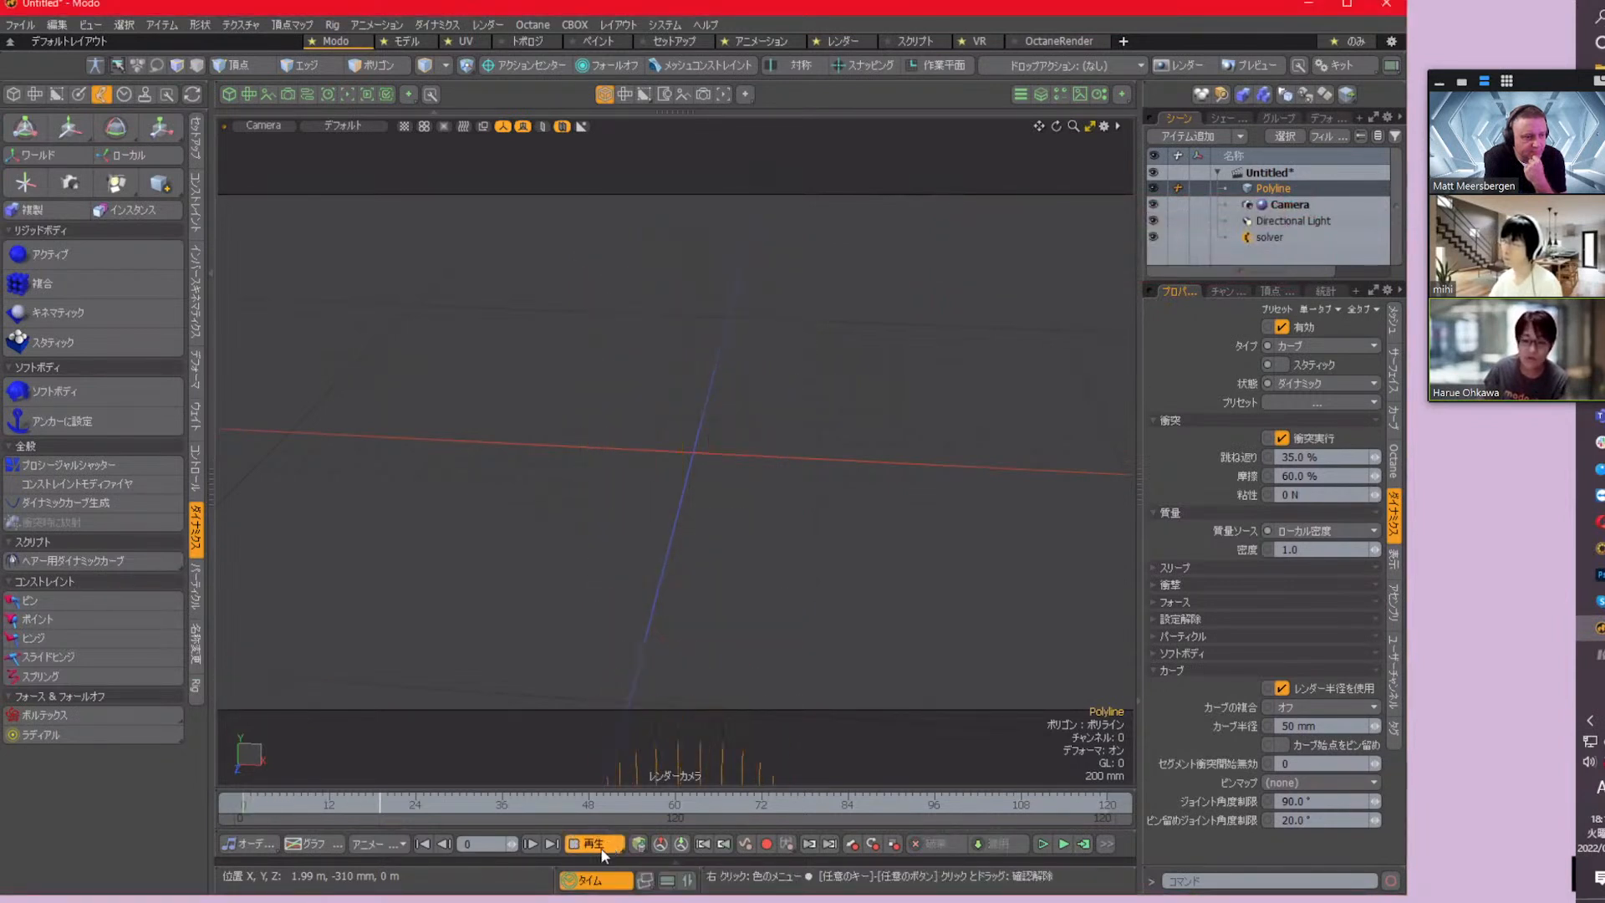
pyautogui.click(425, 843)
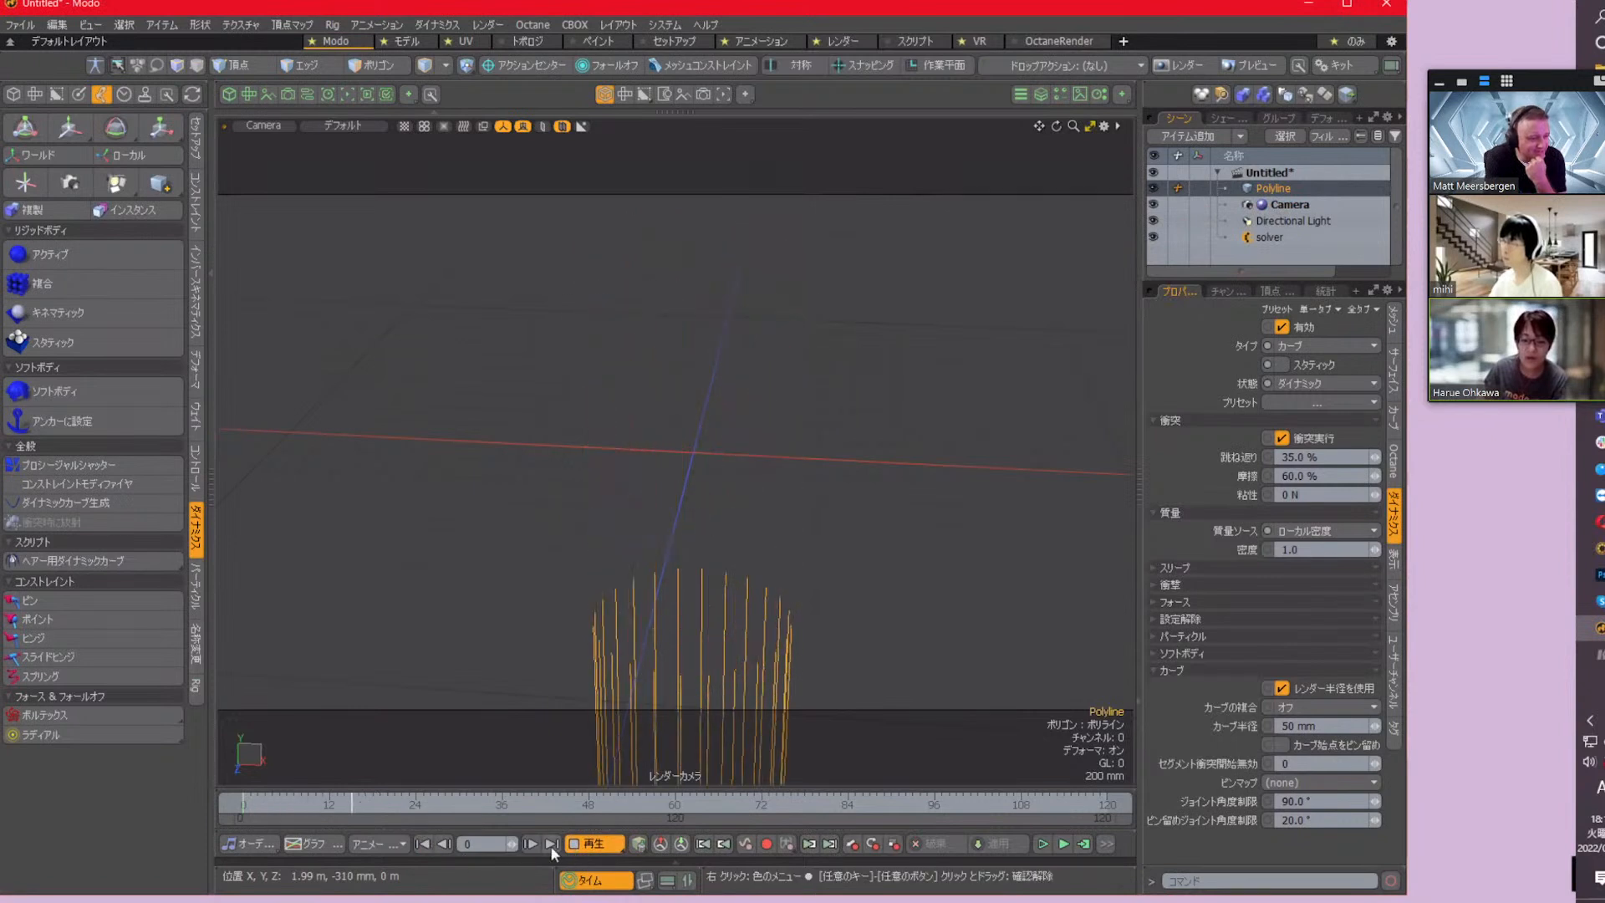
pyautogui.click(585, 844)
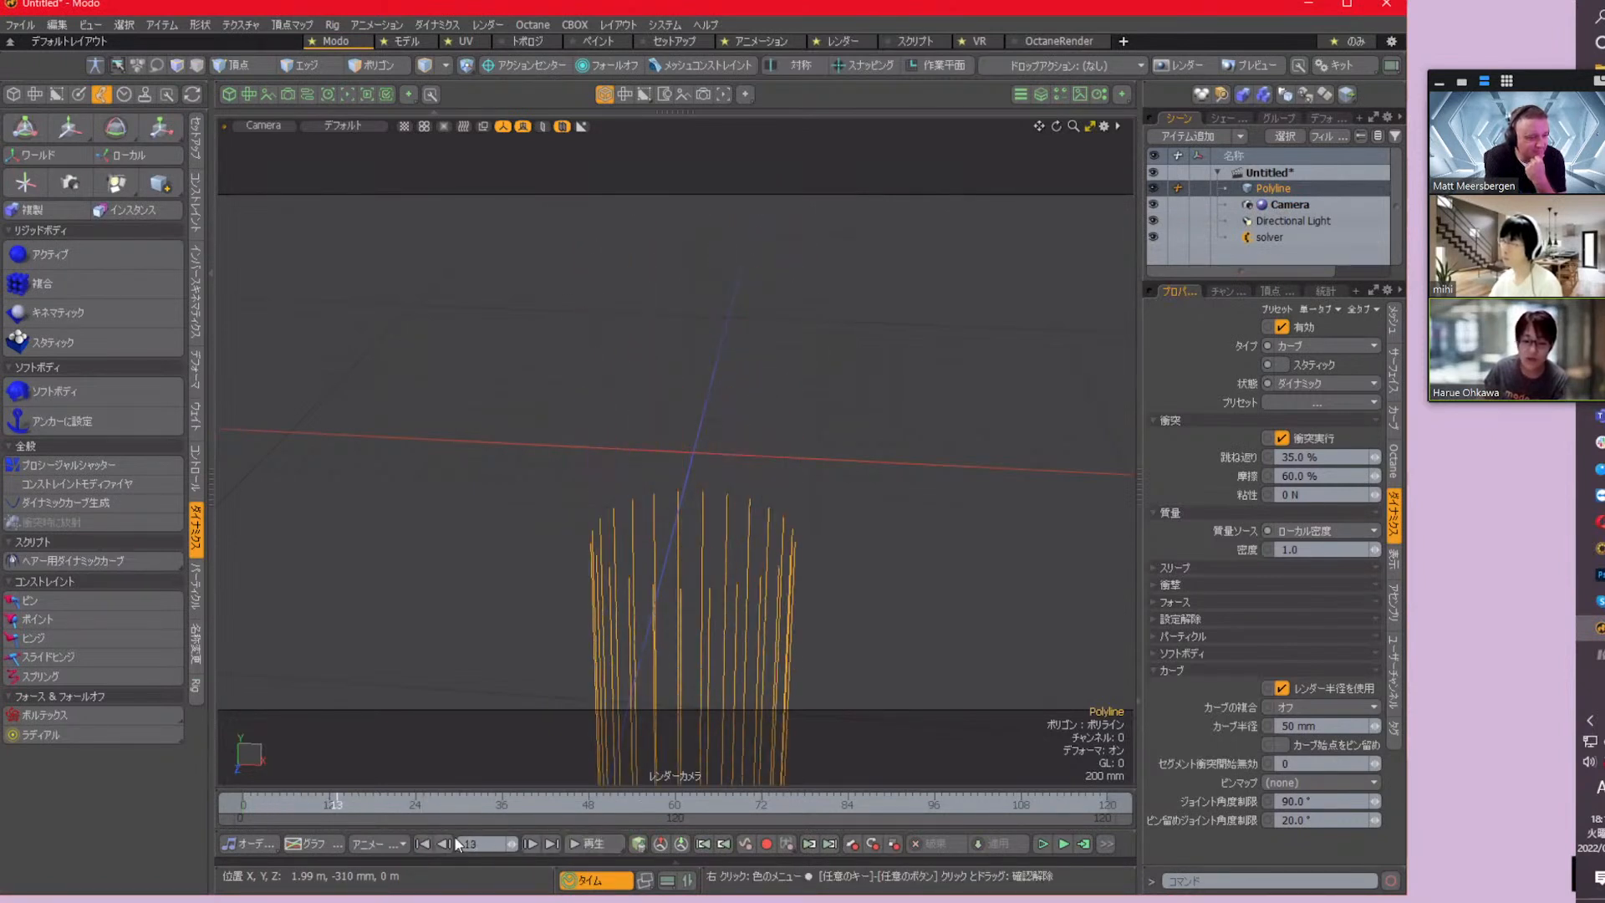
pyautogui.click(422, 843)
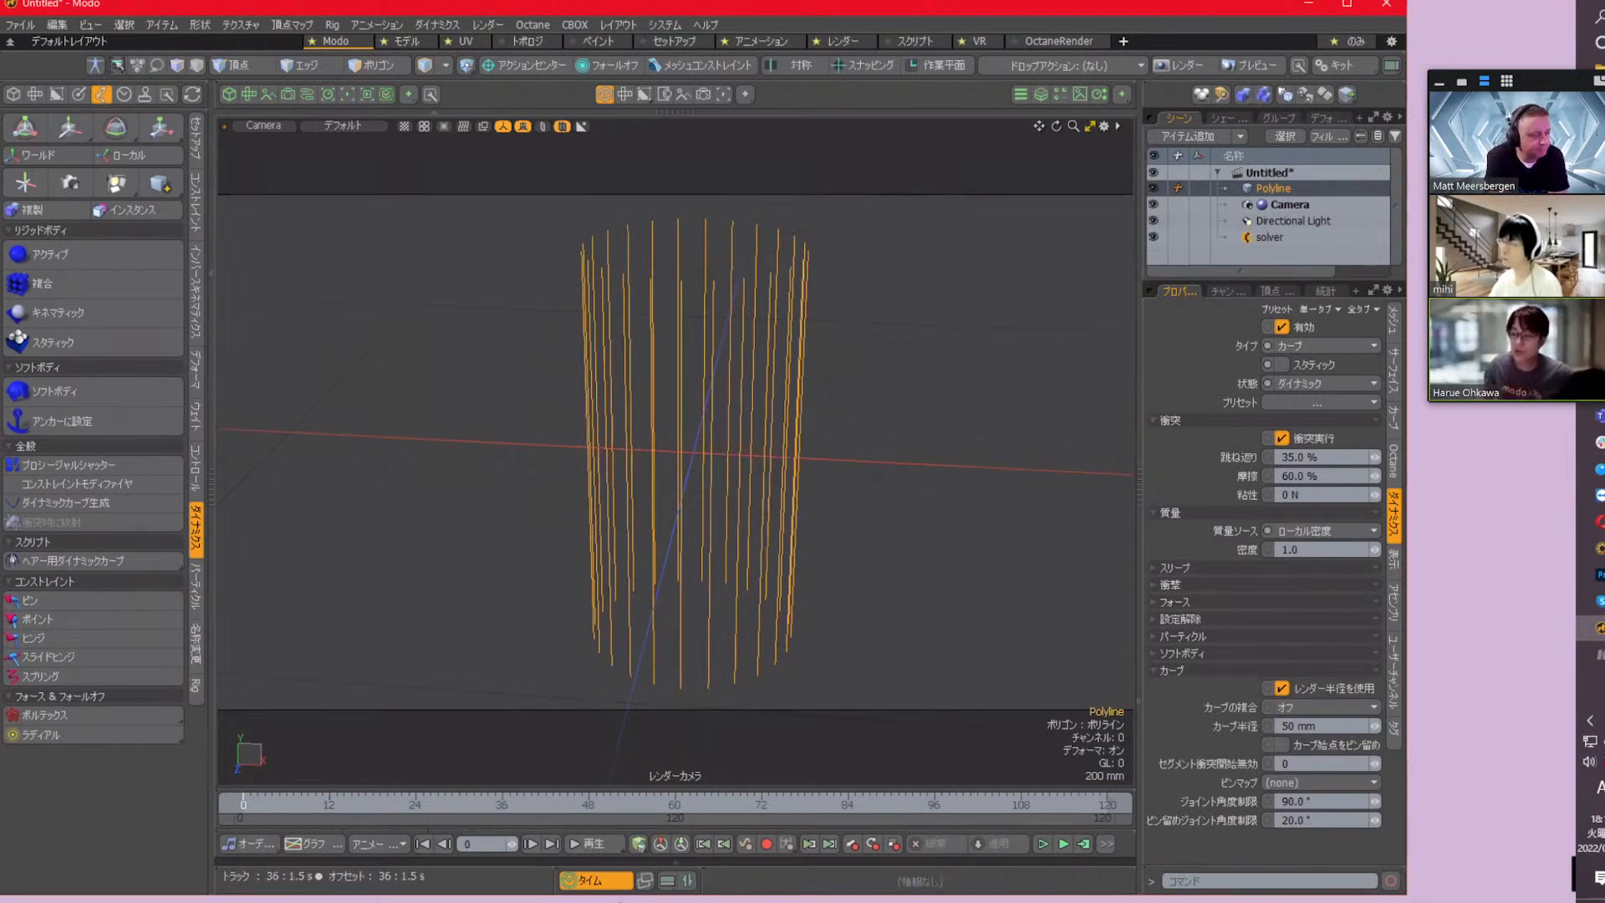
# Enable pinning of the curve start points on the Polyline and recalculate the simulation from frame 0 to 120
pyautogui.click(1282, 744)
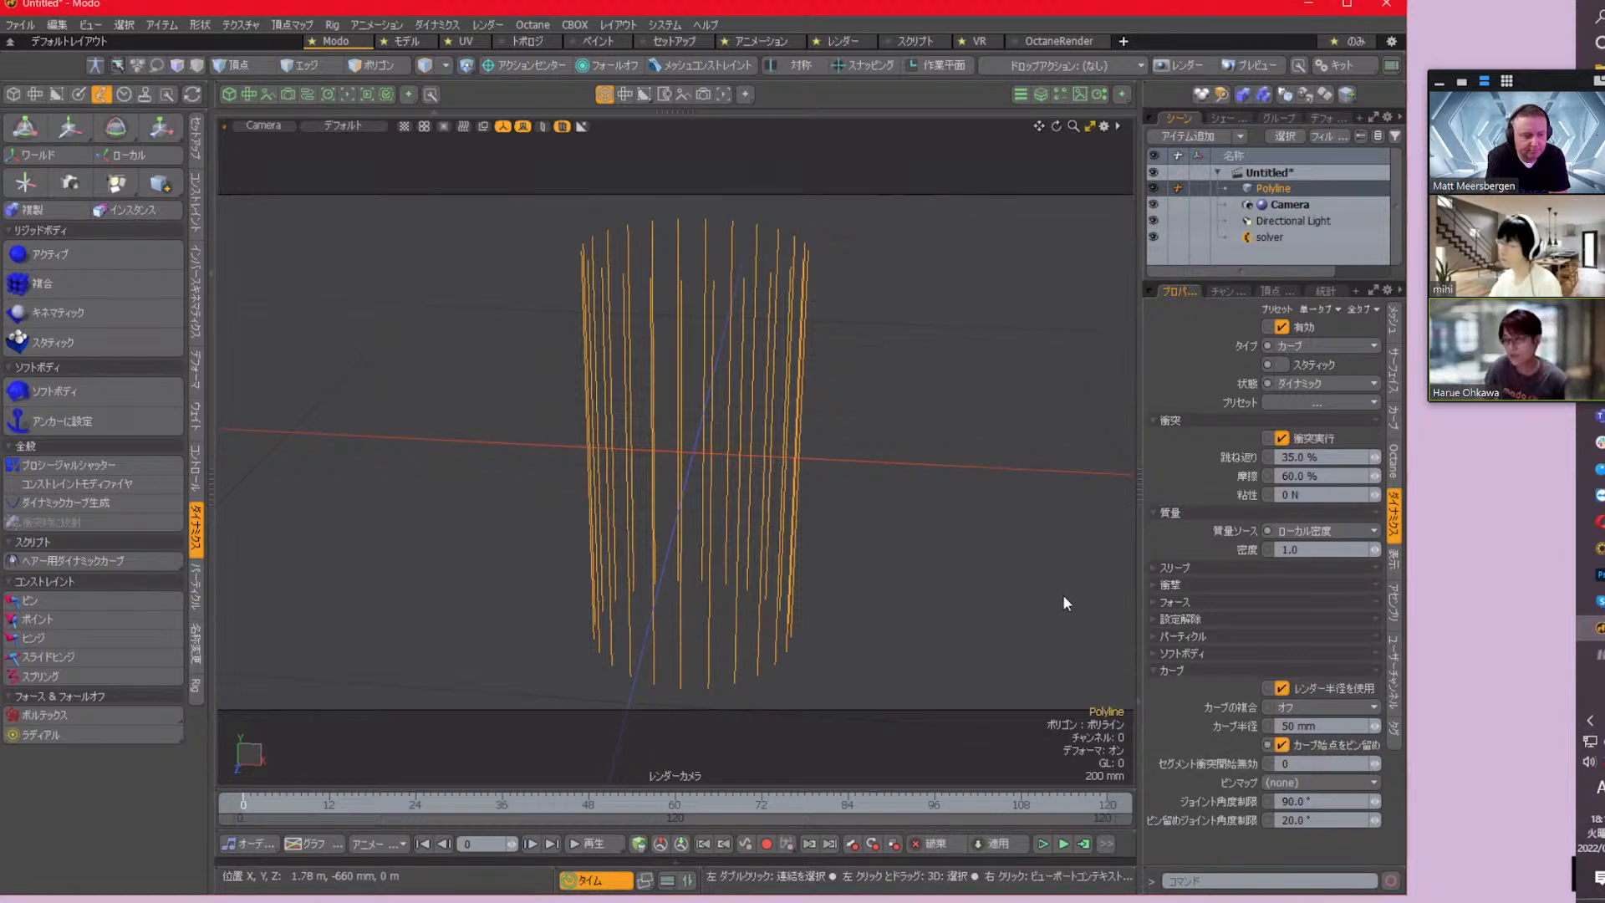
pyautogui.click(1083, 844)
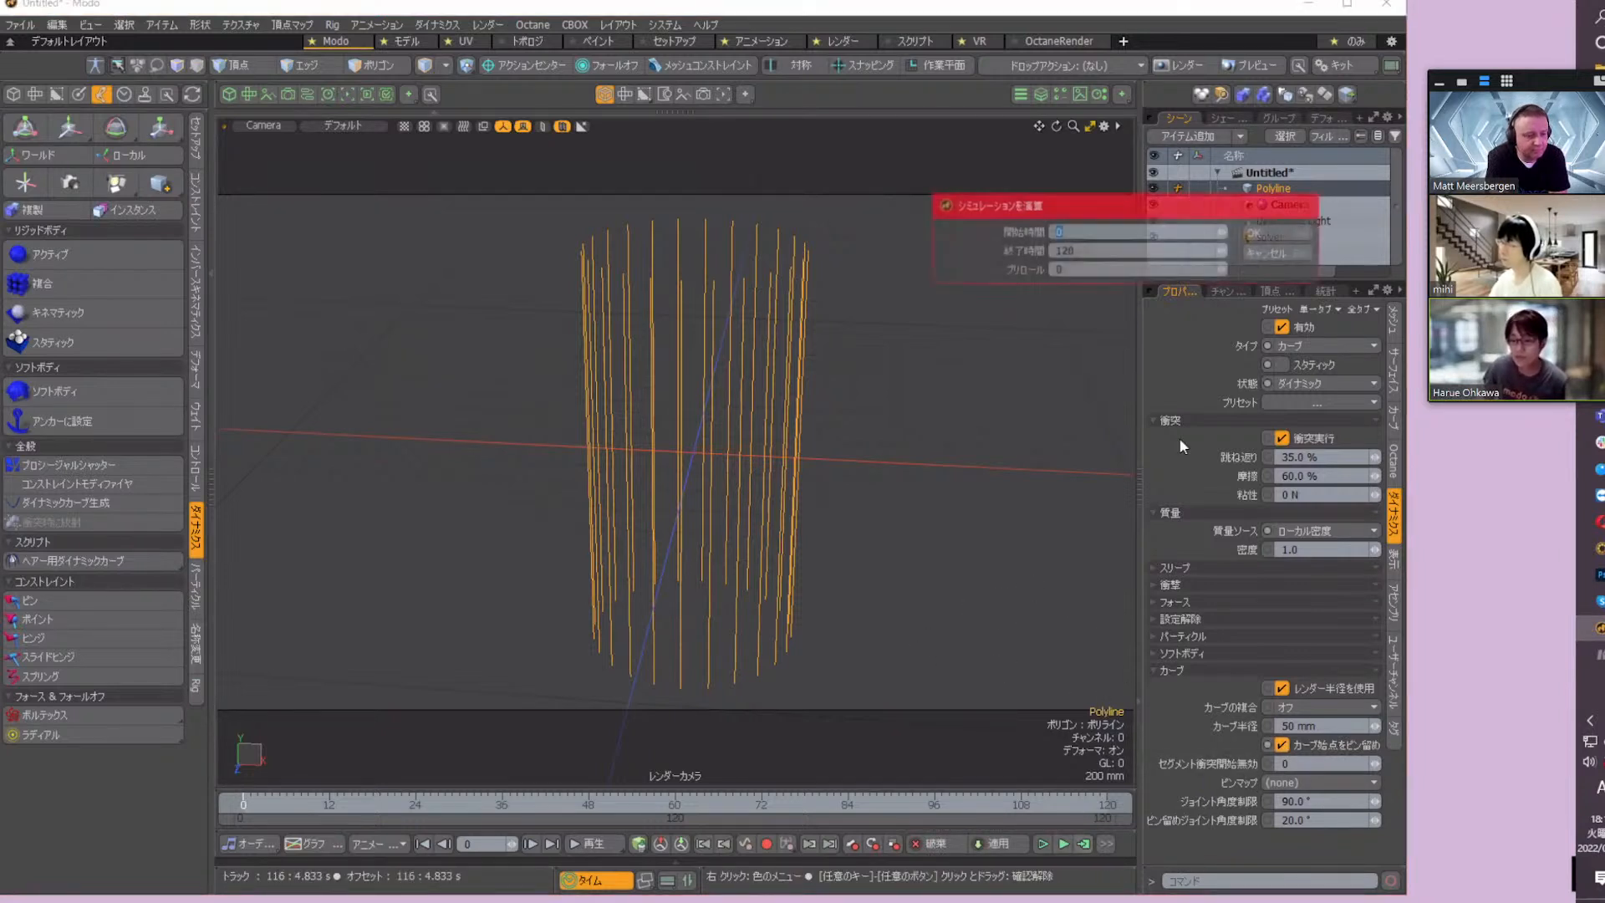
pyautogui.click(1279, 235)
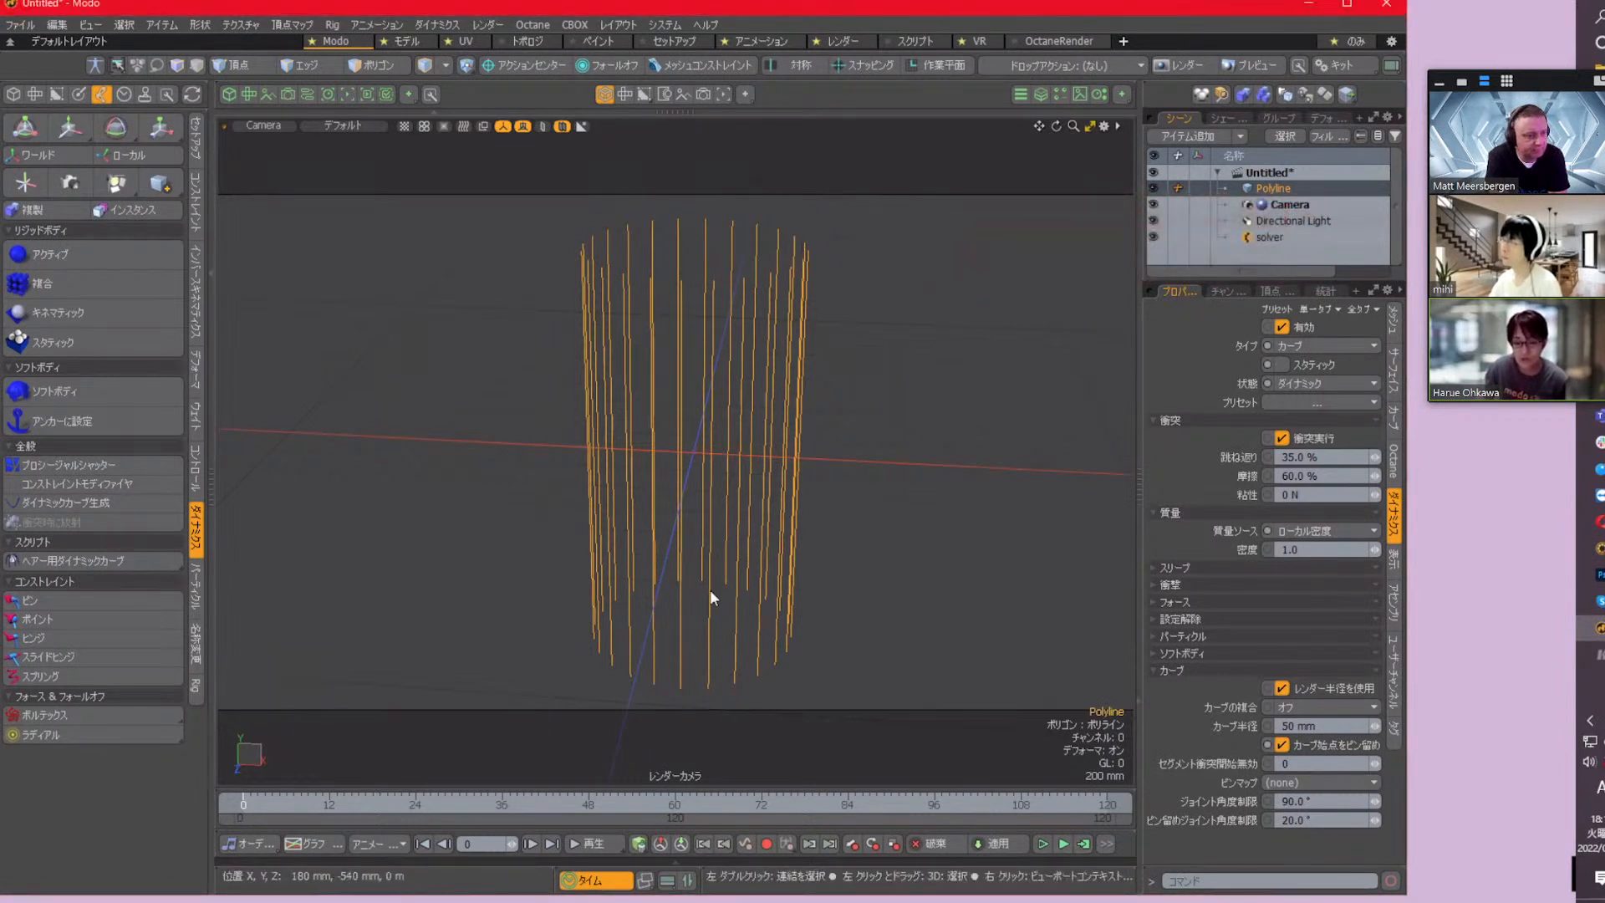
# Play back the simulation with the pinned start points, and stop it
pyautogui.click(589, 845)
pyautogui.click(591, 846)
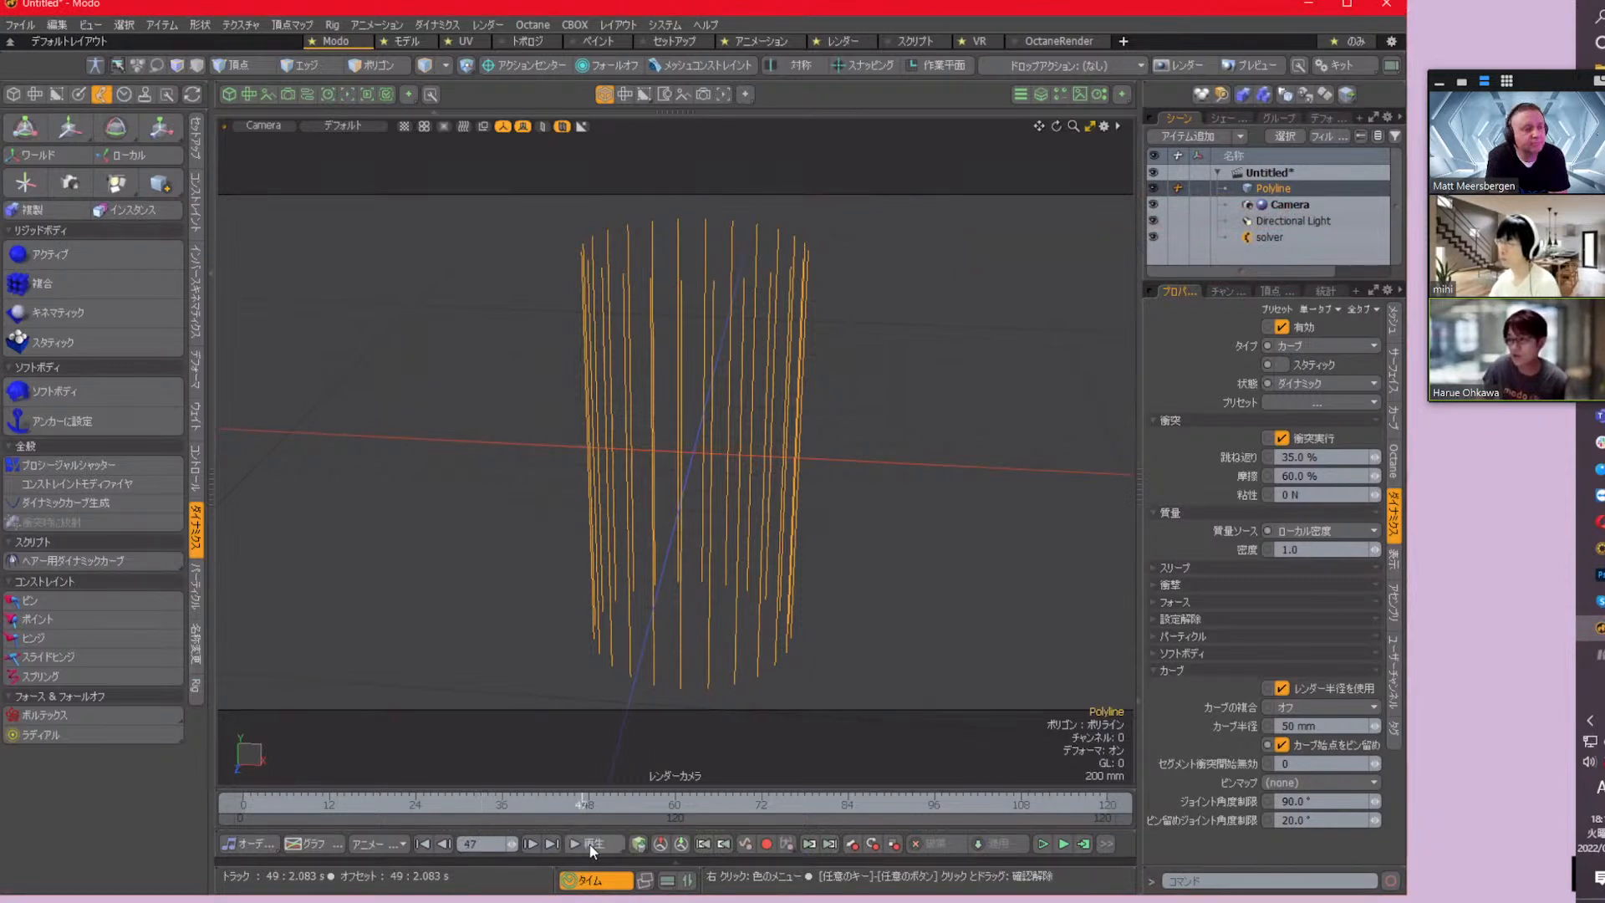
pyautogui.click(591, 848)
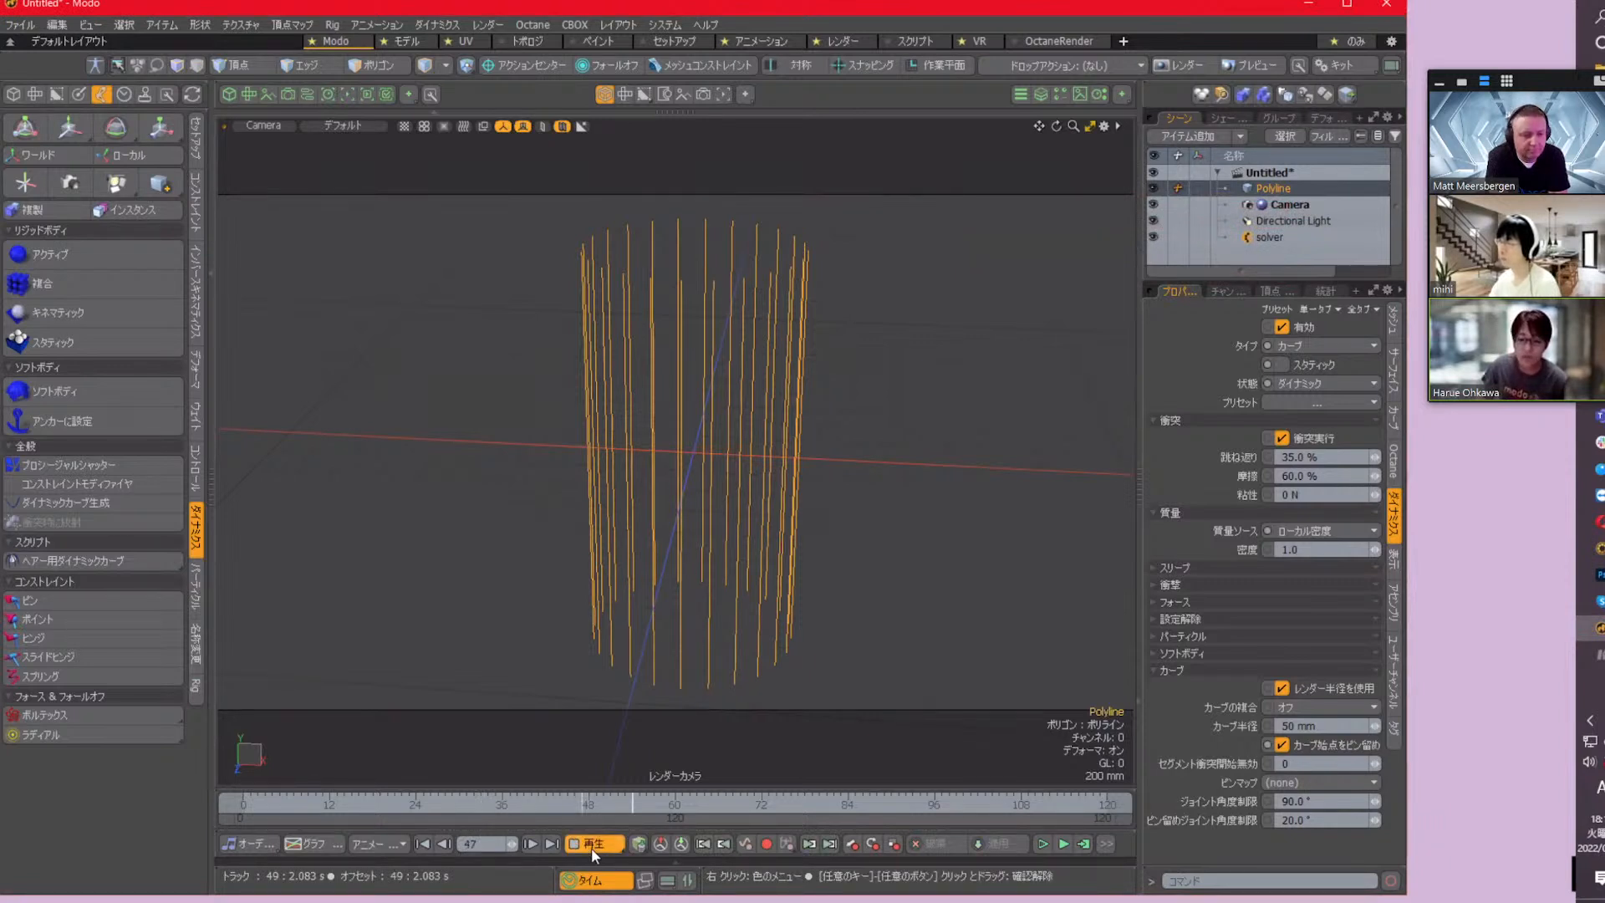
pyautogui.click(591, 847)
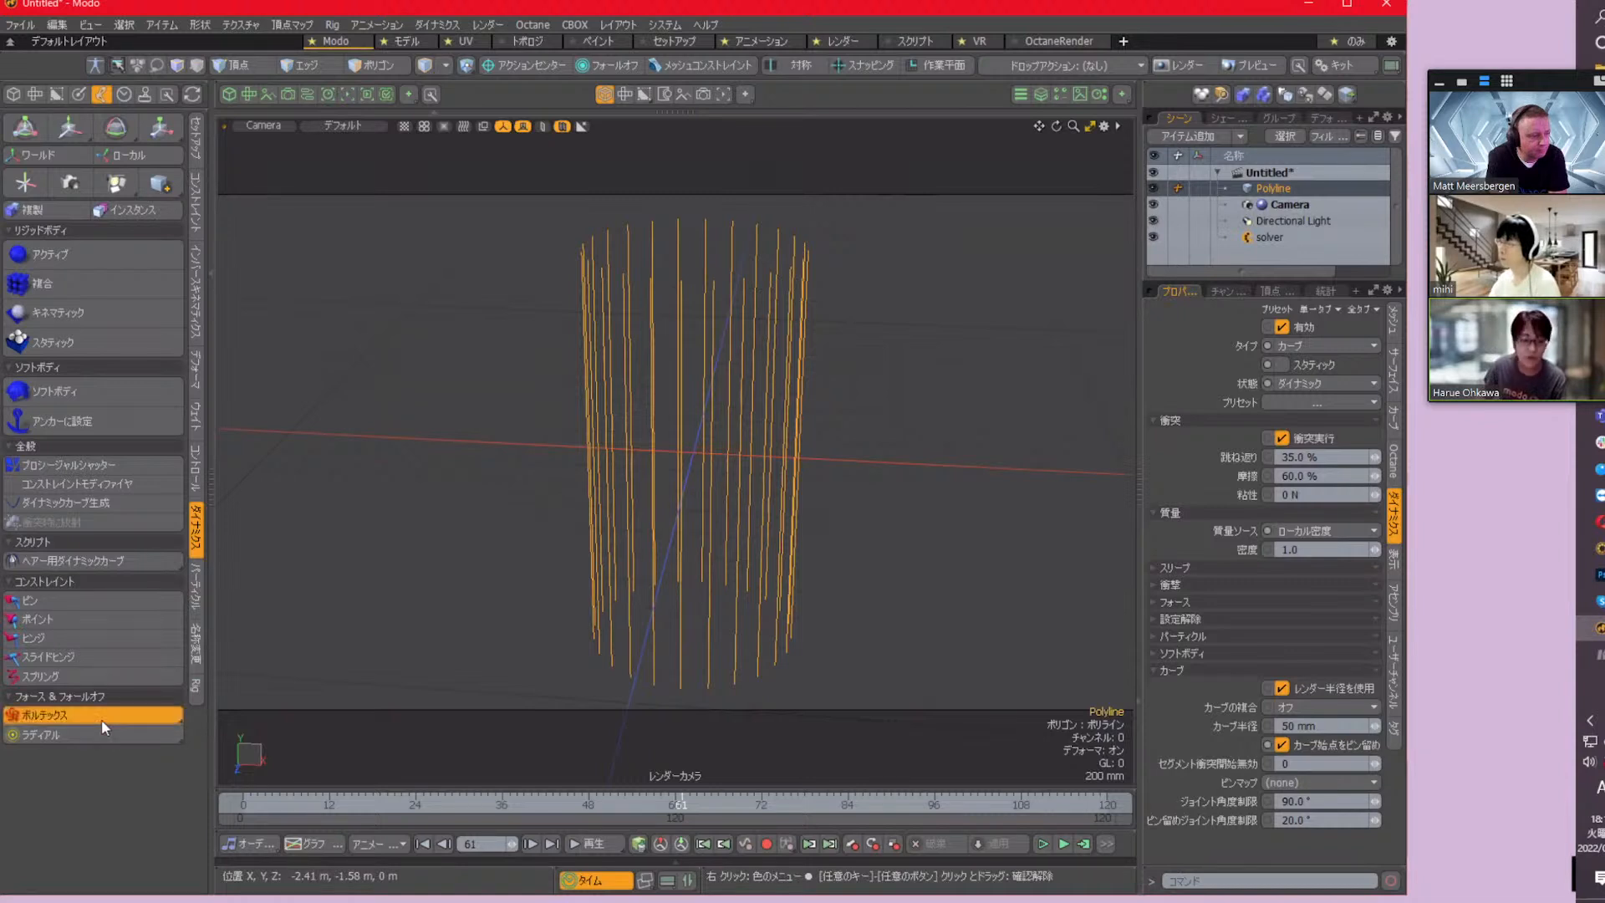
# Add a Wind Force to the scene and rotate it to about -47.5° around Z
pyautogui.click(106, 614)
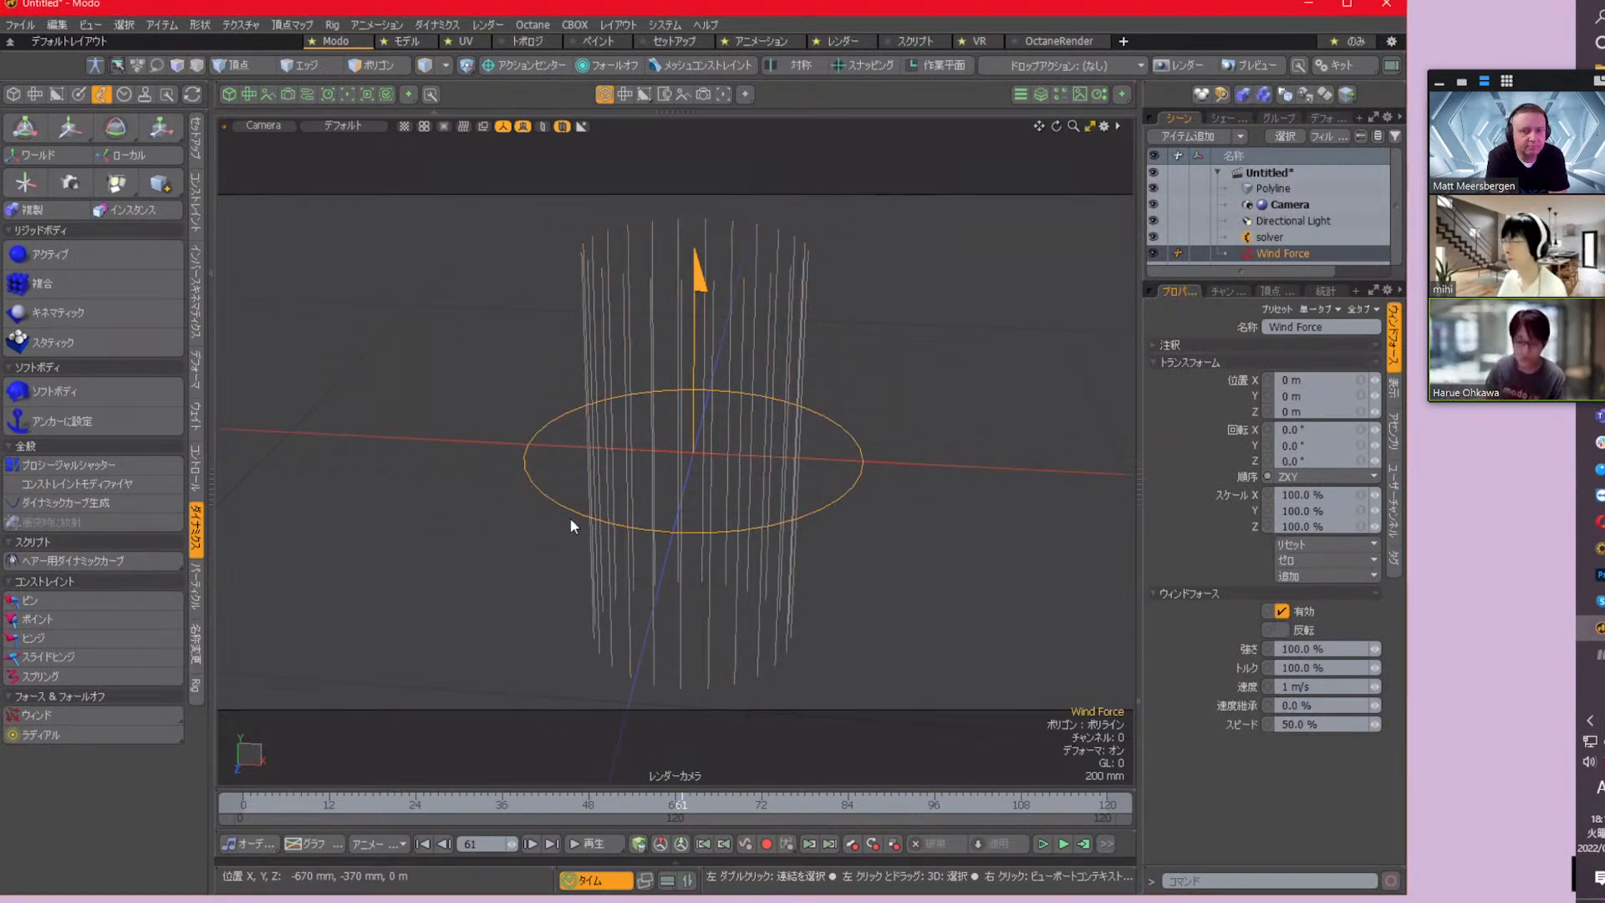
pyautogui.press('e')
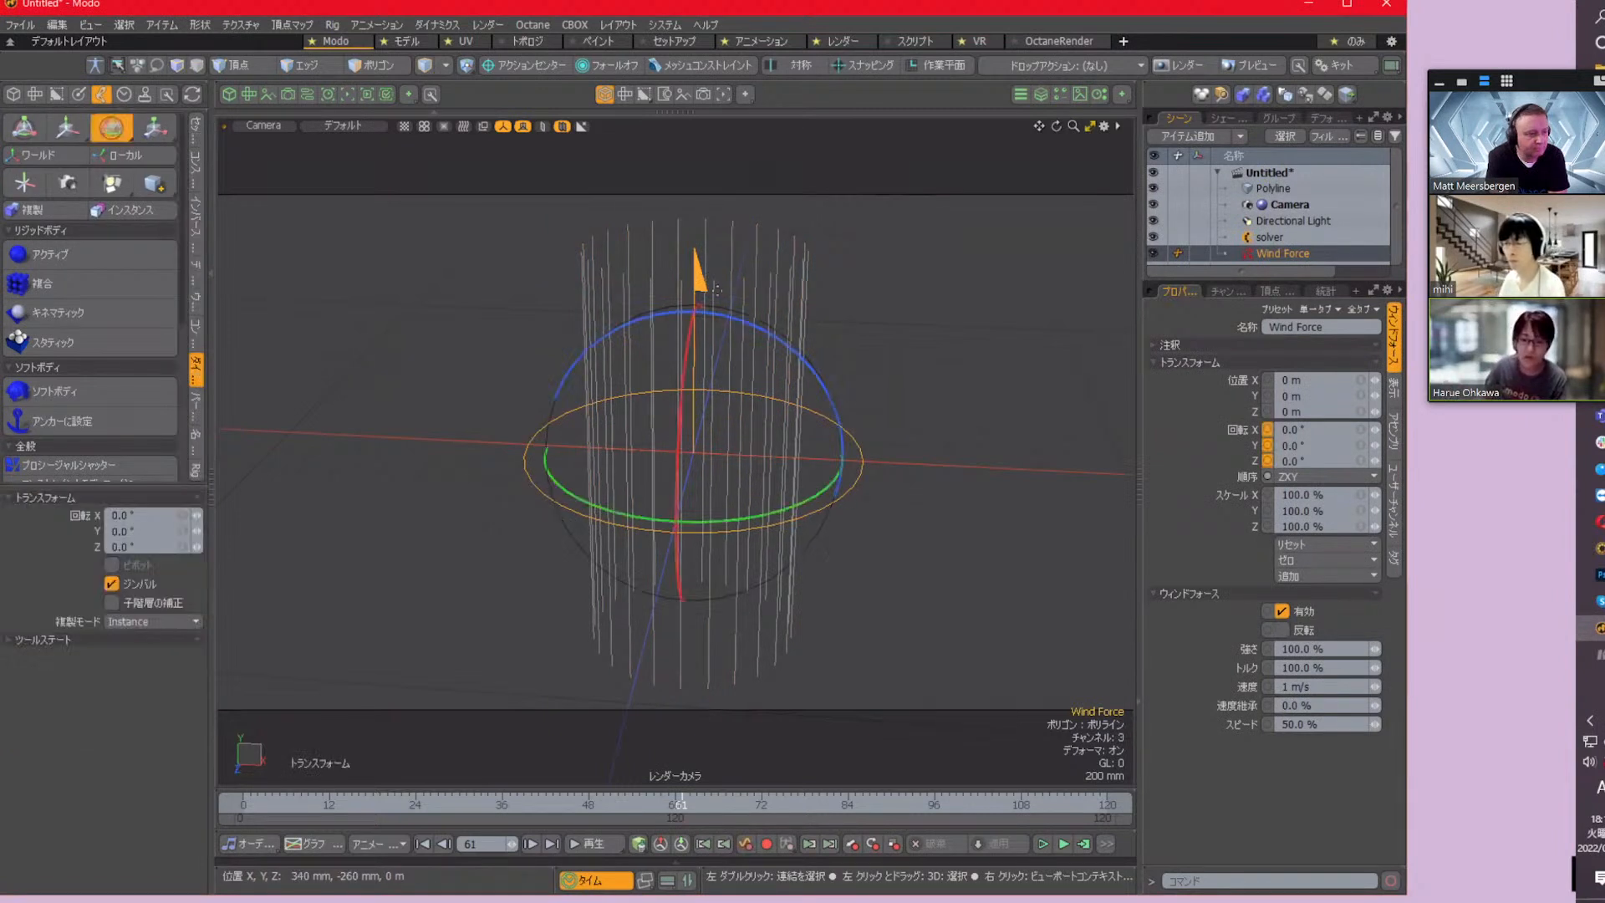
pyautogui.moveTo(769, 316); pyautogui.dragTo(850, 413)
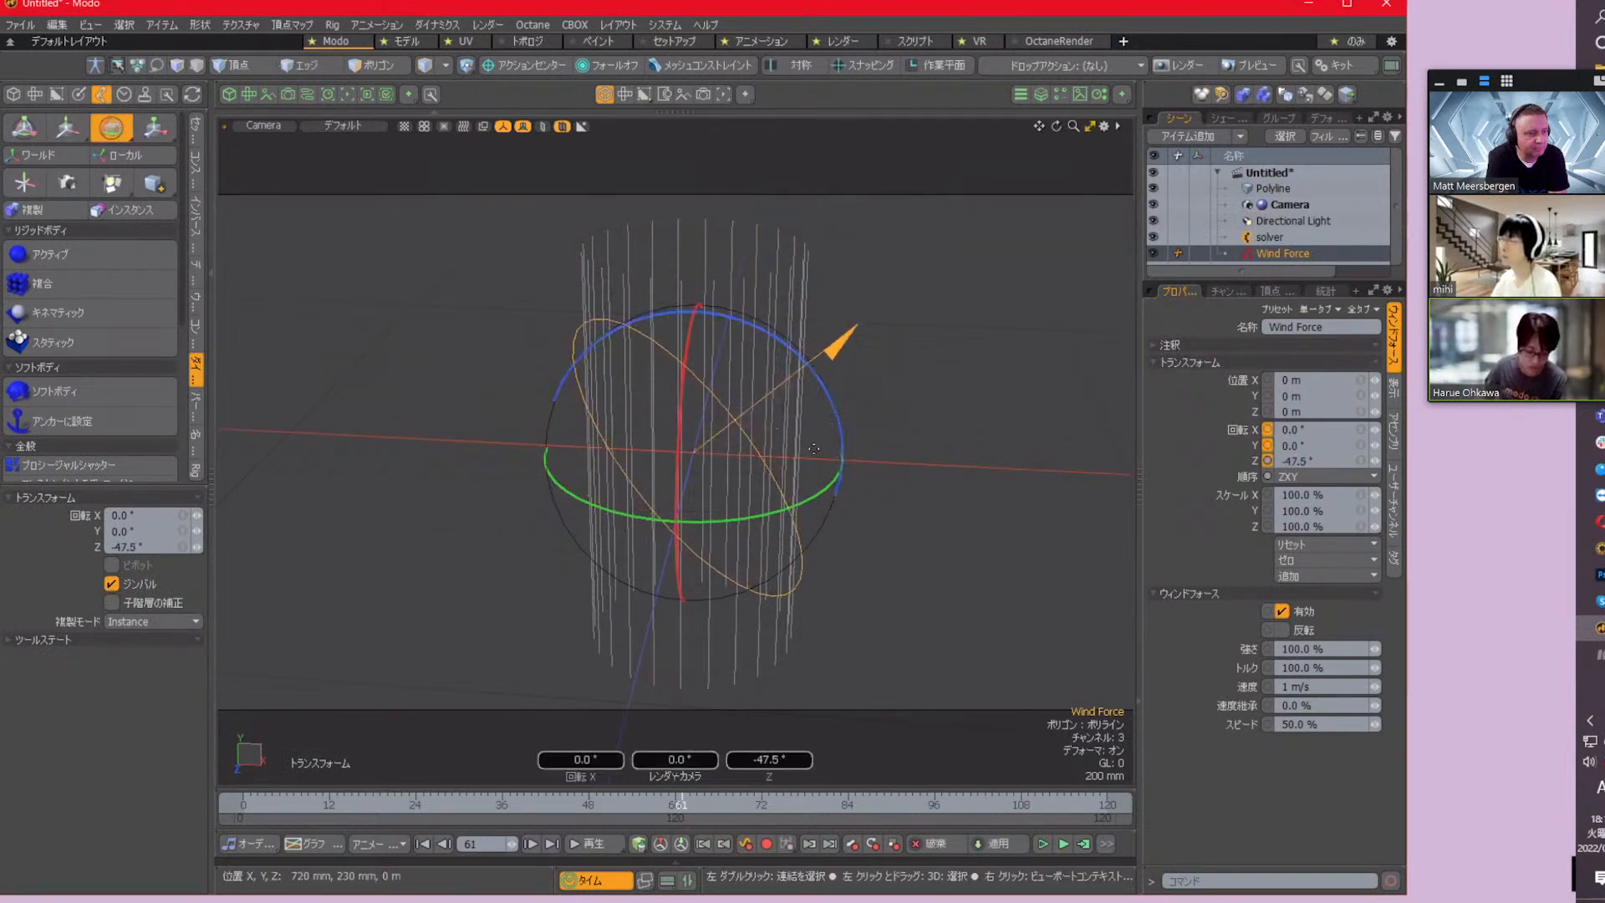
# Move the Wind Force to about X -1.5 m, Y -1.13 m, below and beside the polylines
pyautogui.press('w')
pyautogui.moveTo(830, 346); pyautogui.dragTo(505, 548)
pyautogui.keyDown('alt'); pyautogui.moveTo(920, 523); pyautogui.dragTo(949, 458); pyautogui.keyUp('alt')
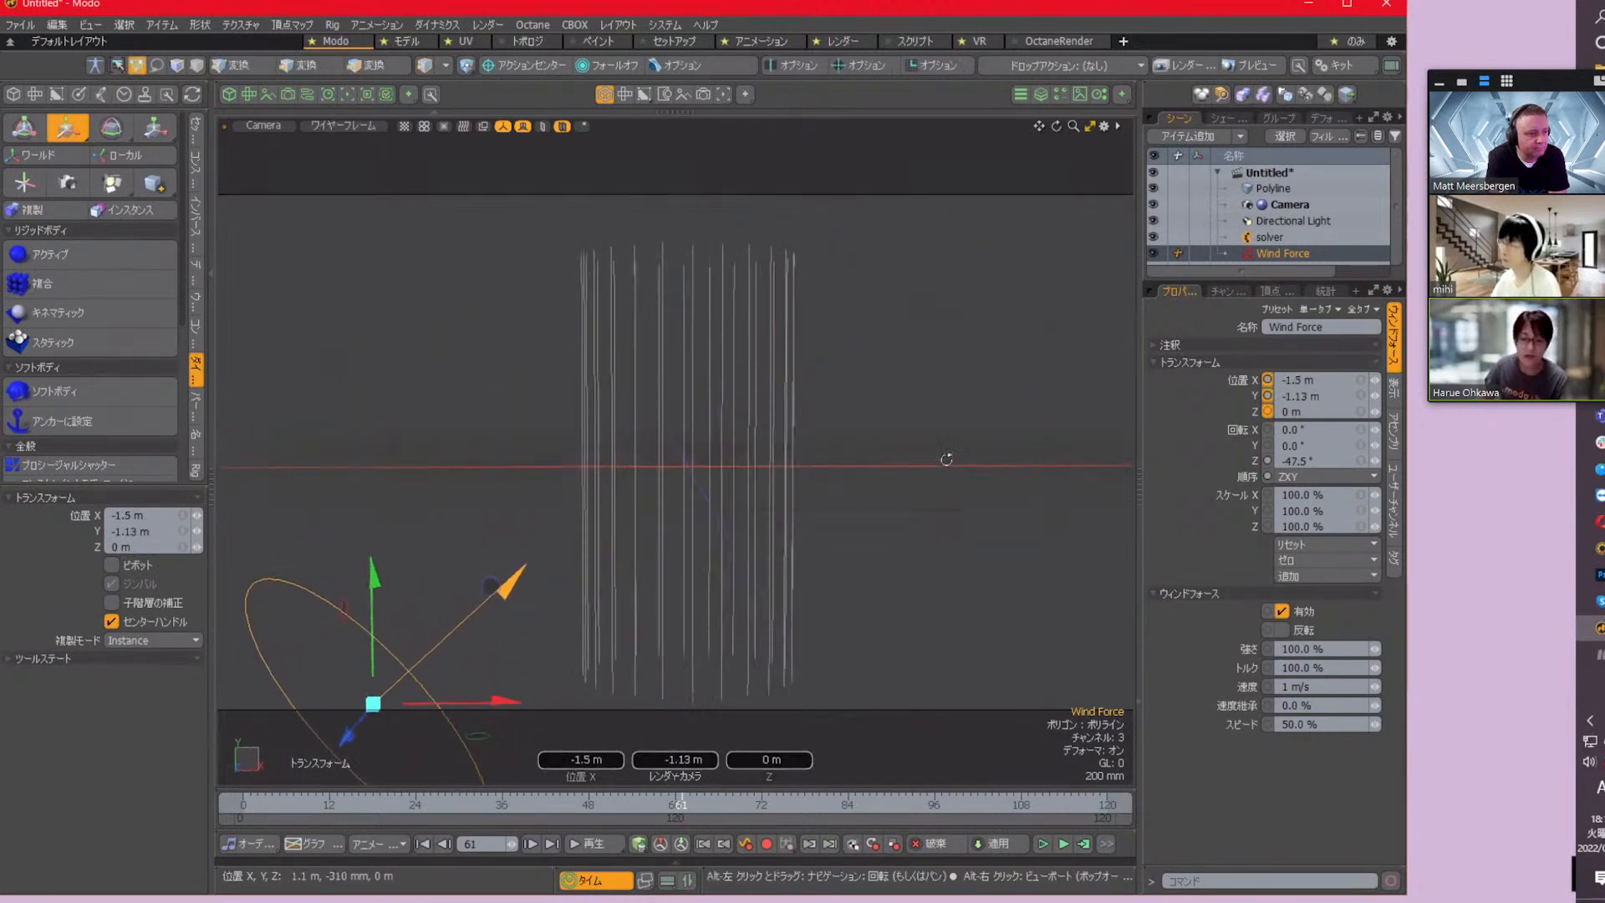
pyautogui.moveTo(883, 504)
pyautogui.keyDown('alt'); pyautogui.keyDown('shift'); pyautogui.mouseDown()
pyautogui.moveTo(944, 457)
pyautogui.moveTo(900, 479)
pyautogui.mouseUp(); pyautogui.keyUp('shift'); pyautogui.keyUp('alt')
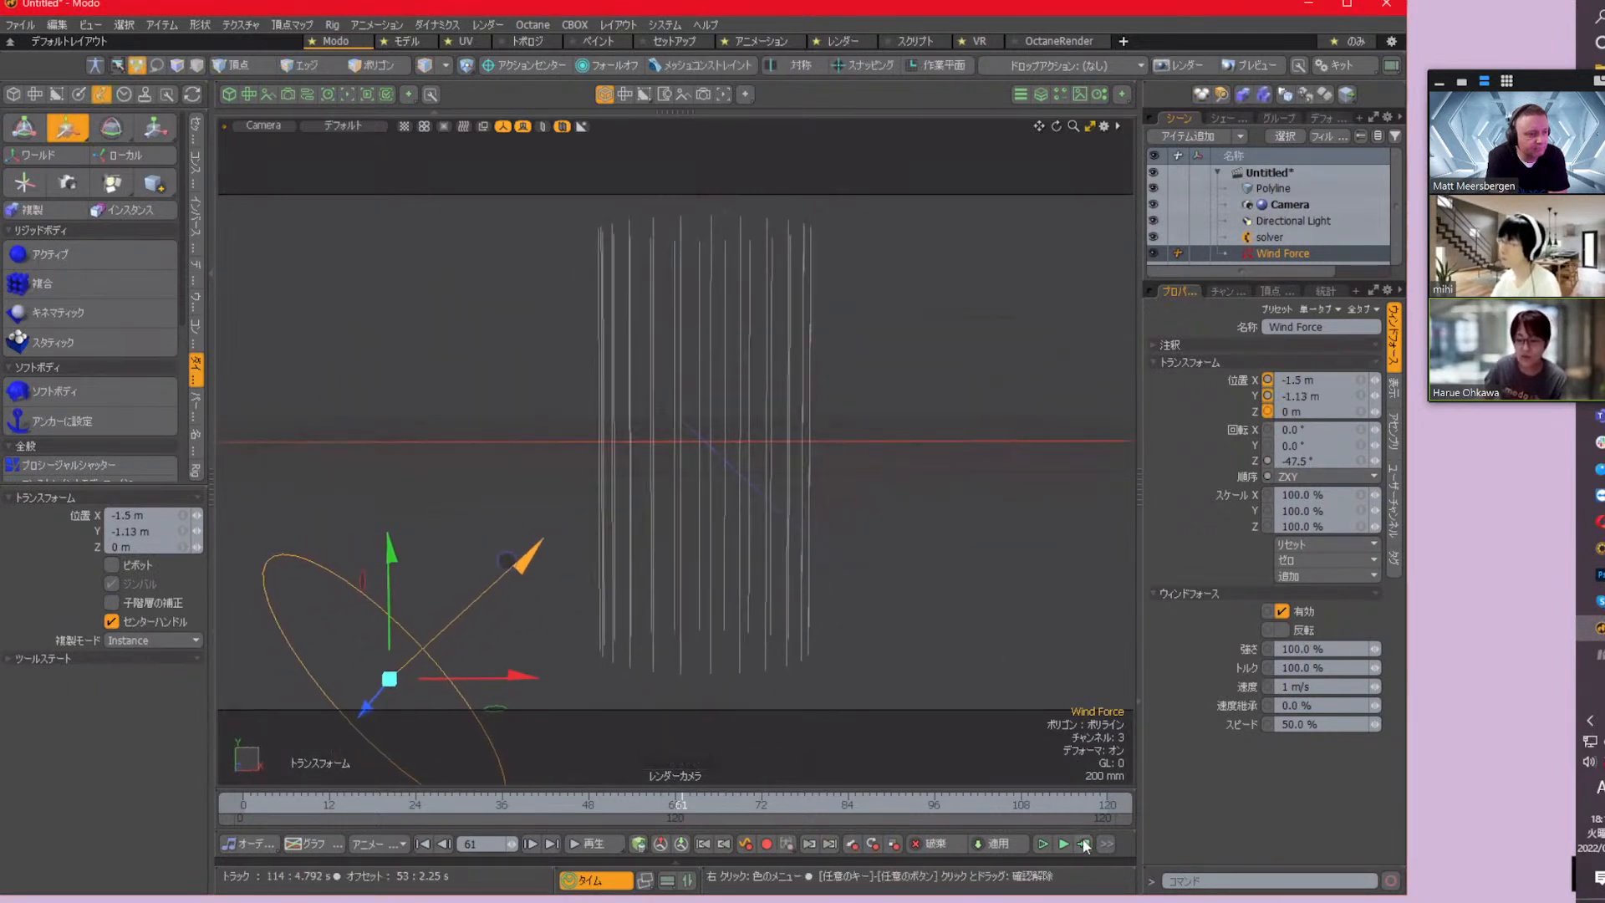
# Recalculate the simulation with the Wind Force and play it back from frame 0, then stop it
pyautogui.click(1084, 843)
pyautogui.click(1279, 234)
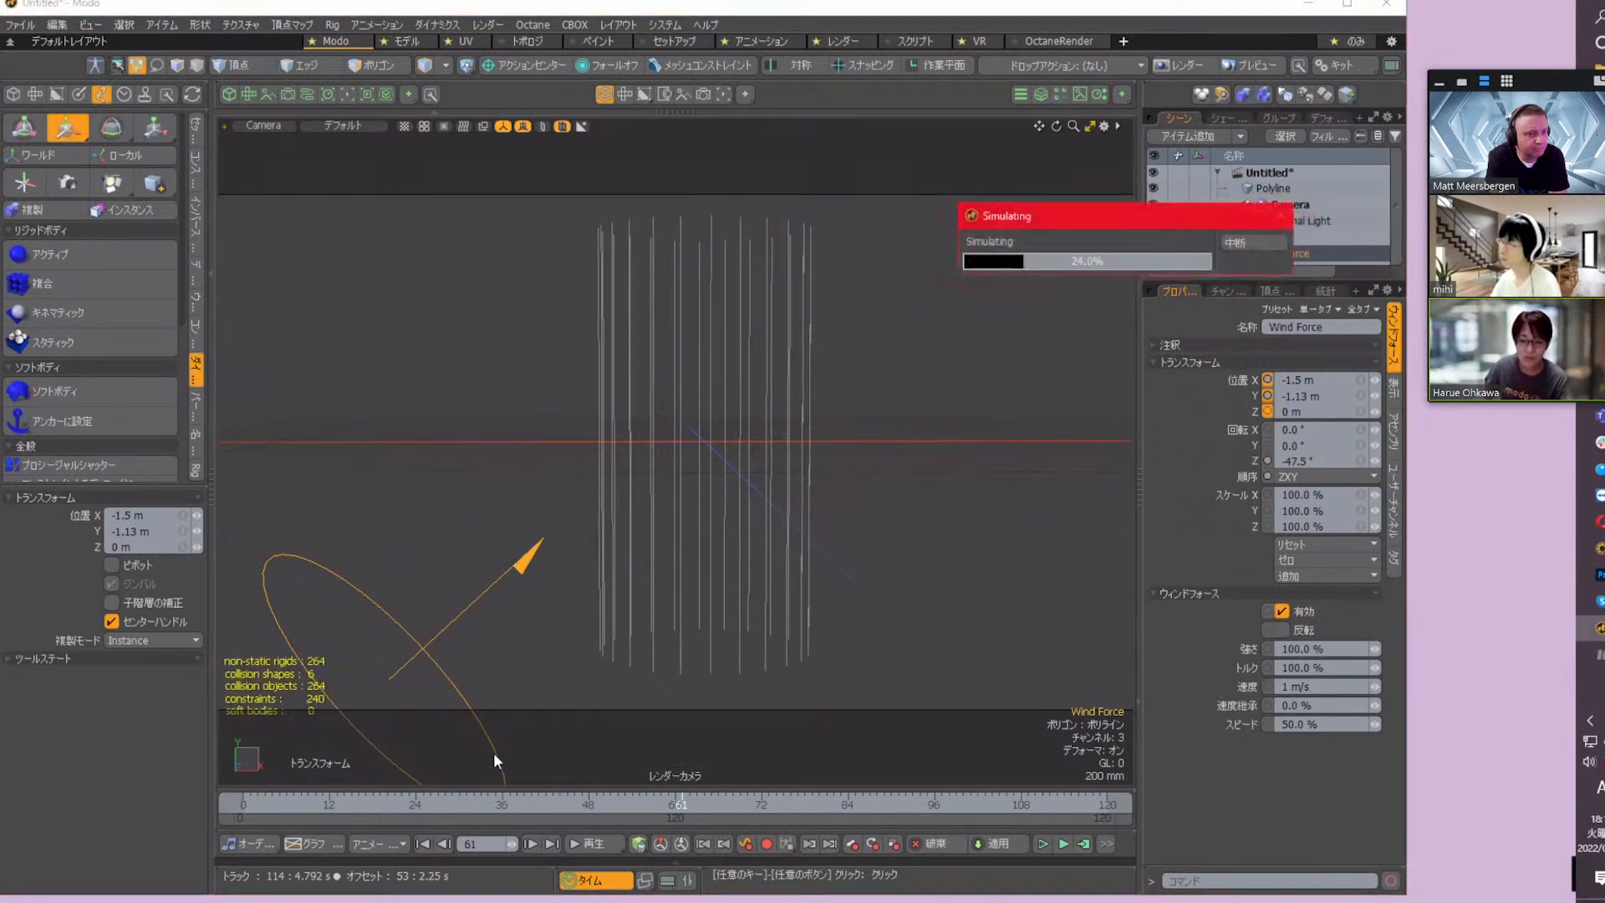
pyautogui.click(422, 844)
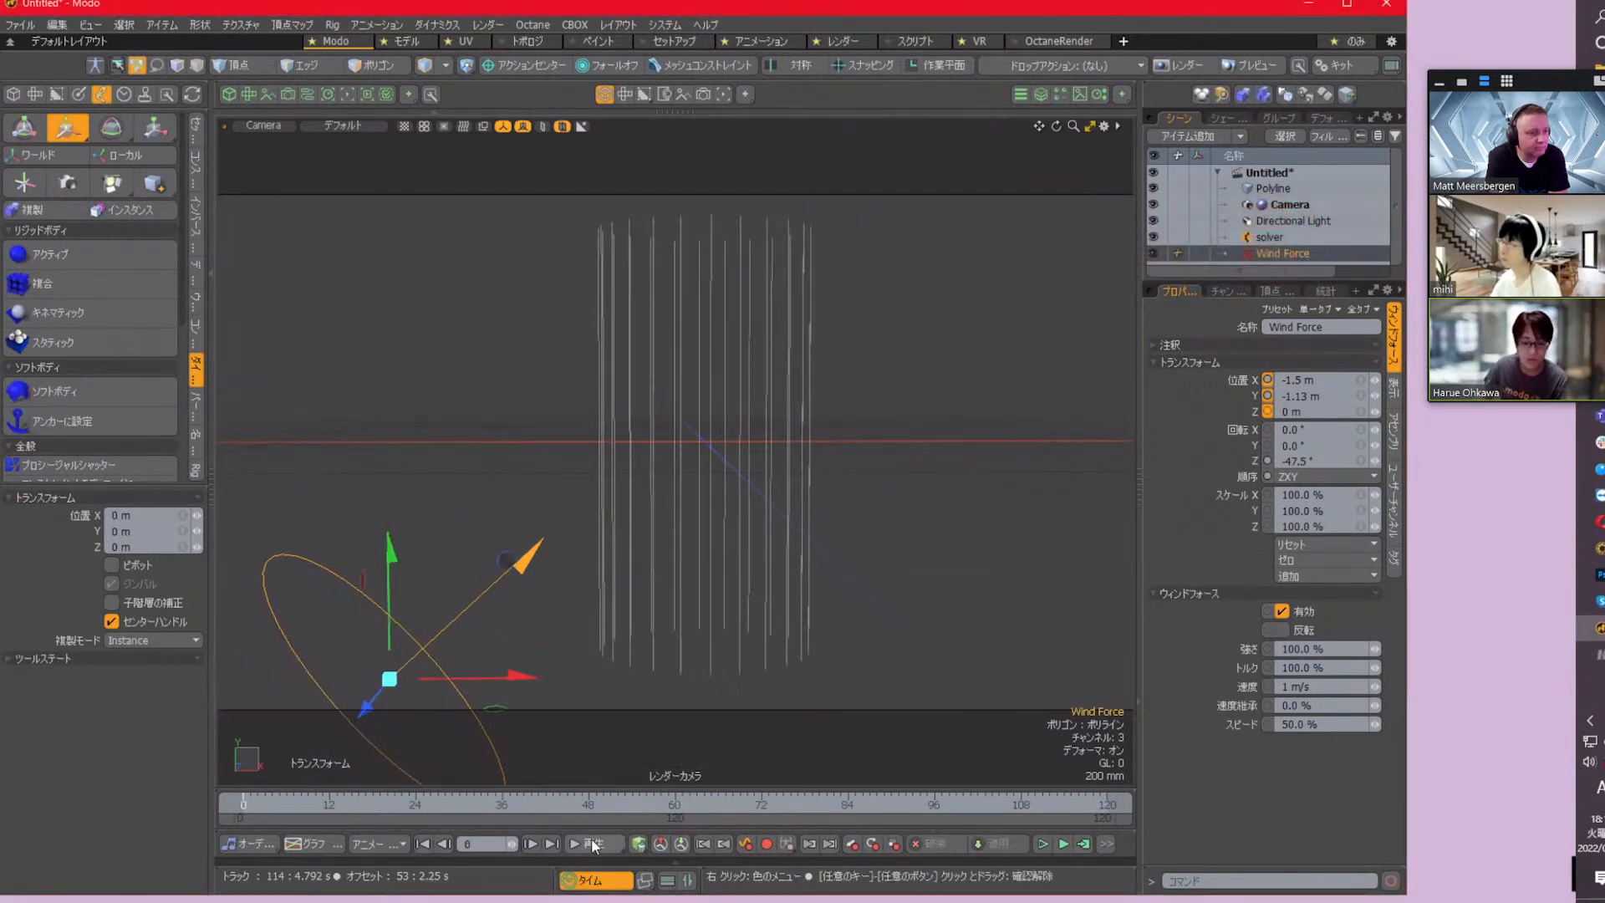
pyautogui.click(591, 844)
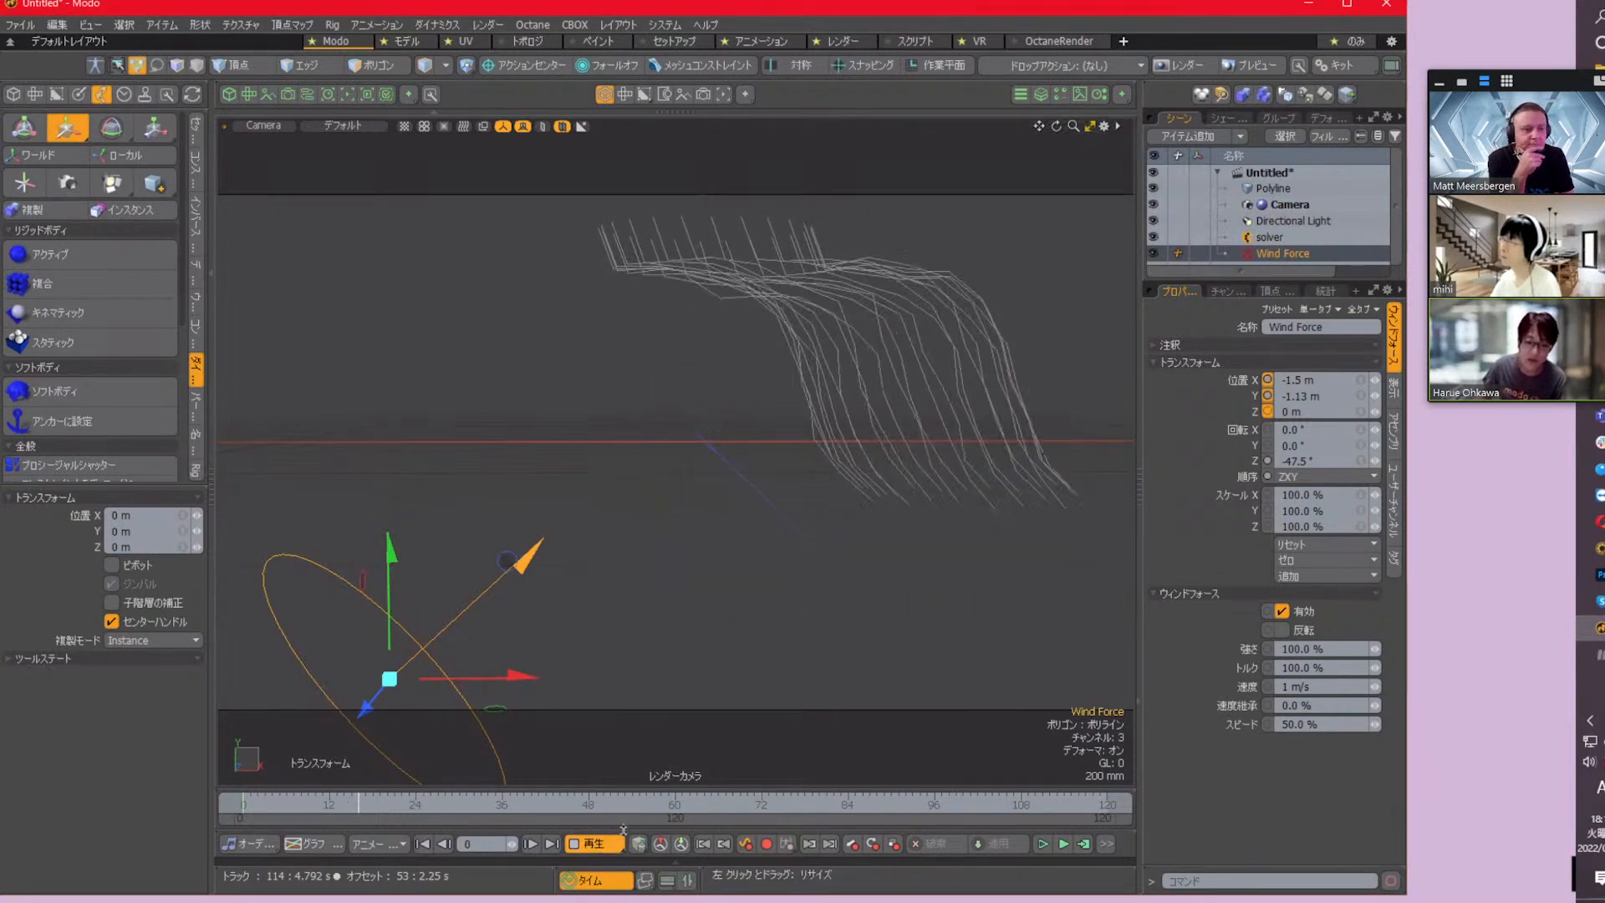
pyautogui.click(594, 844)
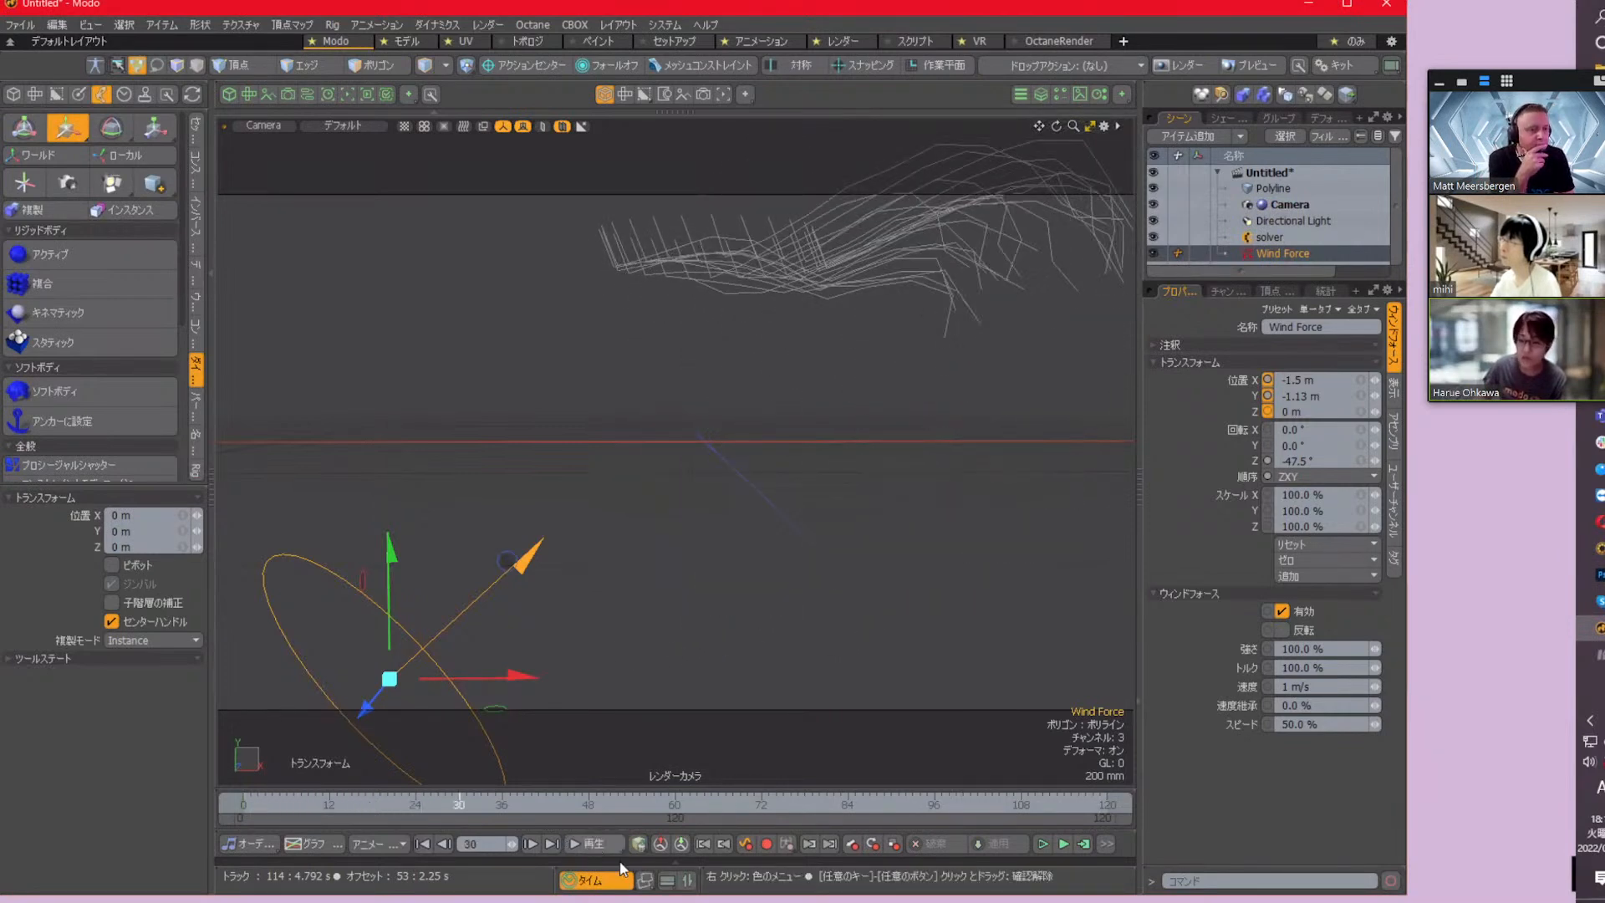
# Set the Wind Force strength to 15% and recalculate the simulation from frame 0 to 120
pyautogui.click(1337, 648)
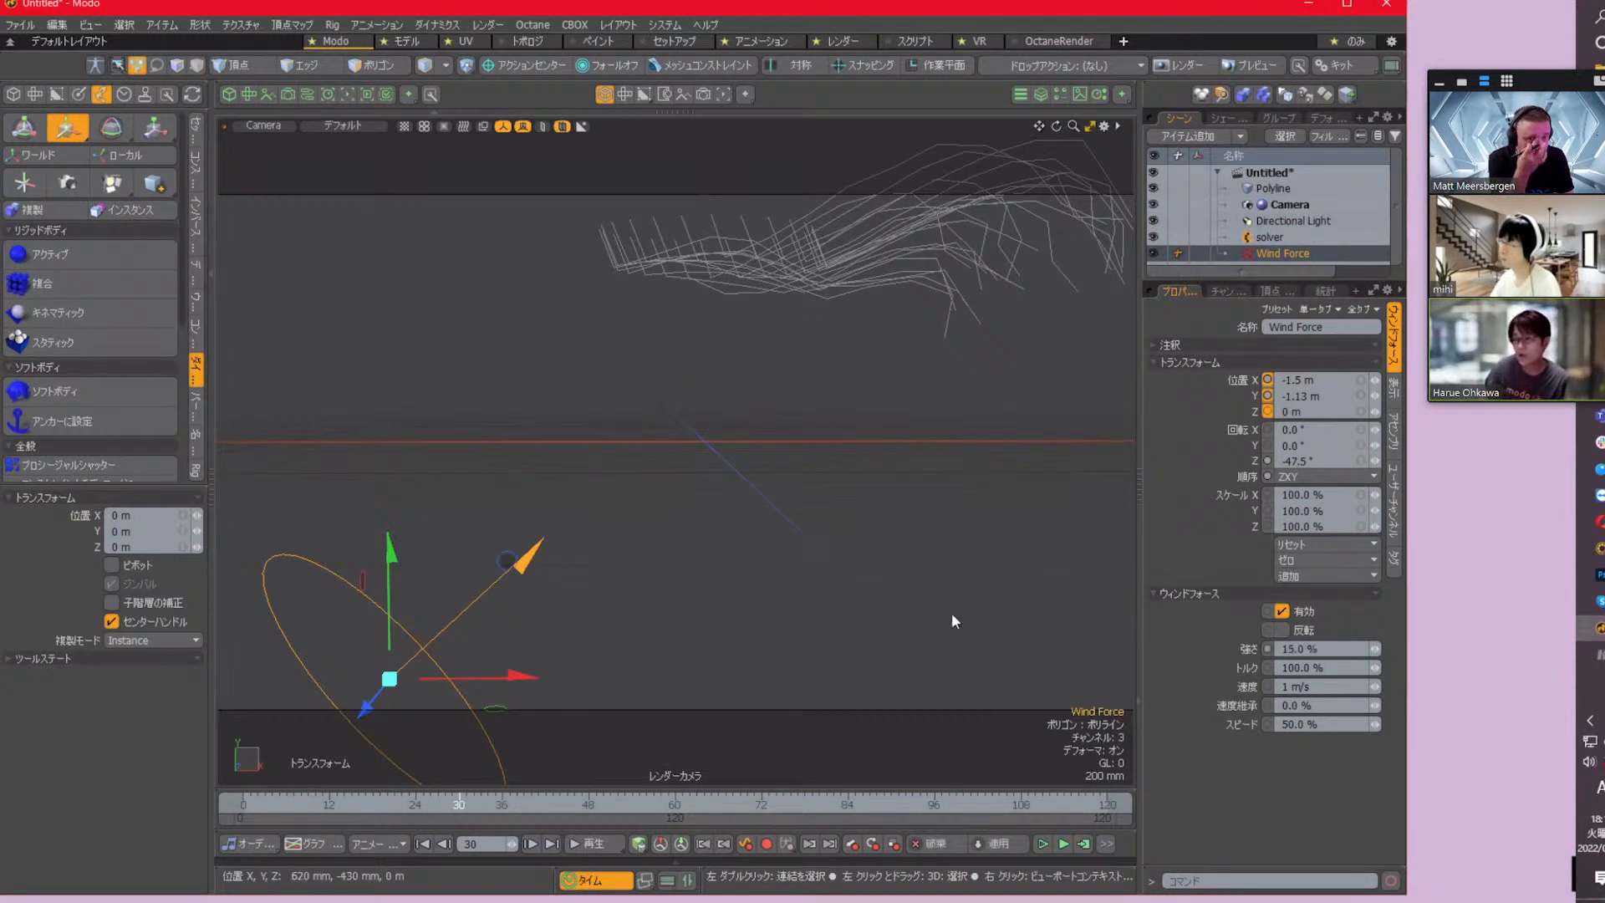
pyautogui.click(1084, 843)
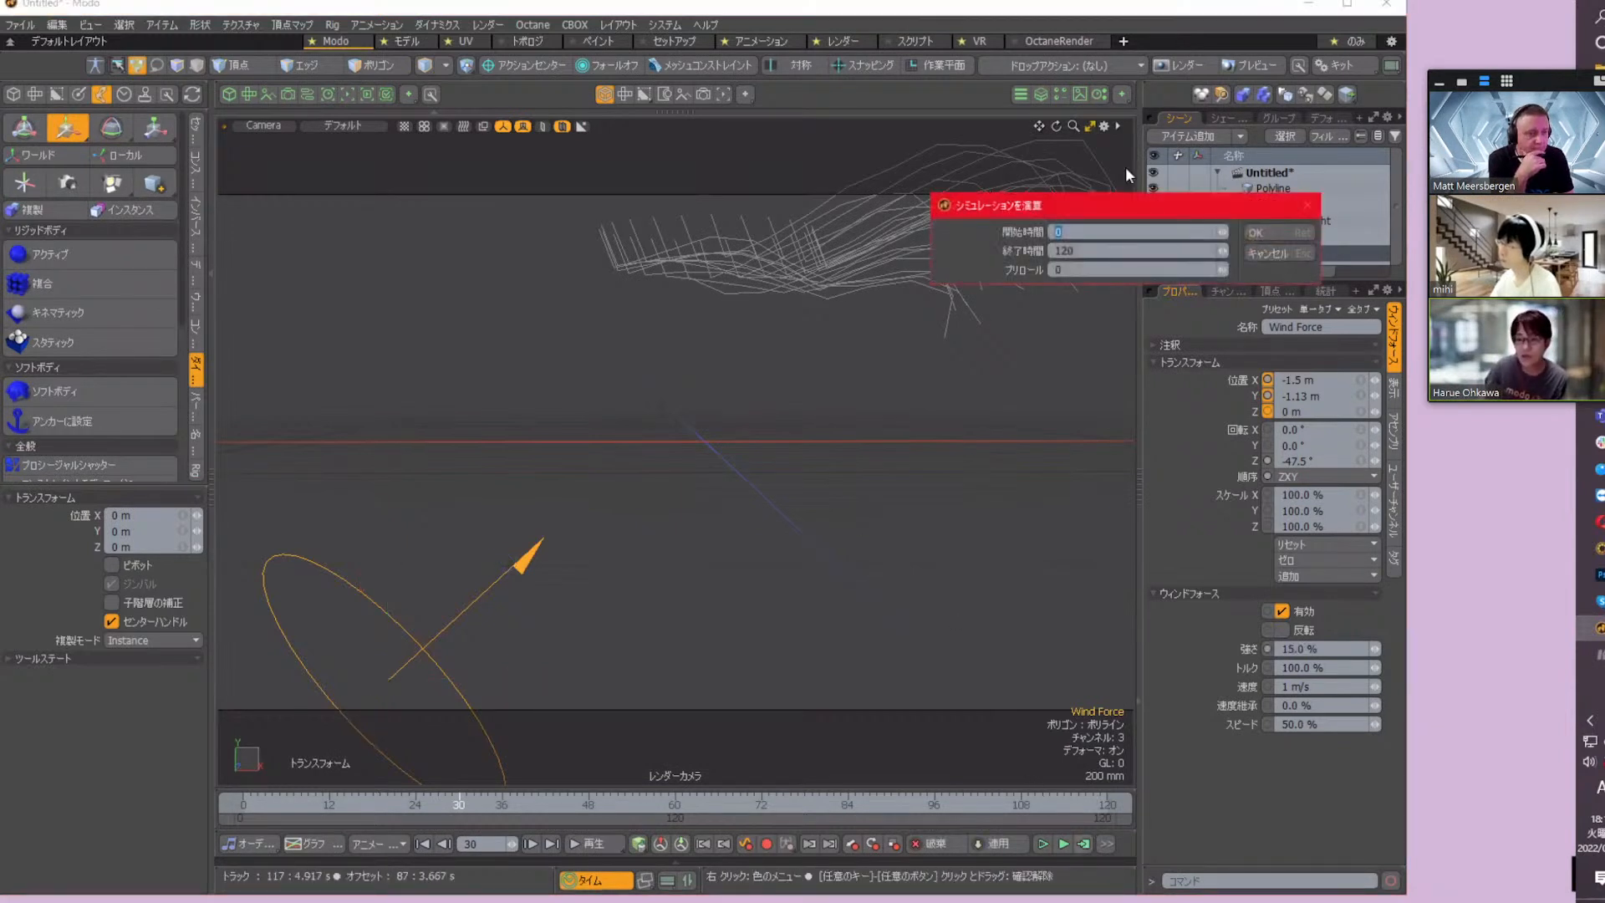
pyautogui.click(1262, 234)
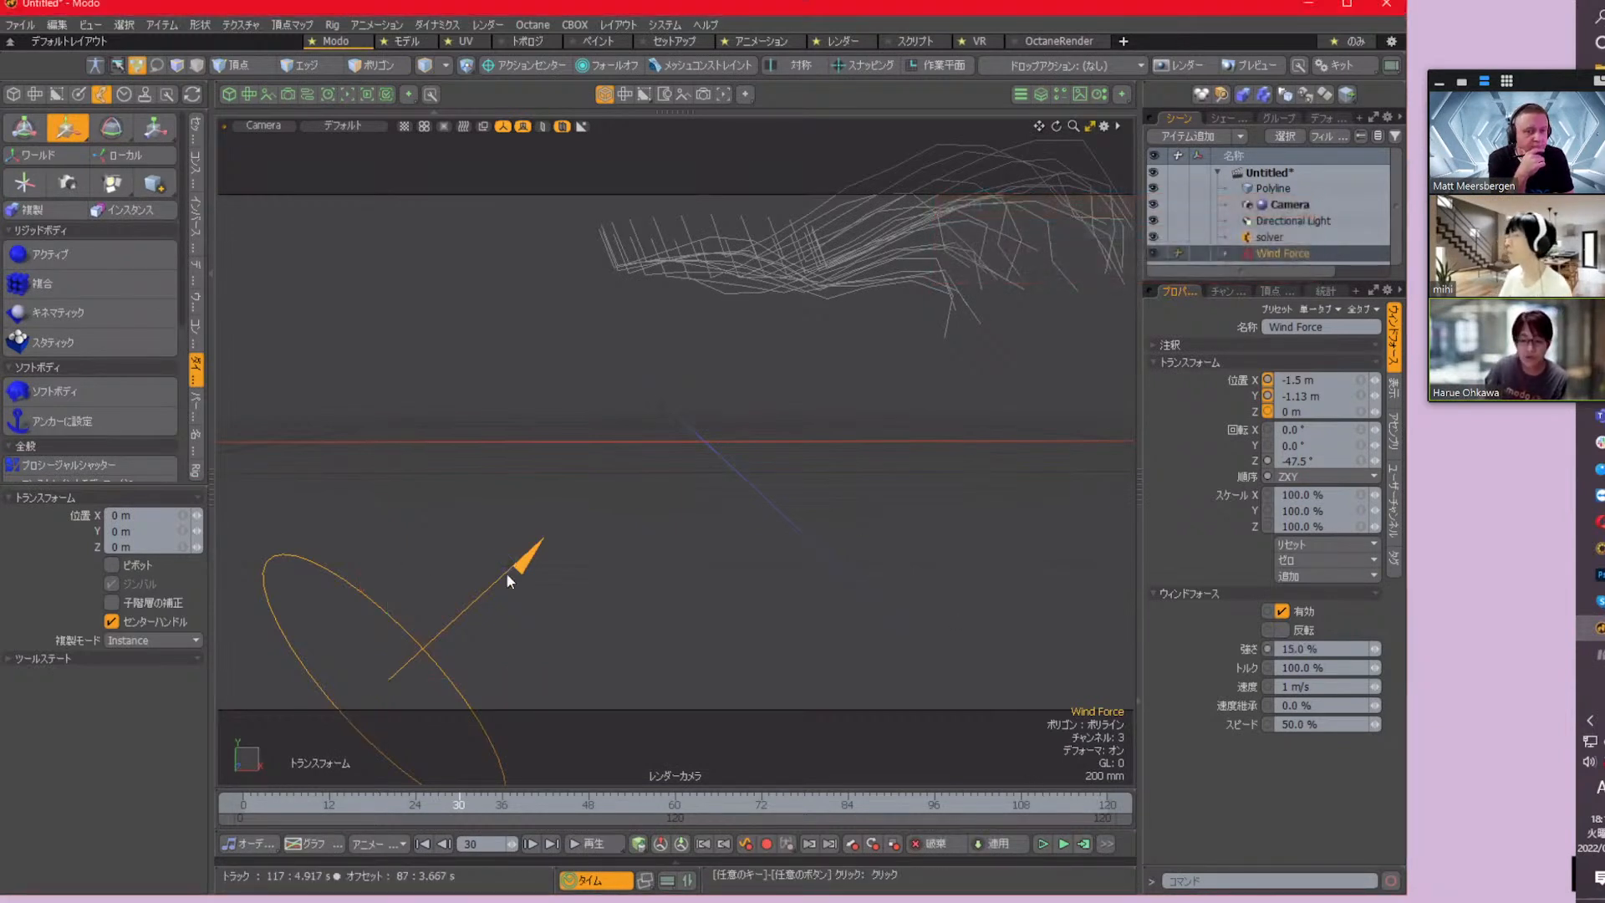
# Play back the simulation with the weaker wind from frame 0, and stop it
pyautogui.click(423, 845)
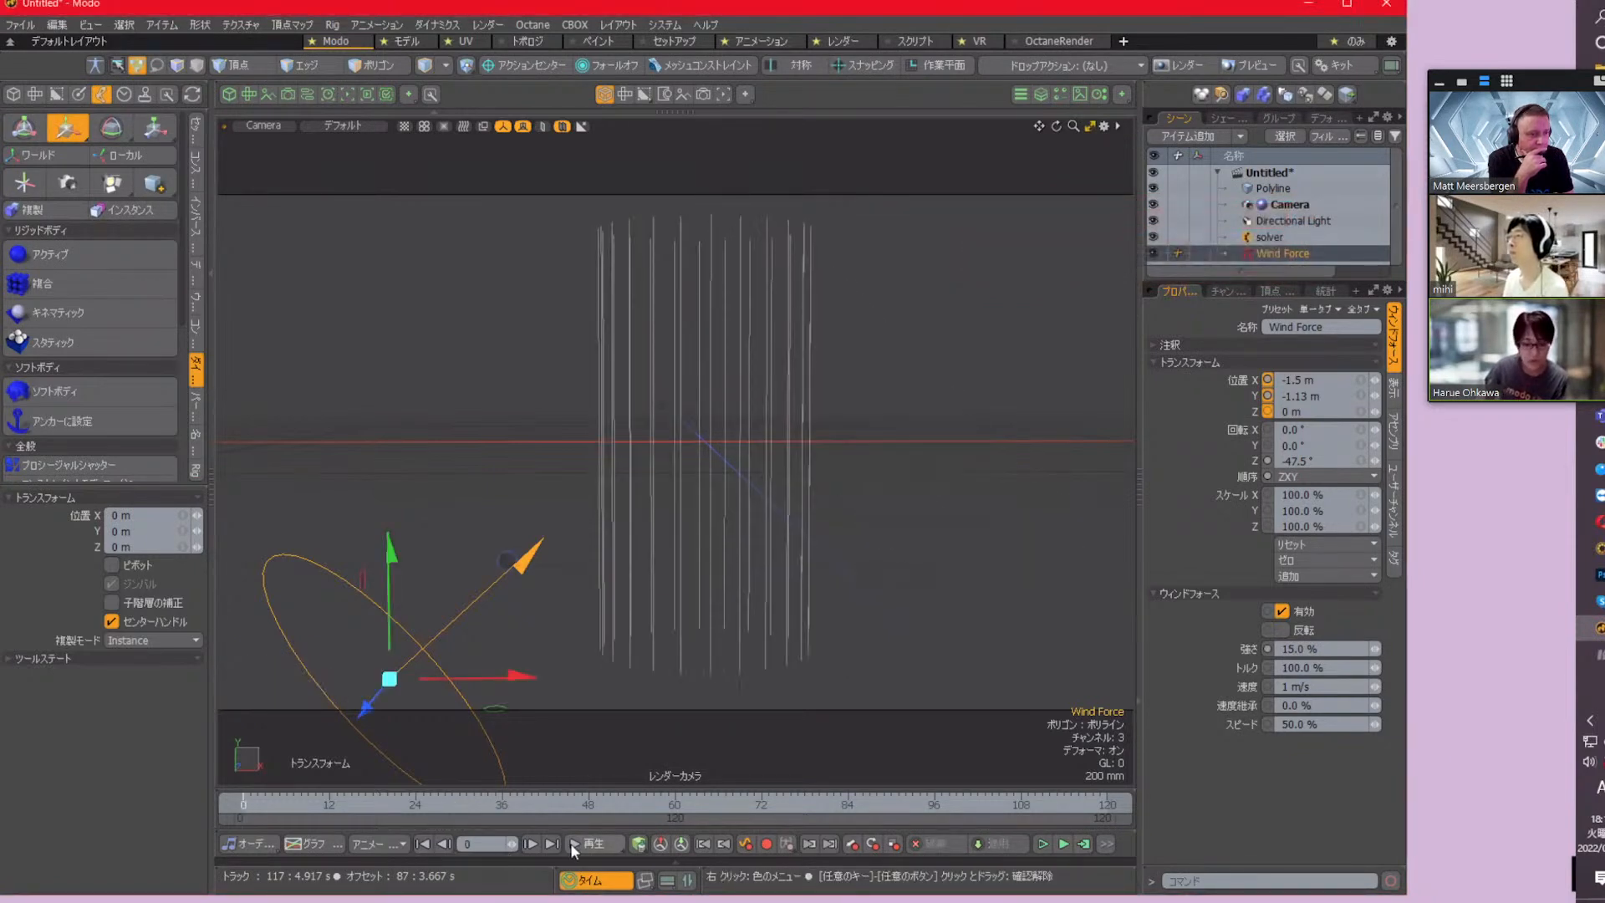
pyautogui.click(587, 845)
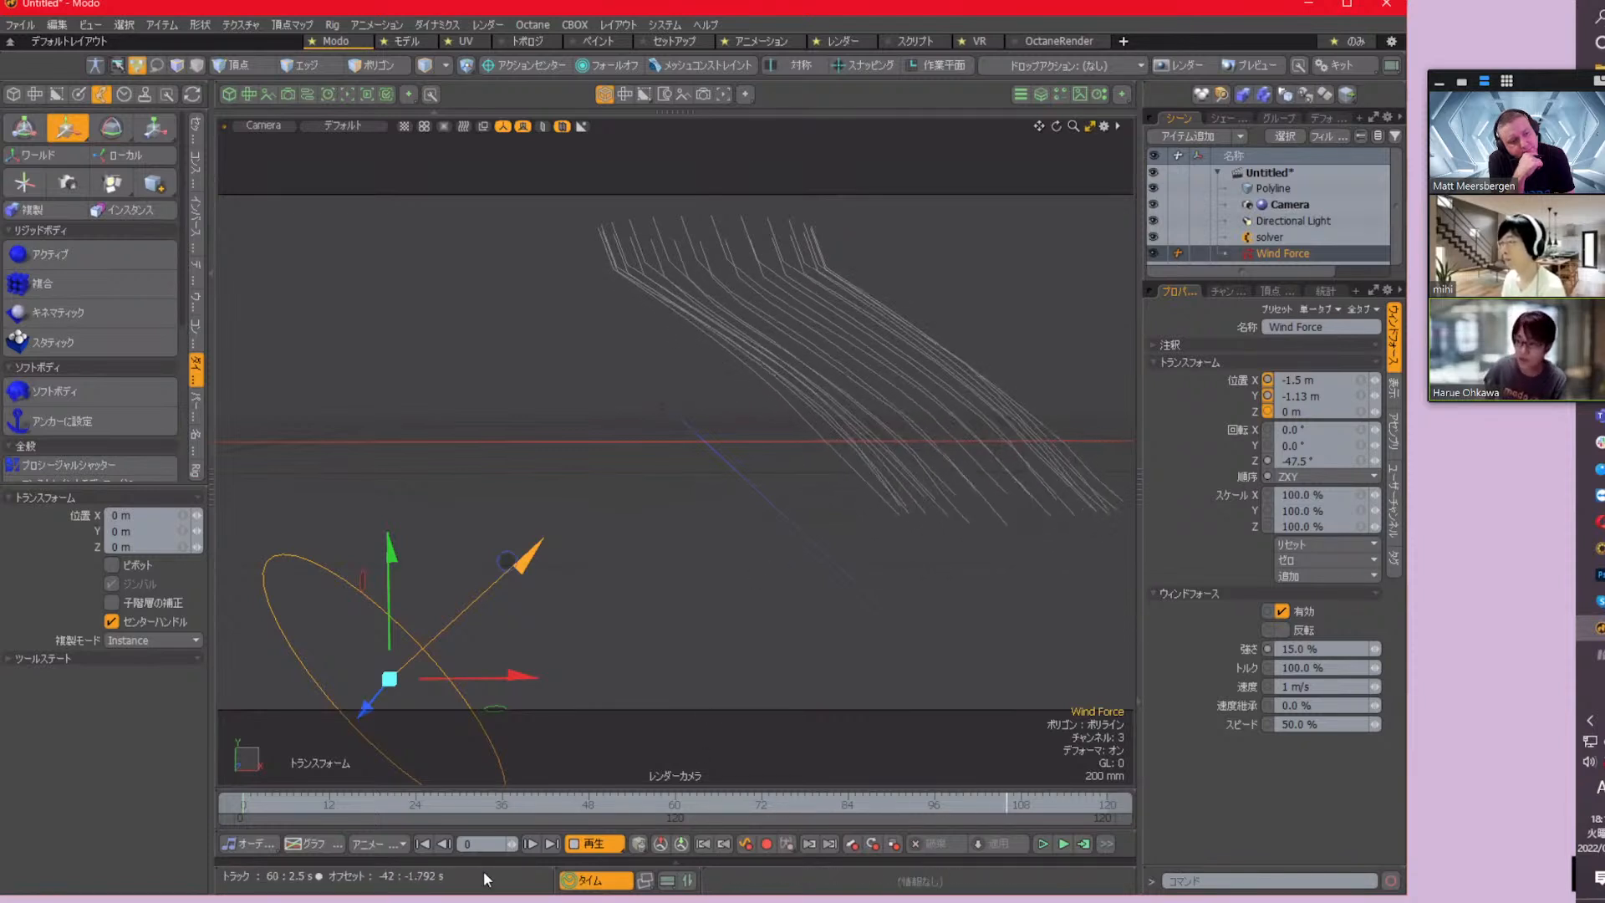
pyautogui.click(605, 844)
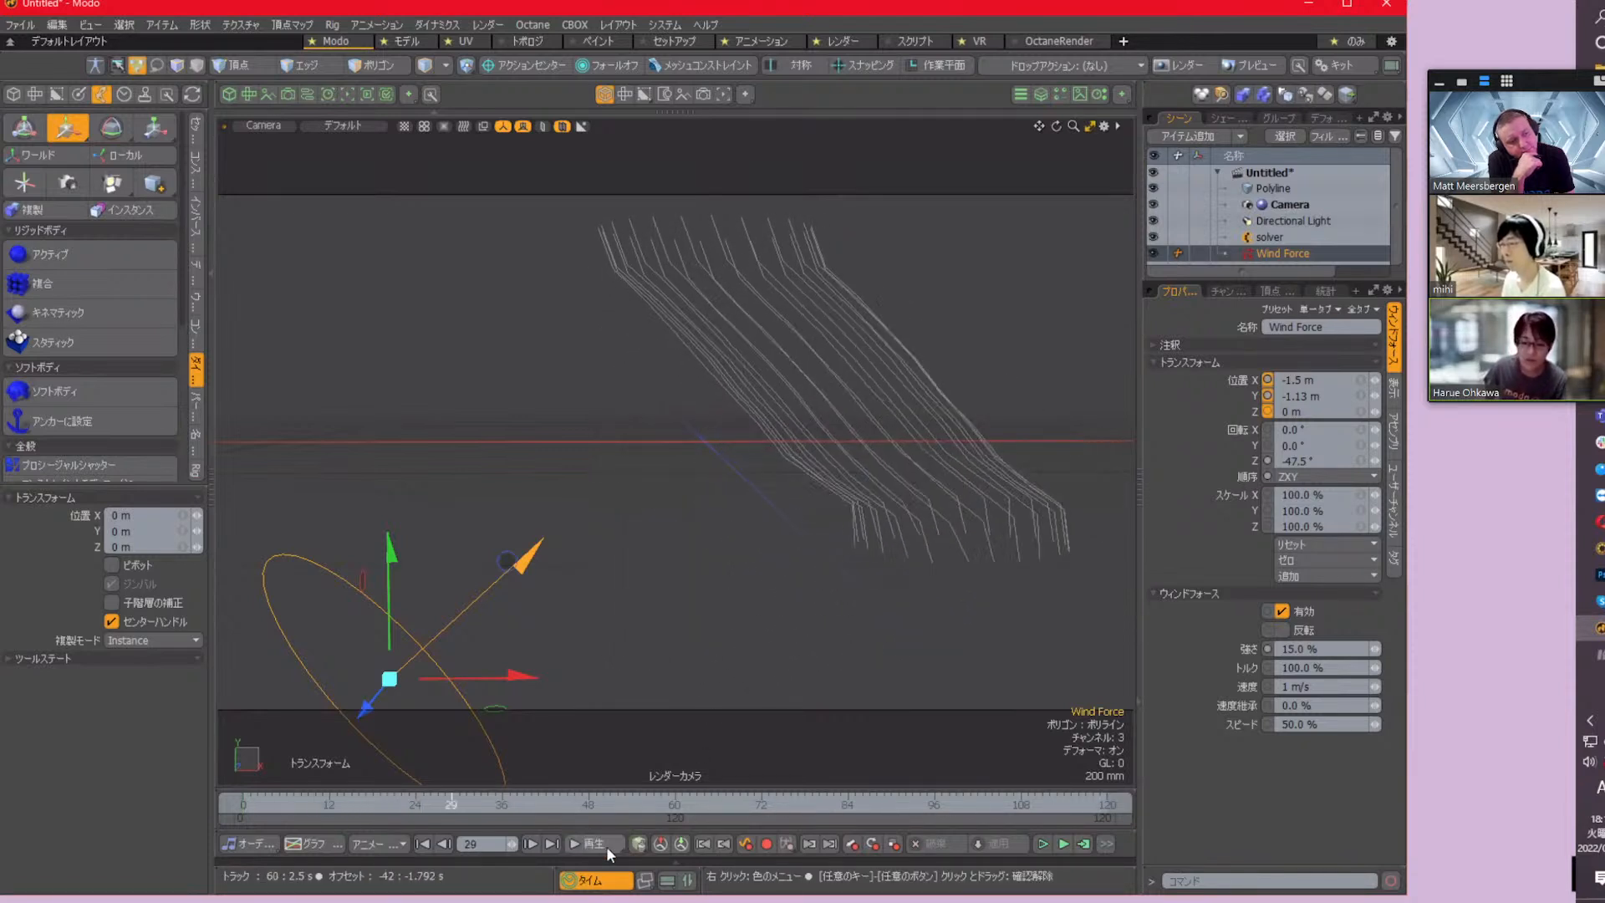
# Open the schematic, add the selected Wind Force to its workspace, and position the node with free space beside it
pyautogui.click(687, 879)
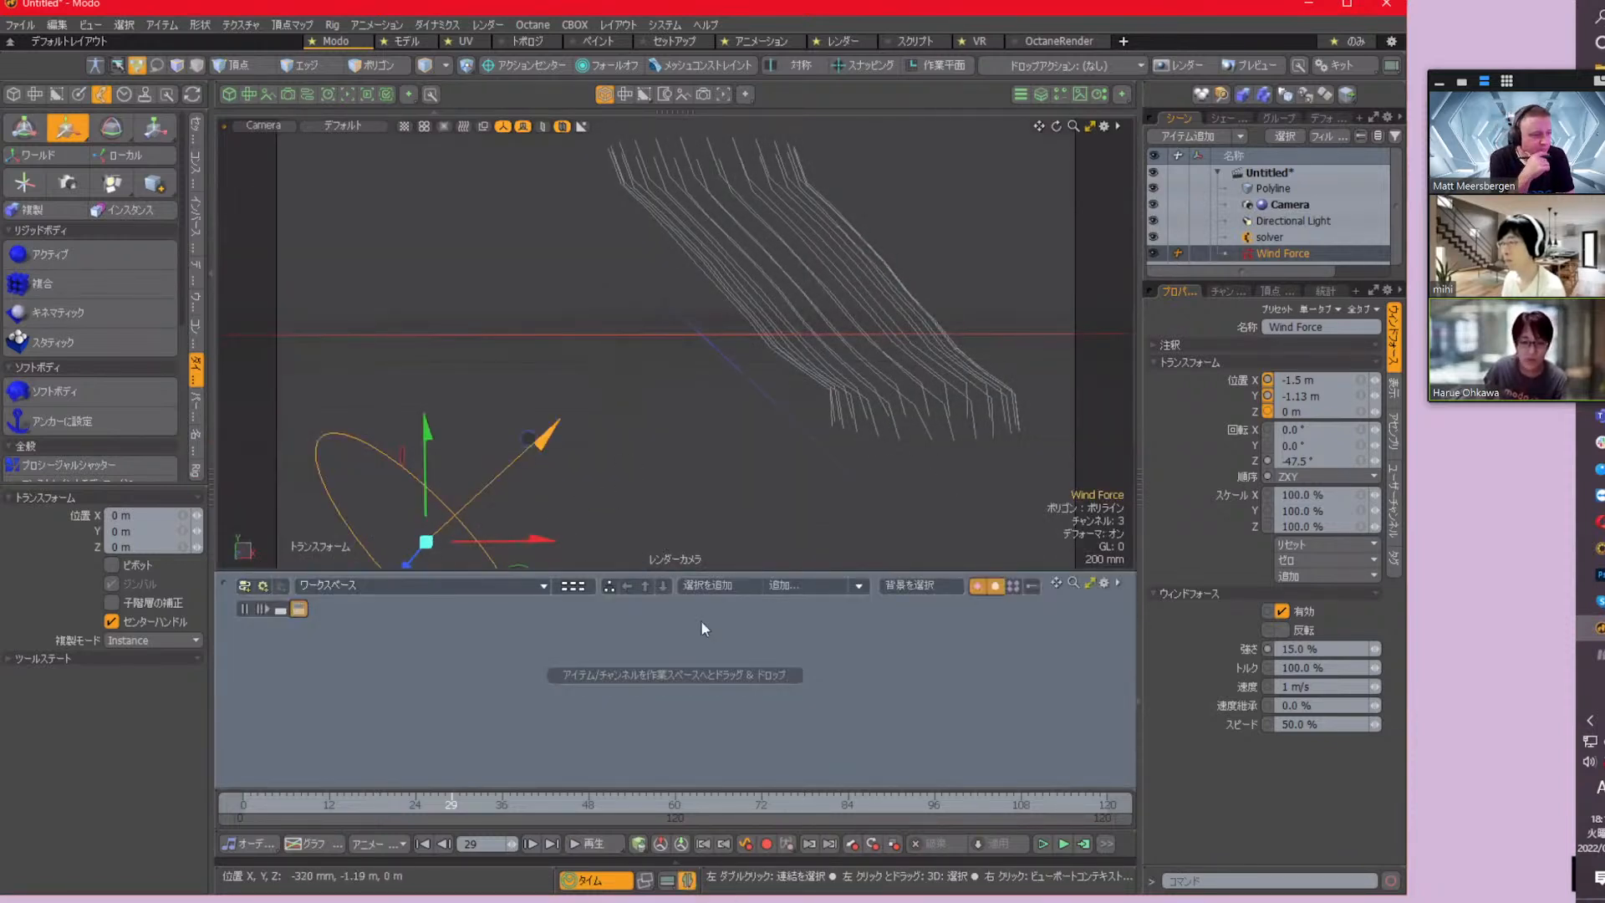
pyautogui.click(717, 586)
pyautogui.click(800, 660)
pyautogui.moveTo(860, 654); pyautogui.dragTo(822, 646)
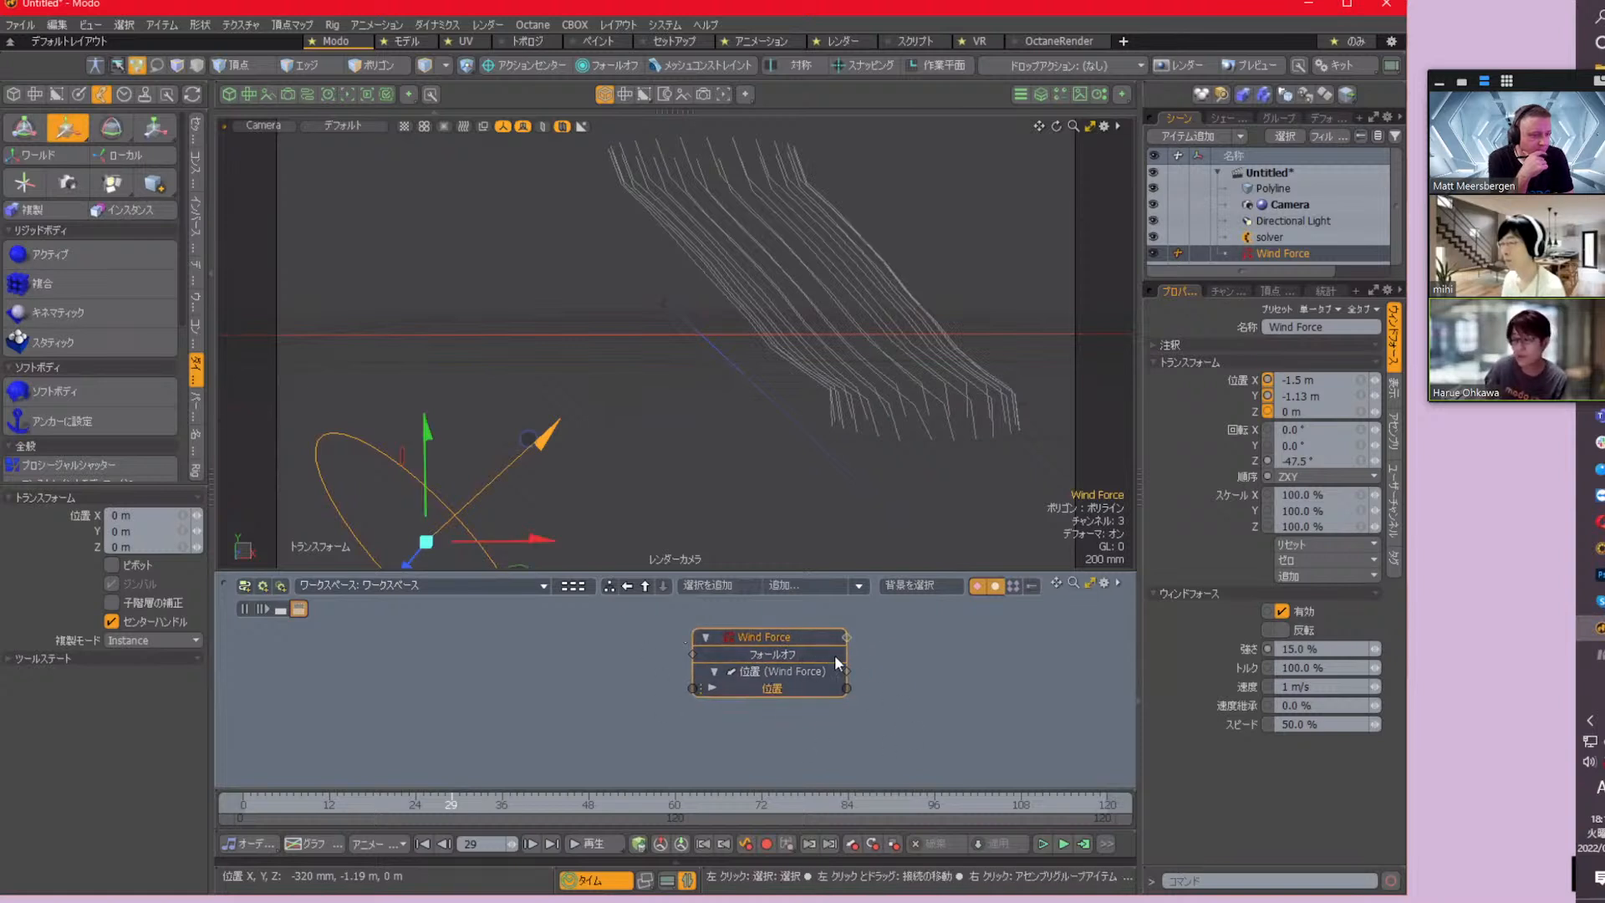
pyautogui.moveTo(808, 649); pyautogui.dragTo(911, 631)
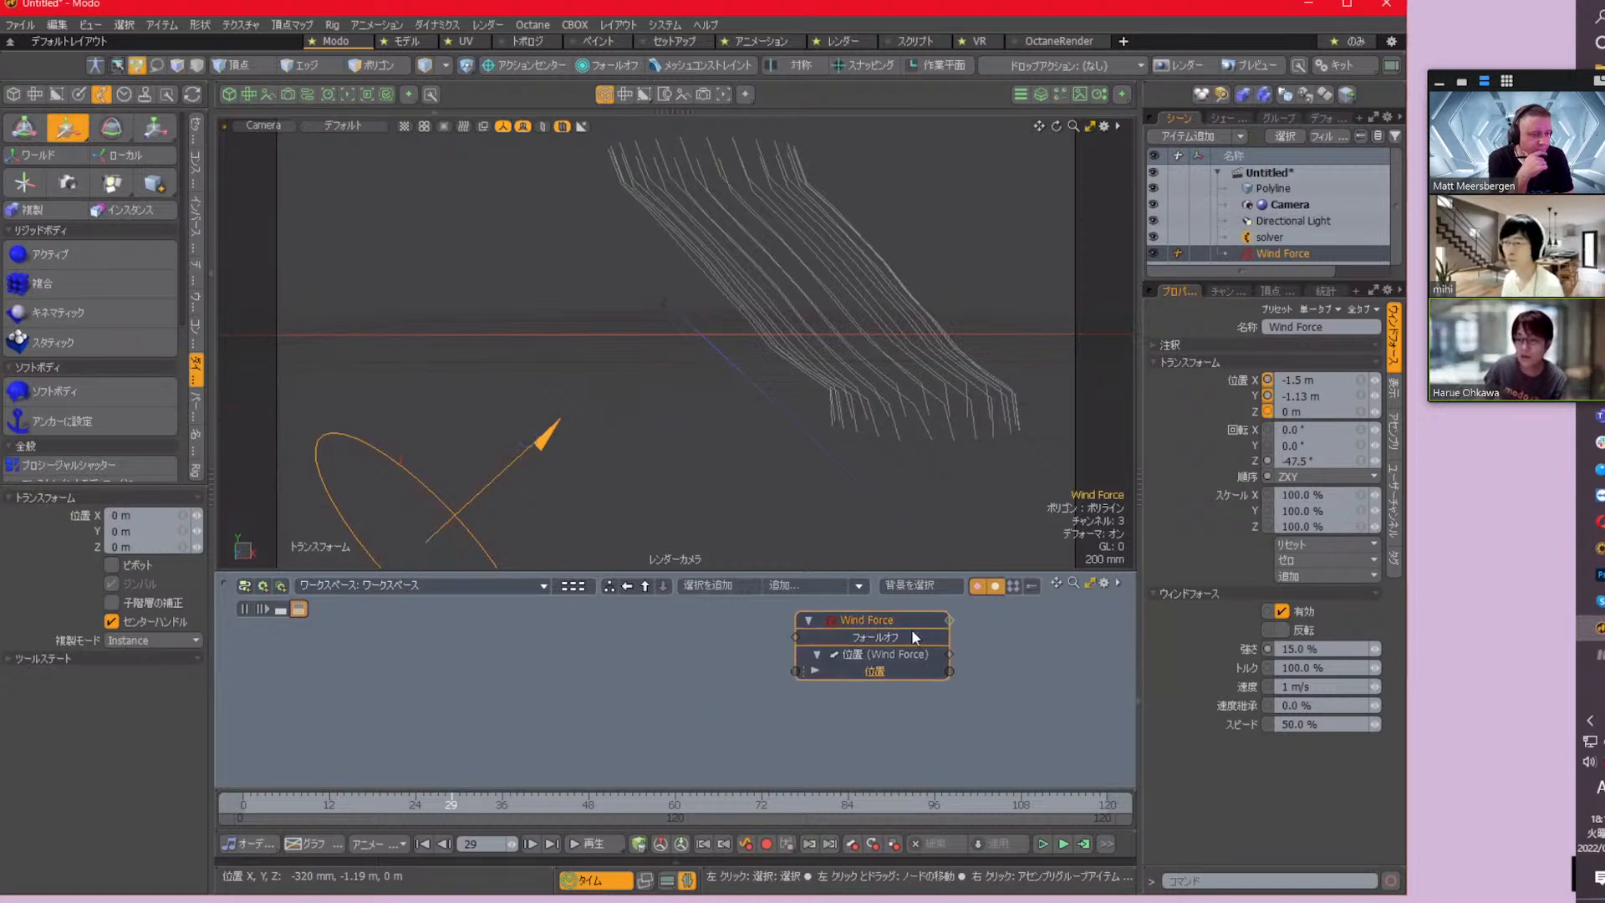
# Search the schematic's addable items for "texture fa" and add a Texture Falloff
pyautogui.click(799, 585)
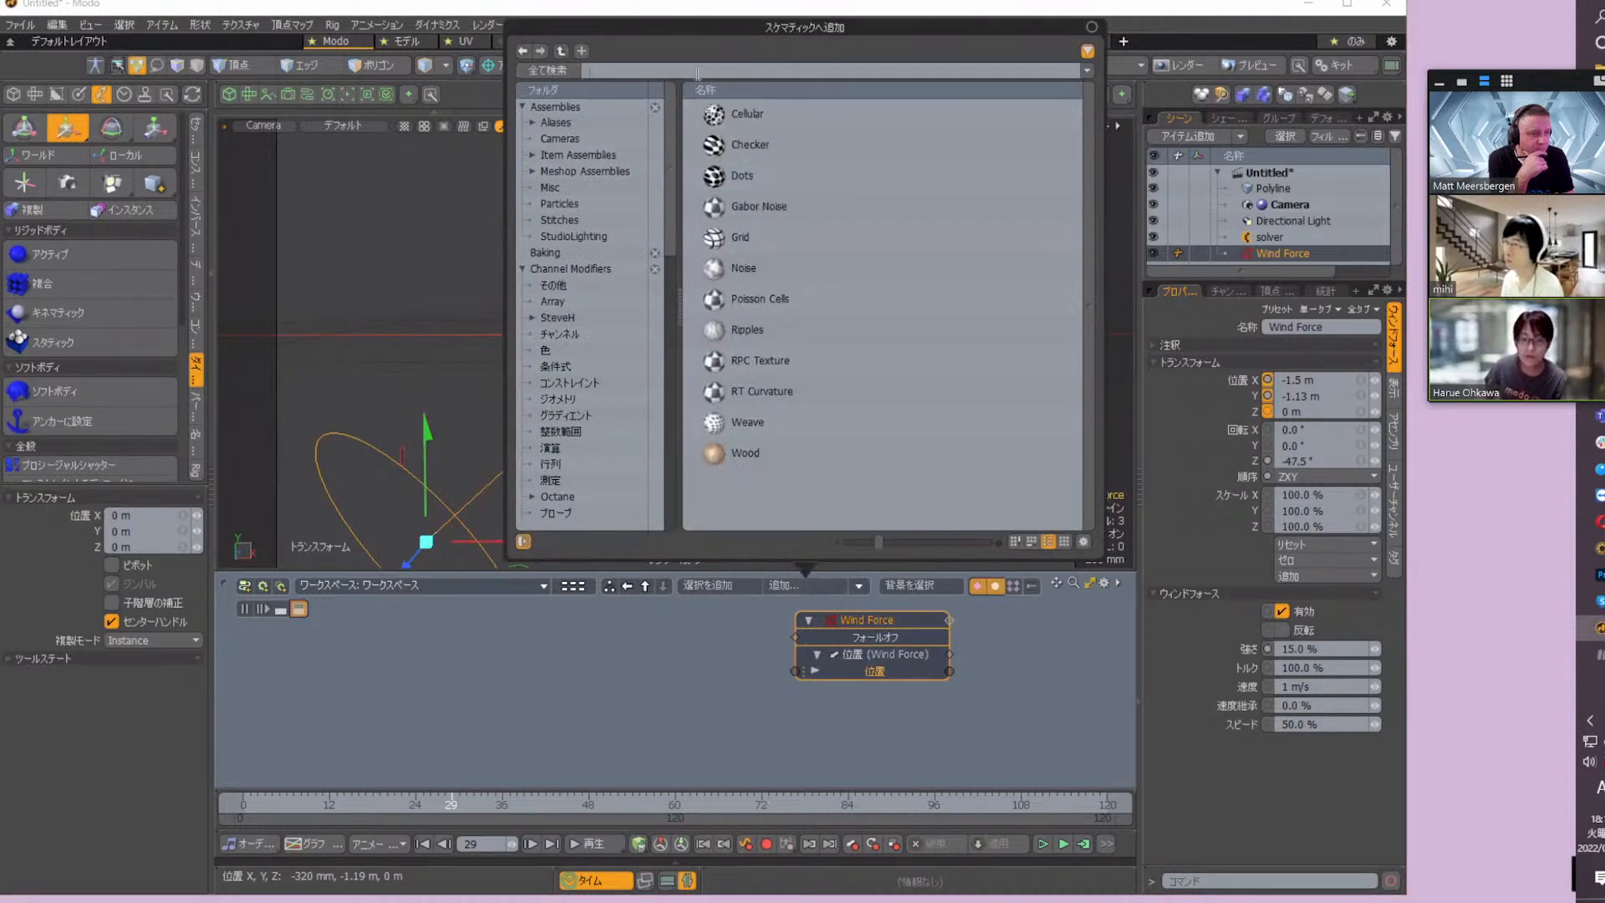
pyautogui.write('tex')
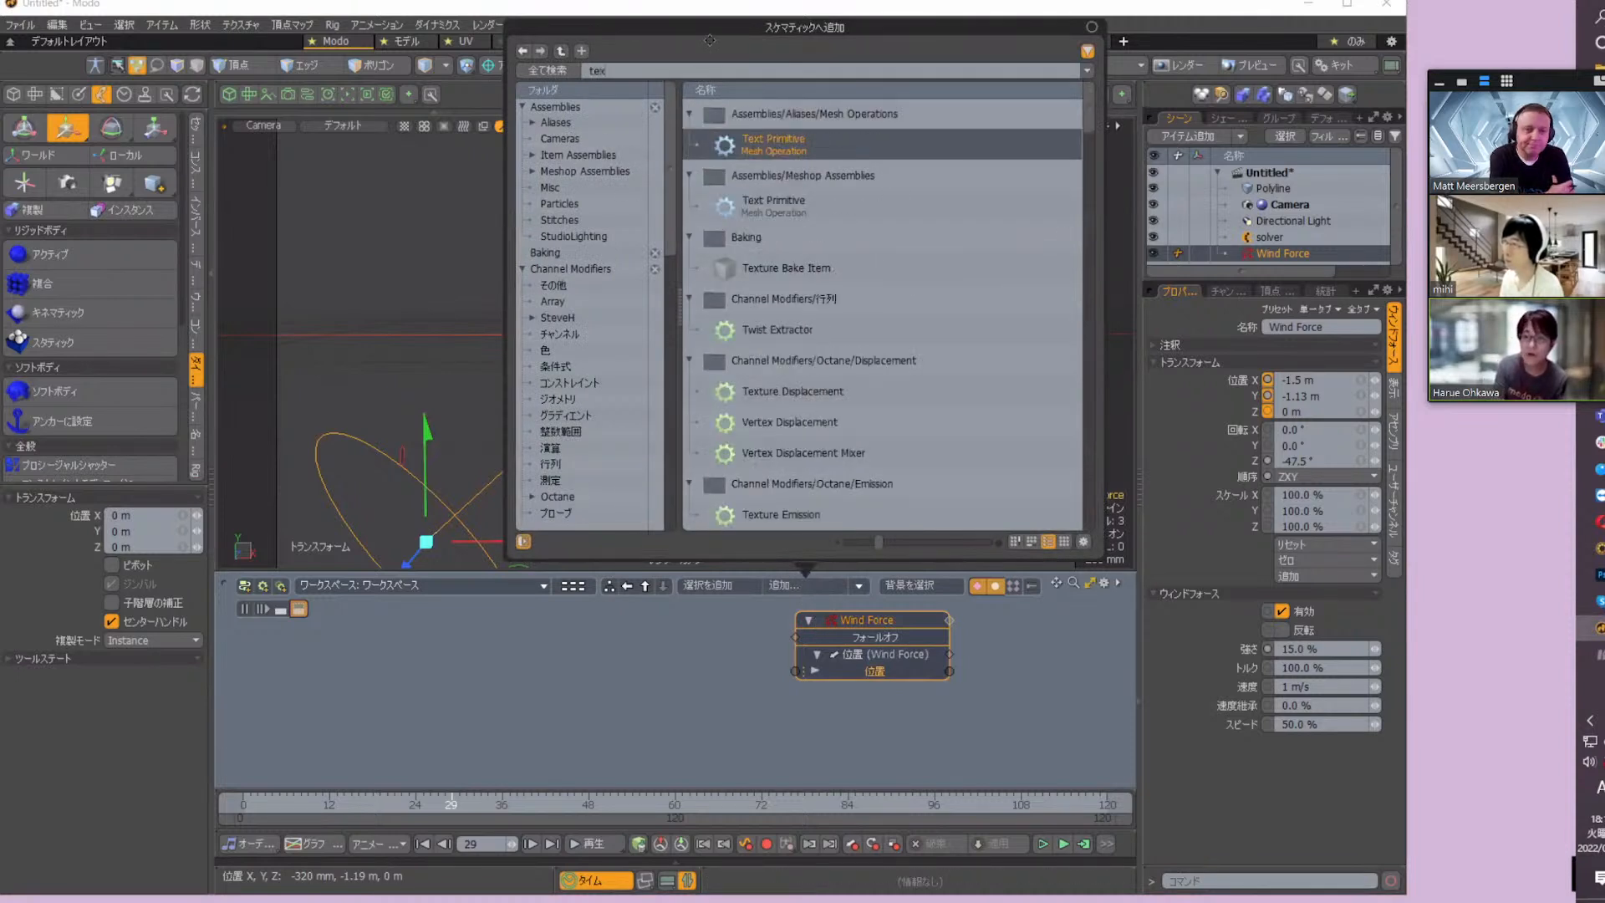
pyautogui.write('ture fa')
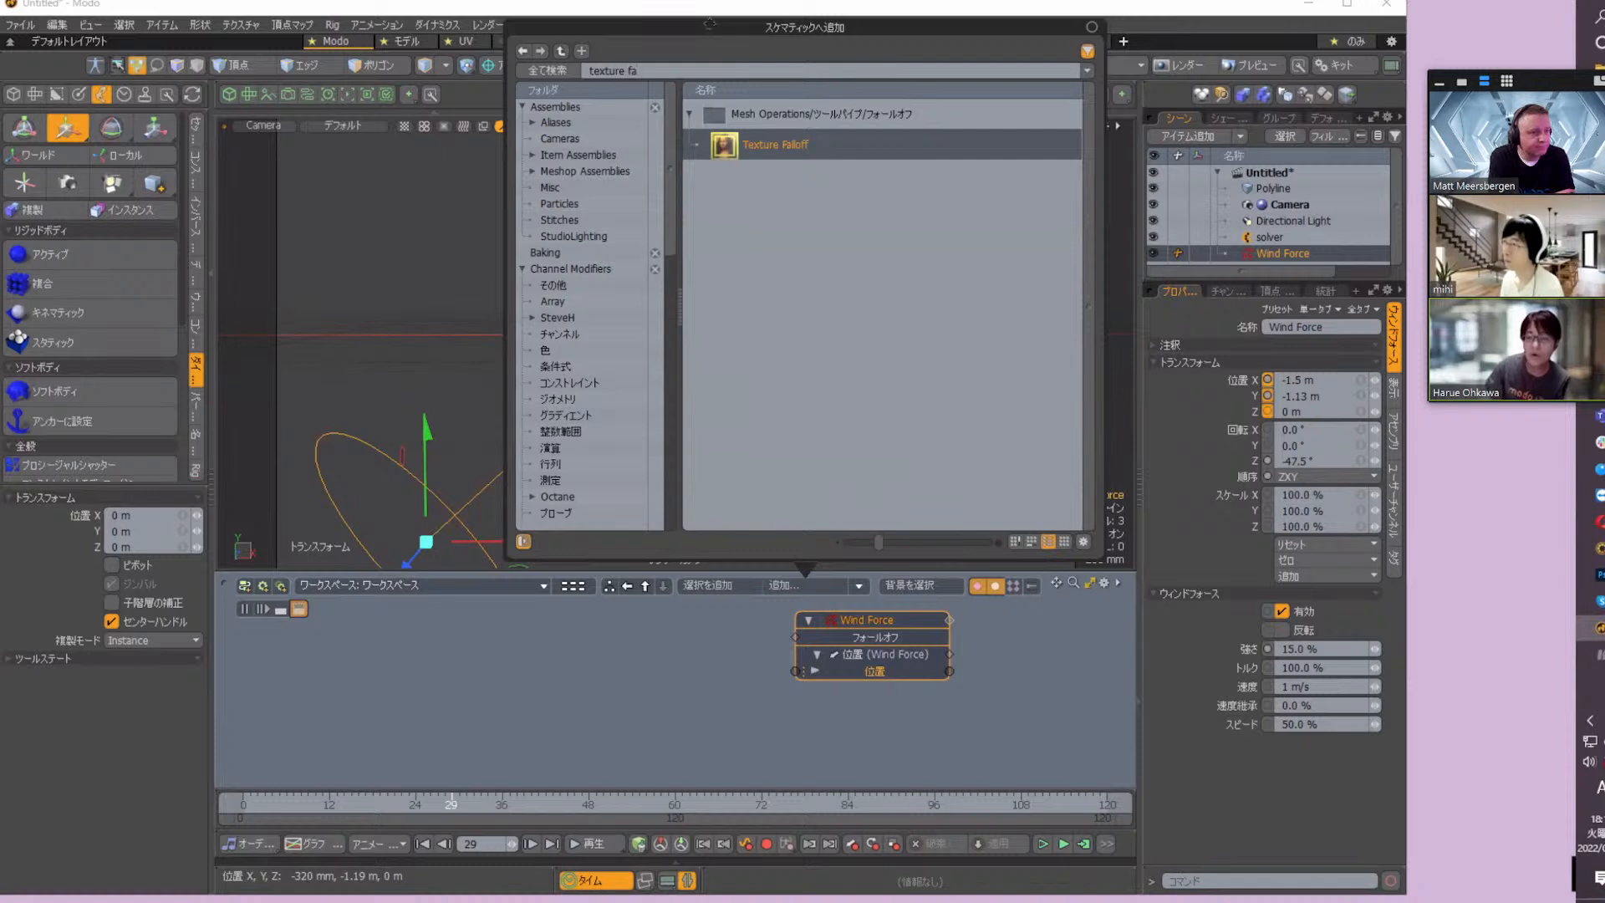
pyautogui.doubleClick(774, 144)
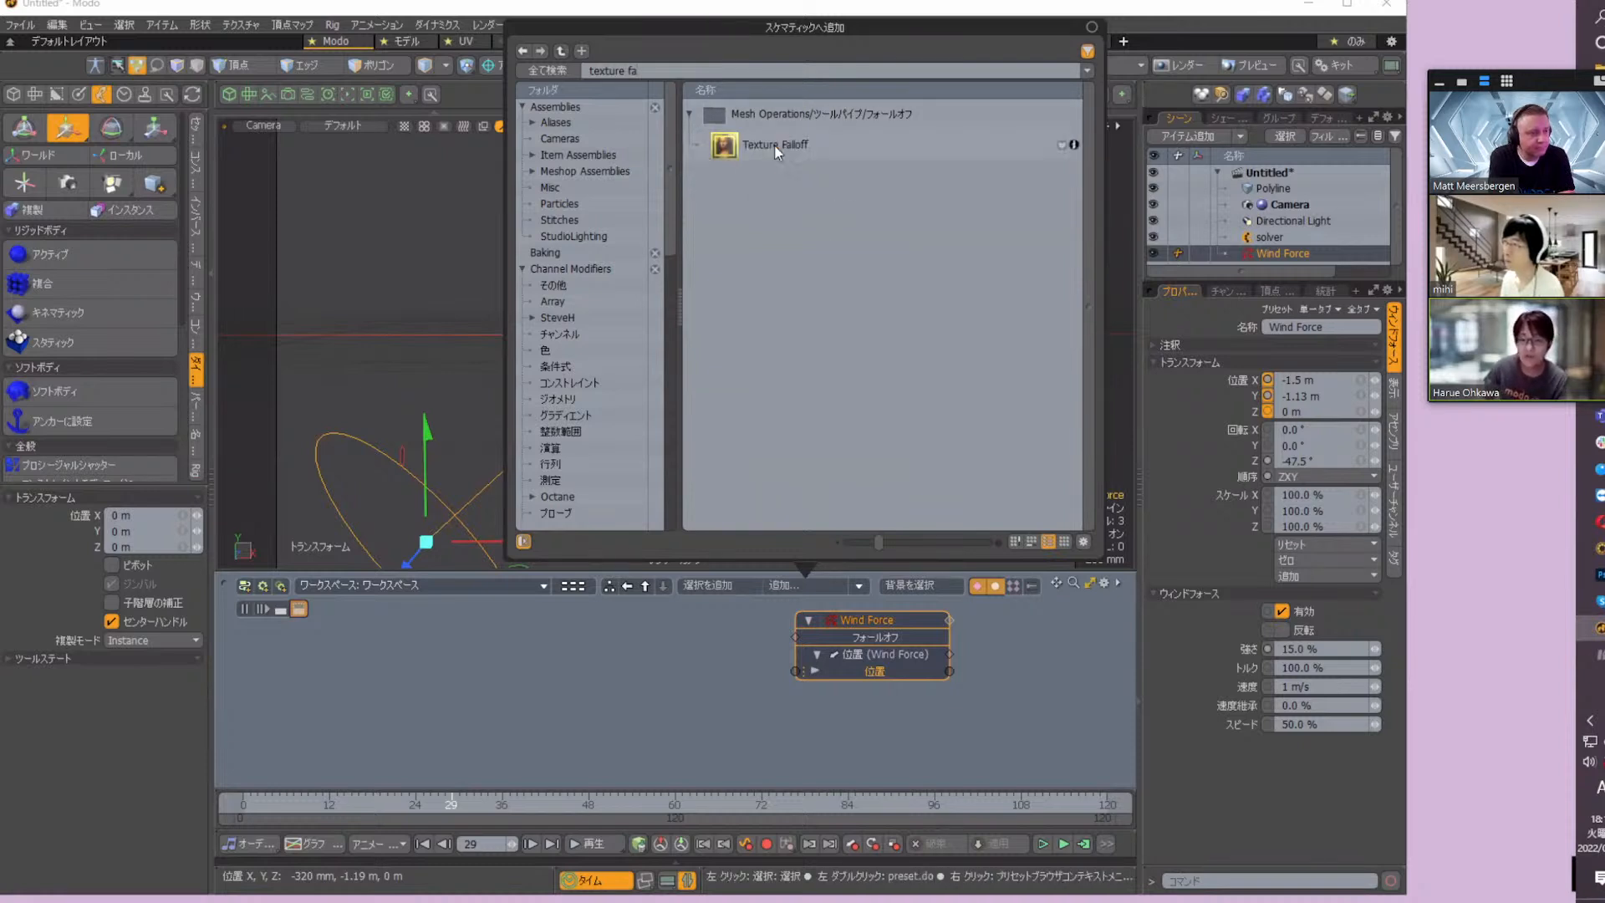
# Link the Texture Falloff to the Wind Force's falloff input, and connect a new Noise texture to the falloff's texture locator input
pyautogui.moveTo(822, 657); pyautogui.dragTo(678, 640)
pyautogui.click(679, 640)
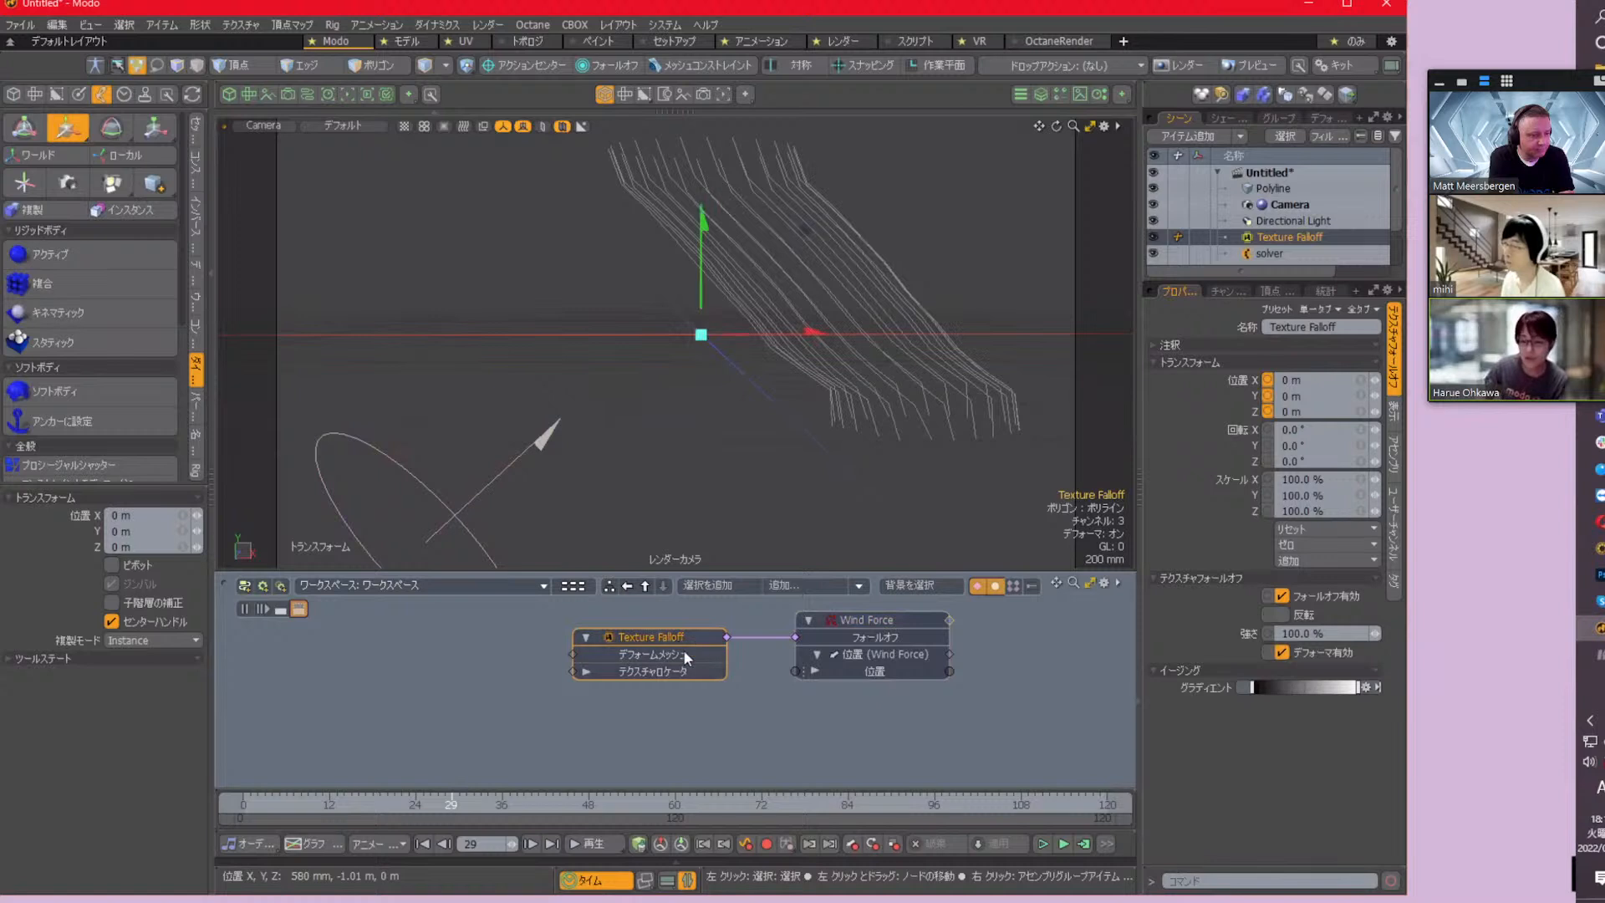
pyautogui.click(803, 583)
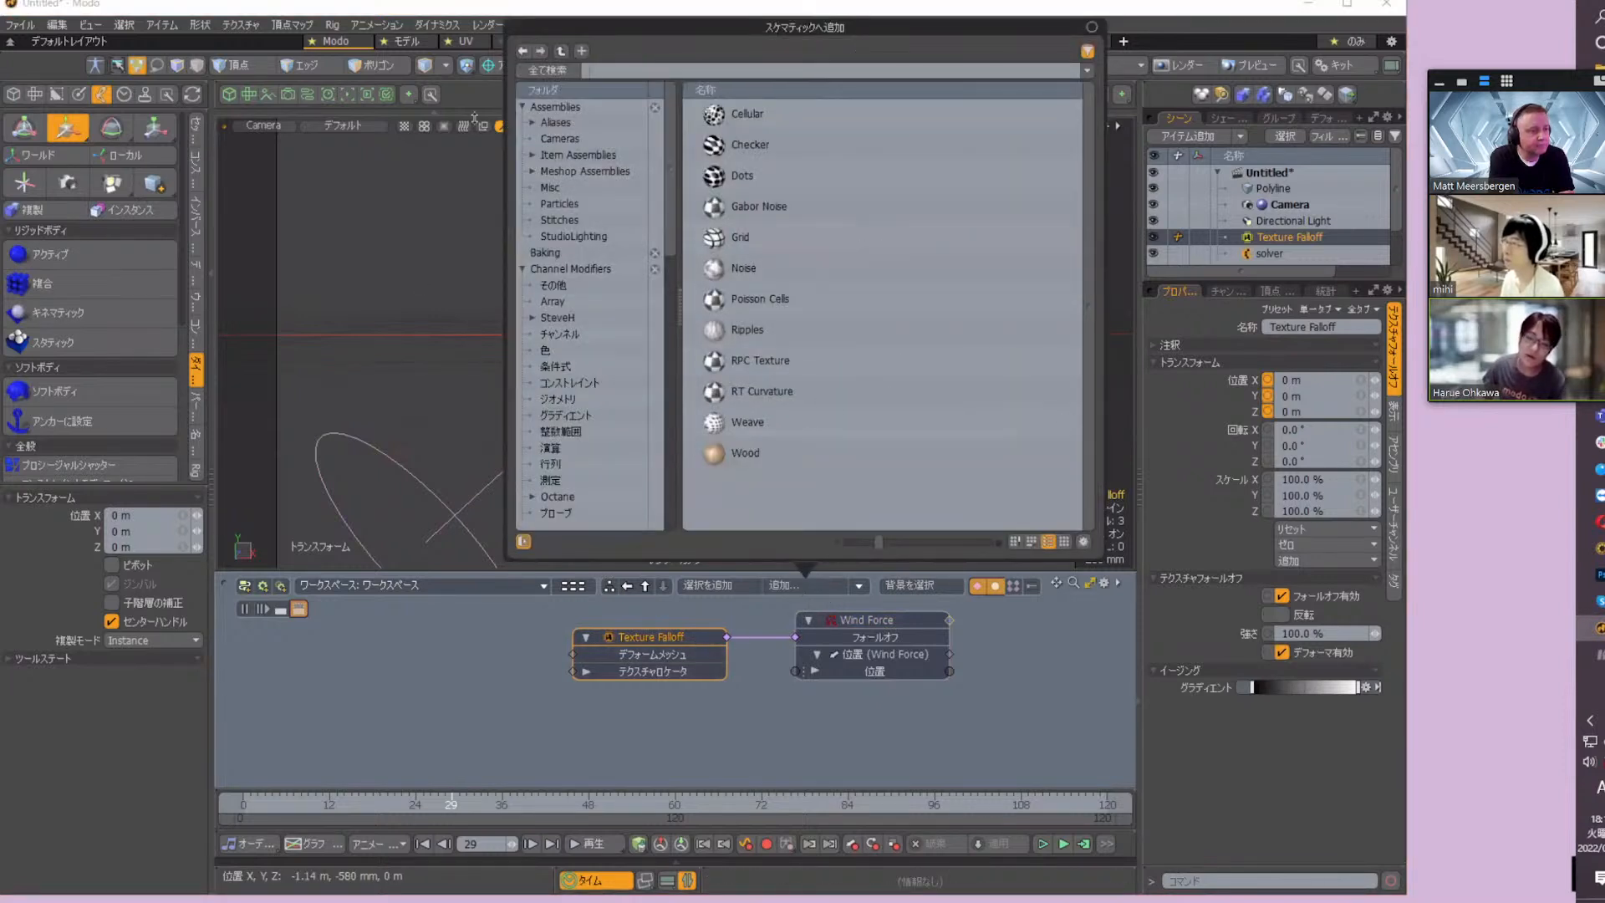
pyautogui.doubleClick(759, 272)
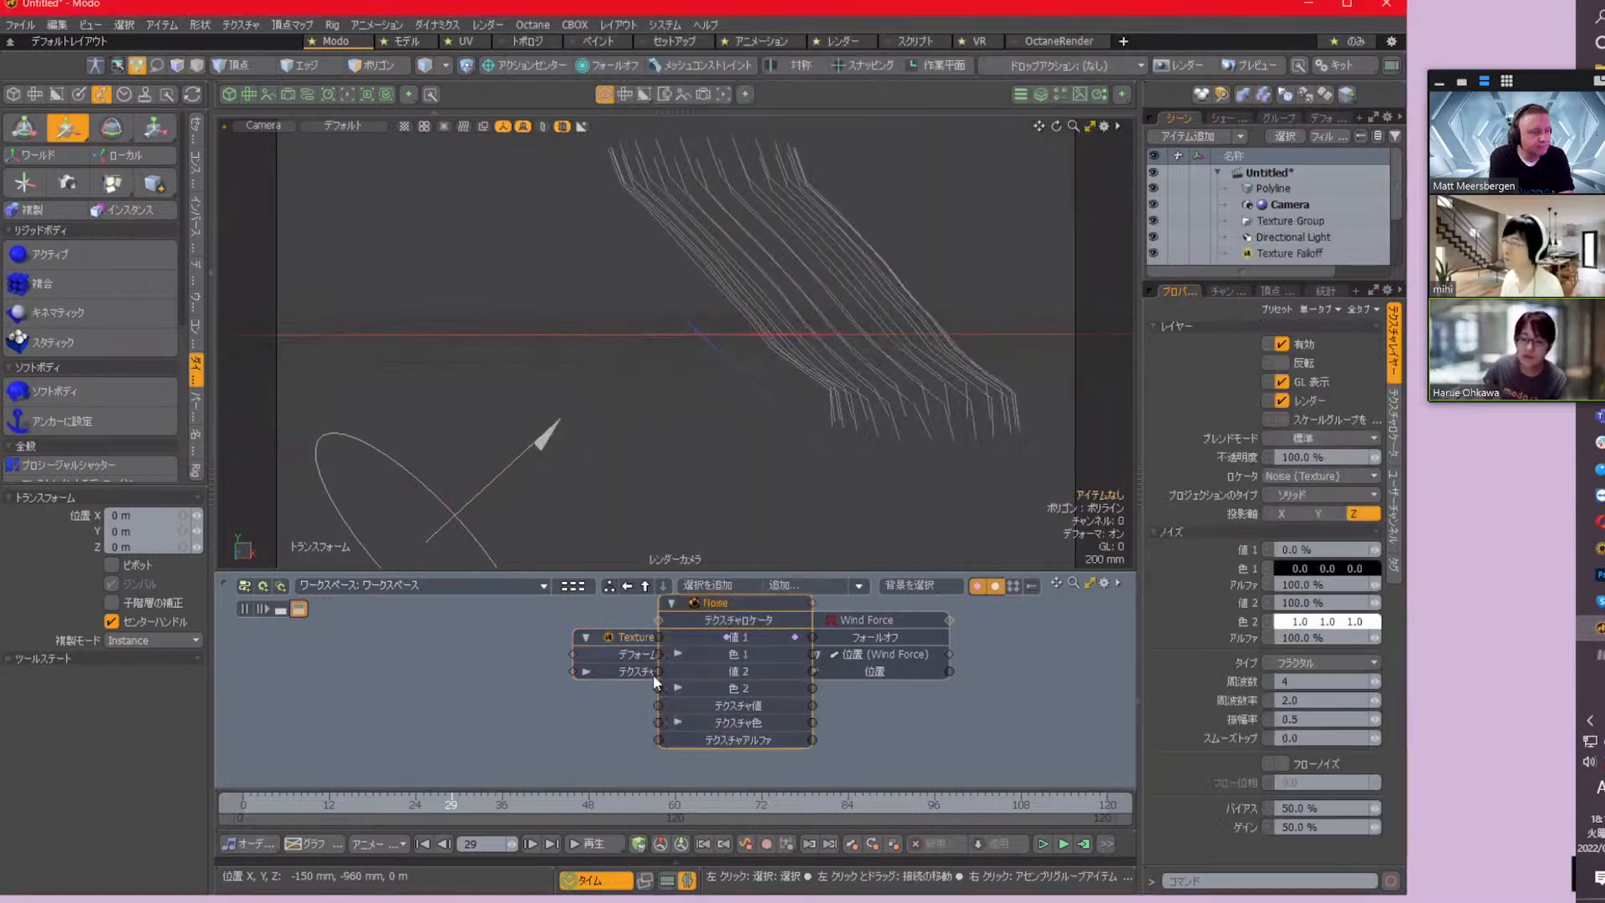
pyautogui.moveTo(770, 600); pyautogui.dragTo(433, 627)
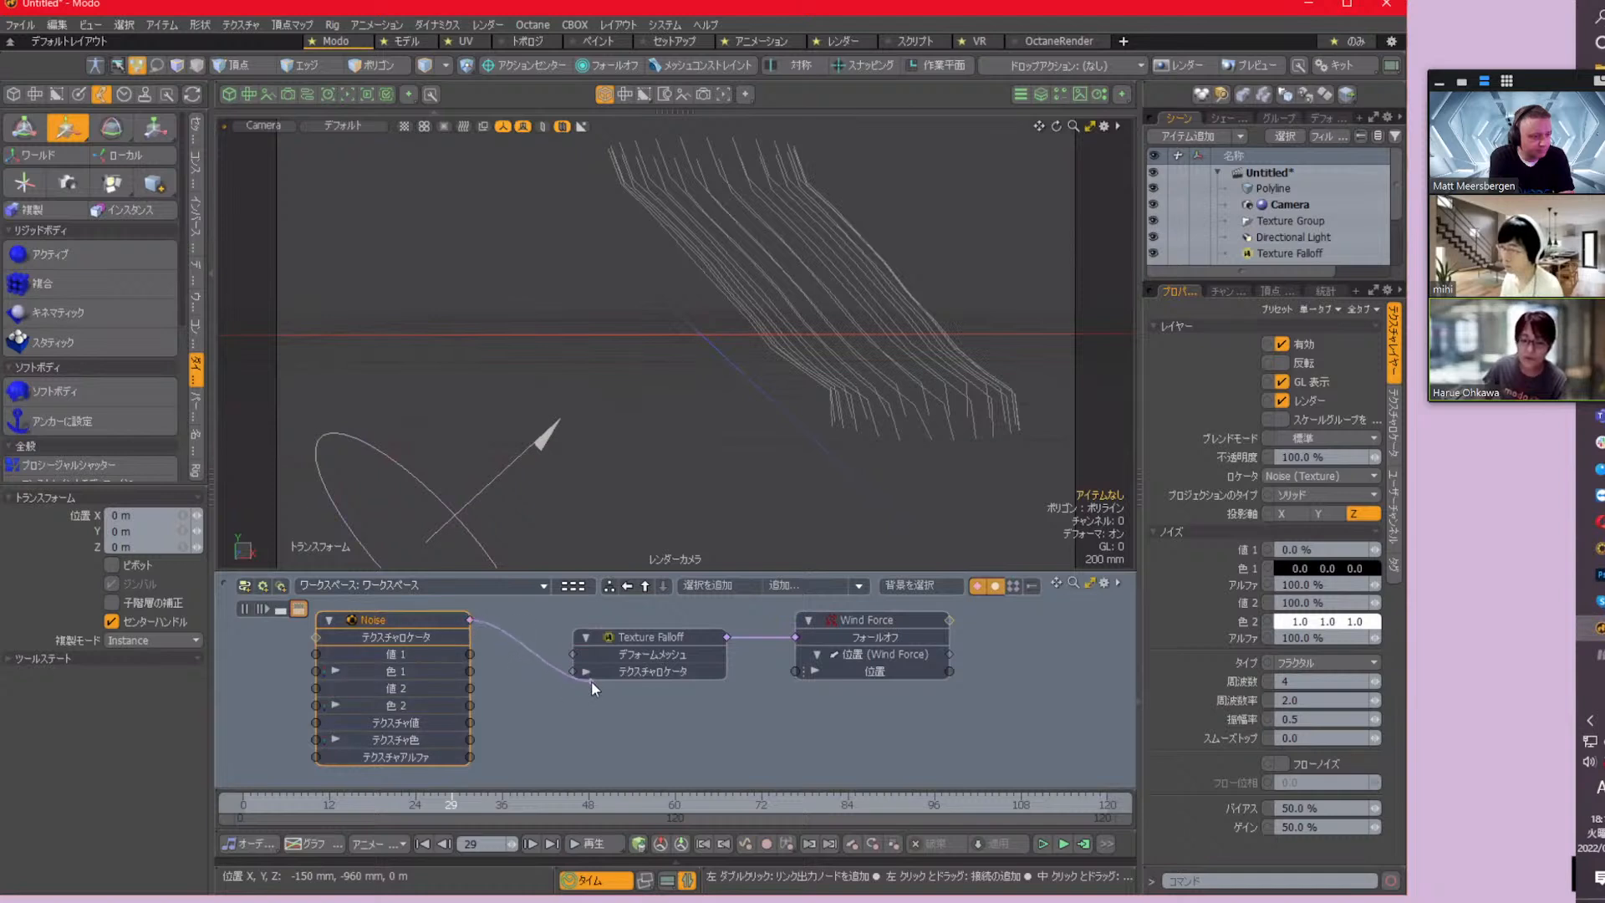
pyautogui.moveTo(590, 681); pyautogui.dragTo(575, 670)
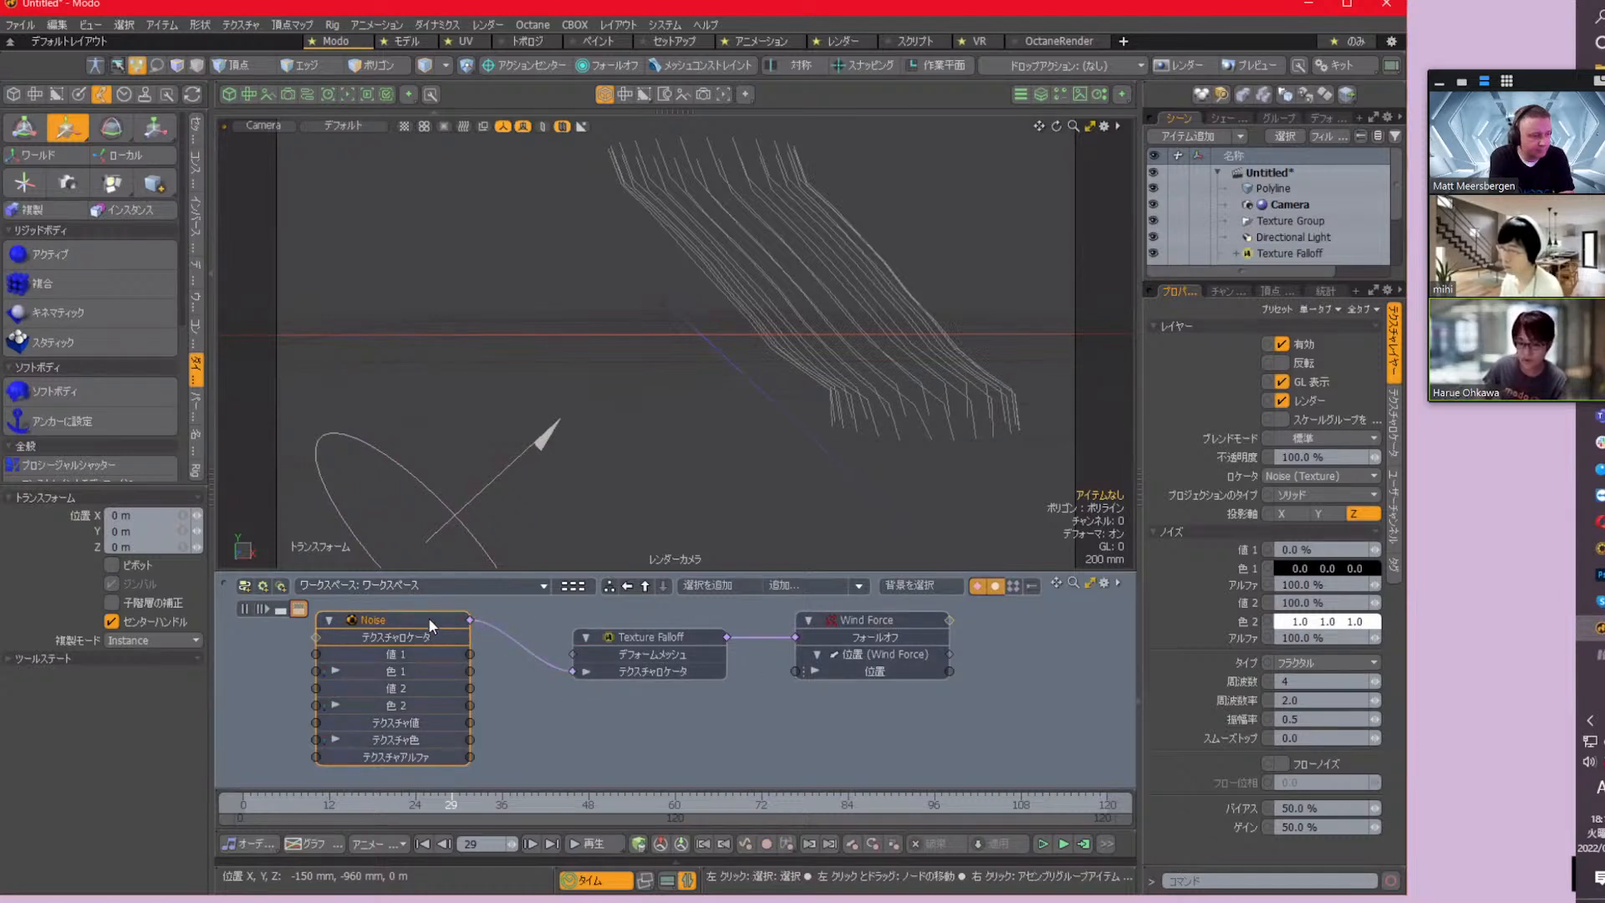
# Set the Noise texture's gain to 100% and the Texture Falloff's strength to 150%
pyautogui.click(1312, 827)
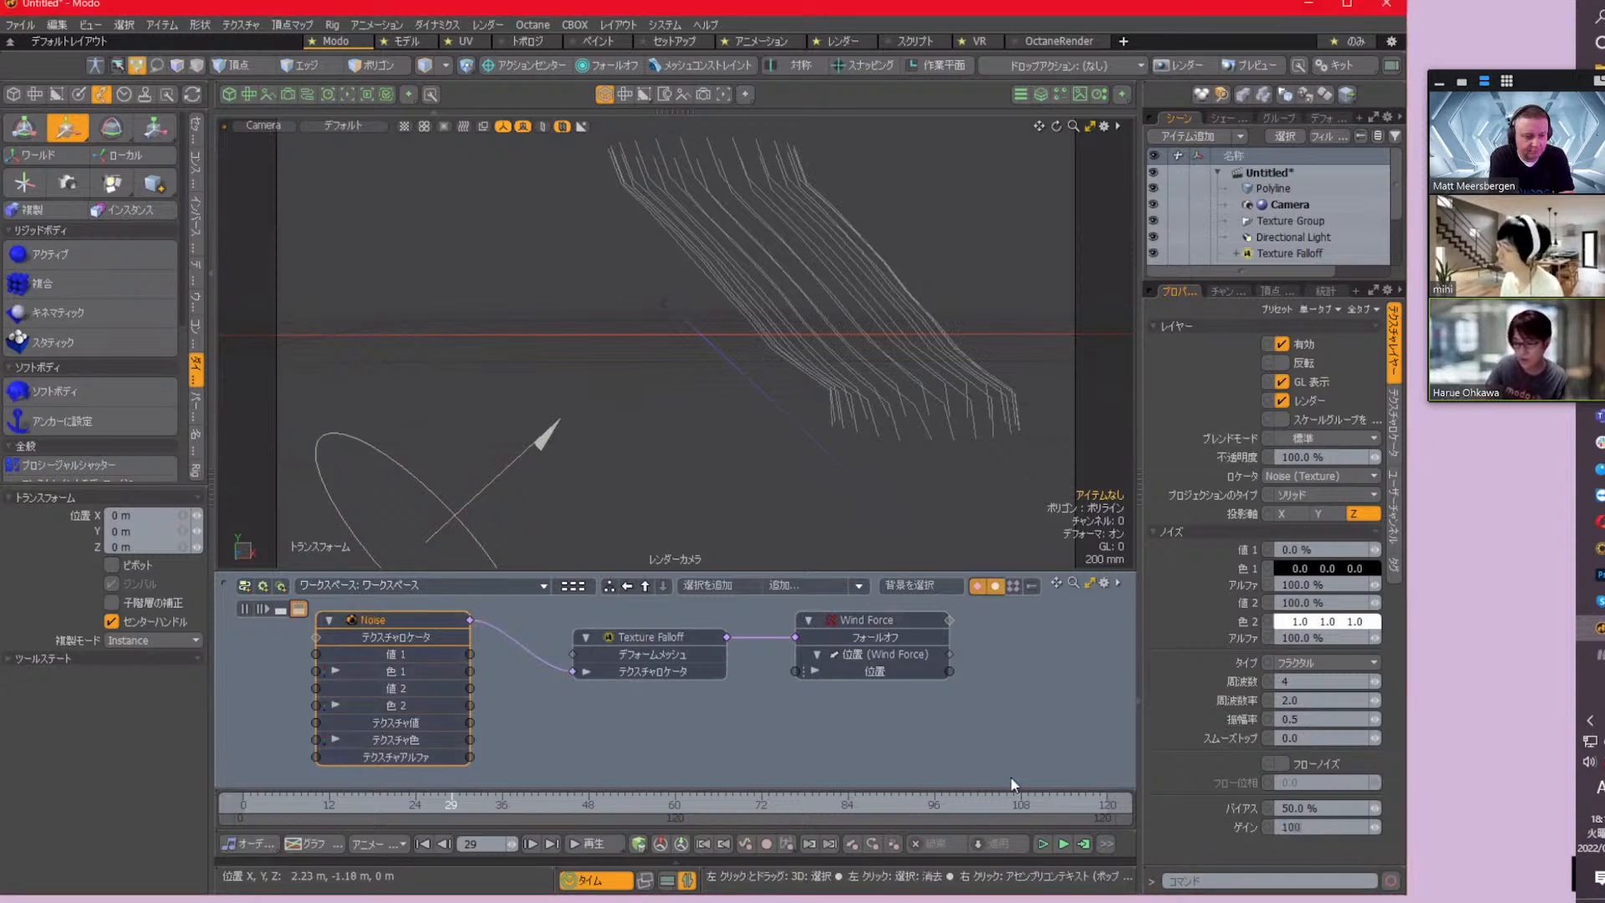
pyautogui.click(1394, 426)
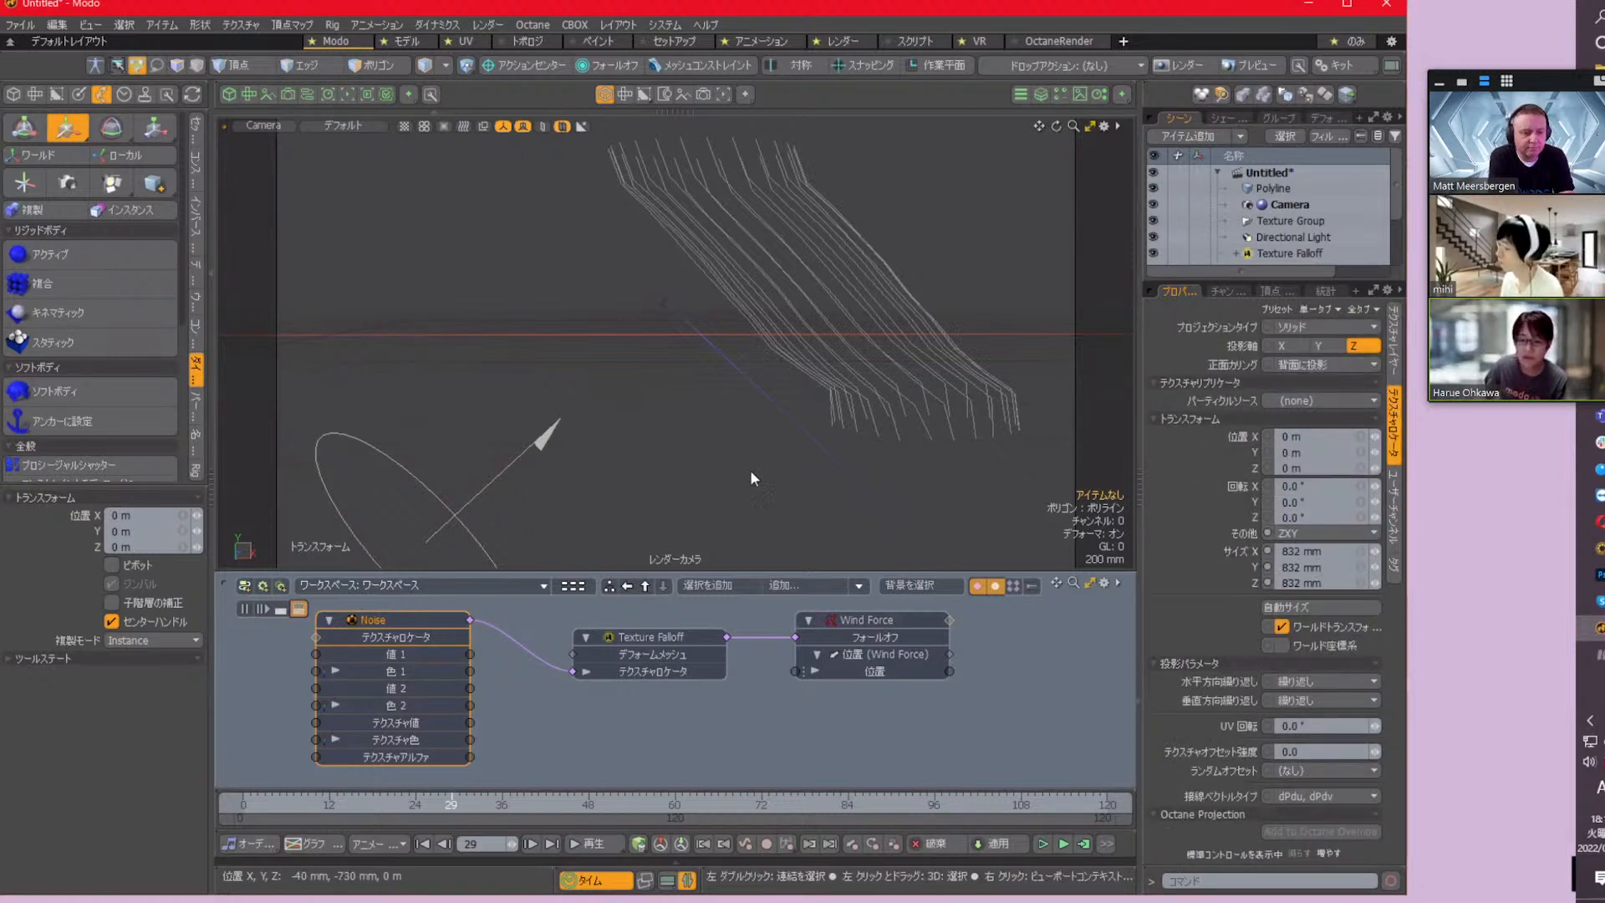
pyautogui.click(668, 637)
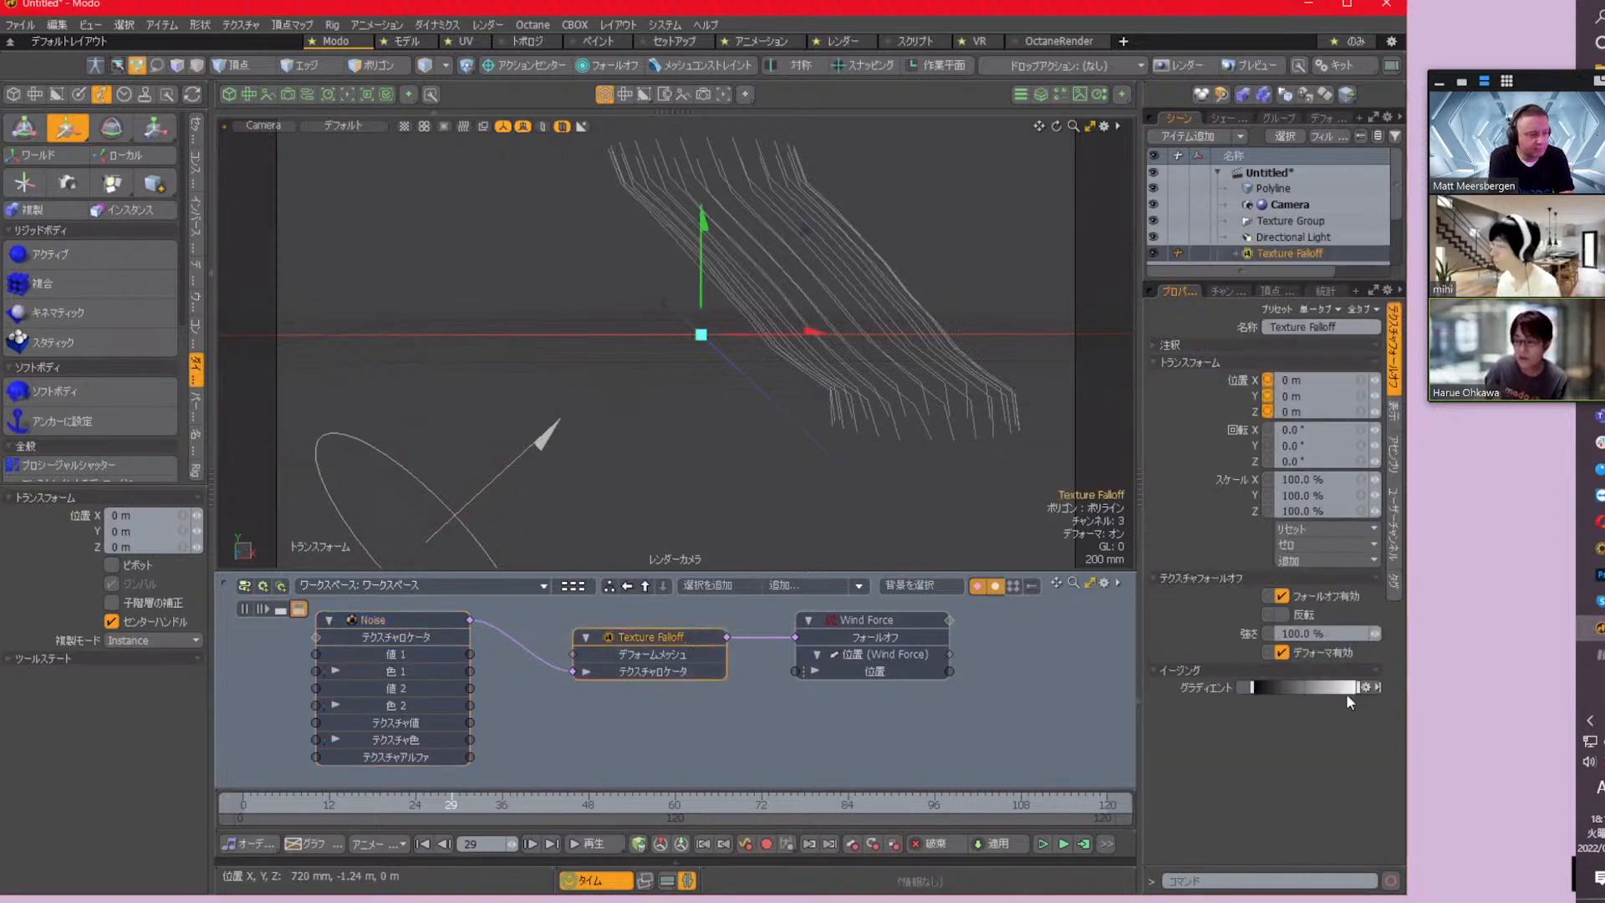
pyautogui.click(1317, 633)
pyautogui.write('150')
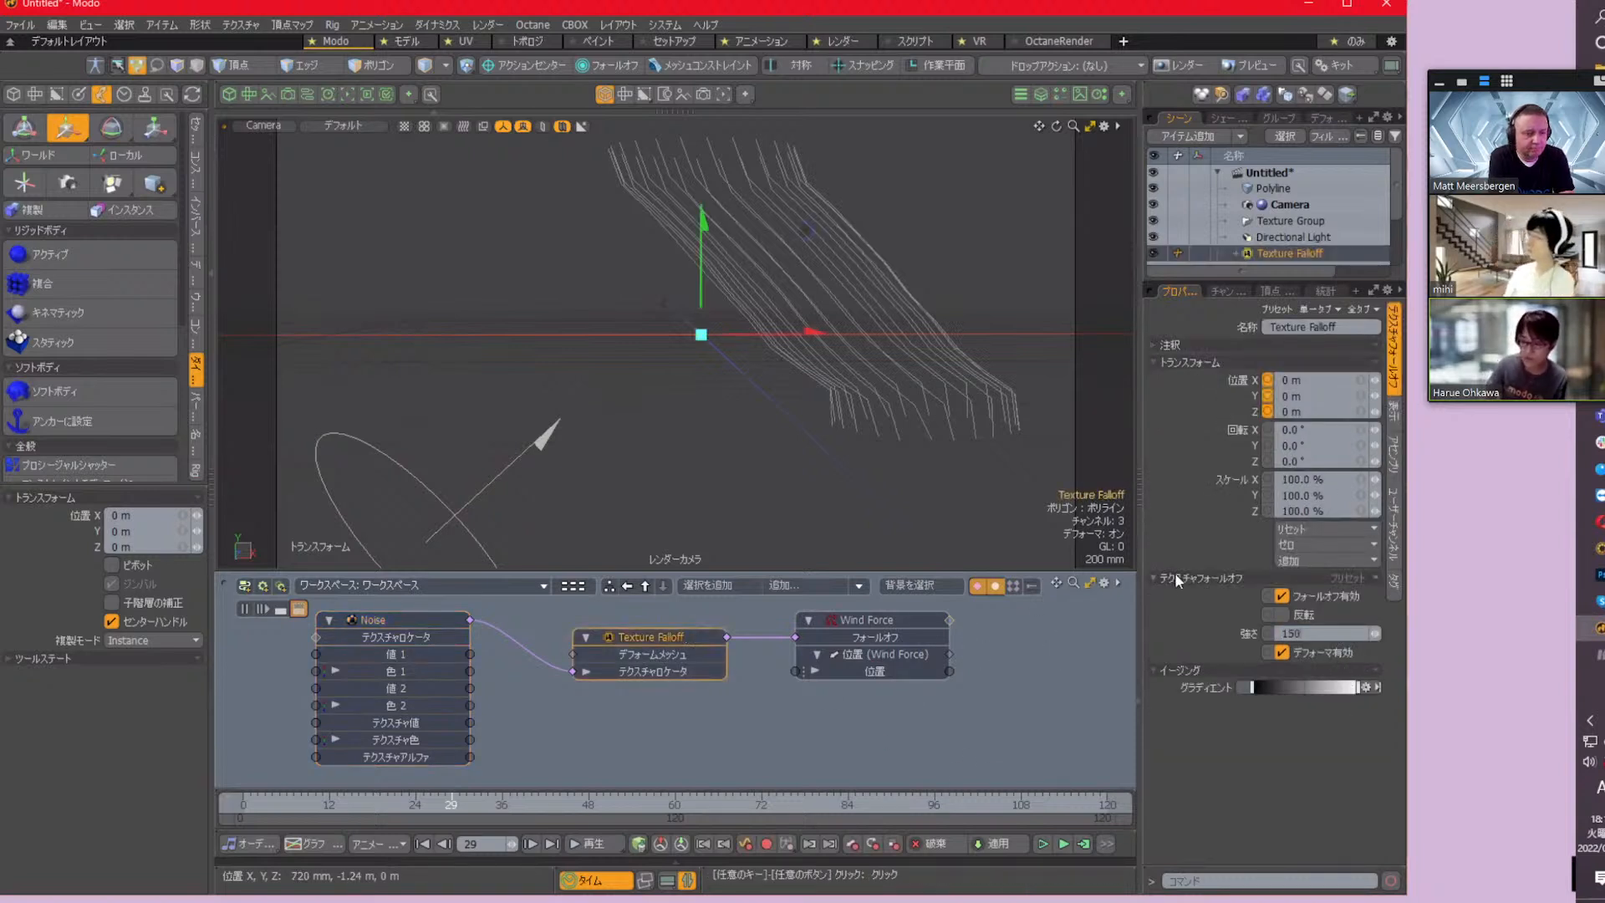
pyautogui.press('Return')
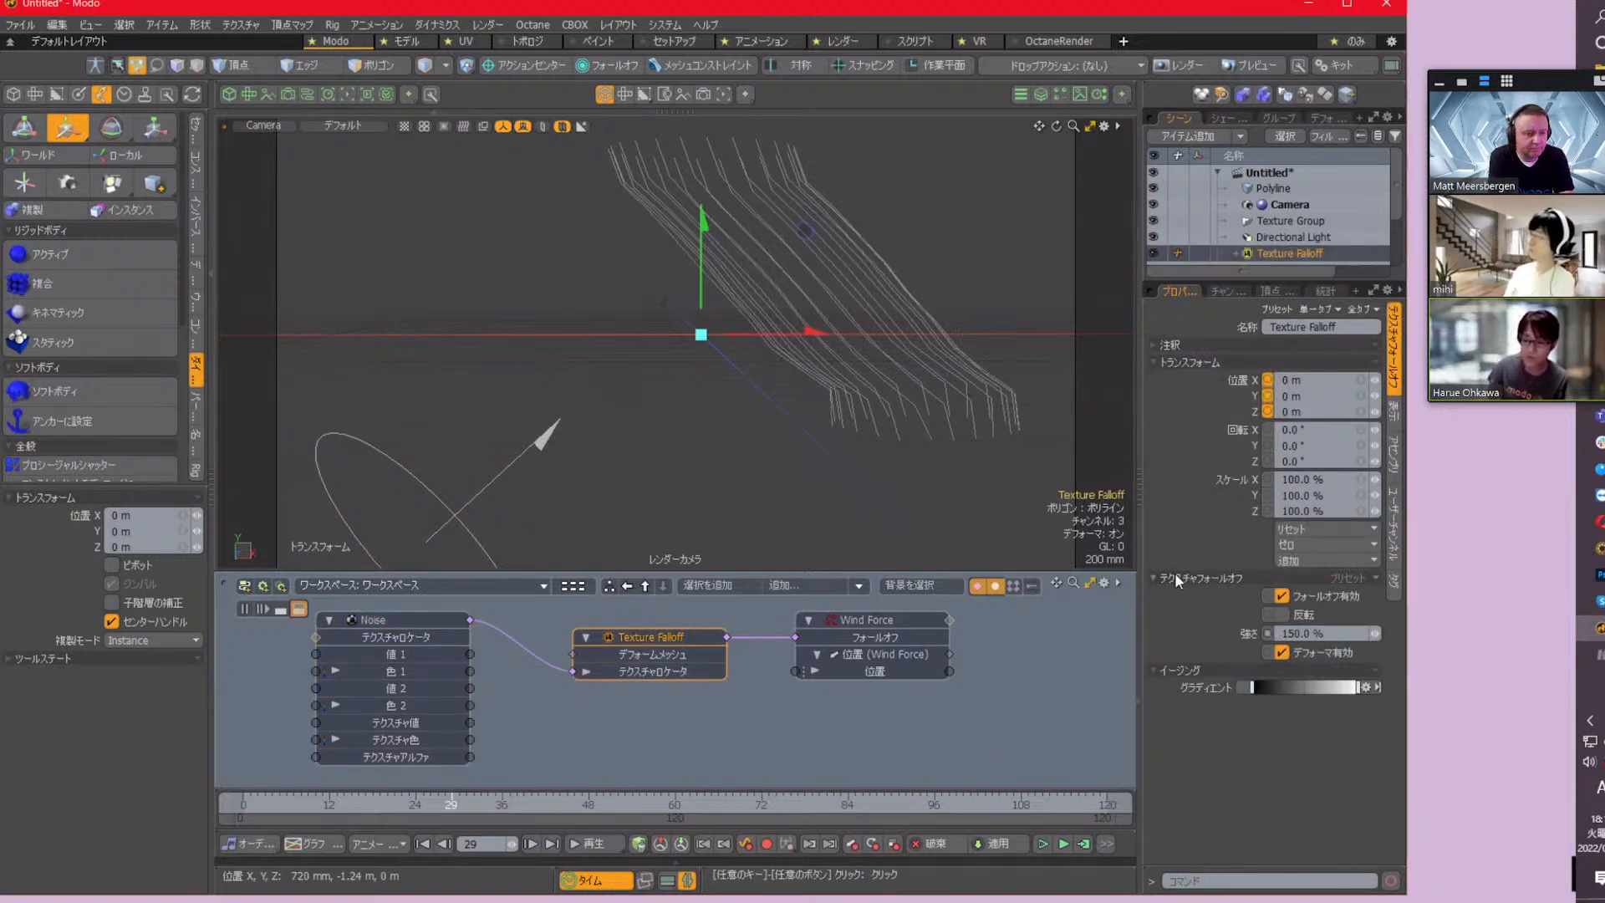
# Recalculate the simulation with the noise-driven wind, play it back from the first frame, and stop it
pyautogui.click(1087, 845)
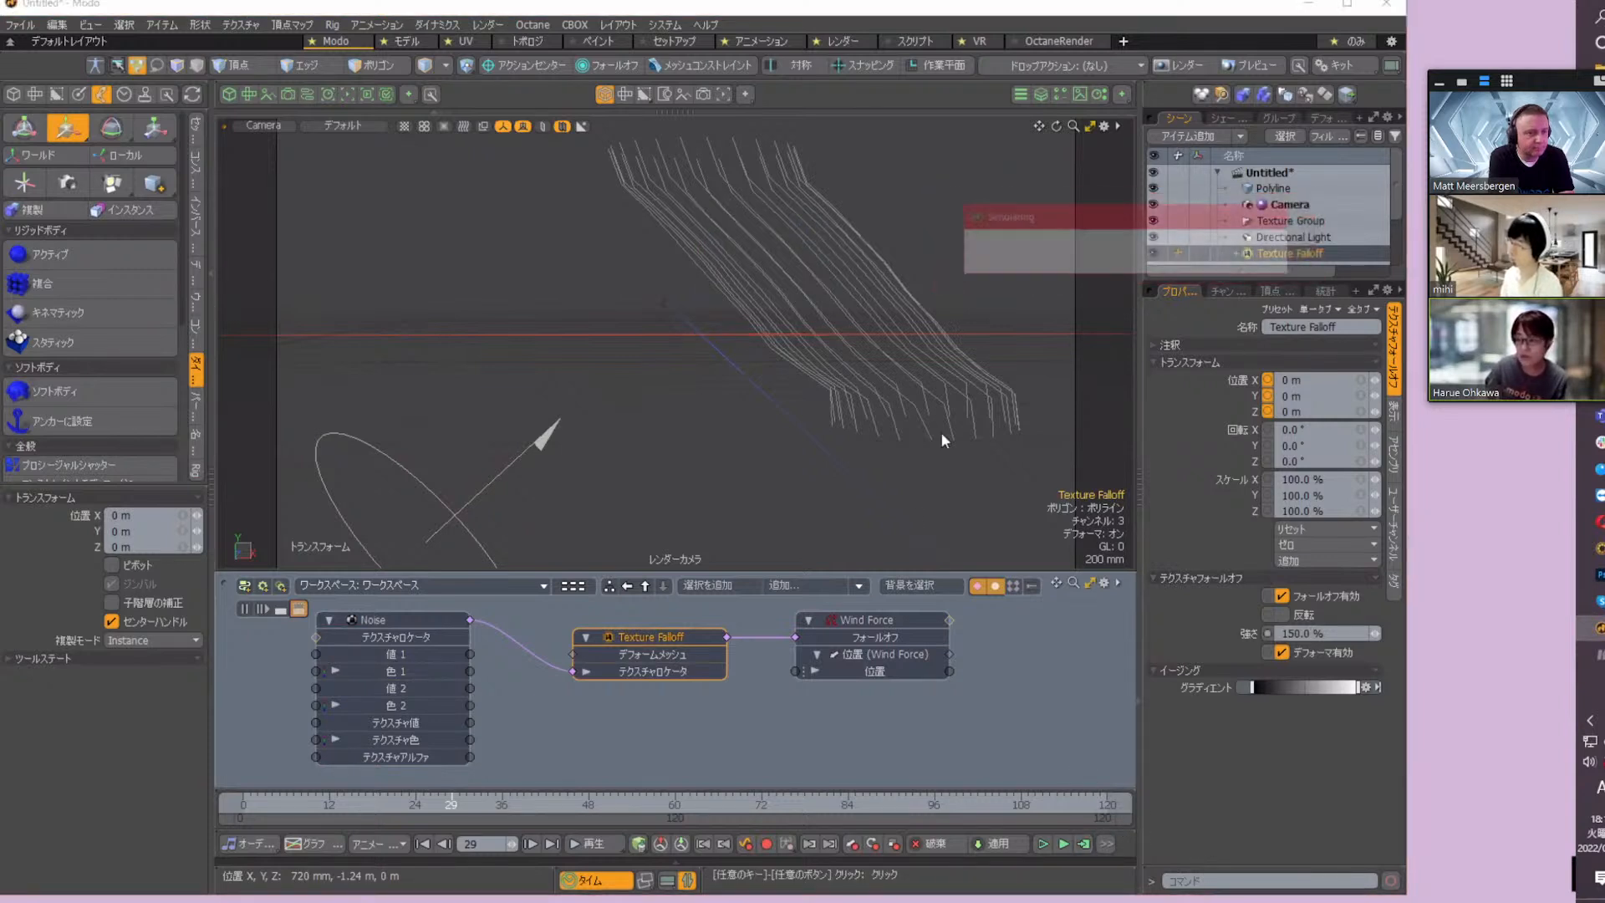
pyautogui.click(423, 843)
pyautogui.click(605, 845)
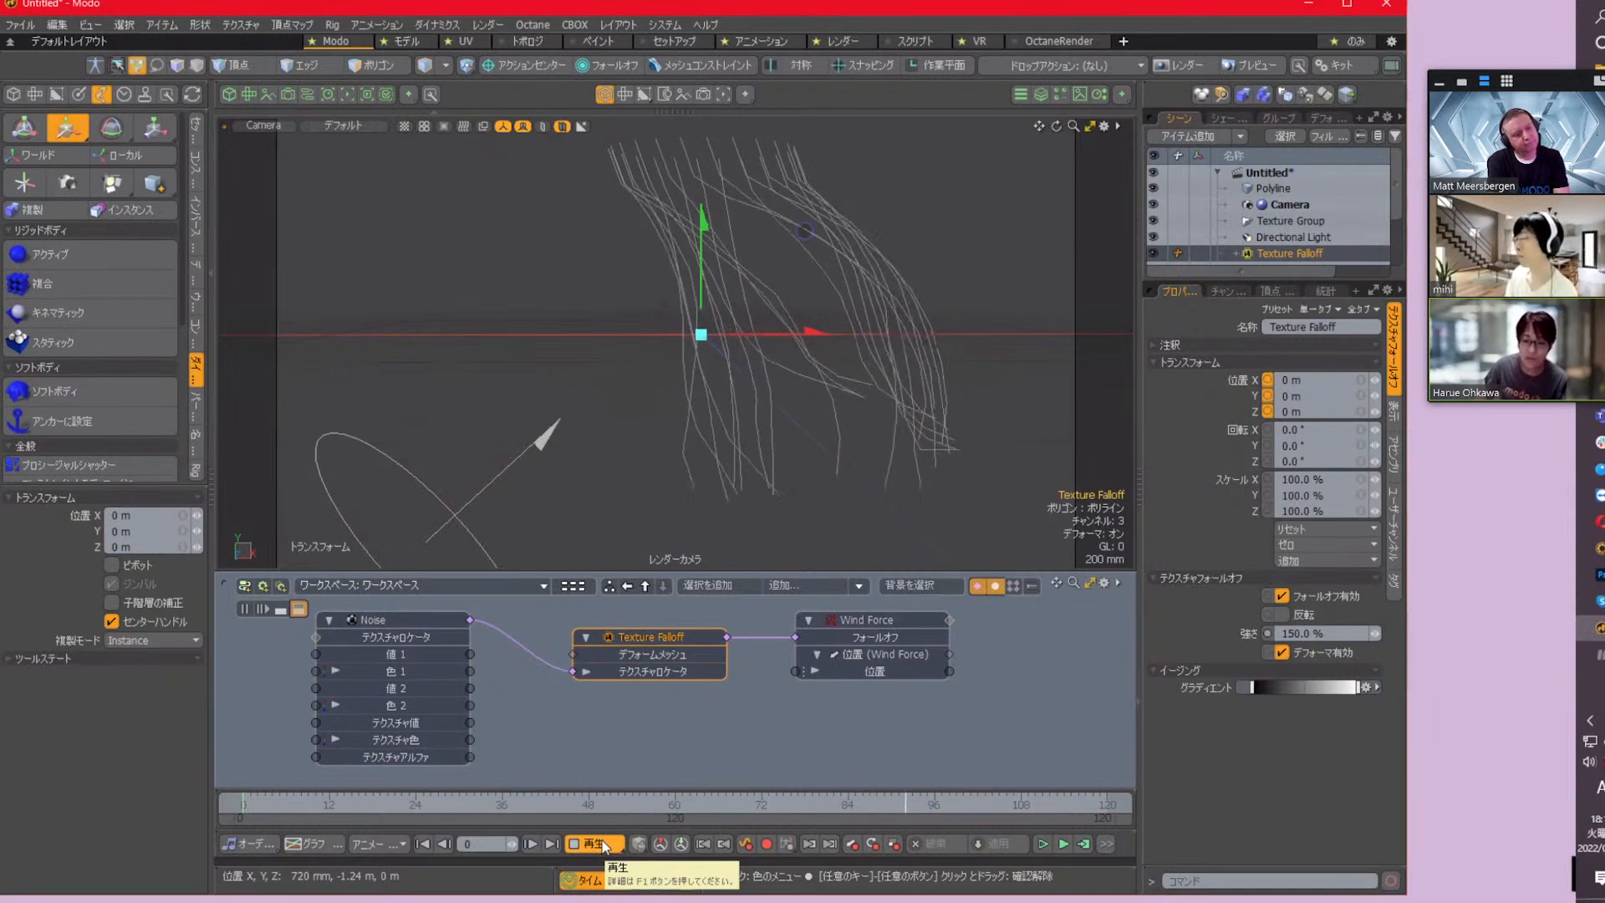
pyautogui.click(600, 844)
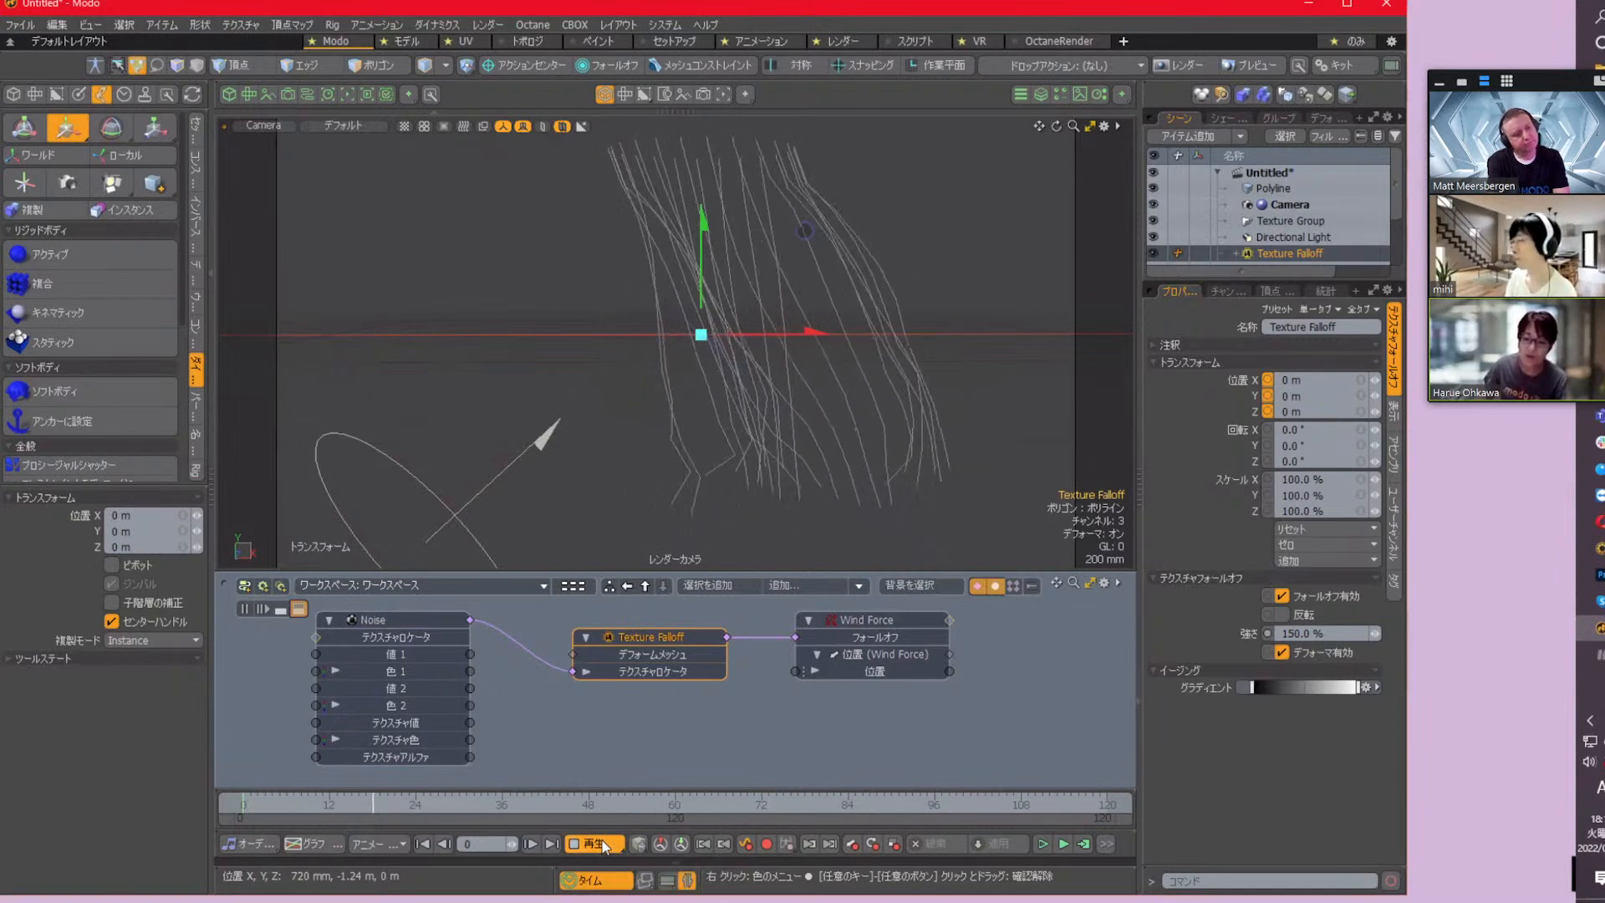
# Bring the solver linked to the Wind Force's output into the schematic and place its node beside the Wind Force
pyautogui.doubleClick(949, 619)
pyautogui.keyDown('alt'); pyautogui.keyDown('shift'); pyautogui.moveTo(975, 693); pyautogui.dragTo(916, 713); pyautogui.keyUp('shift'); pyautogui.keyUp('alt')
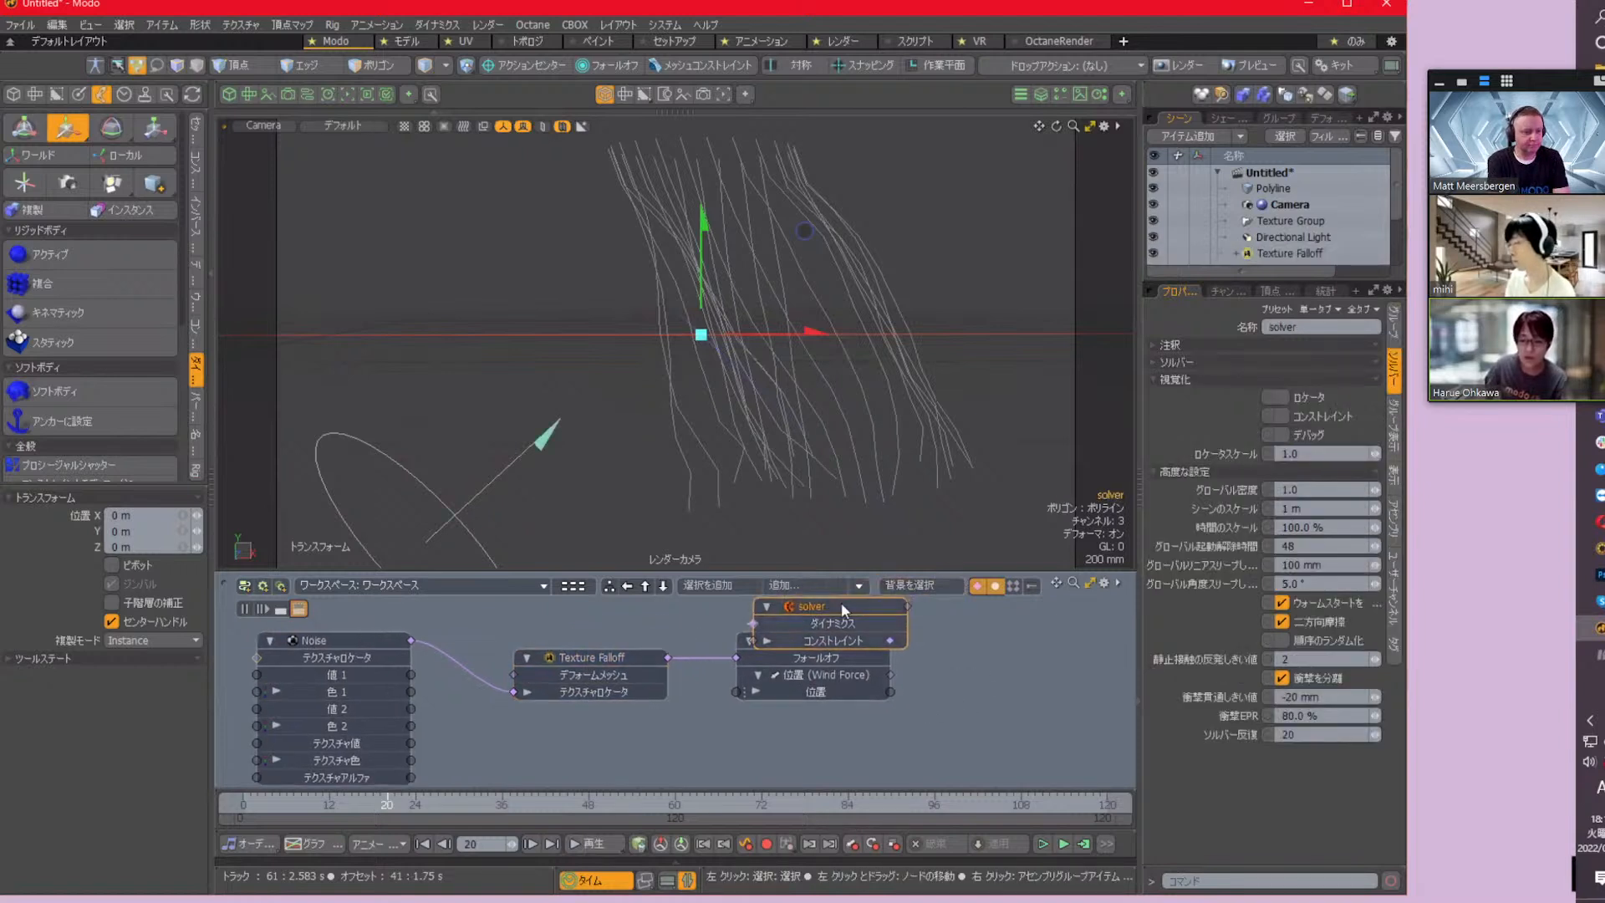
pyautogui.moveTo(841, 602); pyautogui.dragTo(1044, 638)
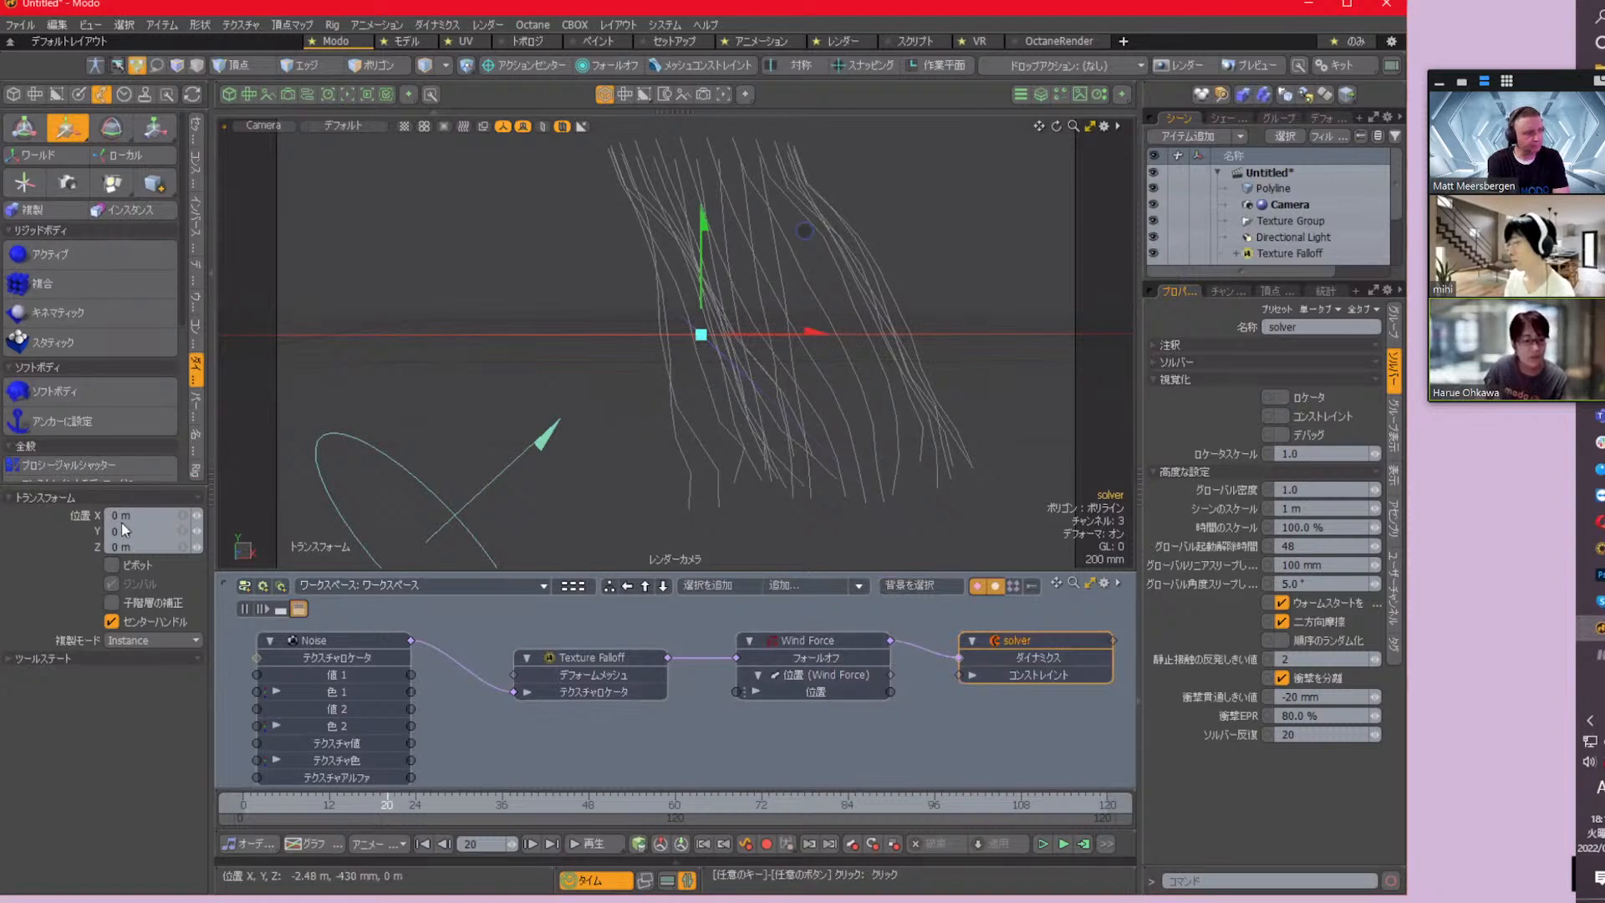
# Add a Turbulence Force and bring the items feeding the solver's dynamics input into the schematic
pyautogui.press('space')
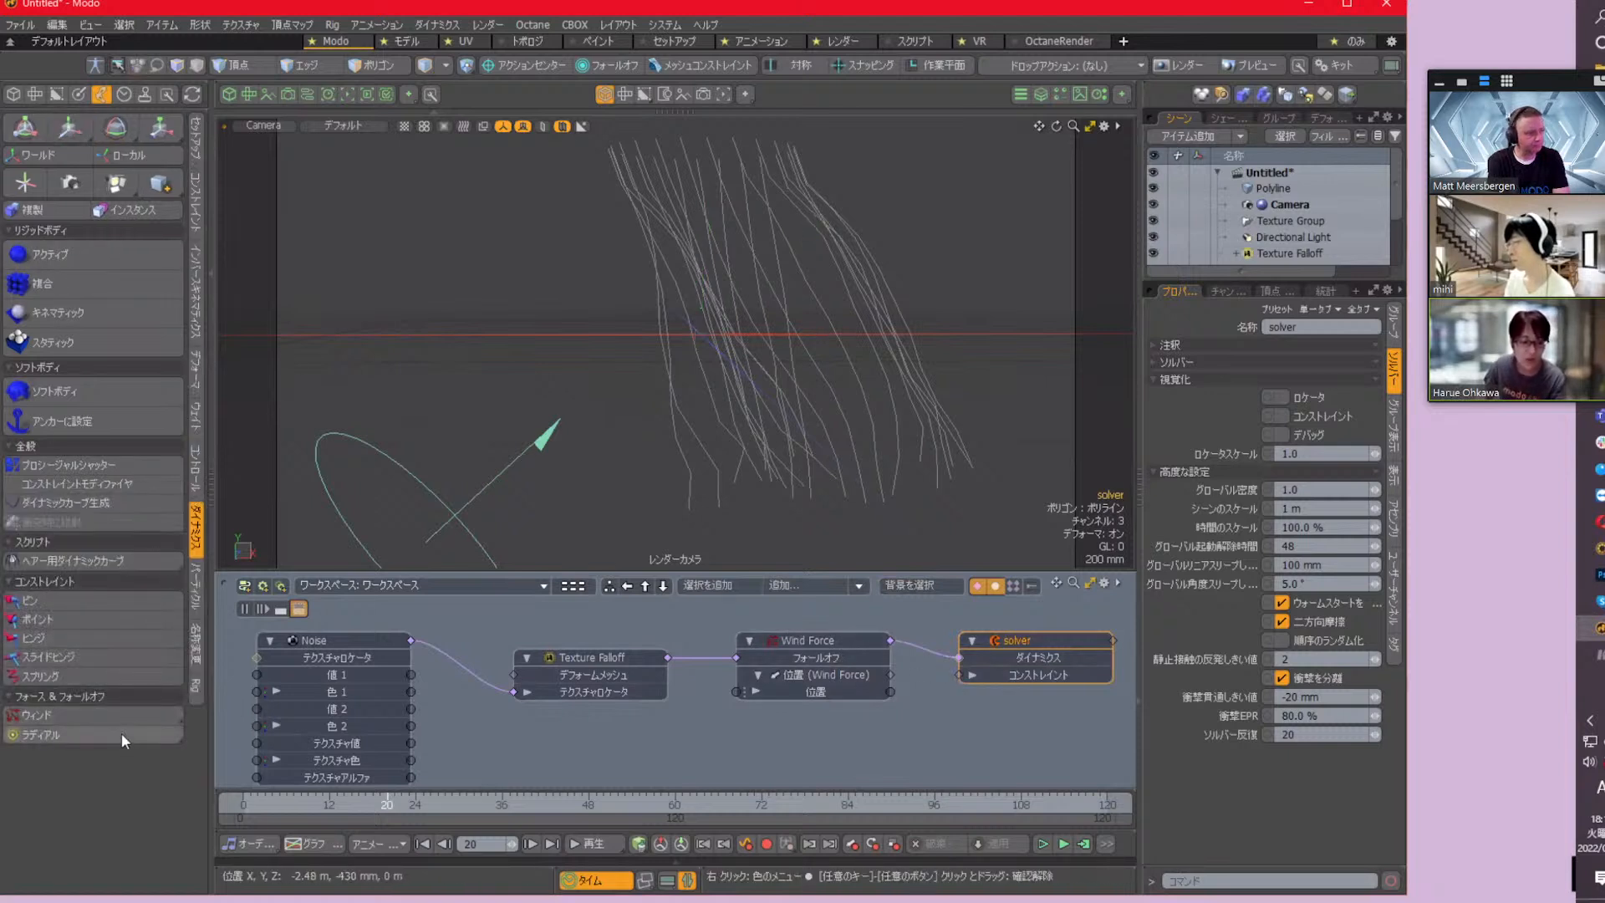
pyautogui.click(143, 715)
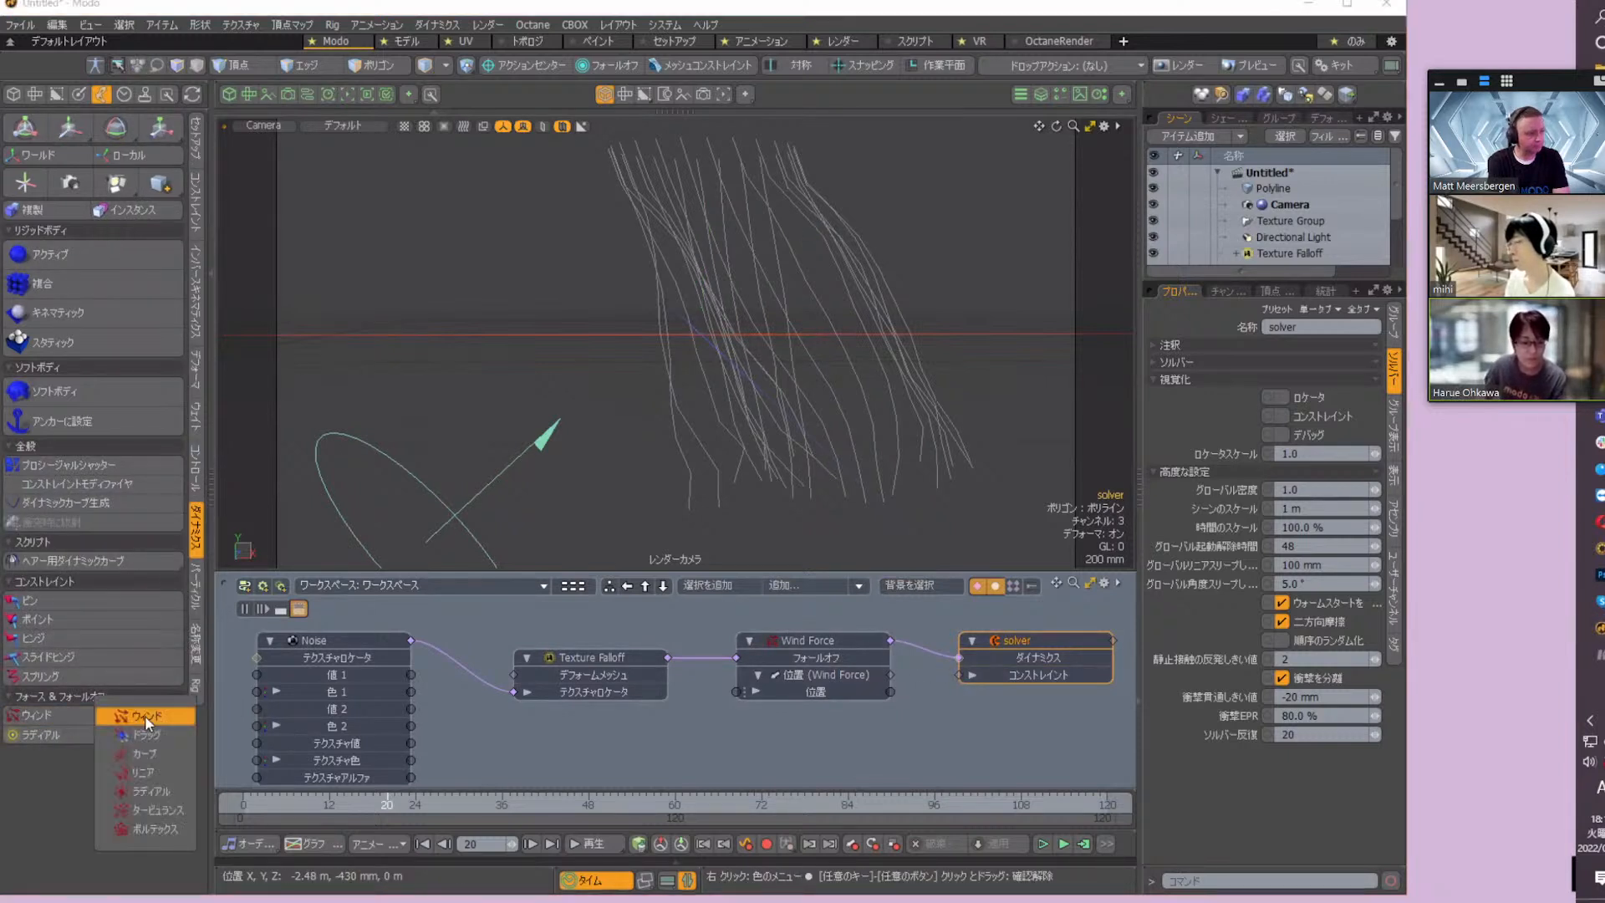
pyautogui.click(158, 809)
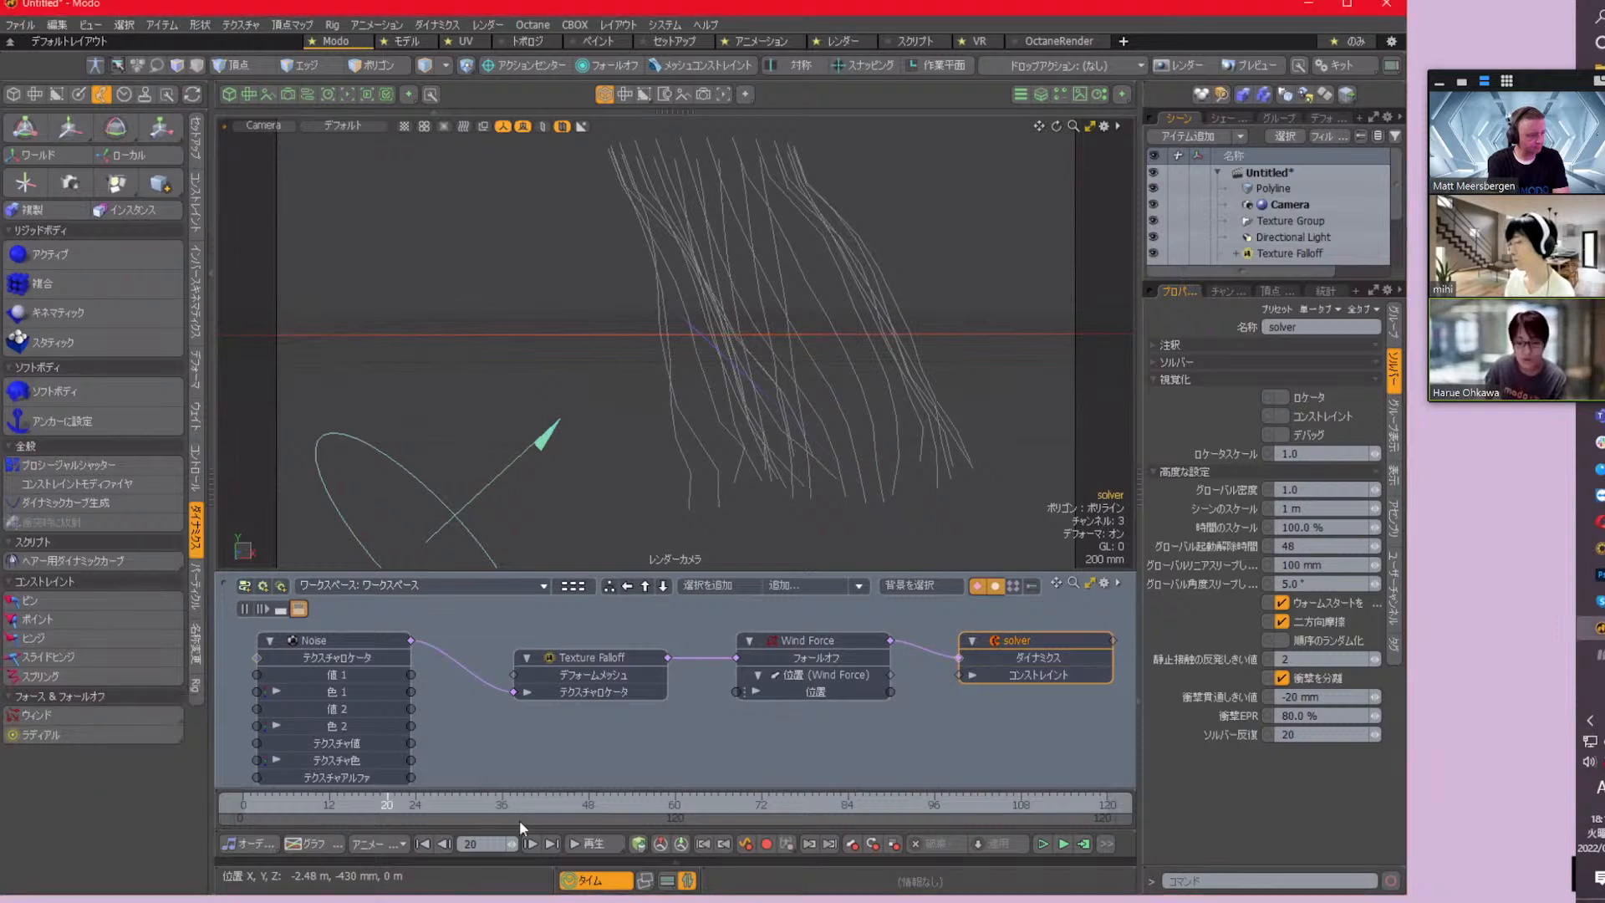
pyautogui.doubleClick(959, 659)
pyautogui.moveTo(890, 668); pyautogui.dragTo(864, 745)
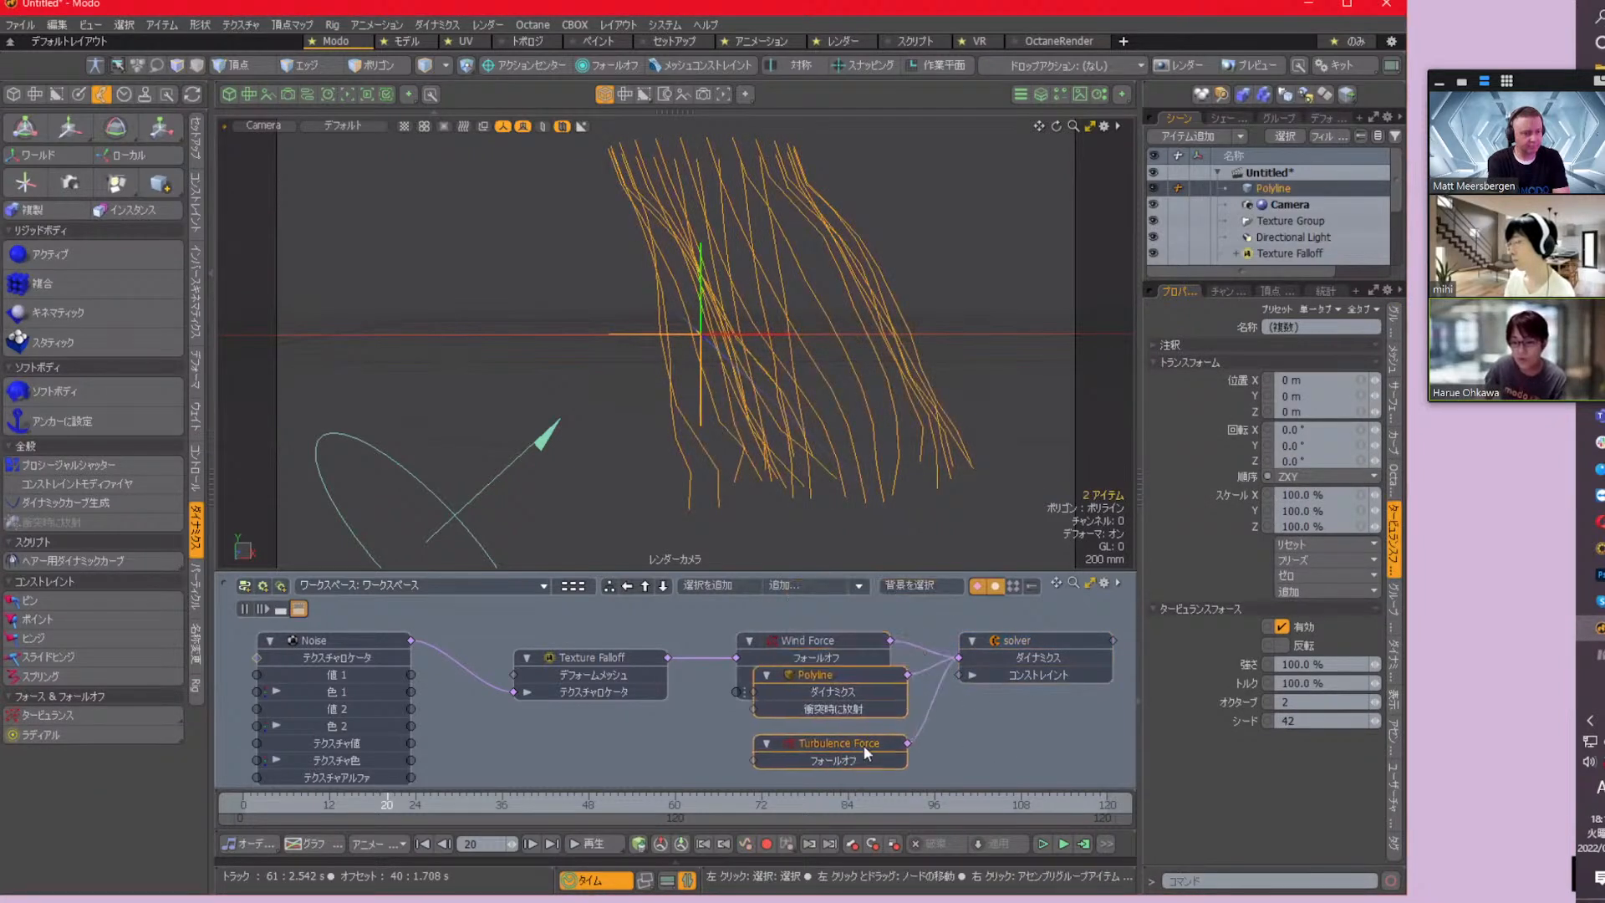
# Set the Turbulence Force strength to 30% and recalculate the simulation
pyautogui.click(1240, 658)
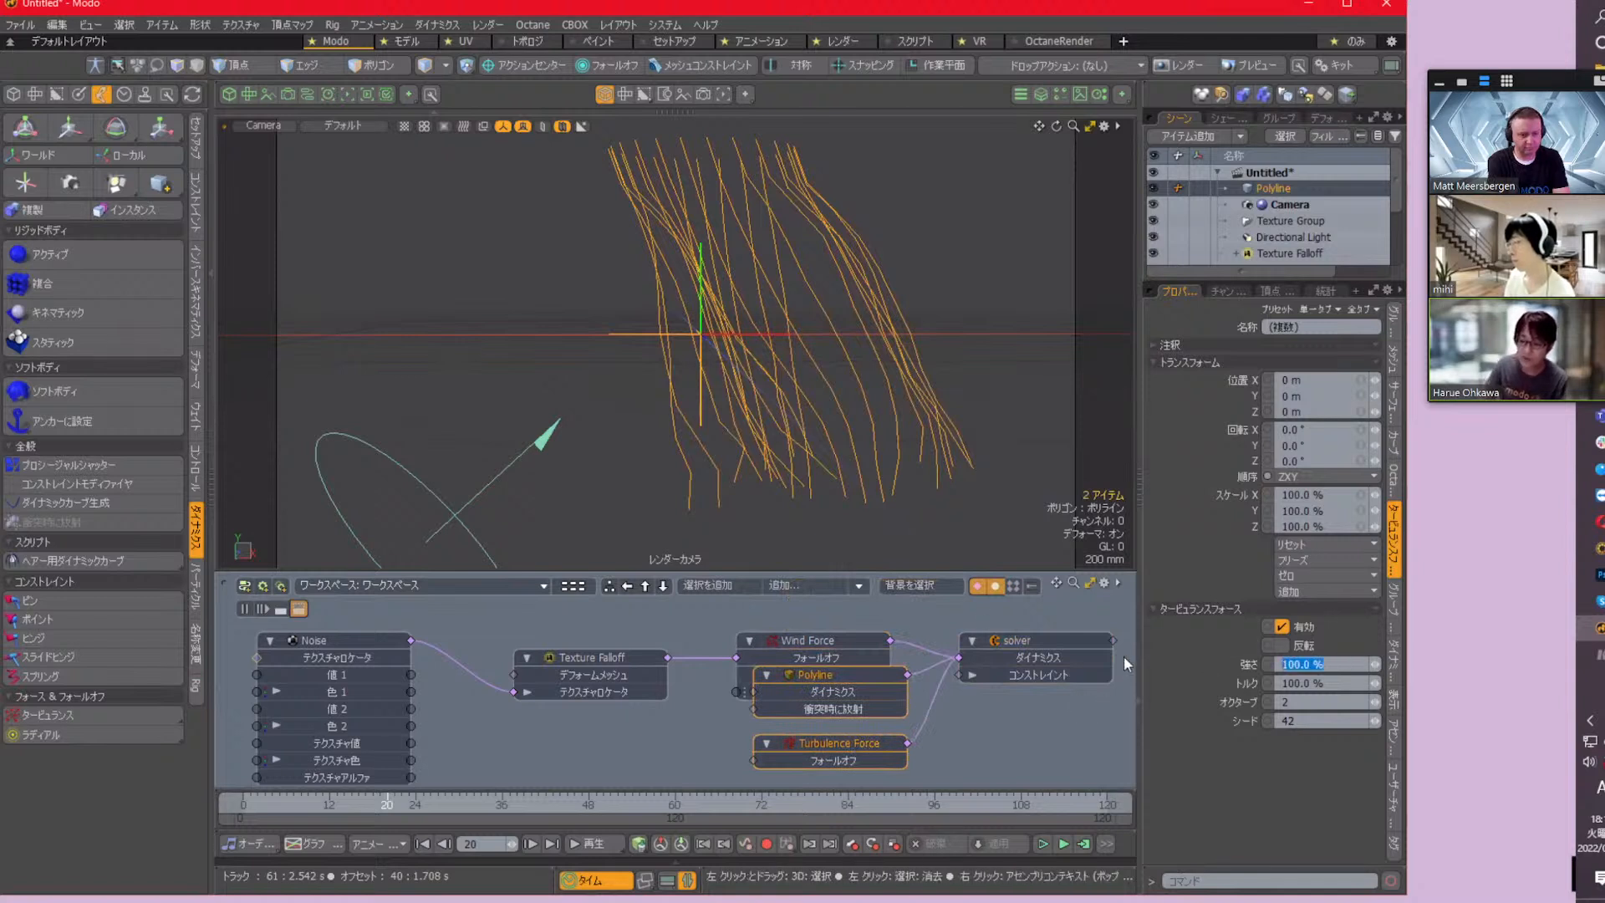
pyautogui.write('30')
pyautogui.press('Return')
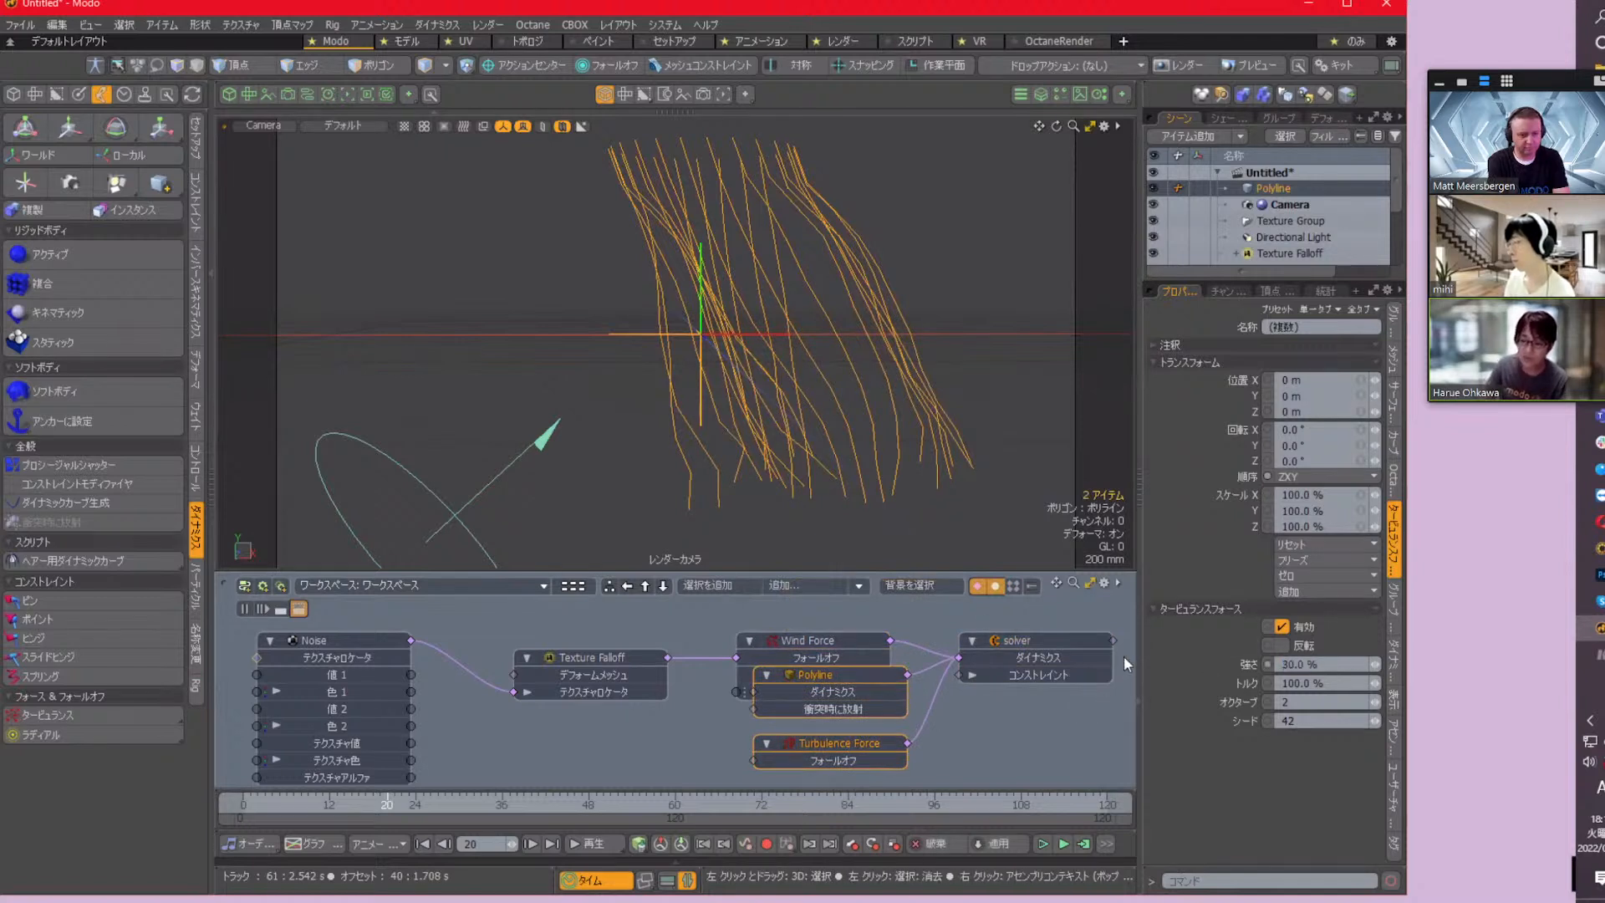
pyautogui.click(1084, 844)
pyautogui.click(1281, 233)
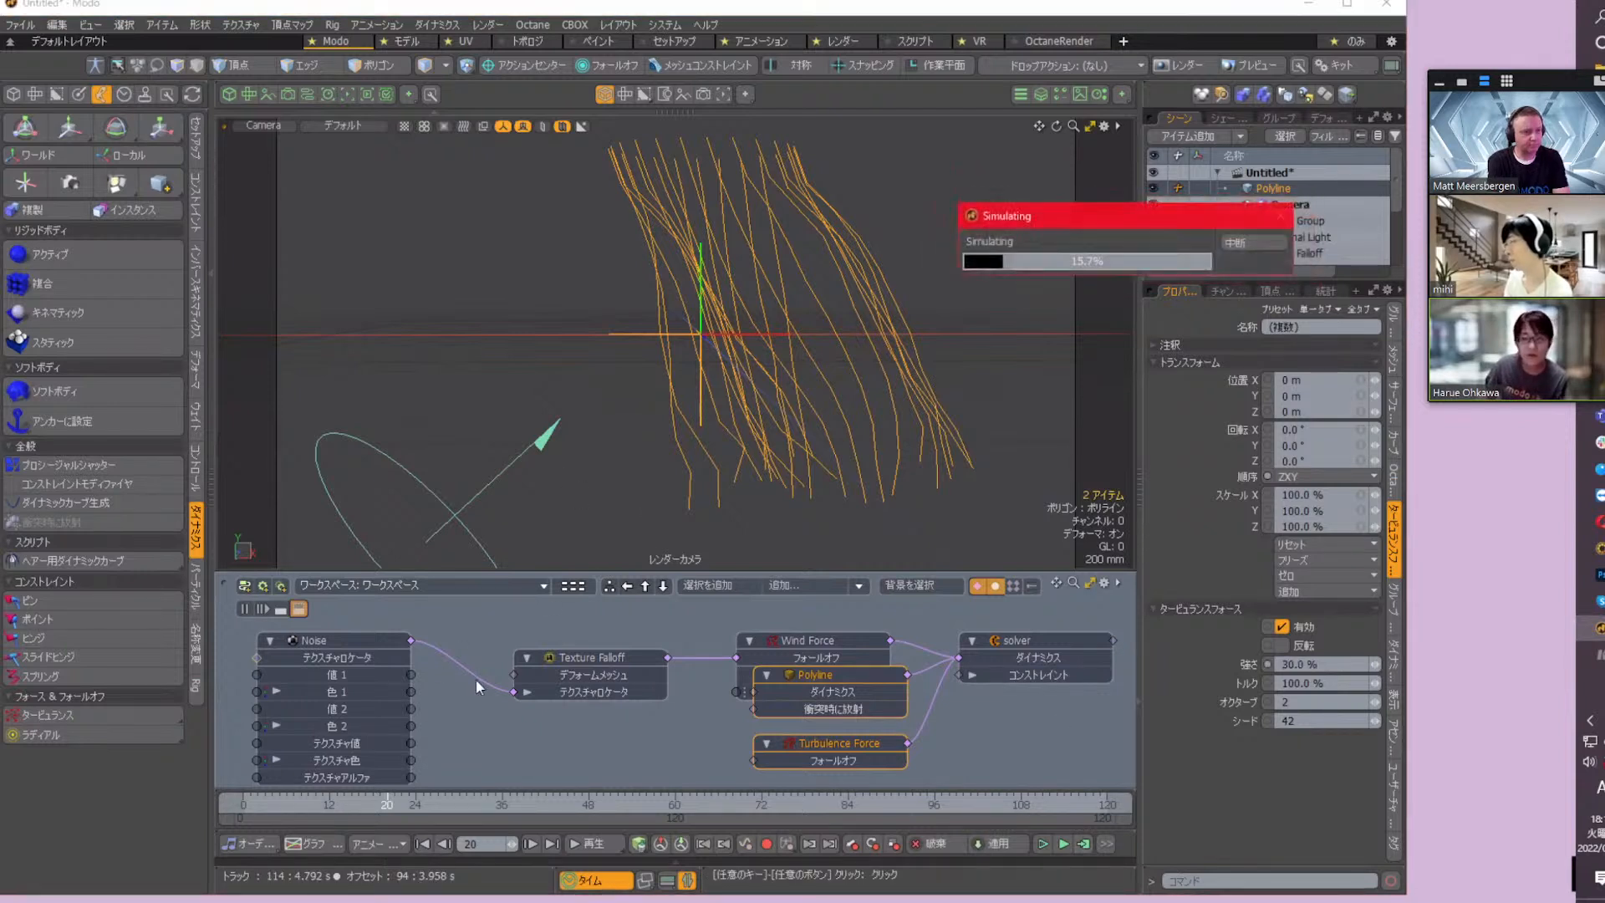
# Play back the simulation with turbulence from frame 0, inspect the moving curves from several angles, and stop it
pyautogui.click(406, 841)
pyautogui.click(499, 812)
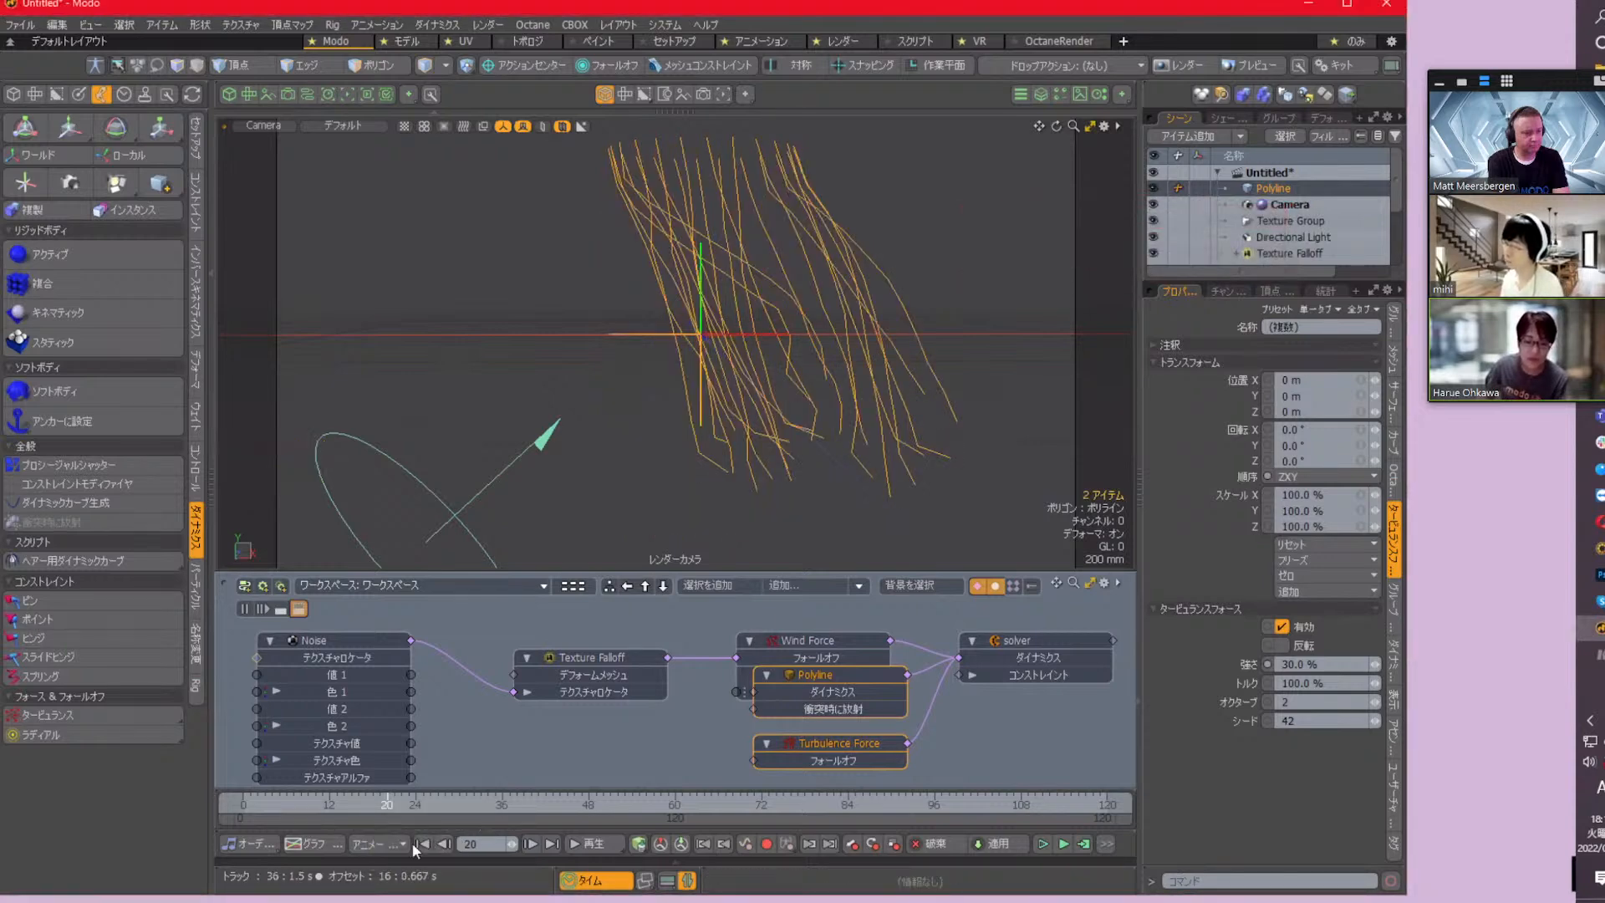
pyautogui.click(424, 843)
pyautogui.click(585, 844)
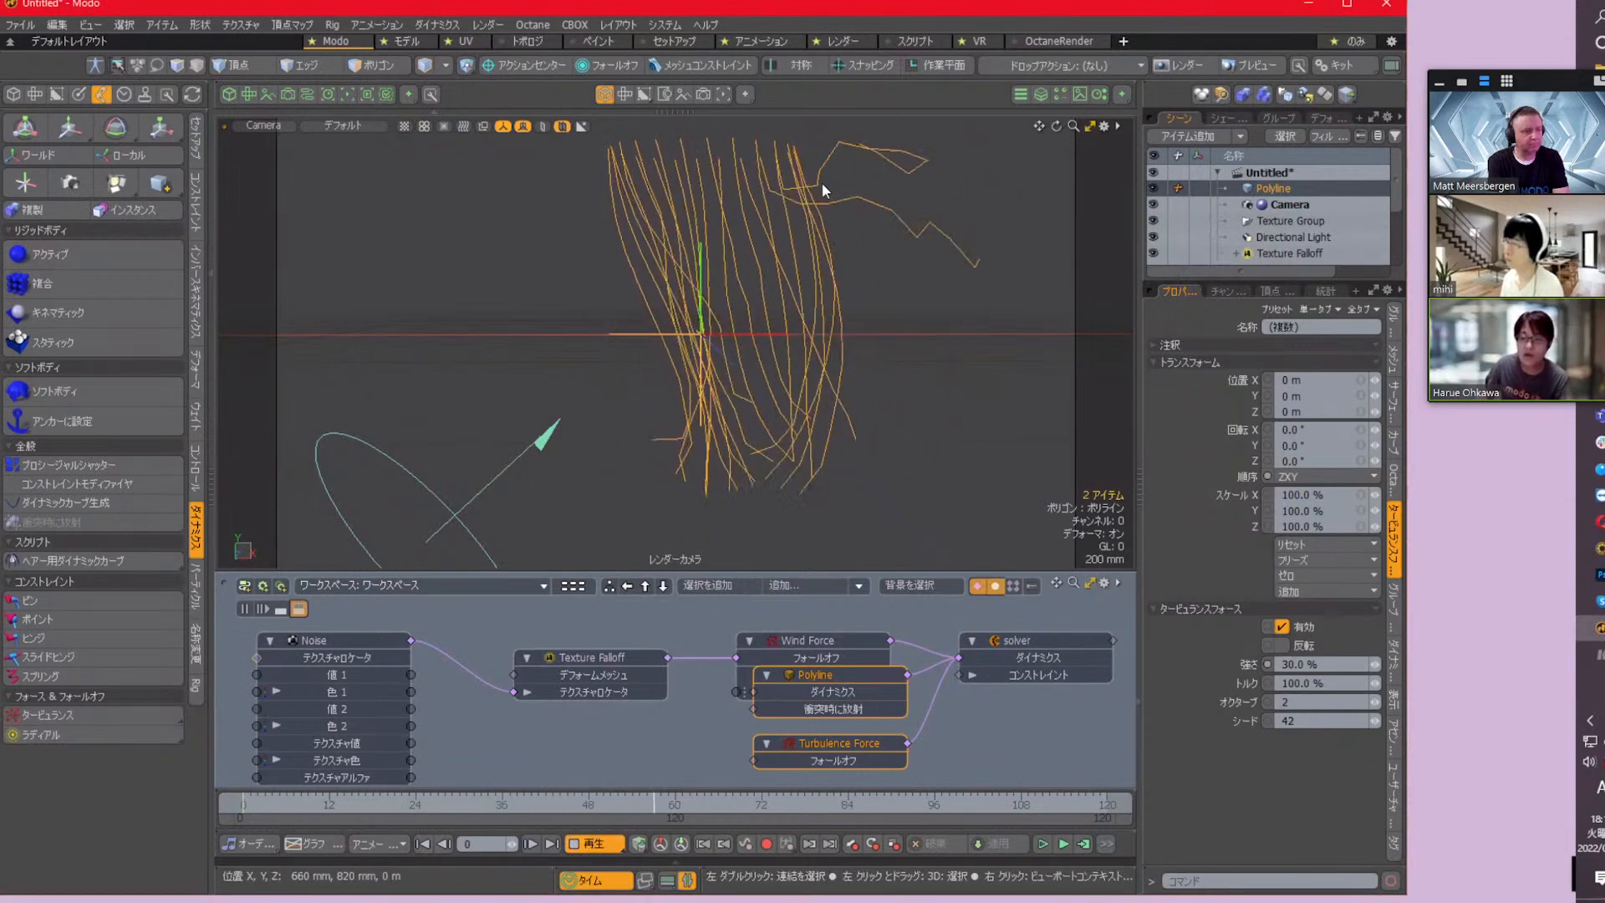
pyautogui.keyDown('alt'); pyautogui.moveTo(816, 187); pyautogui.dragTo(757, 291); pyautogui.keyUp('alt')
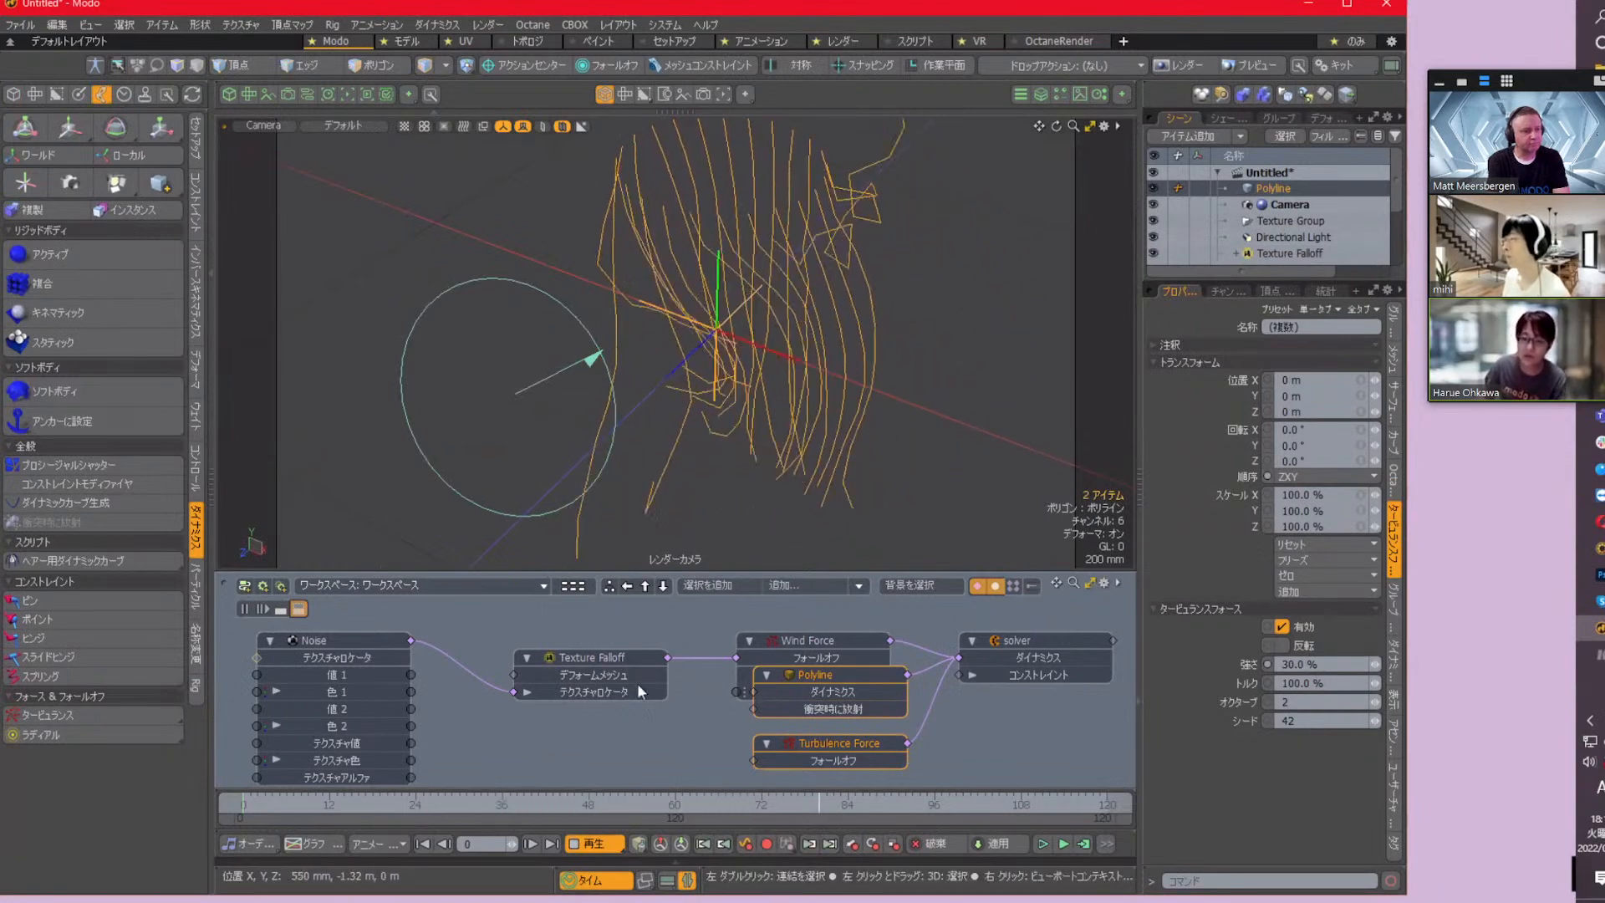
pyautogui.keyDown('alt'); pyautogui.moveTo(665, 368); pyautogui.dragTo(678, 328); pyautogui.keyUp('alt')
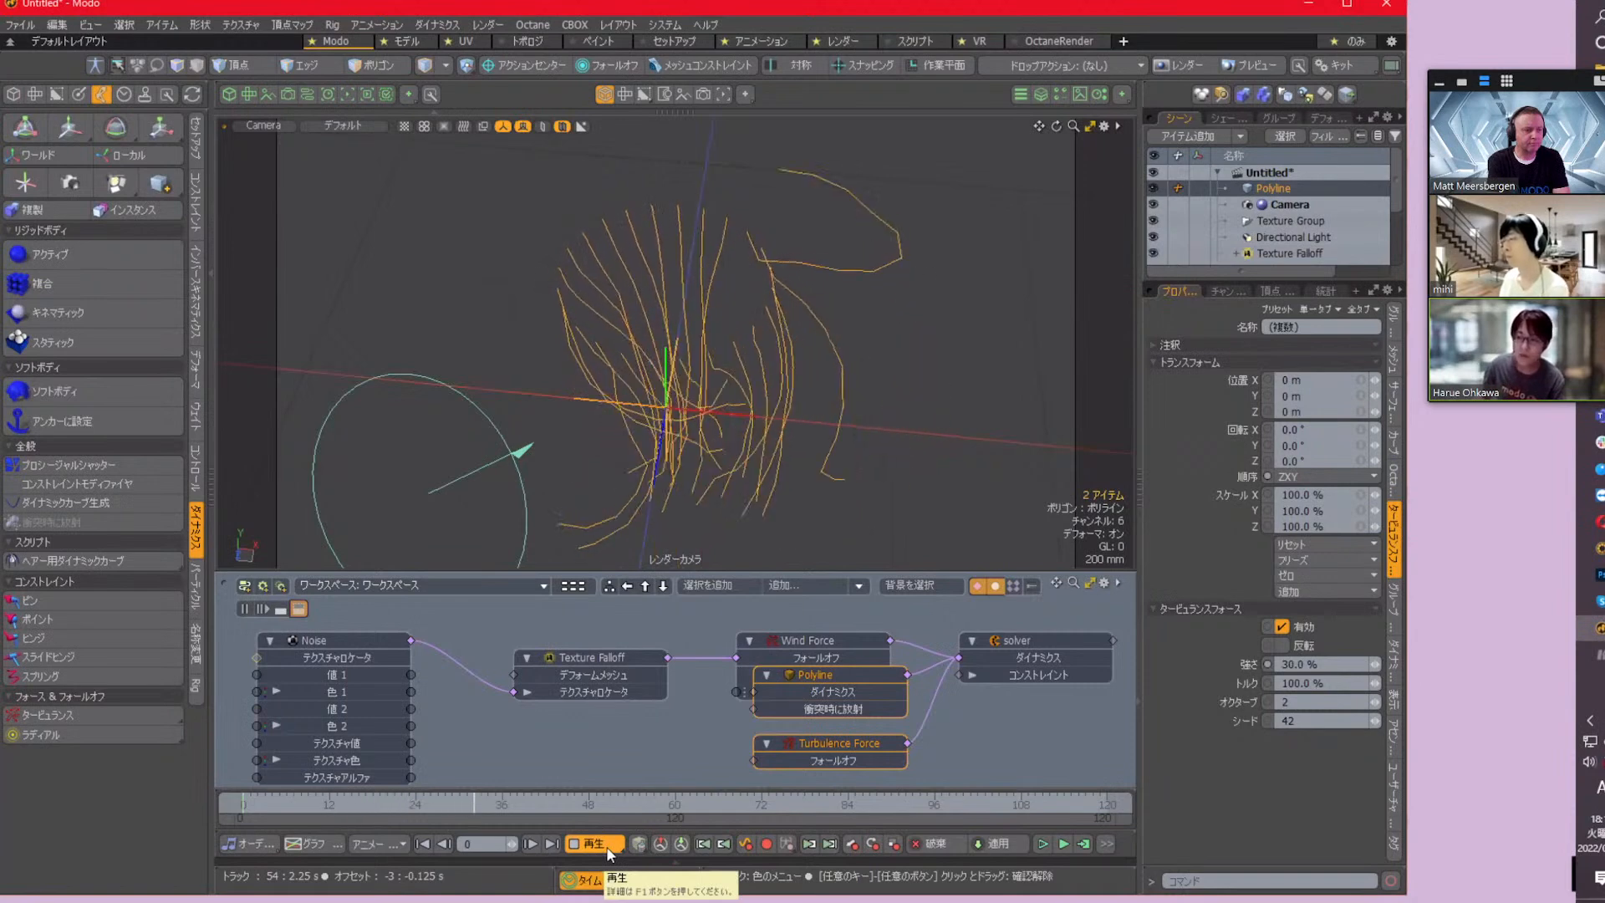
pyautogui.click(605, 845)
pyautogui.keyDown('alt'); pyautogui.moveTo(791, 295); pyautogui.dragTo(860, 254); pyautogui.keyUp('alt')
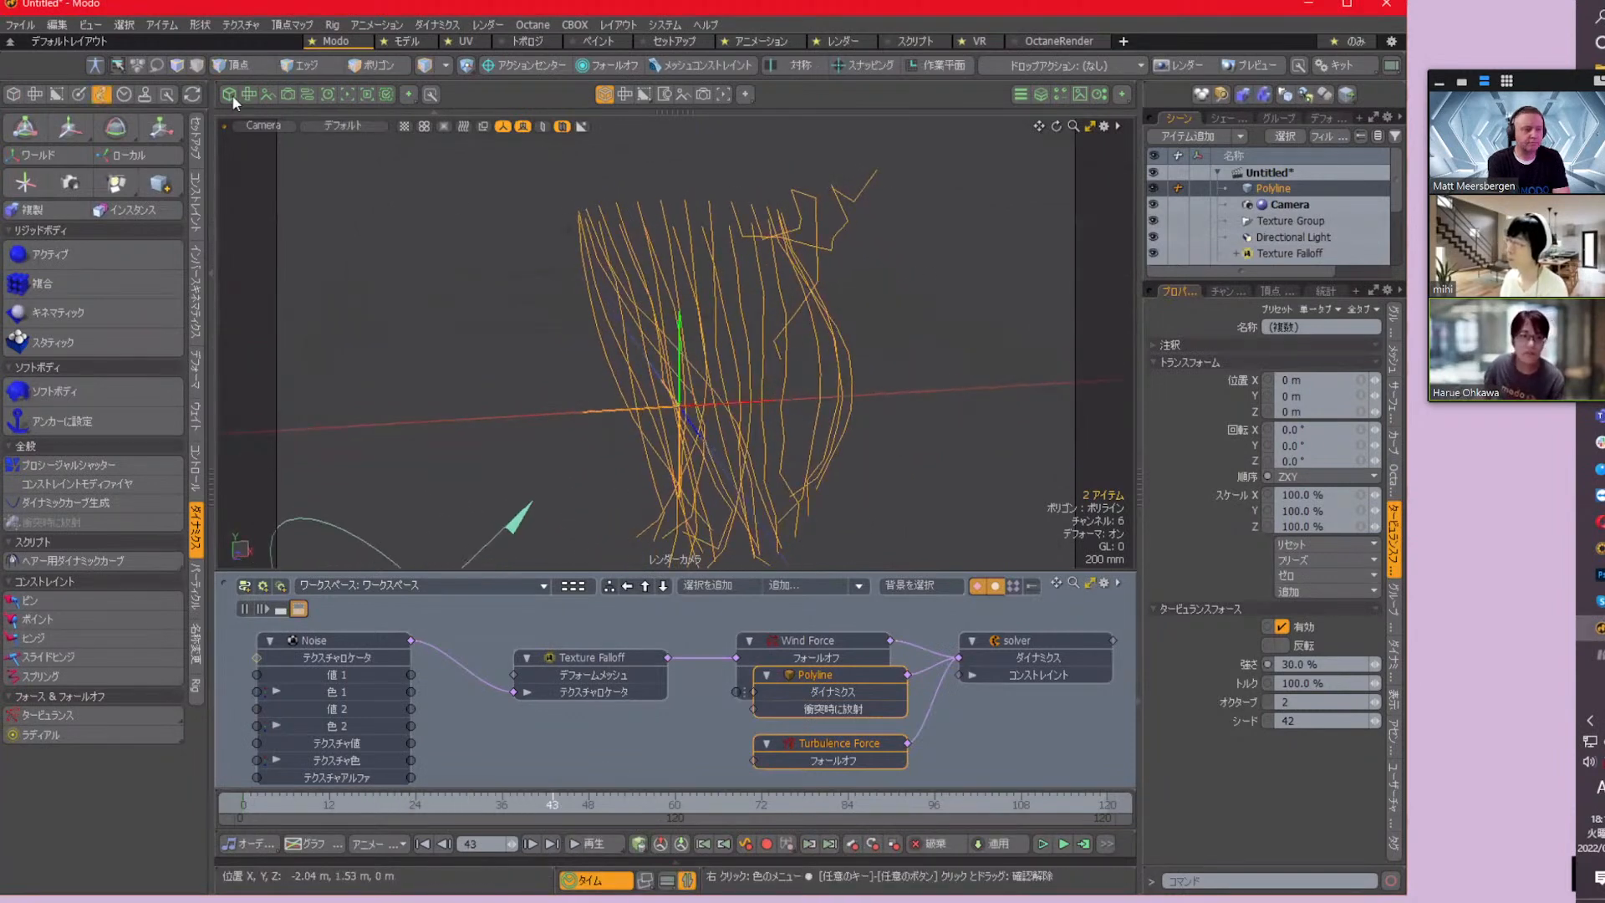
# Show the curves in setup mode, play the rendered curve_dynamics sequence in the image player, and return to Modo with setup mode off
pyautogui.click(98, 63)
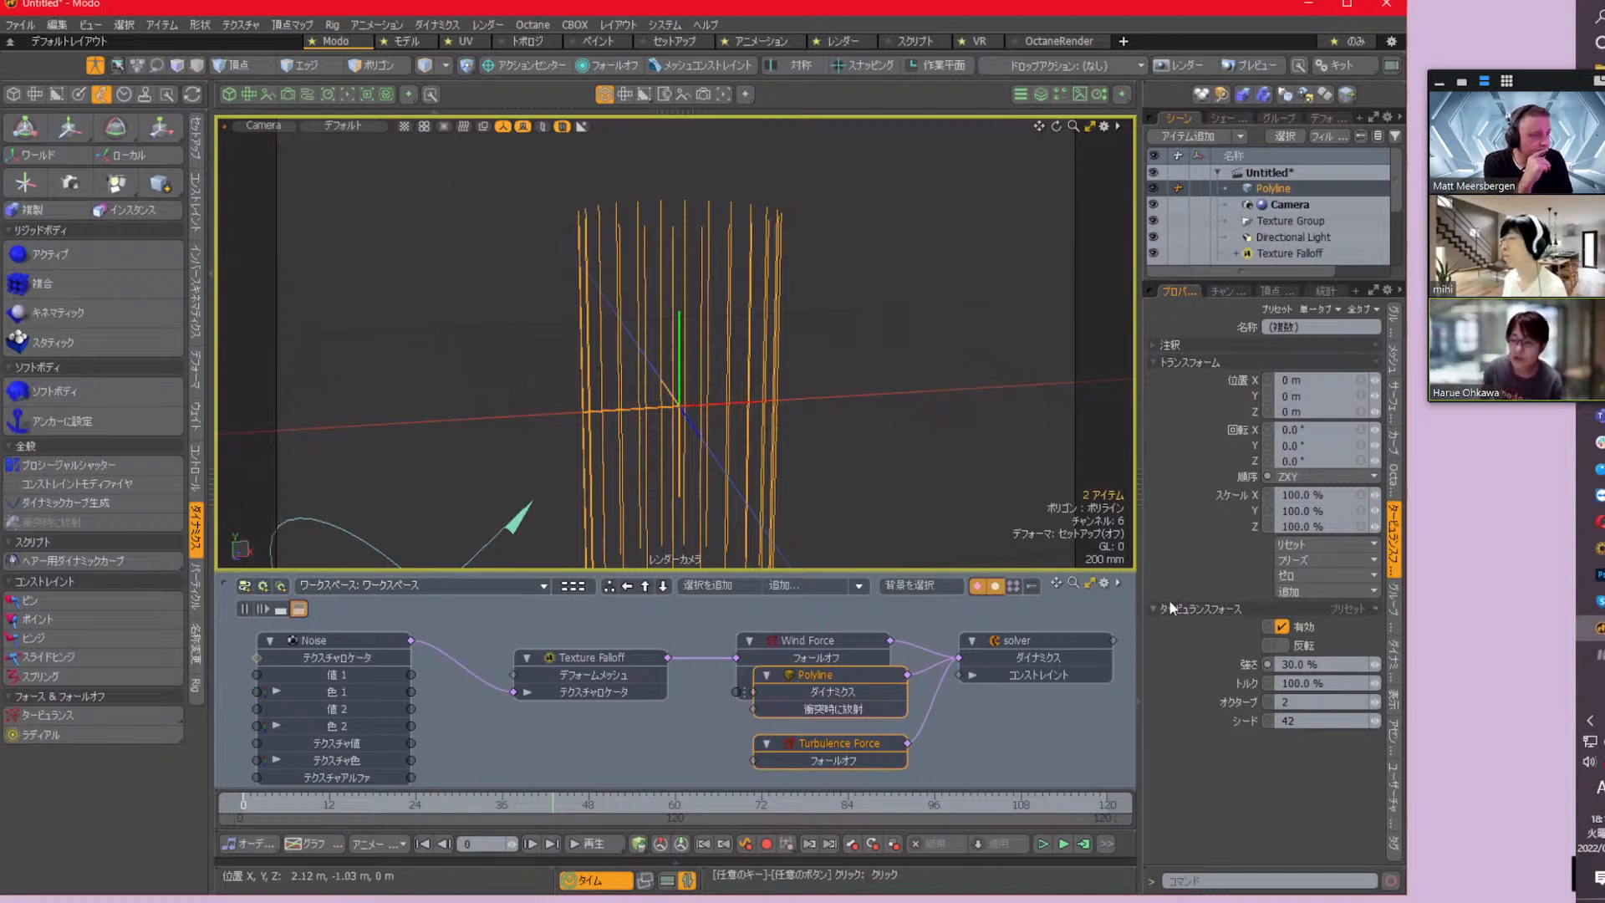
pyautogui.click(1599, 660)
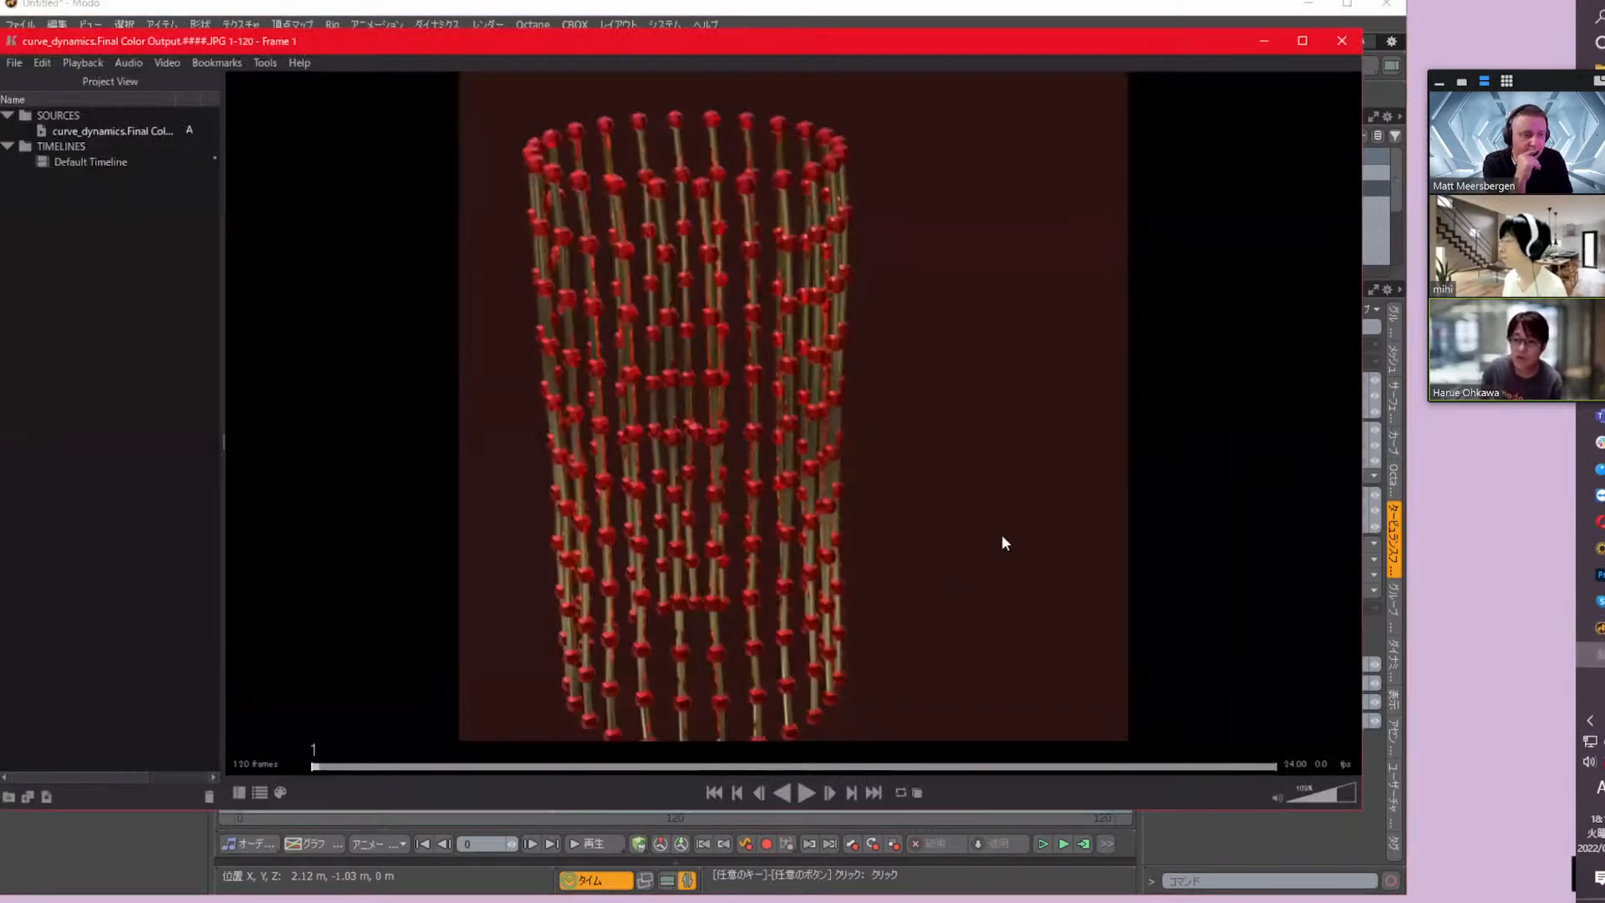
pyautogui.click(807, 793)
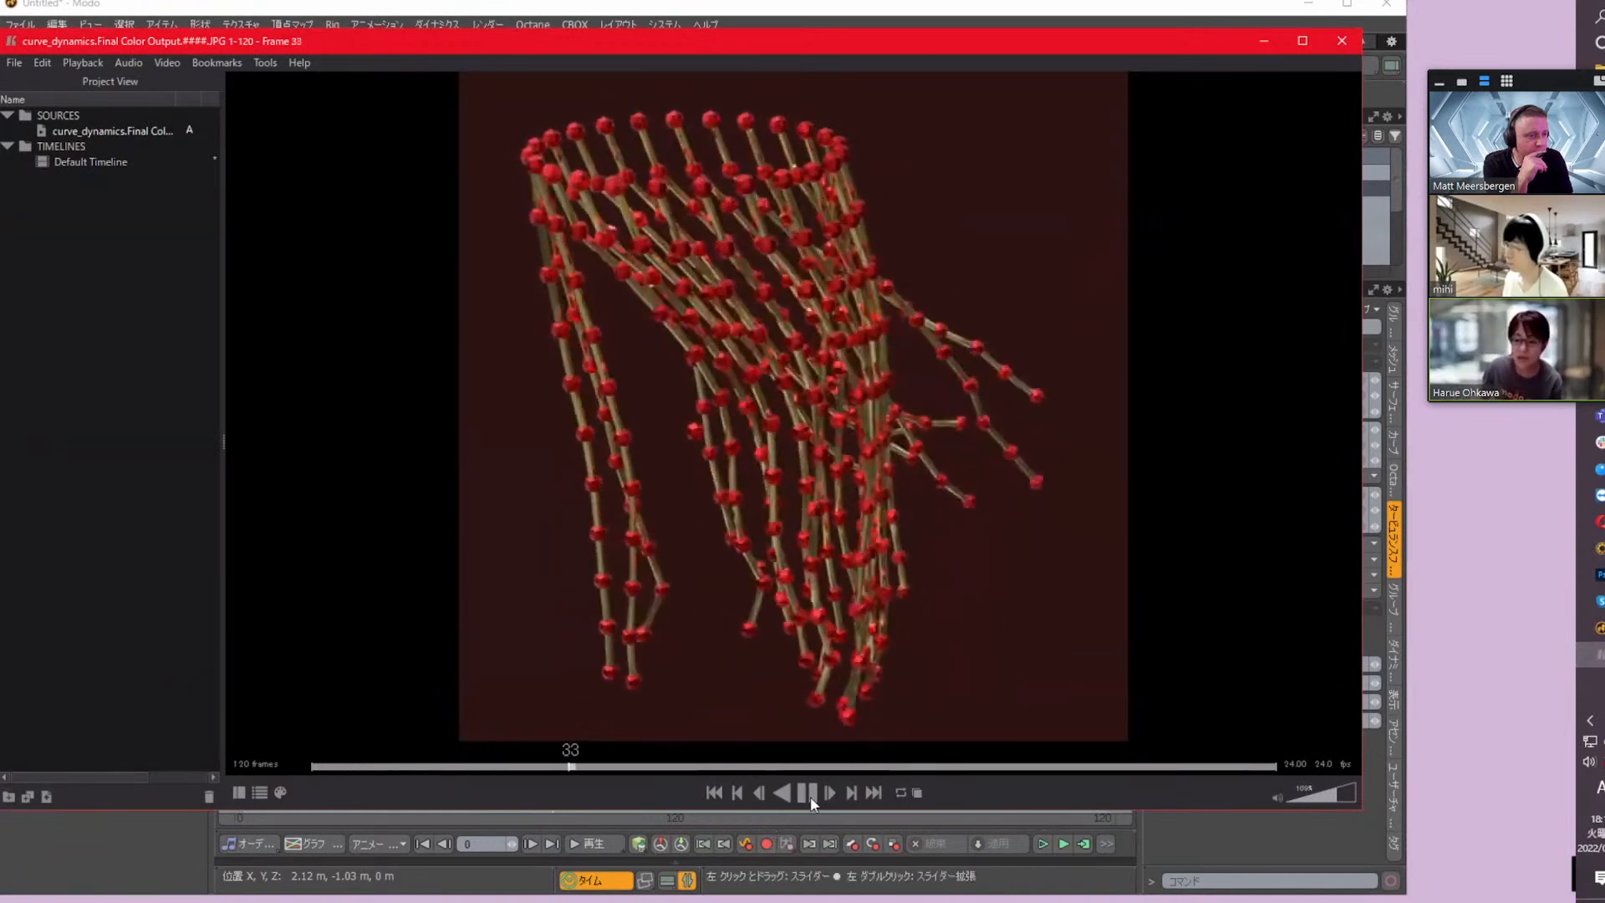
pyautogui.click(809, 794)
pyautogui.click(589, 10)
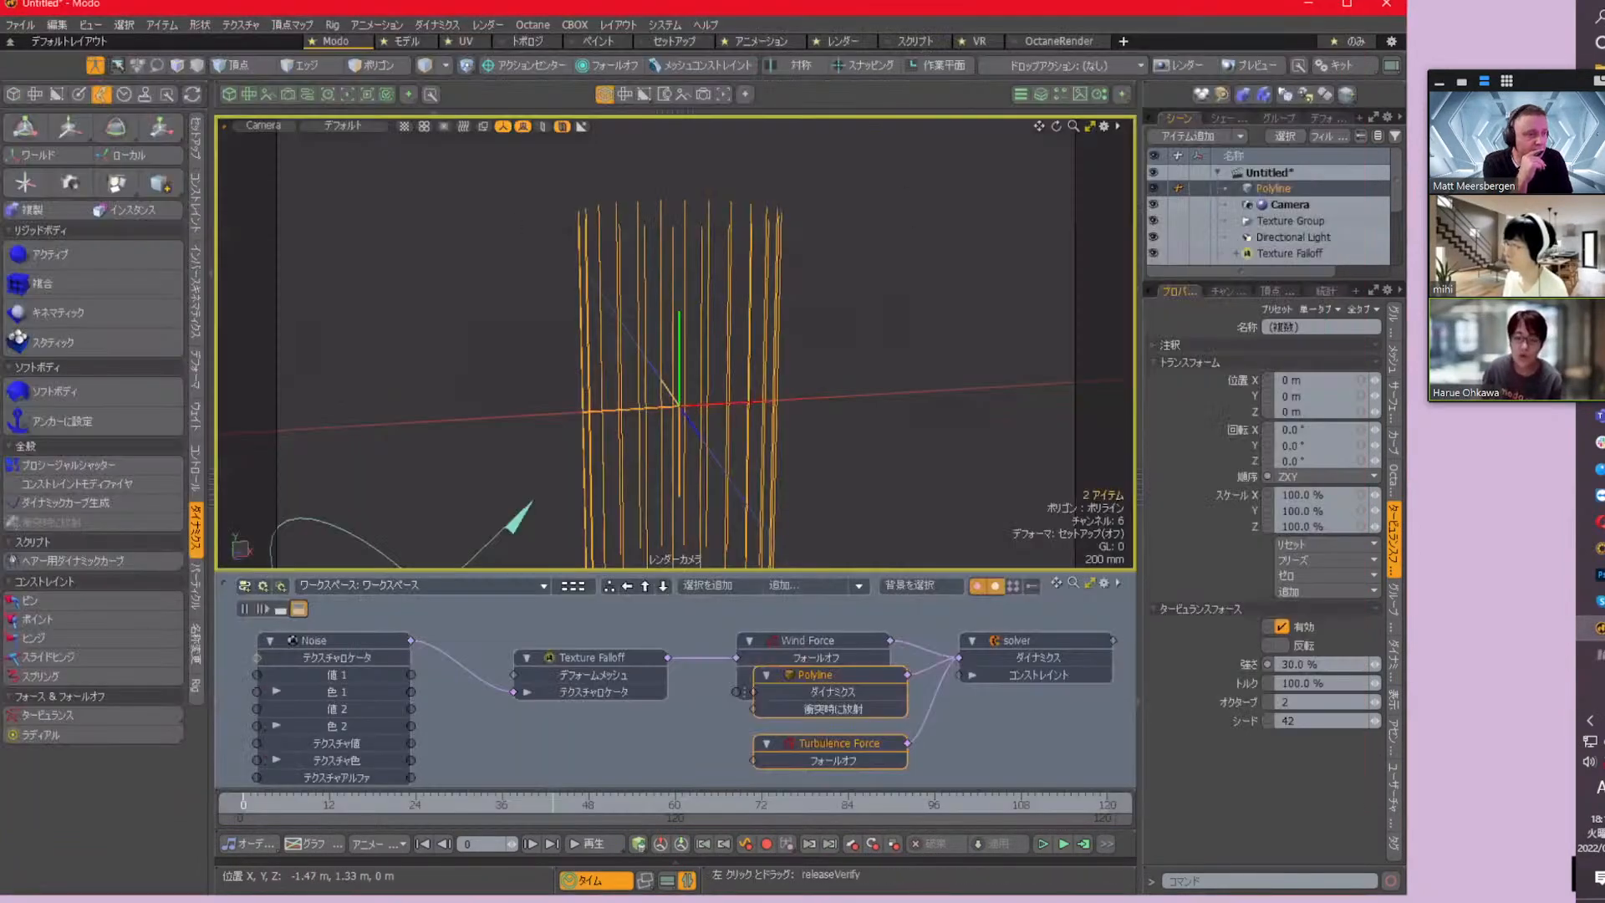
pyautogui.click(94, 66)
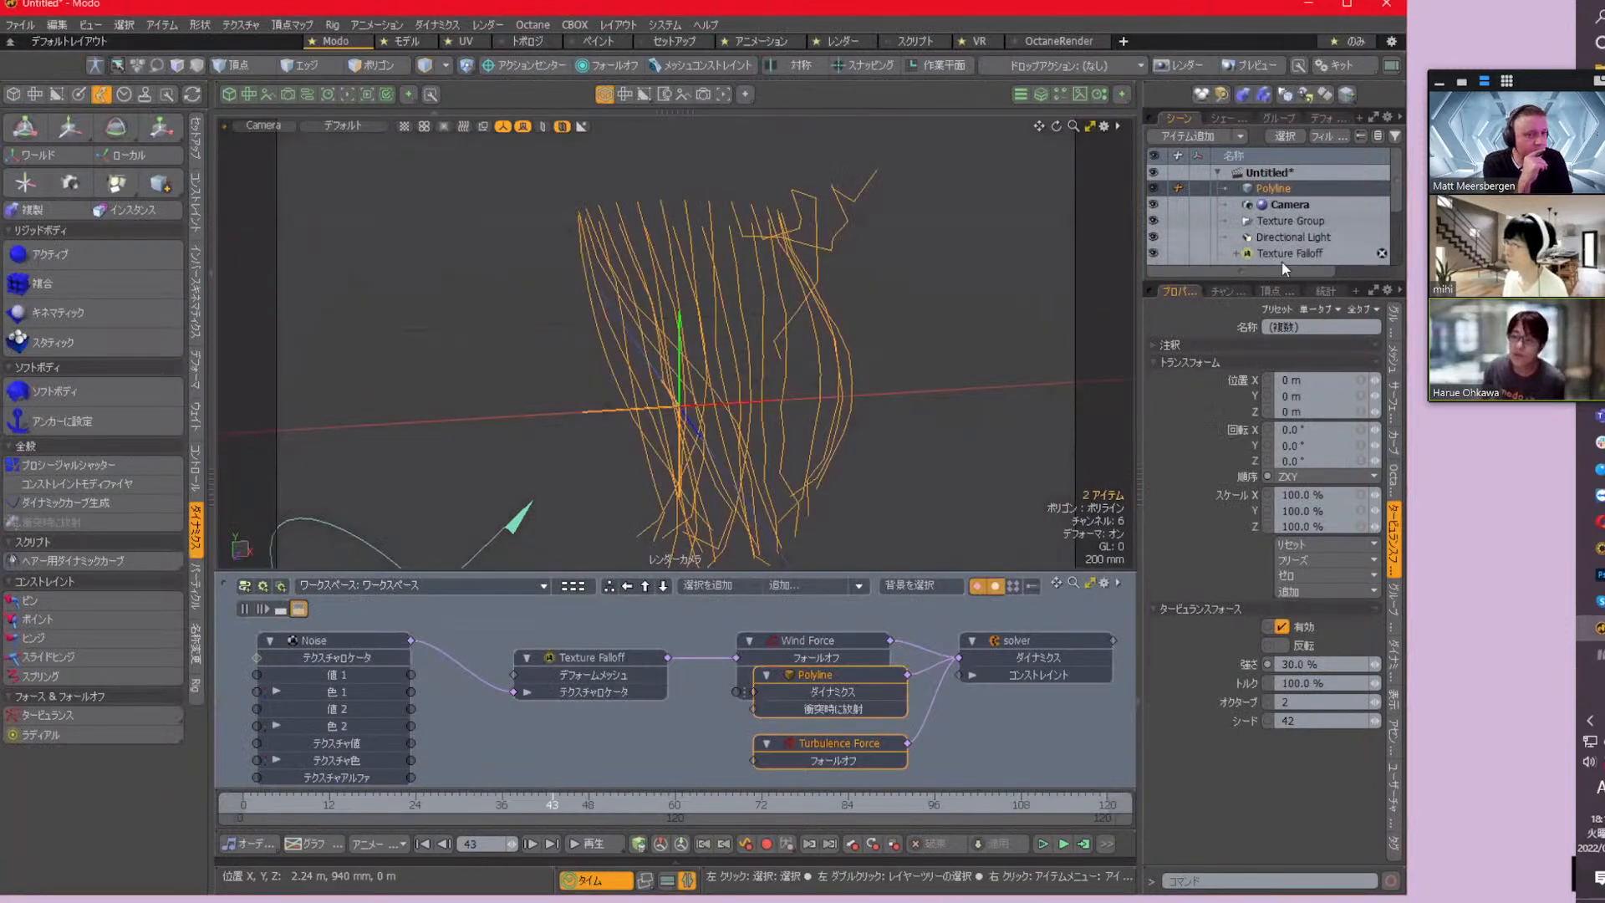
# Enlarge the item list to show all scene items, add a new mesh, and name it Base
pyautogui.moveTo(1283, 284); pyautogui.dragTo(1284, 368)
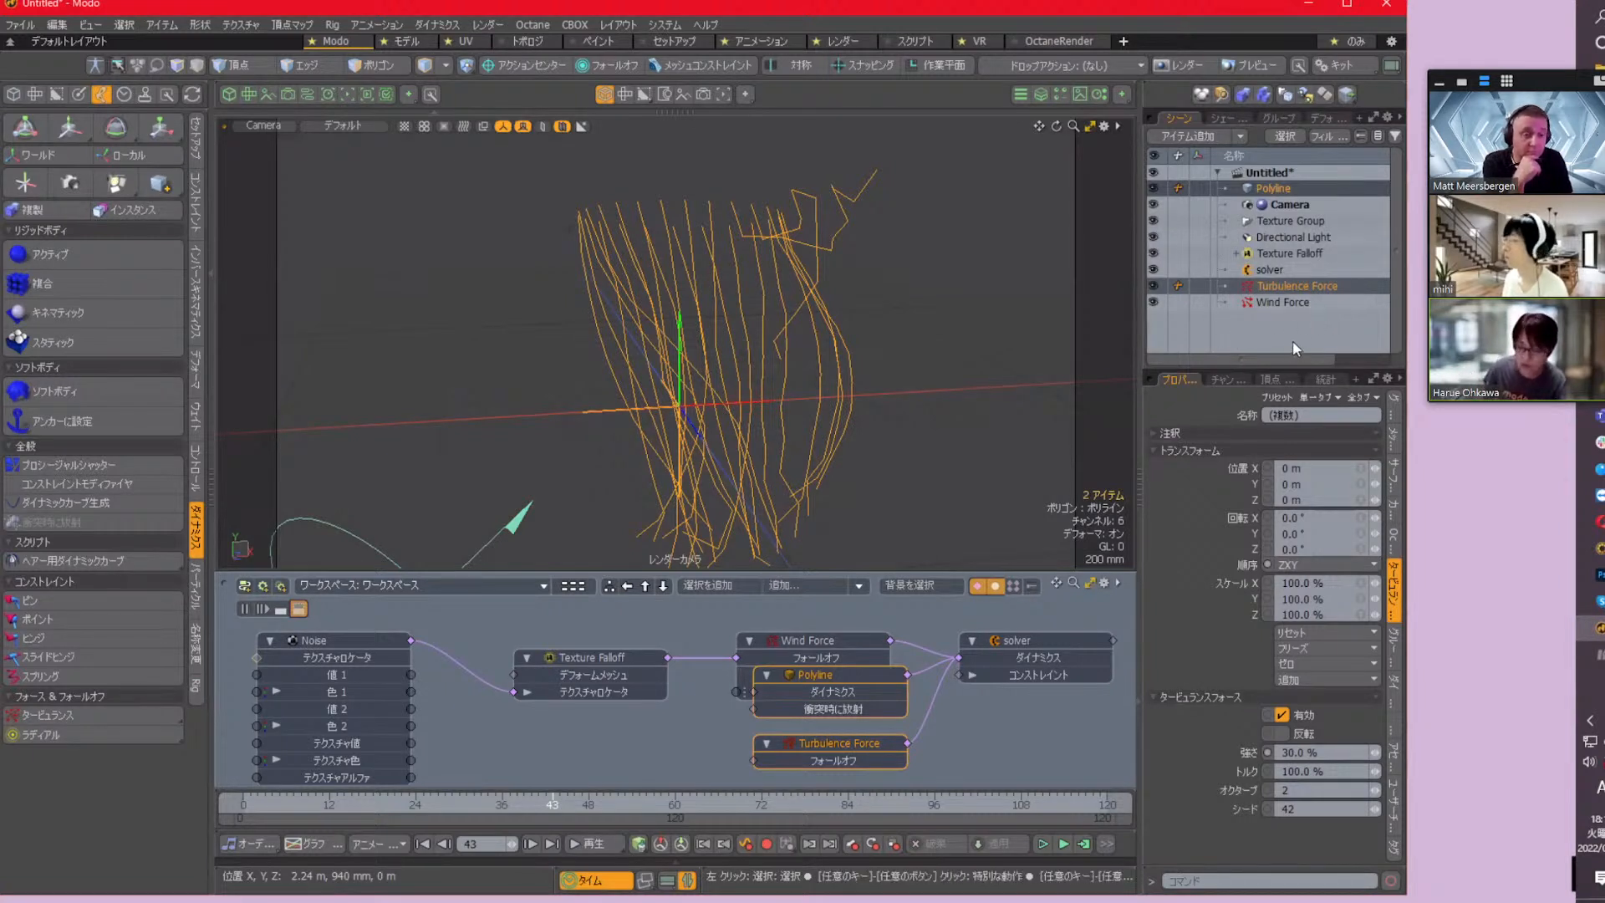
pyautogui.press('n')
pyautogui.click(1268, 192)
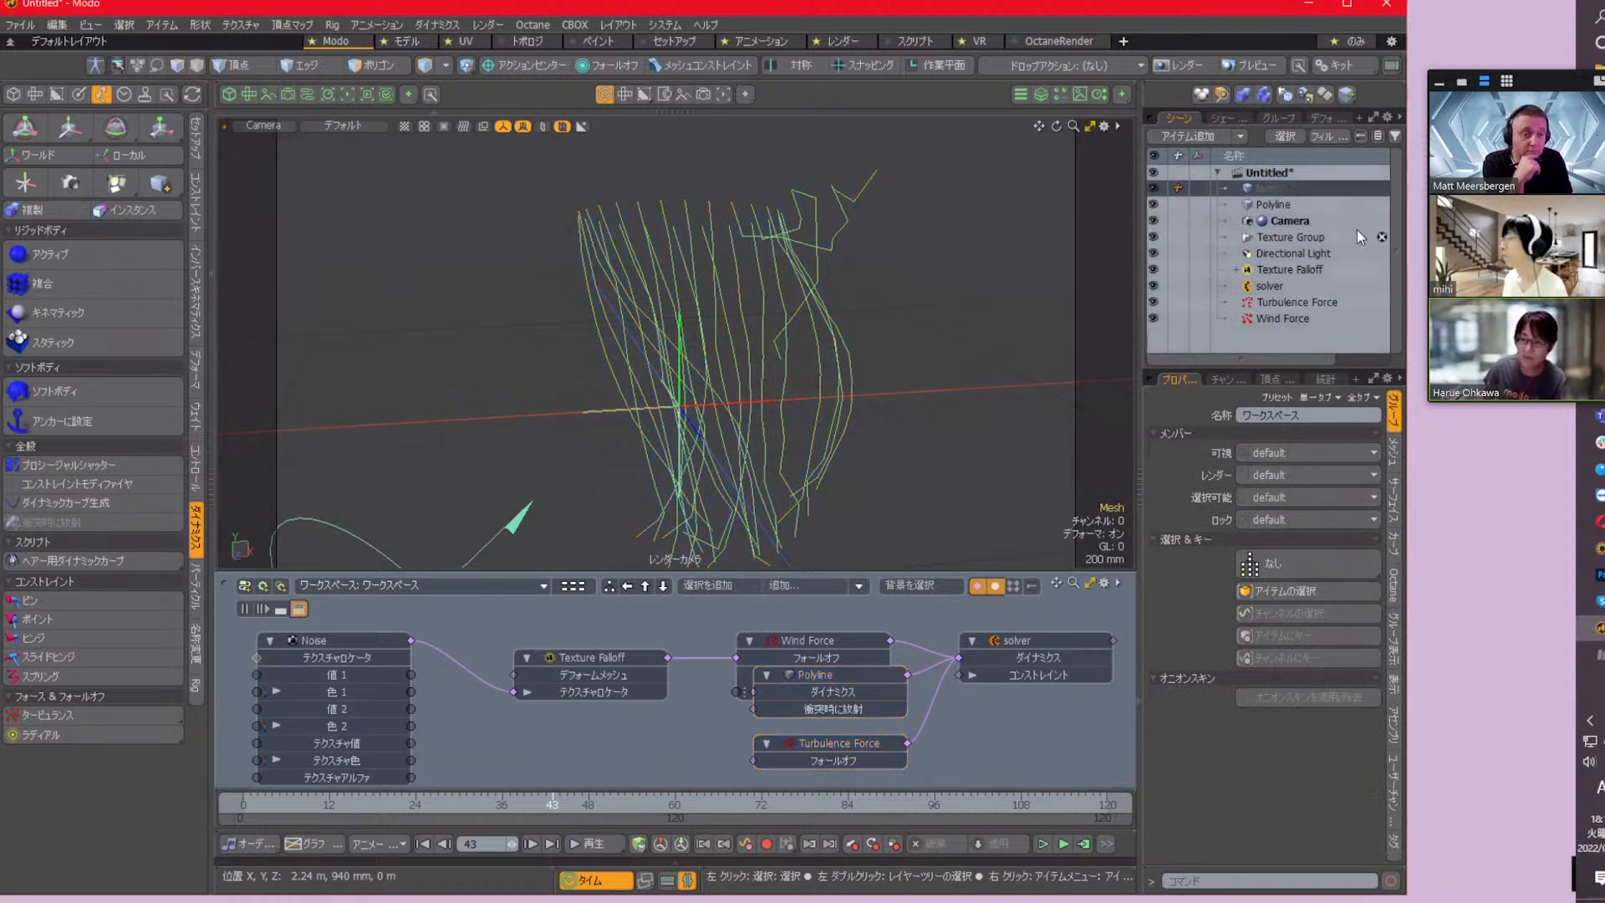
pyautogui.write('Base')
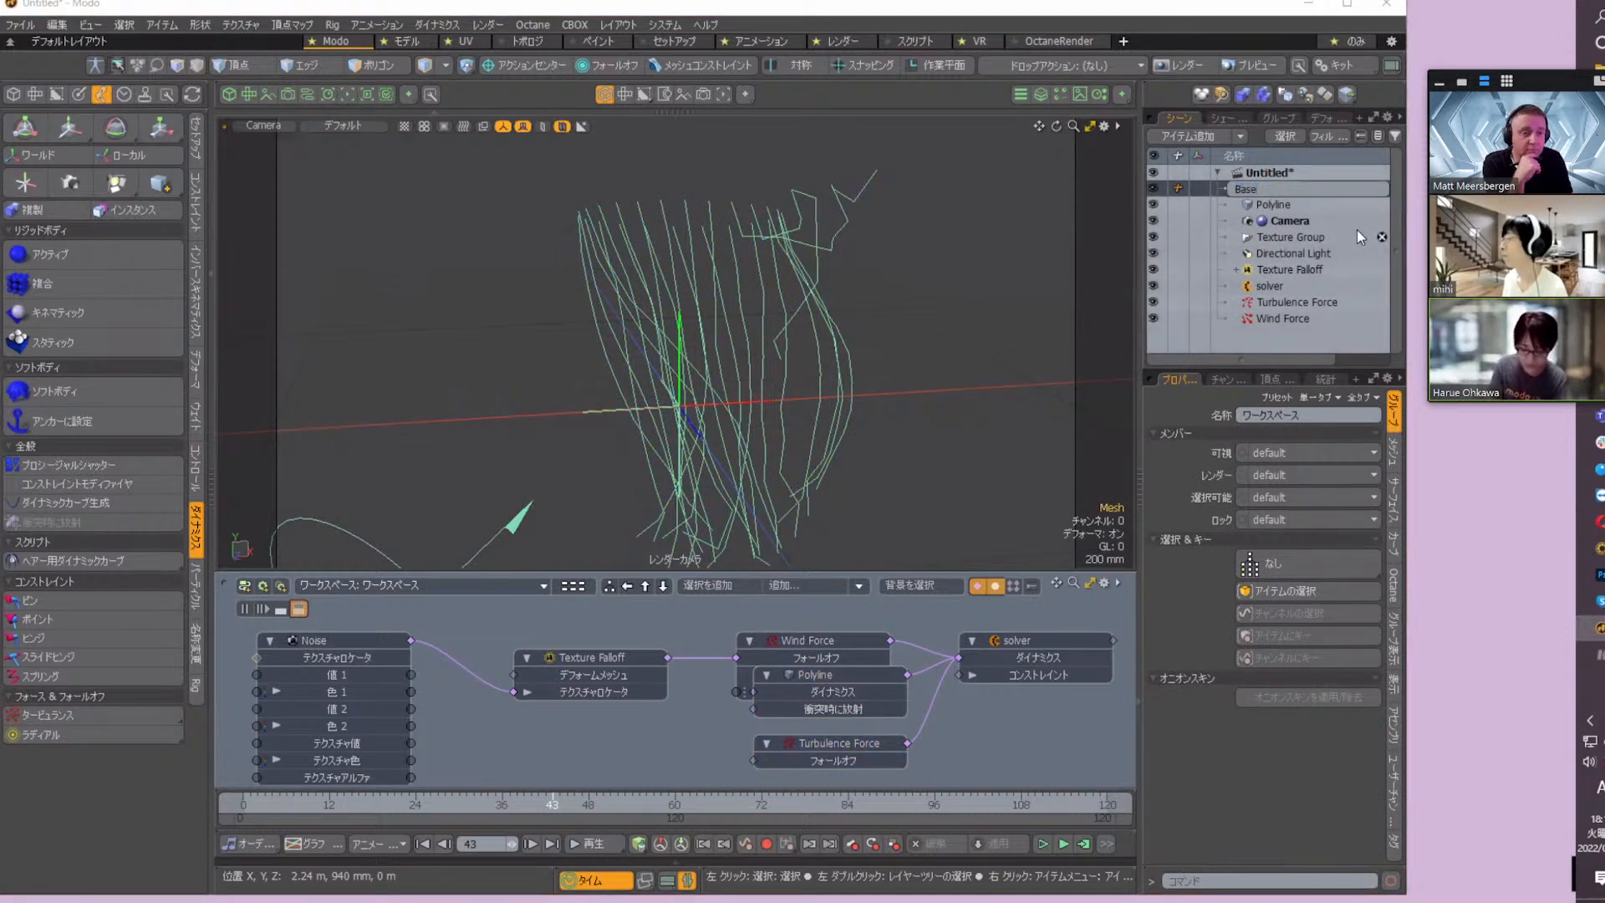
pyautogui.press('Return')
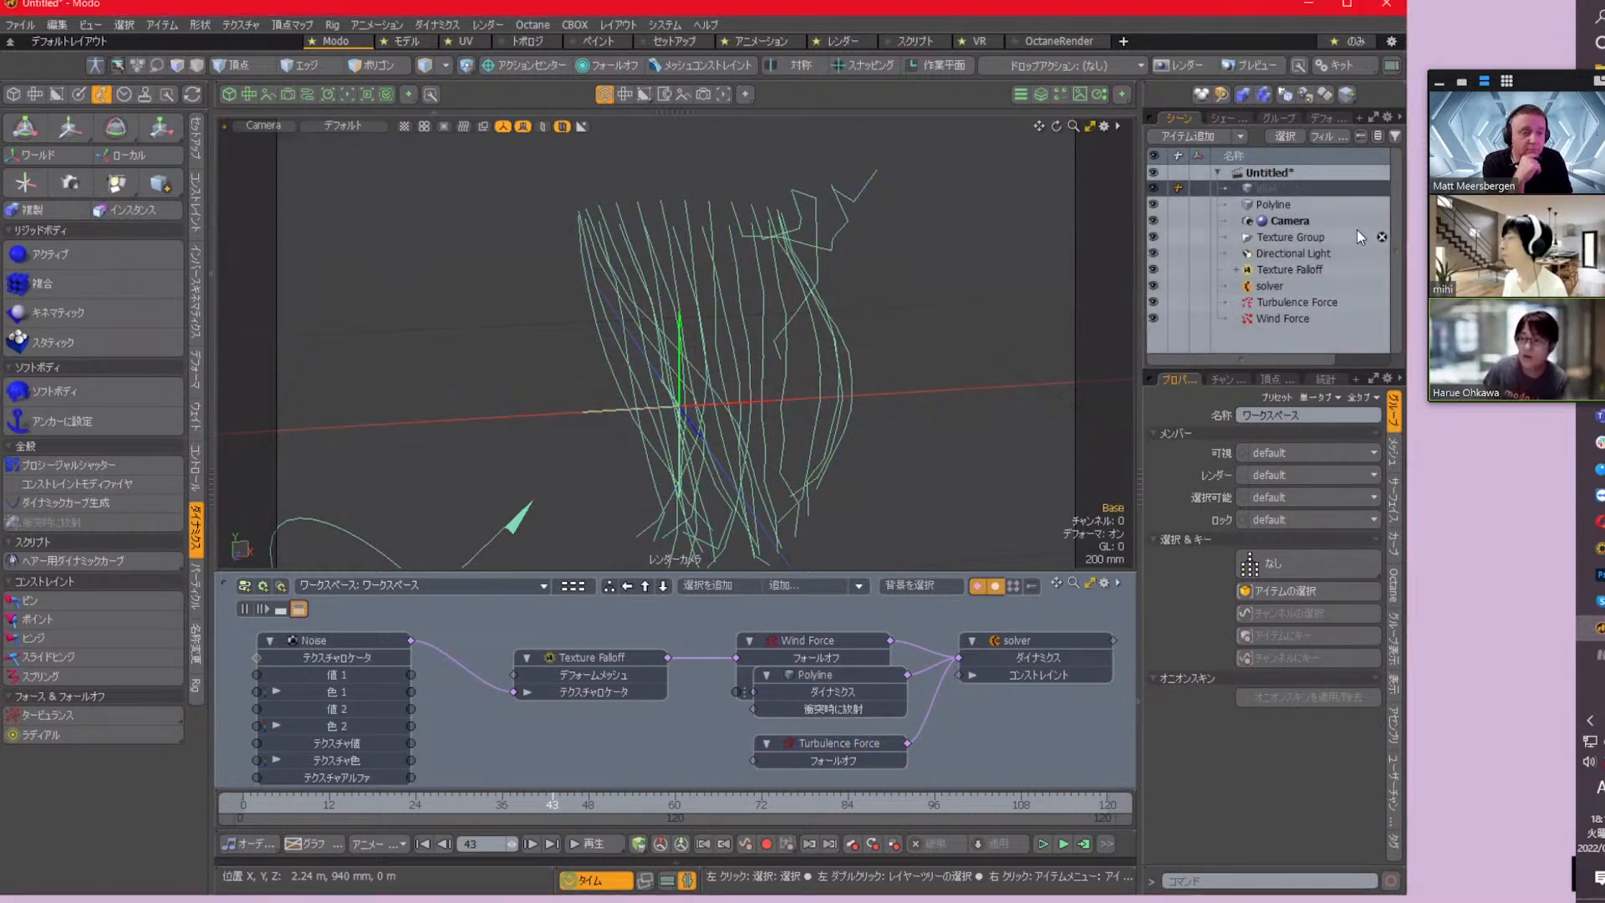
# Show the mesh operations list and add a Cylinder primitive operation to the Base mesh
pyautogui.click(1041, 94)
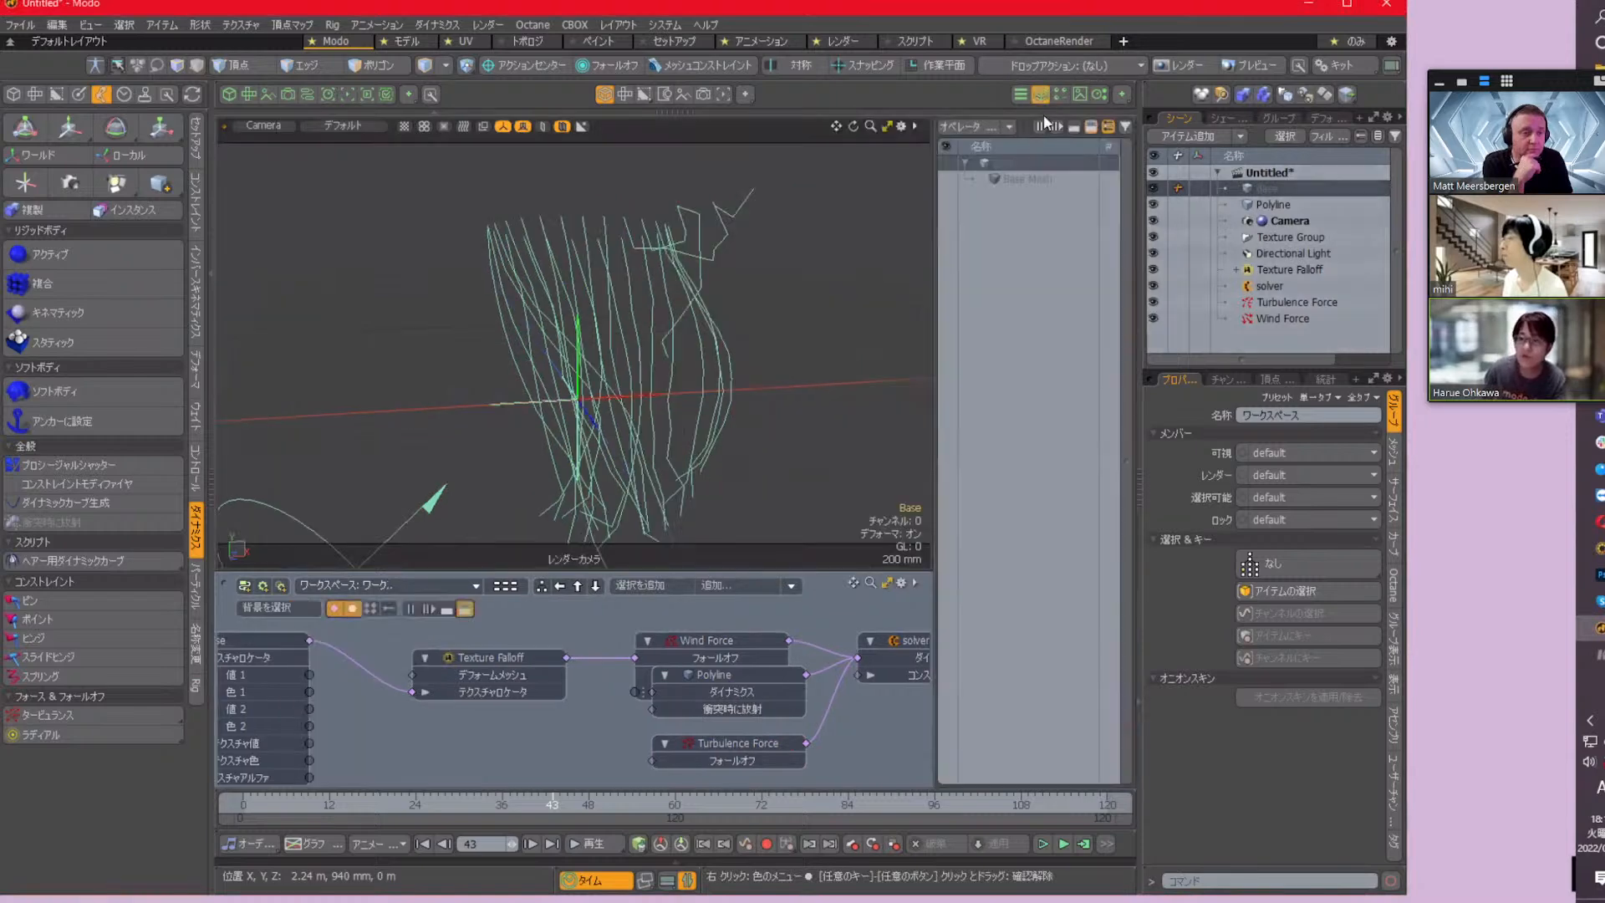
pyautogui.click(973, 127)
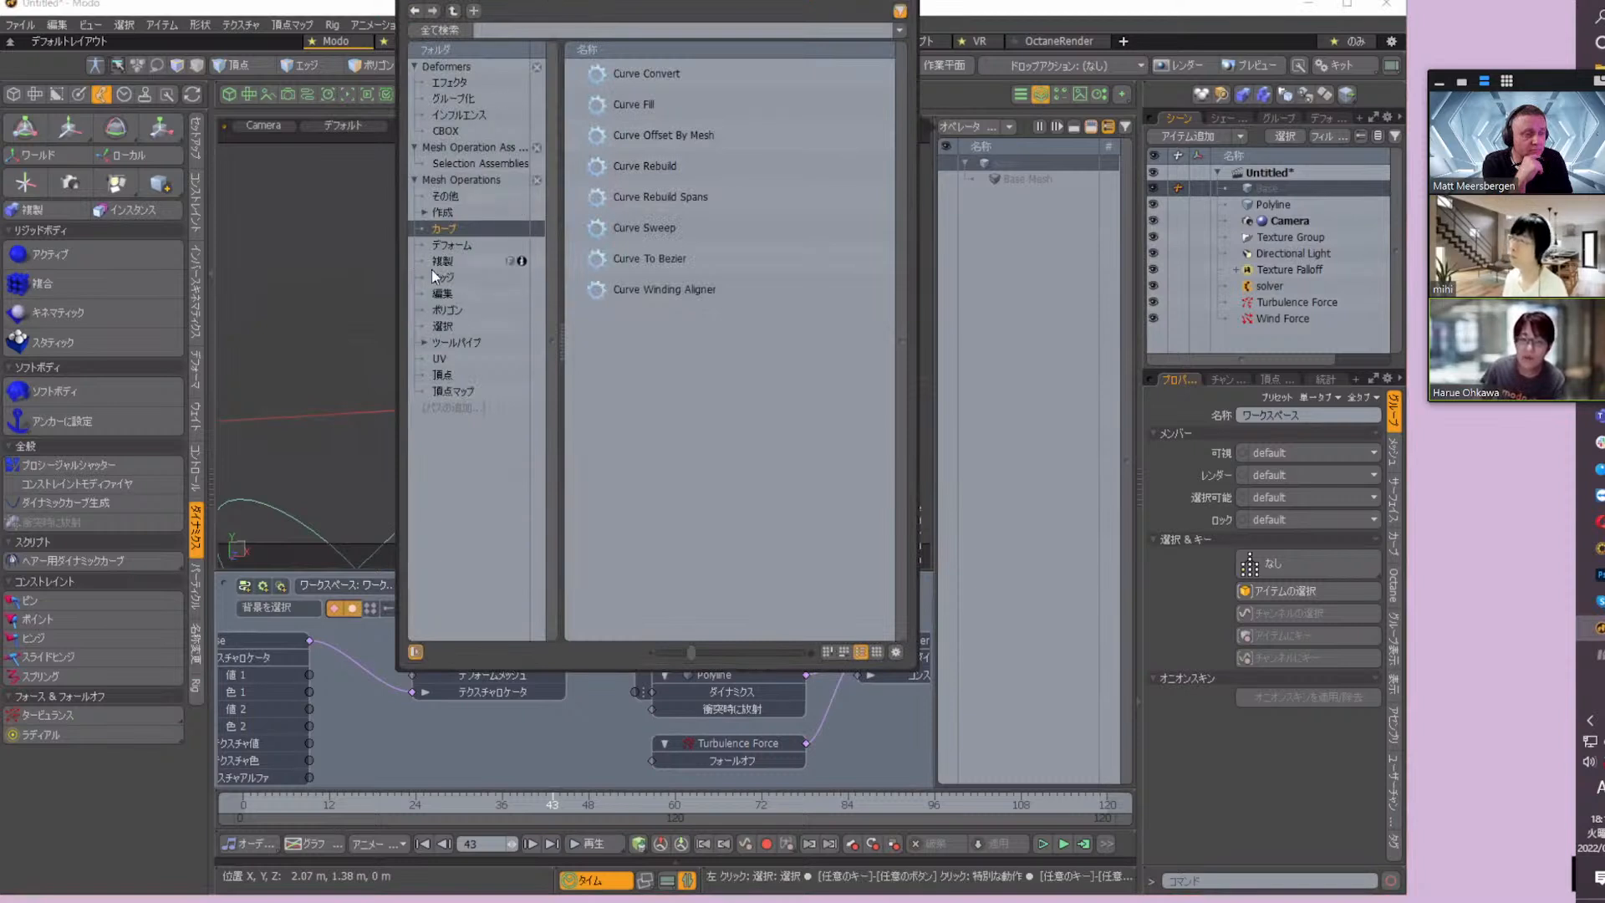
pyautogui.click(434, 211)
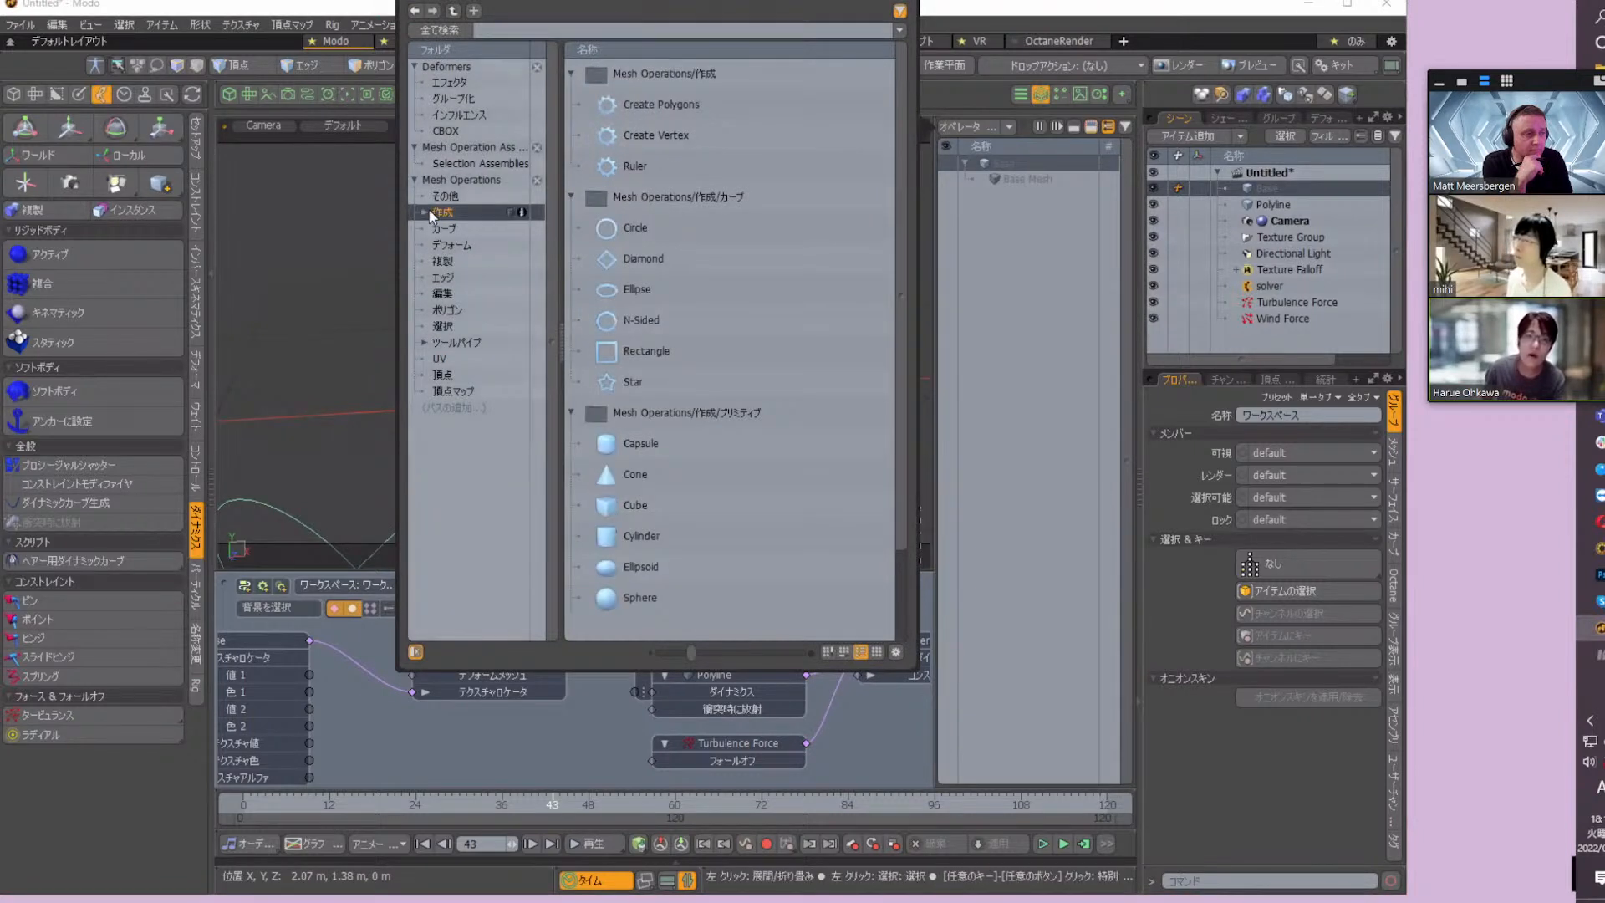
pyautogui.click(425, 212)
pyautogui.click(469, 244)
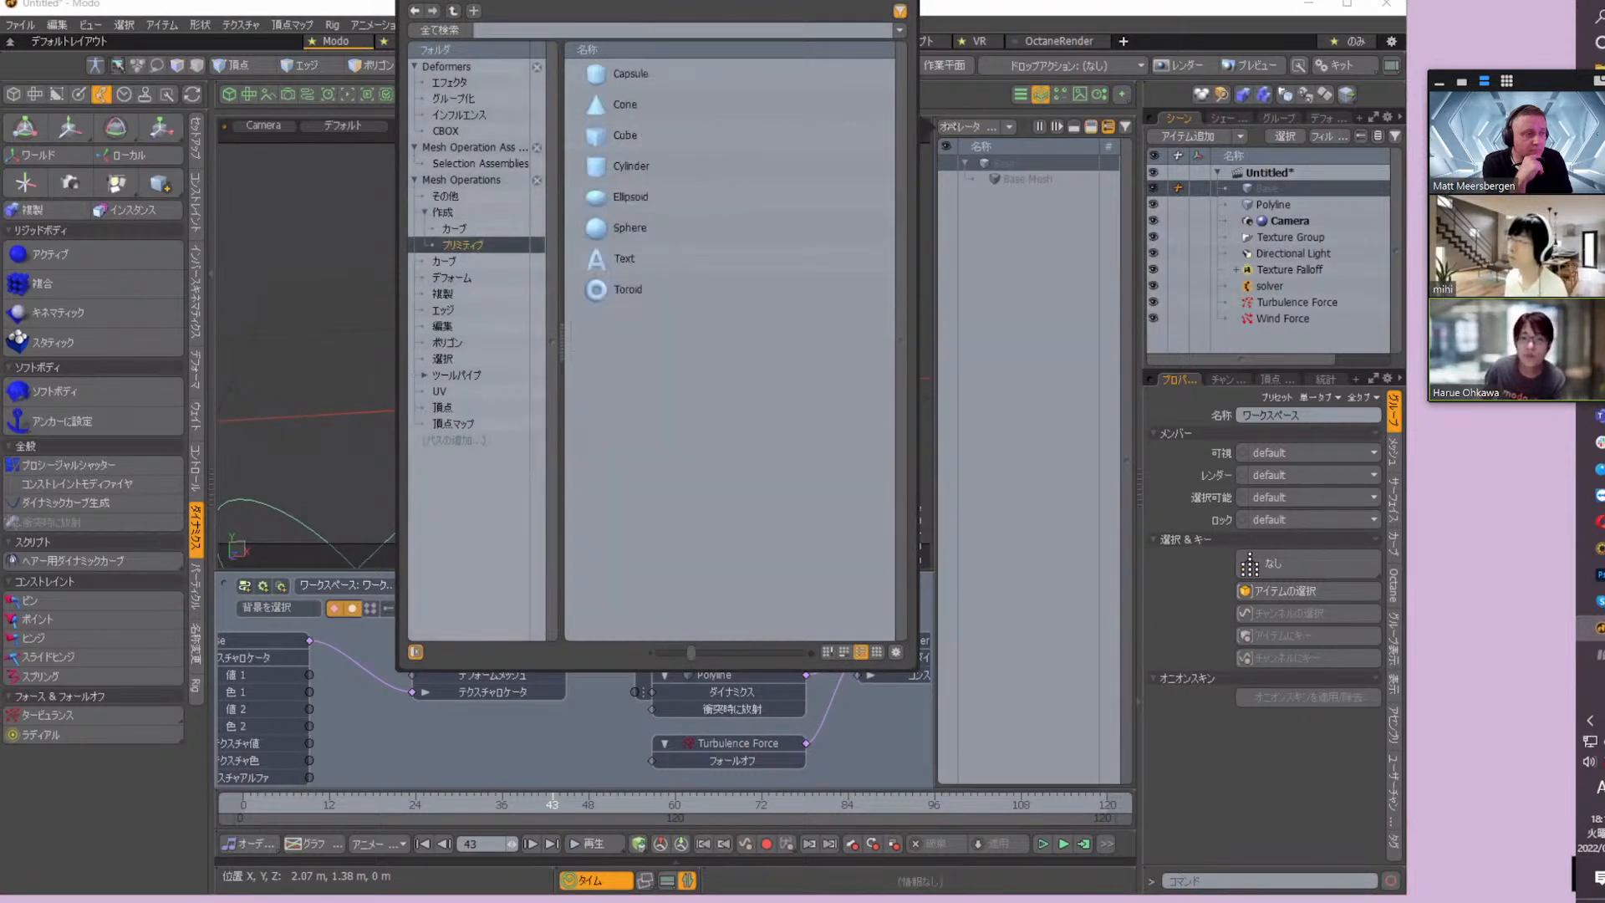
pyautogui.doubleClick(645, 164)
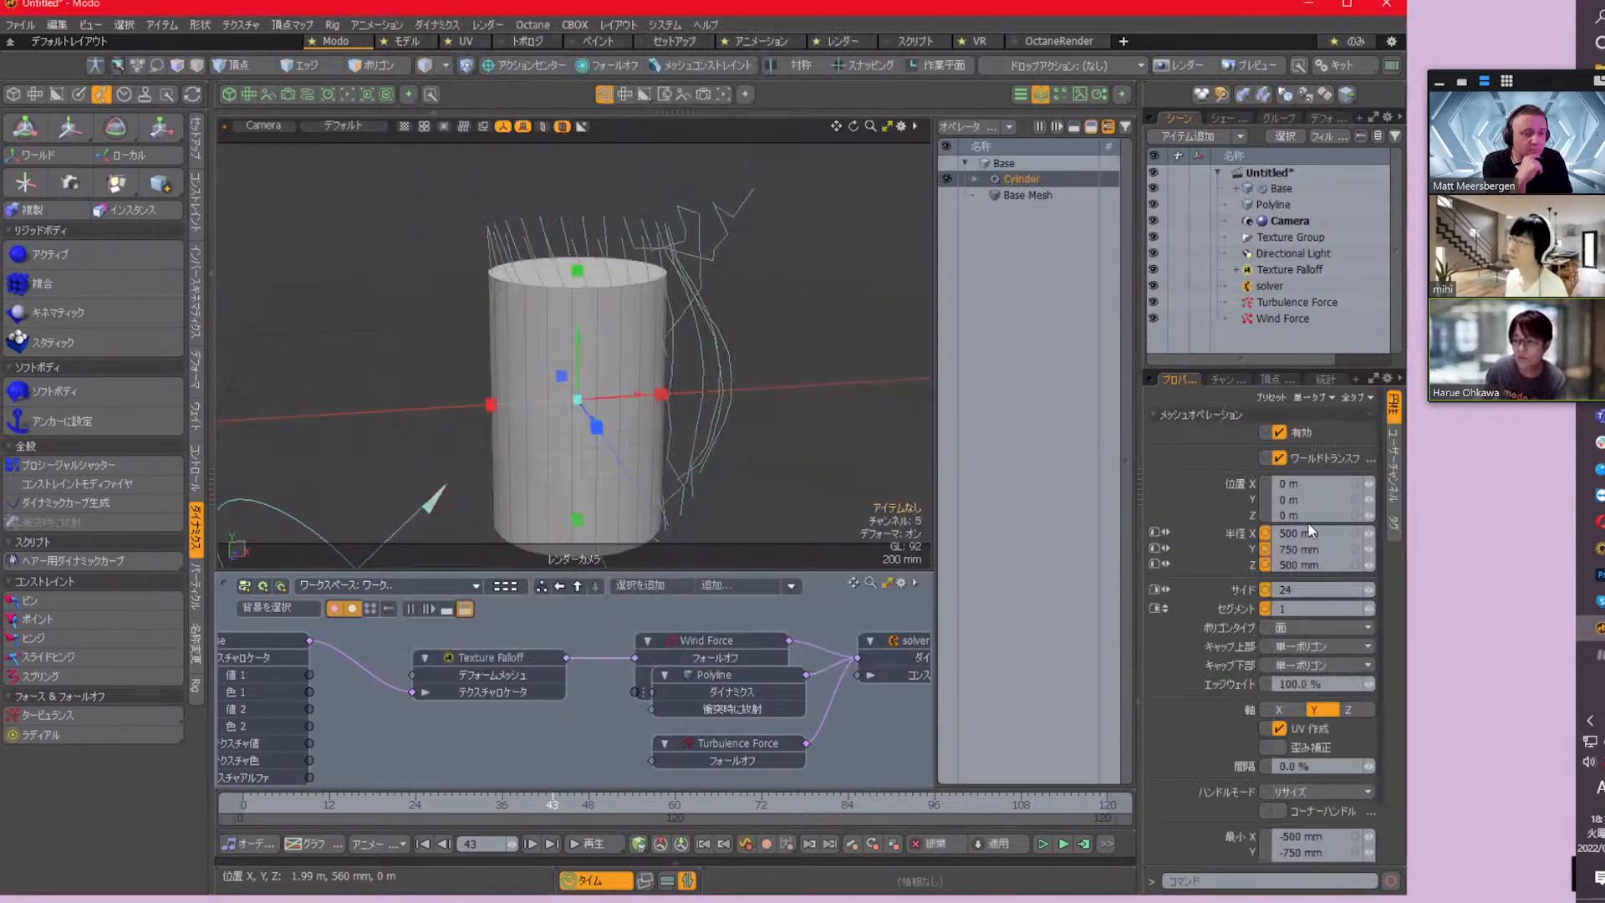
# Set the cylinder's radius to 100 mm in X, 0 m in Y and 100 mm in Z, with 6 sides
pyautogui.click(1309, 549)
pyautogui.write('0')
pyautogui.press('Return')
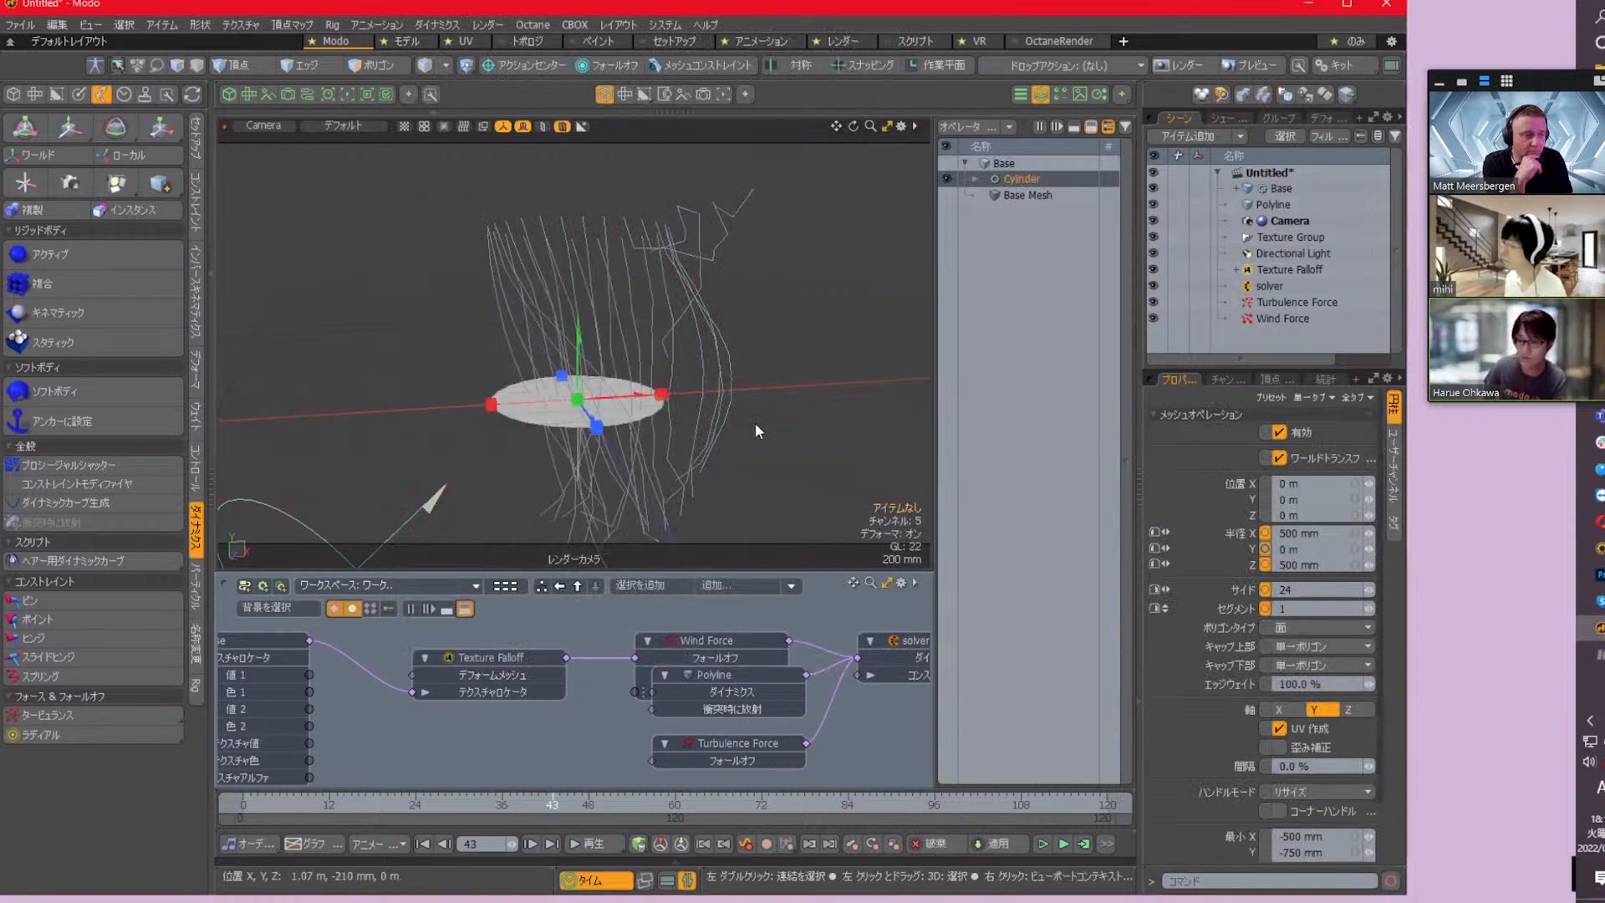
pyautogui.click(1331, 535)
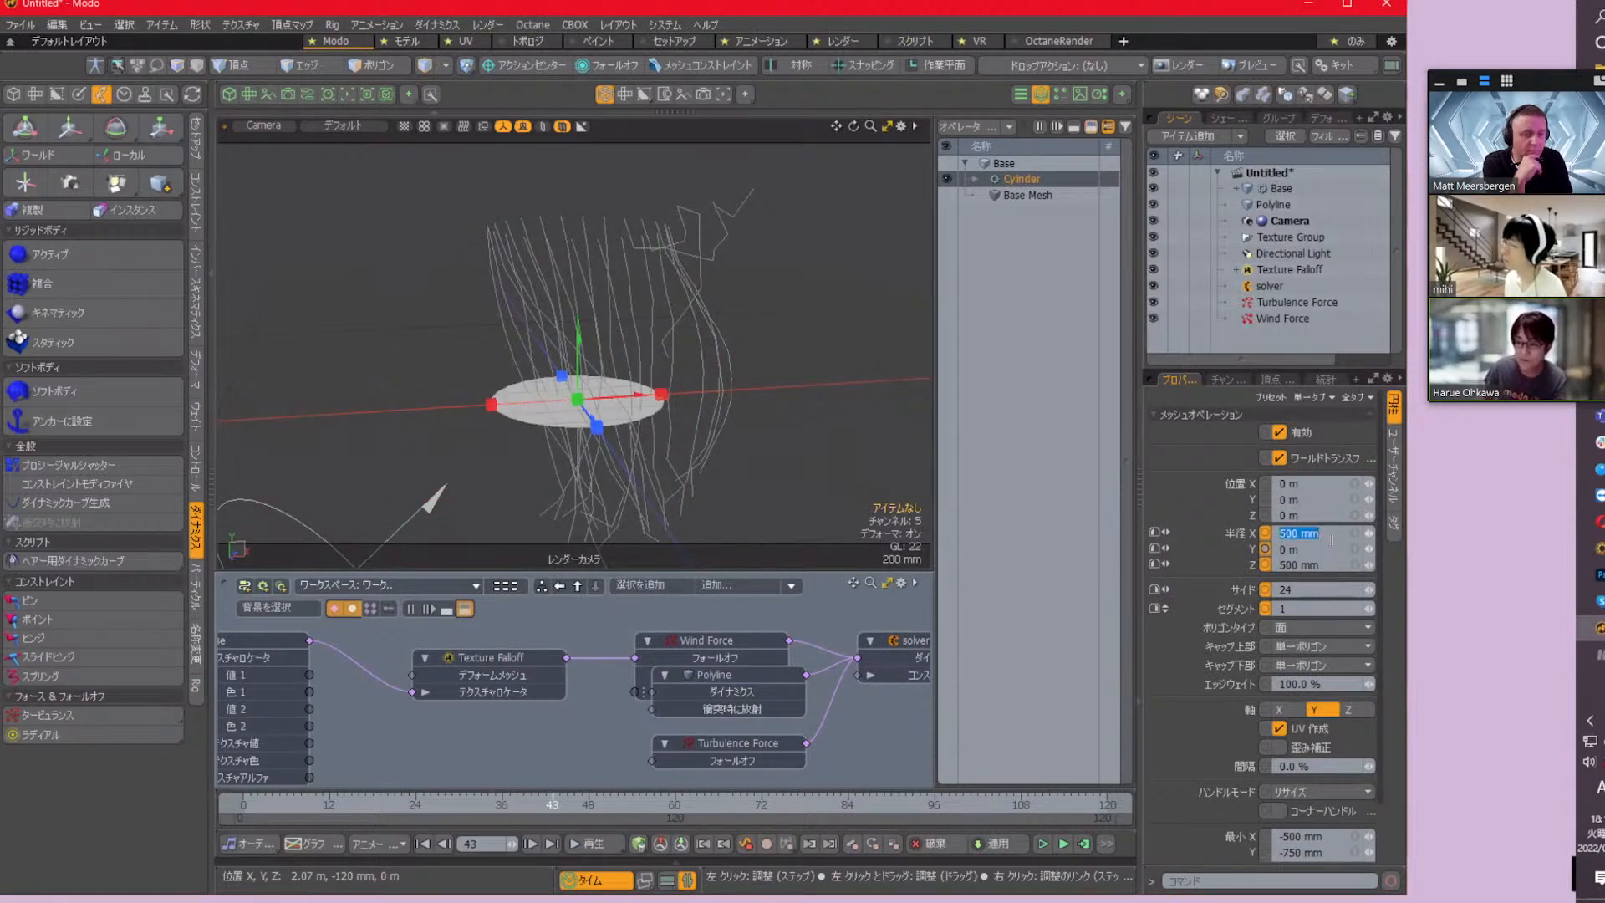
pyautogui.write('.1')
pyautogui.press('Tab')
pyautogui.press('Tab')
pyautogui.write('.')
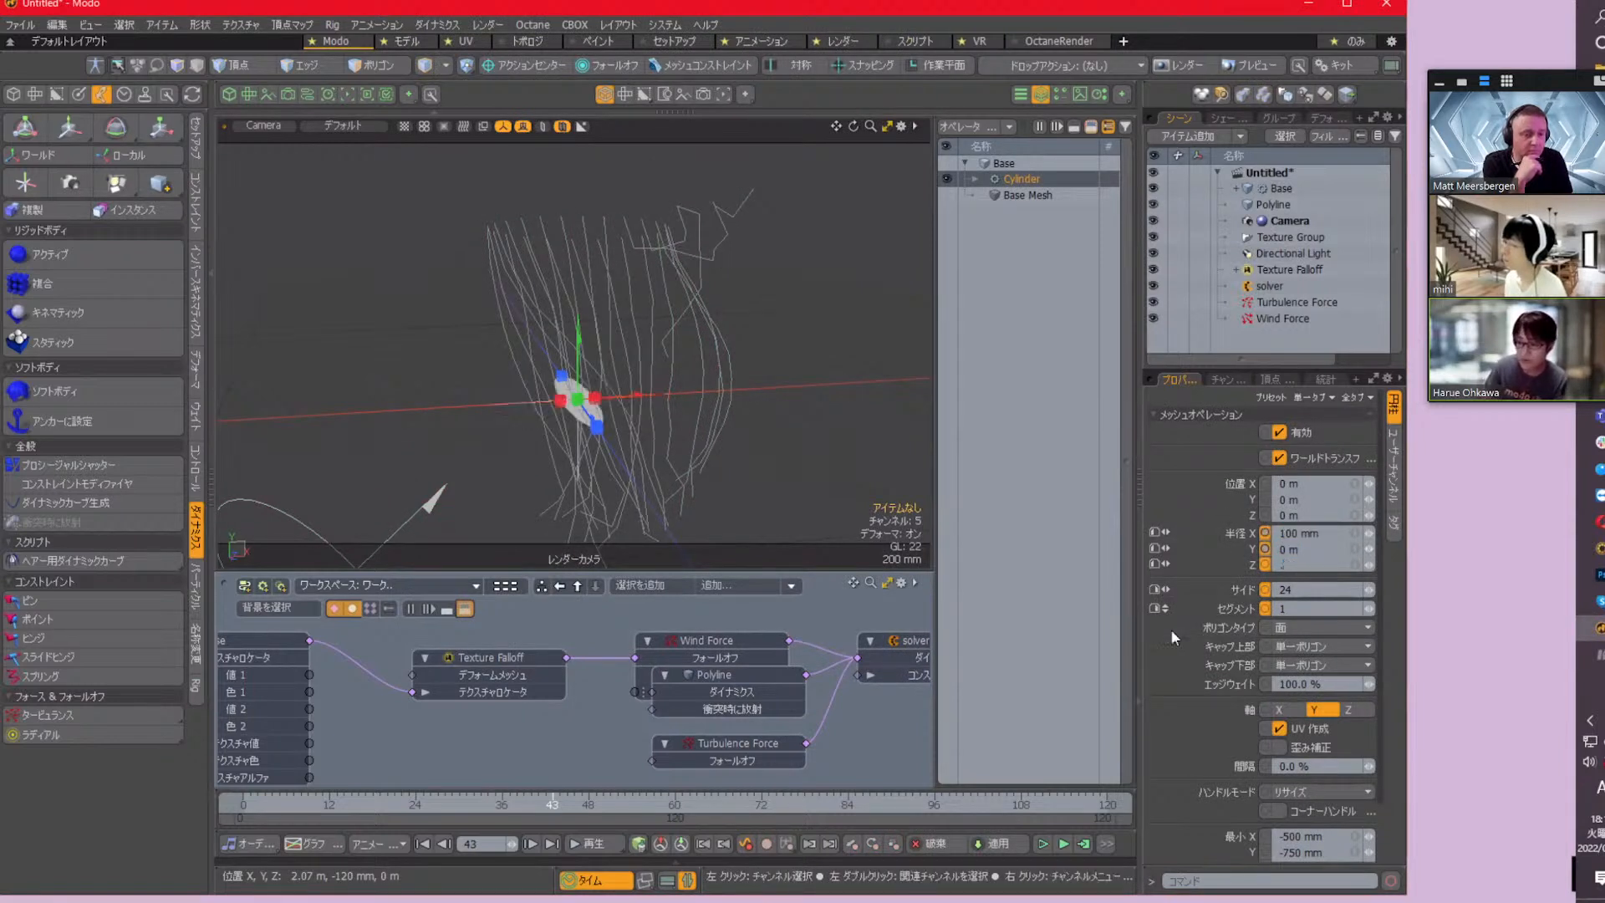
pyautogui.write('1')
pyautogui.press('Tab')
pyautogui.write('6')
pyautogui.press('Return')
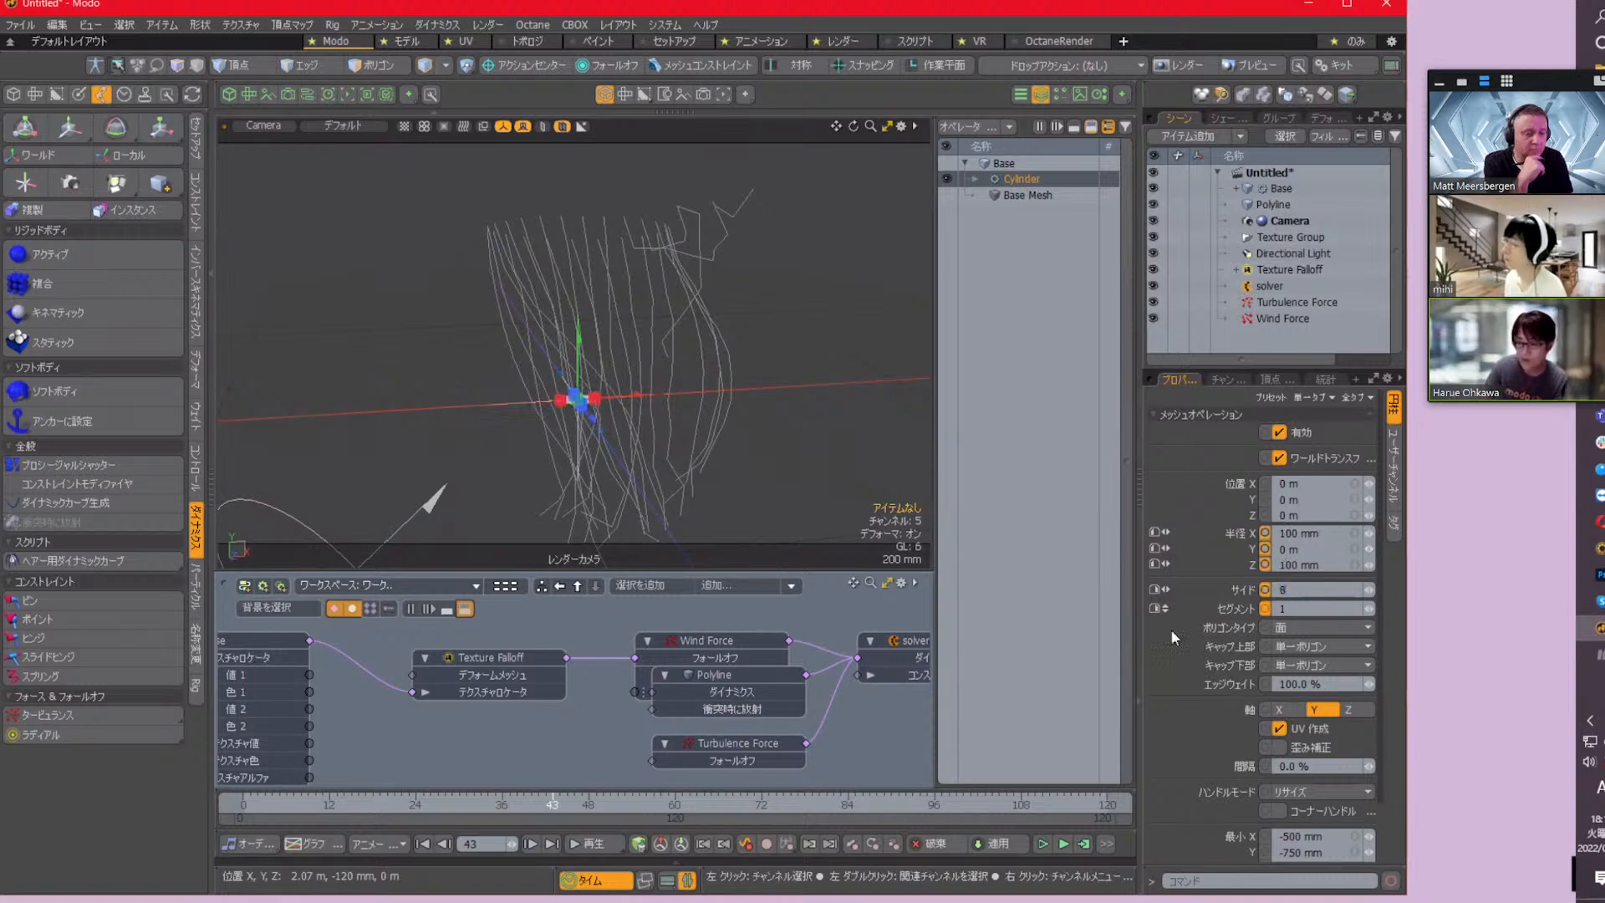
pyautogui.keyDown('alt'); pyautogui.moveTo(709, 348); pyautogui.dragTo(599, 418); pyautogui.keyUp('alt')
pyautogui.click(1060, 505)
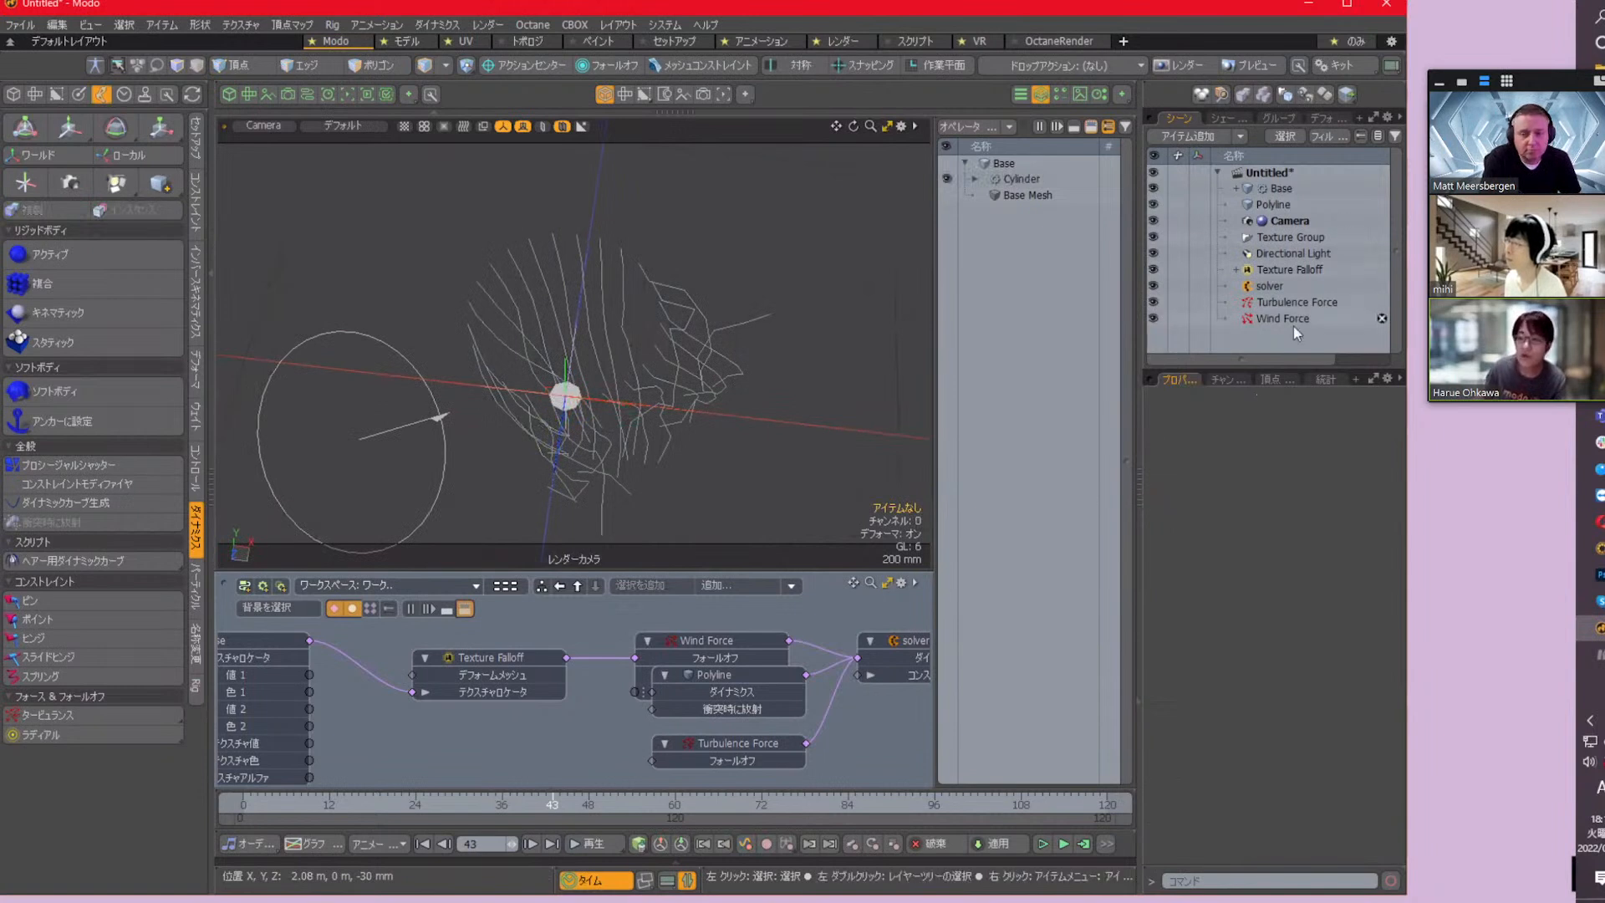
# Add another new mesh to the scene and name it Sweep
pyautogui.press('n')
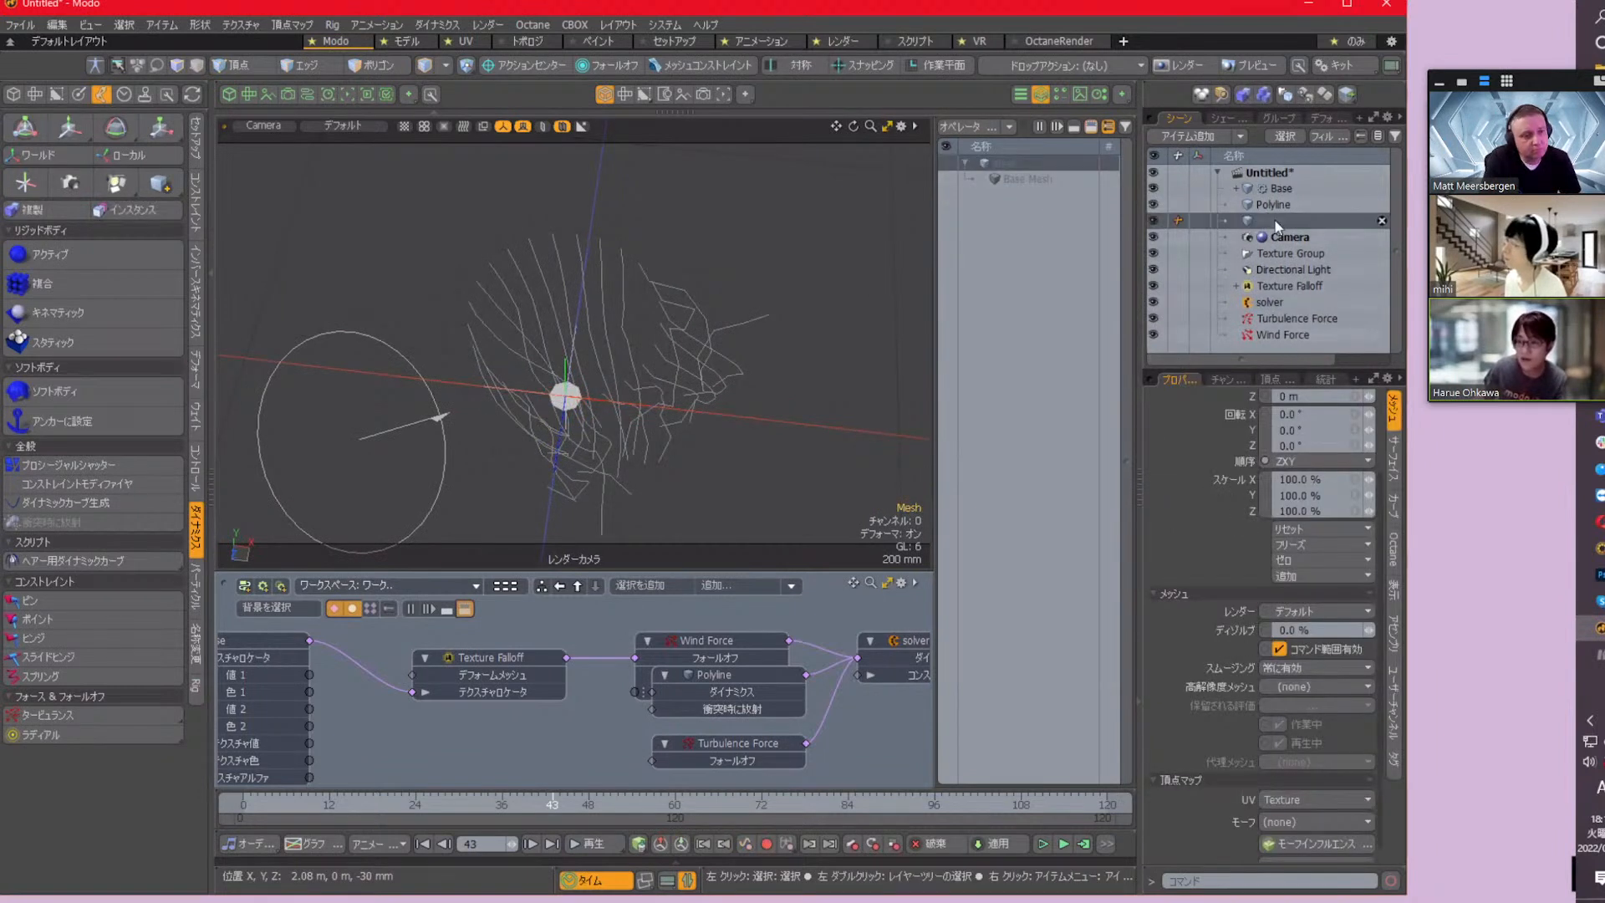
pyautogui.doubleClick(1337, 220)
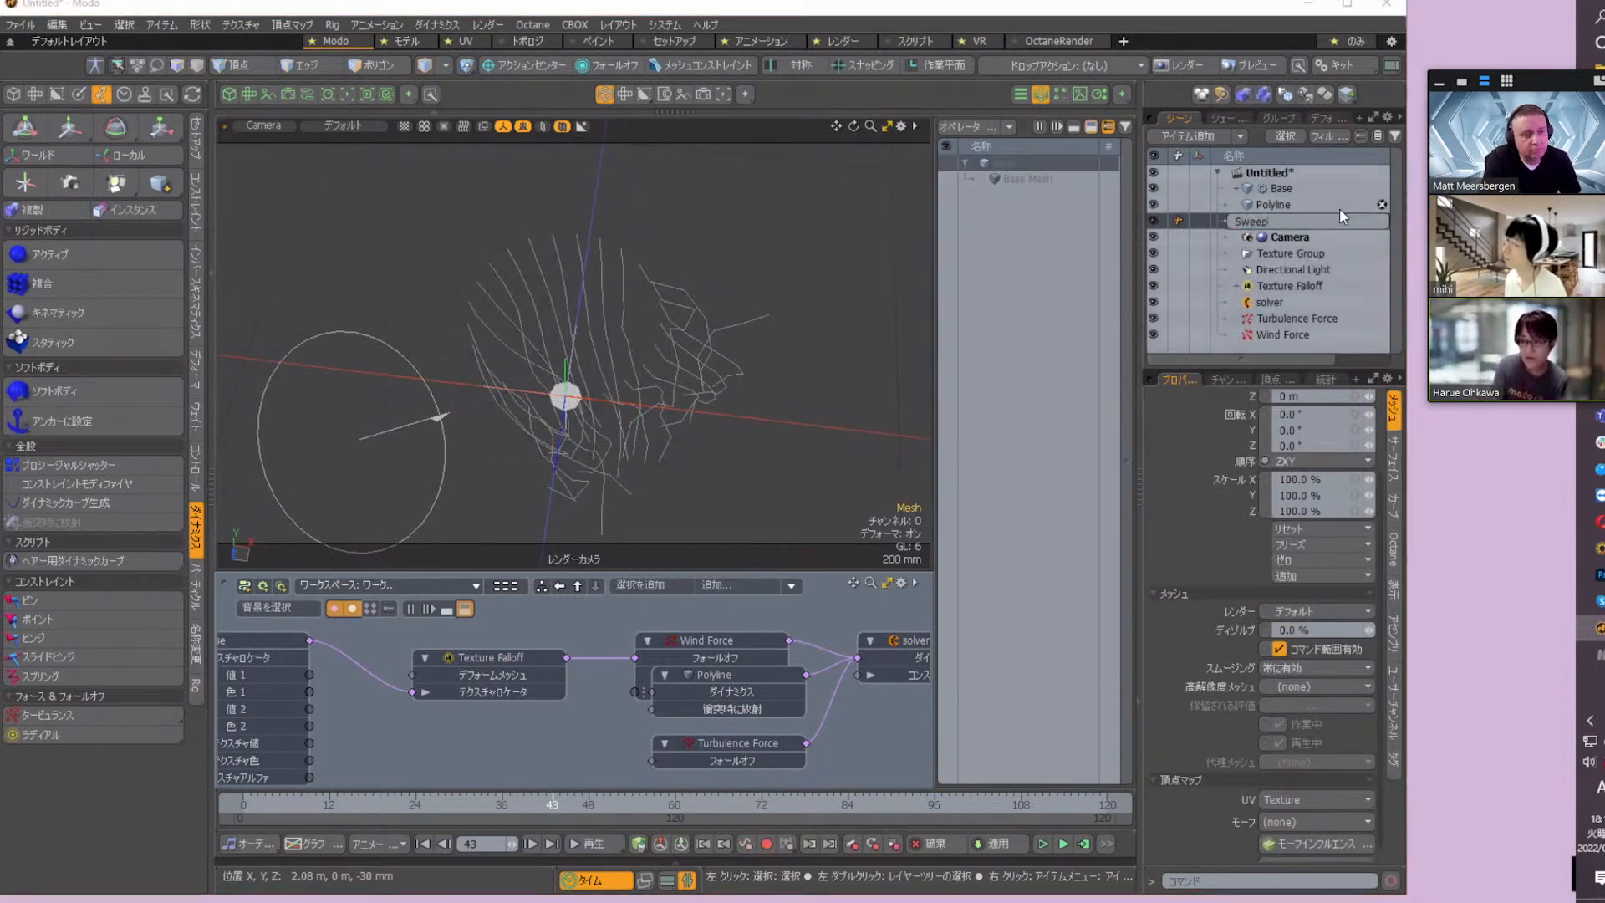
pyautogui.write('Sweep')
pyautogui.press('Return')
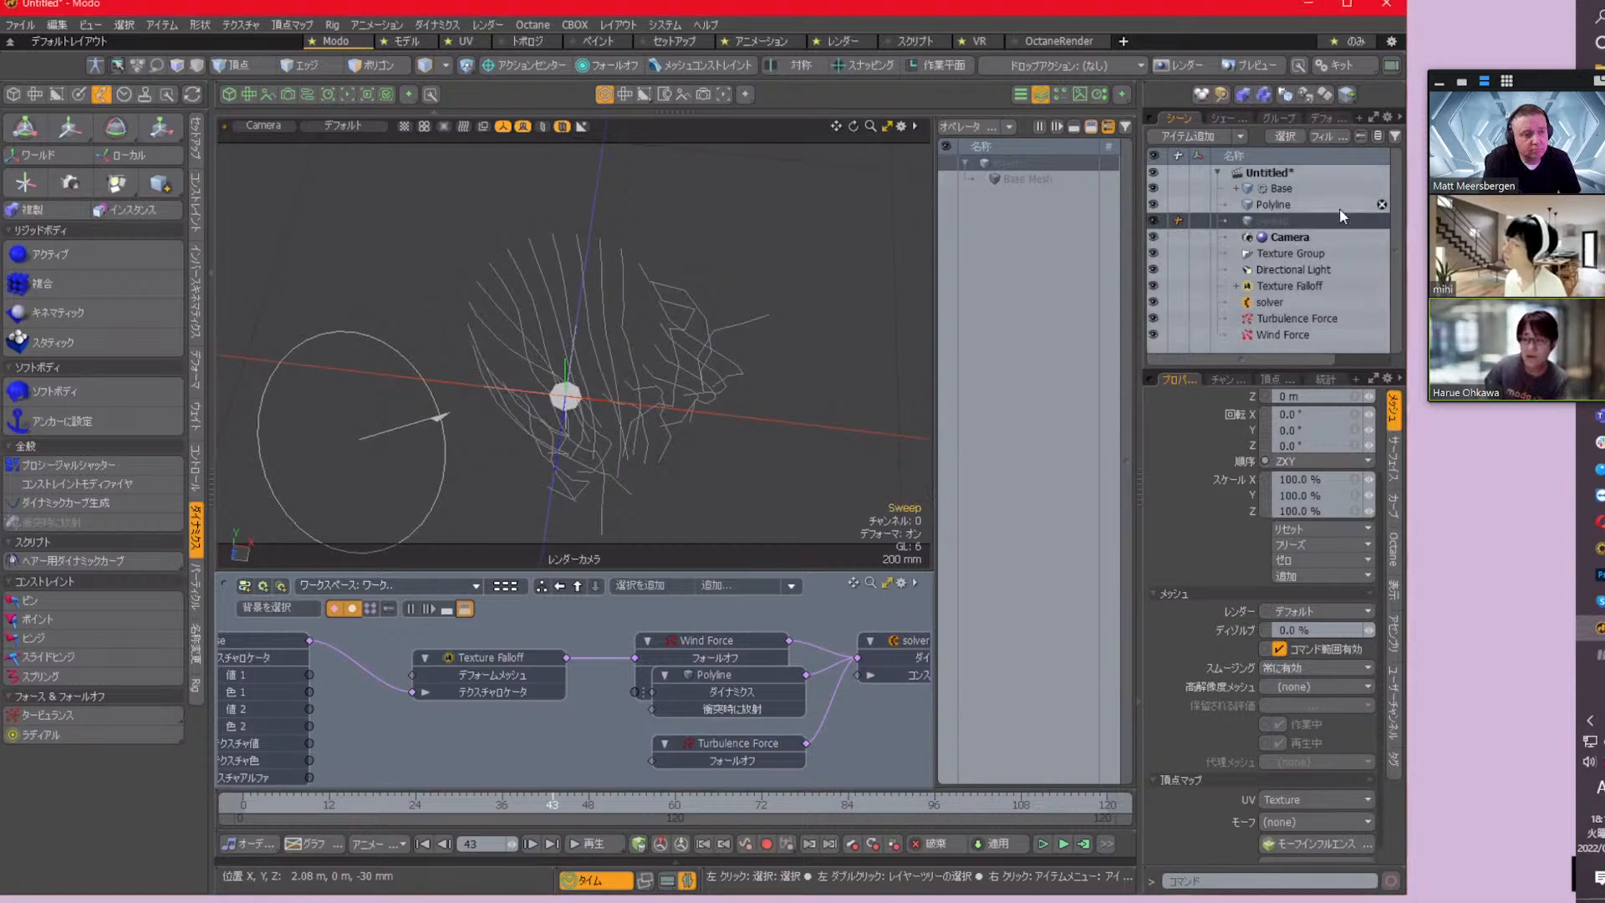
# Add a Curve Sweep mesh operation to the Sweep mesh
pyautogui.click(979, 128)
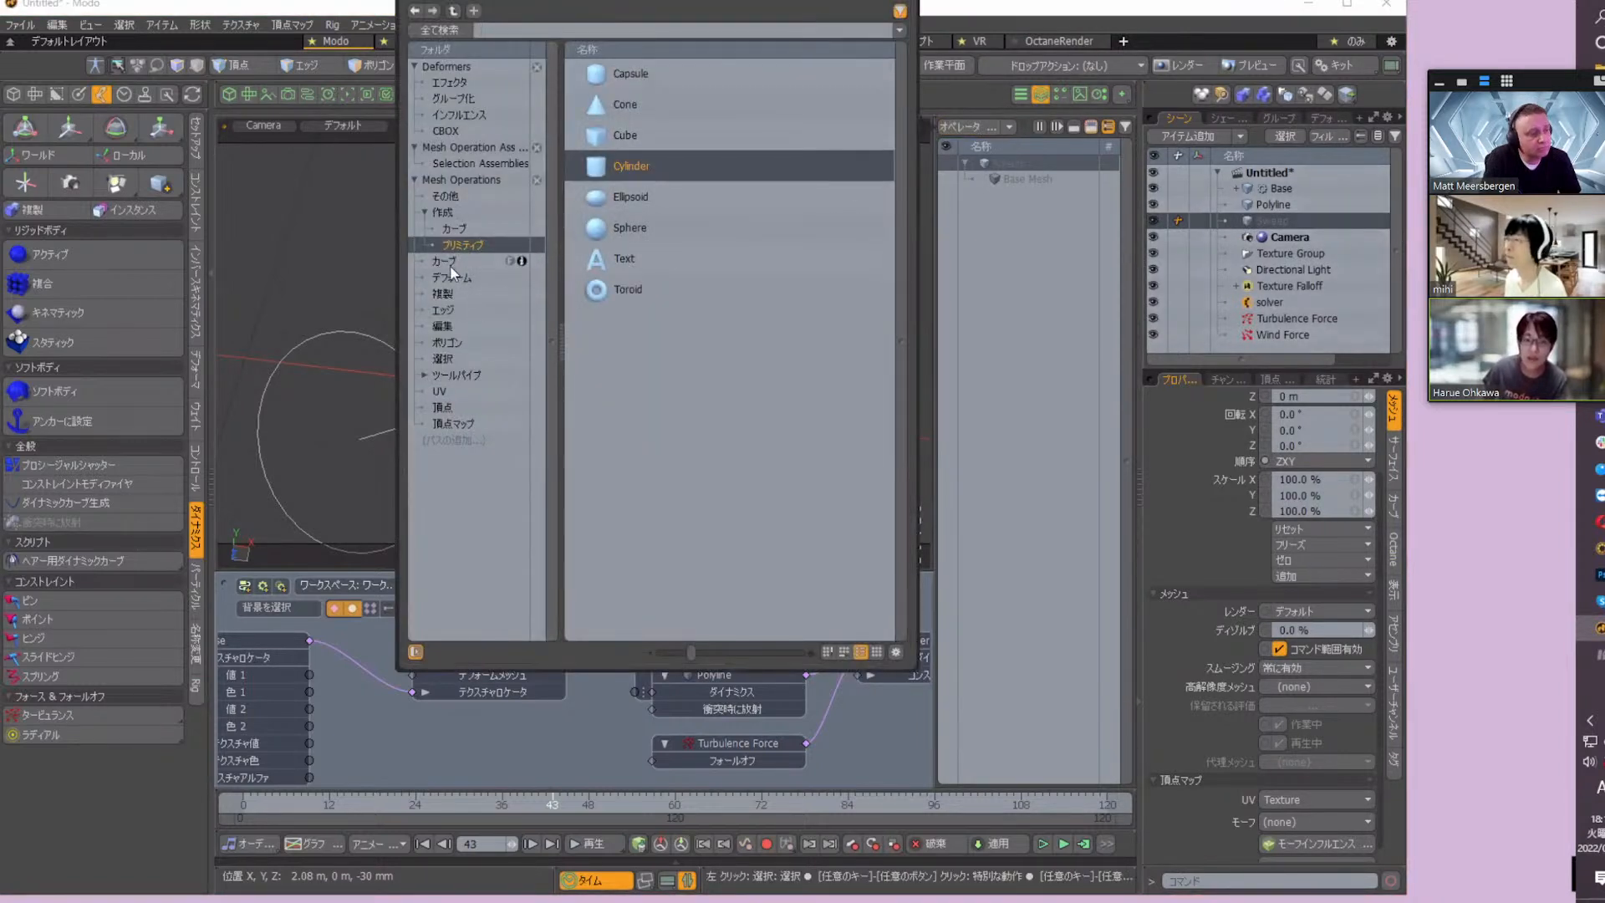
pyautogui.click(526, 260)
pyautogui.doubleClick(660, 229)
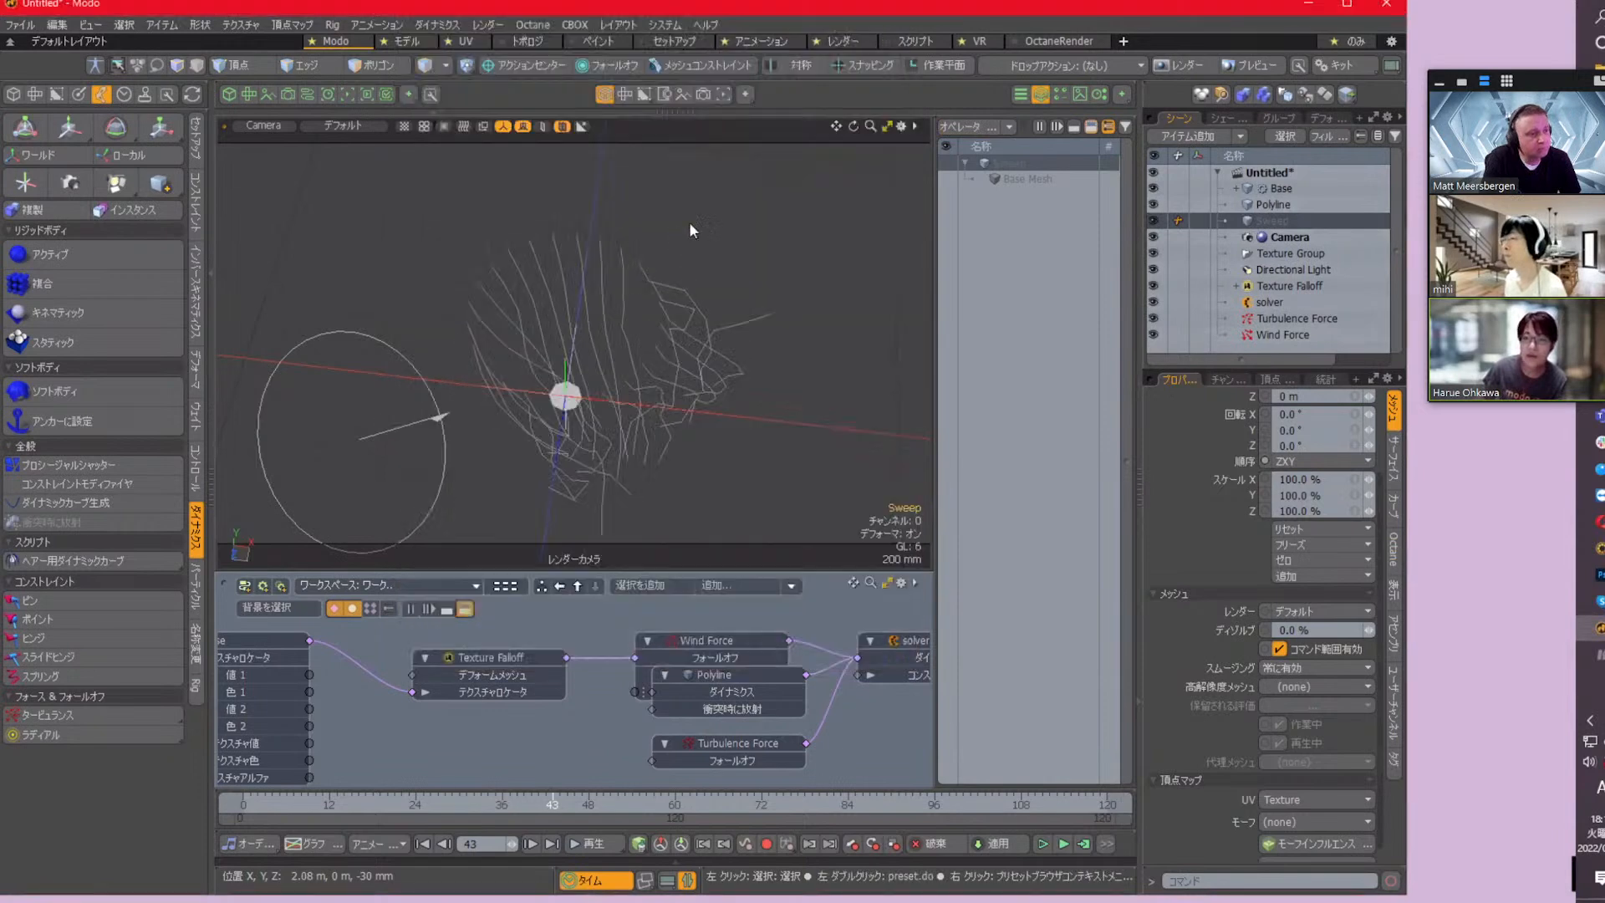
pyautogui.scroll(4, 1369, 702)
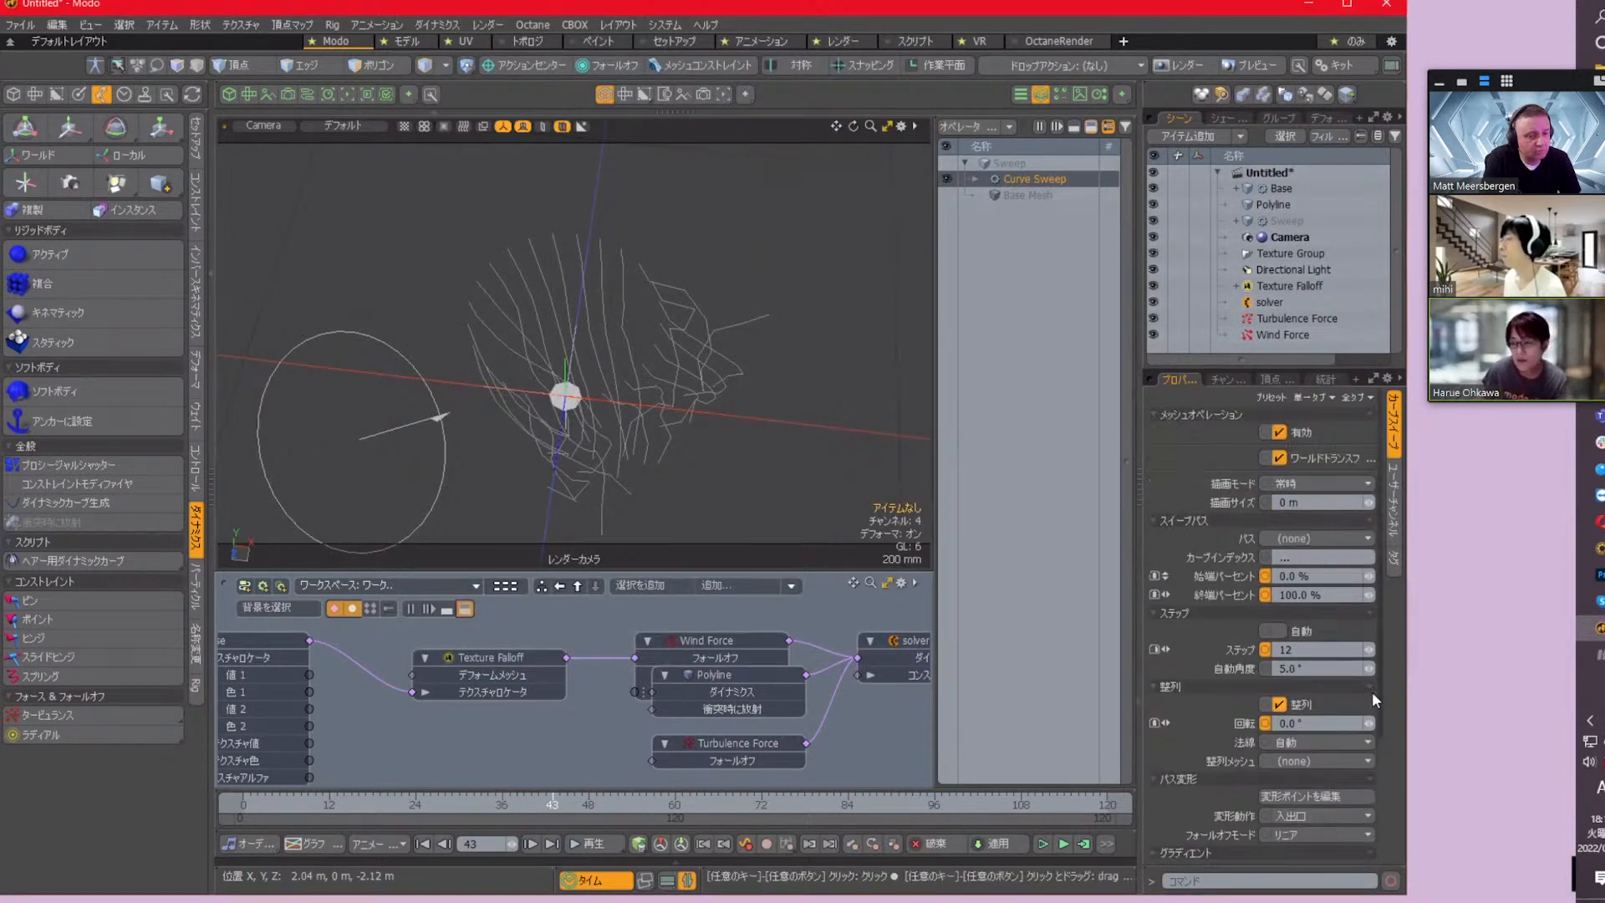
# Assign the Polyline mesh as the path of the Curve Sweep
pyautogui.keyDown('alt'); pyautogui.moveTo(745, 387); pyautogui.dragTo(734, 318); pyautogui.keyUp('alt')
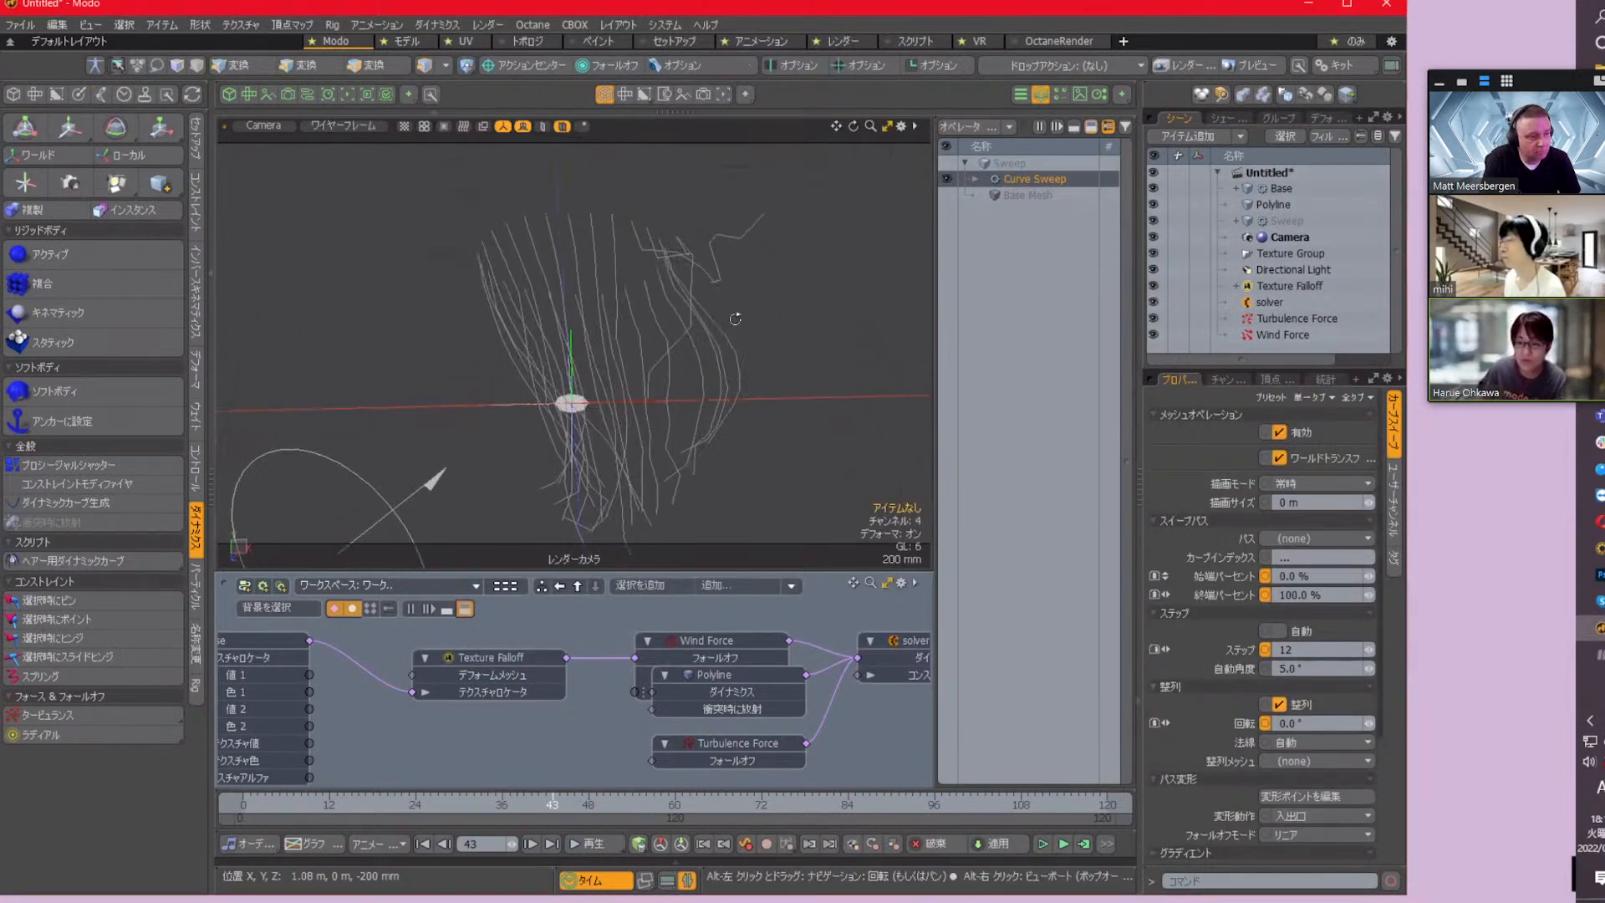
pyautogui.keyDown('alt'); pyautogui.moveTo(786, 449); pyautogui.dragTo(823, 445); pyautogui.keyUp('alt')
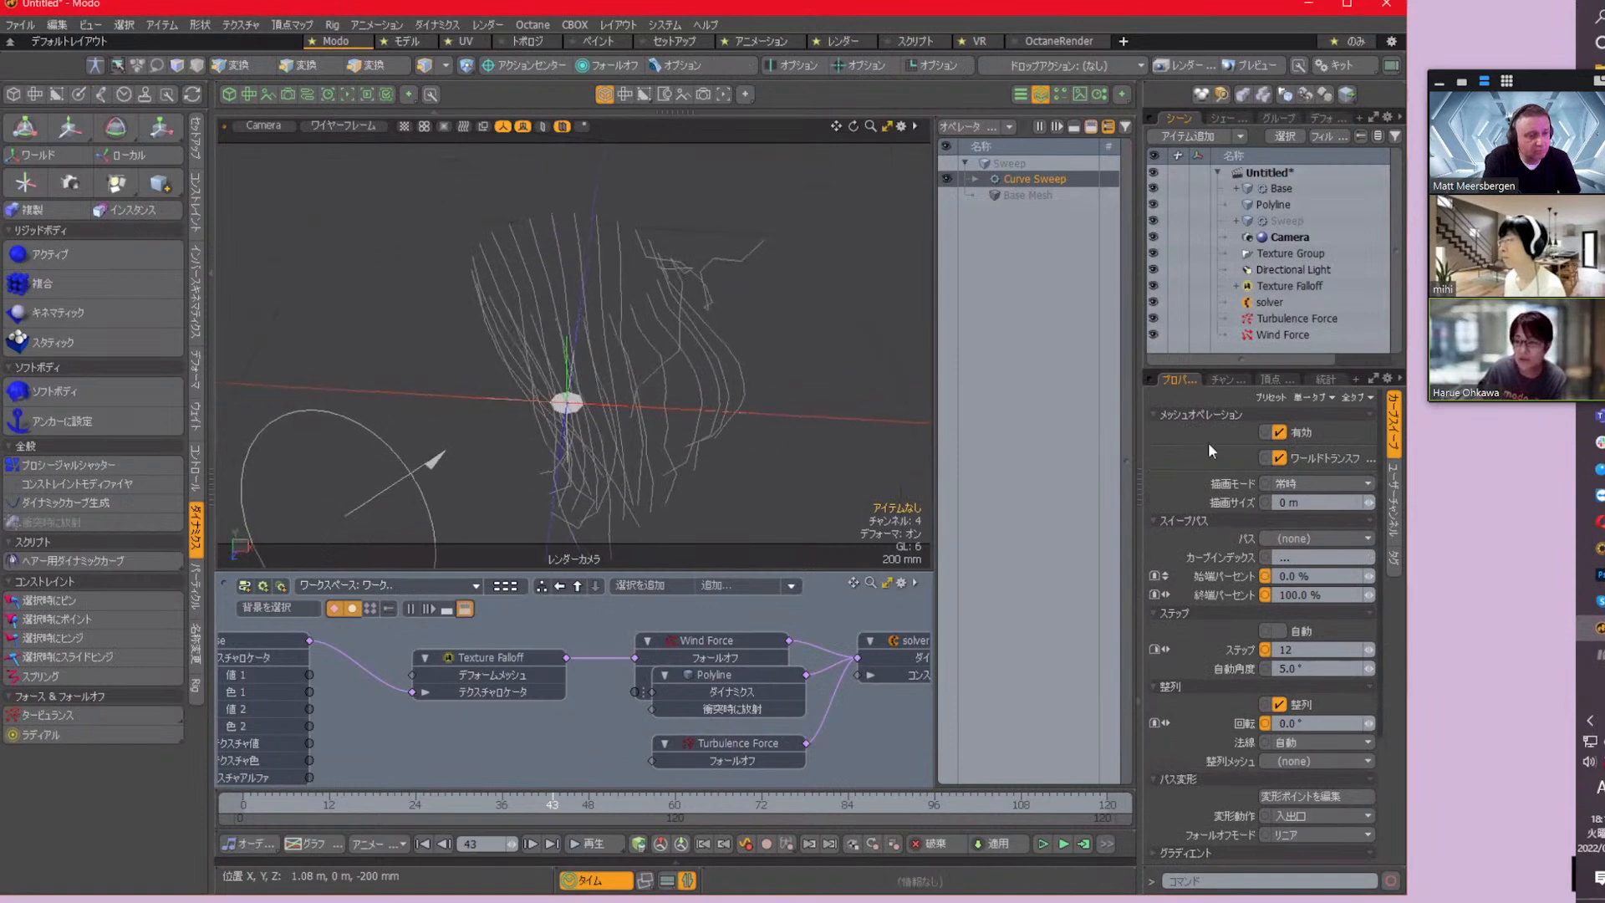
pyautogui.click(1327, 538)
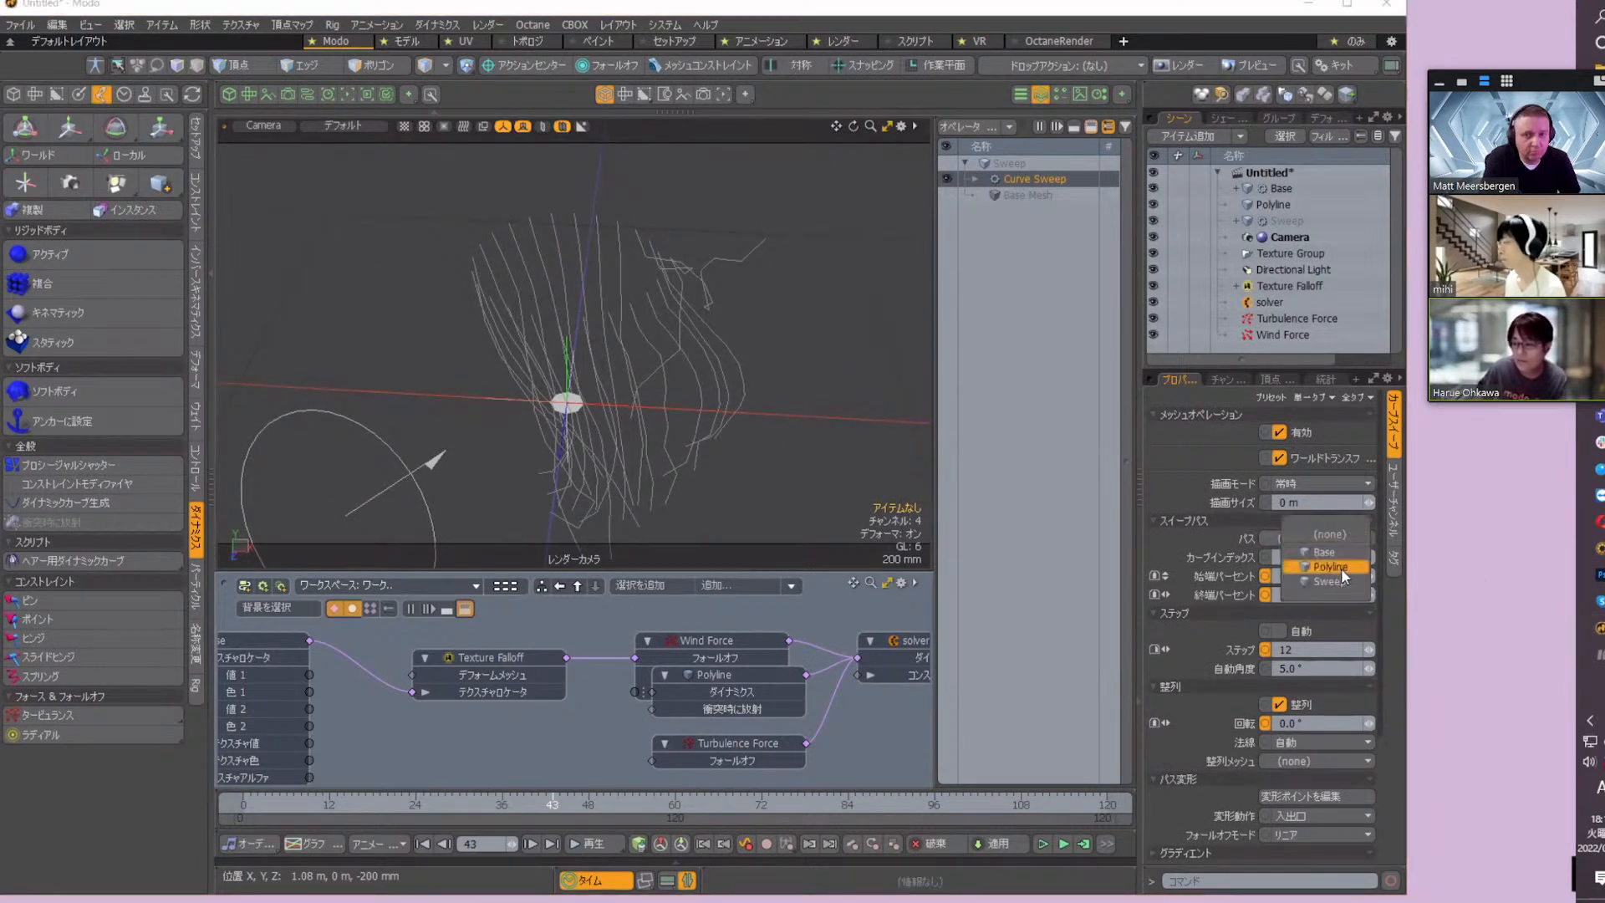
pyautogui.click(1342, 565)
# Set the Curve Sweep's extrusion shape to linked shape (リンク形状) using the Base mesh, and enable its flip option (反転)
pyautogui.scroll(-4, 1338, 677)
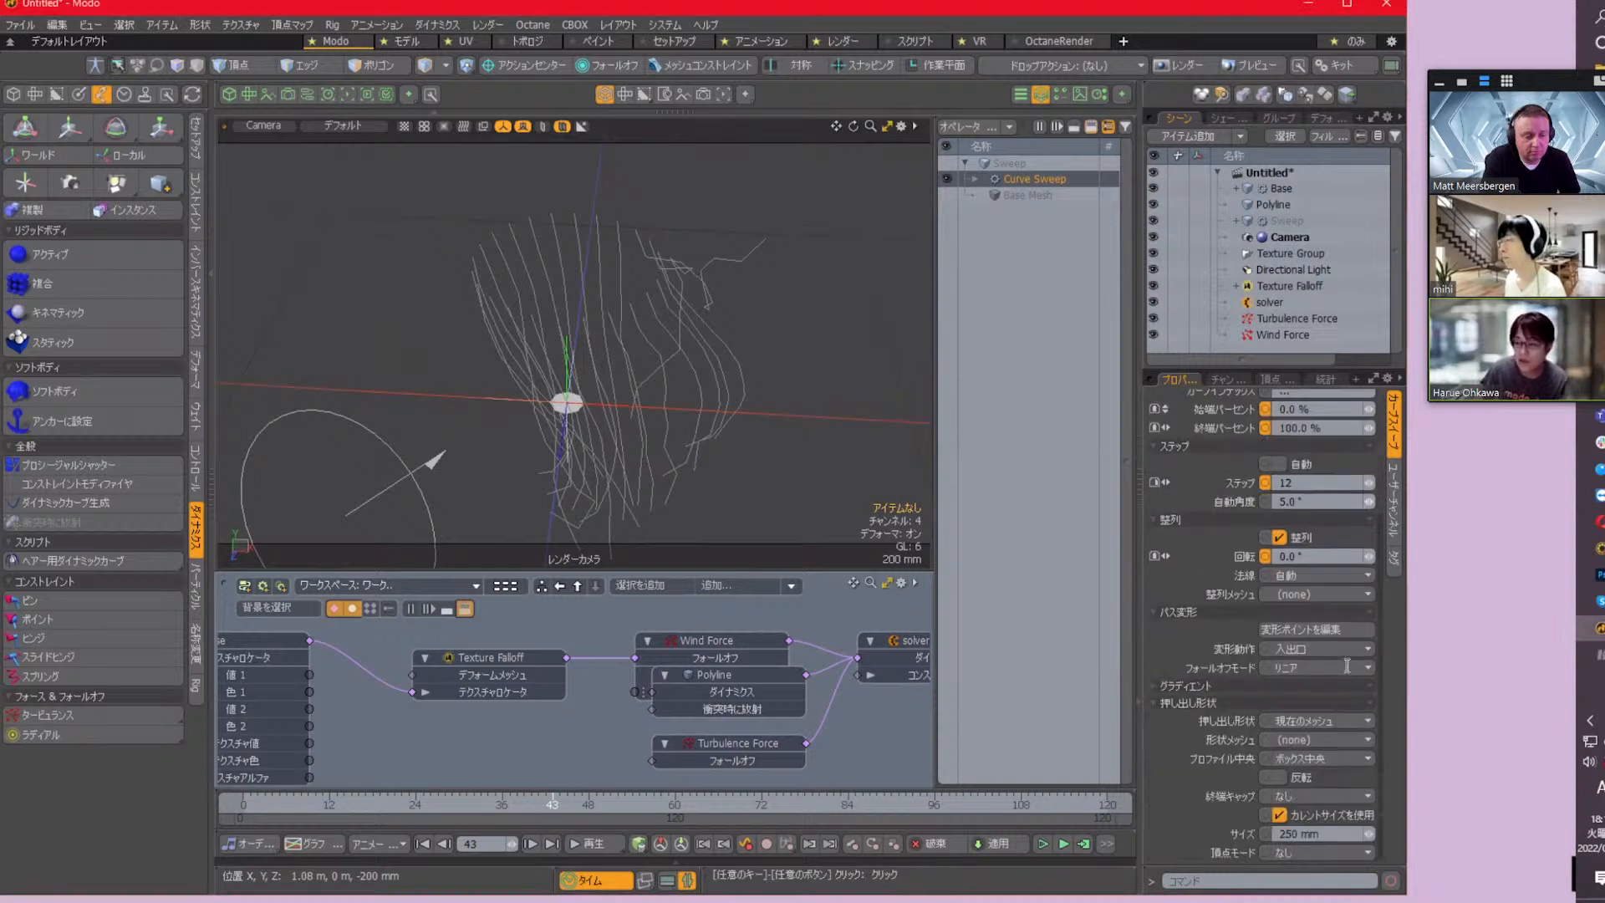
pyautogui.click(1342, 720)
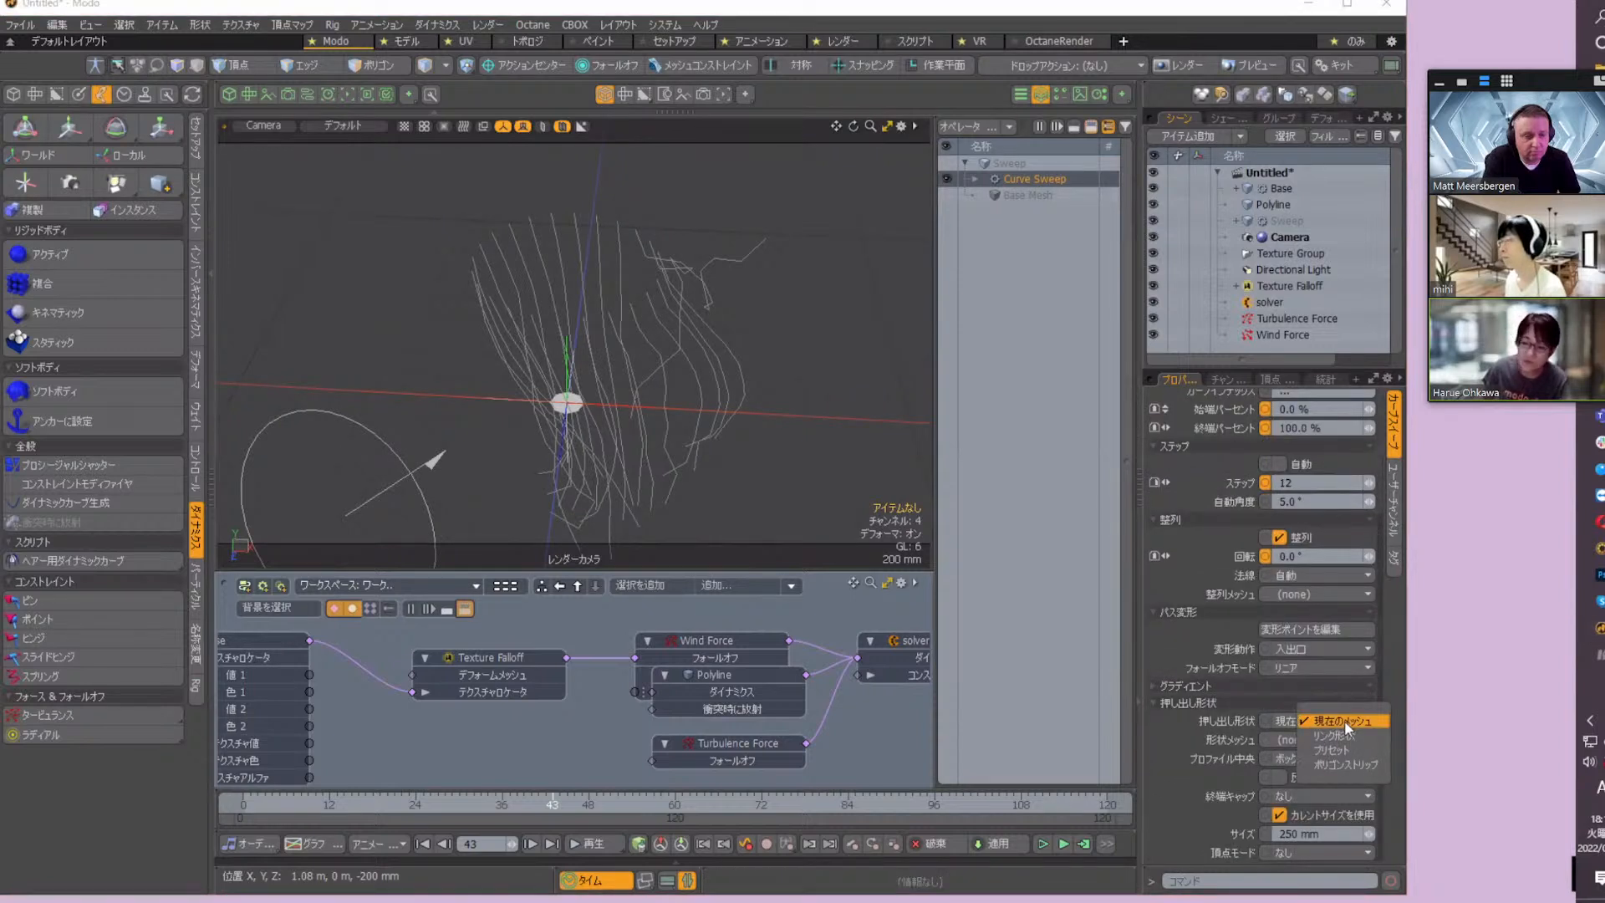
pyautogui.click(1354, 735)
pyautogui.click(1339, 738)
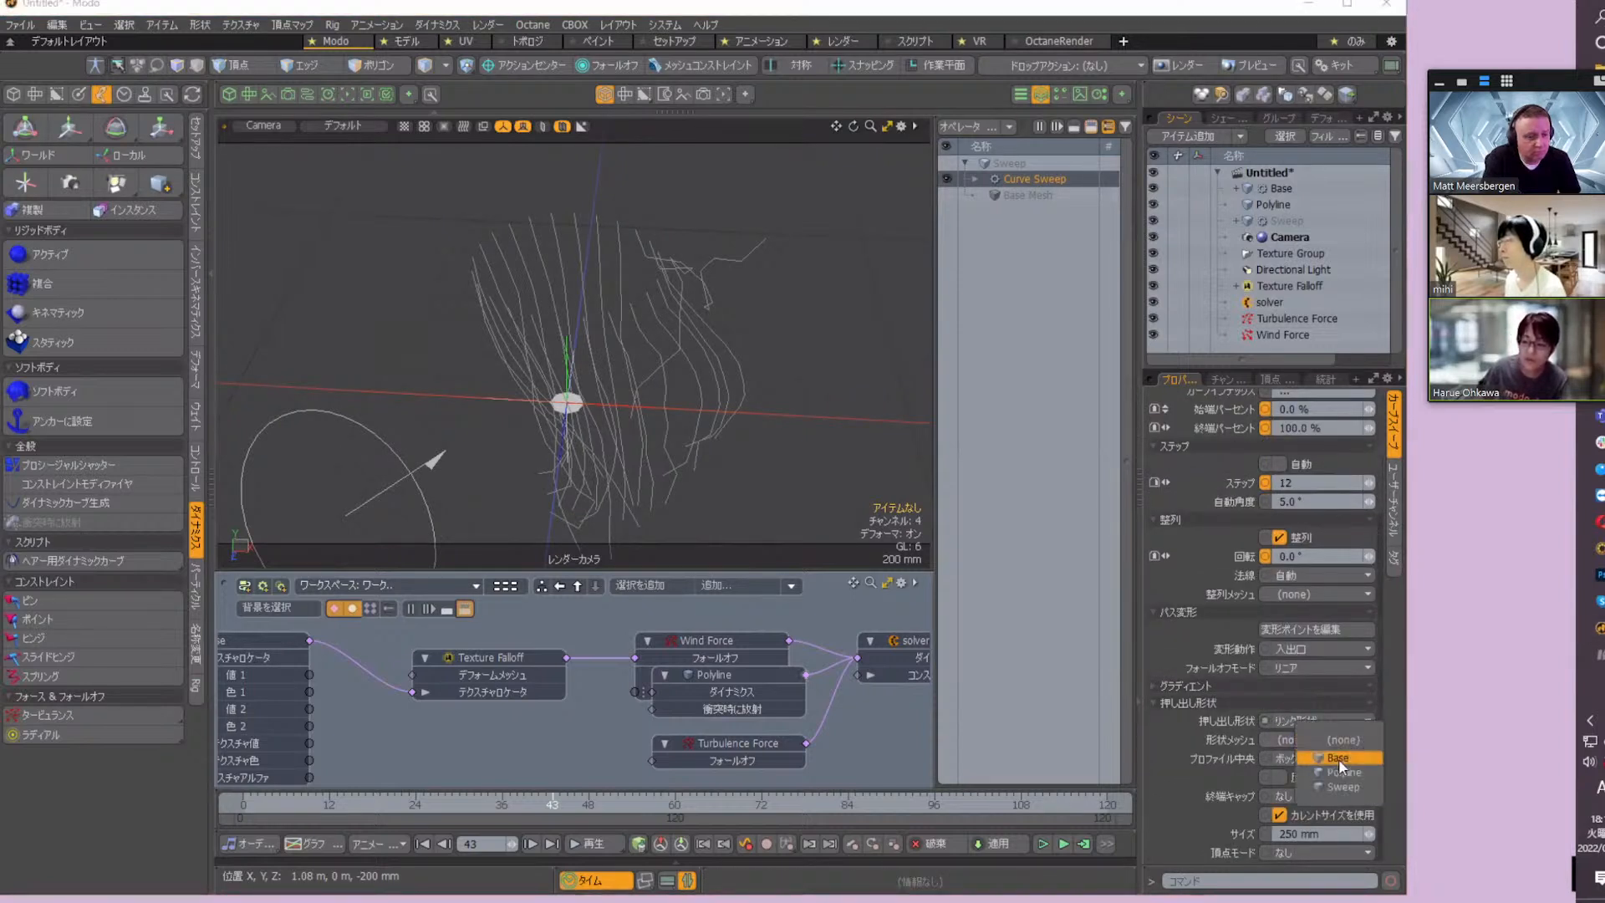
pyautogui.click(1337, 759)
pyautogui.keyDown('alt'); pyautogui.moveTo(795, 390); pyautogui.dragTo(813, 354); pyautogui.keyUp('alt')
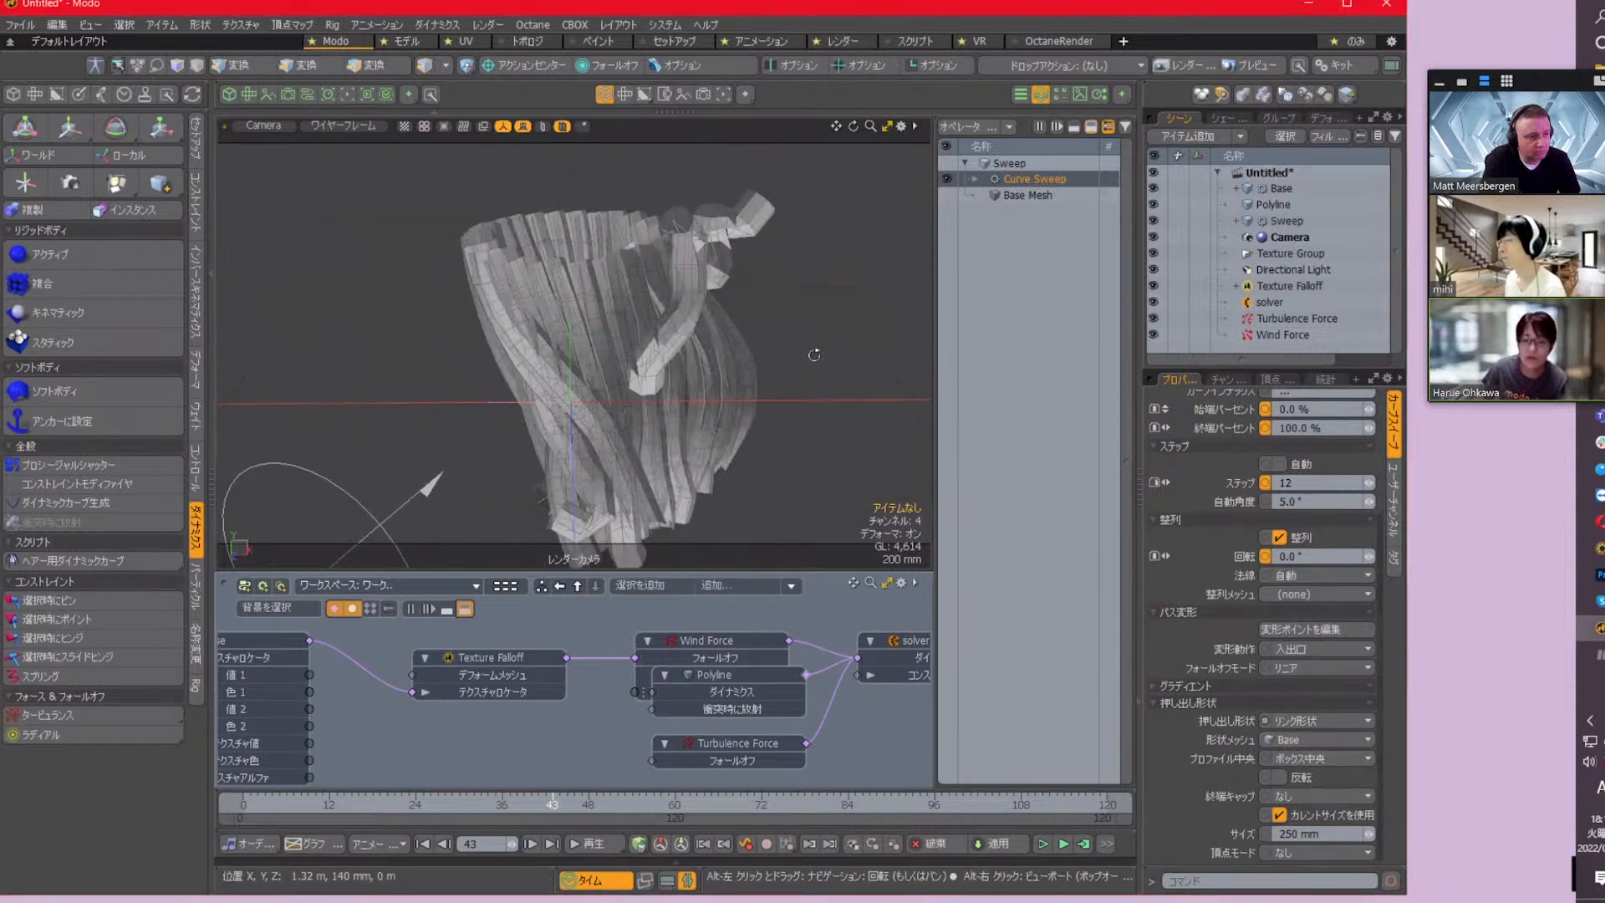
pyautogui.click(1310, 777)
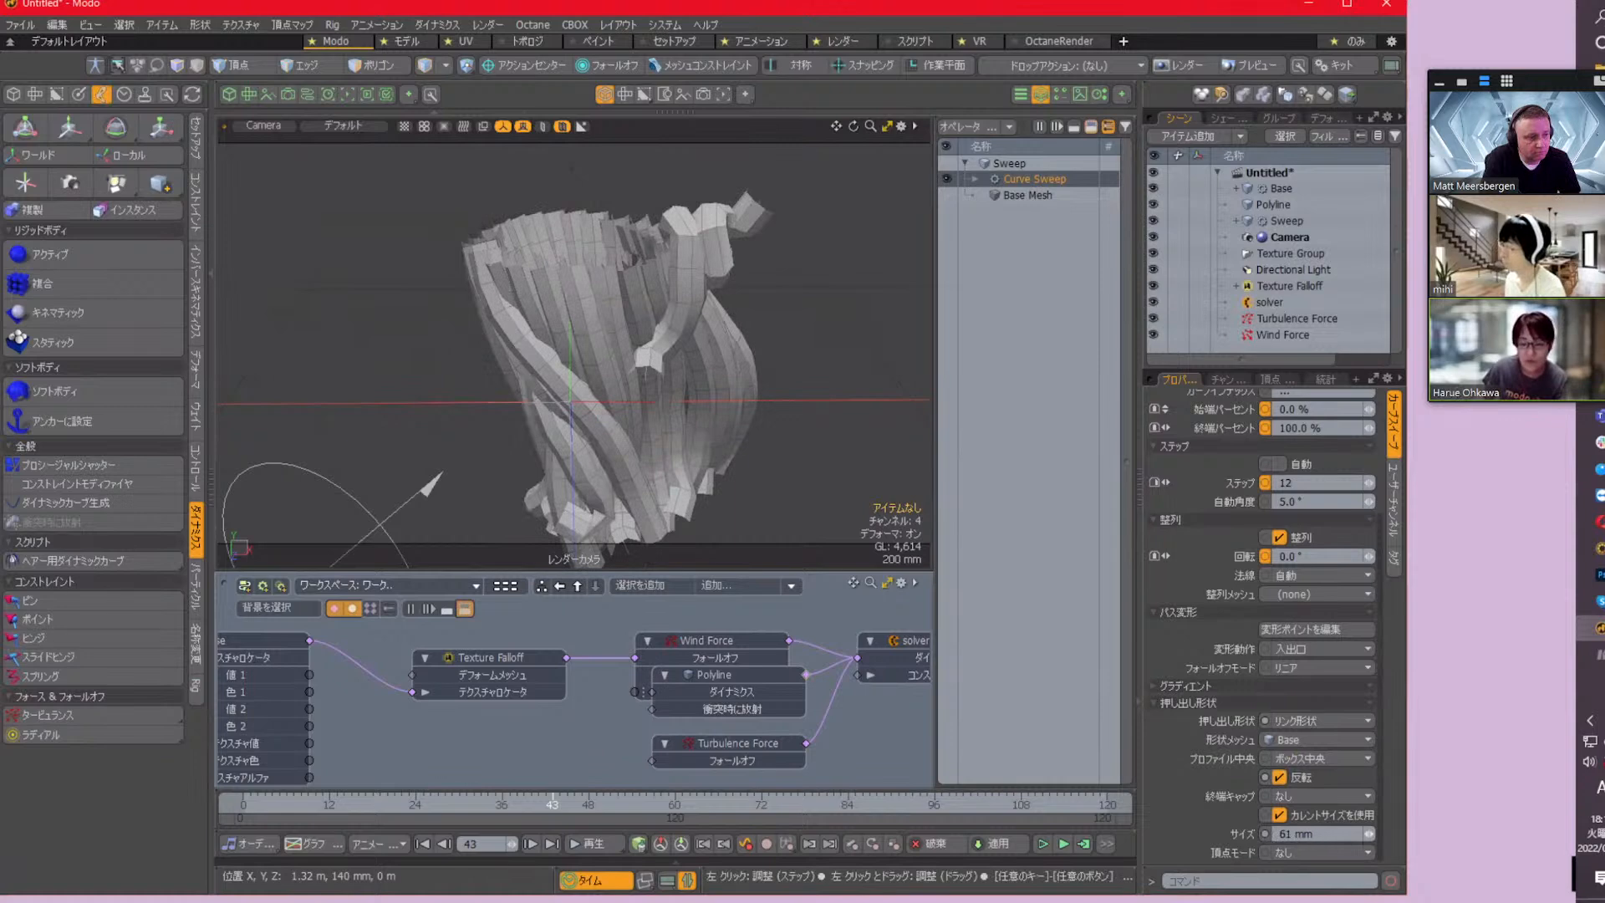
# Set the sweep profile size to 20 mm and turn off the use of the current size
pyautogui.moveTo(1369, 834); pyautogui.dragTo(1361, 834)
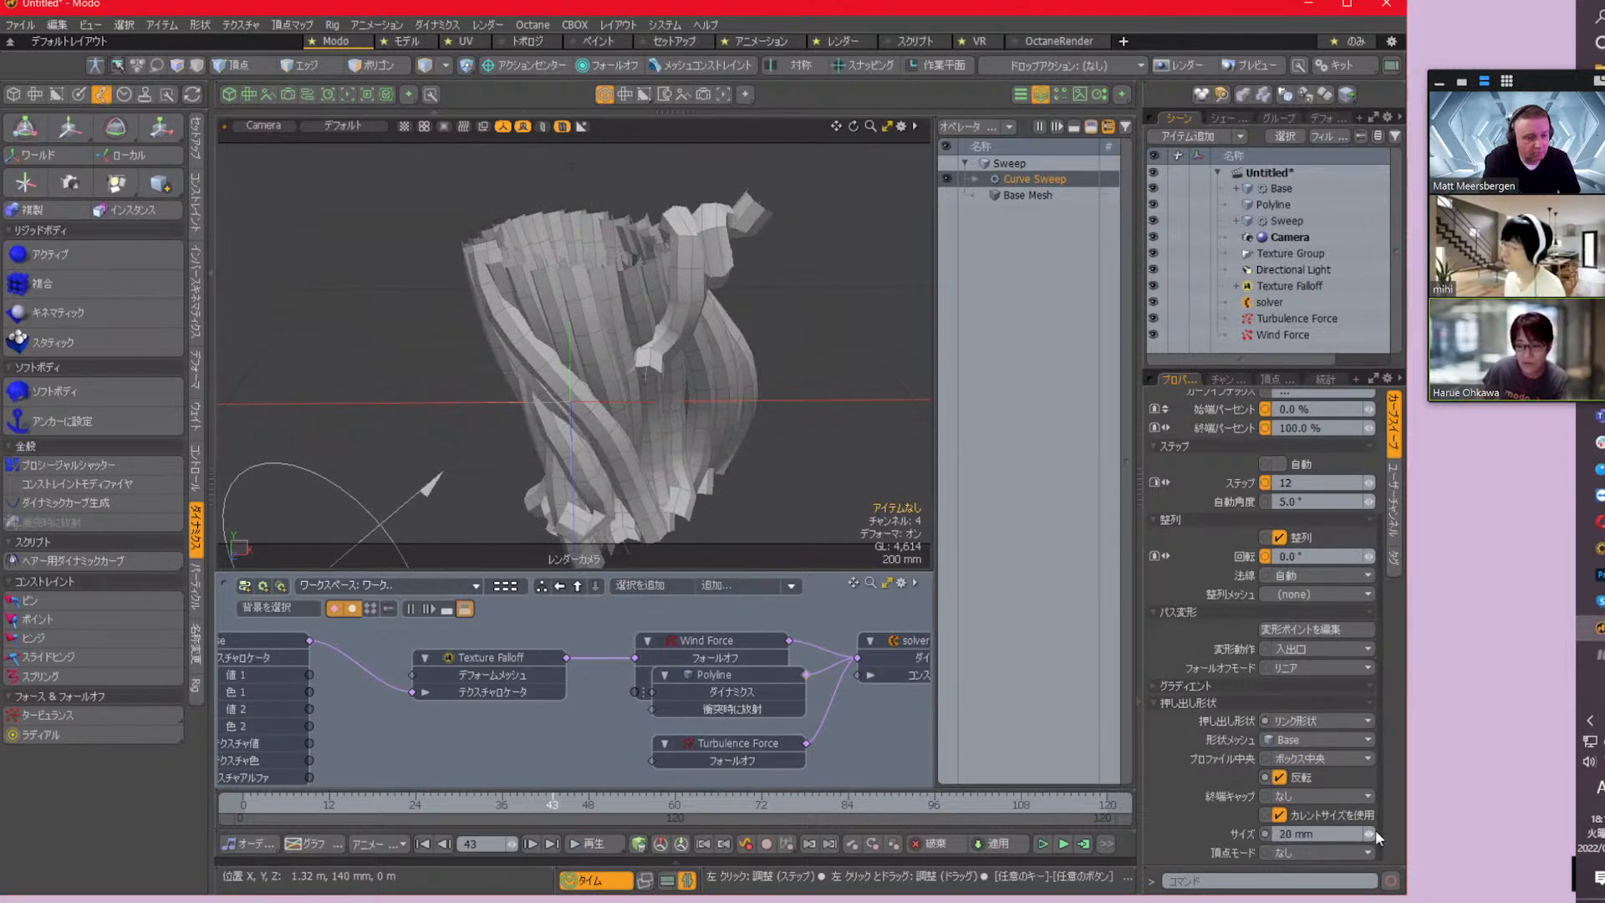
pyautogui.click(1360, 817)
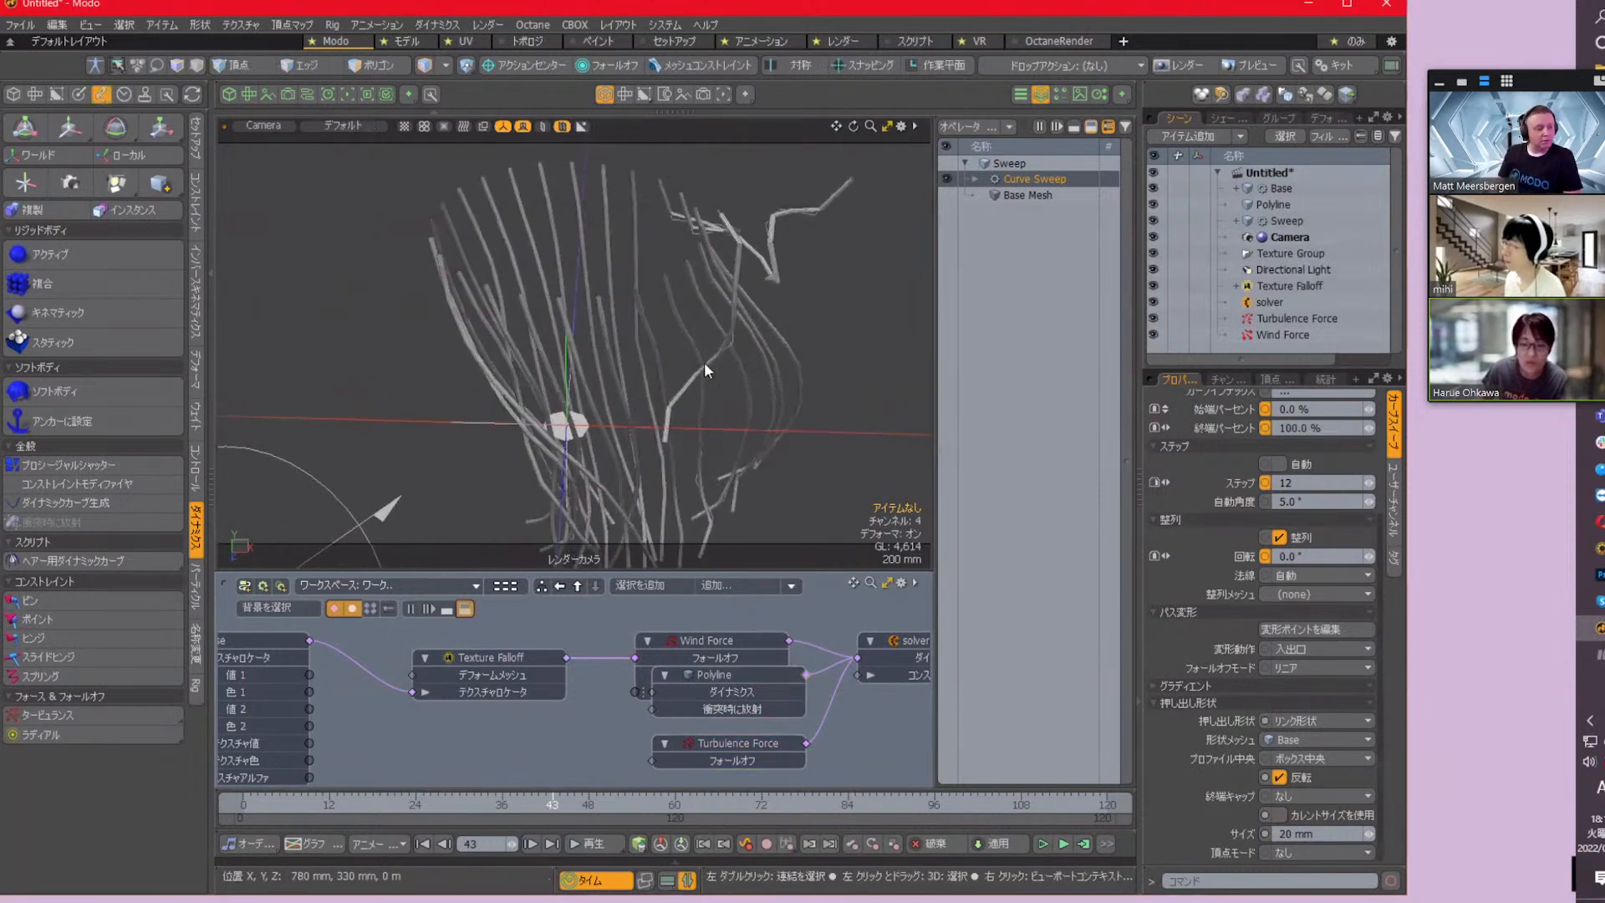
pyautogui.scroll(2, 704, 362)
pyautogui.keyDown('alt'); pyautogui.moveTo(816, 406); pyautogui.dragTo(823, 460); pyautogui.keyUp('alt')
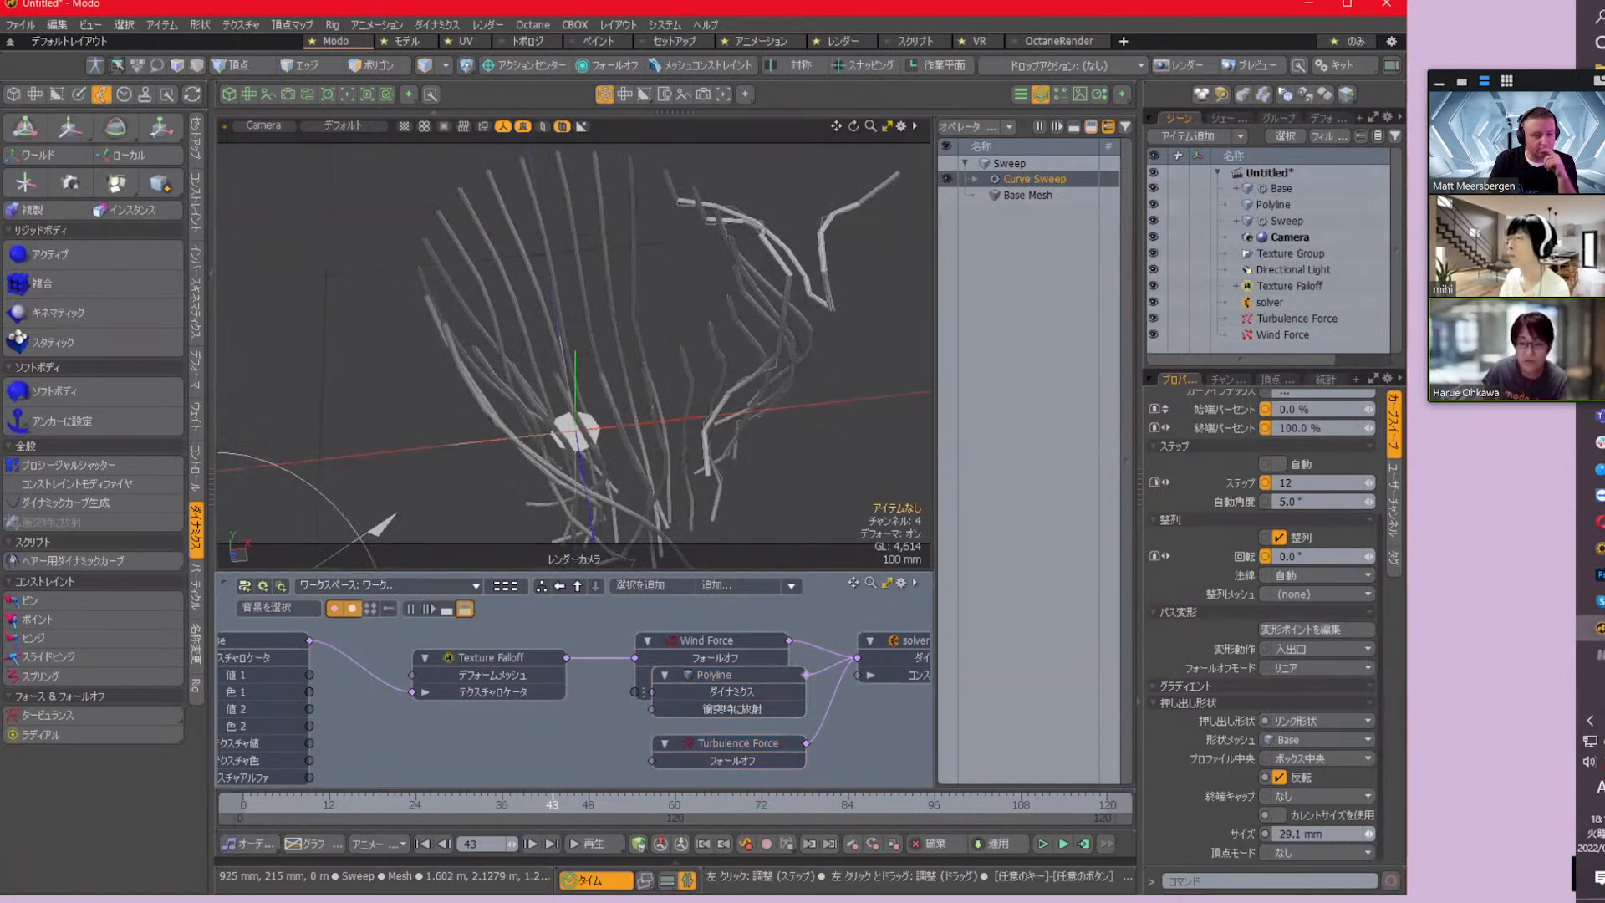
# Compare the sweep with current size on and off, leave it off with a profile size of 26.6 mm, and inspect the tubes closely
pyautogui.moveTo(1368, 833); pyautogui.dragTo(1377, 831)
pyautogui.click(1288, 814)
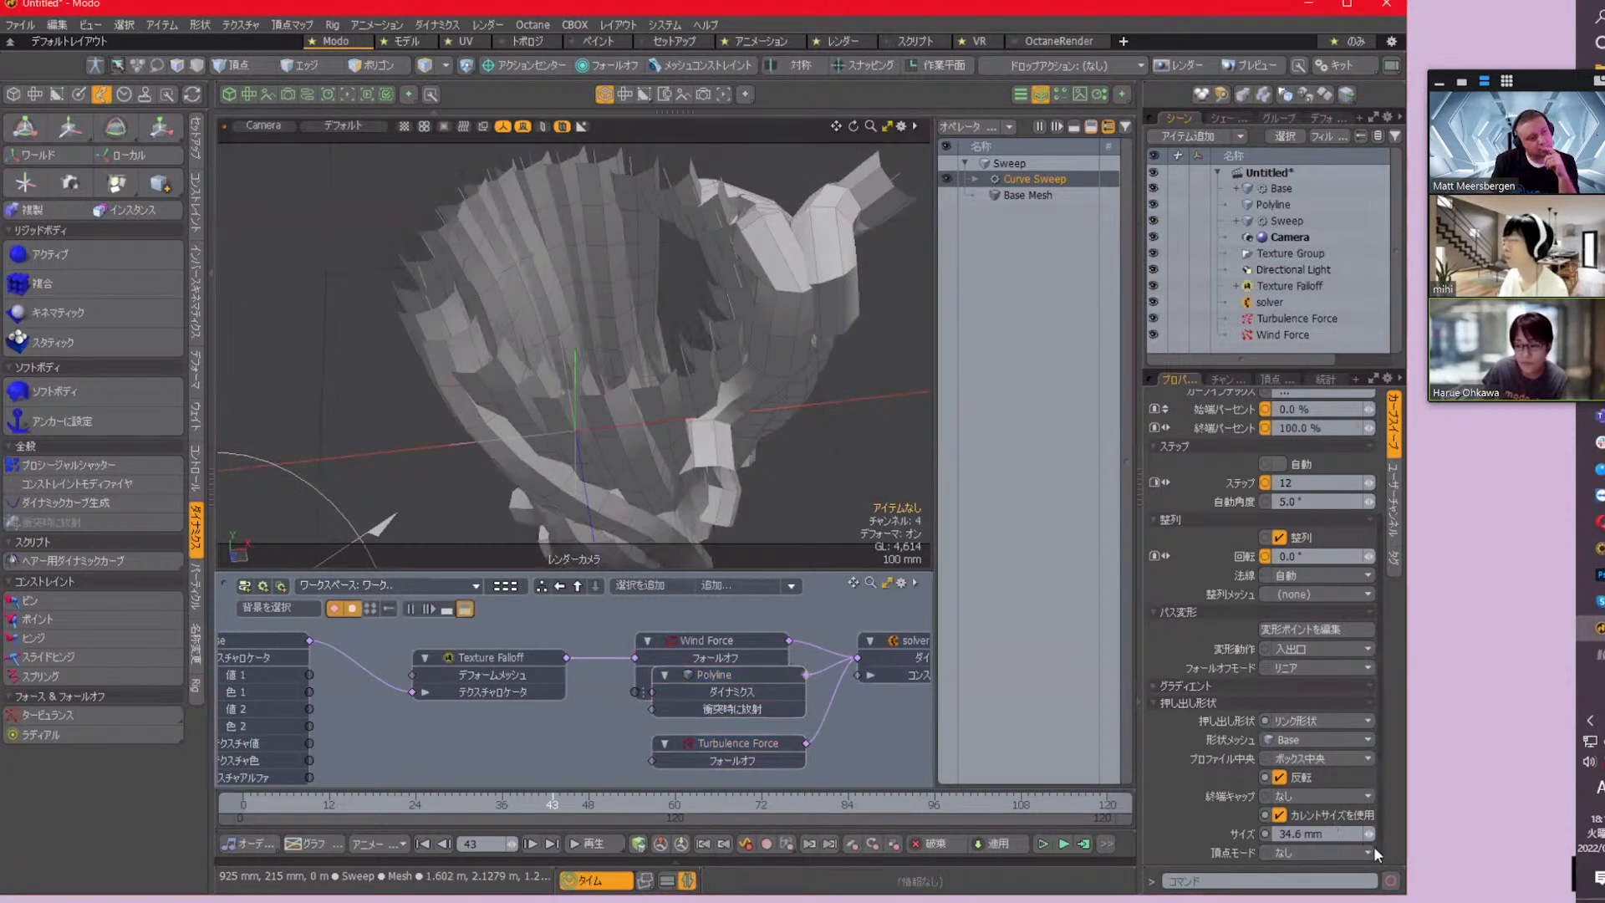
pyautogui.click(1279, 814)
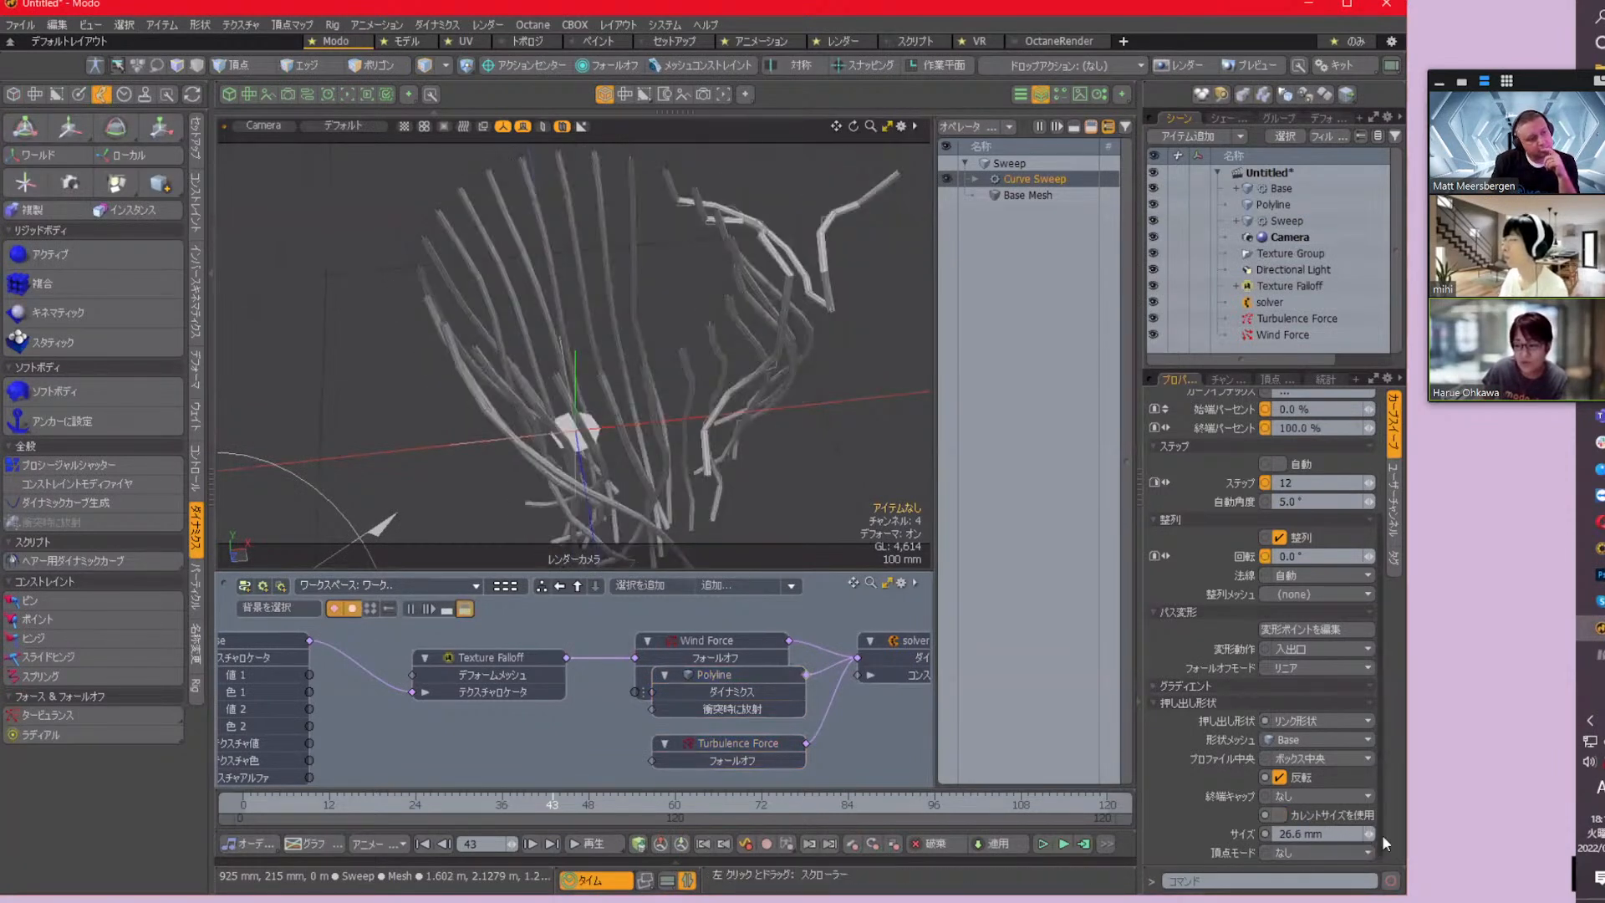
pyautogui.keyDown('alt'); pyautogui.moveTo(761, 388); pyautogui.dragTo(759, 352); pyautogui.keyUp('alt')
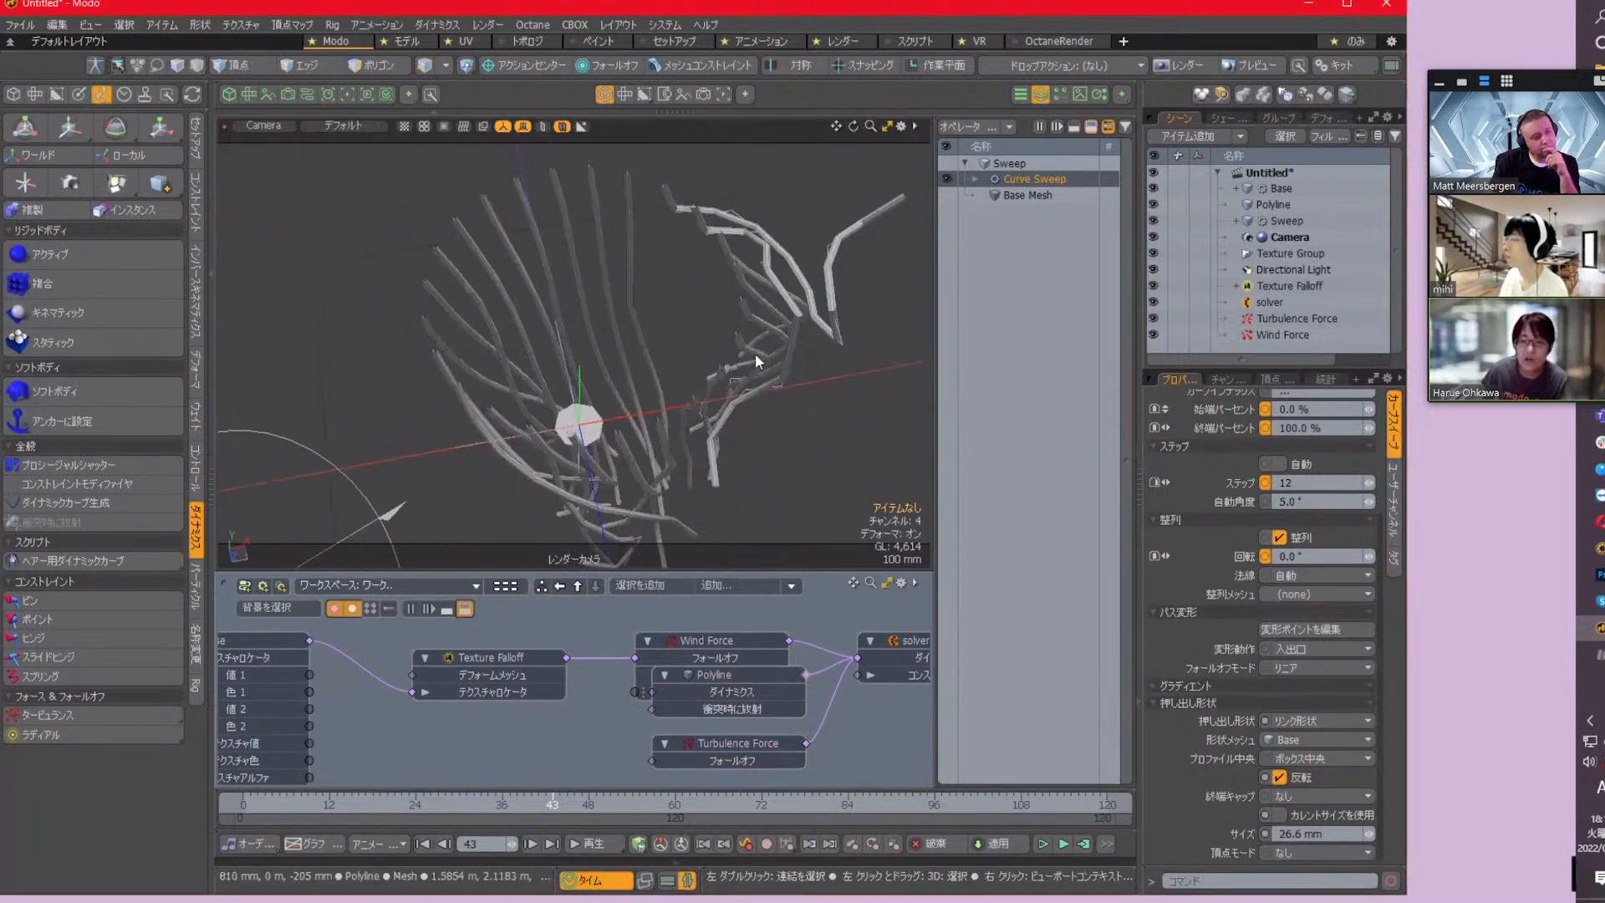
pyautogui.scroll(3, 752, 356)
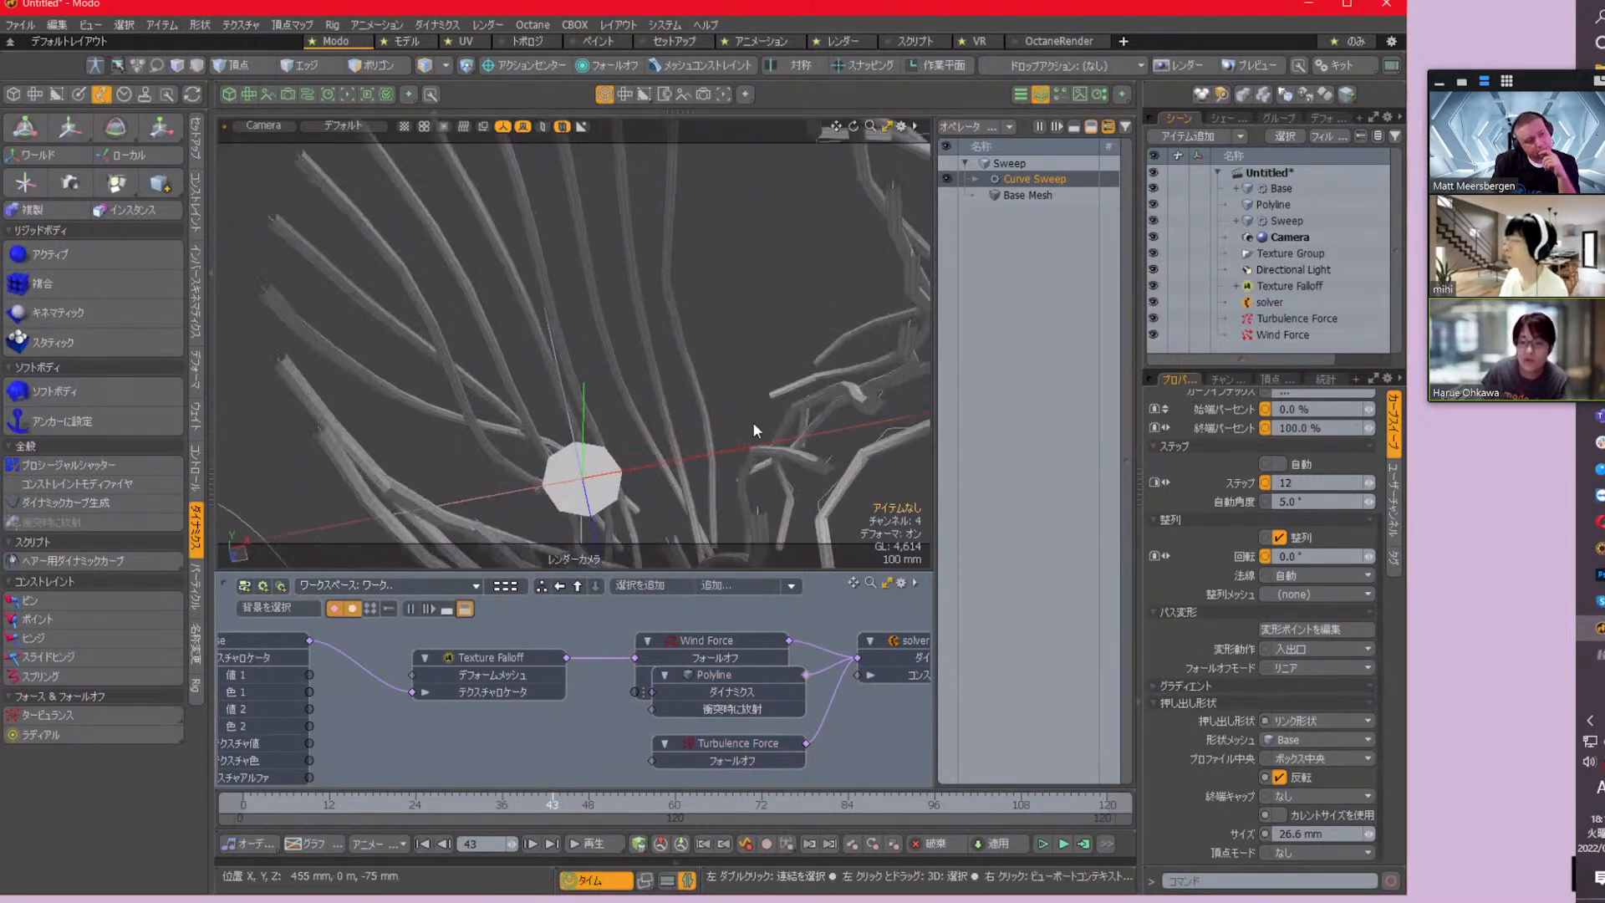
pyautogui.keyDown('alt'); pyautogui.keyDown('shift'); pyautogui.moveTo(819, 508); pyautogui.dragTo(741, 400); pyautogui.keyUp('shift'); pyautogui.keyUp('alt')
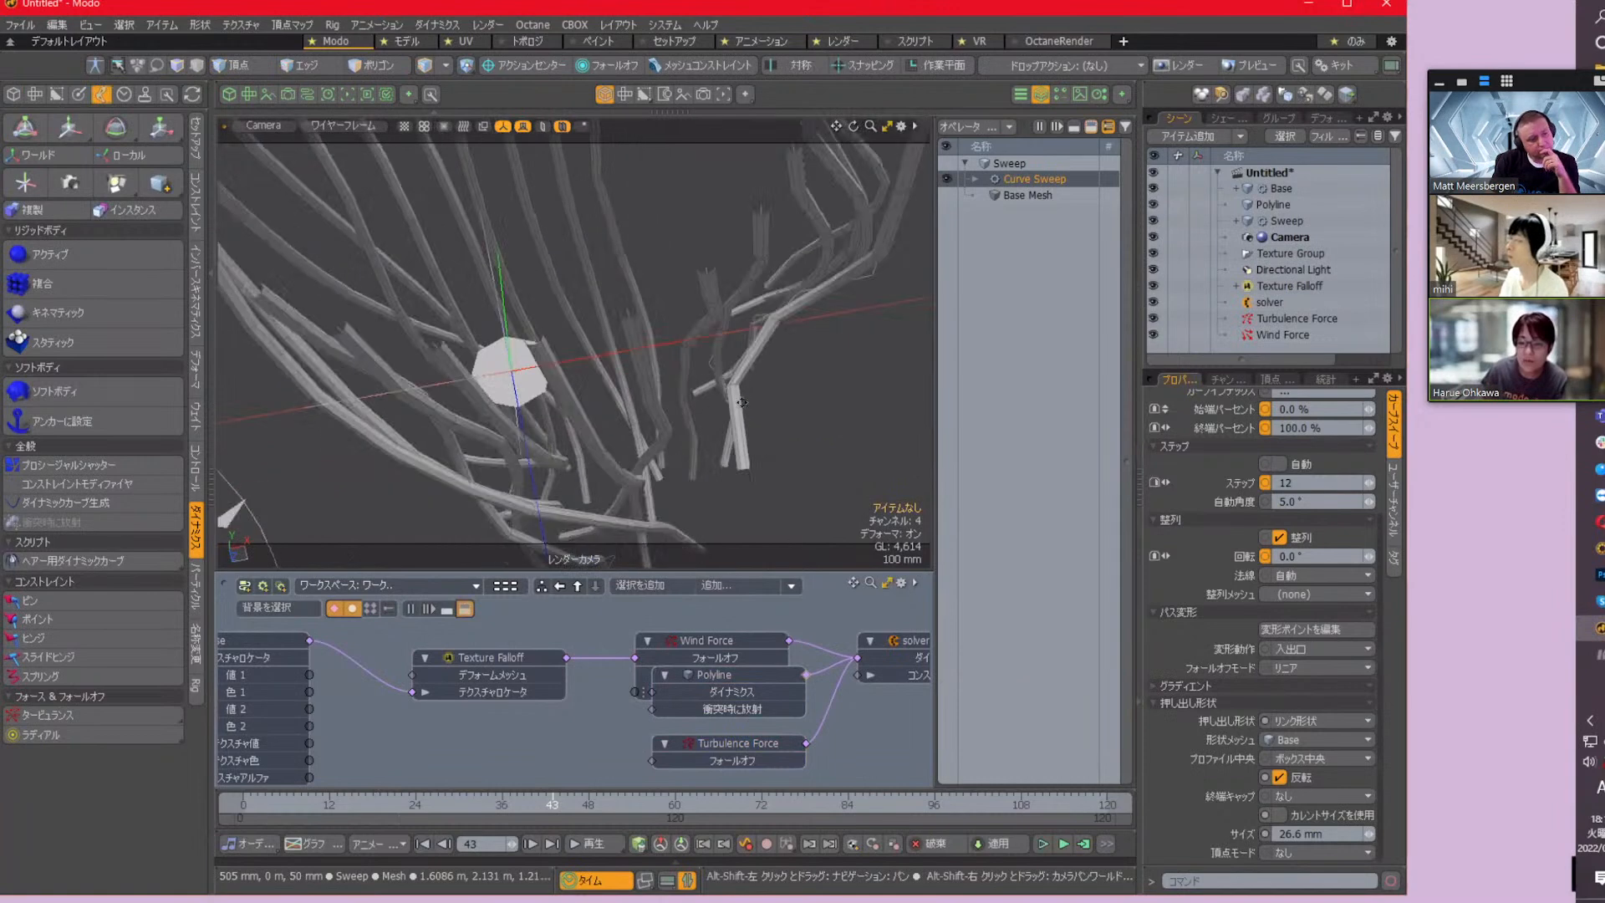
# Reduce the number of sides of the Base mesh's Cylinder operation to 5
pyautogui.click(1287, 188)
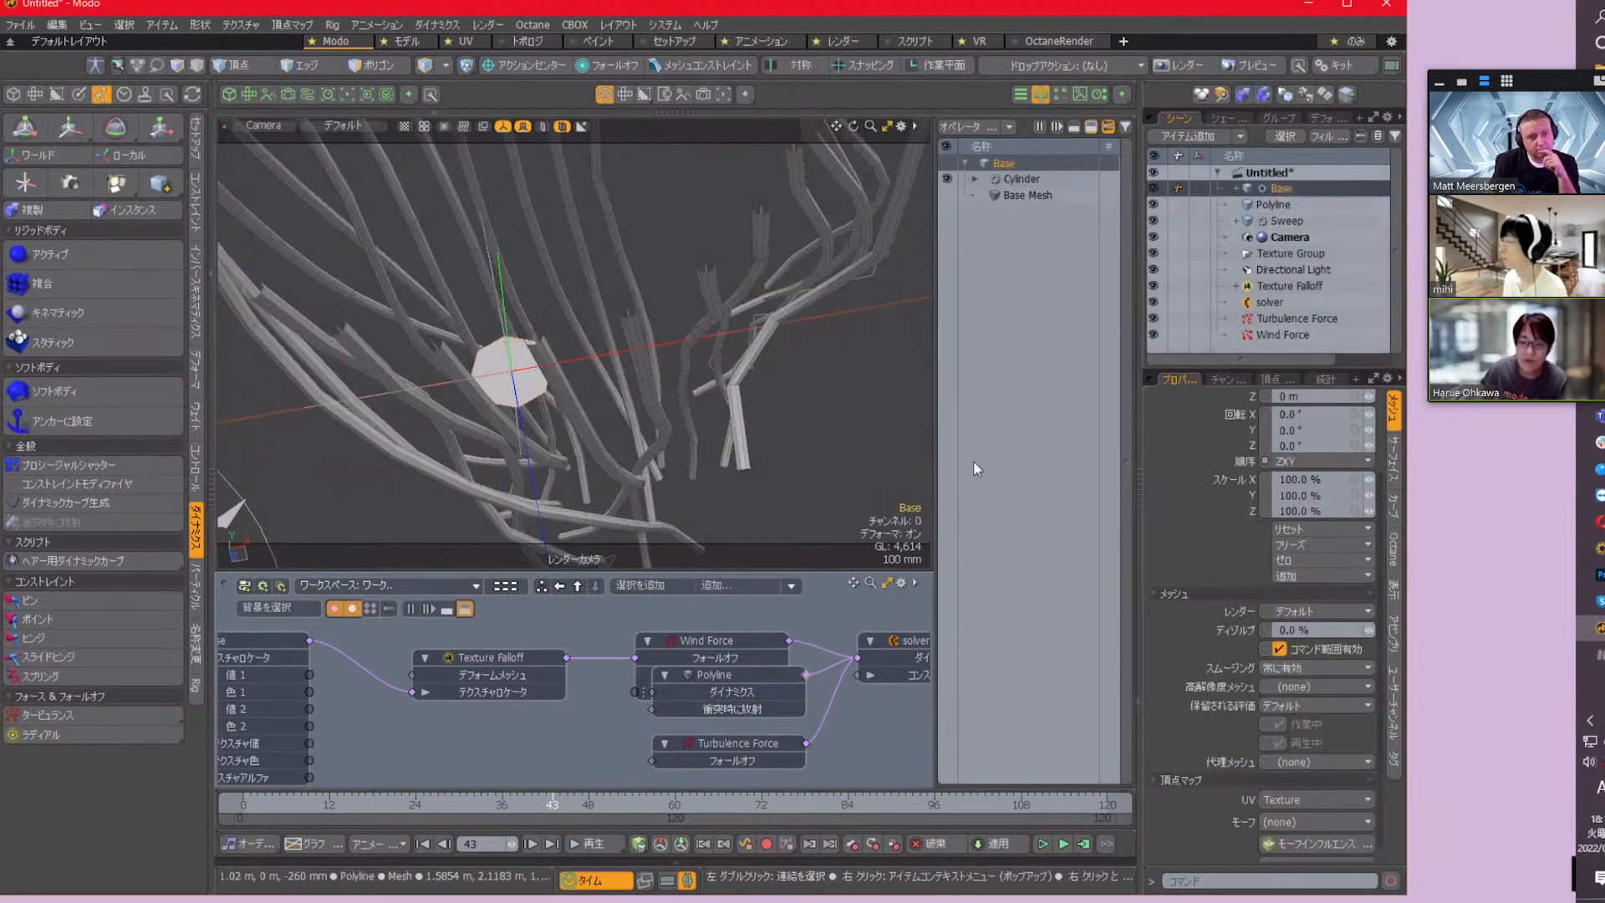
pyautogui.click(1020, 179)
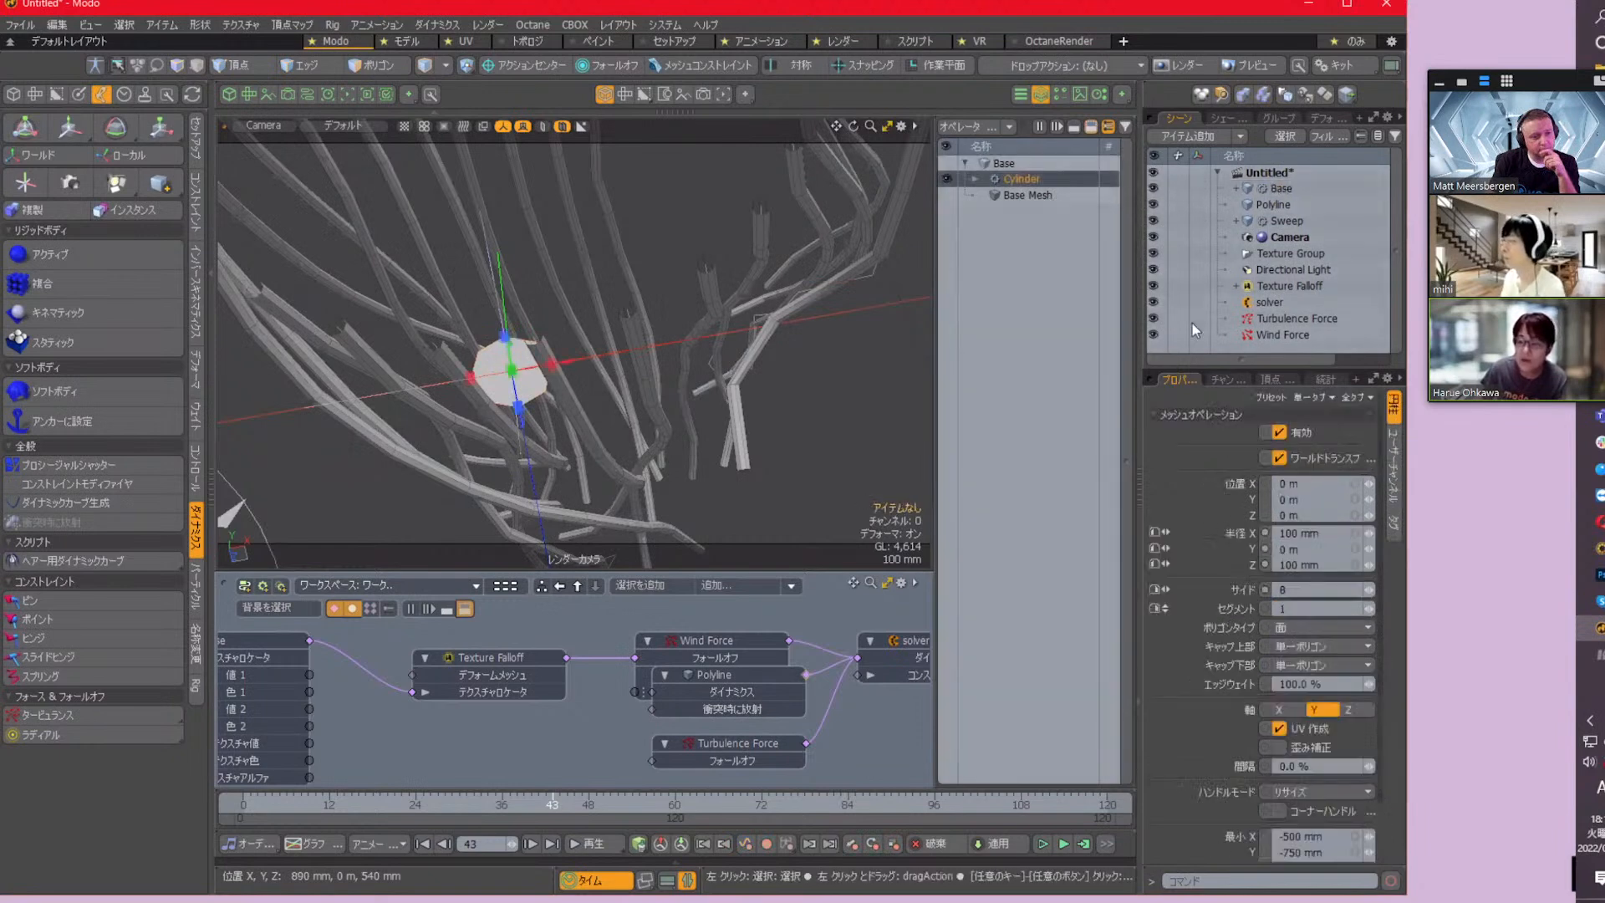
pyautogui.click(1368, 594)
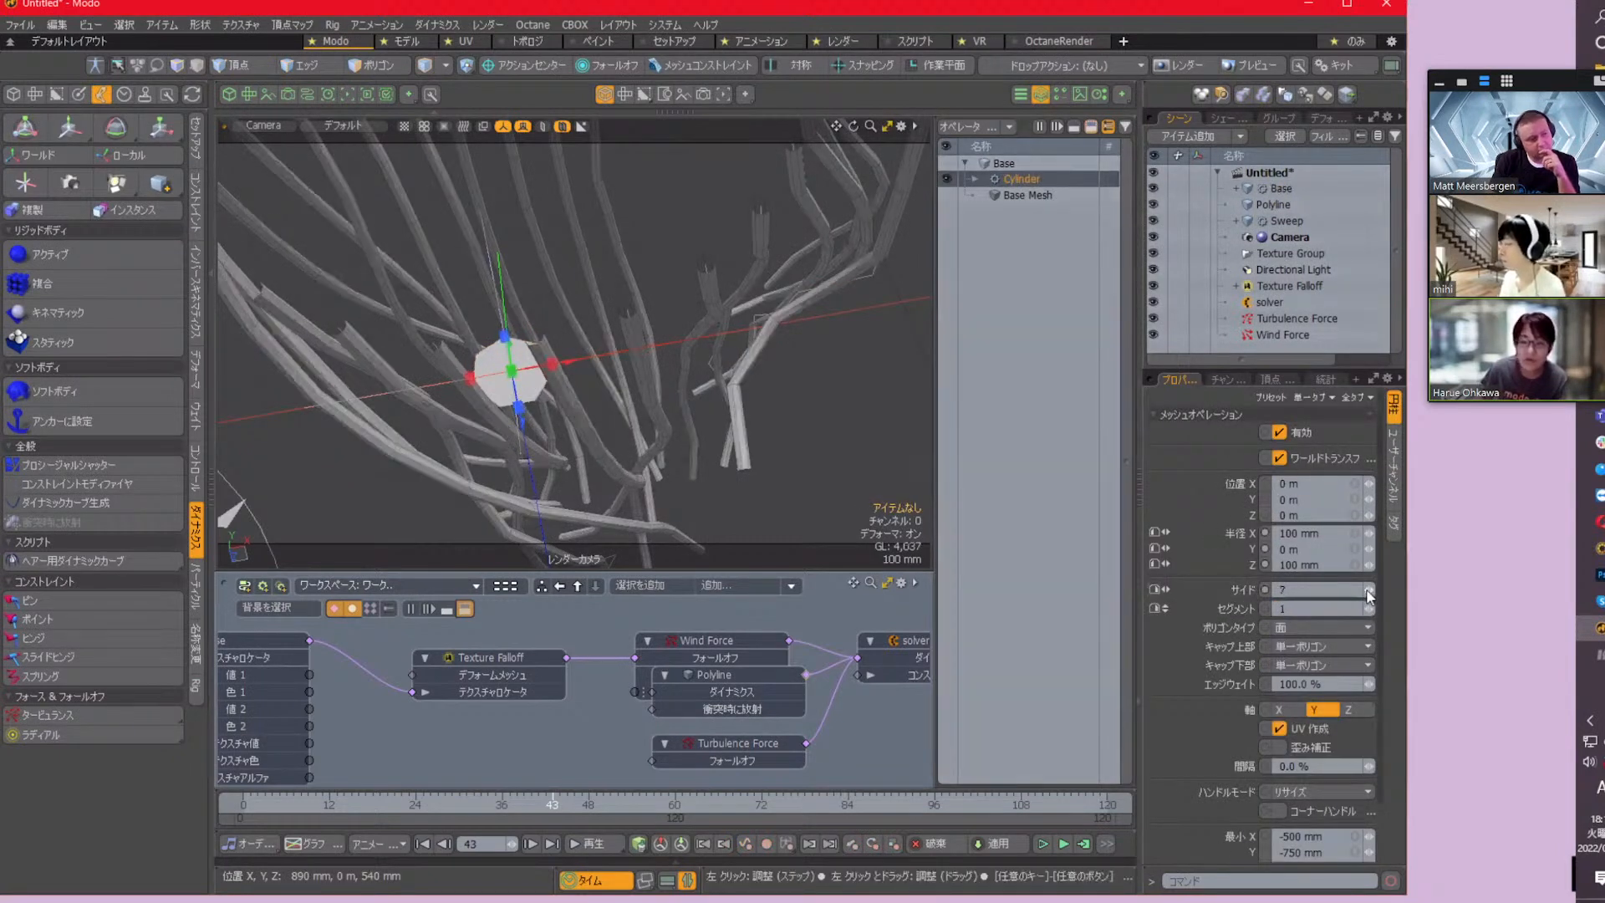
pyautogui.click(1368, 595)
pyautogui.click(1368, 595)
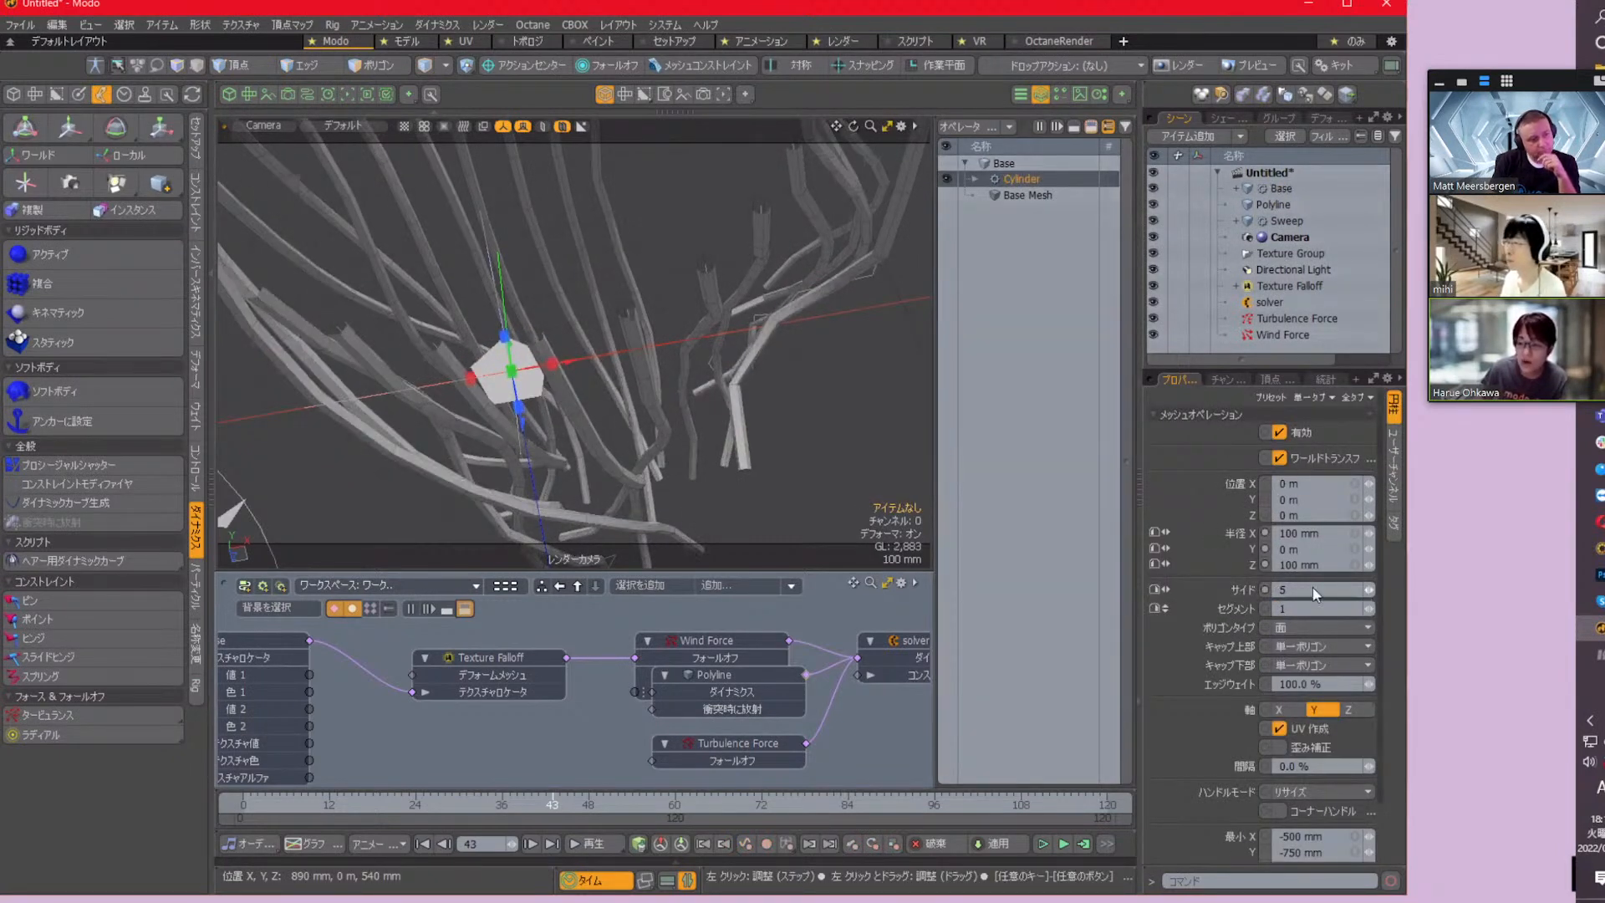
pyautogui.moveTo(726, 302)
pyautogui.keyDown('alt'); pyautogui.mouseDown()
pyautogui.moveTo(681, 400)
pyautogui.moveTo(733, 326)
pyautogui.moveTo(699, 442)
pyautogui.moveTo(675, 268)
pyautogui.mouseUp(); pyautogui.keyUp('alt')
pyautogui.scroll(-2, 734, 321)
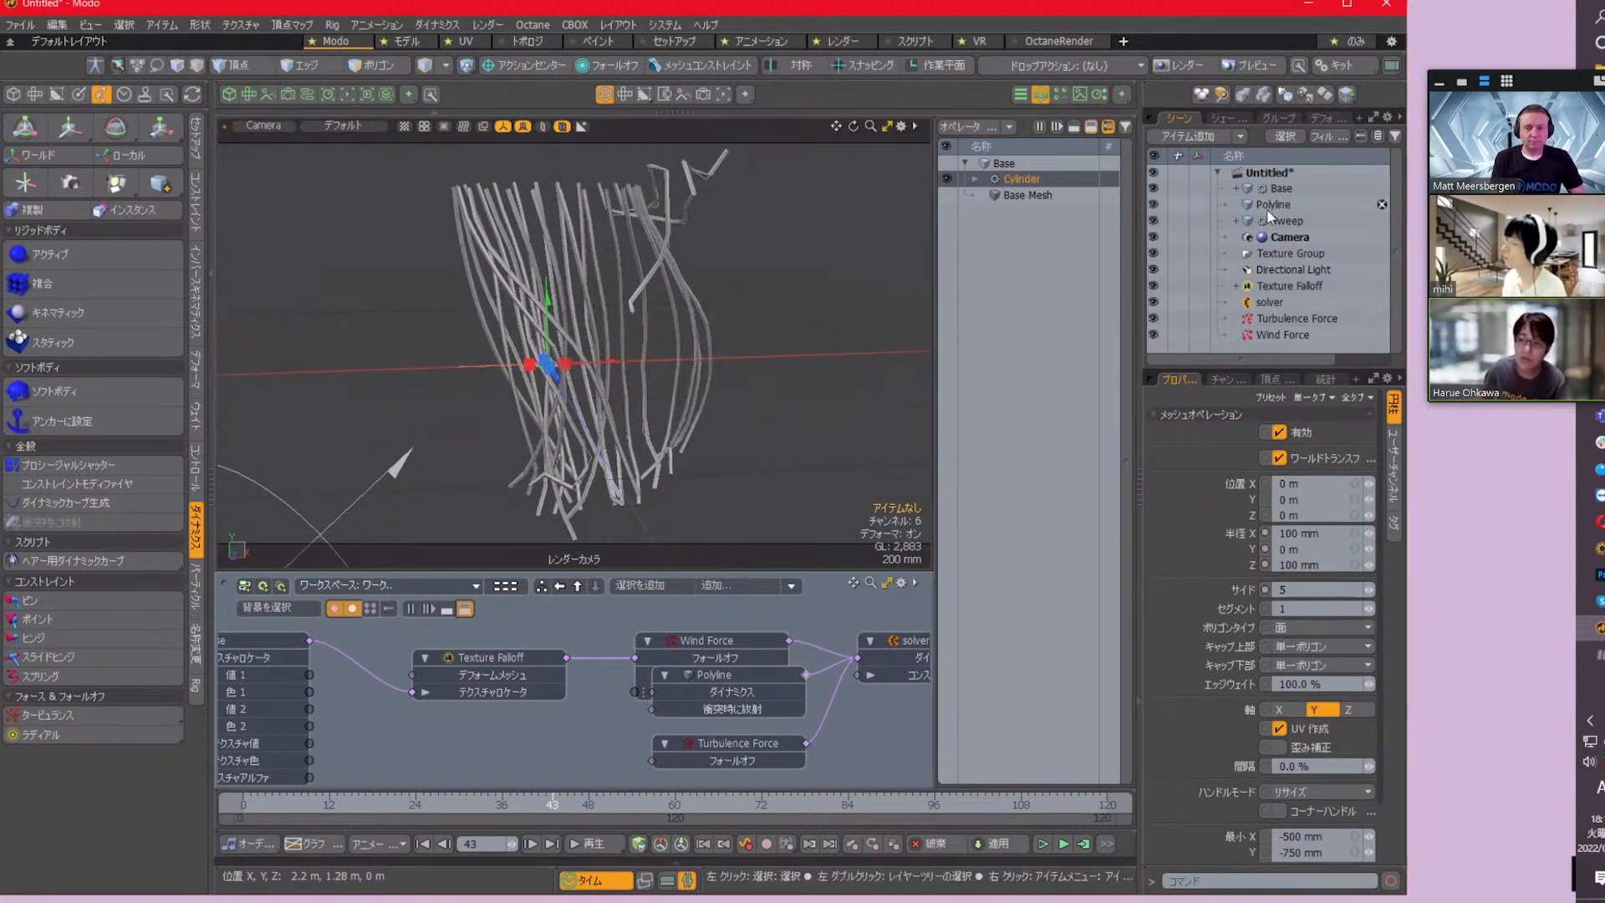
# Set the Curve Sweep's step count (ステップ) to 10 on the Sweep mesh
pyautogui.click(1285, 221)
pyautogui.scroll(-5, 1304, 591)
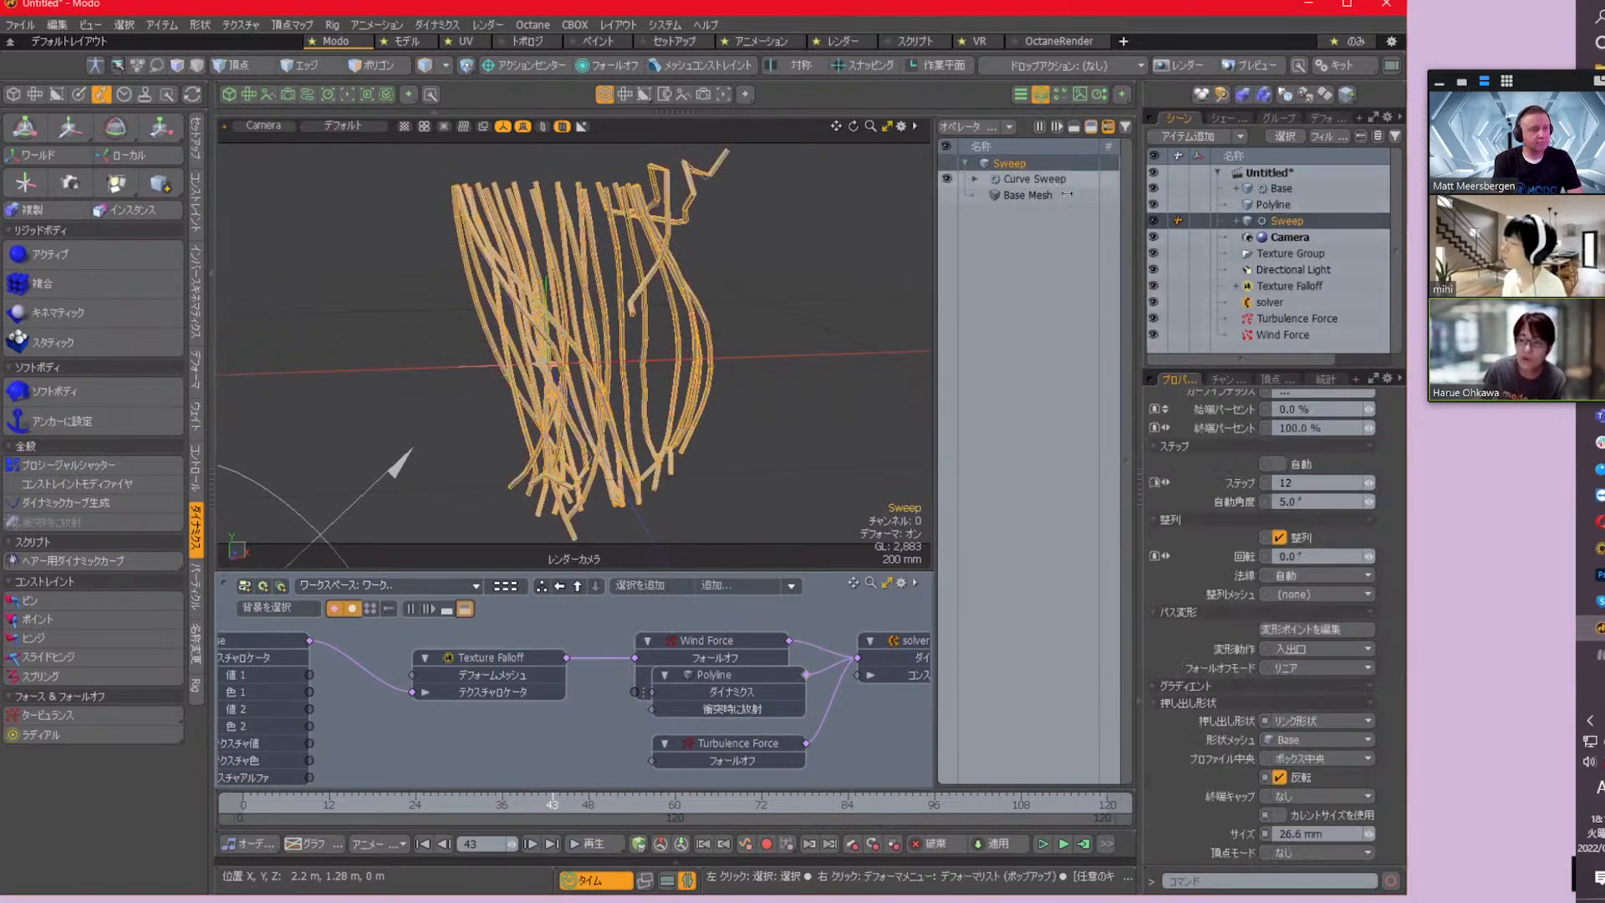
pyautogui.moveTo(1321, 486); pyautogui.dragTo(1148, 466)
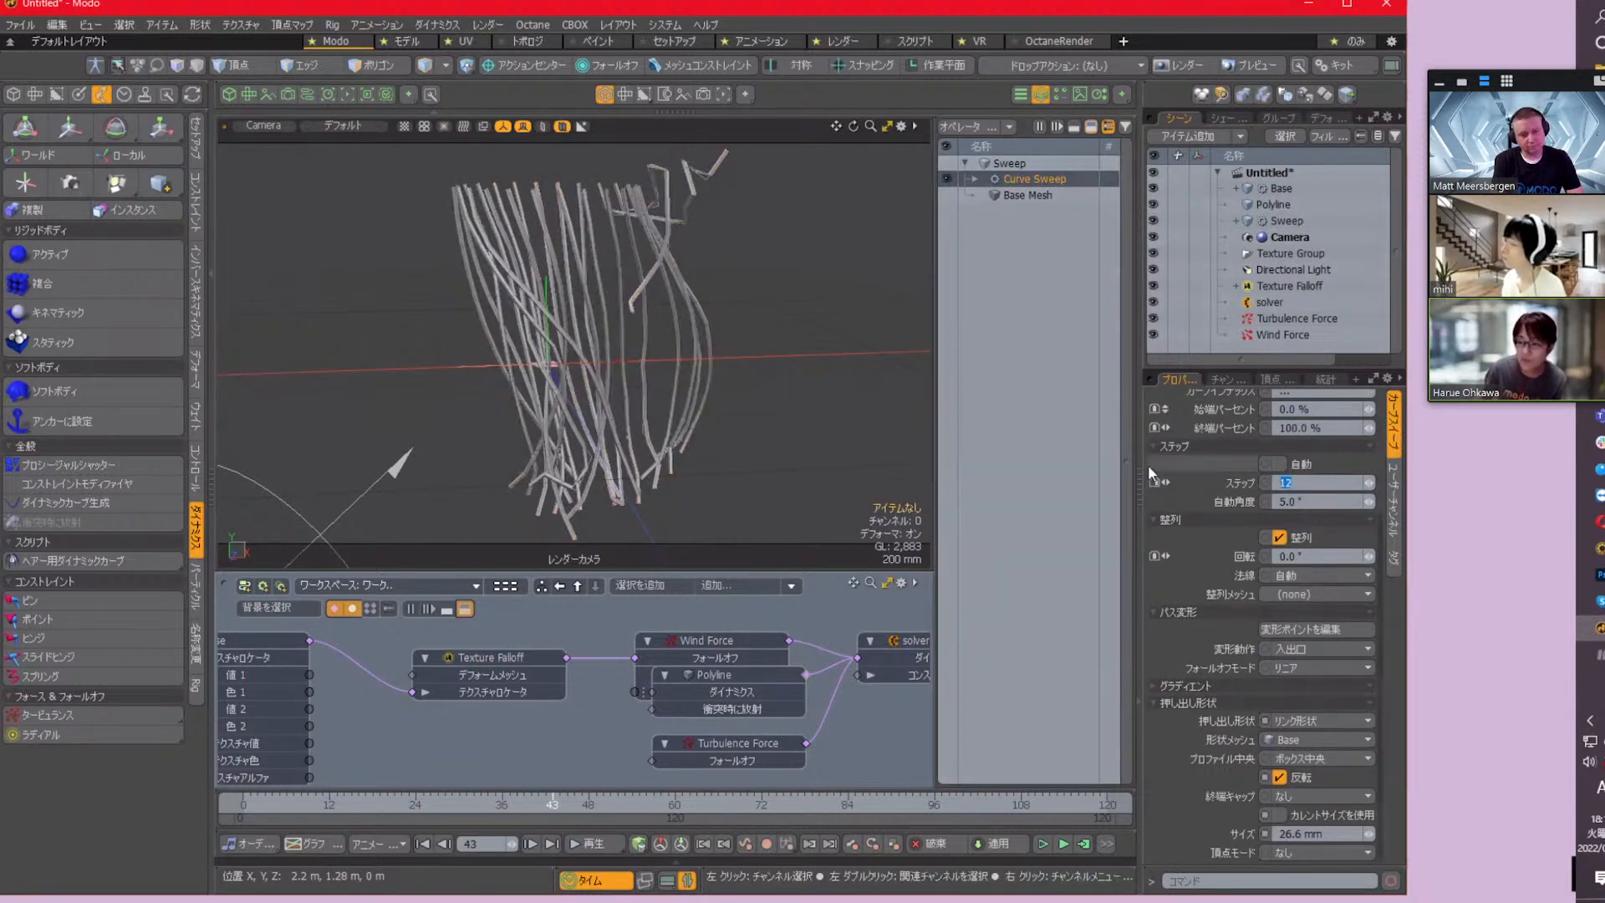
pyautogui.write('10')
pyautogui.press('Return')
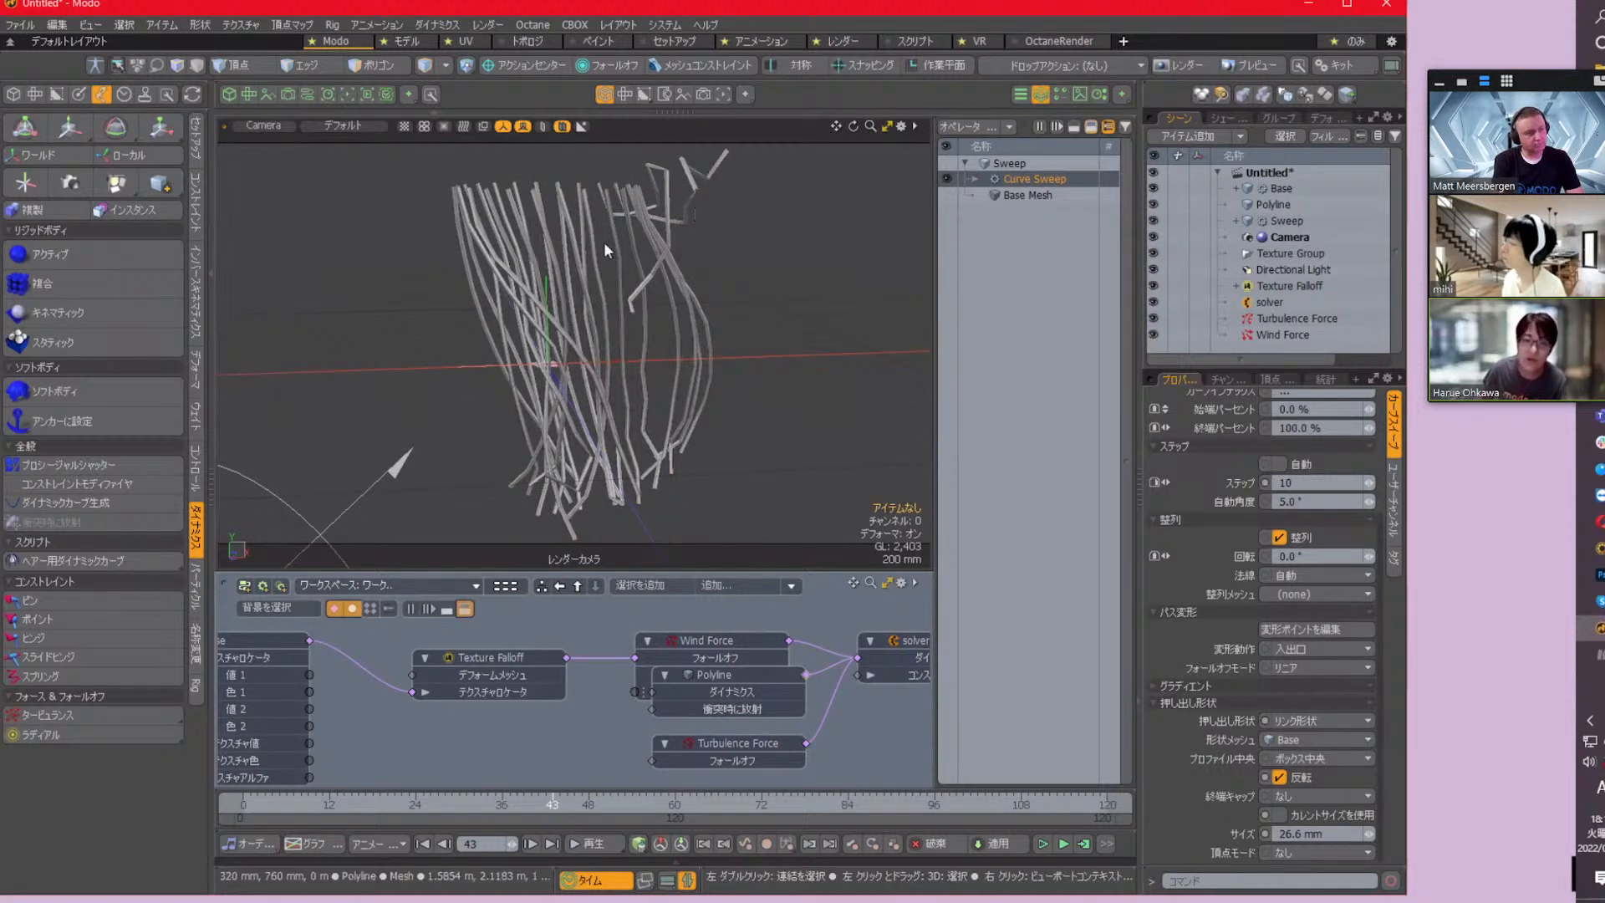
pyautogui.scroll(4, 614, 308)
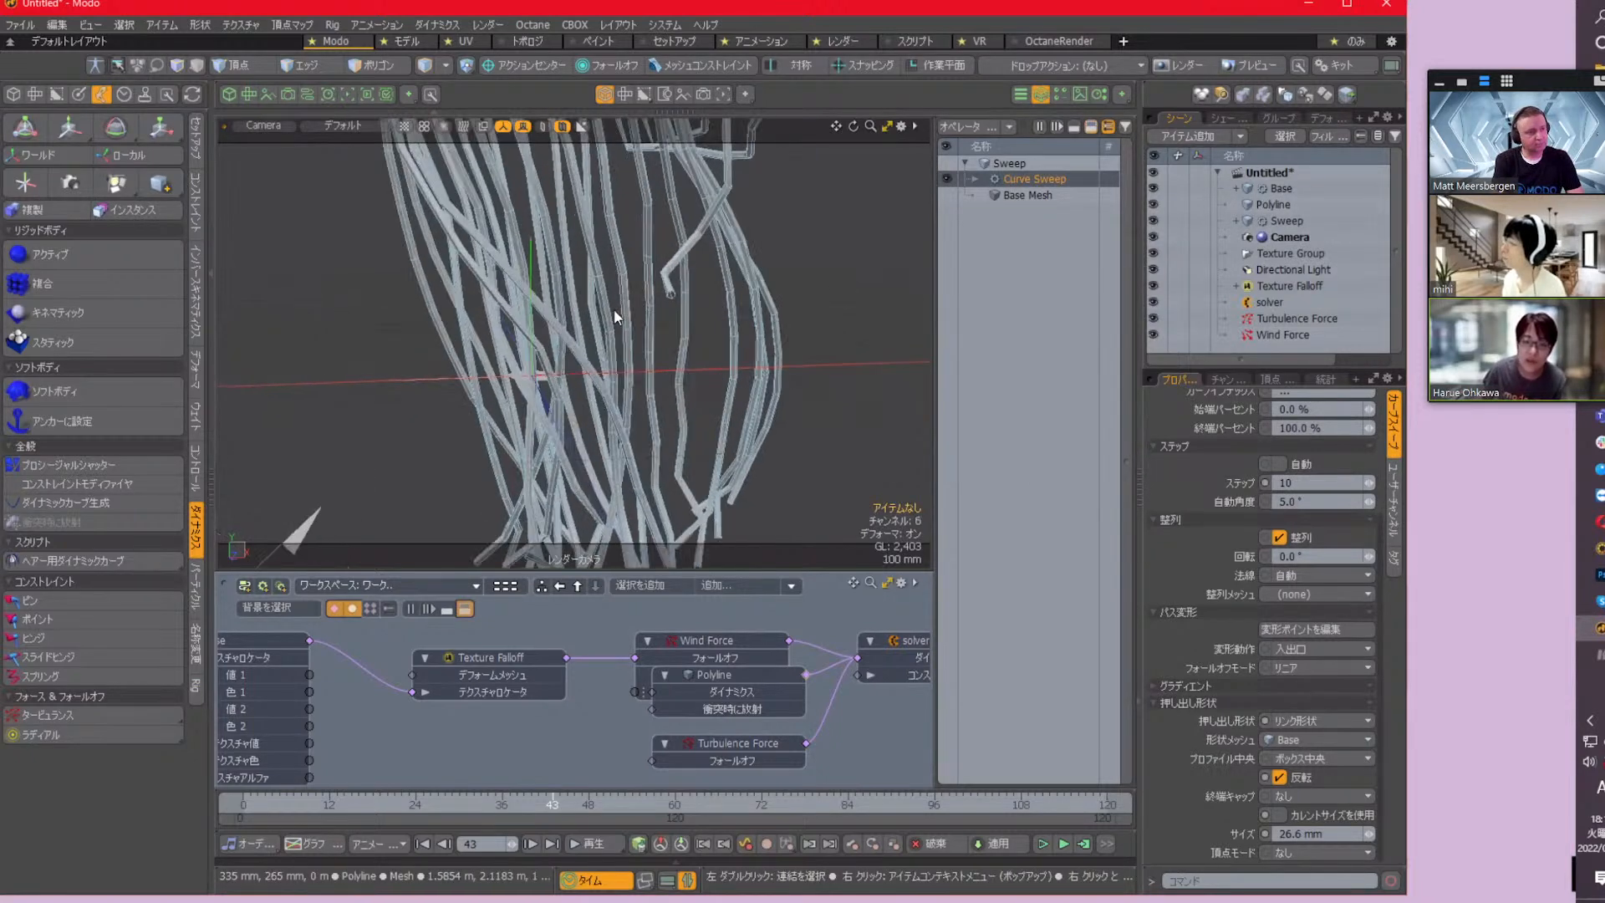
# Display the viewport in wireframe and examine how the swept tube segments follow the selected Polyline curves from several angles
pyautogui.click(563, 127)
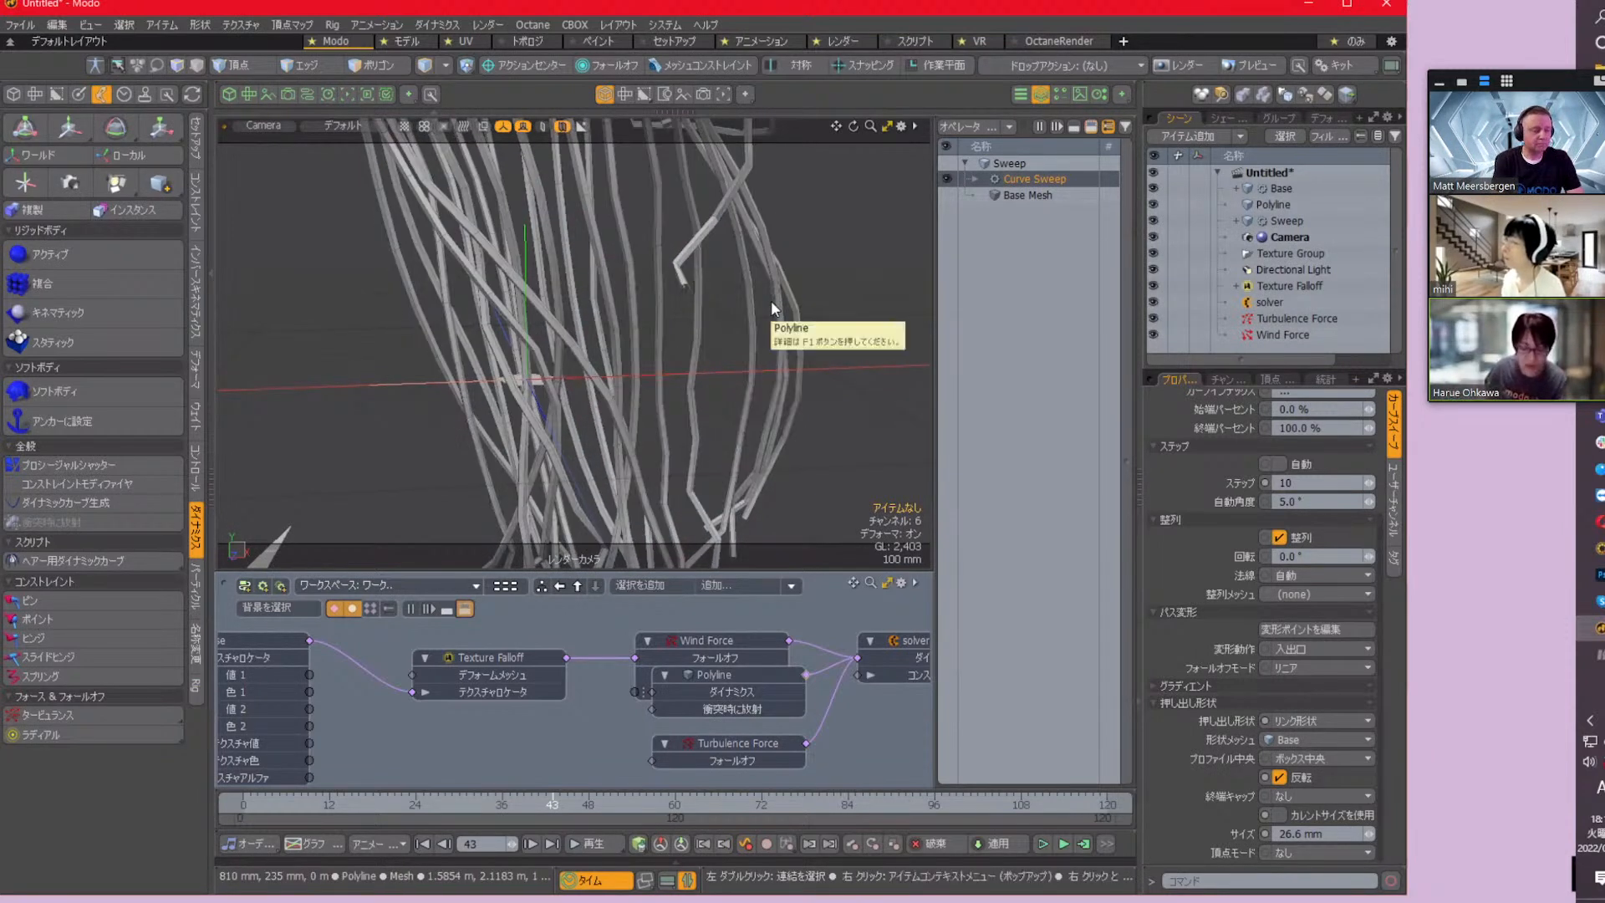
pyautogui.press('alt')
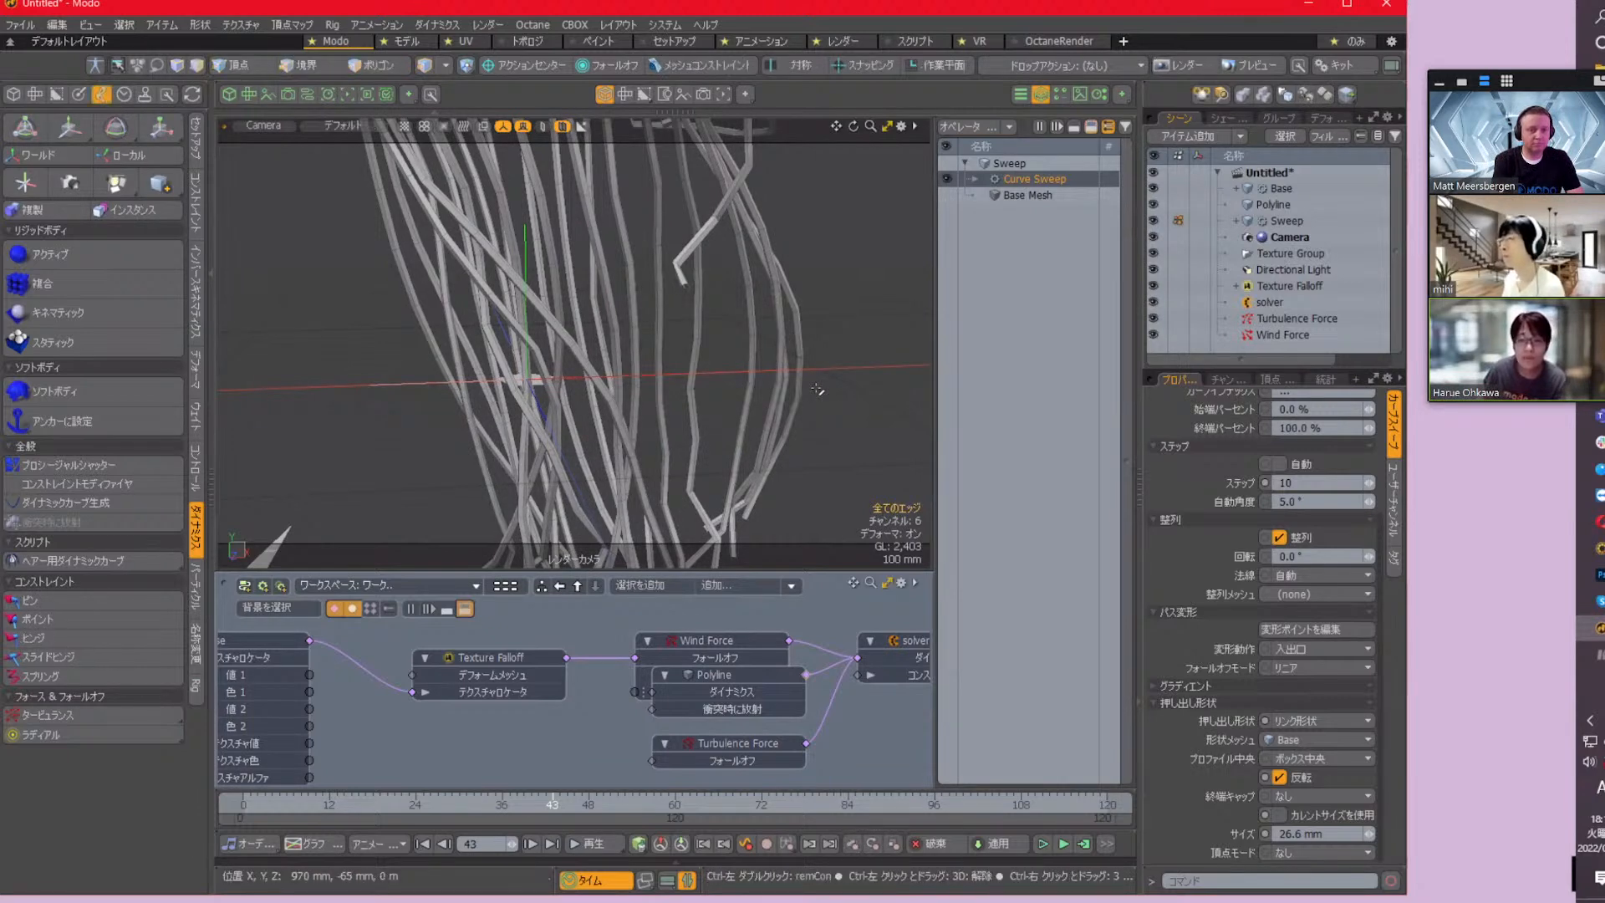
pyautogui.hotkey('ctrl', 'space')
pyautogui.click(802, 316)
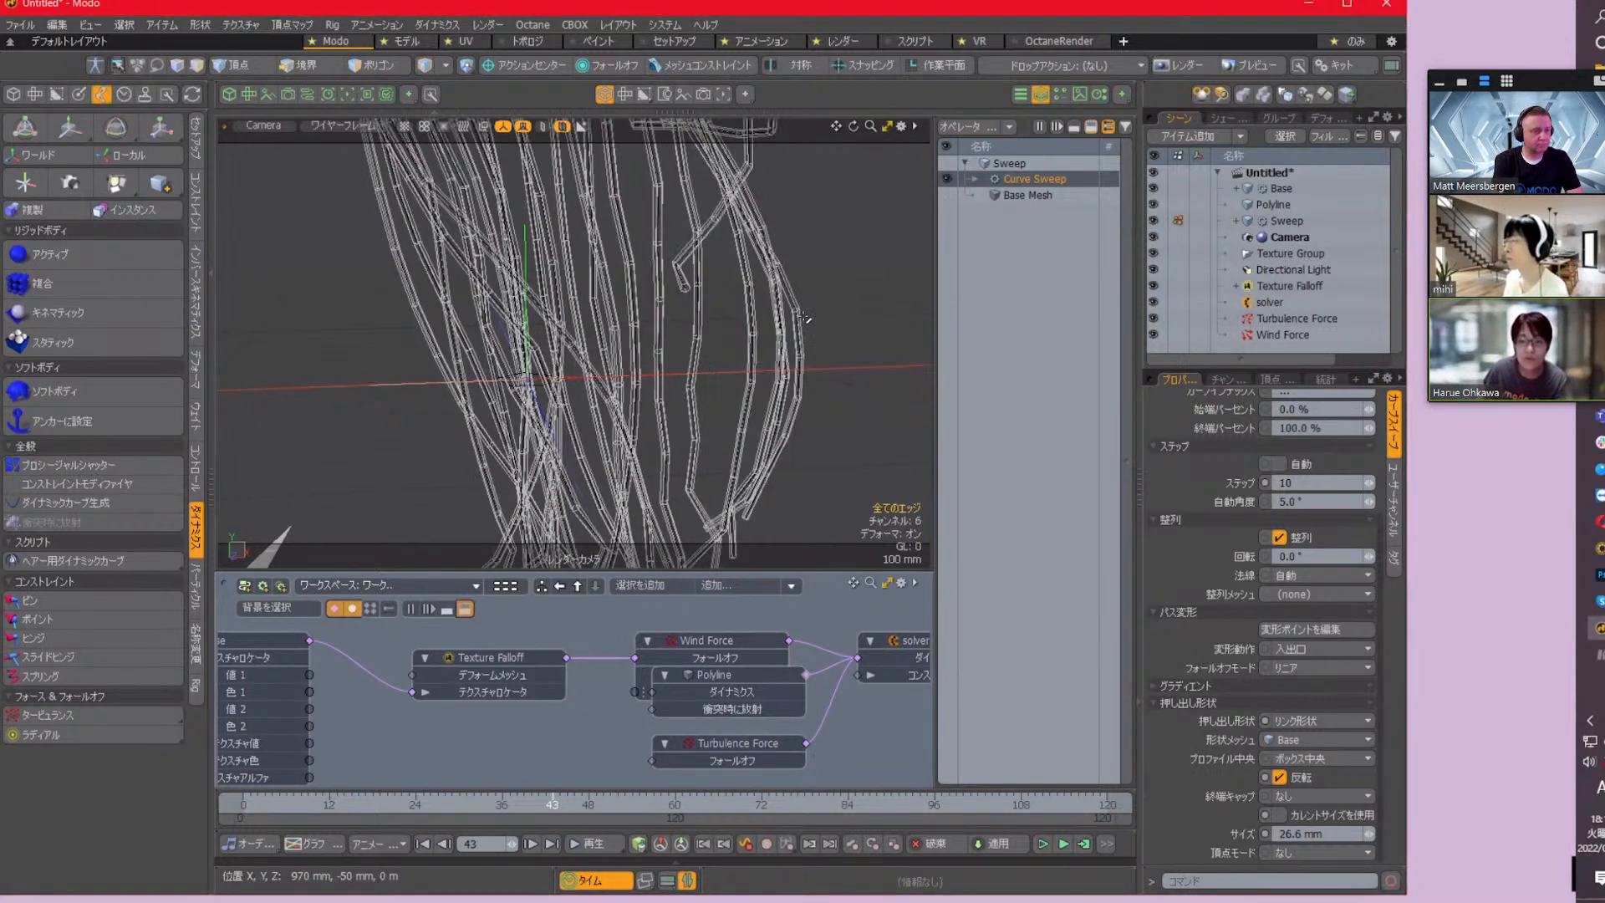
pyautogui.scroll(6, 804, 314)
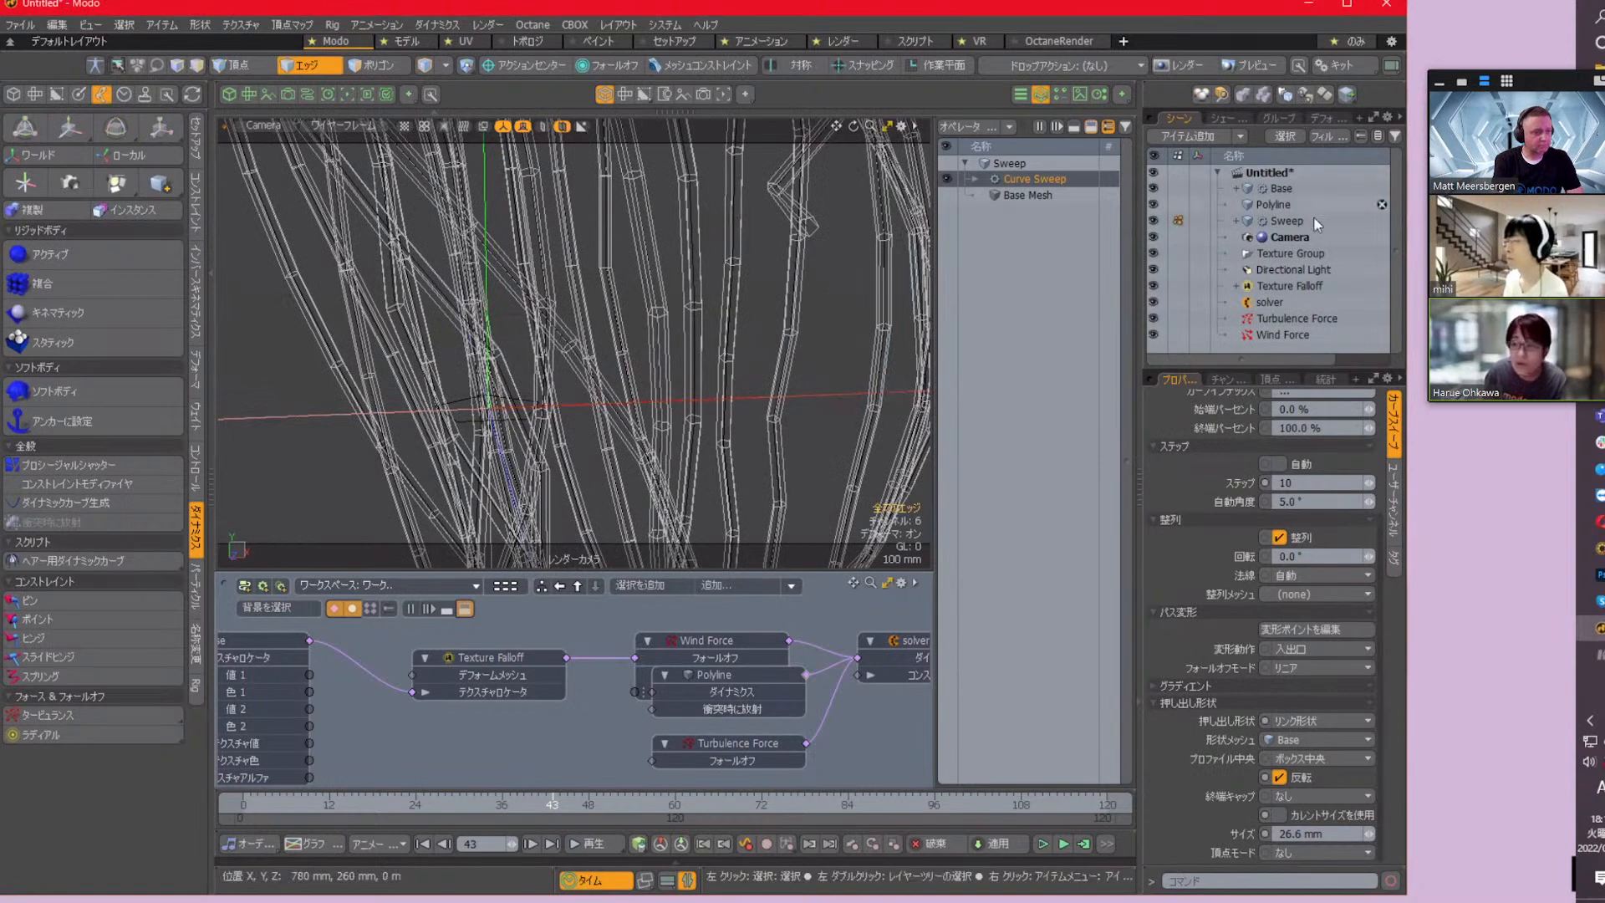
pyautogui.click(1279, 204)
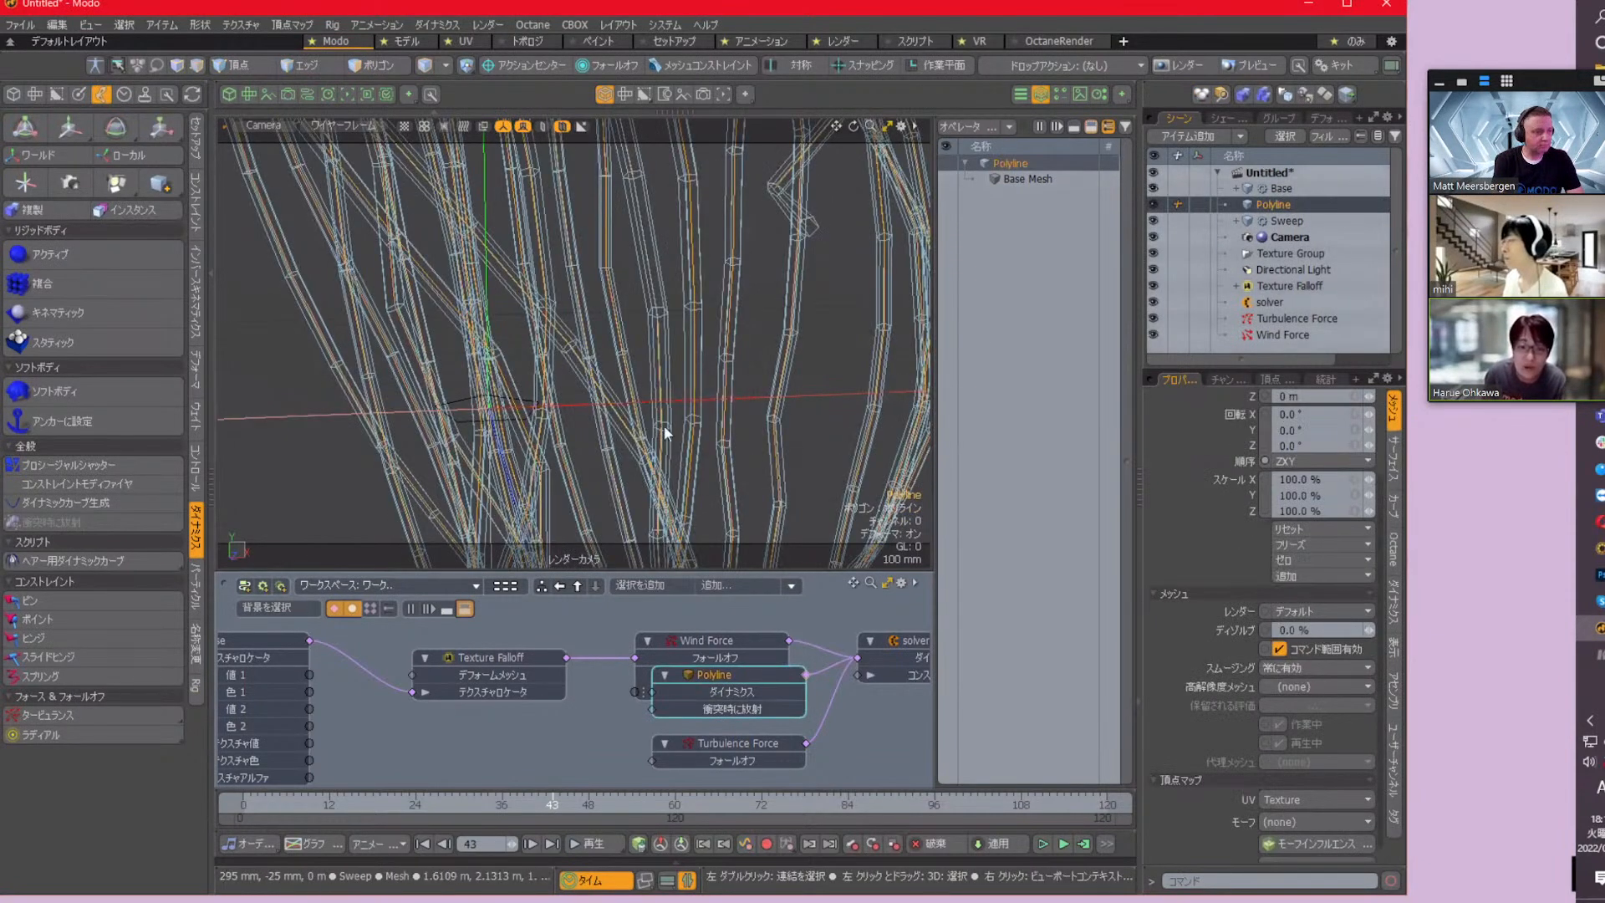
pyautogui.scroll(-3, 836, 453)
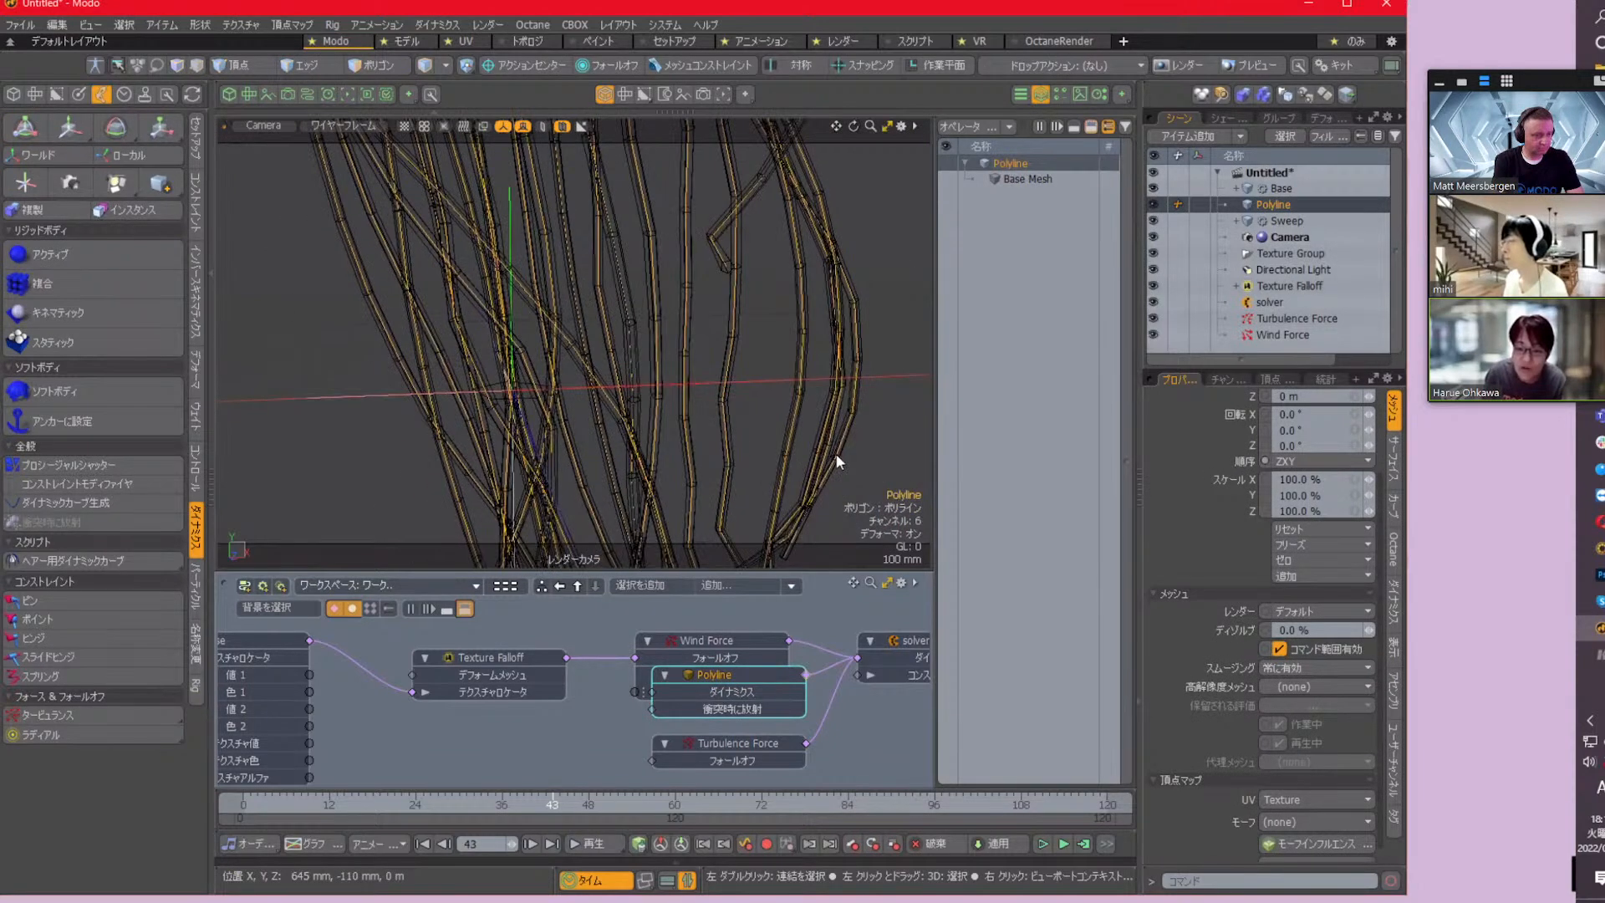
pyautogui.scroll(-2, 783, 446)
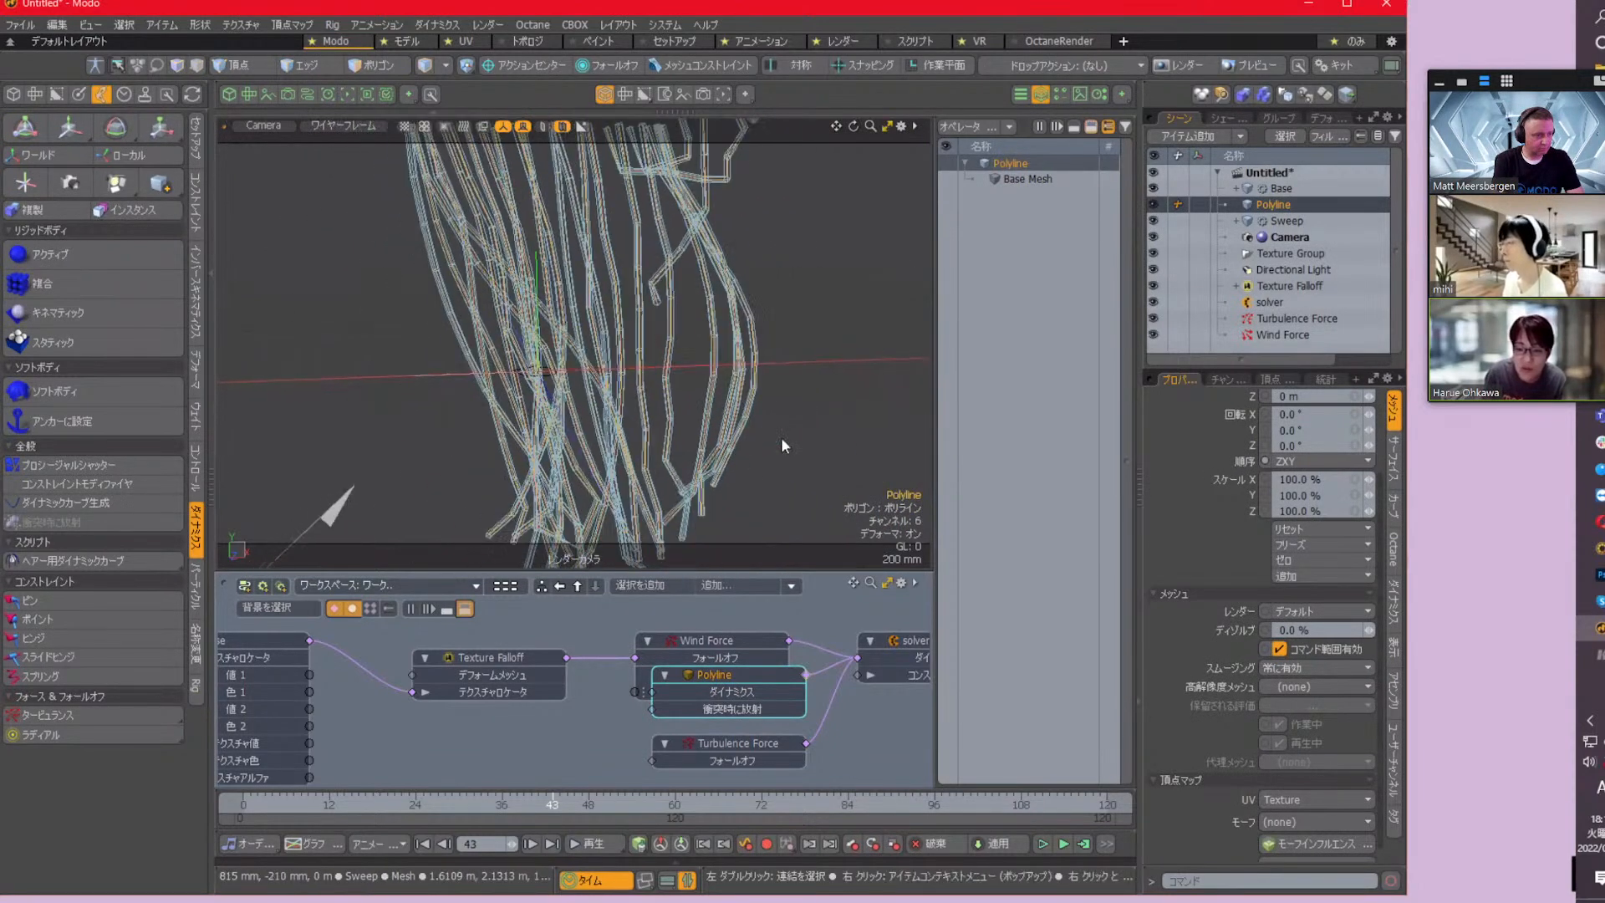
pyautogui.keyDown('alt'); pyautogui.keyDown('shift'); pyautogui.moveTo(730, 518); pyautogui.dragTo(734, 488); pyautogui.keyUp('shift'); pyautogui.keyUp('alt')
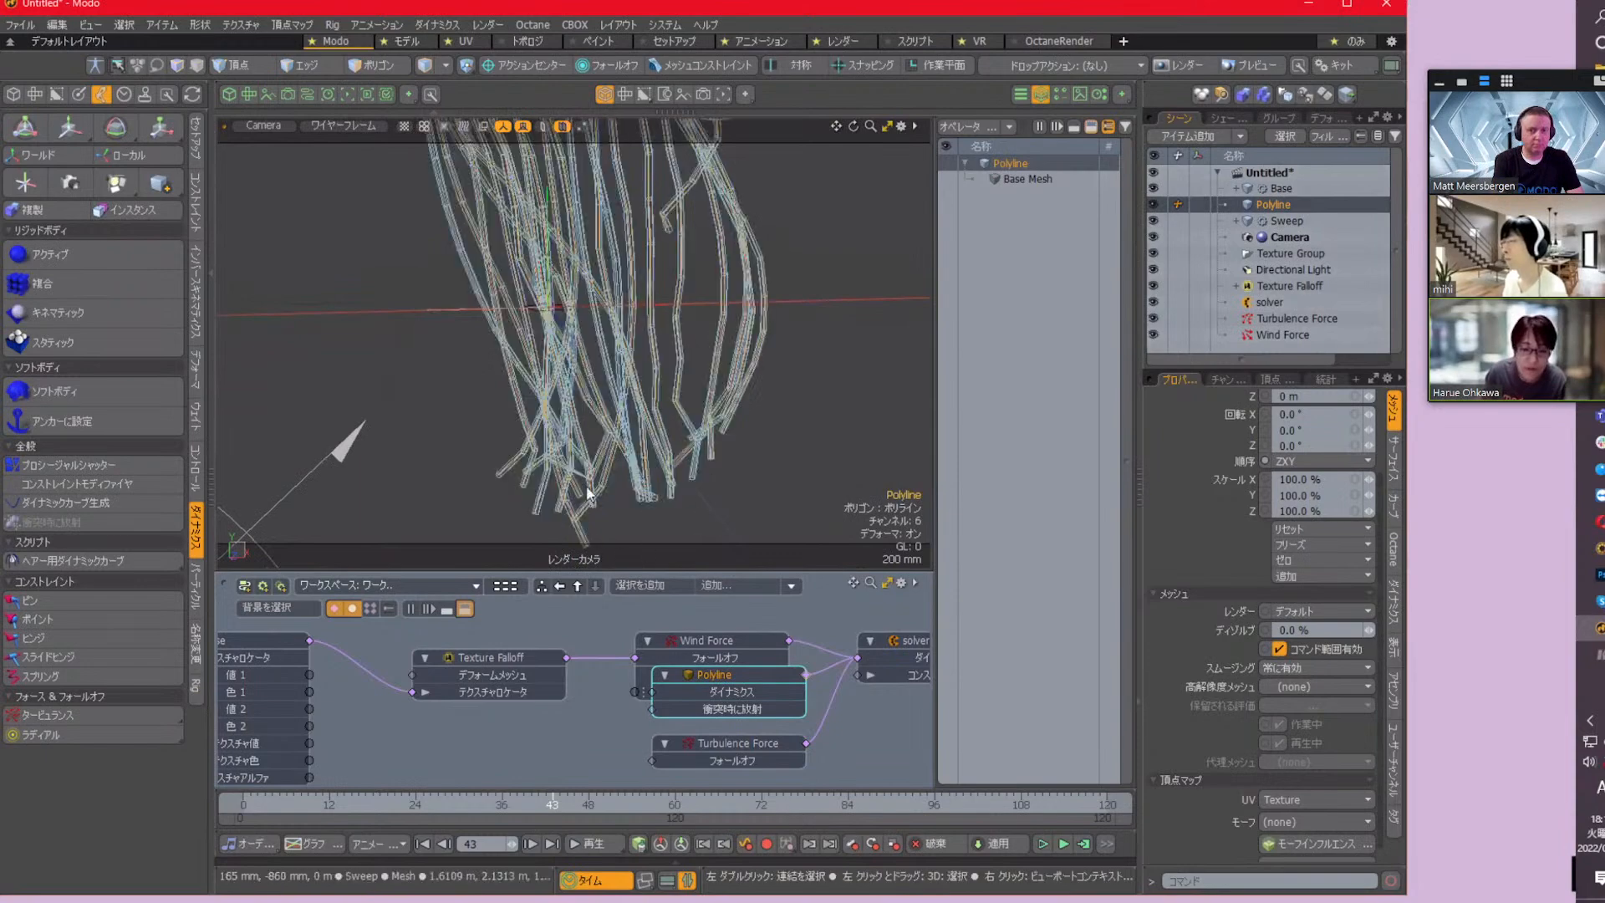
pyautogui.keyDown('alt'); pyautogui.moveTo(600, 461); pyautogui.dragTo(678, 327); pyautogui.keyUp('alt')
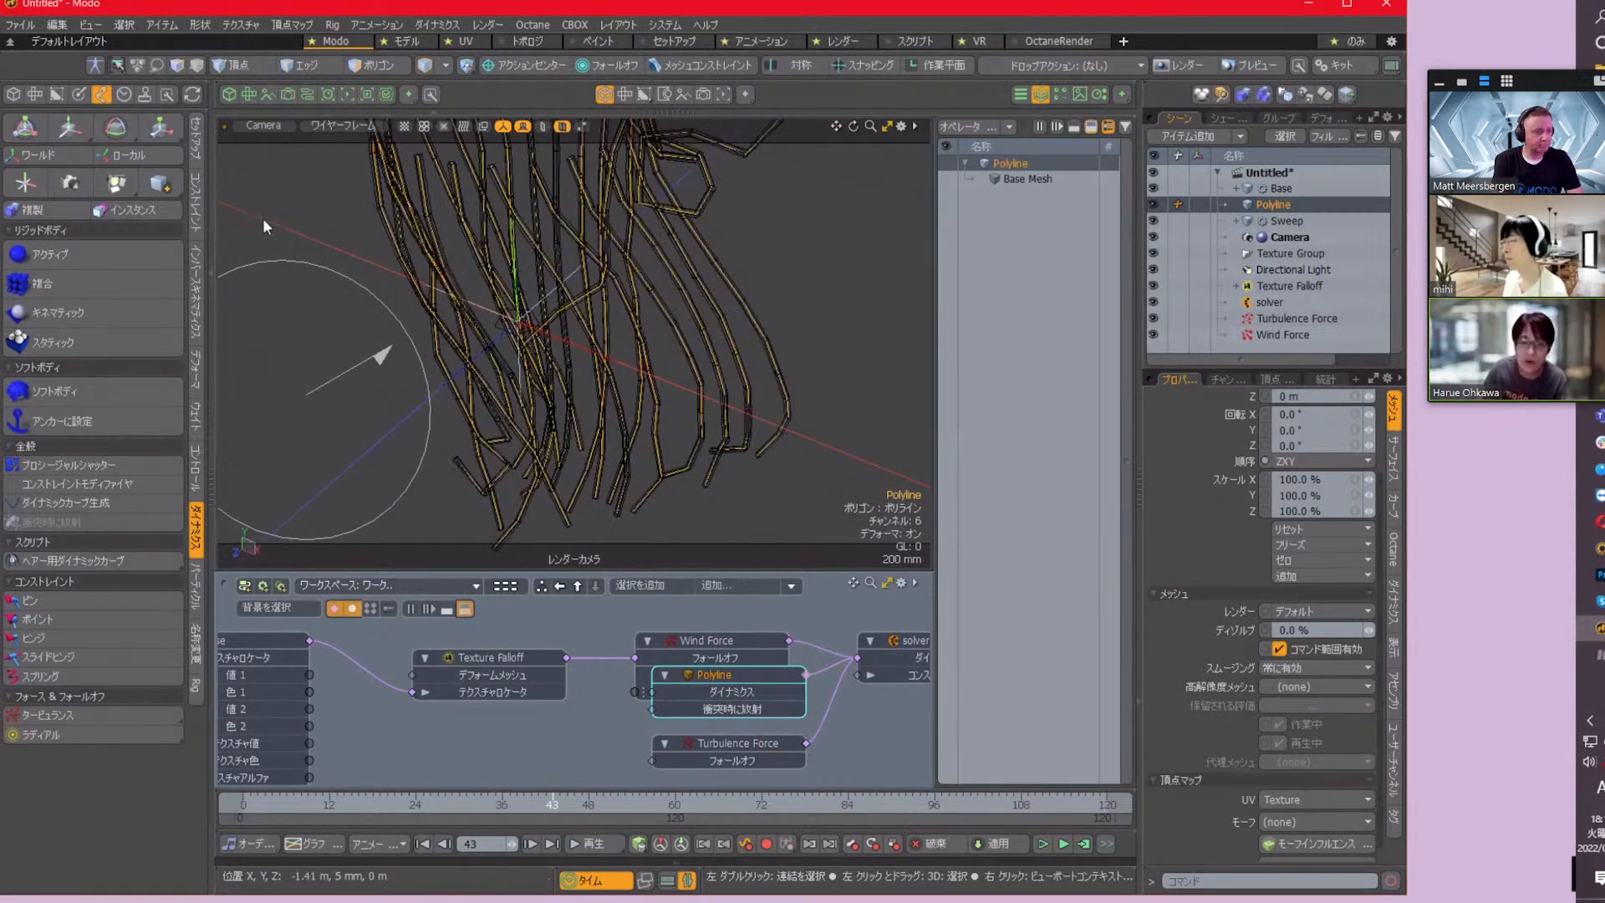
# Return the viewport to the default shading style and hide the Base mesh
pyautogui.hotkey('ctrl', '2')
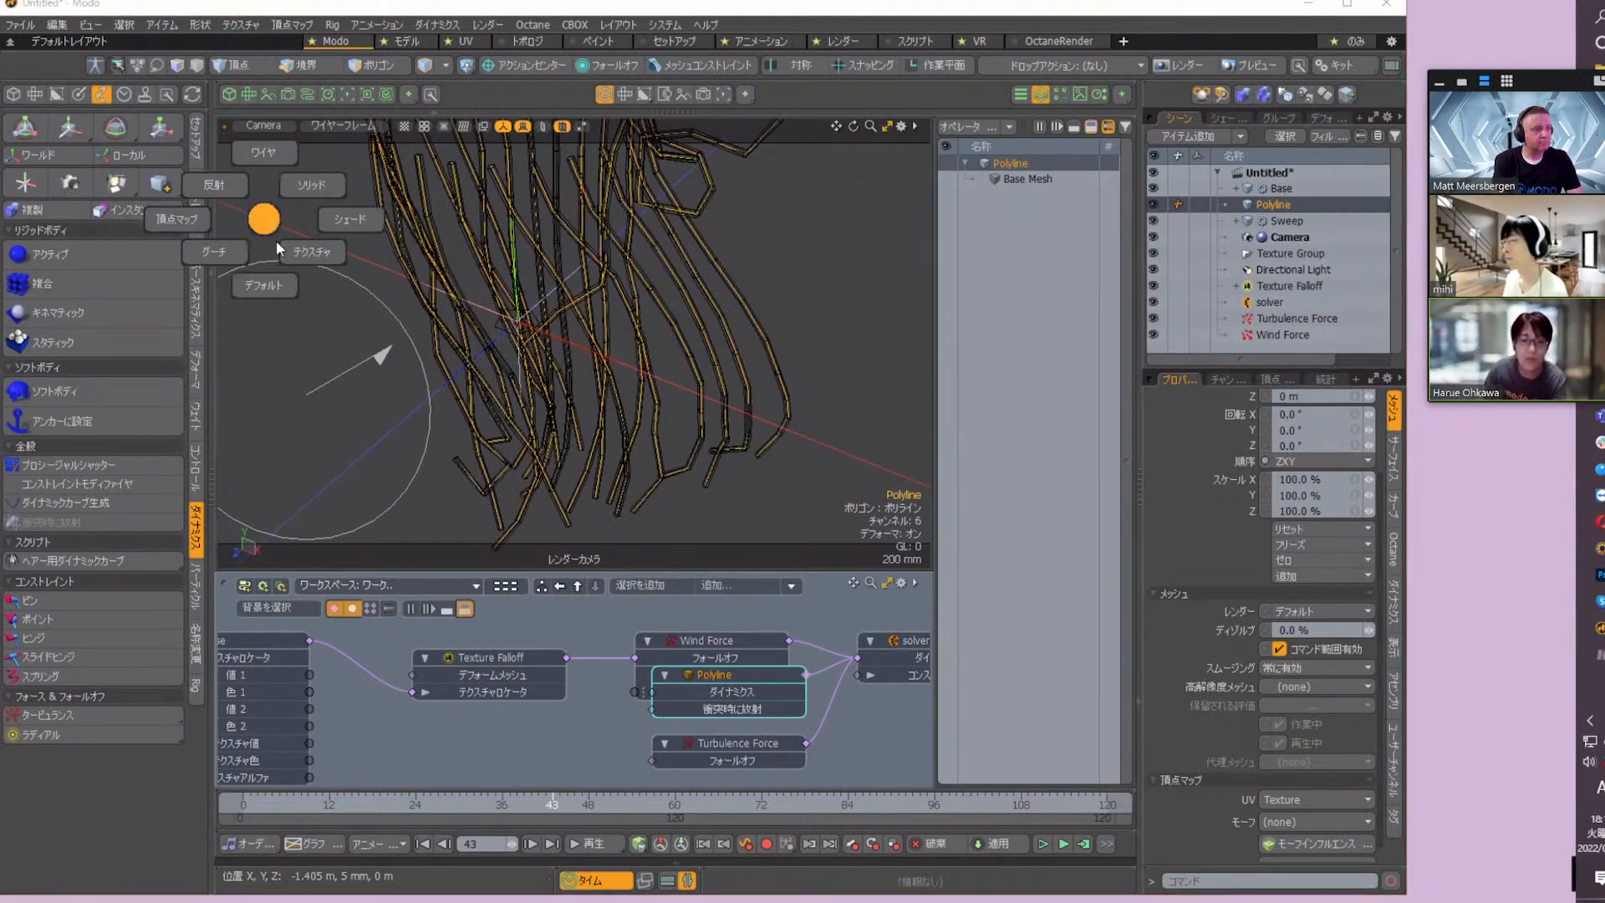
pyautogui.click(273, 294)
pyautogui.scroll(-1, 795, 376)
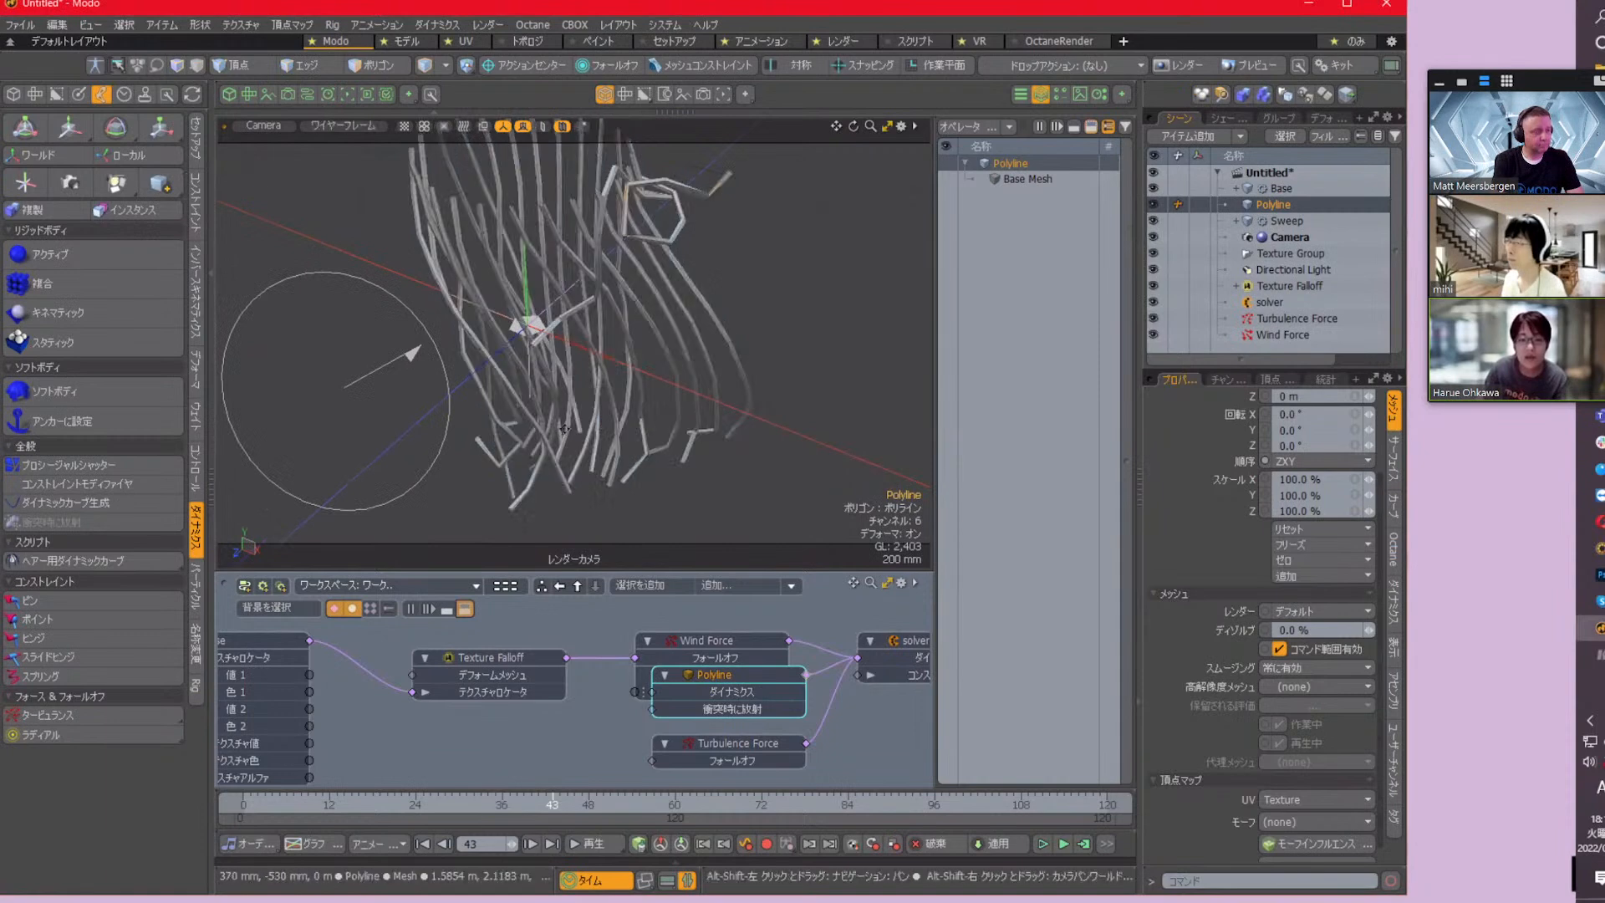
pyautogui.keyDown('alt'); pyautogui.keyDown('shift'); pyautogui.moveTo(715, 386); pyautogui.dragTo(752, 414); pyautogui.keyUp('shift'); pyautogui.keyUp('alt')
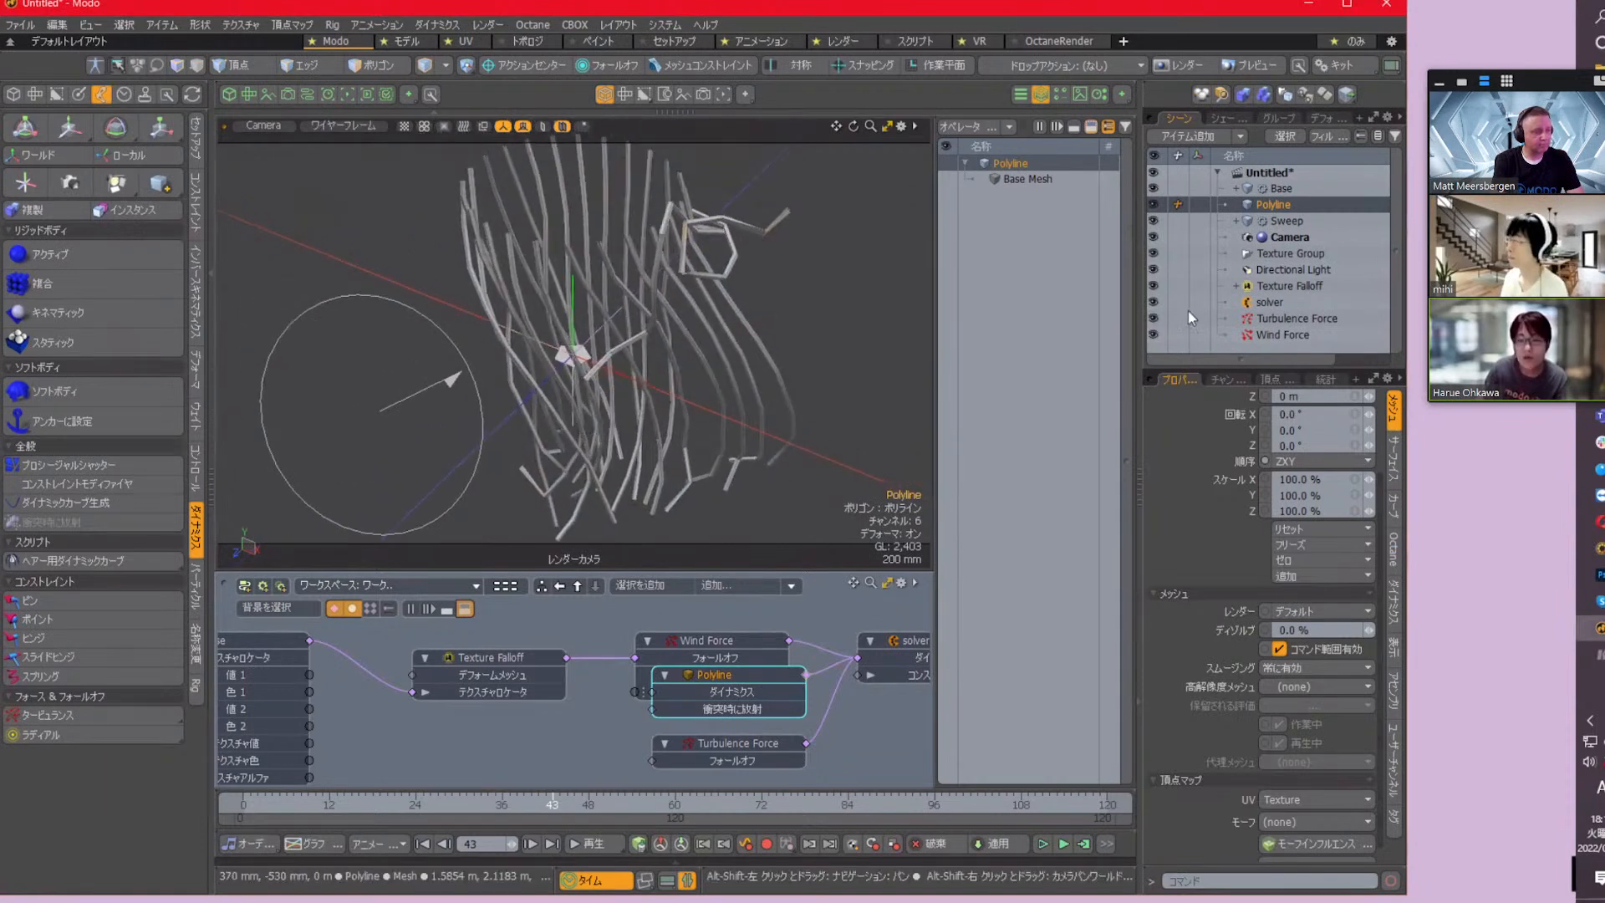
pyautogui.click(1154, 189)
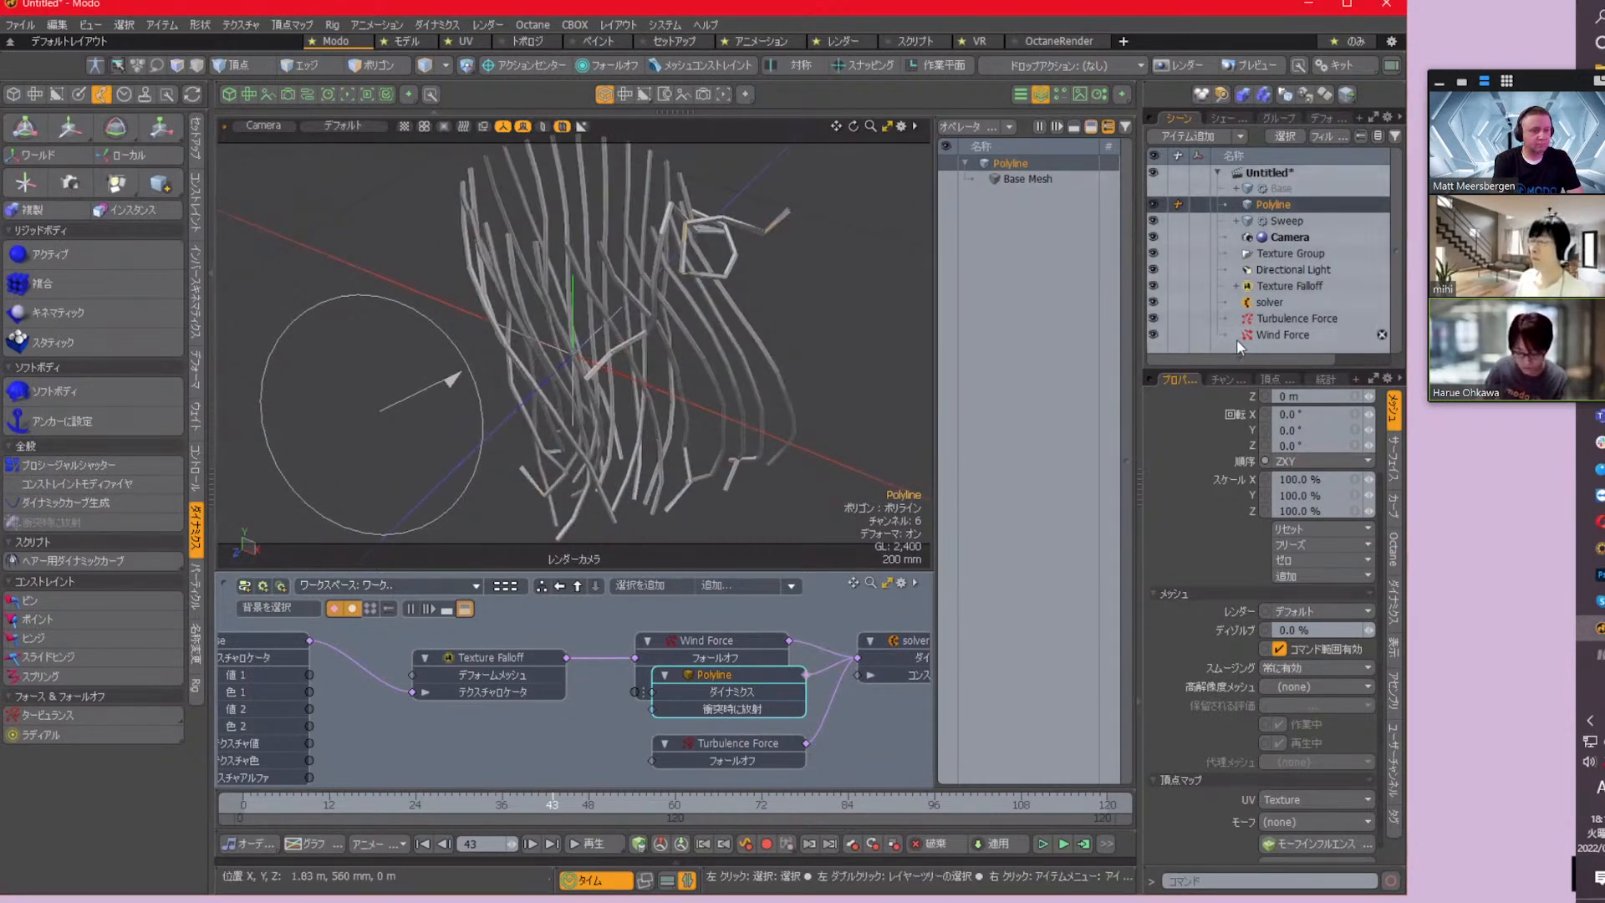
# Add a new mesh item and create a quad-ball sphere in it with a 500 mm radius and subdivision level 1
pyautogui.press('n')
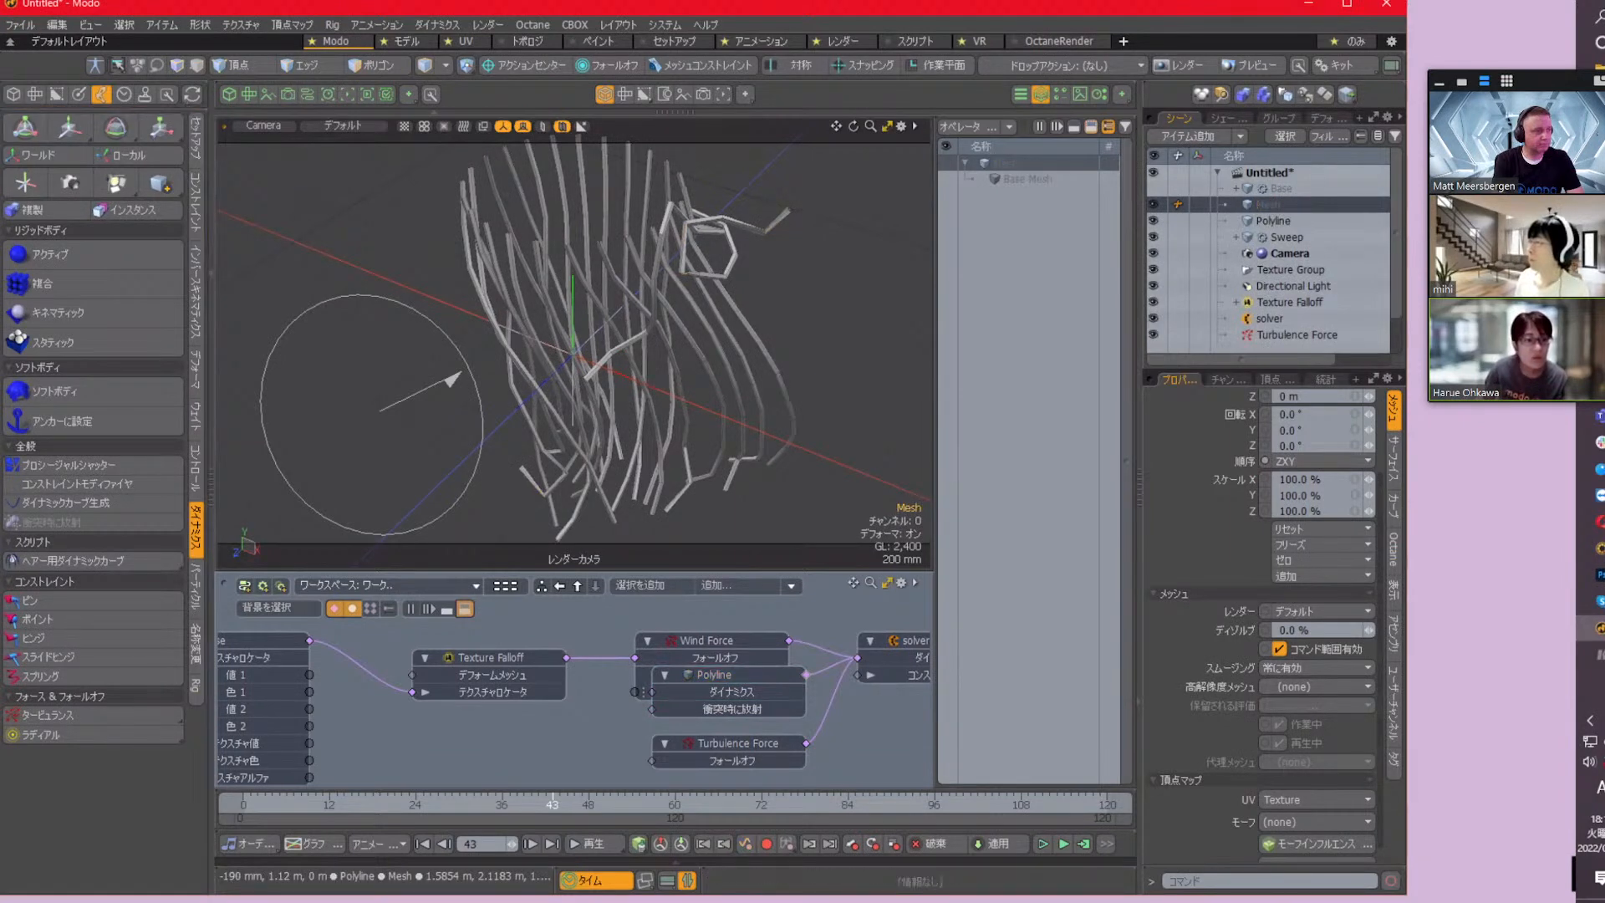
pyautogui.click(15, 93)
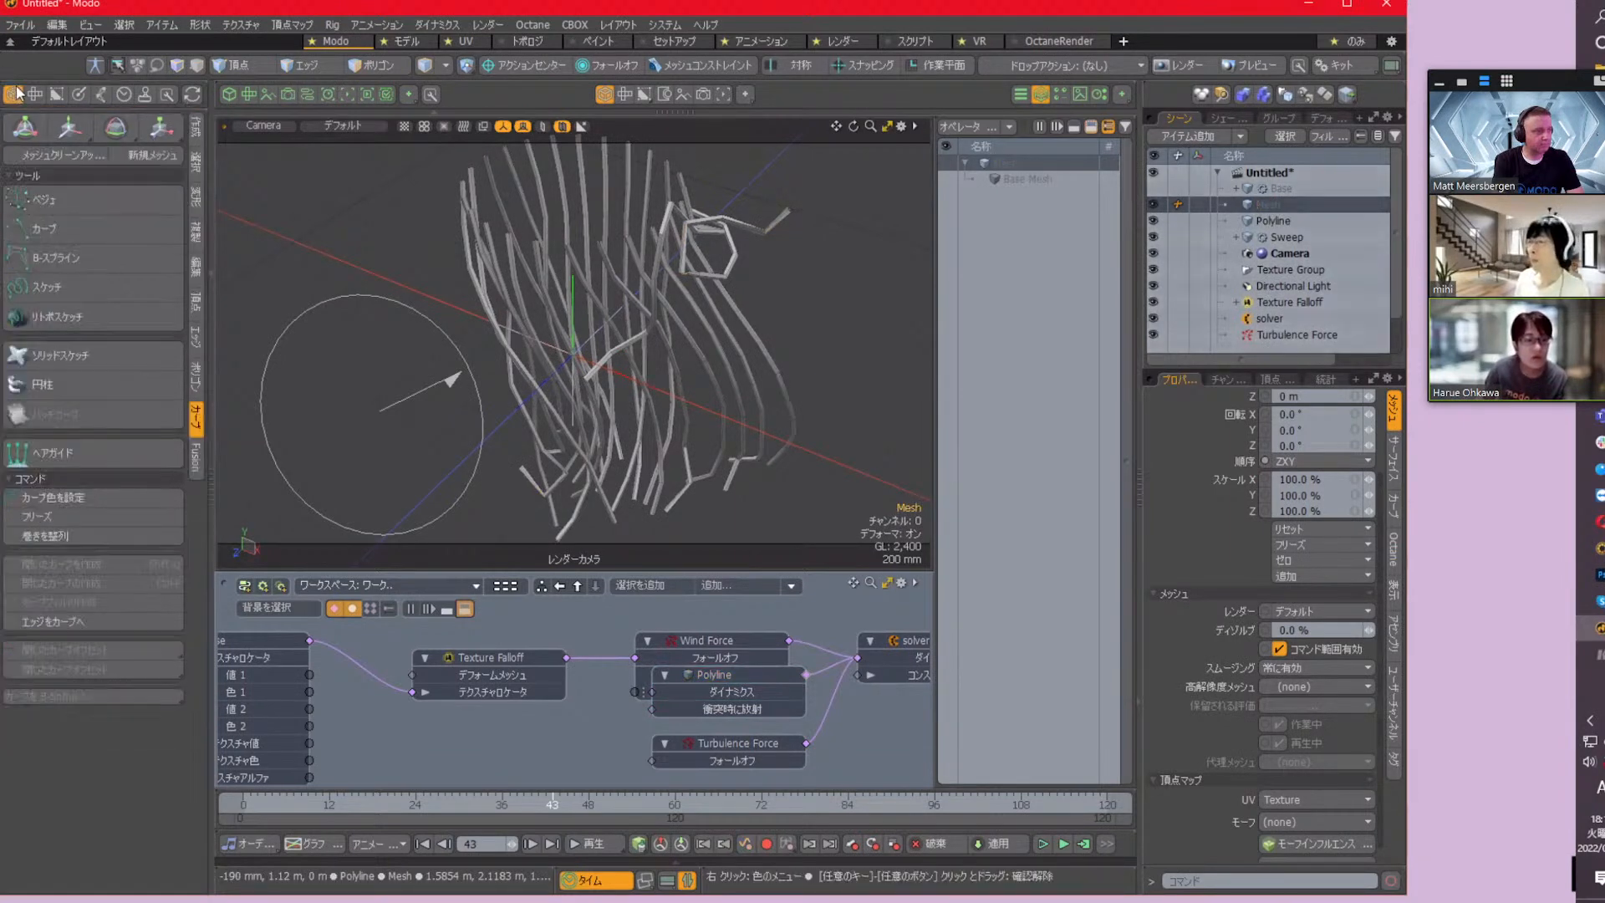
pyautogui.click(196, 130)
pyautogui.click(71, 203)
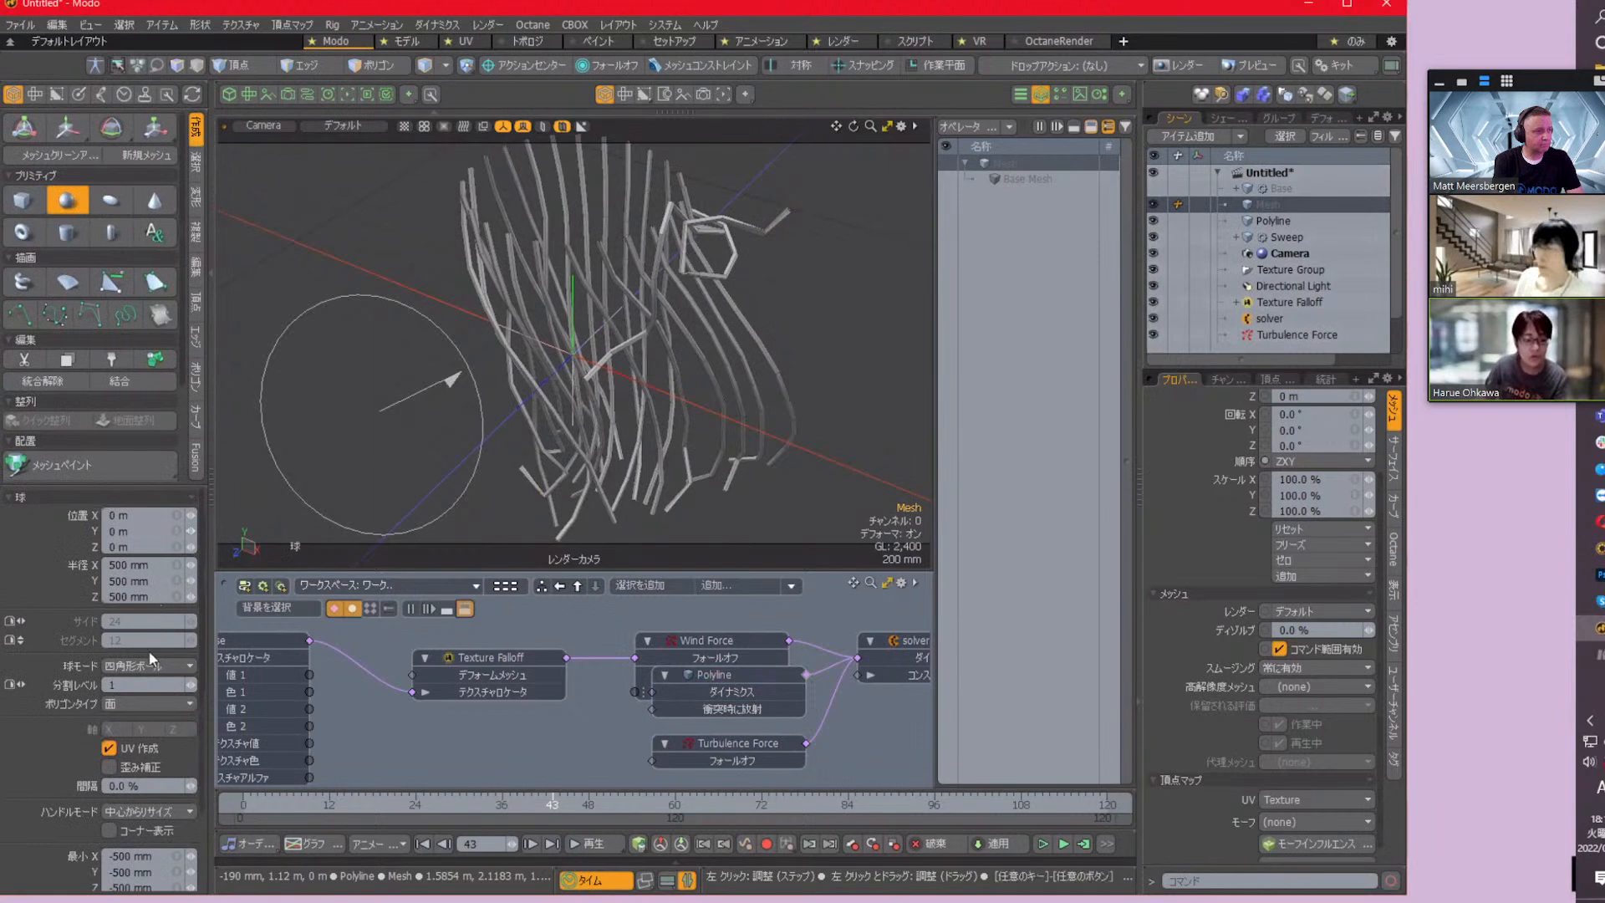
pyautogui.click(166, 863)
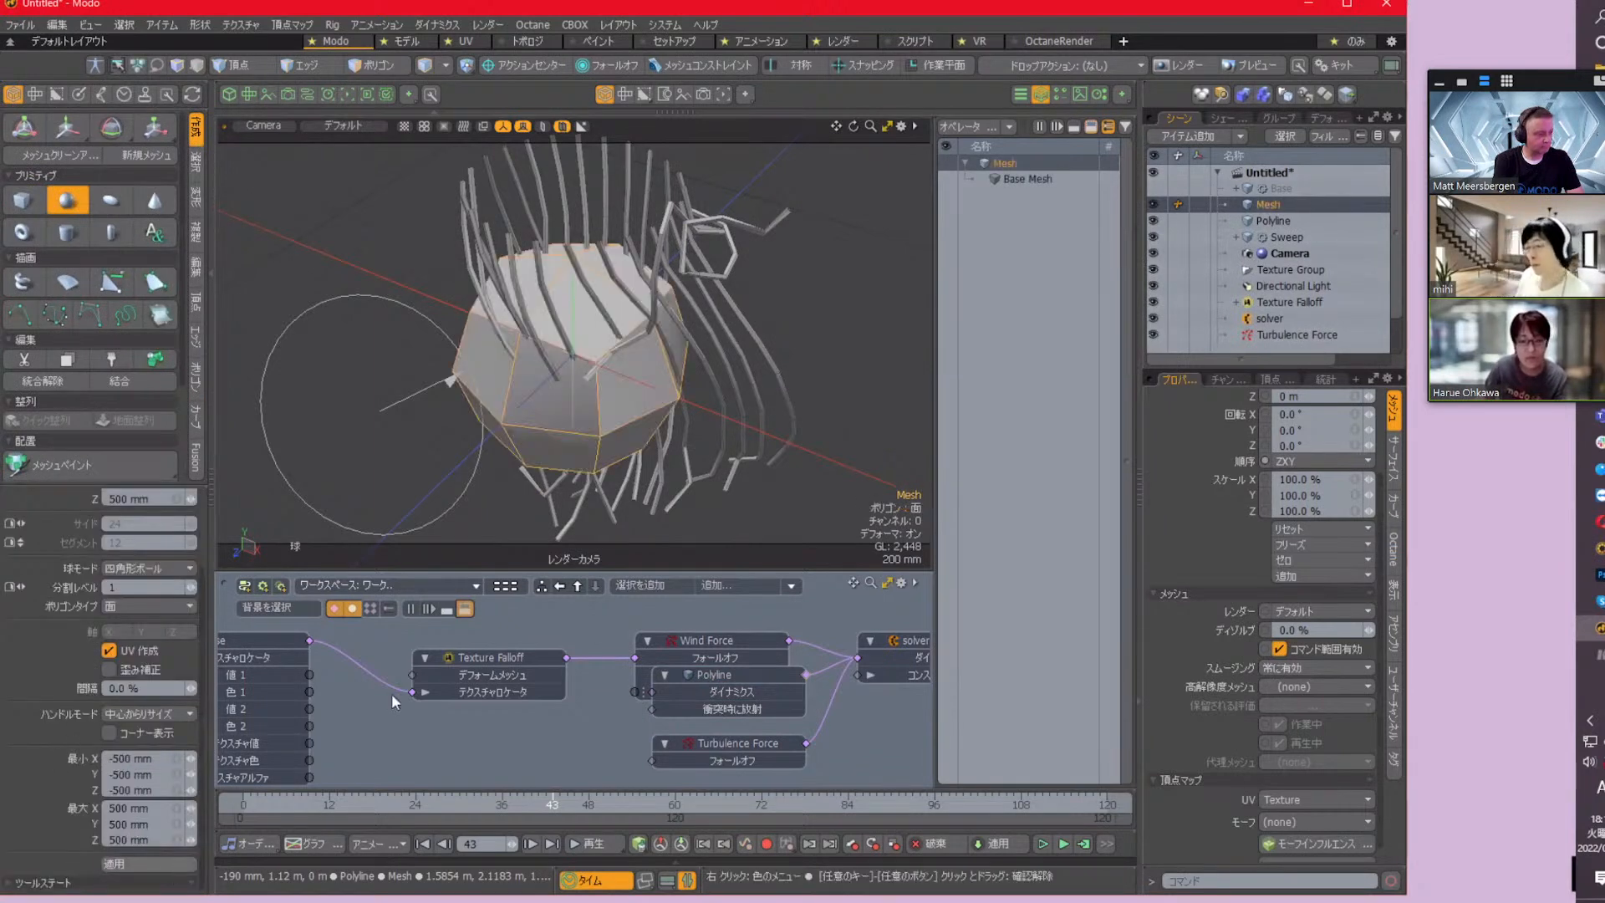
# Deselect all items and add a Replicator item to the scene
pyautogui.click(1342, 285)
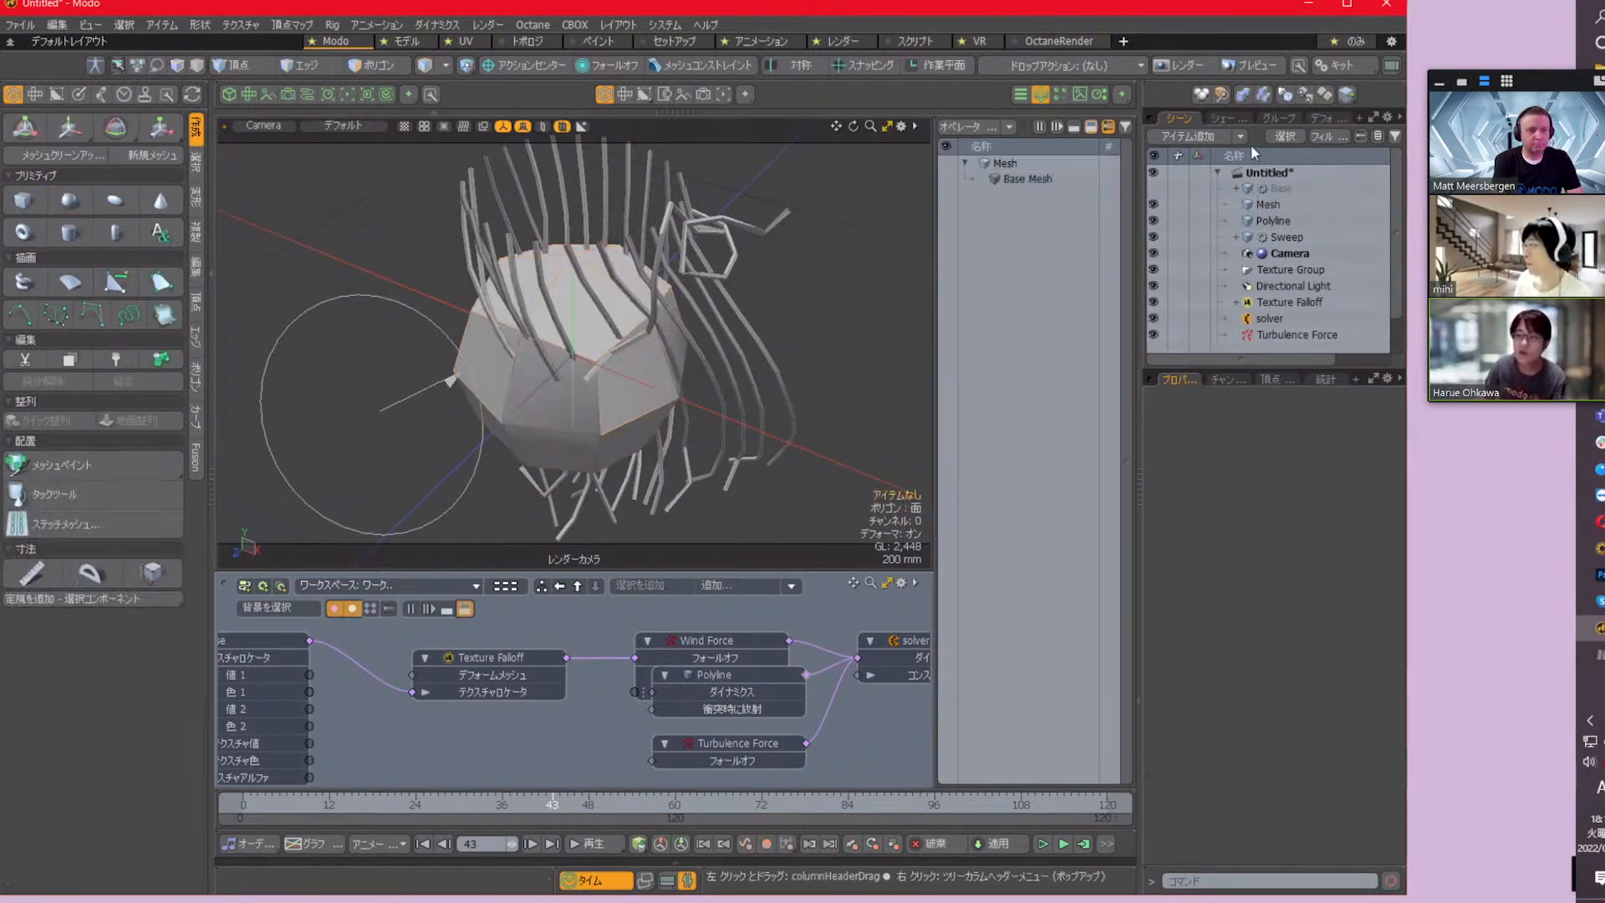
pyautogui.click(1200, 136)
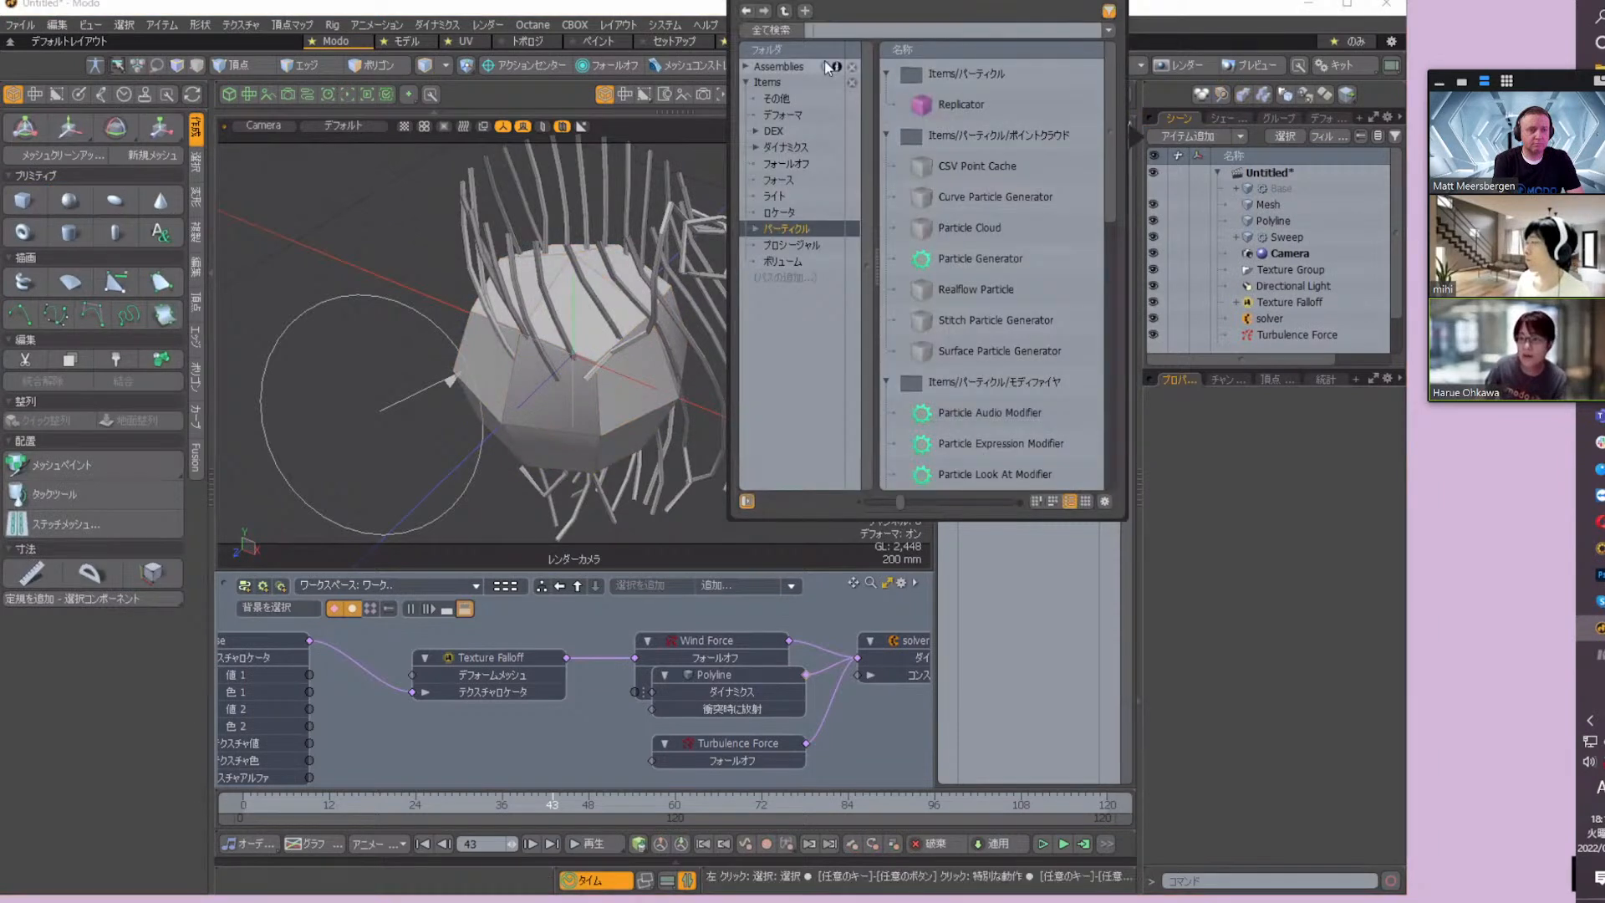
pyautogui.doubleClick(961, 103)
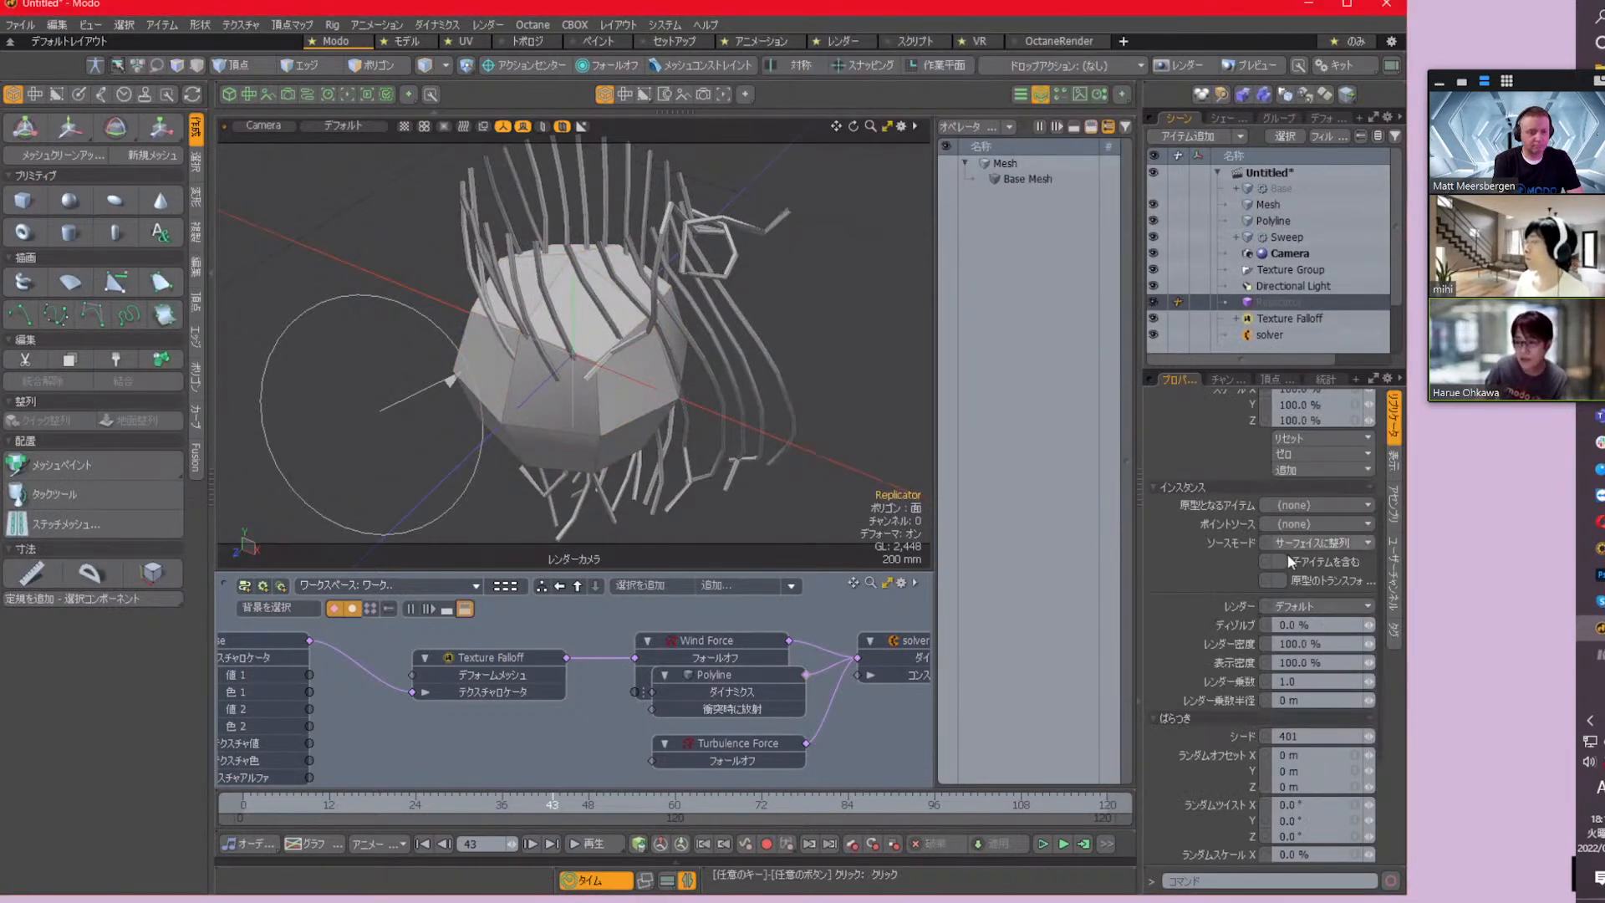
# Set the Replicator's prototype to Mesh and its point source to Polyline, and enable the use of the prototype's transform
pyautogui.click(1335, 505)
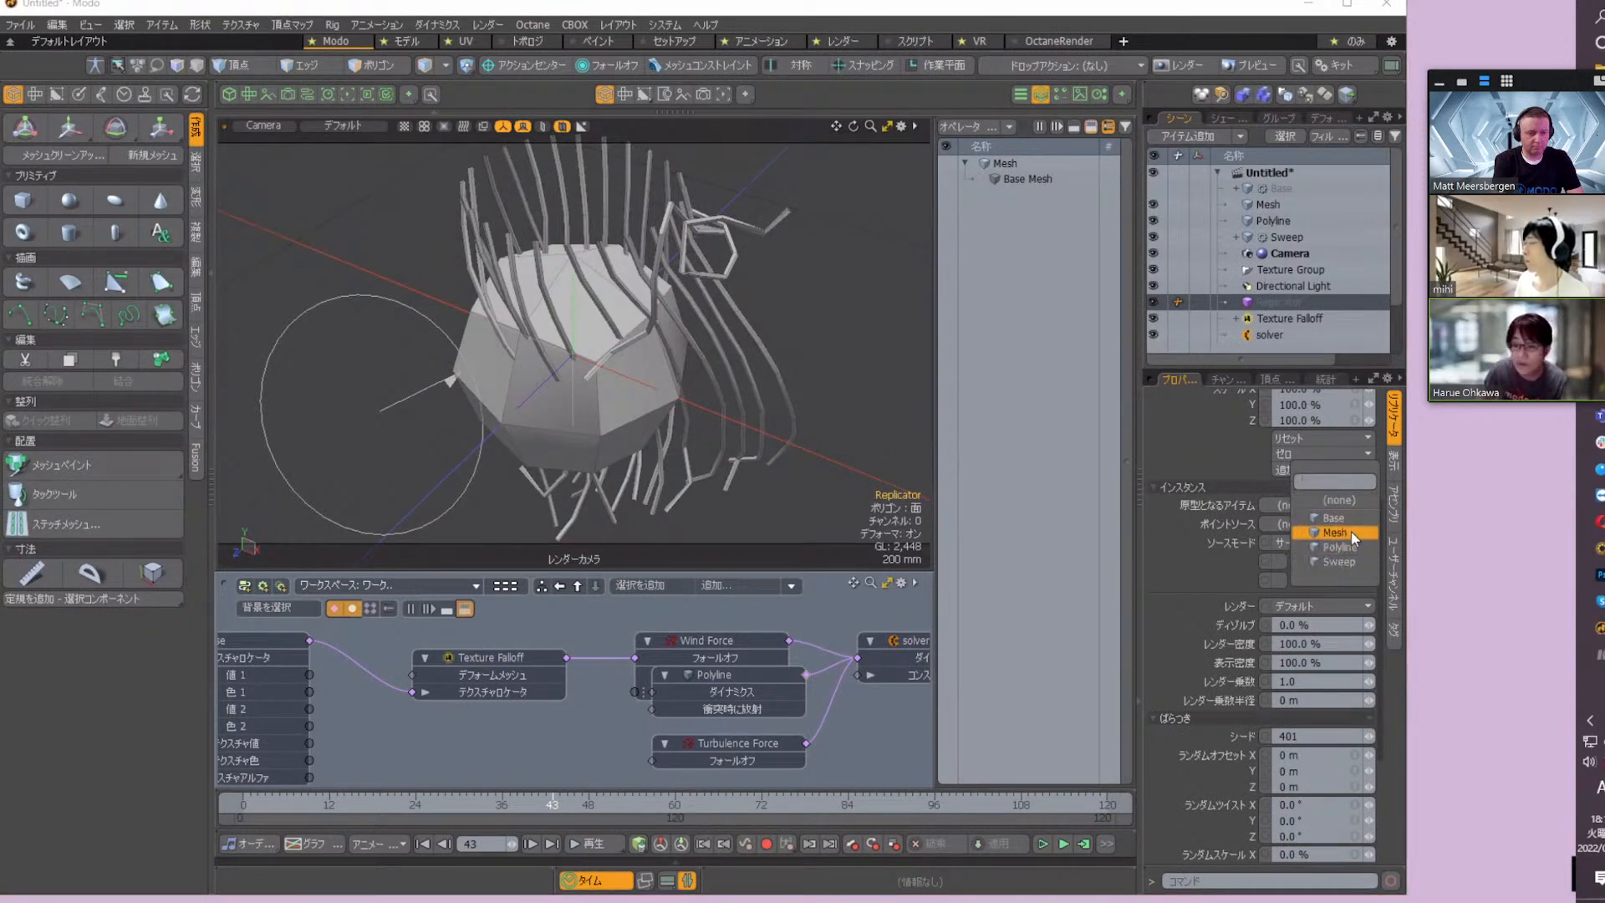
pyautogui.click(1351, 533)
pyautogui.click(1327, 520)
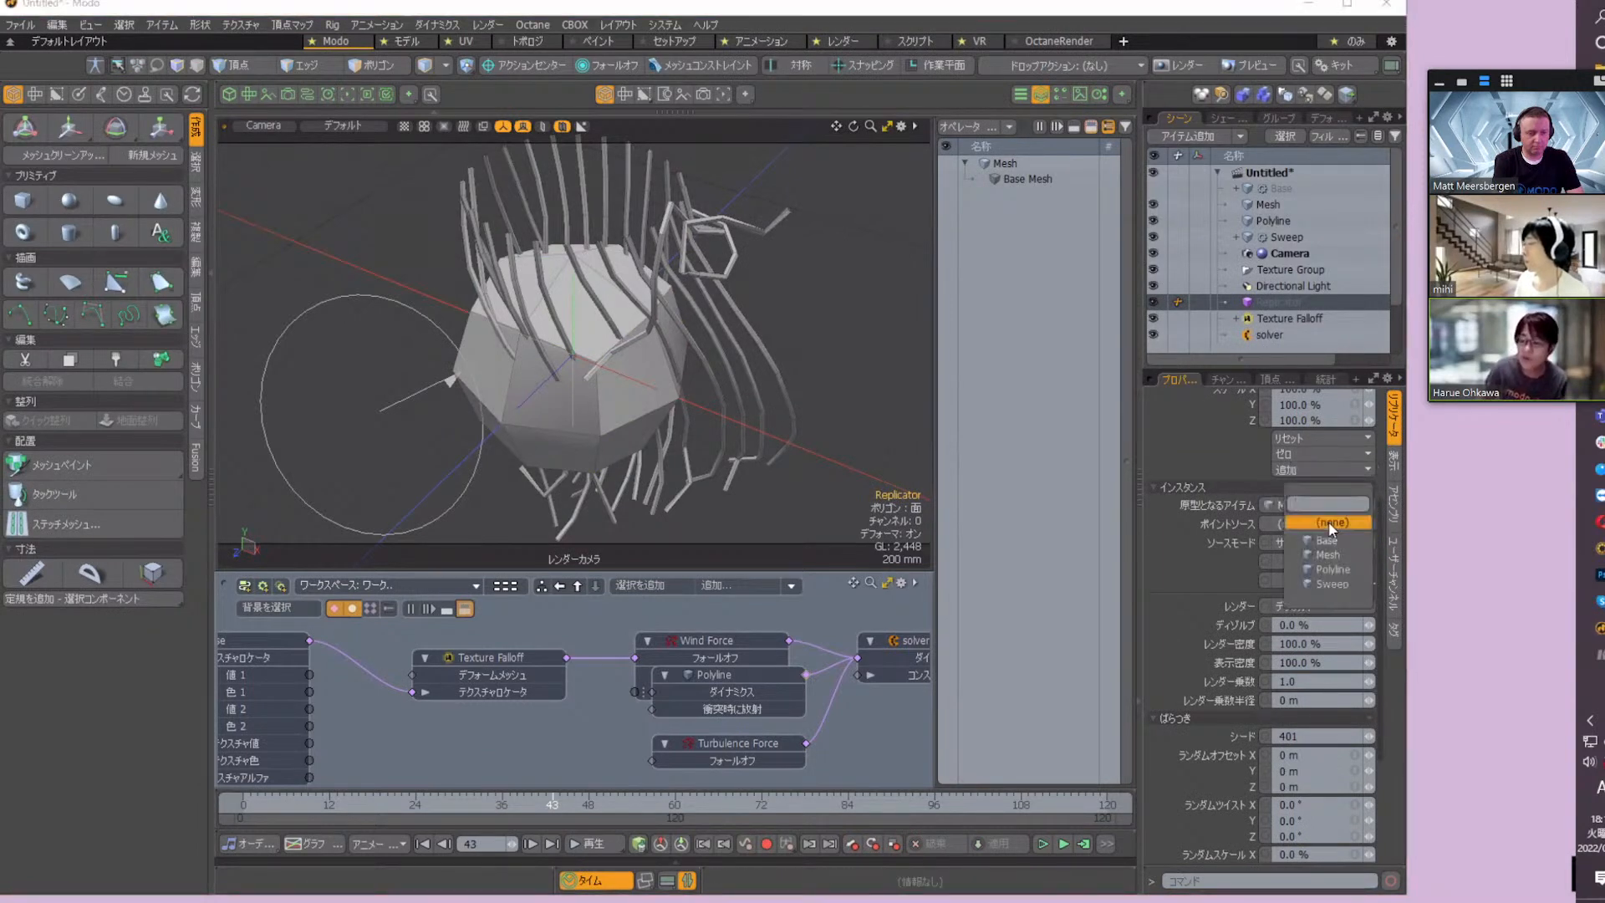
pyautogui.click(1337, 567)
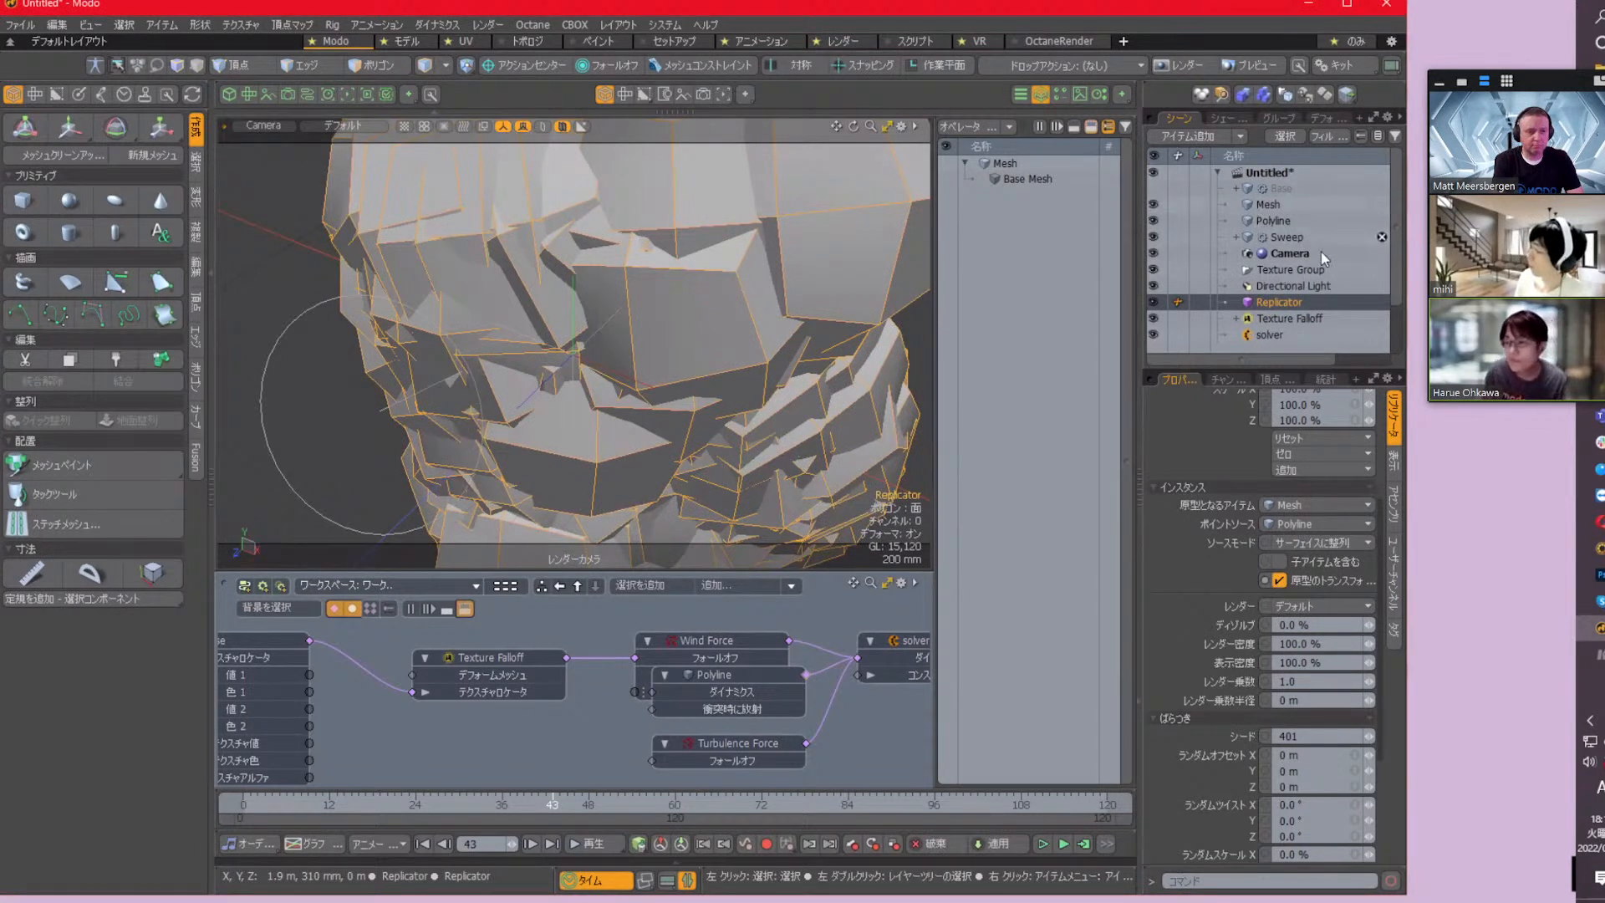
# Scale the sphere mesh item uniformly to 4% so its replicas become small beads on the curve points
pyautogui.scroll(-2, 1302, 314)
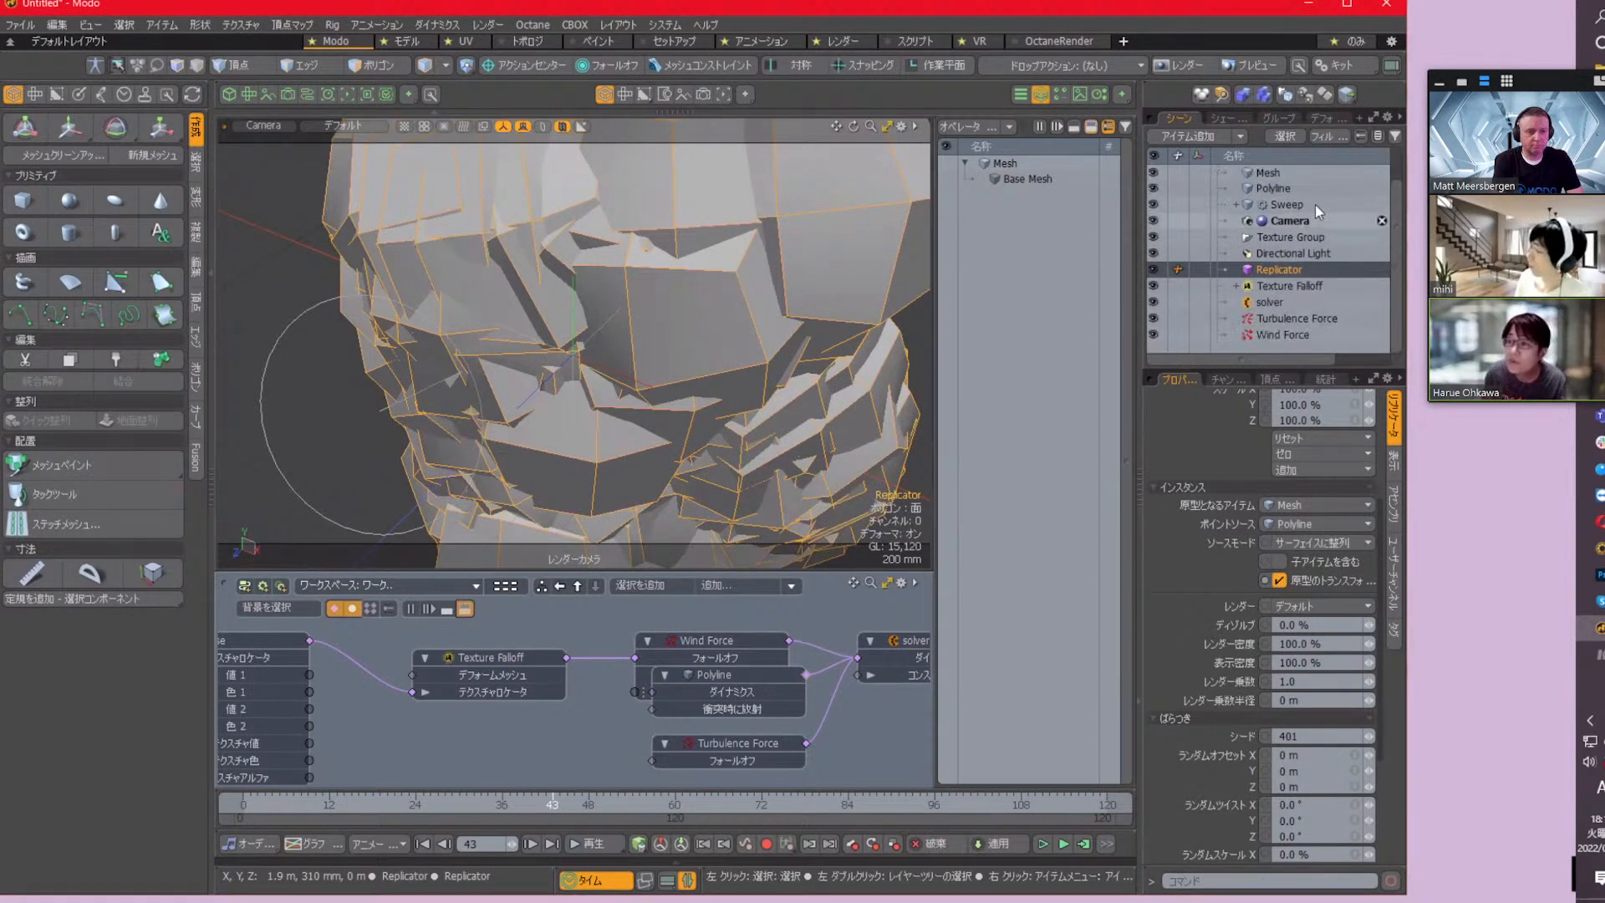
pyautogui.click(1244, 177)
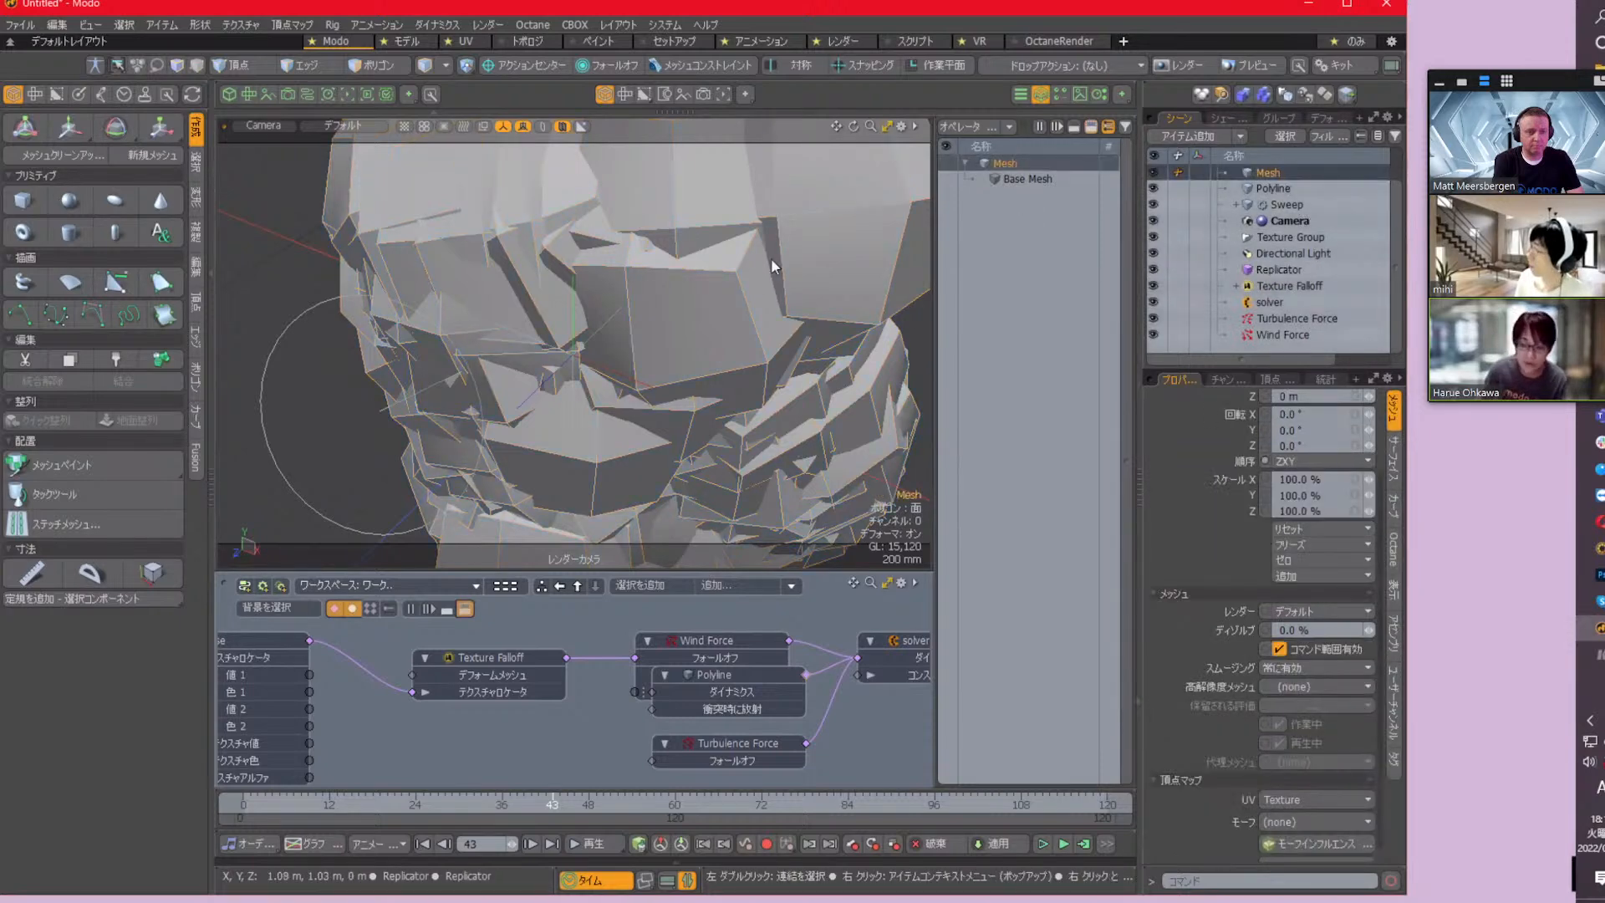
pyautogui.press('y')
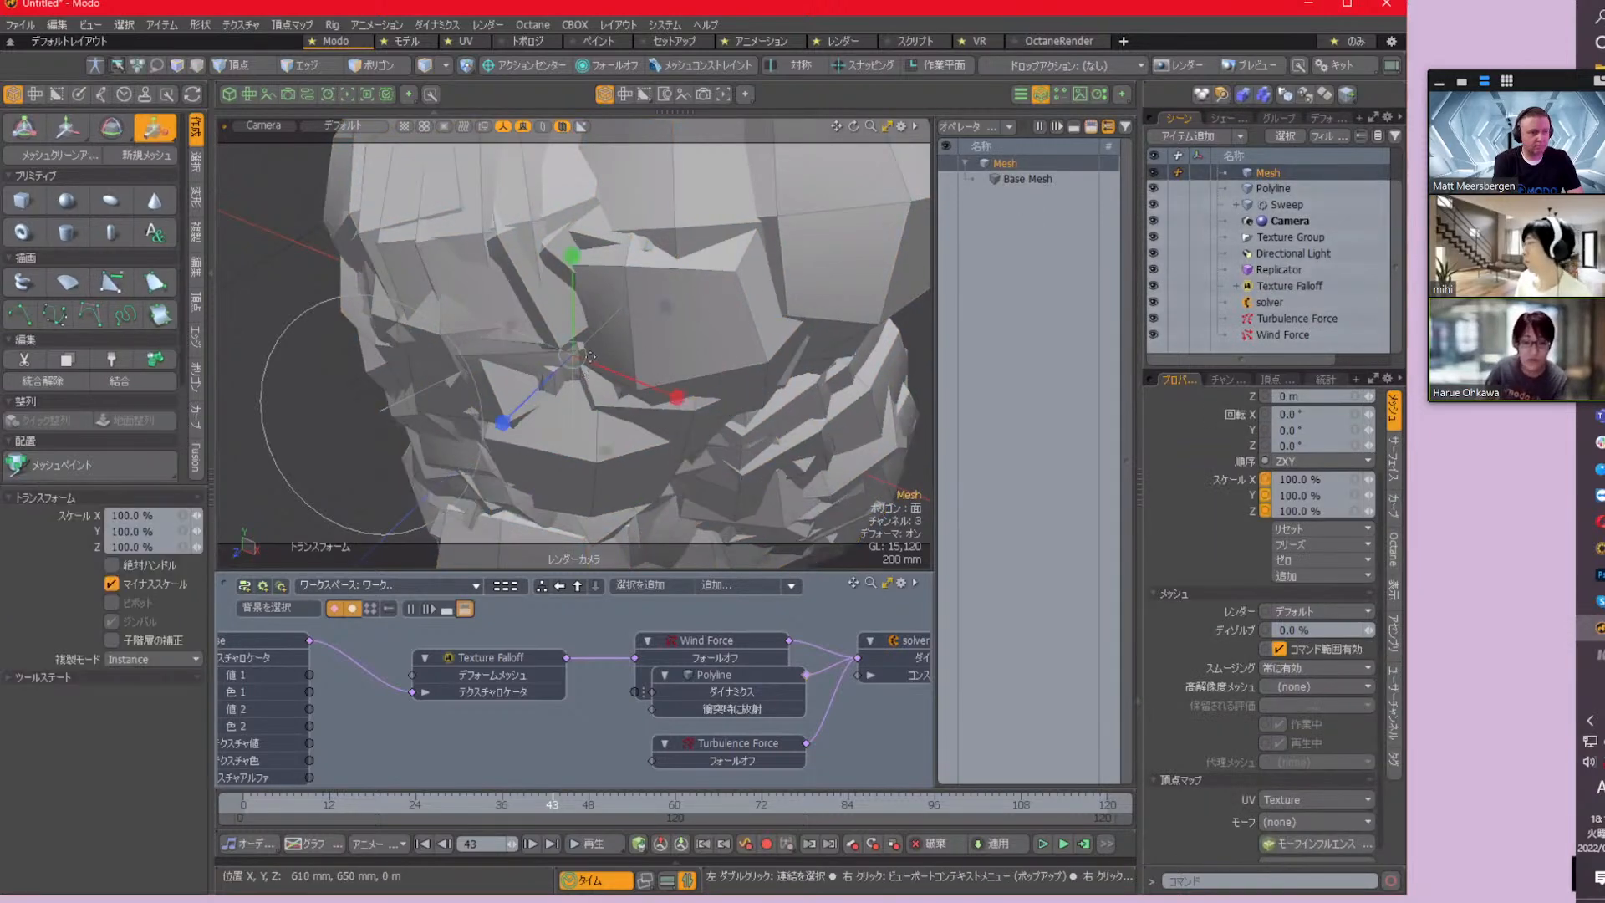
pyautogui.moveTo(581, 361); pyautogui.dragTo(456, 378)
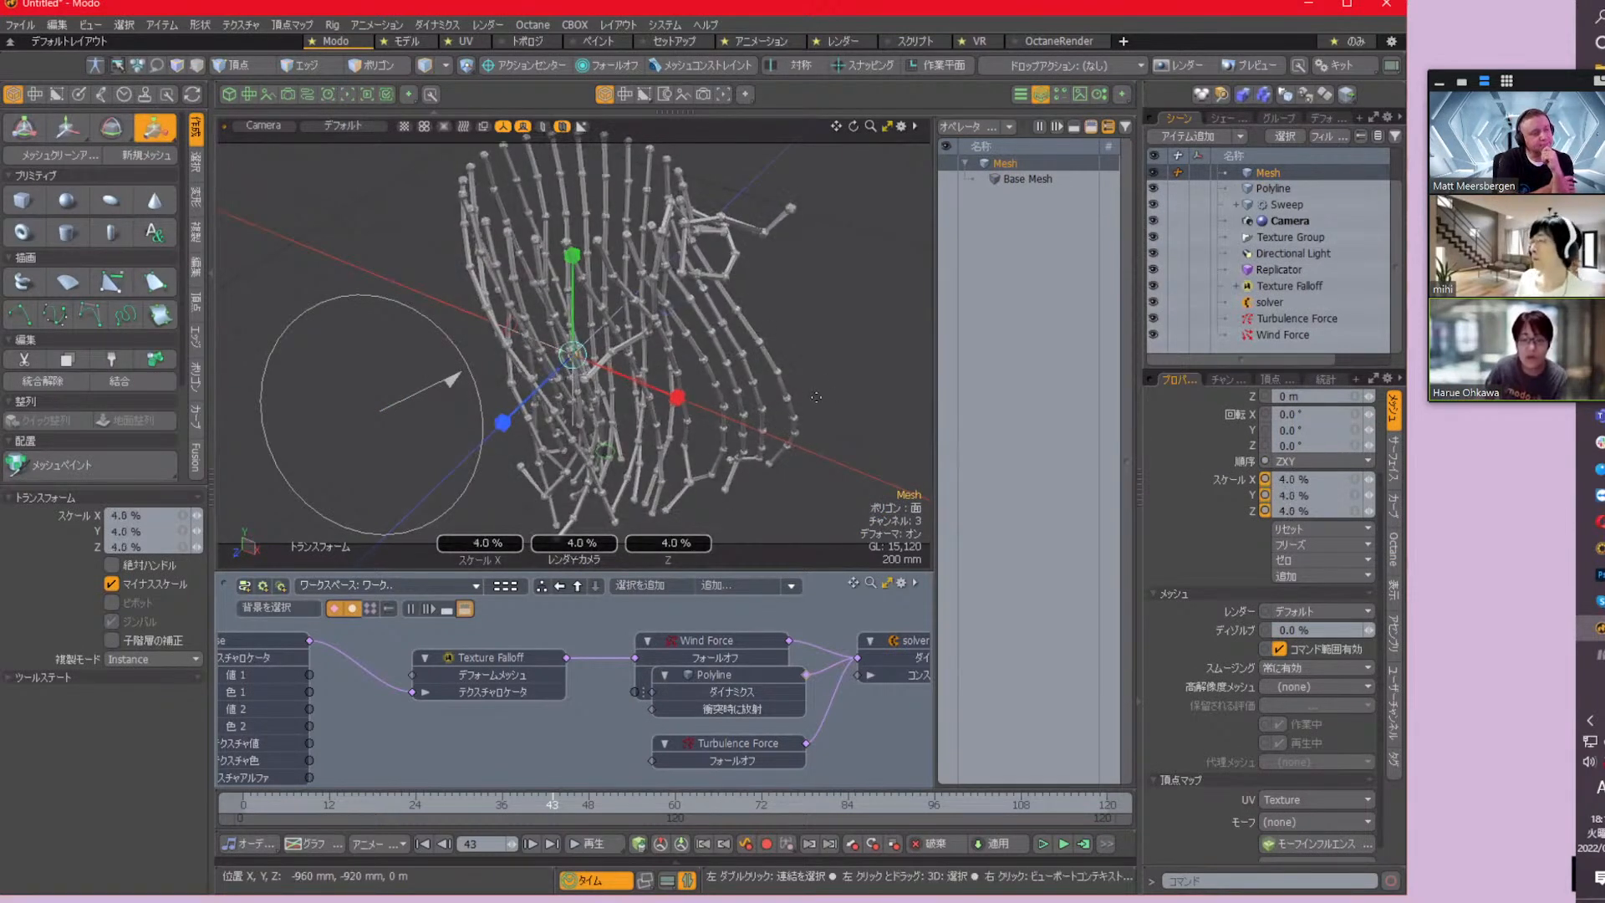
pyautogui.keyDown('alt'); pyautogui.moveTo(816, 397); pyautogui.dragTo(815, 362); pyautogui.keyUp('alt')
pyautogui.press('space')
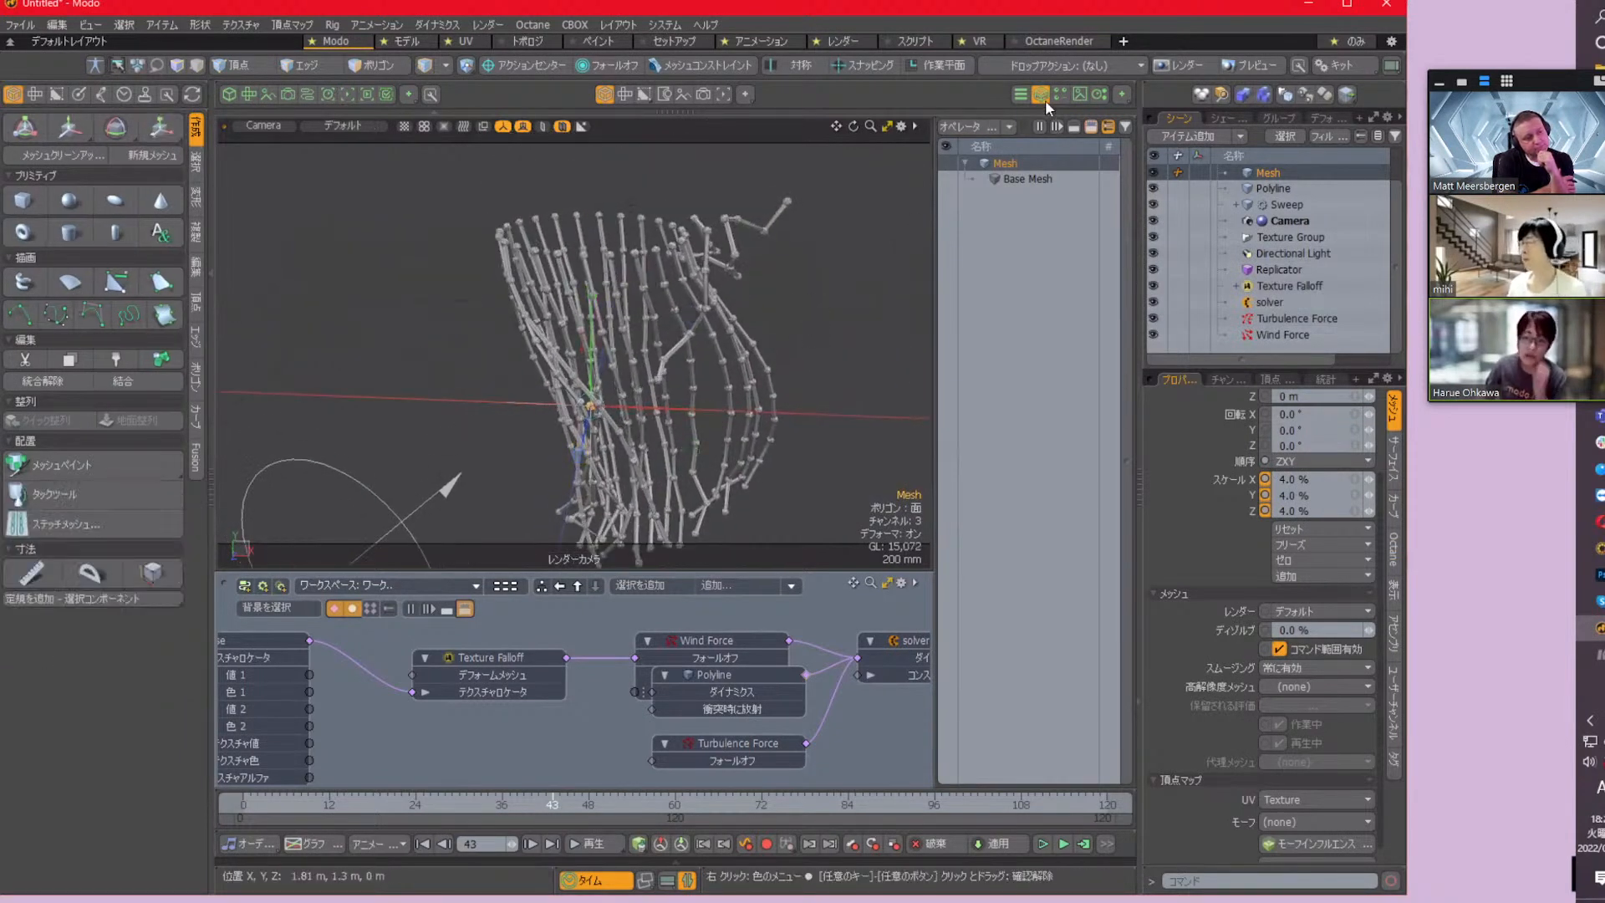
# Hide the mesh operations list and play the simulation from frame 0 to inspect the beaded curves from several angles
pyautogui.click(1042, 97)
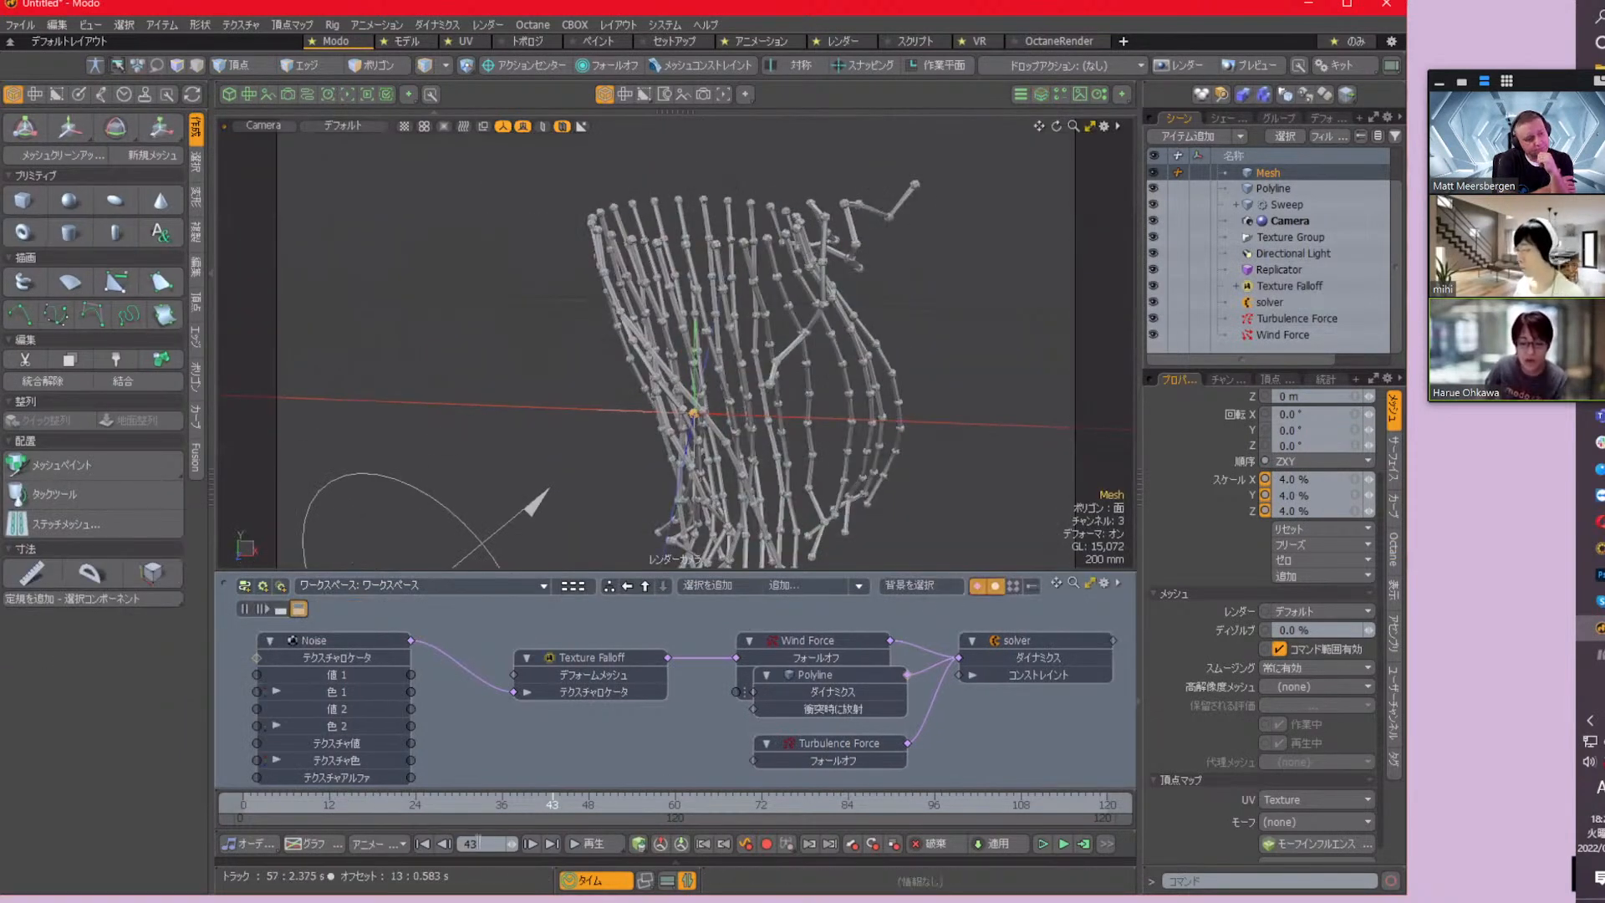
pyautogui.click(423, 843)
pyautogui.click(600, 843)
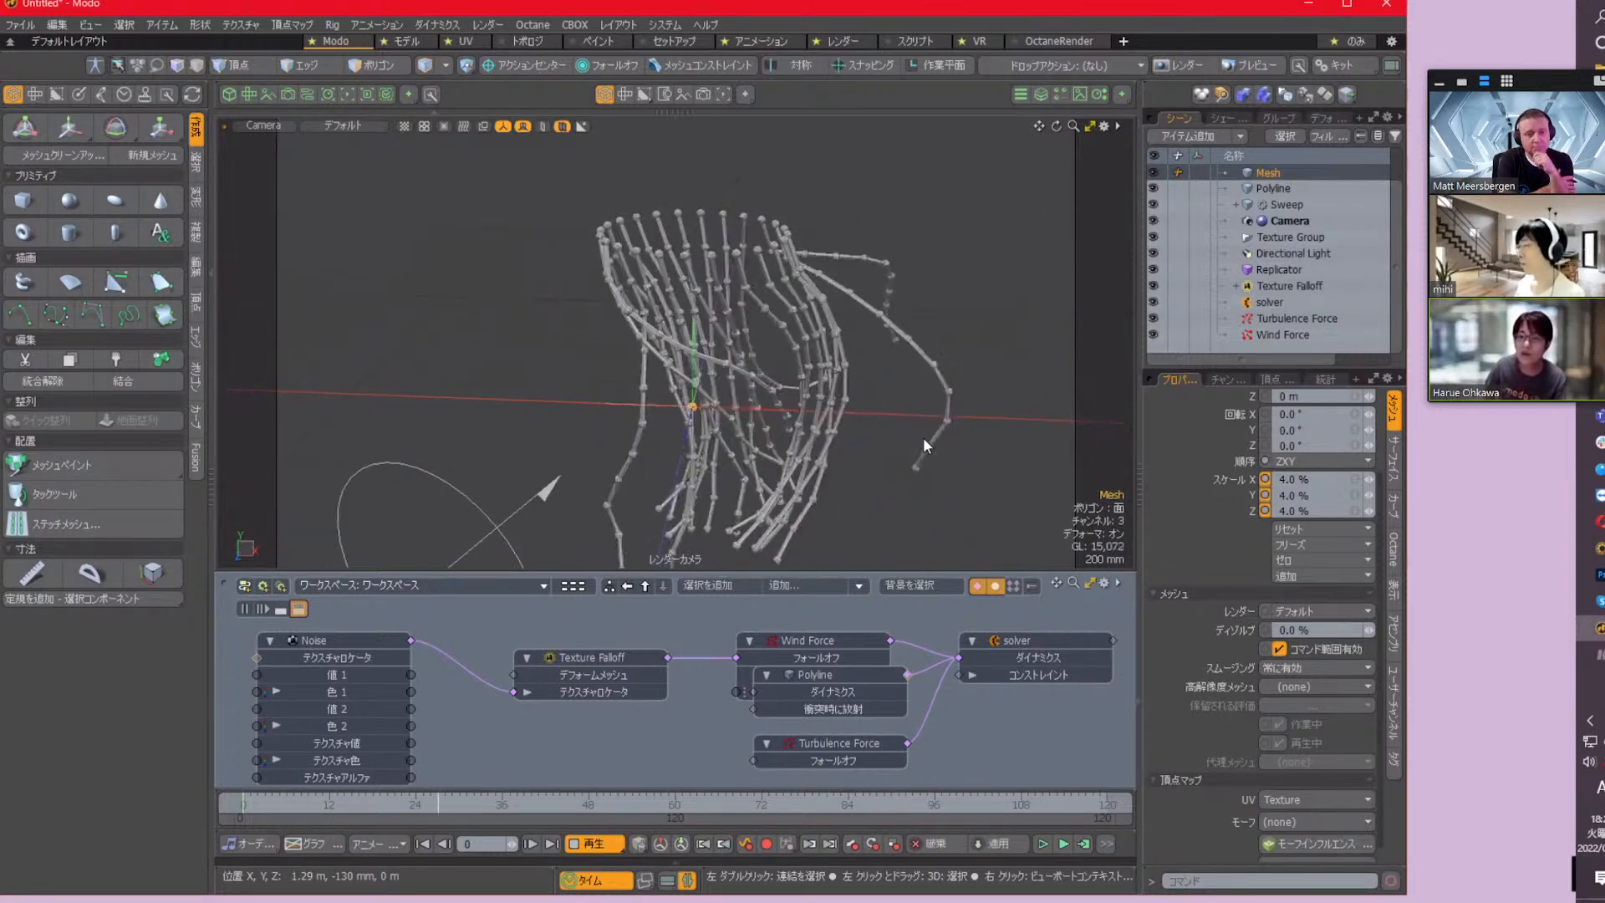
pyautogui.keyDown('alt'); pyautogui.keyDown('shift'); pyautogui.moveTo(796, 438); pyautogui.dragTo(775, 313); pyautogui.keyUp('shift'); pyautogui.keyUp('alt')
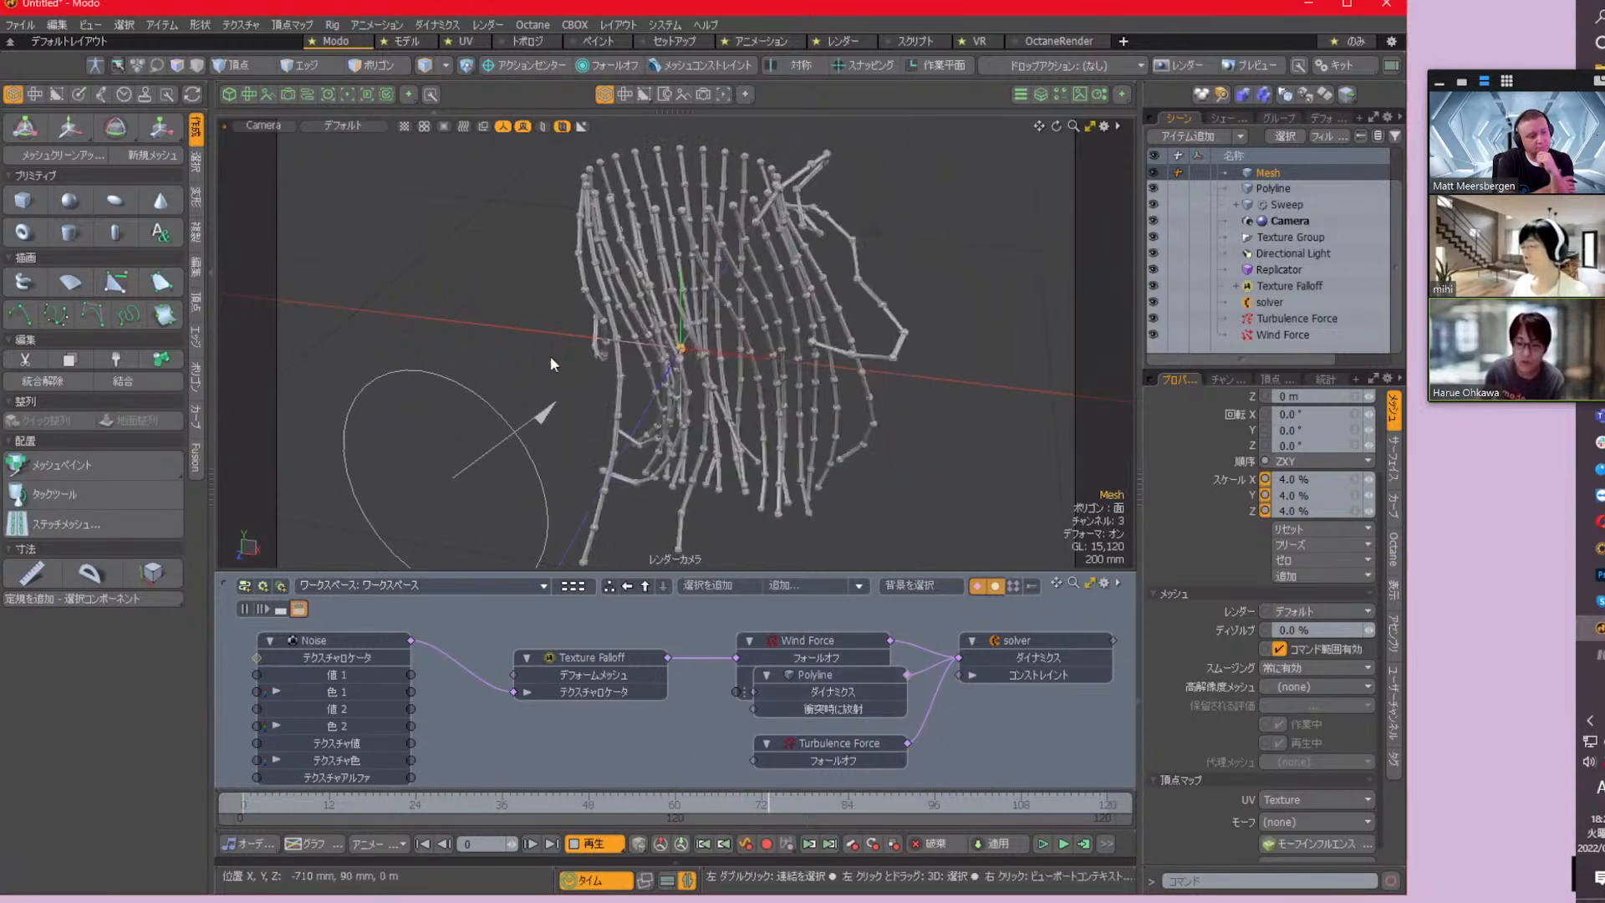
pyautogui.keyDown('alt'); pyautogui.moveTo(850, 367); pyautogui.dragTo(787, 326); pyautogui.keyUp('alt')
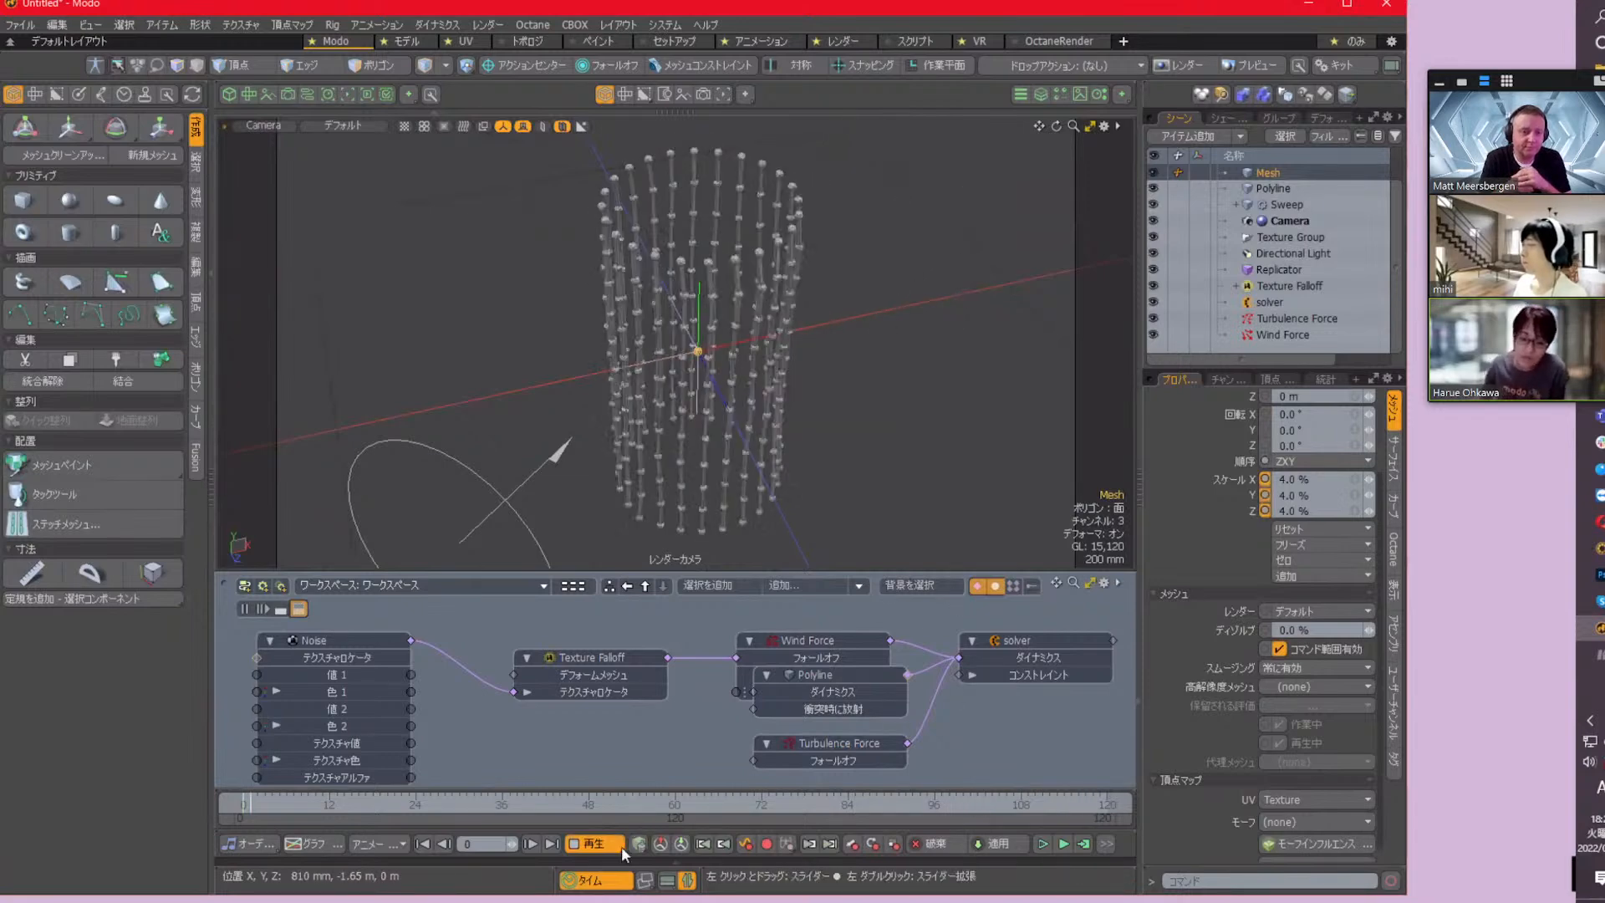
pyautogui.click(595, 843)
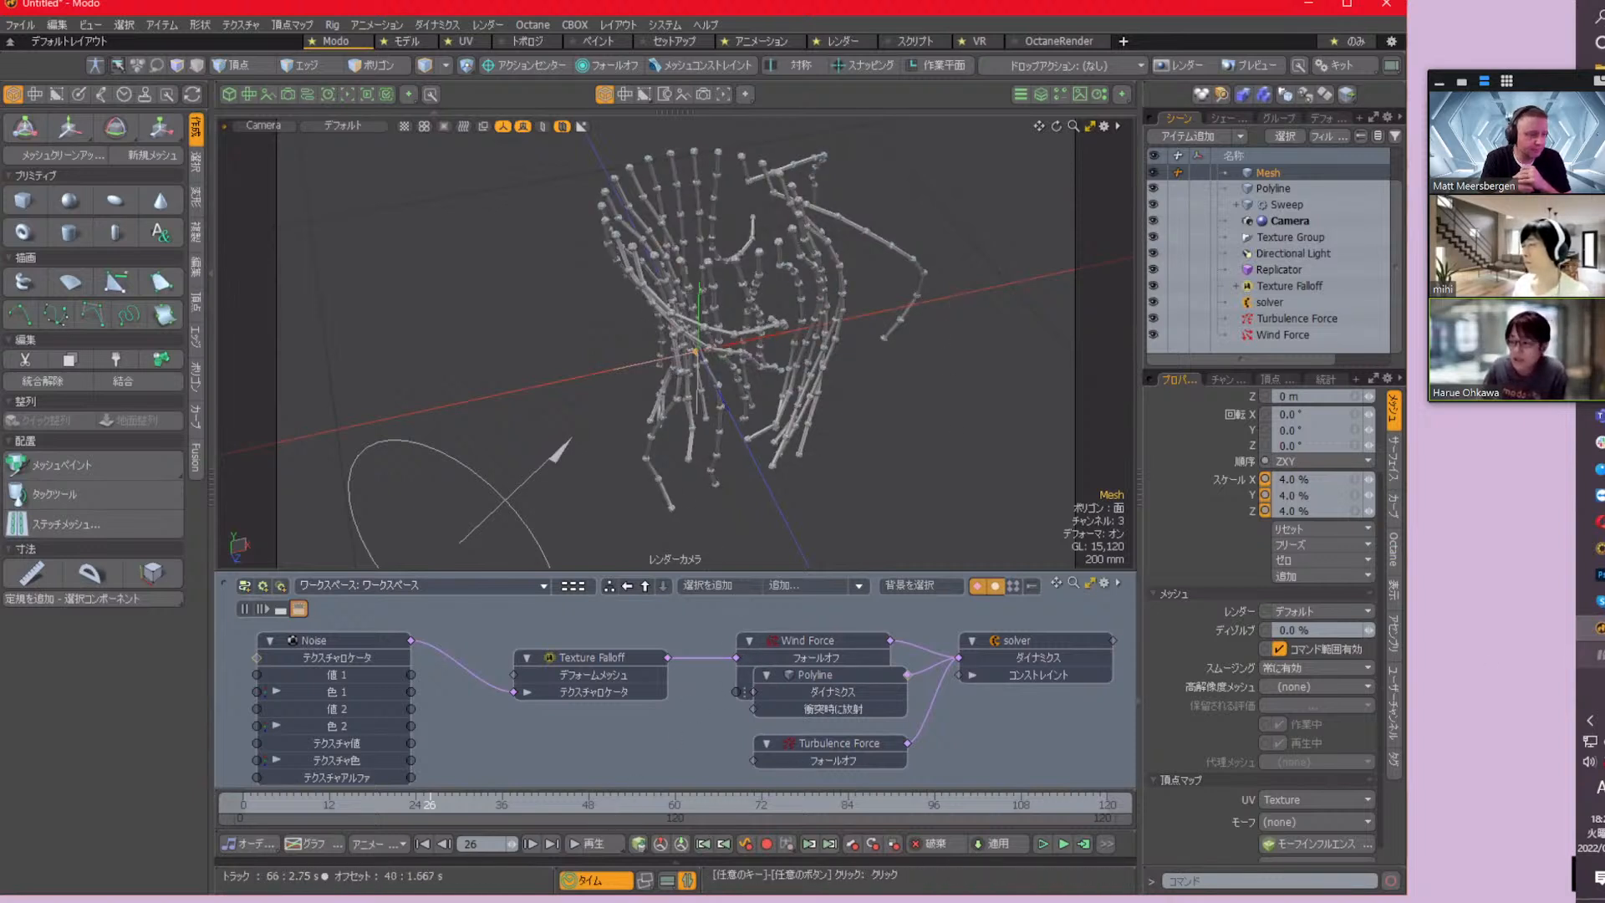
# Switch to the image sequence player and play the rendered curve_dynamics Final Color Output sequence
pyautogui.moveTo(1598, 668)
pyautogui.click(1538, 658)
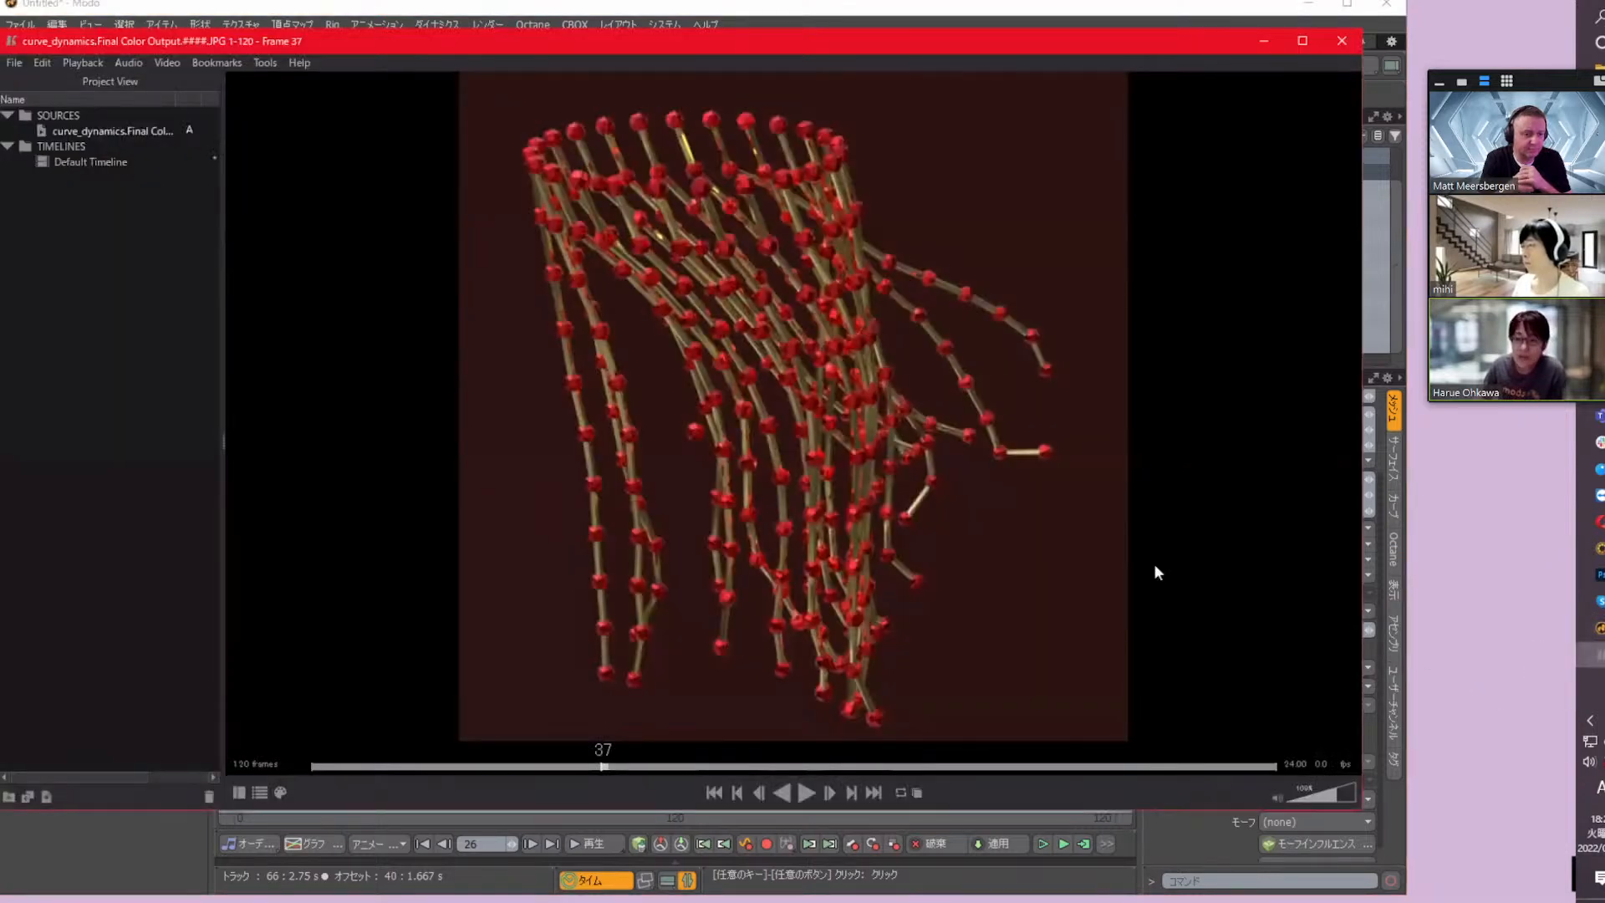
pyautogui.moveTo(917, 44); pyautogui.dragTo(912, 101)
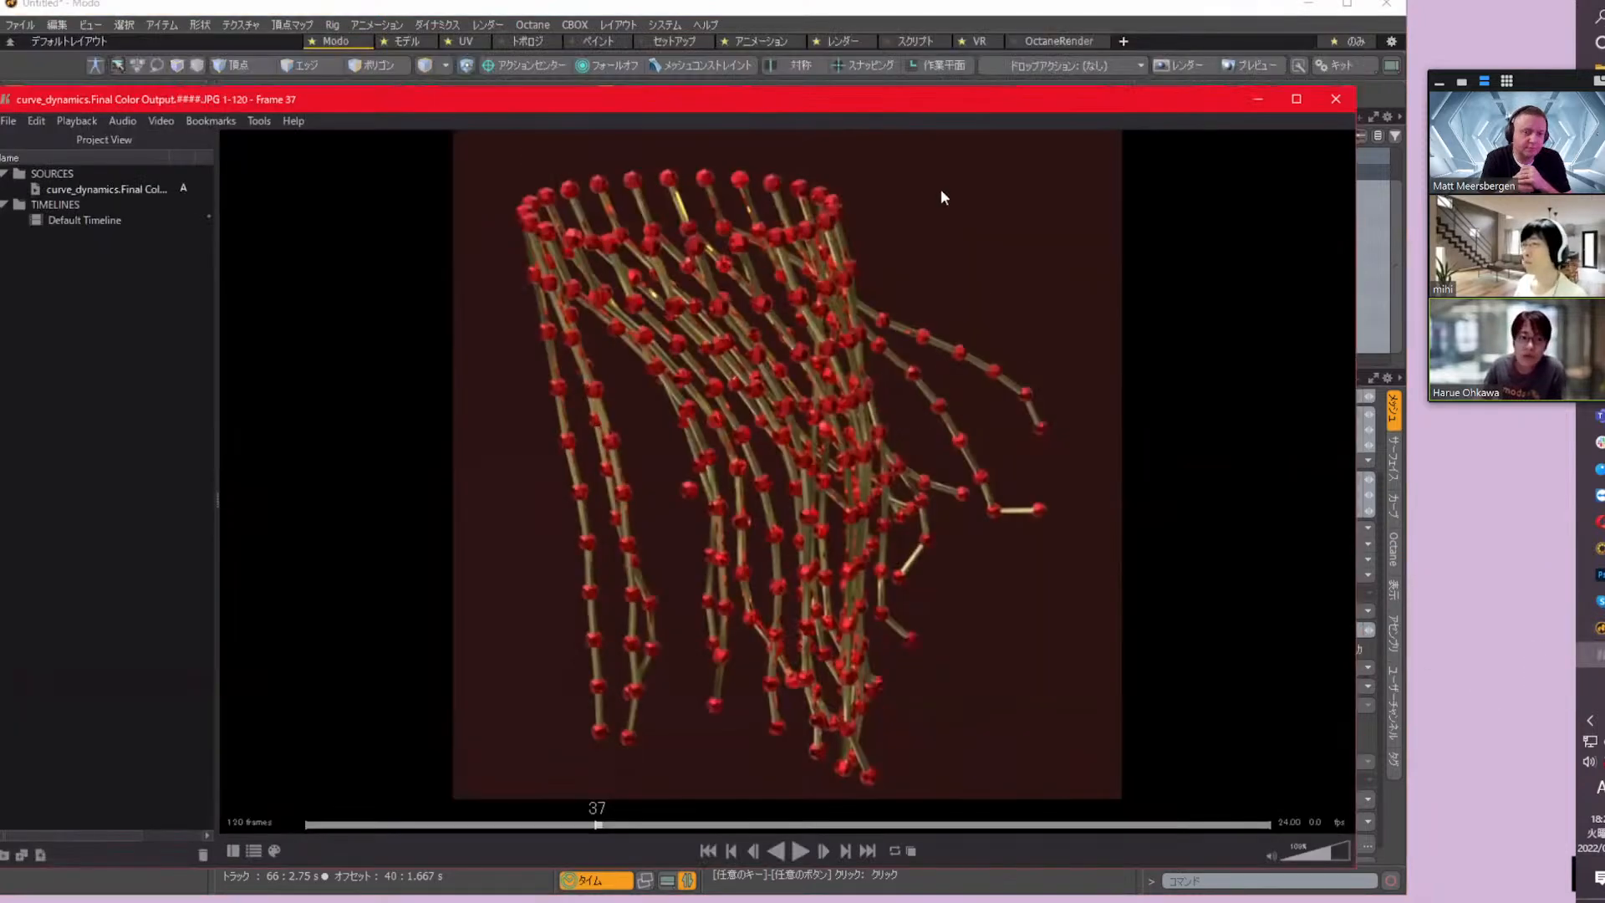
pyautogui.click(799, 851)
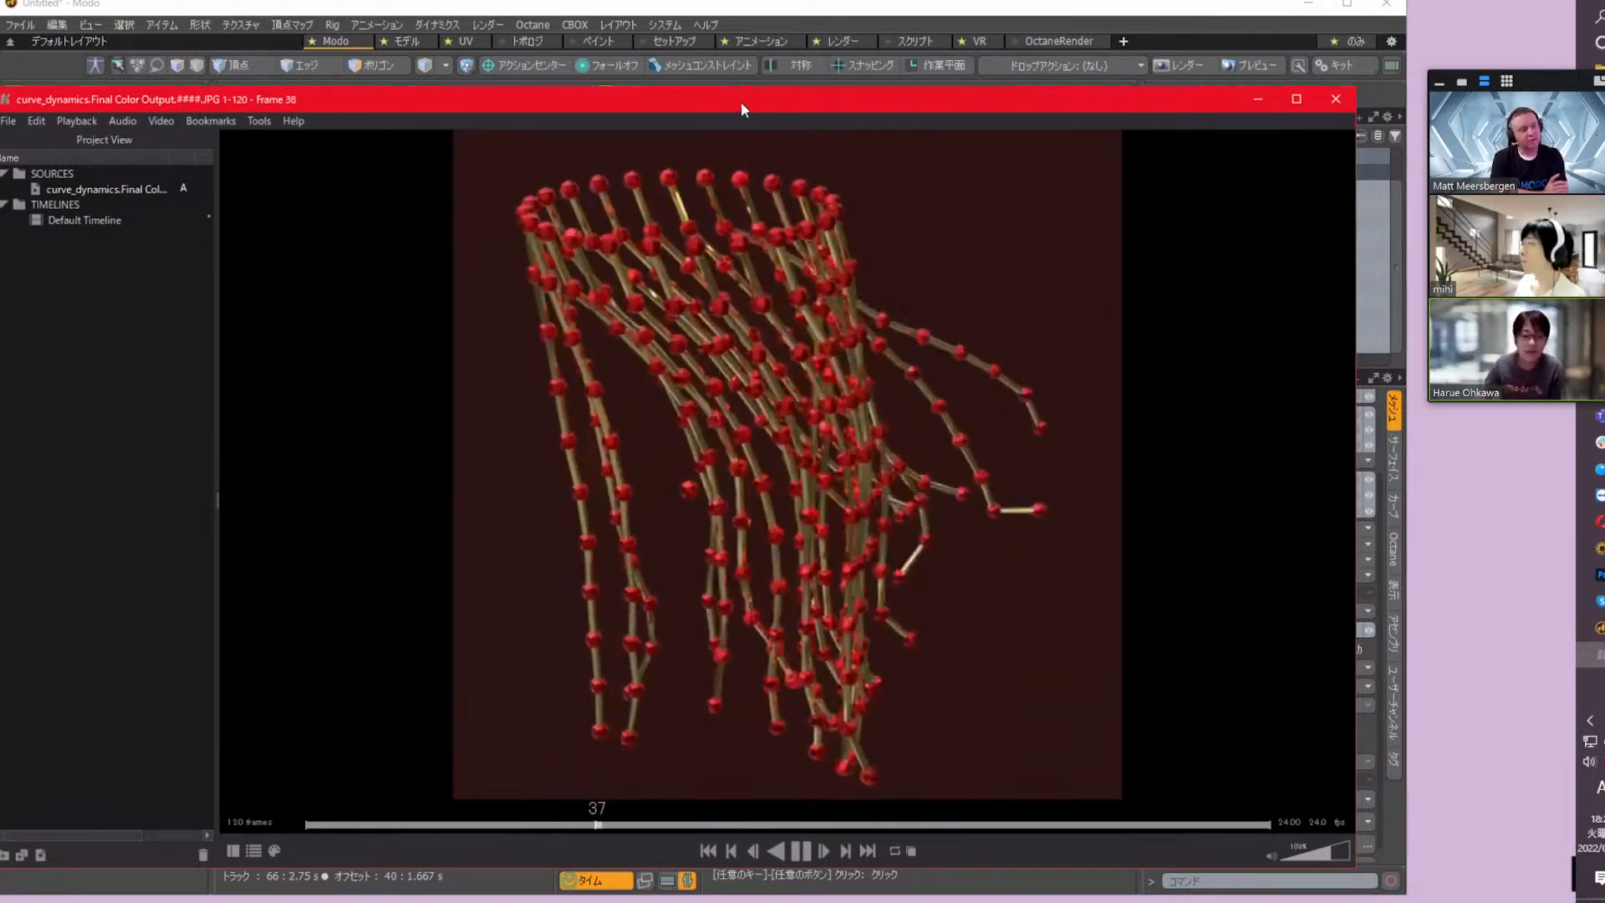
pyautogui.moveTo(743, 97); pyautogui.dragTo(754, 92)
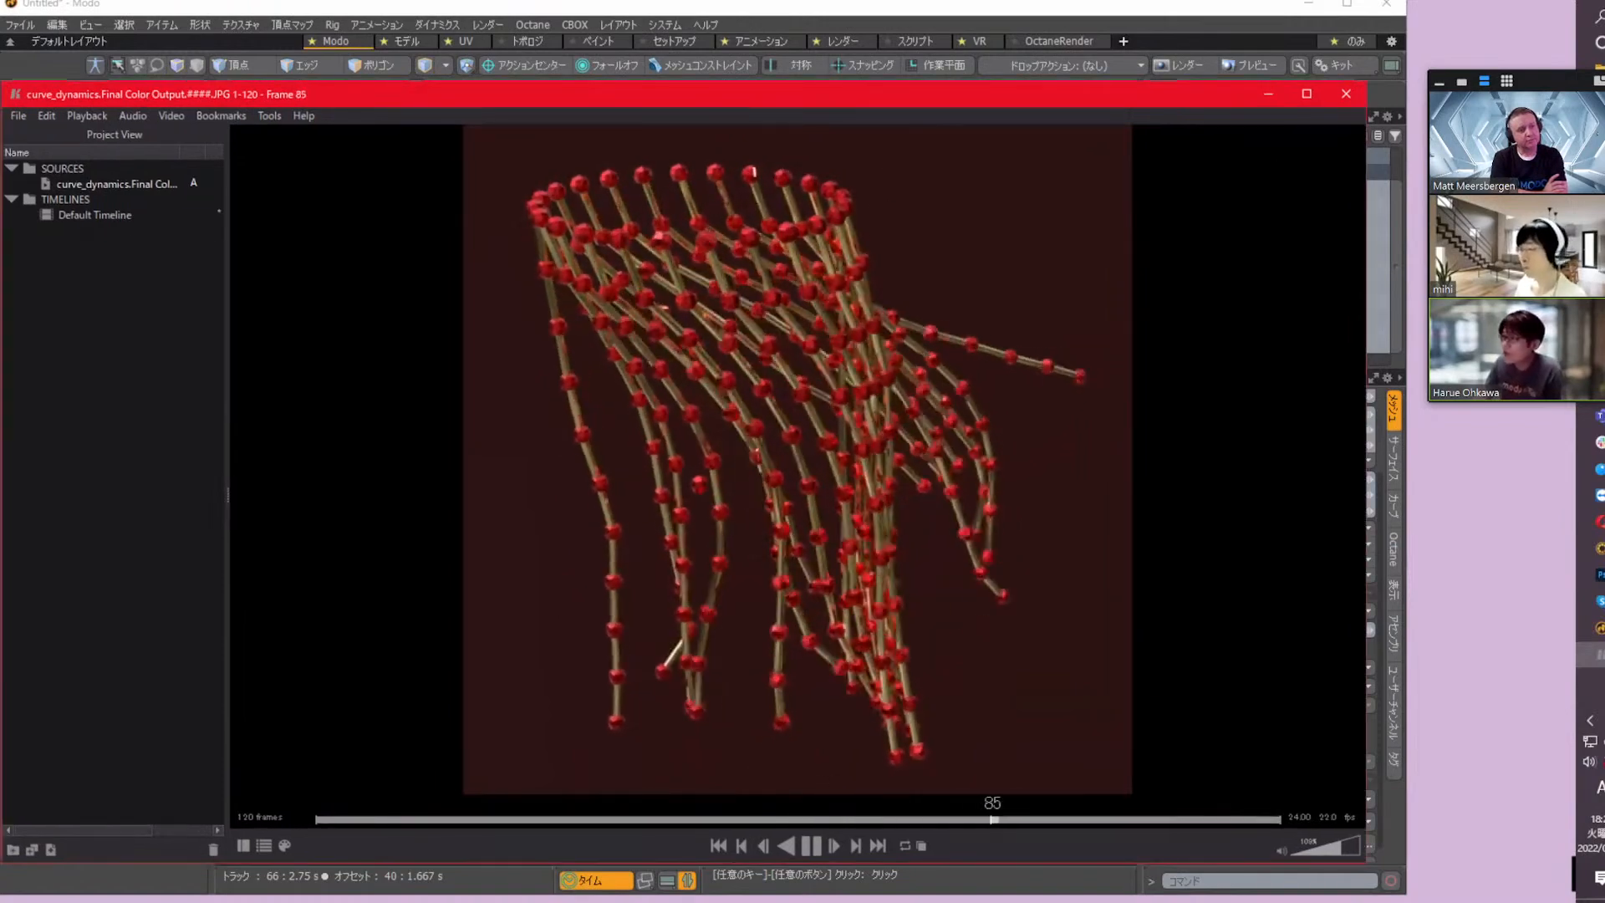
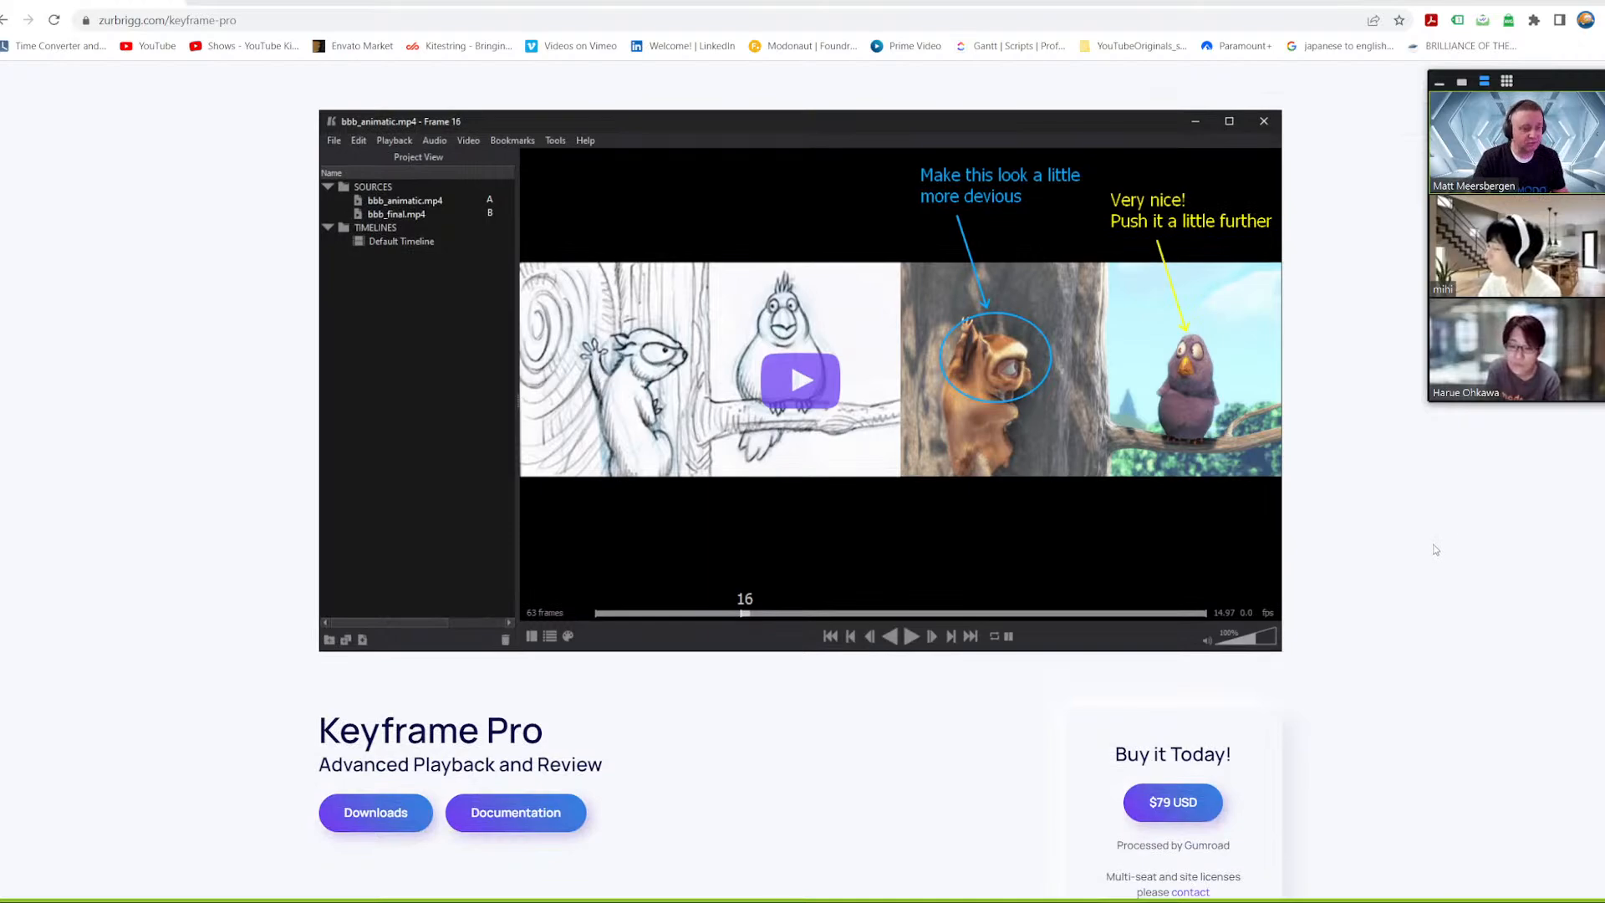
# Switch from the web page to the Keyframe Pro player and bring its window fully into view
pyautogui.scroll(7, 1367, 531)
pyautogui.scroll(4, 1377, 533)
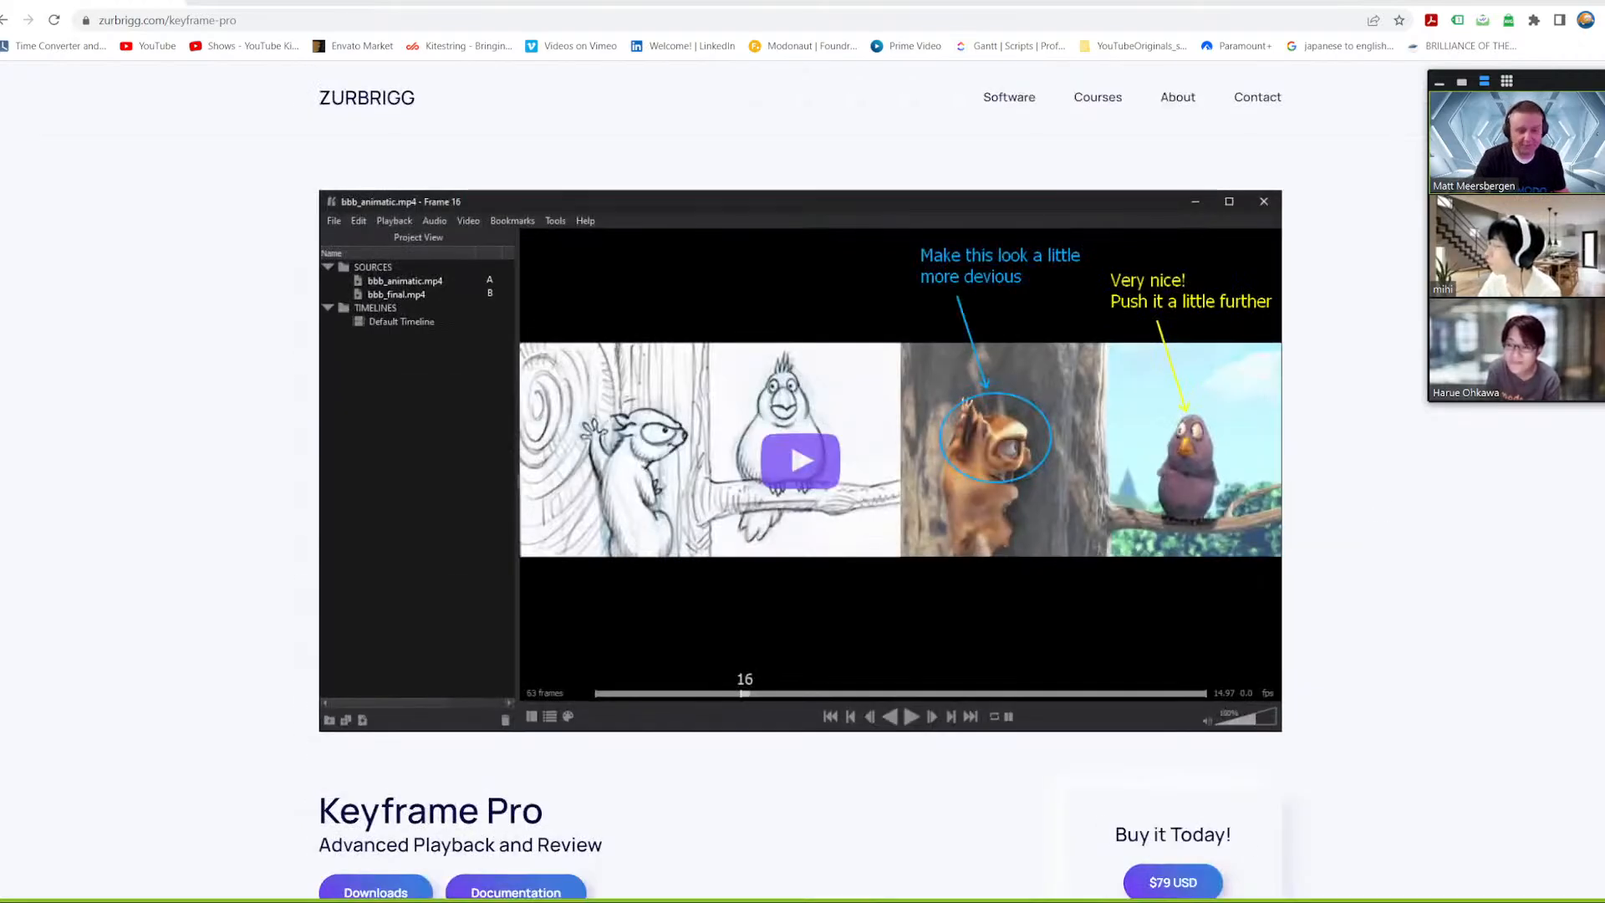
pyautogui.hotkey('alt', 'Tab')
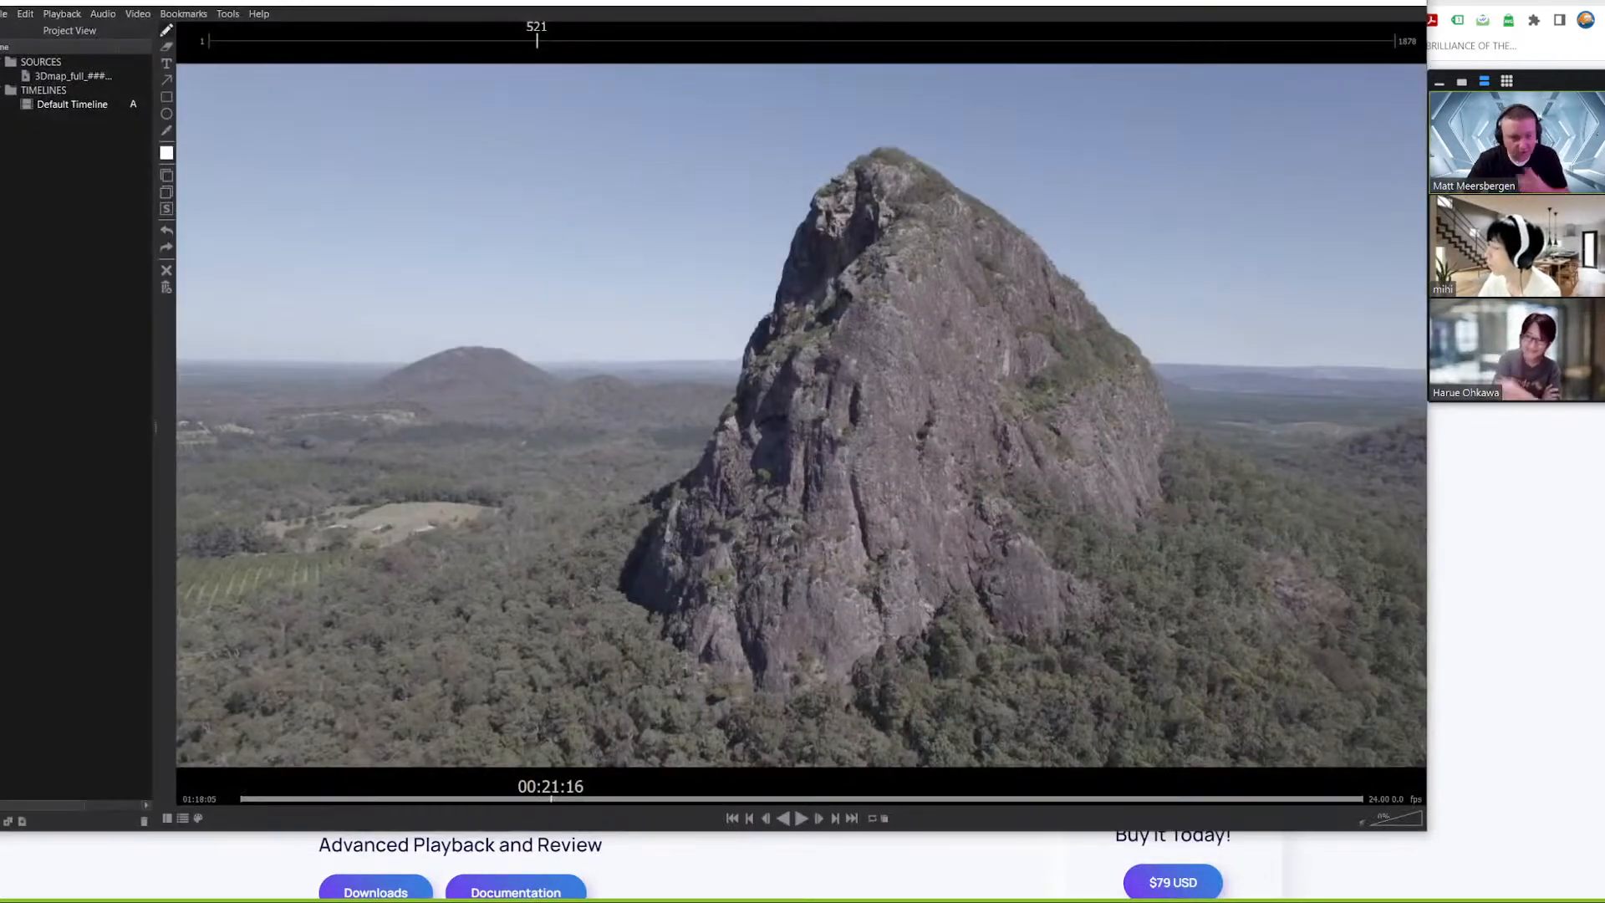
pyautogui.moveTo(673, 2)
pyautogui.mouseDown()
pyautogui.moveTo(644, 18)
pyautogui.moveTo(680, 18)
pyautogui.mouseUp()
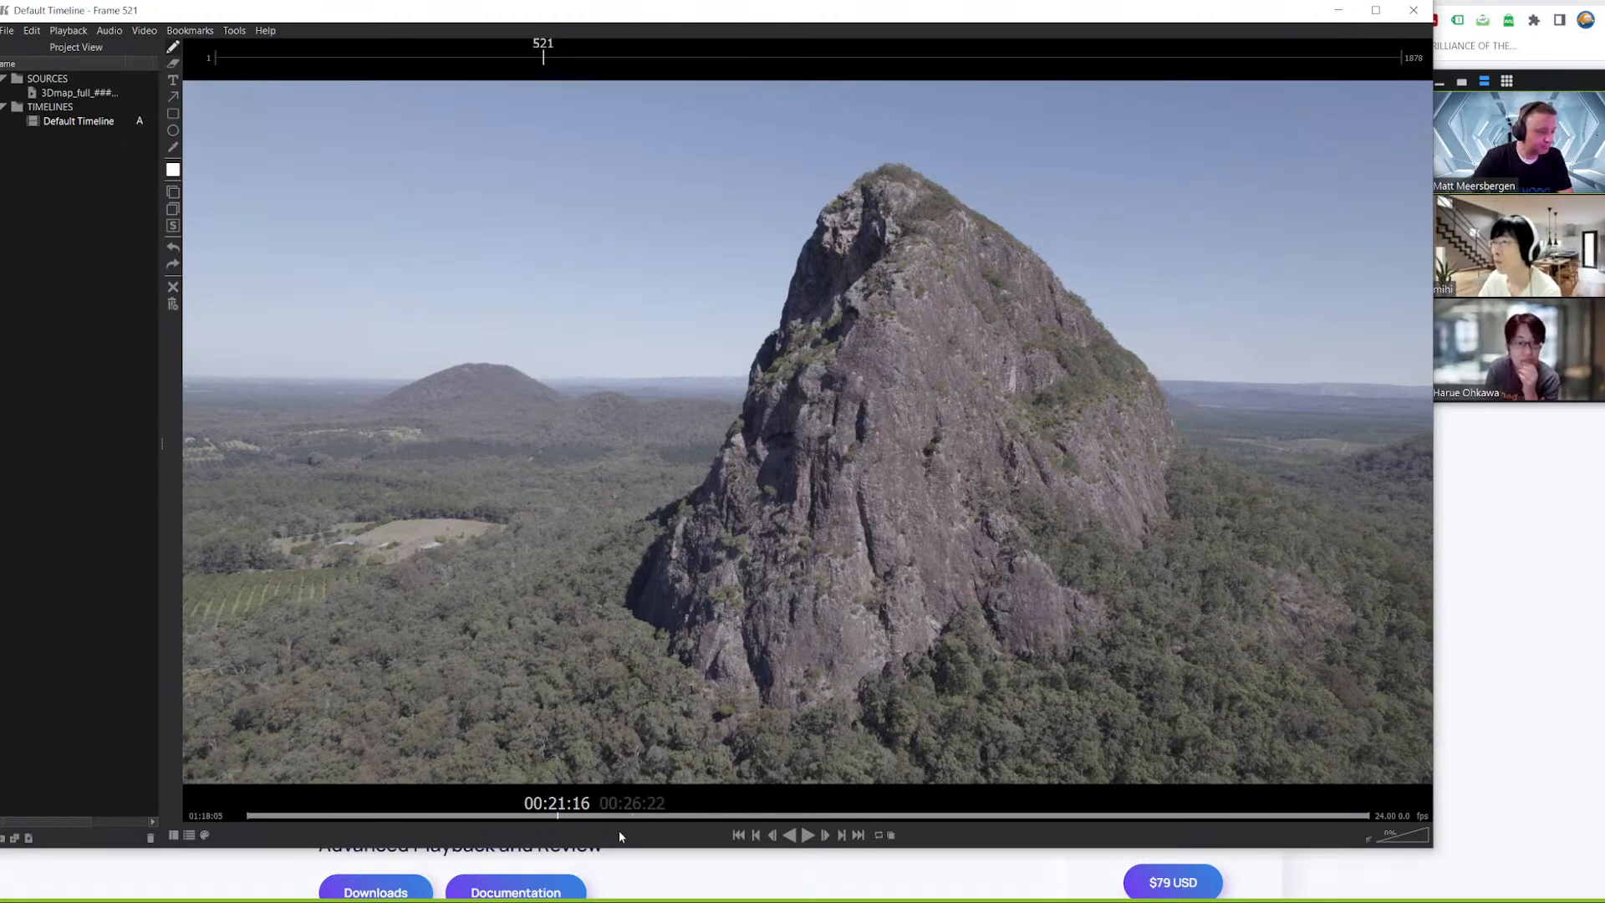
# At frame 248 of the mountain sequence, sketch a white freehand rounded outline with a pointed spike and short finger-like strokes against the rock's left slope
pyautogui.moveTo(305, 821); pyautogui.dragTo(394, 817)
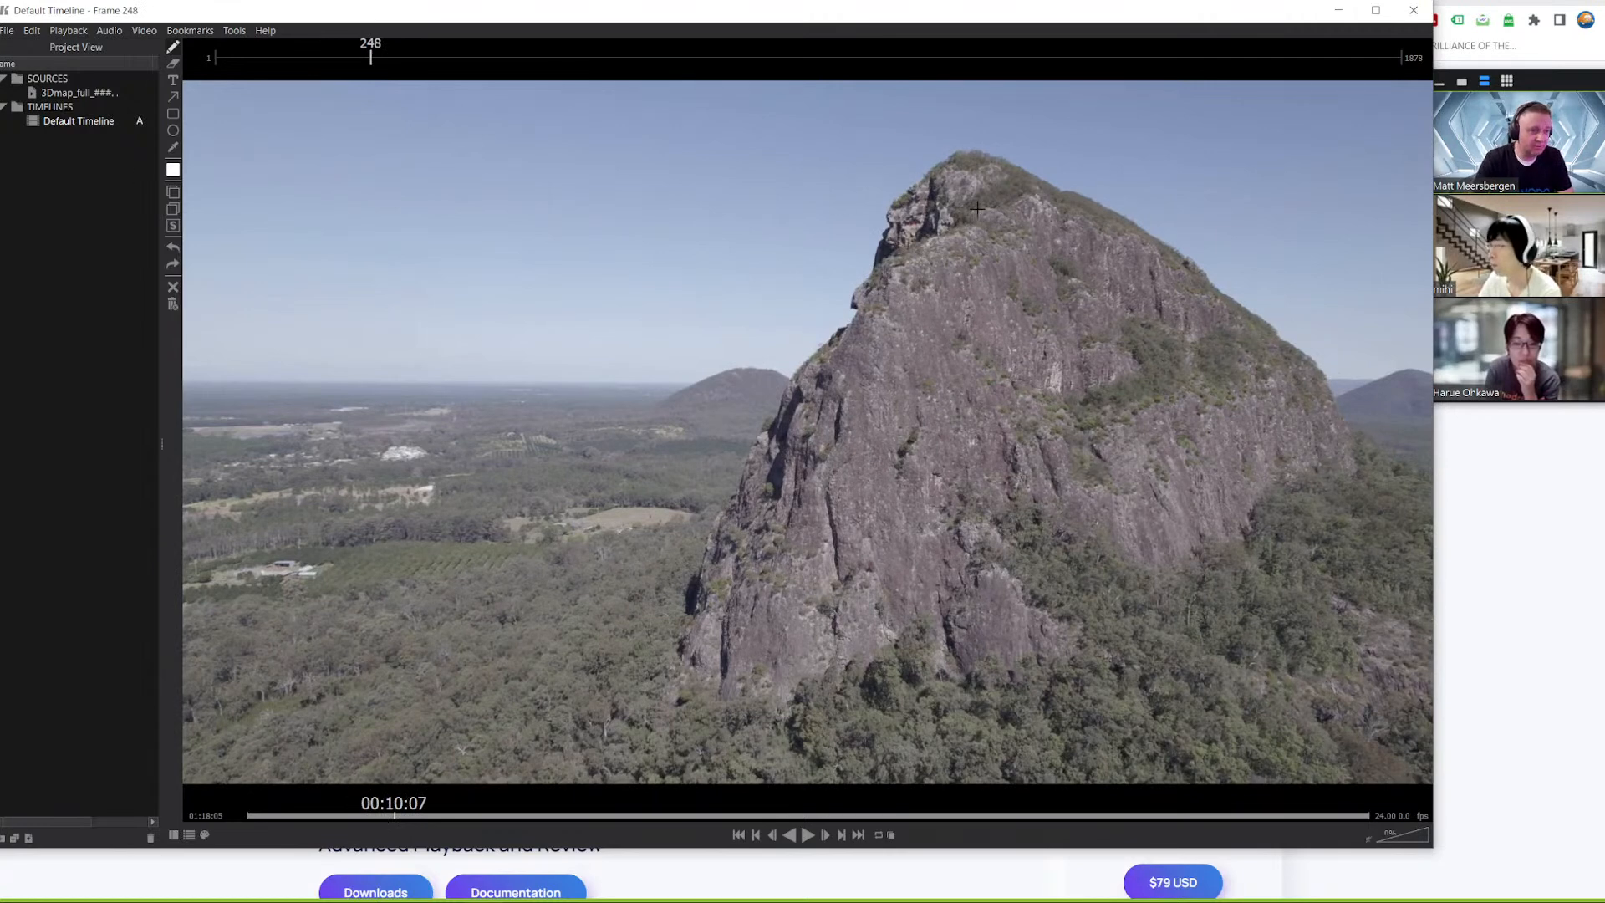
pyautogui.moveTo(823, 368)
pyautogui.mouseDown()
pyautogui.moveTo(875, 268)
pyautogui.moveTo(807, 224)
pyautogui.moveTo(854, 298)
pyautogui.mouseUp()
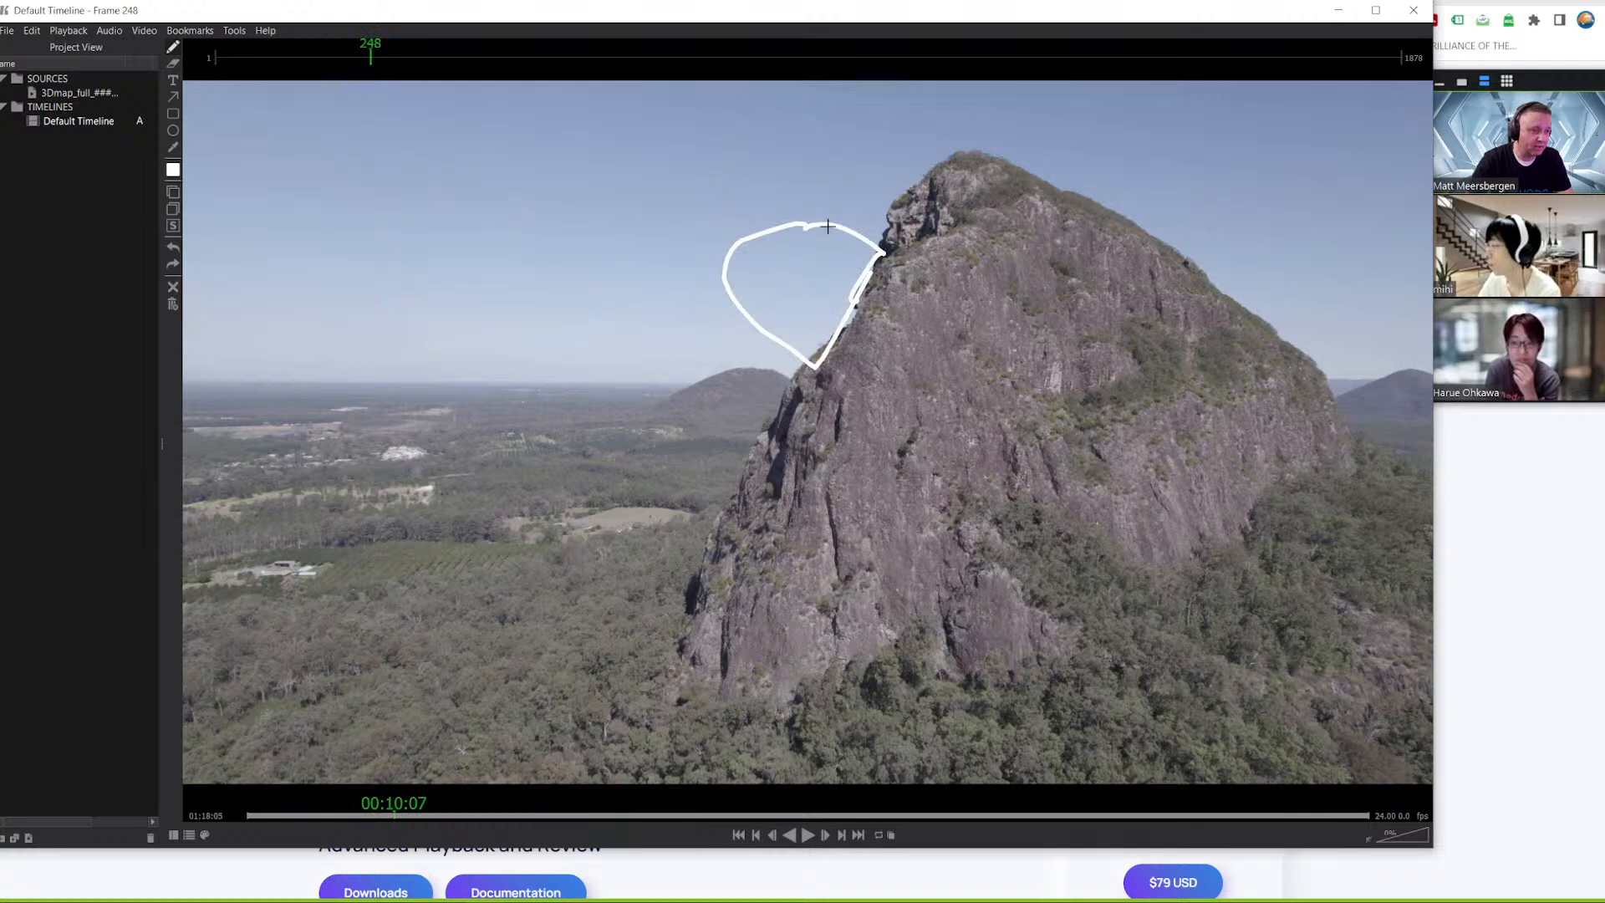
pyautogui.moveTo(807, 212); pyautogui.dragTo(828, 206)
pyautogui.moveTo(790, 310); pyautogui.dragTo(811, 380)
pyautogui.moveTo(839, 161); pyautogui.dragTo(840, 216)
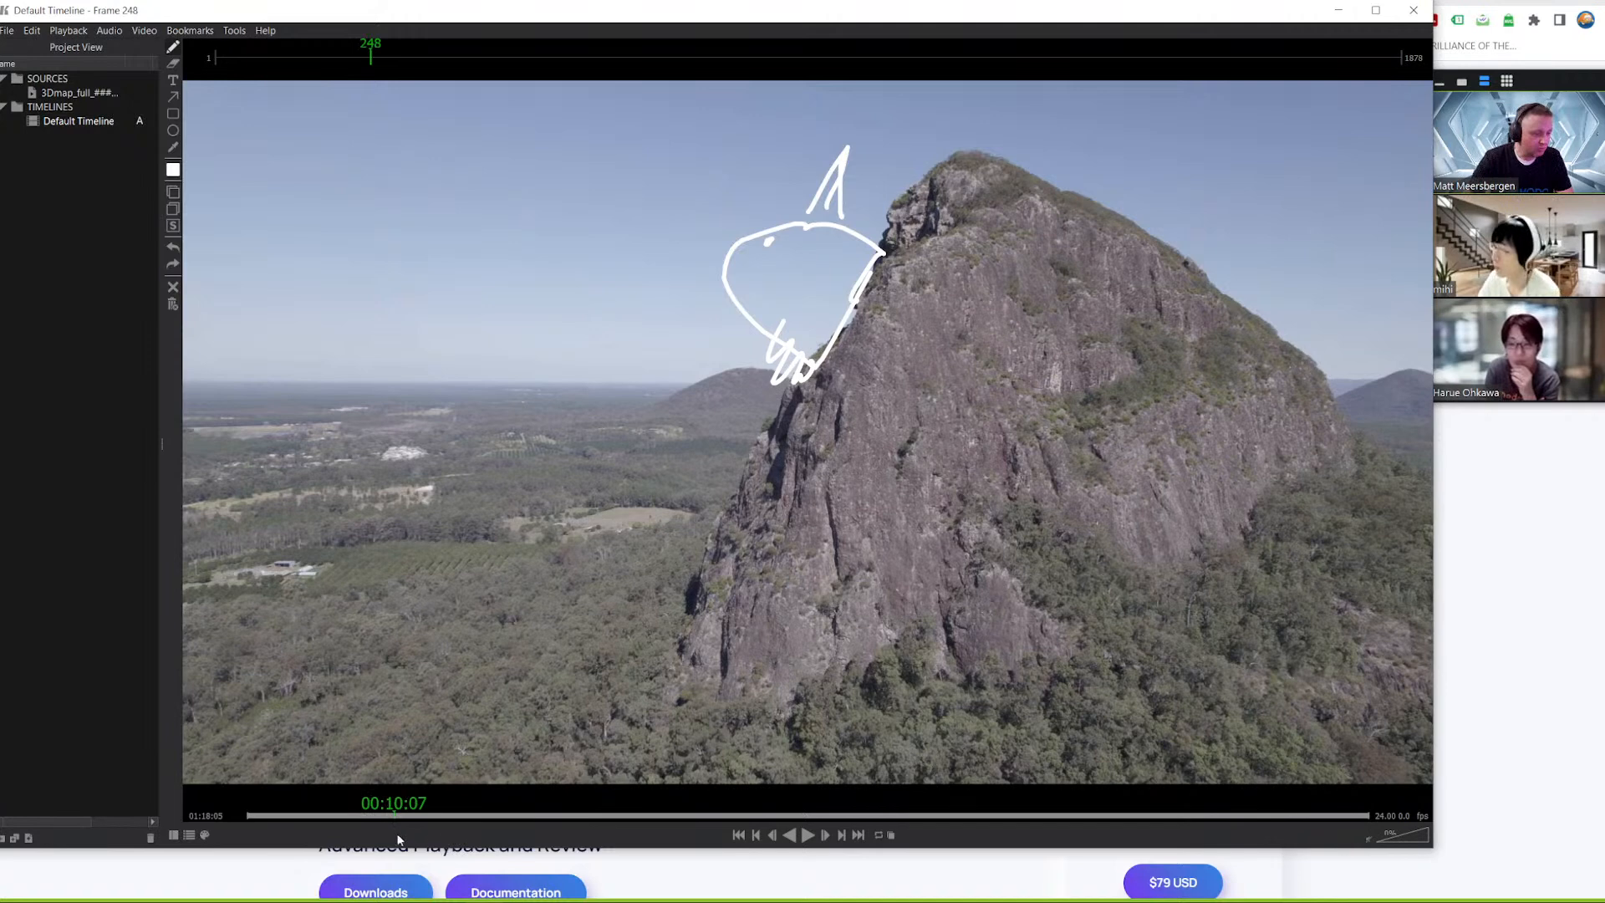
# Add further annotations over the mountain's right side and the sky near frame 436
pyautogui.moveTo(389, 814)
pyautogui.mouseDown()
pyautogui.moveTo(361, 815)
pyautogui.moveTo(507, 818)
pyautogui.mouseUp()
pyautogui.moveTo(1068, 232)
pyautogui.mouseDown()
pyautogui.moveTo(1115, 196)
pyautogui.moveTo(1214, 181)
pyautogui.moveTo(1188, 290)
pyautogui.mouseUp()
pyautogui.rightClick(1167, 279)
pyautogui.click(1131, 196)
pyautogui.moveTo(1203, 181); pyautogui.dragTo(1197, 310)
pyautogui.moveTo(1254, 113)
pyautogui.mouseDown()
pyautogui.moveTo(1116, 205)
pyautogui.moveTo(1332, 138)
pyautogui.moveTo(1374, 155)
pyautogui.mouseUp()
pyautogui.moveTo(503, 822)
pyautogui.mouseDown()
pyautogui.moveTo(486, 817)
pyautogui.moveTo(506, 823)
pyautogui.mouseUp()
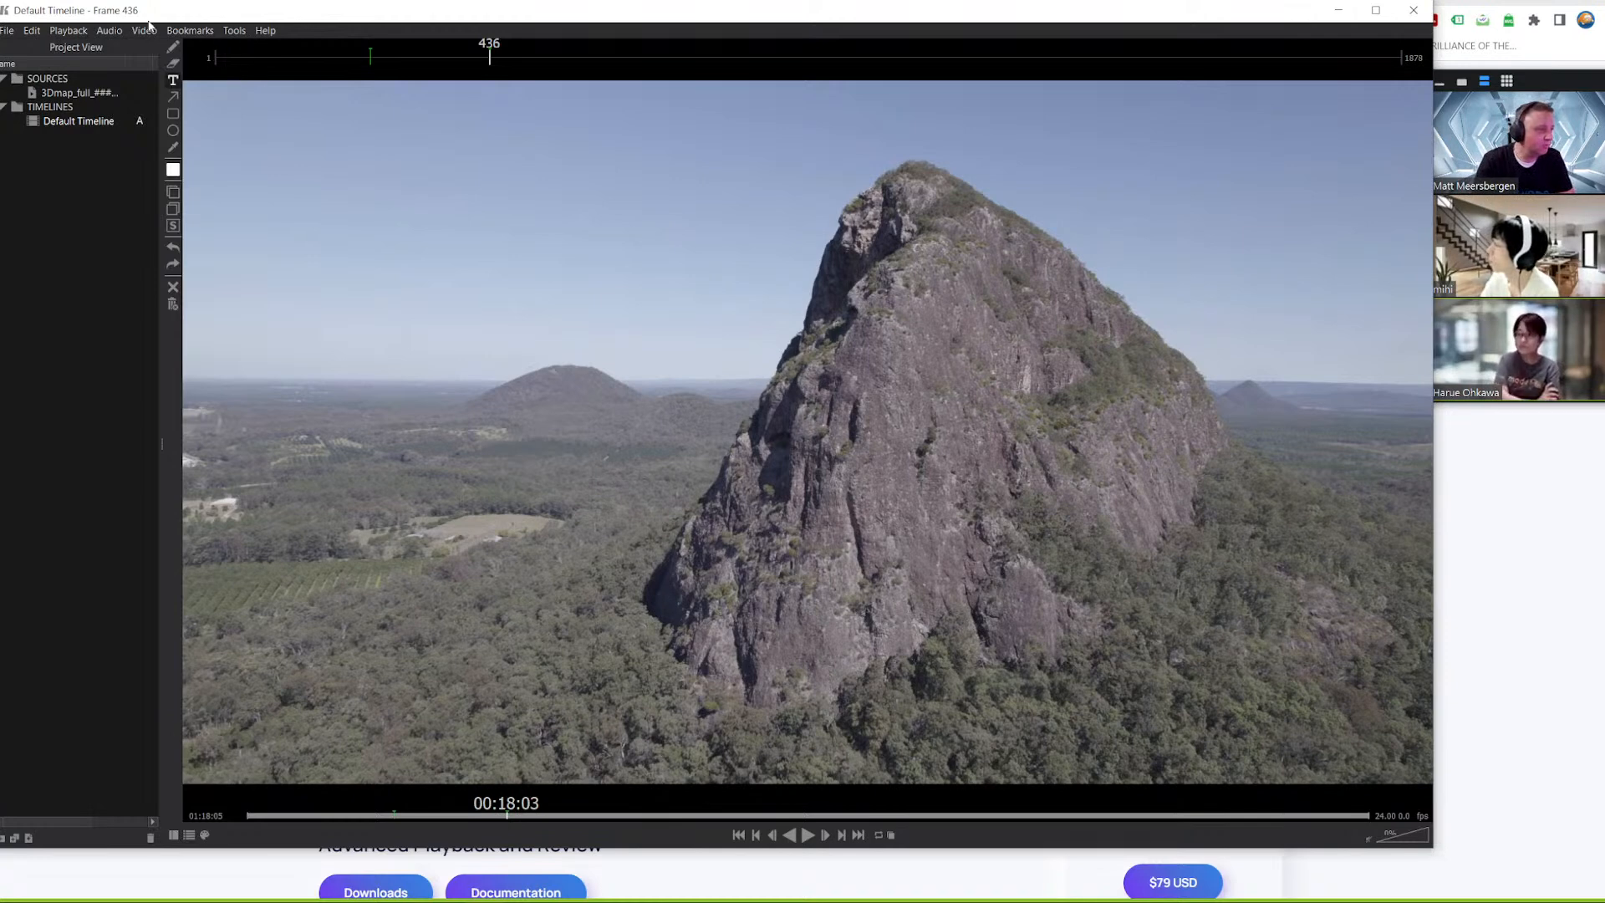
# Minimize the player and review the Keyframe Pro web page's overview, feature comparison and downloads
pyautogui.moveTo(245, 11); pyautogui.dragTo(254, 10)
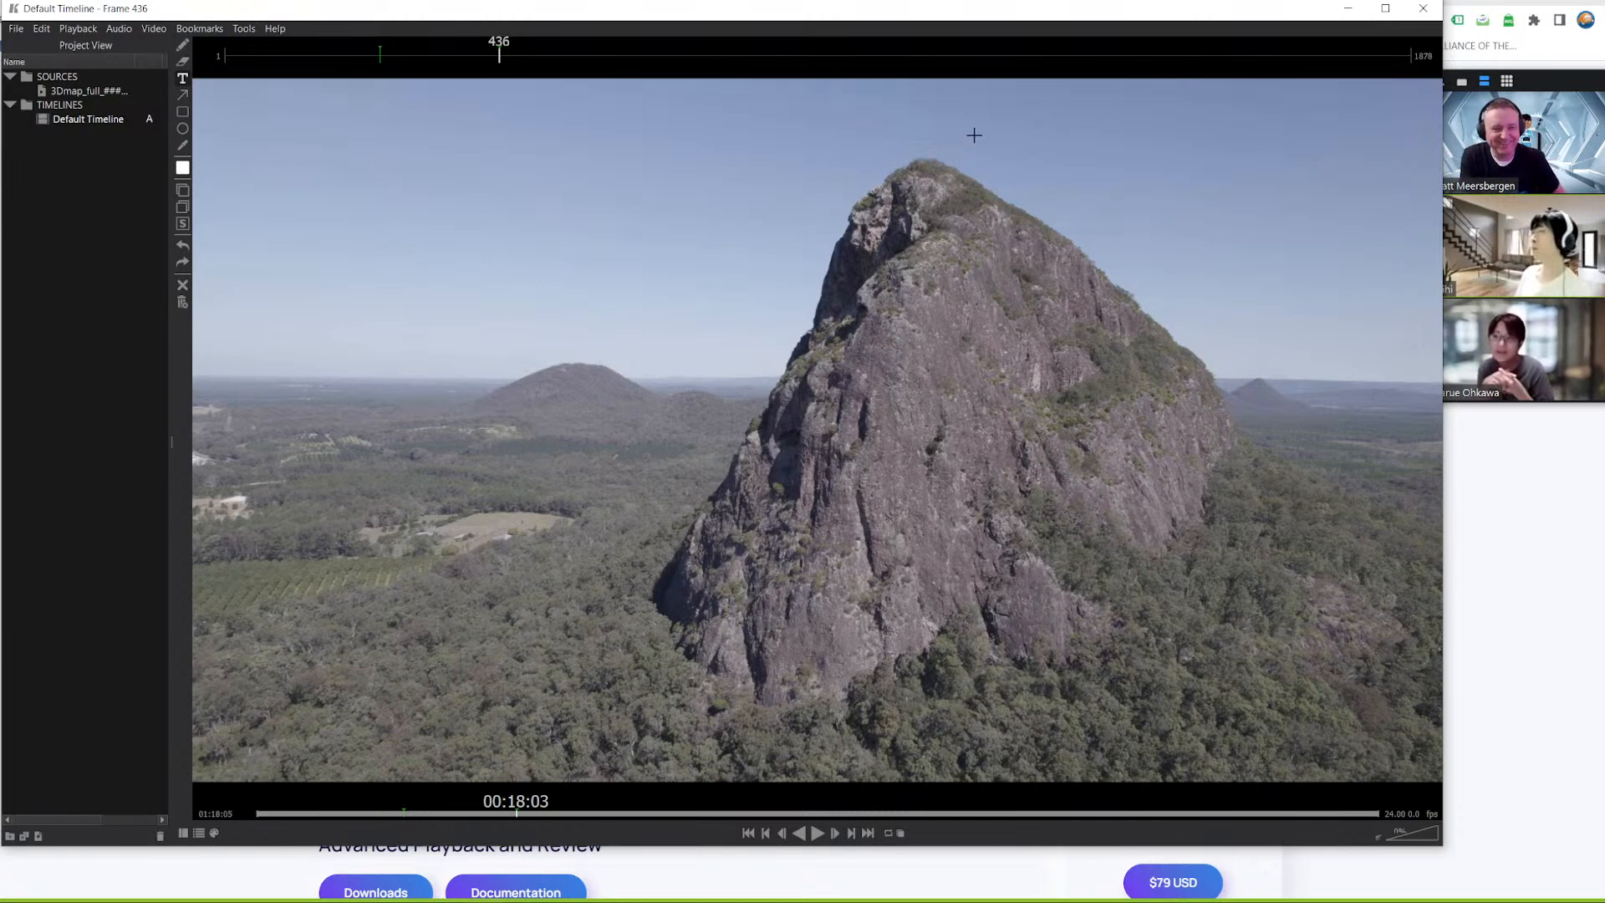
pyautogui.click(1347, 10)
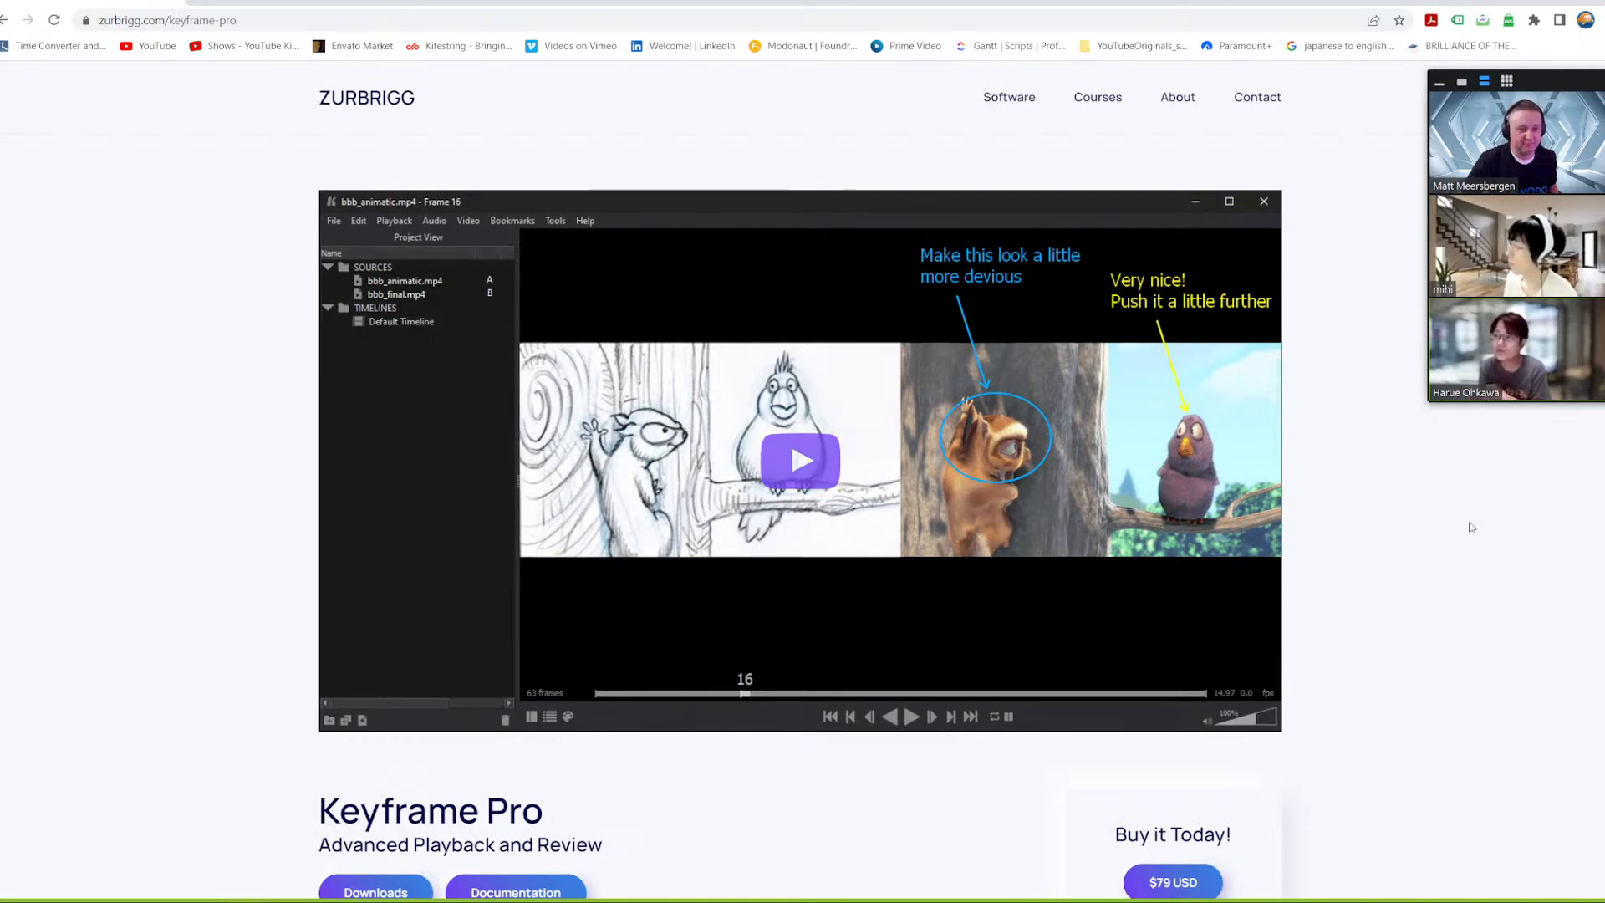
pyautogui.scroll(-15, 1401, 560)
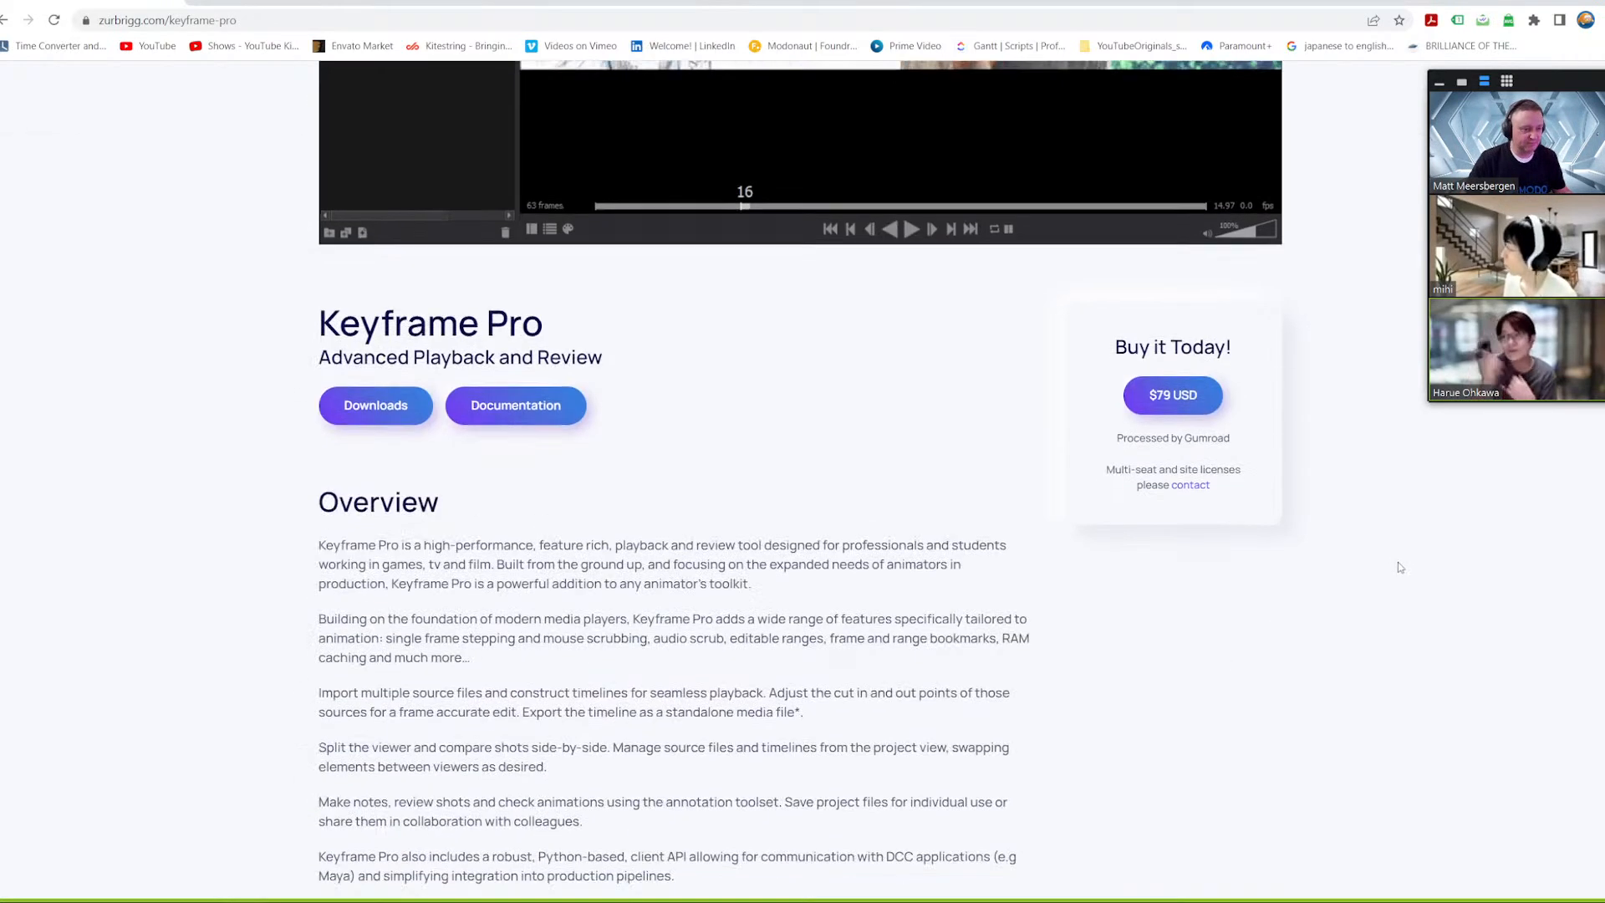
pyautogui.scroll(-10, 1397, 573)
pyautogui.scroll(1, 1368, 618)
pyautogui.scroll(-1, 1369, 640)
pyautogui.scroll(-1, 1368, 641)
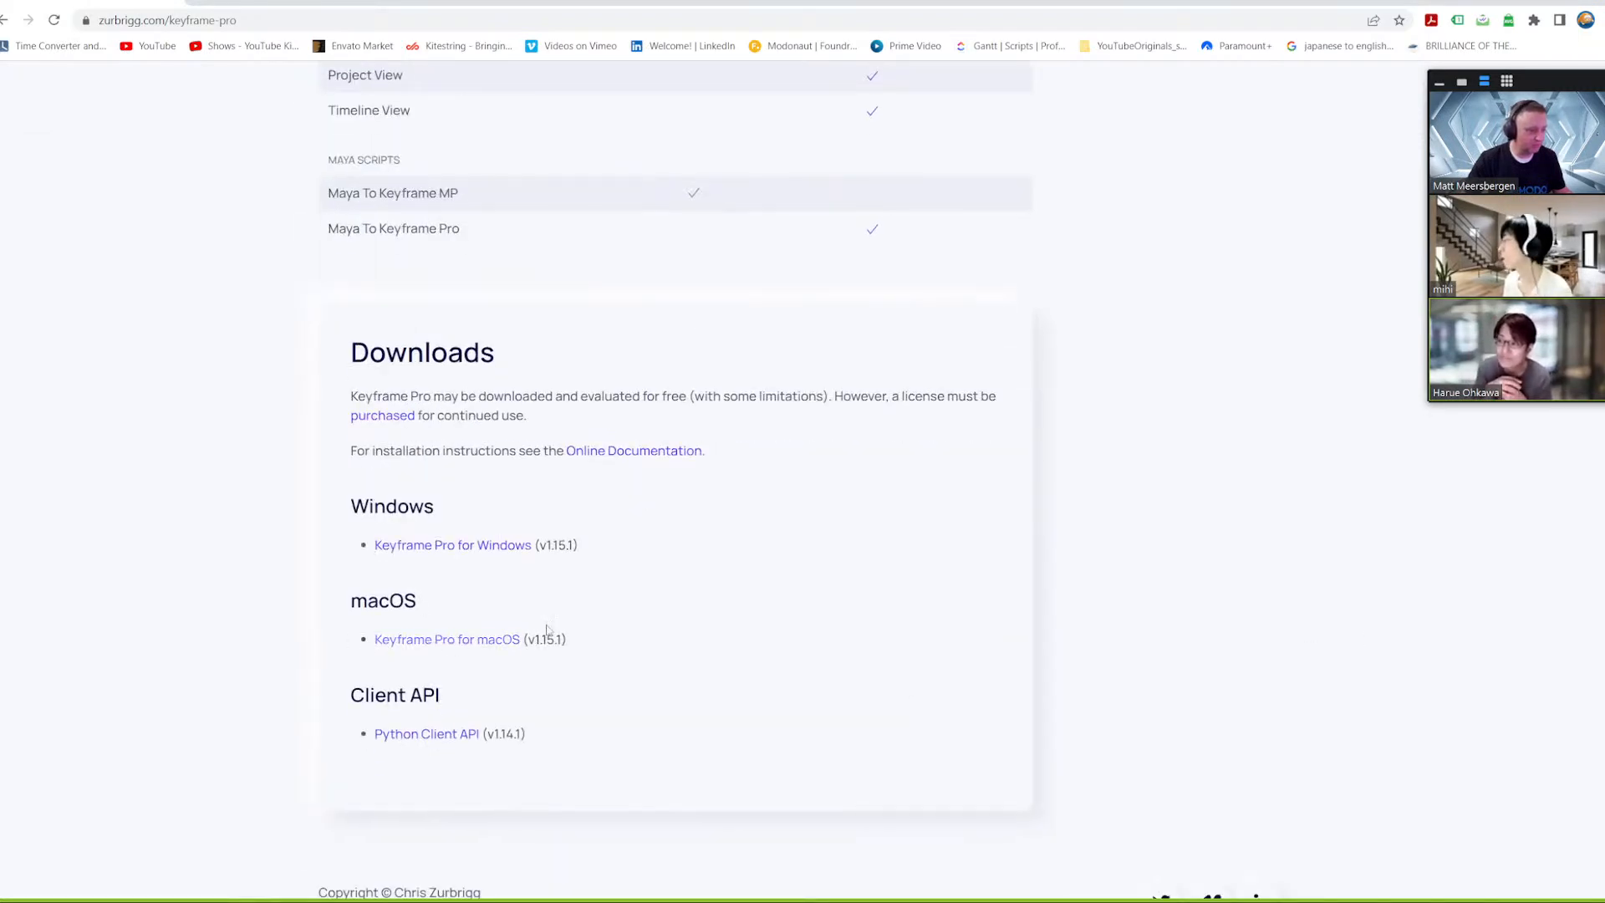
pyautogui.scroll(12, 1216, 502)
pyautogui.scroll(15, 1206, 510)
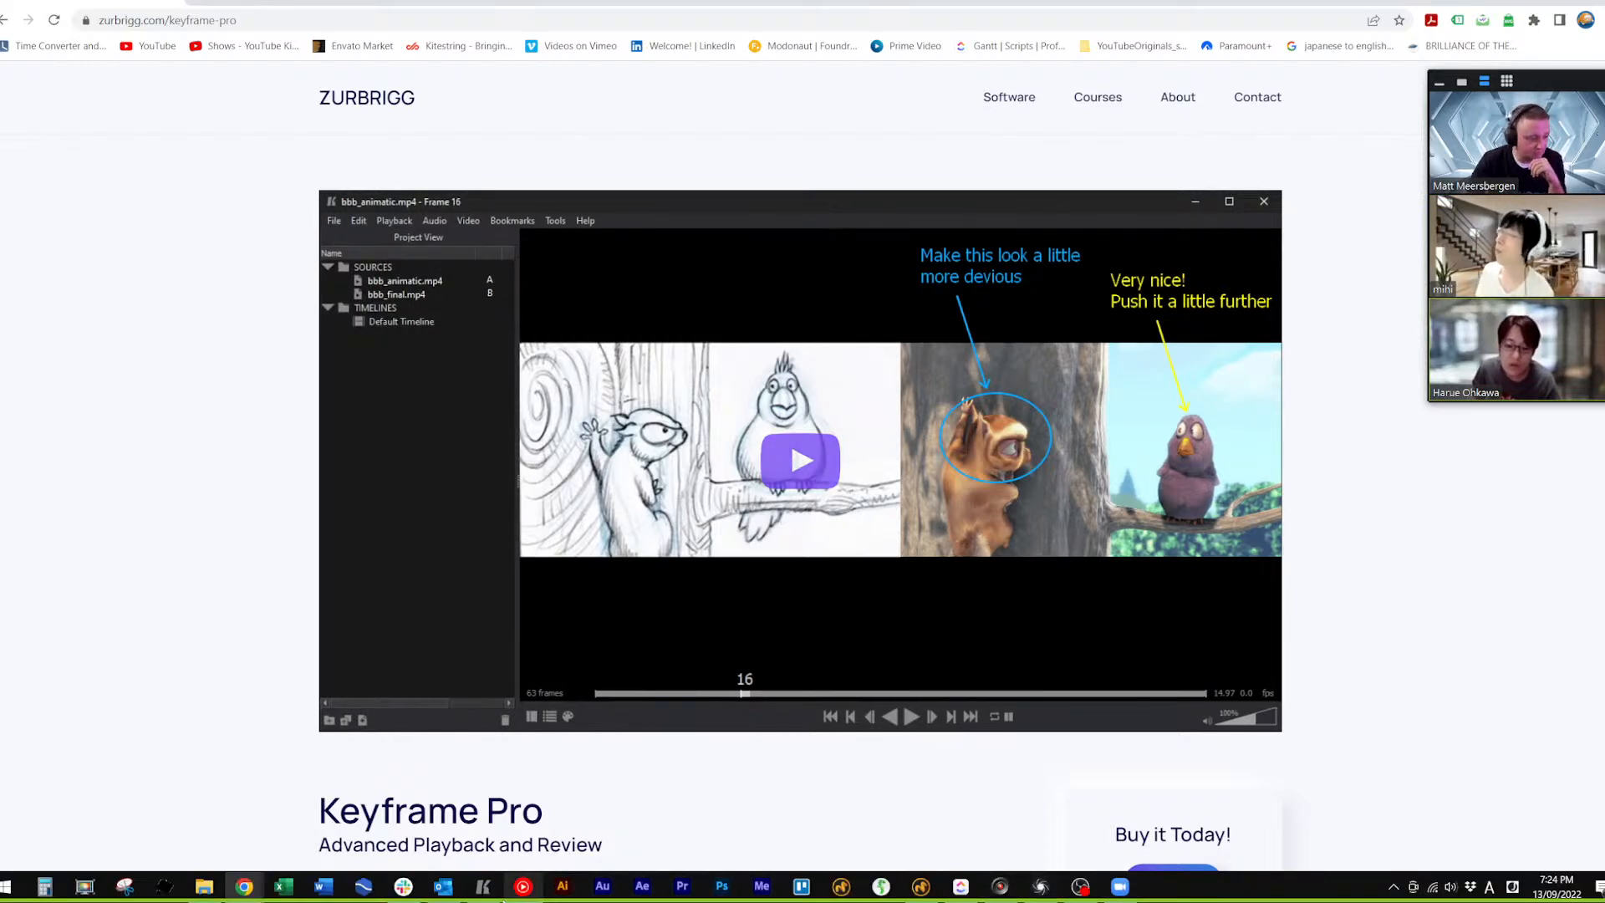
# Restore the Keyframe Pro player and examine the options for exporting the timeline to a file, closing the dialog without exporting
pyautogui.click(483, 886)
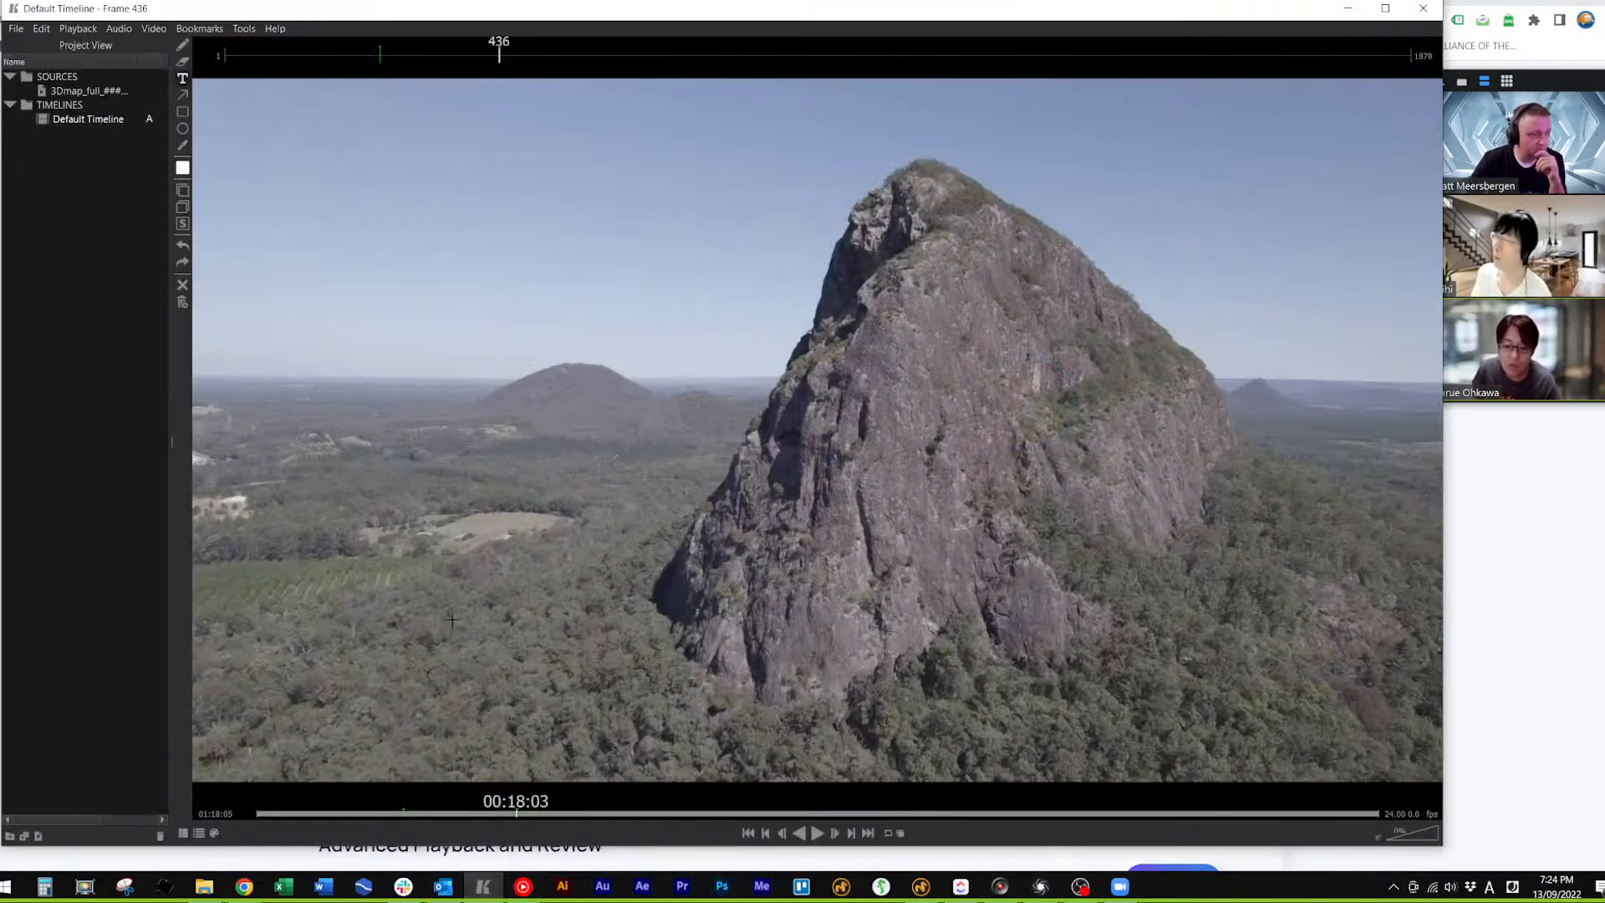
pyautogui.click(16, 28)
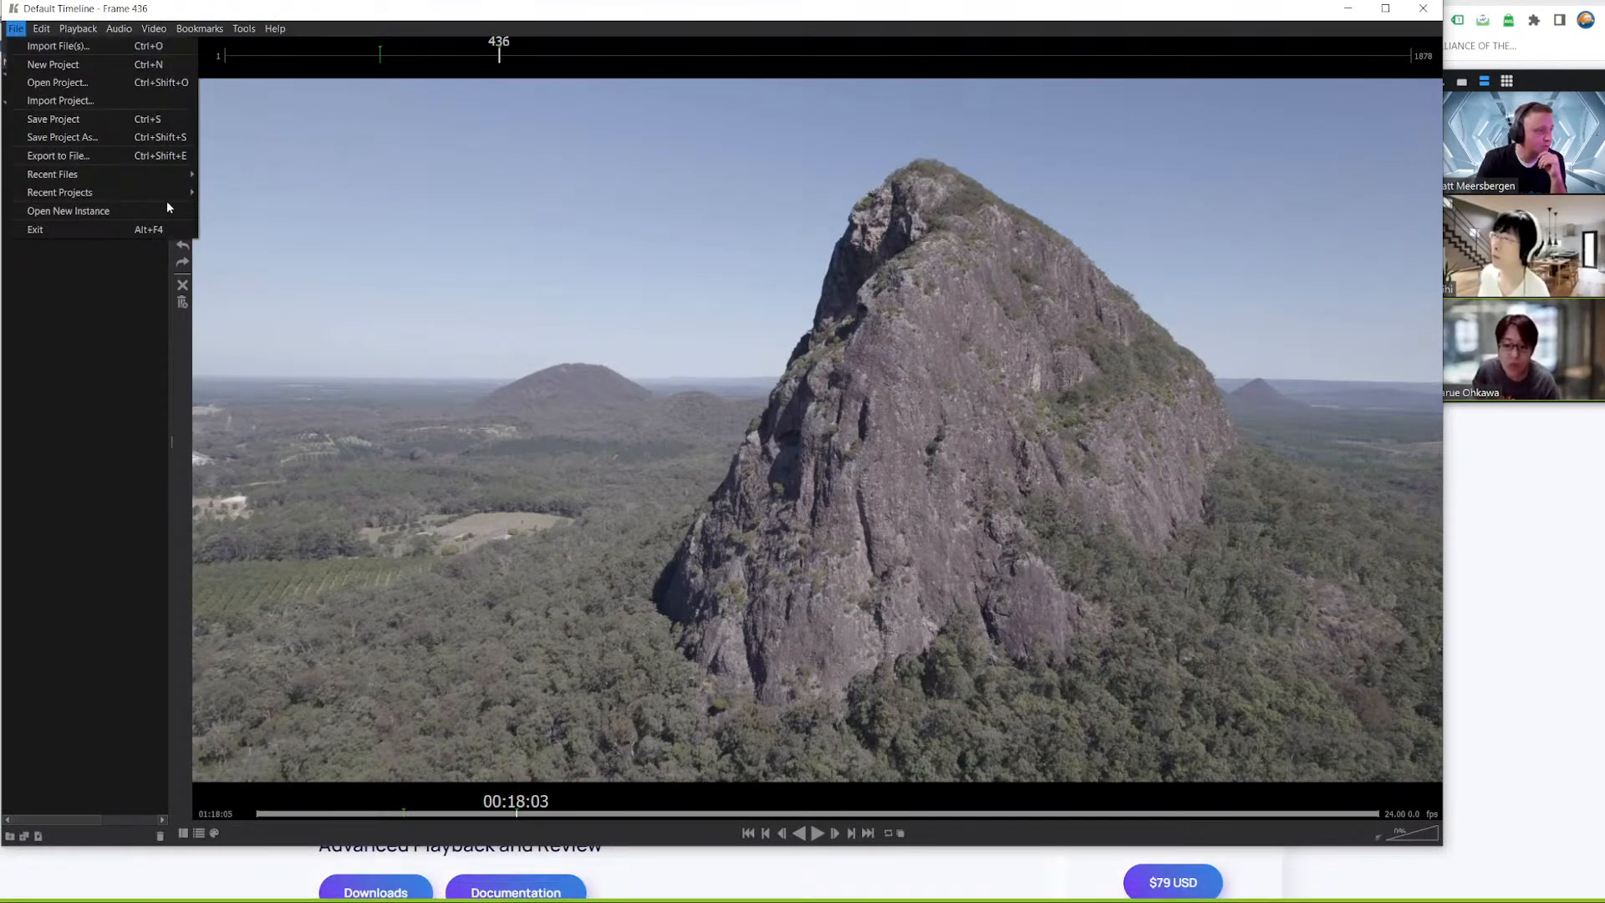
pyautogui.click(52, 163)
pyautogui.moveTo(838, 417); pyautogui.dragTo(733, 252)
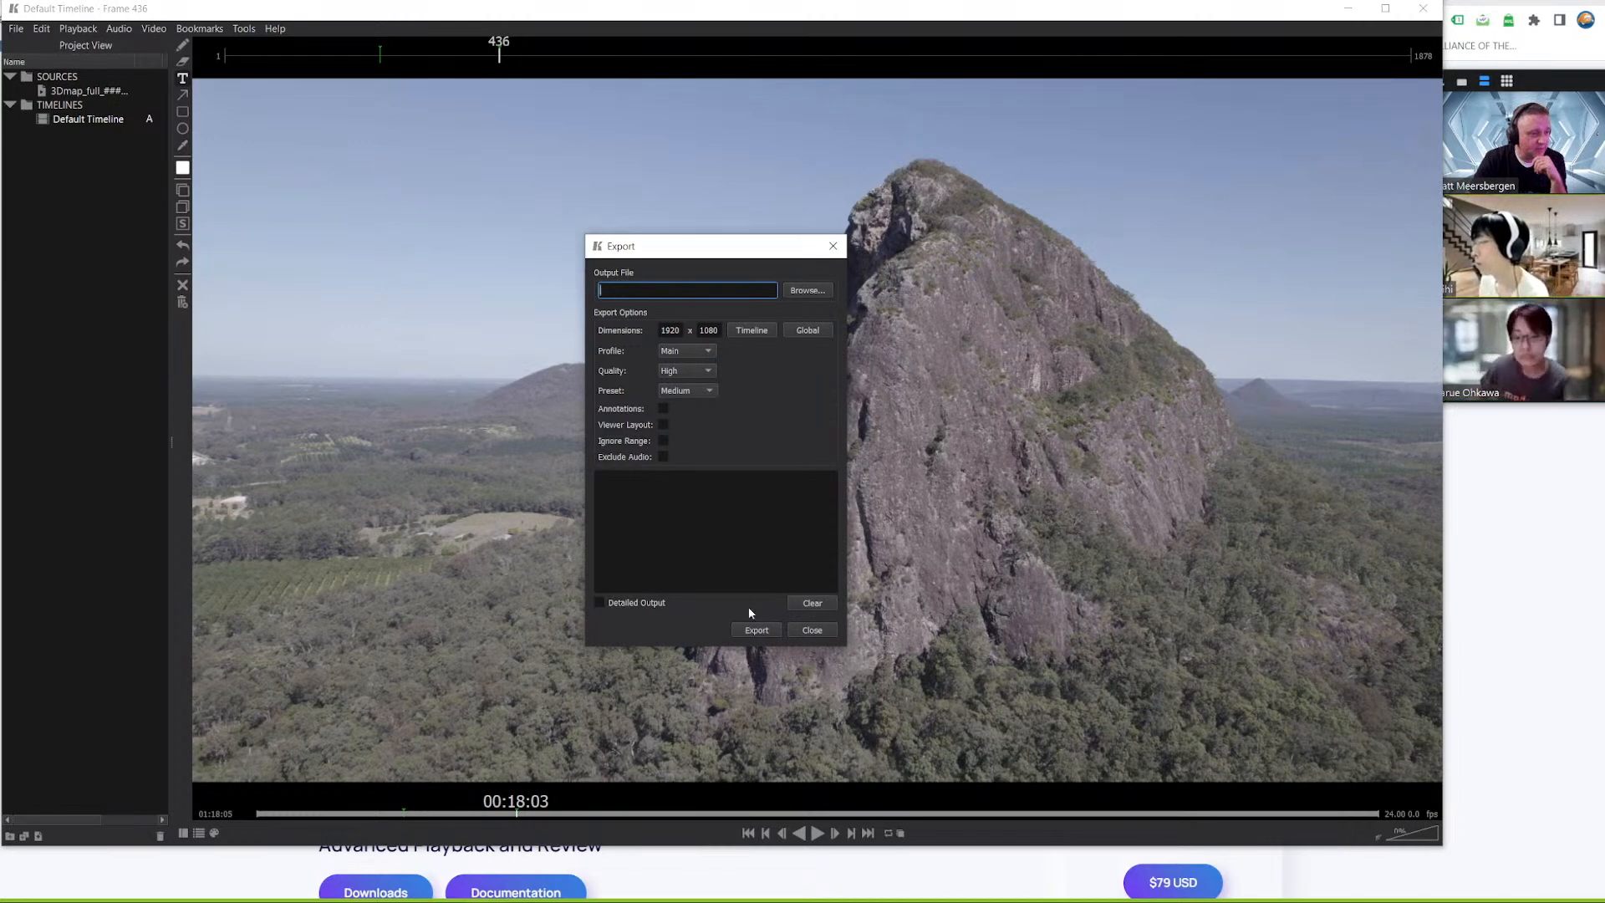
pyautogui.click(811, 631)
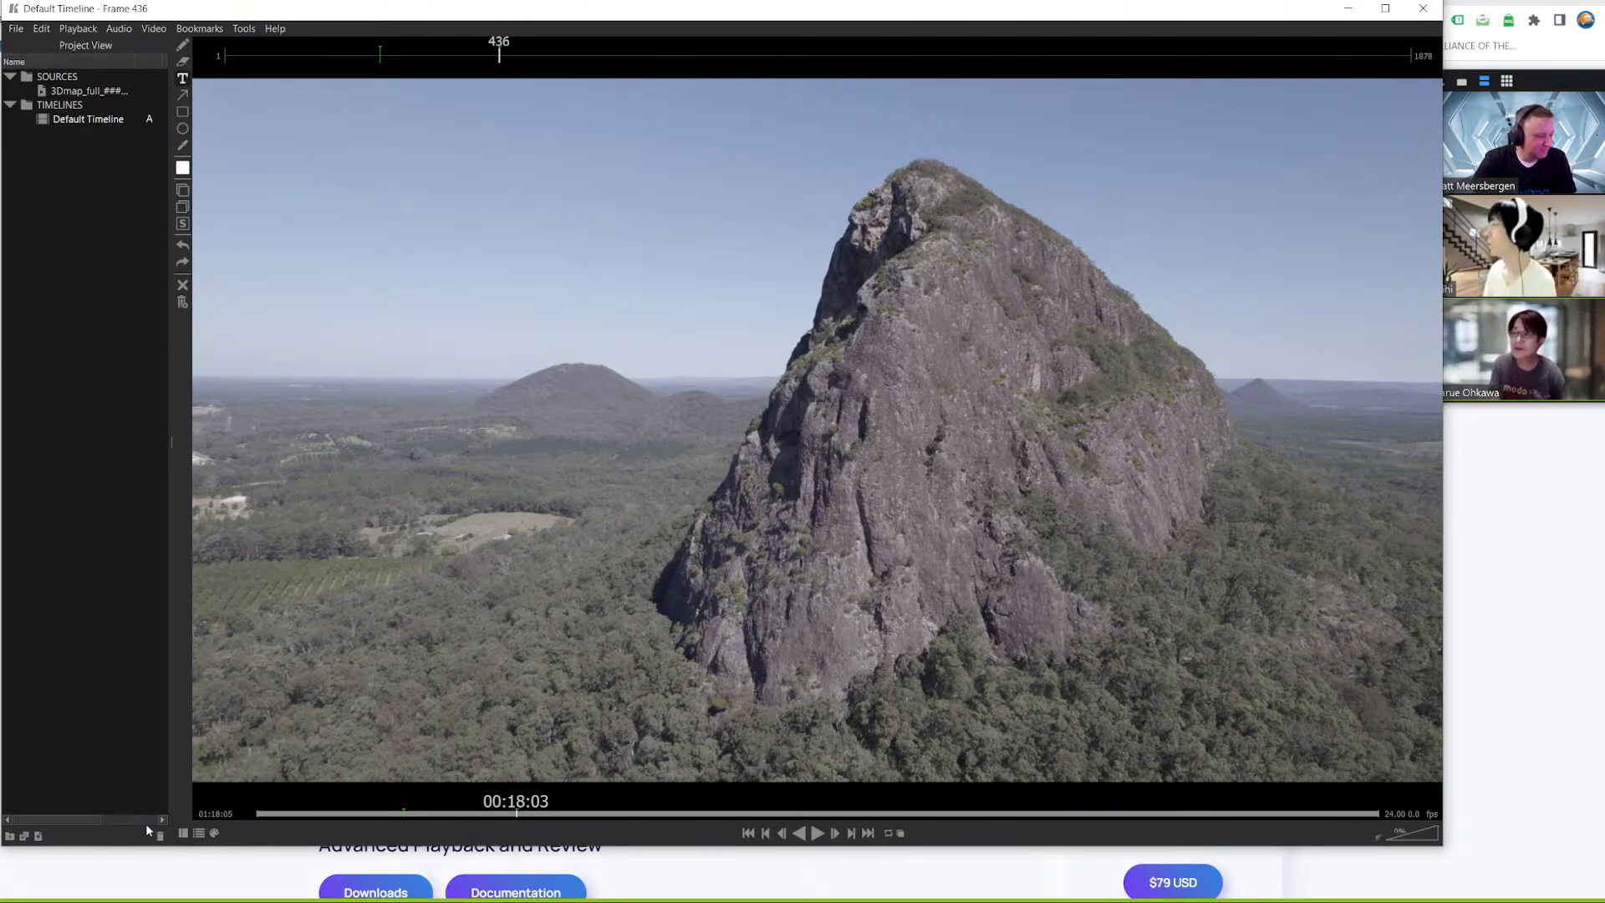
# Toggle the player's timeline sources and project view panels on and off
pyautogui.click(198, 834)
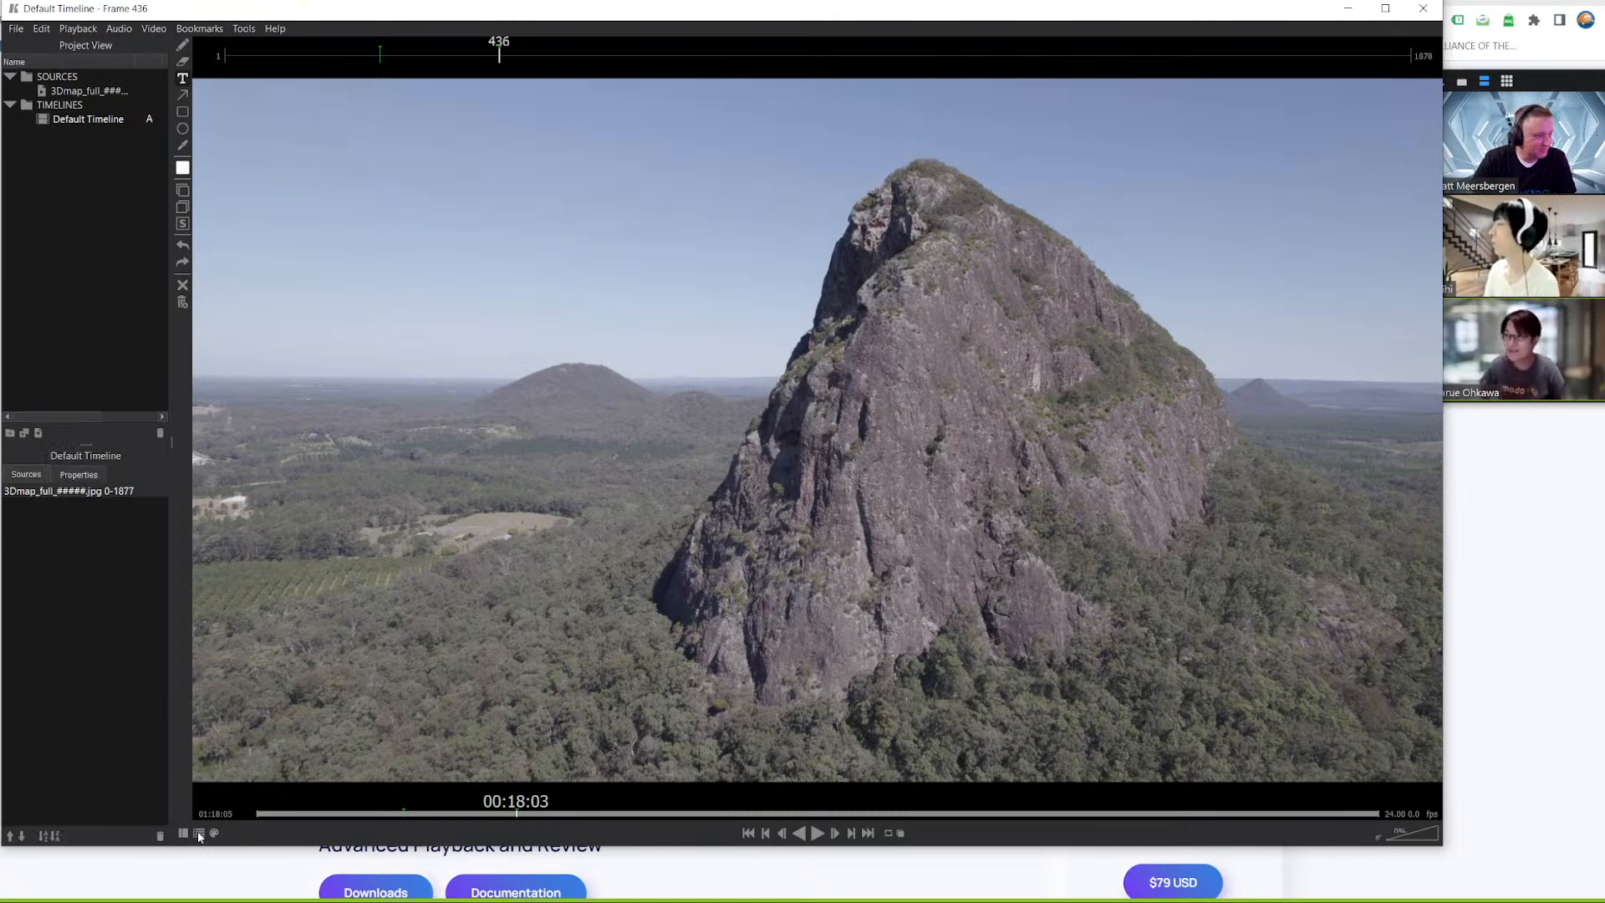
pyautogui.click(184, 834)
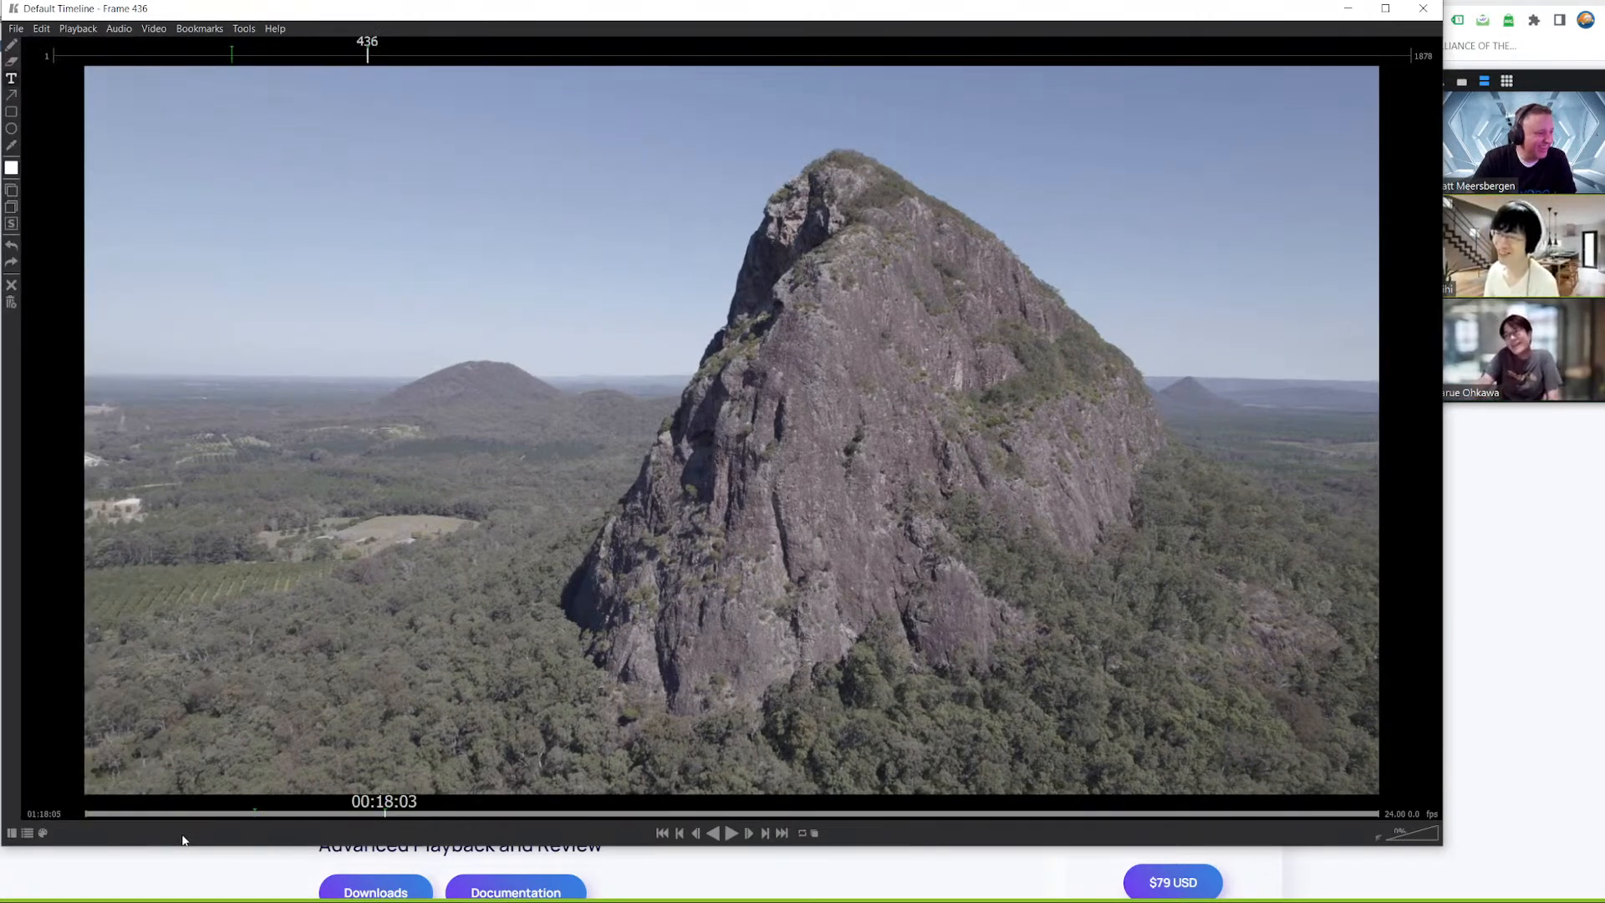
pyautogui.click(11, 833)
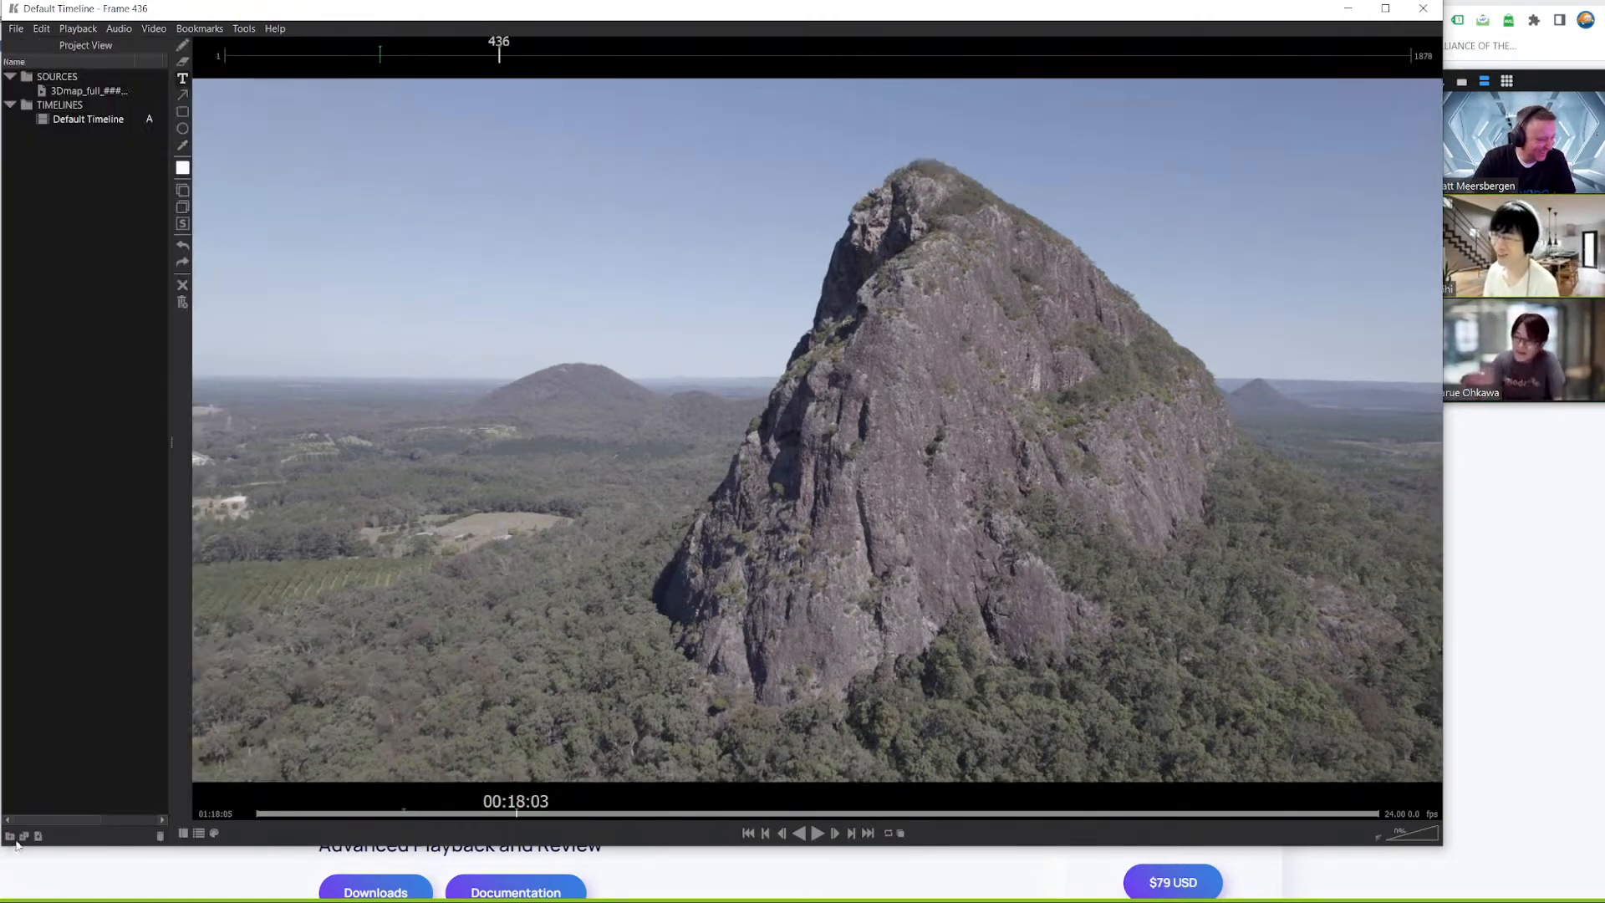
pyautogui.click(214, 834)
pyautogui.click(214, 834)
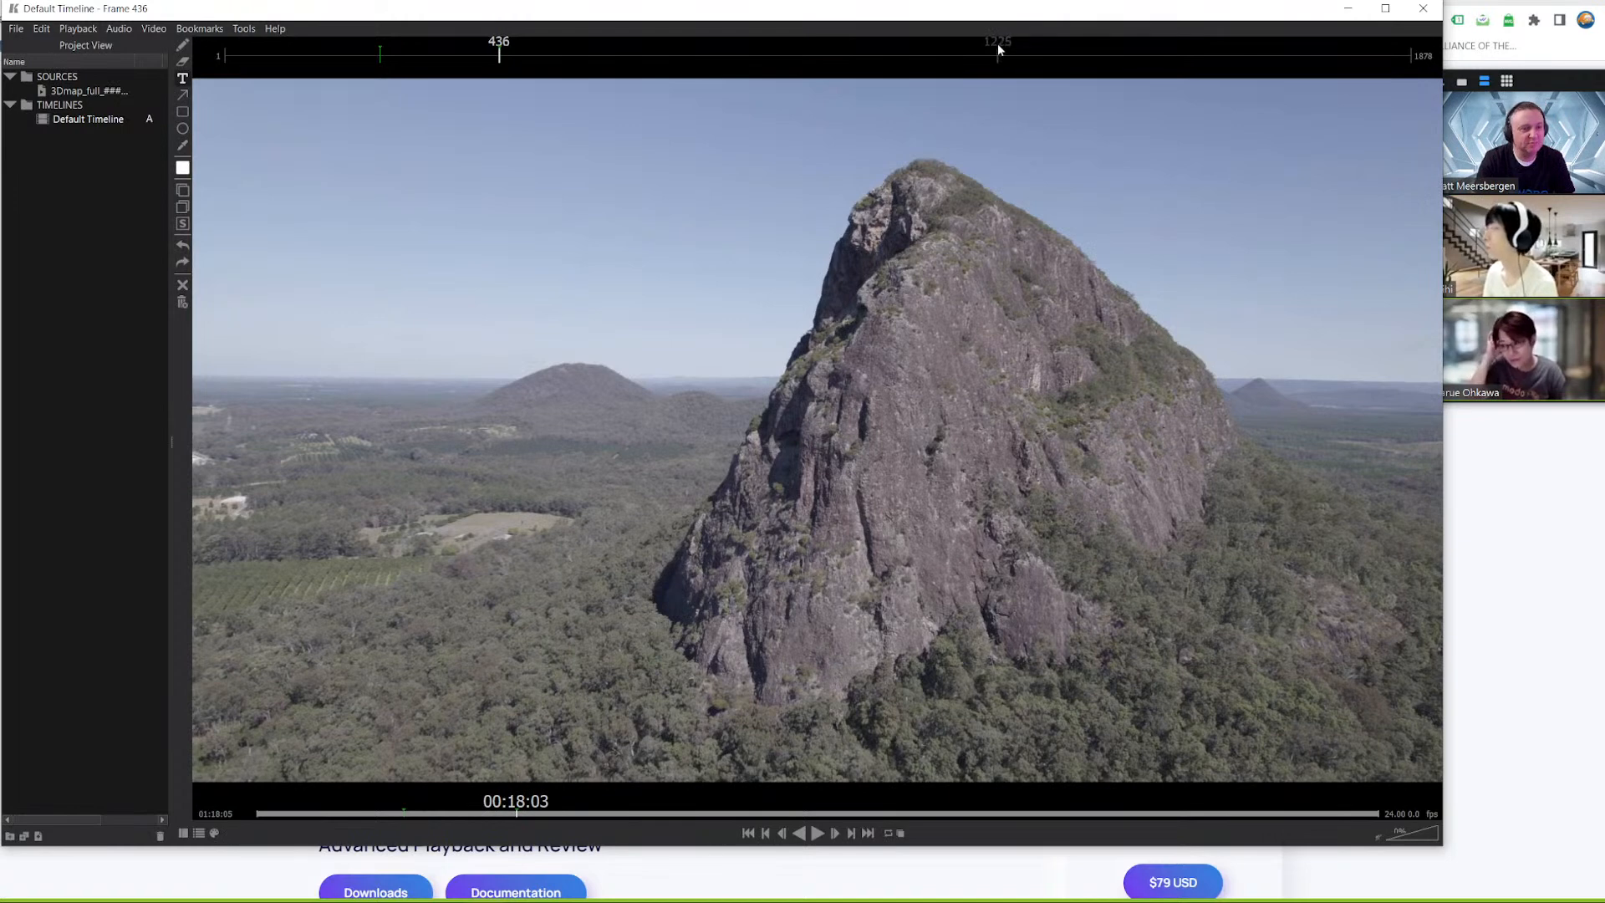
# Switch to the Modo mountain scene and shrink the Keyframe Pro window so it floats over the workspace beside the viewports
pyautogui.moveTo(1555, 86); pyautogui.dragTo(1577, 86)
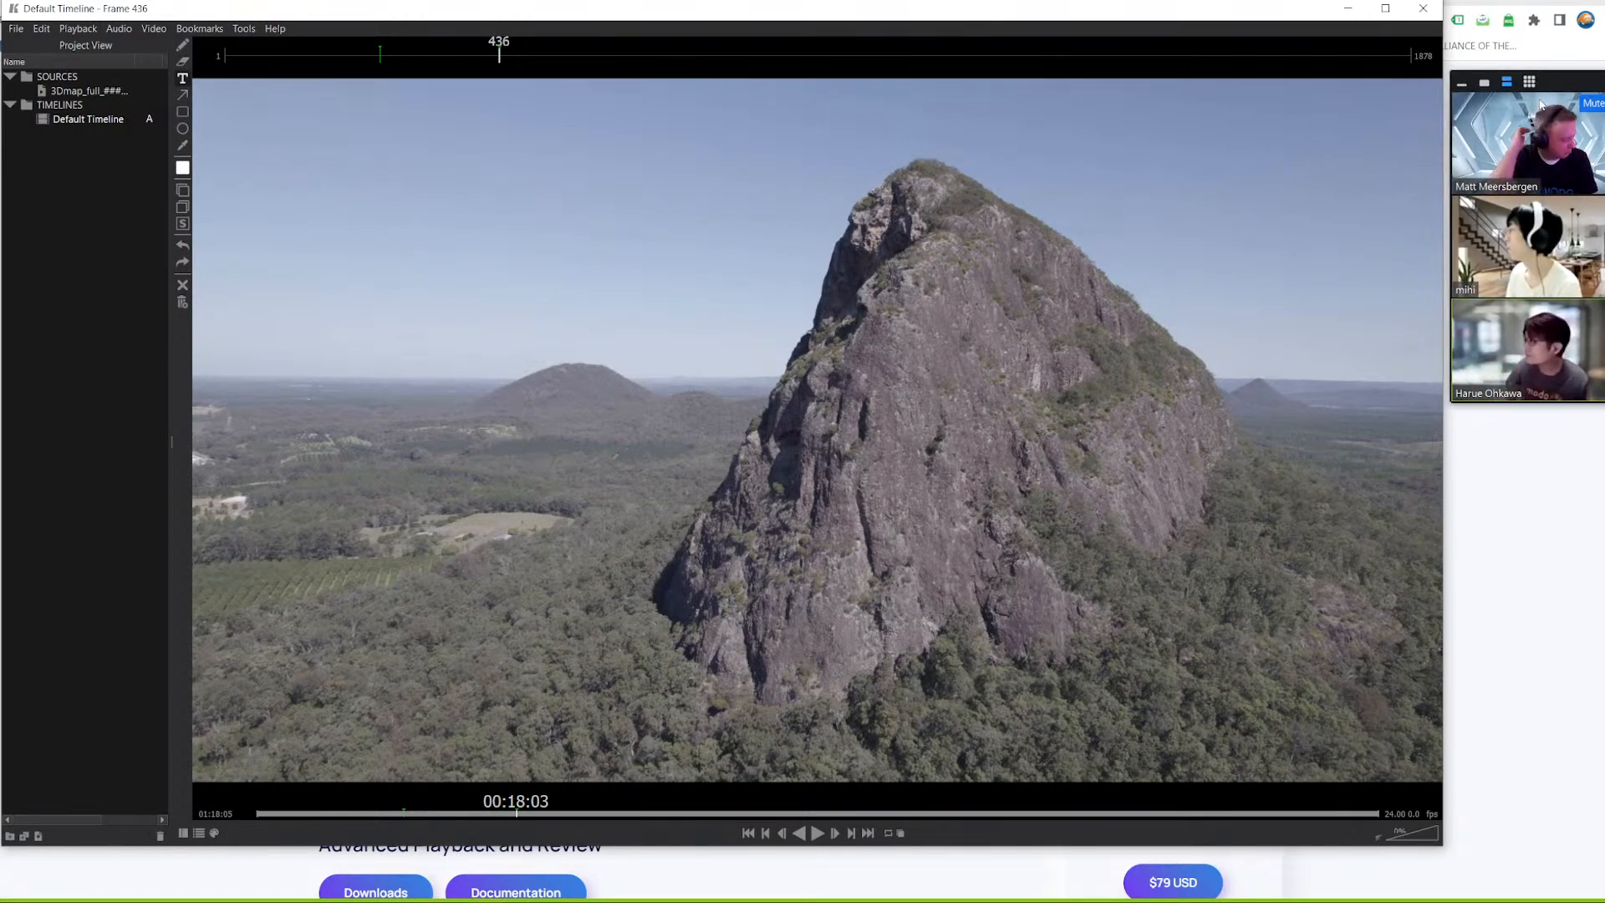
pyautogui.click(1531, 2)
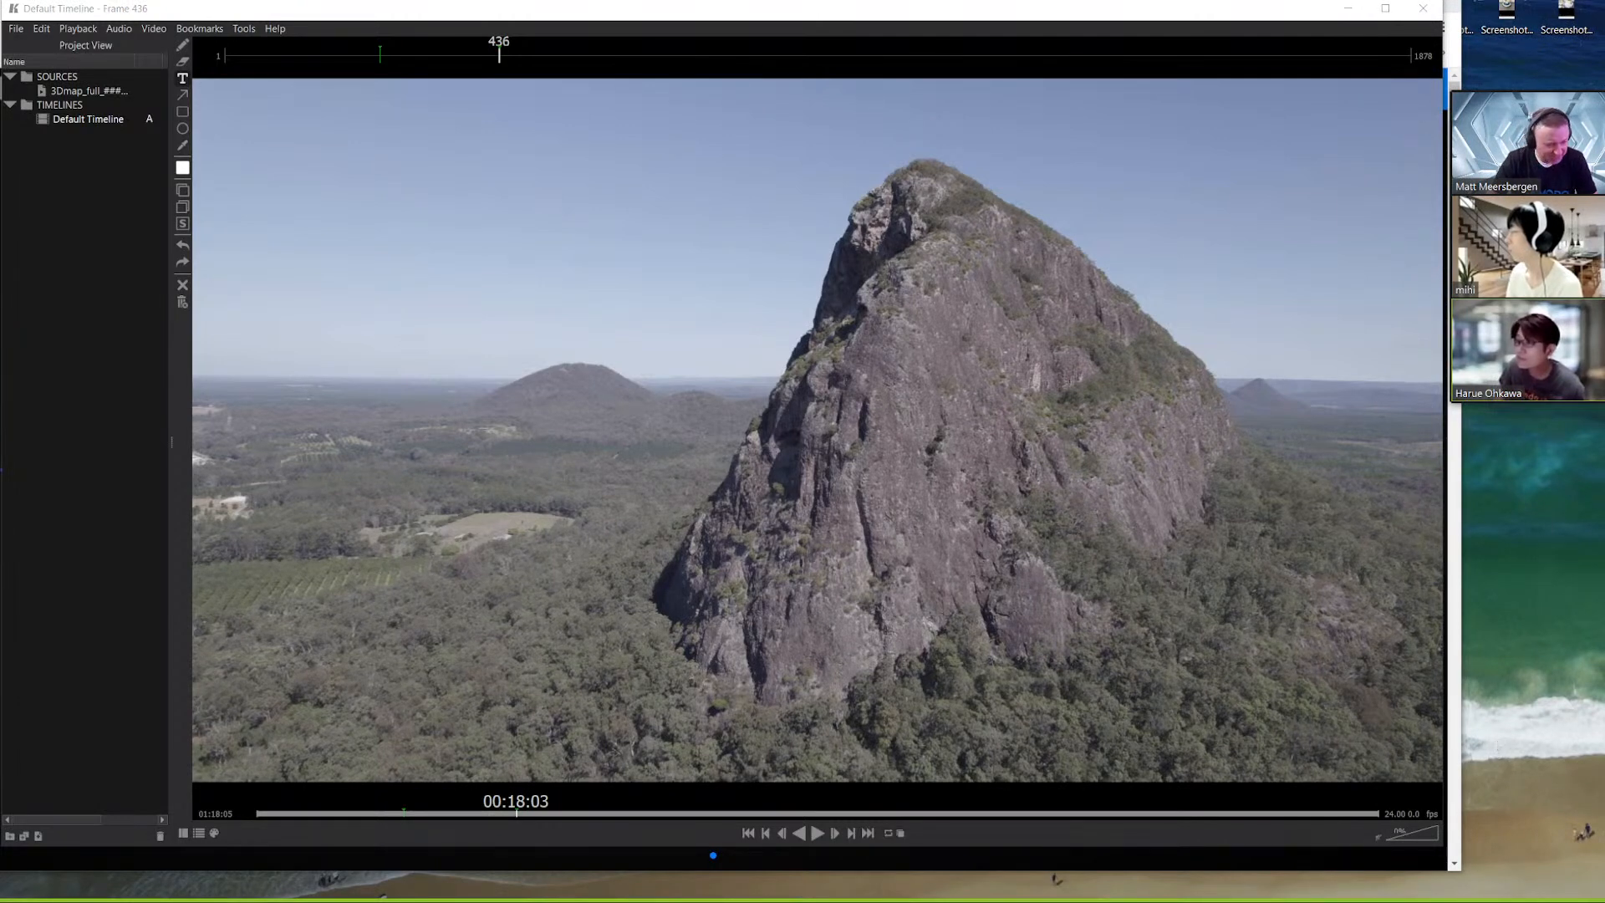
pyautogui.moveTo(925, 895)
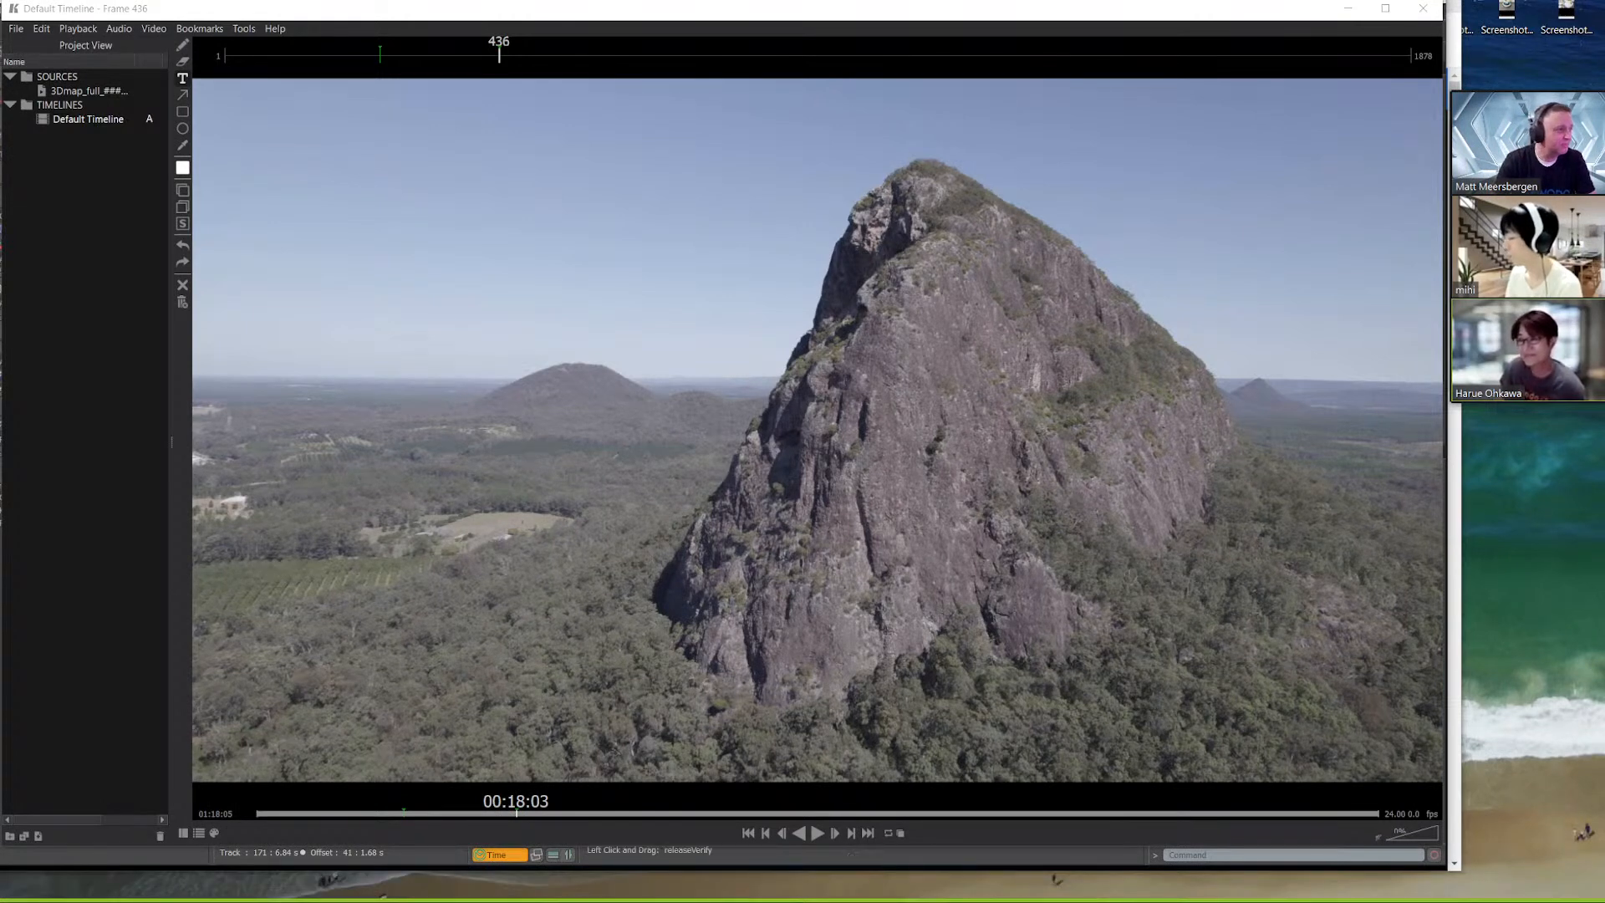
pyautogui.moveTo(3, 4); pyautogui.dragTo(716, 304)
pyautogui.moveTo(1066, 319); pyautogui.dragTo(1033, 122)
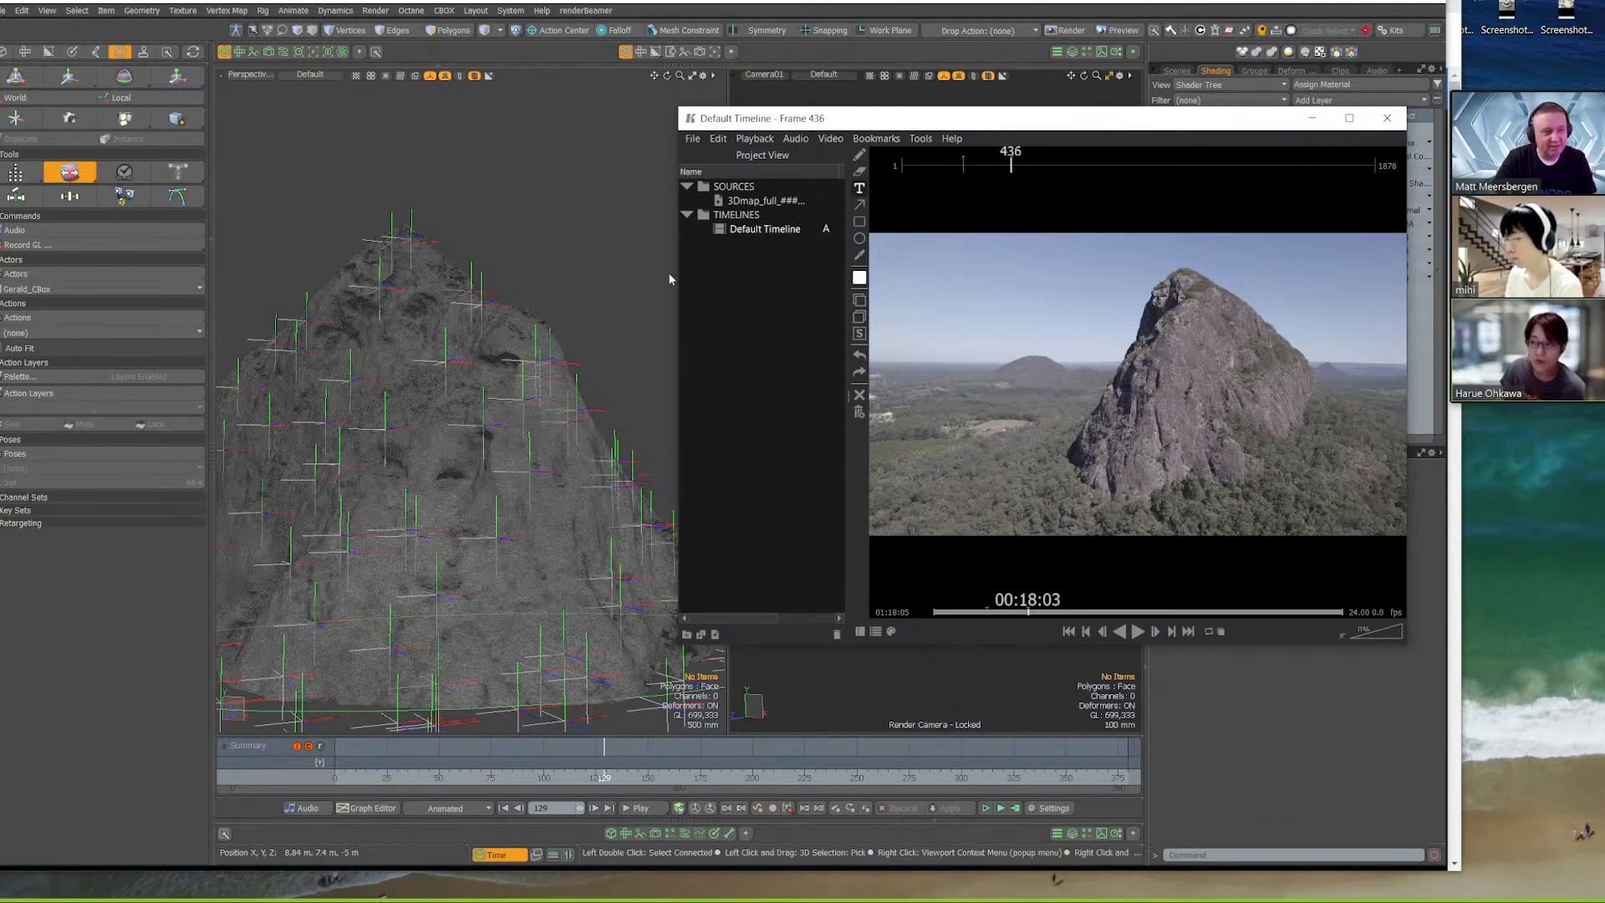
pyautogui.moveTo(895, 125)
pyautogui.mouseDown()
pyautogui.moveTo(920, 100)
pyautogui.moveTo(907, 104)
pyautogui.mouseUp()
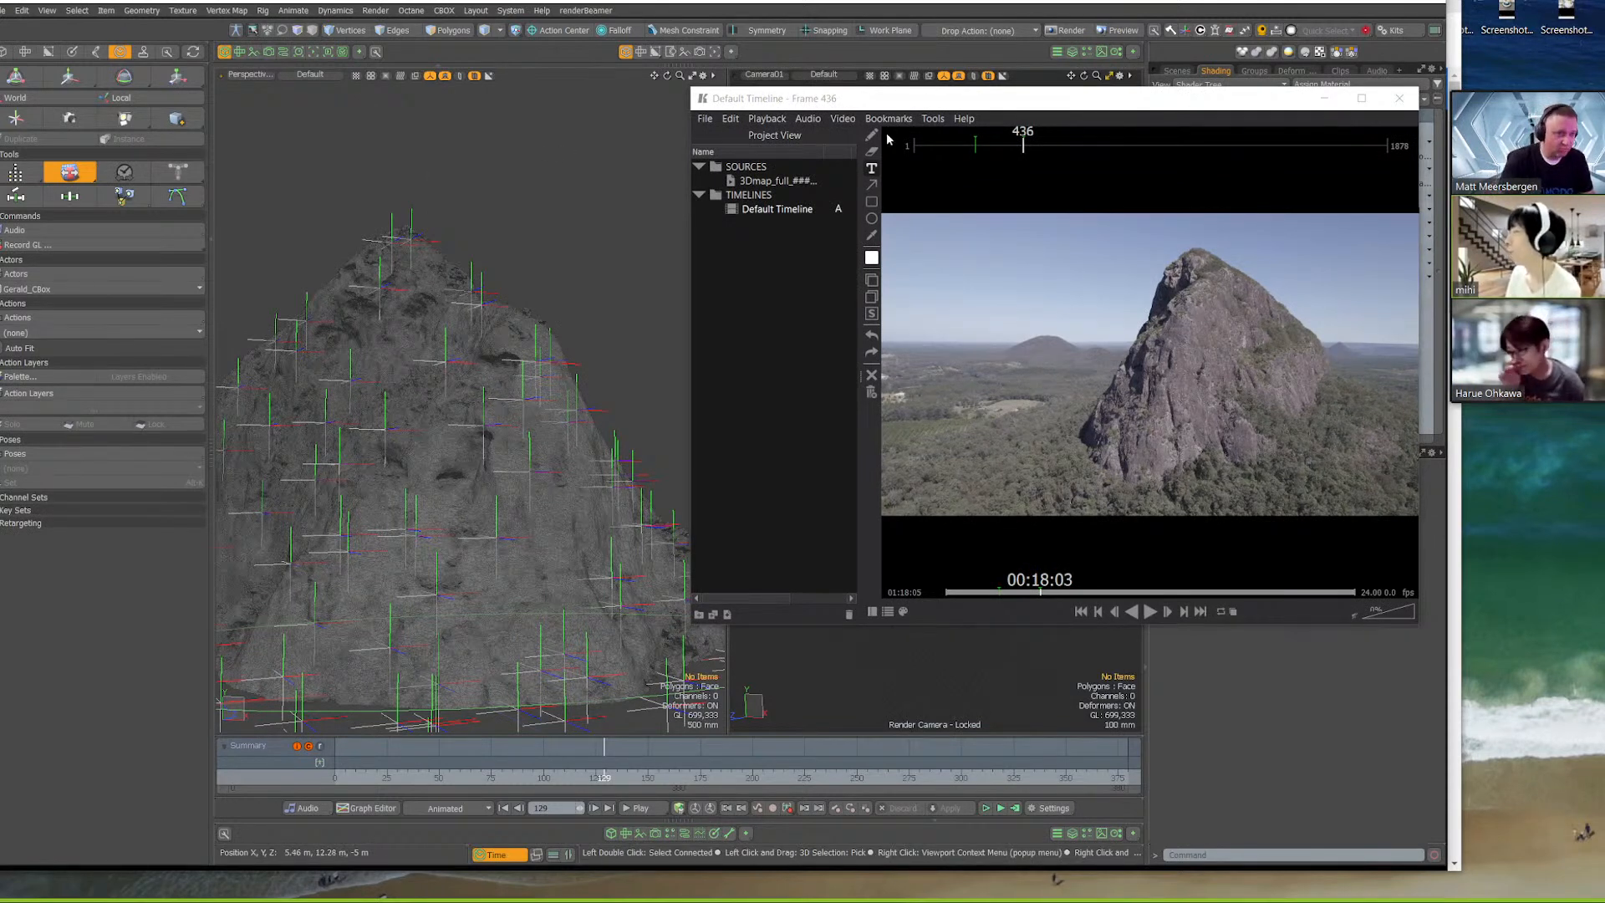
pyautogui.moveTo(951, 102); pyautogui.dragTo(1230, 327)
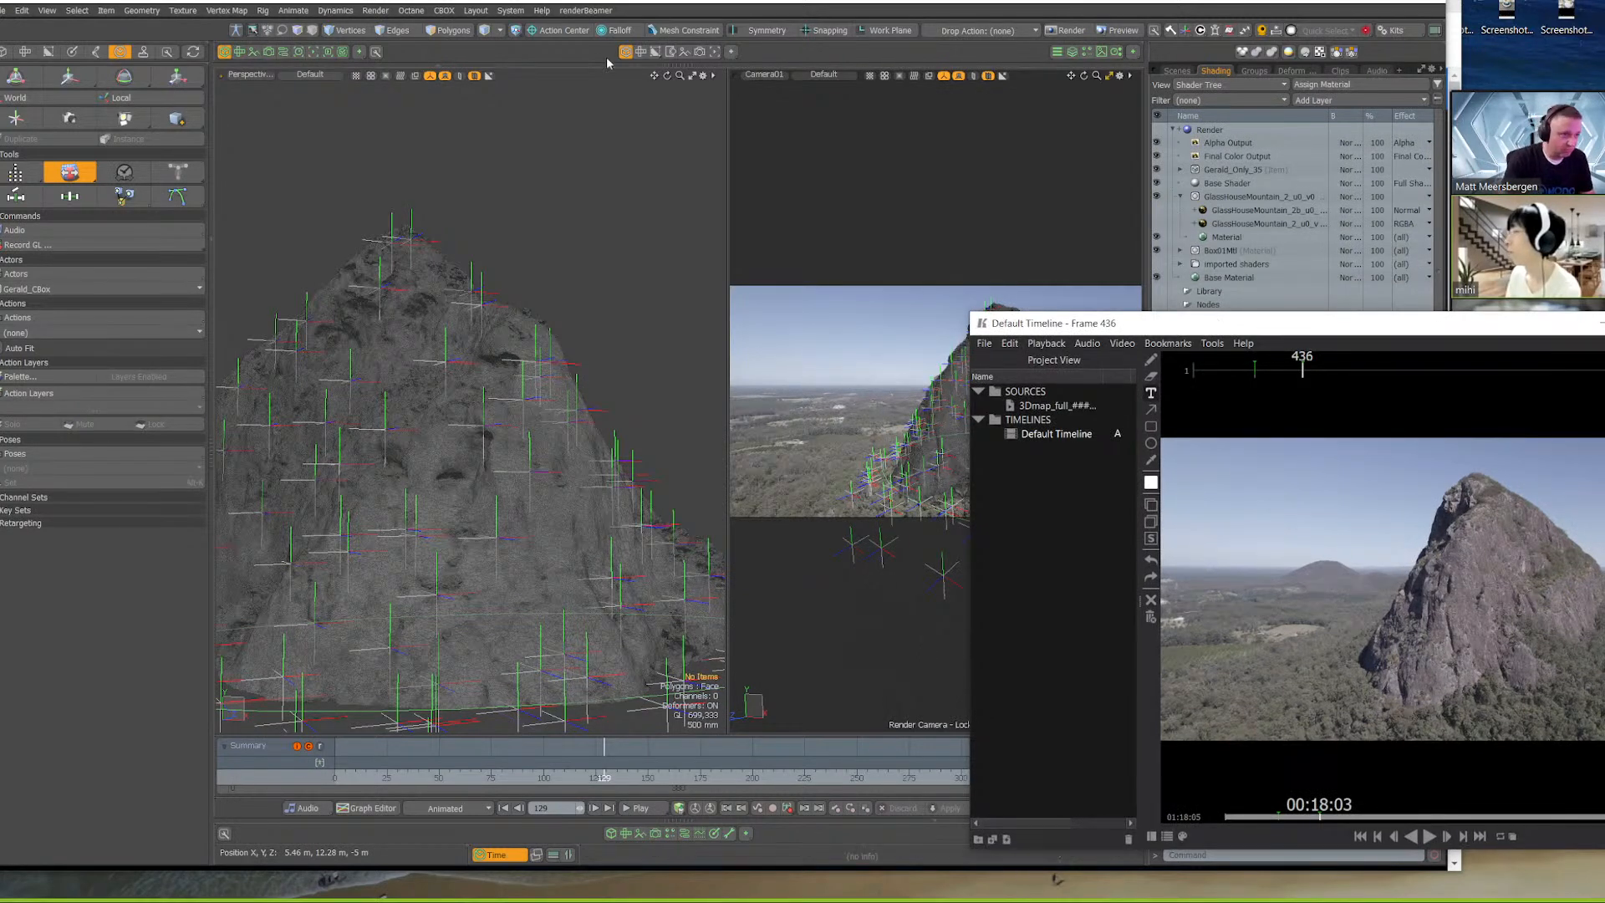
# Bring the KeyFrame Pro palette over the perspective viewport and start the sync between Modo and the player
pyautogui.click(650, 2)
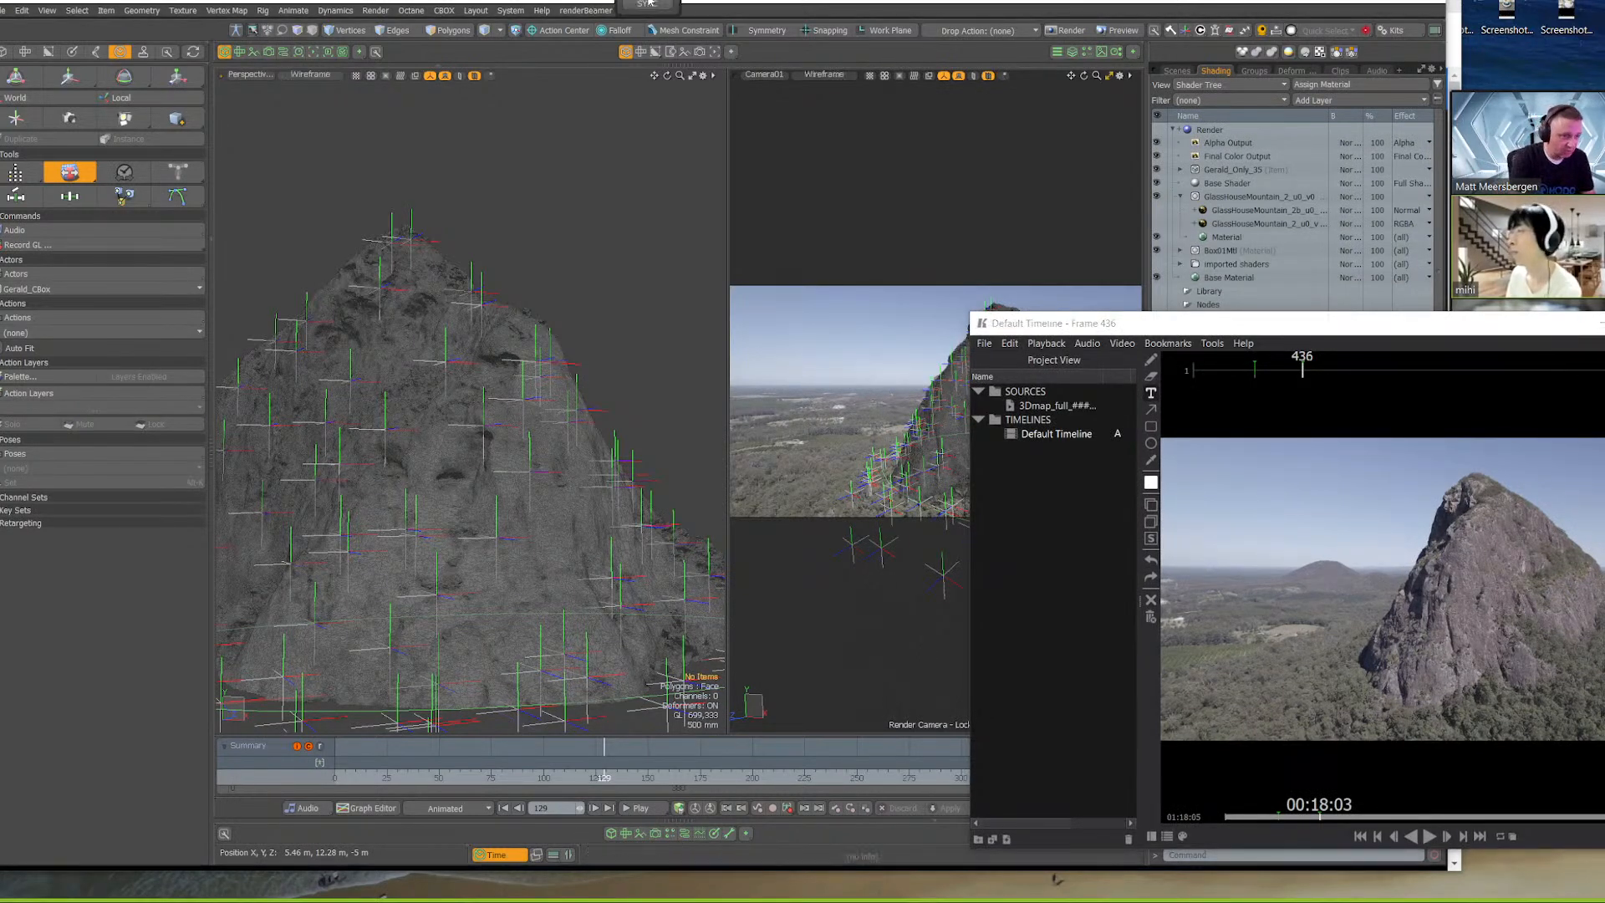
pyautogui.moveTo(648, 5); pyautogui.dragTo(597, 272)
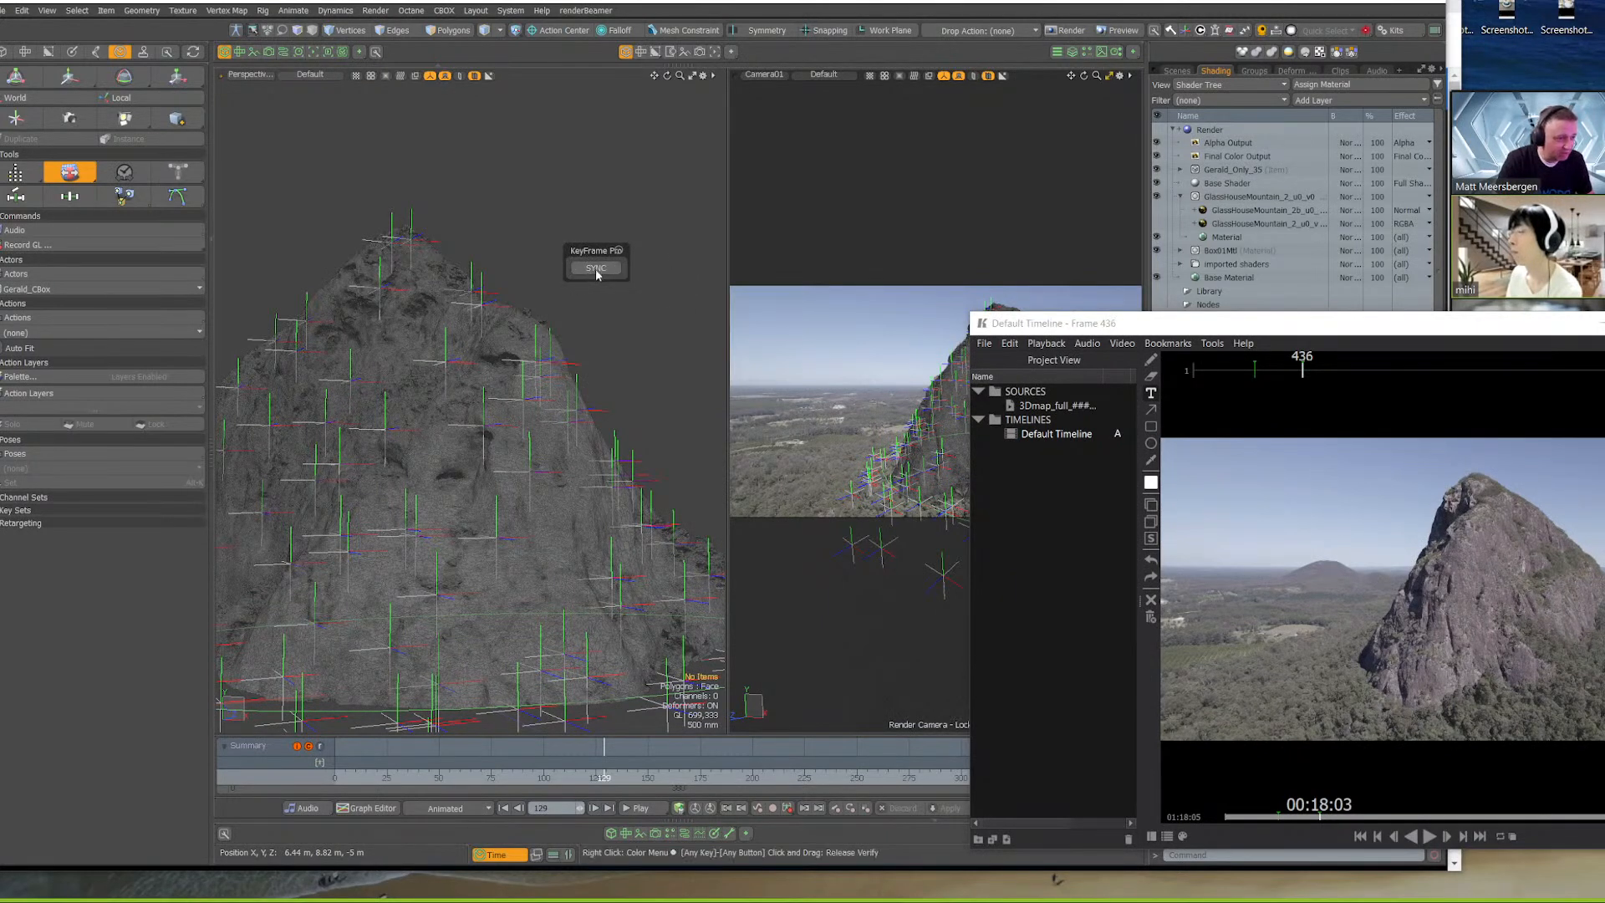
pyautogui.click(596, 269)
# Place the player beside Modo's camera view and scrub the Modo timeline to frame 141 to test the sync
pyautogui.moveTo(1270, 330)
pyautogui.mouseDown()
pyautogui.moveTo(952, 280)
pyautogui.moveTo(529, 126)
pyautogui.mouseUp()
pyautogui.moveTo(288, 104); pyautogui.dragTo(997, 15)
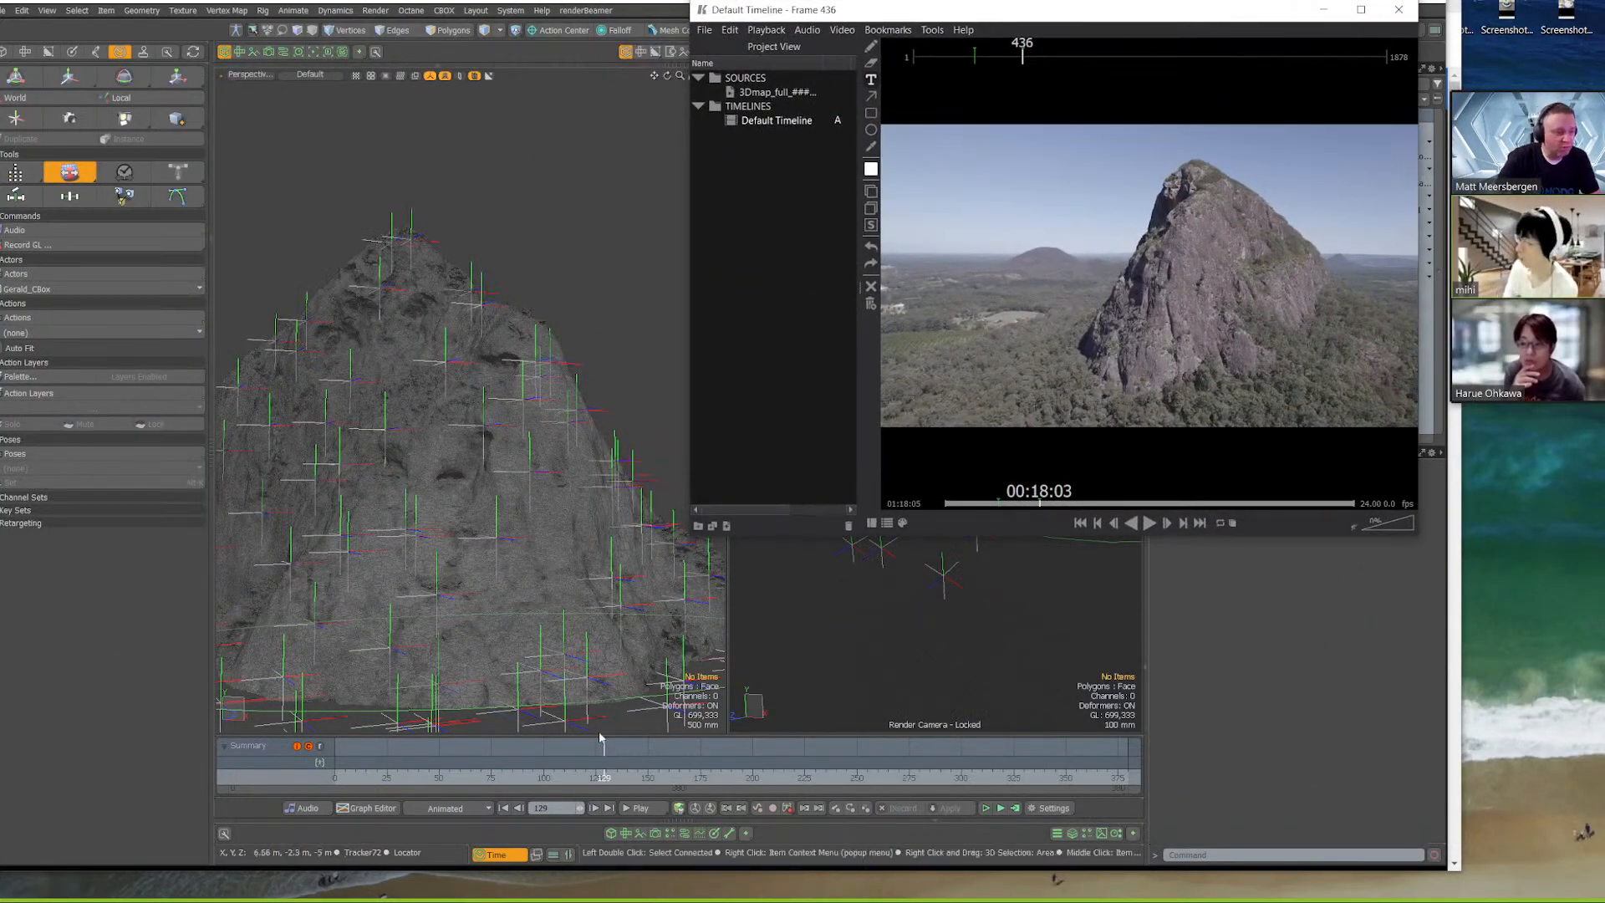
pyautogui.click(561, 779)
pyautogui.moveTo(561, 779); pyautogui.dragTo(712, 779)
pyautogui.moveTo(1108, 17); pyautogui.dragTo(435, 61)
pyautogui.moveTo(718, 779); pyautogui.dragTo(628, 779)
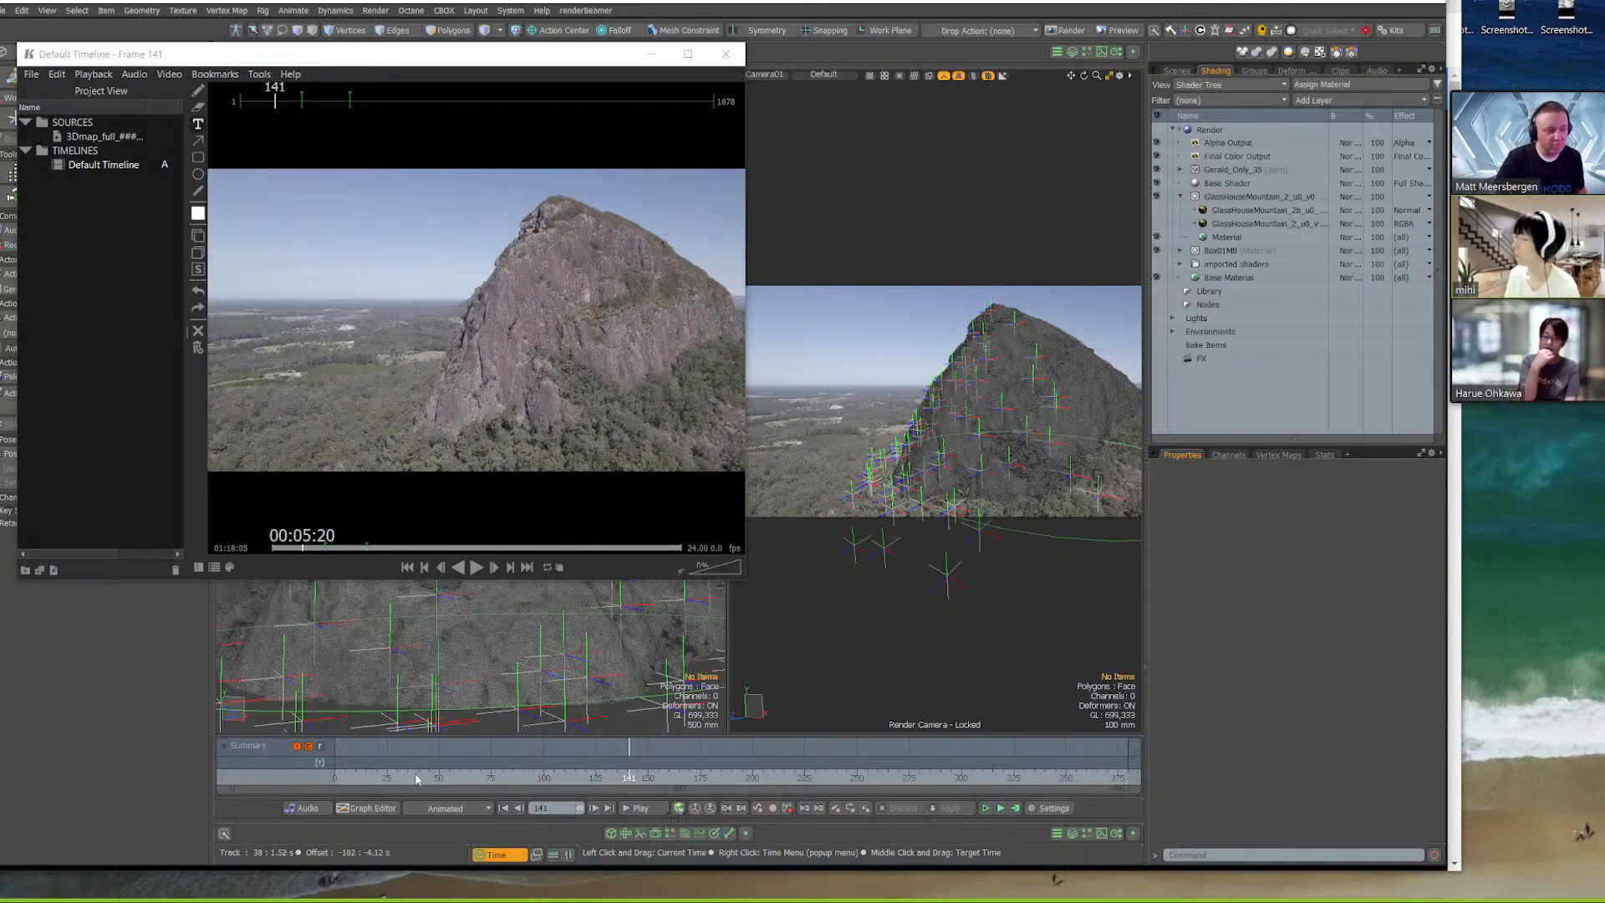
# Move the Modo timeline through frames 50, 76, 125 and 181 to compare the player's footage with the camera view
pyautogui.click(439, 777)
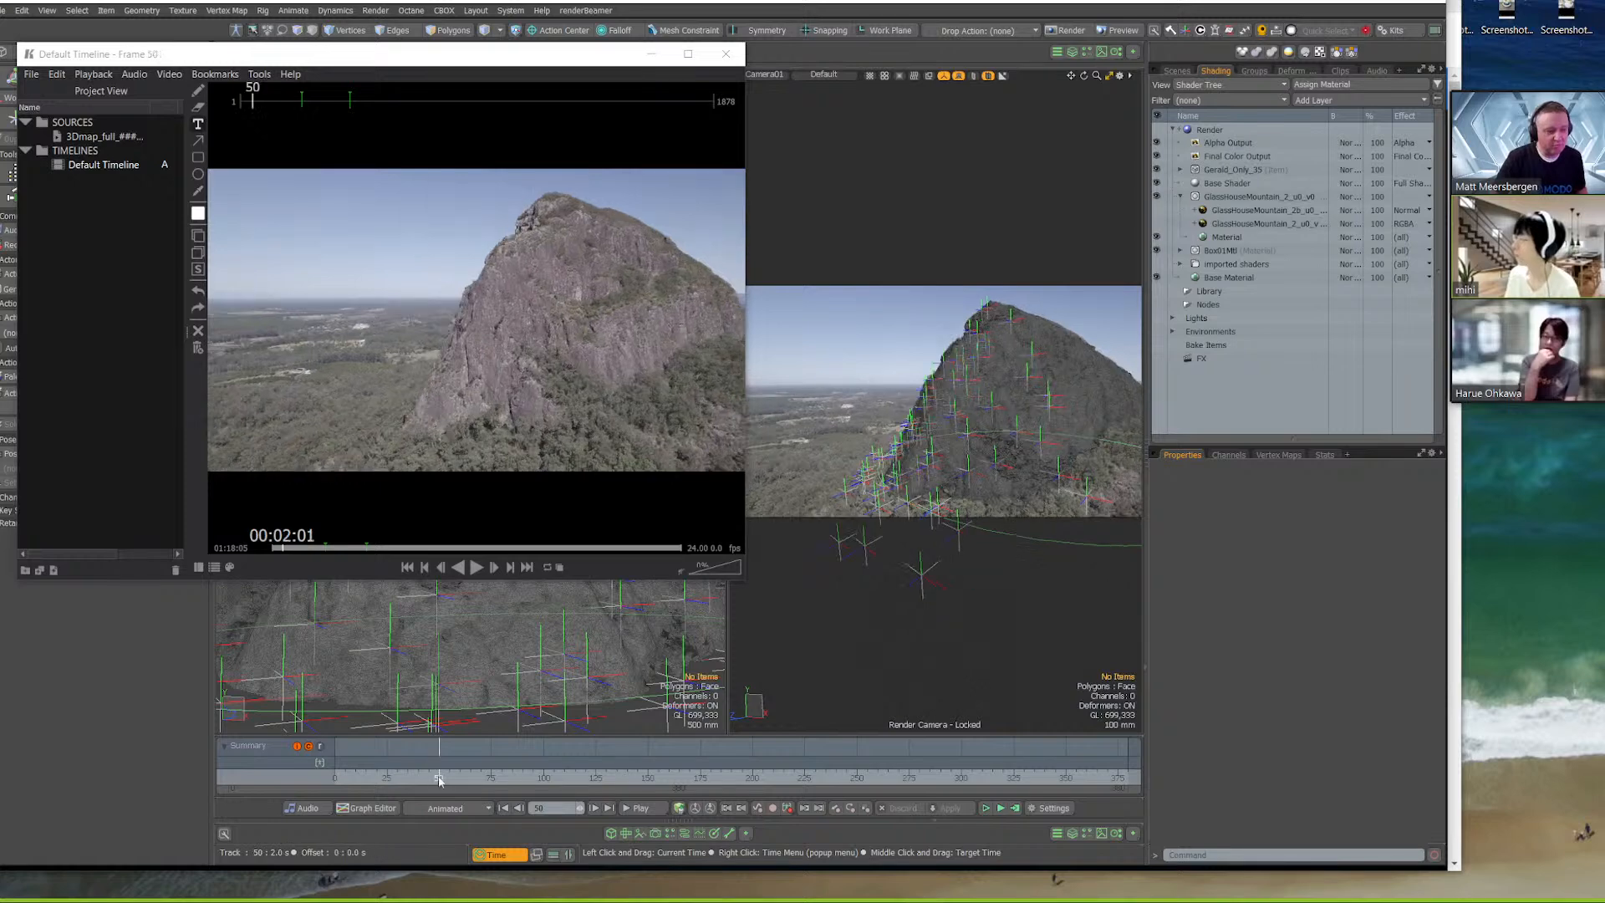
pyautogui.click(493, 777)
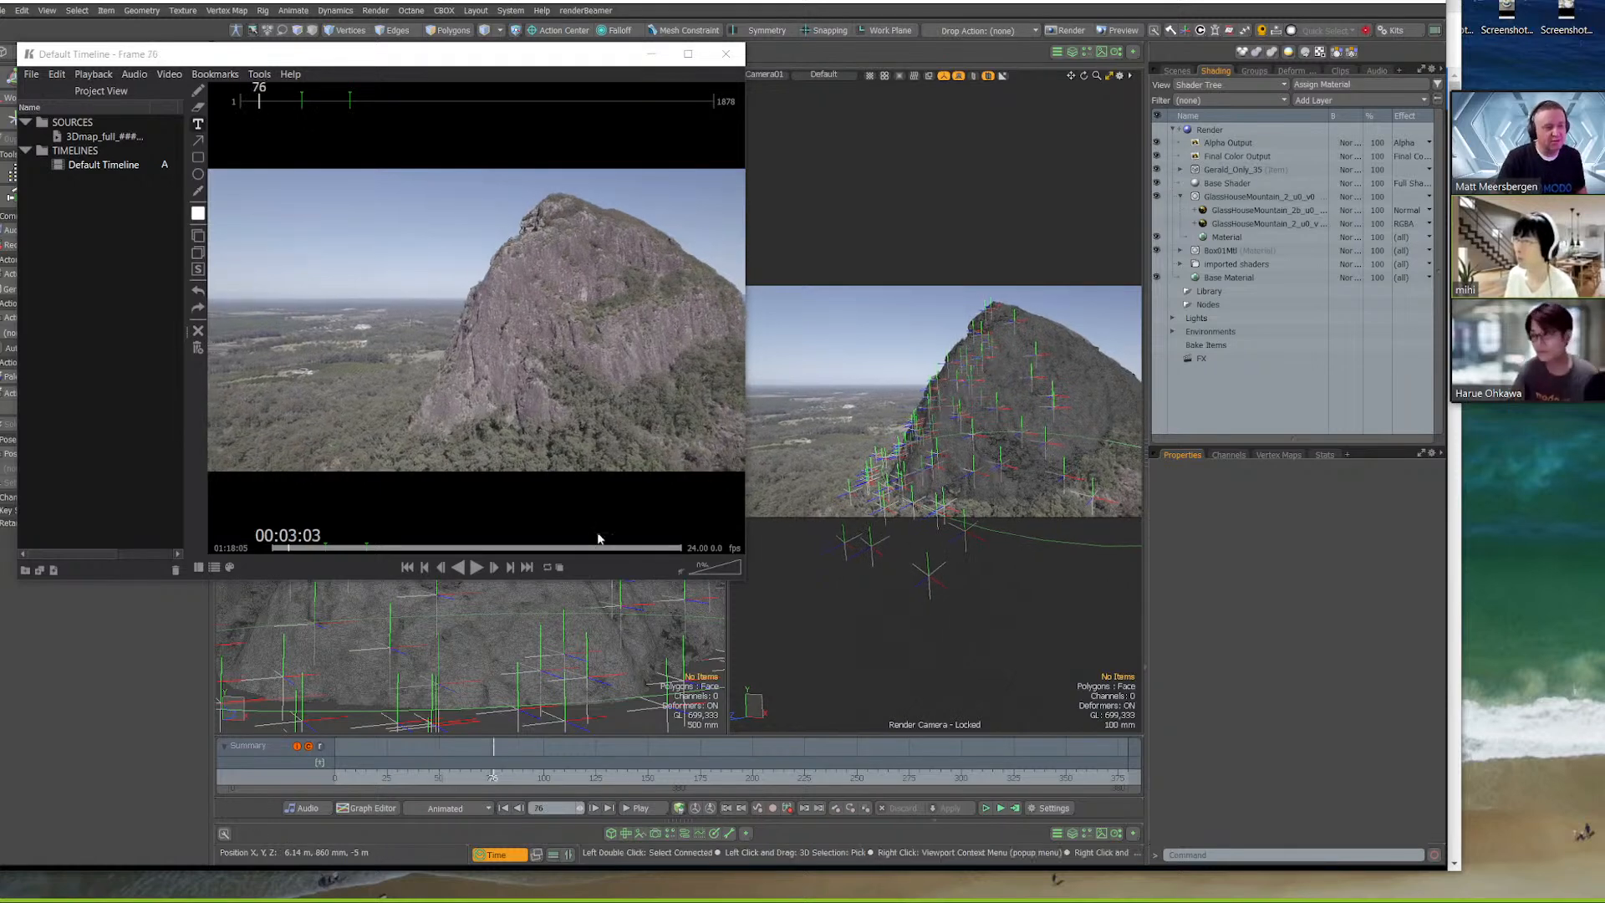
pyautogui.click(595, 777)
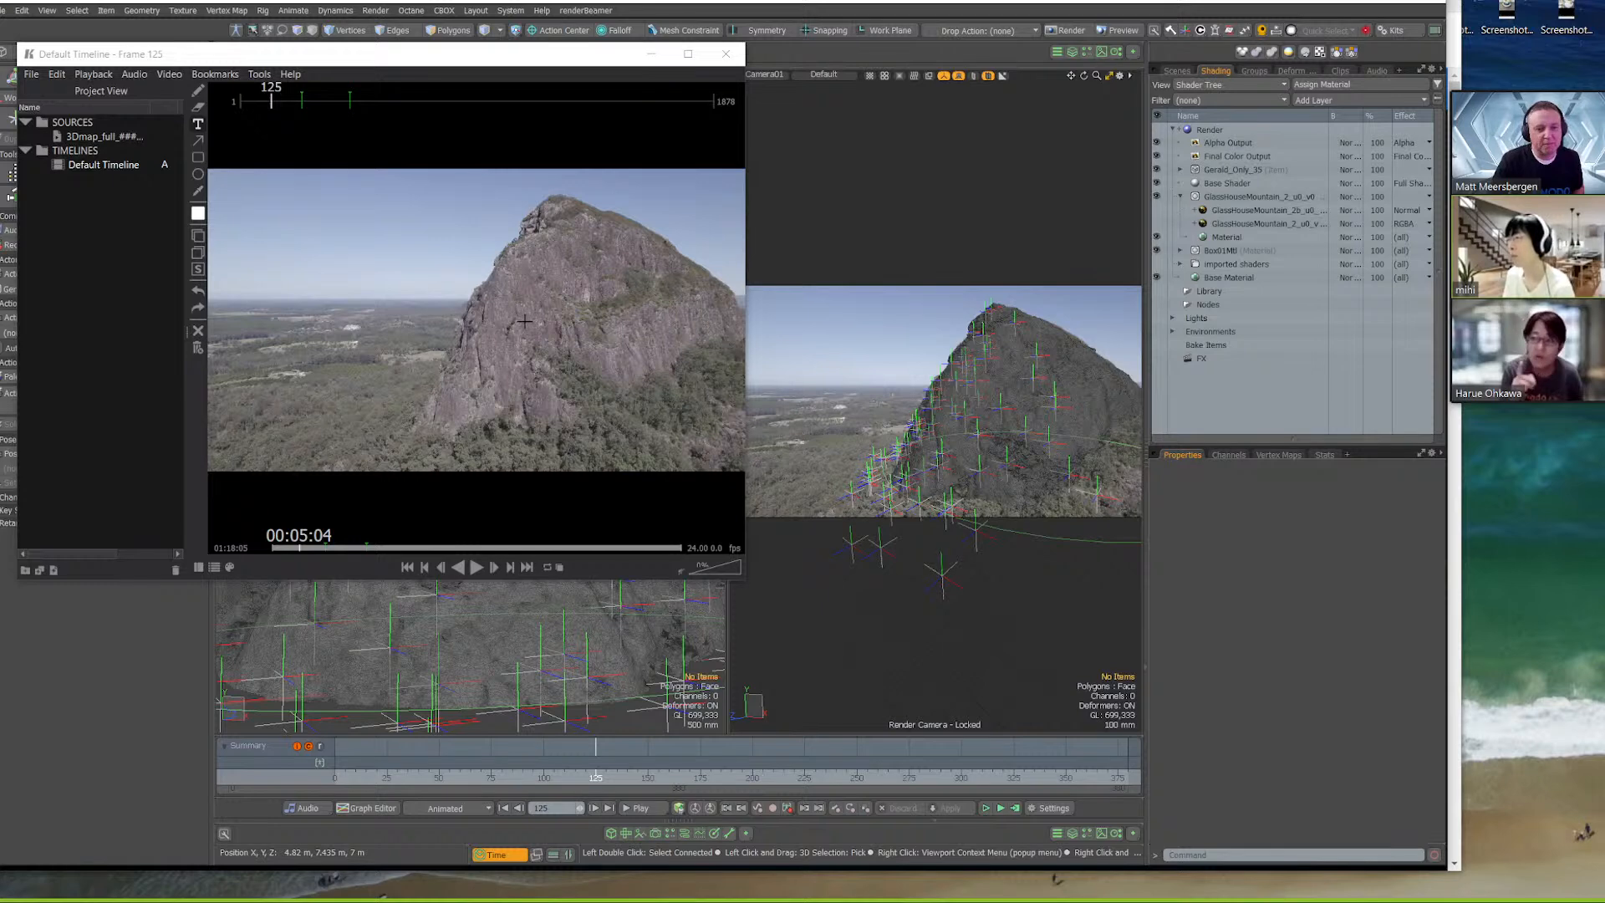
pyautogui.moveTo(595, 778); pyautogui.dragTo(712, 779)
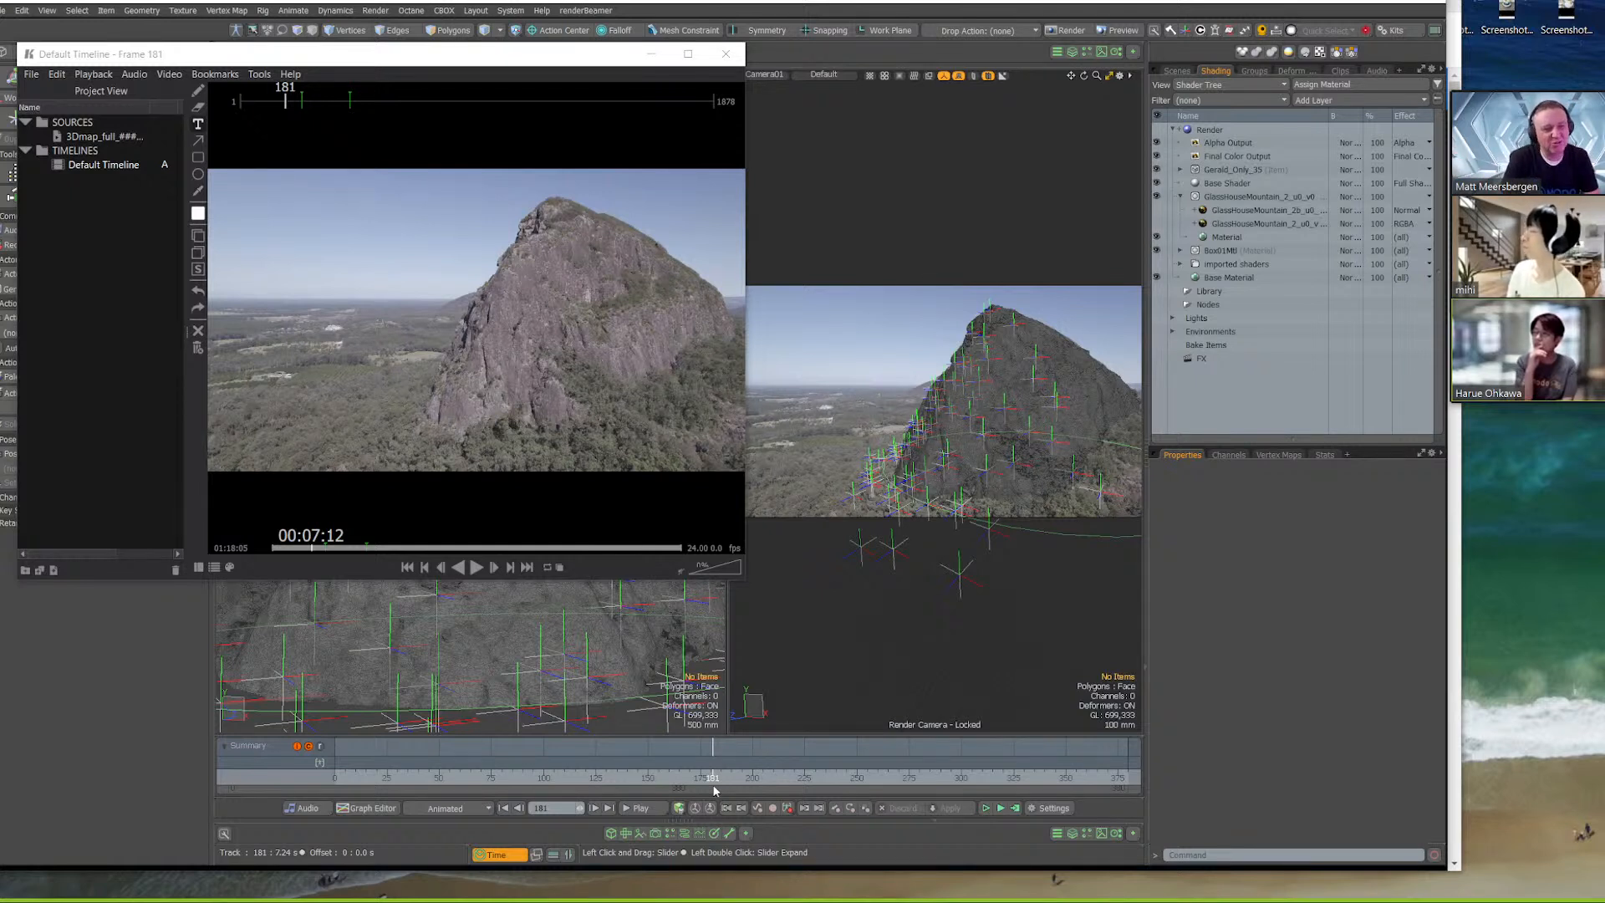
pyautogui.click(620, 790)
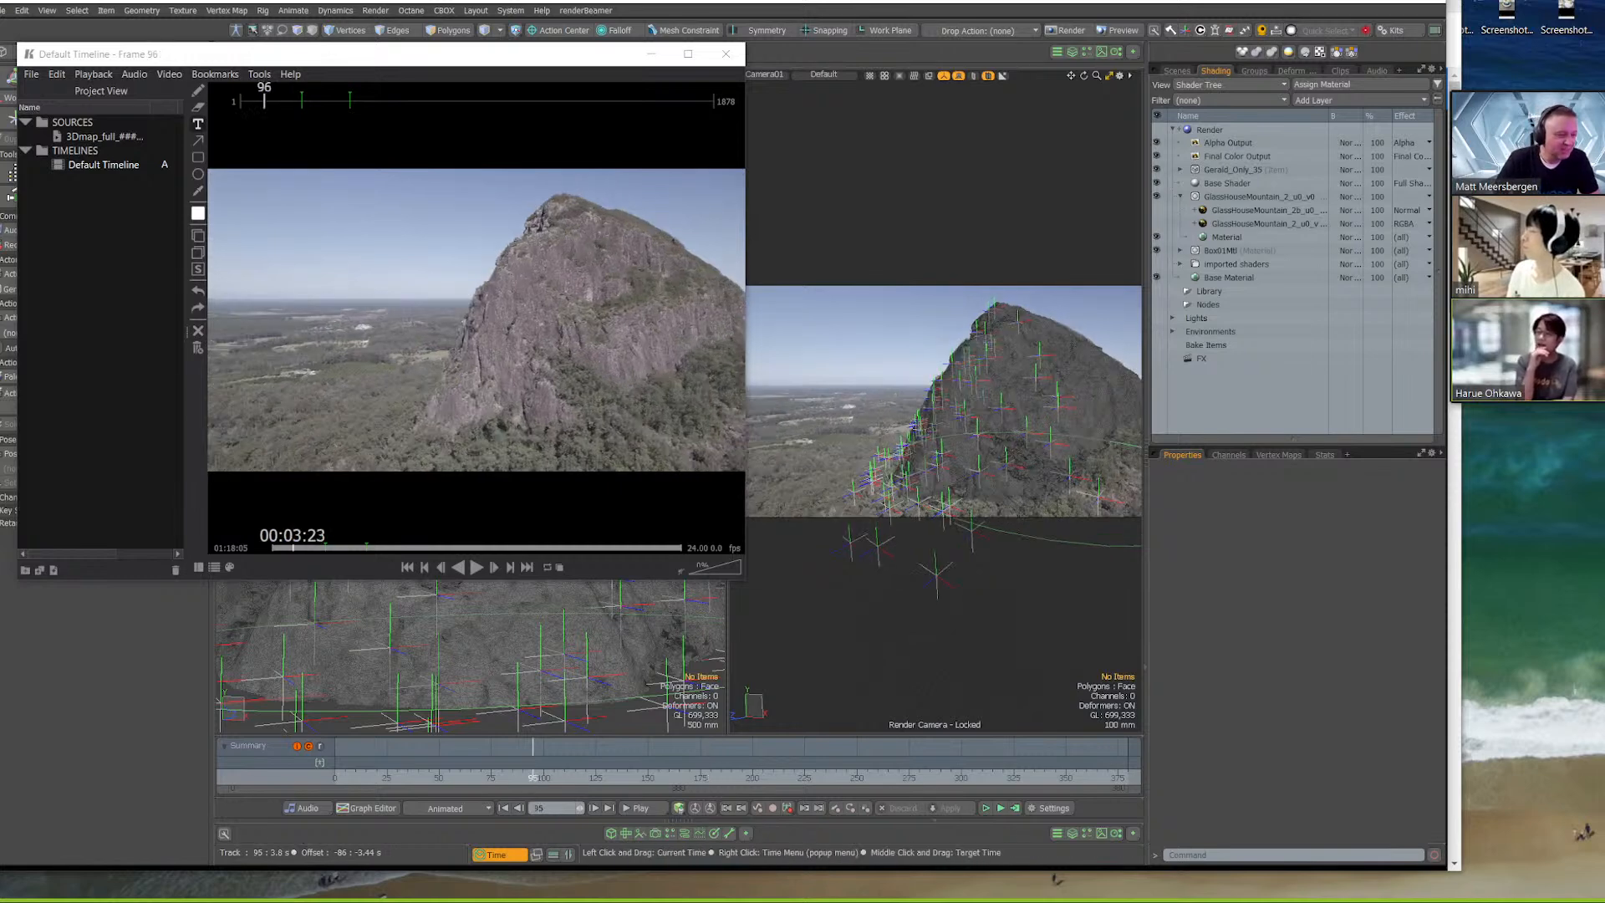
# Move the Modo timeline to frame 263 and handwrite "Here." over the sky in the player's footage
pyautogui.moveTo(679, 778)
pyautogui.mouseDown()
pyautogui.moveTo(1020, 777)
pyautogui.moveTo(436, 777)
pyautogui.moveTo(1057, 777)
pyautogui.moveTo(679, 777)
pyautogui.moveTo(968, 778)
pyautogui.moveTo(883, 777)
pyautogui.mouseUp()
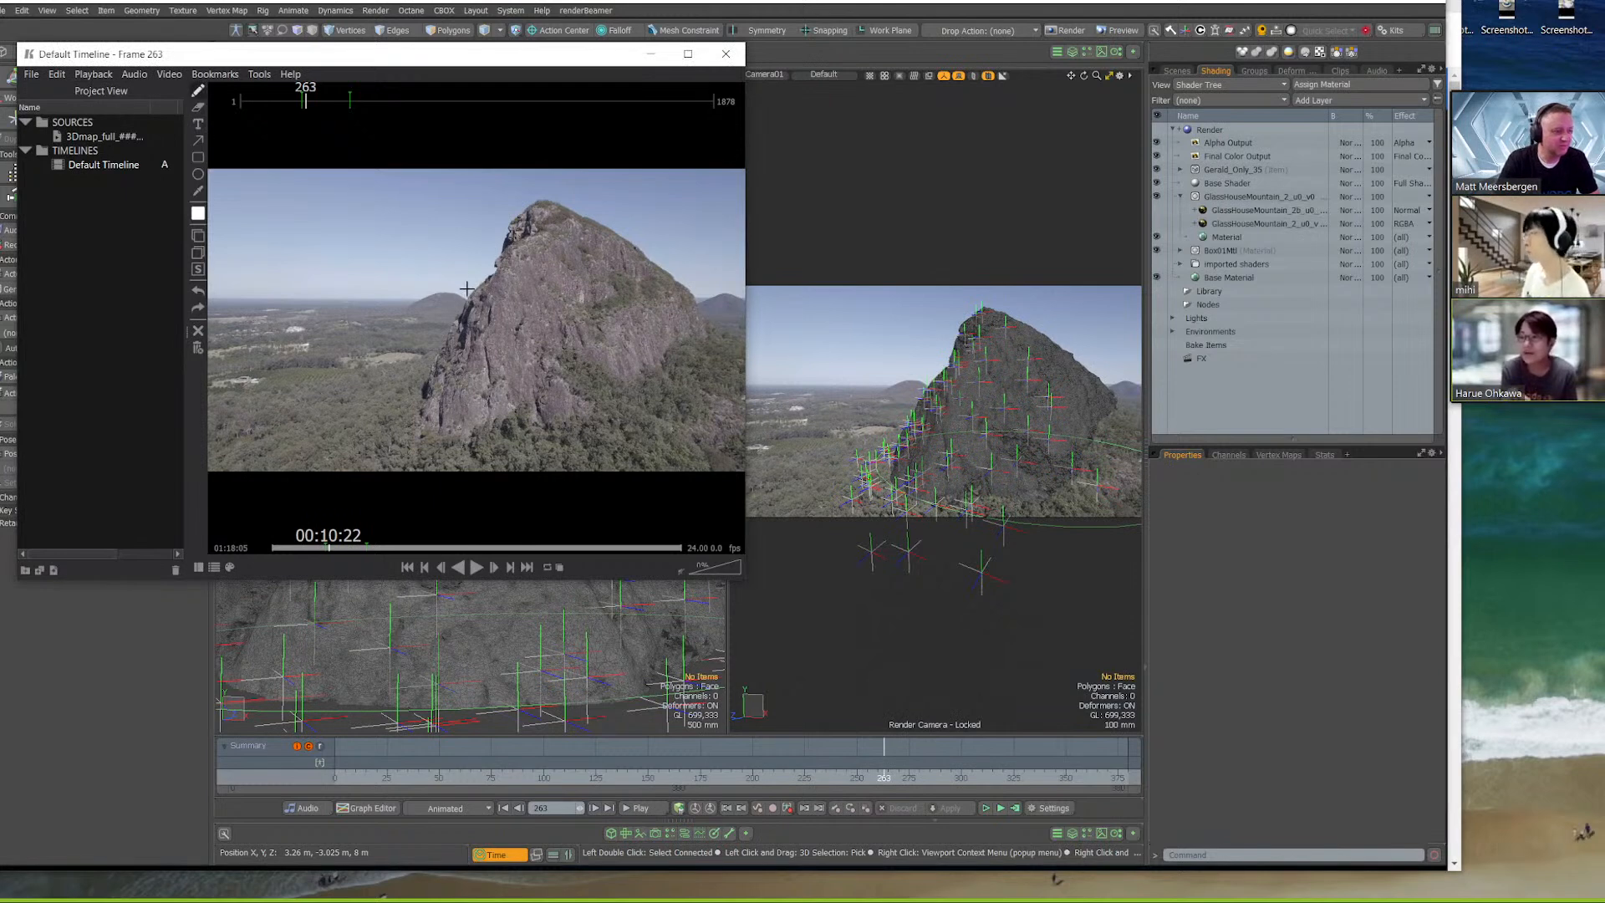
pyautogui.moveTo(276, 265)
pyautogui.mouseDown()
pyautogui.moveTo(299, 251)
pyautogui.moveTo(338, 274)
pyautogui.moveTo(422, 229)
pyautogui.moveTo(465, 242)
pyautogui.mouseUp()
# Scrub the Modo timeline around the annotated frame 263 and stop at frame 259 to test how the note follows the sync
pyautogui.click(880, 777)
pyautogui.moveTo(881, 777)
pyautogui.mouseDown()
pyautogui.moveTo(837, 778)
pyautogui.moveTo(976, 777)
pyautogui.moveTo(883, 777)
pyautogui.mouseUp()
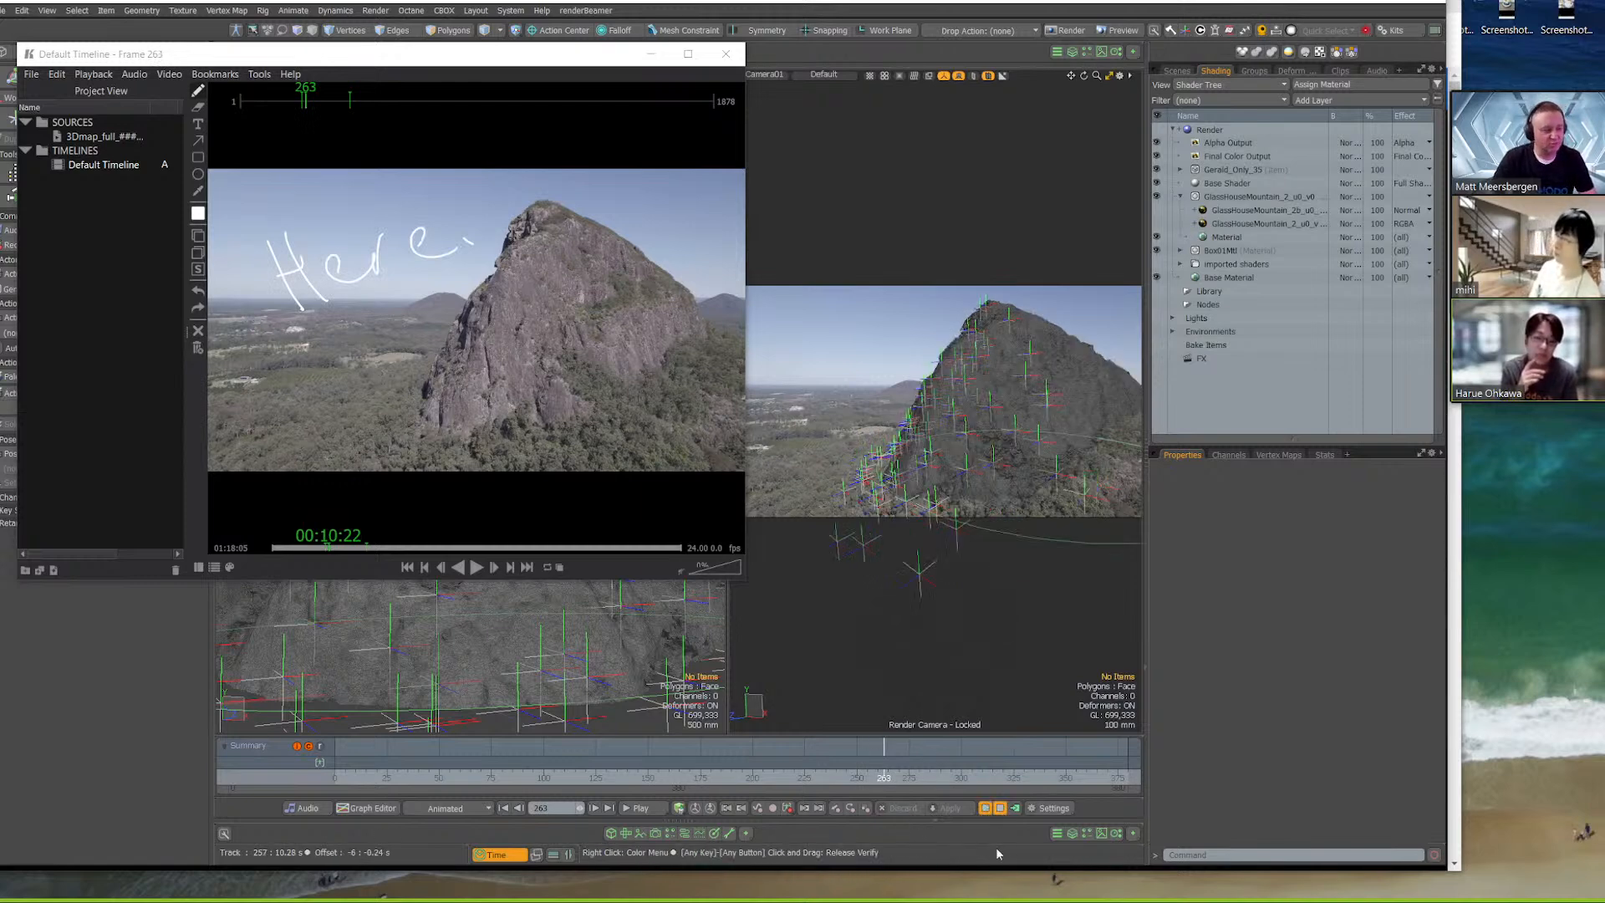
pyautogui.click(993, 808)
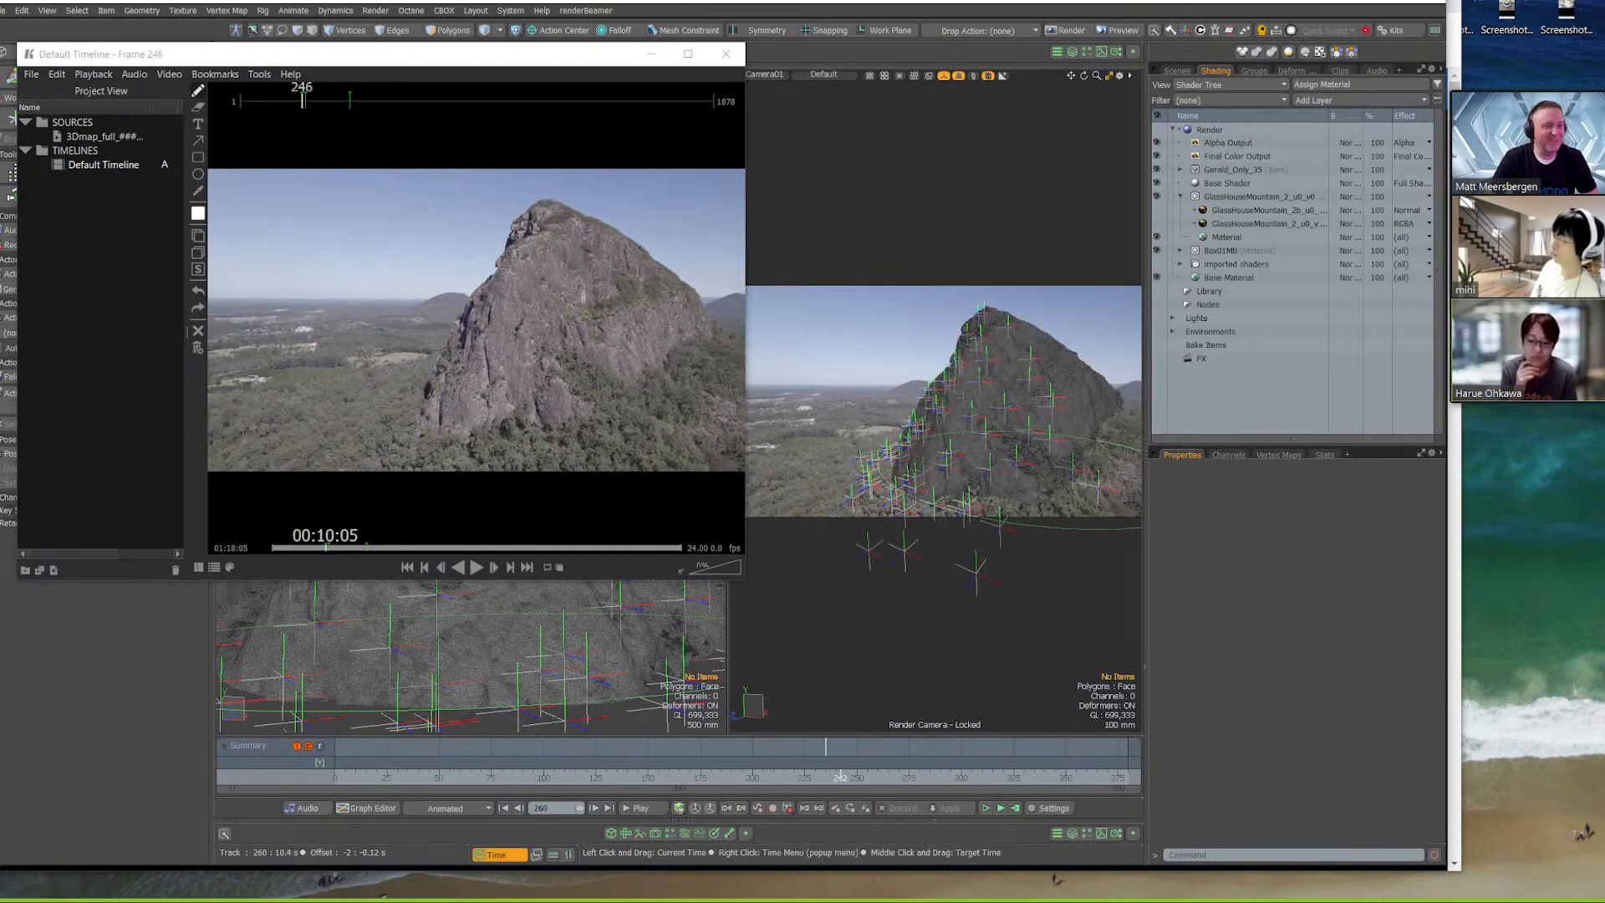
pyautogui.moveTo(943, 768); pyautogui.dragTo(875, 768)
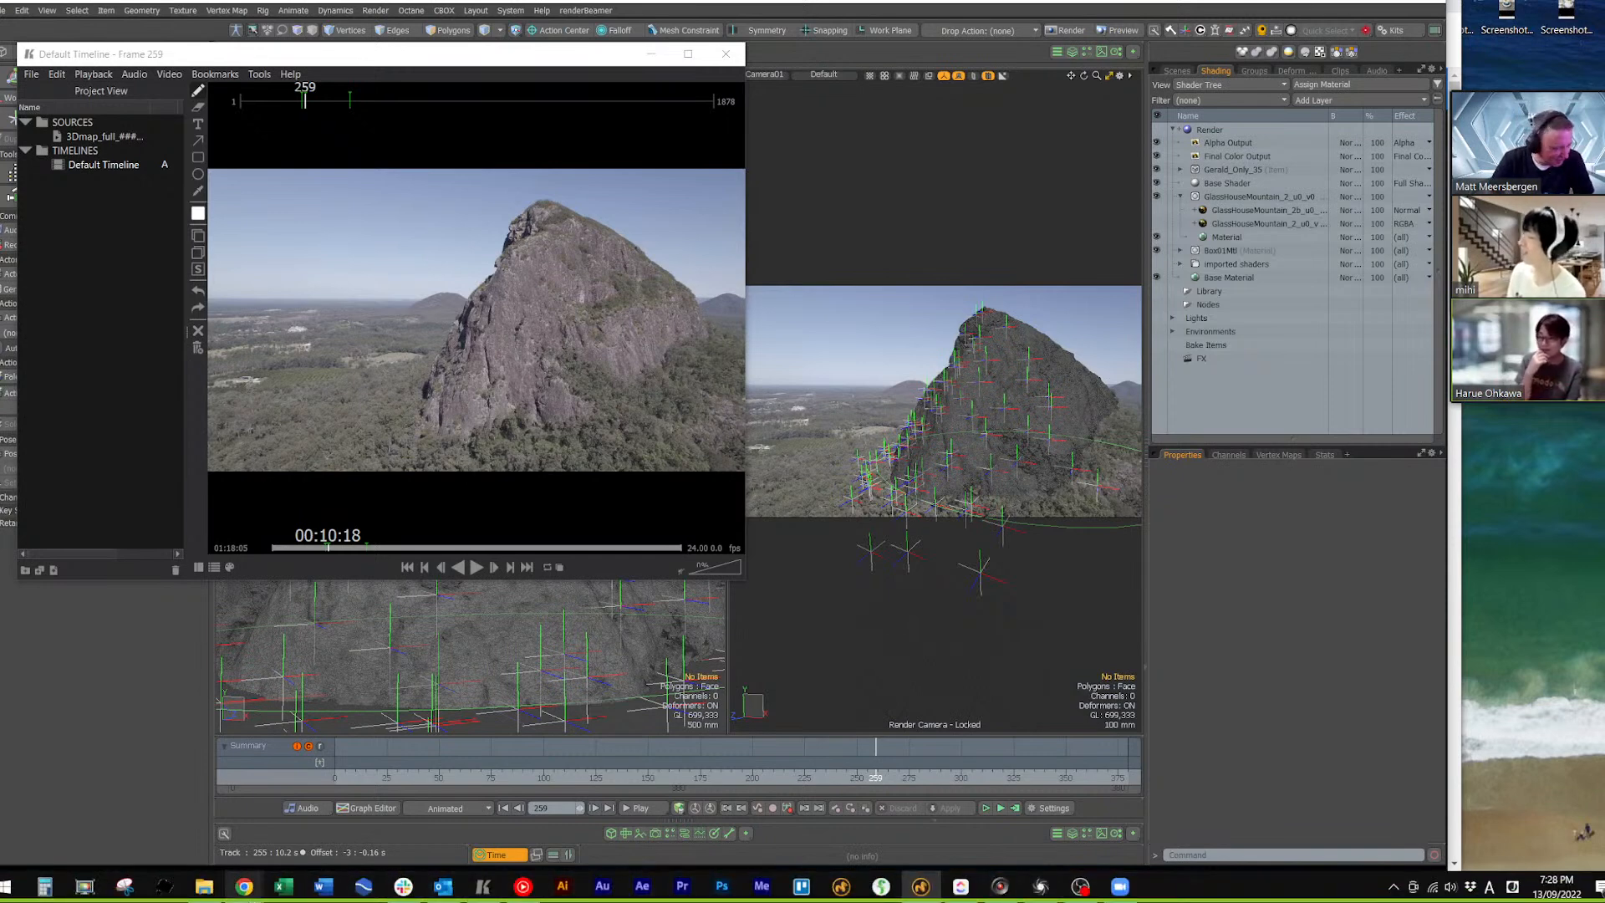
# Minimize the player and switch to the Keyframe Pro product page in Chrome
pyautogui.moveTo(245, 893)
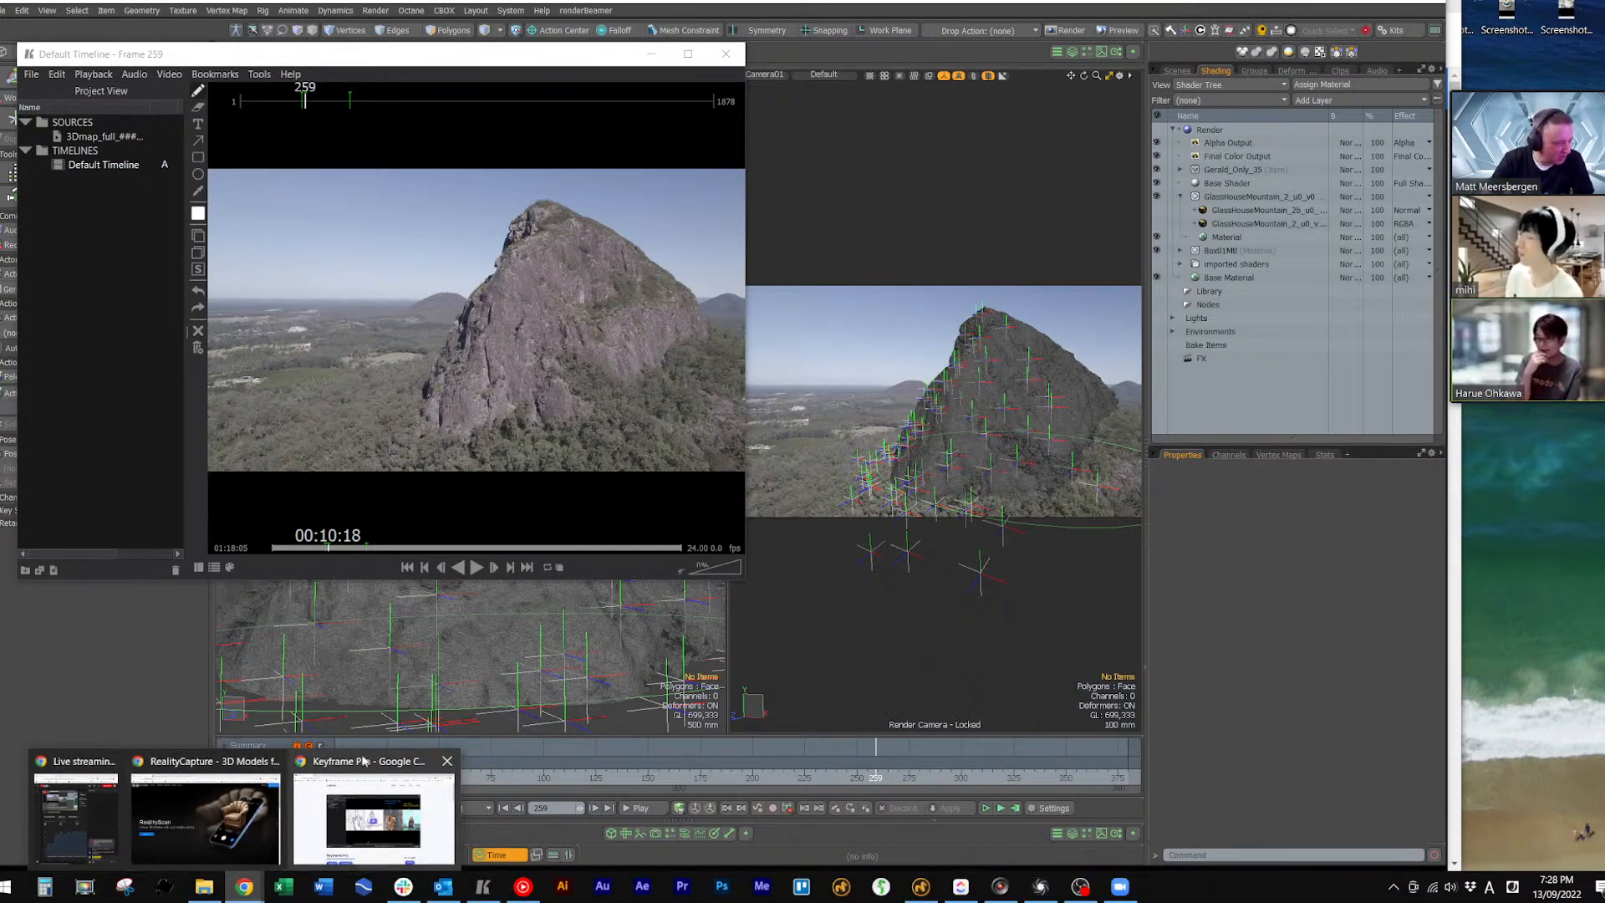
pyautogui.click(374, 817)
pyautogui.click(651, 53)
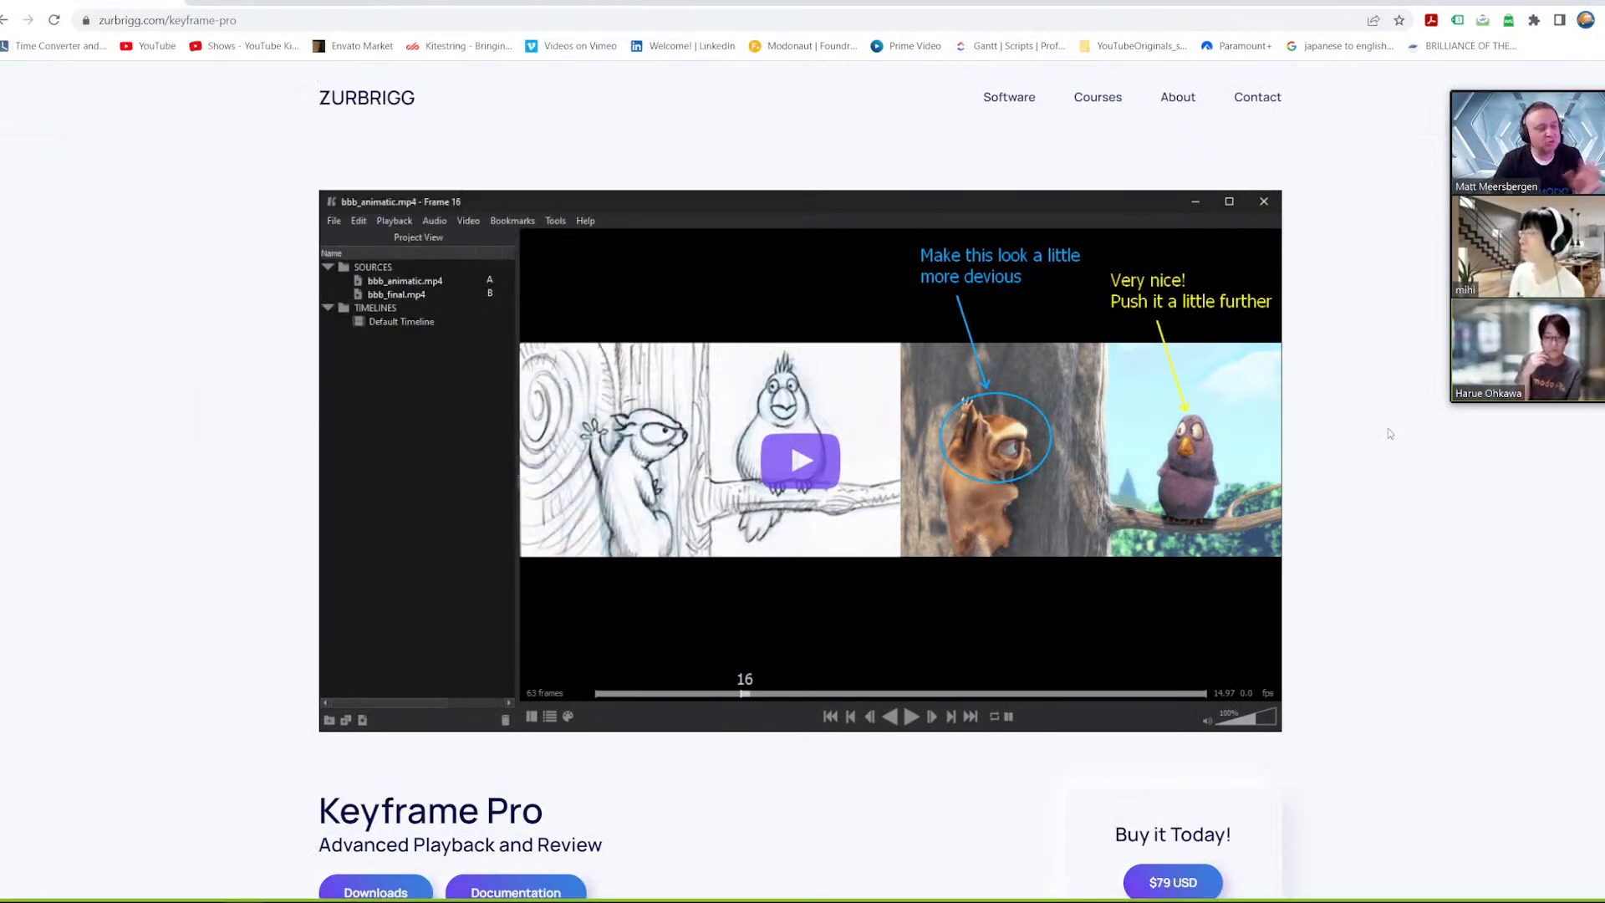
# Review the Keyframe Pro overview and feature comparison, highlight the Maya Tools entry, and return to Modo
pyautogui.scroll(-12, 1393, 476)
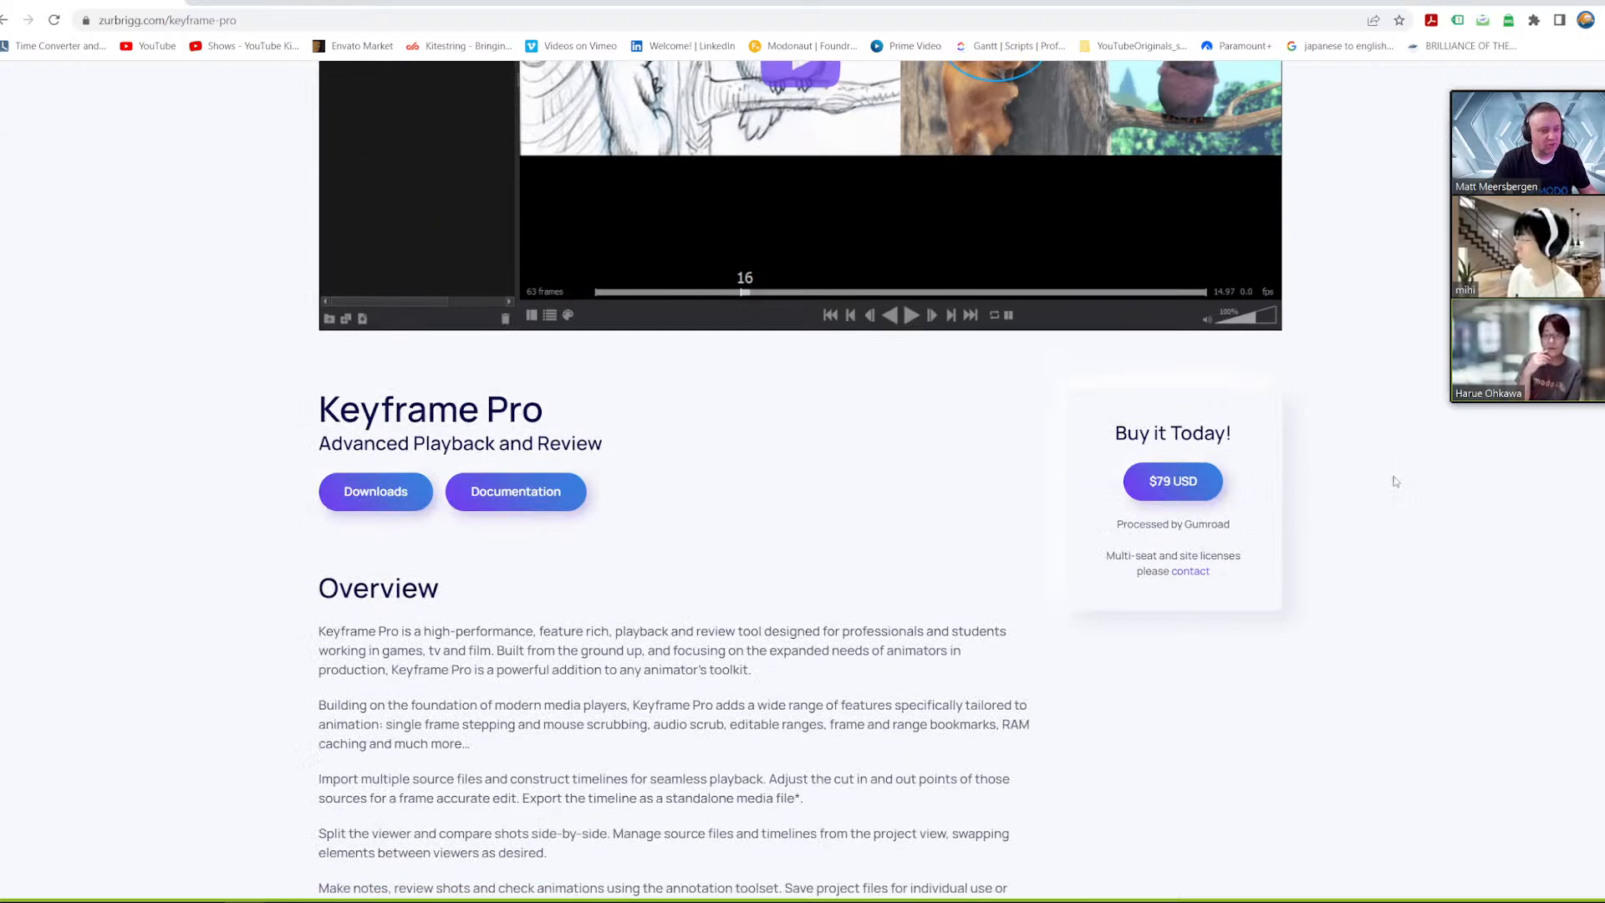
pyautogui.scroll(-4, 376, 600)
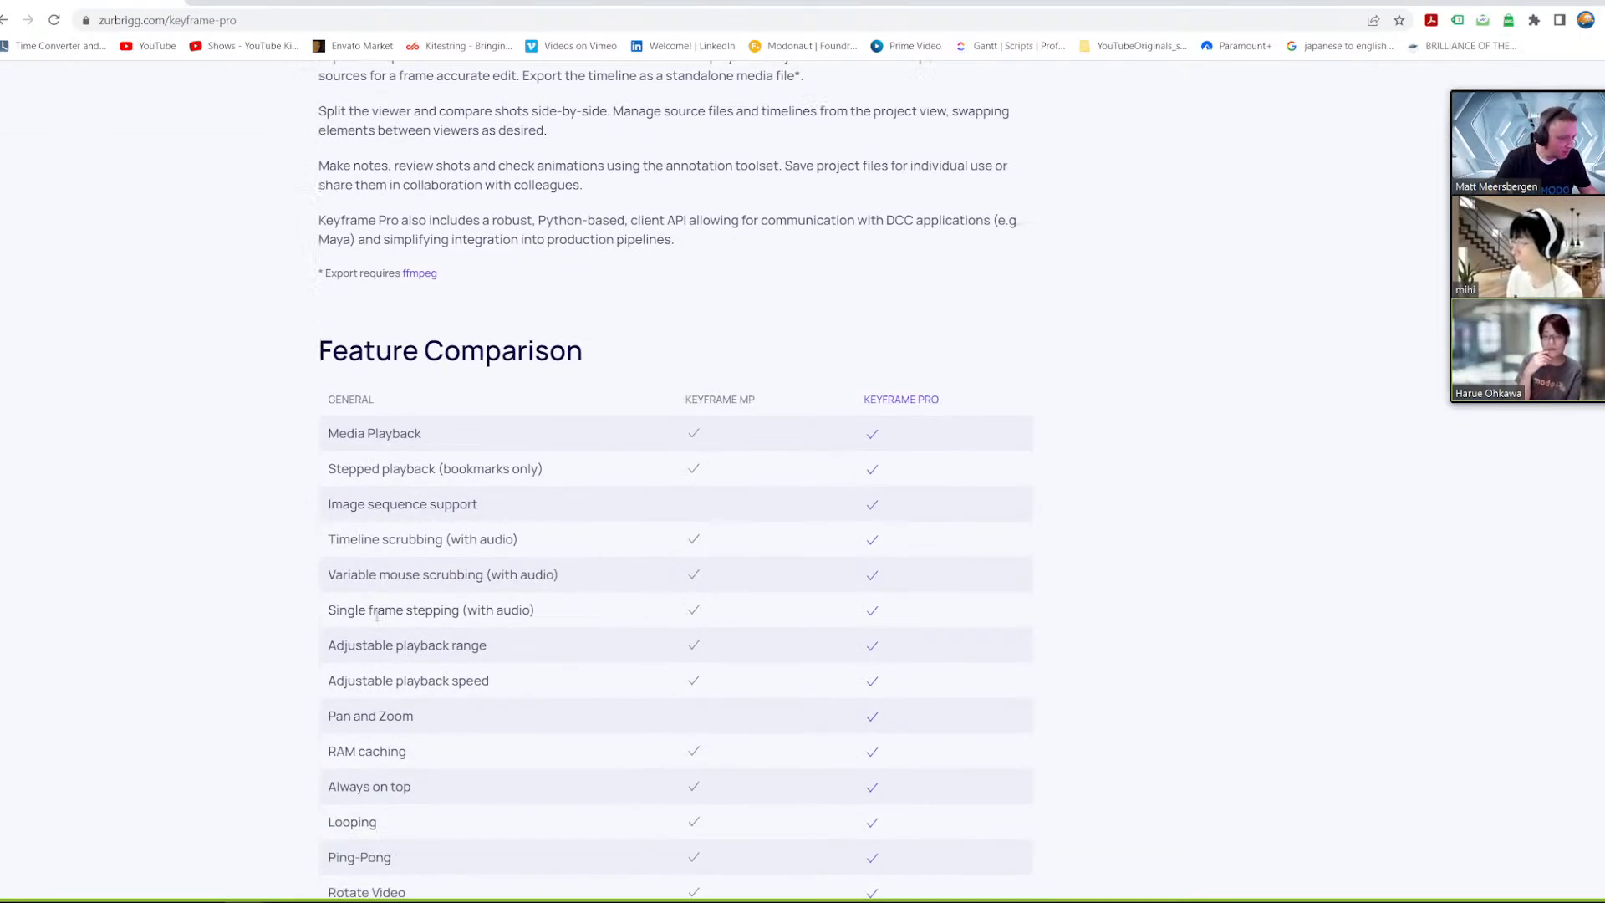
pyautogui.scroll(-5, 357, 710)
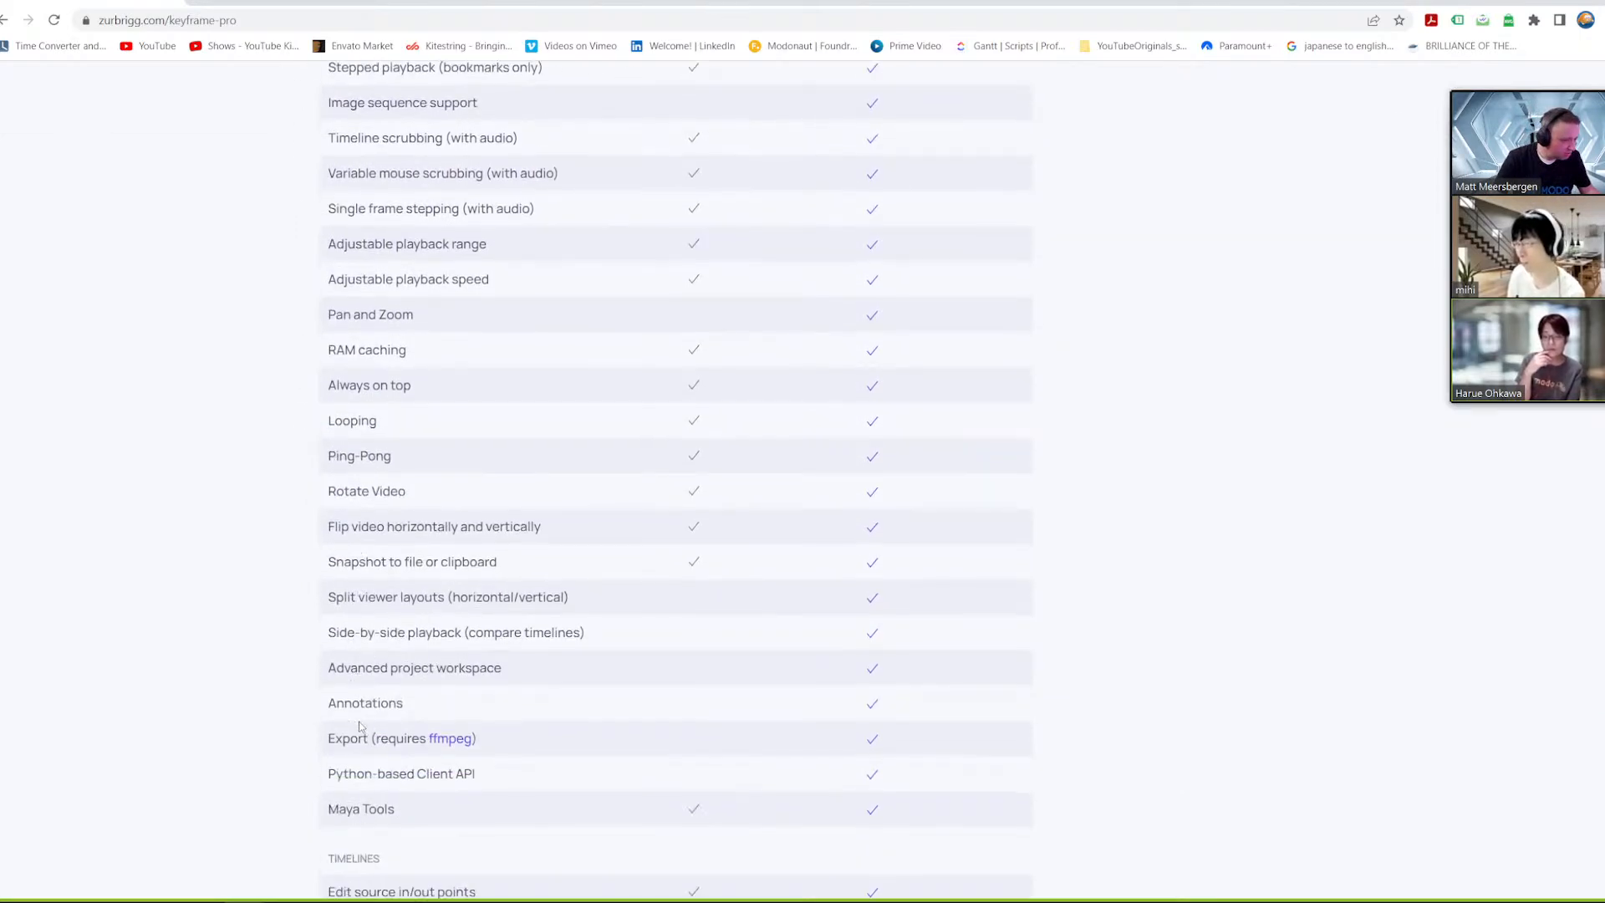
pyautogui.moveTo(330, 567); pyautogui.dragTo(411, 567)
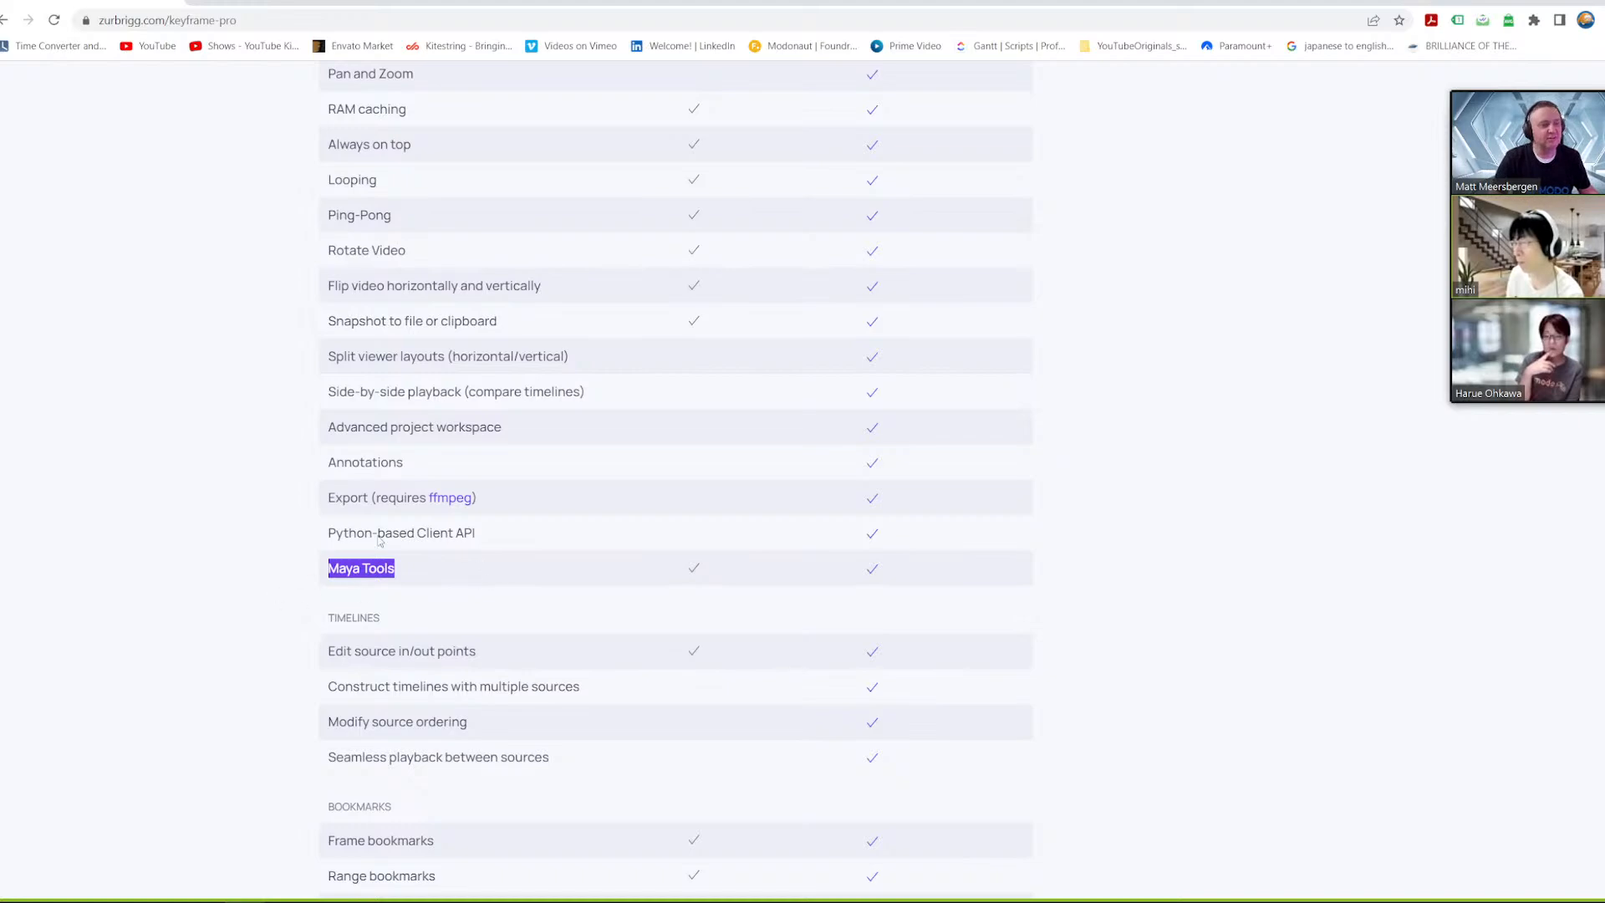
pyautogui.scroll(20, 392, 683)
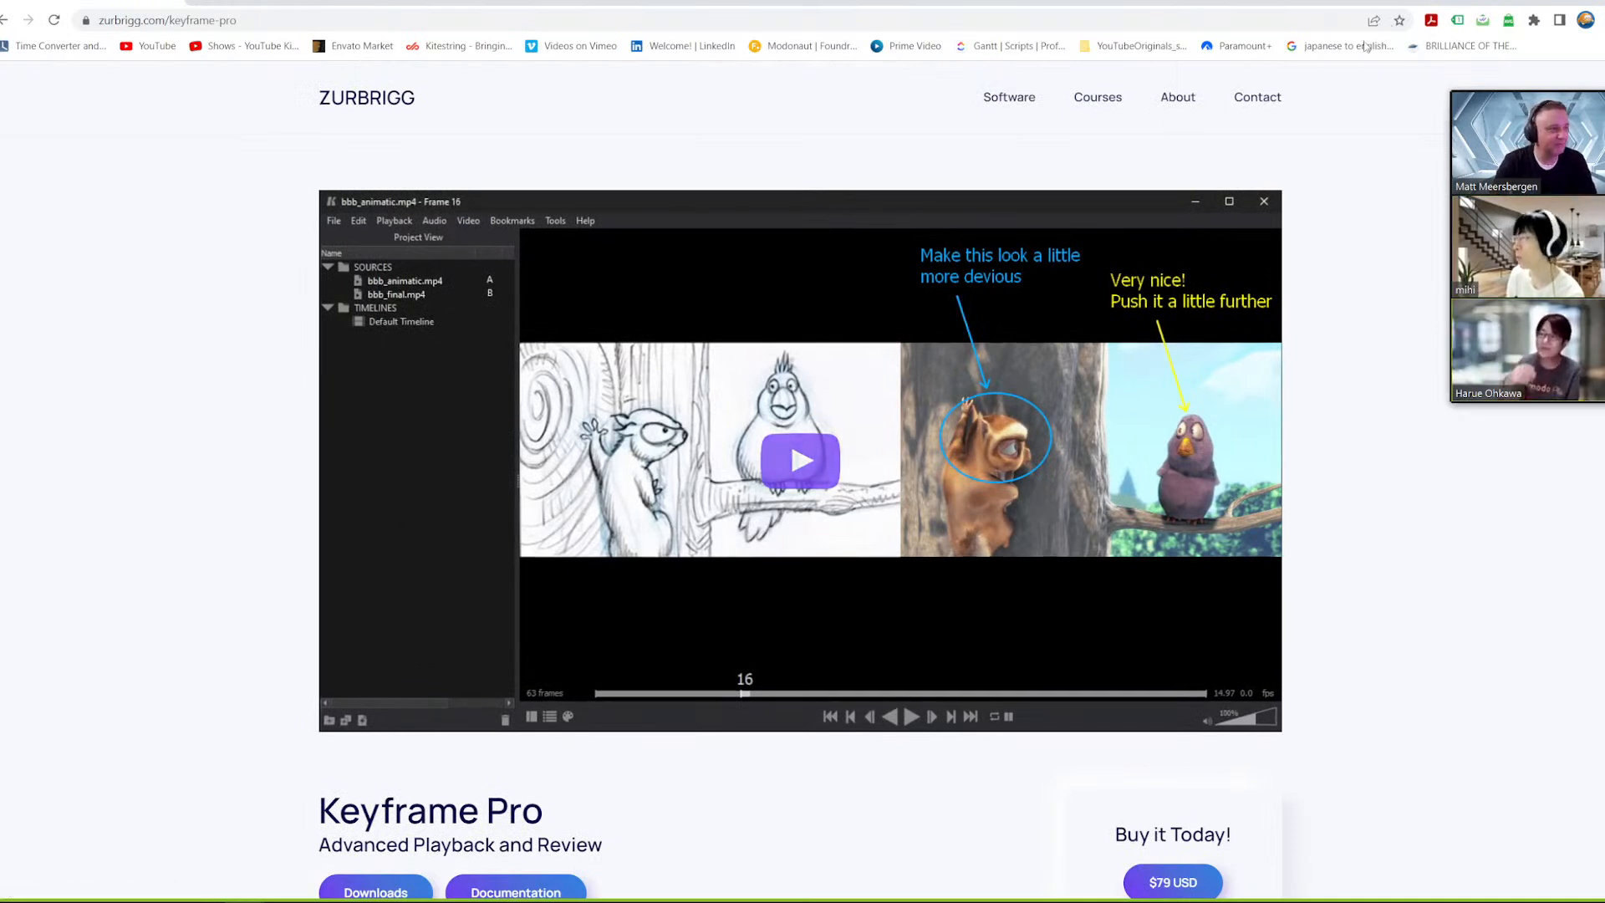
pyautogui.click(1533, 2)
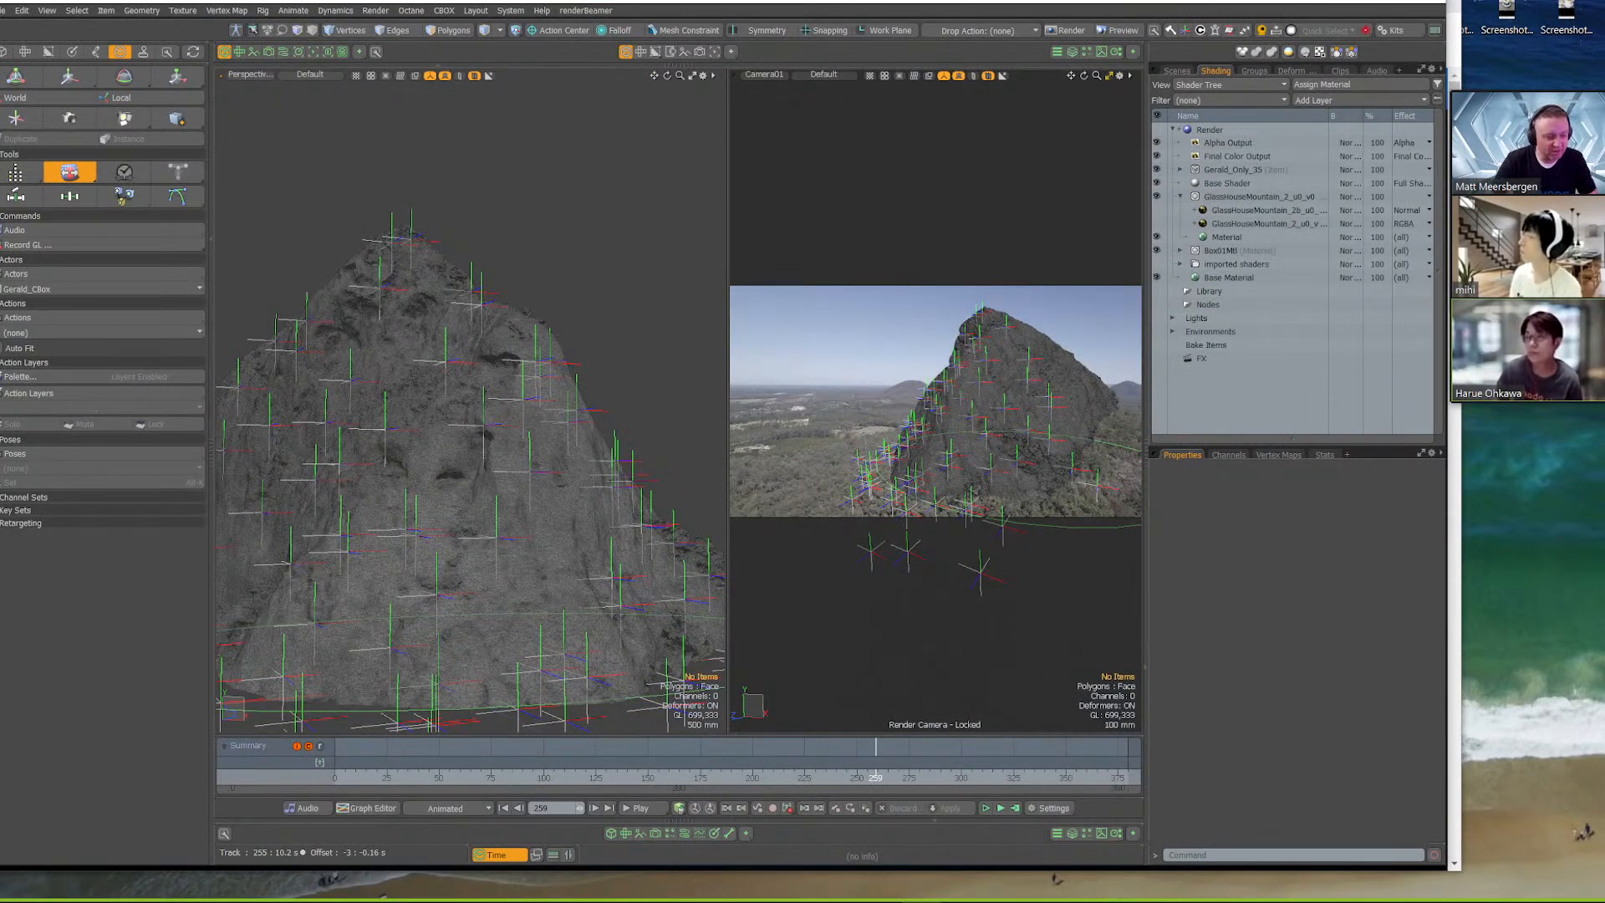
# Switch to the Keyframe Pro player and enlarge its window to cover the Modo workspace
pyautogui.moveTo(1139, 900)
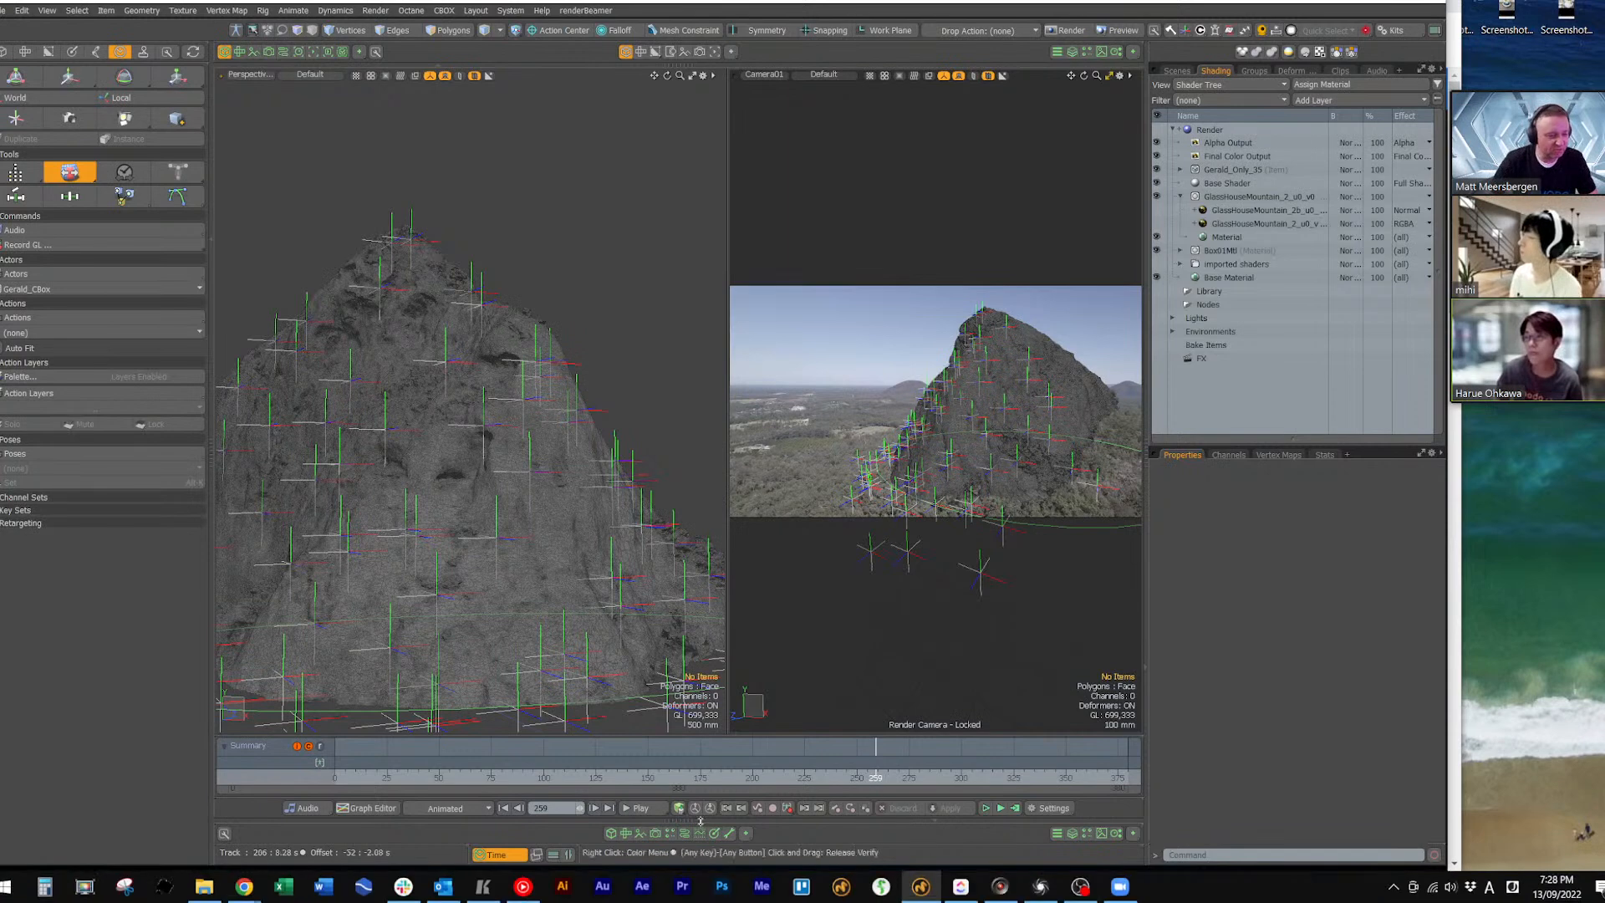
pyautogui.click(485, 889)
pyautogui.moveTo(447, 53); pyautogui.dragTo(448, 7)
pyautogui.moveTo(743, 536); pyautogui.dragTo(1436, 837)
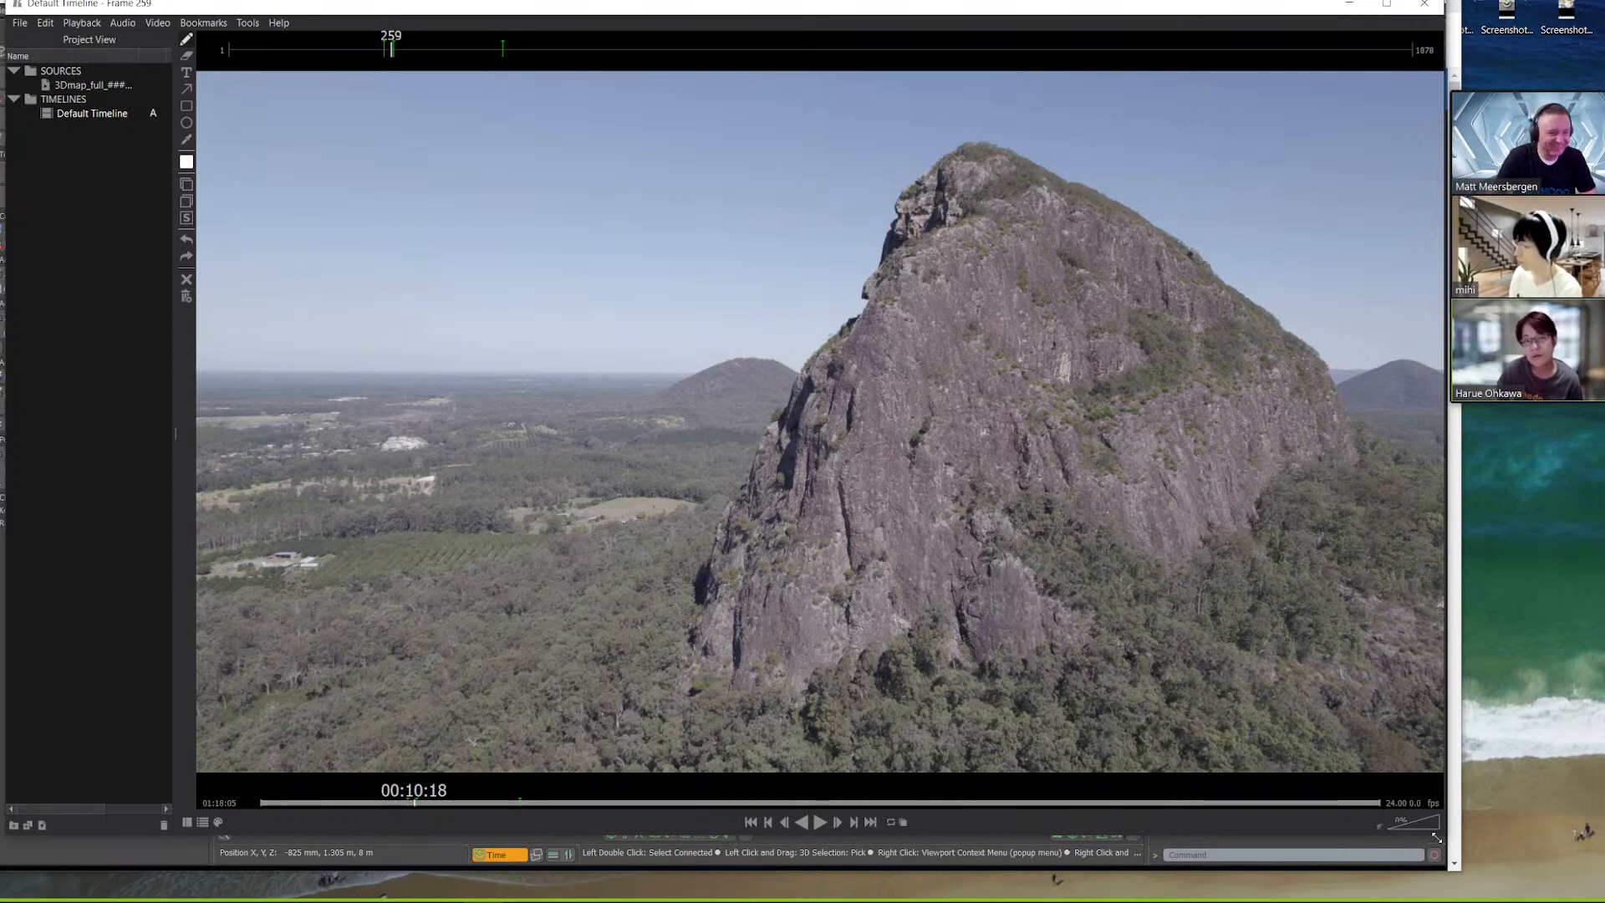
# Scrub the mountain footage back and forth in the player, through frames 664, 201, 281 and 226, ending at frame 326
pyautogui.moveTo(431, 804); pyautogui.dragTo(655, 804)
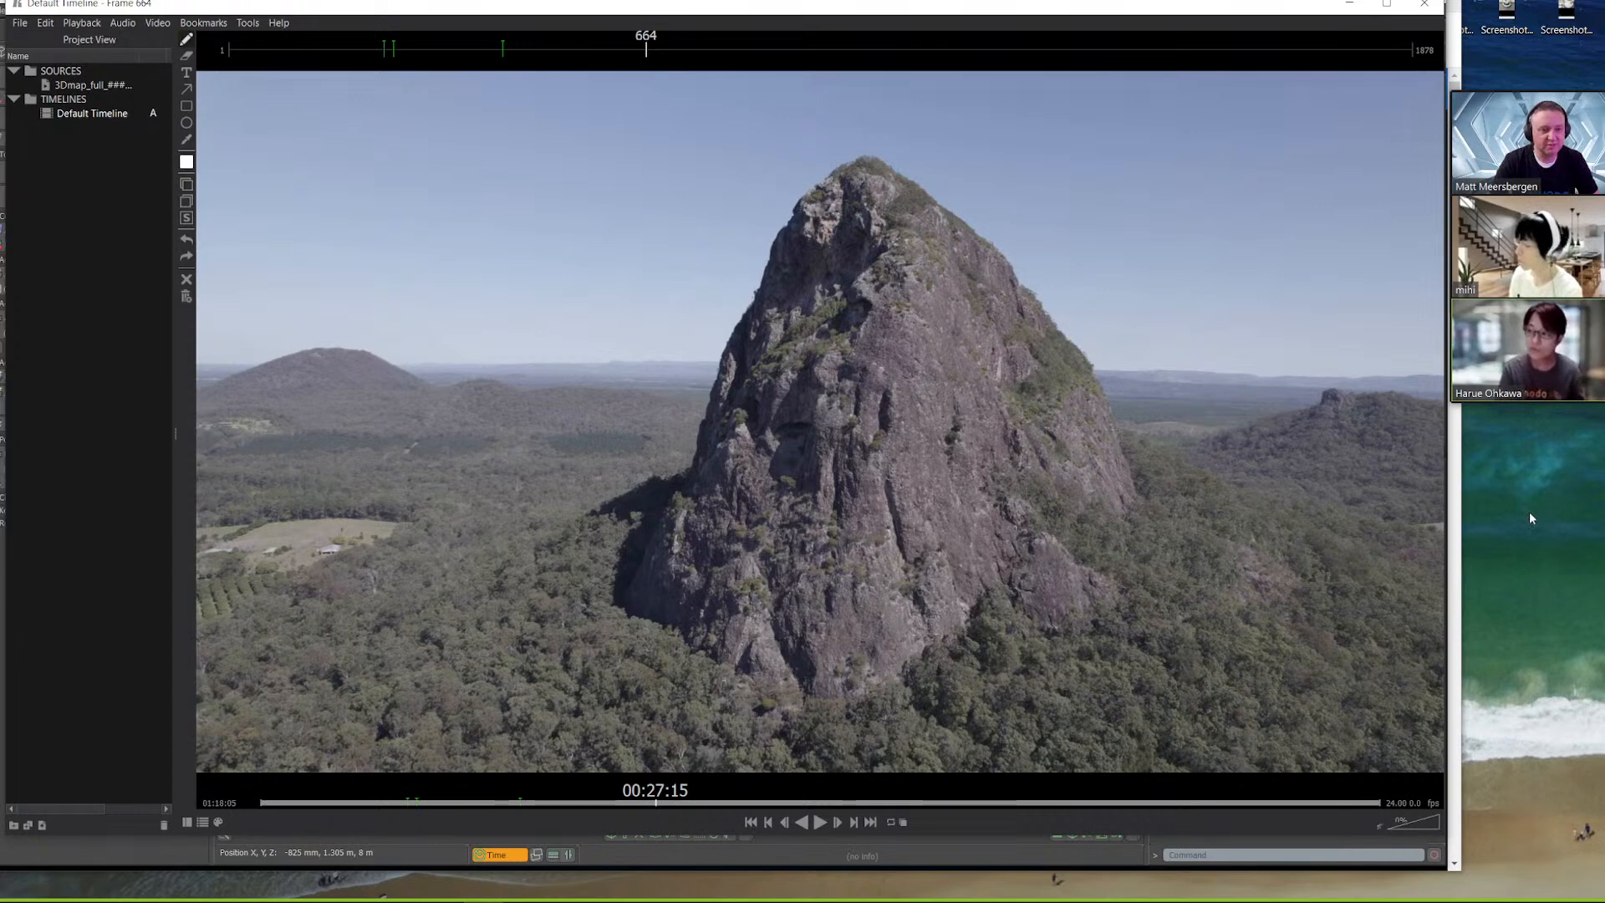
pyautogui.click(308, 802)
pyautogui.moveTo(307, 803); pyautogui.dragTo(528, 804)
pyautogui.moveTo(542, 804); pyautogui.dragTo(369, 825)
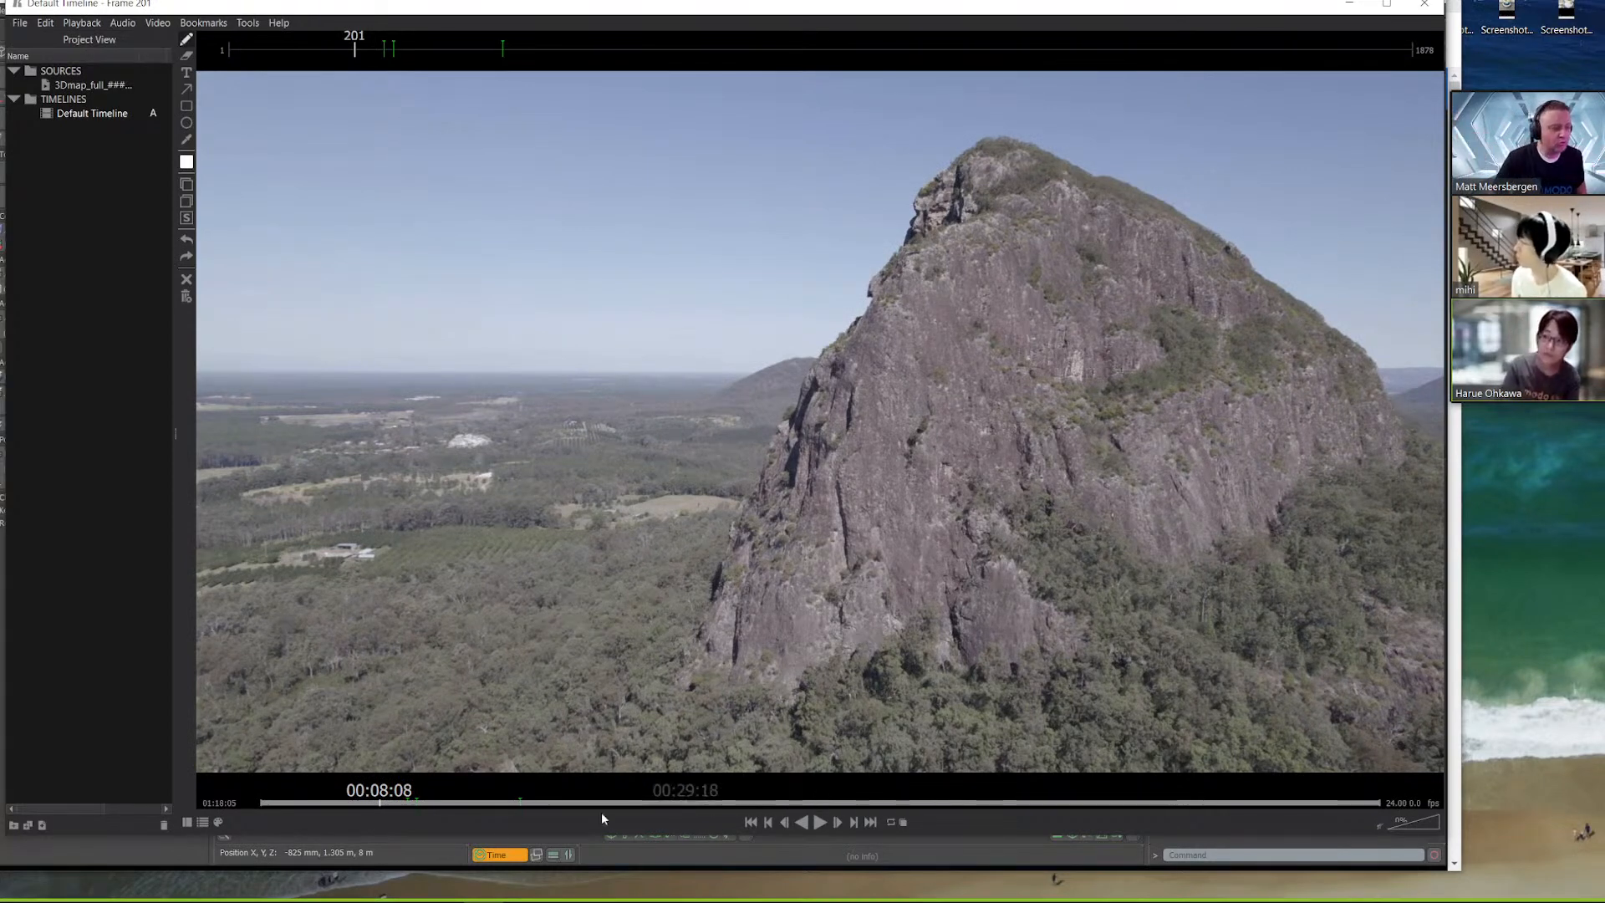
pyautogui.moveTo(456, 803)
pyautogui.mouseDown()
pyautogui.moveTo(1232, 787)
pyautogui.moveTo(361, 817)
pyautogui.moveTo(428, 815)
pyautogui.mouseUp()
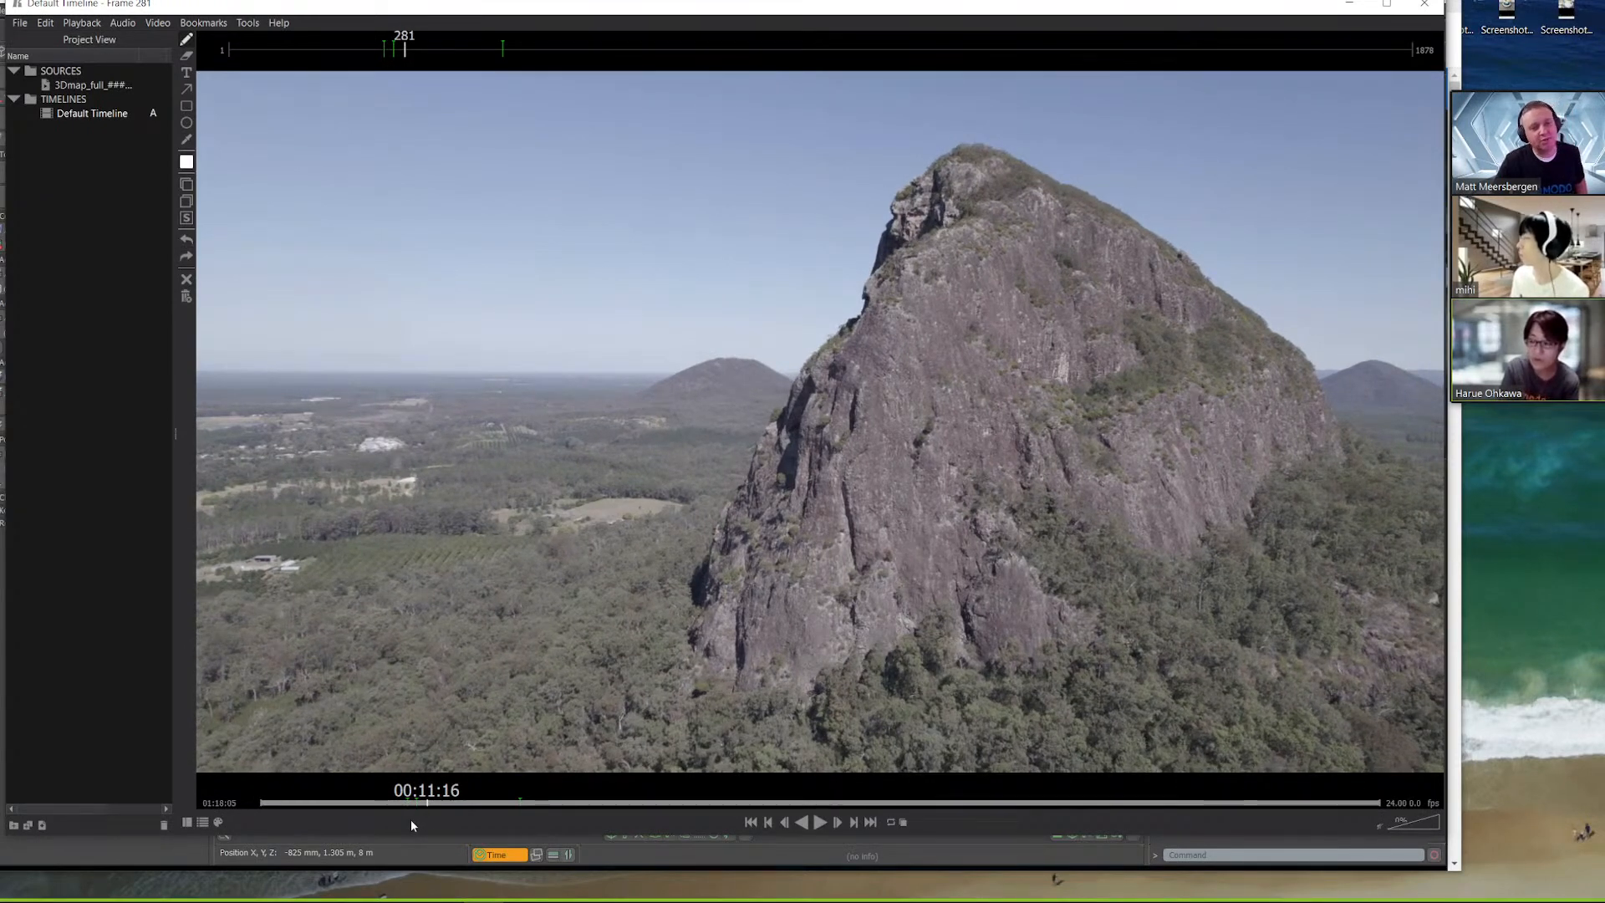
pyautogui.moveTo(453, 818); pyautogui.dragTo(393, 811)
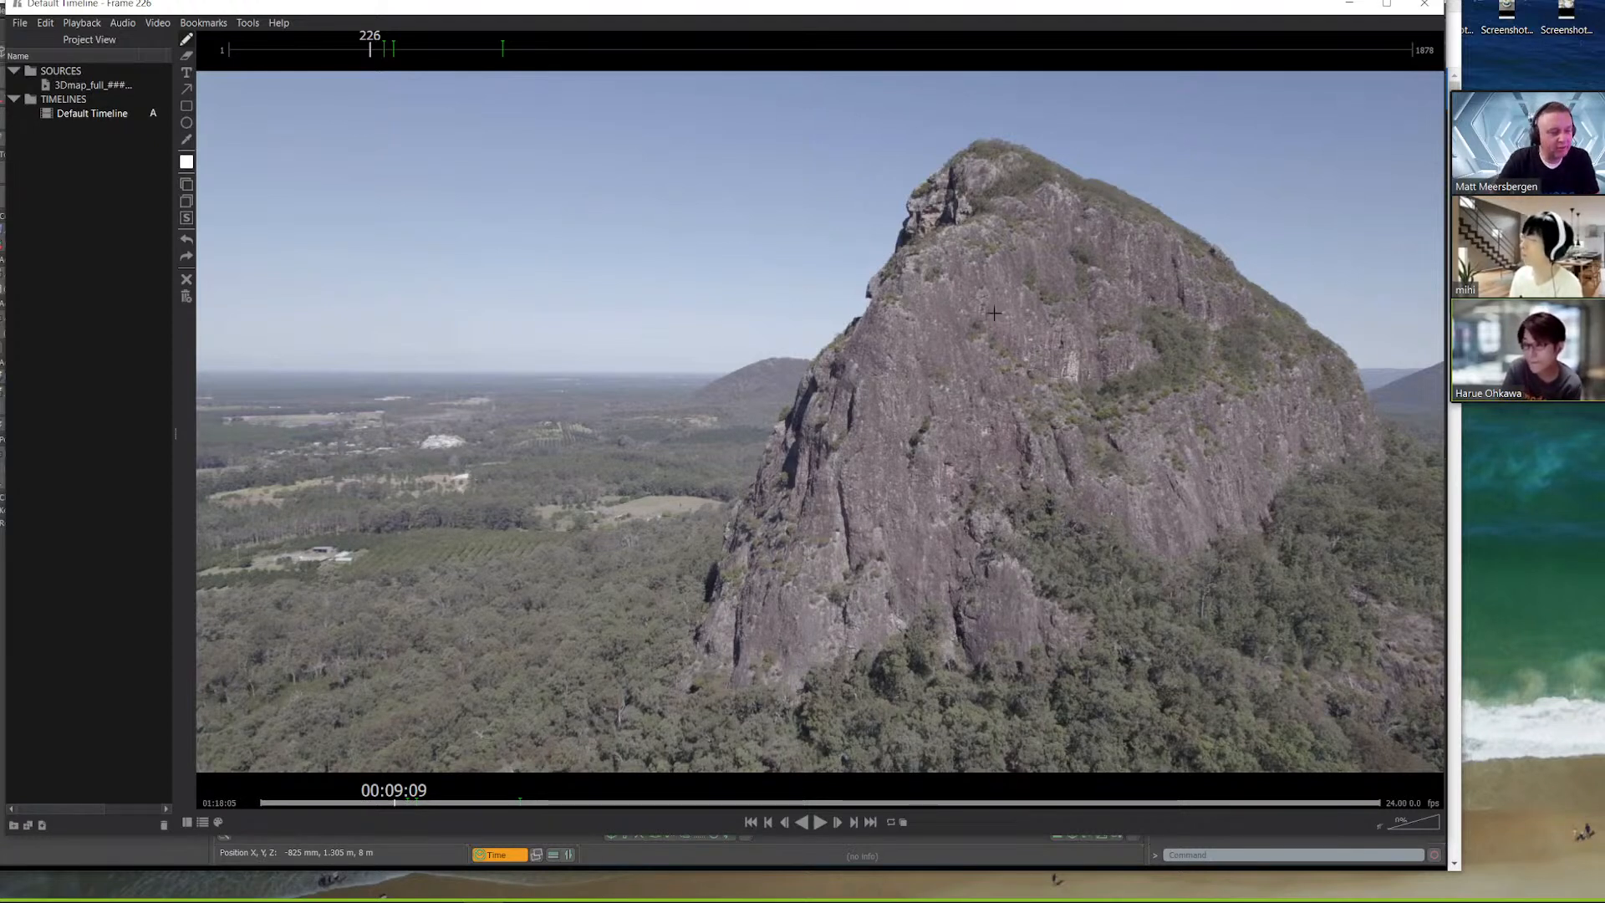
pyautogui.moveTo(442, 804); pyautogui.dragTo(454, 804)
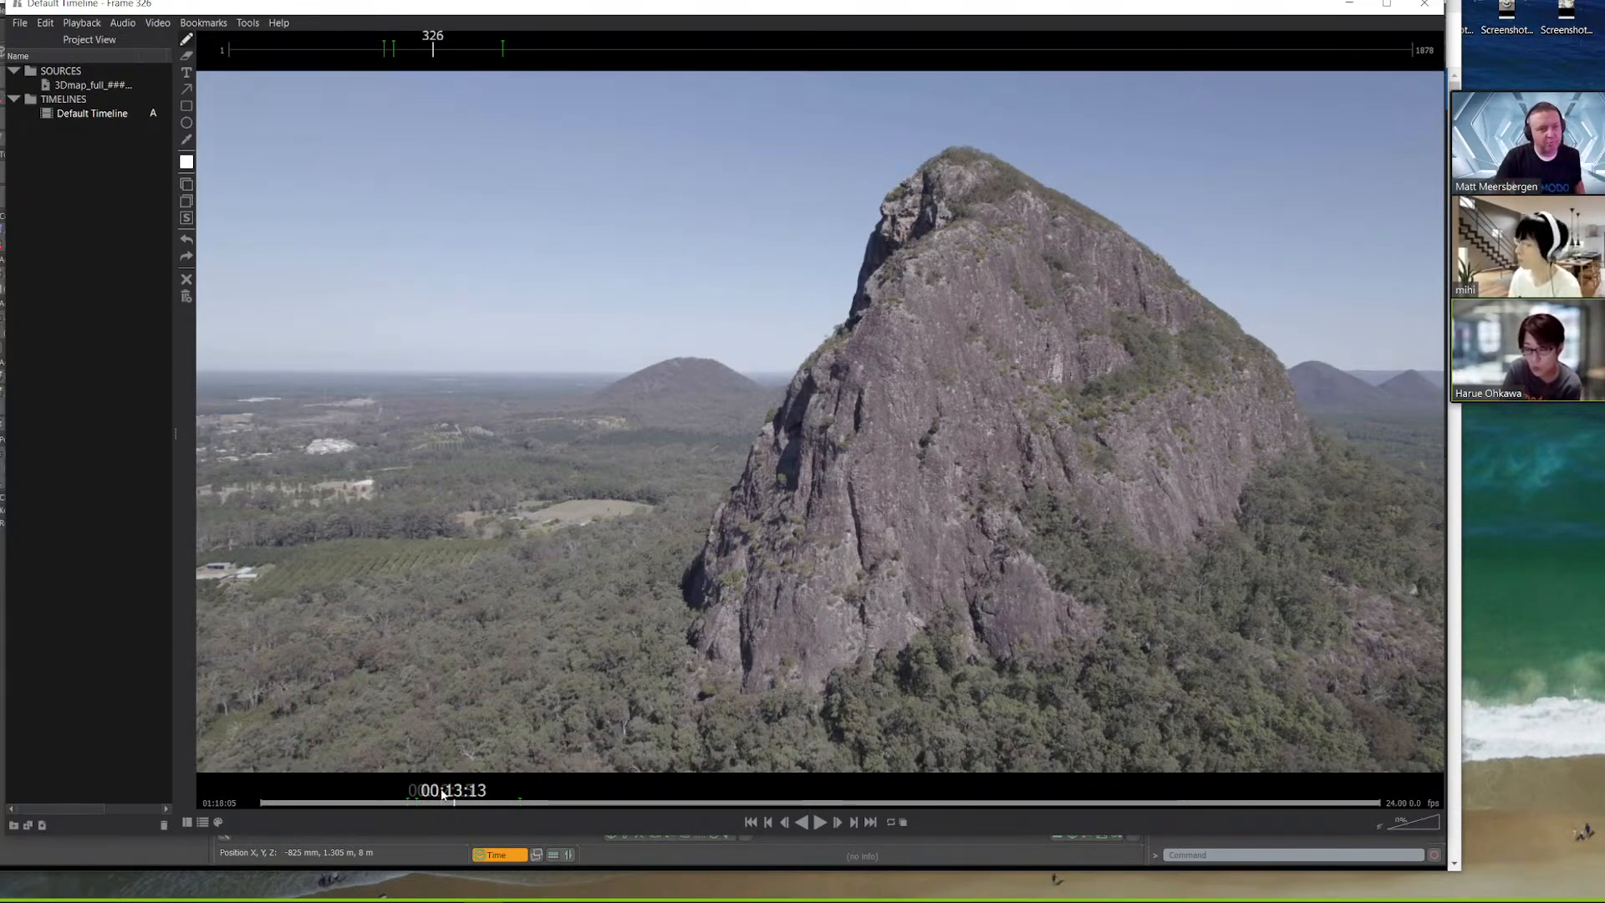
# Minimize the player, switch to SynthEyes and scrub the tracked shot to frames 727 and 485 to inspect the trackers
pyautogui.click(1349, 5)
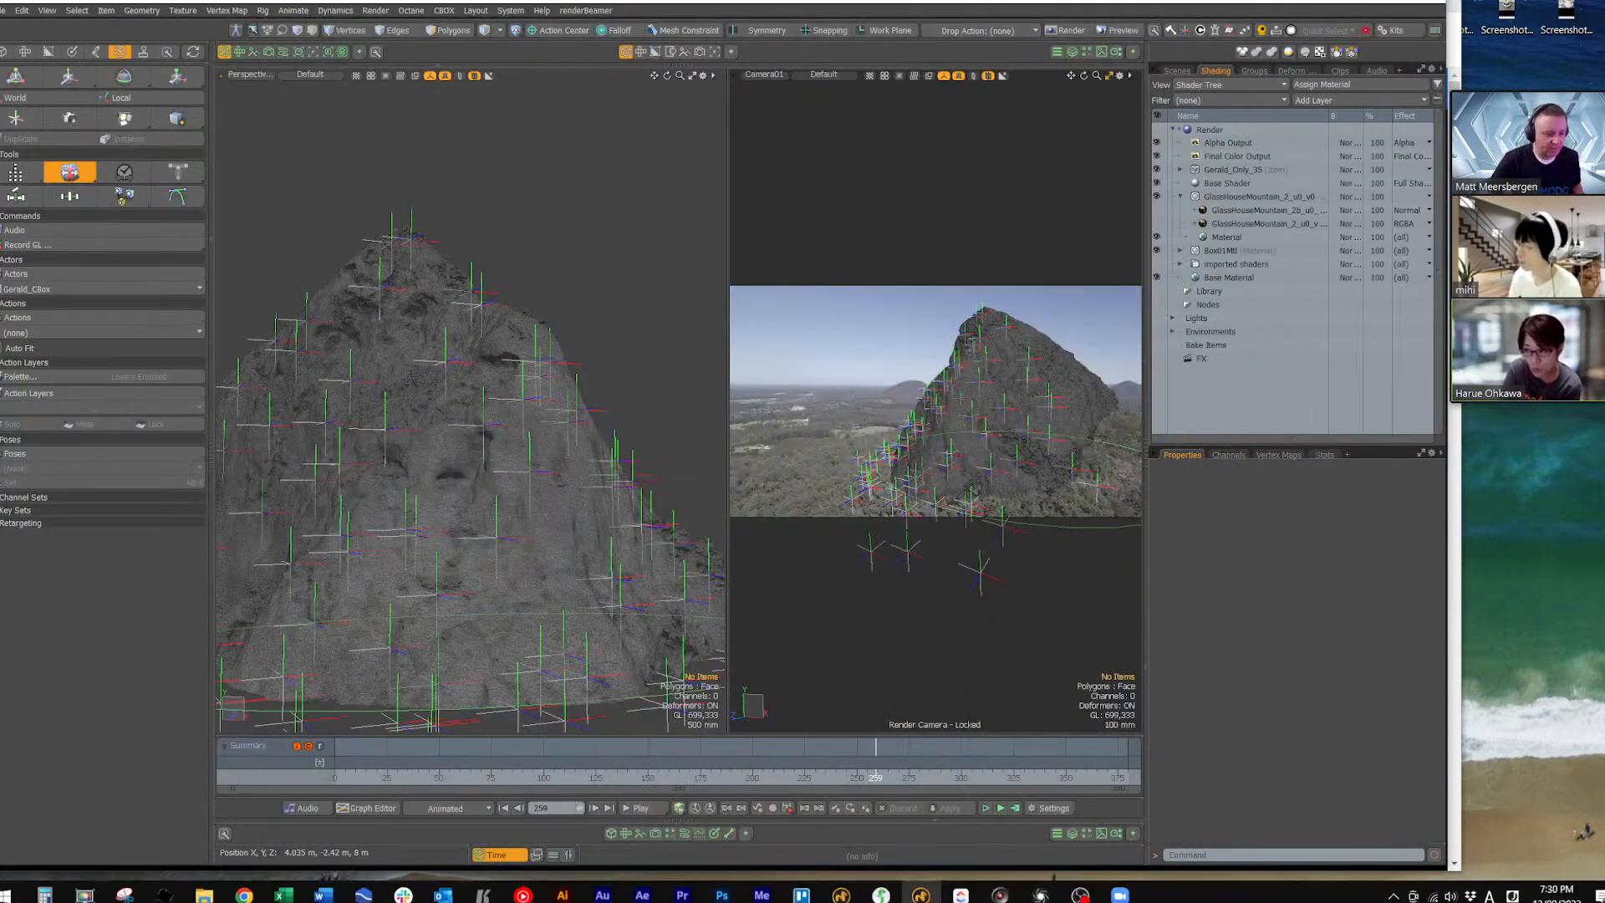
pyautogui.click(1002, 890)
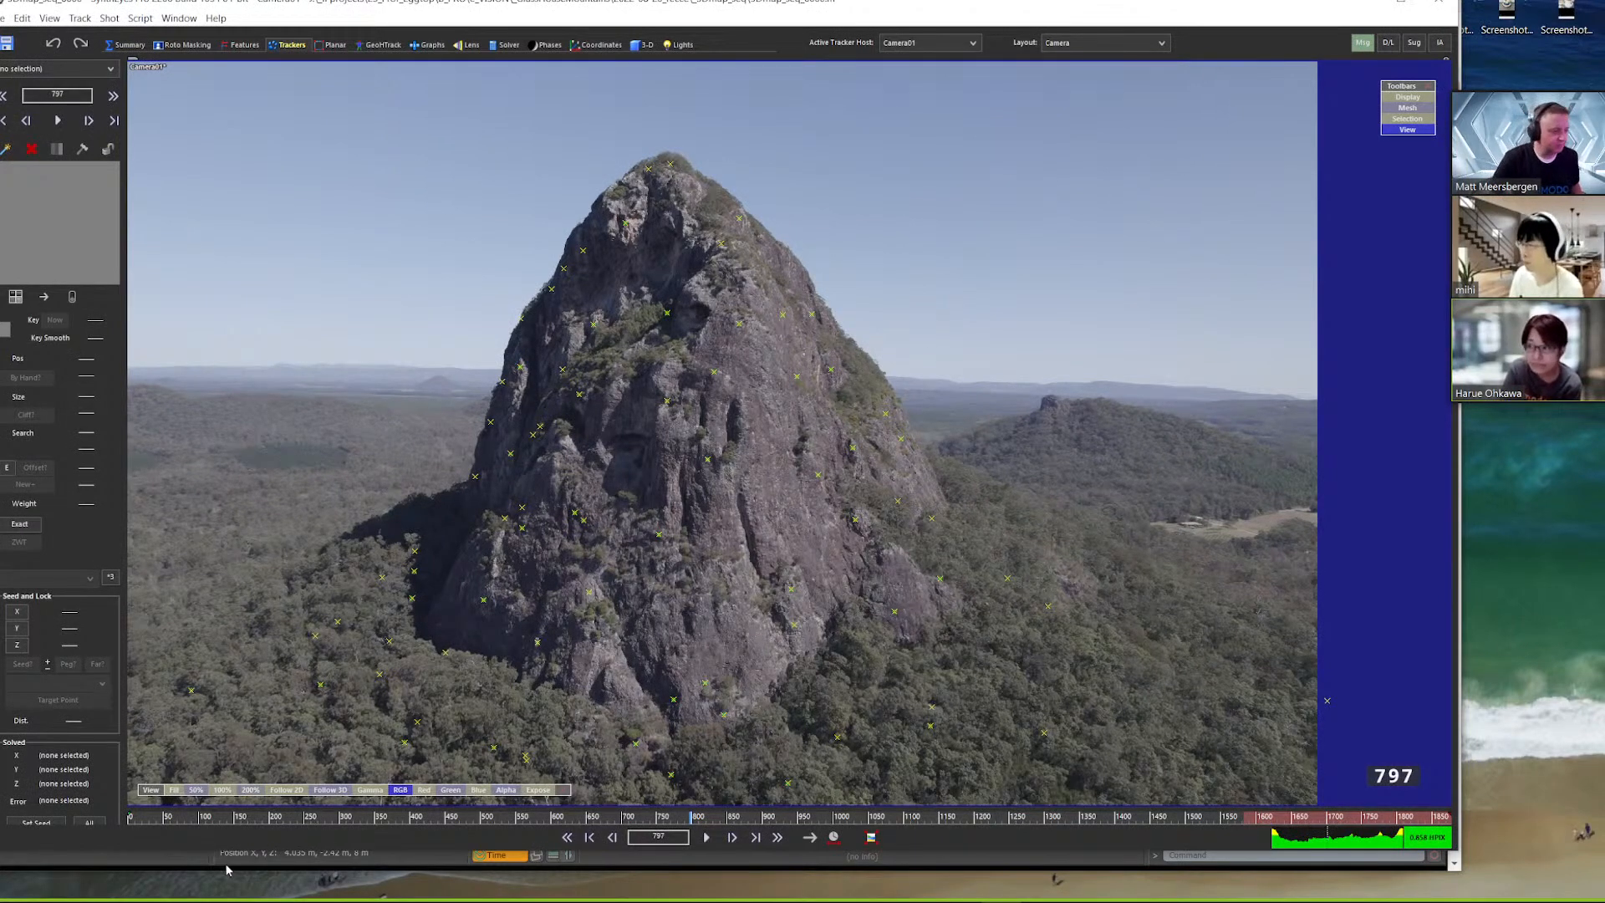
pyautogui.moveTo(158, 823); pyautogui.dragTo(644, 826)
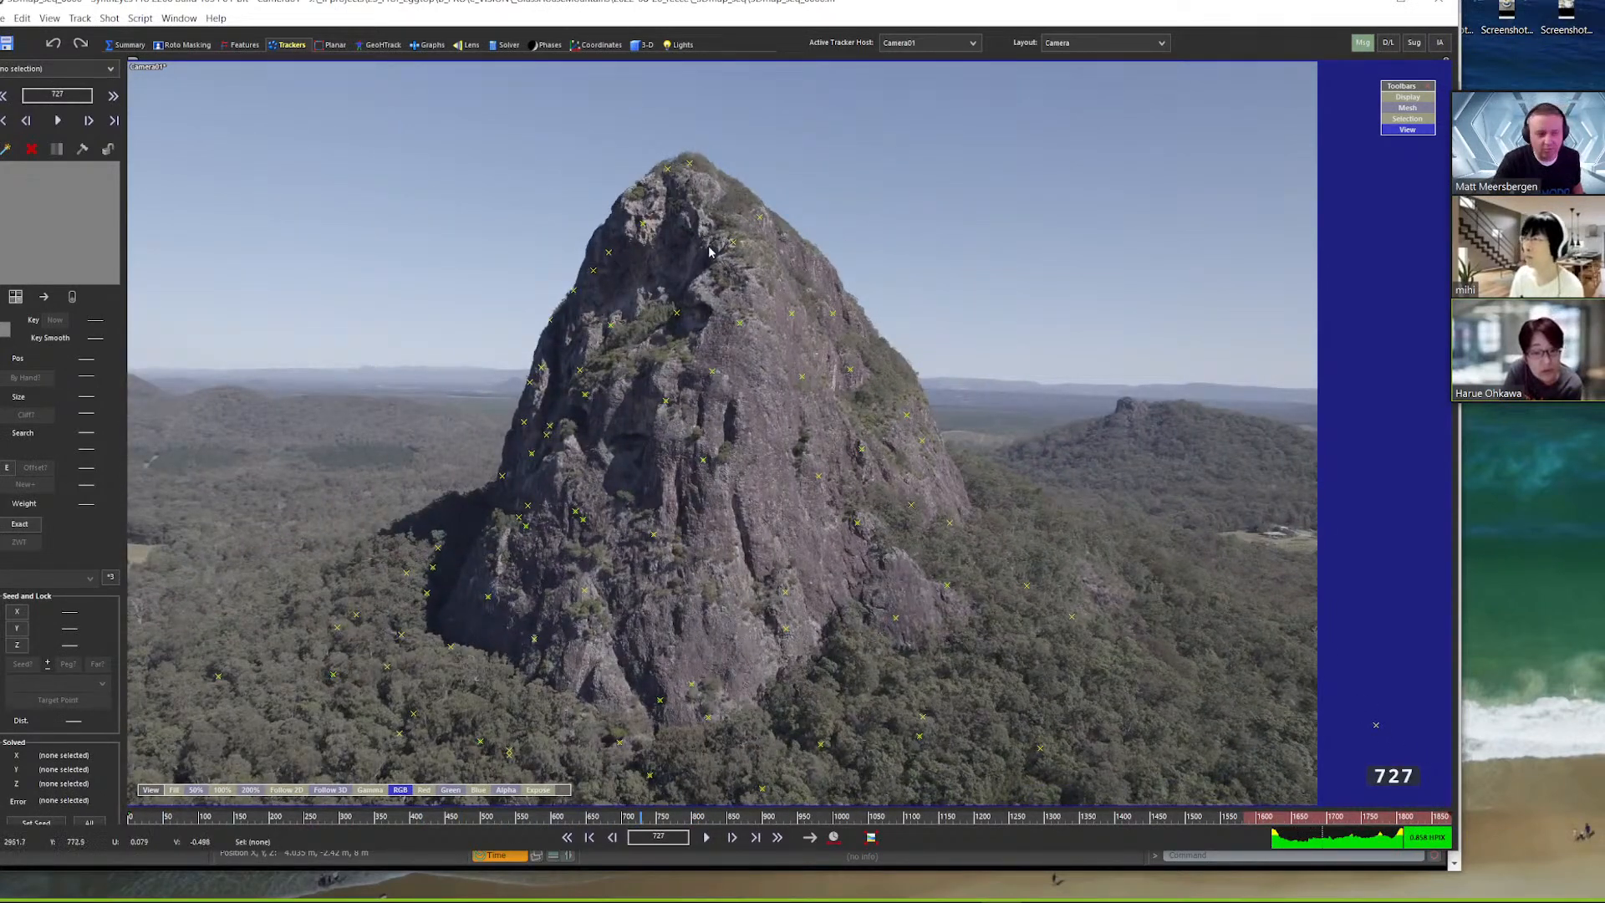
pyautogui.moveTo(330, 824); pyautogui.dragTo(474, 823)
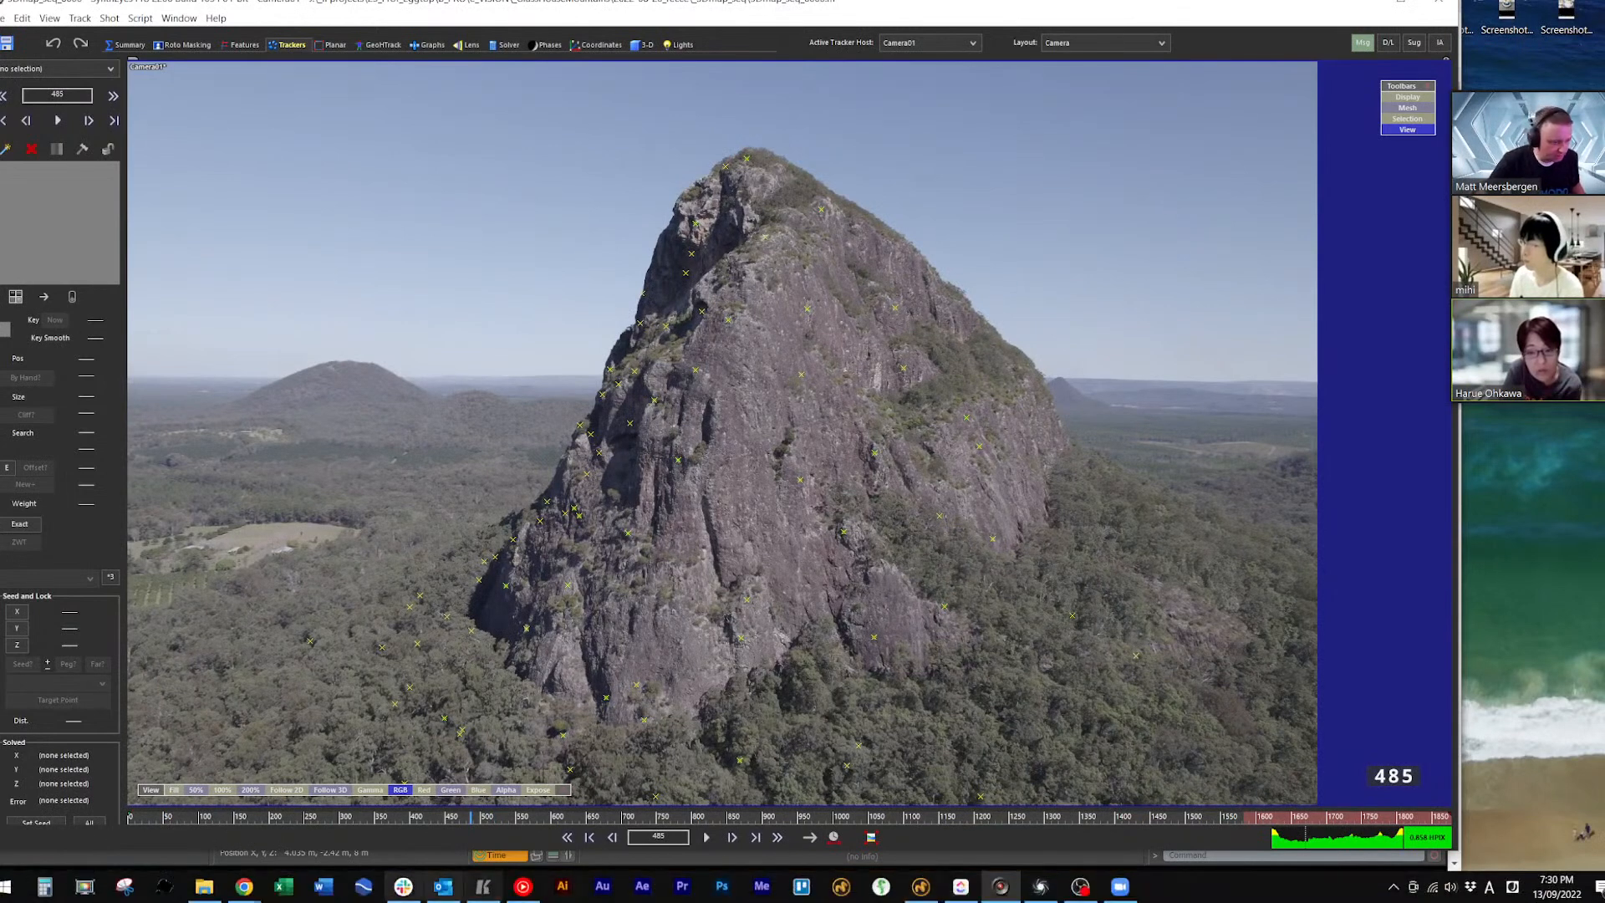
# View the SynthEyes and RealityCapture websites in Chrome, then minimize the browser
pyautogui.moveTo(244, 885)
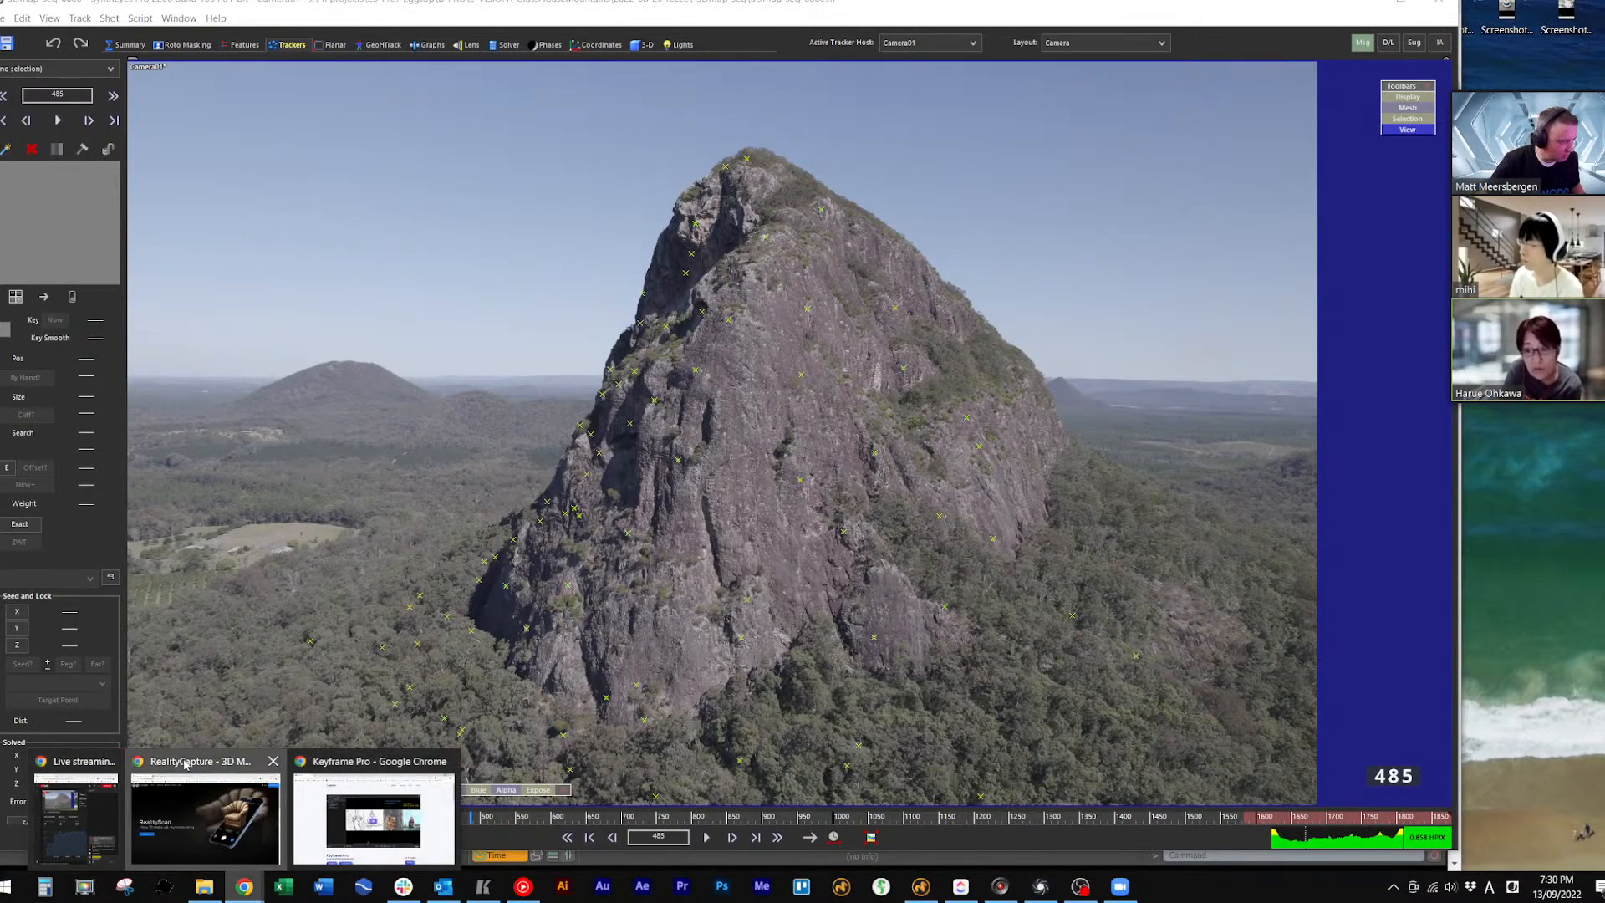
pyautogui.click(263, 823)
pyautogui.click(264, 7)
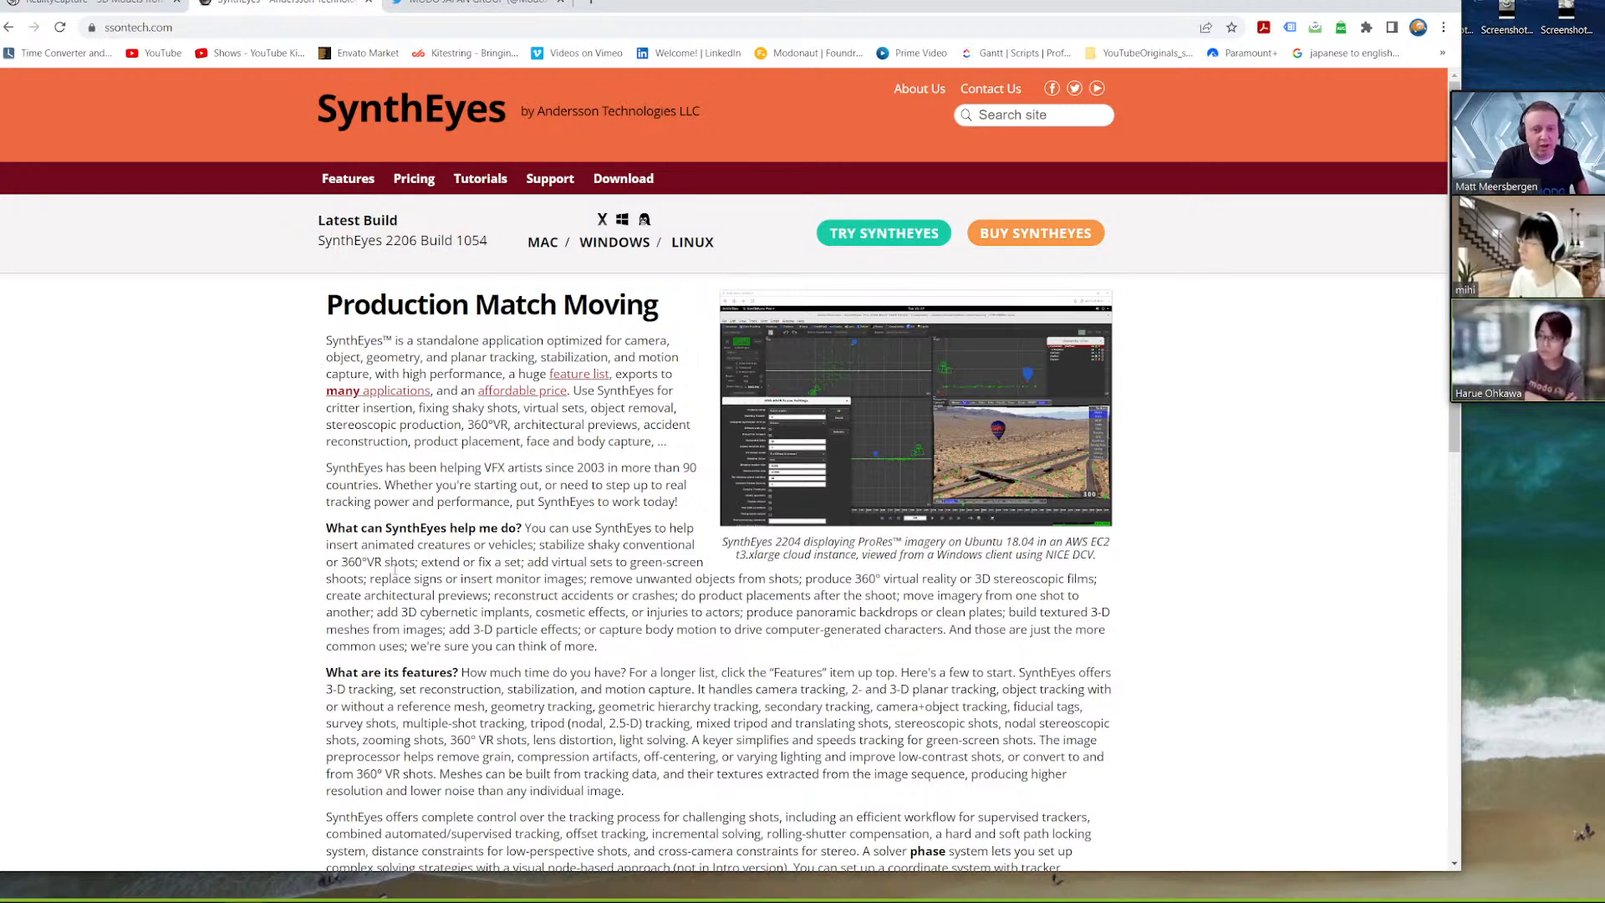
pyautogui.click(84, 4)
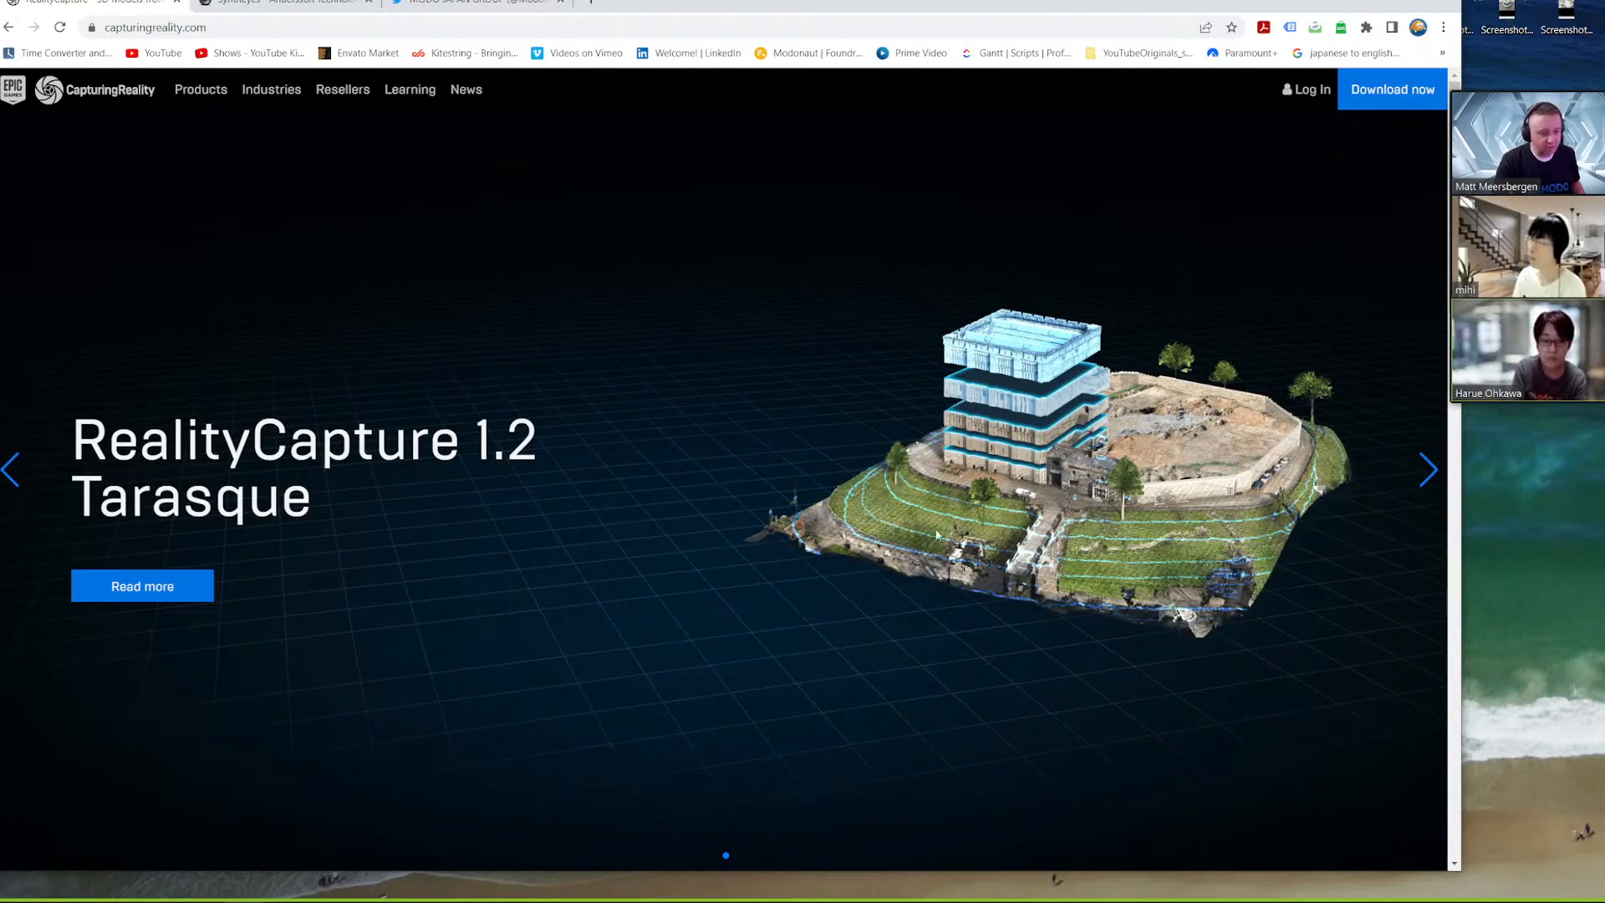
pyautogui.click(1368, 1)
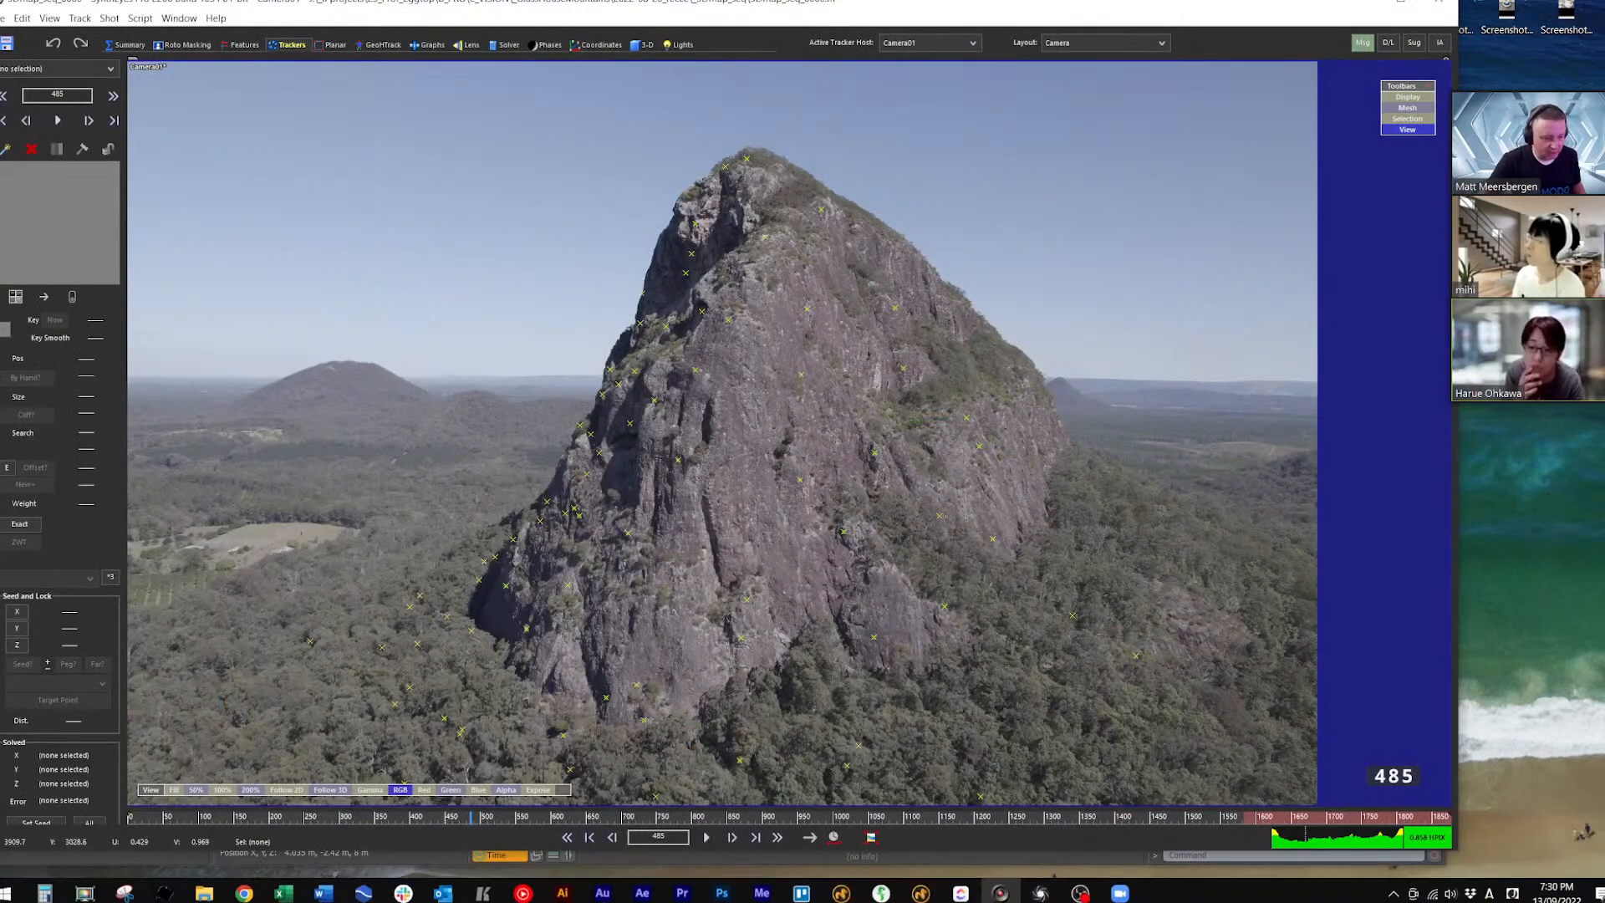
# Switch to RealityCapture and examine the reconstructed mountain model with its normal layer and camera paths from several angles
pyautogui.click(1040, 888)
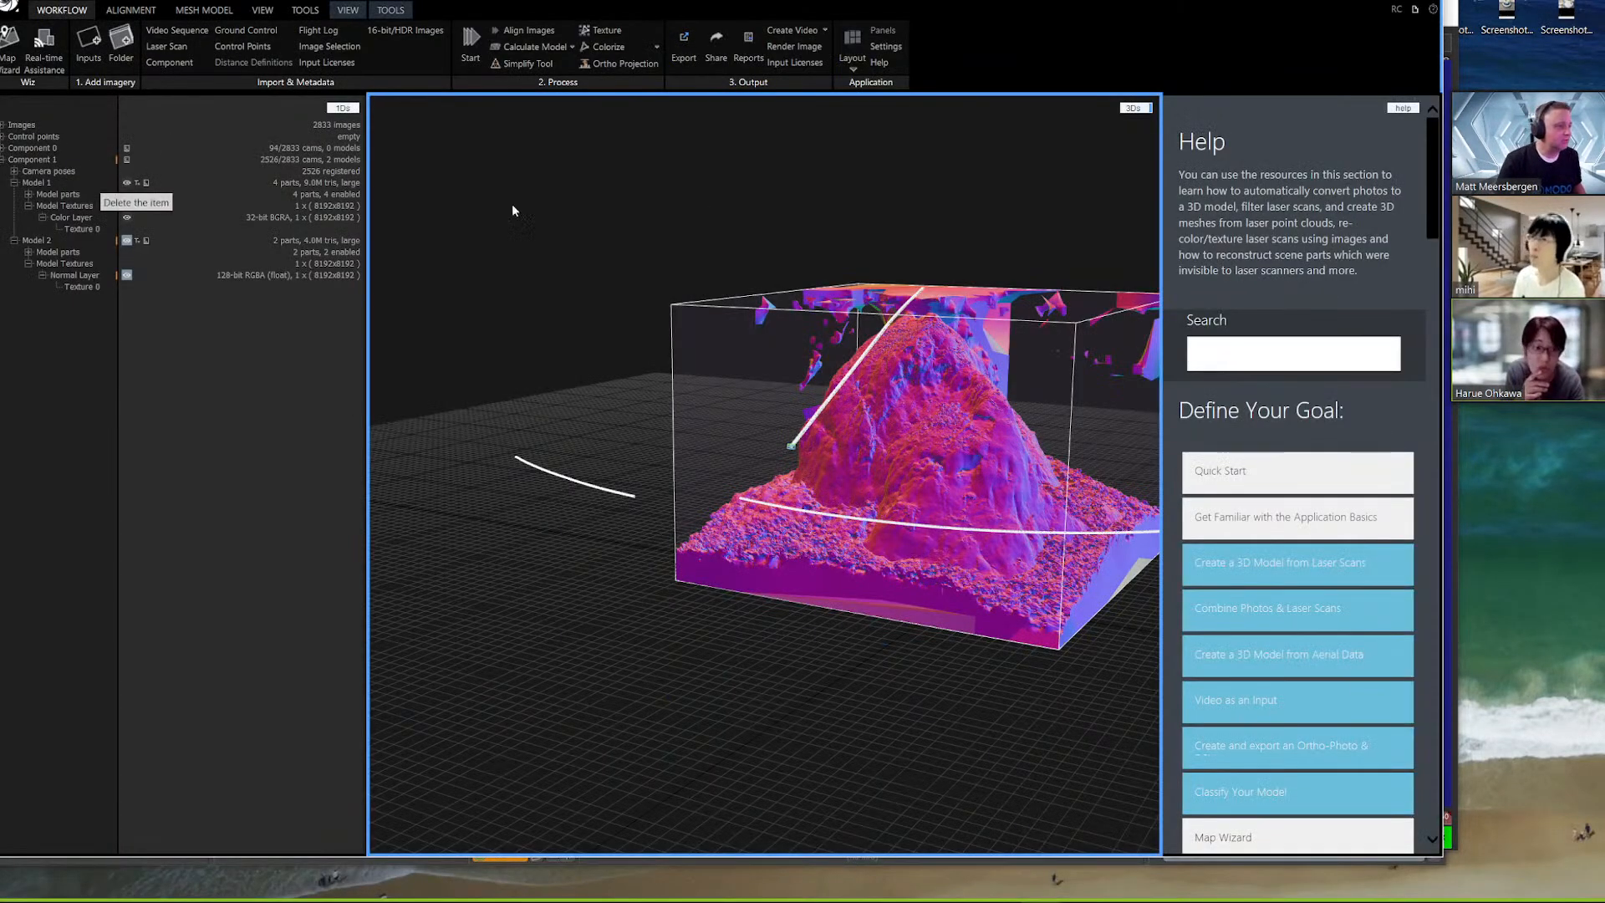
pyautogui.moveTo(864, 633); pyautogui.dragTo(833, 420)
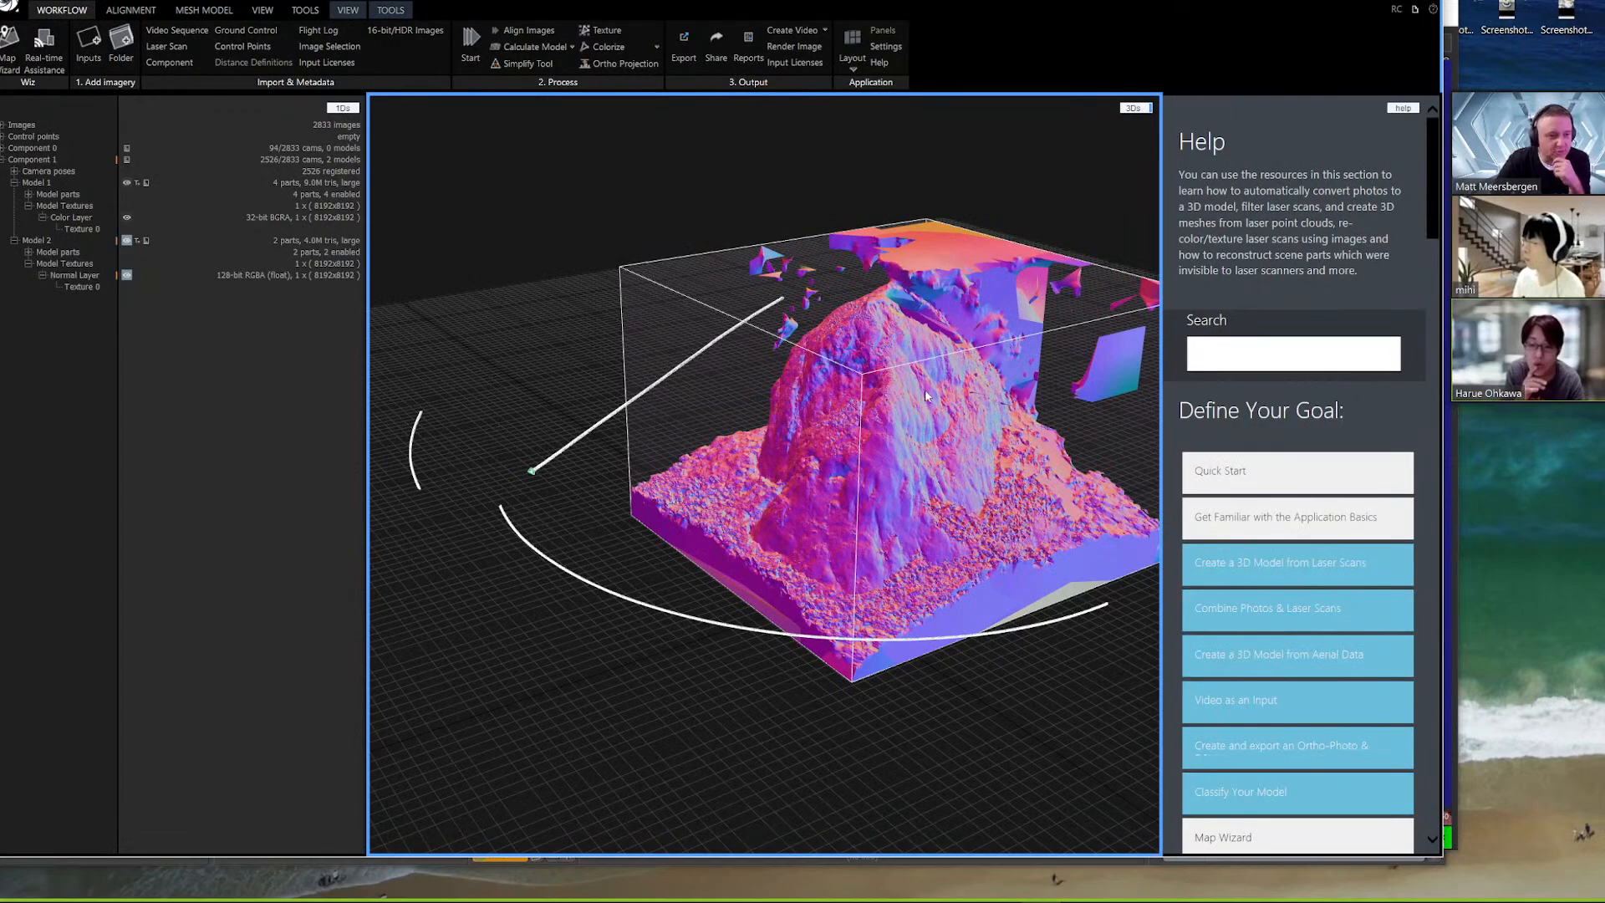
pyautogui.moveTo(840, 706); pyautogui.dragTo(700, 720)
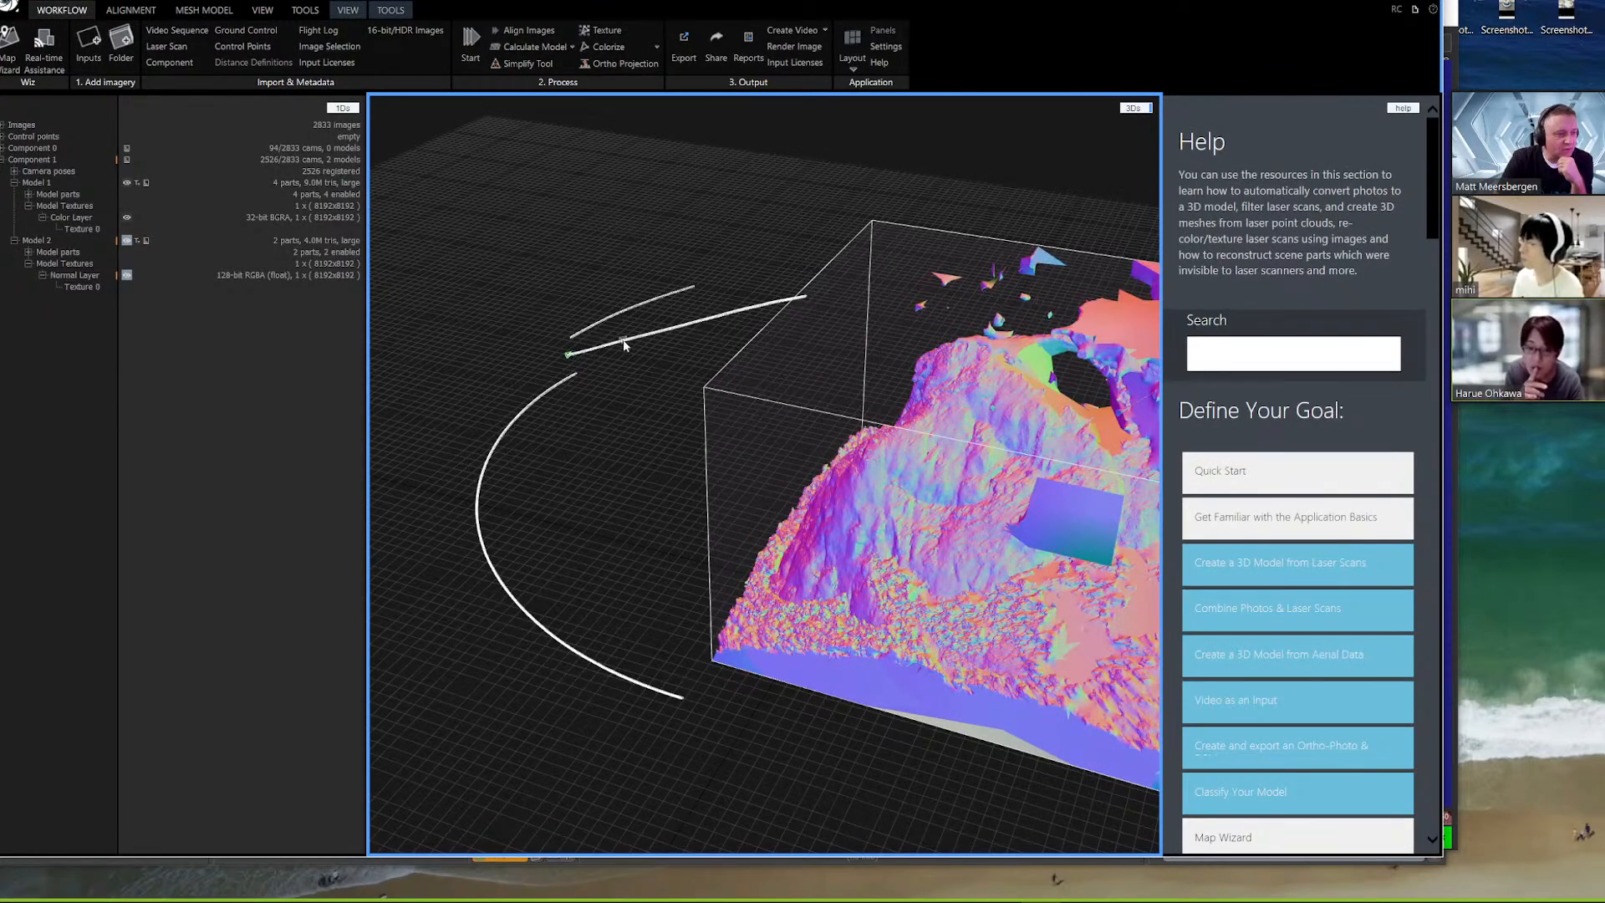
pyautogui.moveTo(606, 462); pyautogui.dragTo(537, 451)
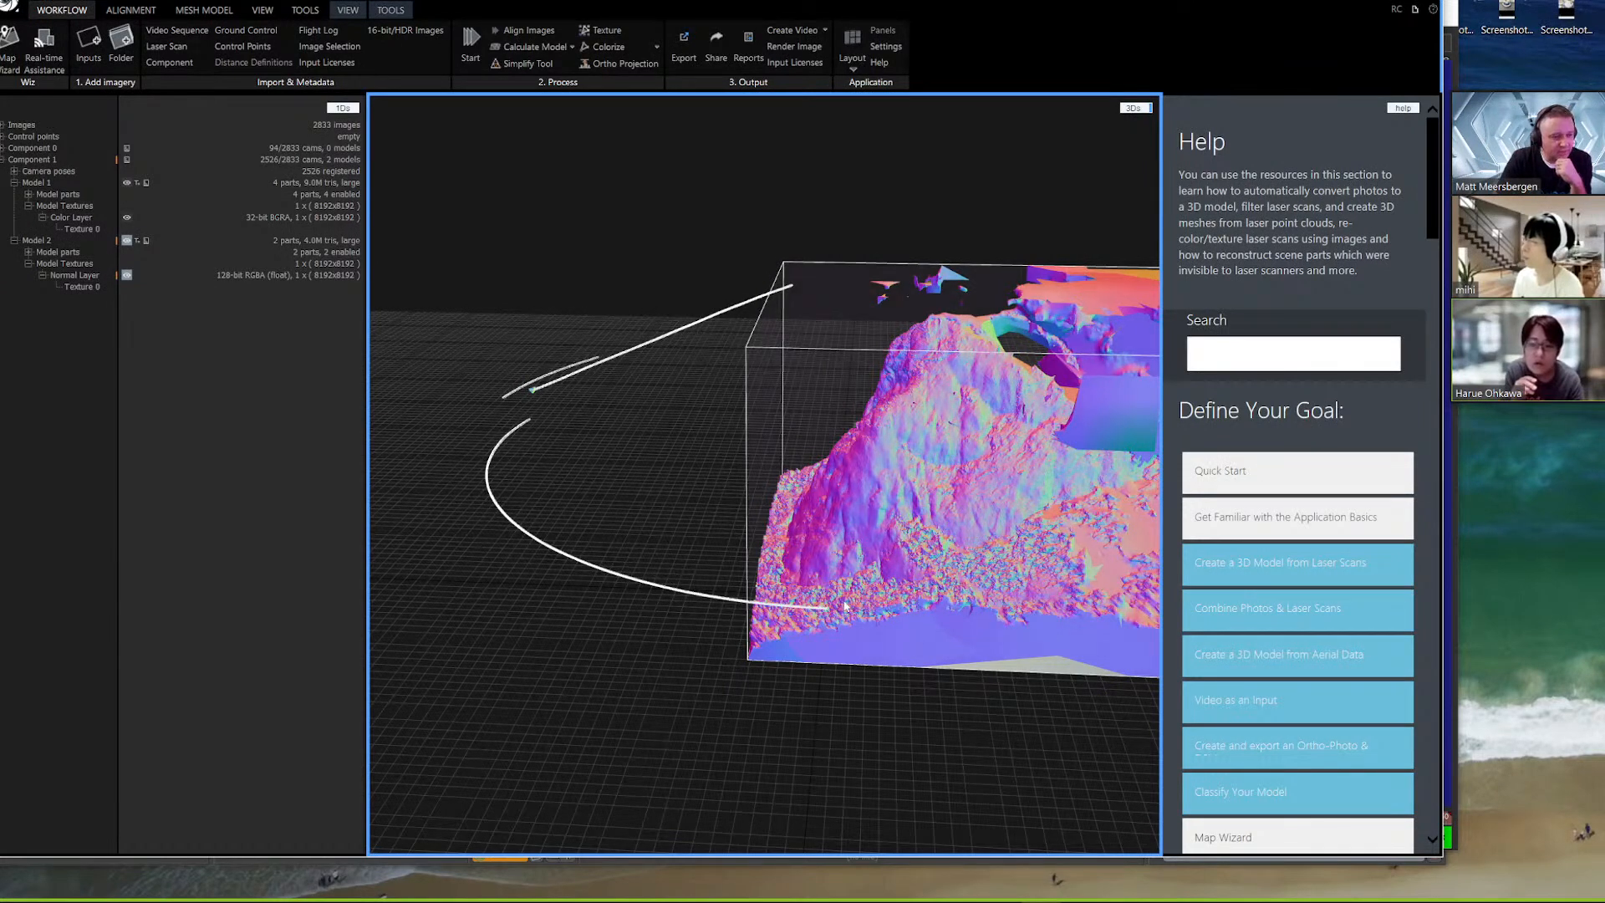
pyautogui.moveTo(481, 584); pyautogui.dragTo(526, 588)
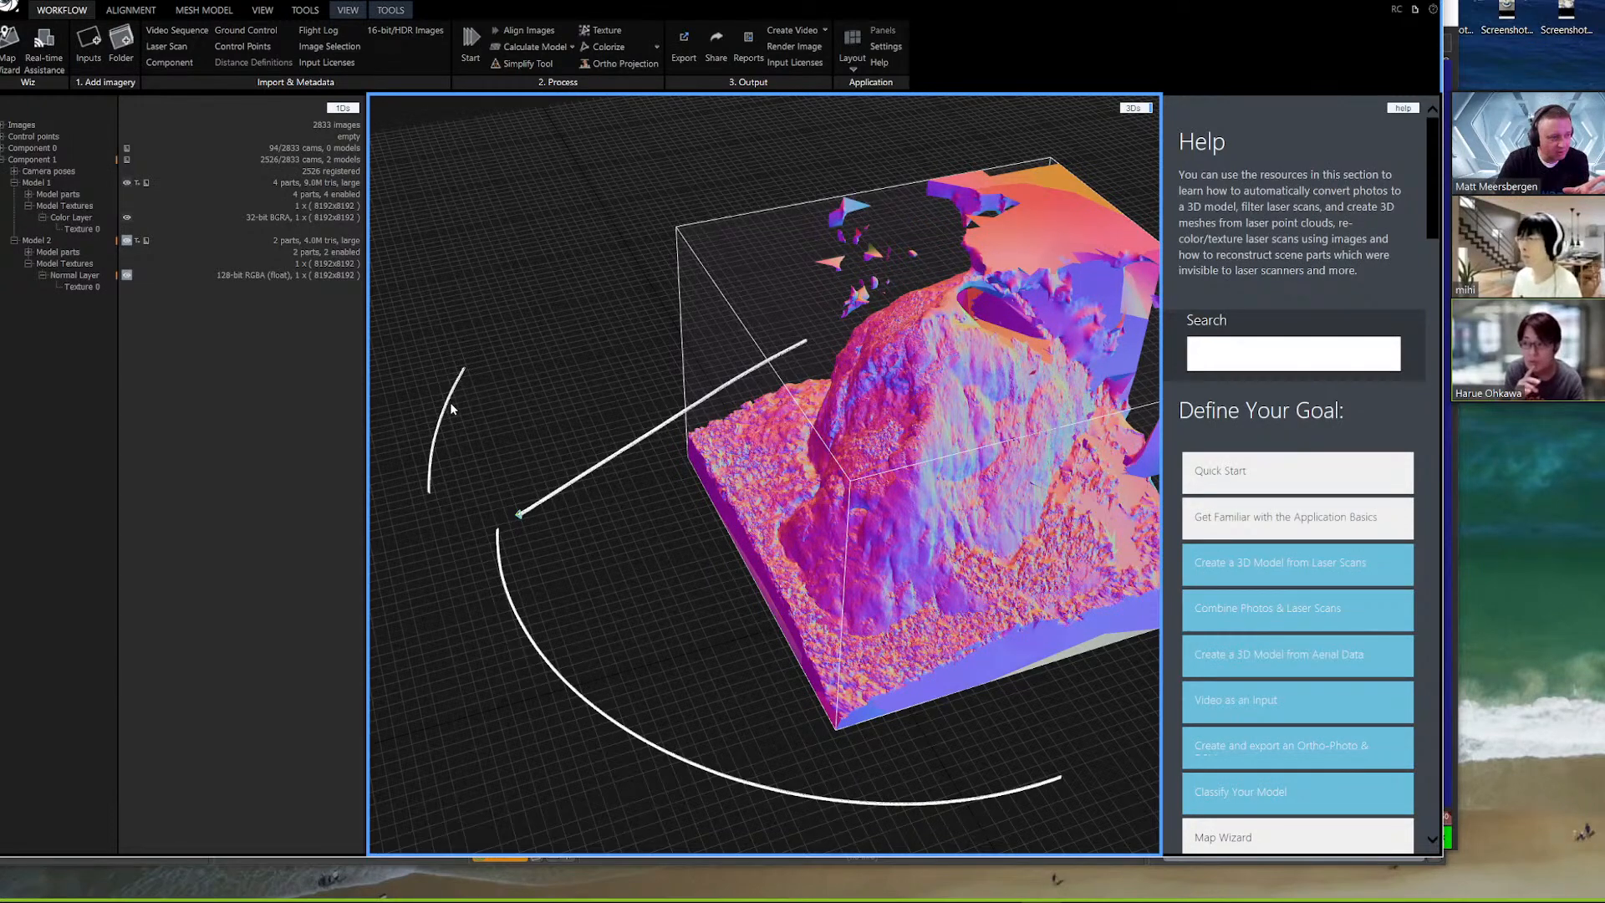
pyautogui.moveTo(530, 577); pyautogui.dragTo(849, 470)
pyautogui.moveTo(954, 467); pyautogui.dragTo(923, 423)
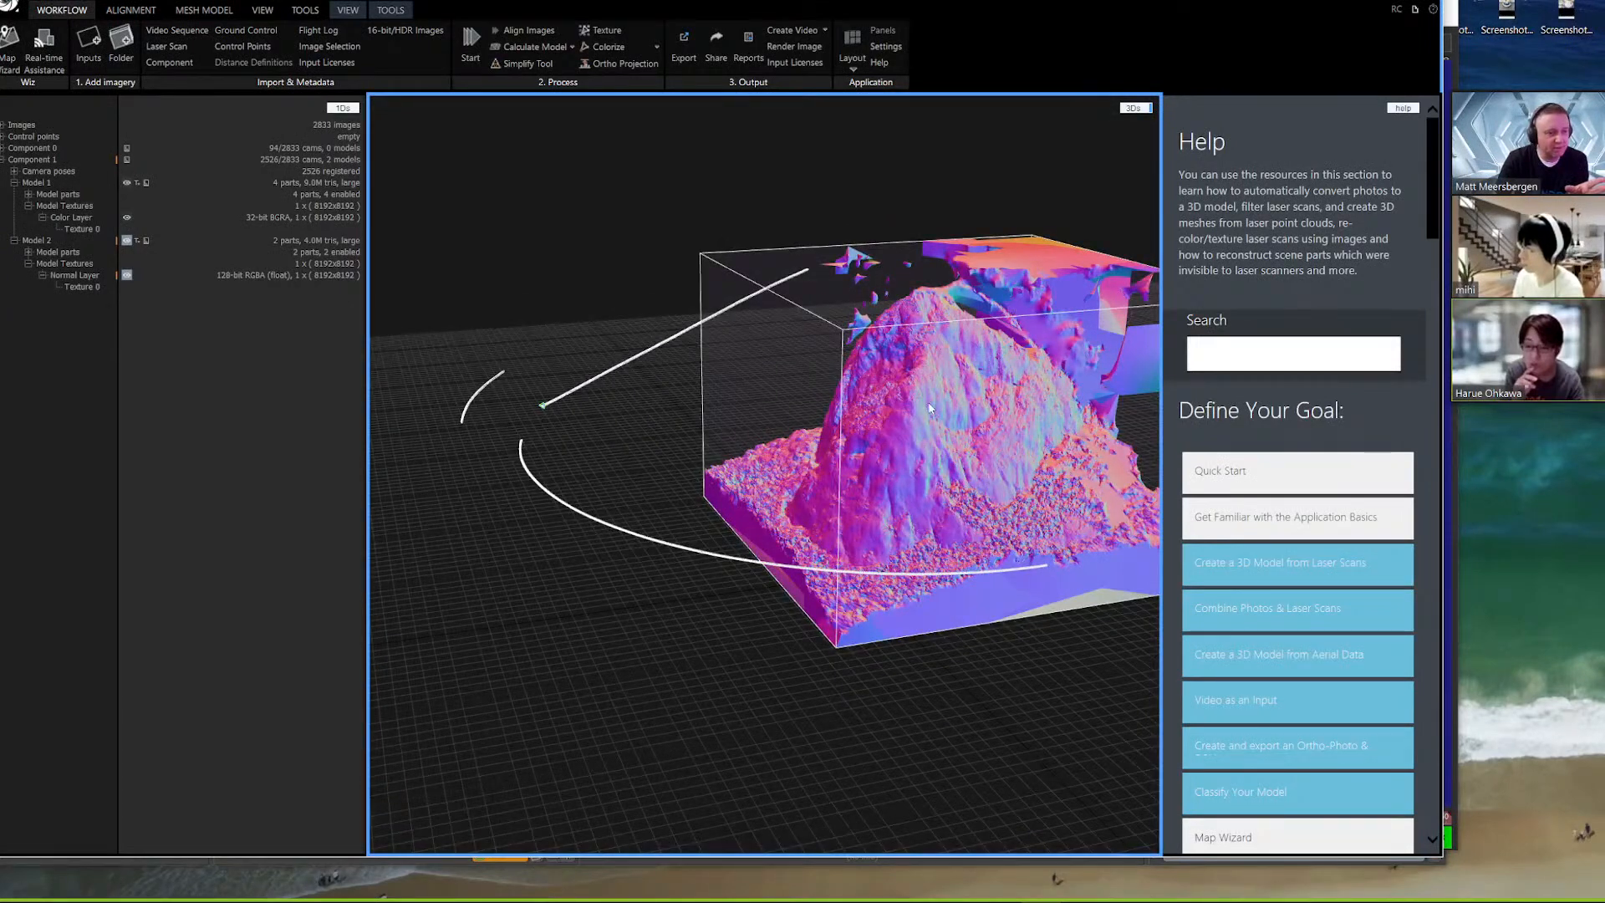
pyautogui.moveTo(869, 519); pyautogui.dragTo(853, 487)
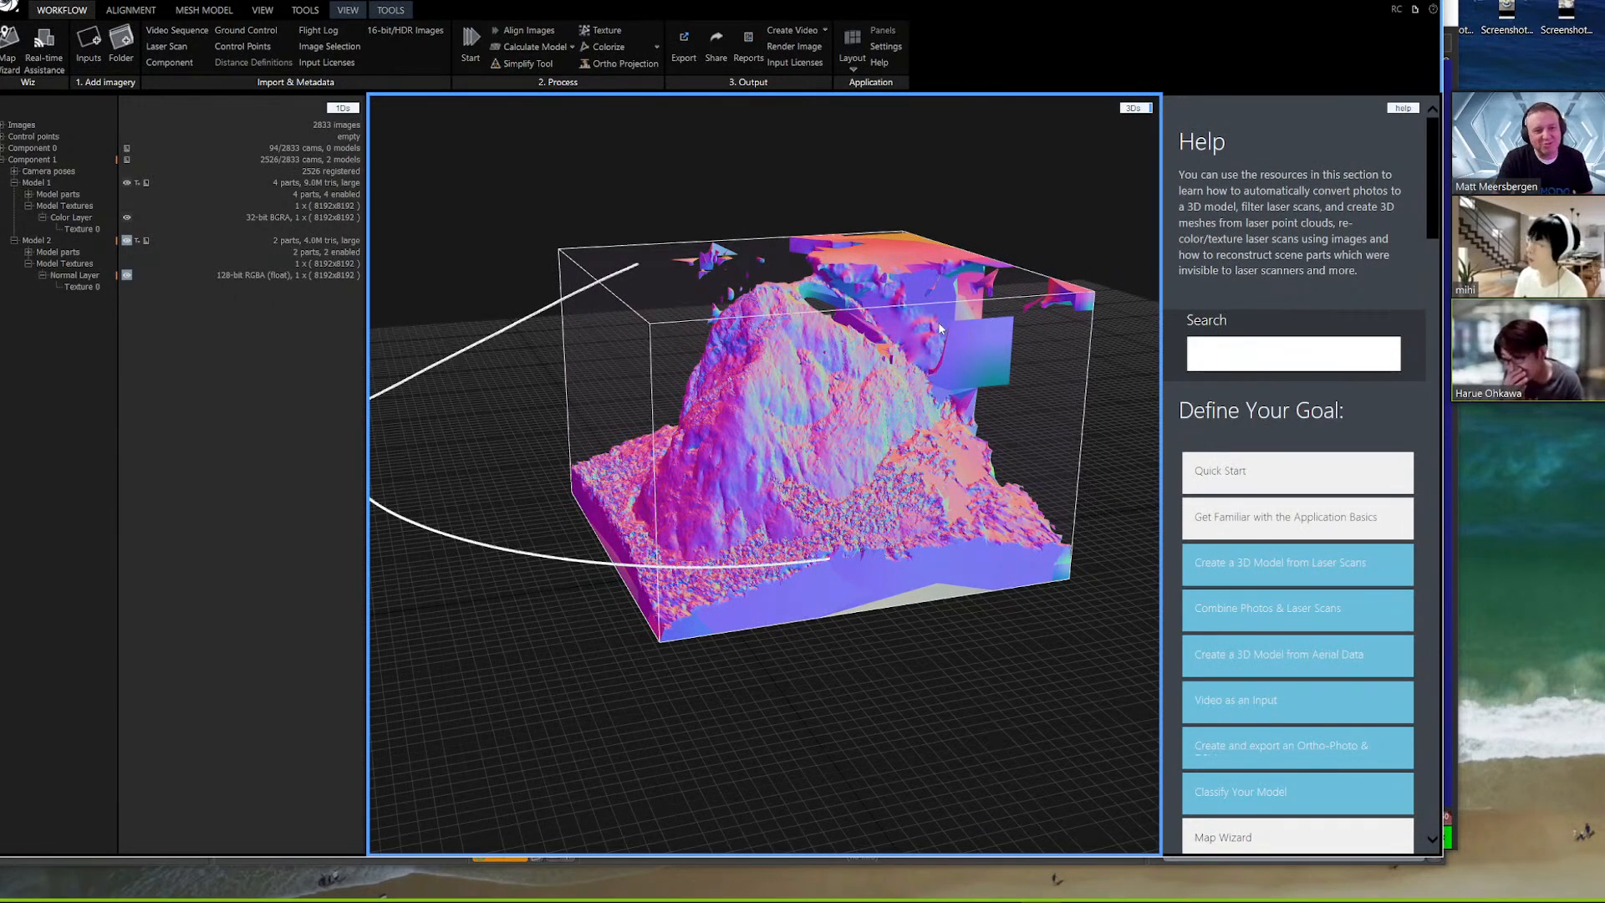
pyautogui.moveTo(978, 383); pyautogui.dragTo(884, 395)
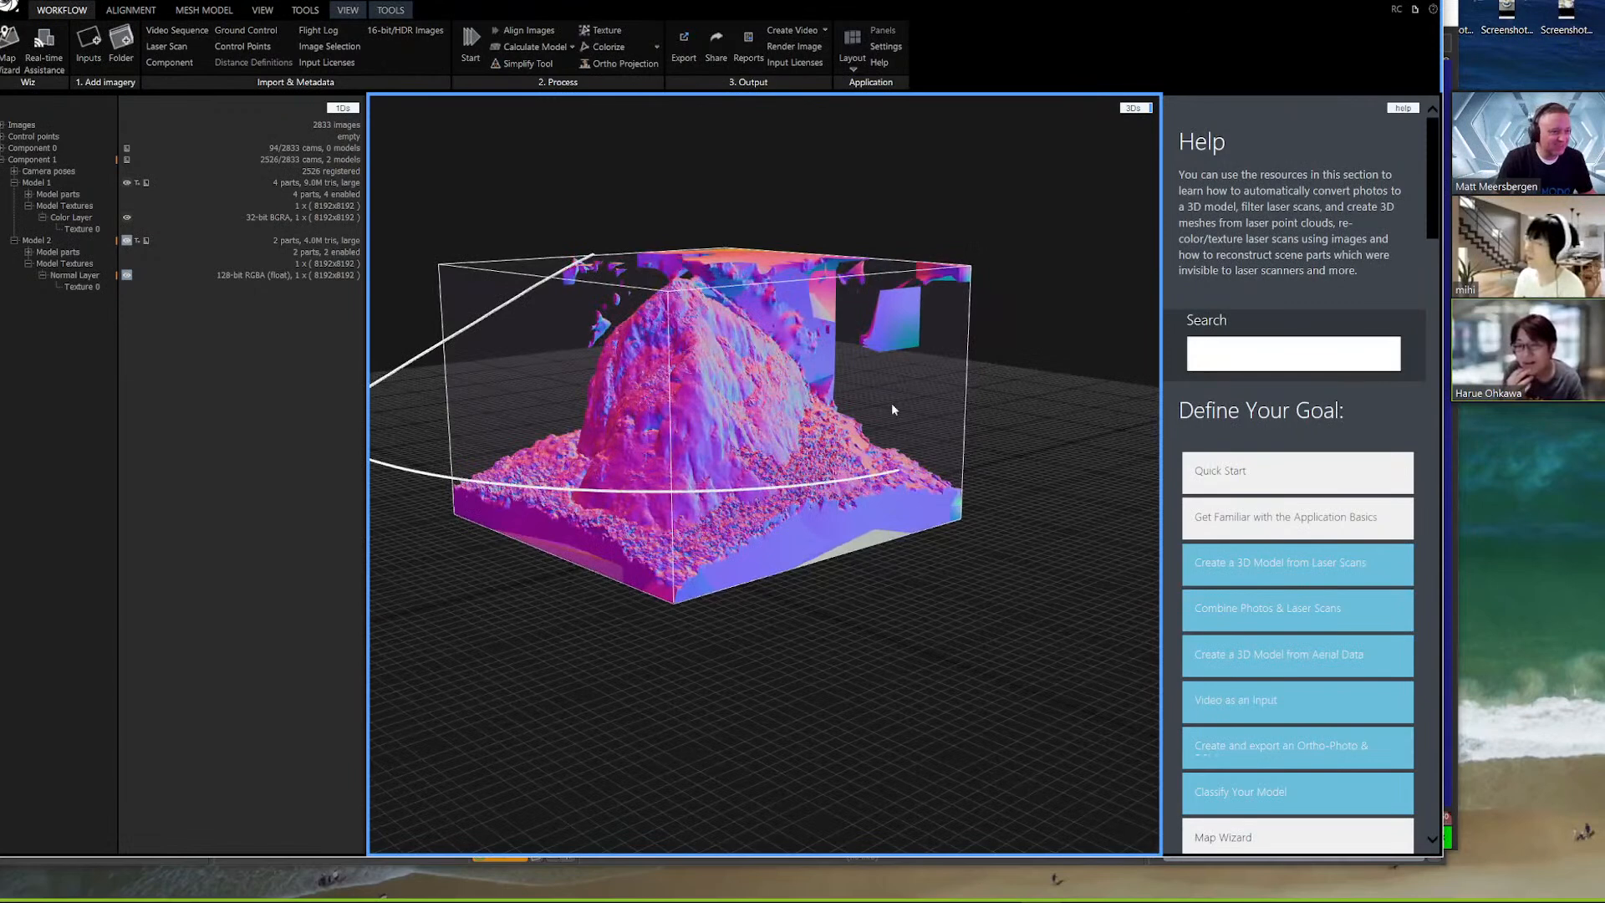
# Turn off the Normal Layer view of Model 2 and examine the mountain with its photographic texture and the camera paths
pyautogui.moveTo(539, 611); pyautogui.dragTo(731, 577)
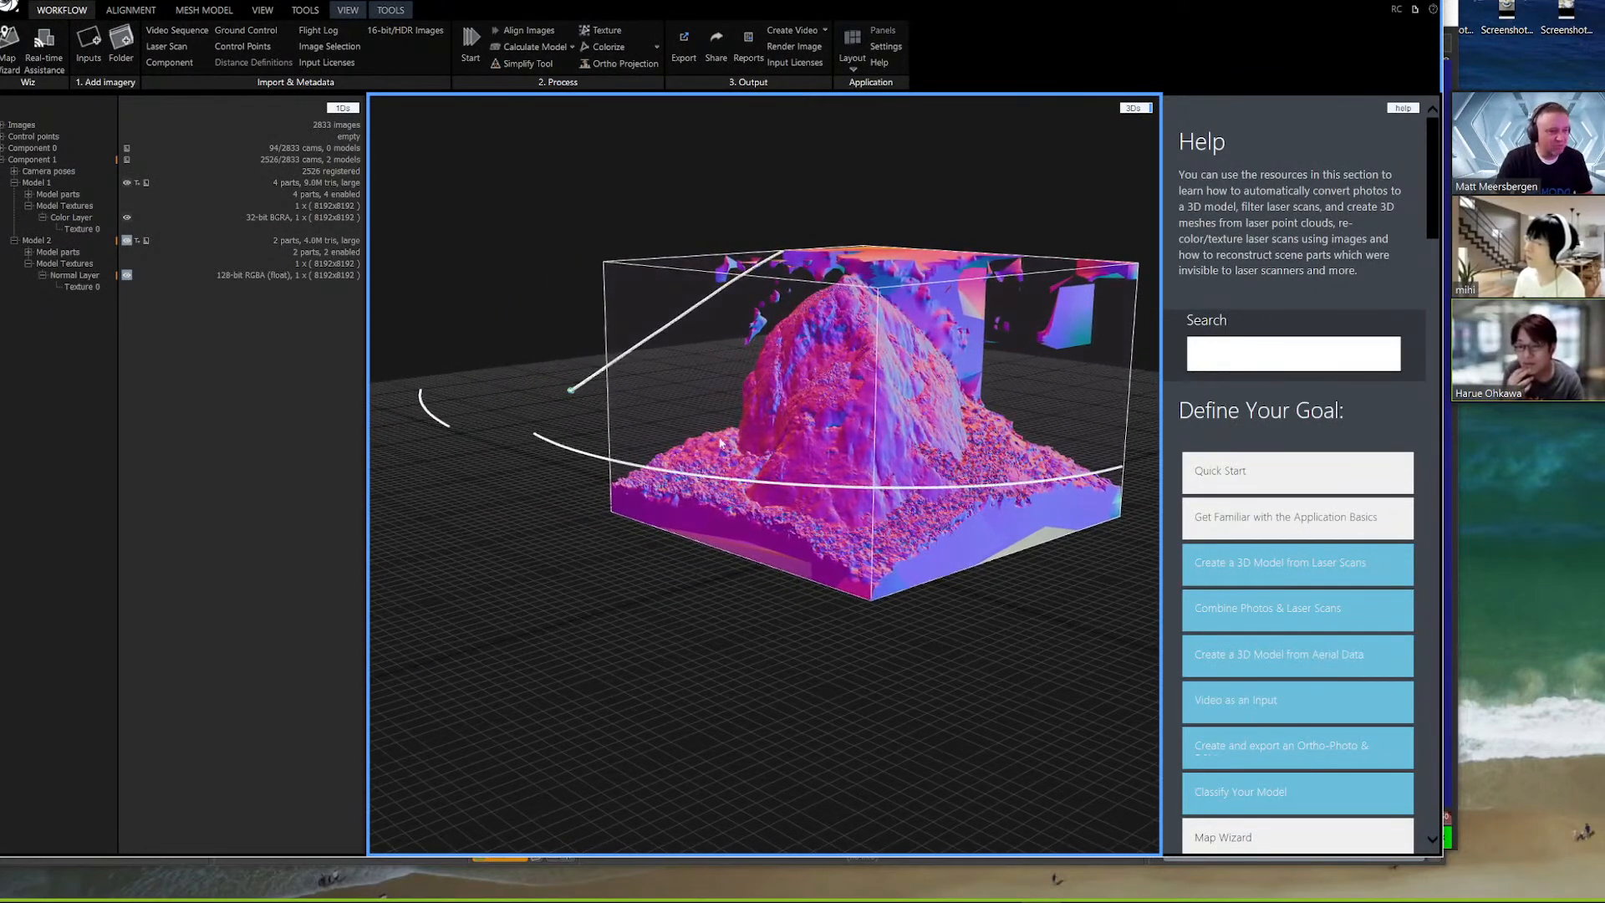
pyautogui.click(127, 277)
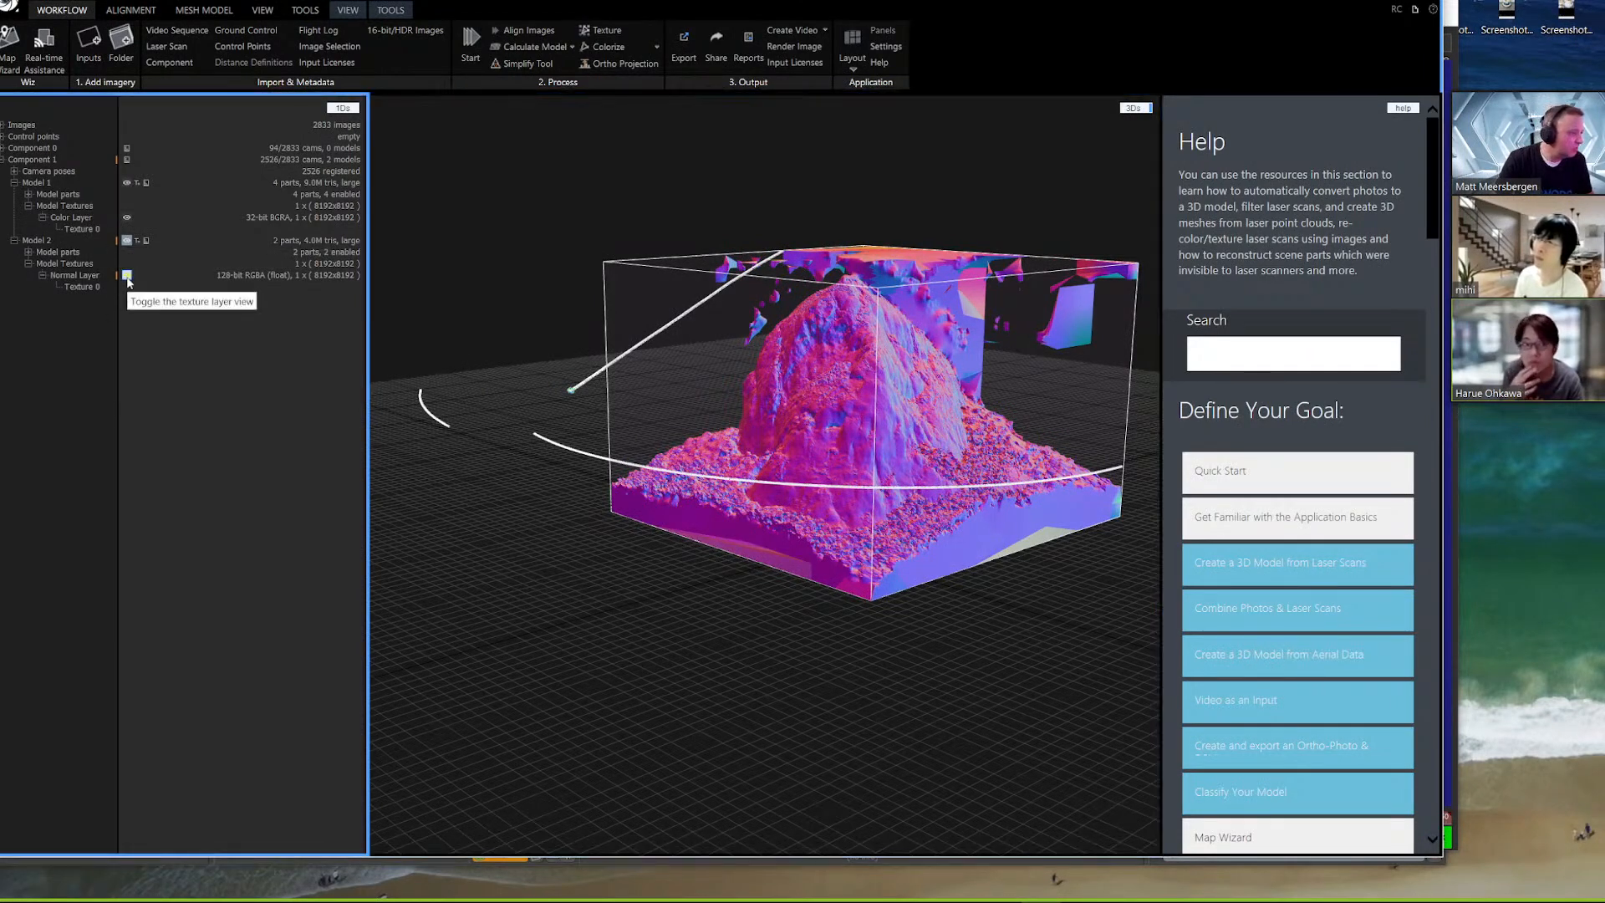
pyautogui.moveTo(897, 431); pyautogui.dragTo(805, 527, button='right')
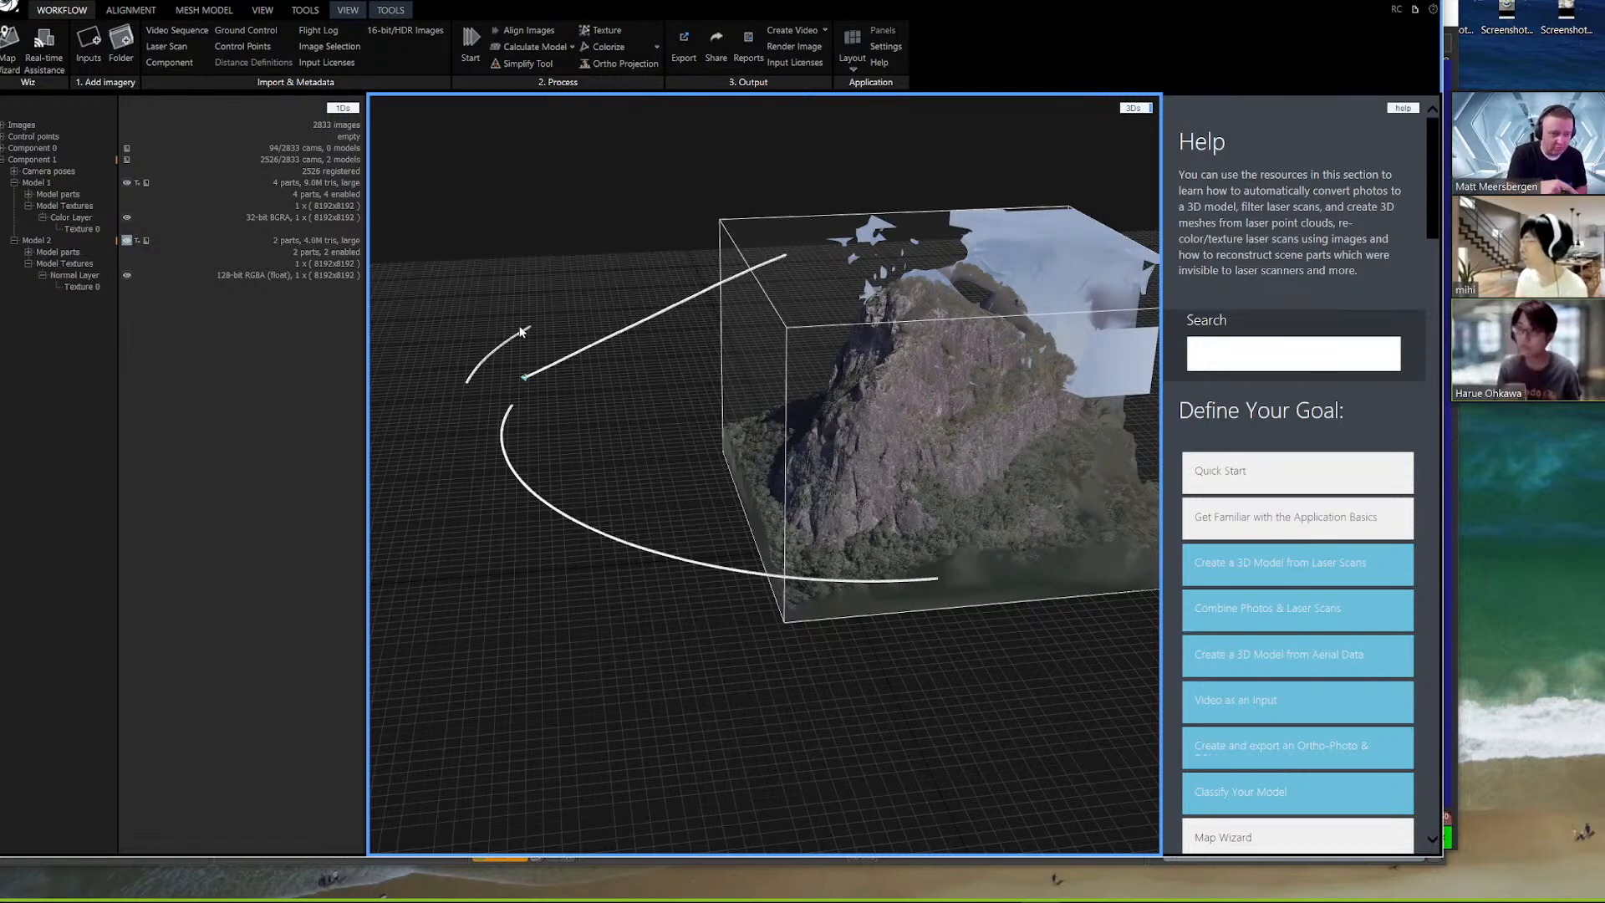
pyautogui.moveTo(643, 579)
pyautogui.mouseDown()
pyautogui.moveTo(775, 573)
pyautogui.moveTo(570, 558)
pyautogui.moveTo(631, 564)
pyautogui.mouseUp()
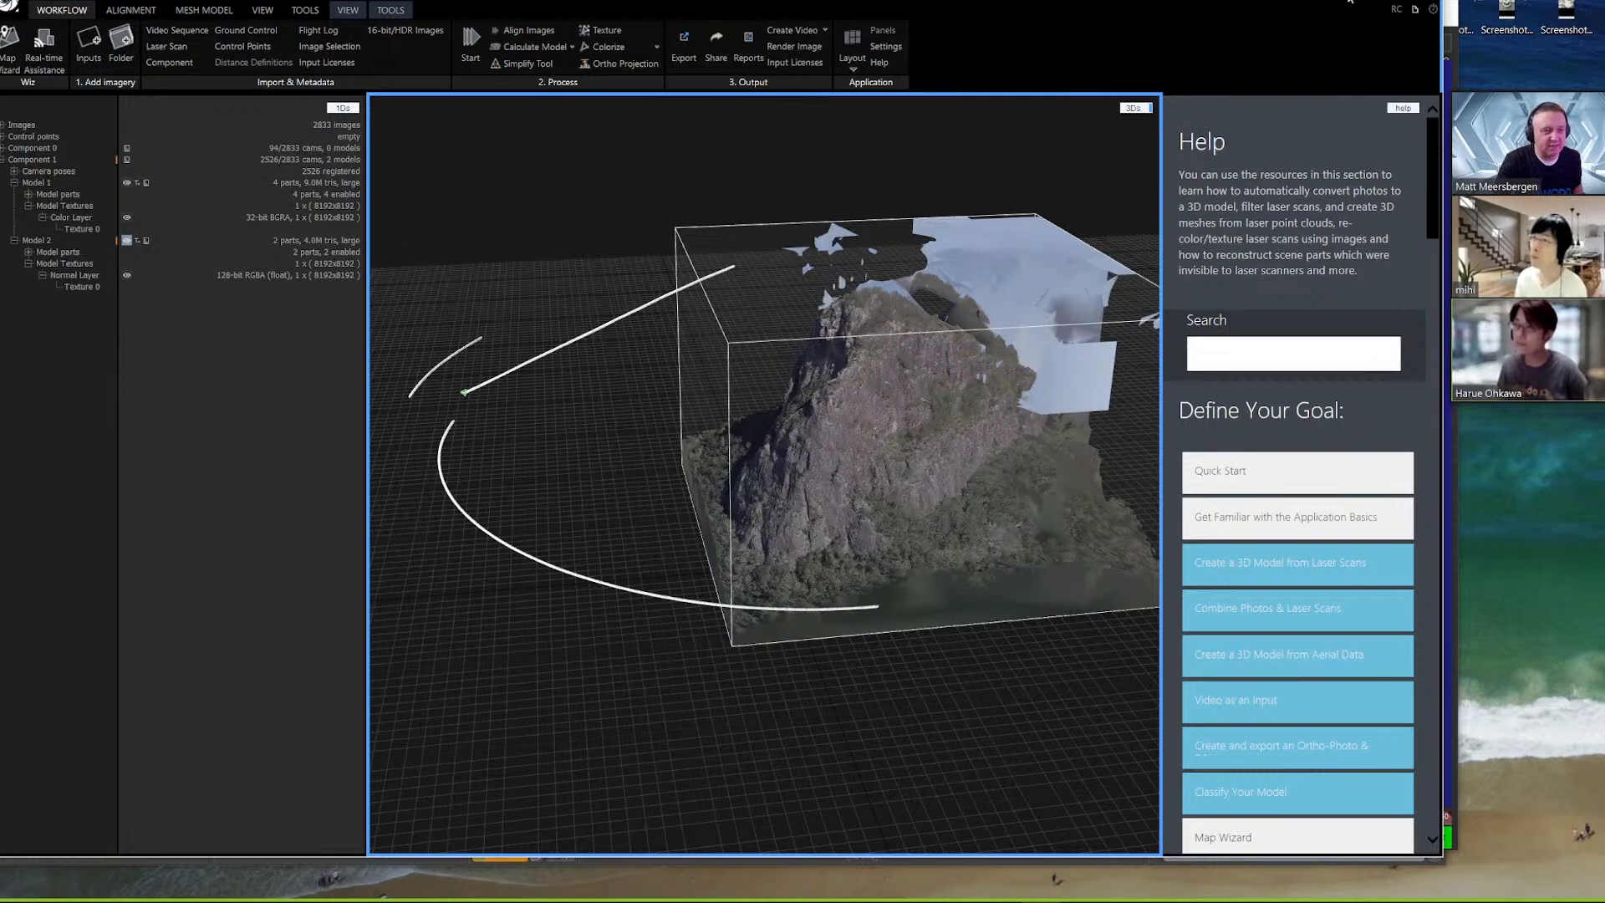
# Minimize RealityCapture, return to SynthEyes and scrub the tracked mountain shot to frame 355
pyautogui.click(1349, 2)
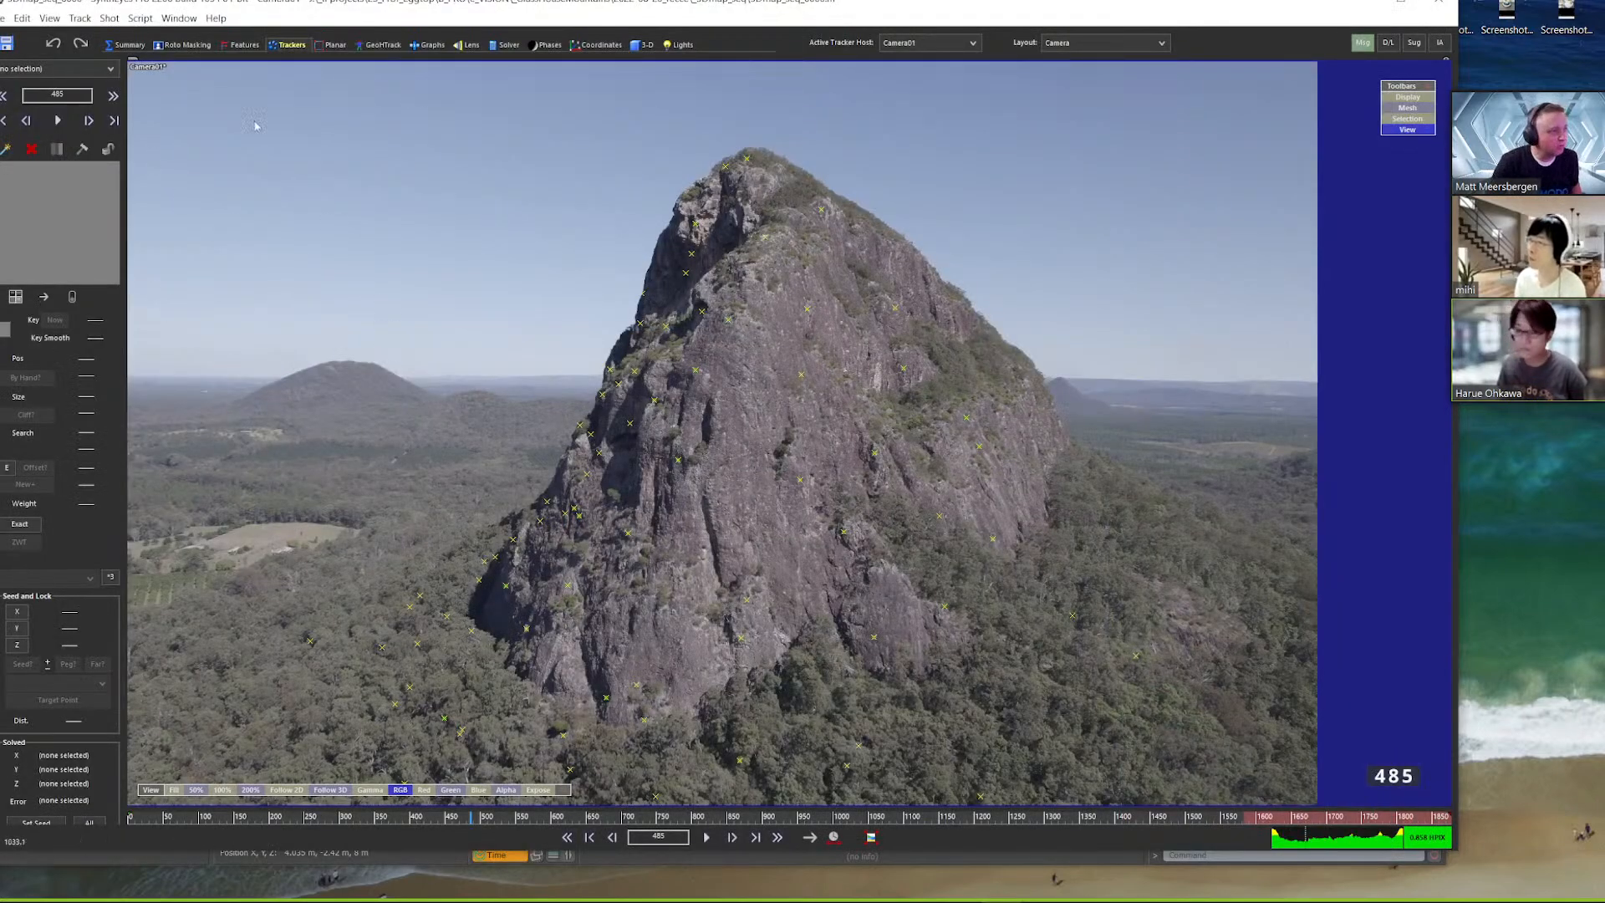
pyautogui.moveTo(200, 818); pyautogui.dragTo(381, 816)
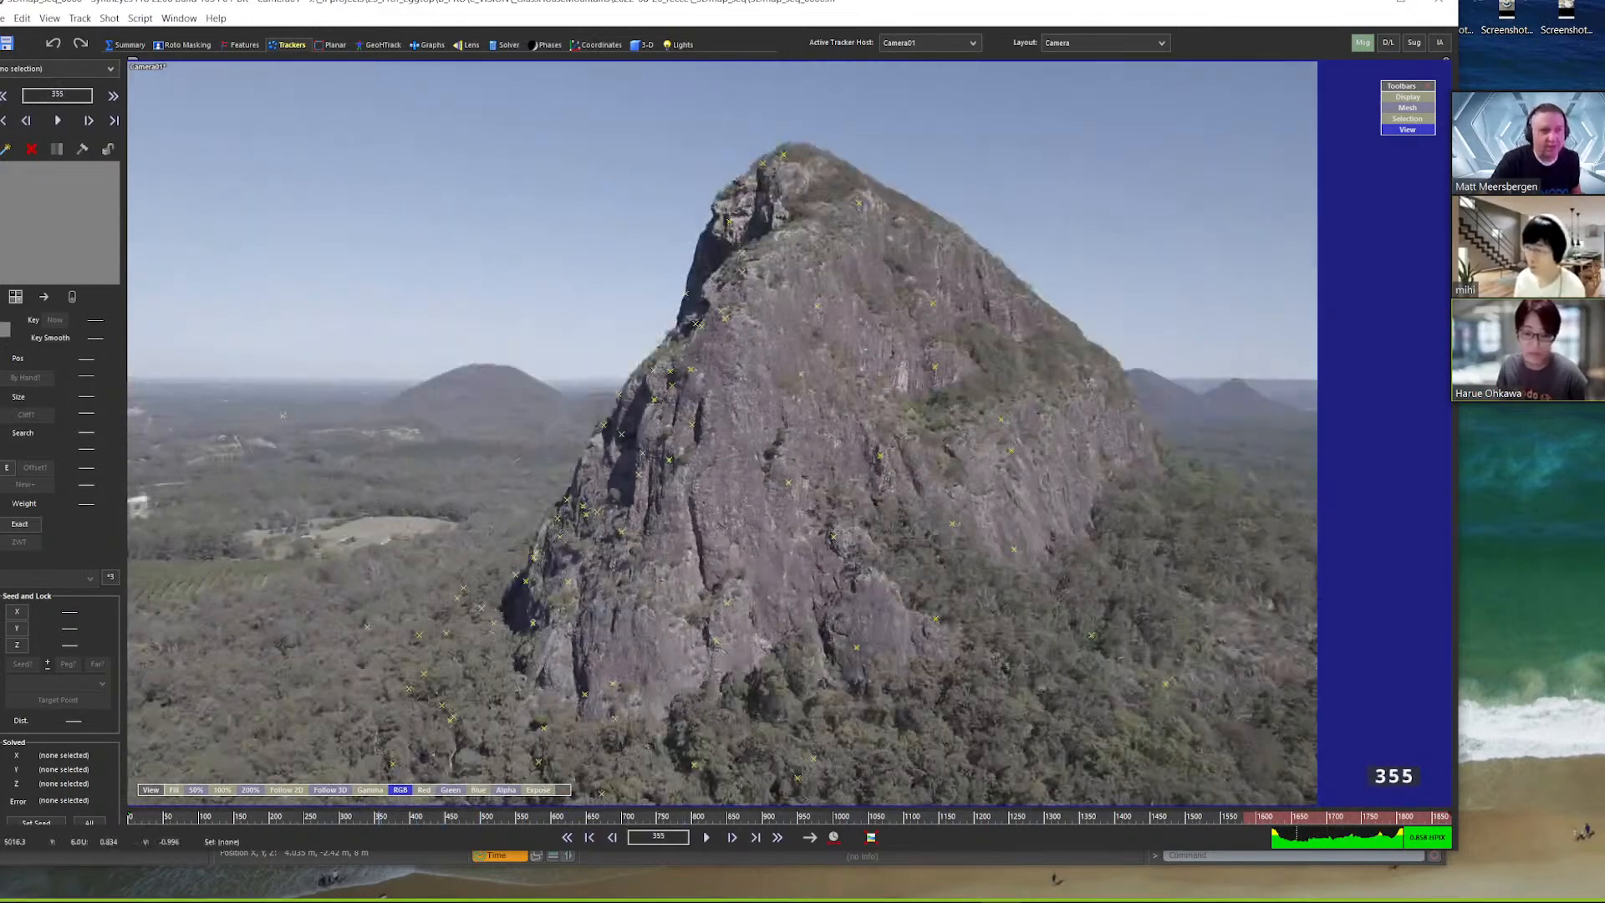
pyautogui.click(1359, 2)
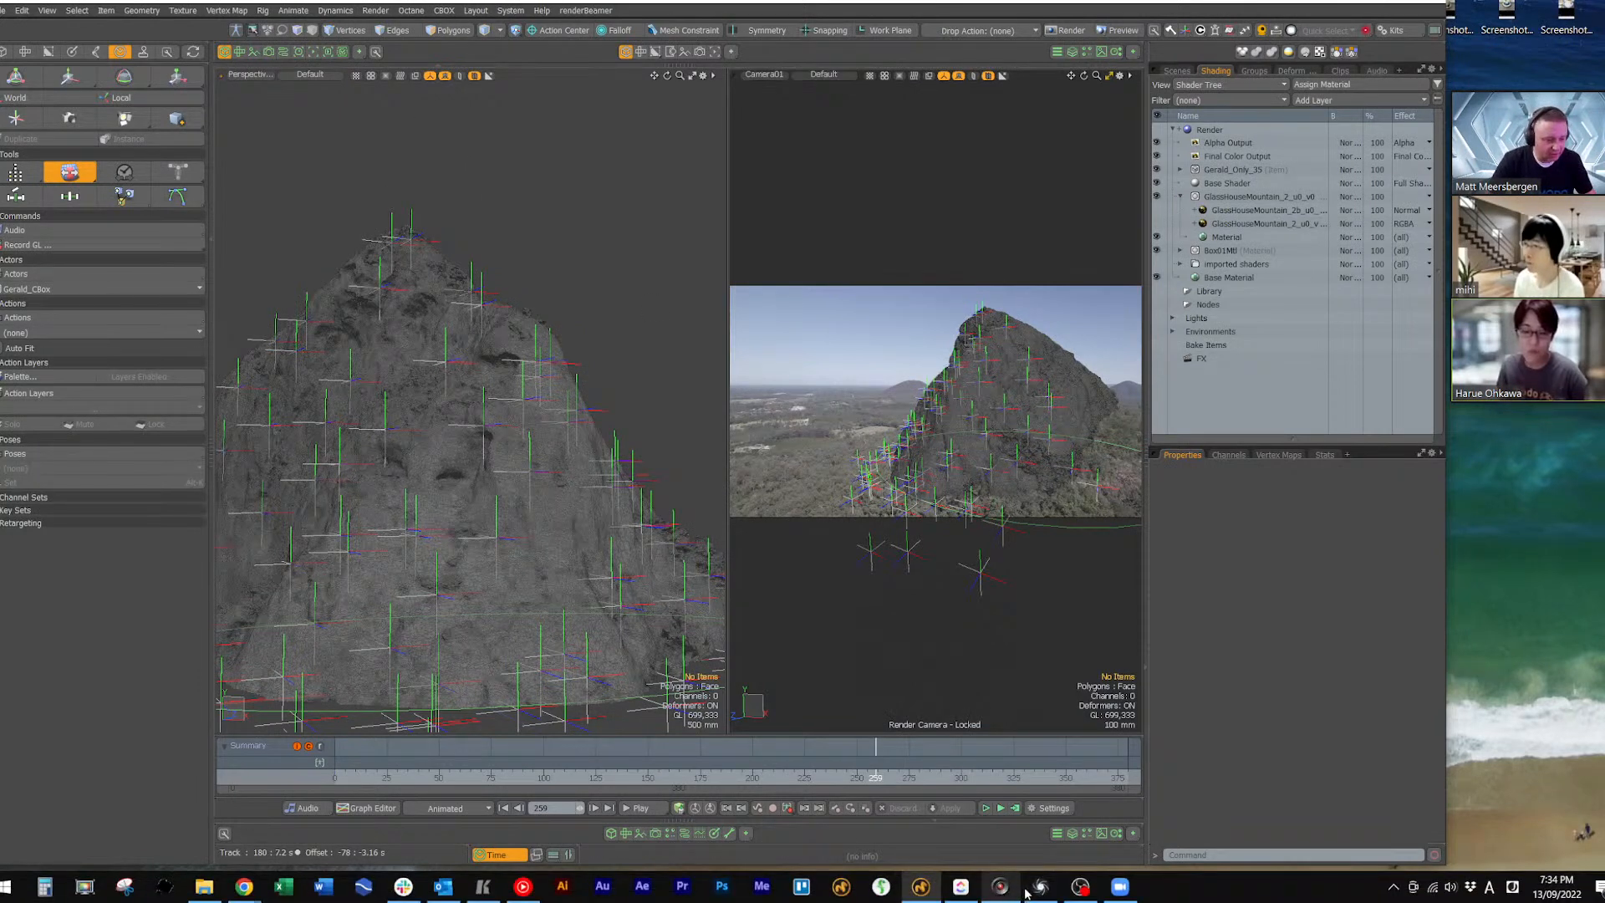
pyautogui.click(1012, 889)
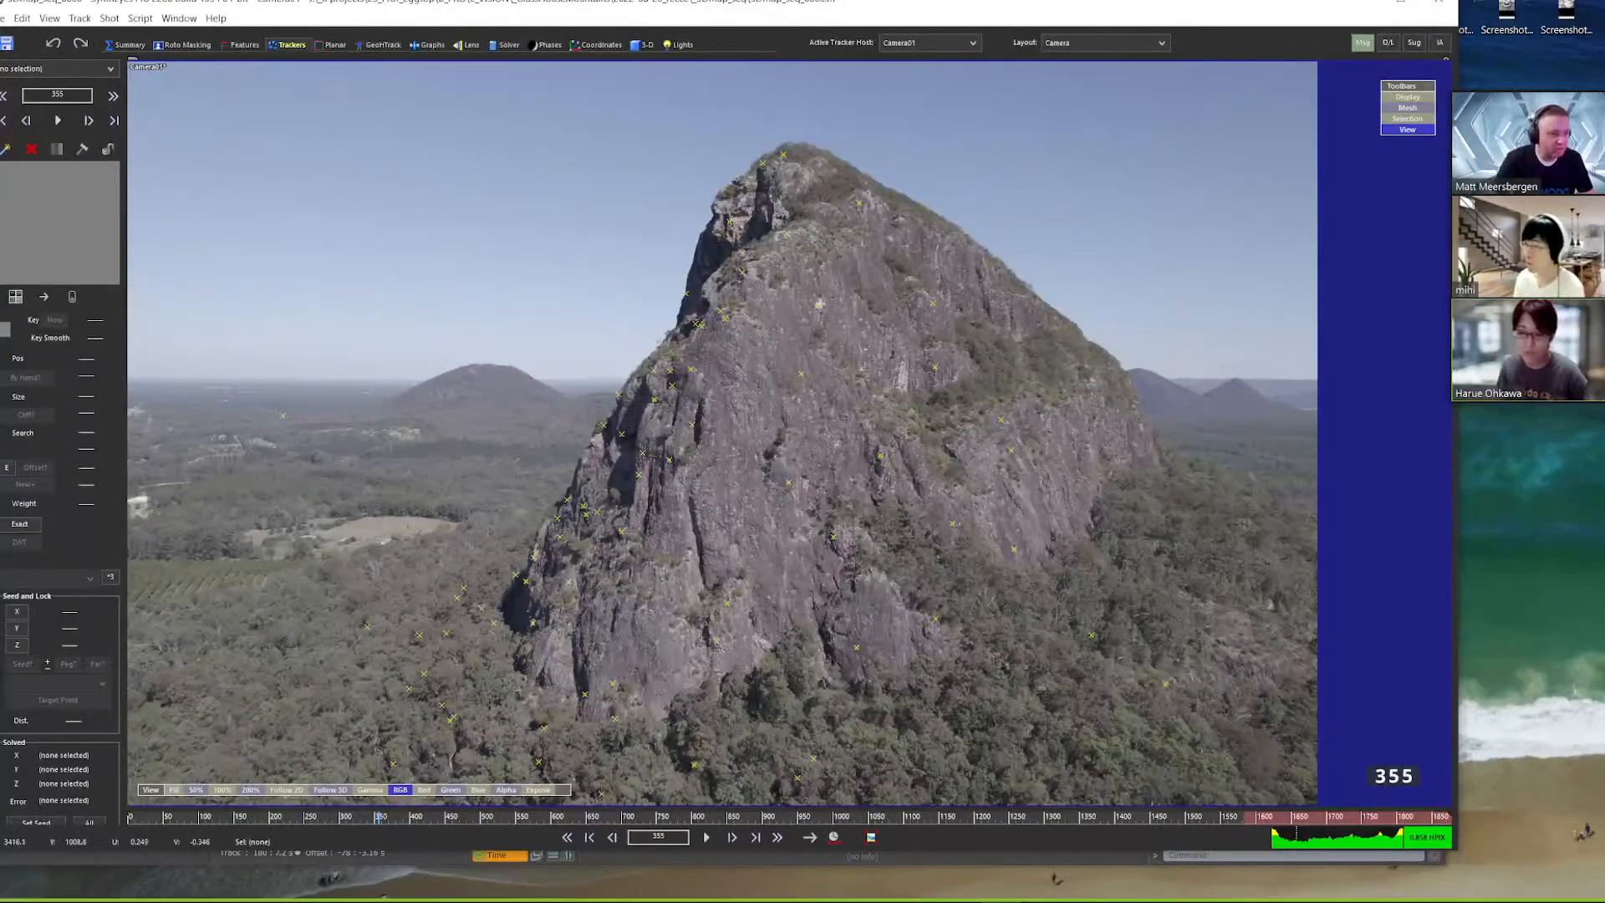
# Select a tracker on the upper rock face and look through the available export formats without exporting
pyautogui.click(817, 306)
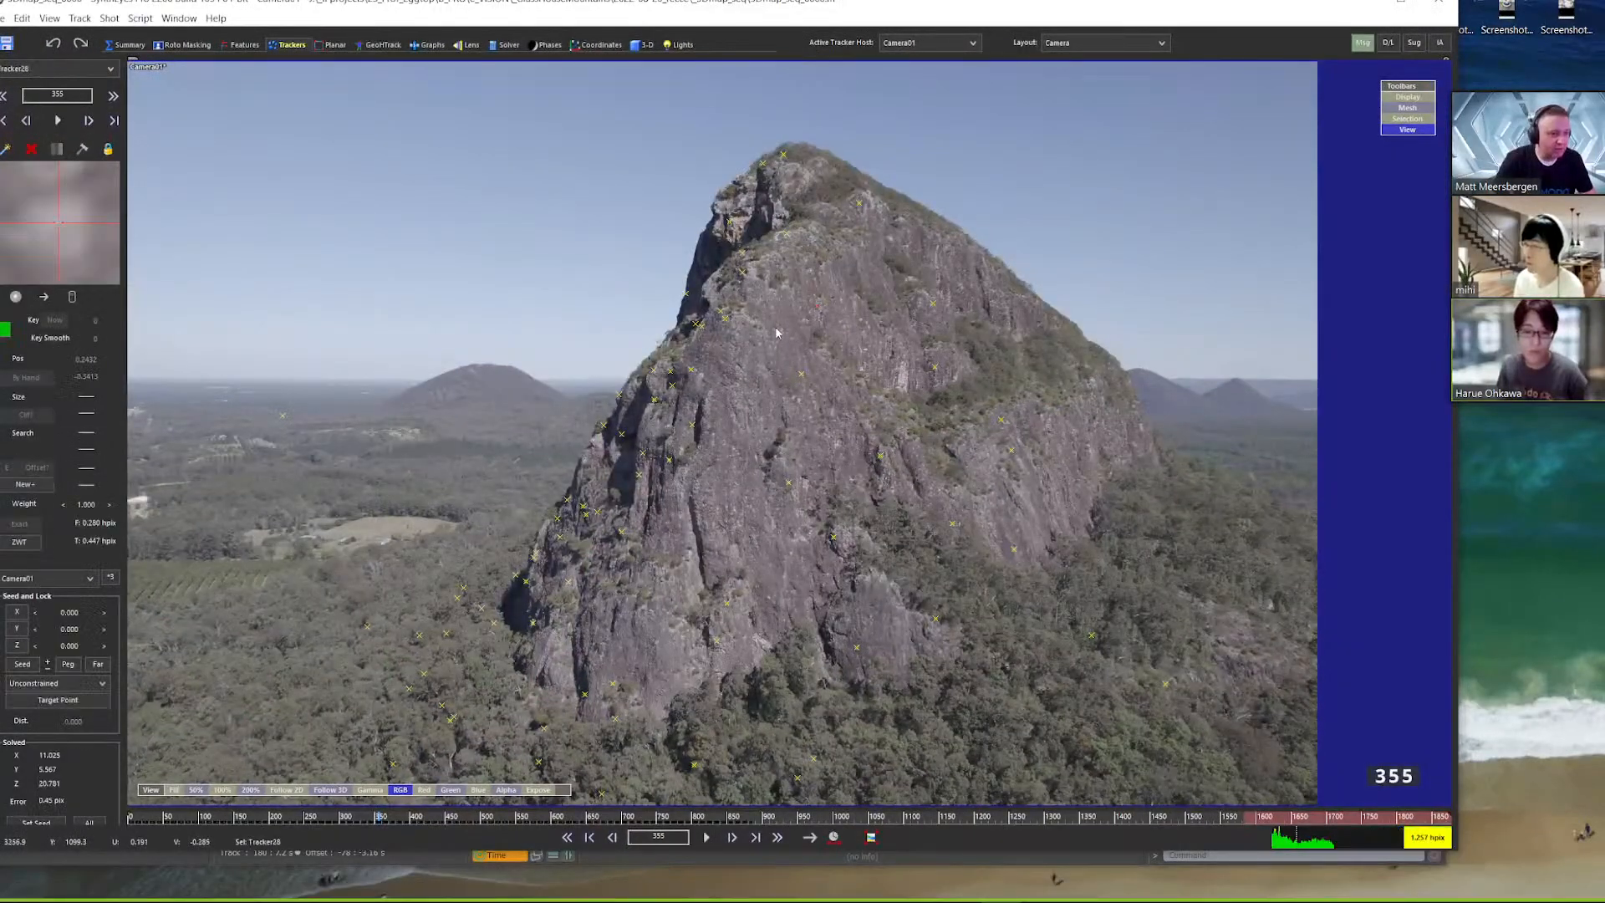
pyautogui.click(2, 18)
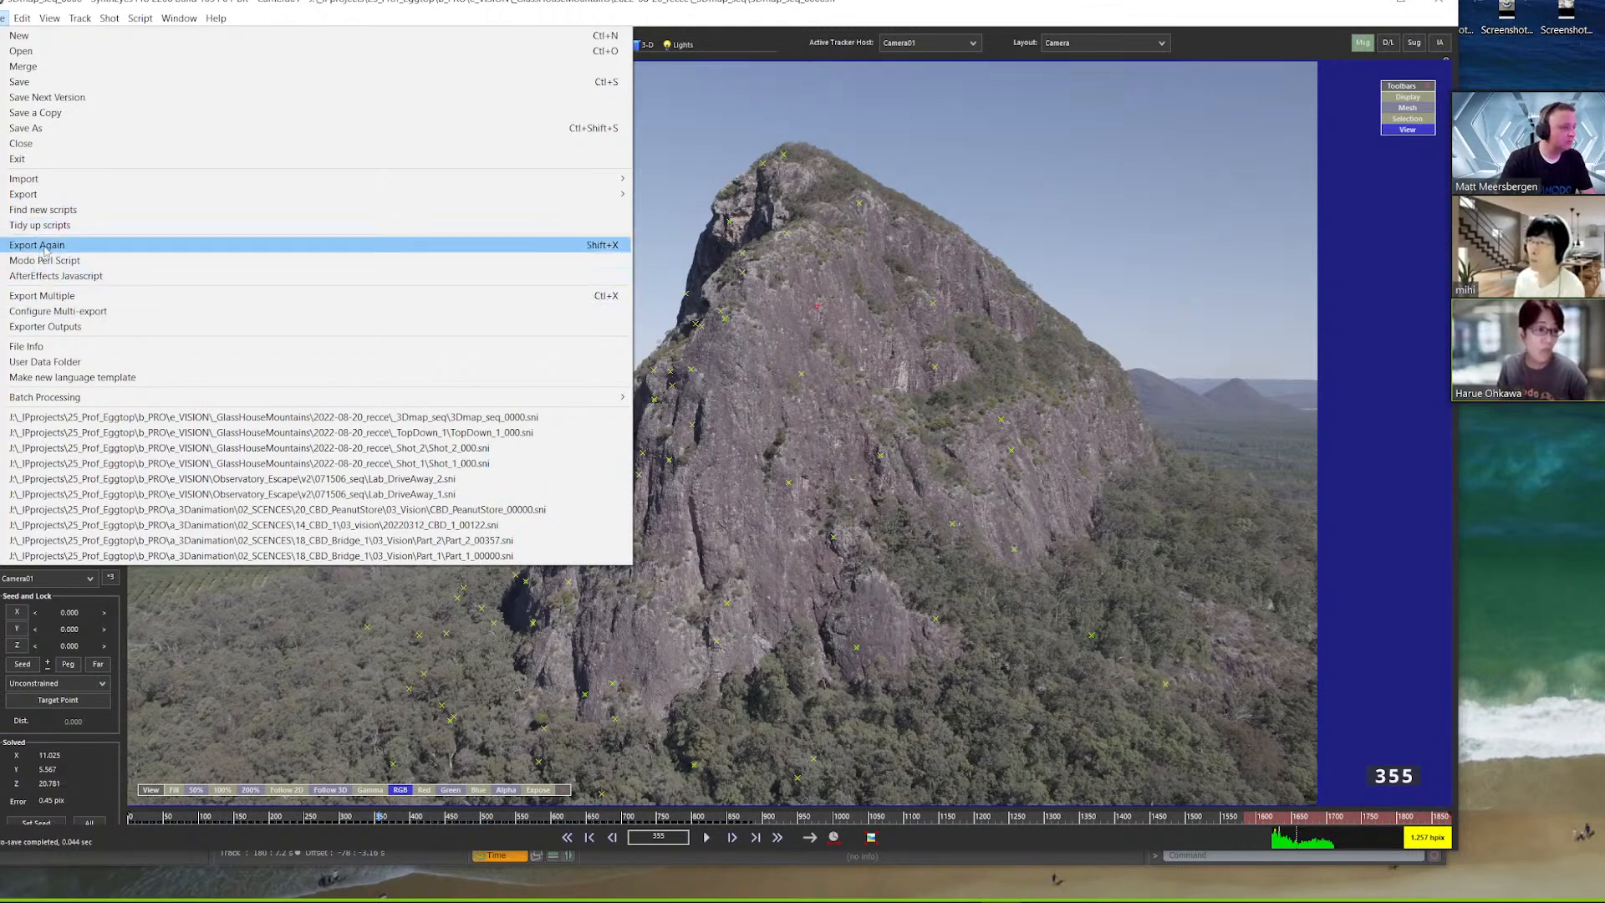
pyautogui.moveTo(36, 197)
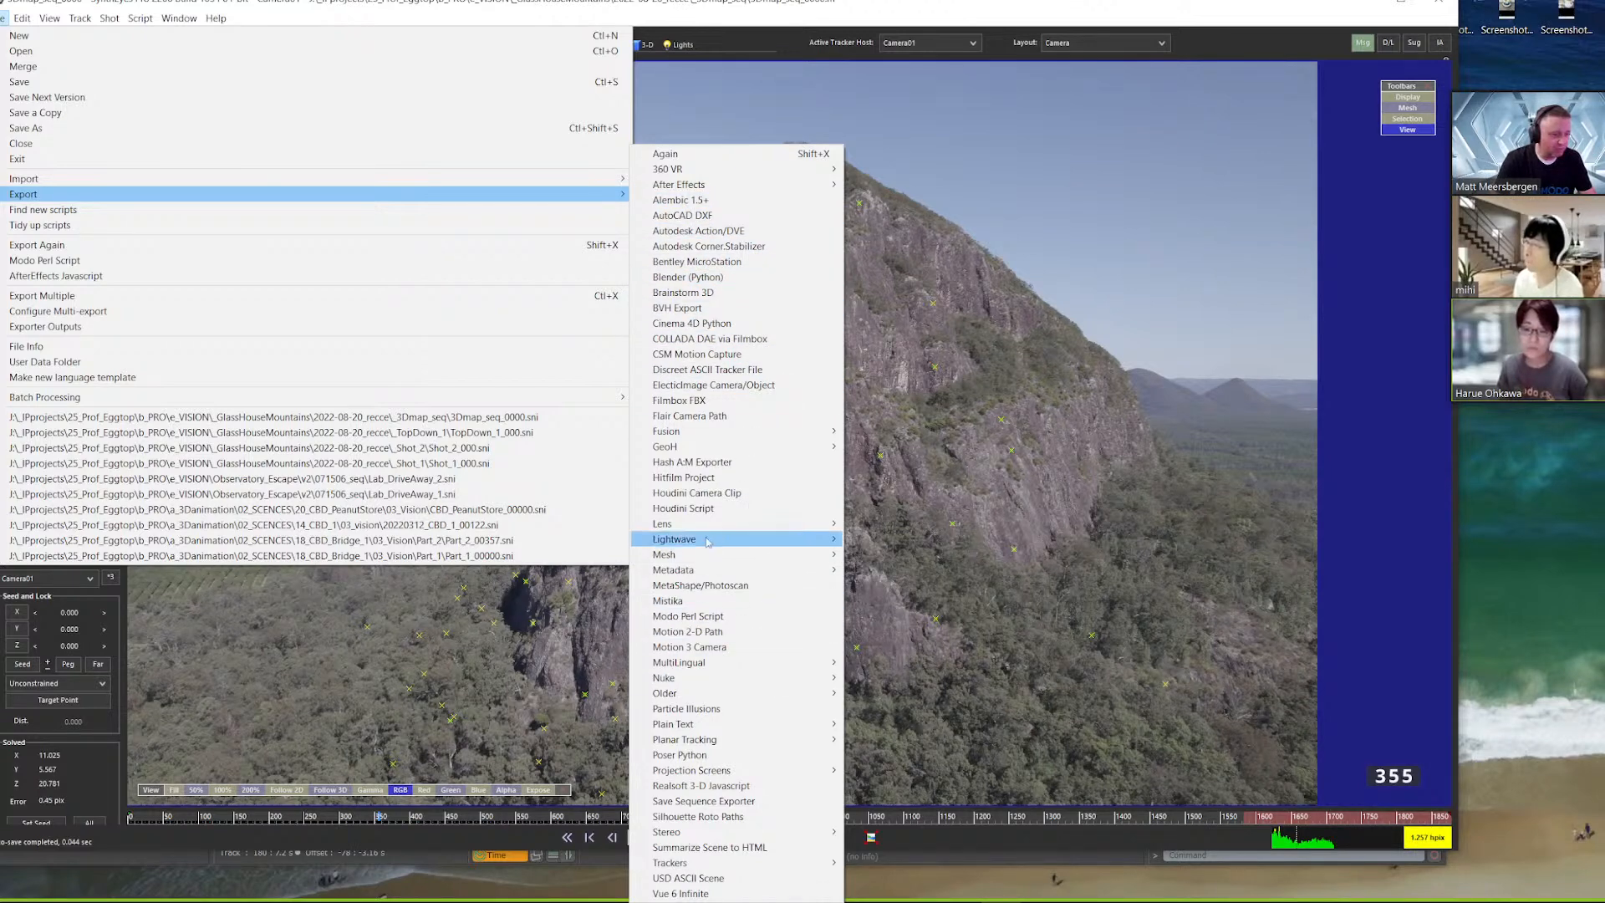
pyautogui.moveTo(709, 542)
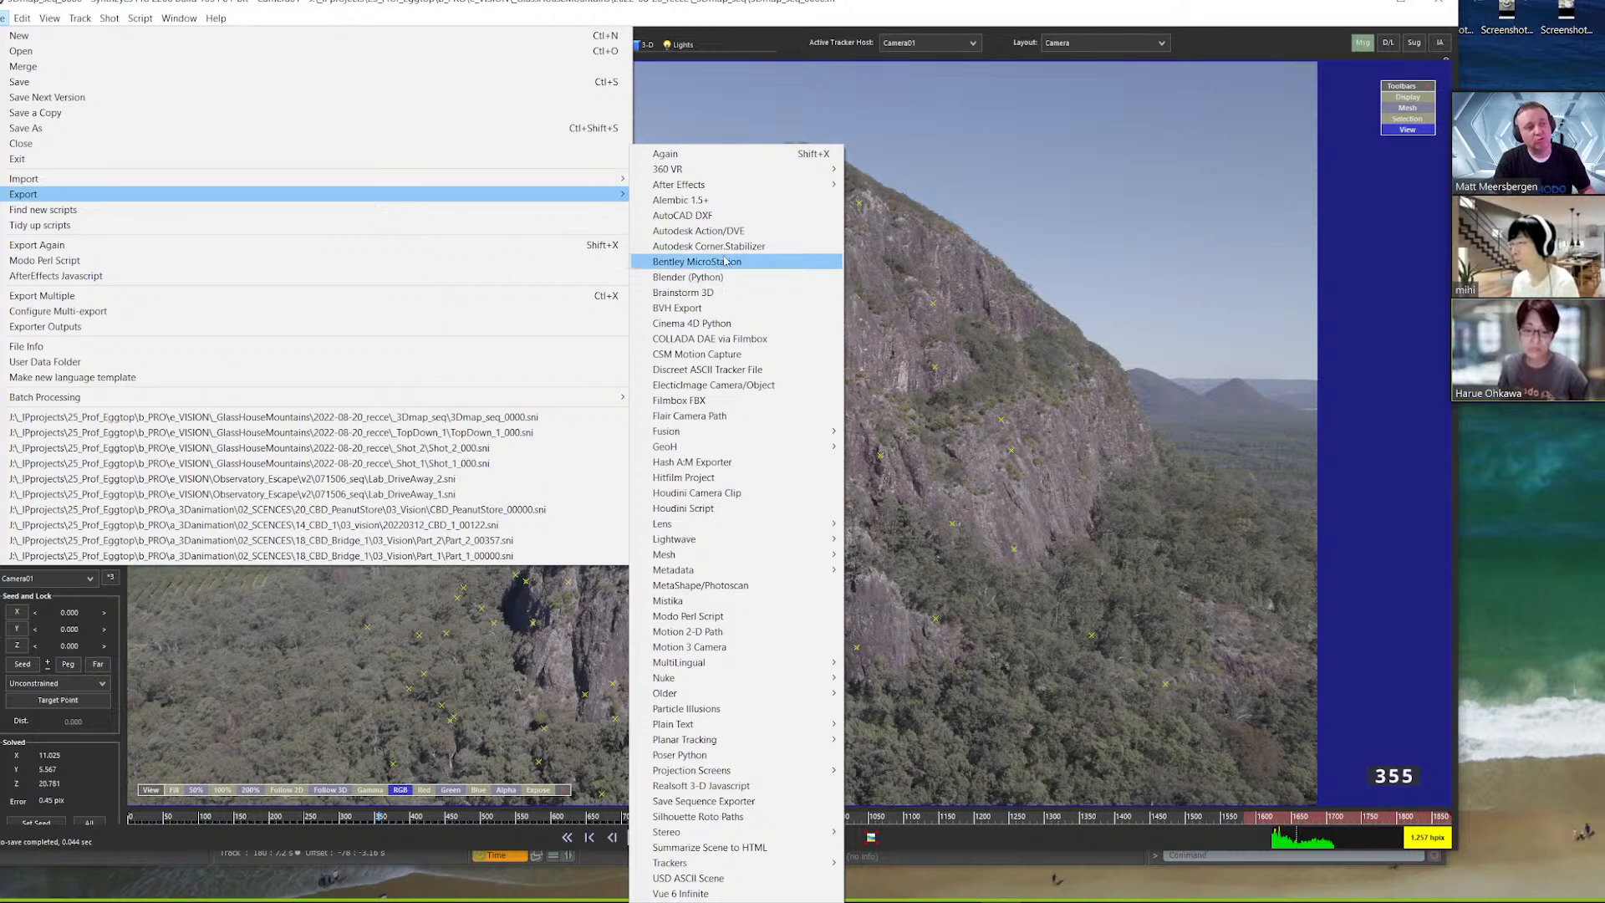
pyautogui.click(732, 79)
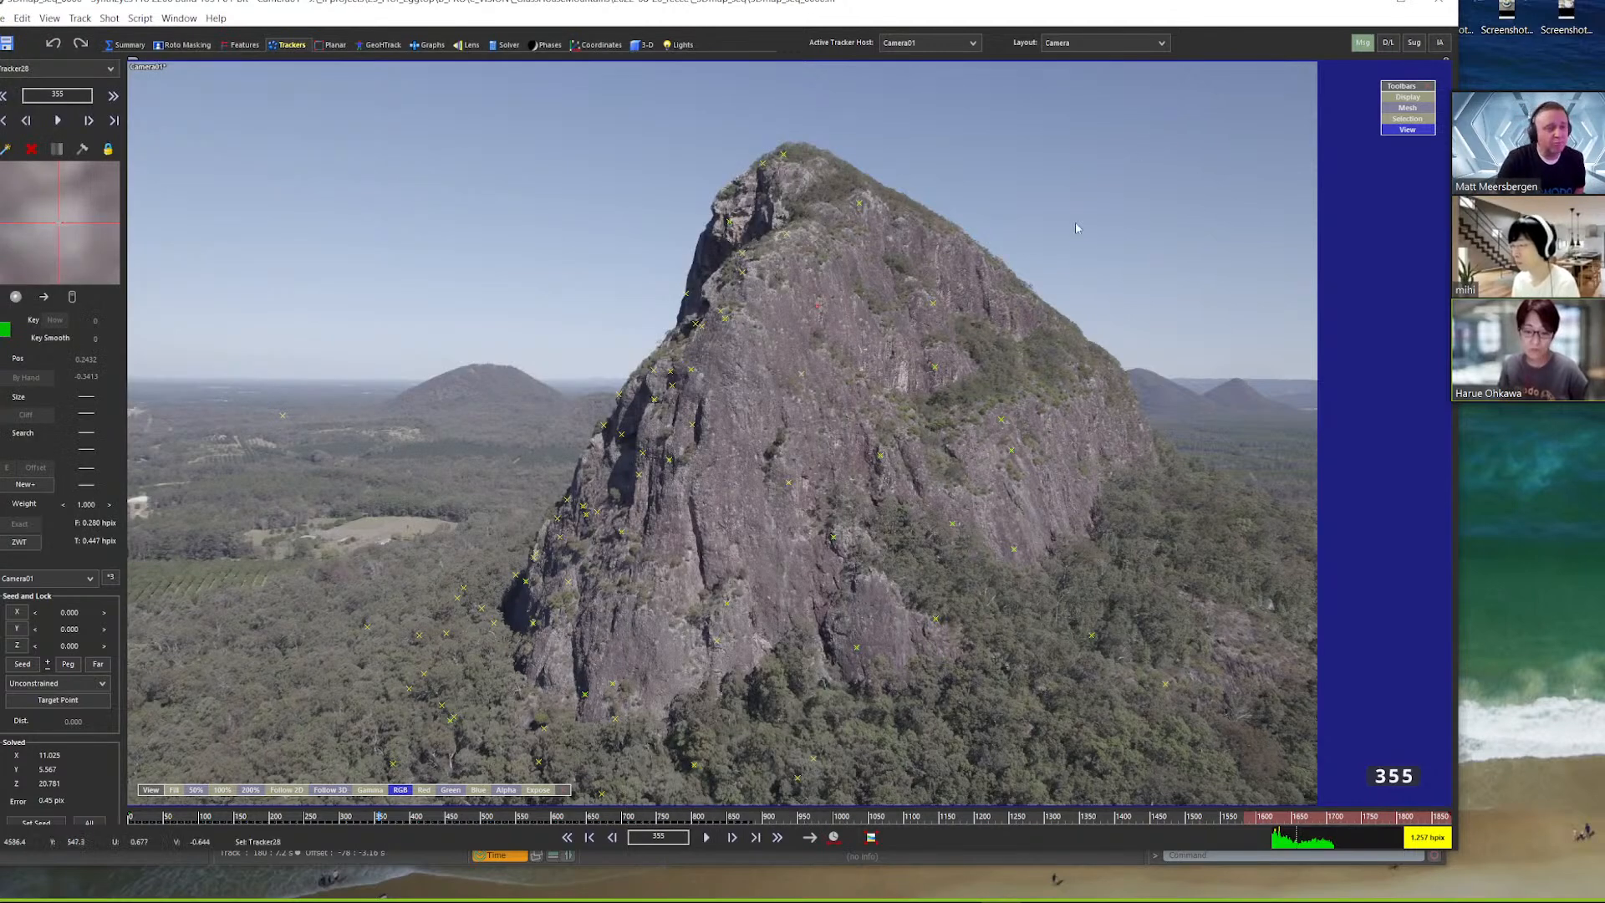
# Switch to Modo, collapse the SynthEyes_Scene group and hide LOC_GlassHouseMountain and its mountain mesh
pyautogui.click(1363, 10)
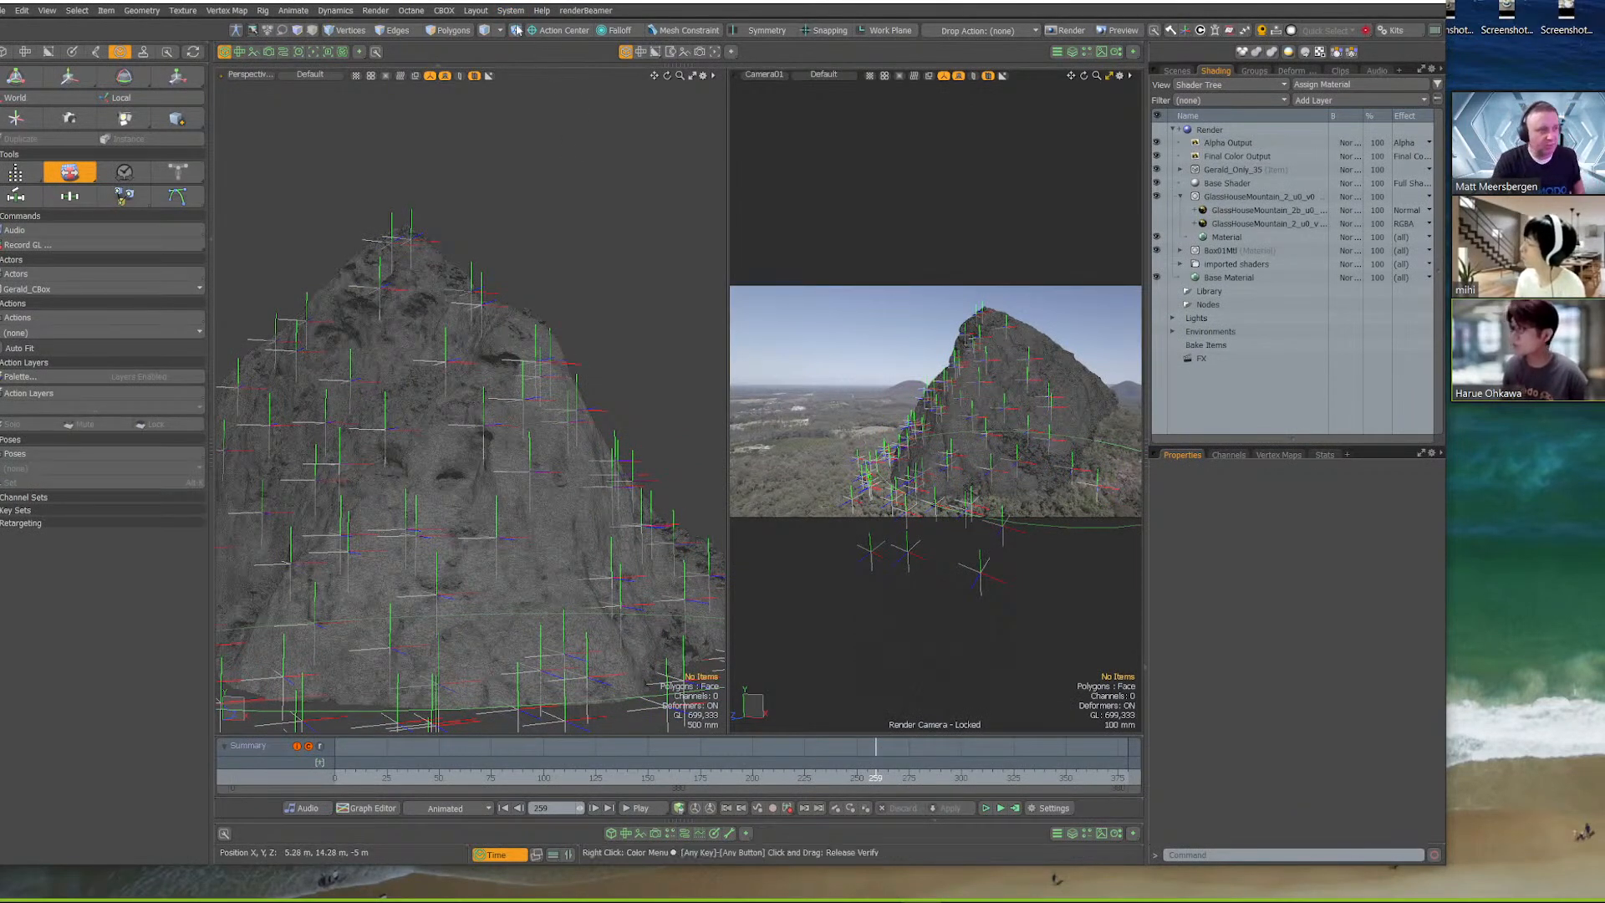
pyautogui.click(542, 10)
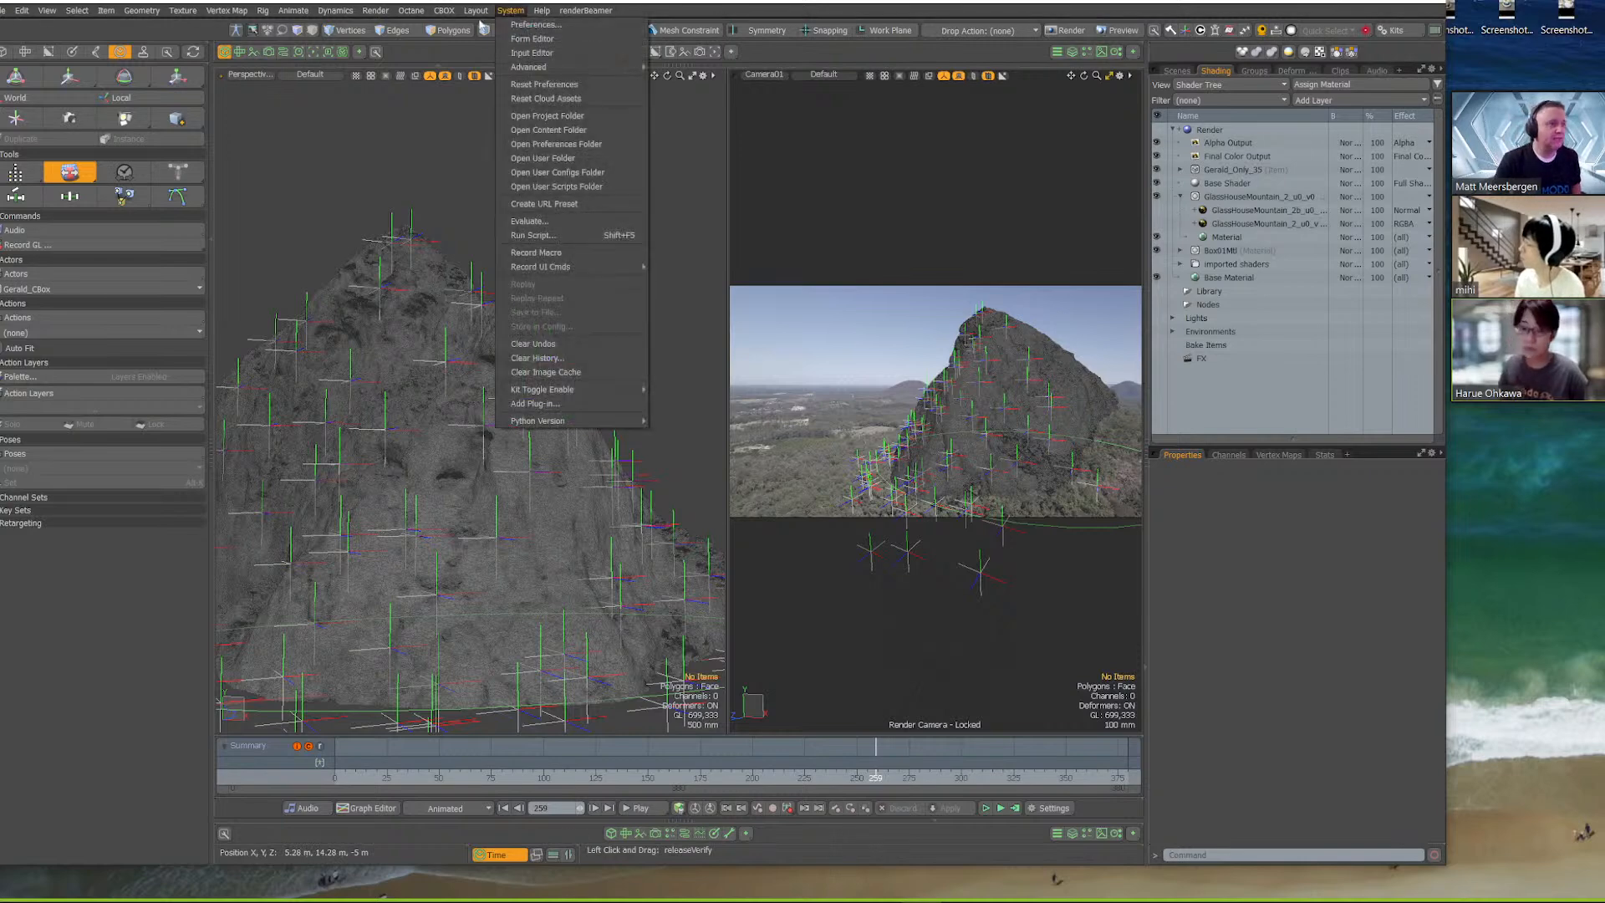
pyautogui.click(505, 11)
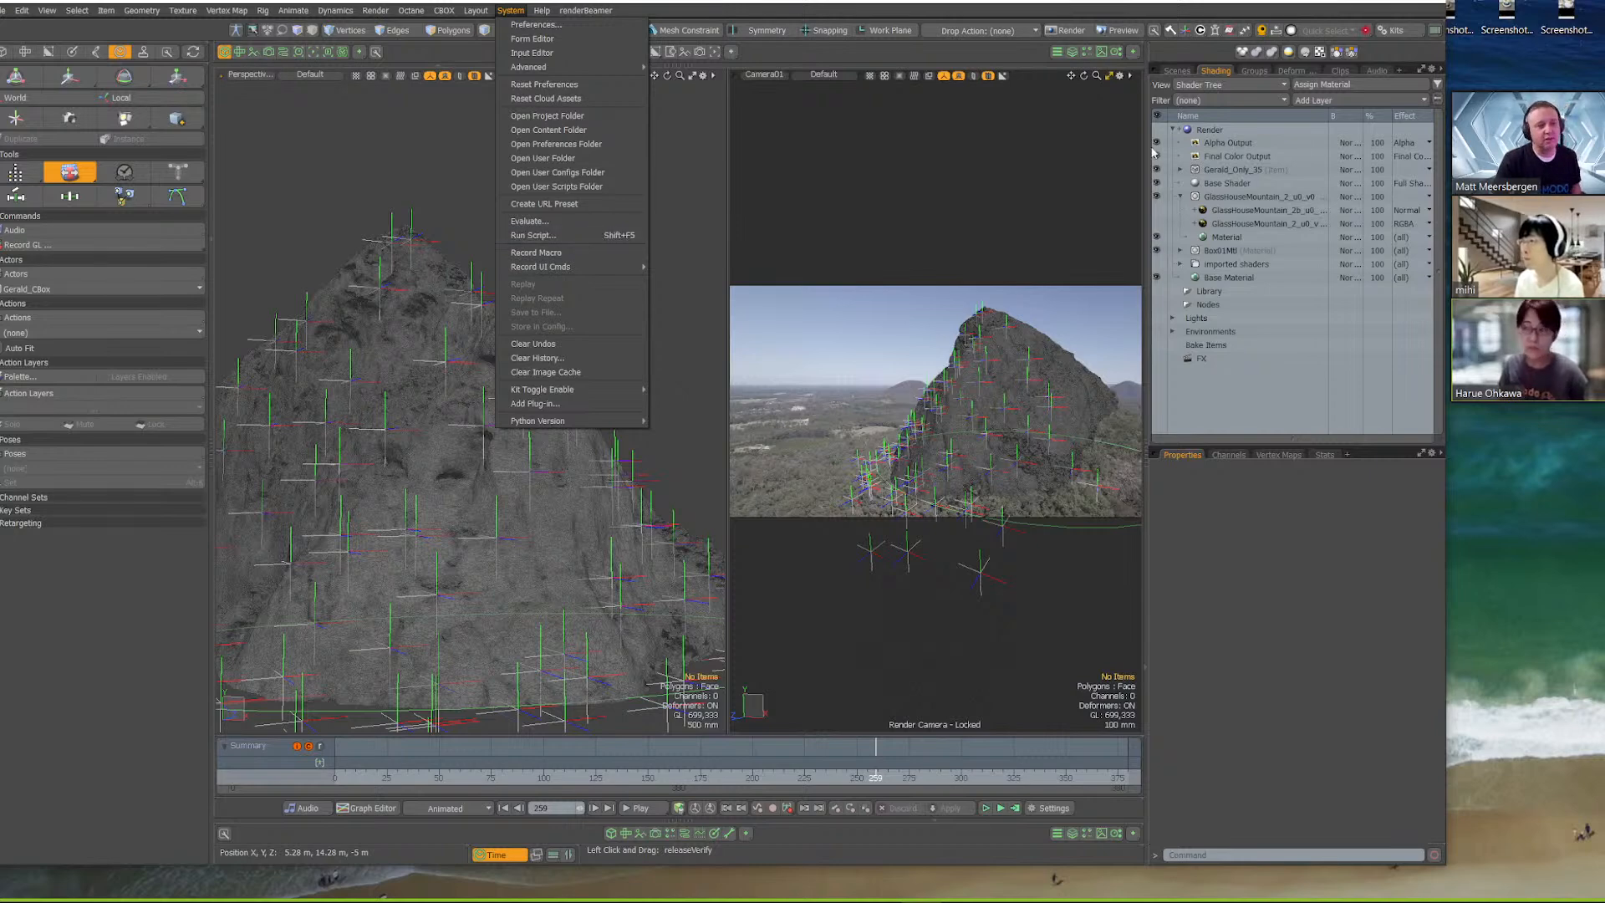
pyautogui.click(1176, 74)
pyautogui.click(1176, 73)
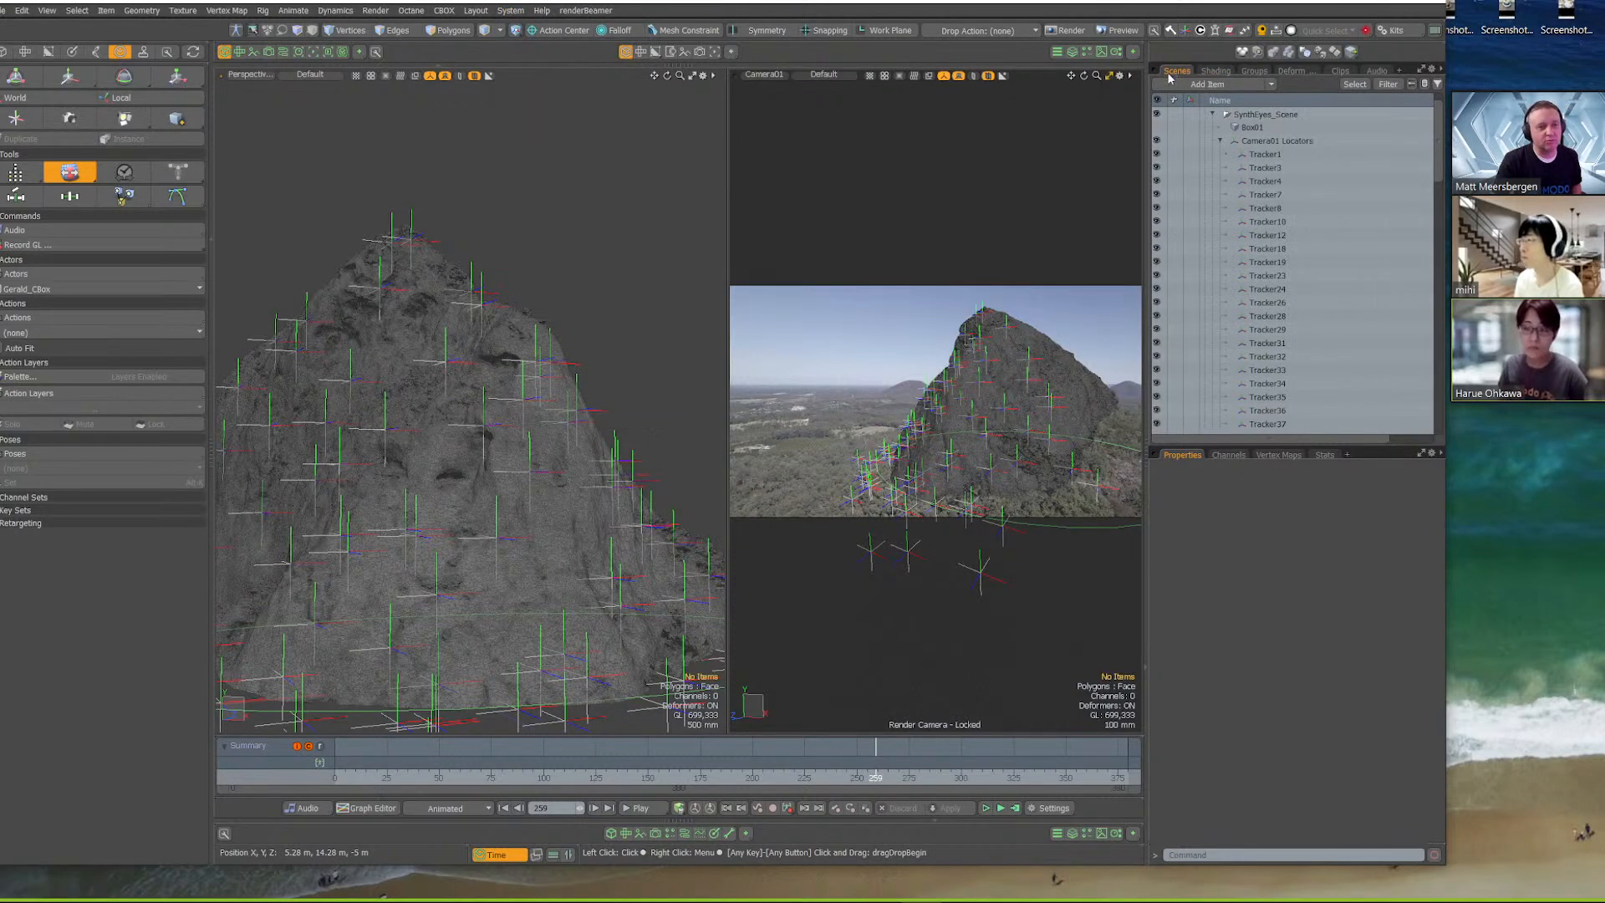
pyautogui.click(1212, 141)
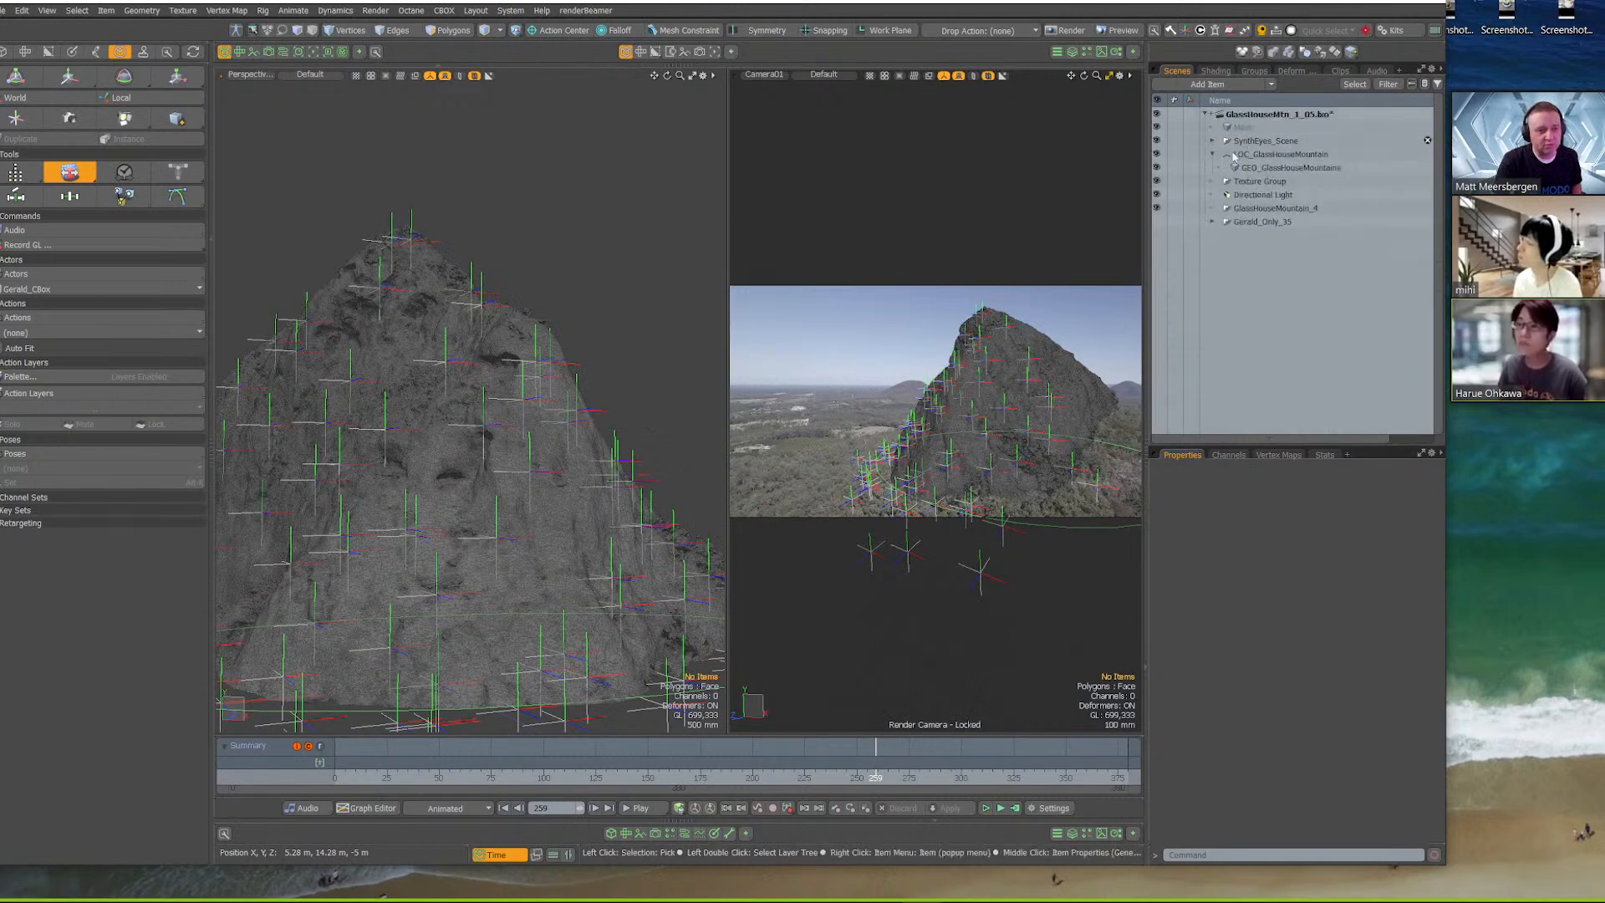
pyautogui.moveTo(1157, 153); pyautogui.dragTo(1157, 167)
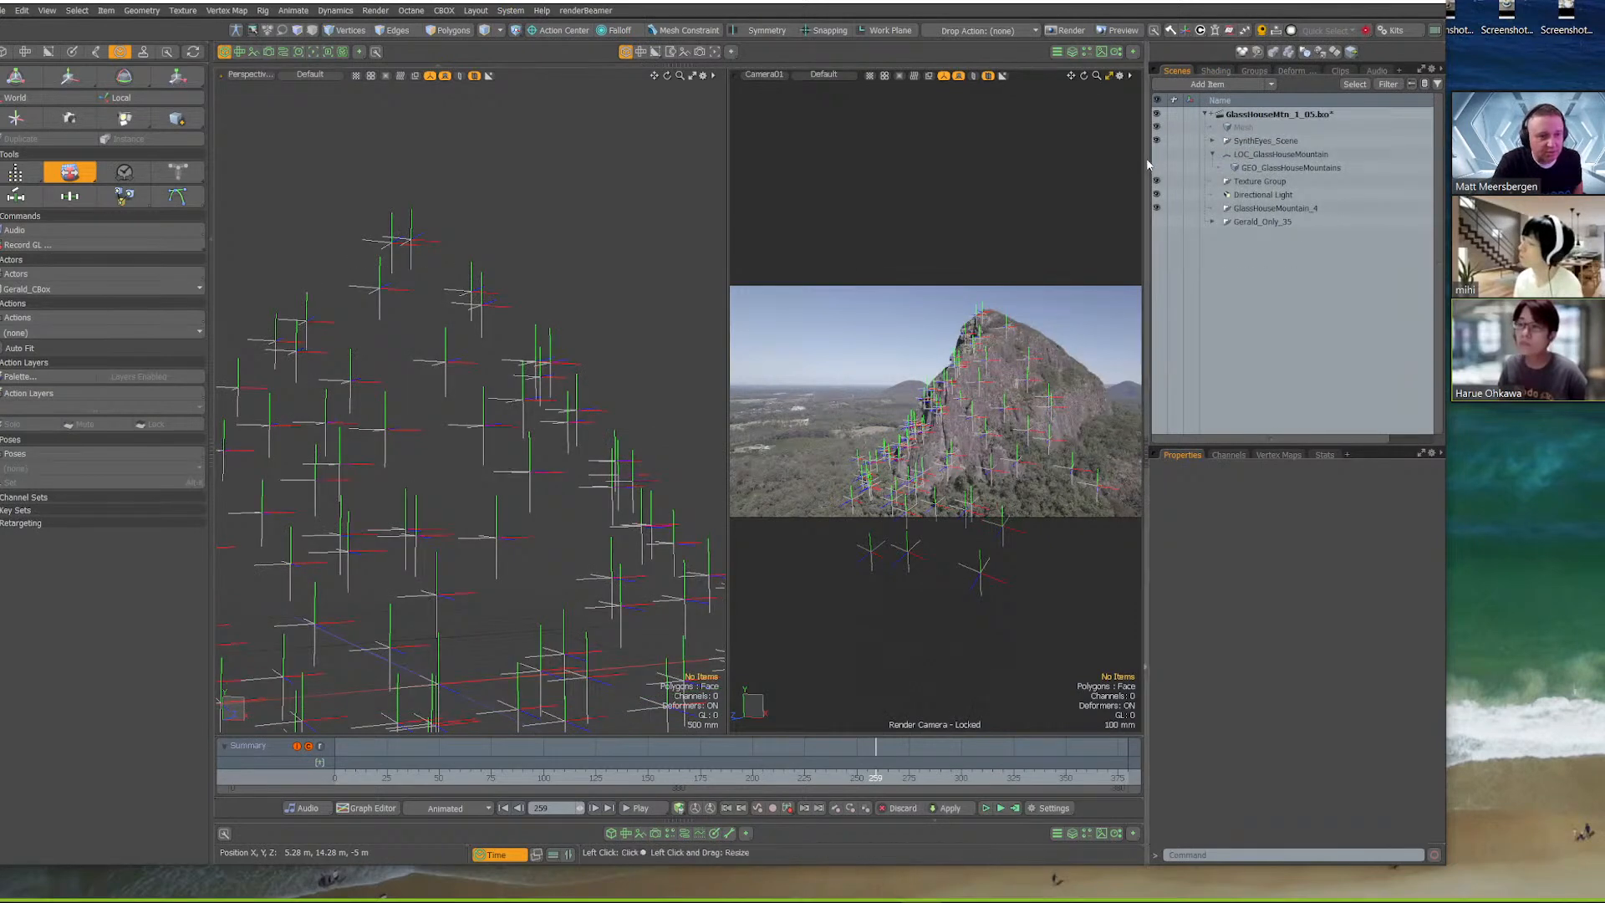
# Select the SynthEyes_Scene group, set the scene end and current end to 1000, and scrub to frame 822
pyautogui.click(1257, 142)
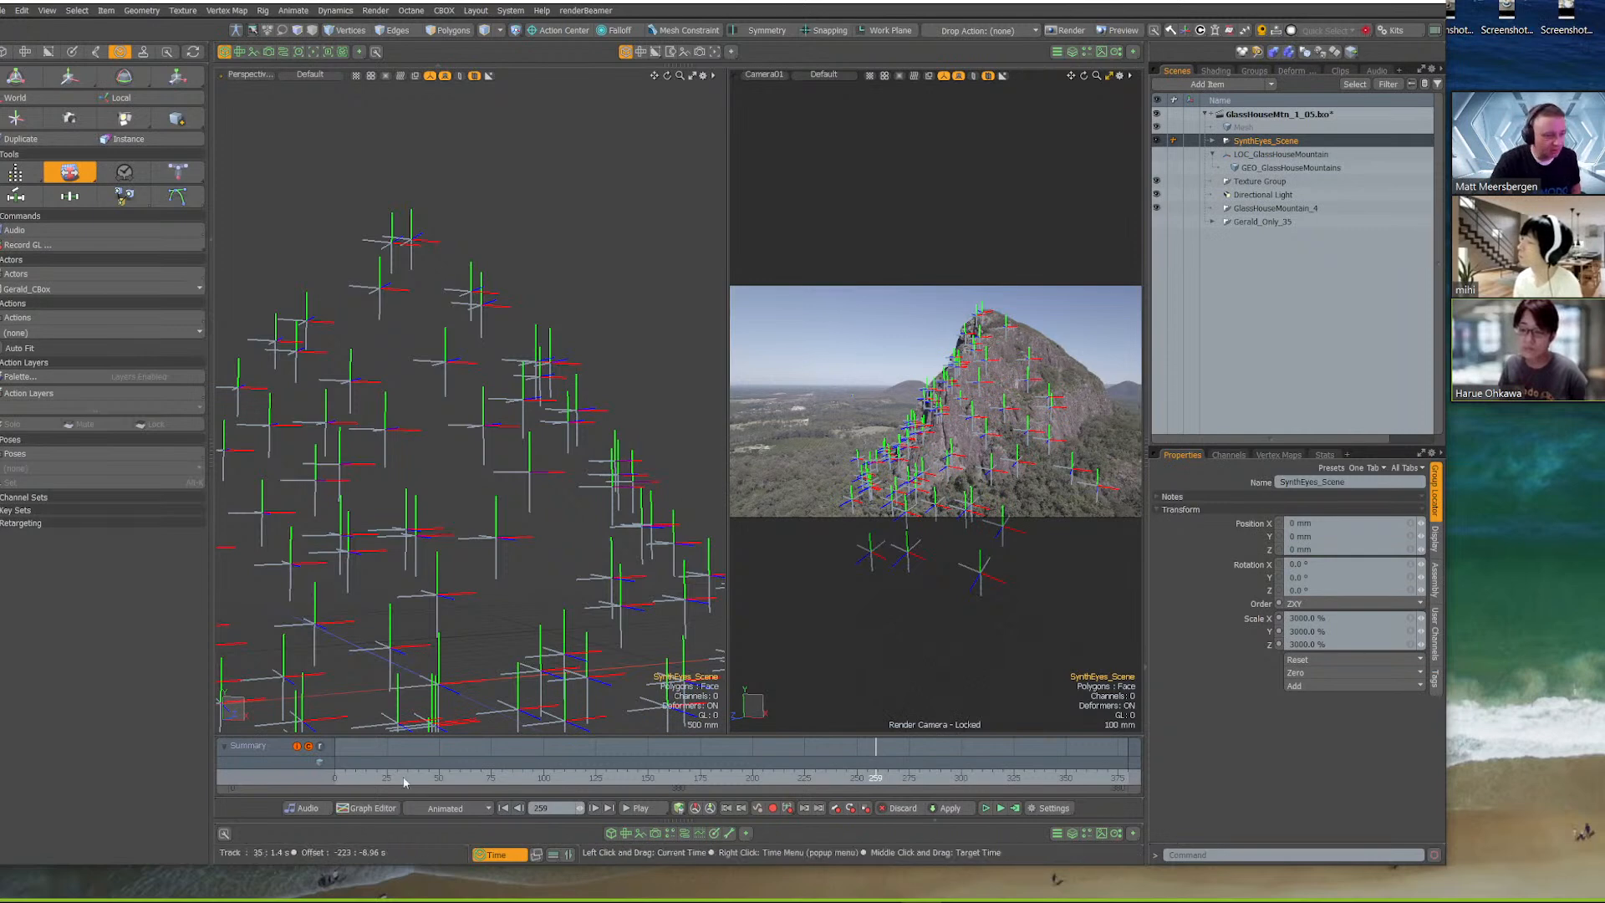
pyautogui.moveTo(397, 778); pyautogui.dragTo(883, 777)
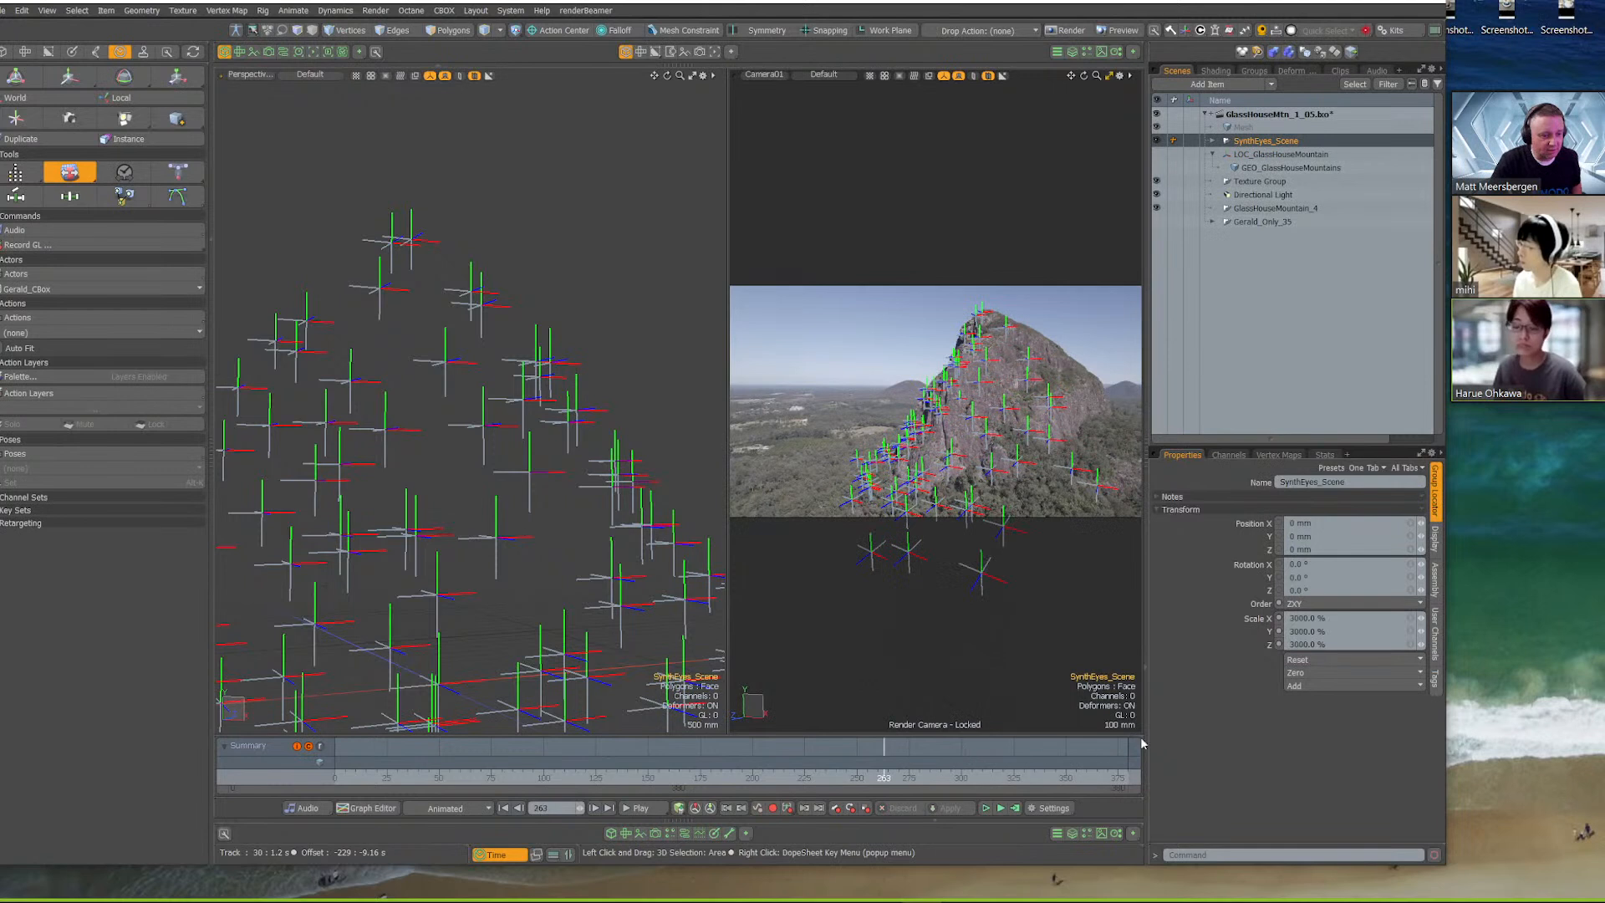
pyautogui.click(1045, 808)
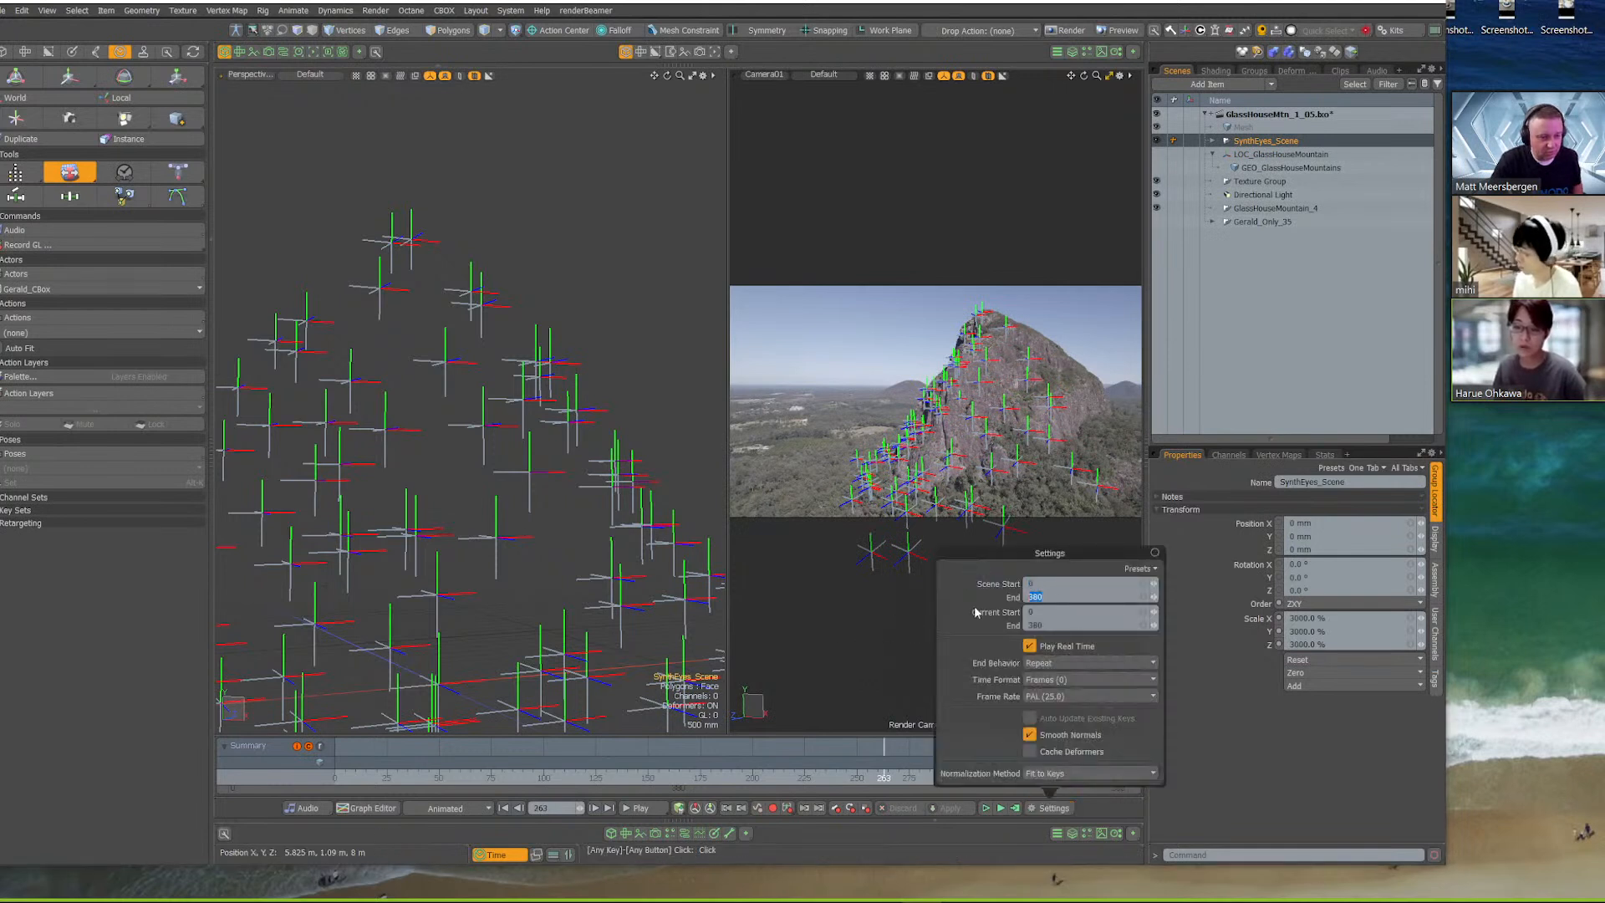
pyautogui.write('1000')
pyautogui.press('Return')
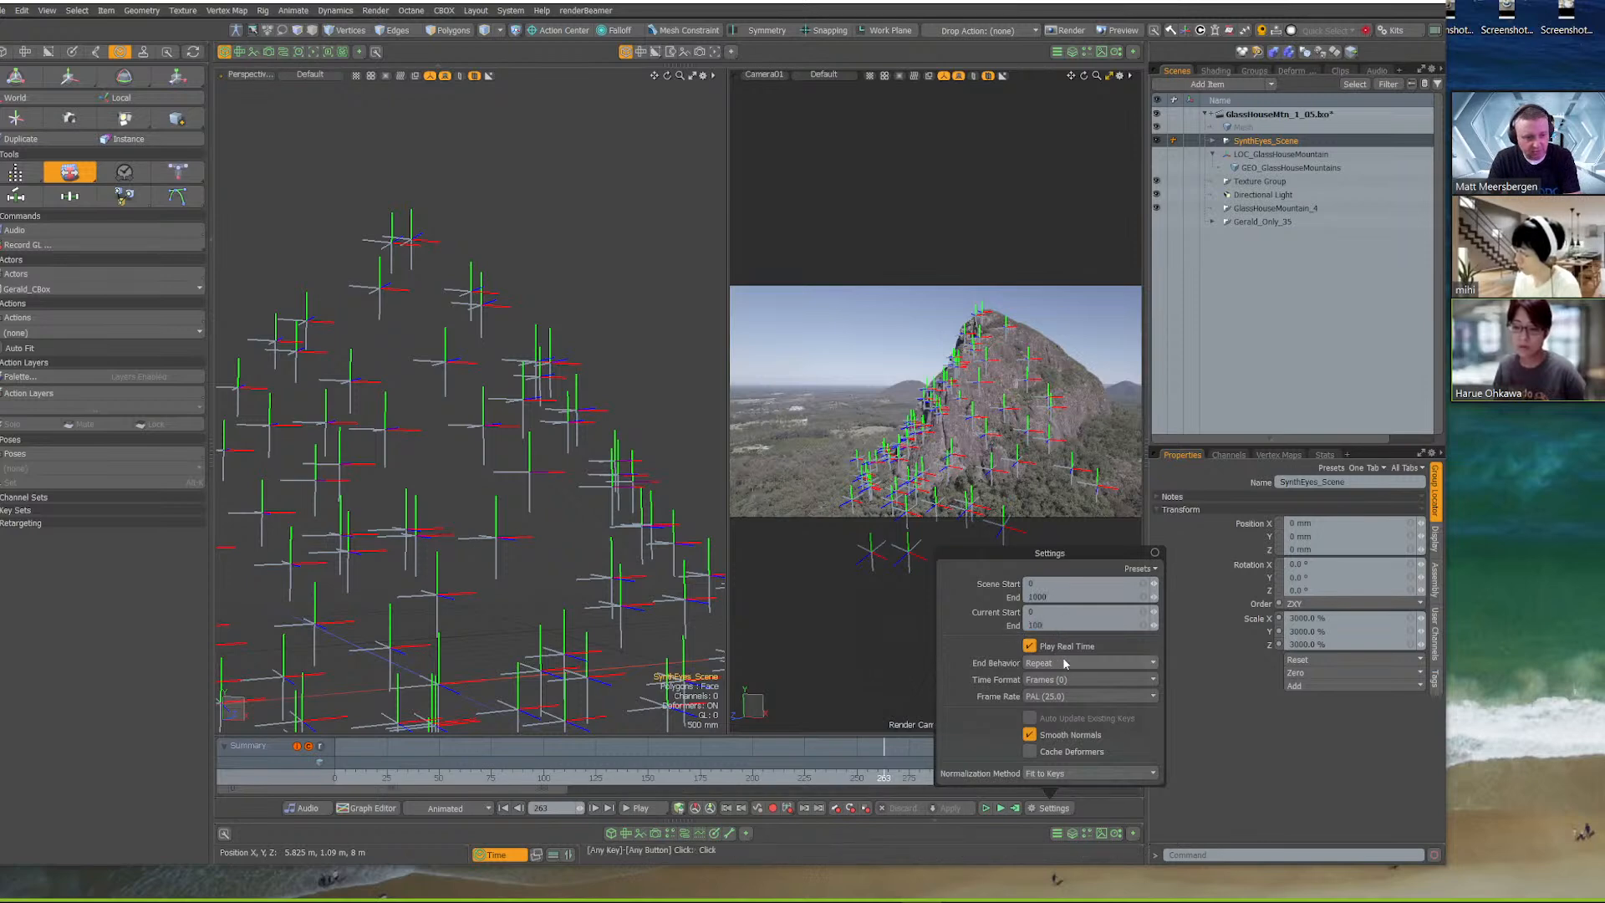
pyautogui.click(818, 788)
pyautogui.moveTo(814, 777); pyautogui.dragTo(975, 763)
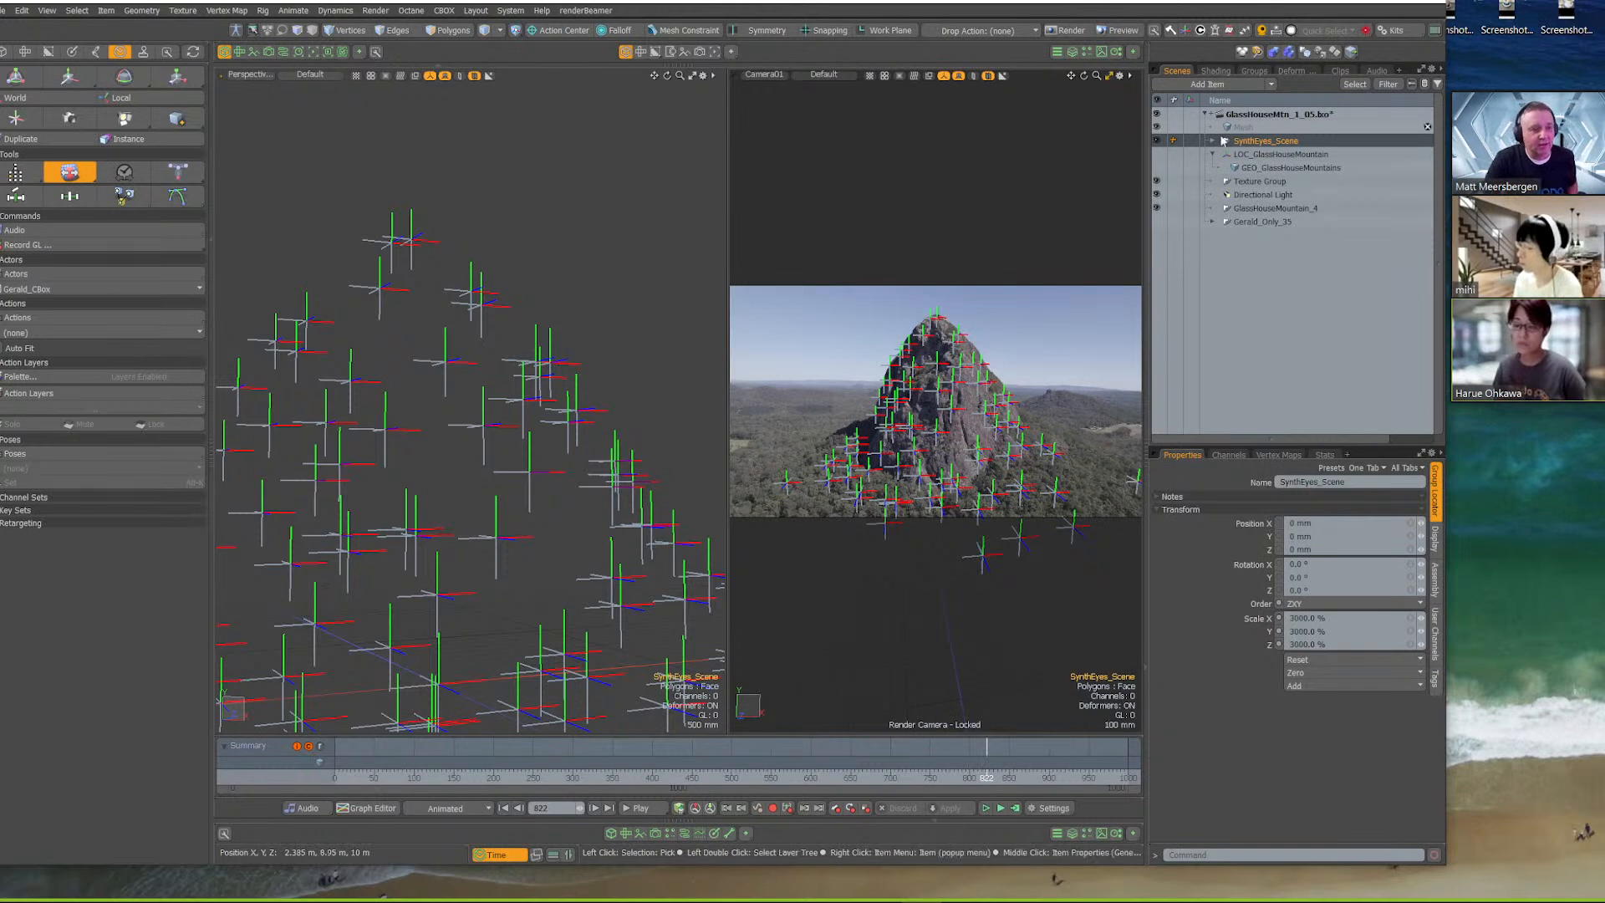
# Expand the first environment in the shader tree and inspect the properties of its 3Dmap_full image layer
pyautogui.click(1213, 72)
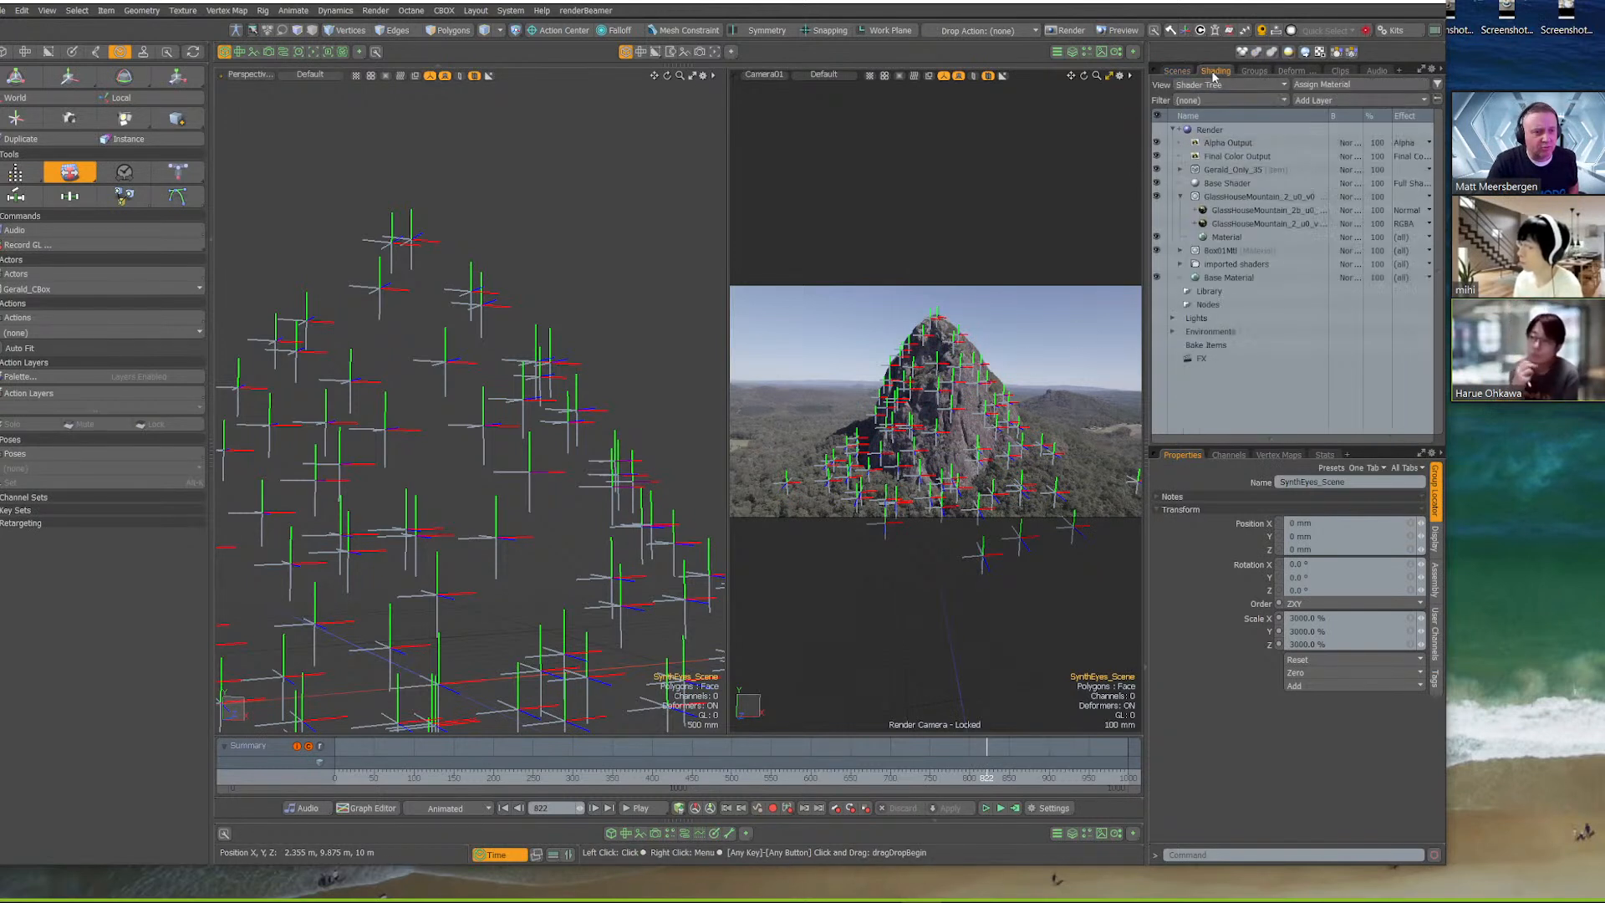
pyautogui.click(1172, 333)
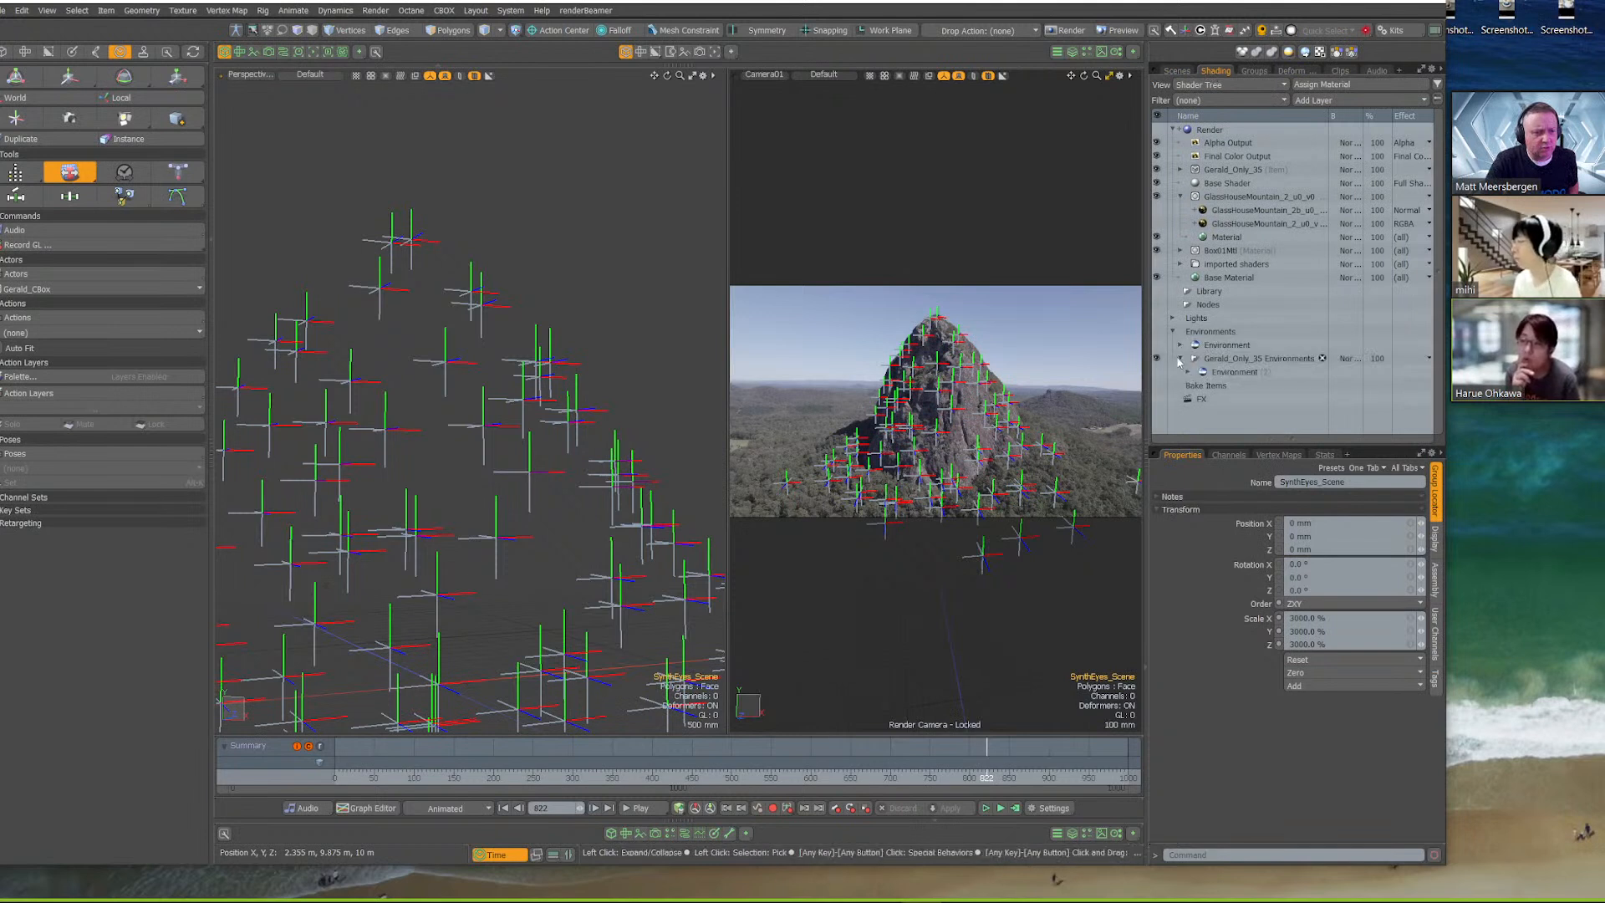
pyautogui.click(1179, 345)
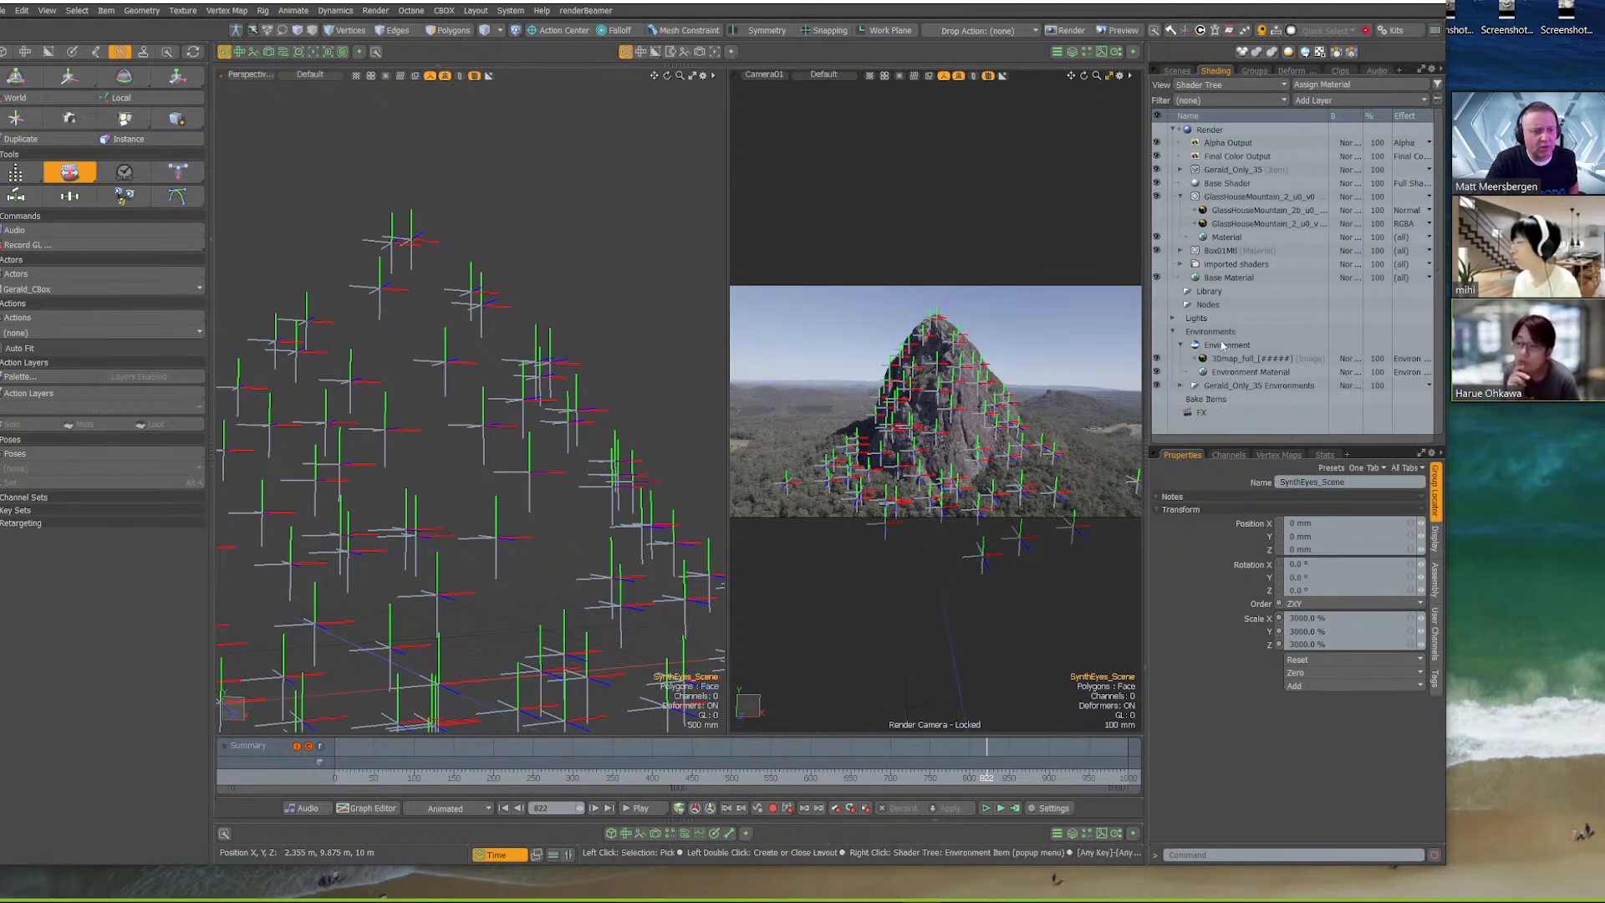
pyautogui.click(1240, 358)
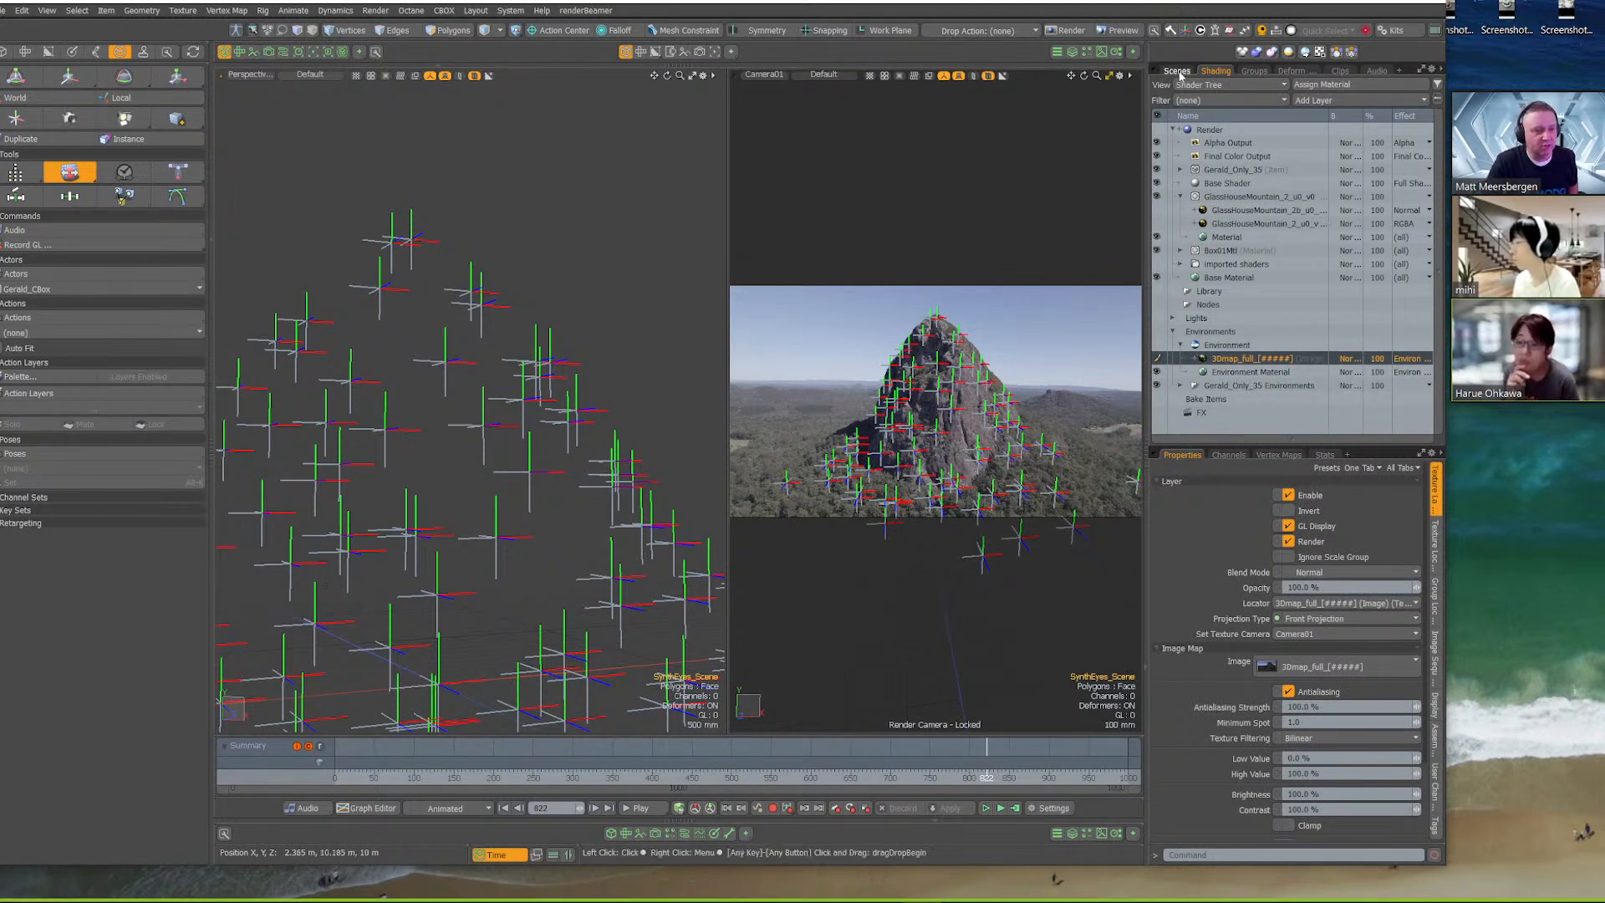
# Select Camera01 inside the SynthEyes_Scene group and inspect its properties down to the background image setting
pyautogui.click(1176, 71)
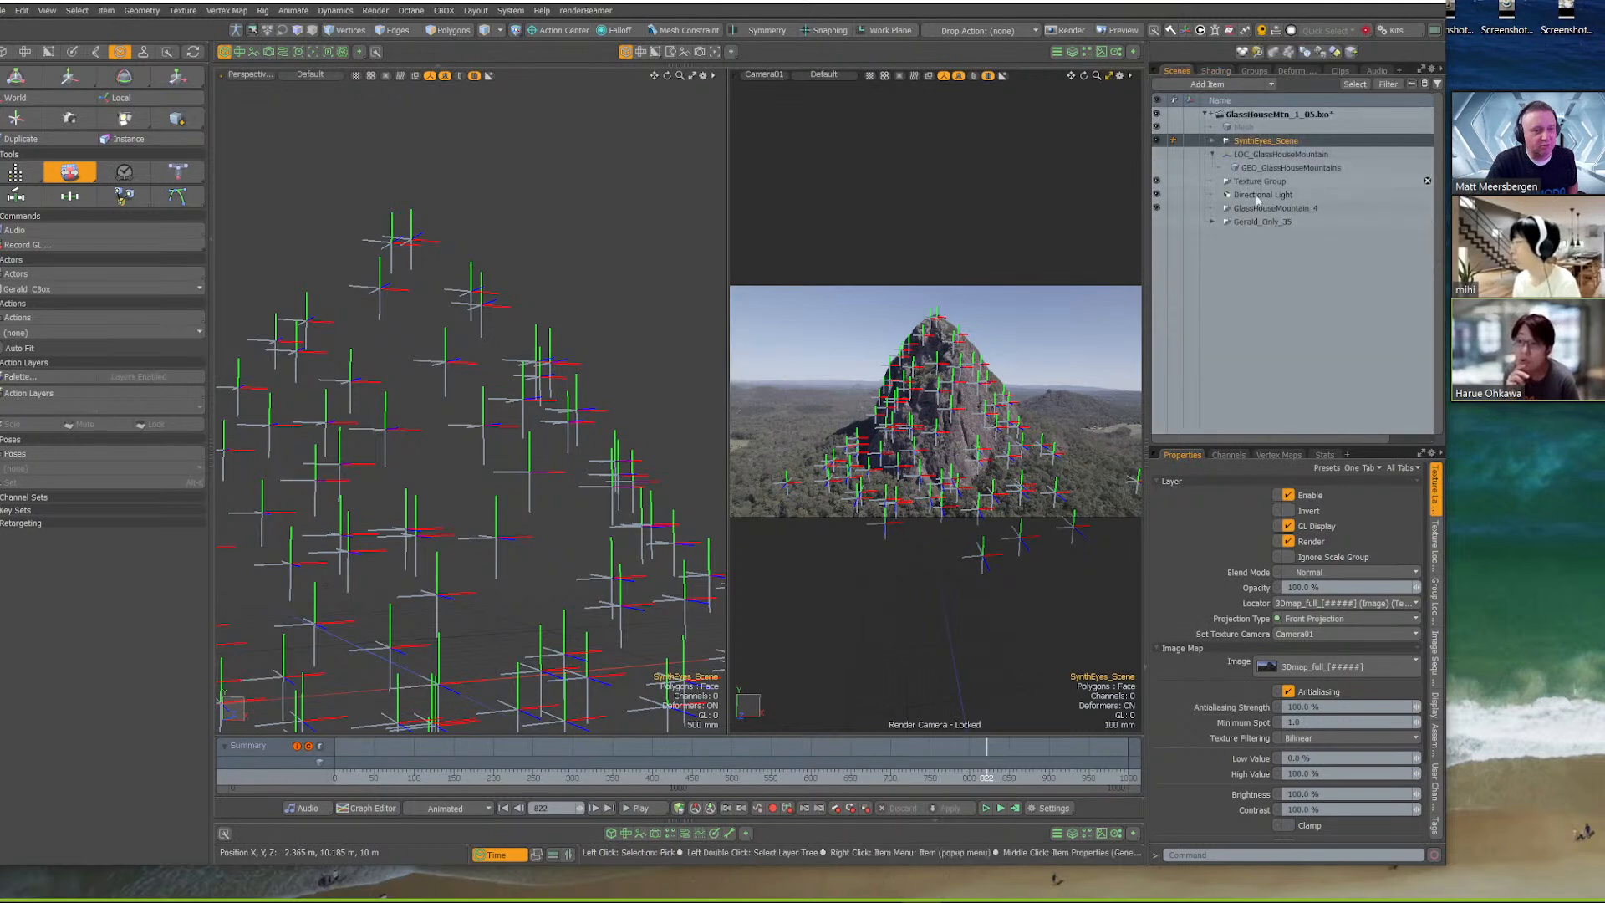
pyautogui.click(1212, 140)
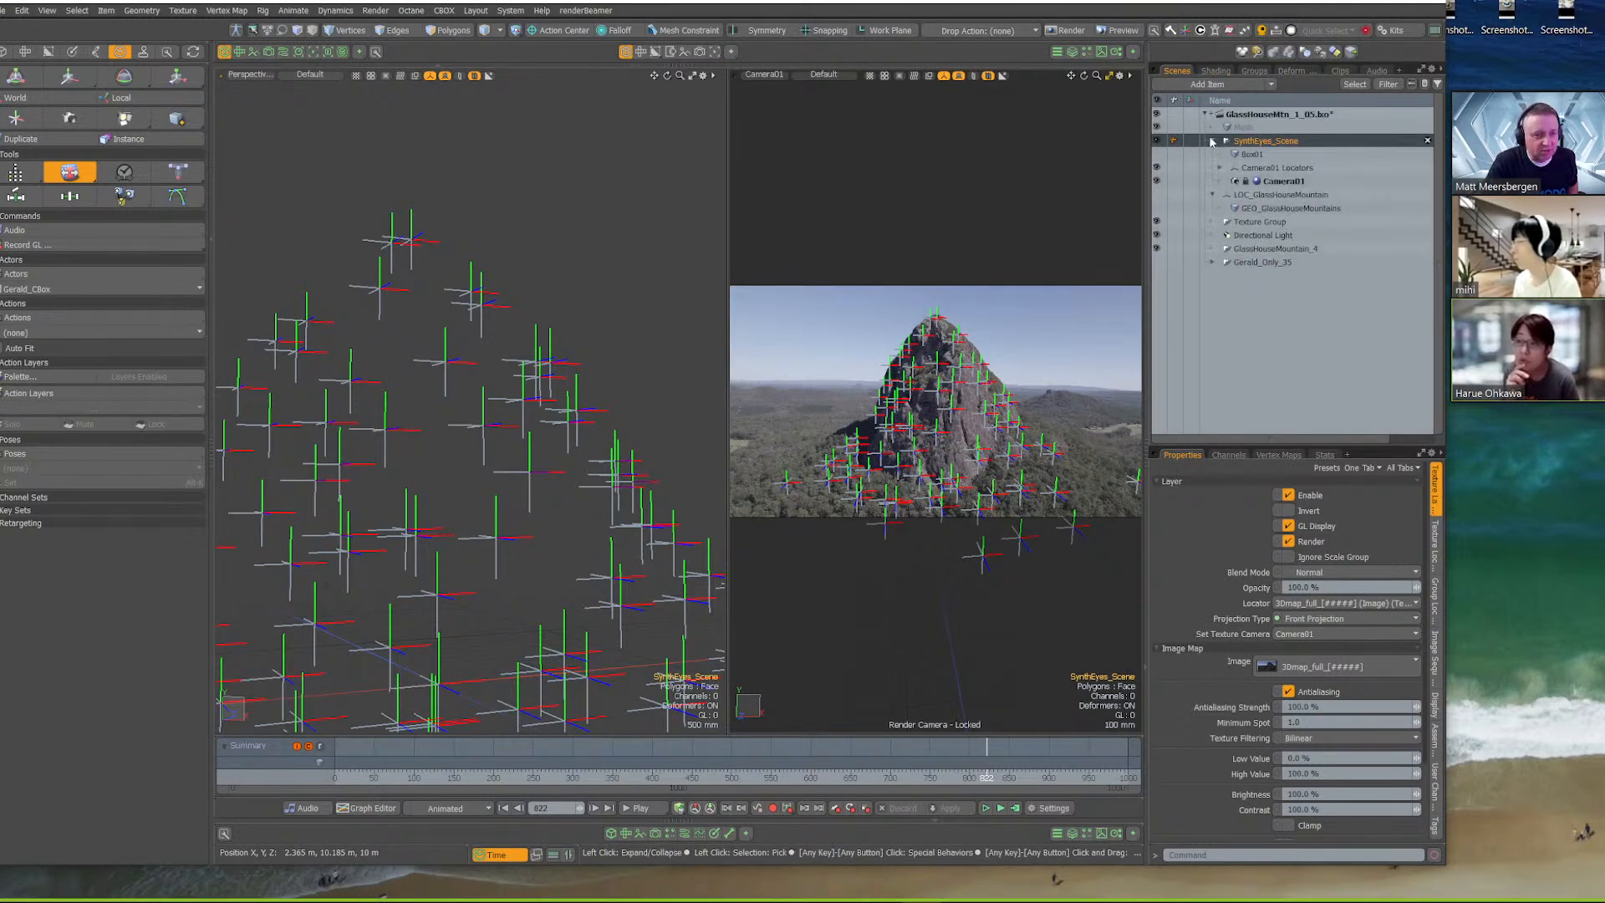
pyautogui.click(1273, 182)
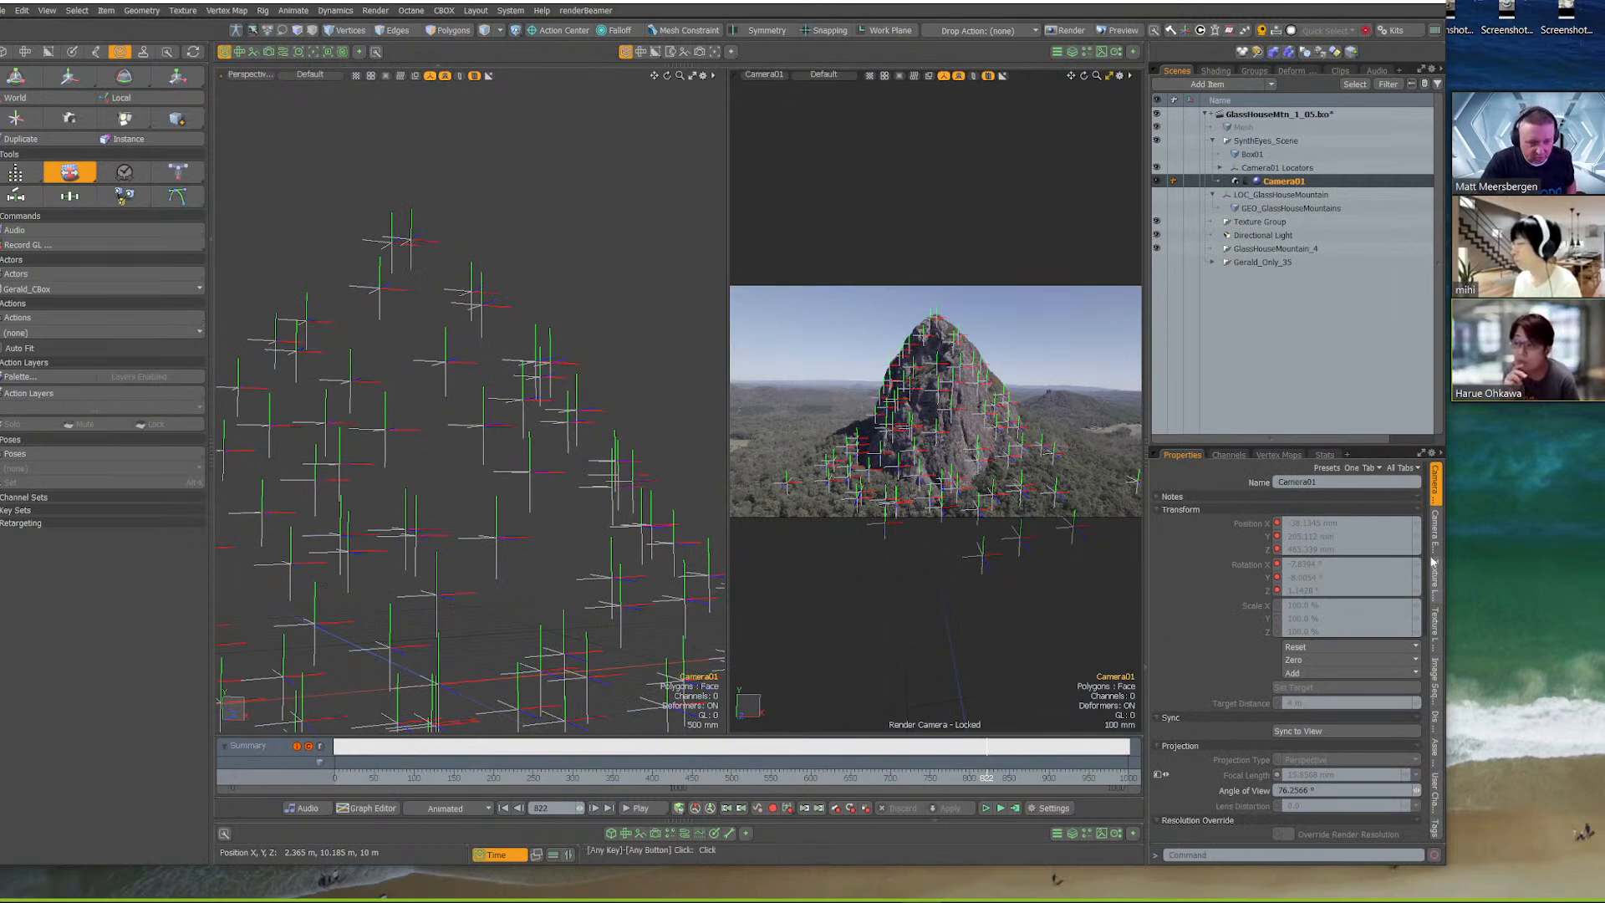
pyautogui.moveTo(1317, 445); pyautogui.dragTo(1317, 255)
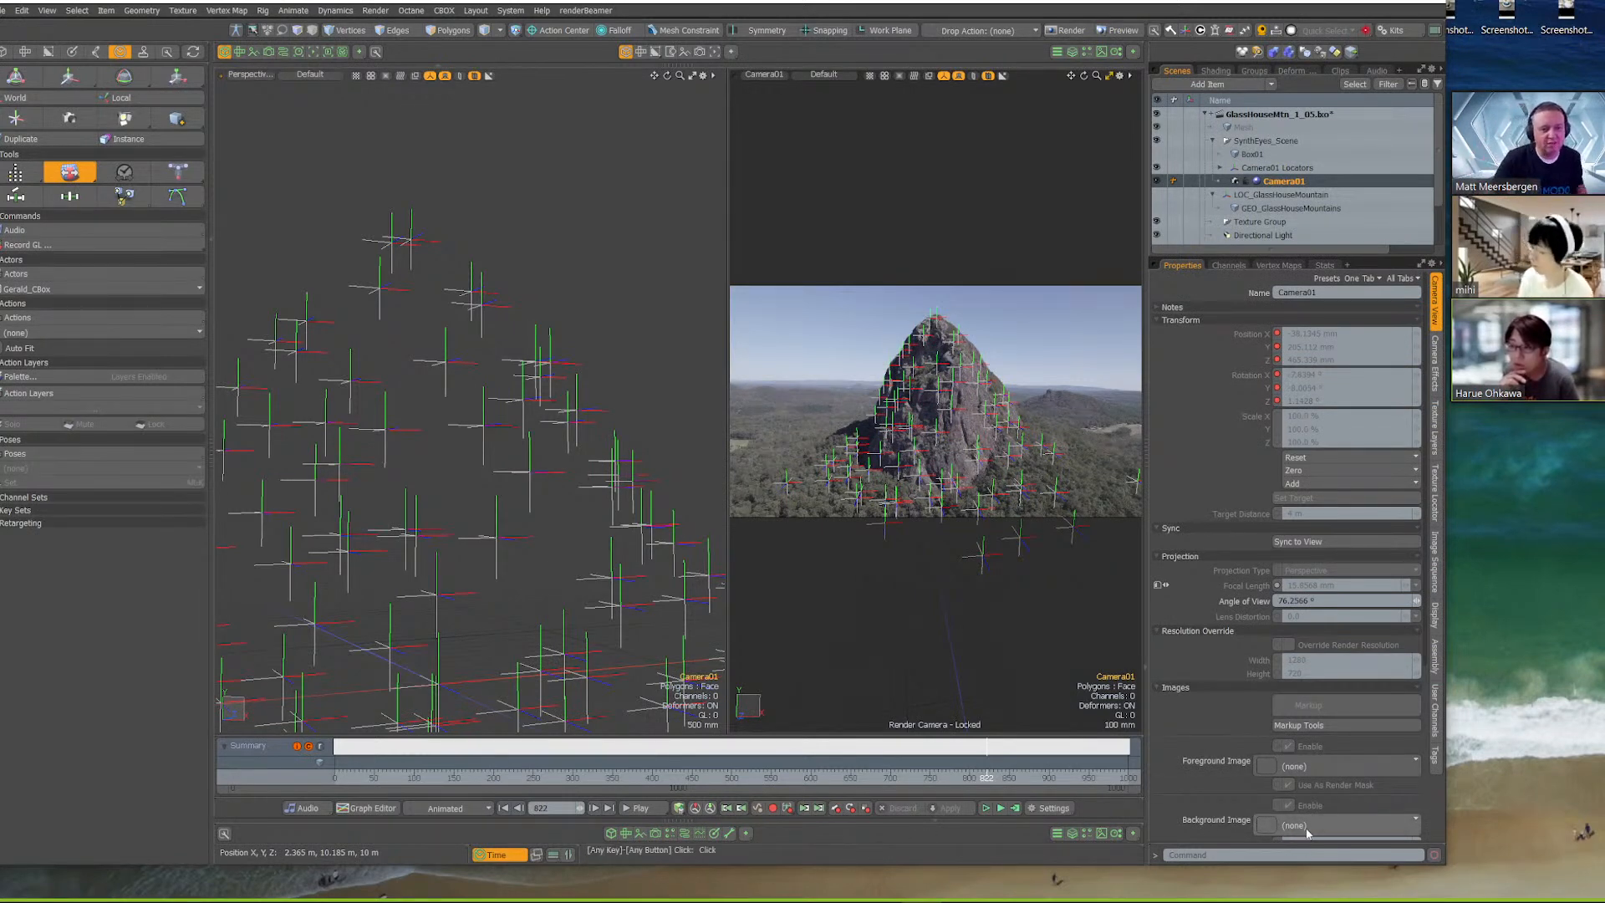
pyautogui.moveTo(1306, 258); pyautogui.dragTo(1375, 565)
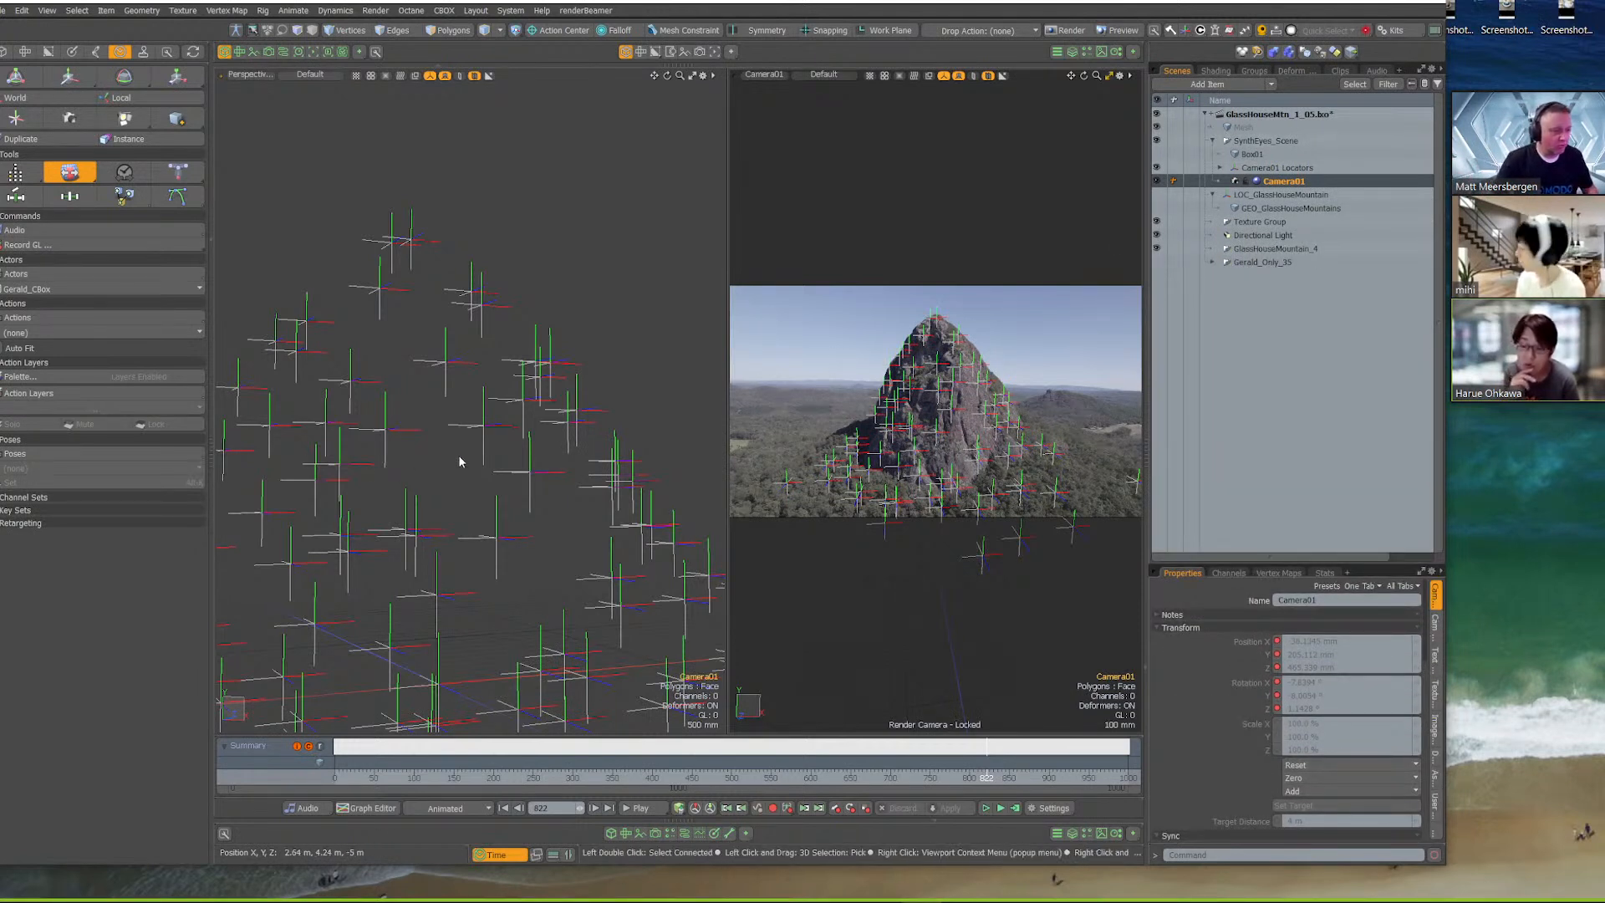
# Select a tracker locator, view the whole tracker cloud in perspective, and show LOC_GlassHouseMountain with its mesh again
pyautogui.click(511, 406)
pyautogui.keyDown('alt'); pyautogui.moveTo(511, 406); pyautogui.dragTo(361, 466); pyautogui.keyUp('alt')
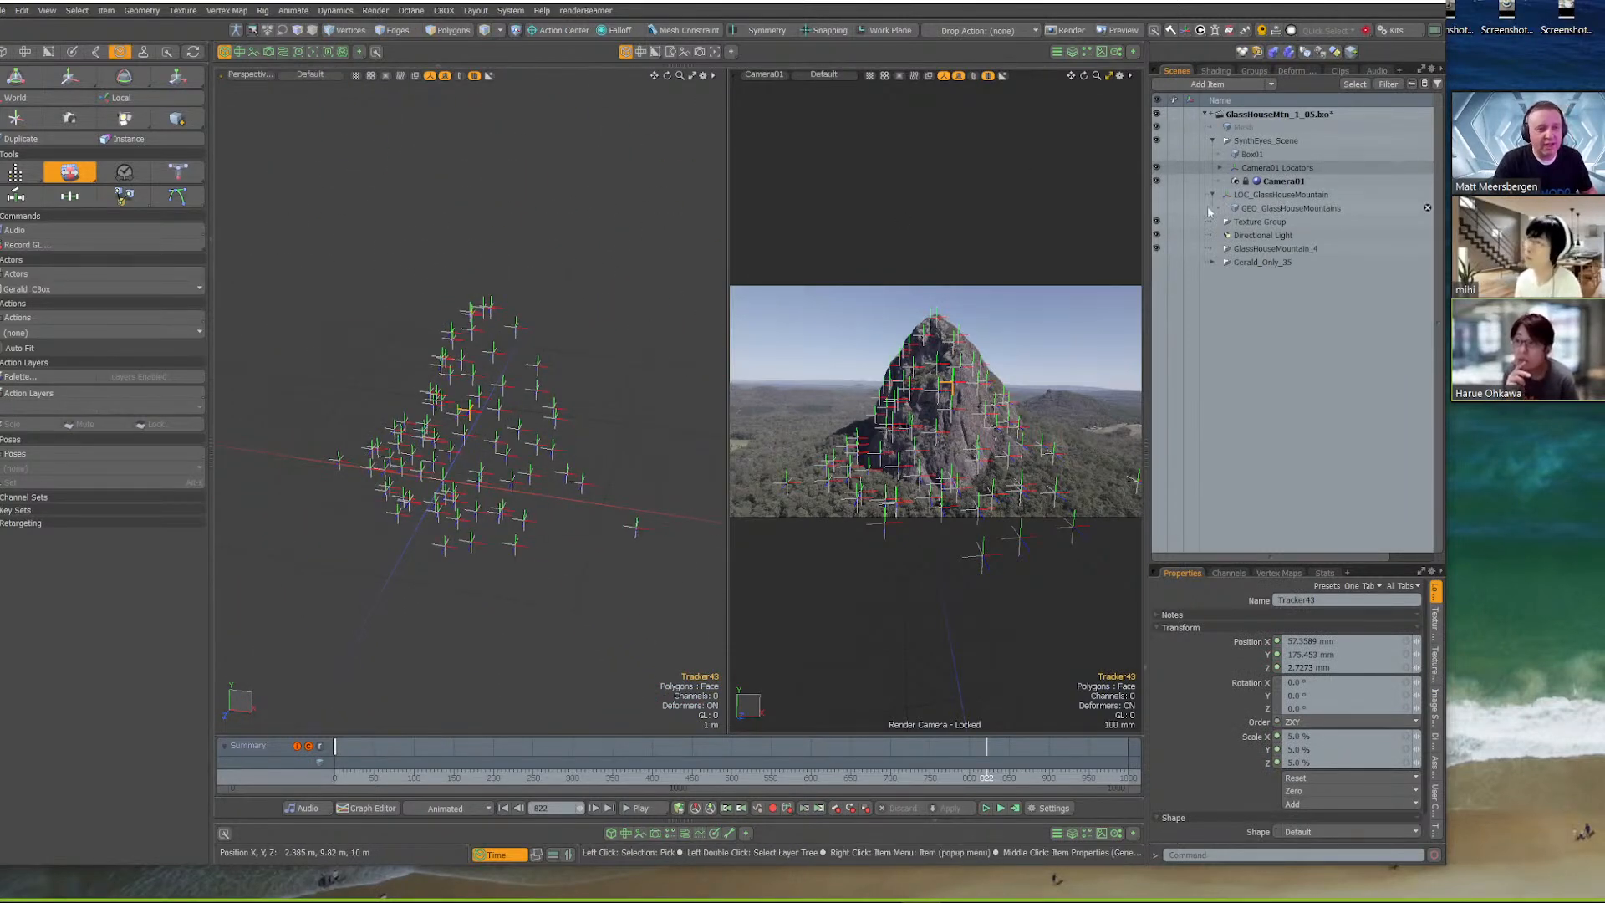
pyautogui.click(1158, 195)
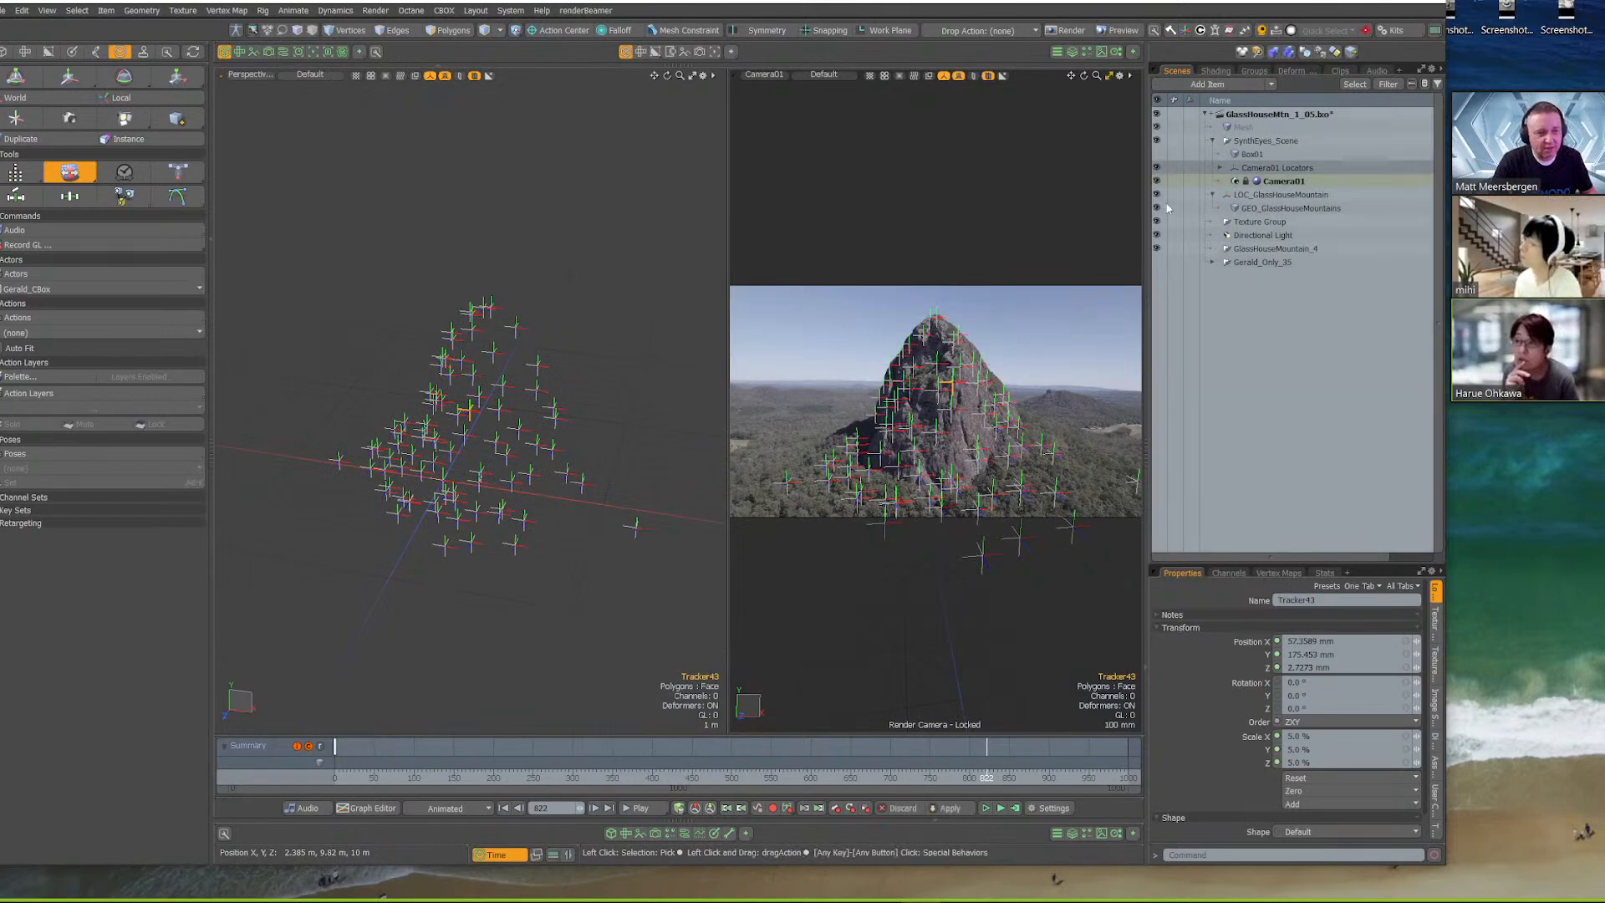
# Select the GEO_GlassHouseMountains mesh and view it against the tracker cloud from different angles in perspective
pyautogui.click(1278, 209)
pyautogui.keyDown('ctrl'); pyautogui.keyDown('alt'); pyautogui.moveTo(577, 368); pyautogui.dragTo(324, 393); pyautogui.keyUp('alt'); pyautogui.keyUp('ctrl')
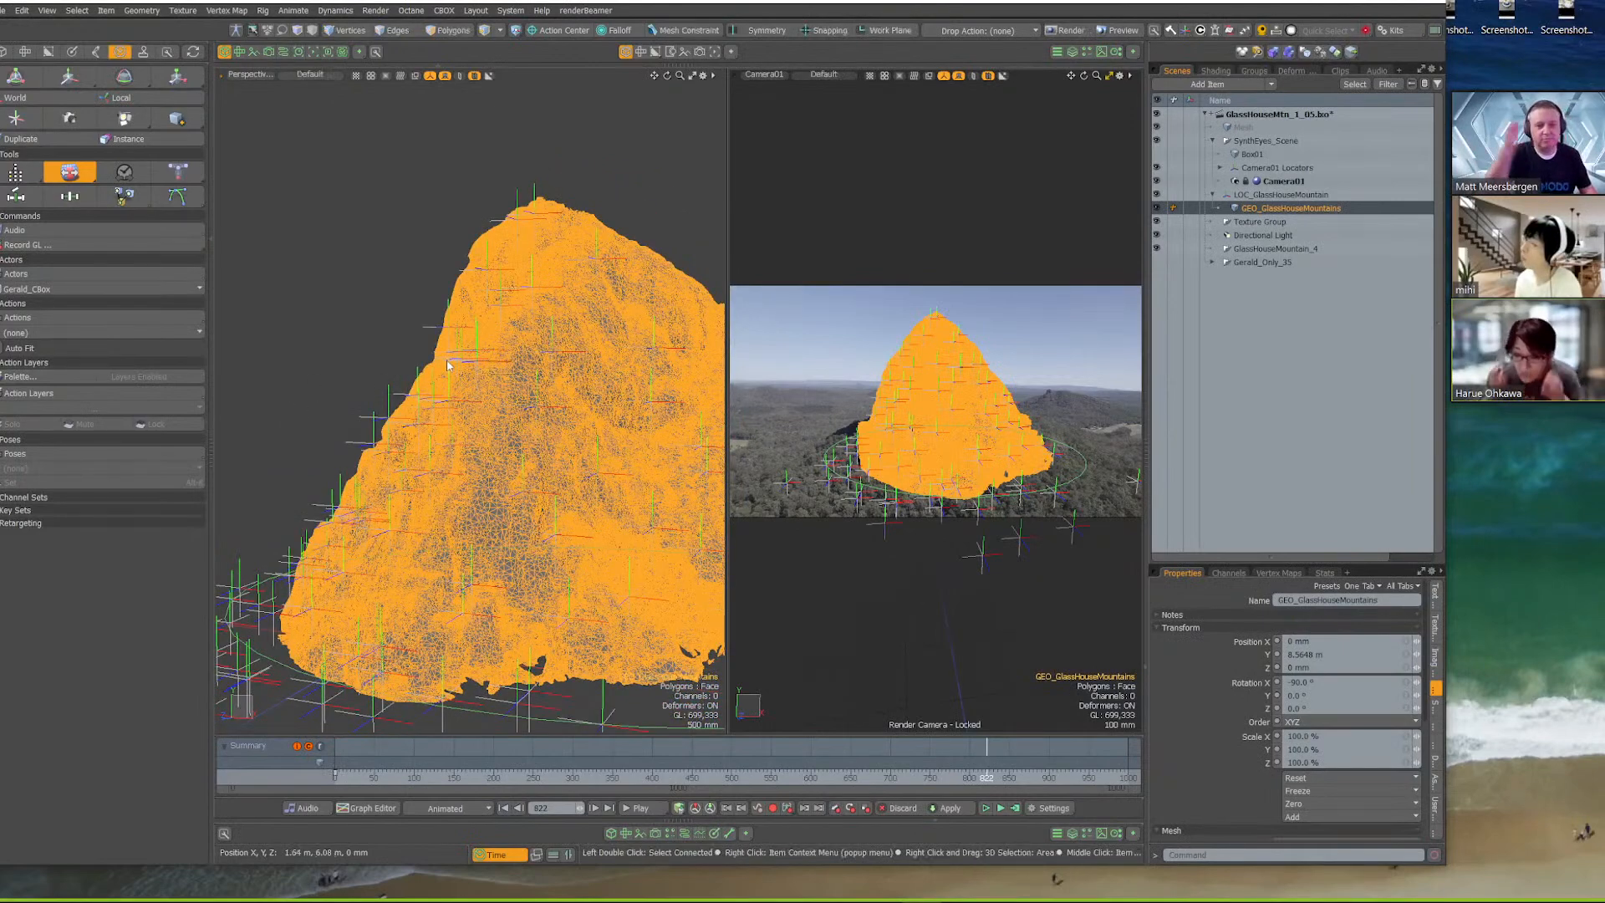
pyautogui.moveTo(447, 365)
pyautogui.keyDown('alt'); pyautogui.mouseDown()
pyautogui.moveTo(616, 447)
pyautogui.moveTo(518, 459)
pyautogui.moveTo(532, 347)
pyautogui.mouseUp(); pyautogui.keyUp('alt')
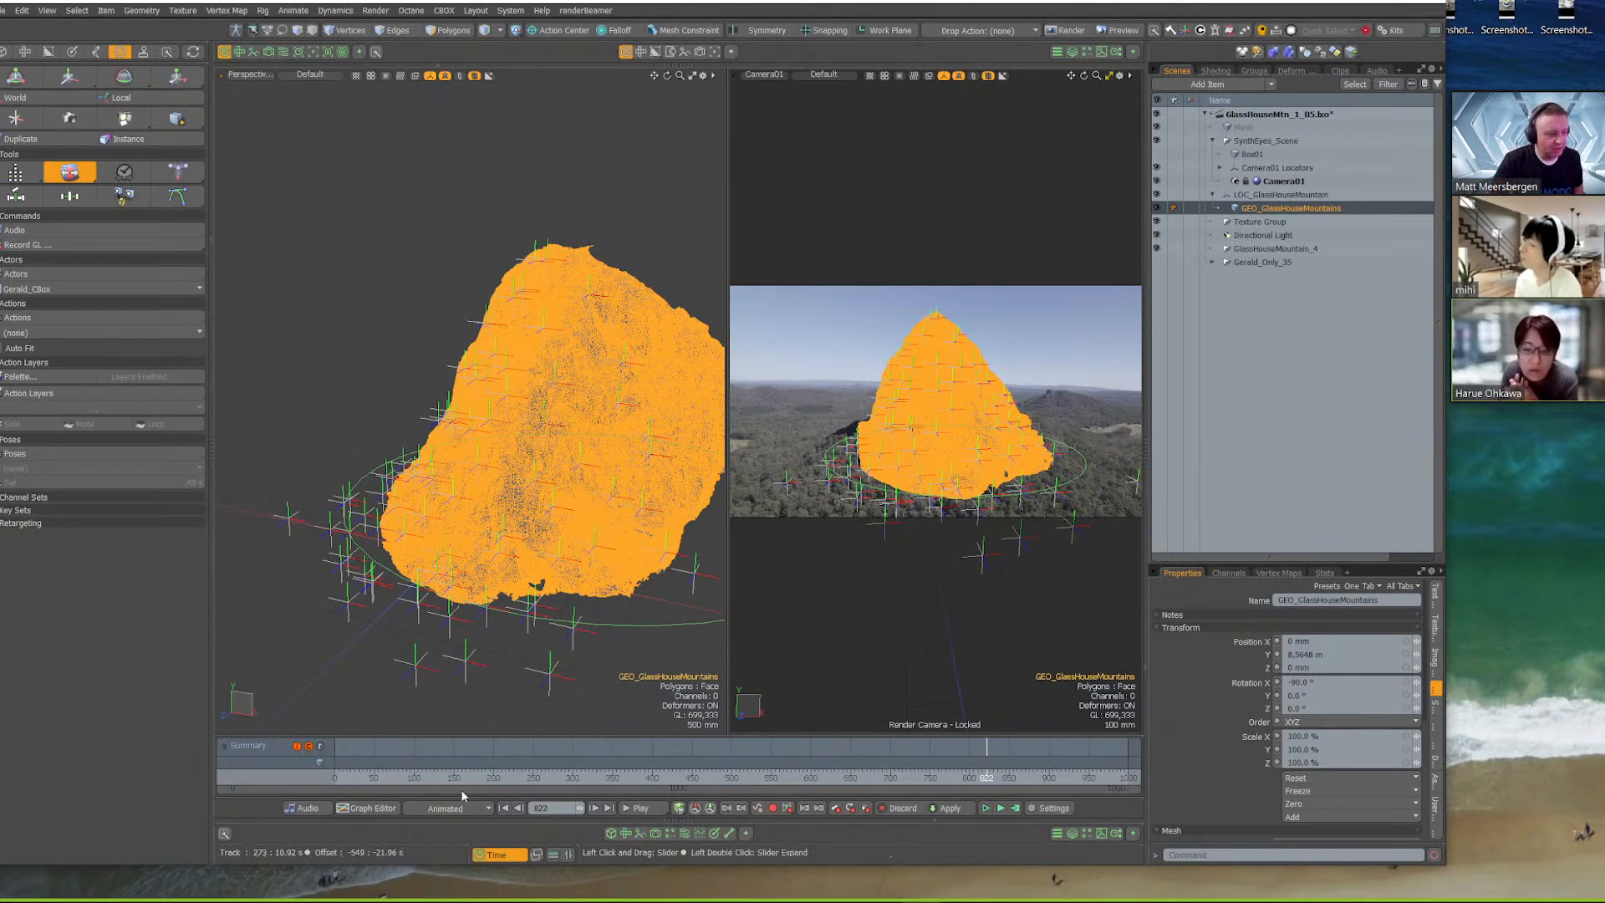
# Clear the selection and check the mesh alignment in the Camera01 view at frames 101 and 423
pyautogui.click(416, 773)
pyautogui.click(336, 328)
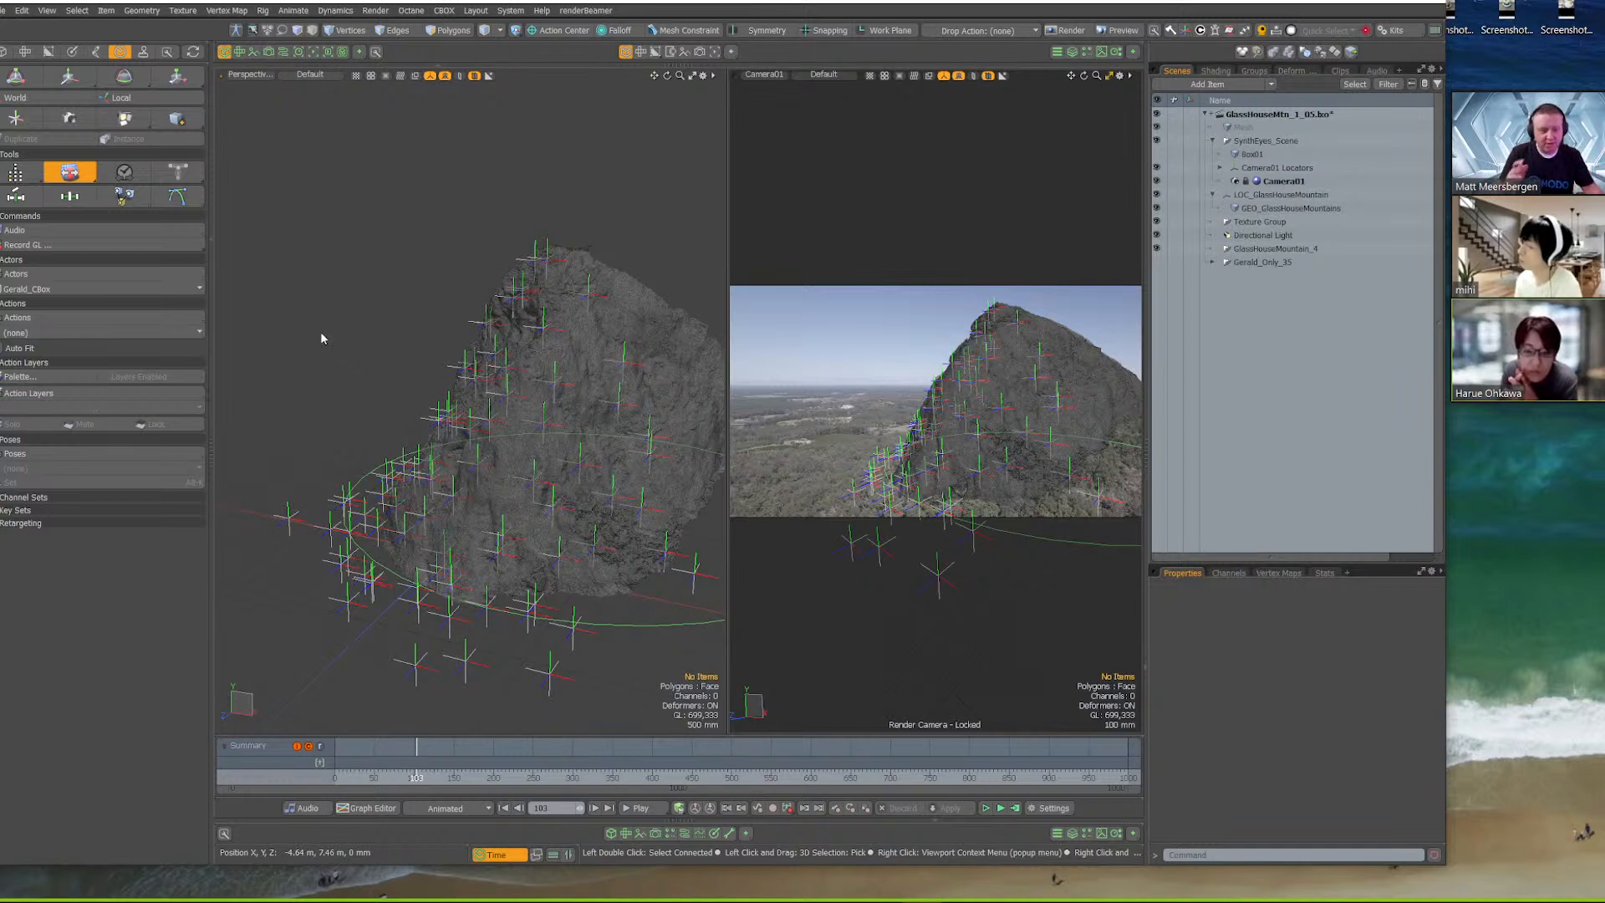
pyautogui.moveTo(417, 774); pyautogui.dragTo(670, 773)
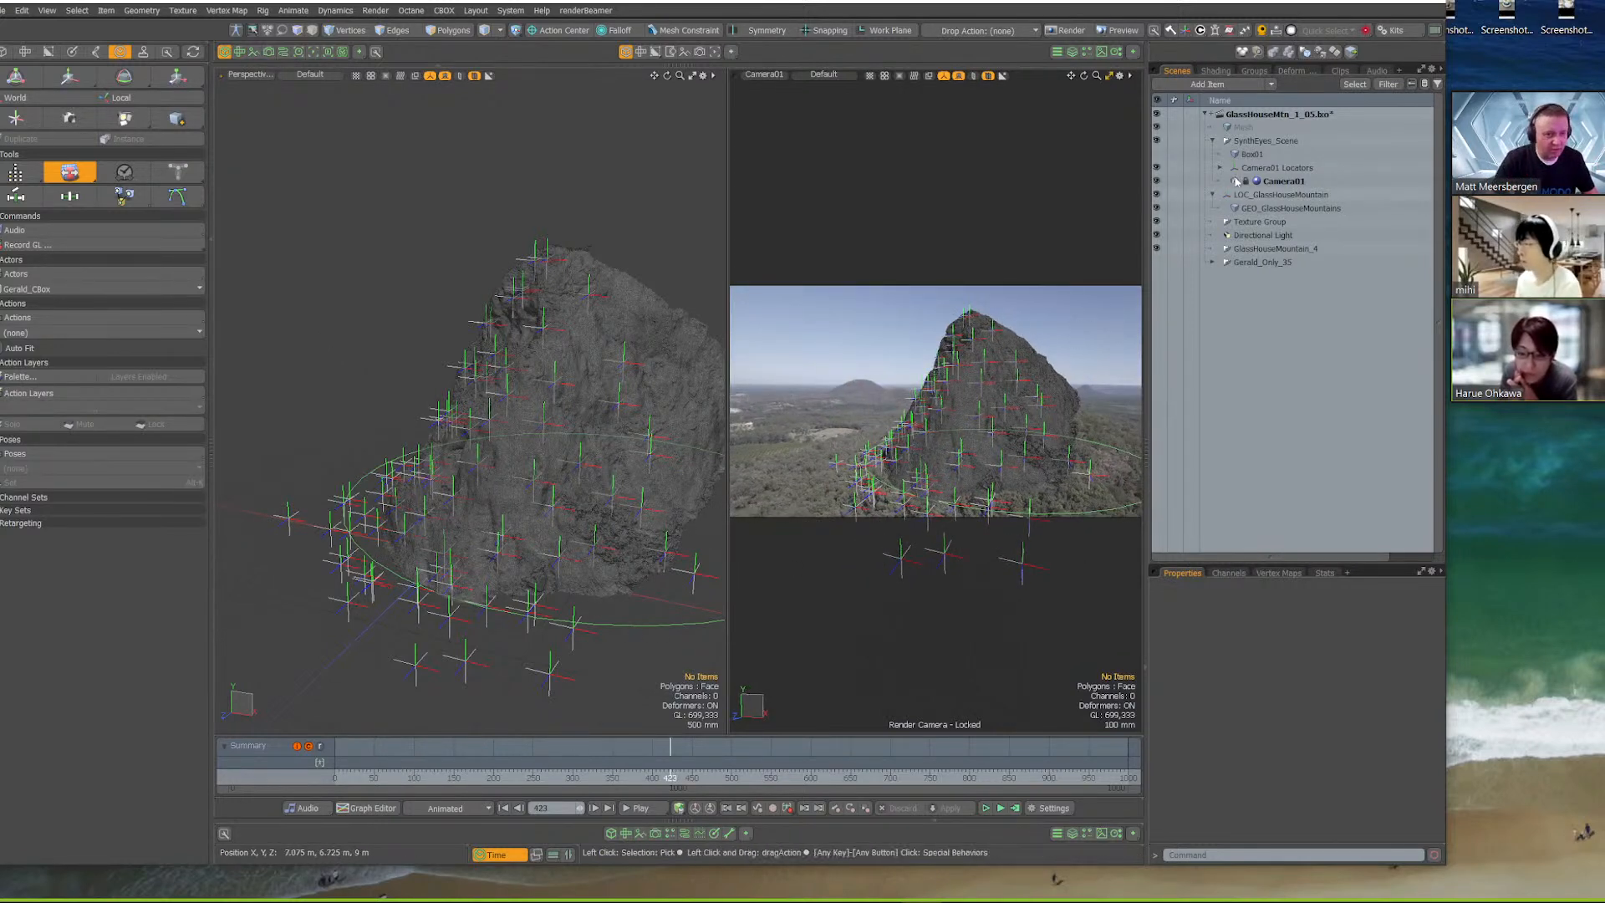
# Try the Rotate tool on the LOC_GlassHouseMountain locator that carries the mountain mesh, and clear the selection
pyautogui.click(1279, 195)
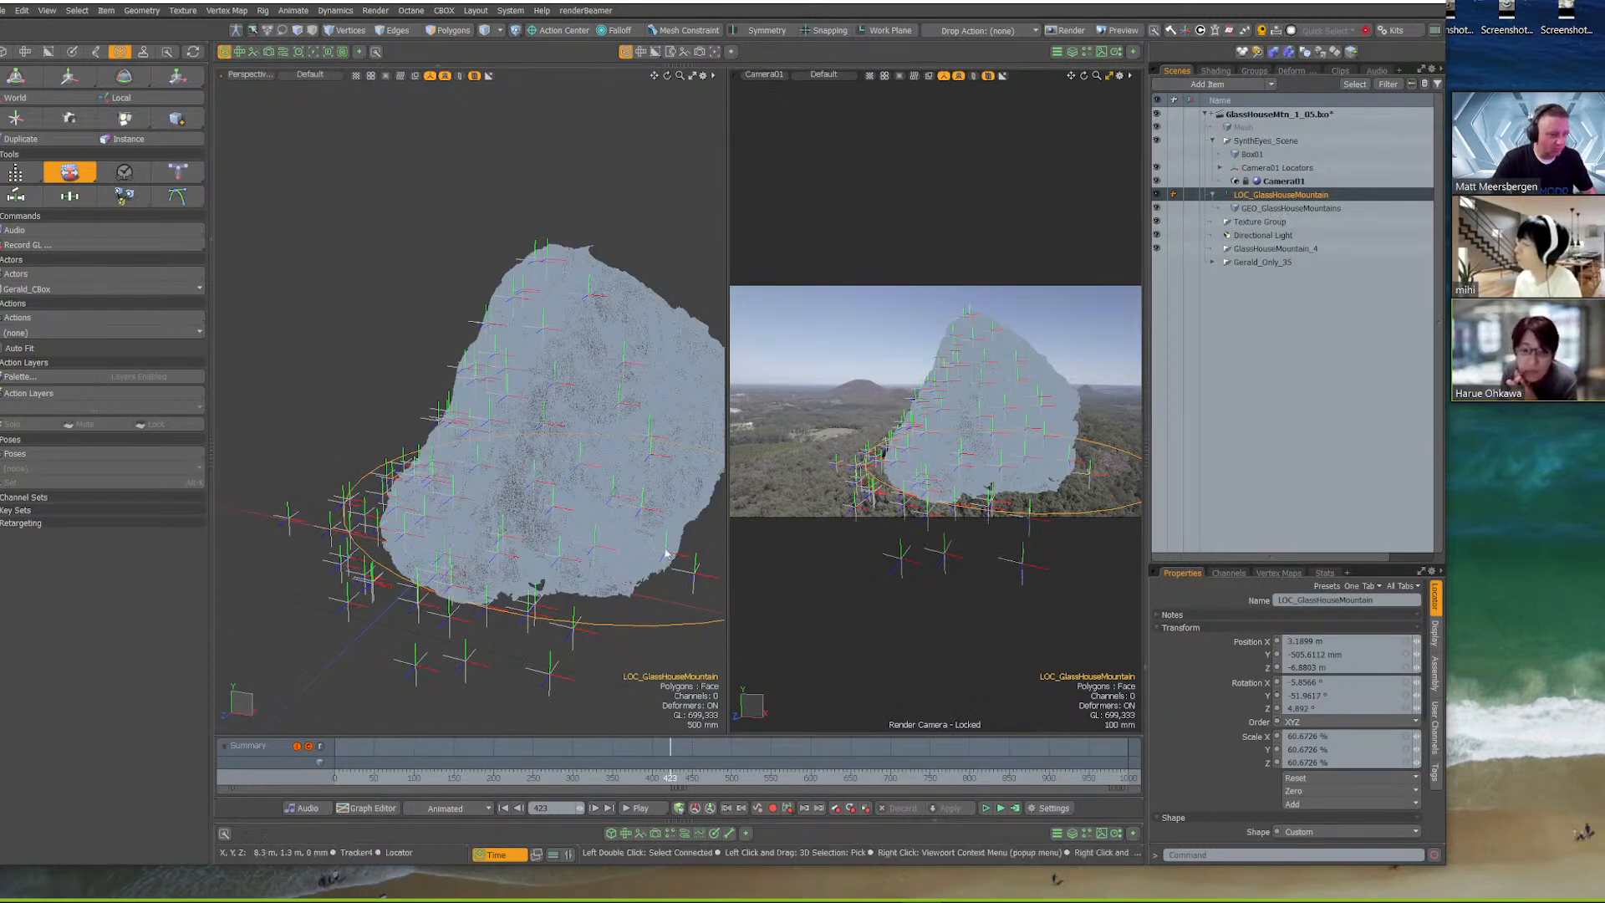
pyautogui.press('e')
pyautogui.moveTo(595, 532); pyautogui.dragTo(579, 537)
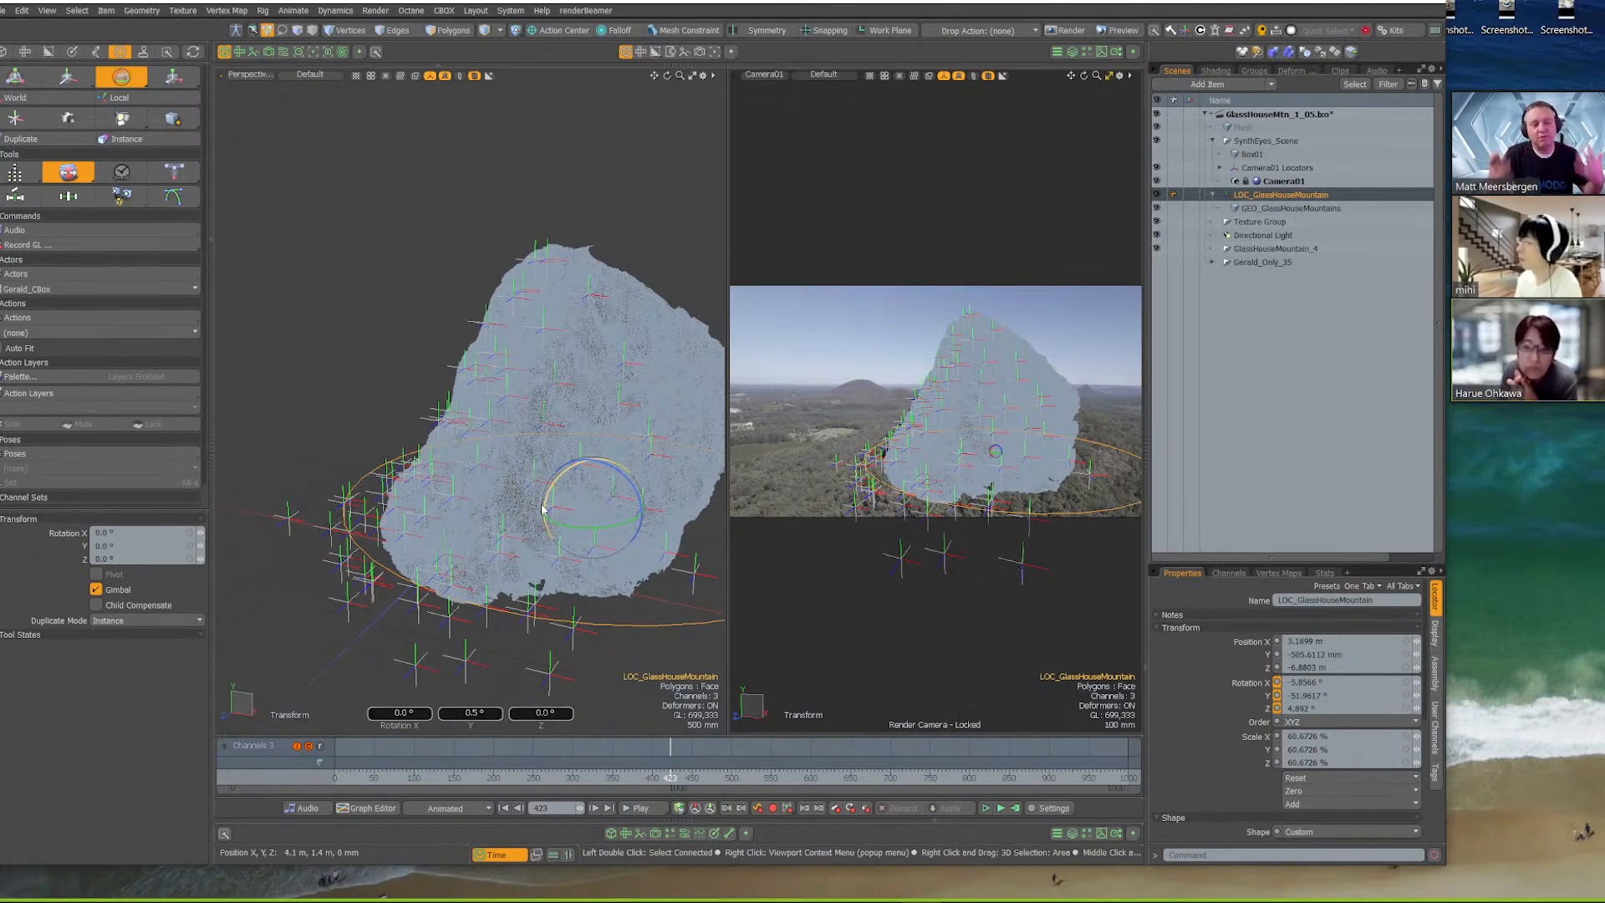
pyautogui.click(365, 197)
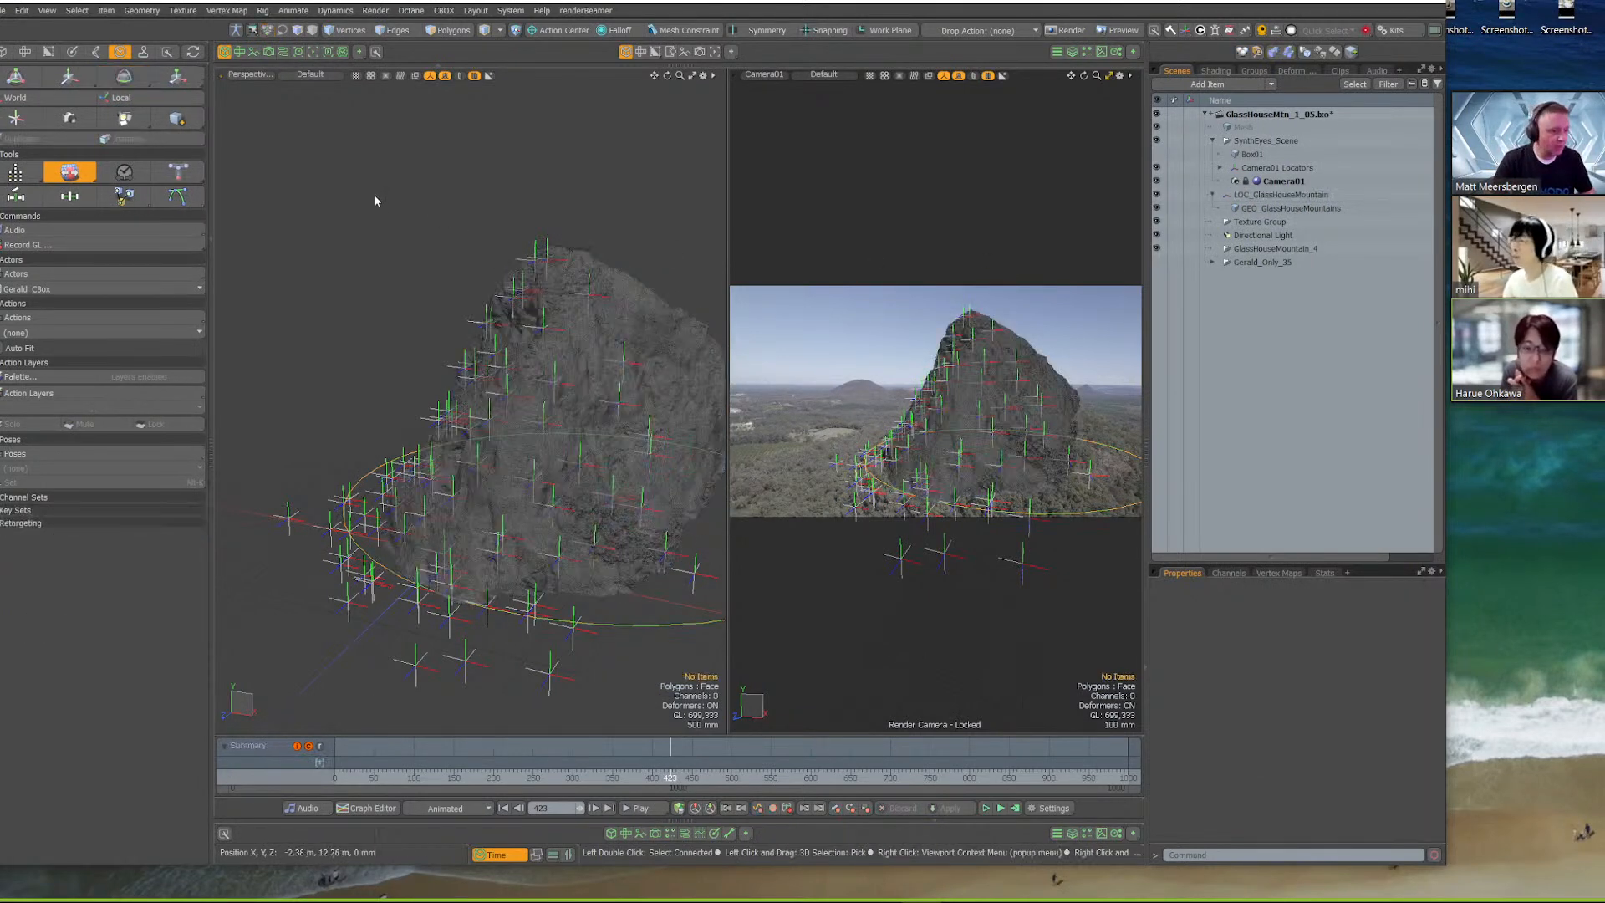
# Switch to SynthEyes, clear the tracker selection over the mountain footage, and return to Modo
pyautogui.moveTo(1116, 899)
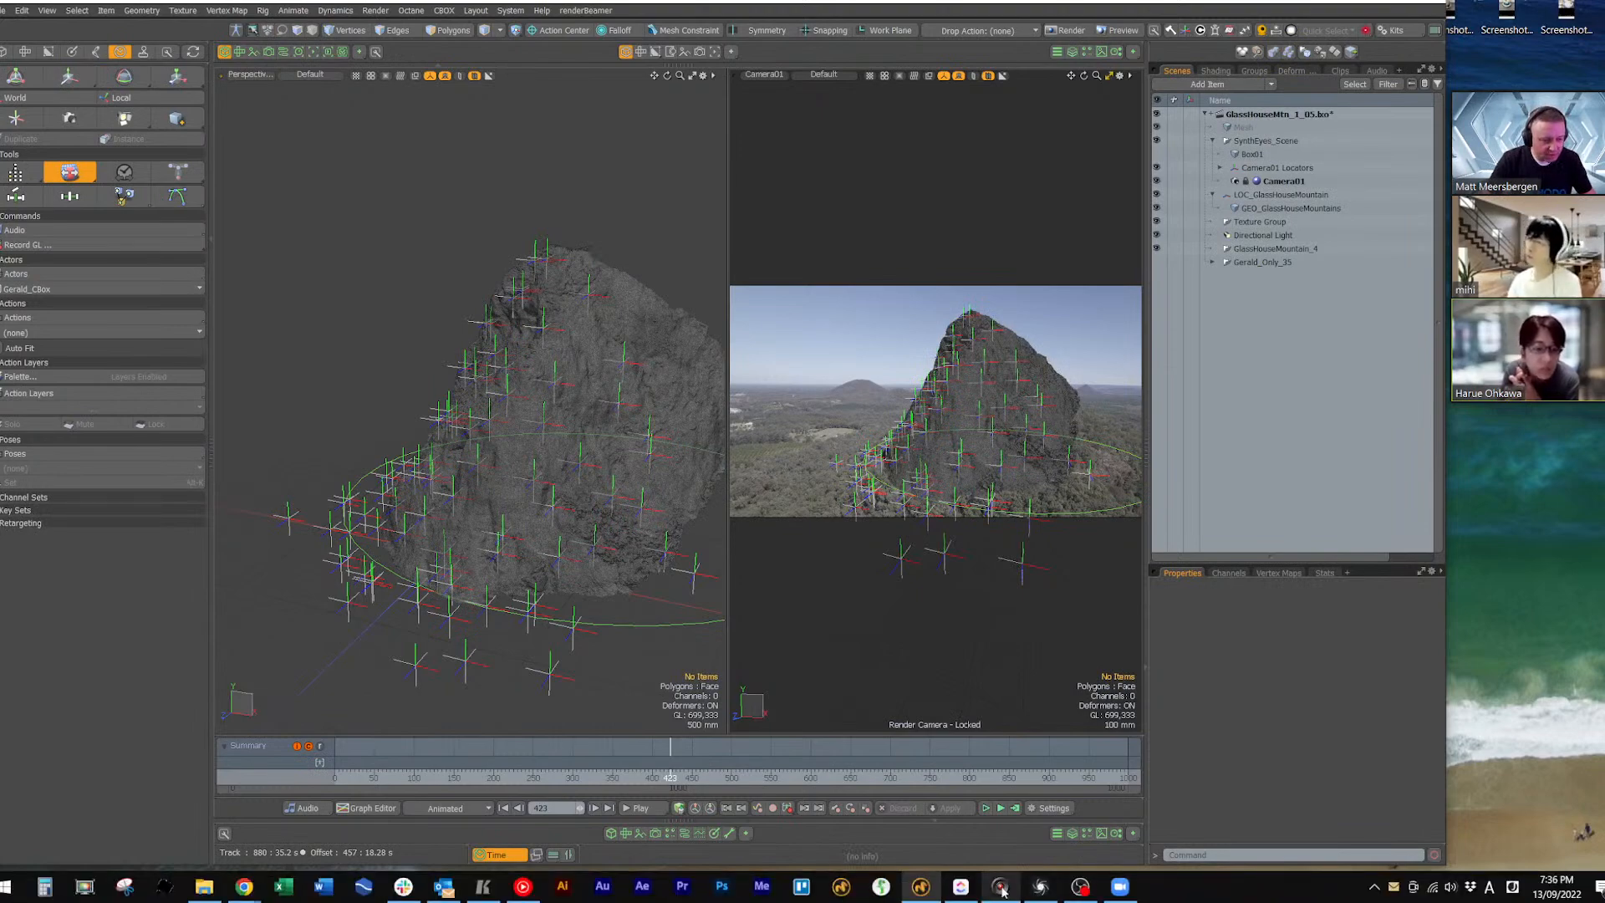
pyautogui.click(1049, 892)
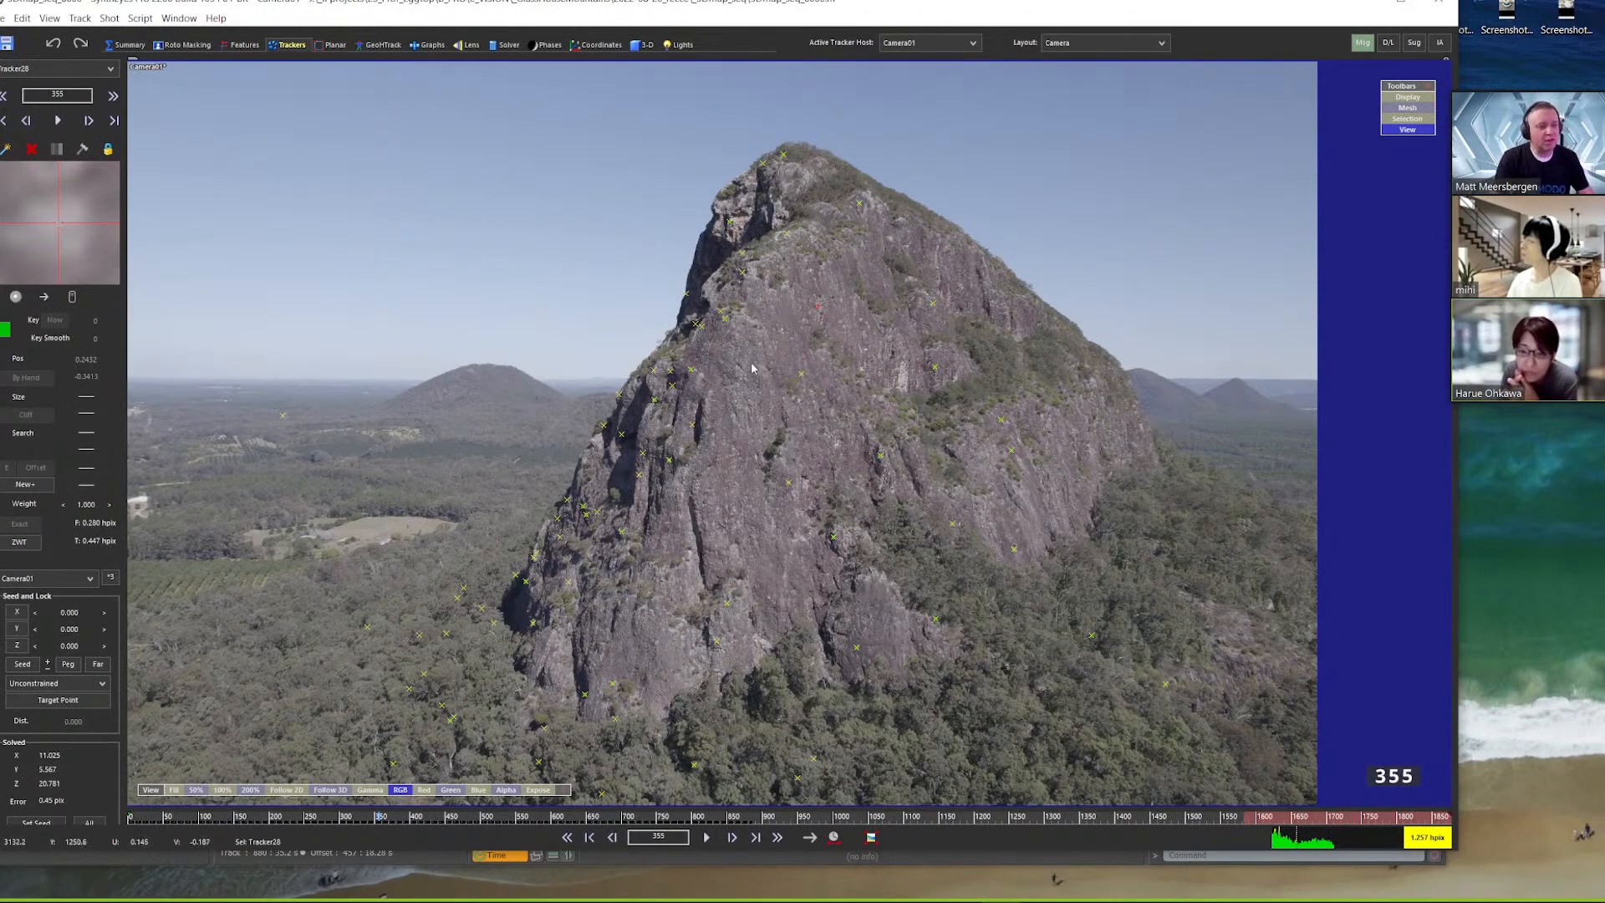
pyautogui.click(520, 276)
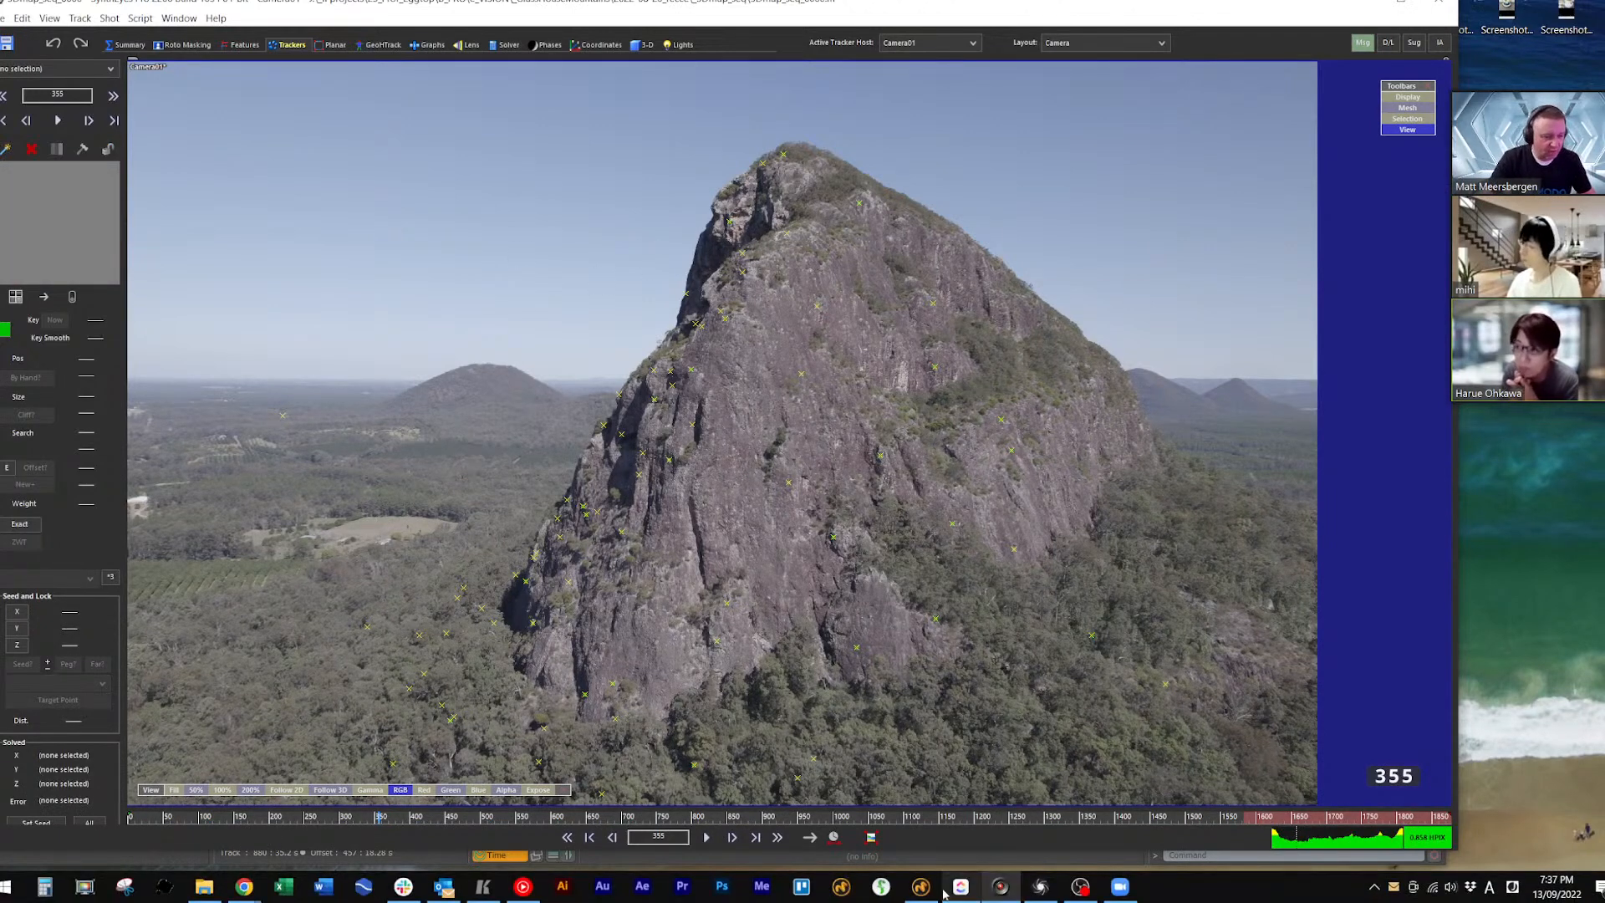
pyautogui.click(960, 886)
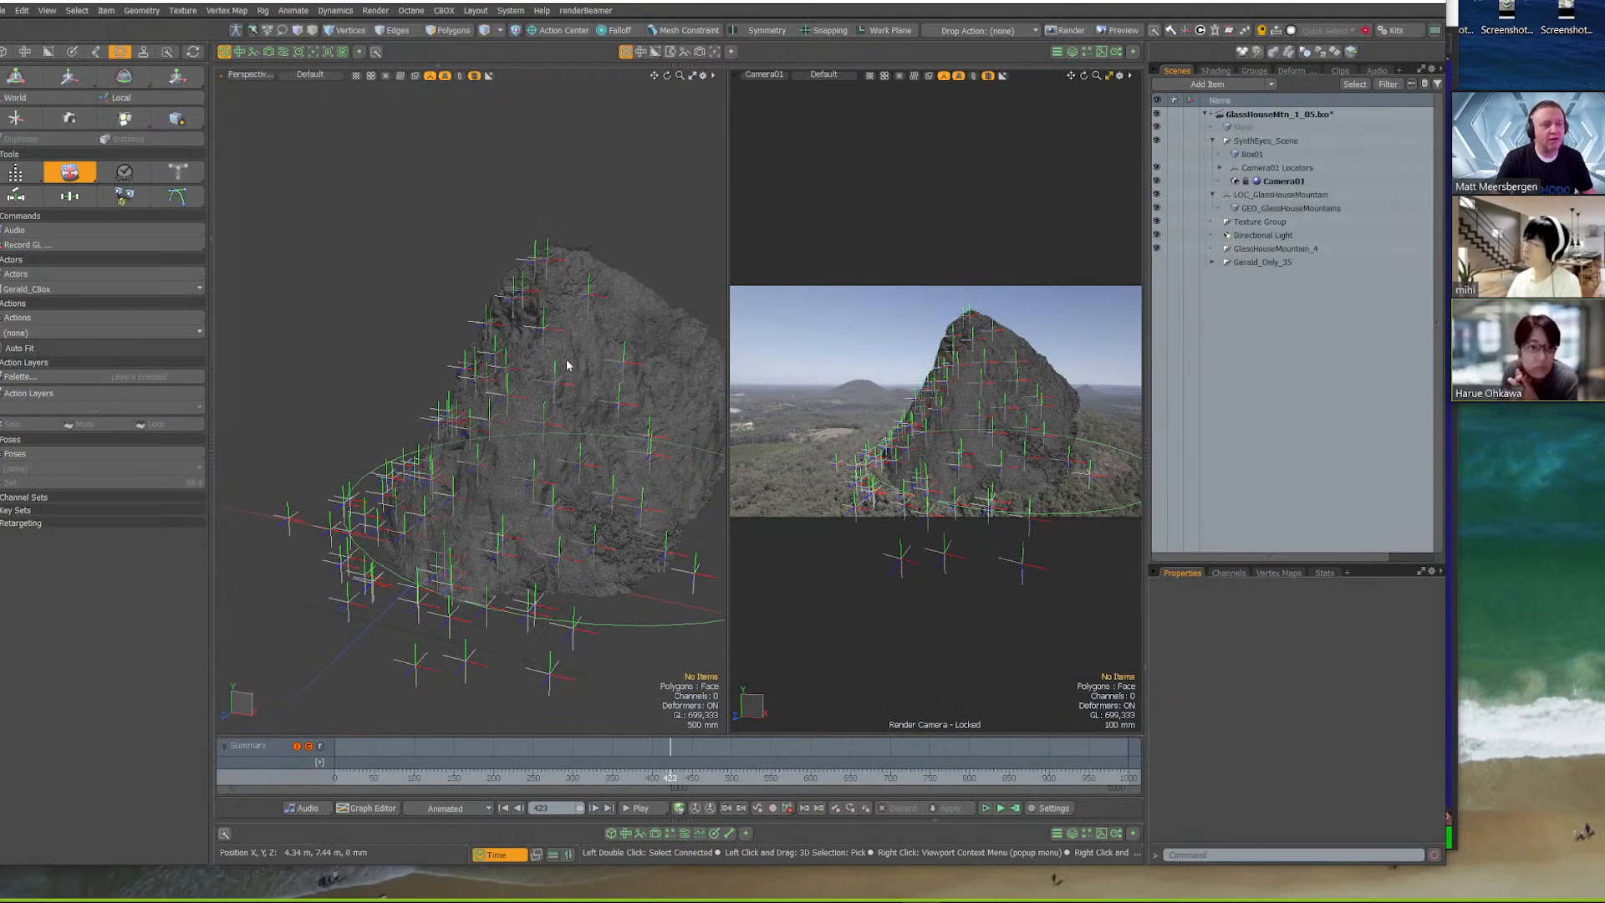
# Show the Camera01 view as a single large viewport and scrub to frame 767 to check the mesh against the footage
pyautogui.moveTo(669, 771); pyautogui.dragTo(997, 770)
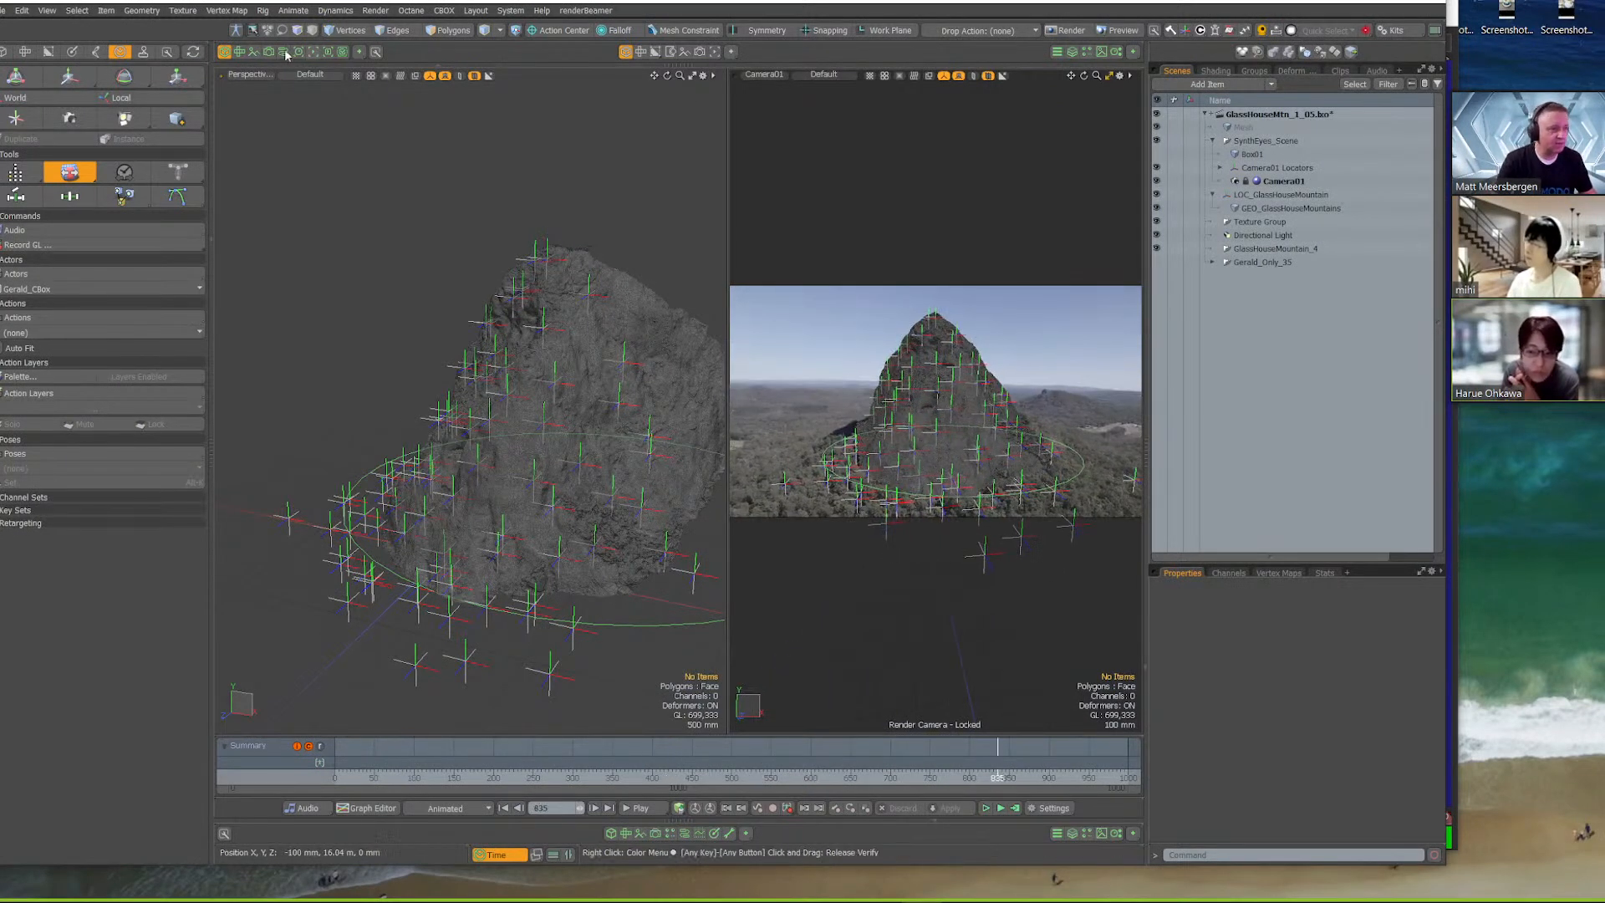
pyautogui.click(223, 55)
pyautogui.moveTo(443, 776)
pyautogui.mouseDown()
pyautogui.moveTo(649, 777)
pyautogui.moveTo(463, 777)
pyautogui.mouseUp()
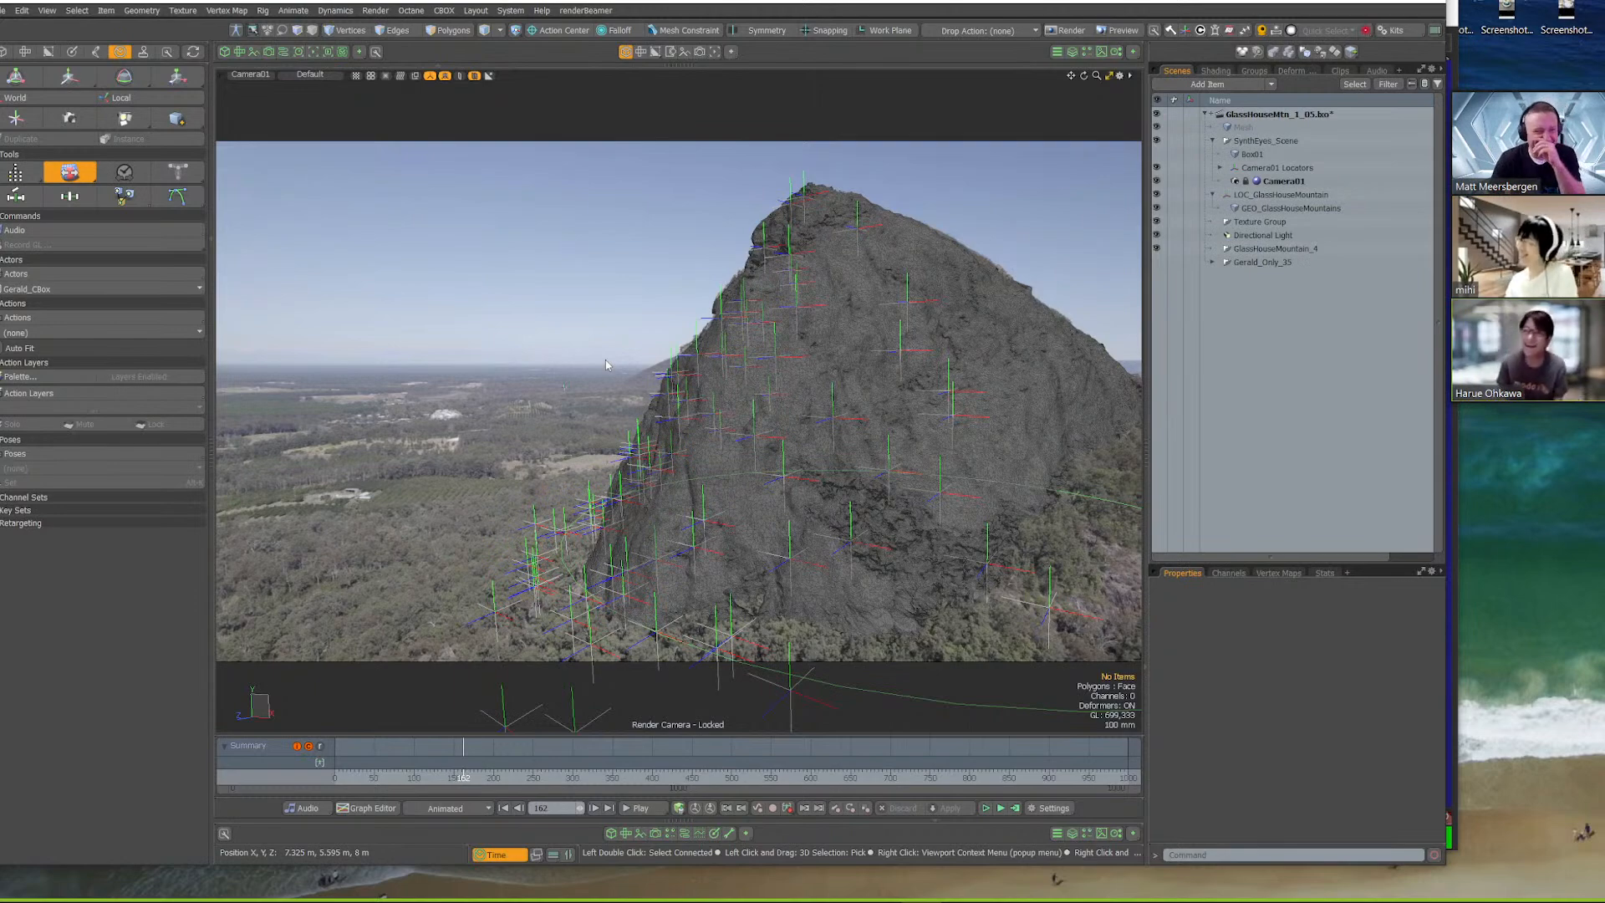
pyautogui.moveTo(485, 775); pyautogui.dragTo(943, 776)
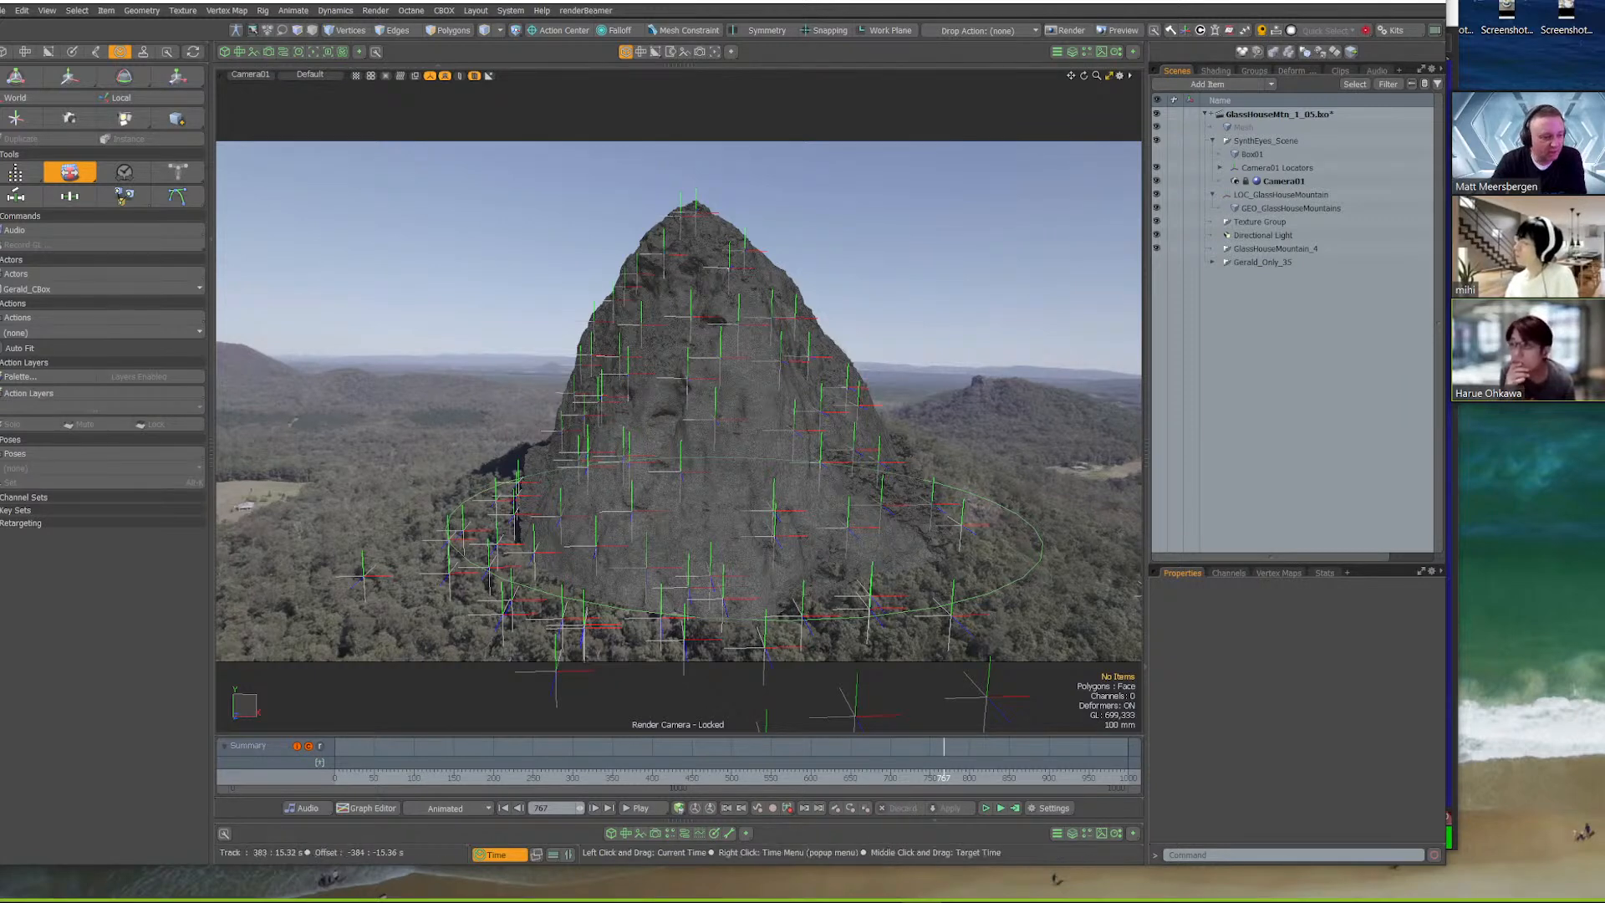
# Scrub the camera view through frames 83 and 620 and back to about 150 to examine how well mesh and locators follow the footage
pyautogui.click(392, 757)
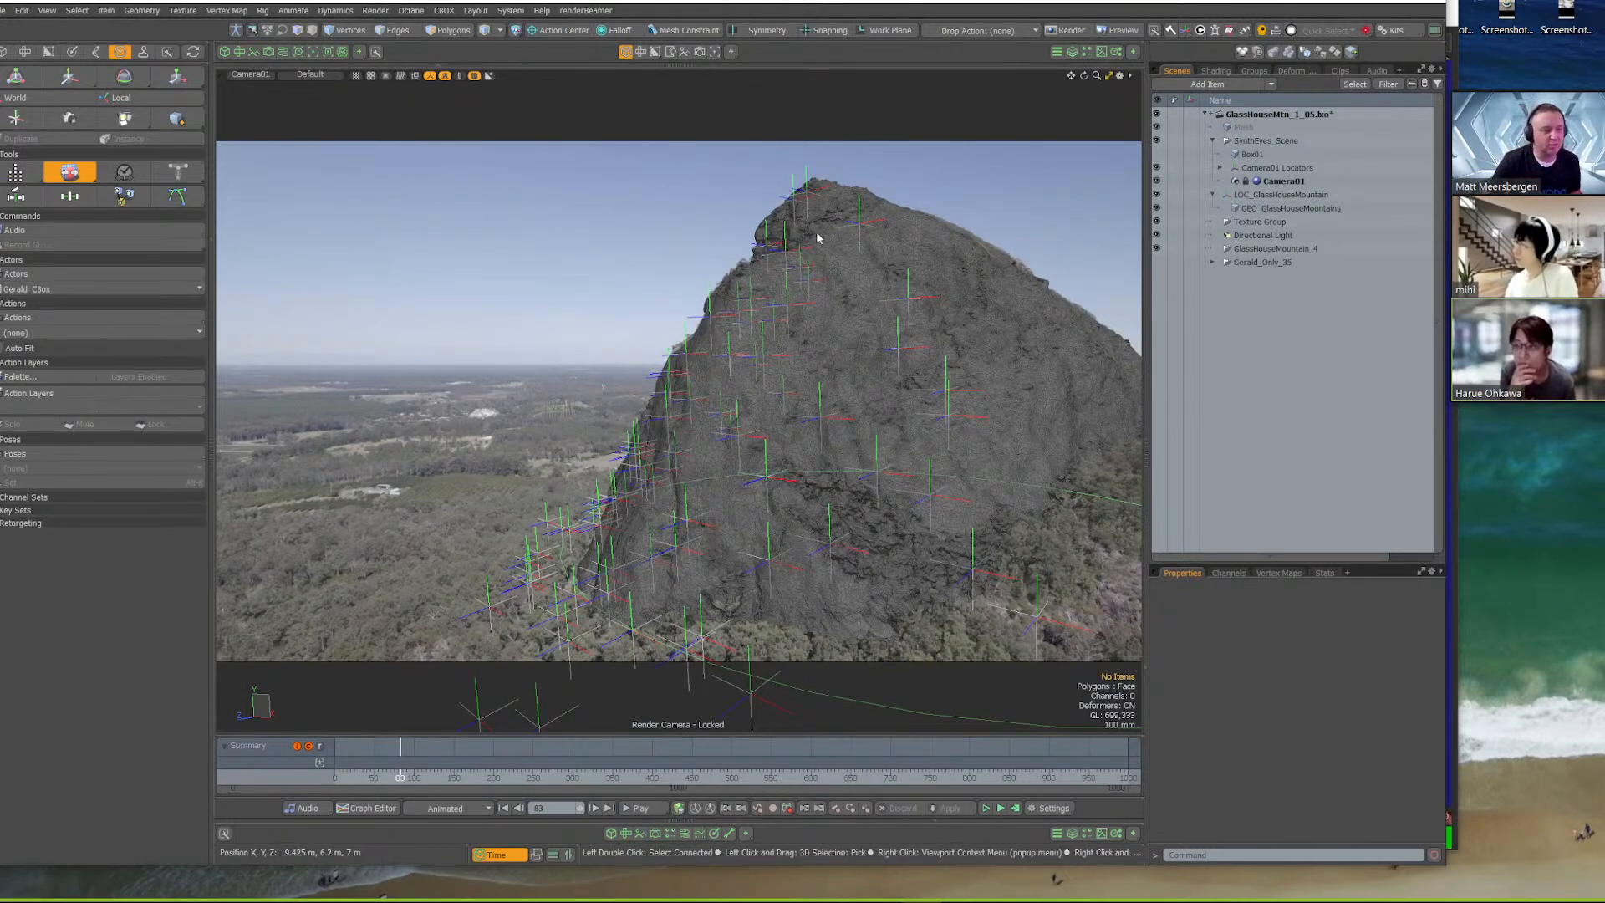
pyautogui.moveTo(402, 776); pyautogui.dragTo(825, 776)
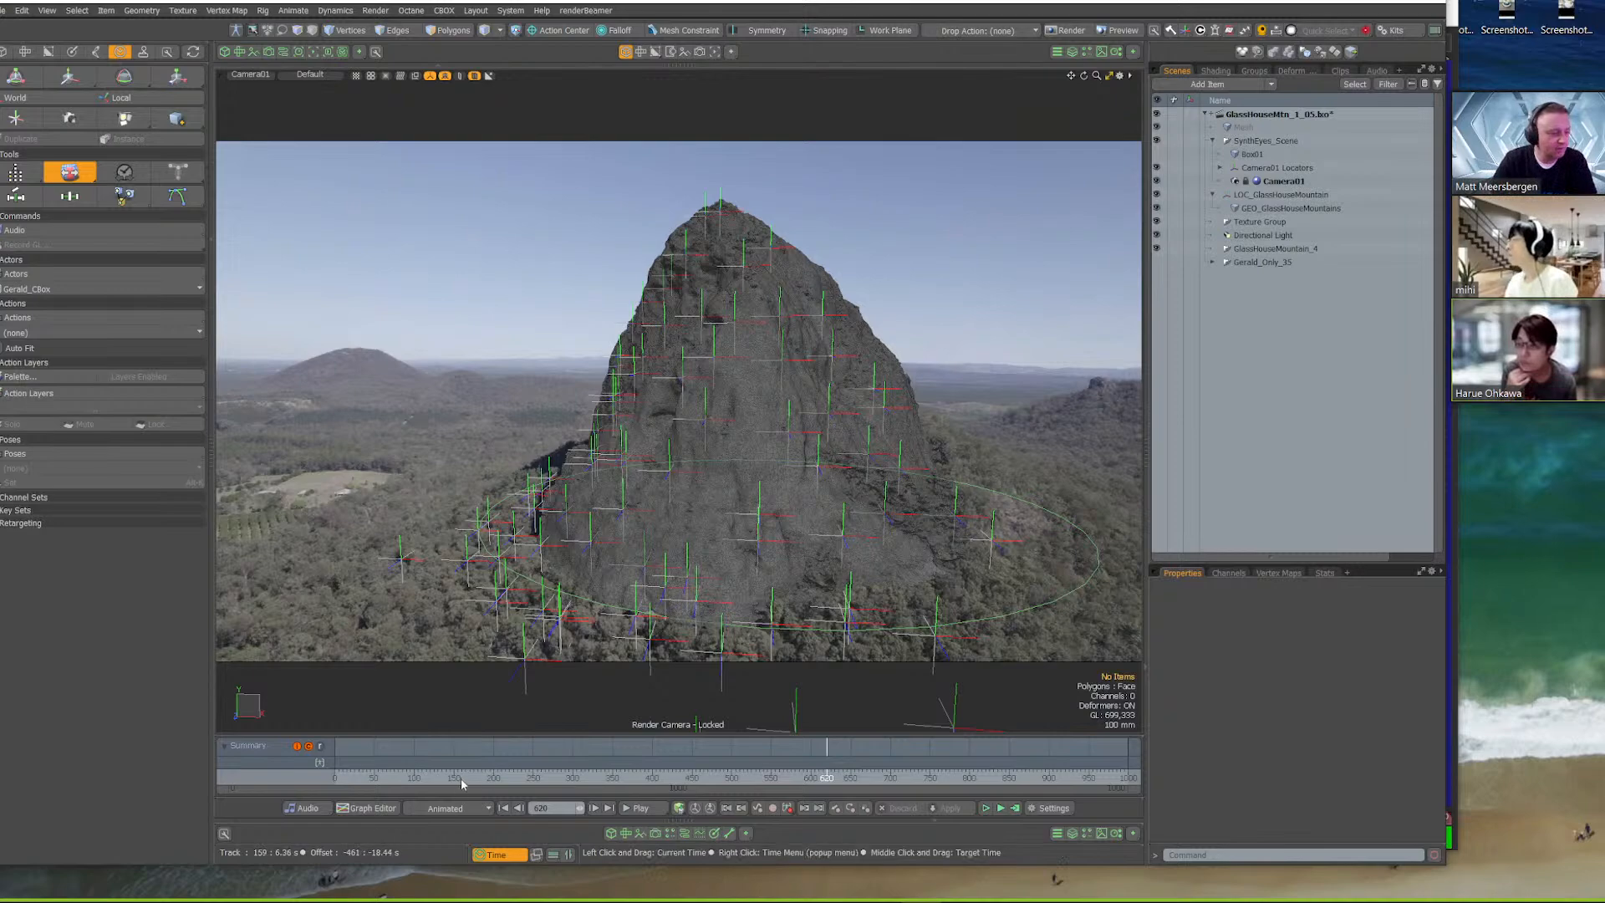
pyautogui.click(668, 776)
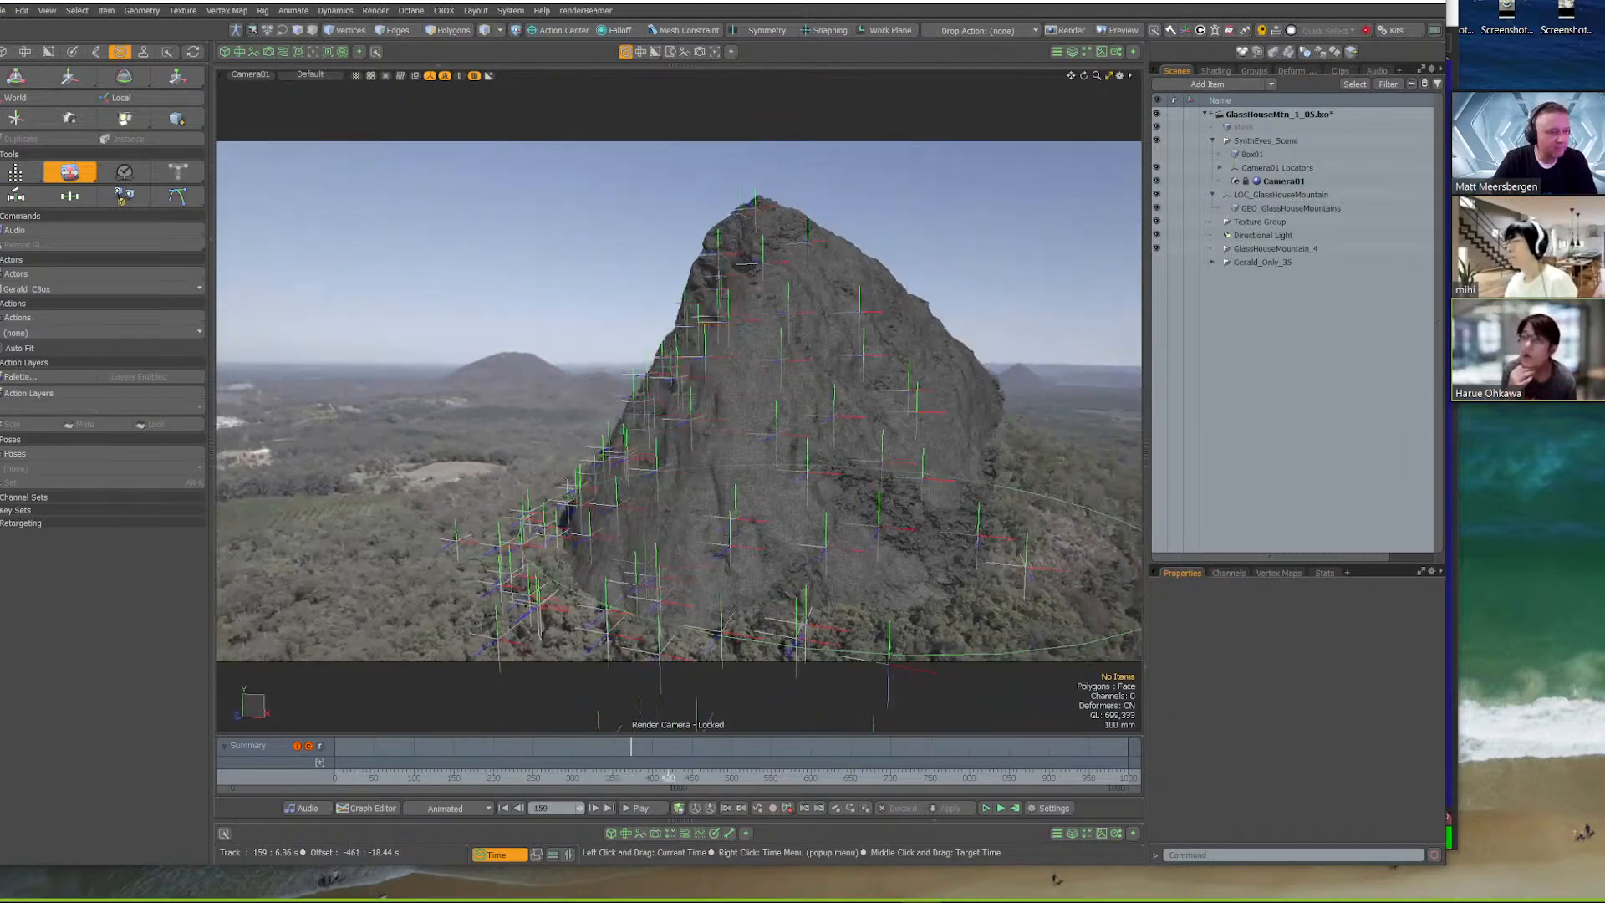
pyautogui.moveTo(669, 776)
pyautogui.mouseDown()
pyautogui.moveTo(857, 776)
pyautogui.moveTo(333, 777)
pyautogui.moveTo(633, 777)
pyautogui.moveTo(455, 777)
pyautogui.mouseUp()
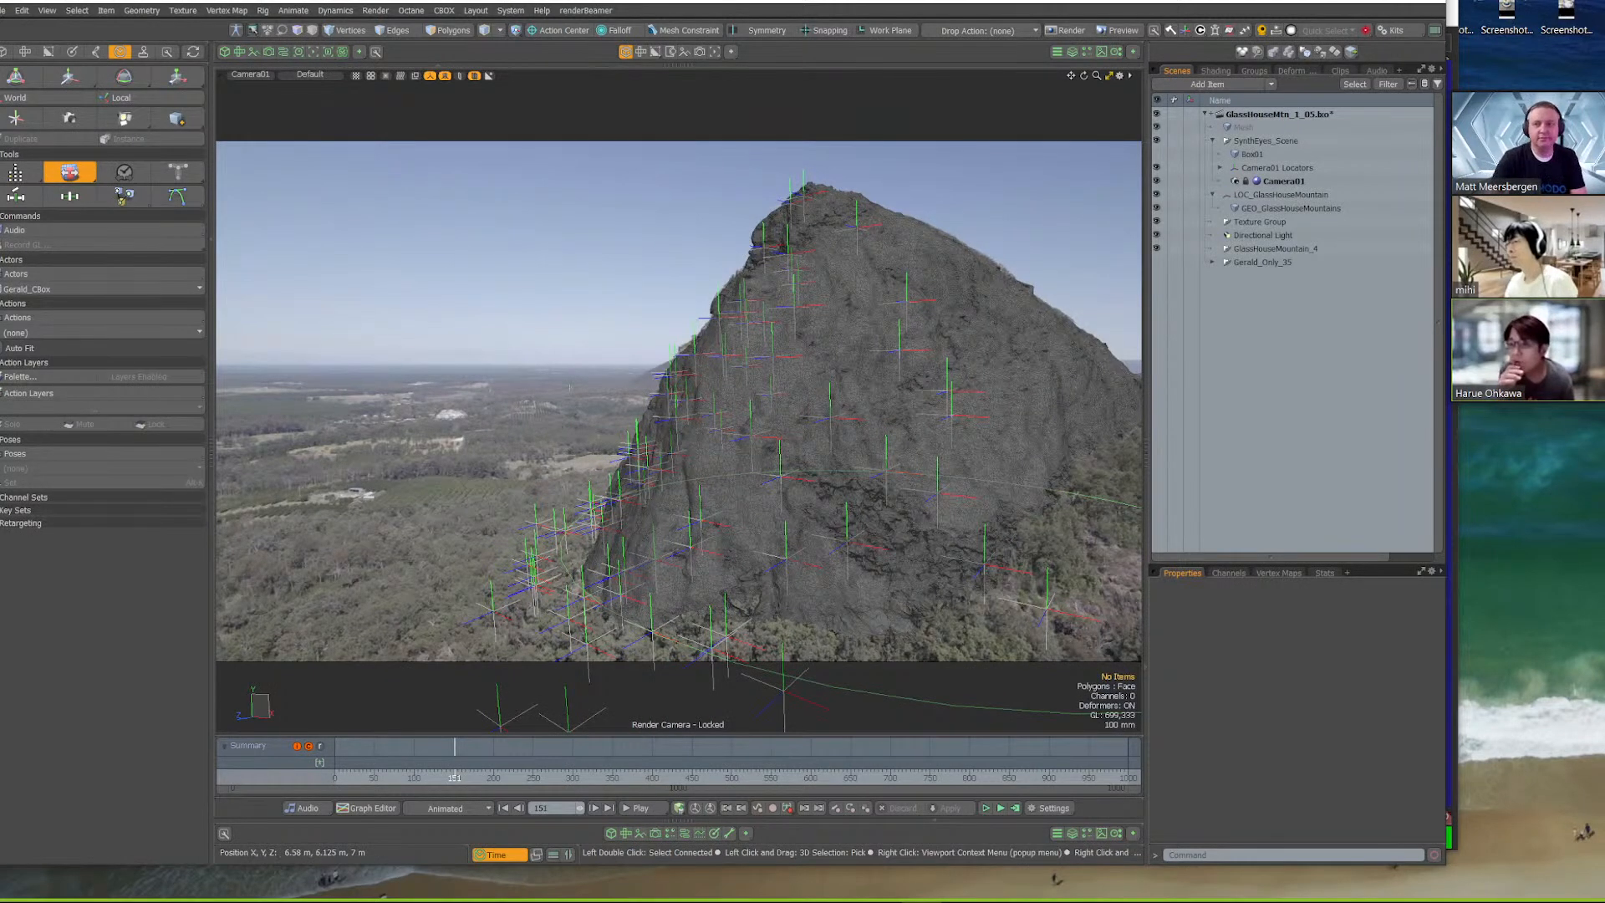
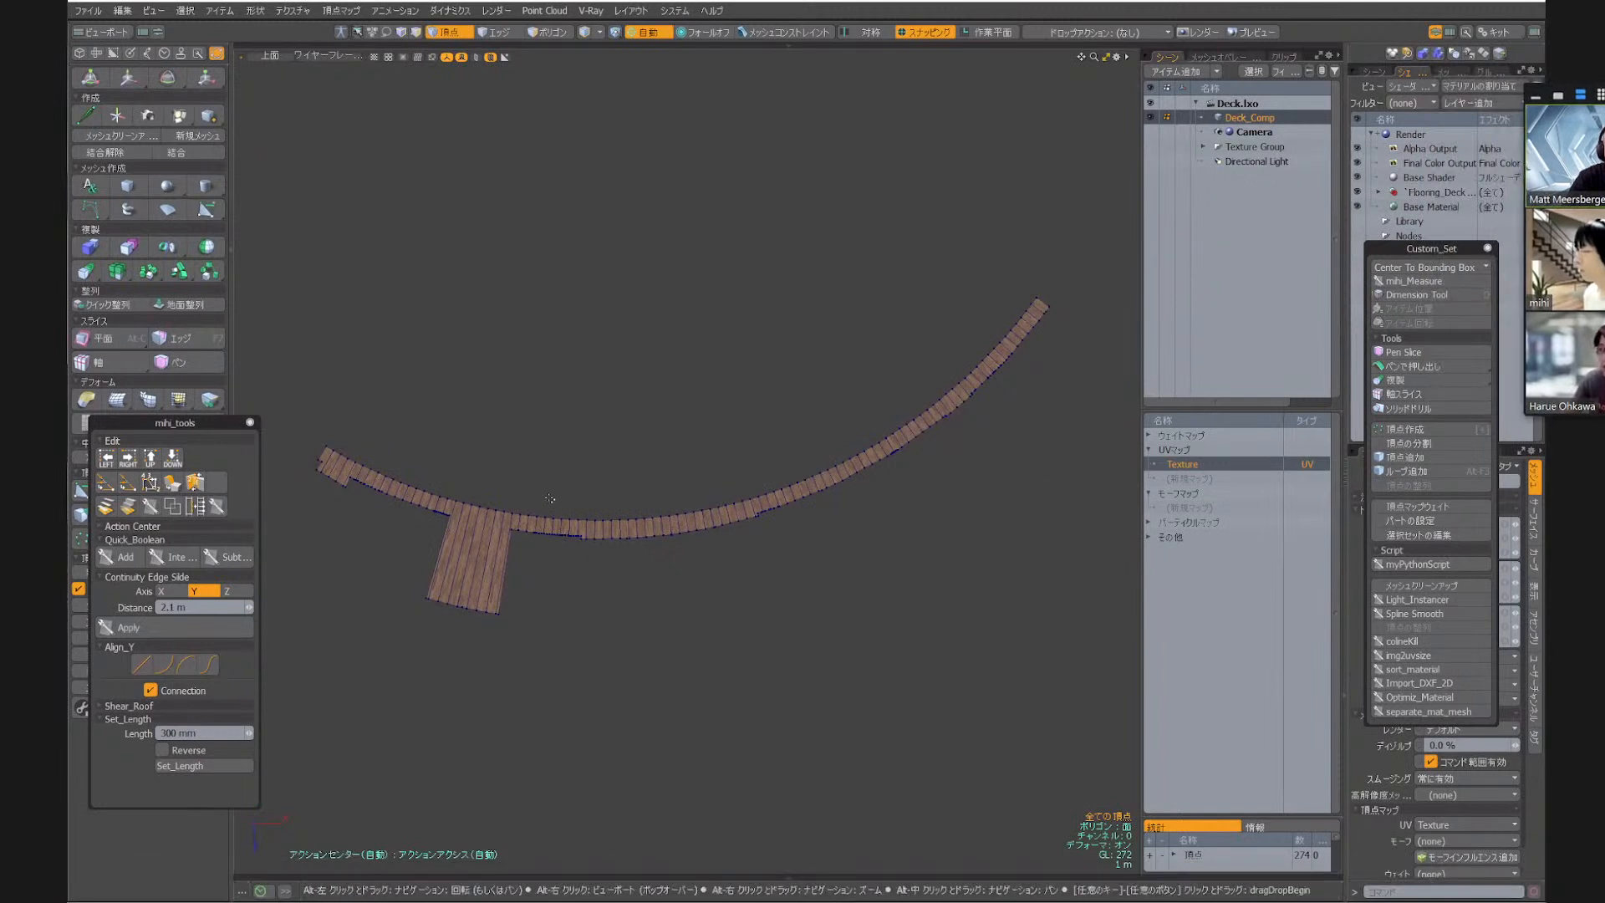
# Examine the finished curved wooden deck of Deck_Comp in the top and perspective views, including its stepped end and platform
pyautogui.keyDown('alt'); pyautogui.keyDown('shift'); pyautogui.moveTo(356, 473); pyautogui.dragTo(417, 406); pyautogui.keyUp('shift'); pyautogui.keyUp('alt')
pyautogui.scroll(9, 417, 406)
pyautogui.keyDown('alt'); pyautogui.moveTo(304, 332); pyautogui.dragTo(460, 345); pyautogui.keyUp('alt')
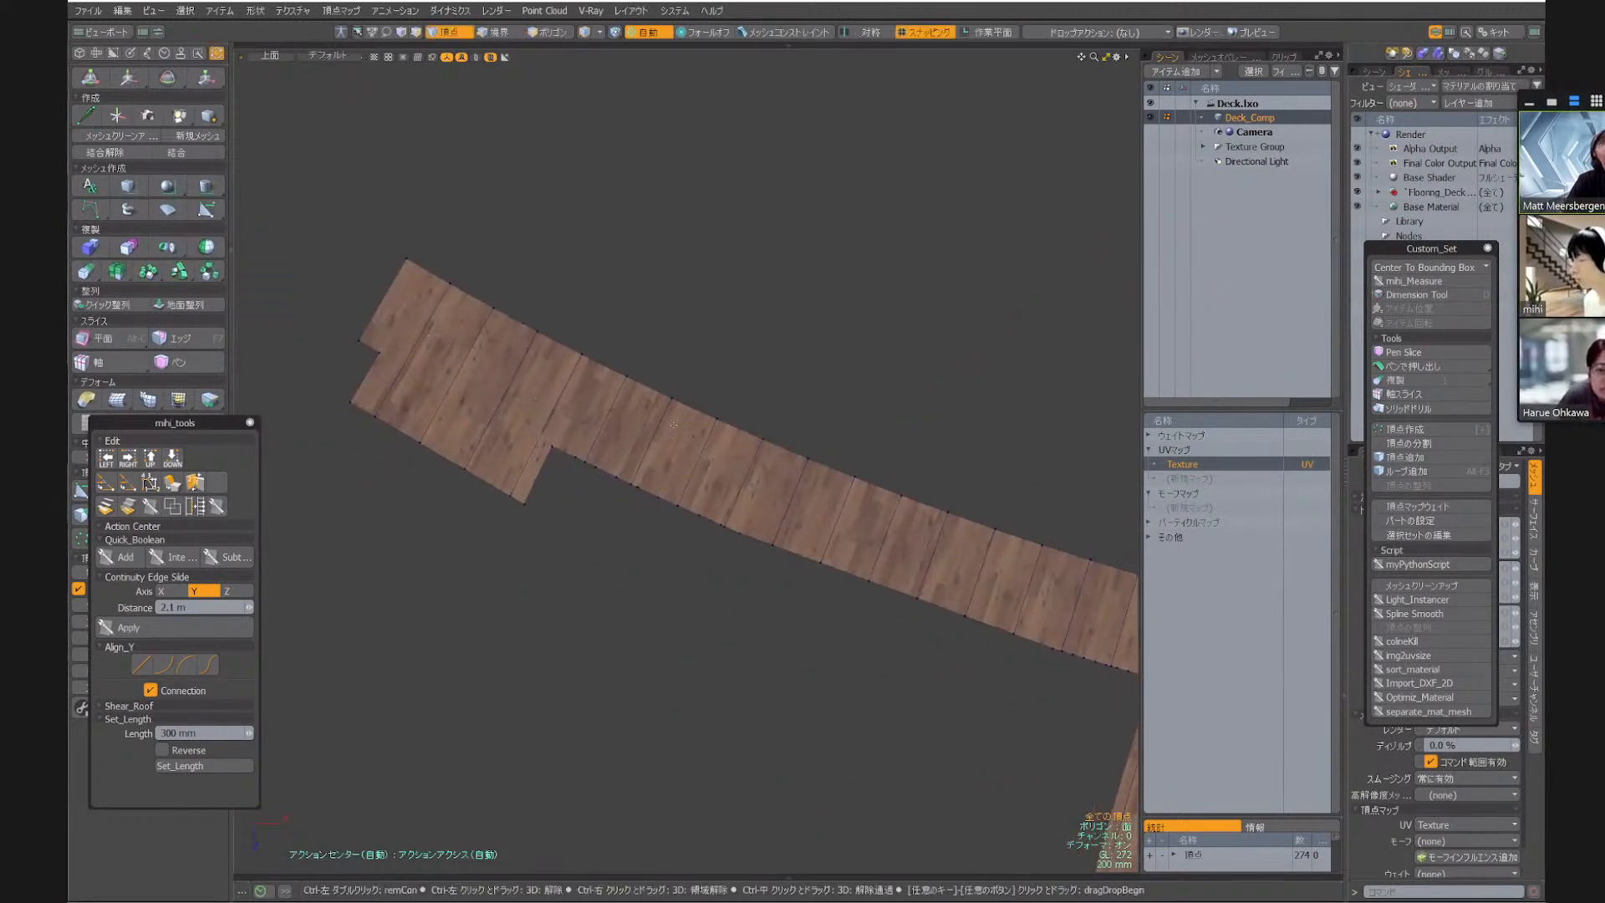
pyautogui.press('a')
pyautogui.keyDown('alt'); pyautogui.moveTo(659, 560); pyautogui.dragTo(678, 407); pyautogui.keyUp('alt')
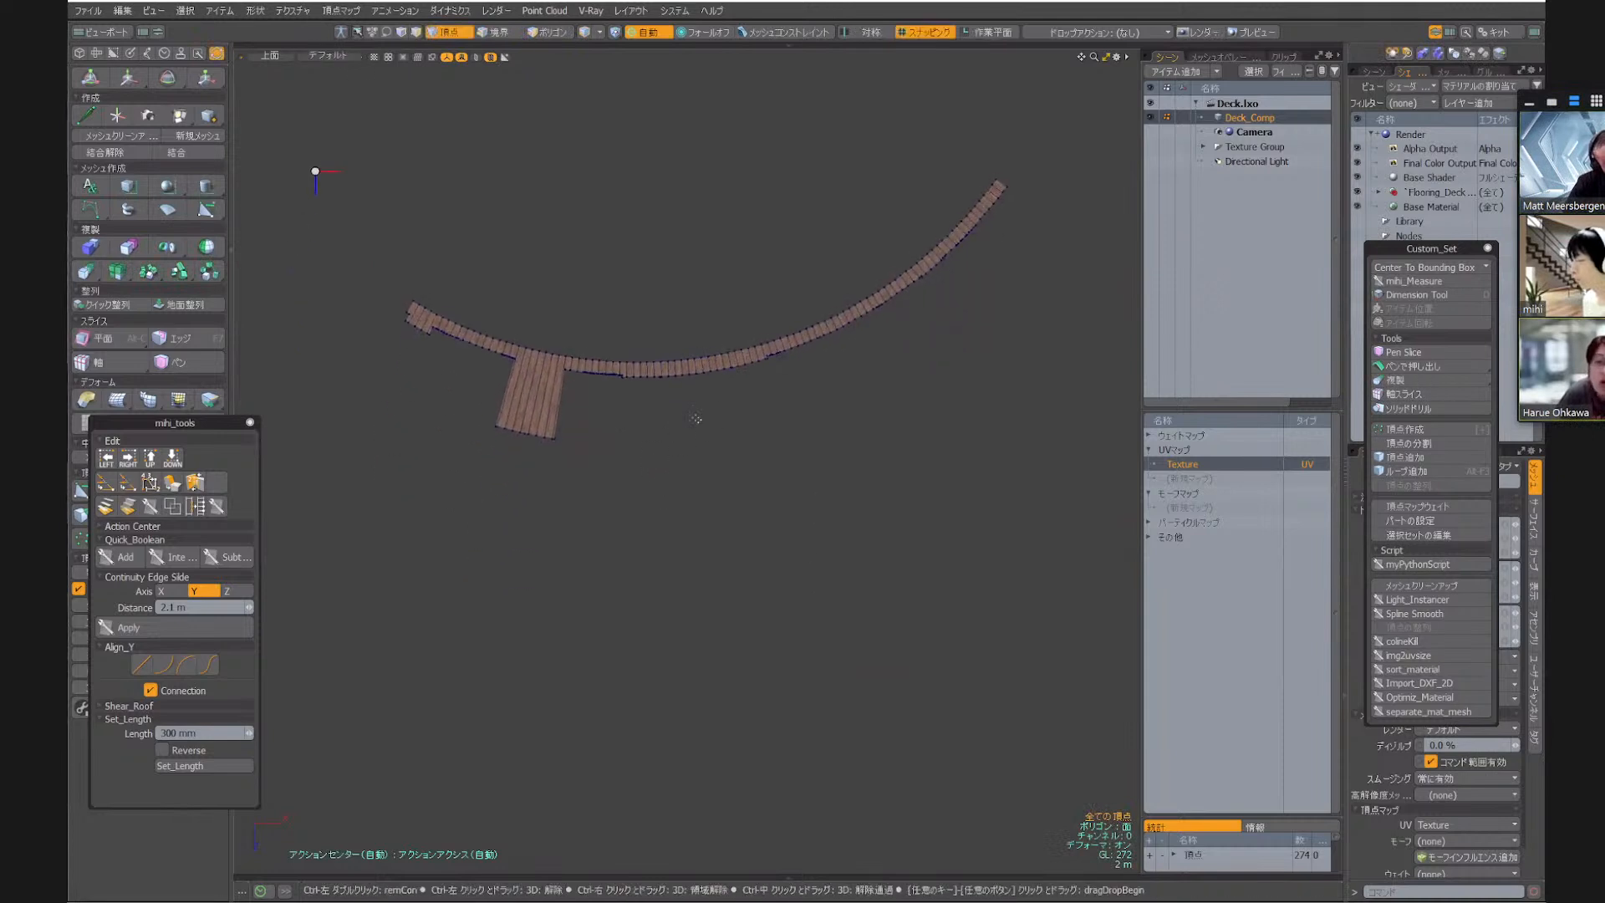
pyautogui.press('KP_Decimal')
pyautogui.keyDown('alt'); pyautogui.moveTo(500, 376); pyautogui.dragTo(712, 390); pyautogui.keyUp('alt')
pyautogui.scroll(5, 711, 390)
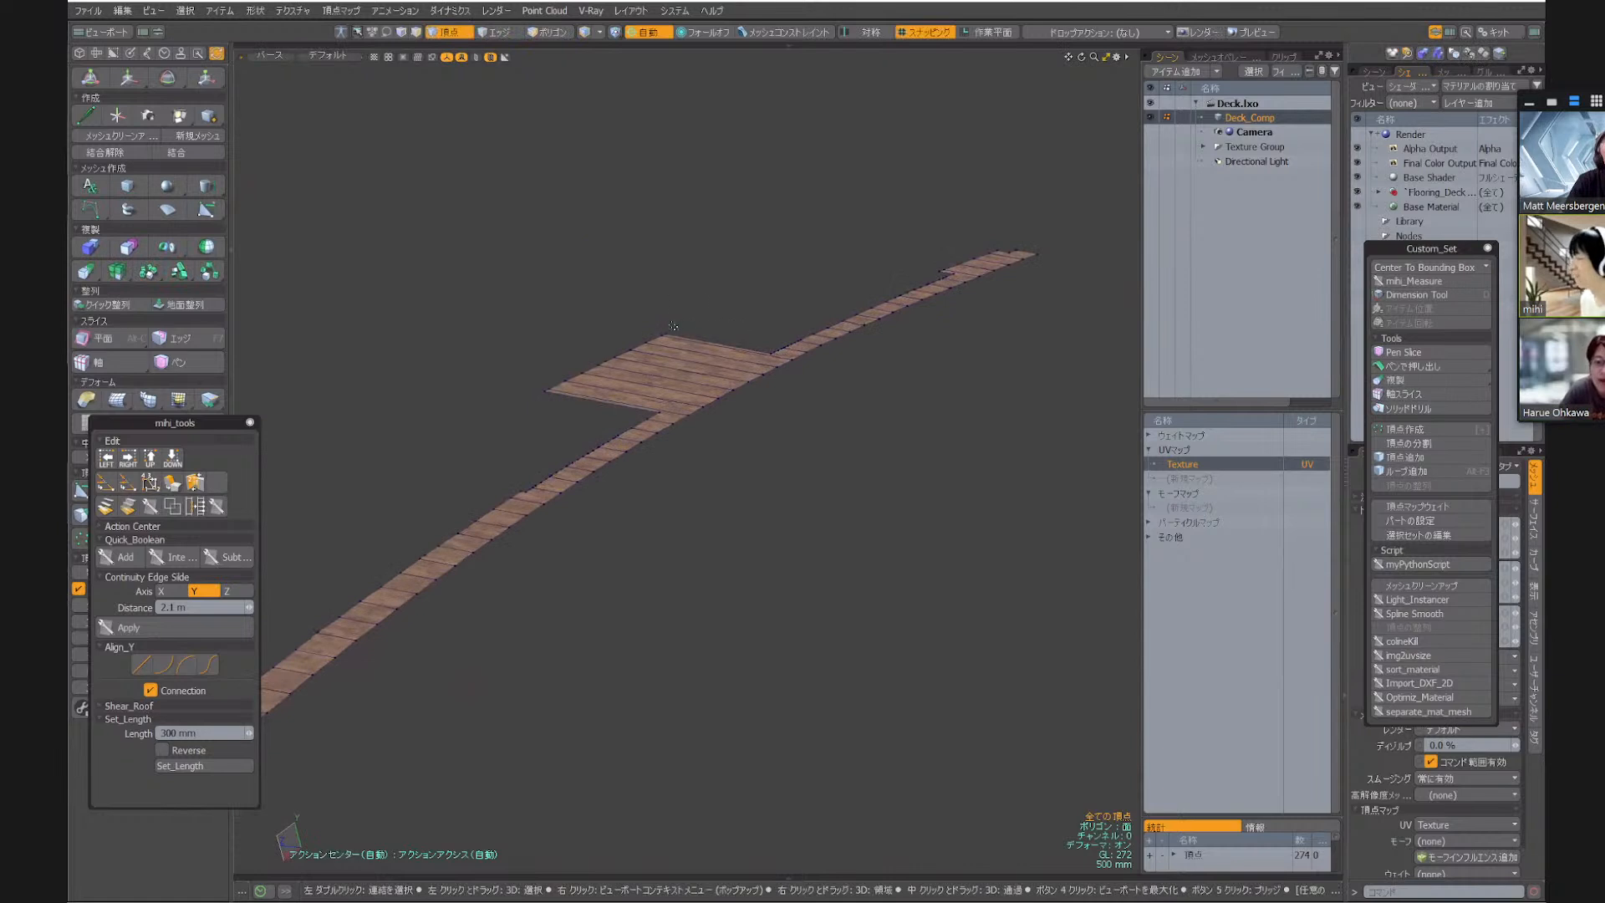
pyautogui.scroll(-5, 684, 372)
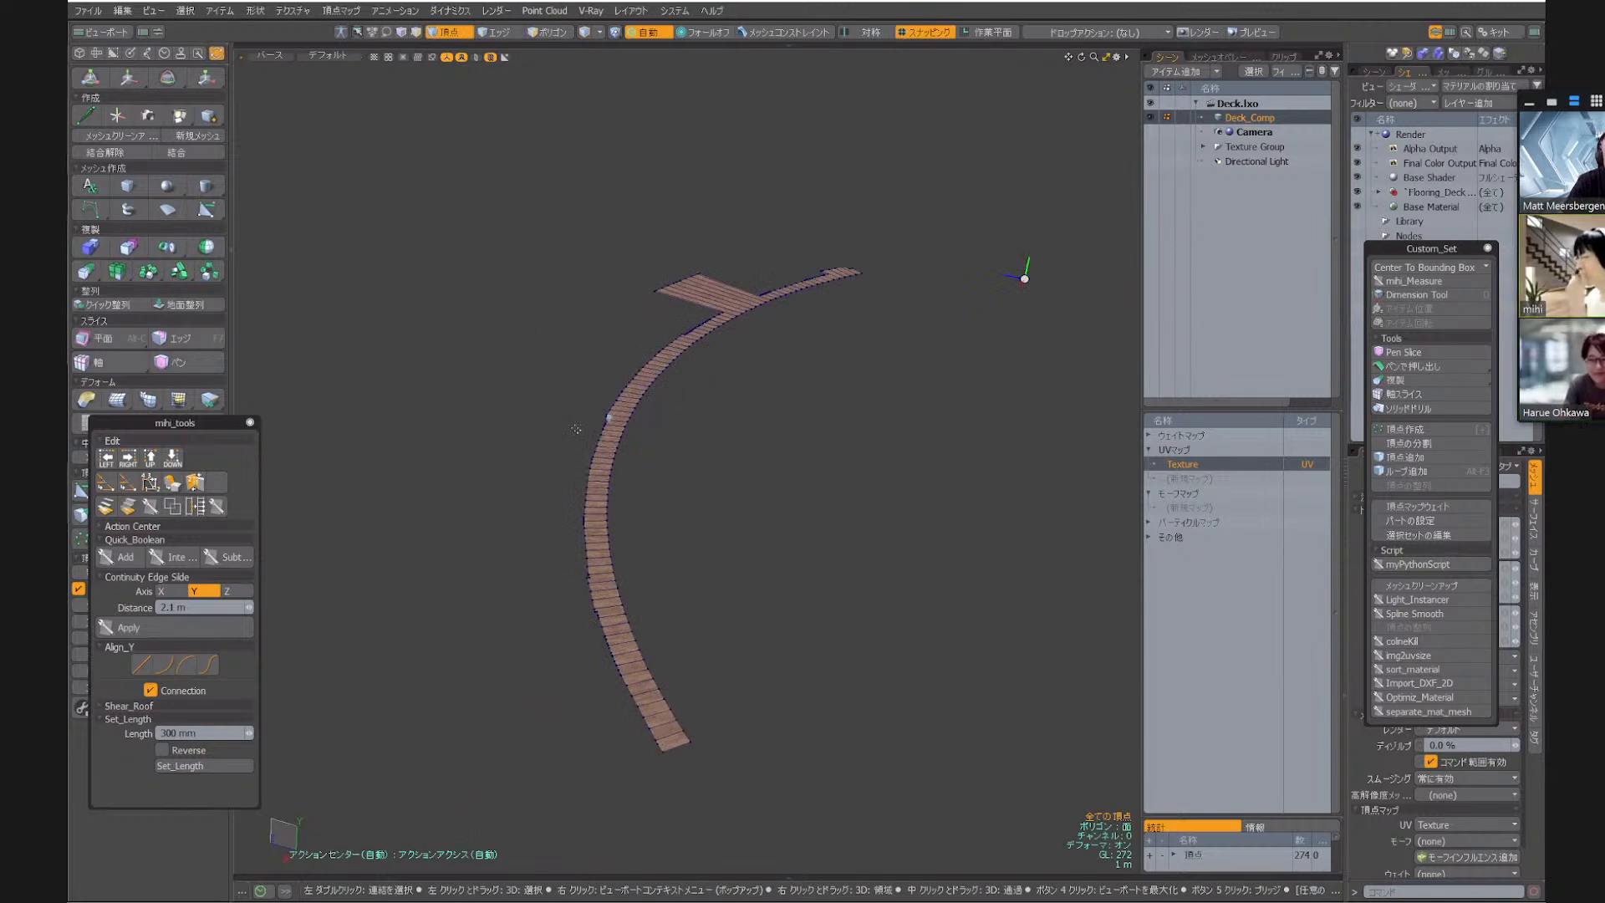
pyautogui.scroll(5, 737, 360)
# Inspect the deck's separate boards by selecting the end boards and the notched first platform board as polygons, and clear the selection
pyautogui.press('2')
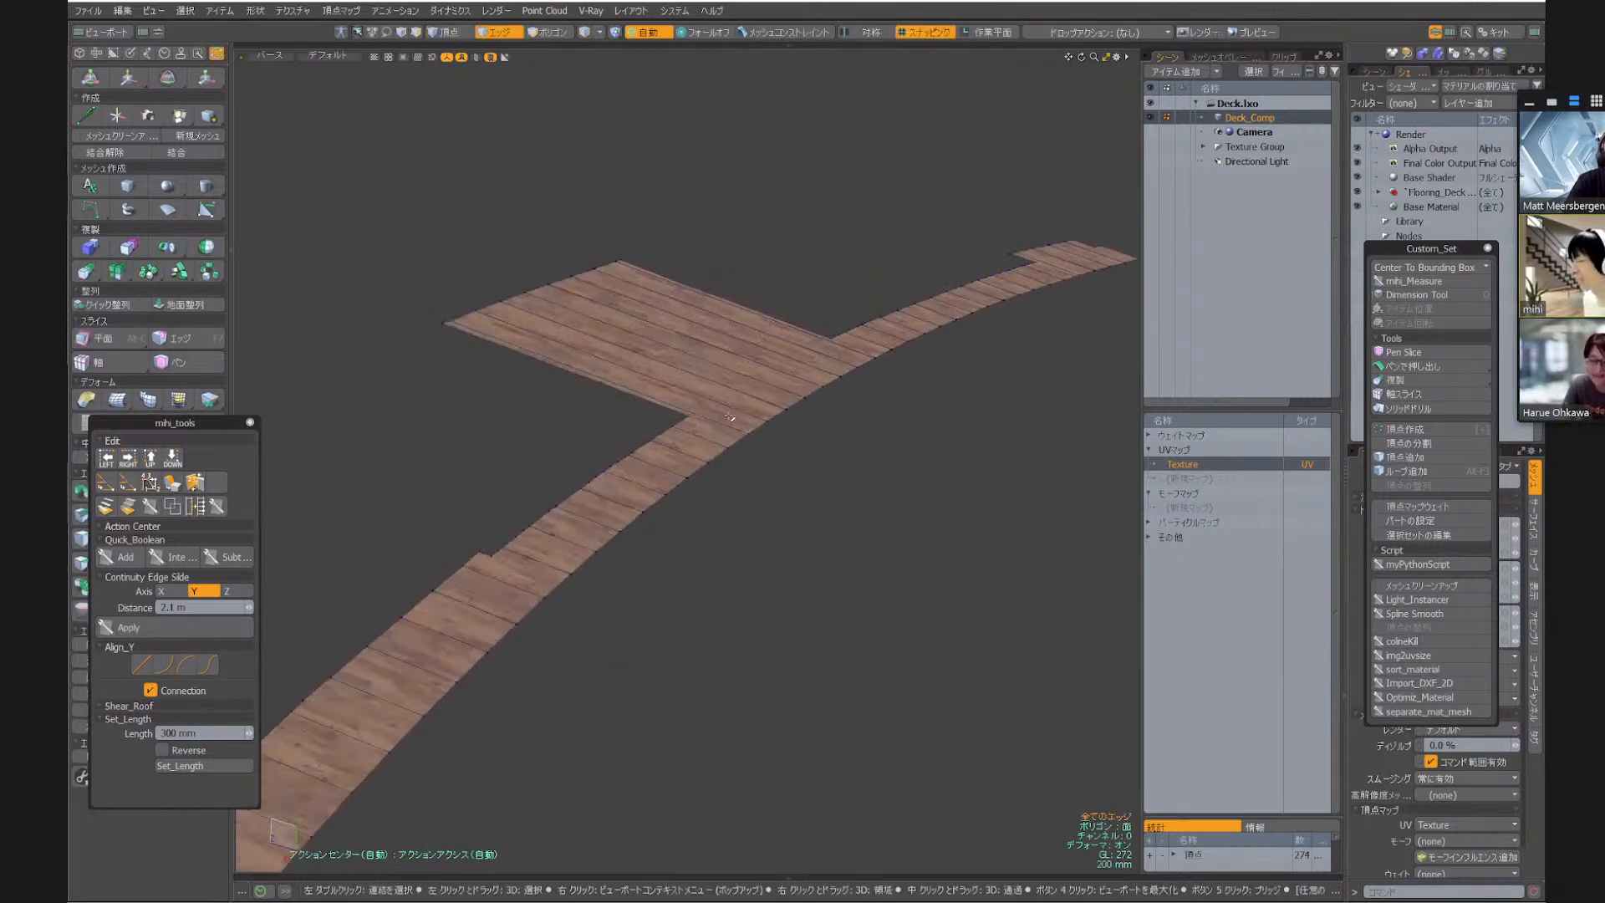
pyautogui.press('3')
pyautogui.doubleClick(734, 415)
pyautogui.click(860, 469)
pyautogui.scroll(-2, 860, 469)
pyautogui.keyDown('alt'); pyautogui.moveTo(860, 468); pyautogui.dragTo(556, 564); pyautogui.keyUp('alt')
pyautogui.hotkey('ctrl', 'space')
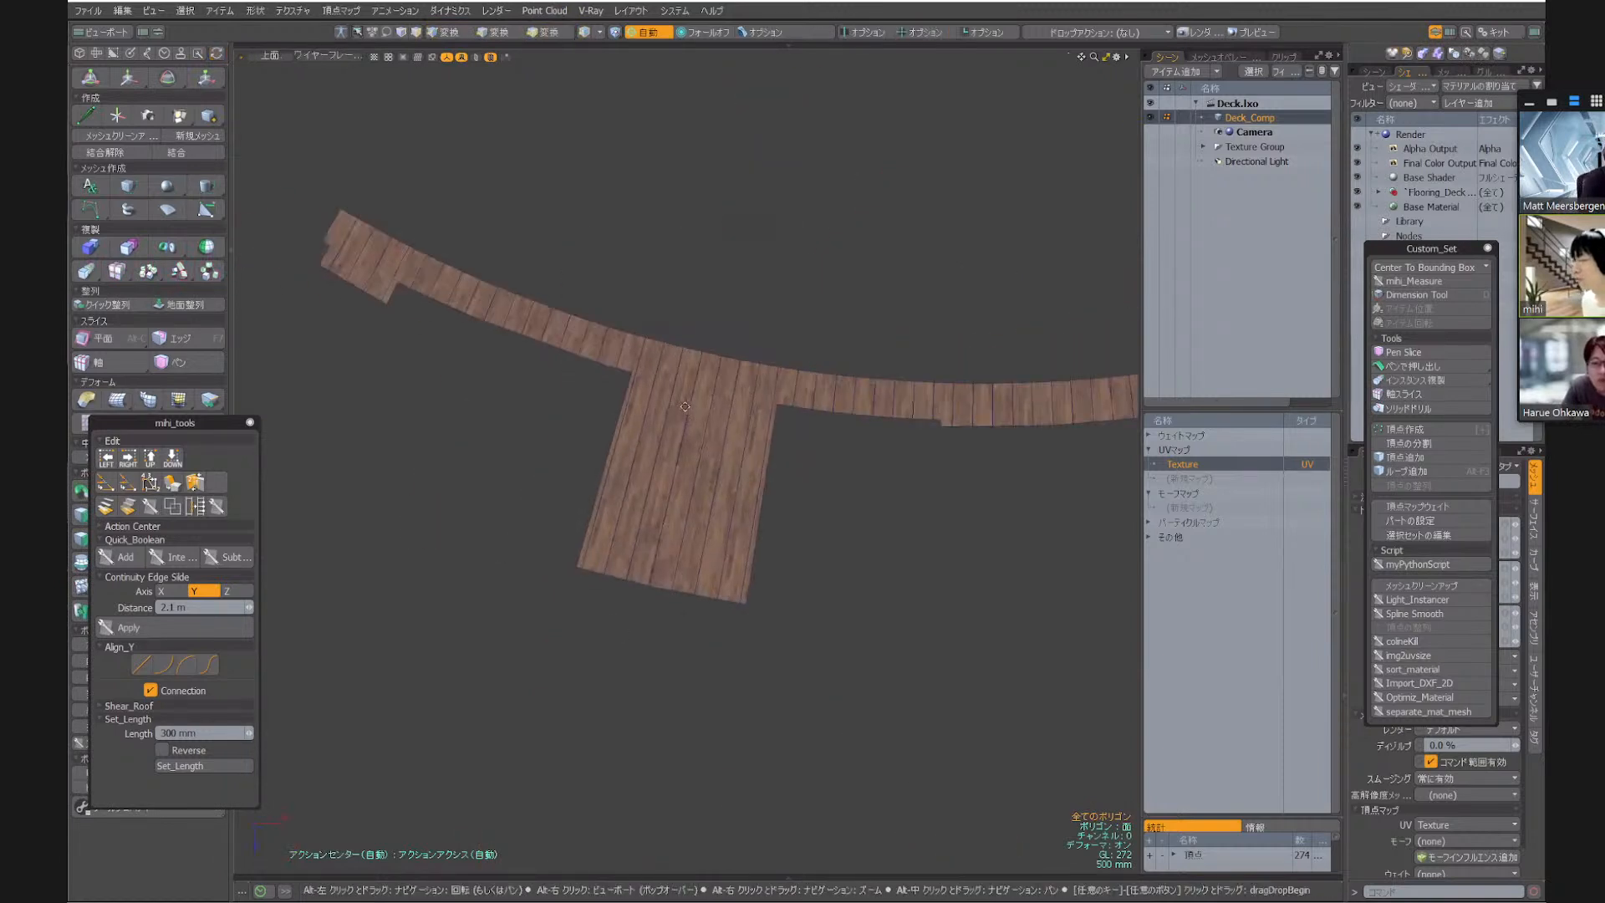
pyautogui.keyDown('alt'); pyautogui.keyDown('shift'); pyautogui.moveTo(480, 298); pyautogui.dragTo(509, 335); pyautogui.keyUp('shift'); pyautogui.keyUp('alt')
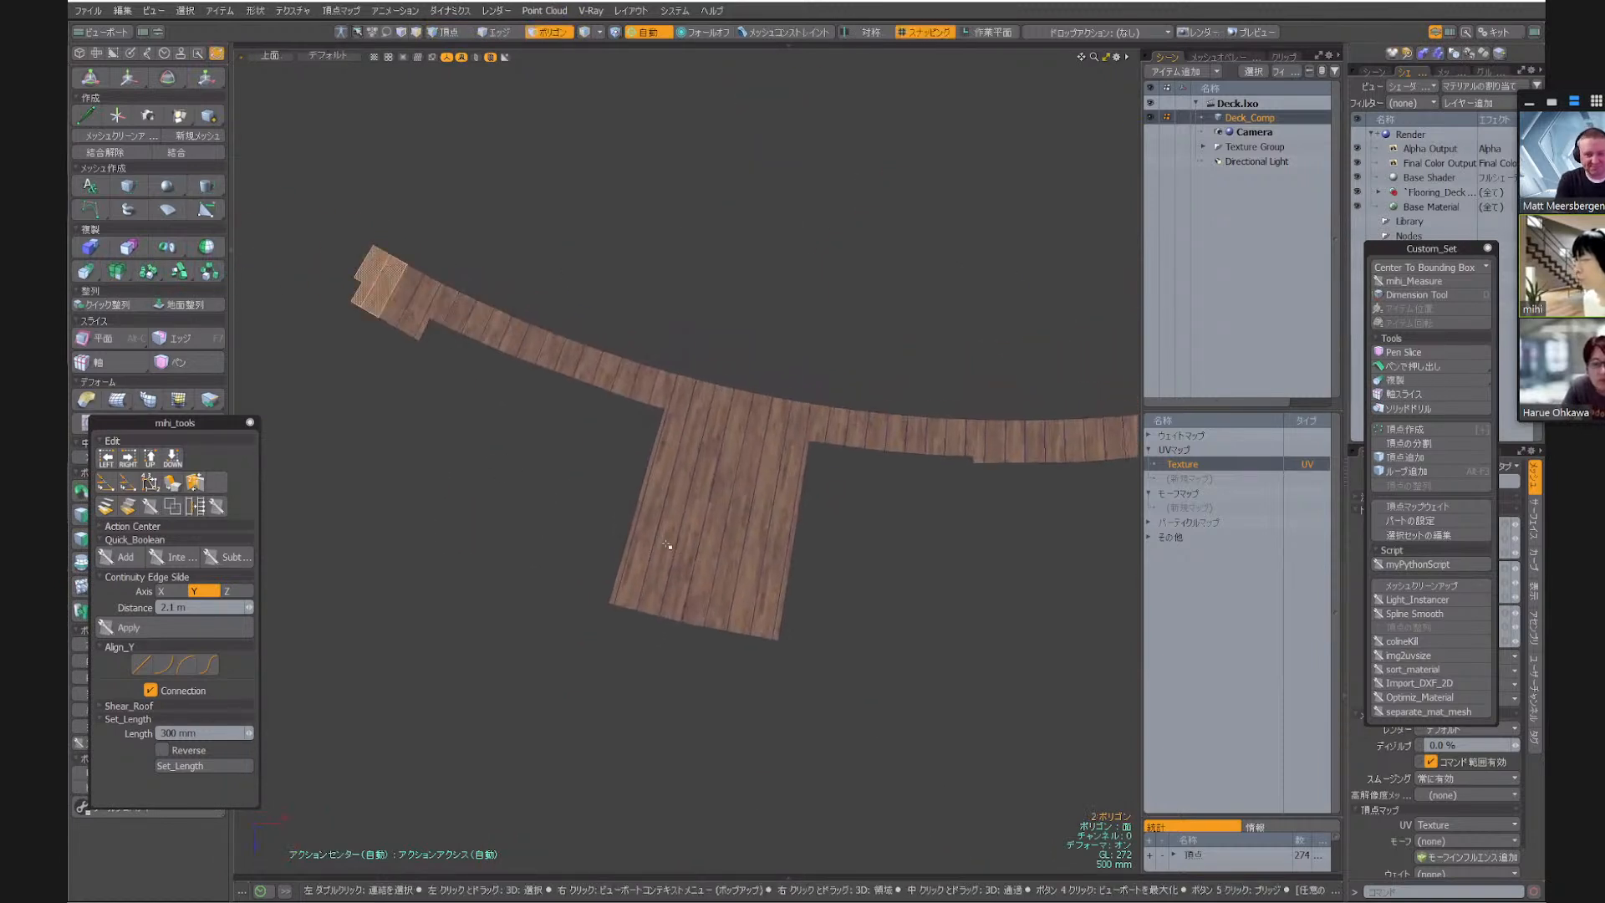
pyautogui.click(648, 473)
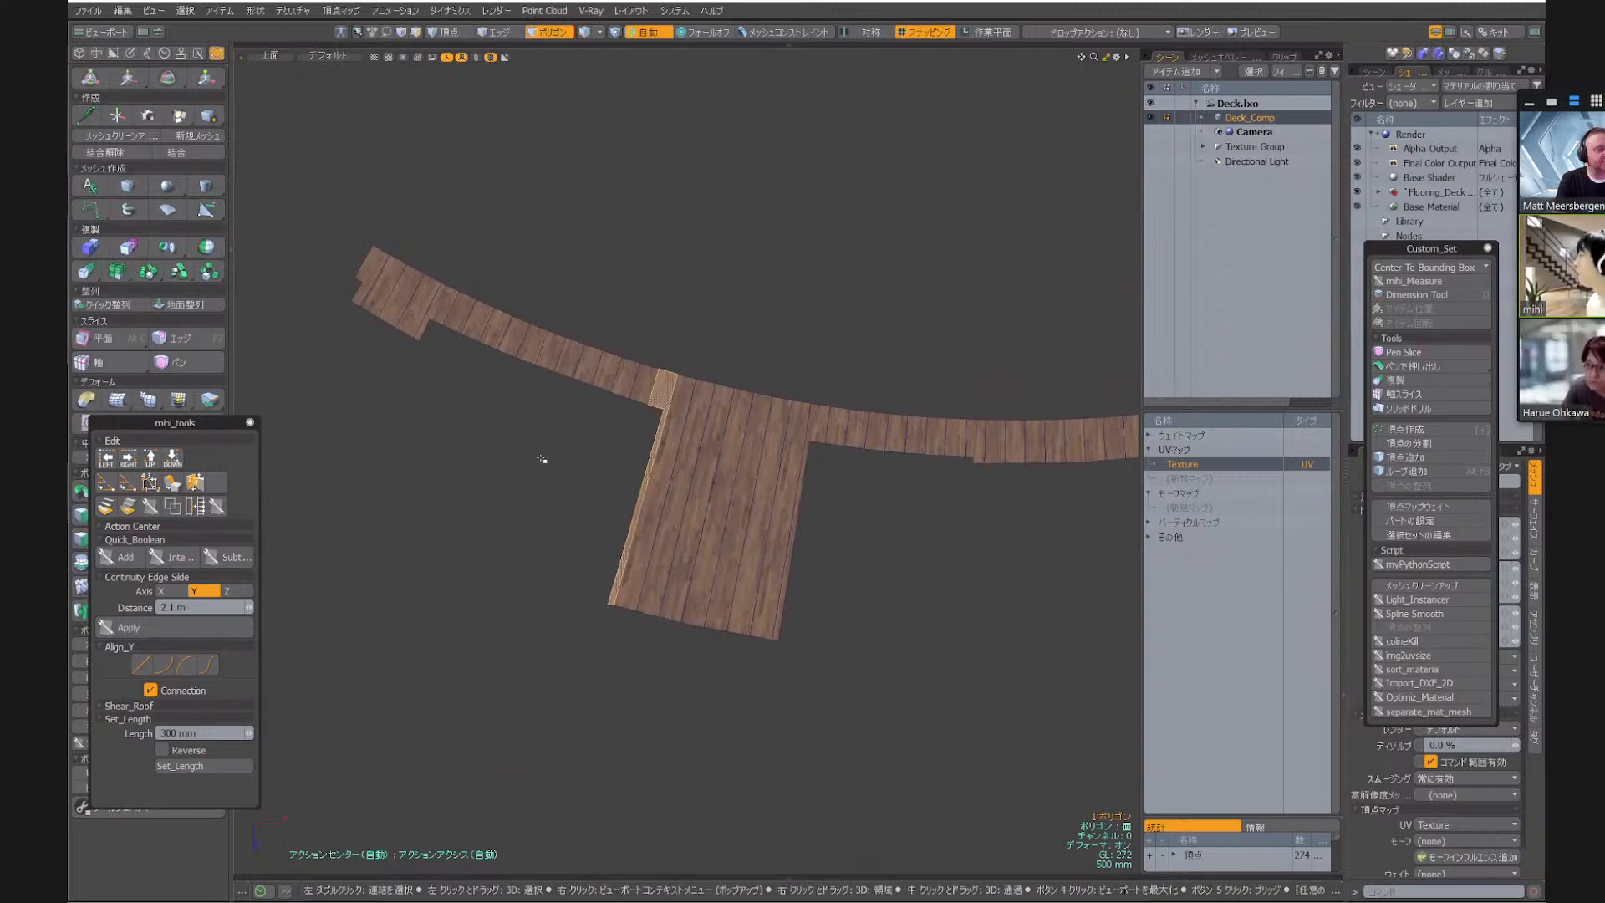
pyautogui.click(417, 395)
pyautogui.scroll(5, 434, 350)
pyautogui.keyDown('alt'); pyautogui.keyDown('shift'); pyautogui.moveTo(438, 344); pyautogui.dragTo(684, 505); pyautogui.keyUp('shift'); pyautogui.keyUp('alt')
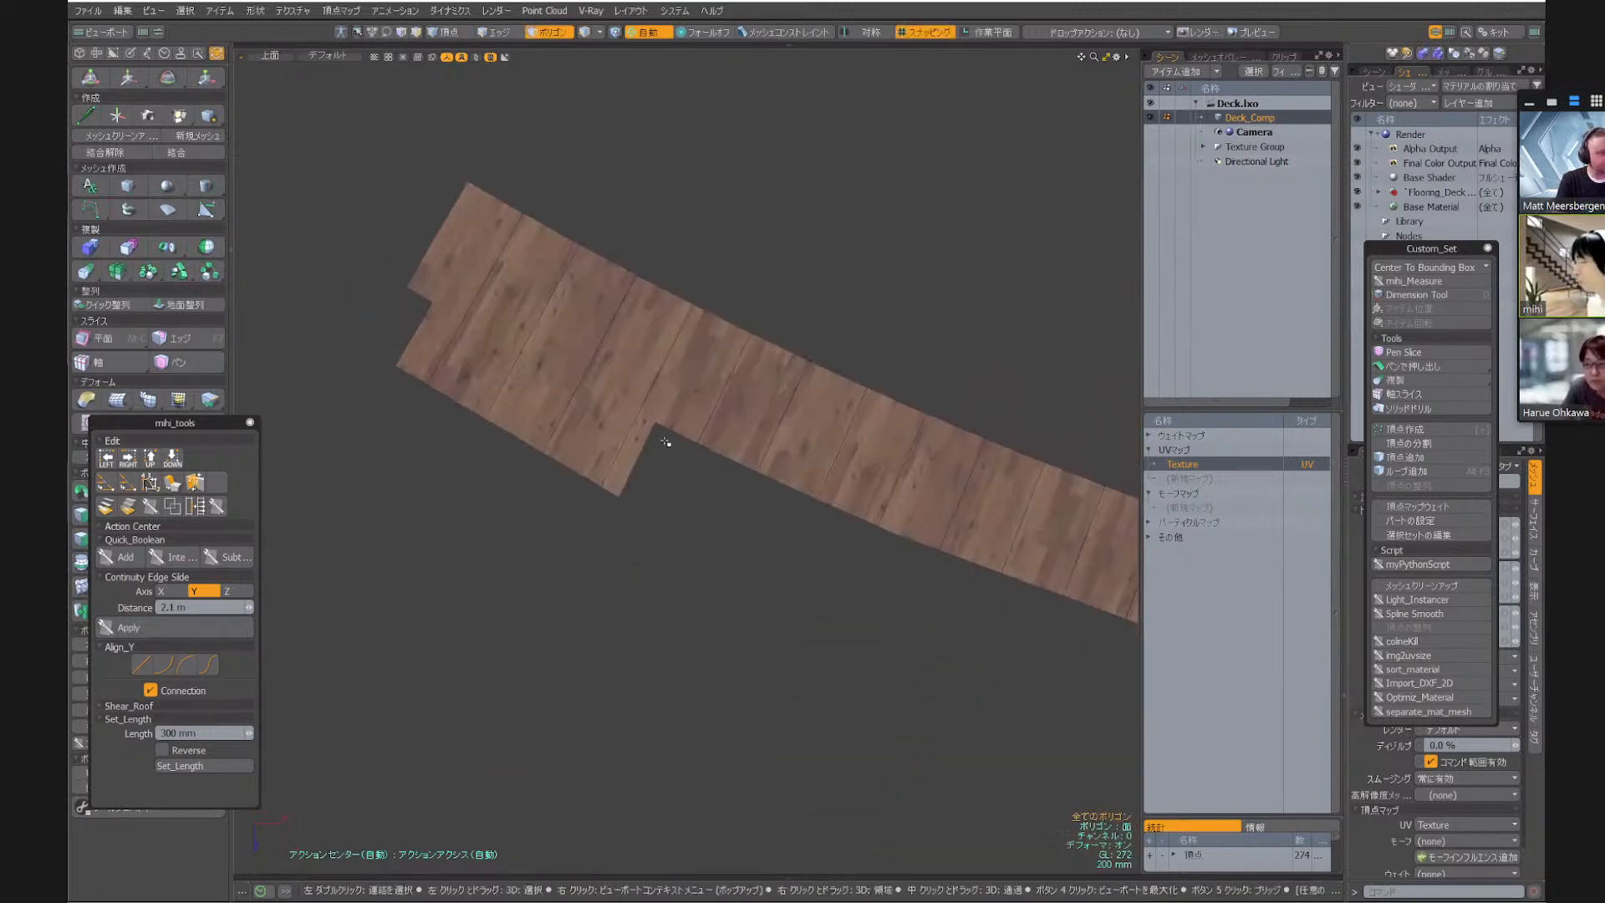
# Select two extra vertices lying between board seams along the deck's edge to inspect them, and clear the selection
pyautogui.press('1')
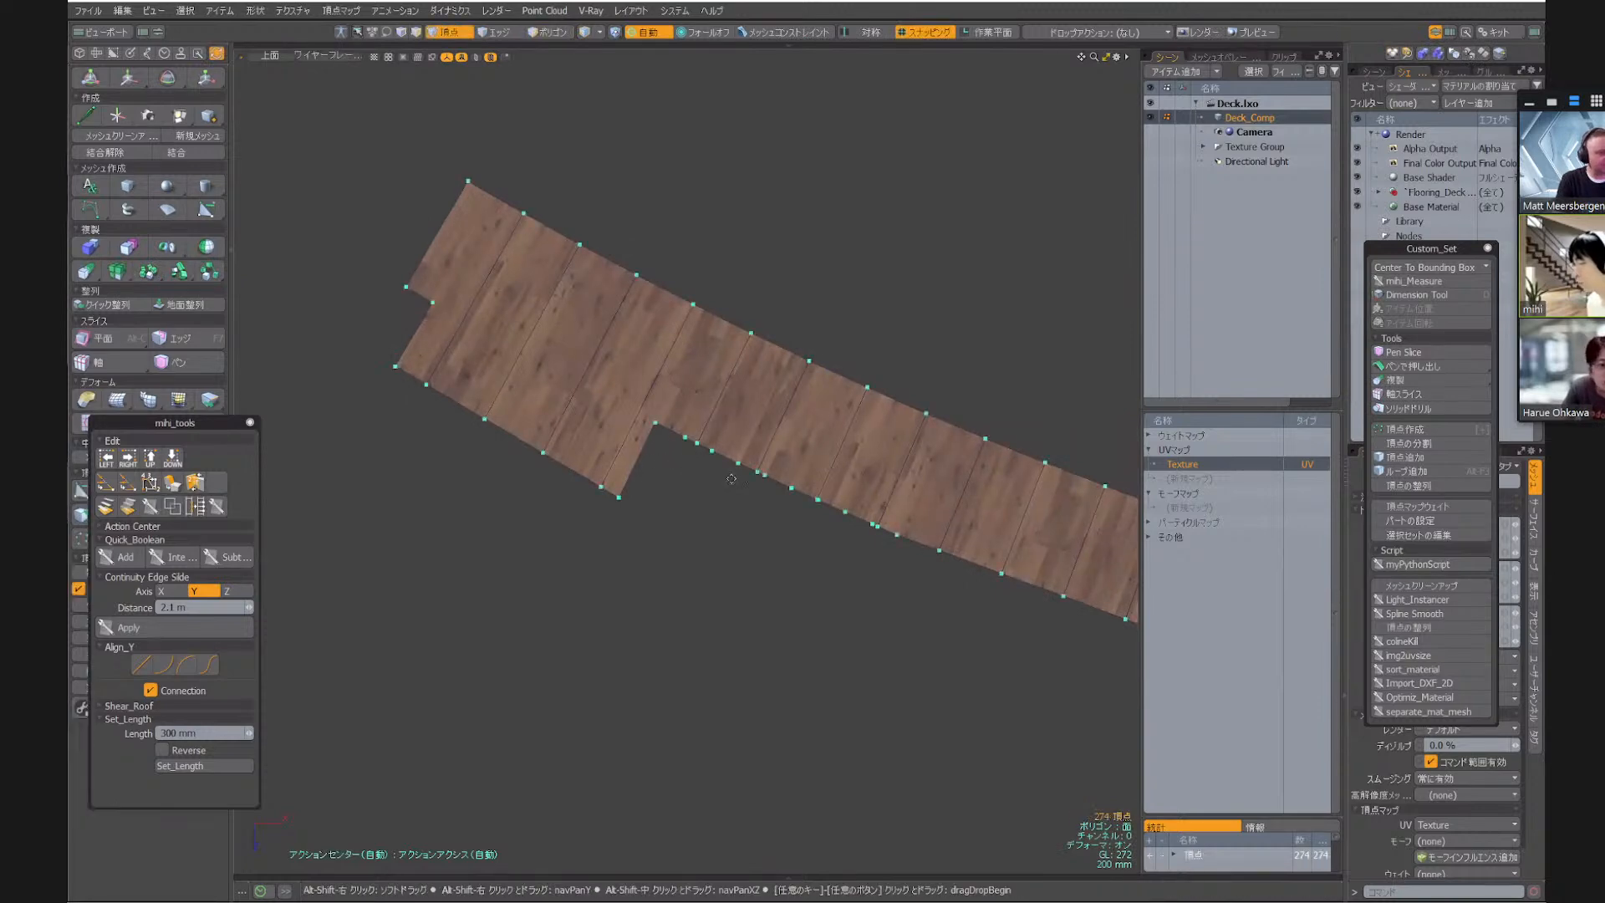
pyautogui.keyDown('alt'); pyautogui.keyDown('shift'); pyautogui.moveTo(731, 479); pyautogui.dragTo(678, 458); pyautogui.keyUp('shift'); pyautogui.keyUp('alt')
pyautogui.scroll(7, 640, 418)
pyautogui.click(726, 427)
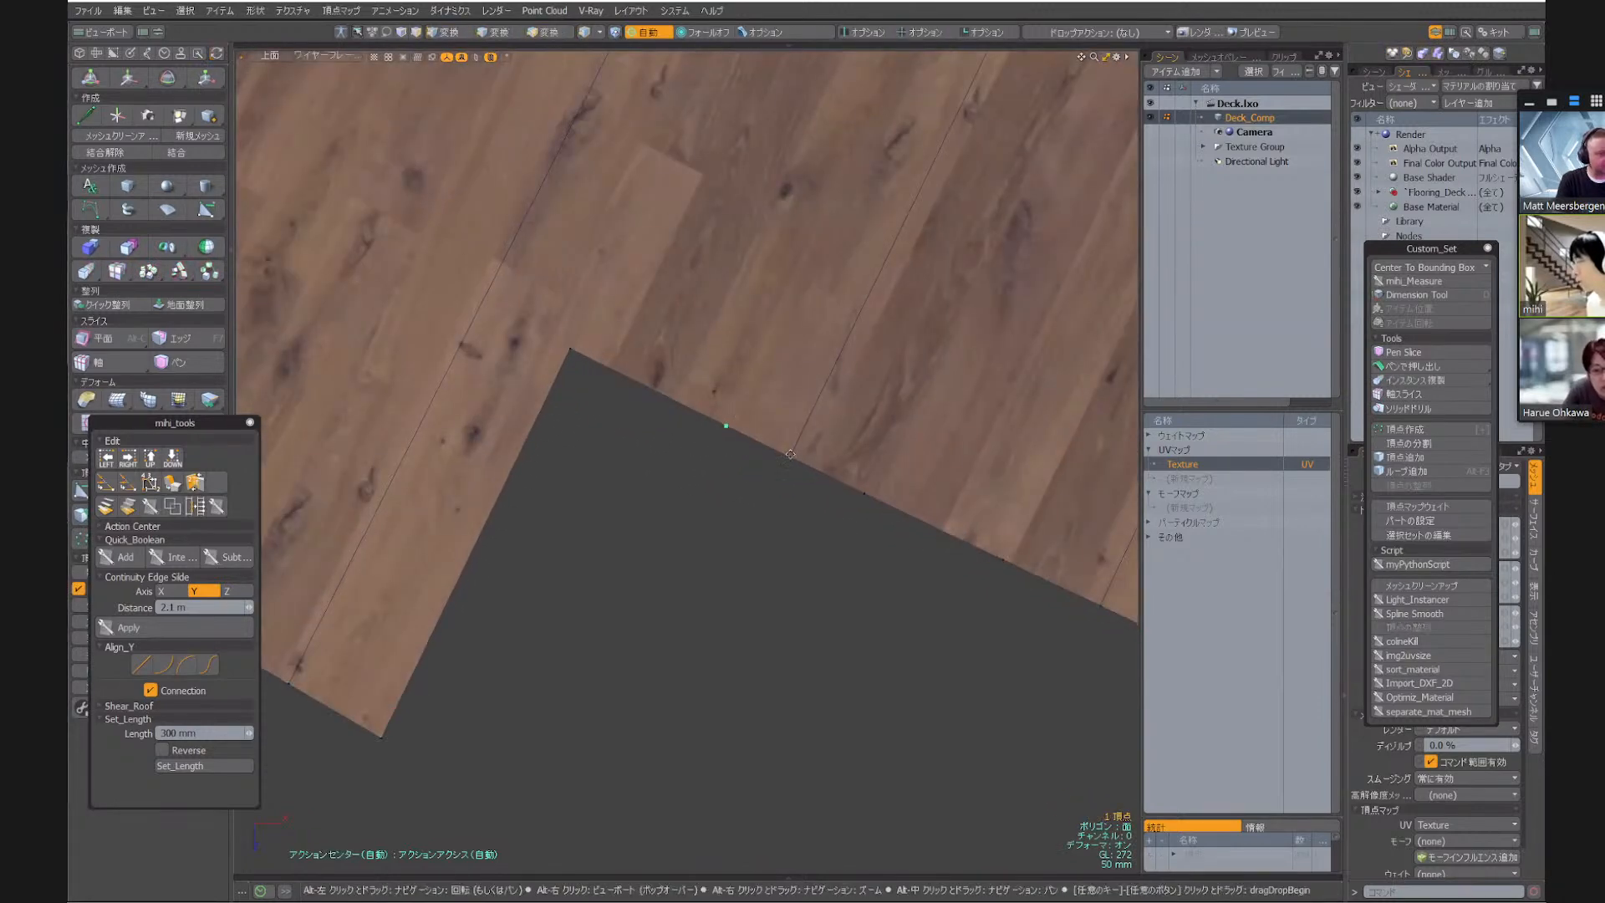
pyautogui.keyDown('alt'); pyautogui.moveTo(896, 535); pyautogui.dragTo(627, 502); pyautogui.keyUp('alt')
pyautogui.keyDown('shift'); pyautogui.moveTo(584, 428); pyautogui.dragTo(679, 500, button='right'); pyautogui.keyUp('shift')
pyautogui.keyDown('alt'); pyautogui.moveTo(732, 348); pyautogui.dragTo(589, 424); pyautogui.keyUp('alt')
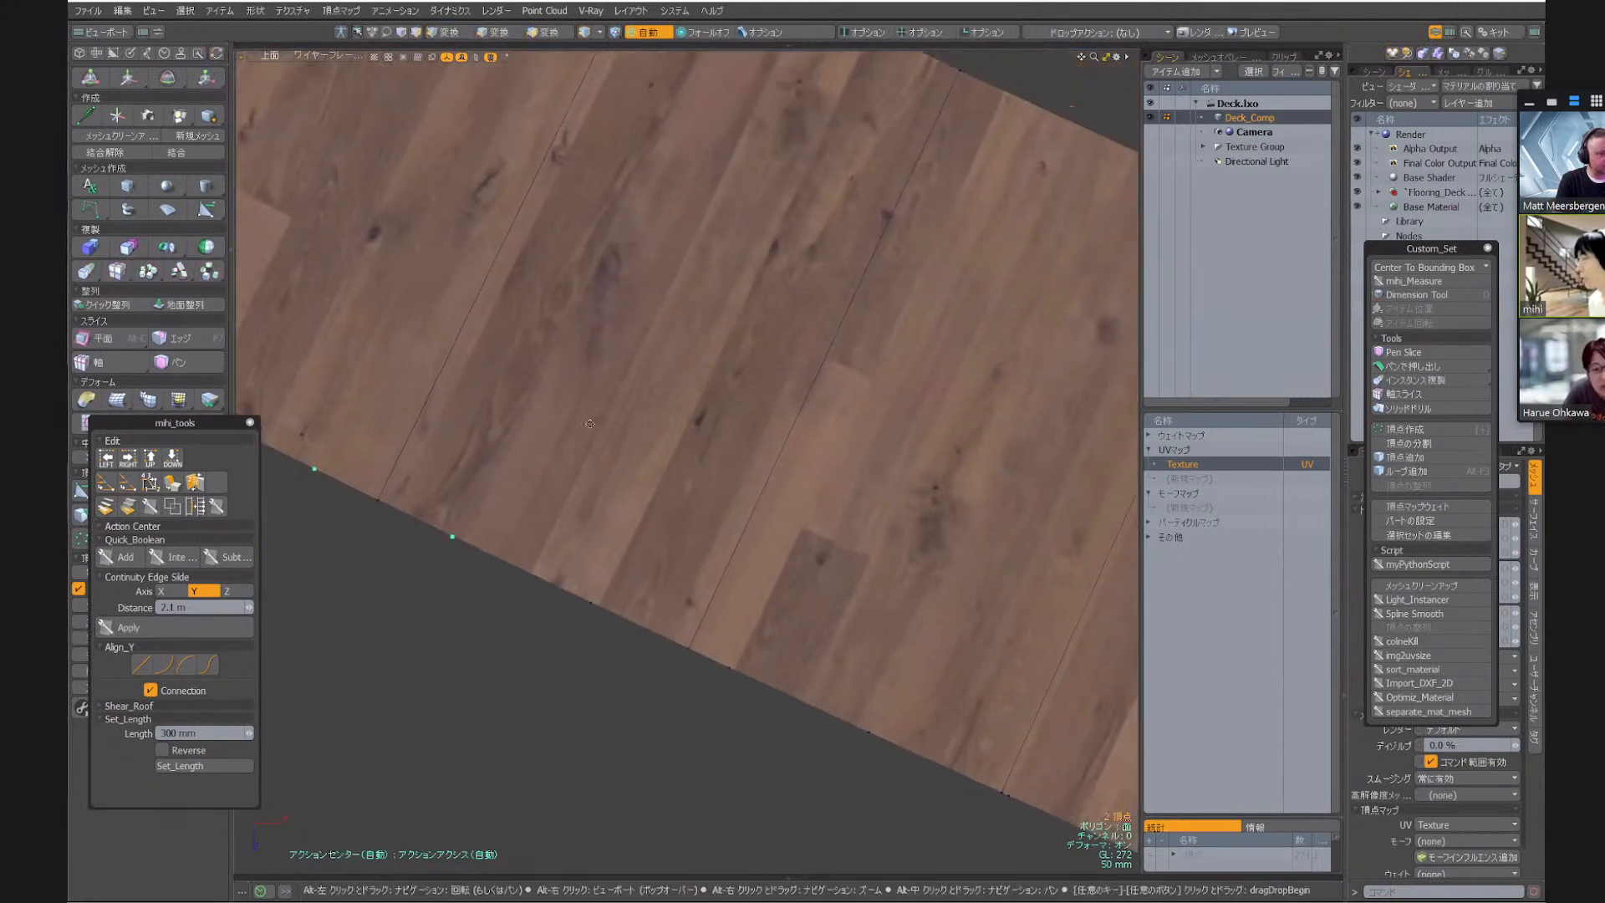
pyautogui.scroll(-7, 589, 424)
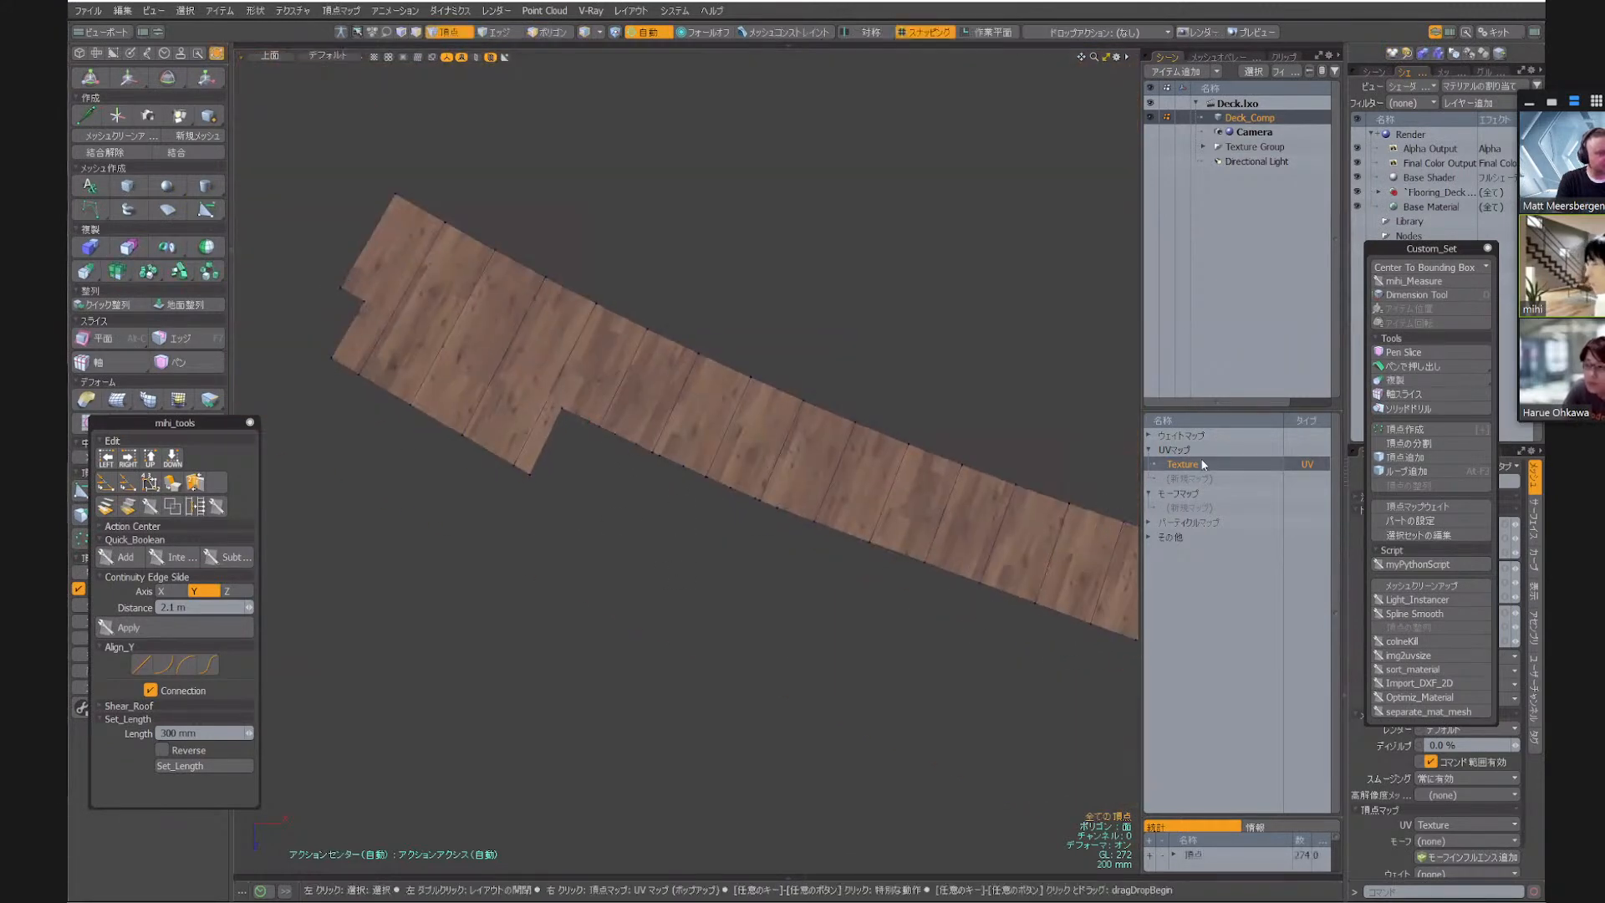
# Open the deck's Texture UV map in the UV editor, examine the straightened board layout, and close the editor
pyautogui.doubleClick(1195, 466)
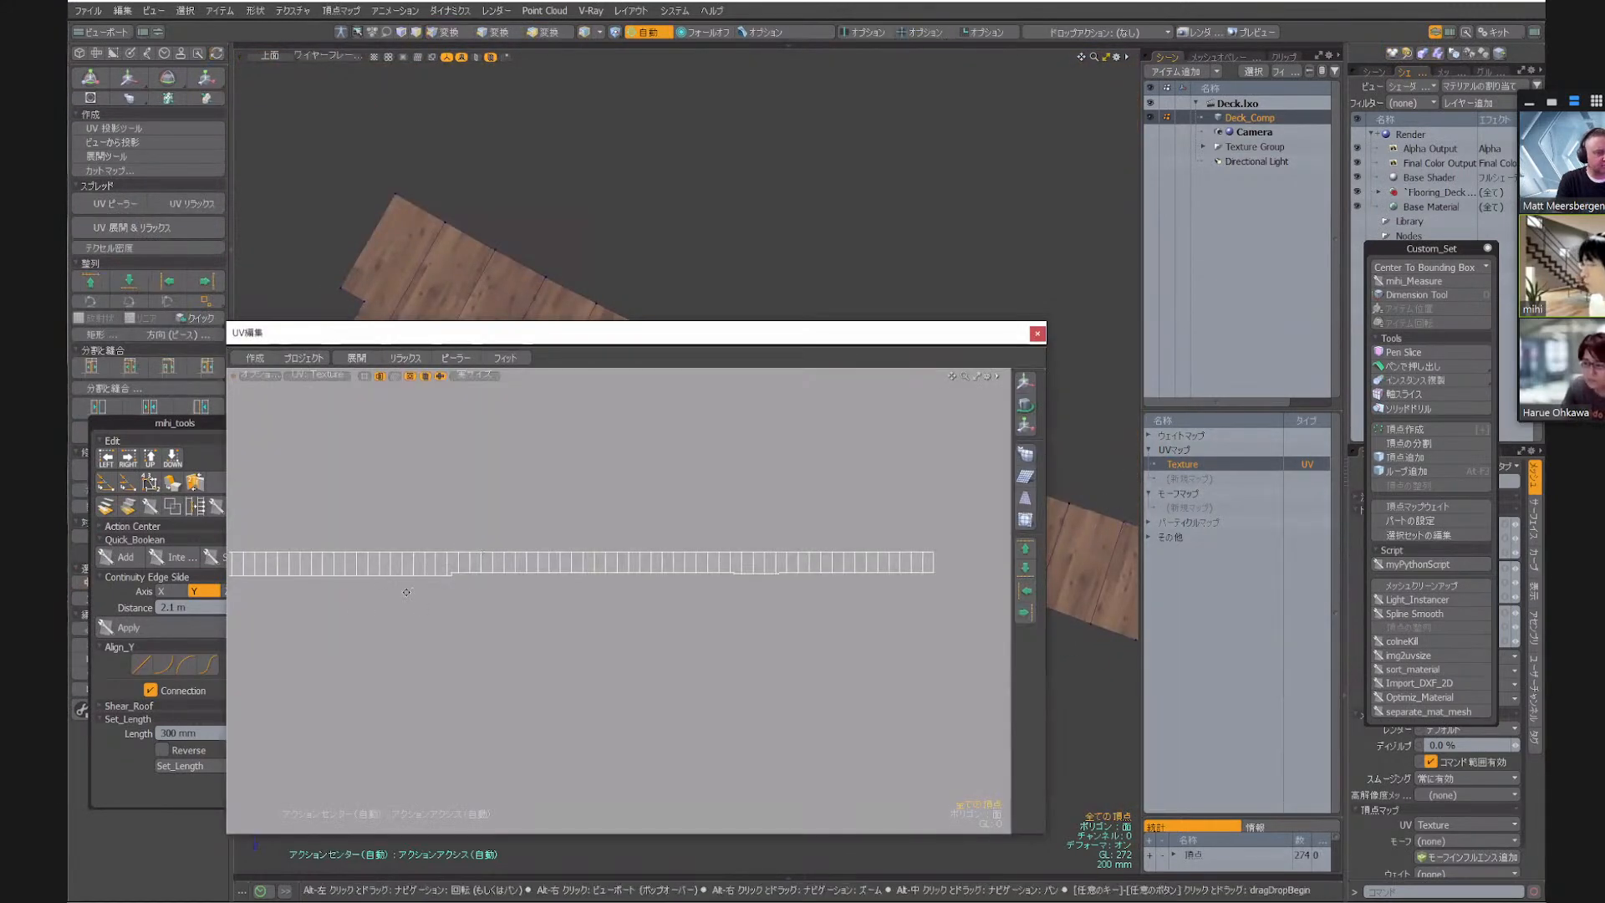
pyautogui.keyDown('alt'); pyautogui.moveTo(542, 580); pyautogui.dragTo(655, 594); pyautogui.keyUp('alt')
pyautogui.keyDown('alt'); pyautogui.moveTo(325, 612); pyautogui.dragTo(507, 600); pyautogui.keyUp('alt')
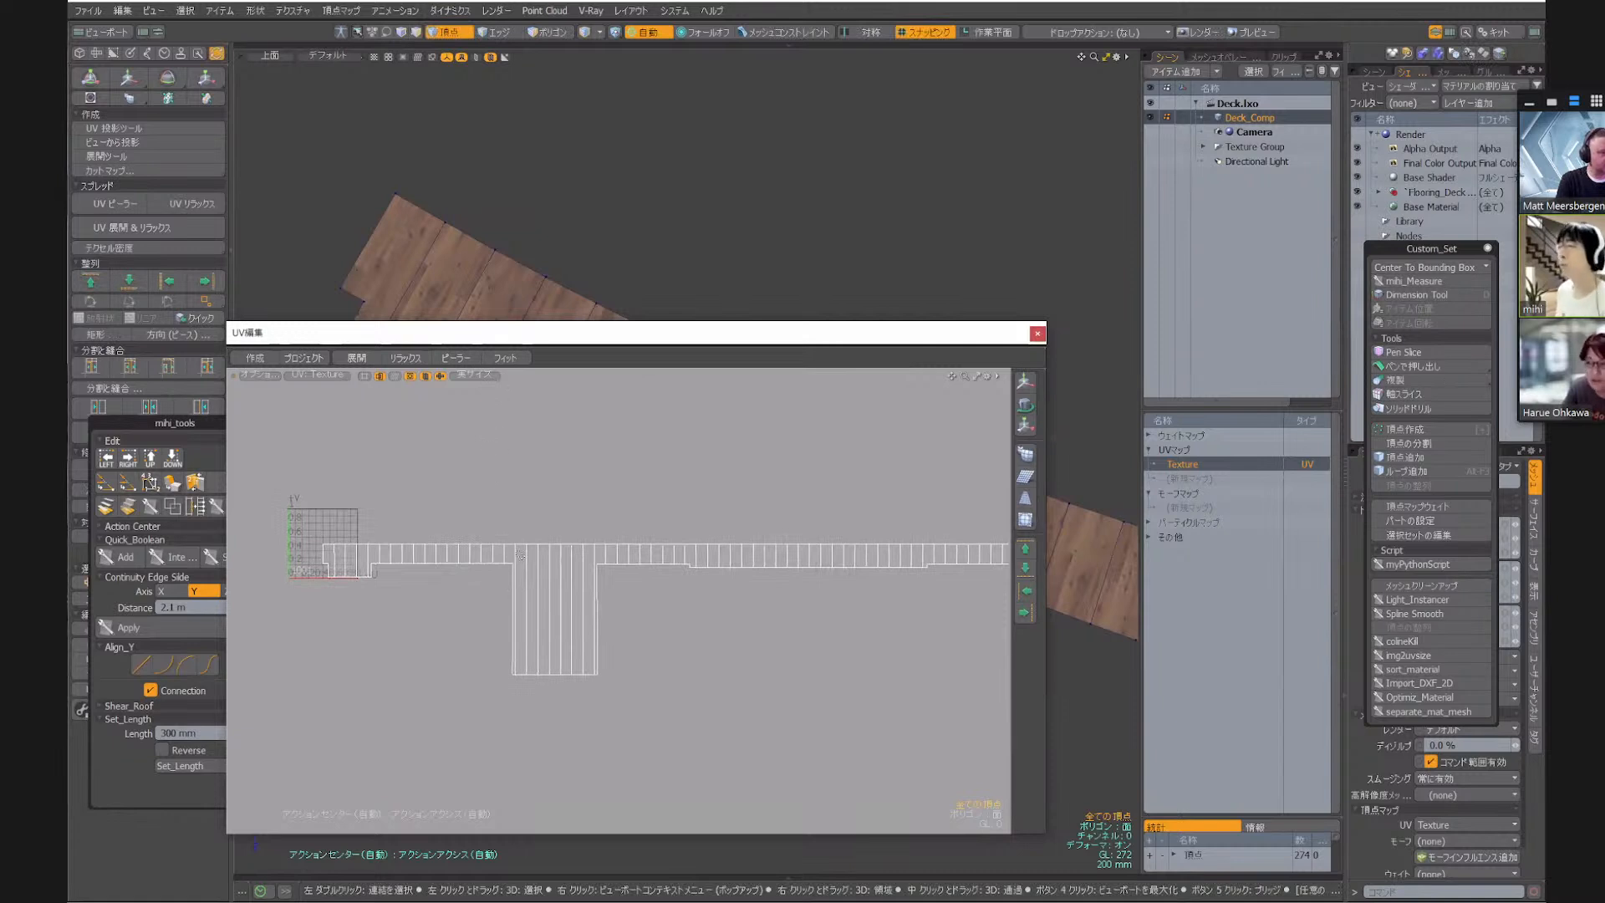
pyautogui.click(1036, 334)
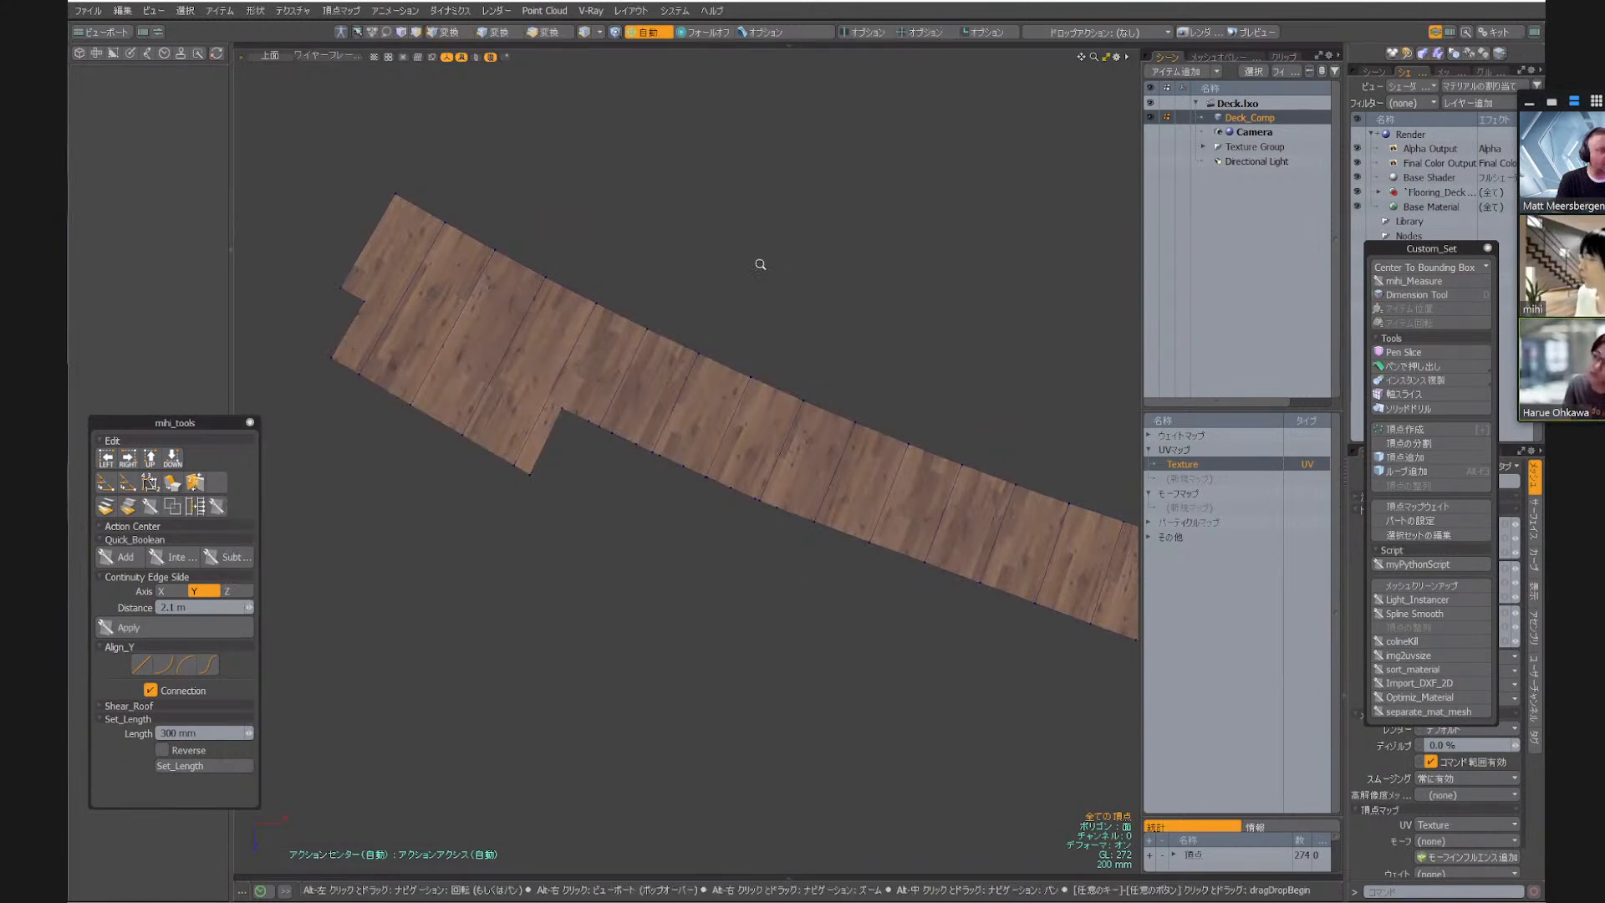
# Copy all polygons of Deck_Comp into a new mesh item placed directly below Deck_Comp in the item list
pyautogui.scroll(-3, 760, 262)
pyautogui.press('3')
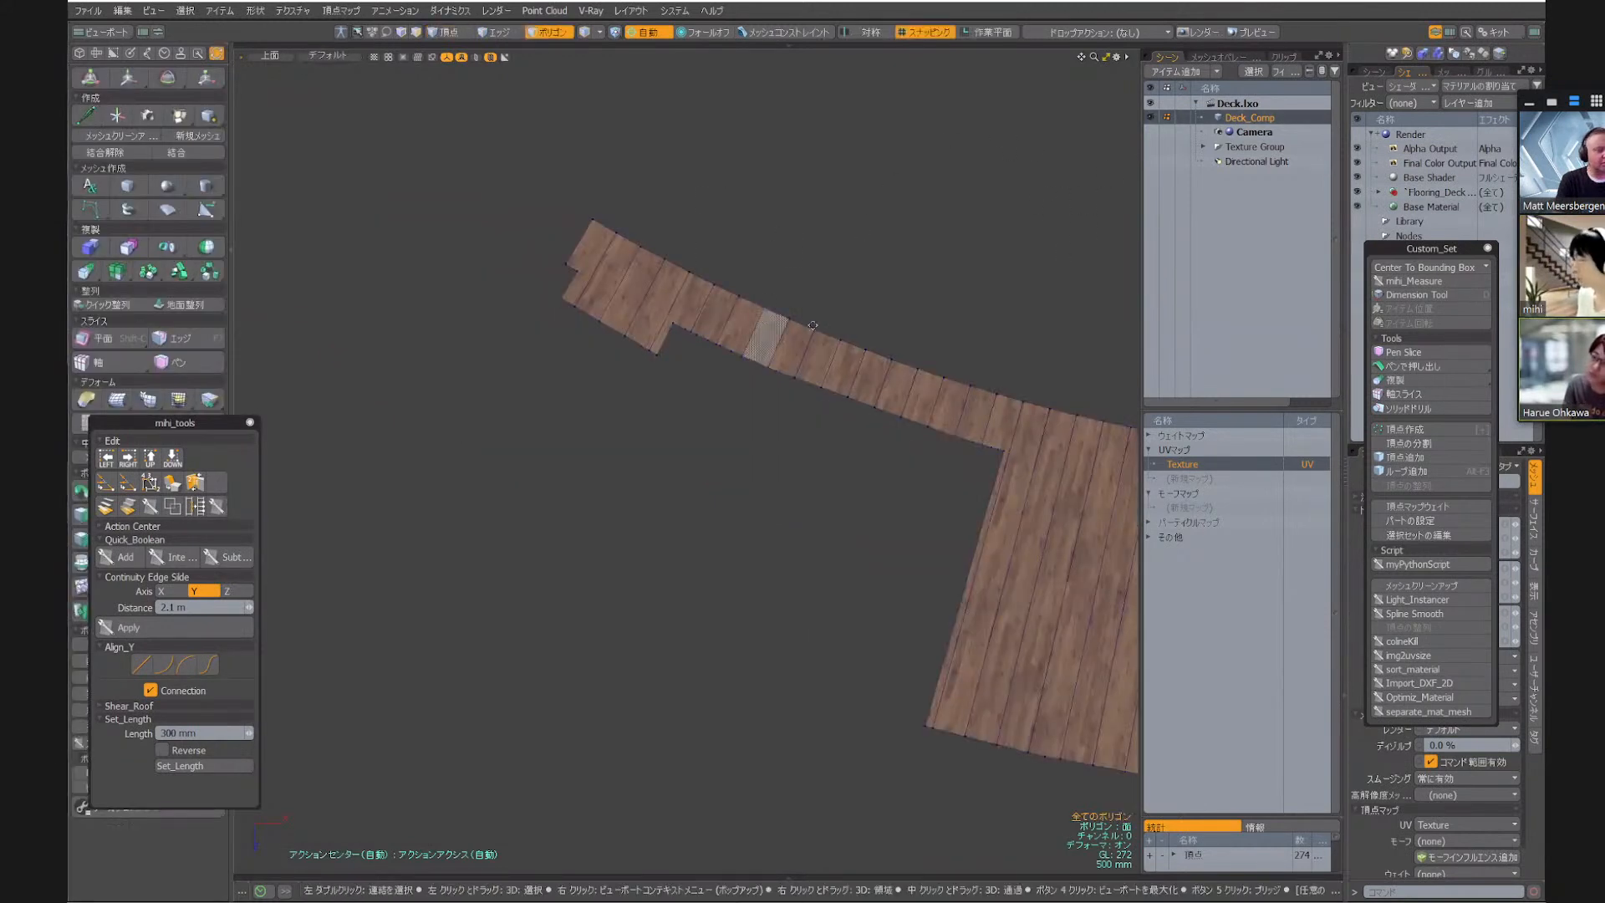
pyautogui.keyDown('alt'); pyautogui.moveTo(992, 261); pyautogui.dragTo(669, 254); pyautogui.keyUp('alt')
pyautogui.scroll(-3, 679, 252)
pyautogui.keyDown('alt'); pyautogui.moveTo(792, 297); pyautogui.dragTo(646, 286); pyautogui.keyUp('alt')
pyautogui.scroll(-3, 646, 293)
pyautogui.scroll(-1, 687, 267)
pyautogui.press('[')
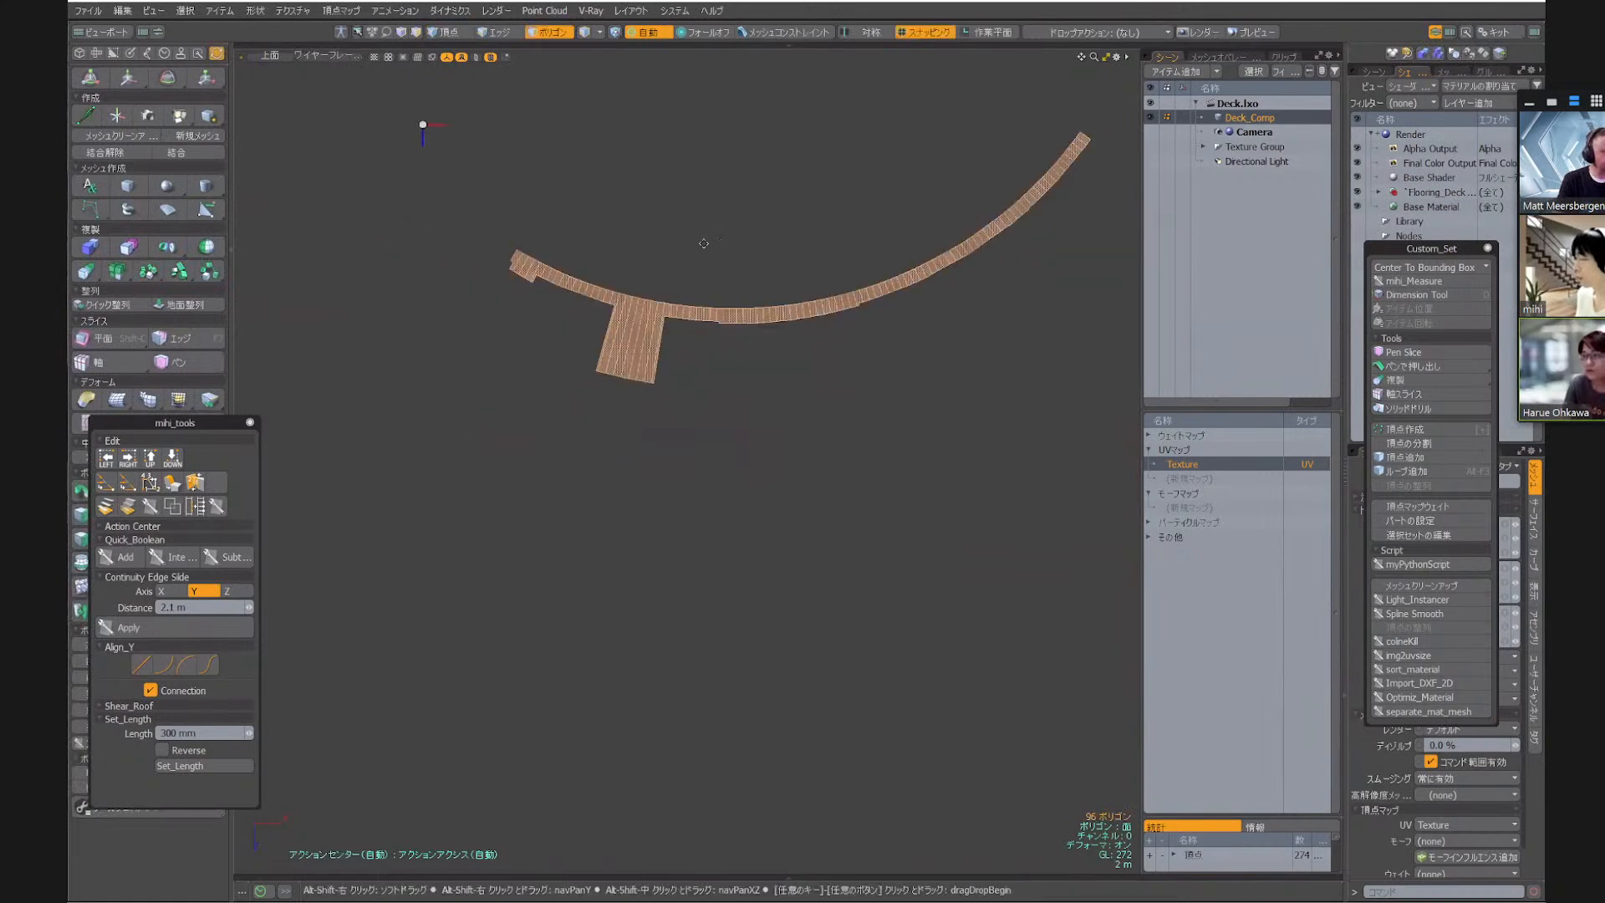
pyautogui.click(1243, 145)
pyautogui.press('n')
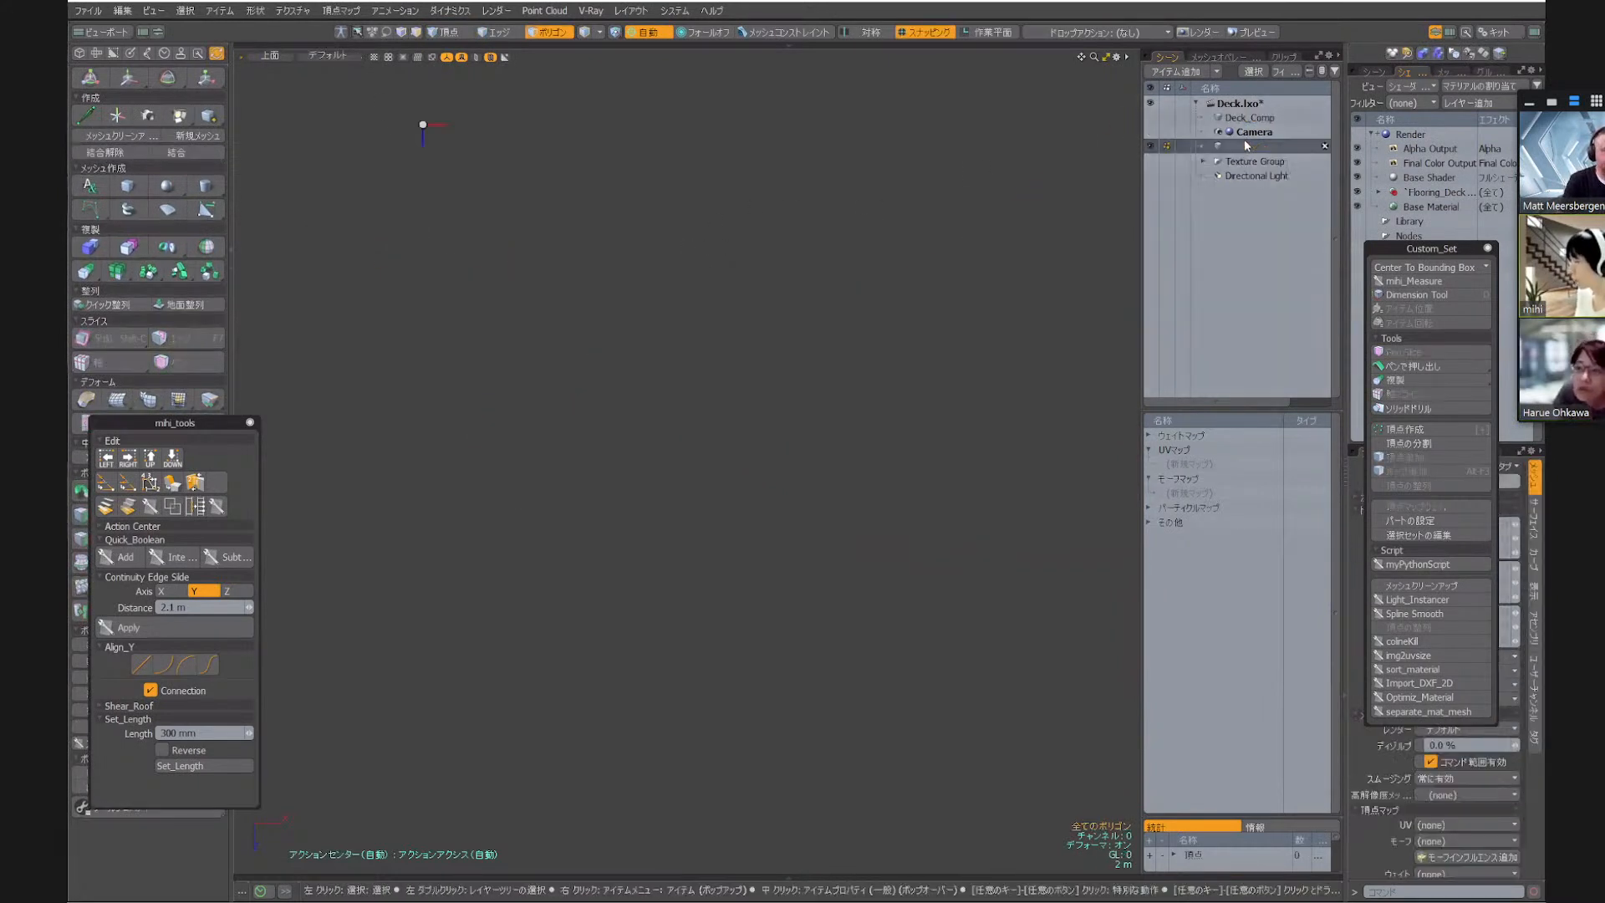
pyautogui.moveTo(1241, 147); pyautogui.dragTo(1242, 128)
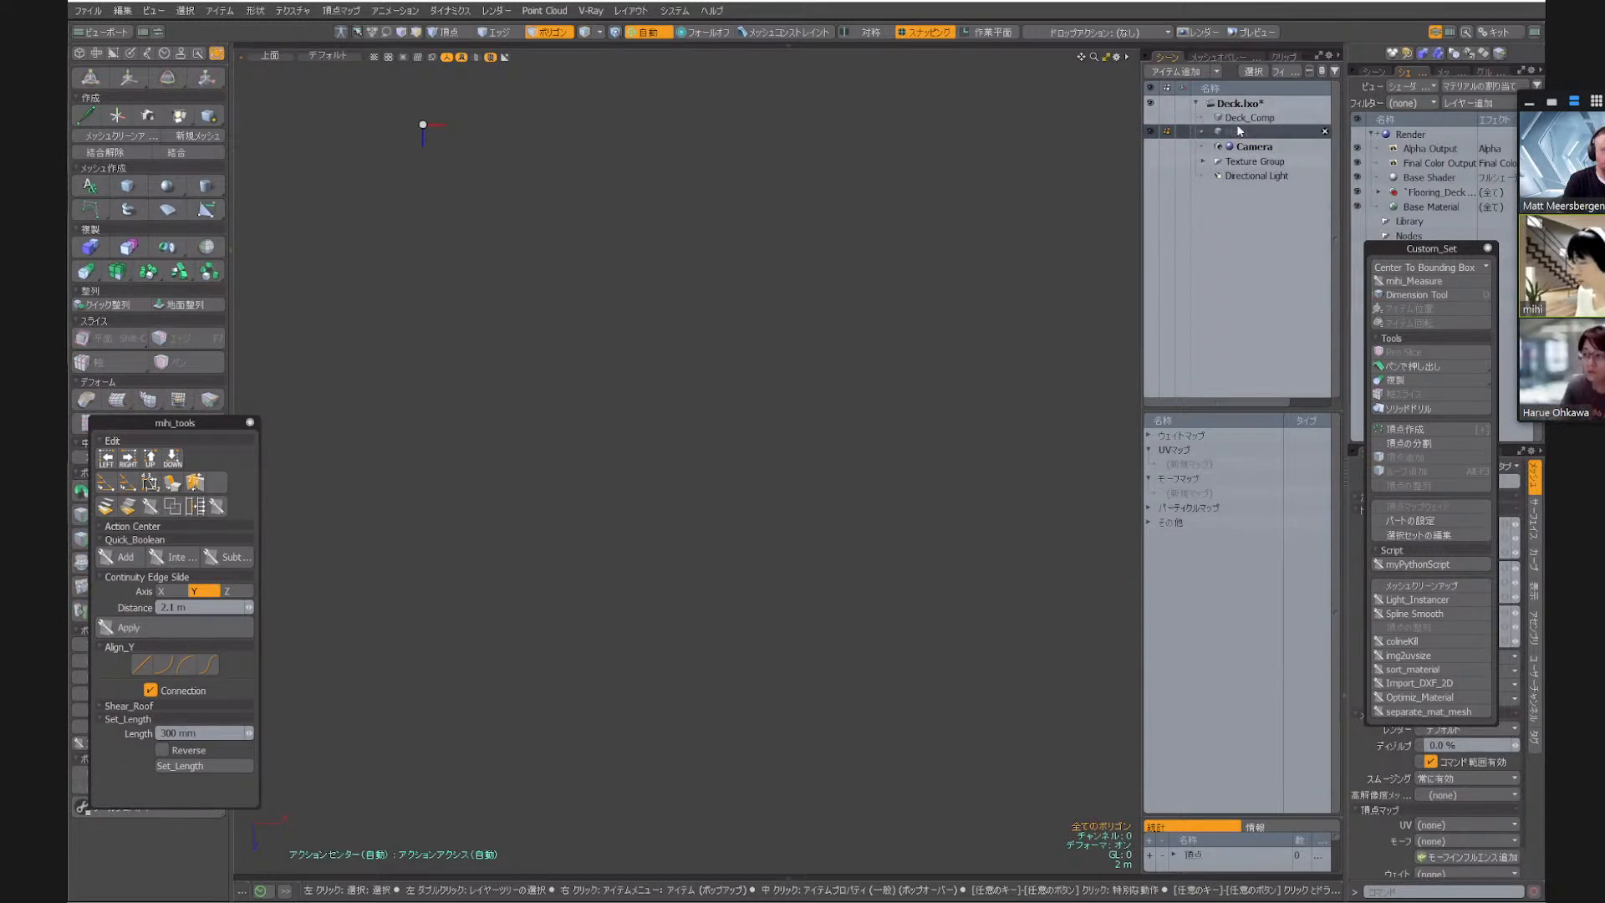
pyautogui.hotkey('ctrl', 'v')
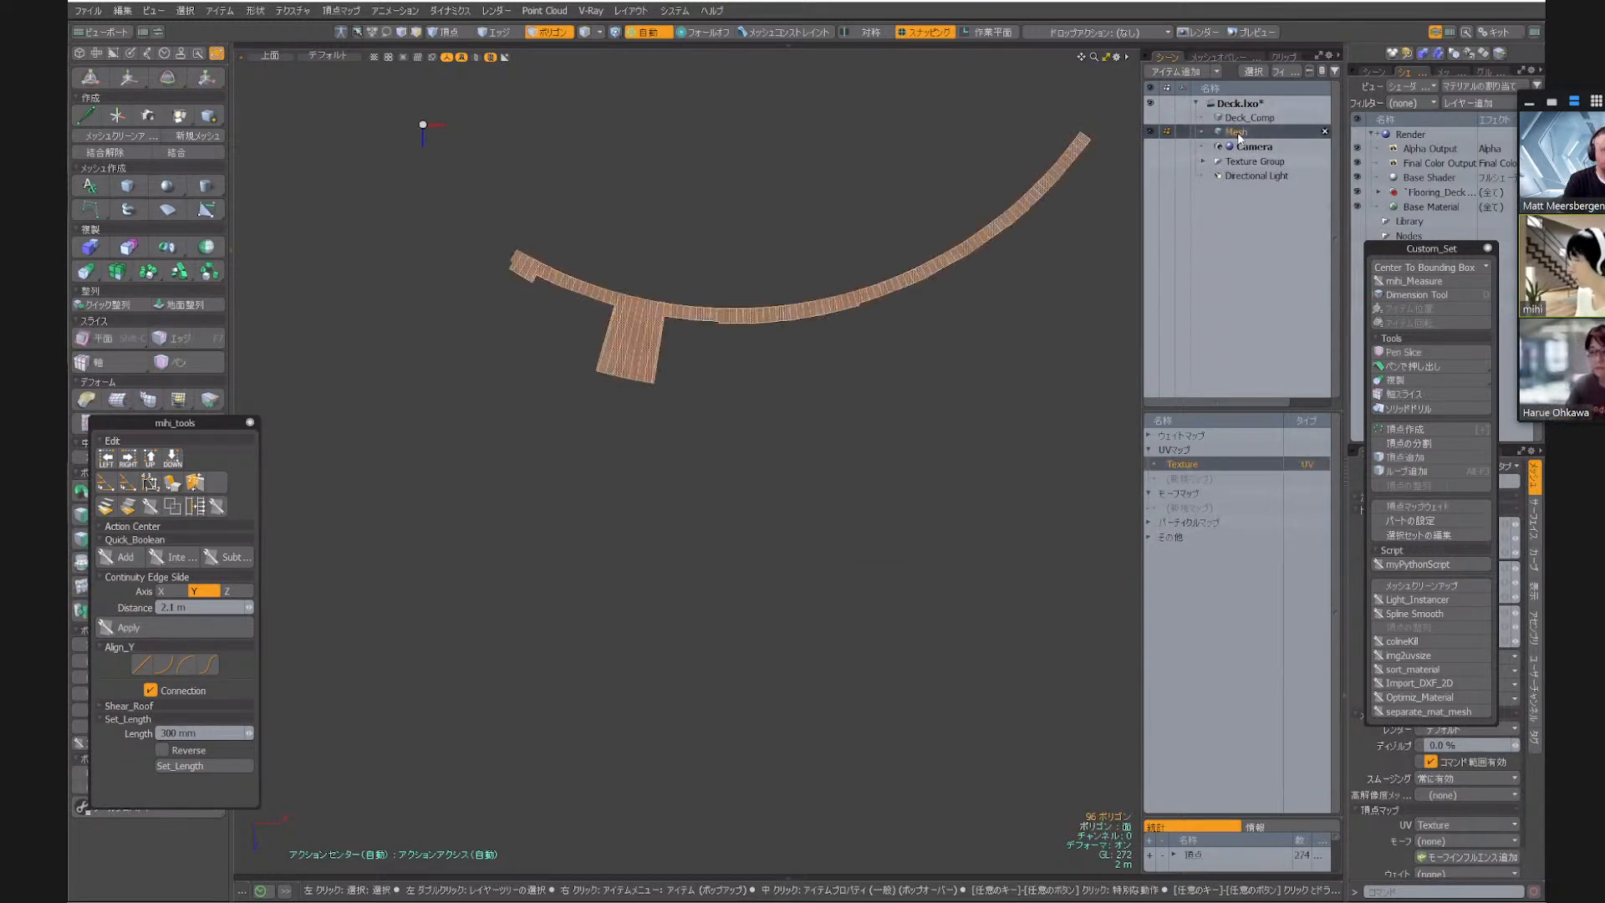
# Replace the new mesh's UV map with an empty UV map named Texture and rename the mesh as Deck
pyautogui.rightClick(1199, 464)
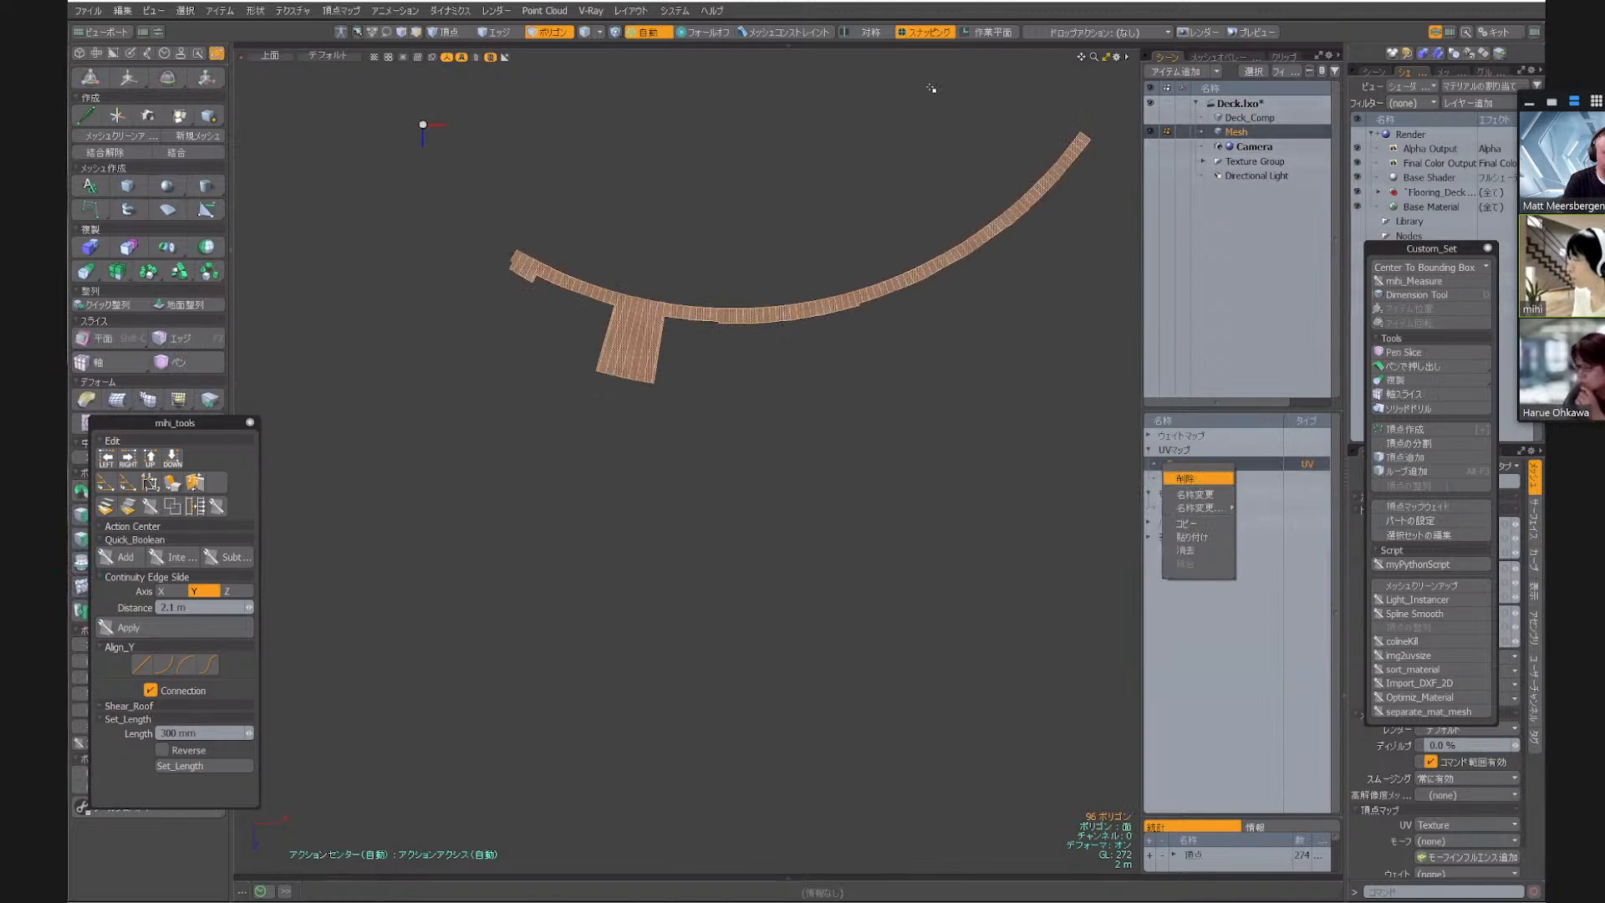
pyautogui.click(1202, 477)
pyautogui.click(1207, 459)
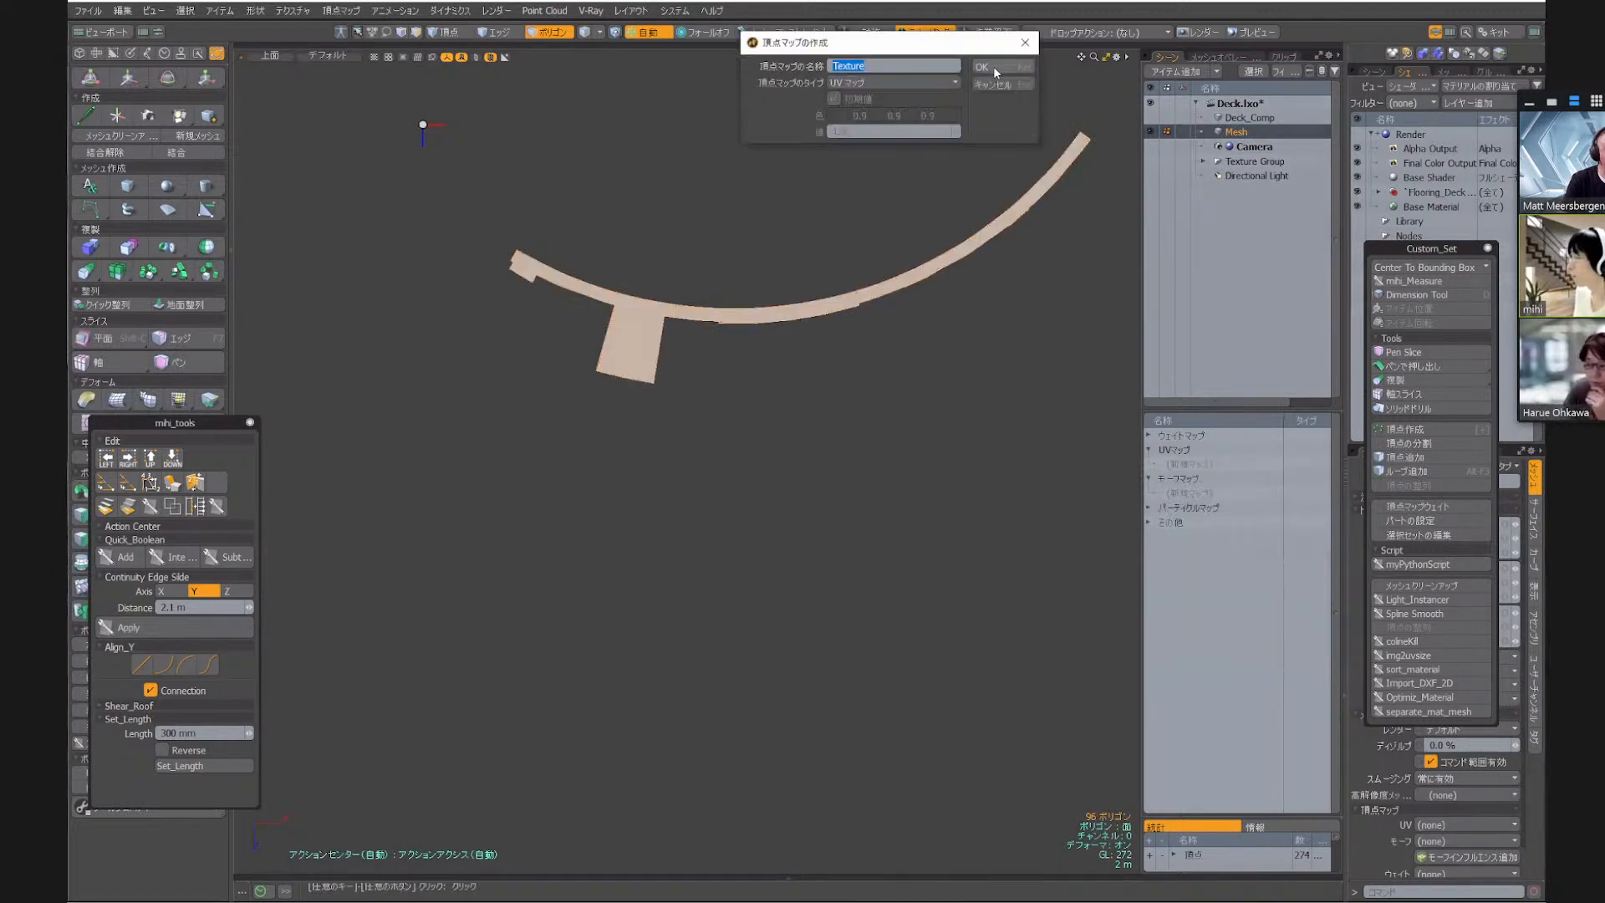
pyautogui.click(994, 69)
pyautogui.doubleClick(1314, 133)
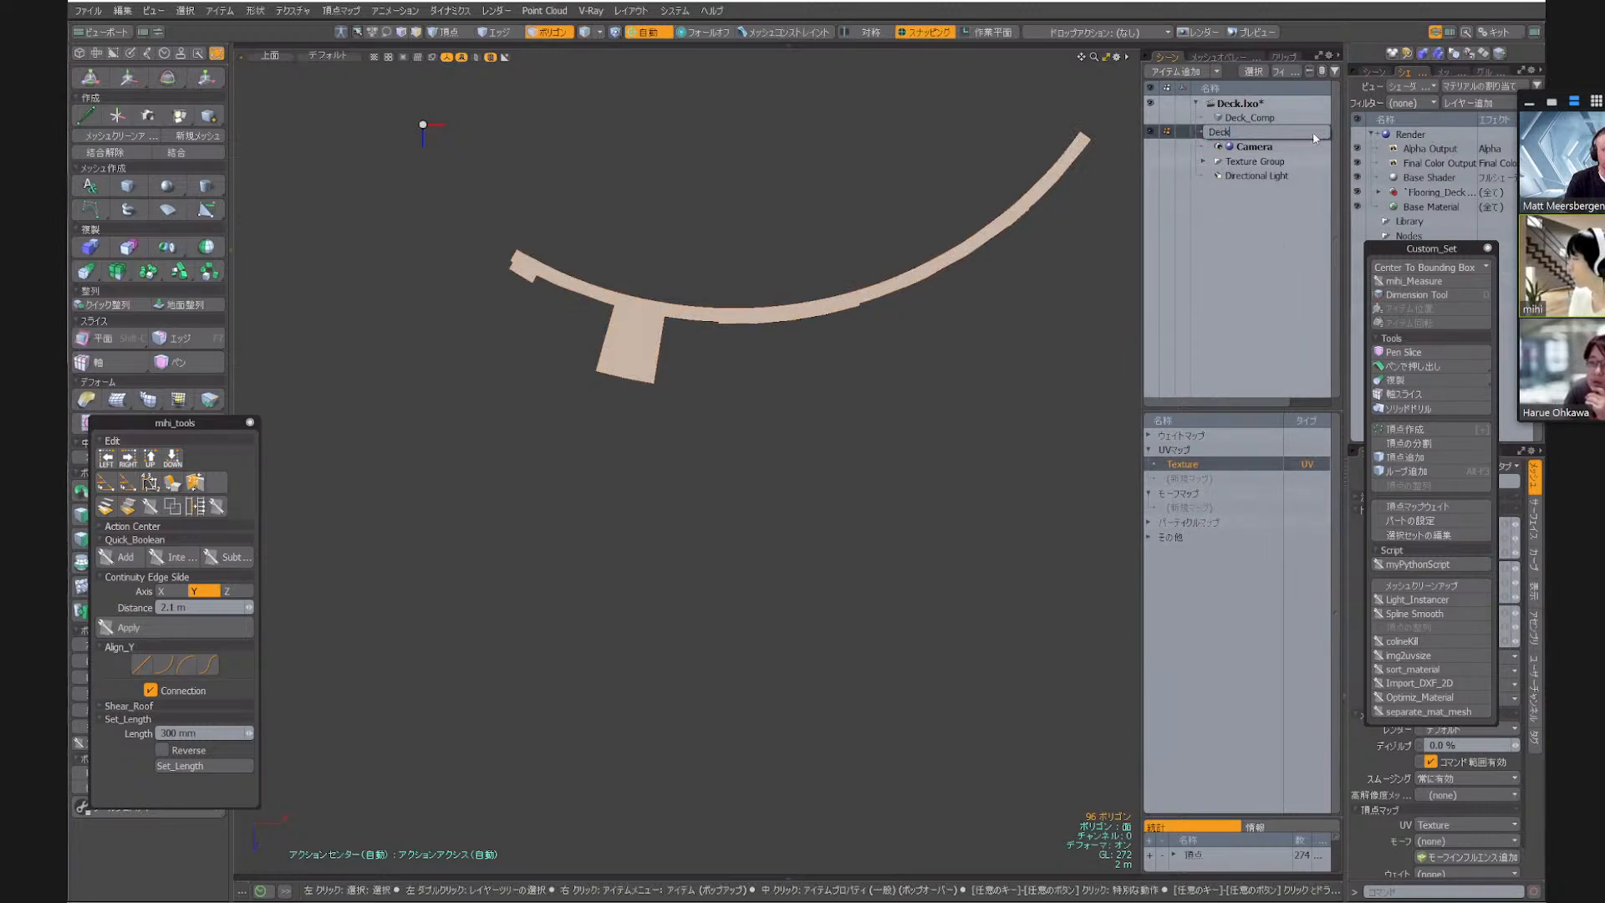
pyautogui.press('Return')
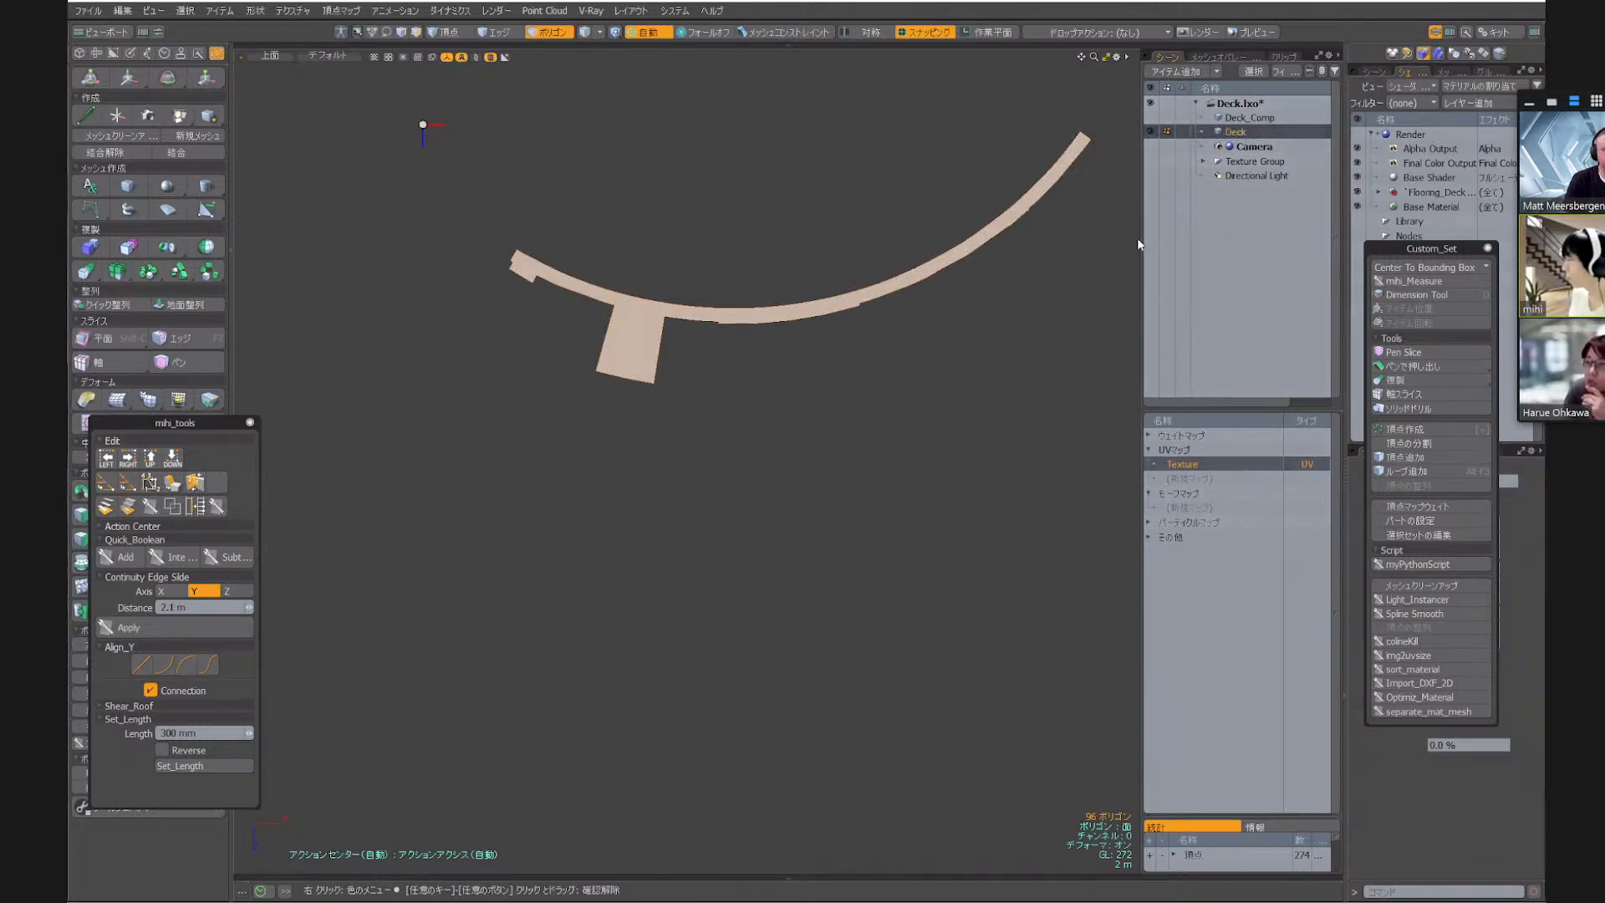
# Duplicate the Deck mesh and rename the copy as Temp
pyautogui.hotkey('ctrl', 'd')
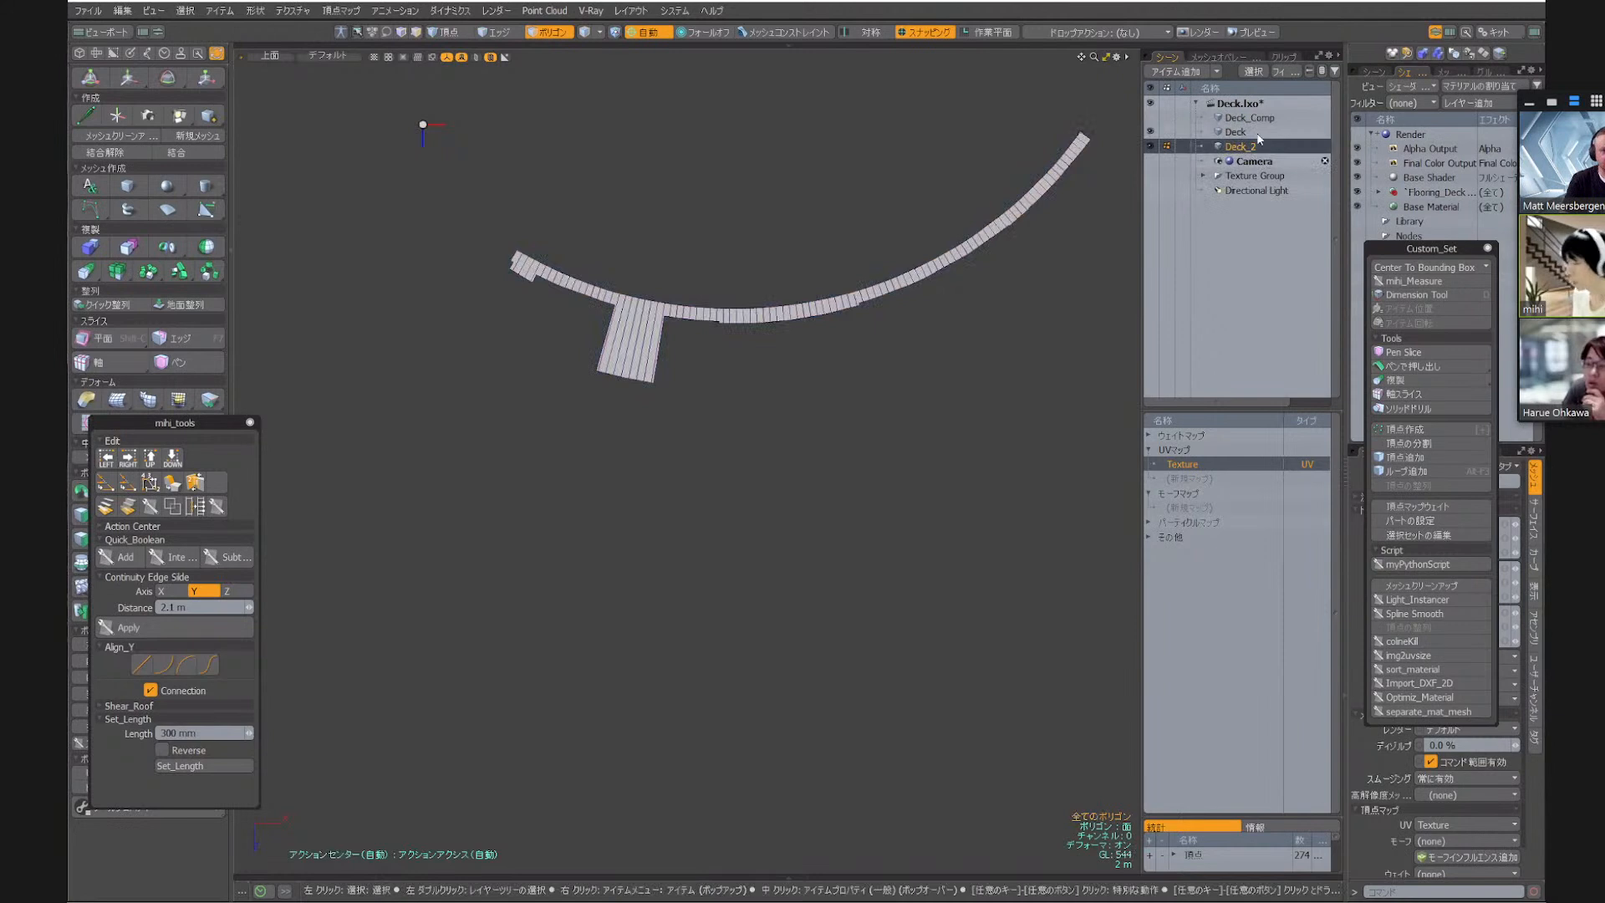
pyautogui.doubleClick(1260, 142)
pyautogui.write('Ti')
pyautogui.write('mp')
pyautogui.press('Return')
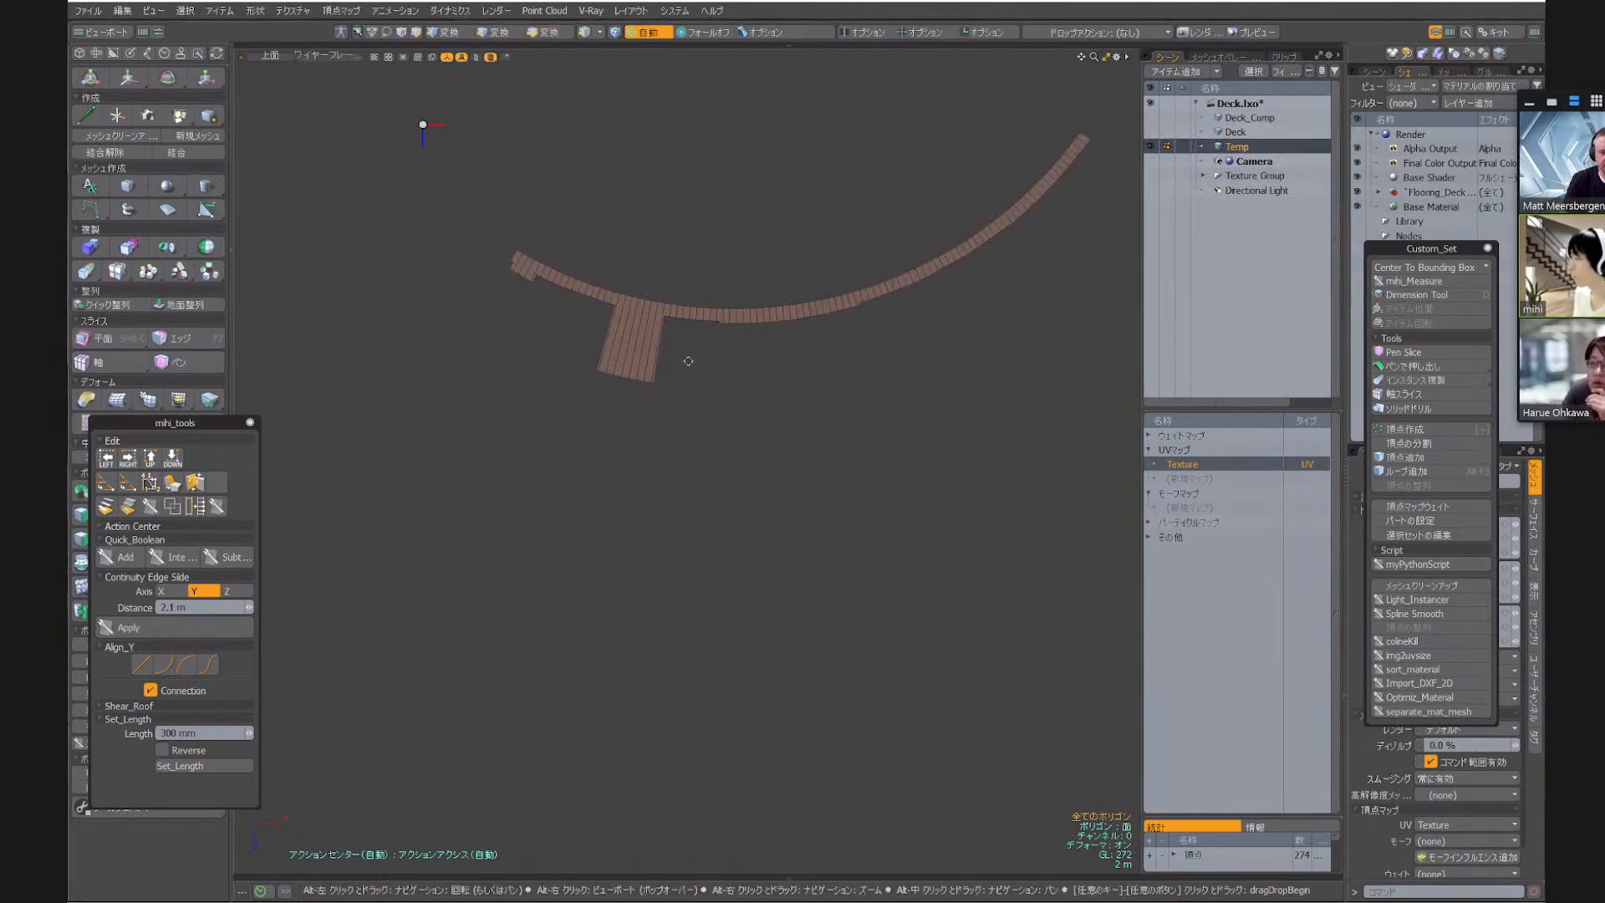
# Copy all polygons of Temp into another new mesh placed below Temp, and rename that mesh as Back
pyautogui.keyDown('alt'); pyautogui.moveTo(641, 282); pyautogui.dragTo(556, 347); pyautogui.keyUp('alt')
pyautogui.scroll(3, 621, 402)
pyautogui.press('KP_5')
pyautogui.doubleClick(621, 402)
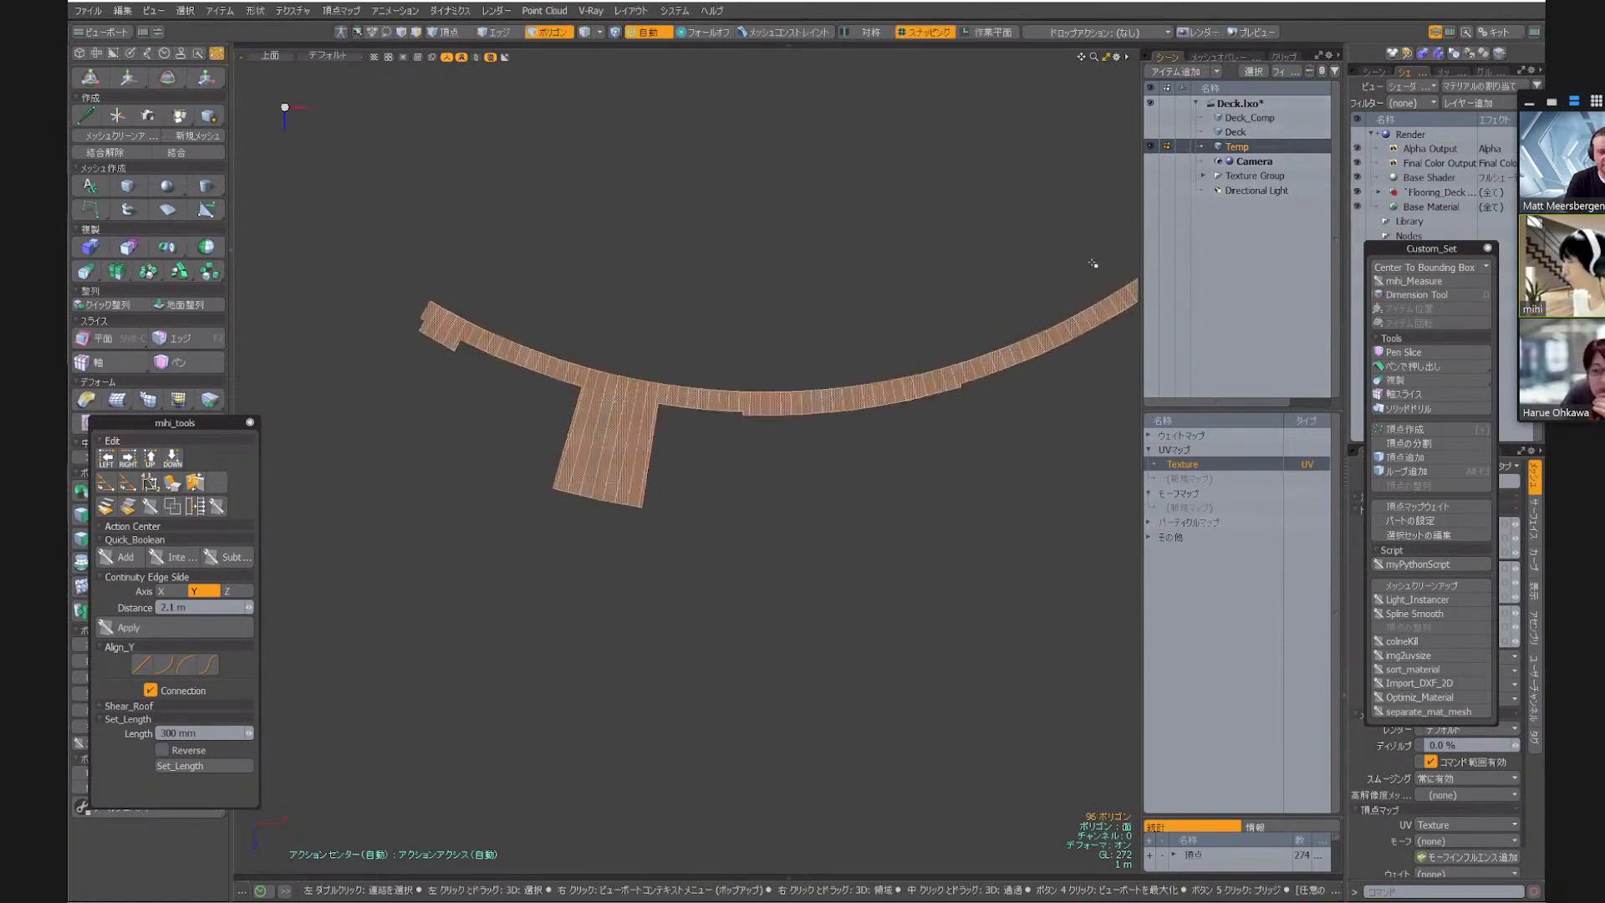
pyautogui.press('n')
pyautogui.hotkey('ctrl', 'v')
pyautogui.moveTo(1239, 149); pyautogui.dragTo(1248, 172)
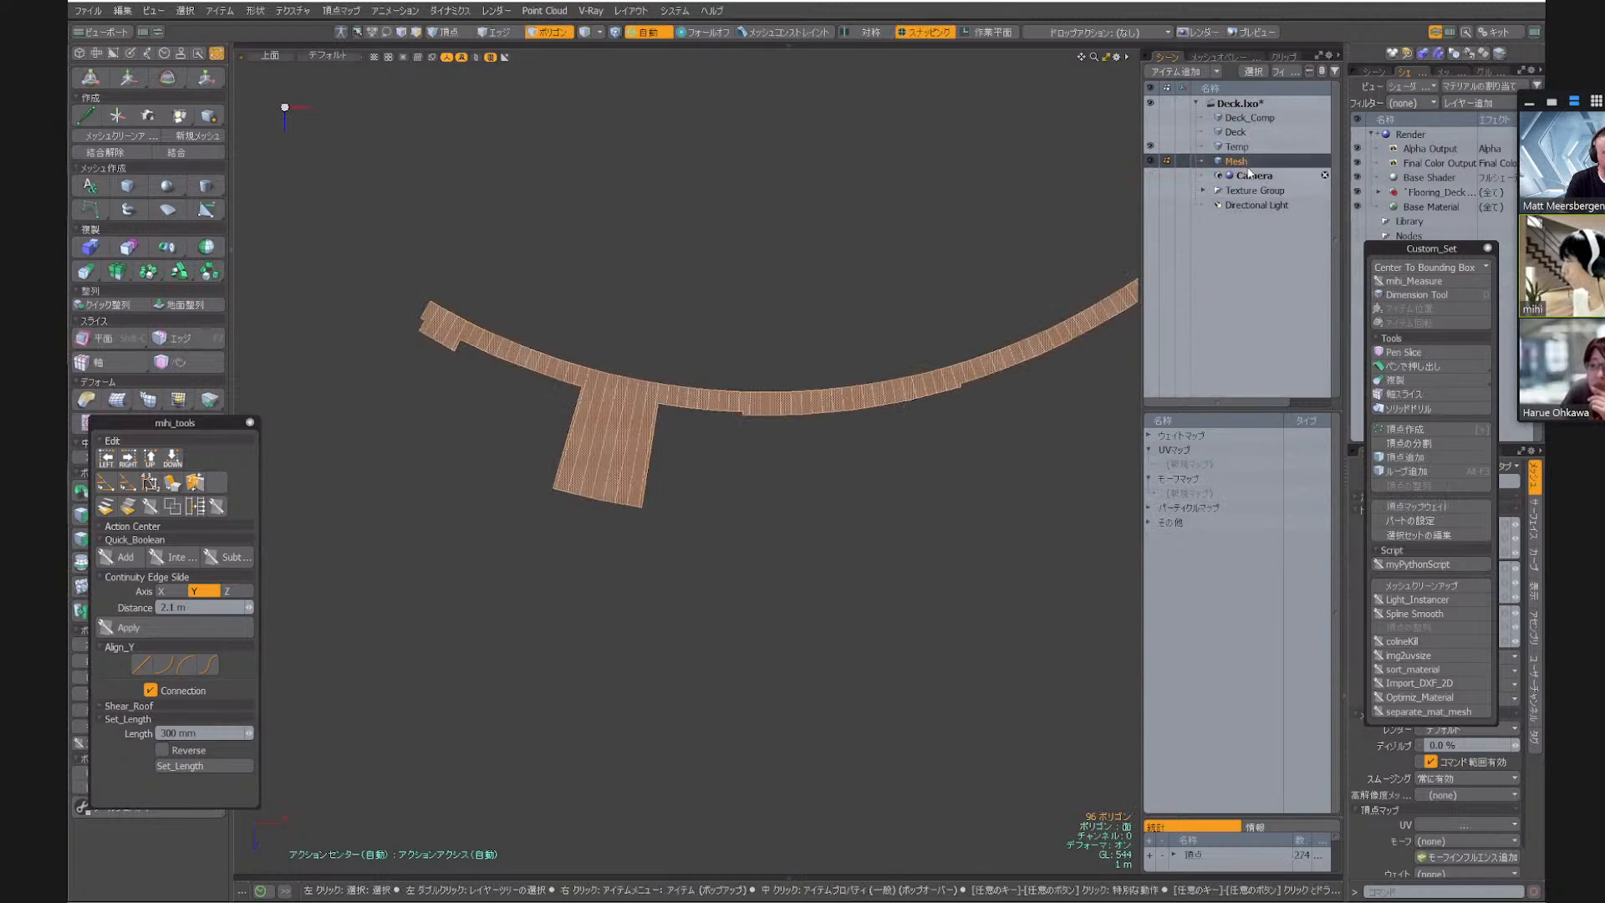
pyautogui.click(1240, 164)
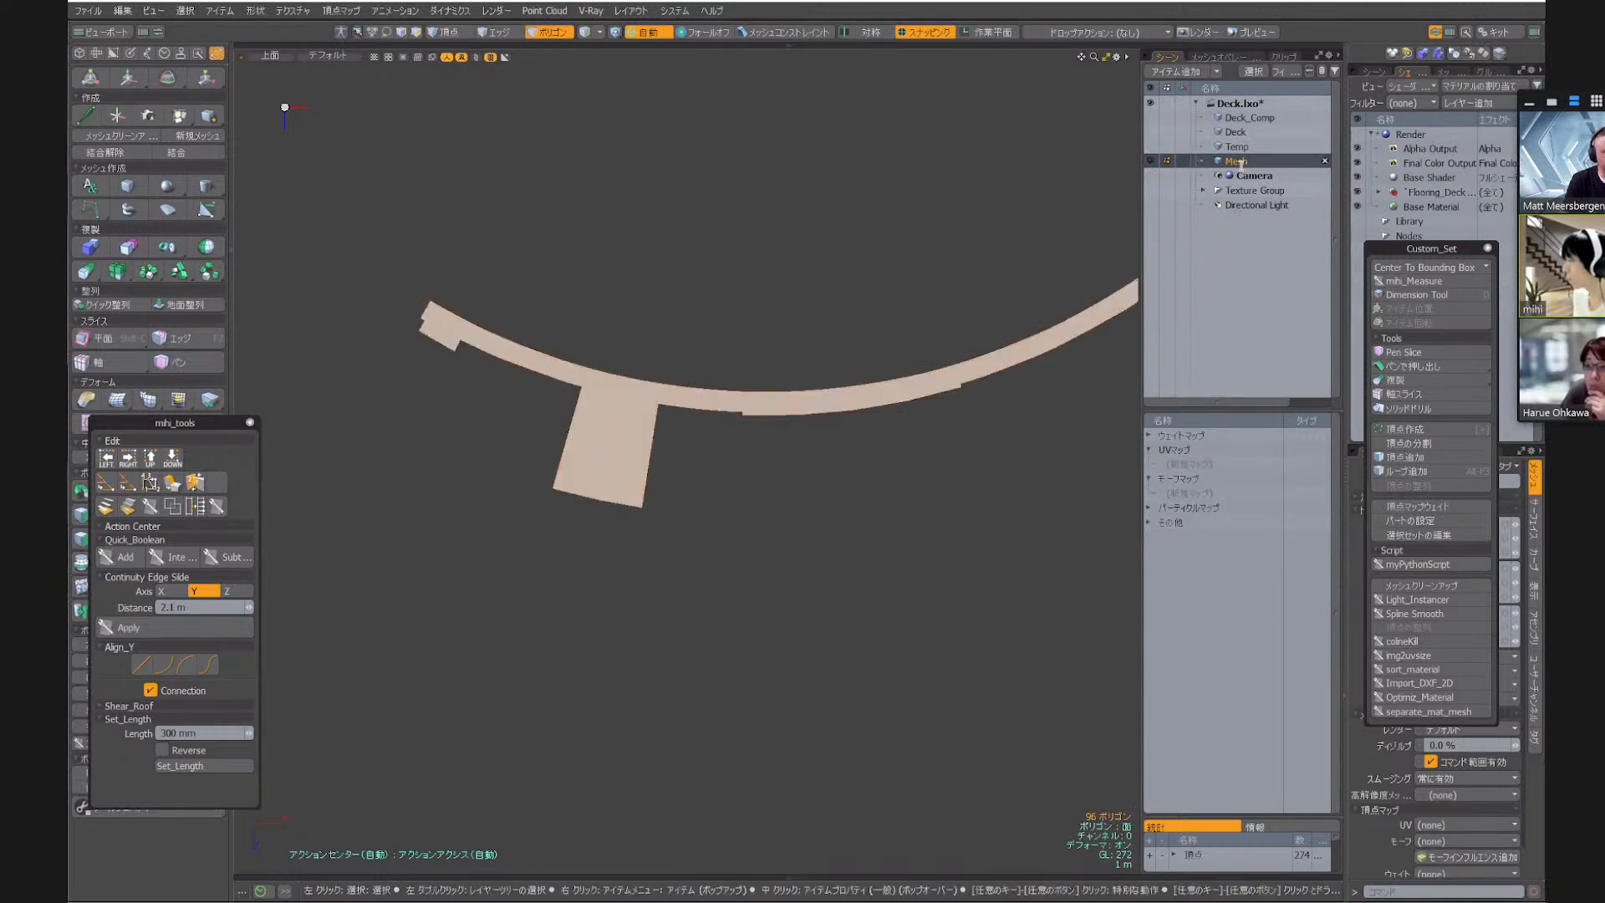
pyautogui.doubleClick(1232, 162)
pyautogui.write('B')
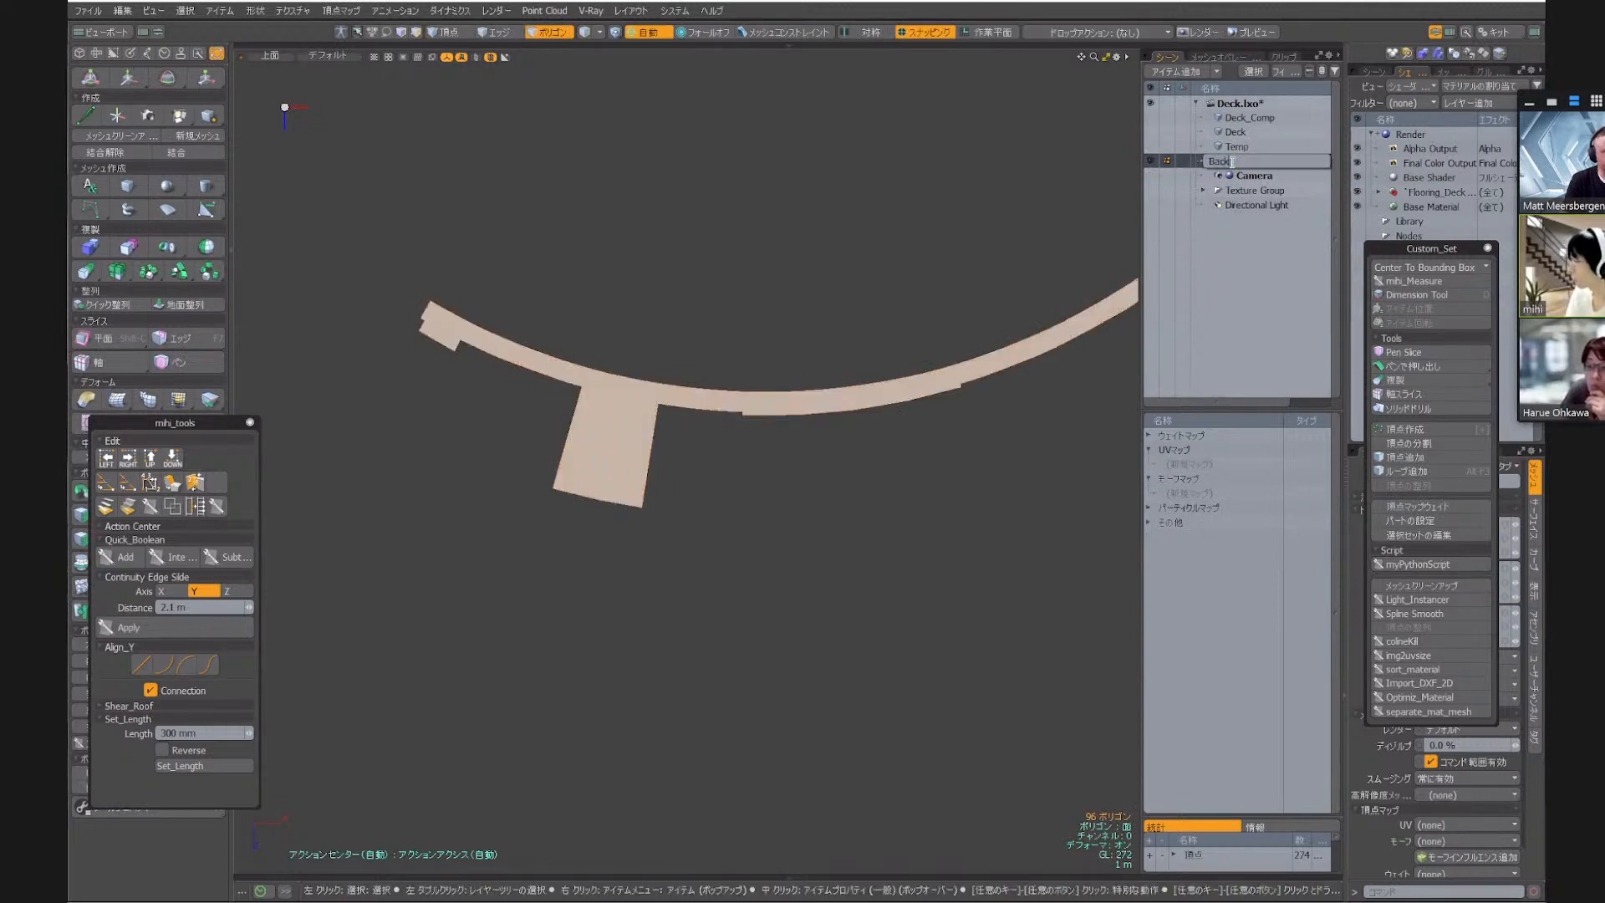
pyautogui.write('ack')
pyautogui.press('Return')
# Select the Back mesh's entire smooth inner curved edge loop, from the notched end of the deck to the far end
pyautogui.press('2')
pyautogui.scroll(5, 502, 272)
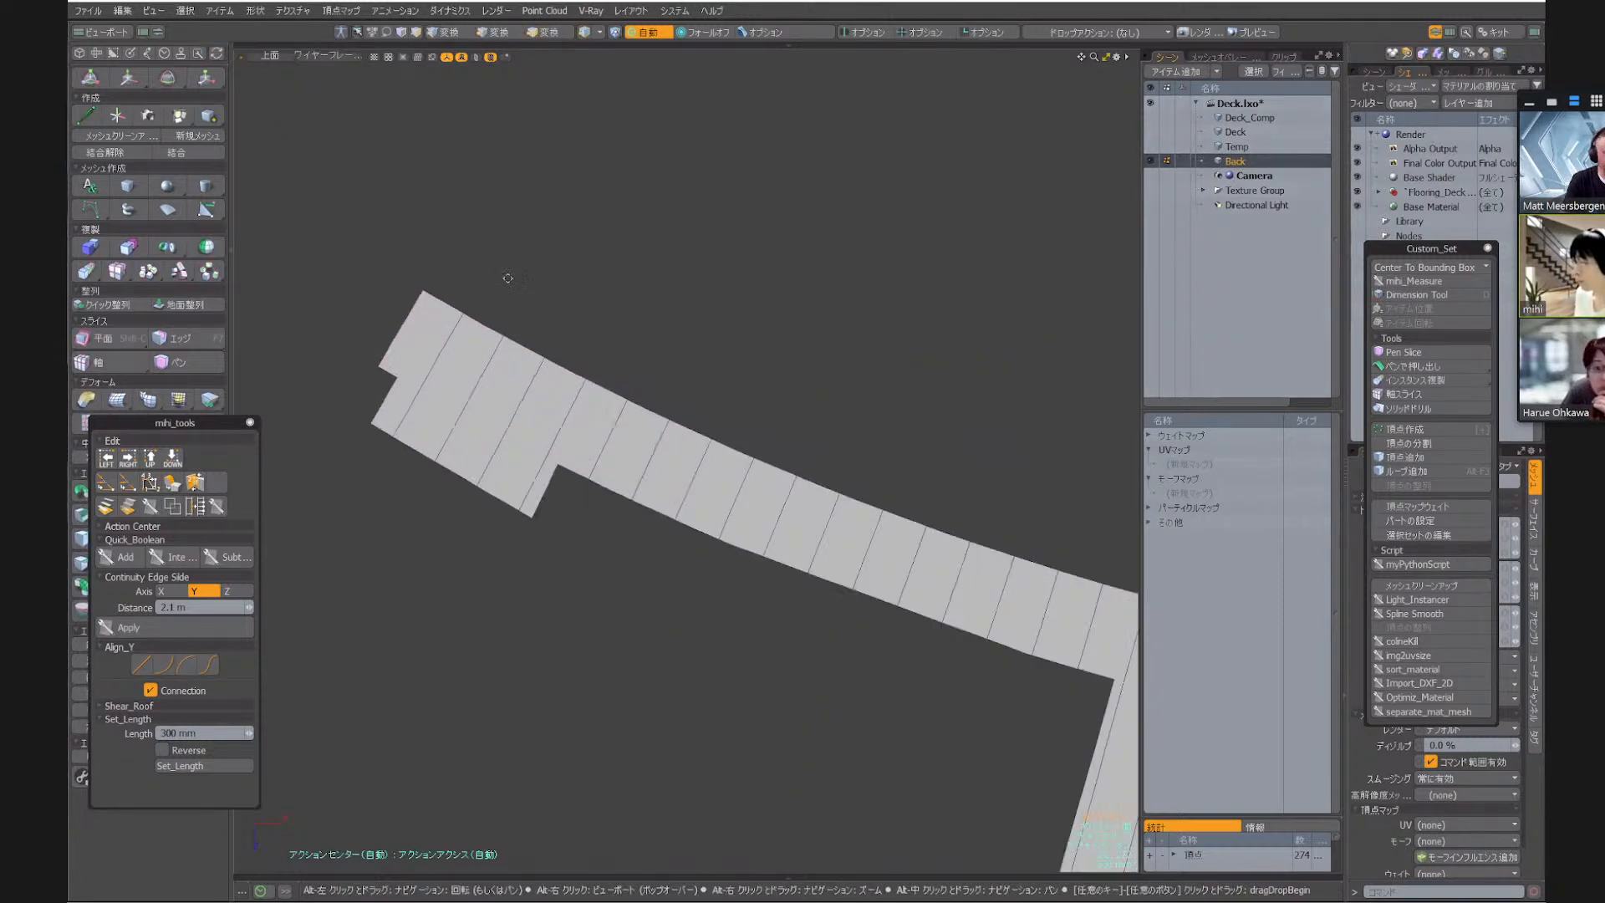
pyautogui.click(435, 312)
pyautogui.scroll(-7, 426, 310)
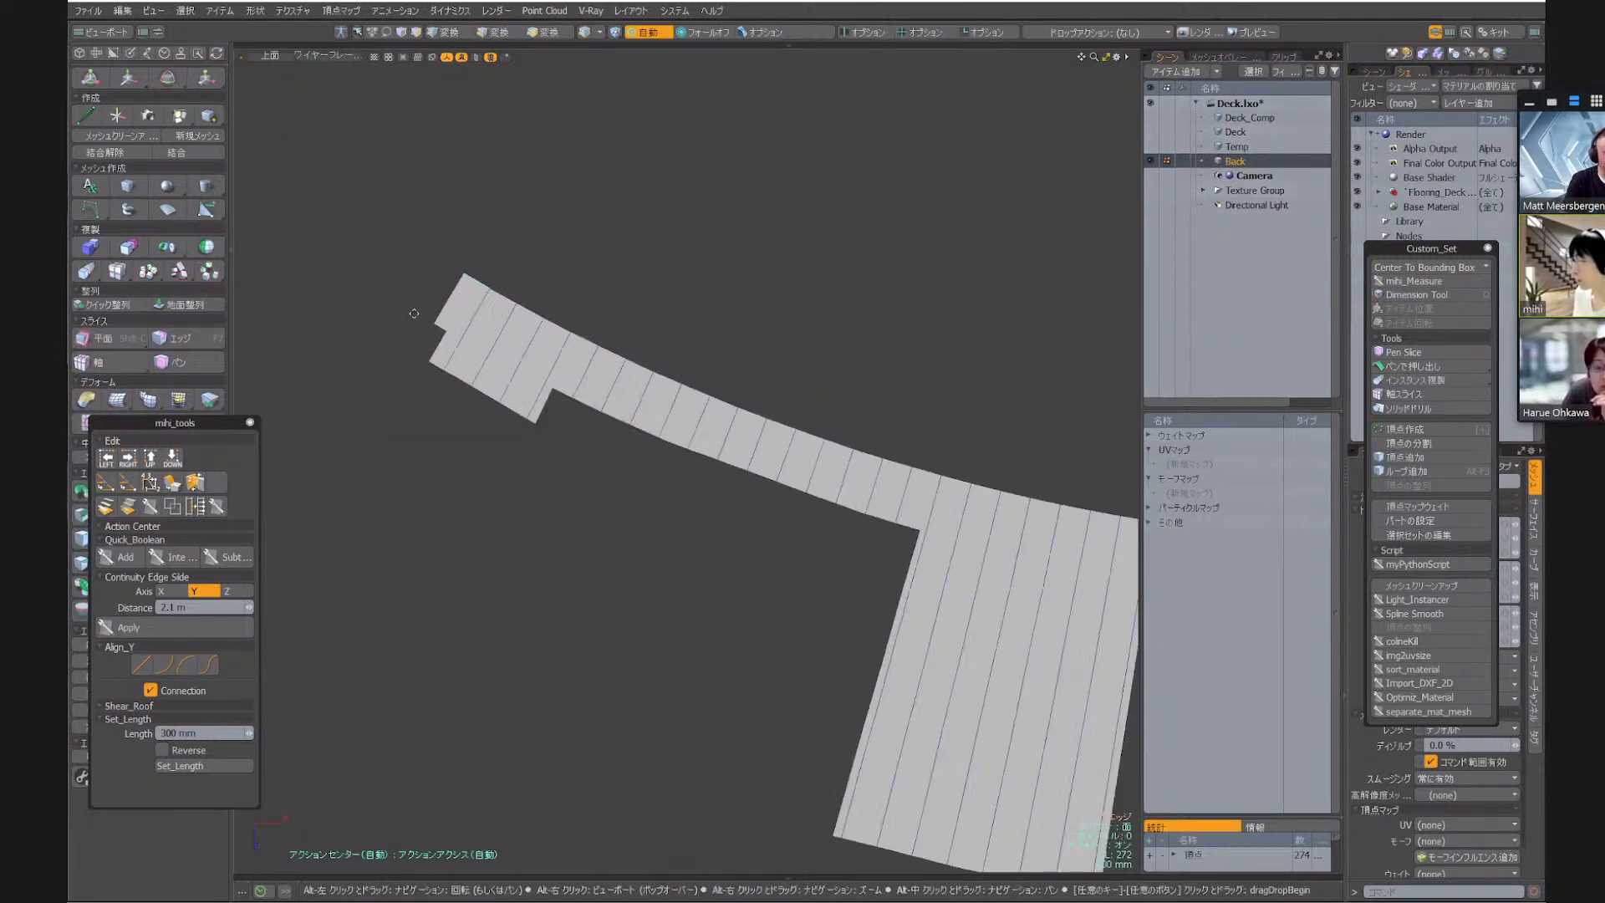
pyautogui.keyDown('alt'); pyautogui.moveTo(1061, 167); pyautogui.dragTo(502, 374); pyautogui.keyUp('alt')
pyautogui.scroll(2, 777, 263)
pyautogui.scroll(6, 706, 303)
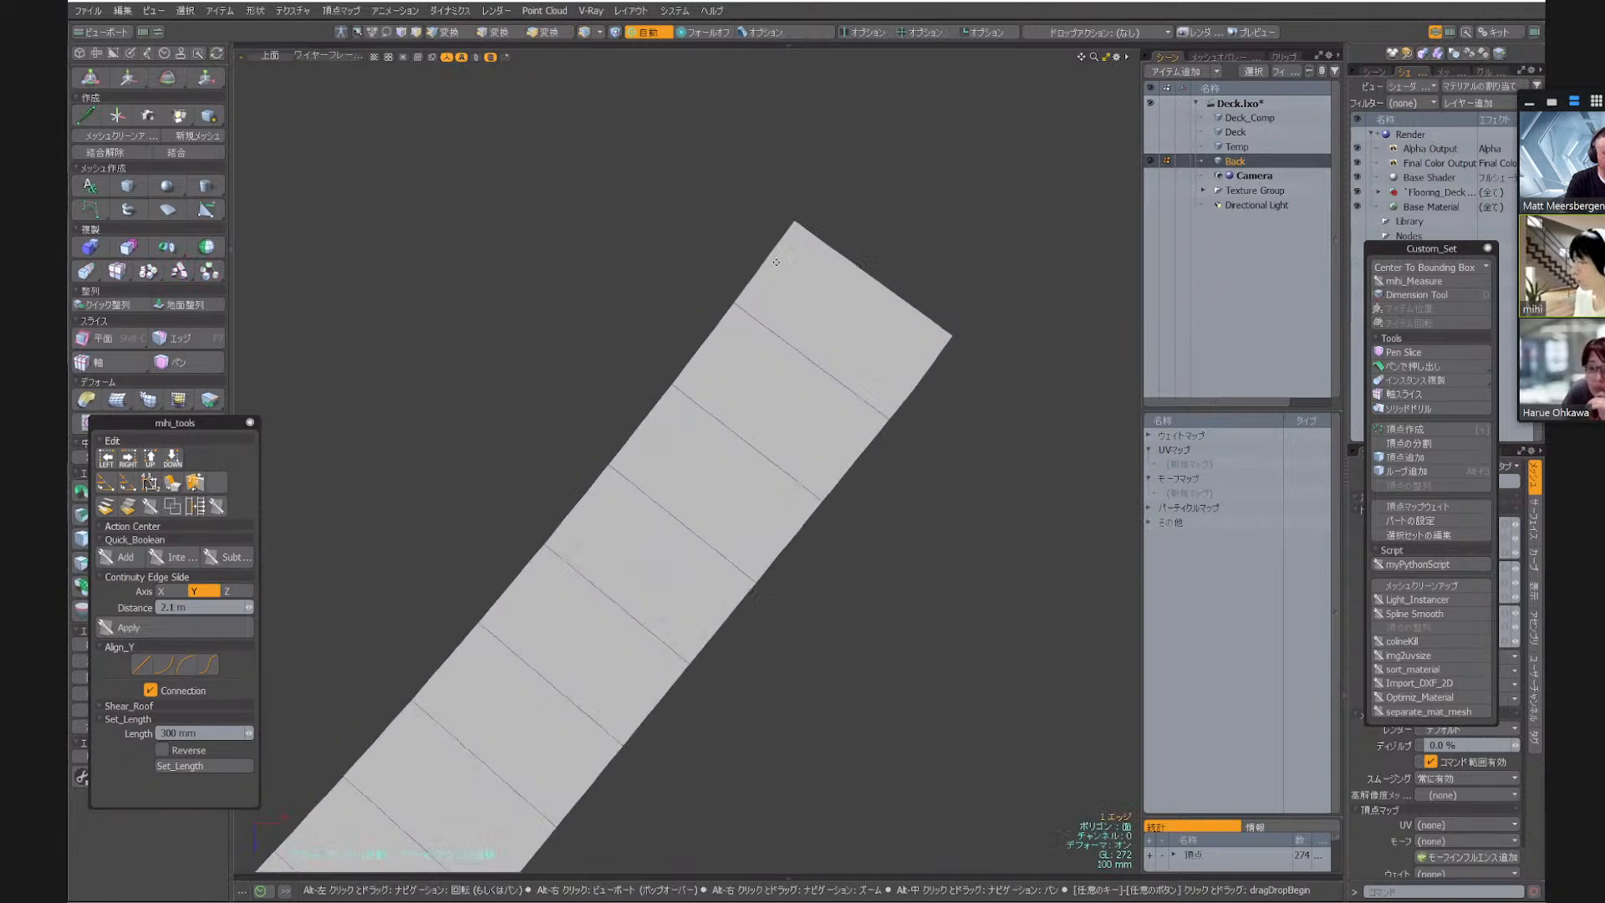
pyautogui.hotkey('shift', 'f')
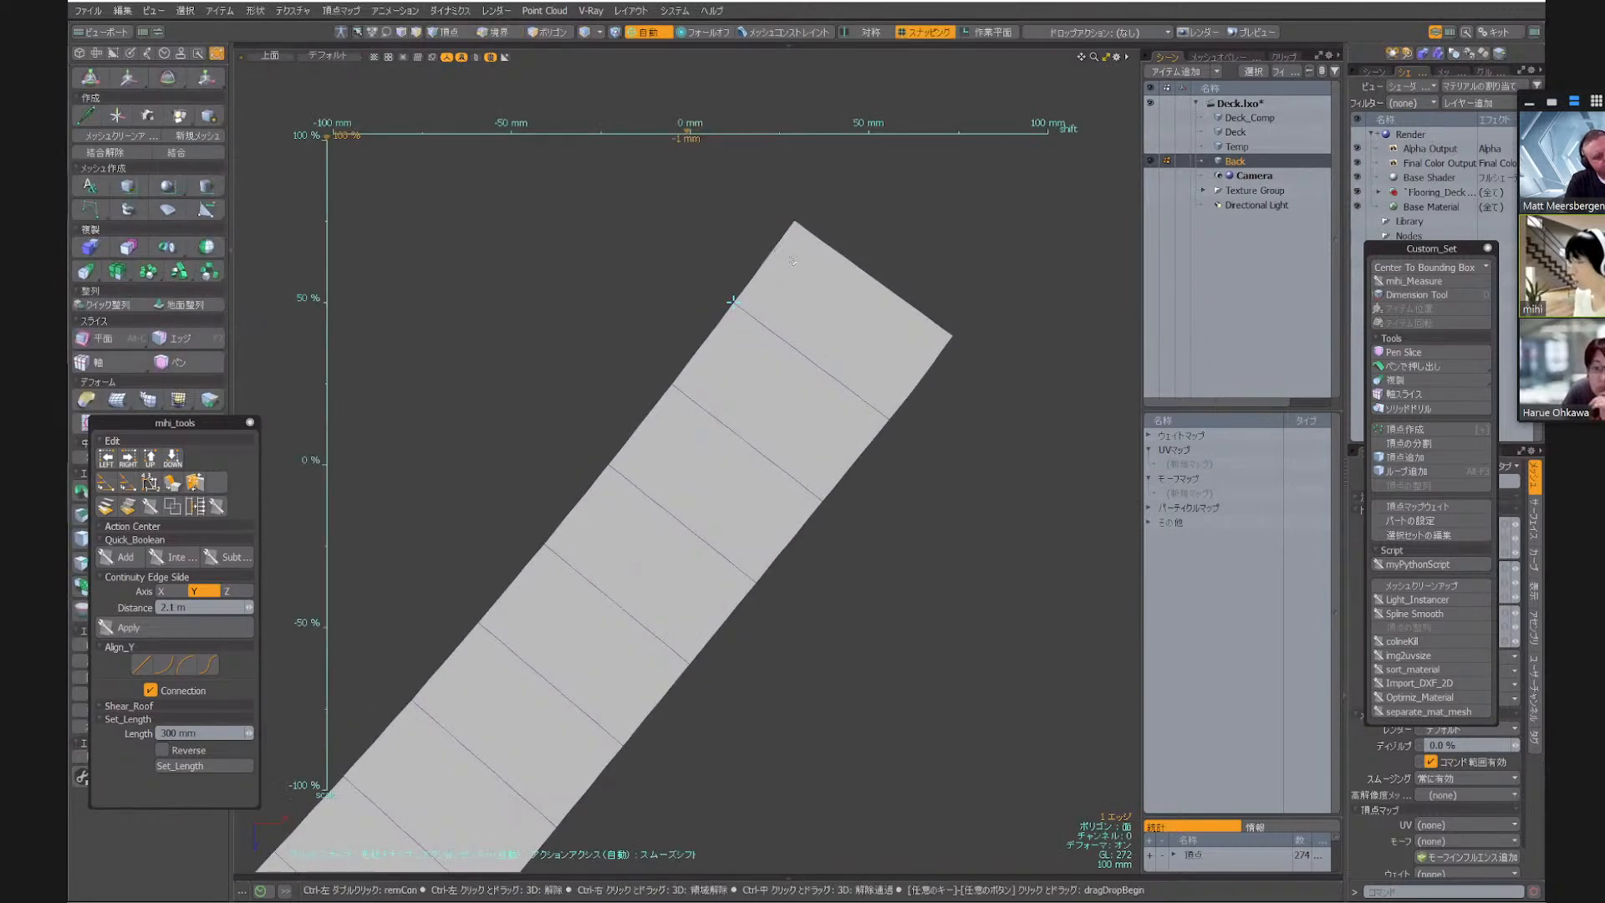
pyautogui.press('space')
pyautogui.scroll(-7, 792, 260)
pyautogui.scroll(-3, 666, 279)
pyautogui.keyDown('alt'); pyautogui.moveTo(648, 295); pyautogui.dragTo(746, 314); pyautogui.keyUp('alt')
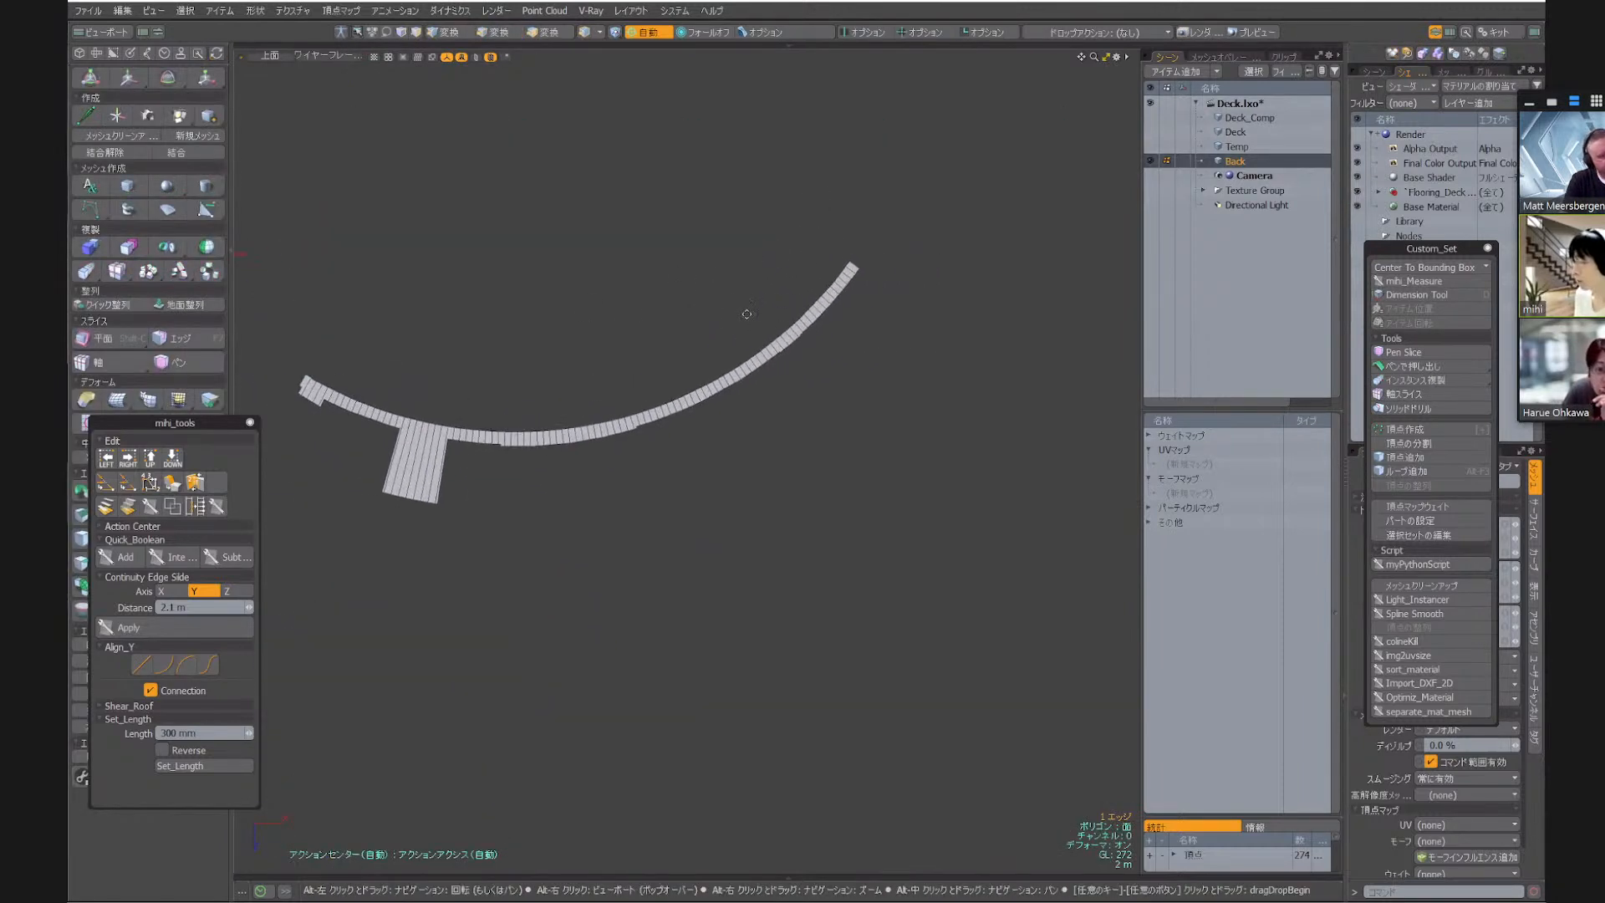
pyautogui.scroll(7, 850, 265)
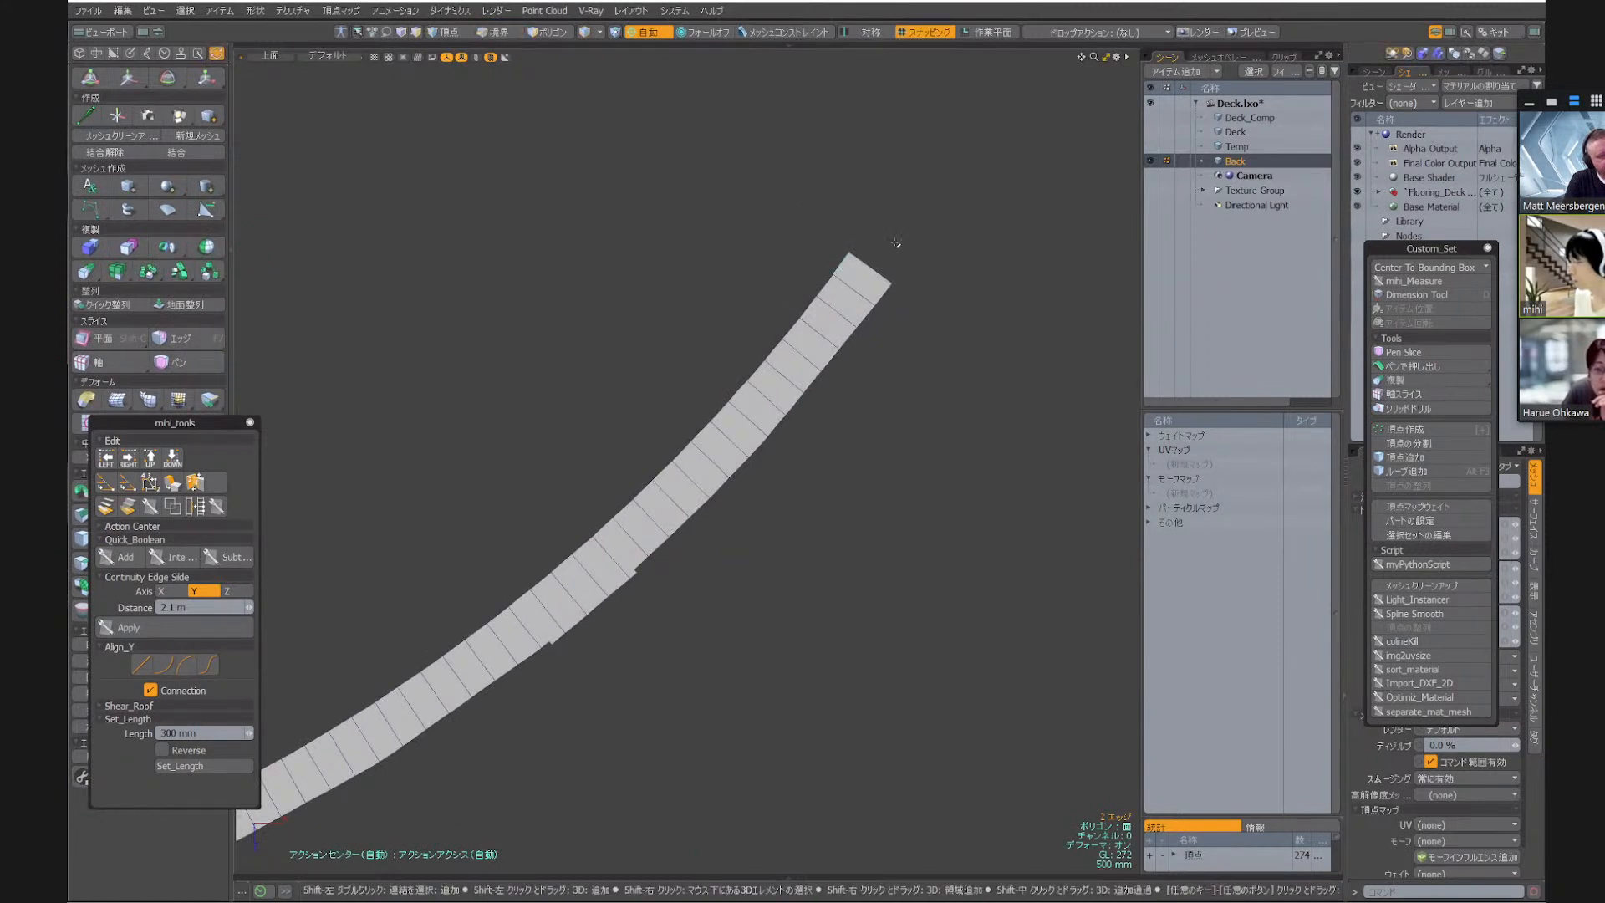
pyautogui.scroll(-5, 860, 248)
pyautogui.keyDown('alt'); pyautogui.moveTo(493, 331); pyautogui.dragTo(686, 302); pyautogui.keyUp('alt')
pyautogui.scroll(5, 527, 322)
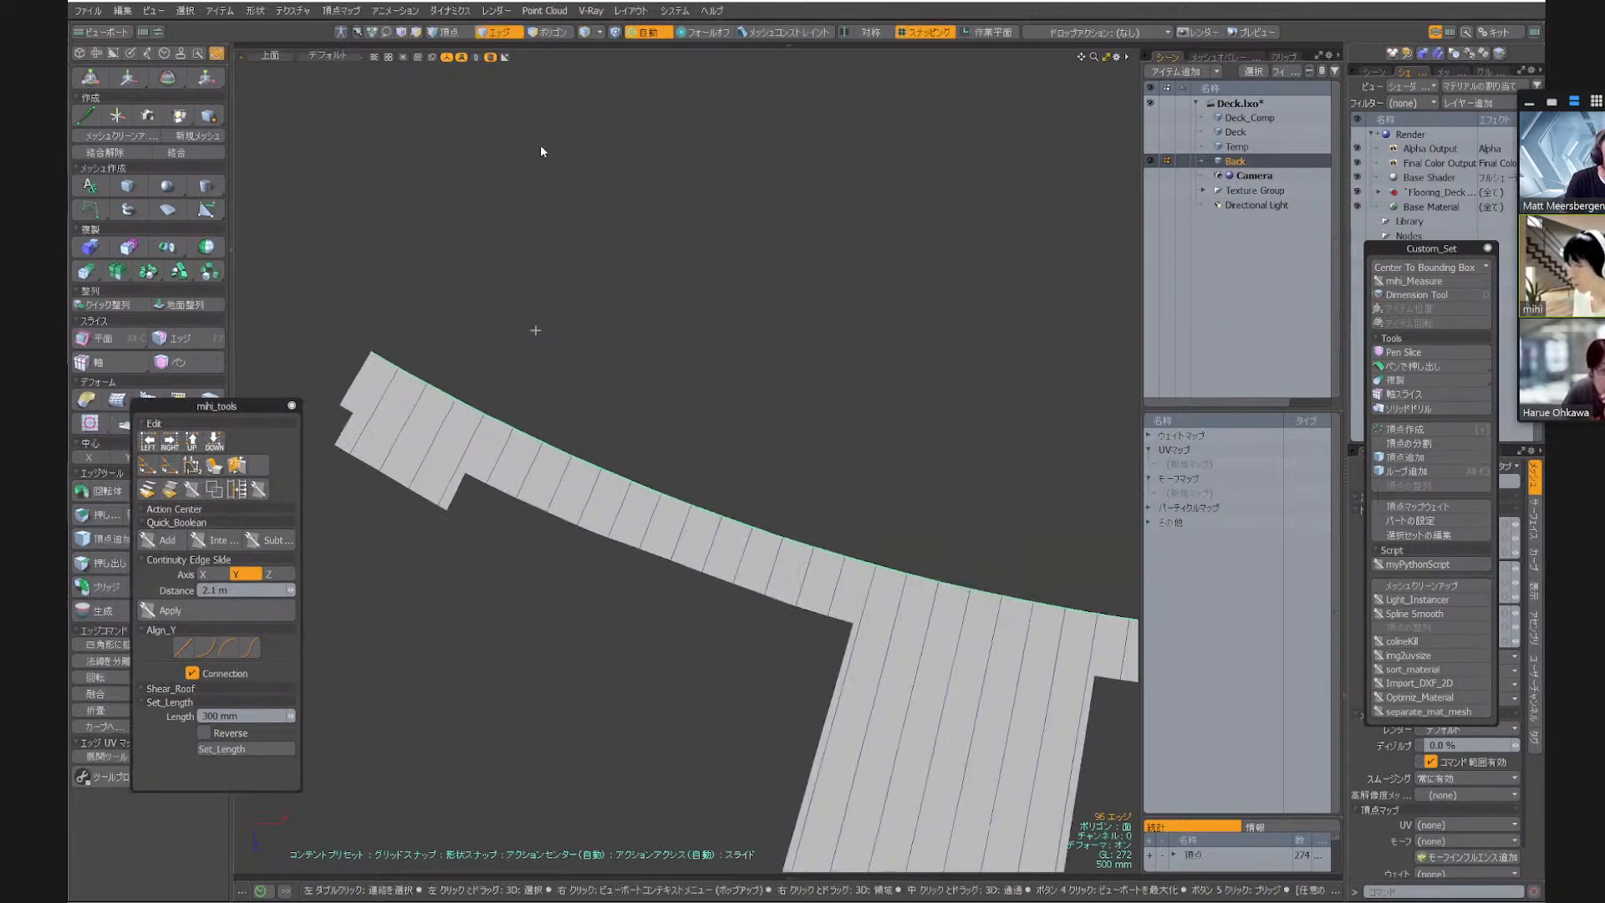
# Slide a duplicate of the inner curved edge loop a short way across the boards, cutting a narrow strip along the whole arc
pyautogui.press('k')
pyautogui.press('k')
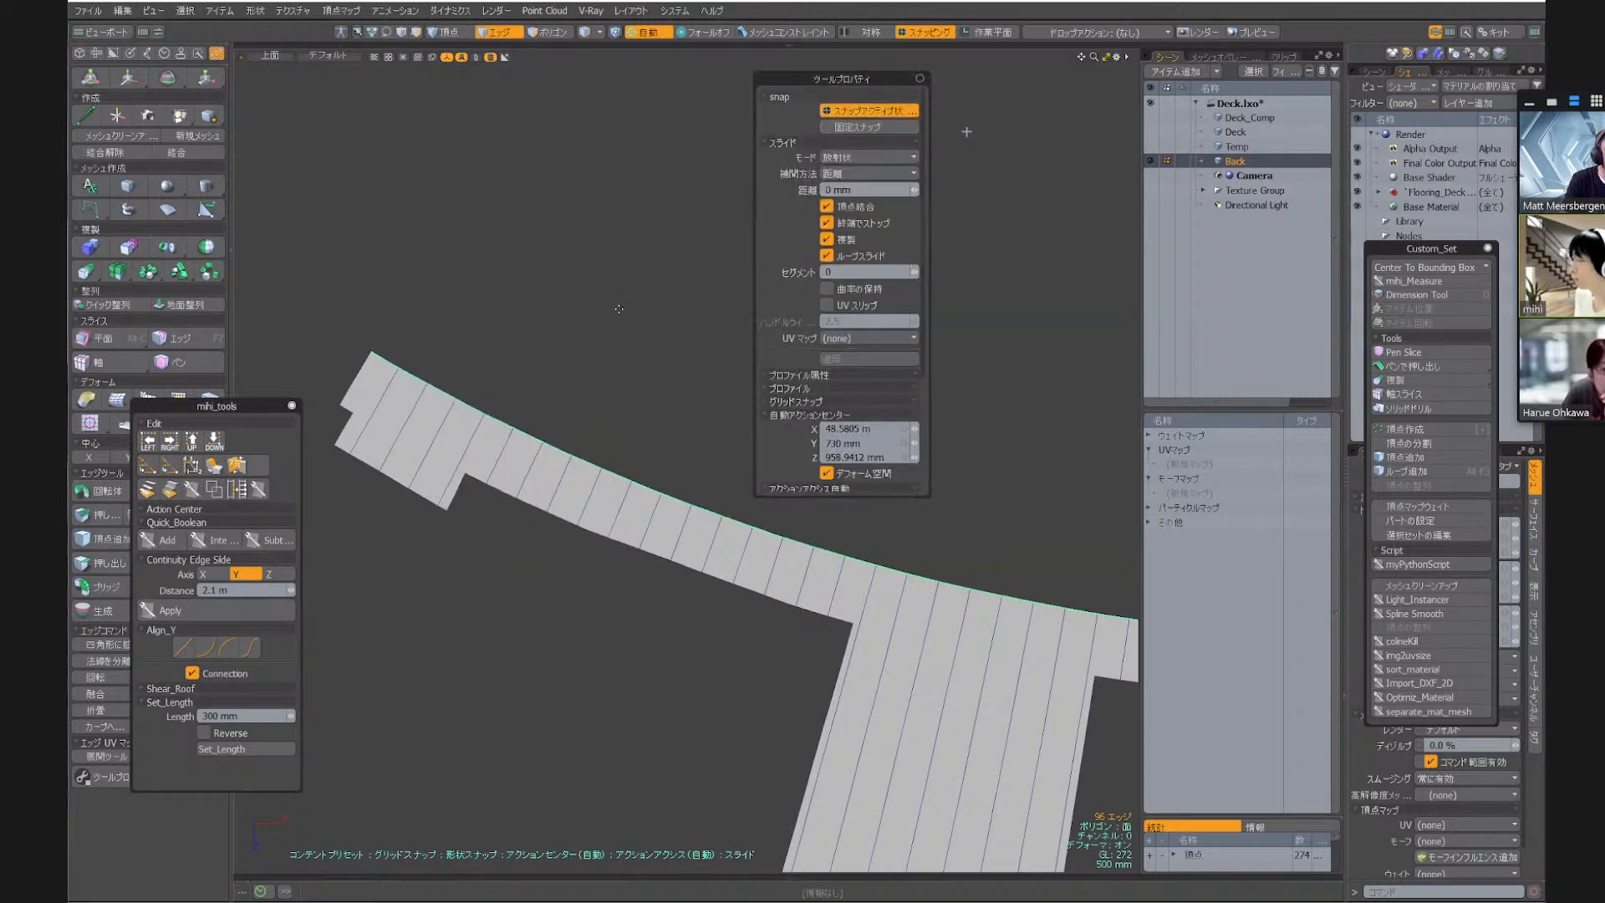
pyautogui.scroll(3, 441, 400)
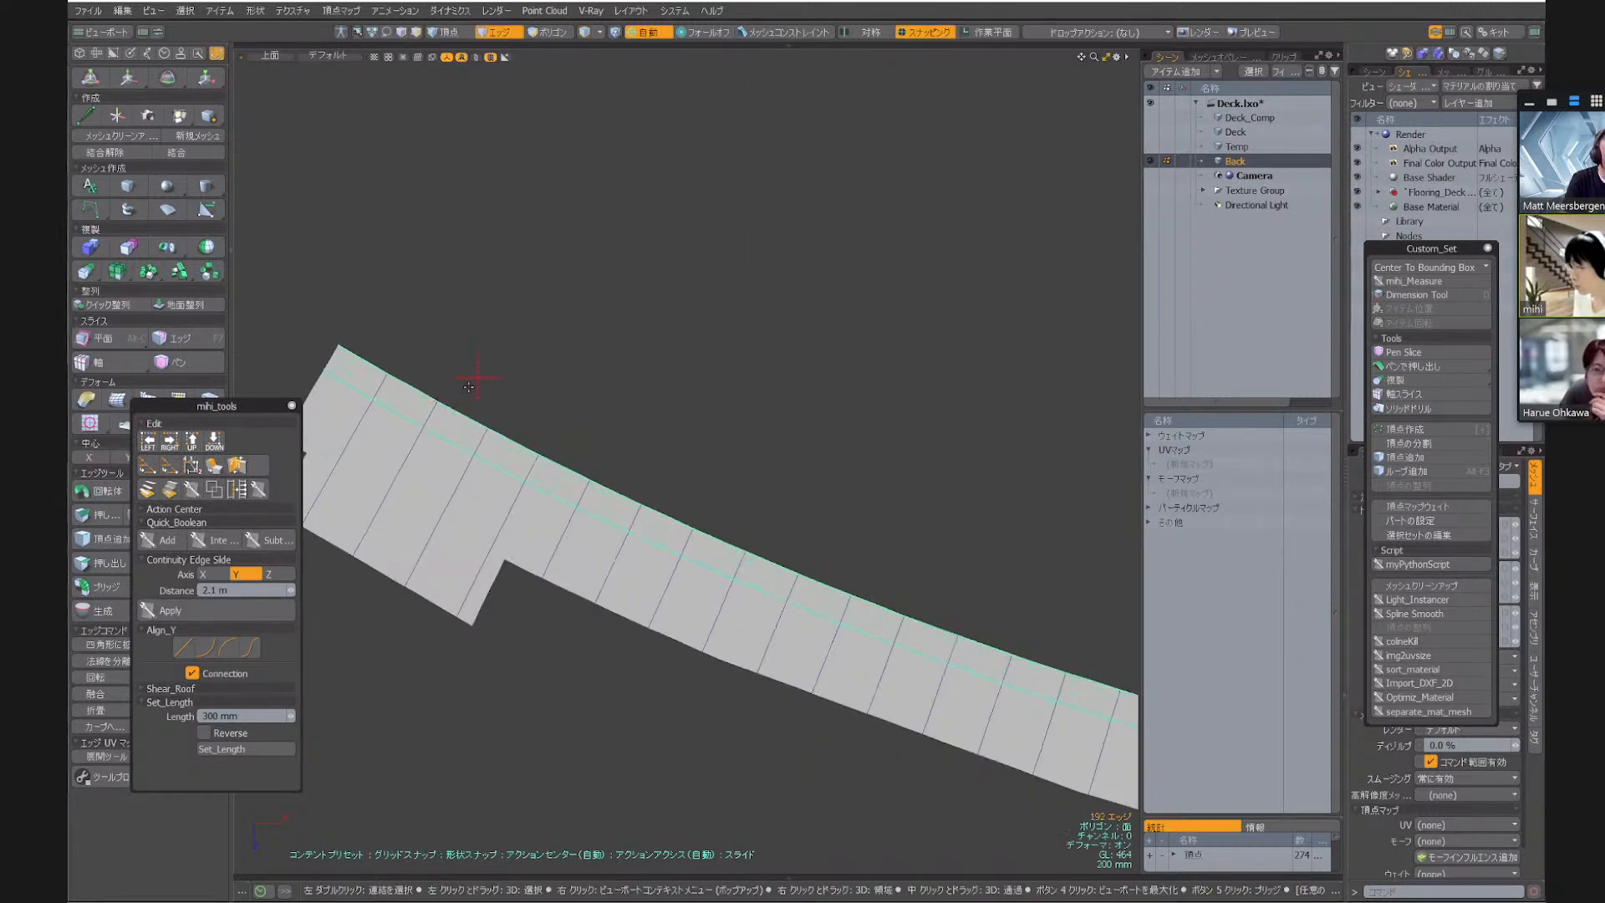
pyautogui.keyDown('ctrl'); pyautogui.keyDown('alt'); pyautogui.moveTo(527, 304); pyautogui.dragTo(368, 309); pyautogui.keyUp('alt'); pyautogui.keyUp('ctrl')
pyautogui.keyDown('alt'); pyautogui.moveTo(877, 405); pyautogui.dragTo(523, 285); pyautogui.keyUp('alt')
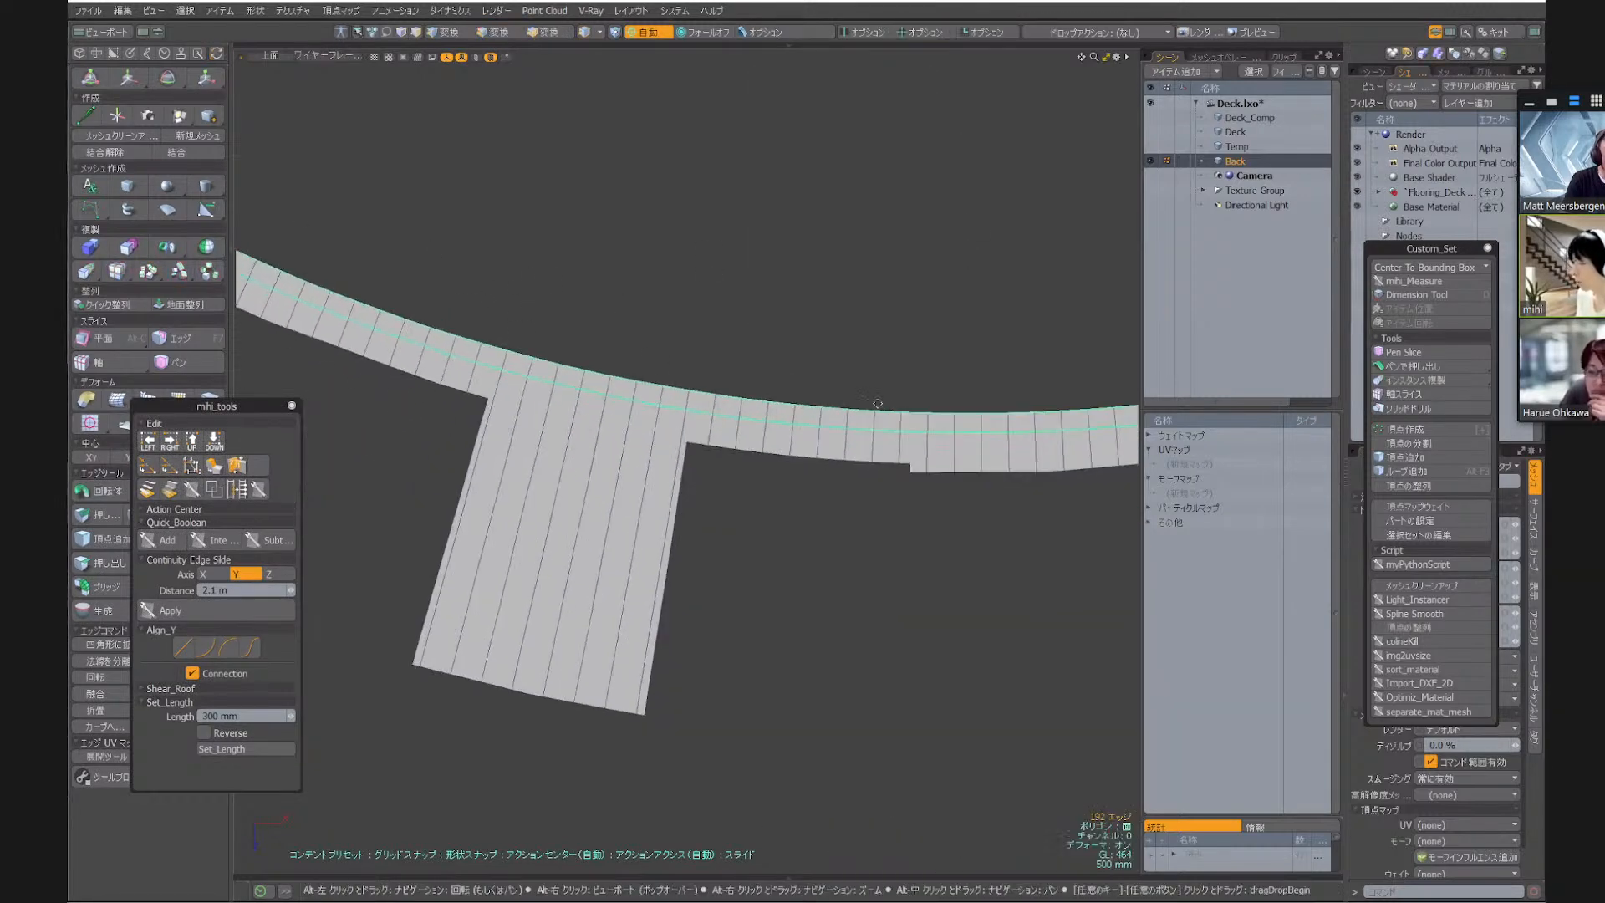
pyautogui.keyDown('alt'); pyautogui.moveTo(1085, 381); pyautogui.dragTo(617, 340); pyautogui.keyUp('alt')
pyautogui.keyDown('alt'); pyautogui.moveTo(1073, 260); pyautogui.dragTo(509, 393); pyautogui.keyUp('alt')
pyautogui.keyDown('alt'); pyautogui.moveTo(1045, 133); pyautogui.dragTo(614, 528); pyautogui.keyUp('alt')
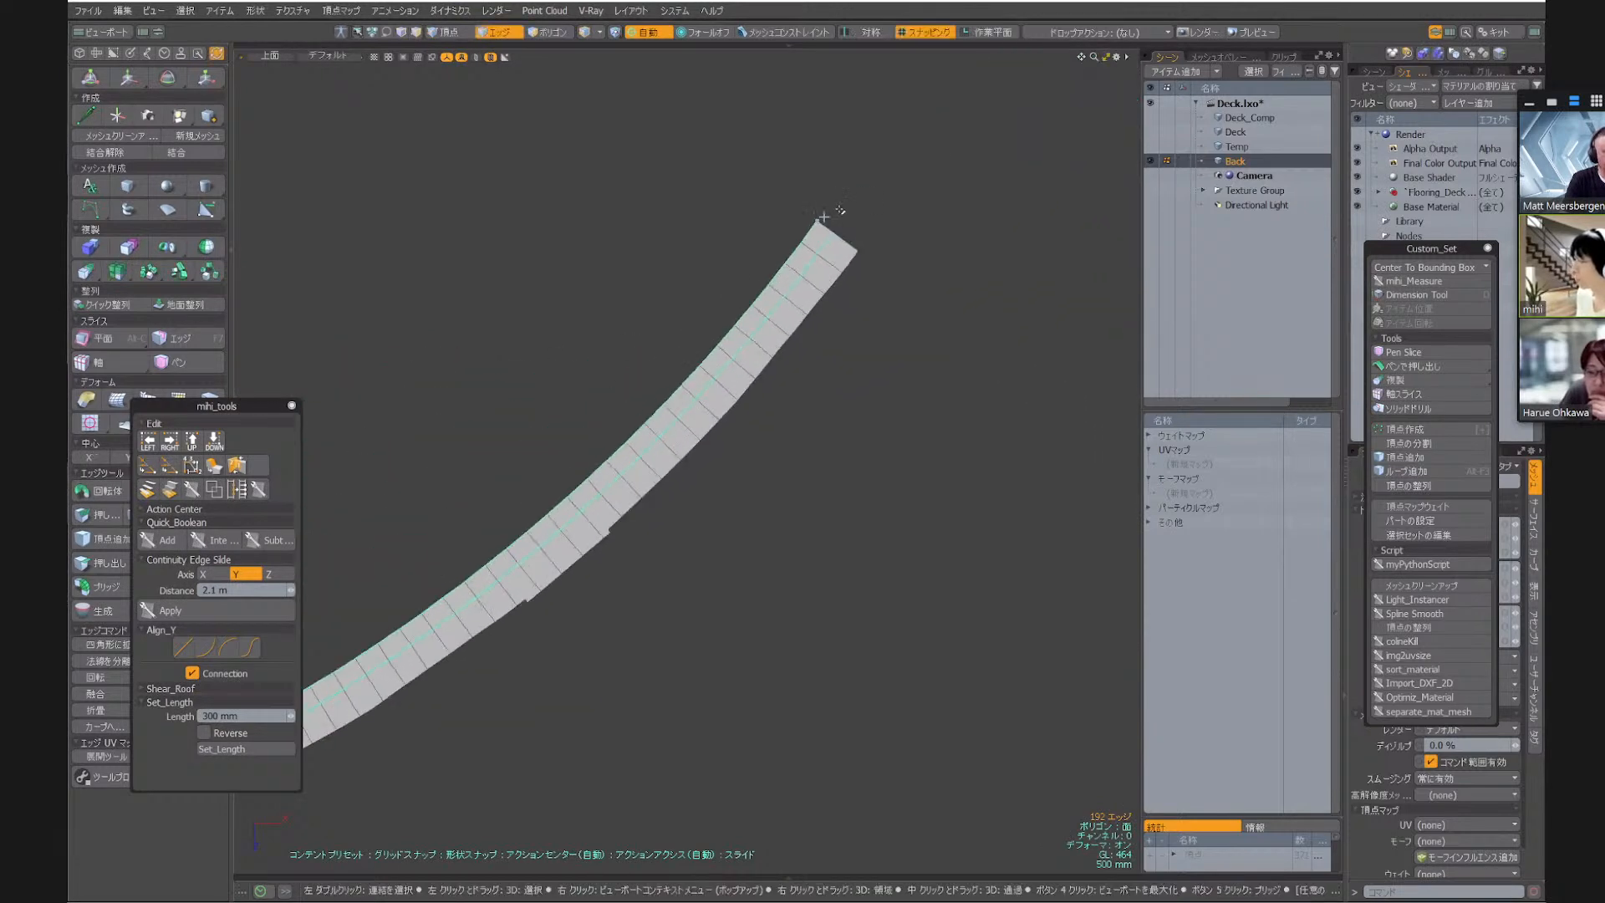
# Keep only the narrow inner strip in Back by cutting its polygons, deleting all the others and pasting the strip back
pyautogui.press('3')
pyautogui.moveTo(815, 233); pyautogui.dragTo(633, 326)
pyautogui.keyDown('alt'); pyautogui.moveTo(395, 314); pyautogui.dragTo(648, 308); pyautogui.keyUp('alt')
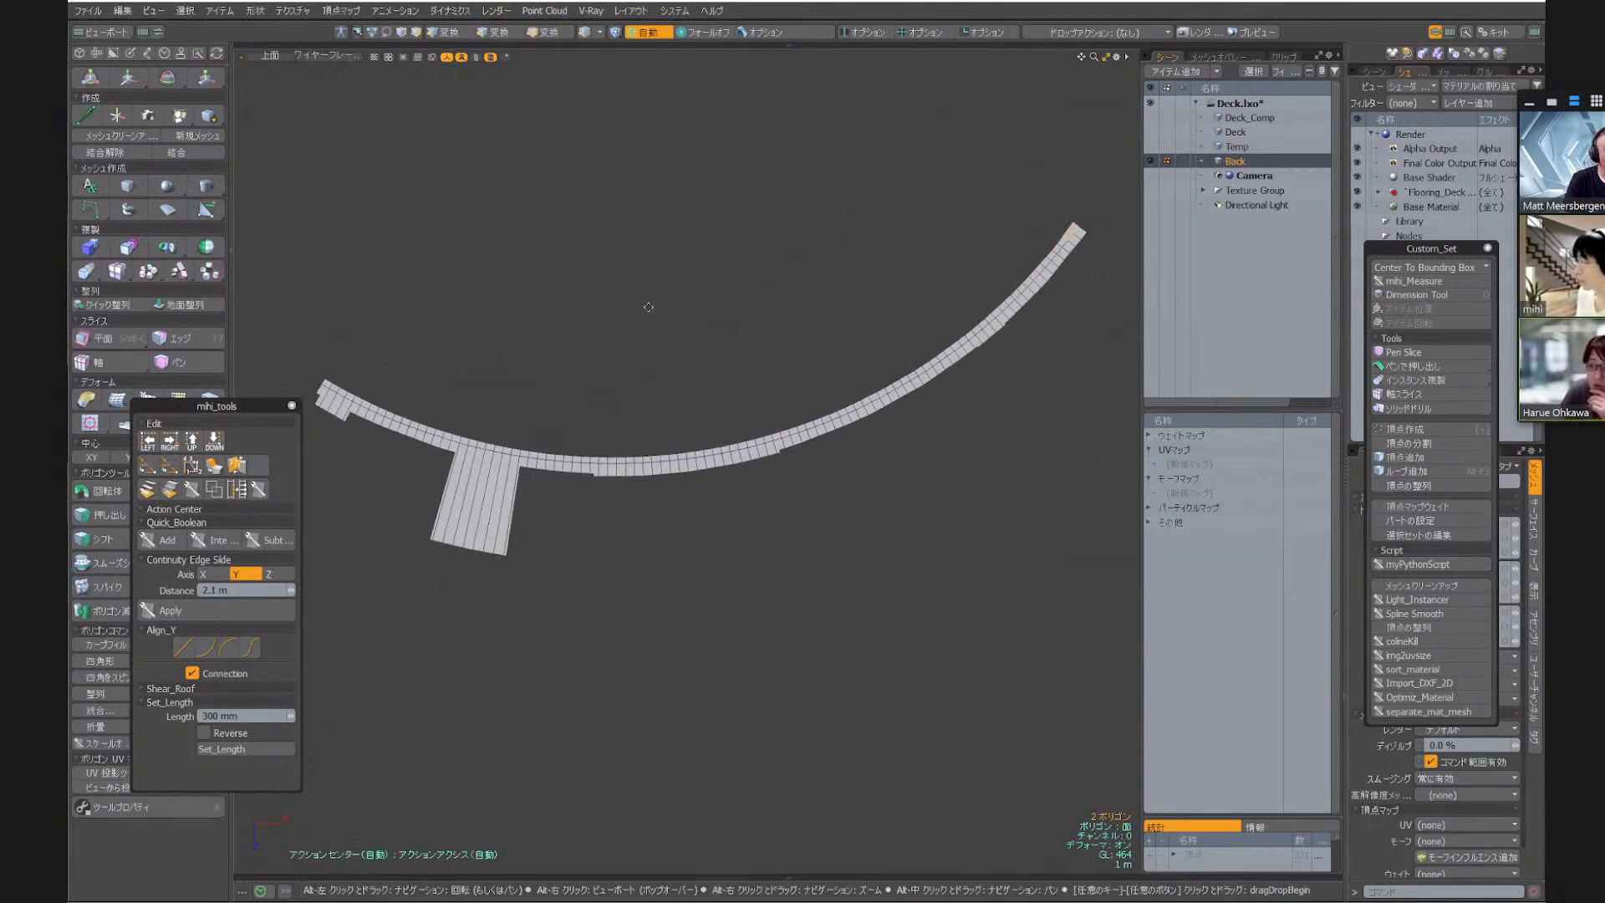
pyautogui.click(649, 307)
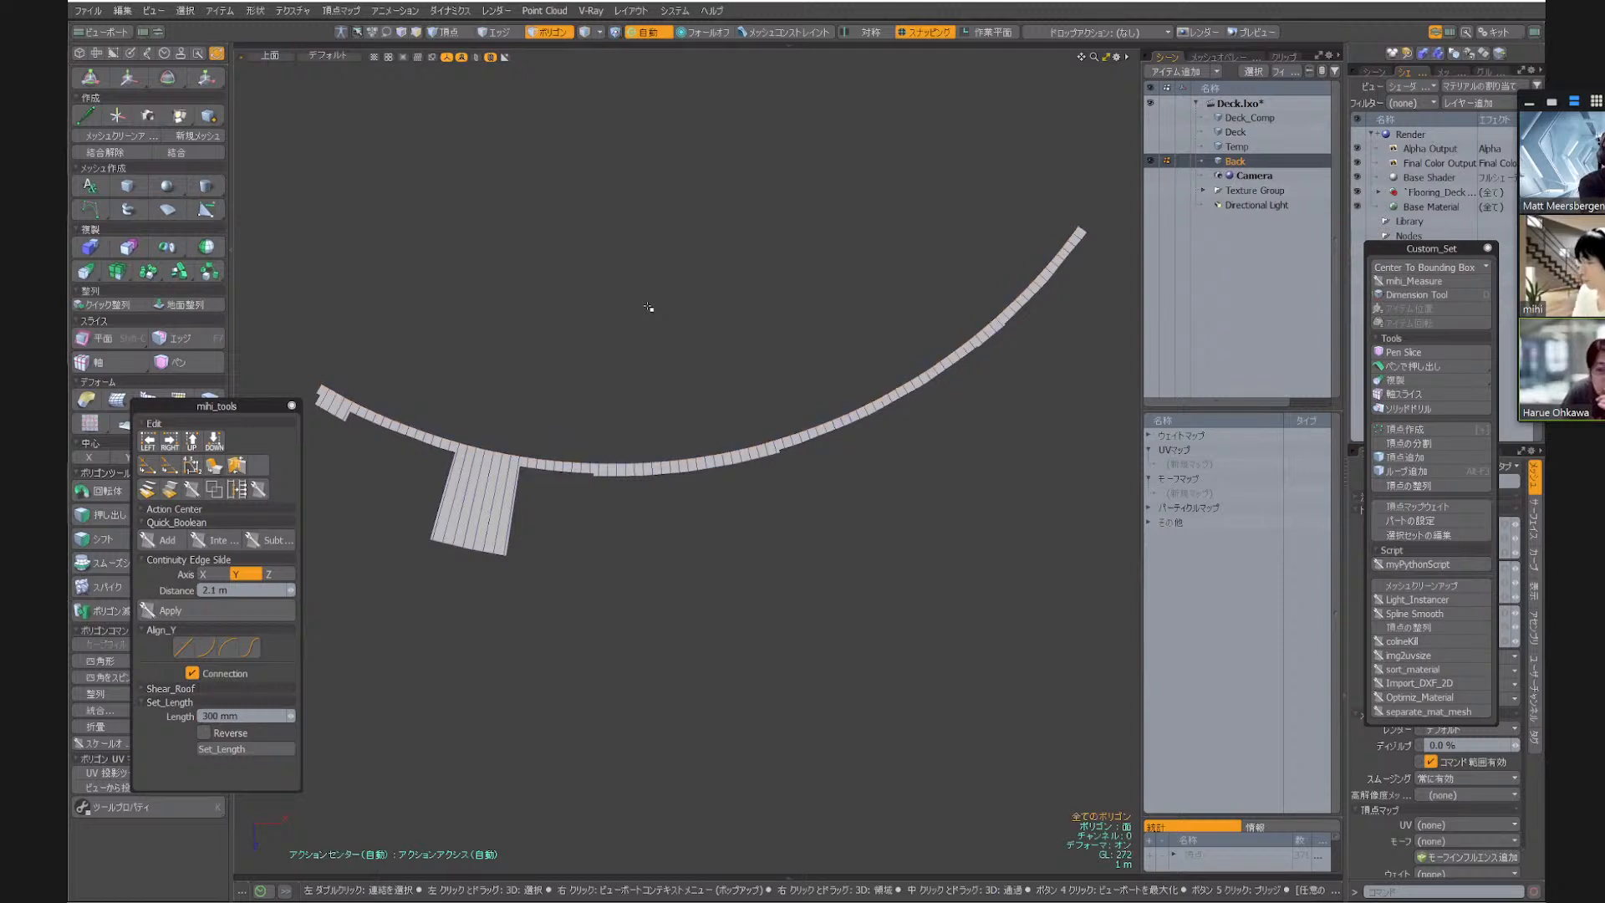
pyautogui.press('Delete')
pyautogui.hotkey('ctrl', 'v')
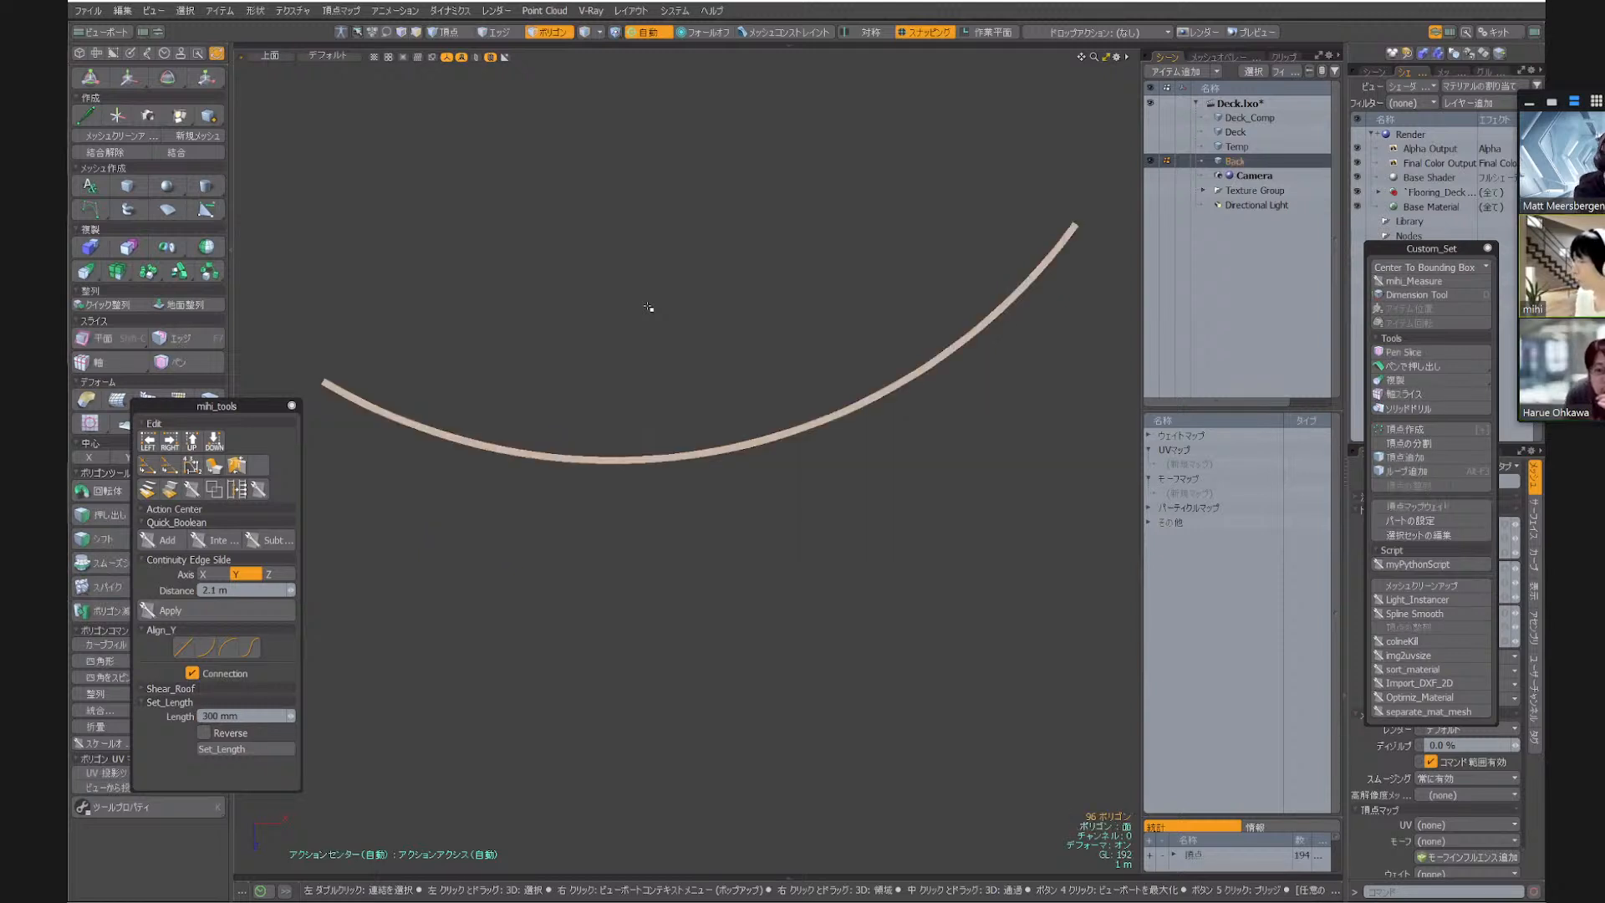
# Show the Temp mesh alongside Back in wireframe and select the strip's curved edge loop that runs through the deck boards
pyautogui.click(1150, 147)
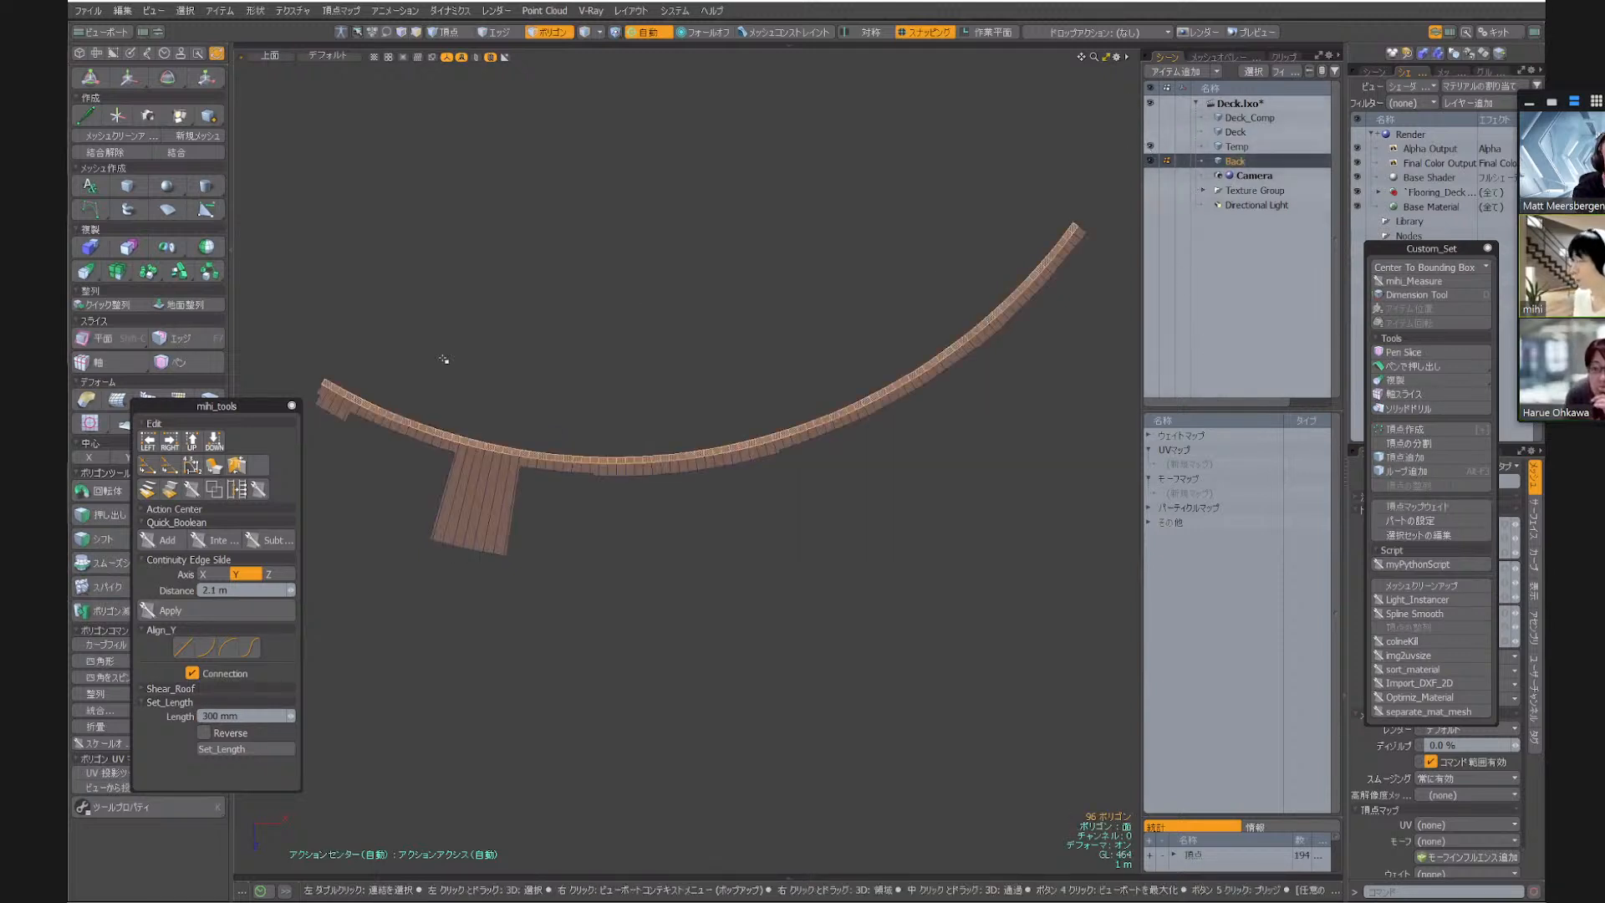
pyautogui.keyDown('alt'); pyautogui.keyDown('shift'); pyautogui.moveTo(442, 339); pyautogui.dragTo(518, 340); pyautogui.keyUp('shift'); pyautogui.keyUp('alt')
pyautogui.press('KP_5')
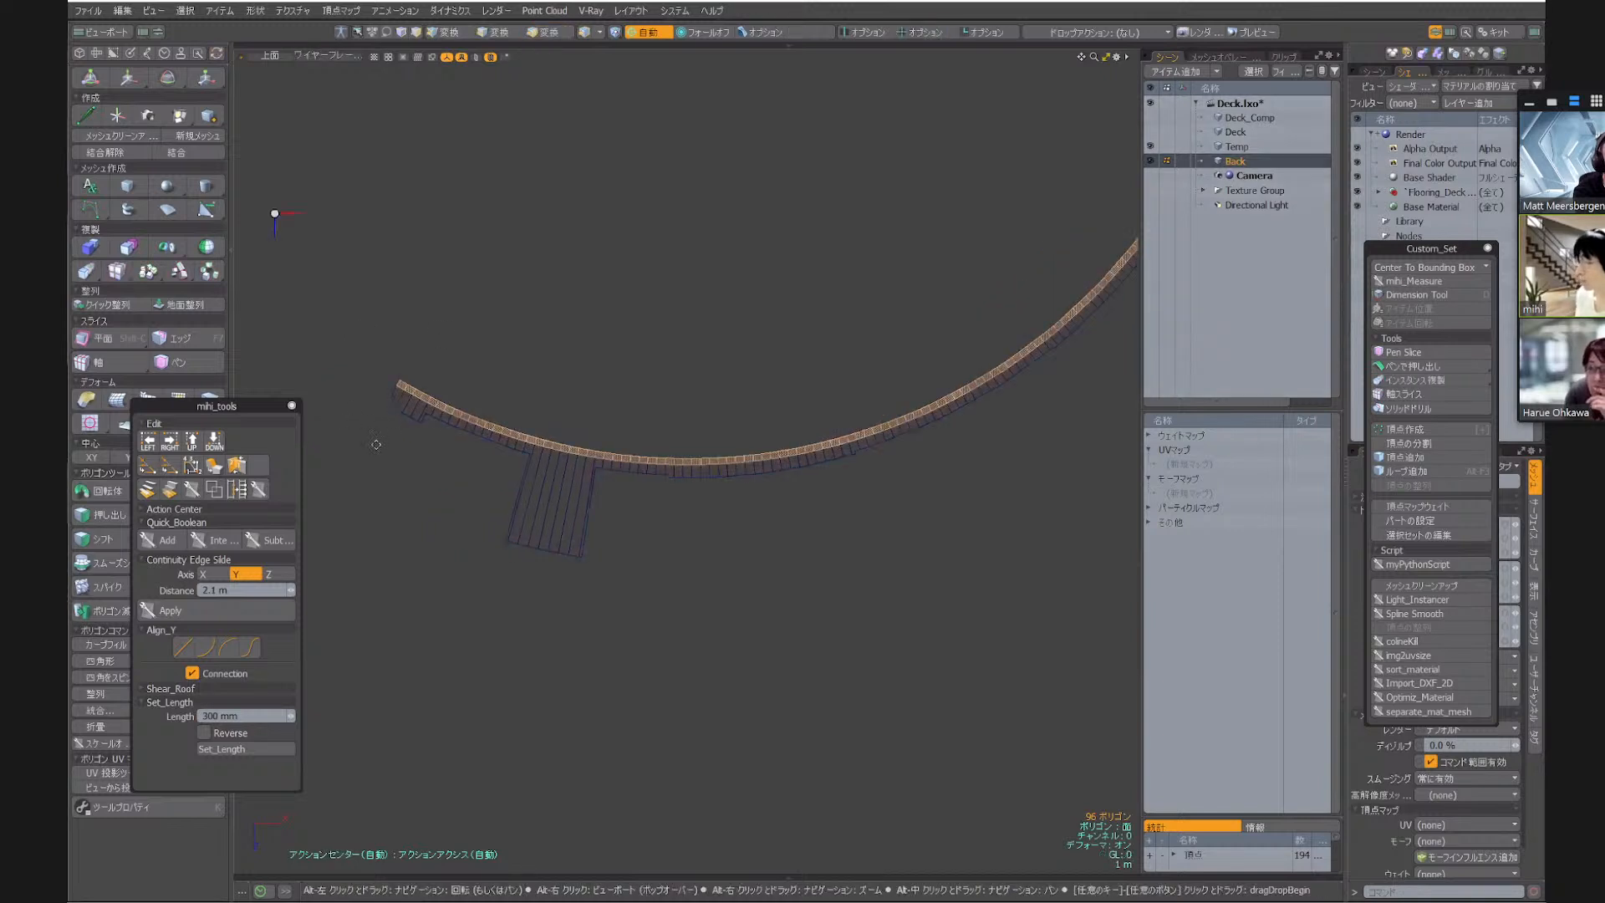
pyautogui.keyDown('ctrl'); pyautogui.keyDown('alt'); pyautogui.moveTo(394, 391); pyautogui.dragTo(555, 321); pyautogui.keyUp('alt'); pyautogui.keyUp('ctrl')
pyautogui.press('1')
pyautogui.press('2')
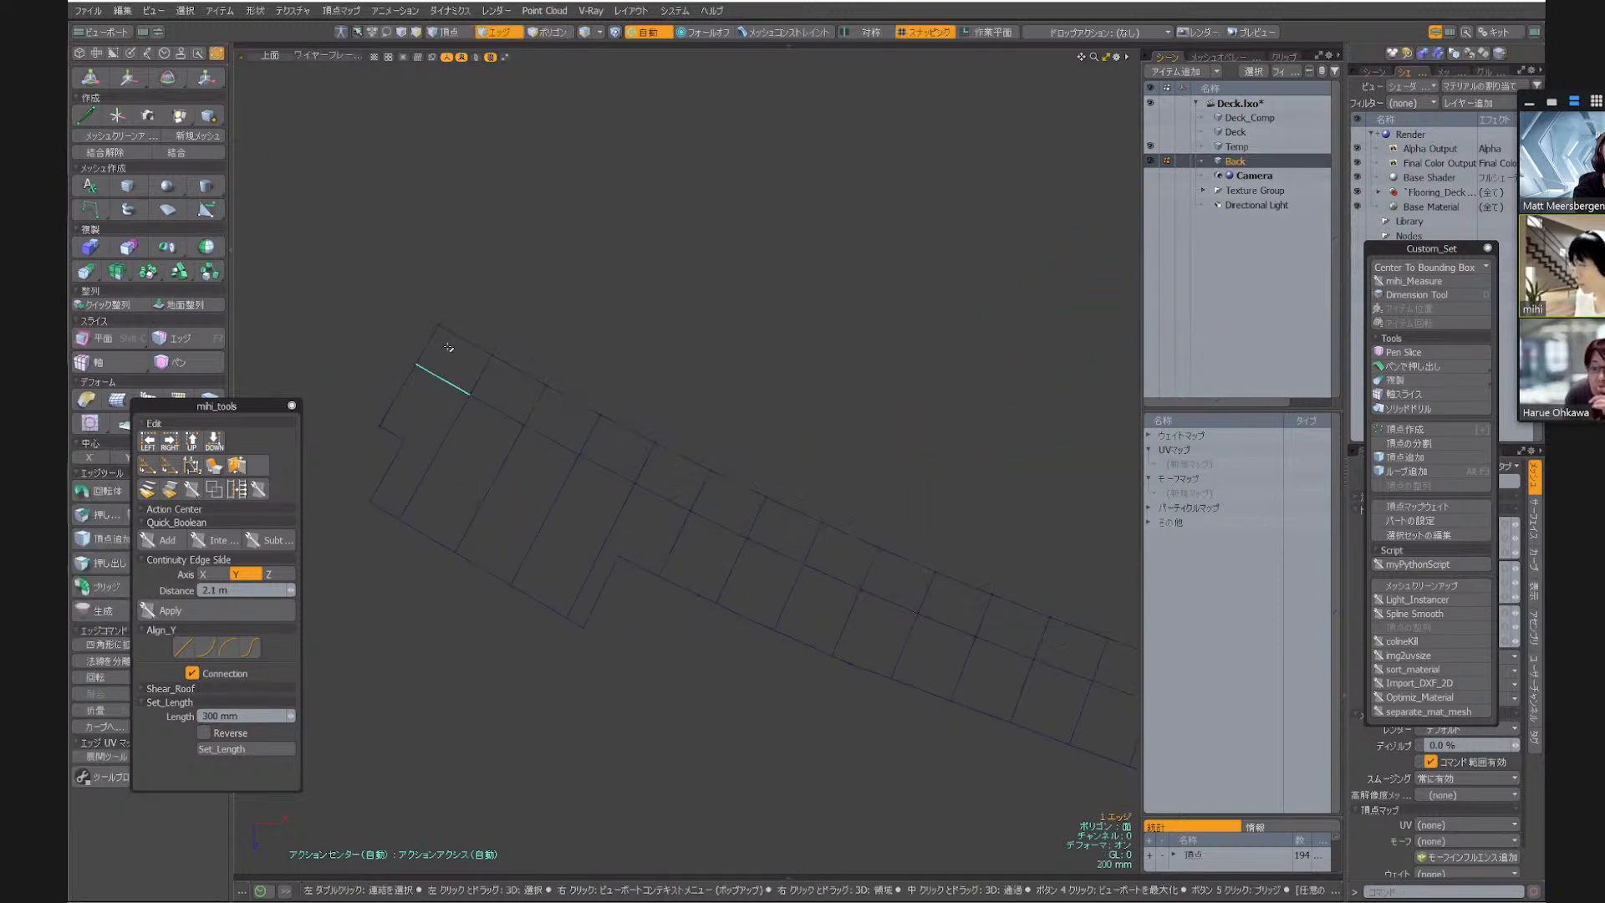
pyautogui.scroll(-8, 448, 347)
pyautogui.keyDown('alt'); pyautogui.moveTo(1054, 251); pyautogui.dragTo(730, 296); pyautogui.keyUp('alt')
pyautogui.keyDown('shift'); pyautogui.doubleClick(735, 245); pyautogui.keyUp('shift')
pyautogui.scroll(-10, 763, 265)
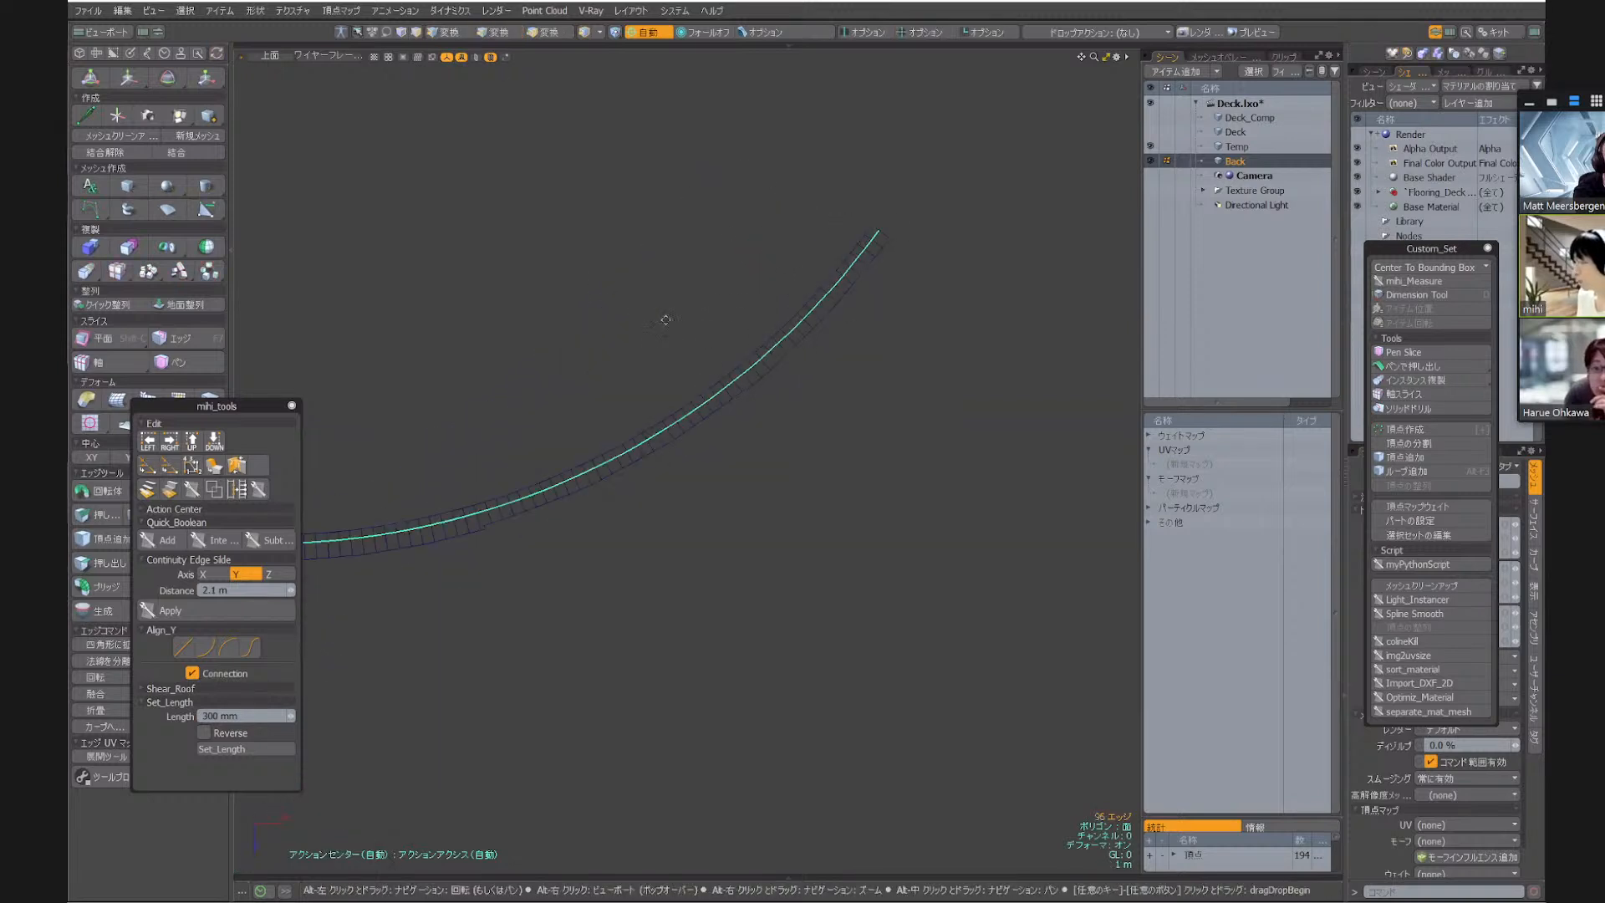
# Slide the selected edge loop about 5.69 m outward without duplicating it, so the strip extends past the end of the deck's projecting section
pyautogui.hotkey('alt', 's')
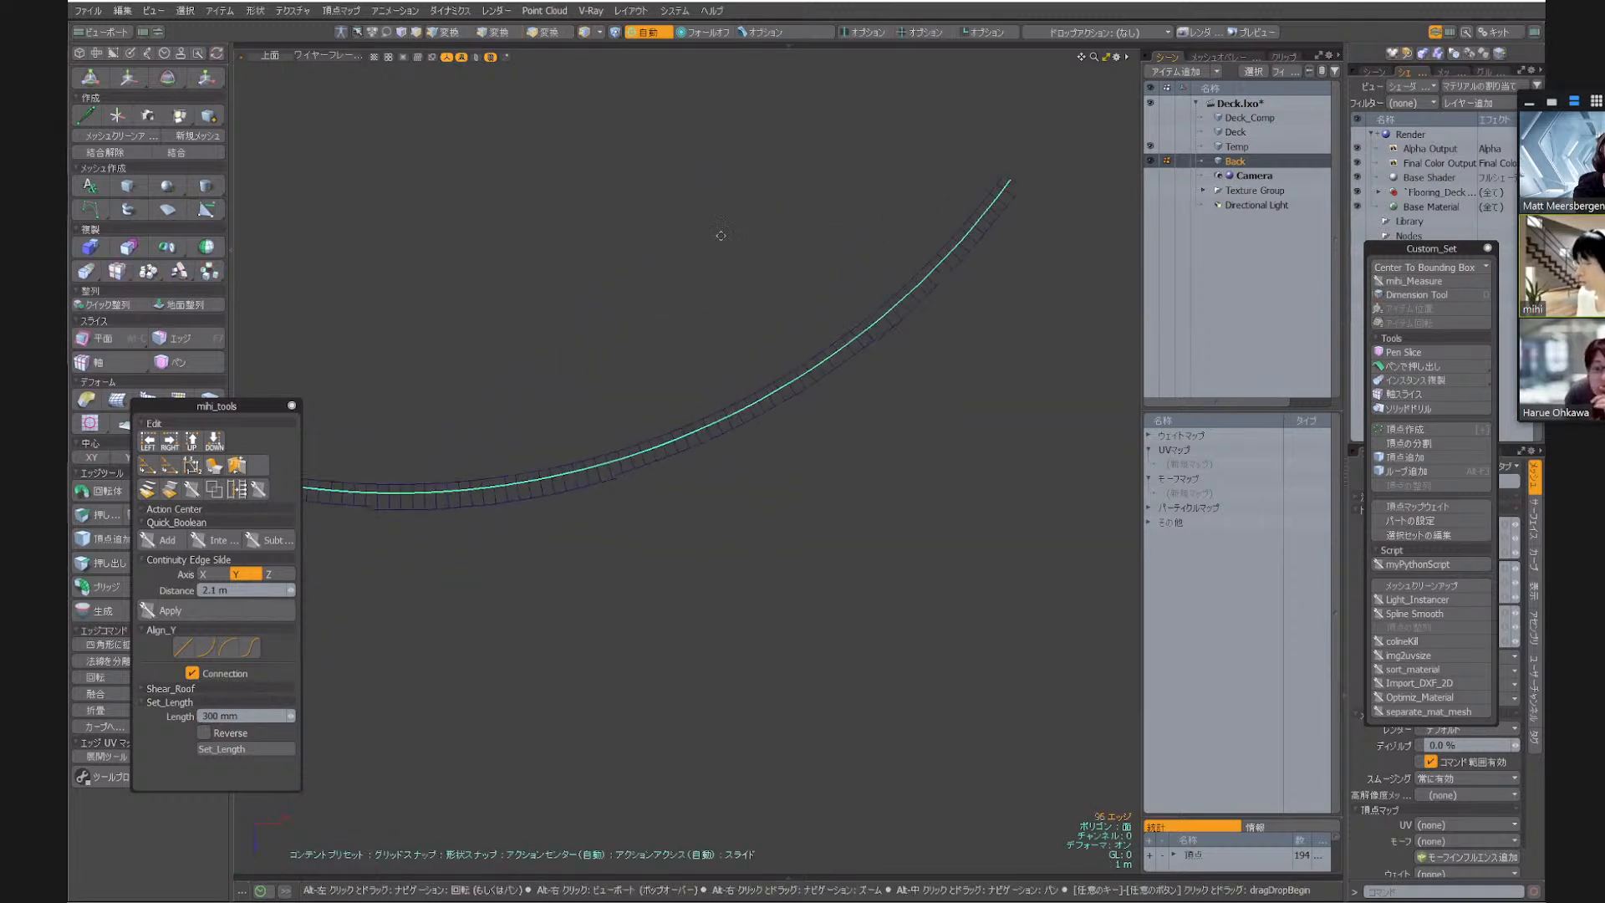
pyautogui.press('k')
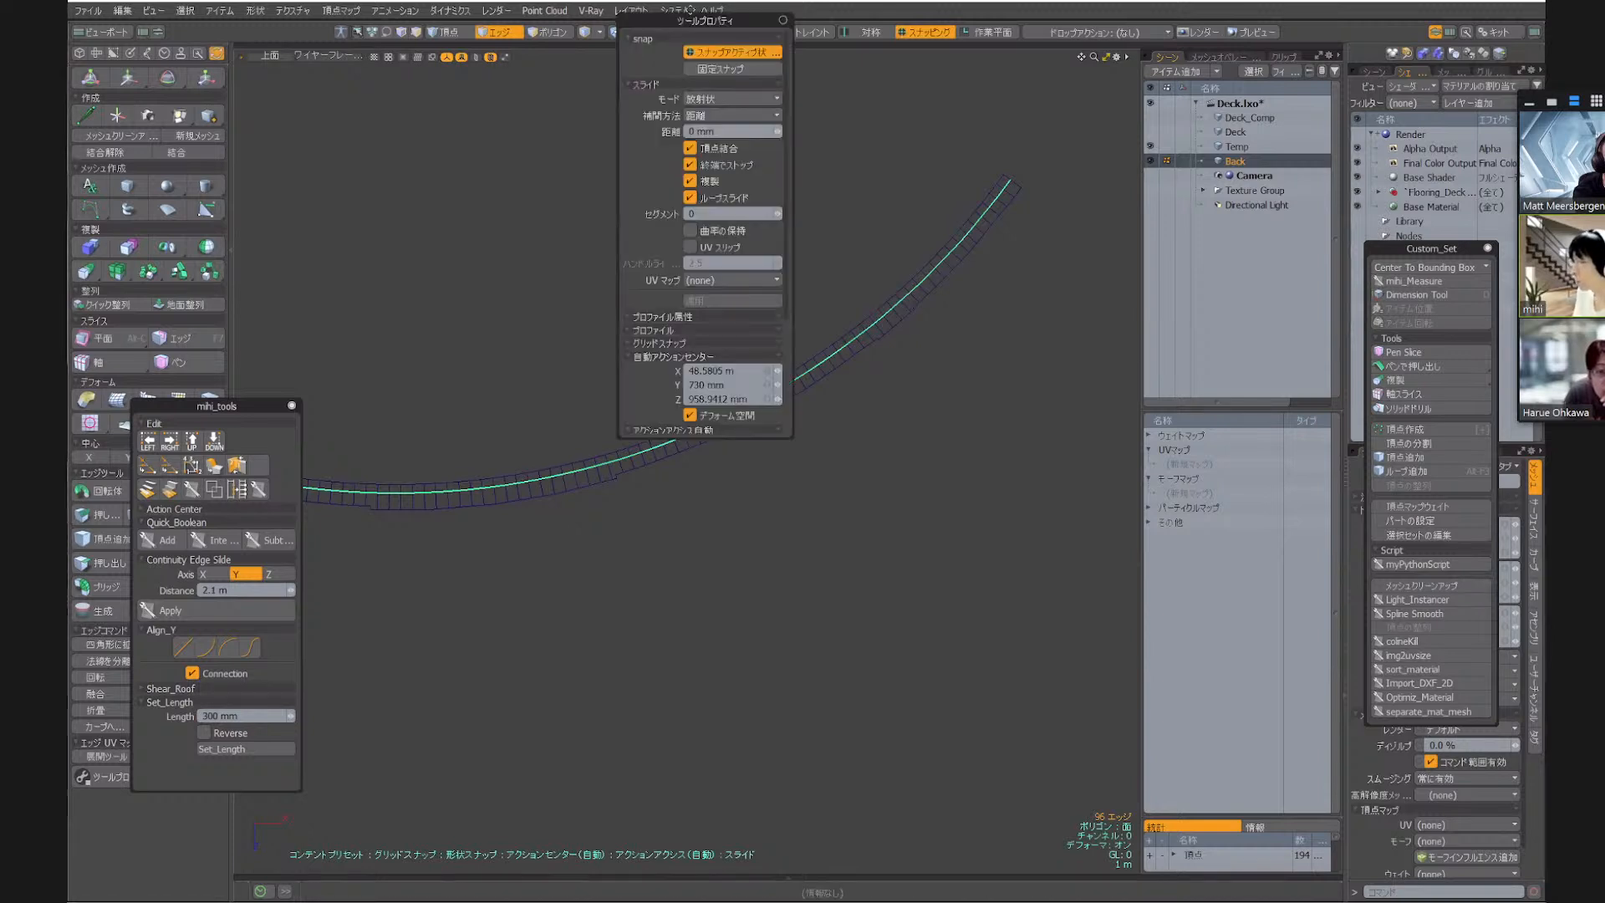
pyautogui.press('k')
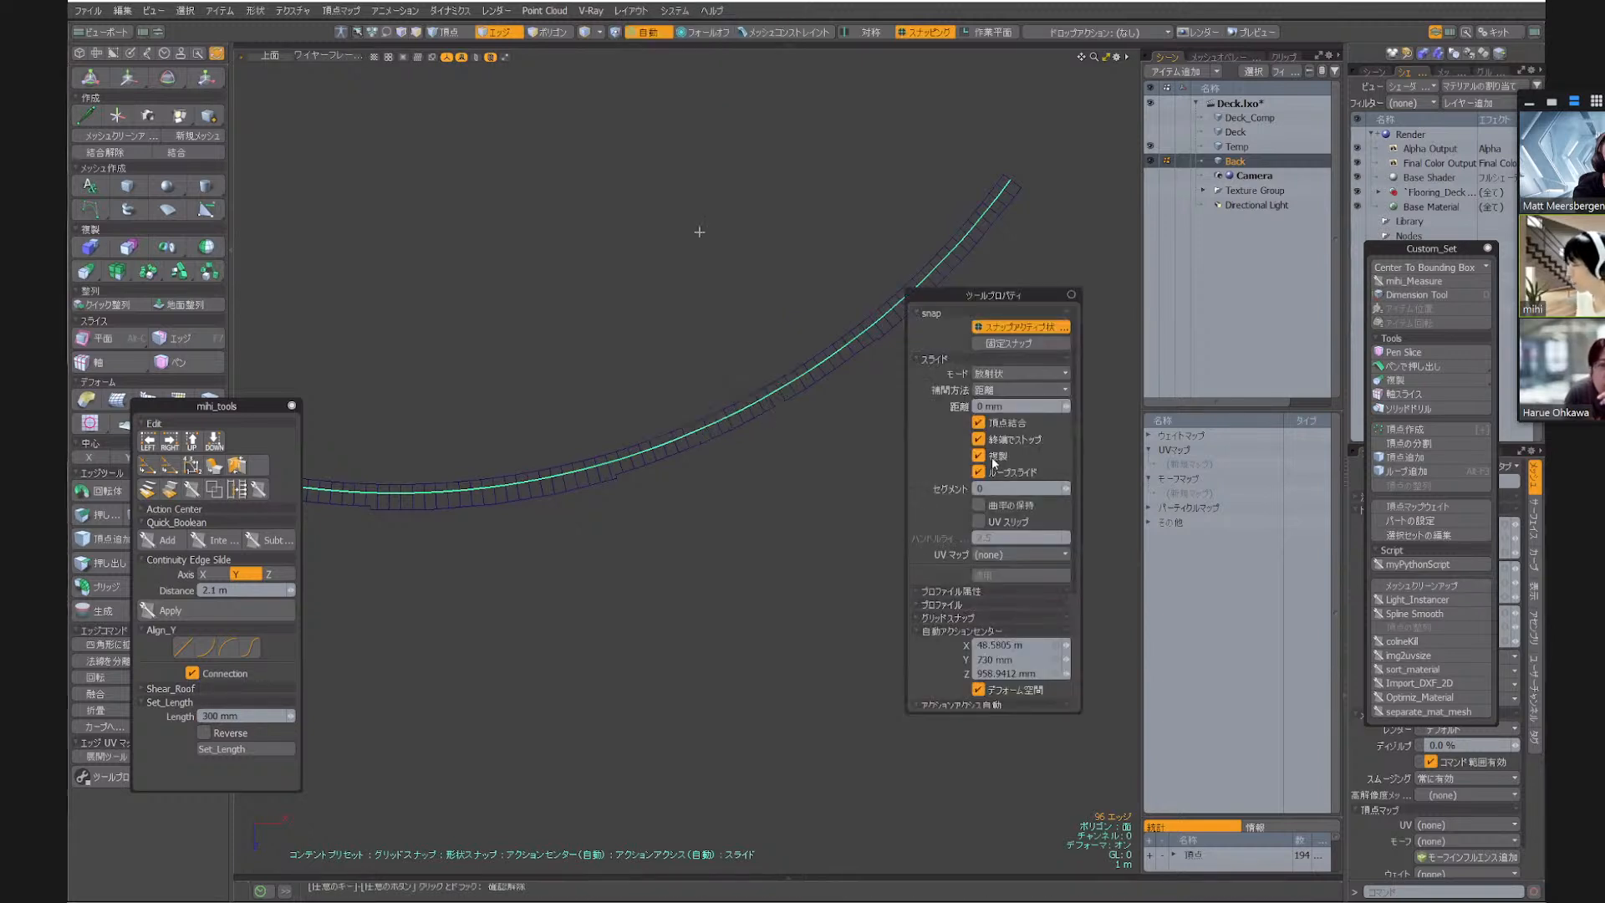
pyautogui.press('alt')
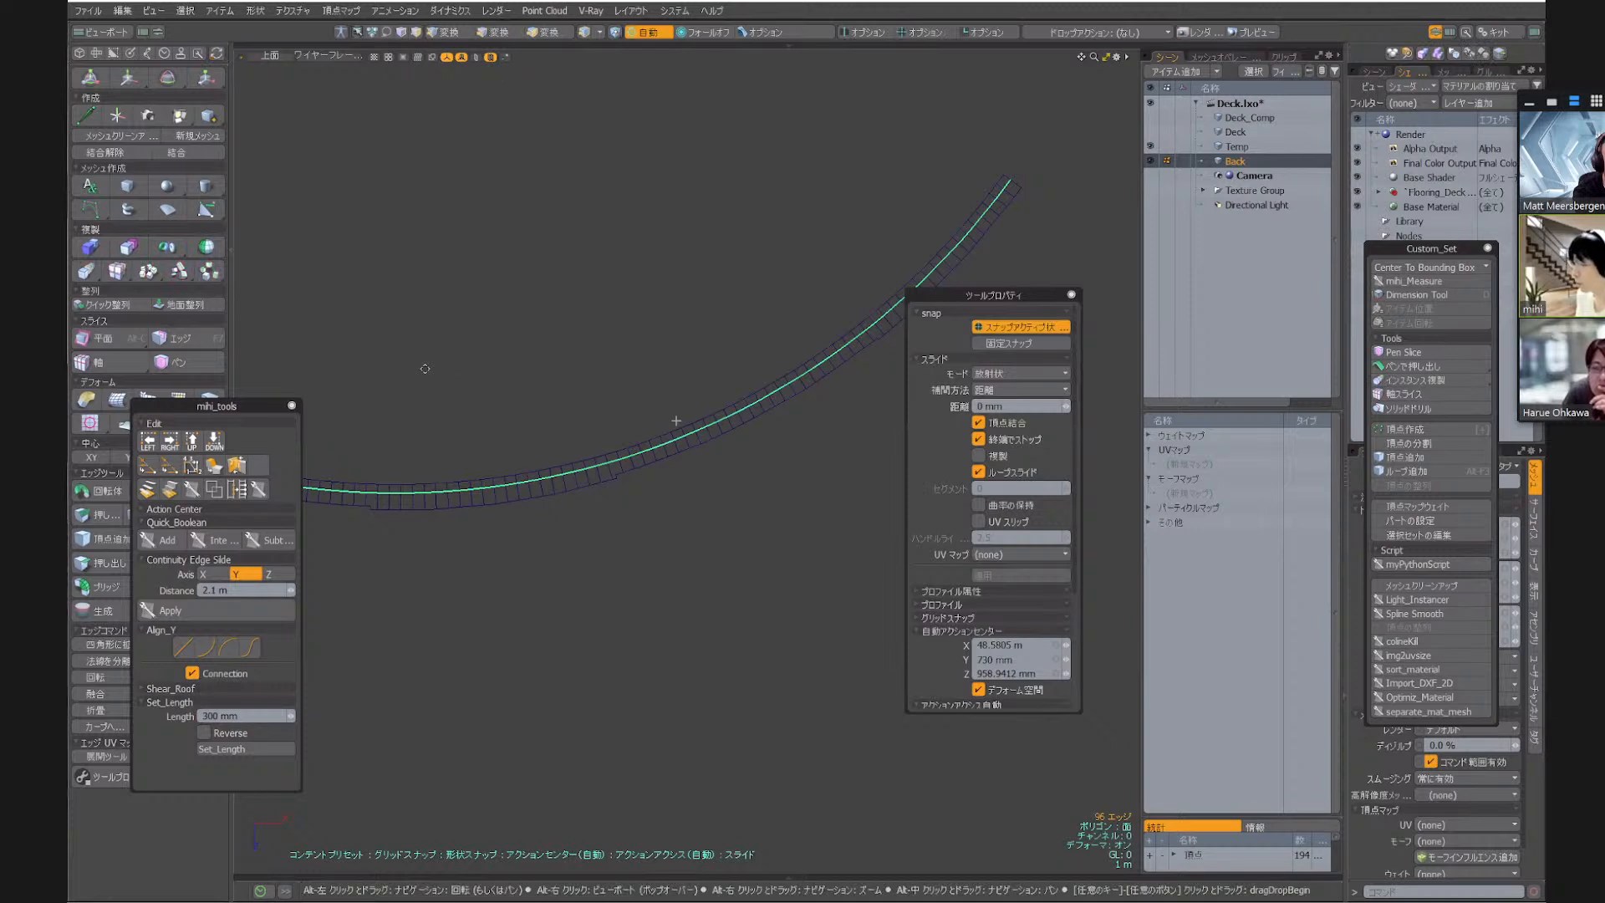
pyautogui.keyDown('alt'); pyautogui.moveTo(334, 421); pyautogui.dragTo(668, 286); pyautogui.keyUp('alt')
pyautogui.keyDown('alt'); pyautogui.scroll(5, 669, 287); pyautogui.keyUp('alt')
pyautogui.keyDown('alt'); pyautogui.moveTo(541, 344); pyautogui.dragTo(619, 308); pyautogui.keyUp('alt')
pyautogui.keyDown('alt'); pyautogui.scroll(3, 600, 353); pyautogui.keyUp('alt')
pyautogui.moveTo(670, 609); pyautogui.dragTo(501, 714)
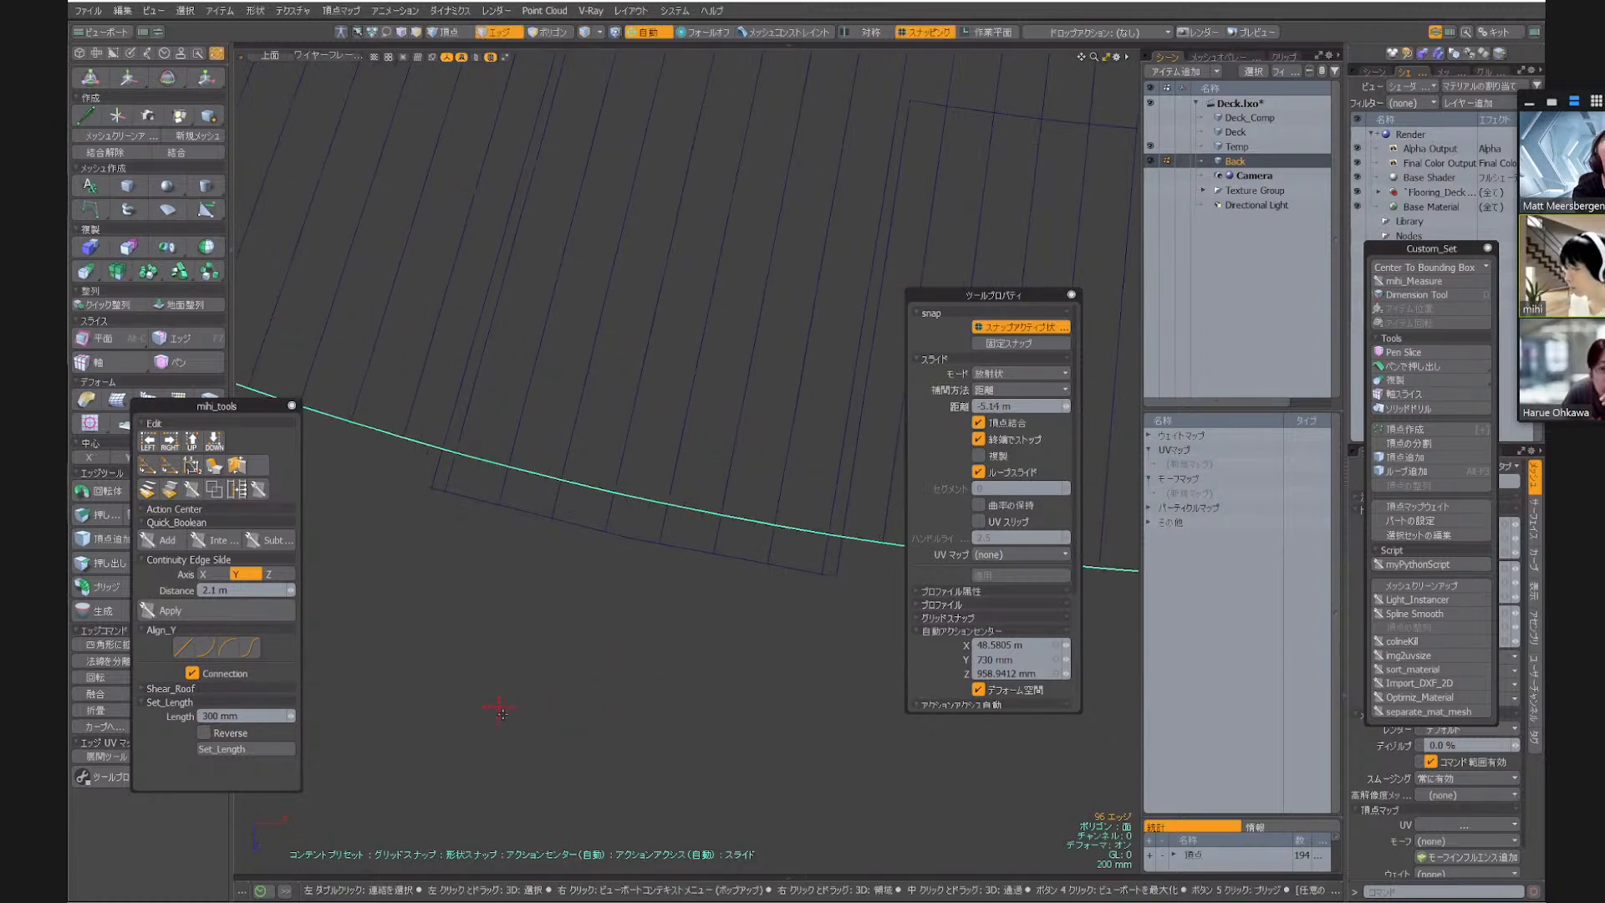
pyautogui.keyDown('alt'); pyautogui.scroll(5, 426, 506); pyautogui.keyUp('alt')
pyautogui.moveTo(526, 605); pyautogui.dragTo(699, 355)
pyautogui.keyDown('alt'); pyautogui.scroll(-4, 473, 633); pyautogui.keyUp('alt')
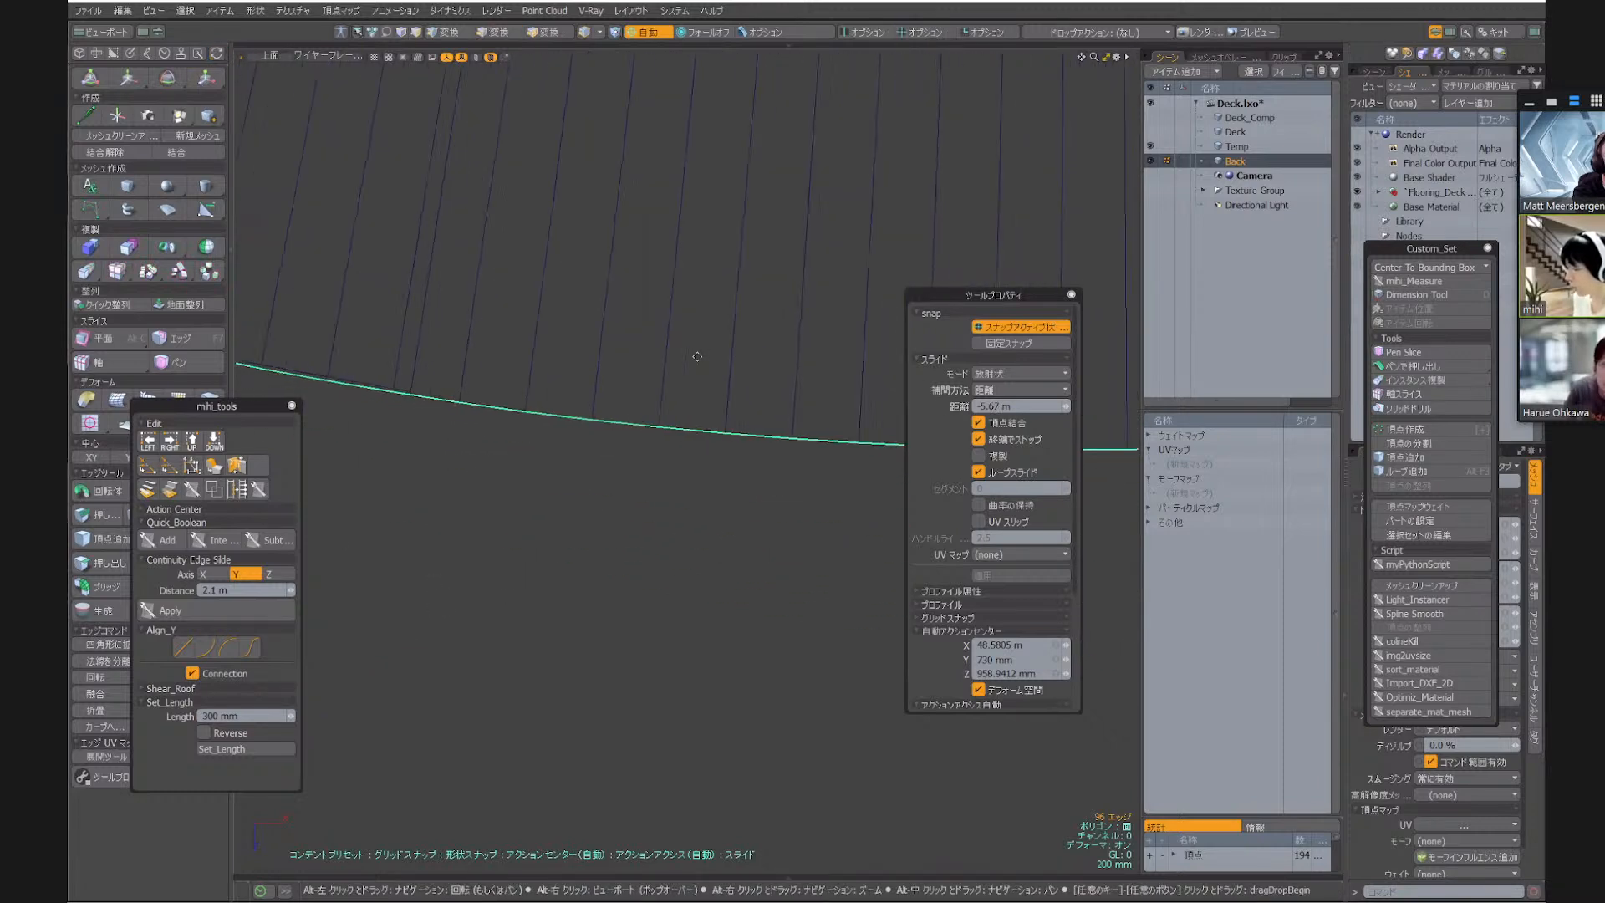
pyautogui.keyDown('alt'); pyautogui.scroll(4, 637, 397); pyautogui.keyUp('alt')
pyautogui.moveTo(651, 577); pyautogui.dragTo(649, 577)
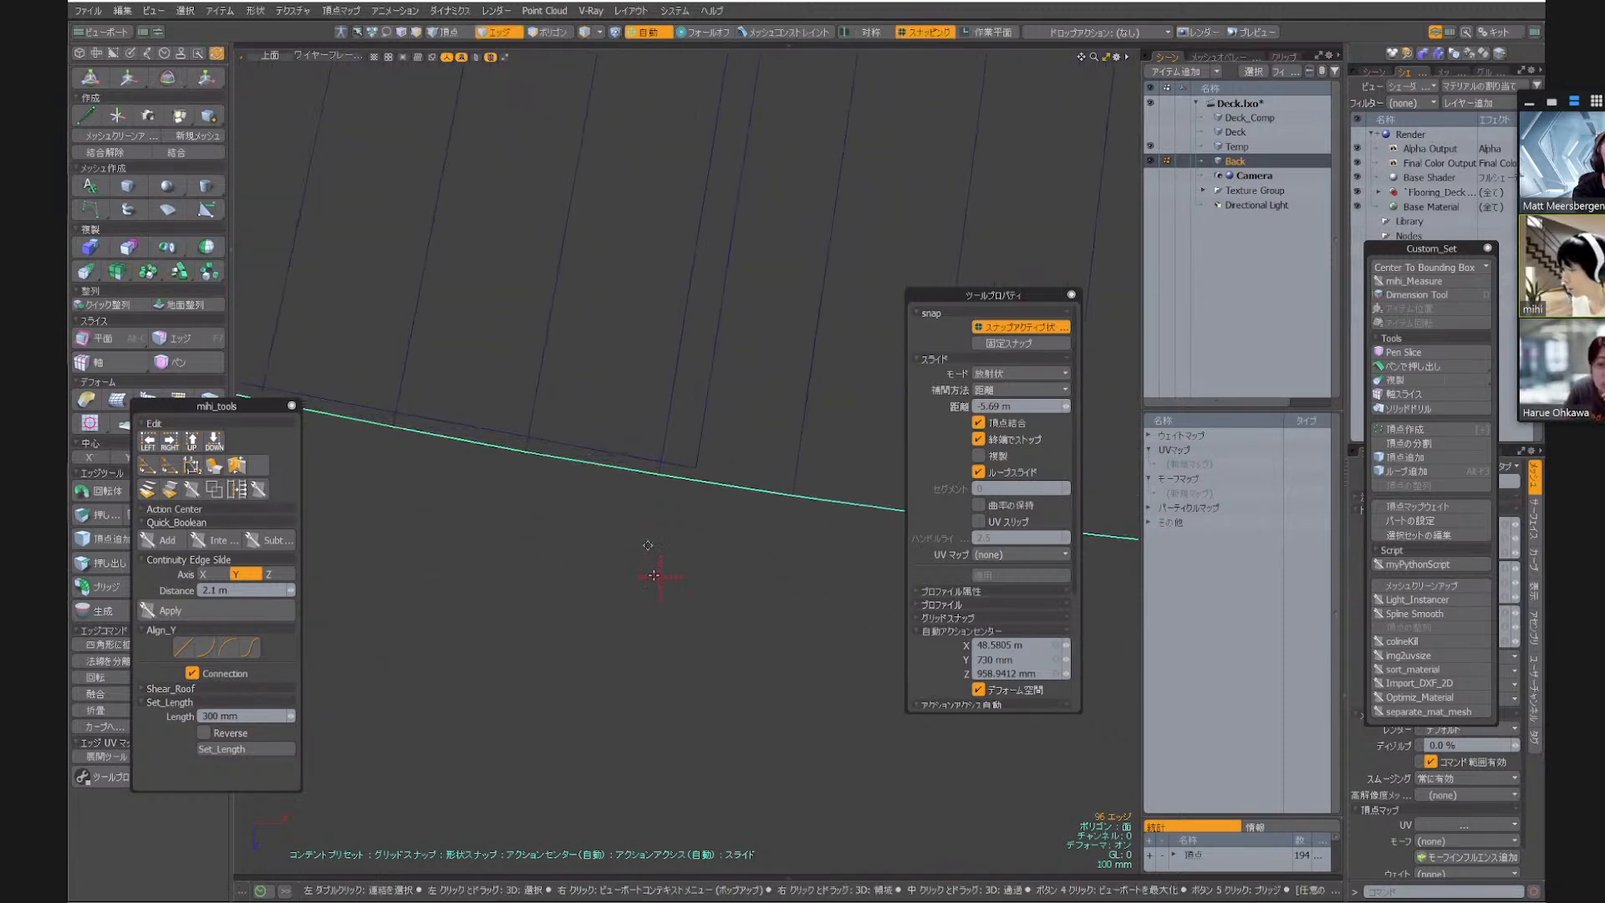
pyautogui.keyDown('alt'); pyautogui.scroll(-15, 678, 501); pyautogui.keyUp('alt')
pyautogui.press('space')
# Slide the strip's inner curved edge loop slightly beyond the deck's inner edge
pyautogui.keyDown('alt'); pyautogui.scroll(8, 523, 425); pyautogui.keyUp('alt')
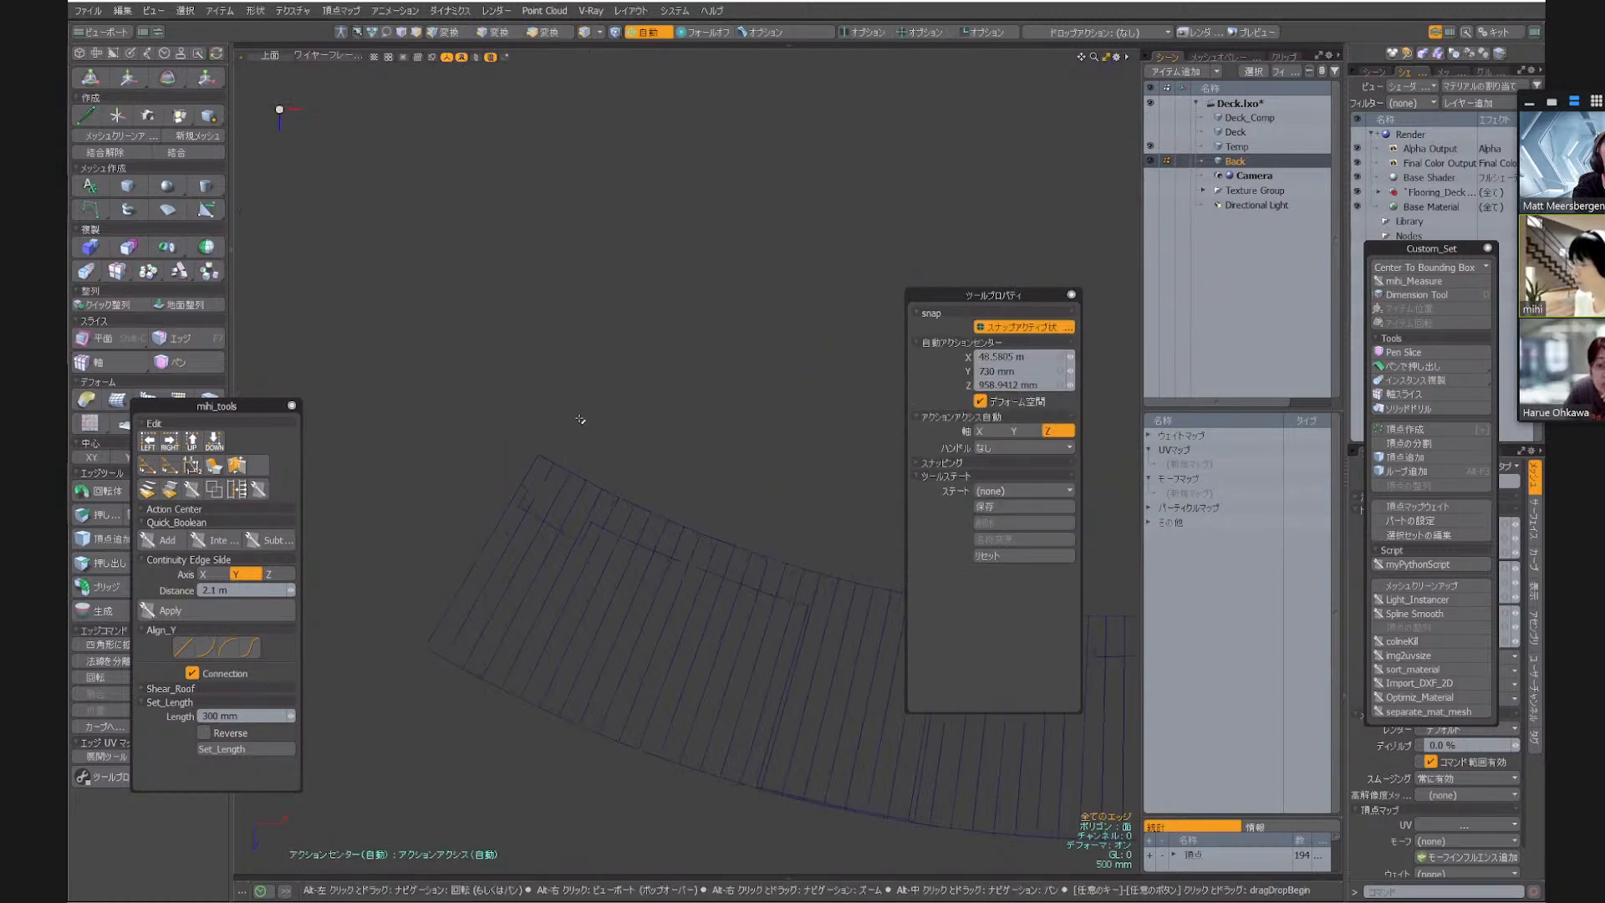
pyautogui.click(547, 458)
pyautogui.keyDown('alt'); pyautogui.scroll(-9, 581, 384); pyautogui.keyUp('alt')
pyautogui.keyDown('alt'); pyautogui.scroll(6, 620, 382); pyautogui.keyUp('alt')
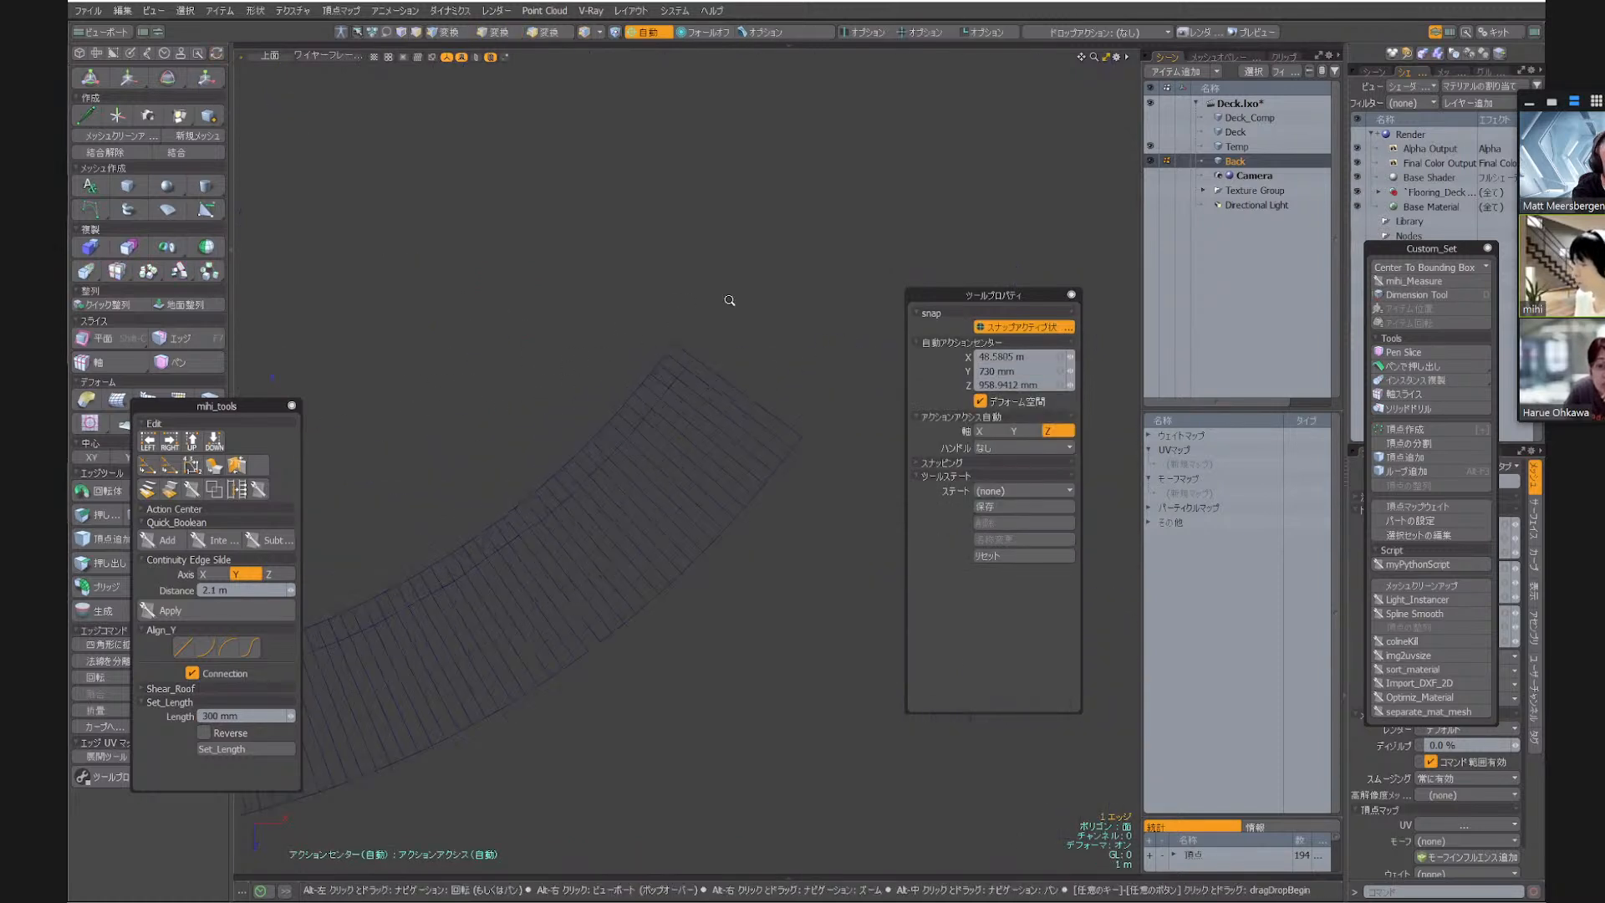
pyautogui.keyDown('shift'); pyautogui.click(877, 414); pyautogui.keyUp('shift')
pyautogui.keyDown('alt'); pyautogui.keyDown('shift'); pyautogui.moveTo(897, 320); pyautogui.dragTo(722, 246); pyautogui.keyUp('shift'); pyautogui.keyUp('alt')
pyautogui.press('s')
pyautogui.press('space')
pyautogui.click(749, 278)
# Slide the strip's end edge at the narrow, unnotched end of the deck 50 mm outward
pyautogui.hotkey('alt', 's')
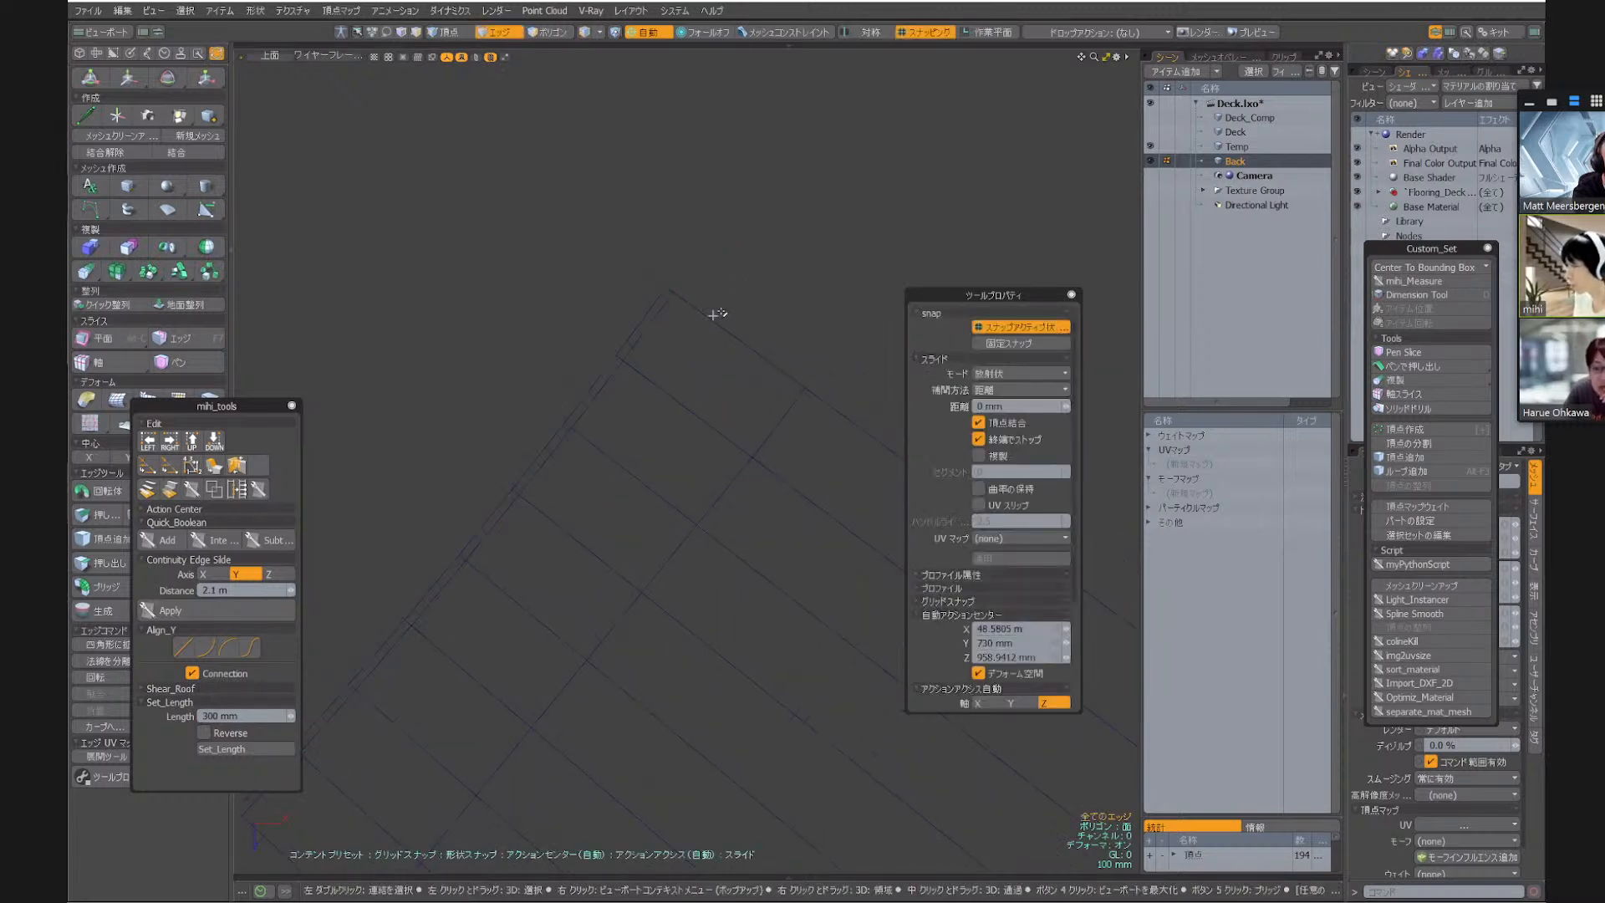
pyautogui.press('space')
pyautogui.click(715, 326)
pyautogui.hotkey('alt', 's')
pyautogui.moveTo(730, 281)
pyautogui.mouseDown()
pyautogui.moveTo(783, 237)
pyautogui.moveTo(1078, 204)
pyautogui.mouseUp()
pyautogui.scroll(-10, 783, 237)
pyautogui.scroll(10, 543, 334)
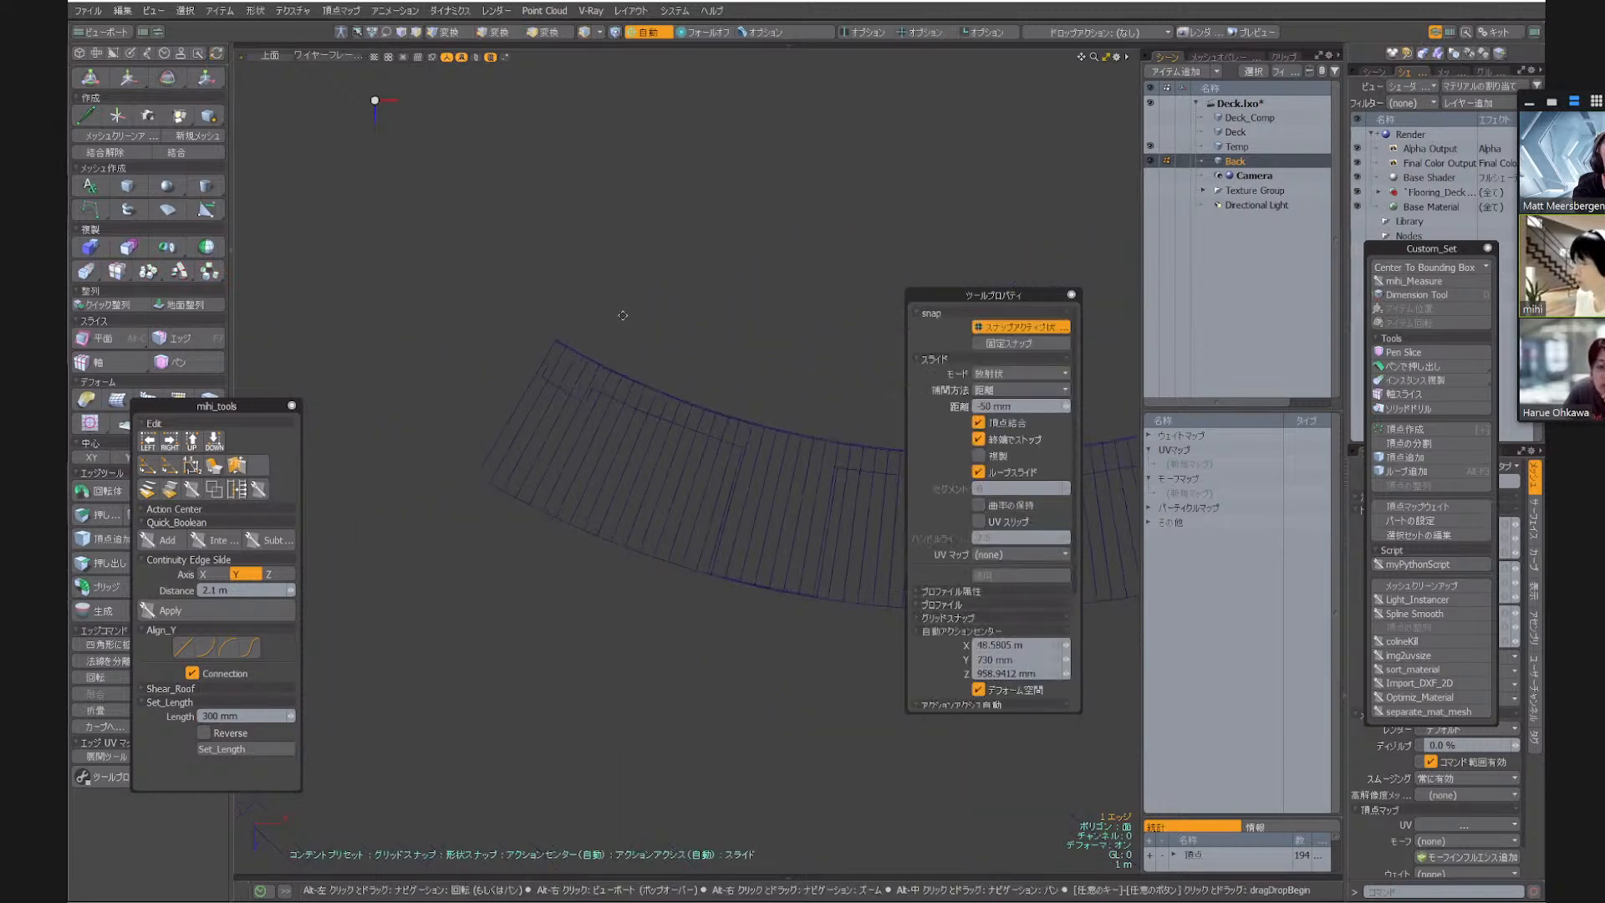
# Slide the strip's end edge at the notched end of the deck 40 mm outward
pyautogui.press('space')
pyautogui.click(433, 341)
pyautogui.hotkey('alt', 's')
pyautogui.moveTo(706, 190); pyautogui.dragTo(698, 190)
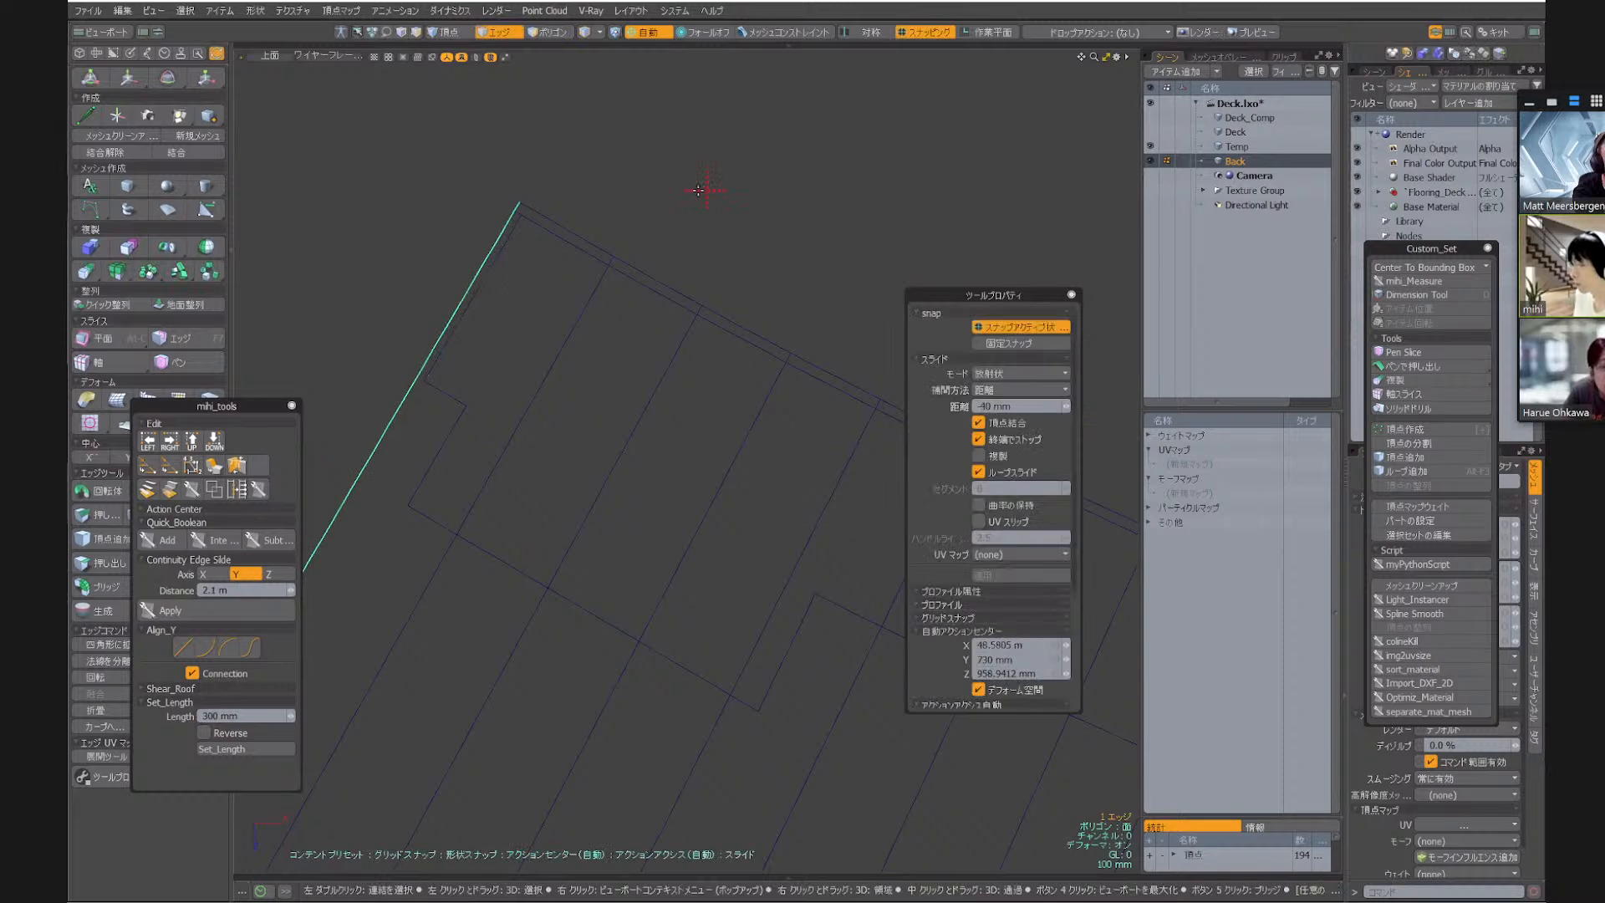
pyautogui.press('space')
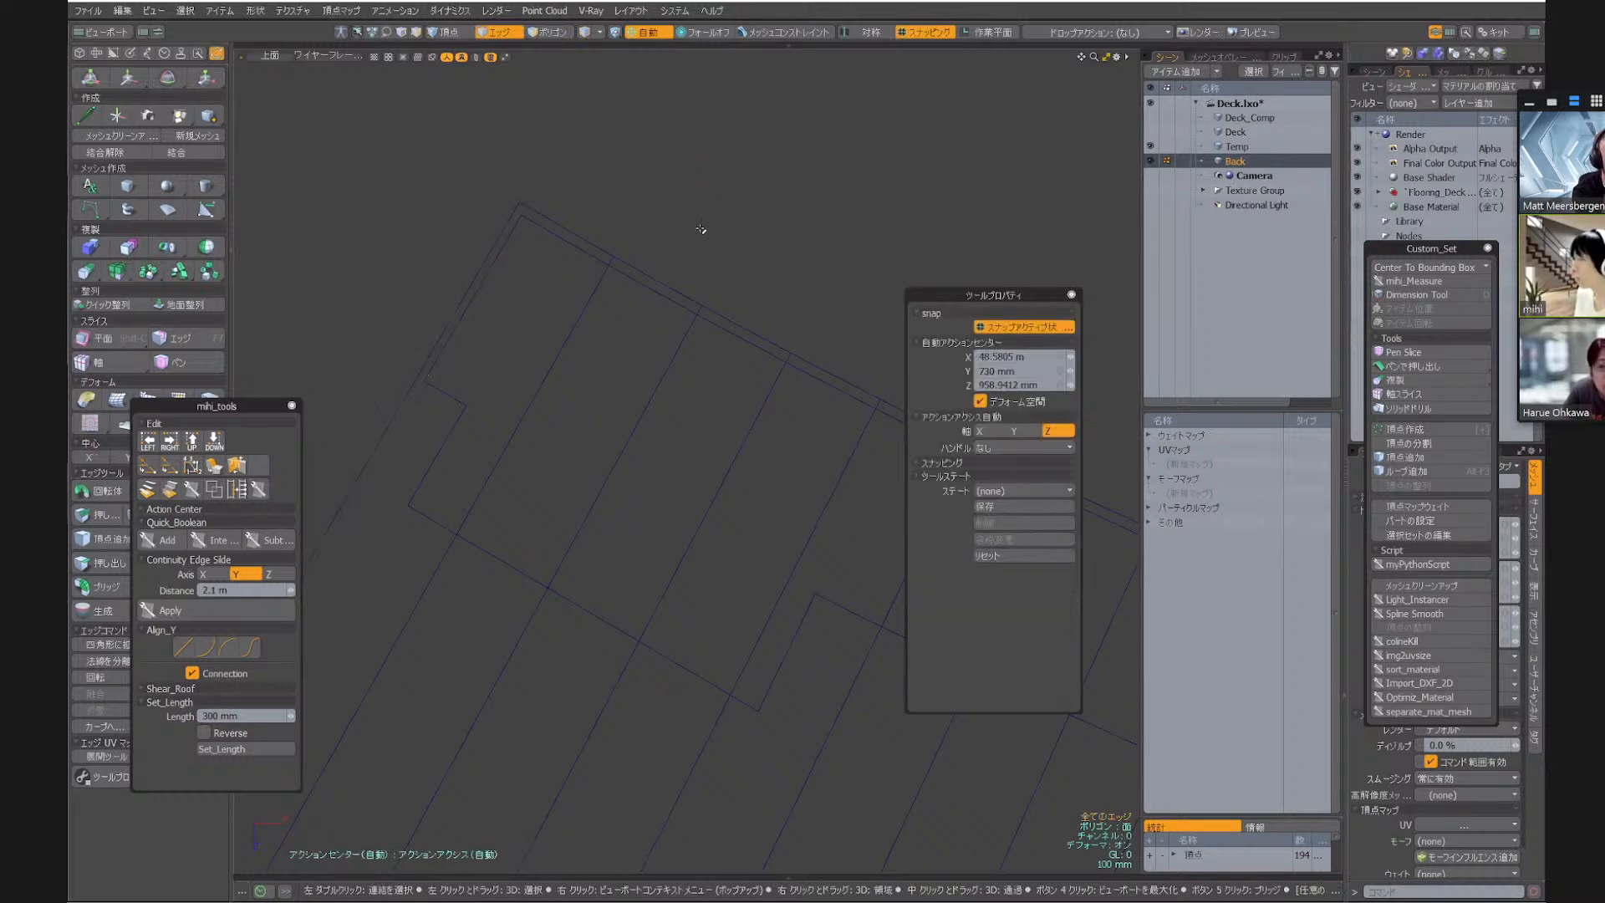
# Select all connected polygons of the widened Back strip in a shaded perspective view
pyautogui.keyDown('alt'); pyautogui.moveTo(638, 412); pyautogui.dragTo(538, 430); pyautogui.keyUp('alt')
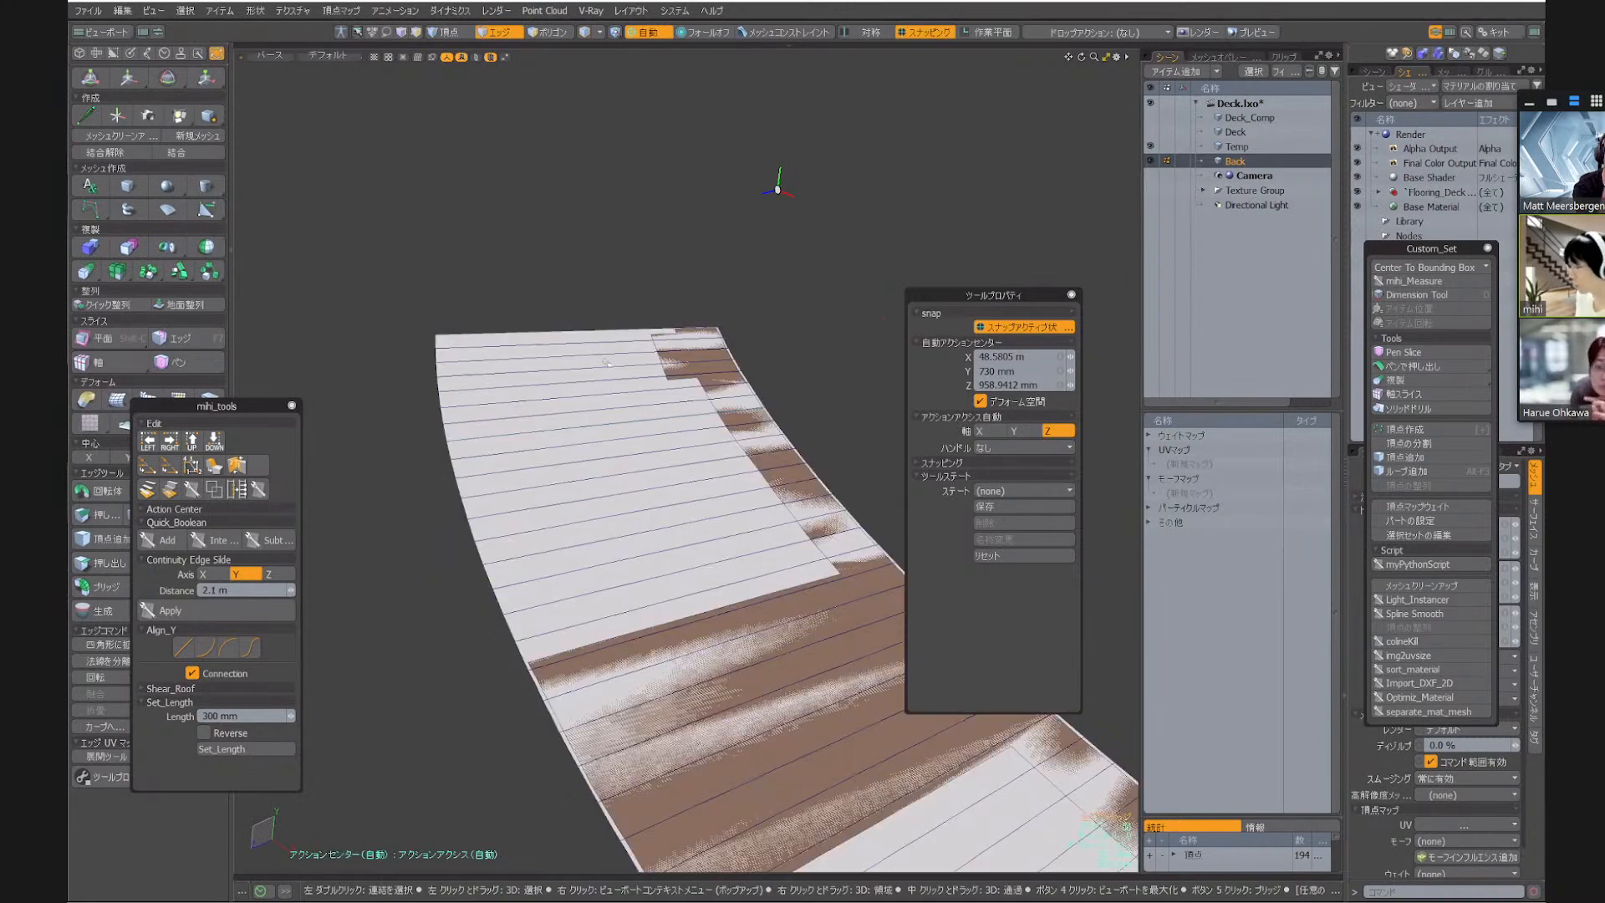
pyautogui.press('3')
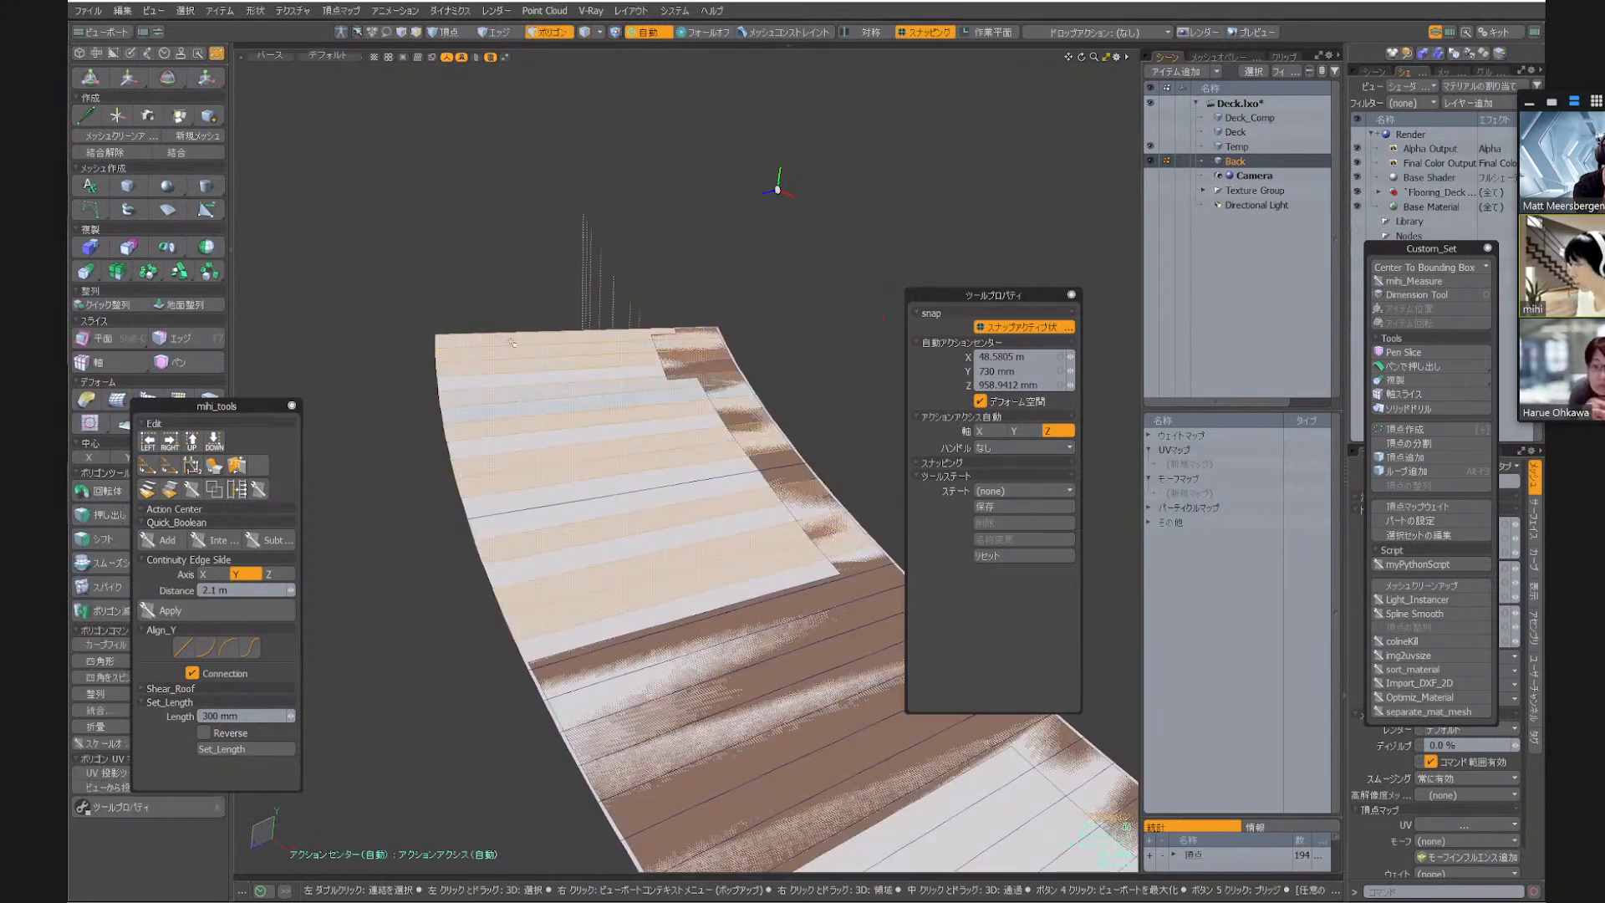
pyautogui.click(513, 342)
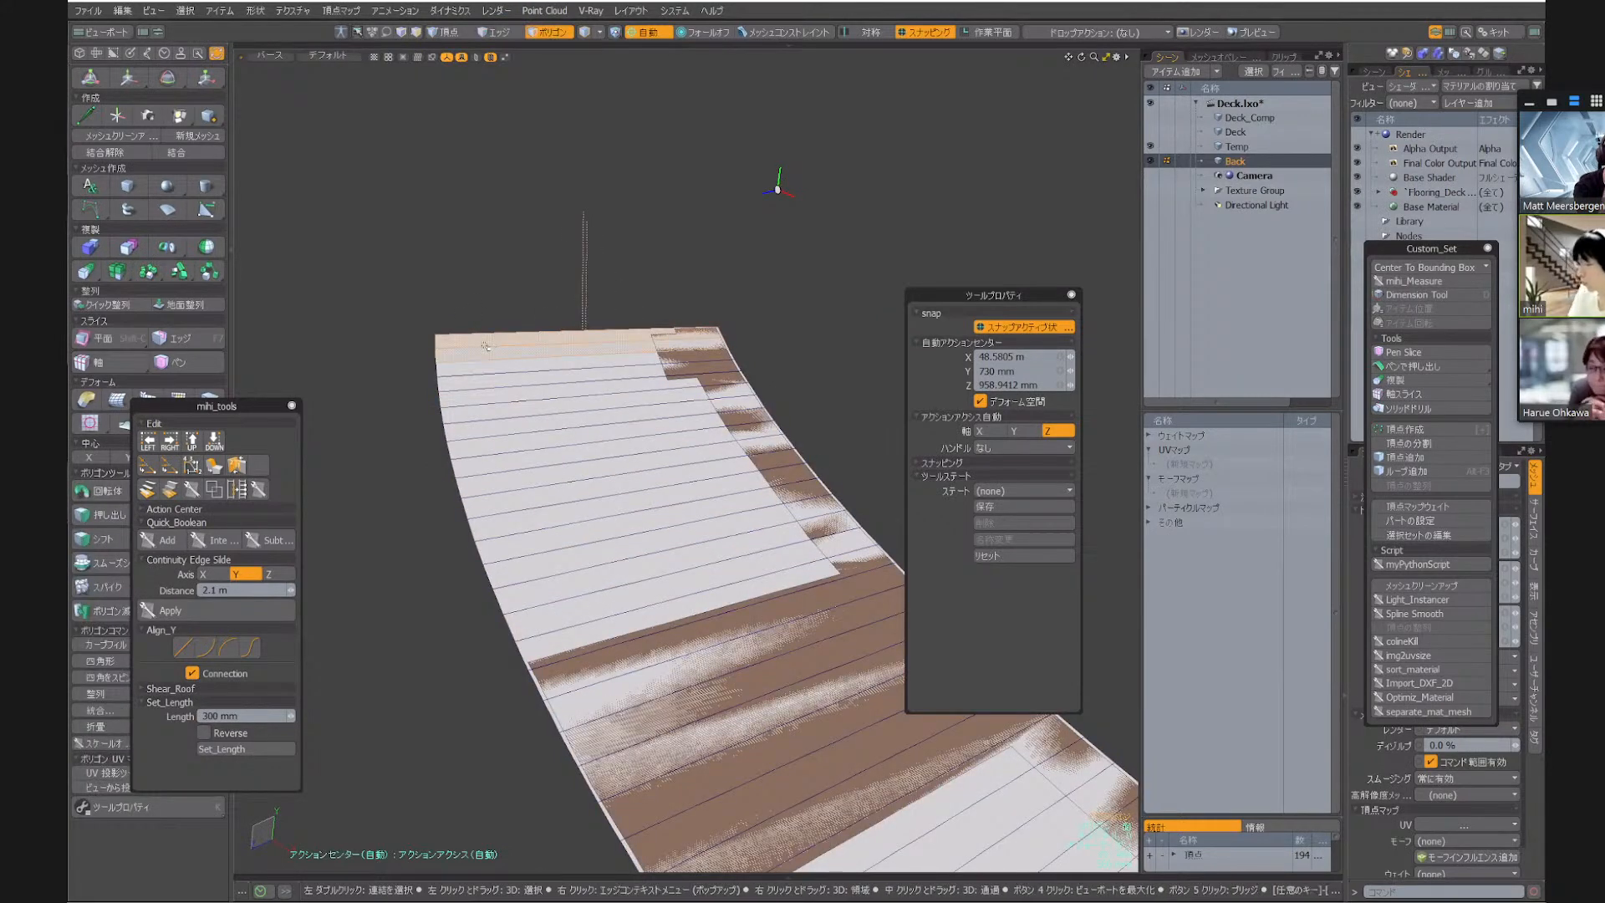
pyautogui.doubleClick(486, 345)
pyautogui.scroll(-6, 501, 360)
pyautogui.keyDown('alt'); pyautogui.moveTo(498, 483); pyautogui.dragTo(577, 535); pyautogui.keyUp('alt')
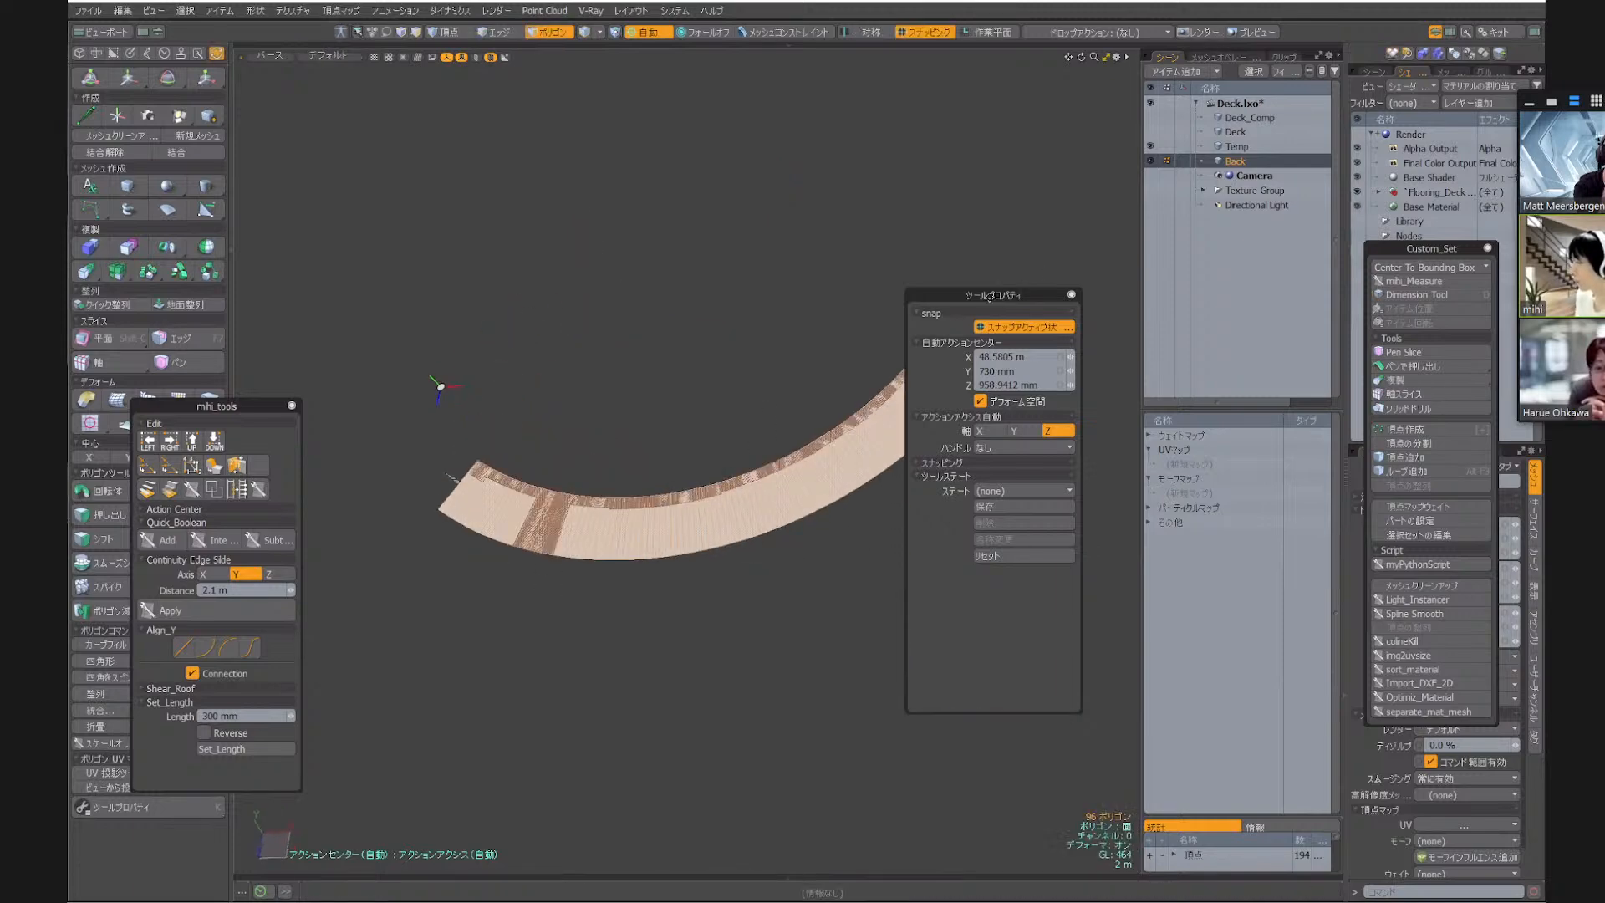
# Select the Temp and Back meshes together in a top view of the deck
pyautogui.keyDown('alt'); pyautogui.moveTo(773, 388); pyautogui.dragTo(587, 585); pyautogui.keyUp('alt')
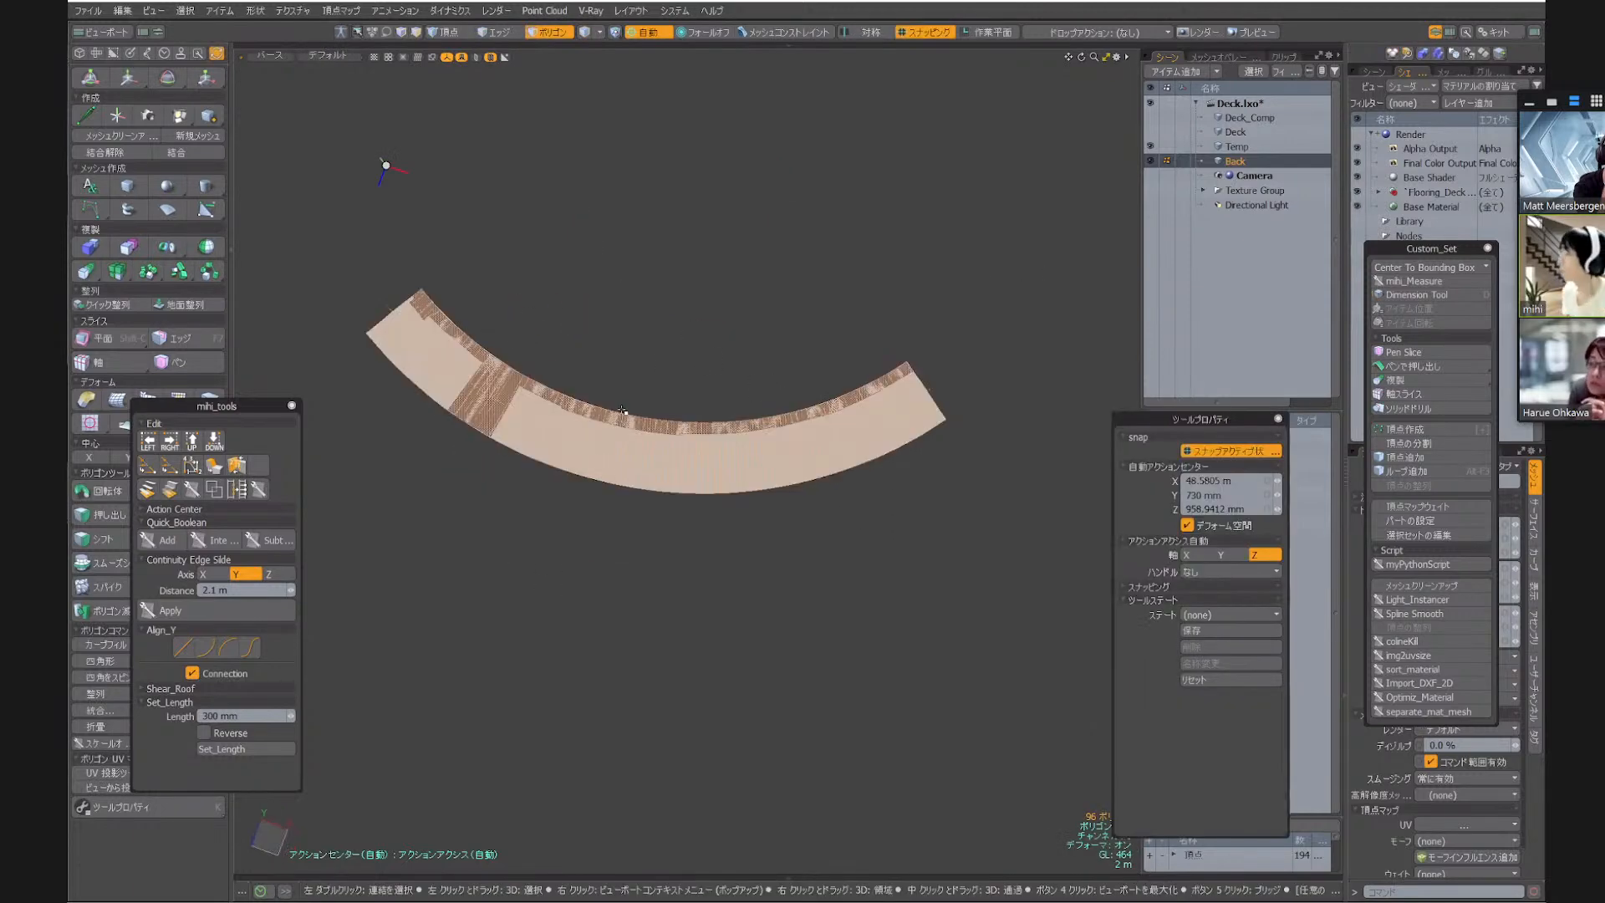
pyautogui.keyDown('ctrl'); pyautogui.keyDown('alt'); pyautogui.moveTo(611, 352); pyautogui.dragTo(611, 527); pyautogui.keyUp('alt'); pyautogui.keyUp('ctrl')
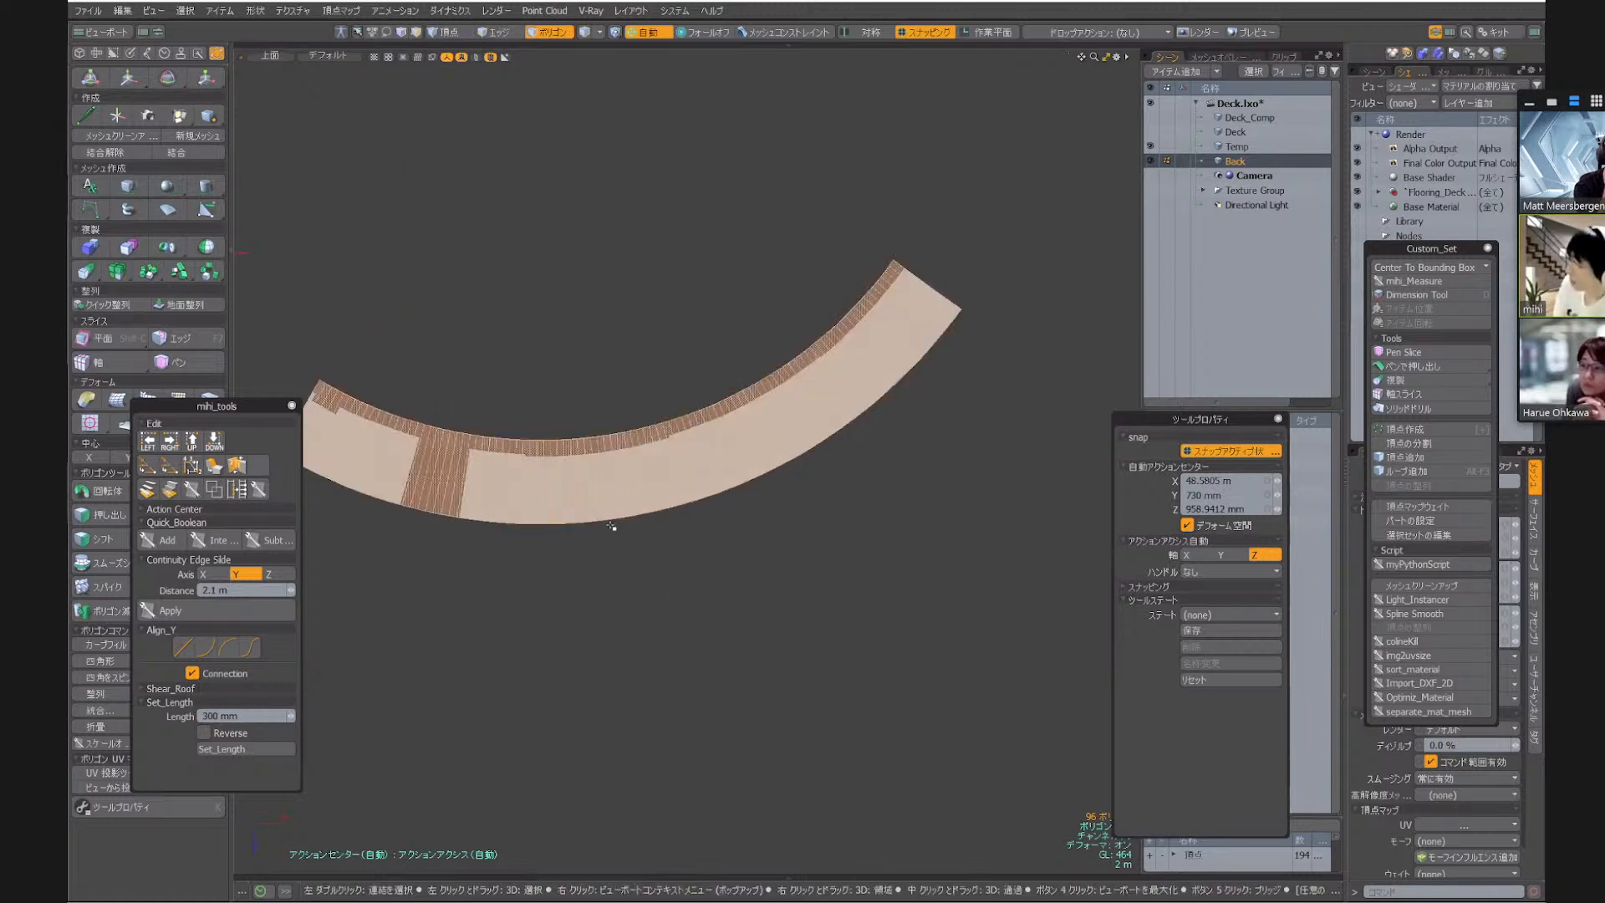
pyautogui.click(1262, 147)
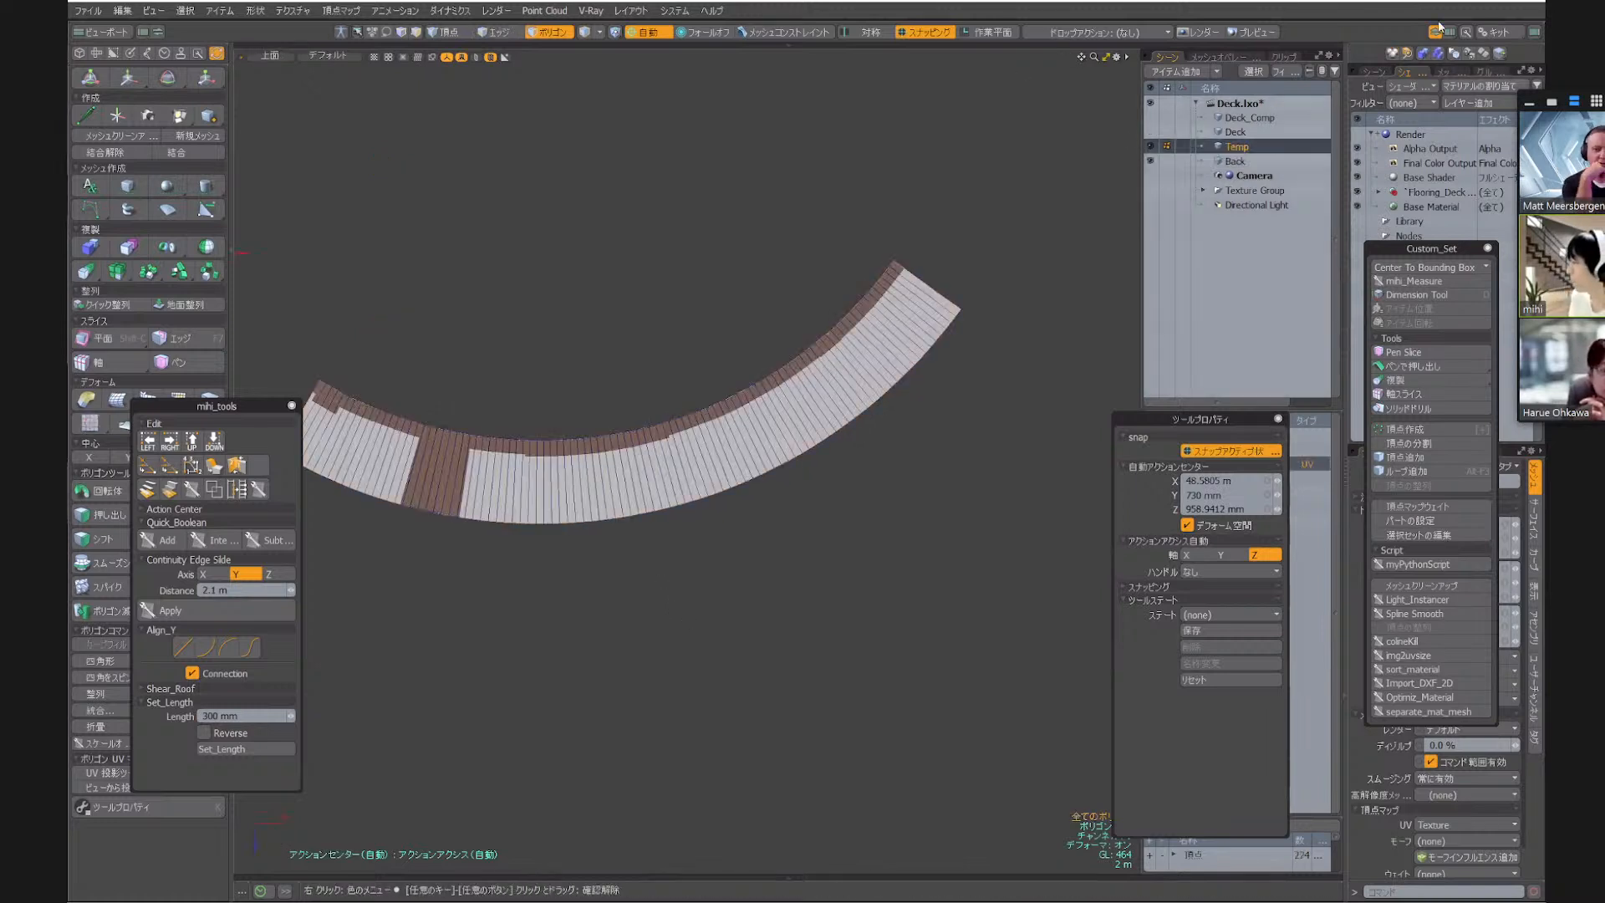
pyautogui.keyDown('ctrl'); pyautogui.click(1237, 161); pyautogui.keyUp('ctrl')
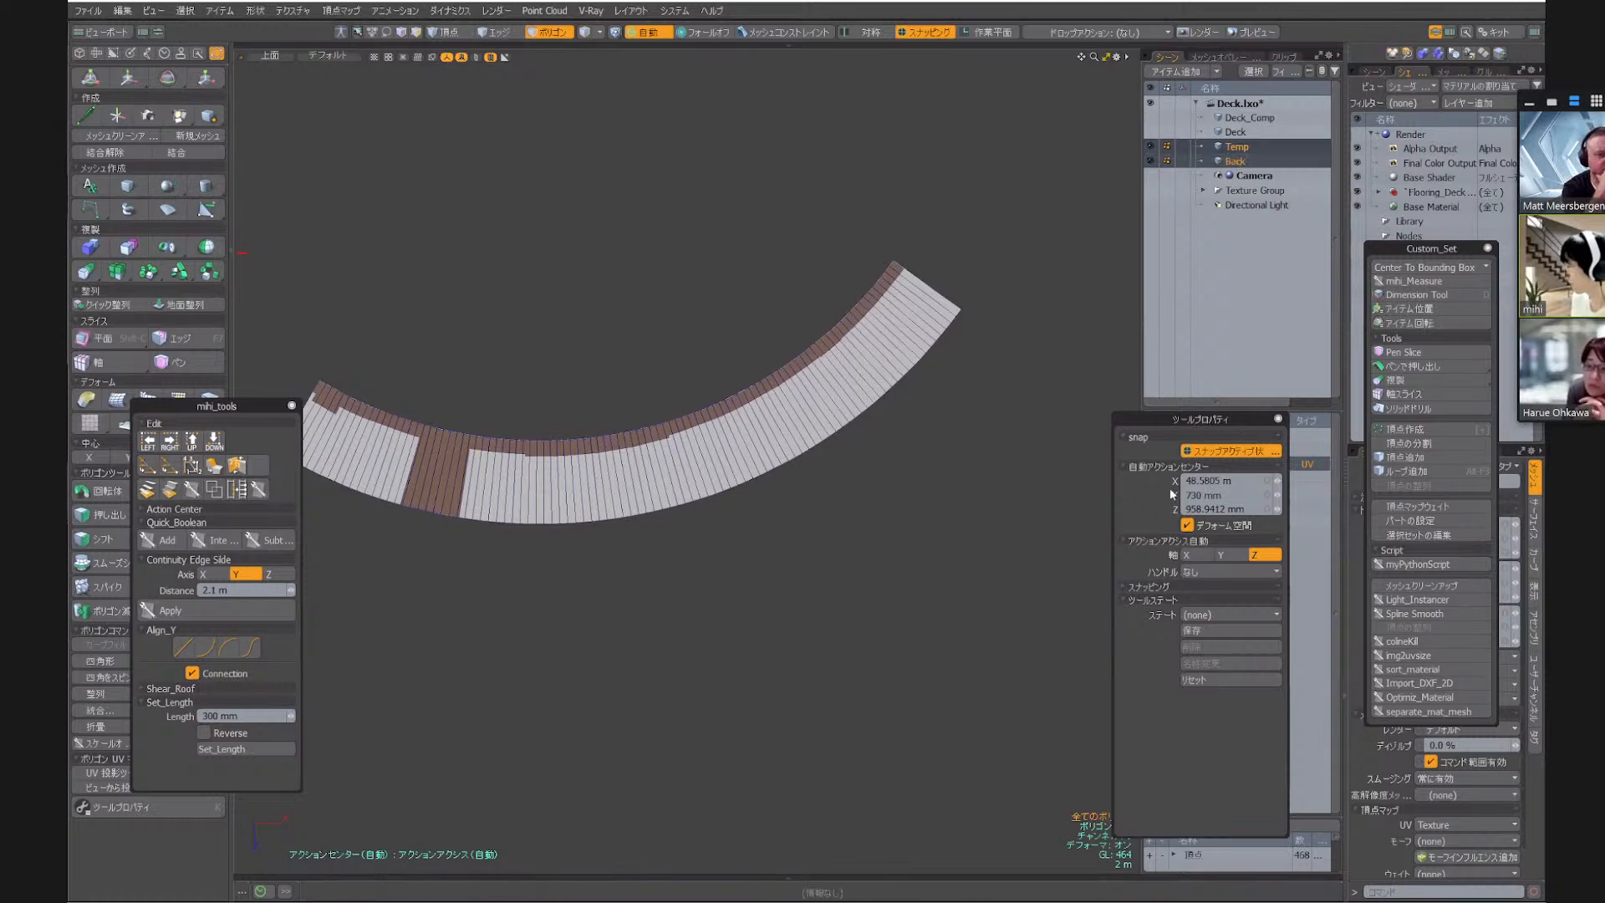
pyautogui.moveTo(1191, 419); pyautogui.dragTo(990, 500)
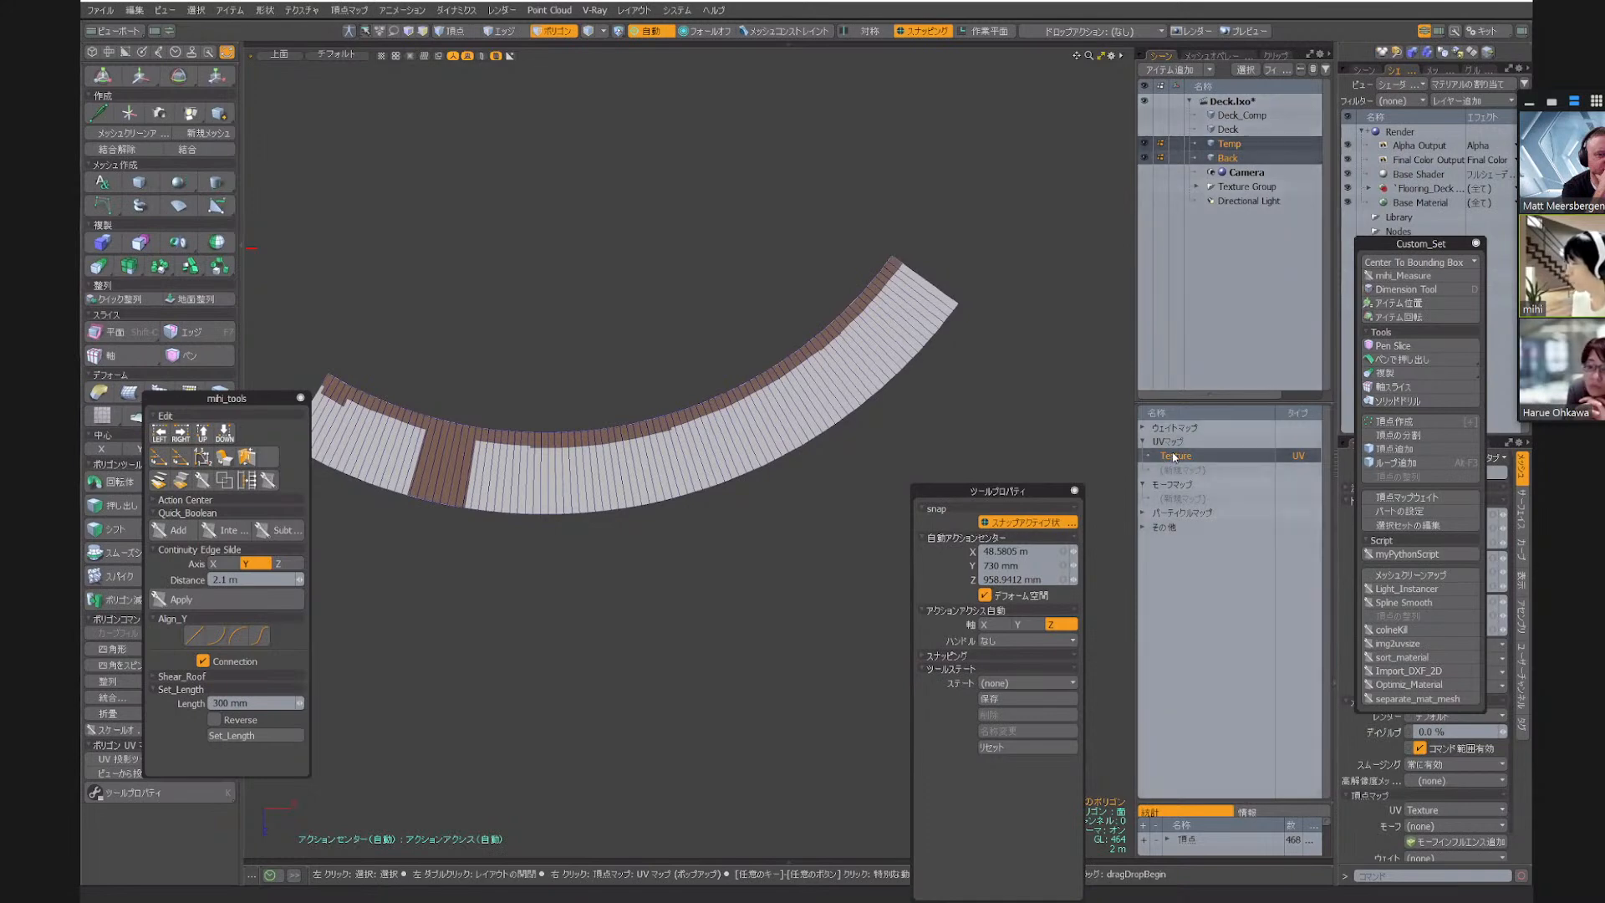
# Open the UV editor and project both meshes' UVs from the top view into a new UV map
pyautogui.press('F2')
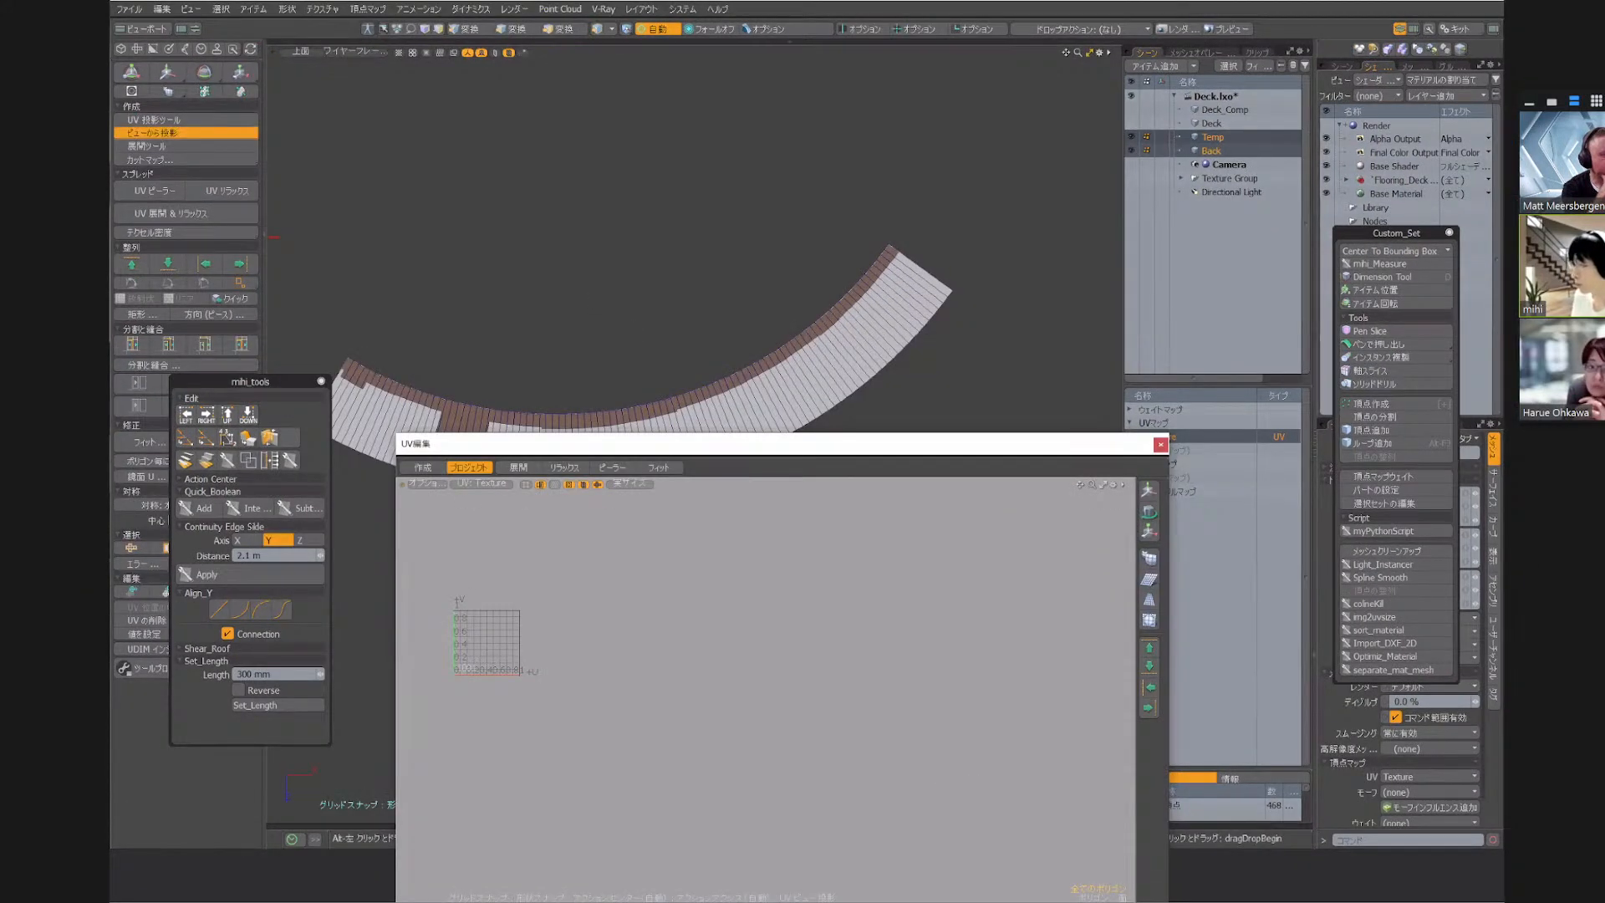
pyautogui.keyDown('alt'); pyautogui.moveTo(579, 316); pyautogui.dragTo(705, 245); pyautogui.keyUp('alt')
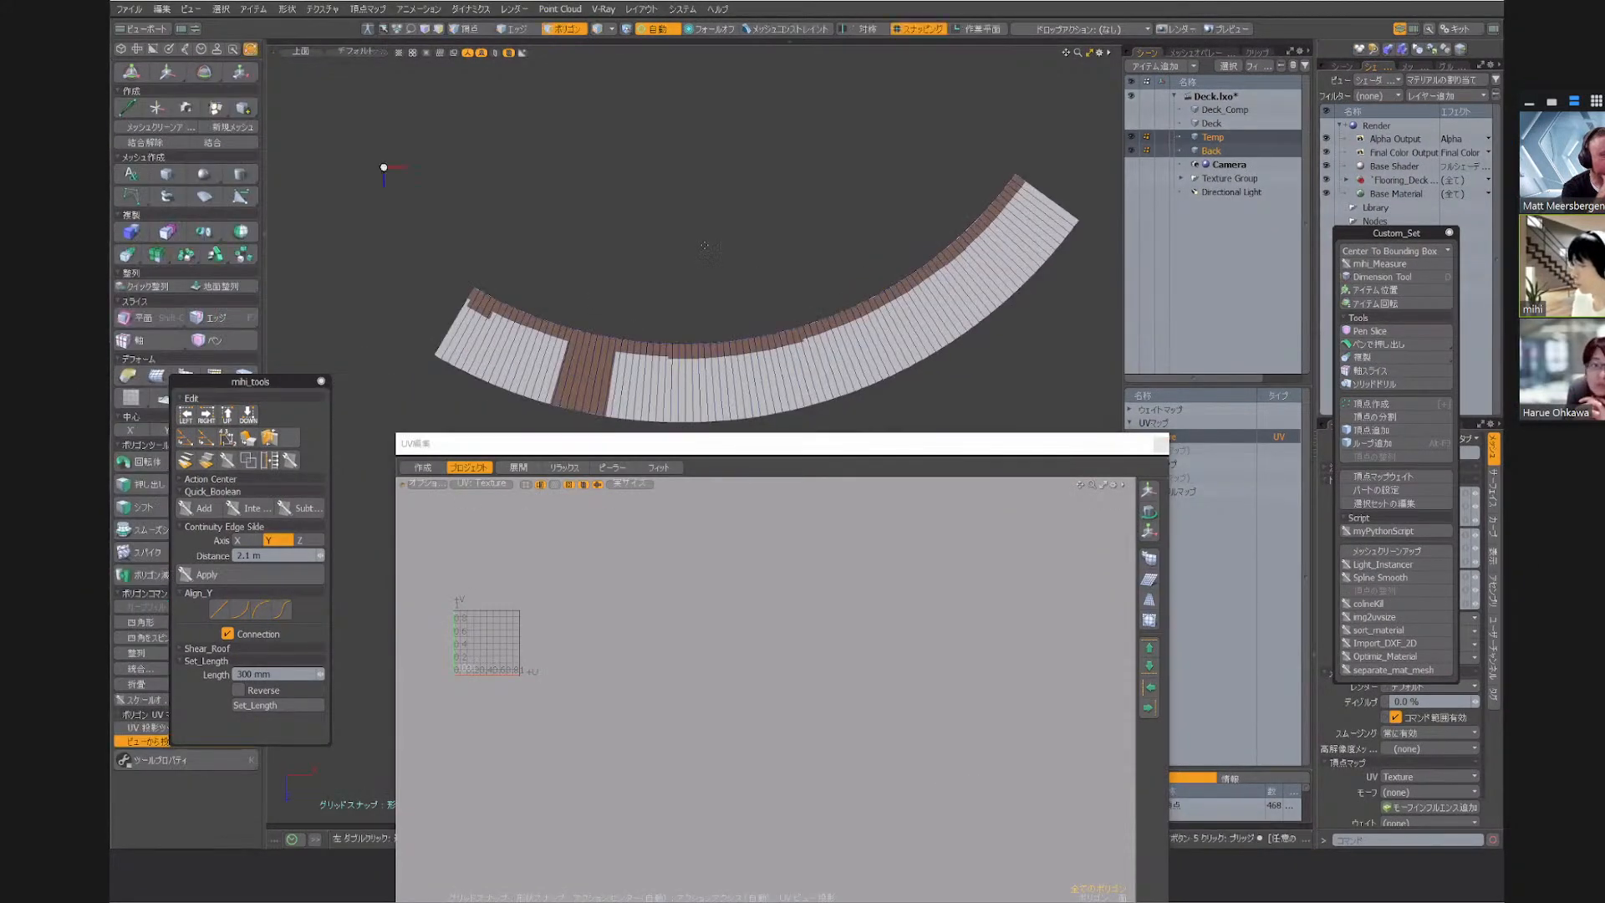
pyautogui.press('a')
pyautogui.keyDown('alt'); pyautogui.moveTo(591, 666); pyautogui.dragTo(652, 622); pyautogui.keyUp('alt')
pyautogui.keyDown('alt'); pyautogui.scroll(4, 652, 623); pyautogui.keyUp('alt')
pyautogui.keyDown('alt'); pyautogui.scroll(-2, 652, 623); pyautogui.keyUp('alt')
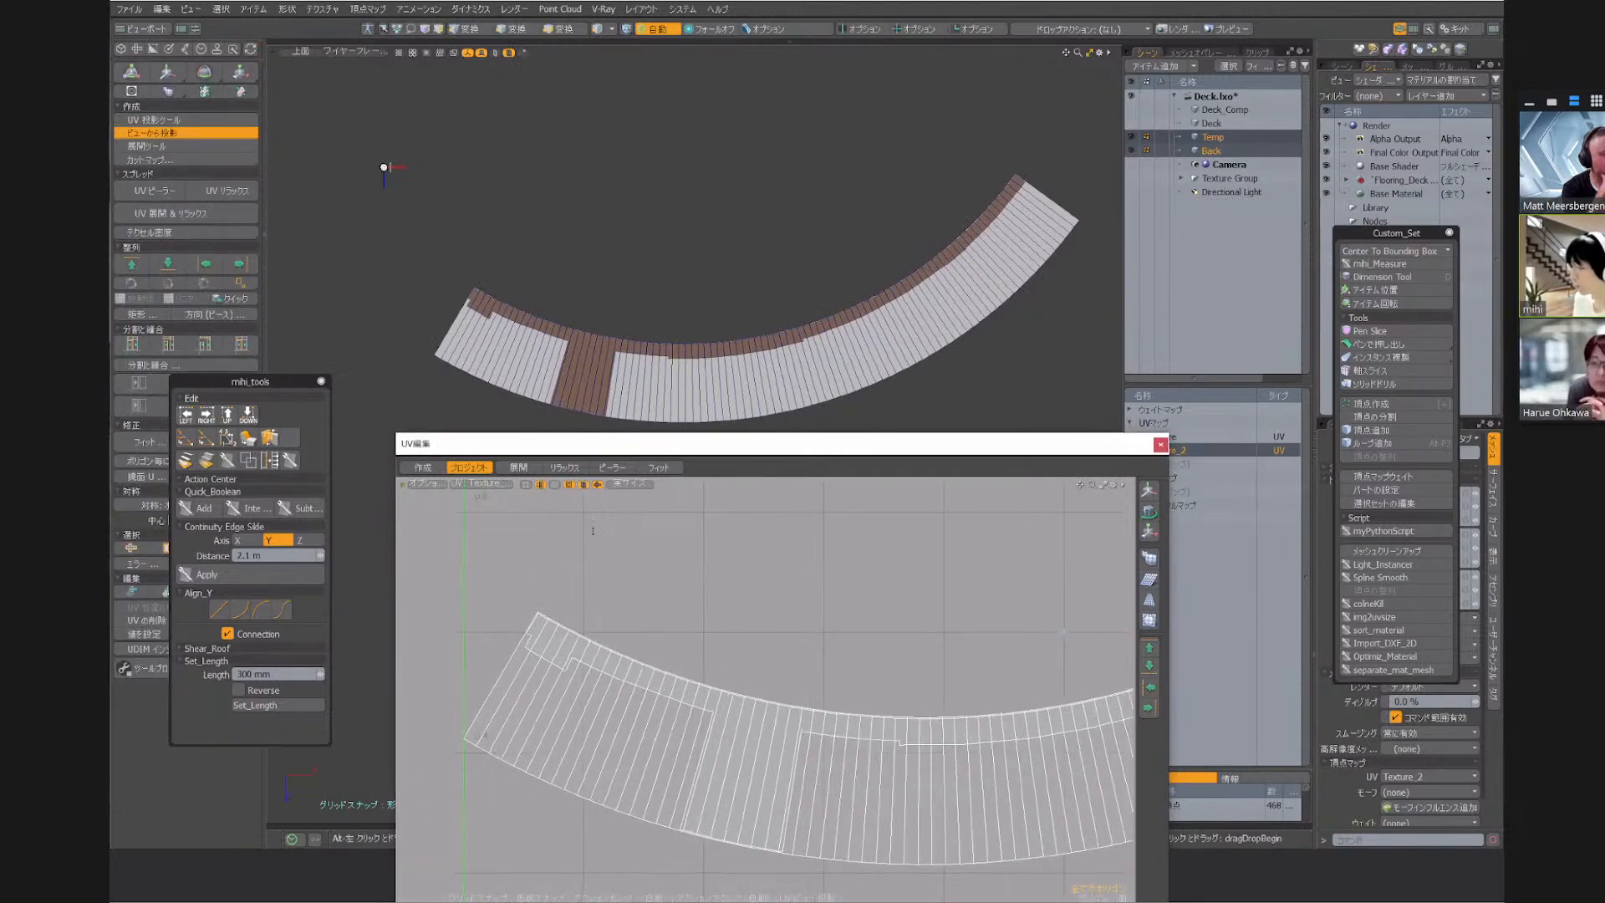
# Add a UV Transform operation to the Temp mesh with target mesh Back and target UV map Texture_2
pyautogui.click(1210, 139)
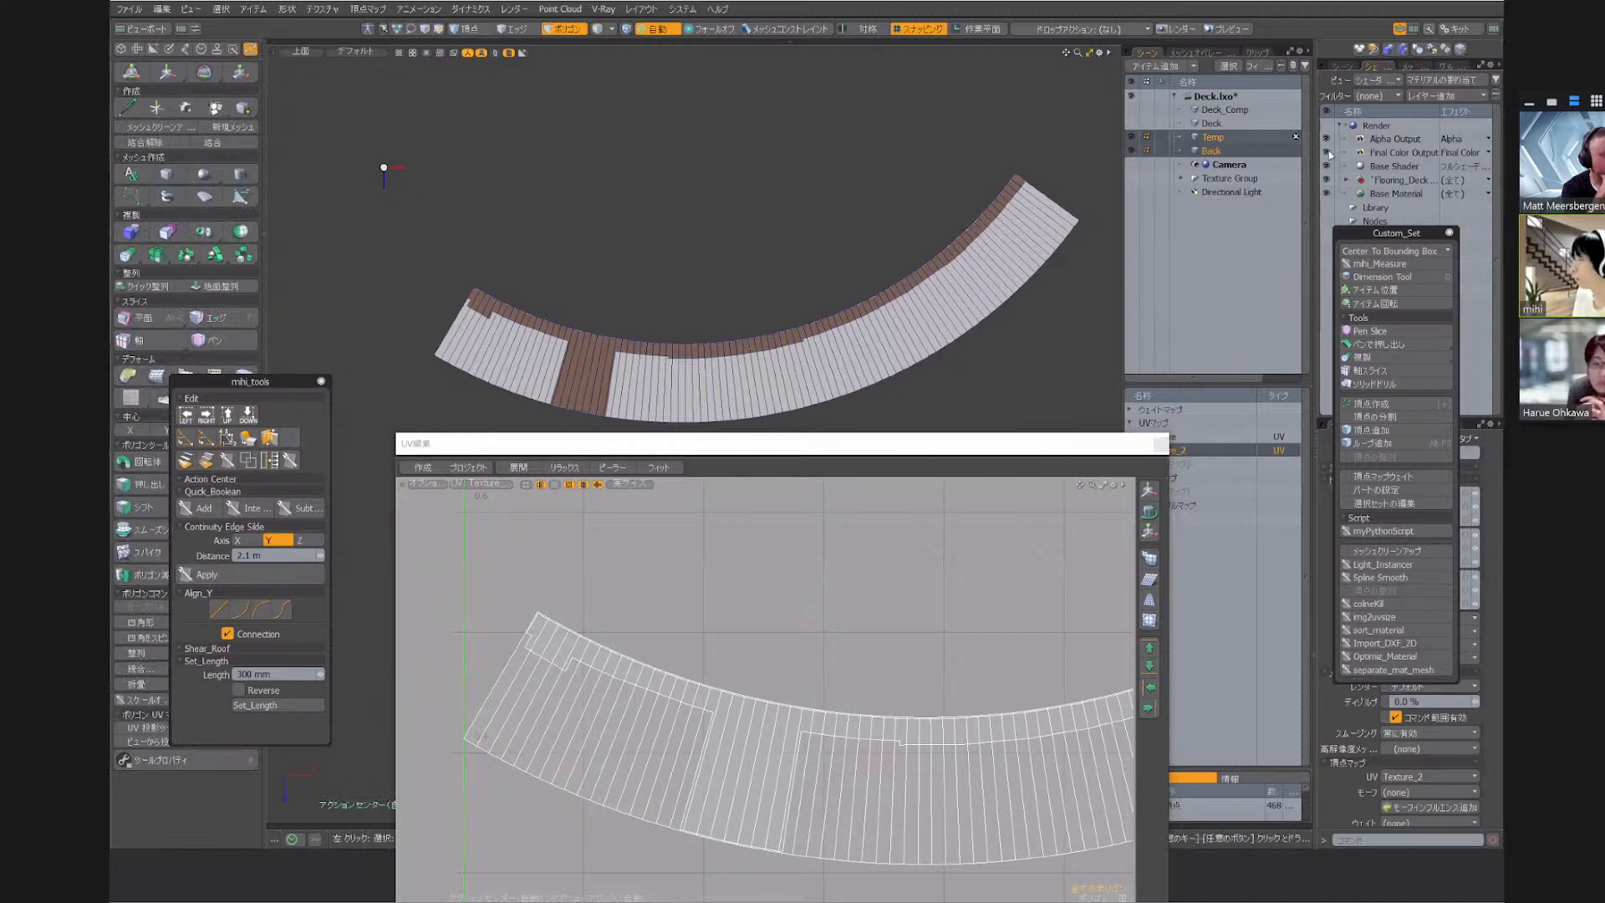
pyautogui.click(1195, 53)
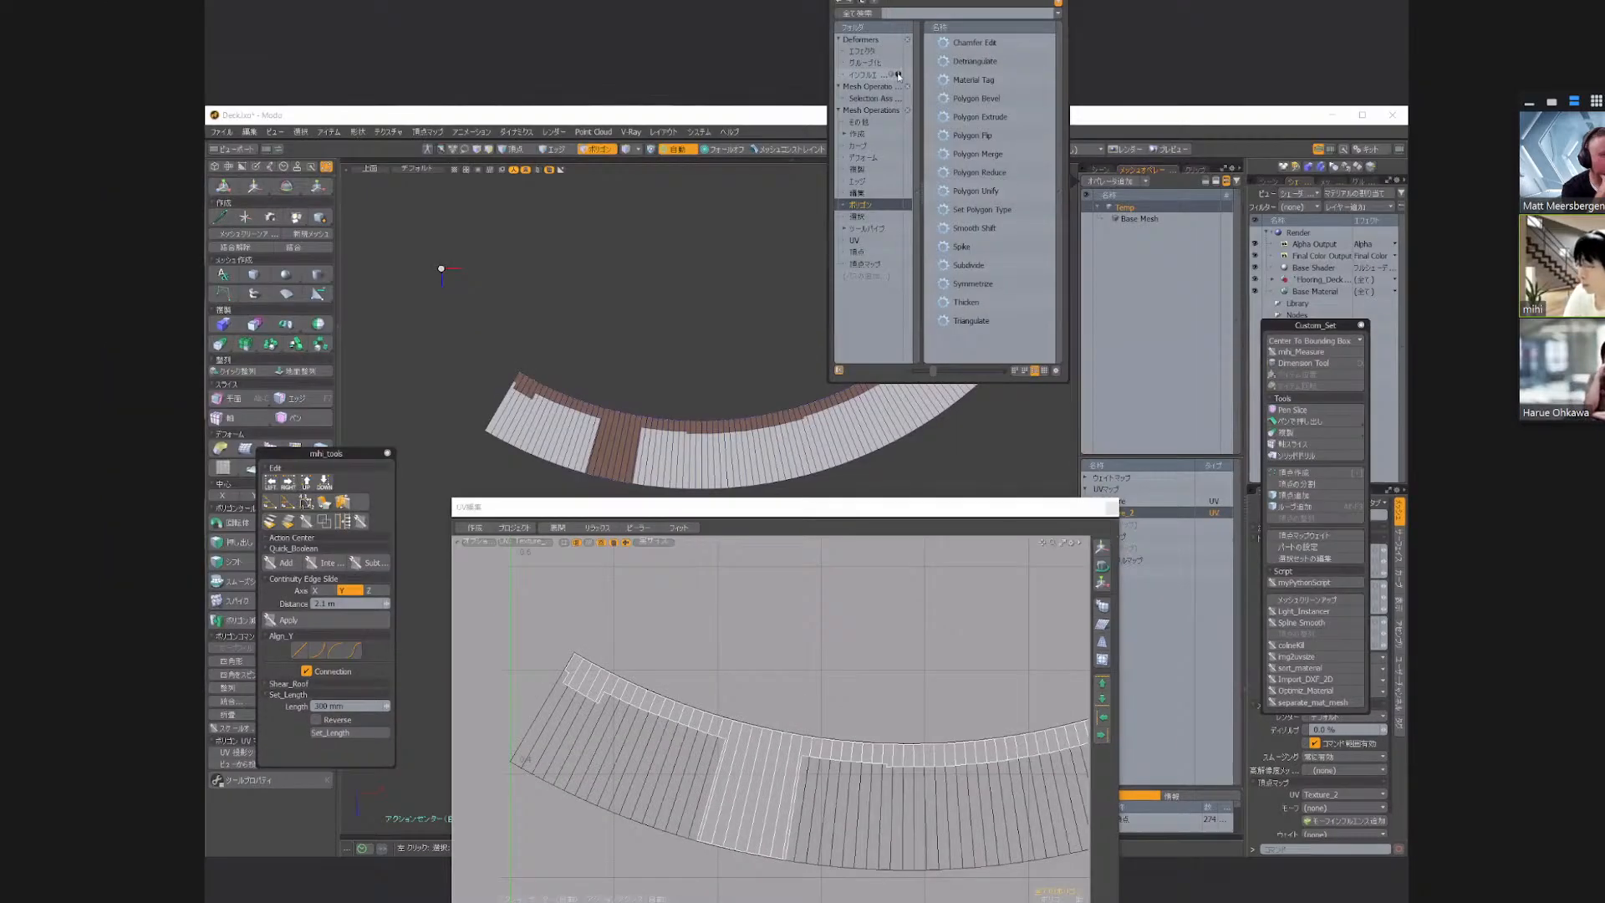
pyautogui.write('UVT')
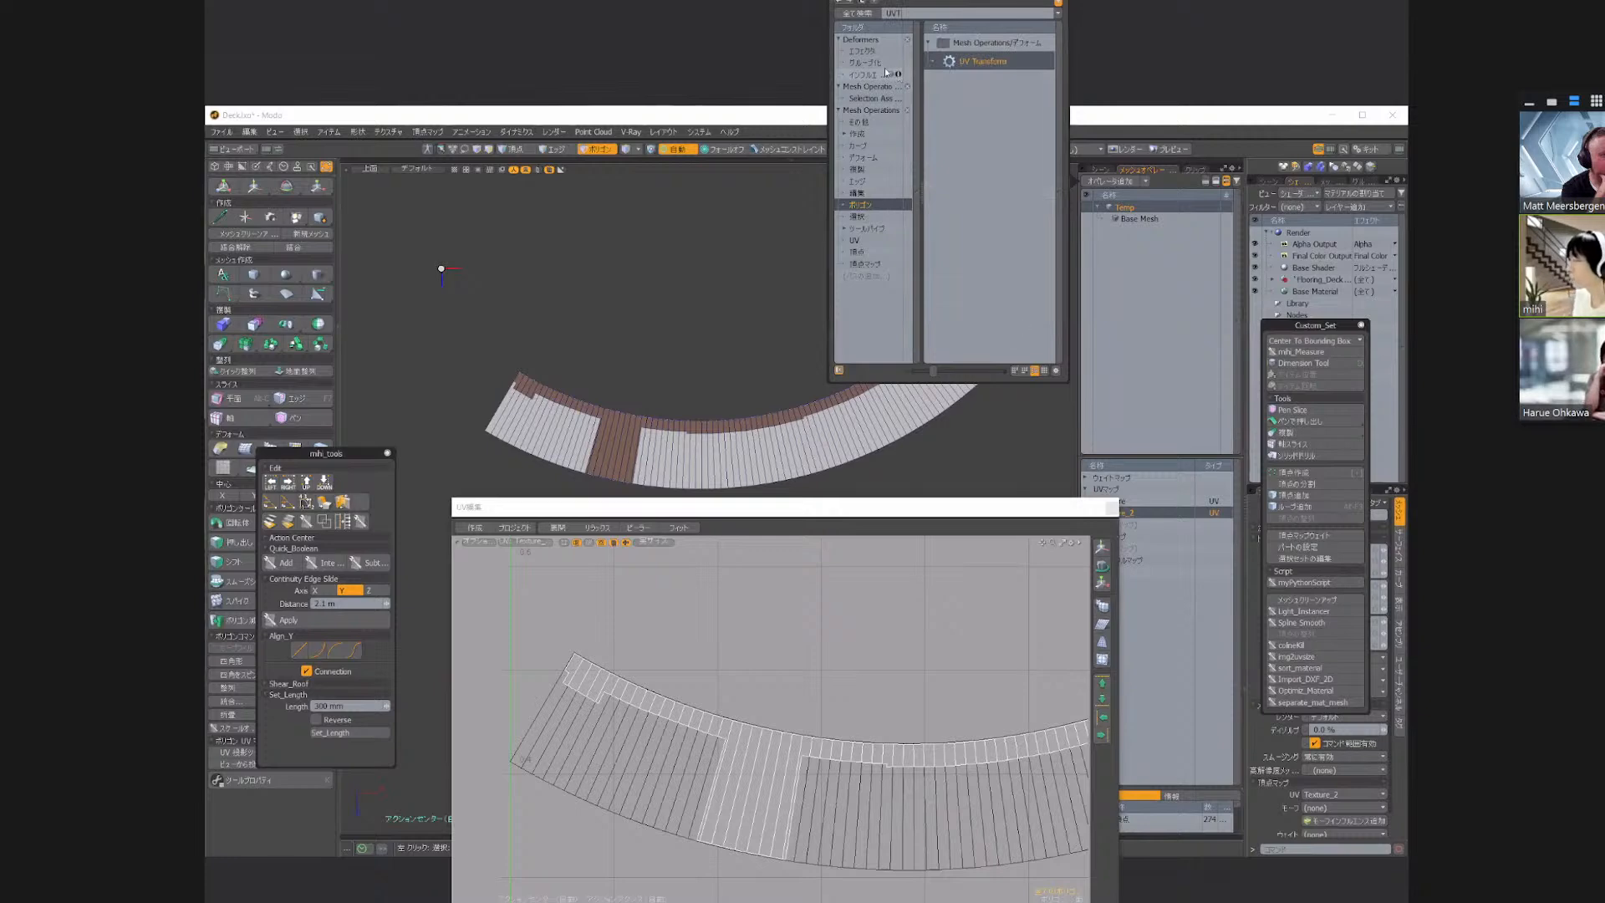
pyautogui.press('Return')
pyautogui.click(887, 196)
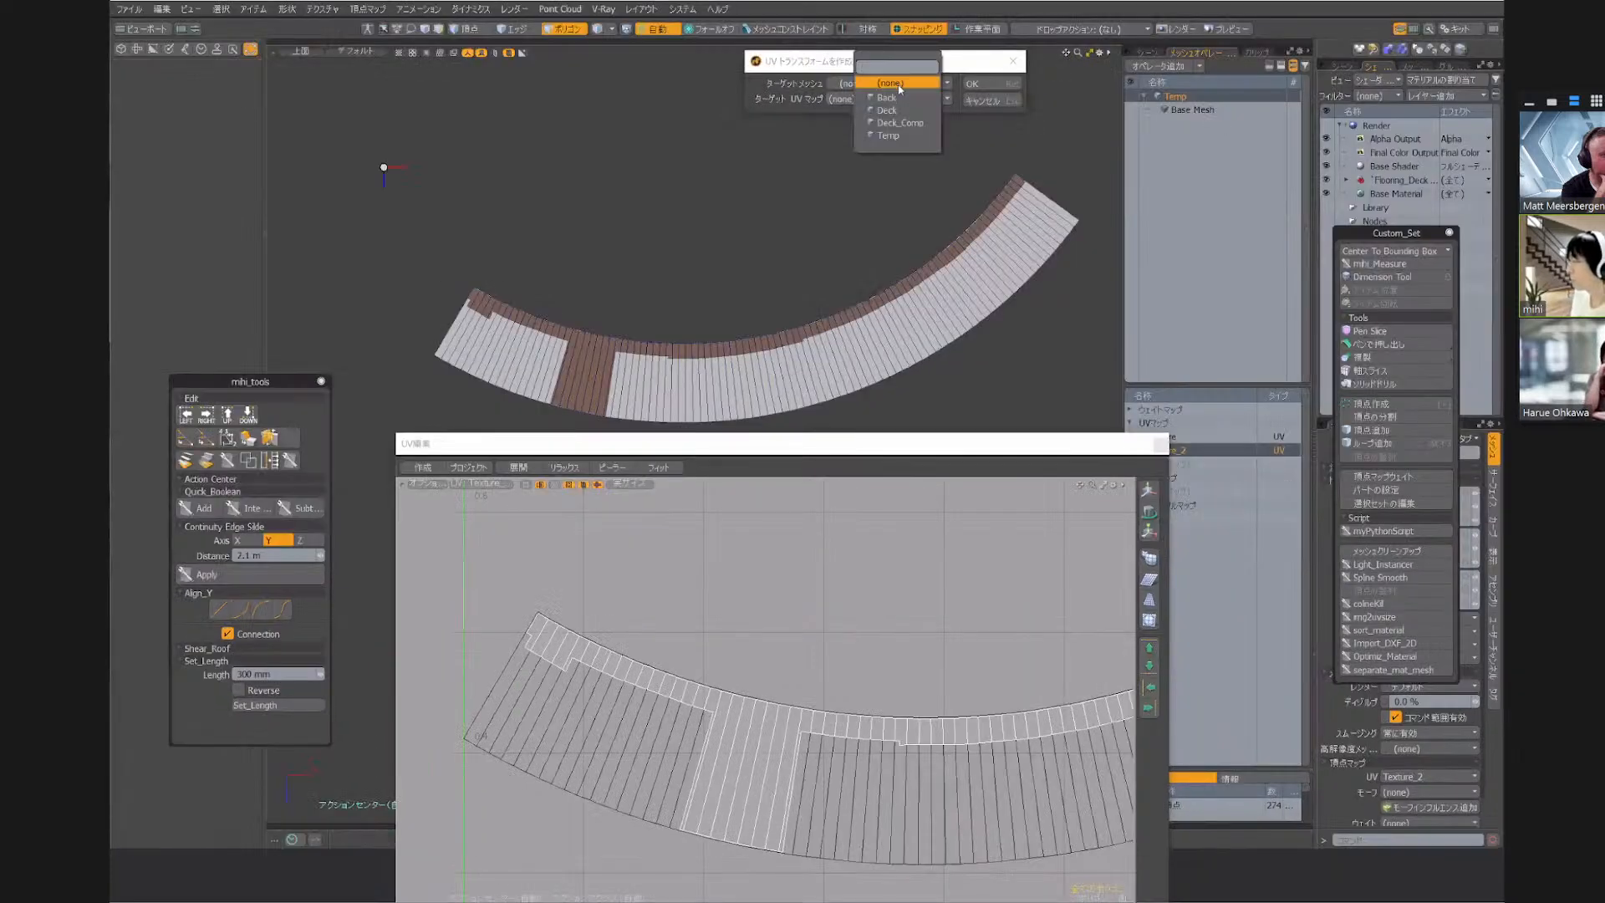
pyautogui.click(898, 98)
pyautogui.click(897, 98)
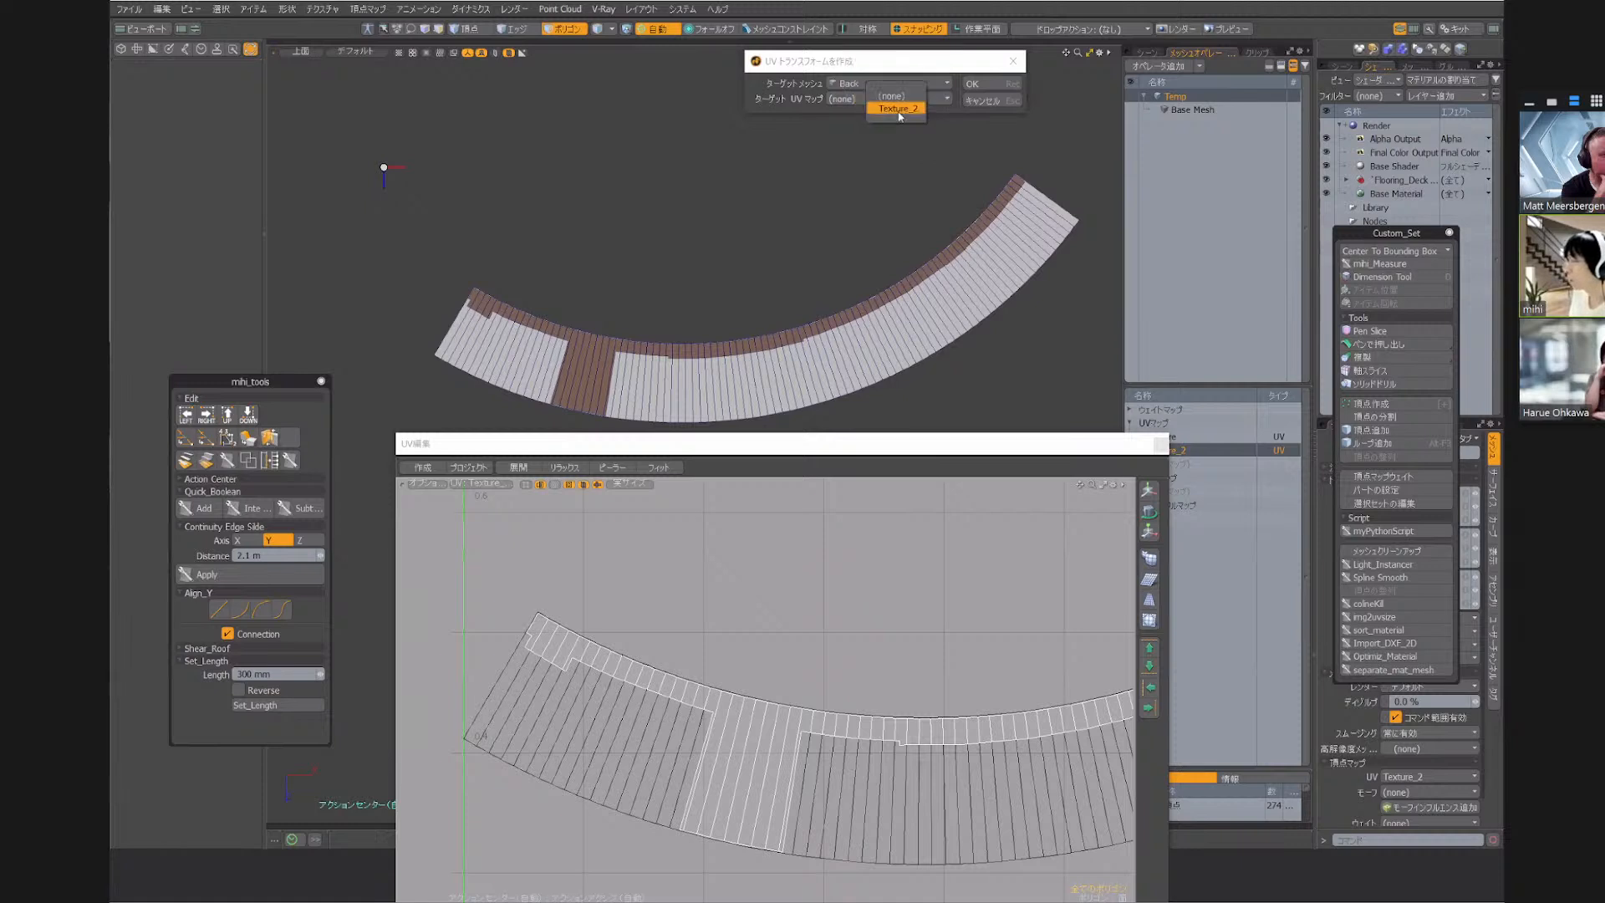
pyautogui.click(990, 86)
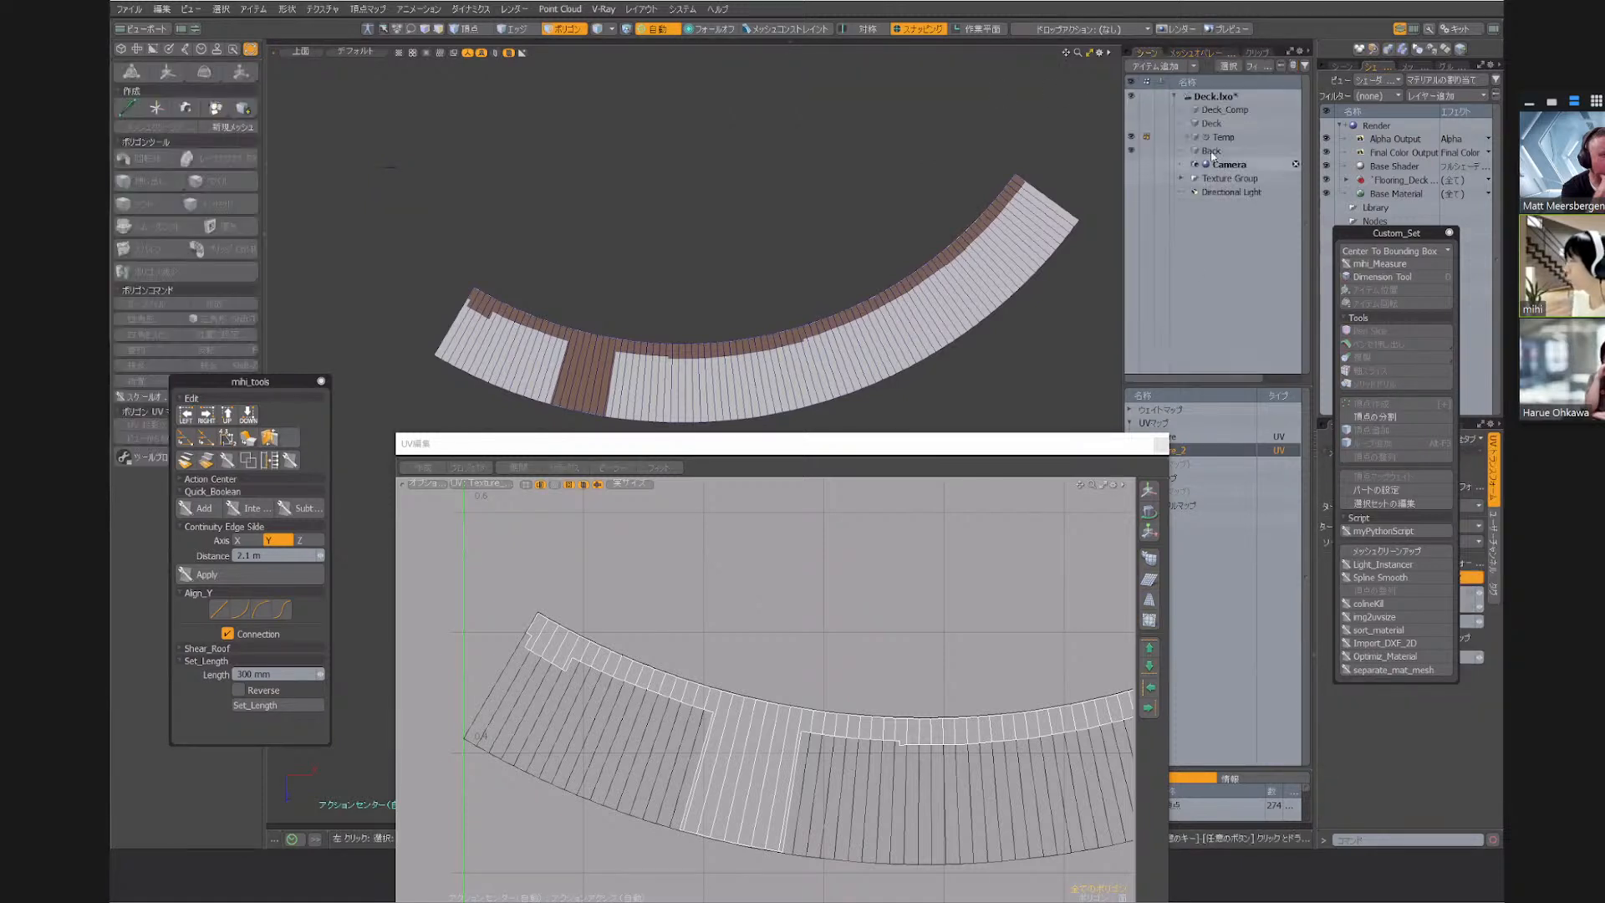
# Close the UV editor and select the Back strip's end edge at the notched end of the deck
pyautogui.click(1211, 152)
pyautogui.press('2')
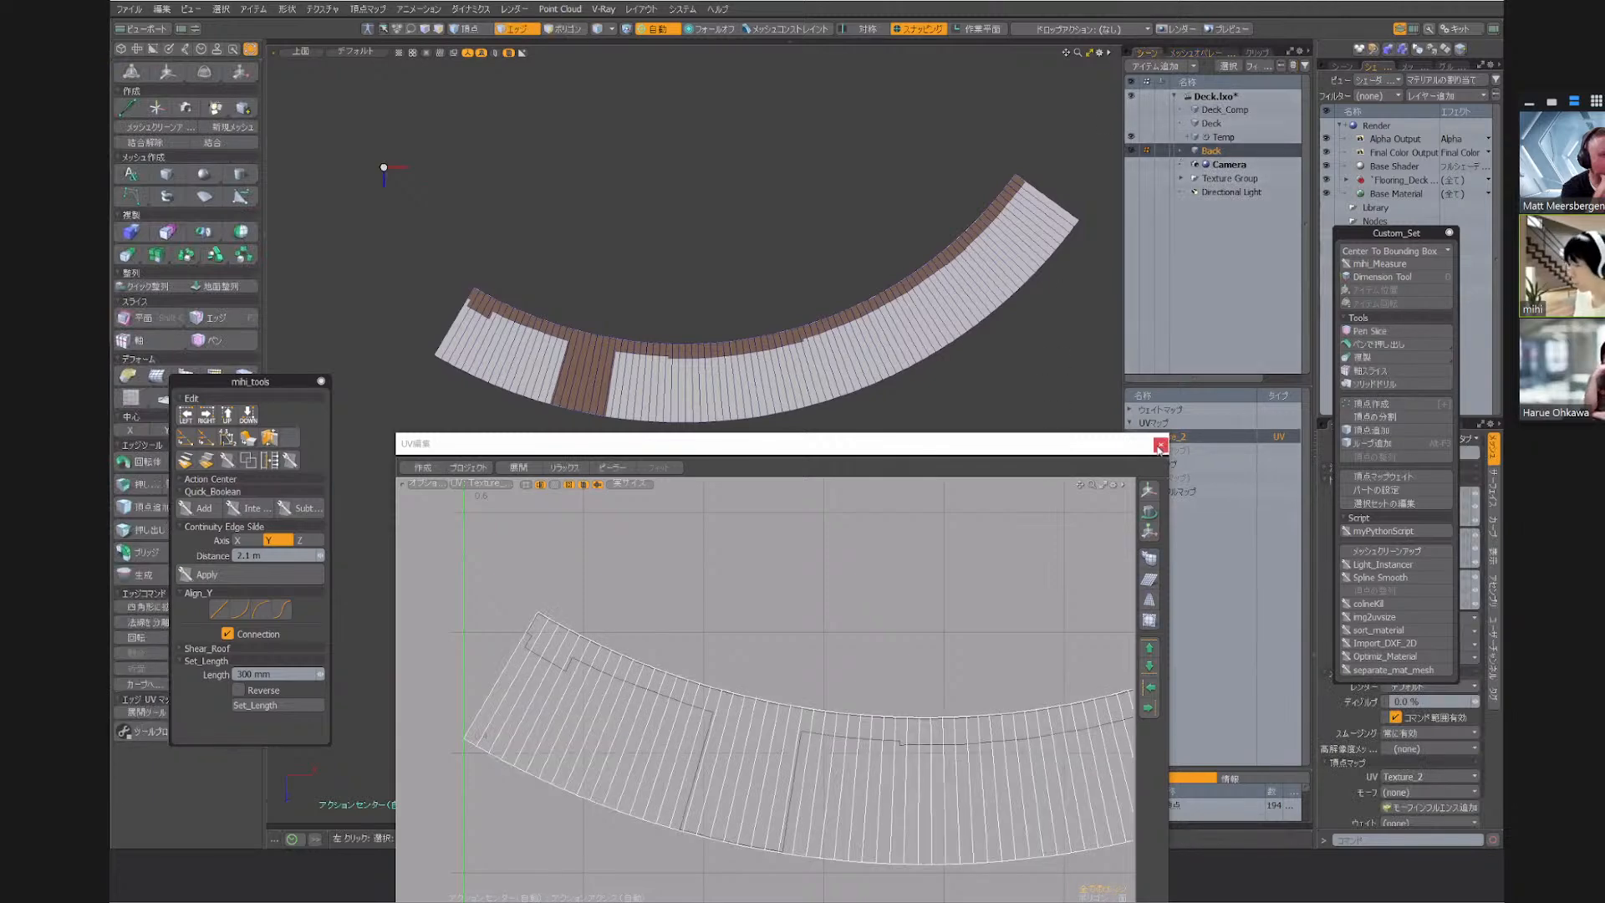
pyautogui.click(1161, 445)
pyautogui.scroll(8, 457, 326)
pyautogui.click(400, 319)
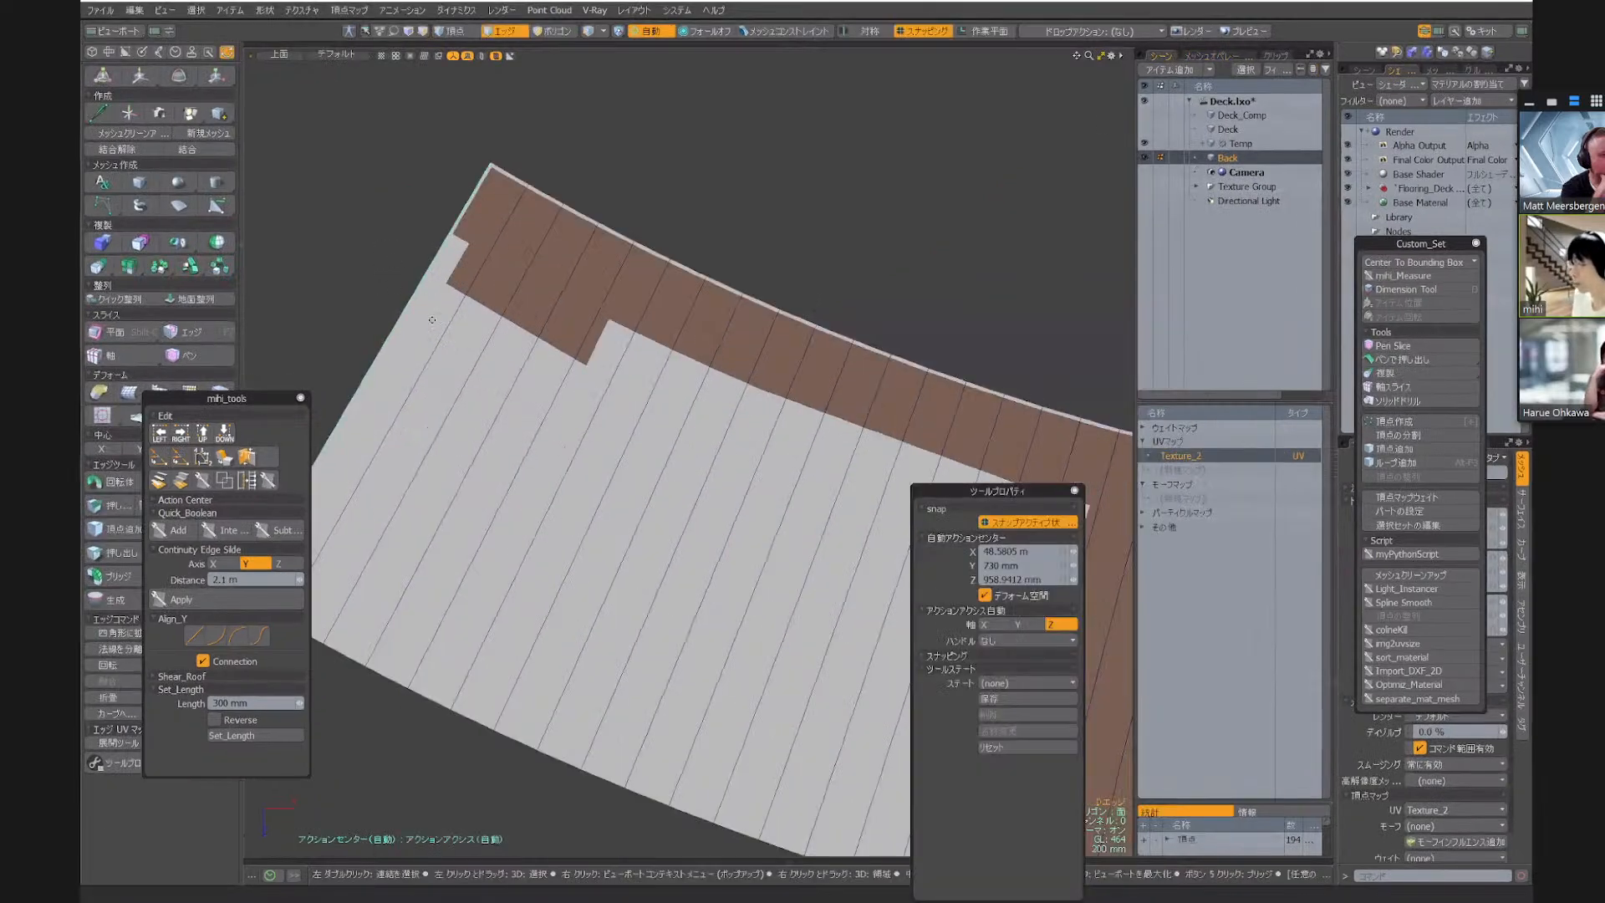
# Try to move the strip's end edge to test the UV Transform, and undo the move
pyautogui.scroll(-6, 543, 244)
pyautogui.press('w')
pyautogui.moveTo(570, 603); pyautogui.dragTo(494, 506)
pyautogui.hotkey('ctrl', 'z')
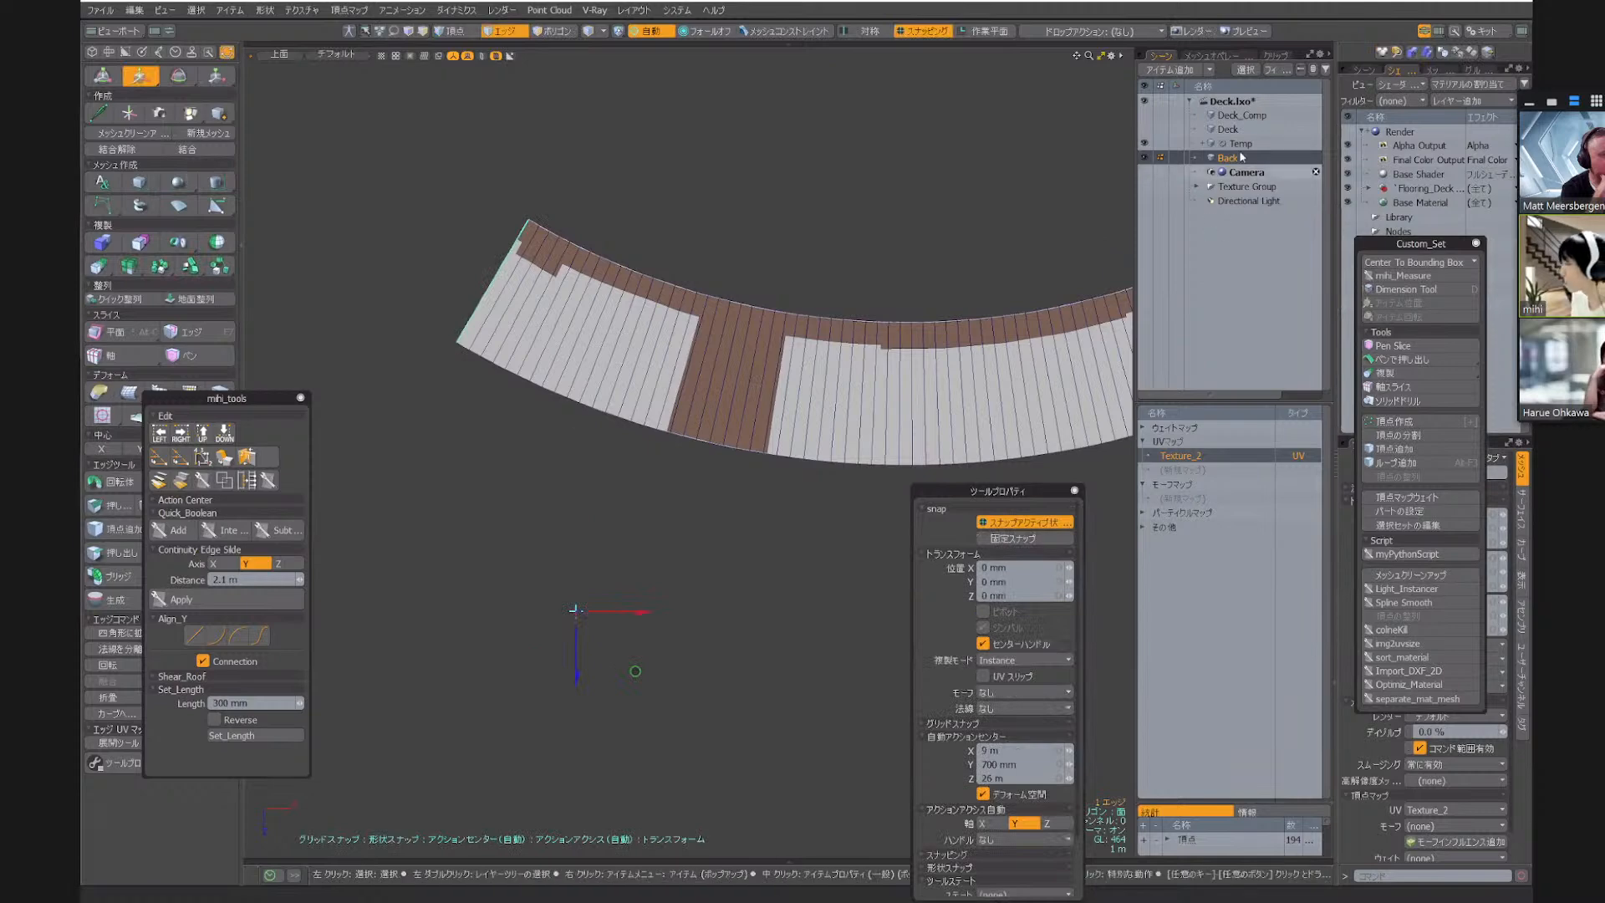
# Set the source UV map of Temp's UV Transform operation to Texture_2
pyautogui.click(1241, 144)
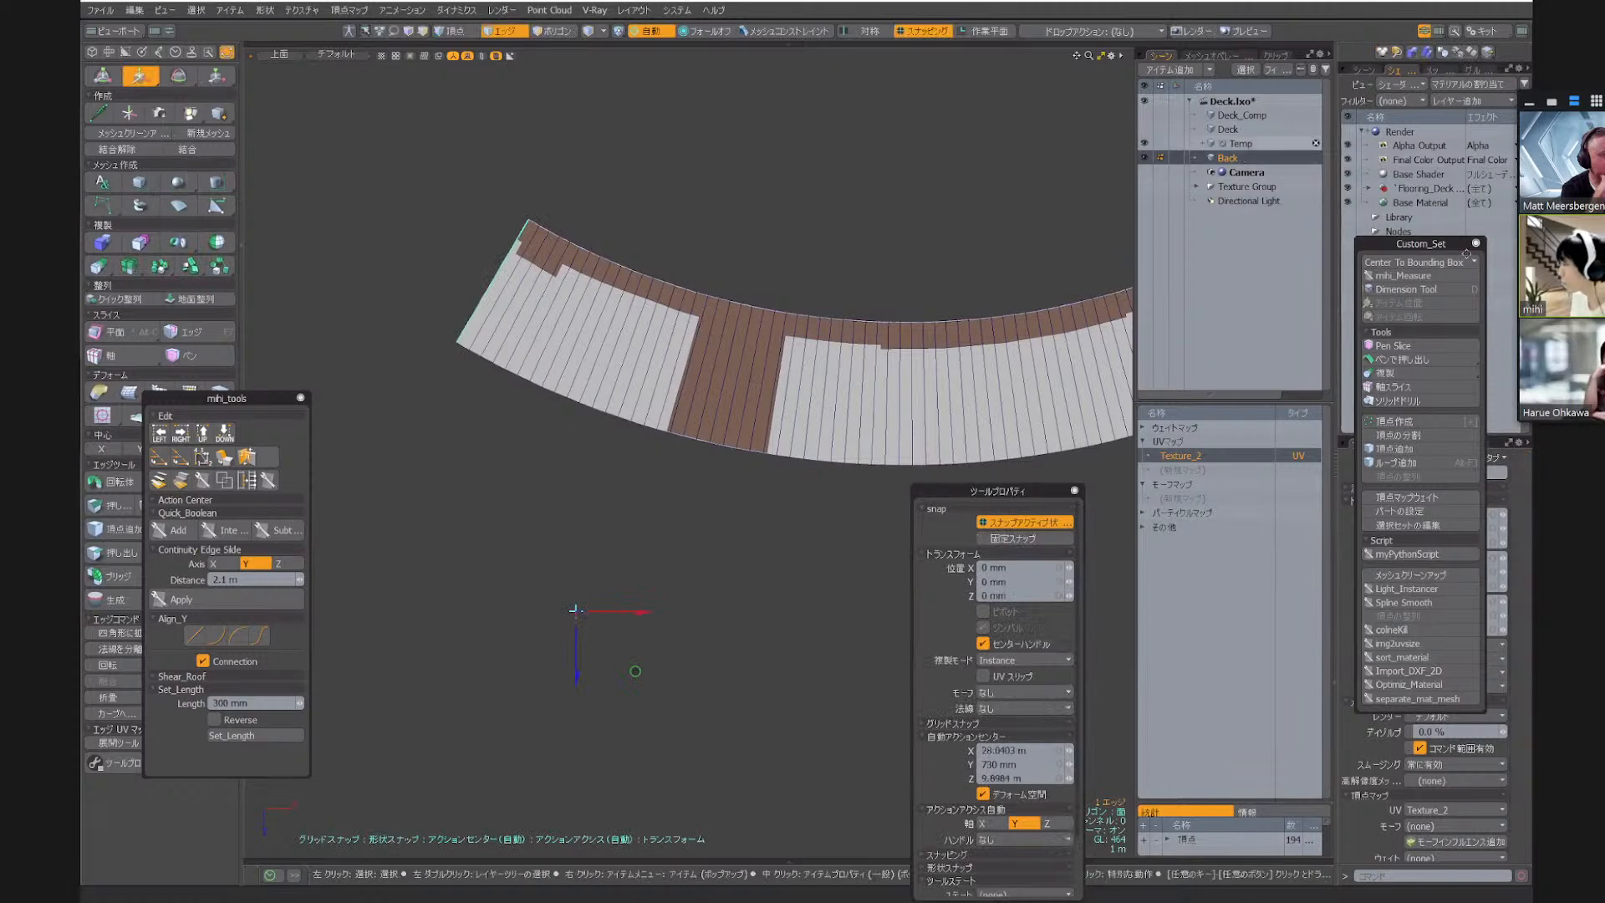
pyautogui.click(1209, 64)
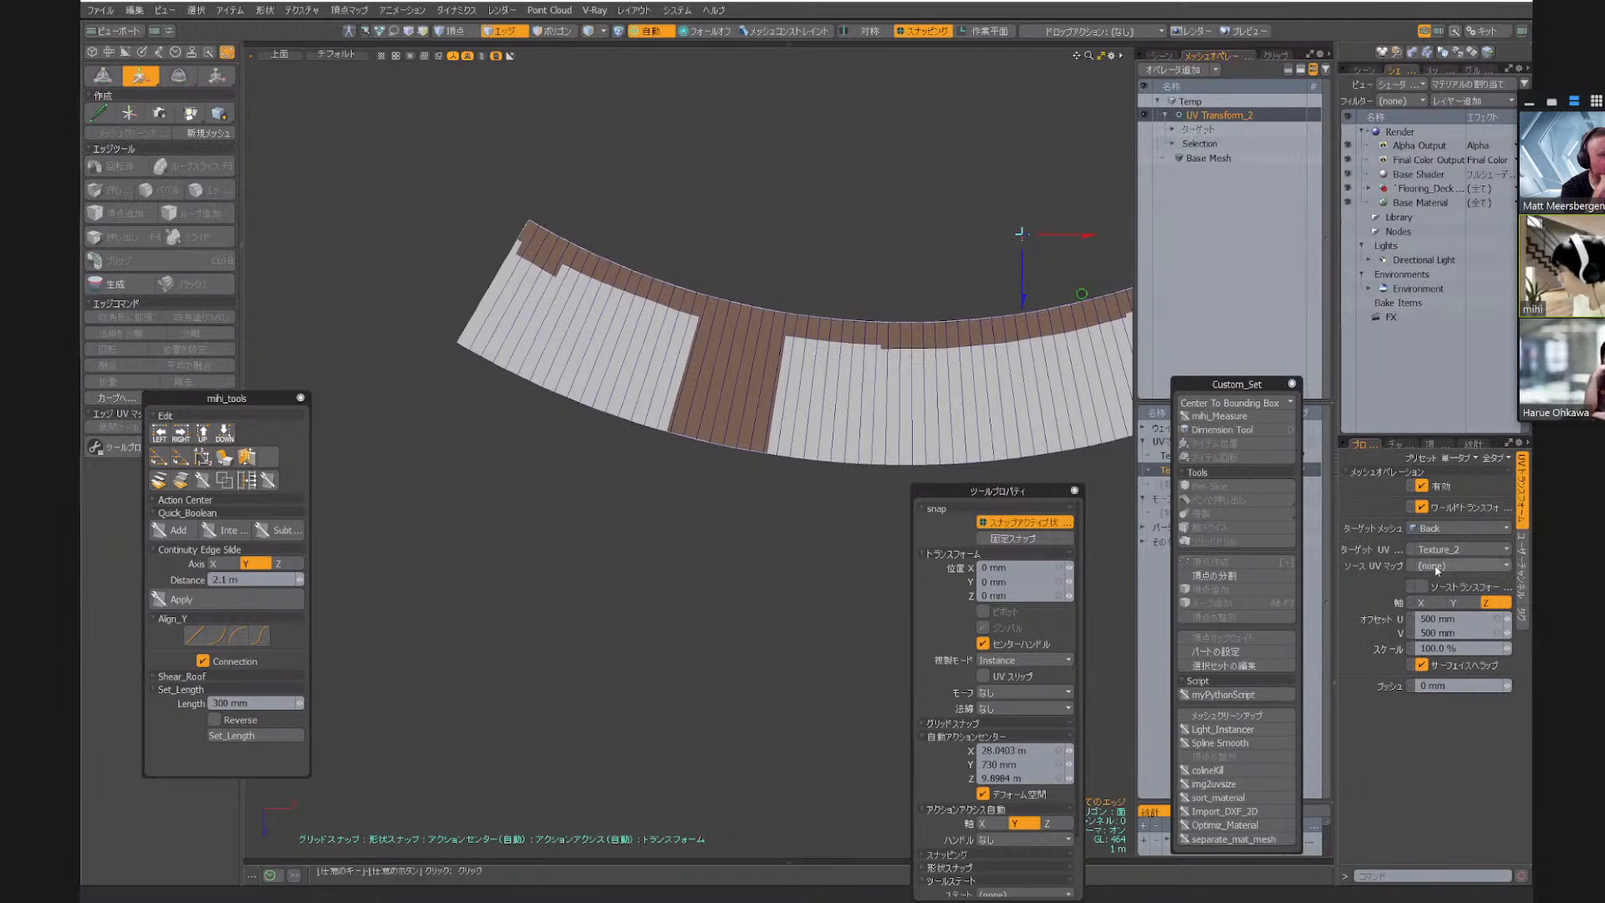
pyautogui.click(1435, 568)
pyautogui.click(1434, 579)
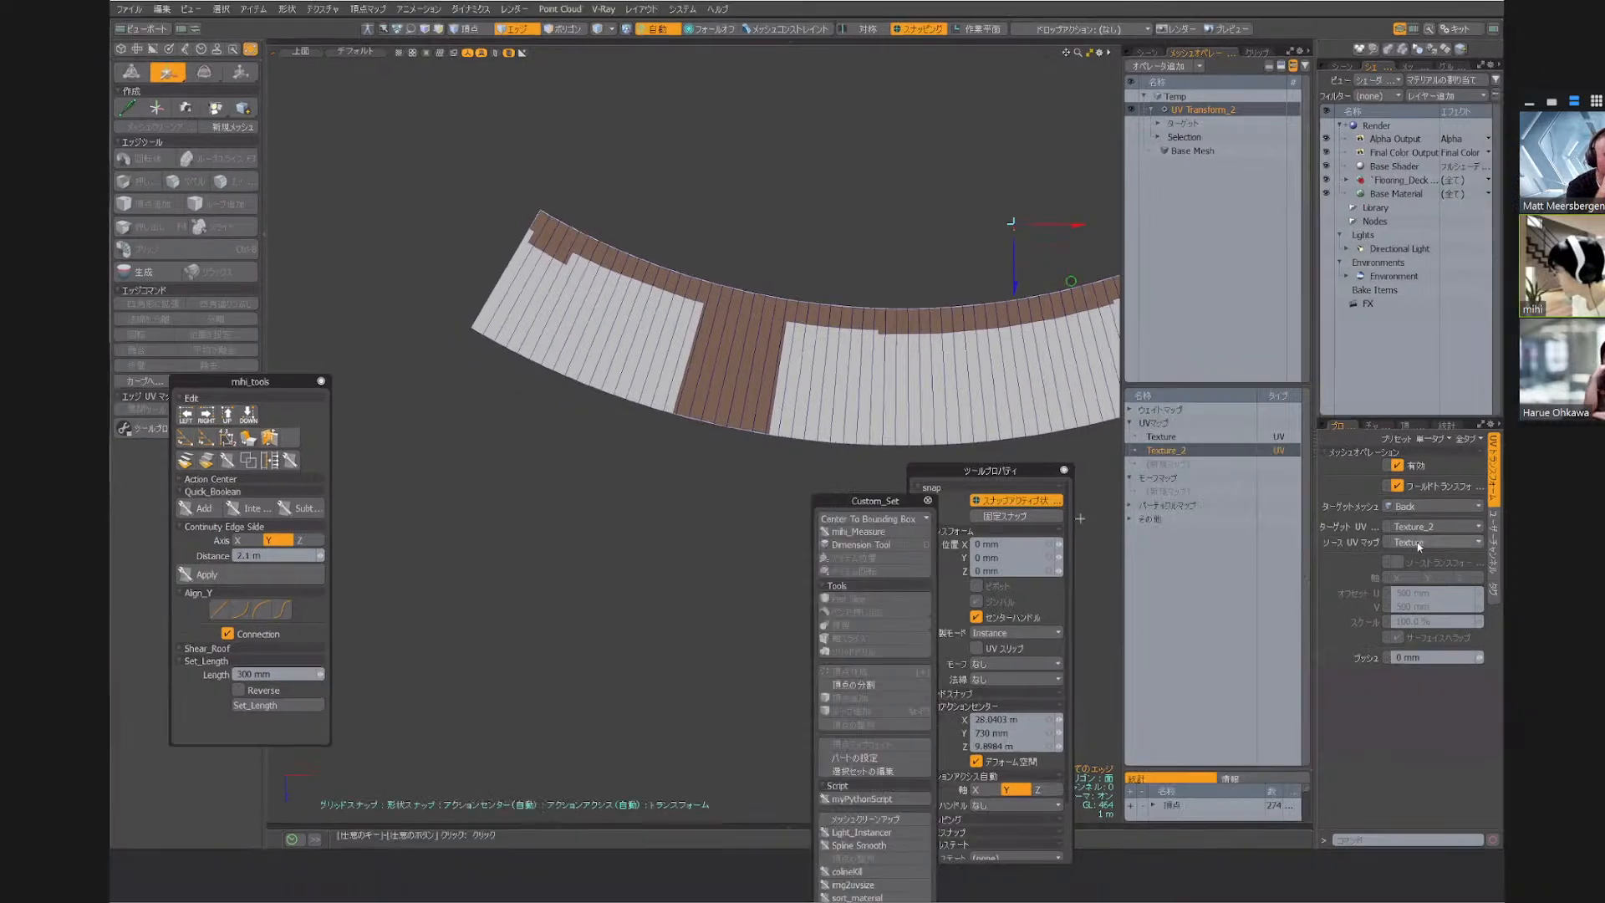
pyautogui.click(1418, 545)
pyautogui.click(1418, 556)
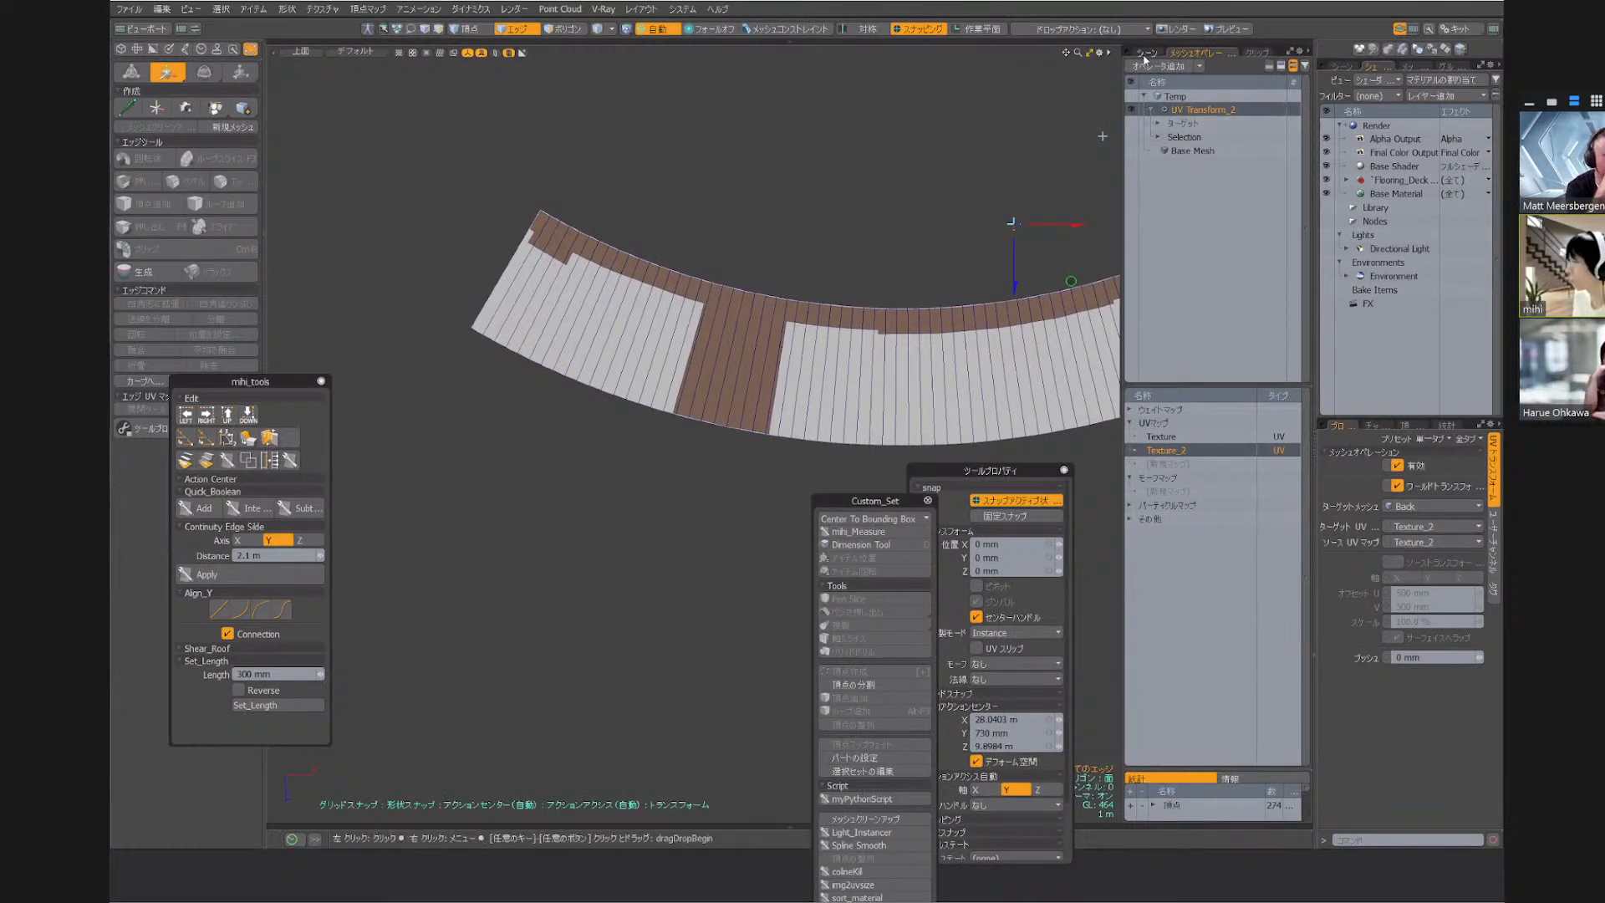
# Test the UV Transform again by moving the Back strip's end edge, and undo that move
pyautogui.click(1145, 52)
pyautogui.click(1210, 150)
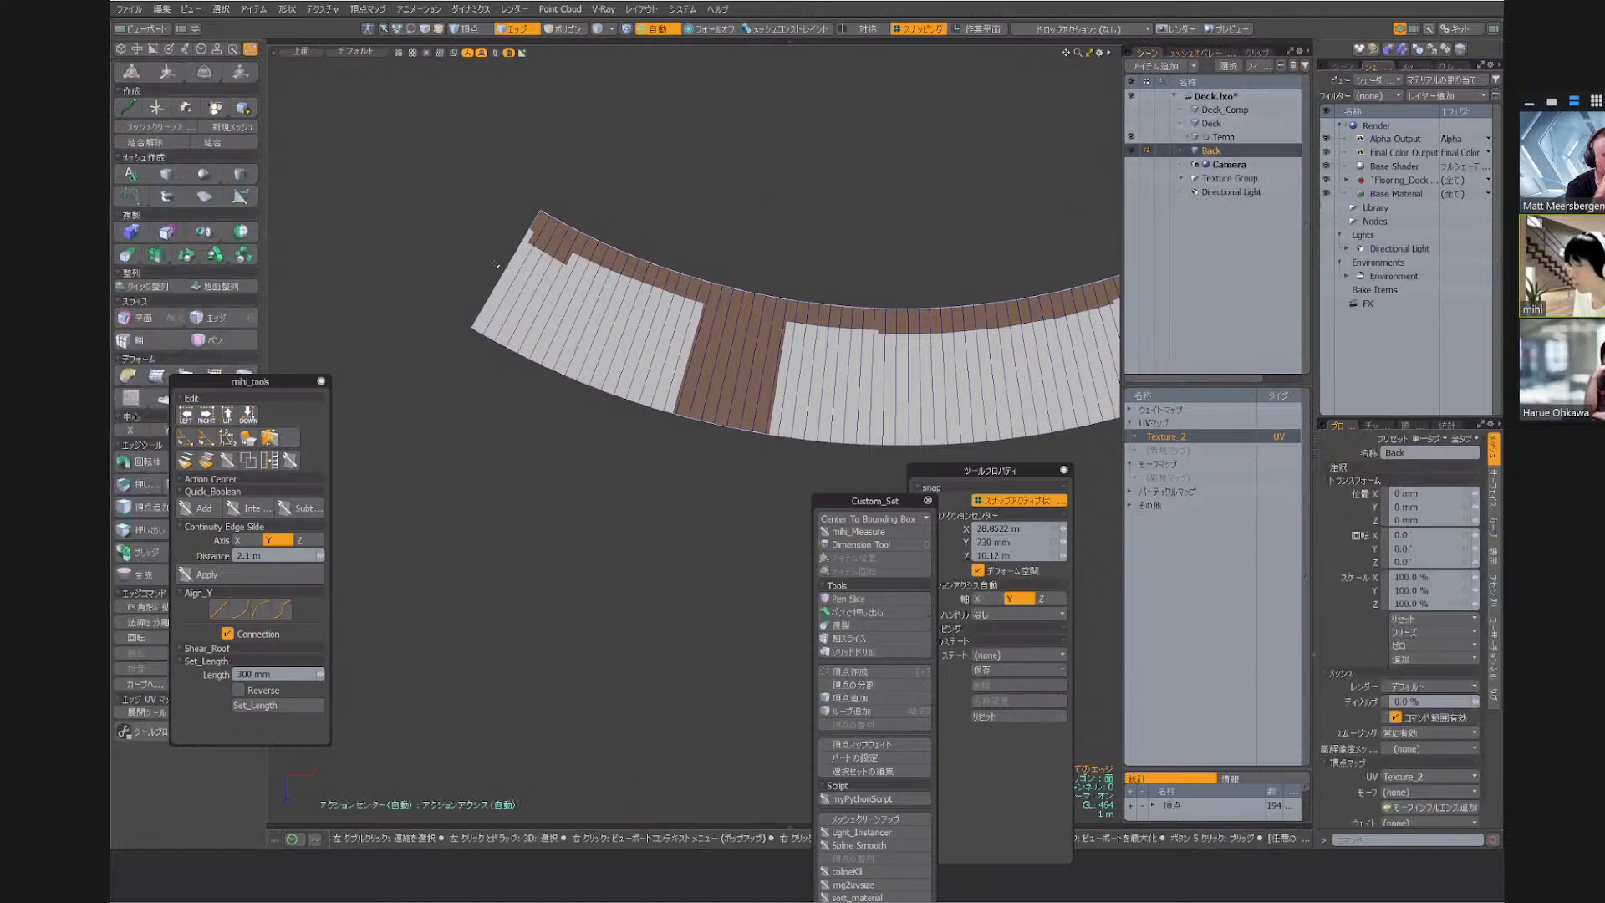
pyautogui.press('w')
pyautogui.moveTo(720, 159); pyautogui.dragTo(685, 124)
pyautogui.hotkey('ctrl', 'z')
pyautogui.press('space')
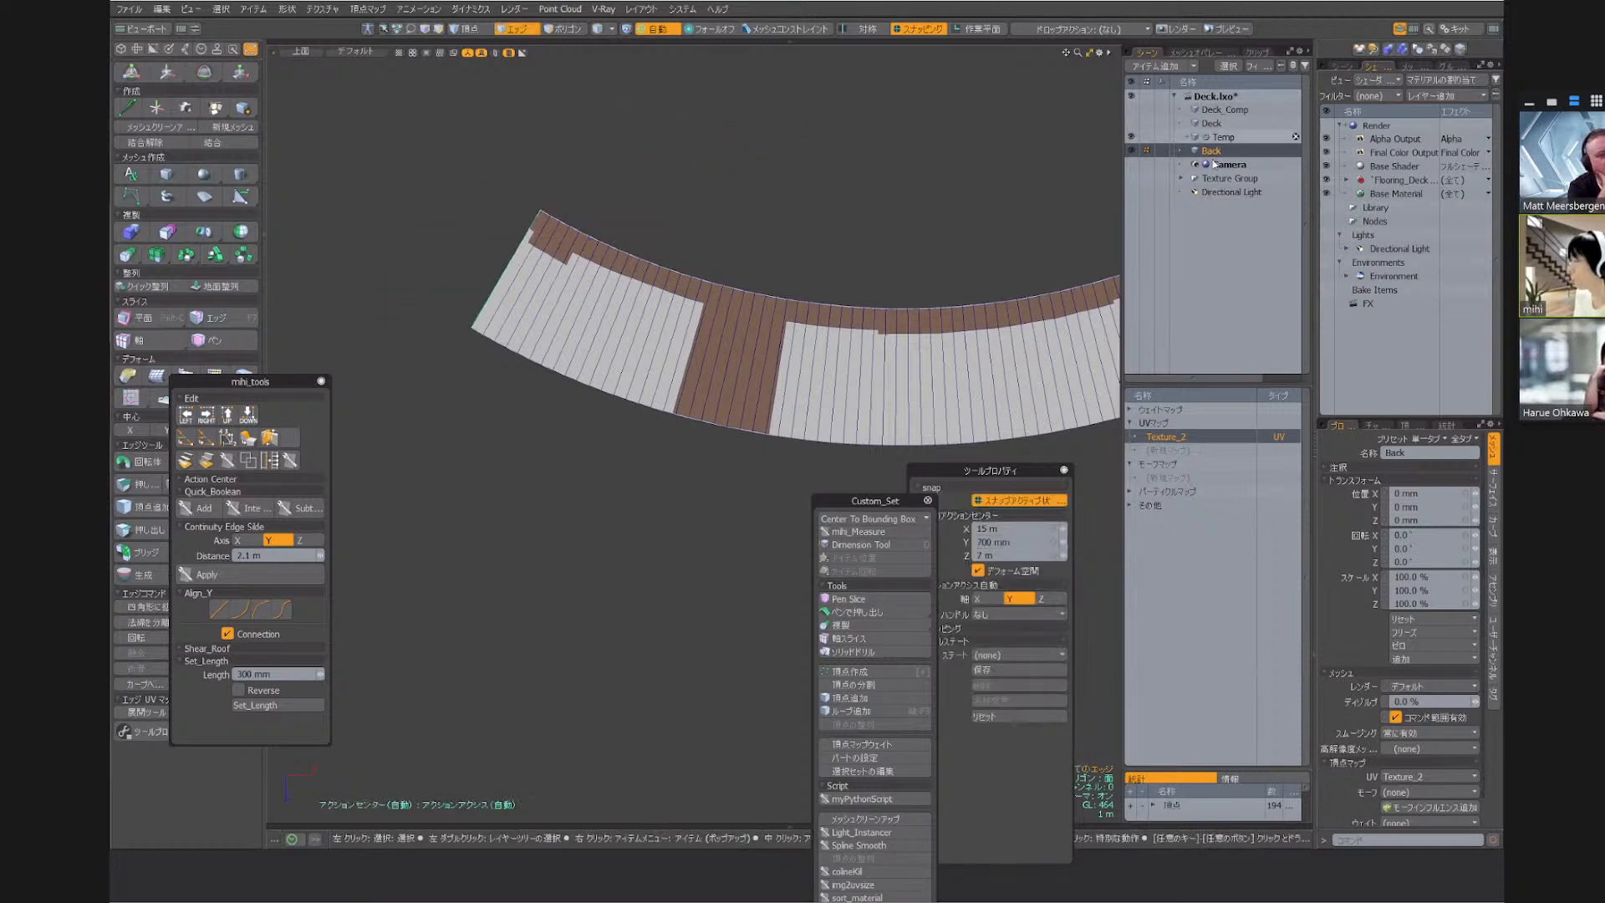
# Reselect the Back mesh and reveal the script editor and statistics beside the deck view, moving the tool palette clear of them
pyautogui.click(1212, 138)
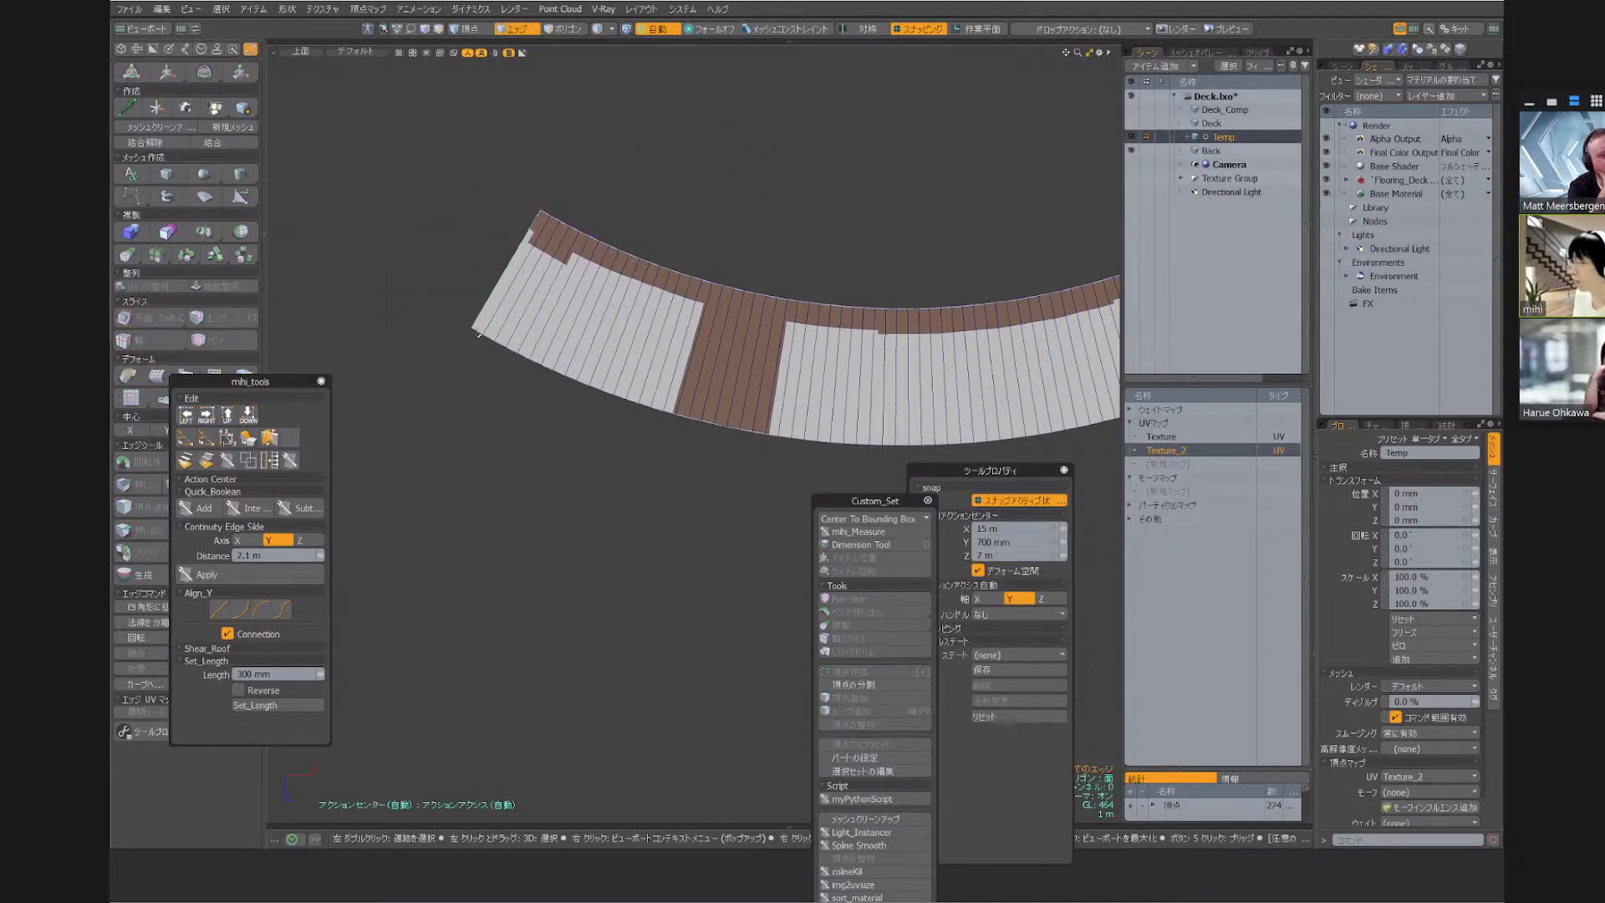
pyautogui.click(1215, 152)
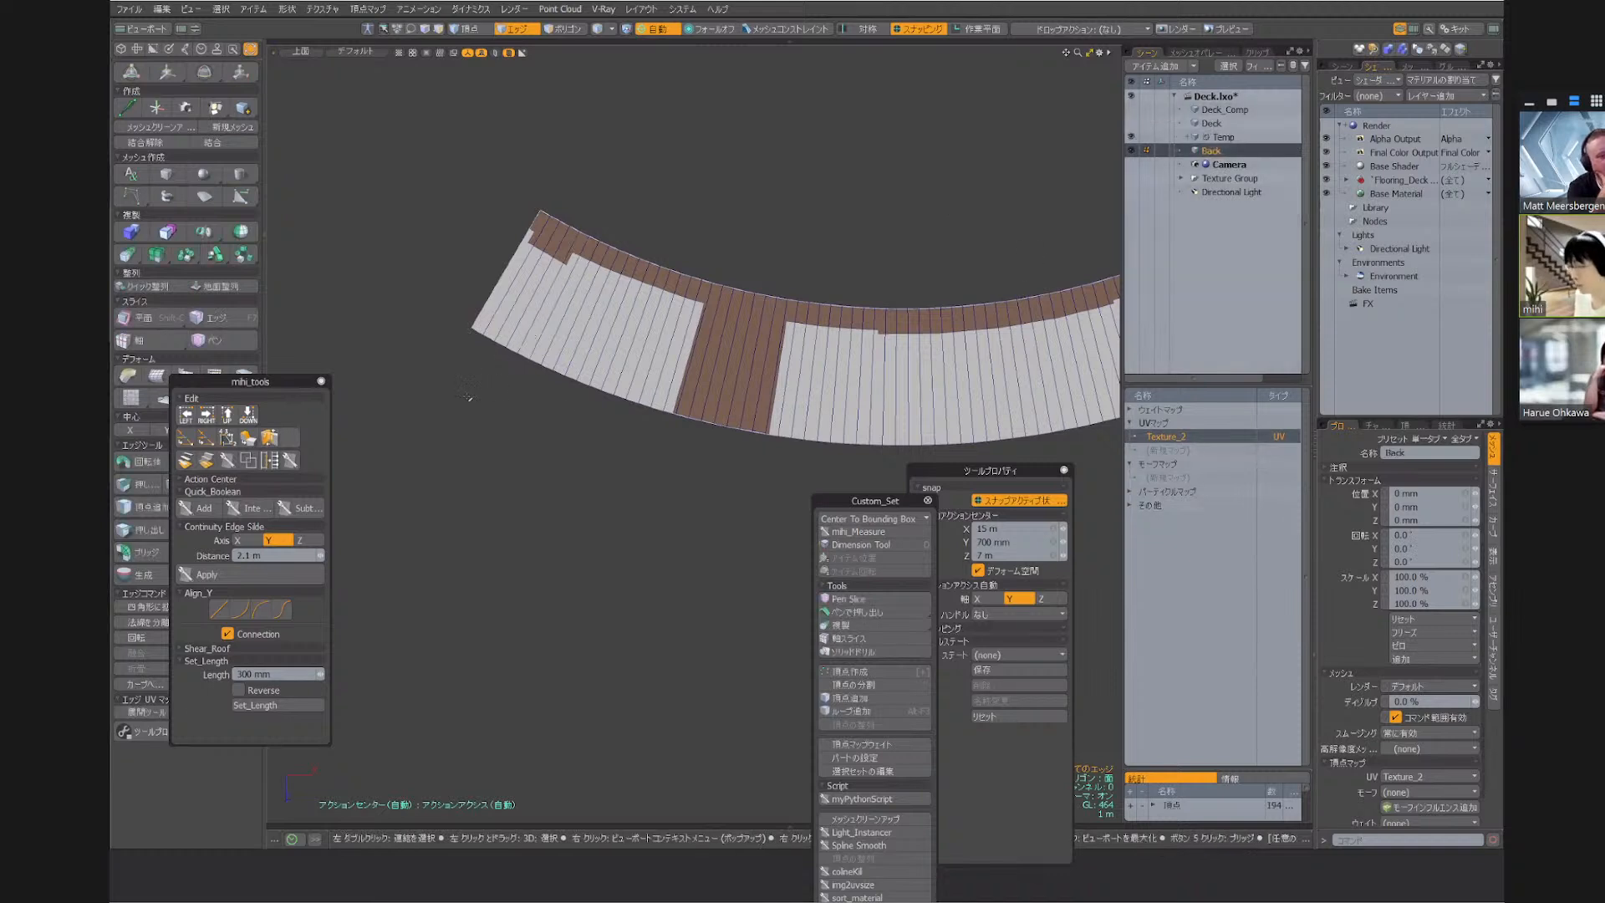
pyautogui.scroll(-3, 502, 290)
pyautogui.keyDown('alt'); pyautogui.moveTo(1110, 174); pyautogui.dragTo(298, 312); pyautogui.keyUp('alt')
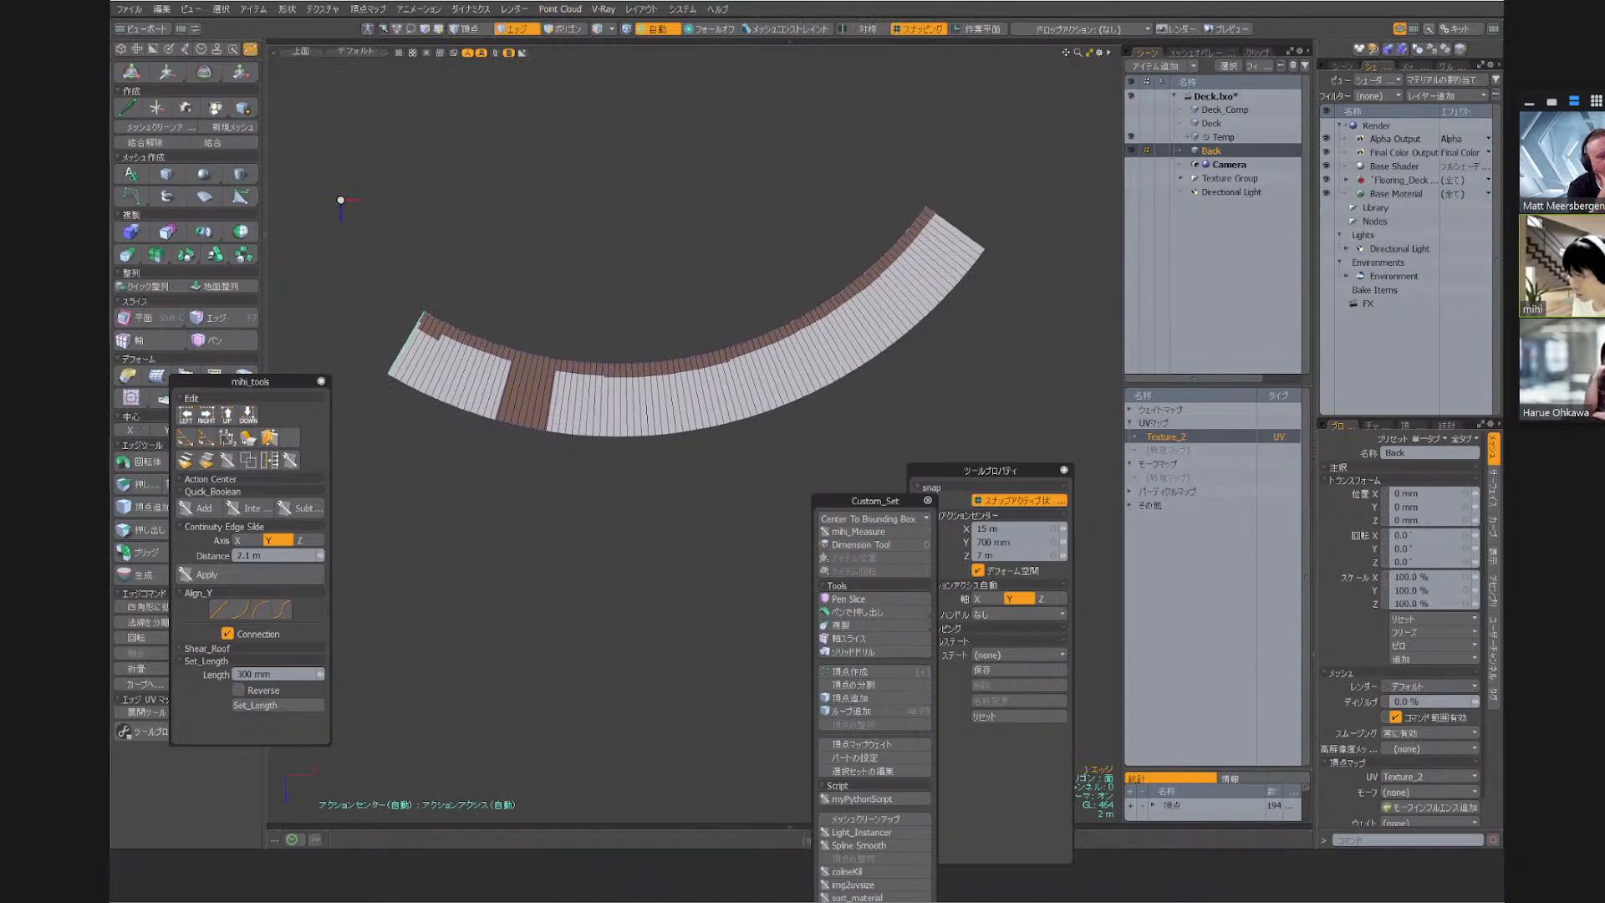
pyautogui.moveTo(249, 386); pyautogui.dragTo(466, 493)
pyautogui.press('0')
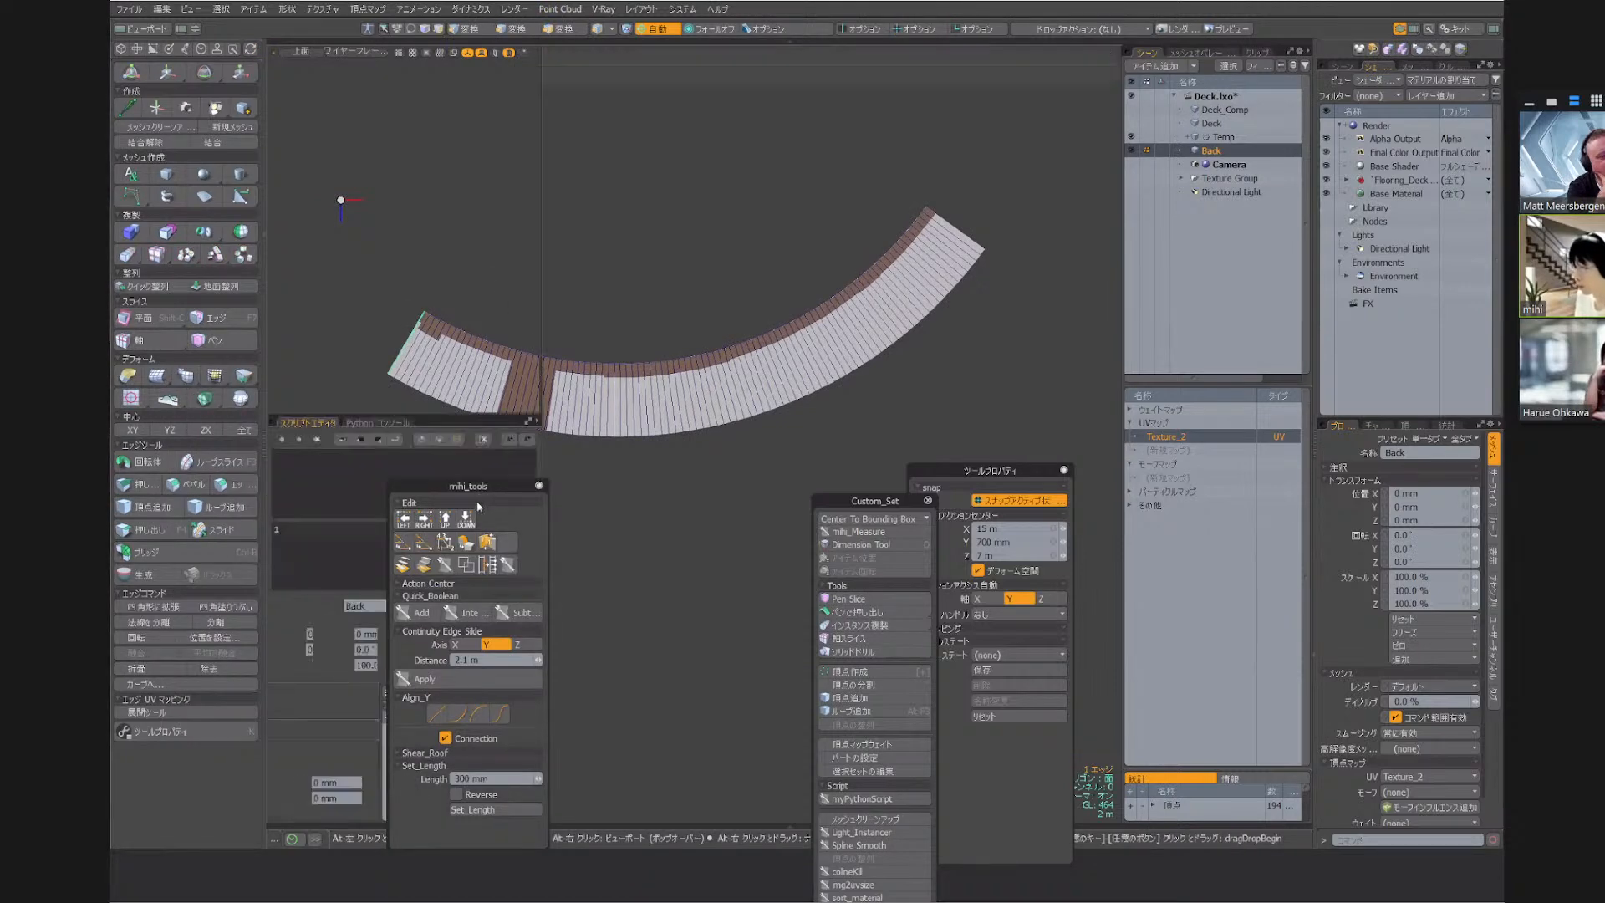
pyautogui.moveTo(467, 487); pyautogui.dragTo(757, 500)
pyautogui.keyDown('alt'); pyautogui.moveTo(558, 368); pyautogui.dragTo(676, 437); pyautogui.keyUp('alt')
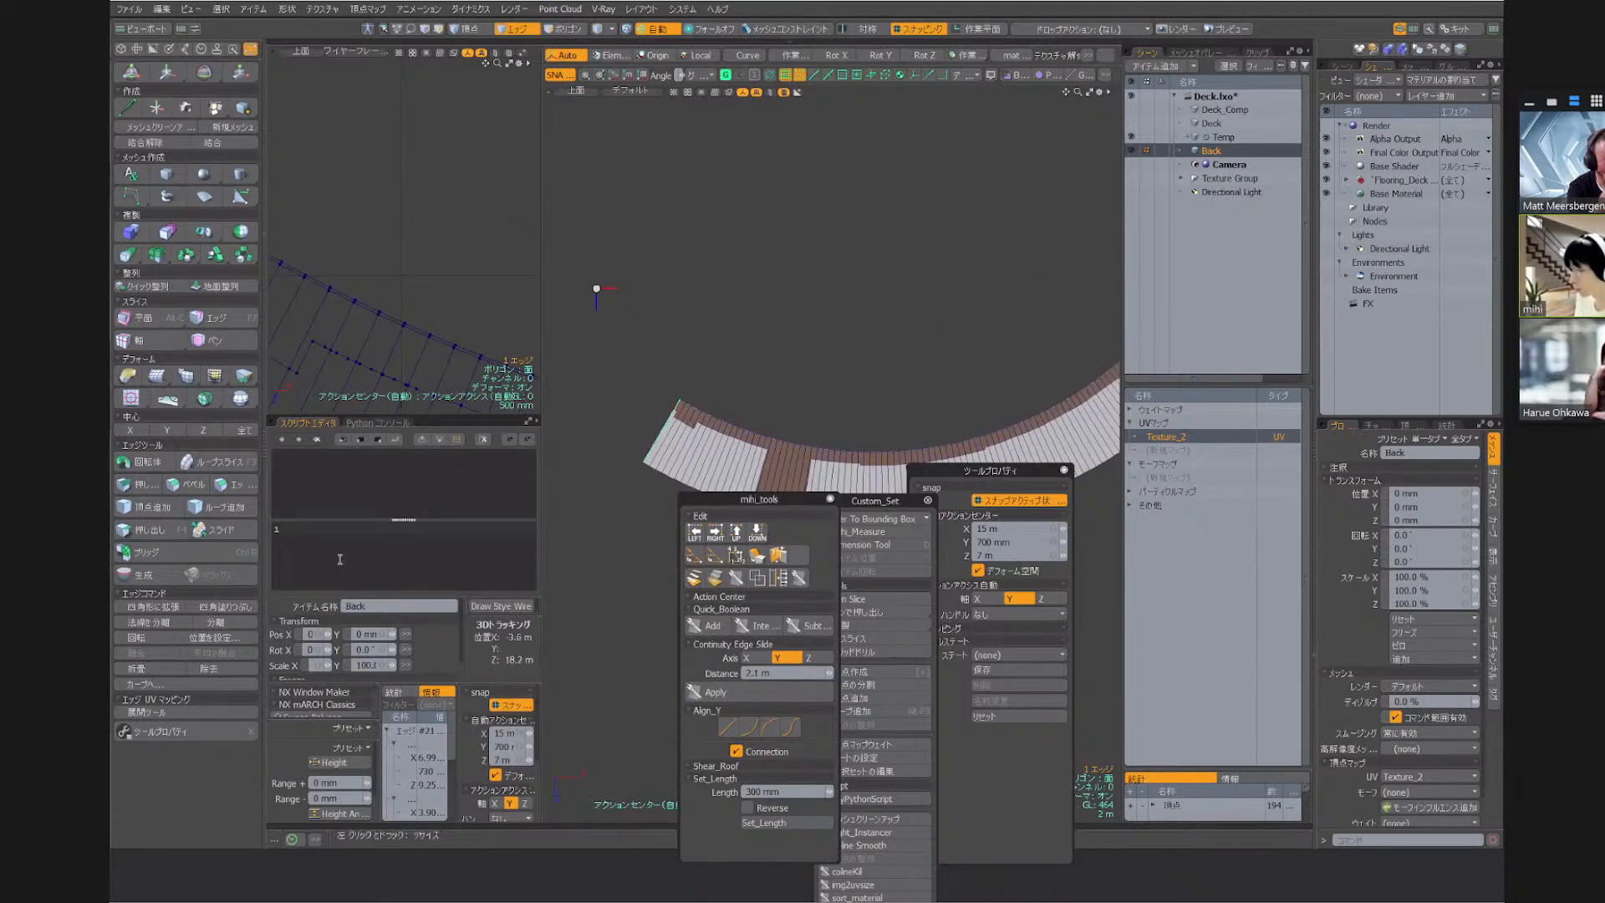
# Note the strip's end edge length as 6.1 in the script editor
pyautogui.click(303, 528)
pyautogui.write('6.15')
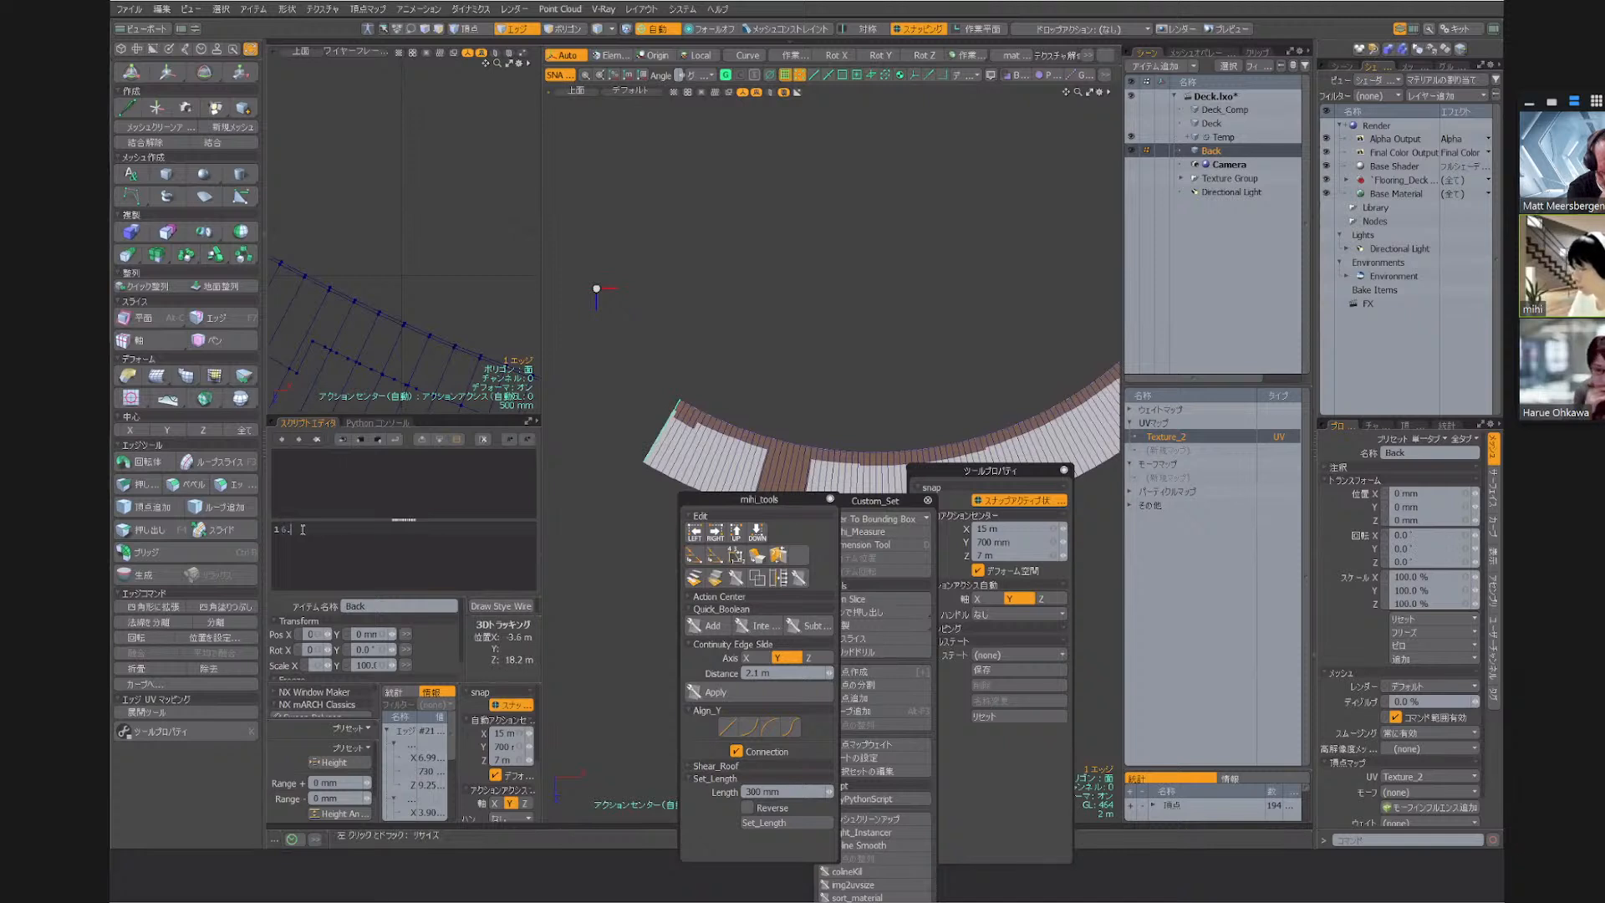
pyautogui.press('Return')
# Select the strip's inner curved edge loop, widen the statistics area and note the loop's length as 47 in the script editor
pyautogui.click(716, 363)
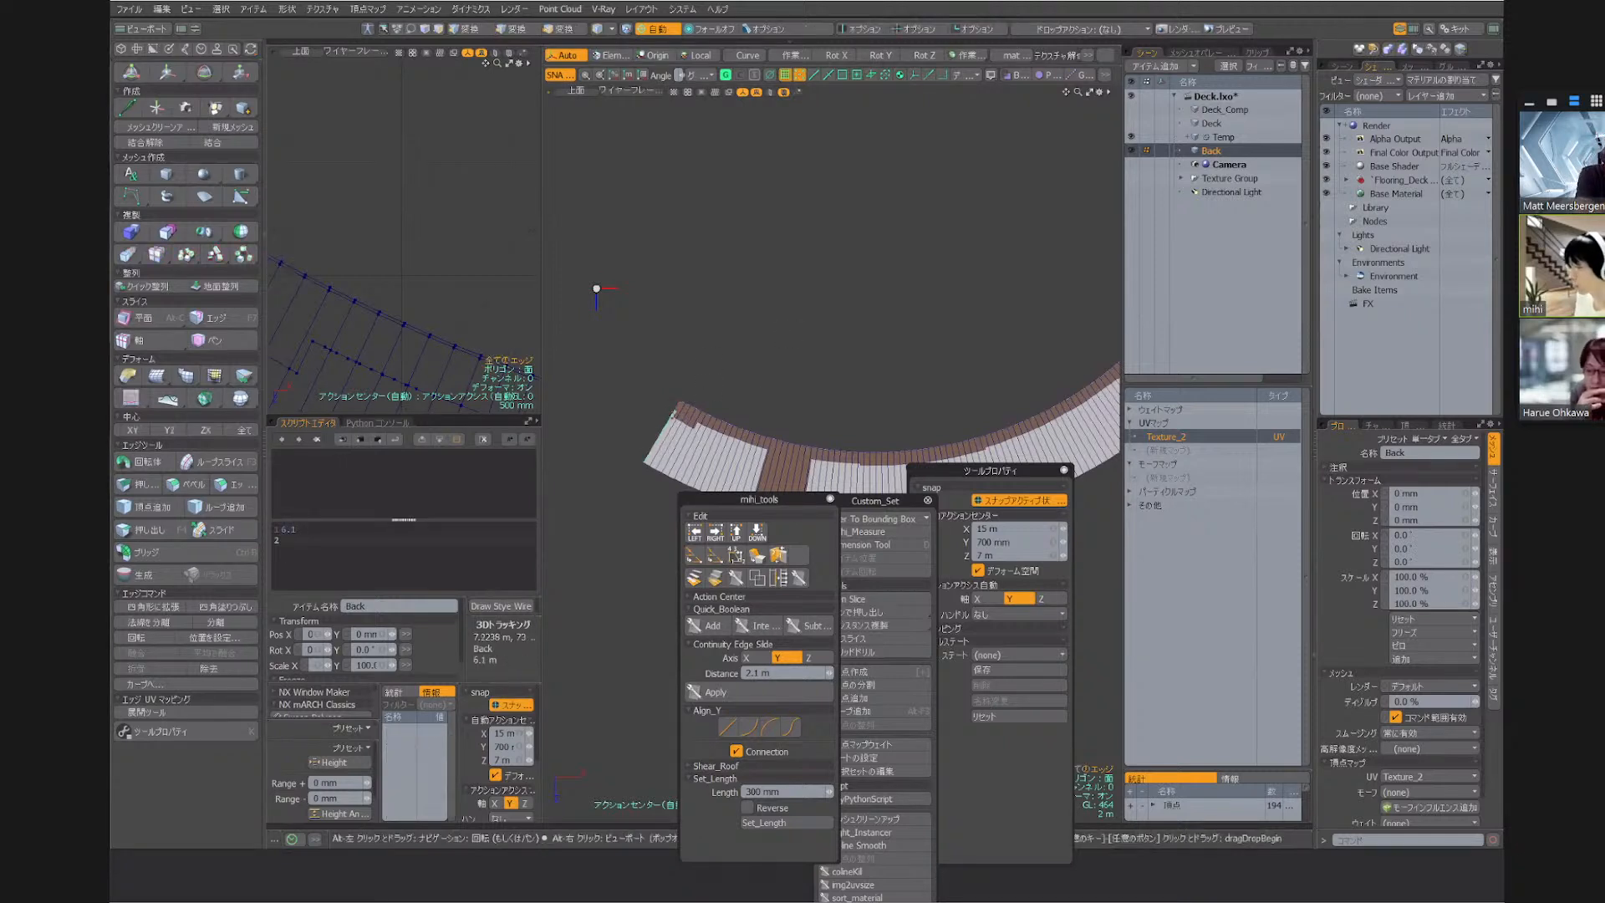
pyautogui.scroll(8, 698, 404)
pyautogui.click(591, 385)
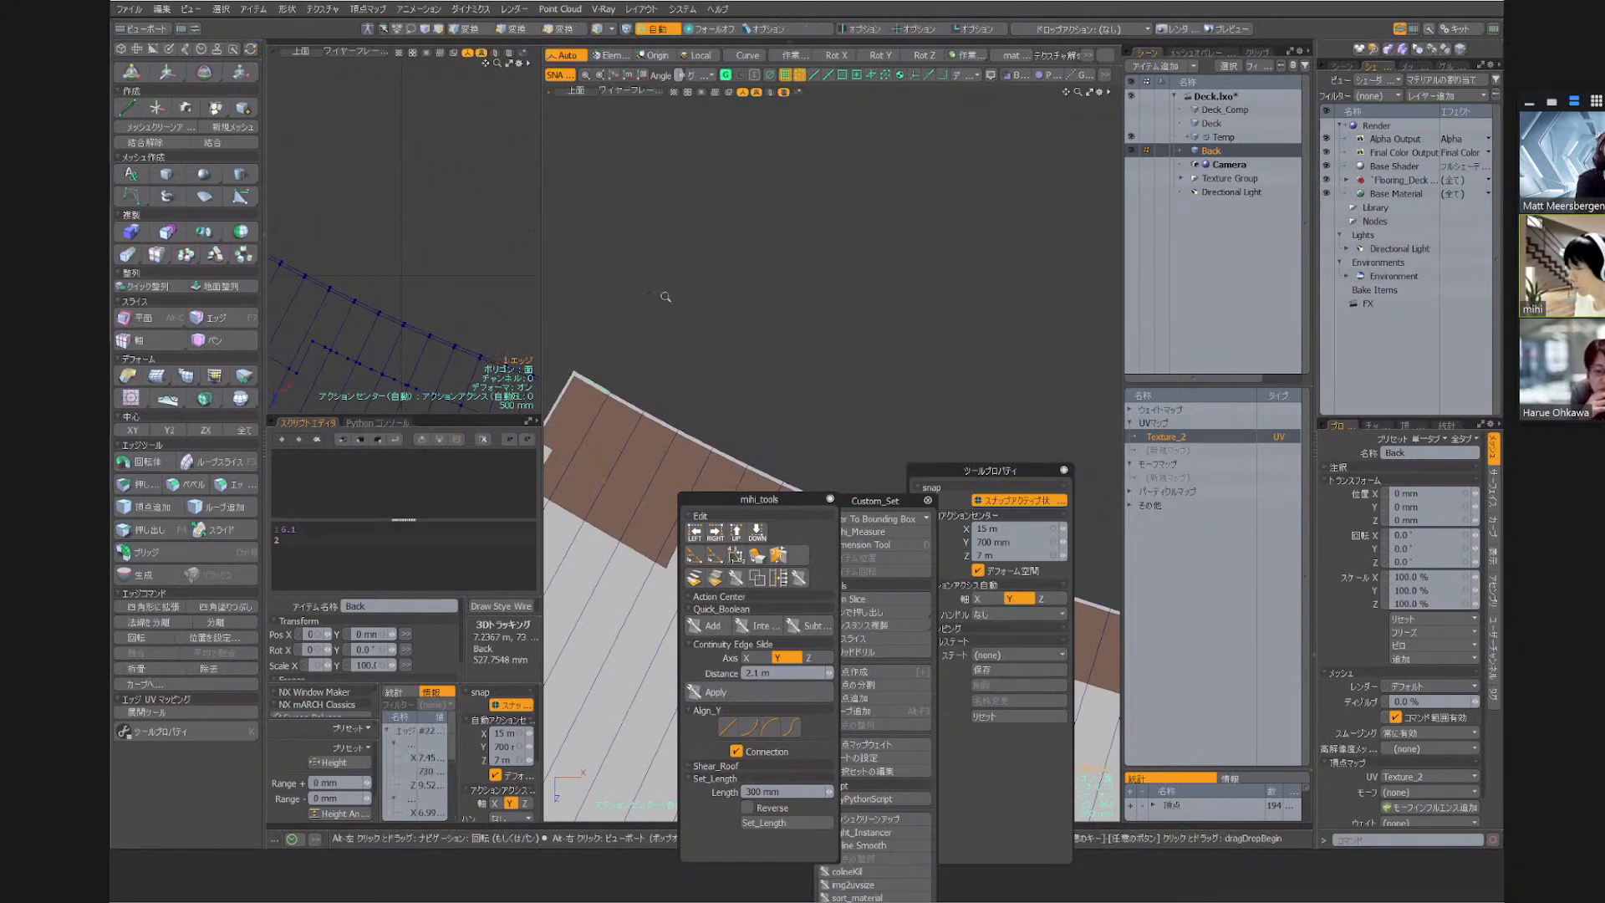
pyautogui.scroll(-7, 666, 298)
pyautogui.scroll(10, 840, 245)
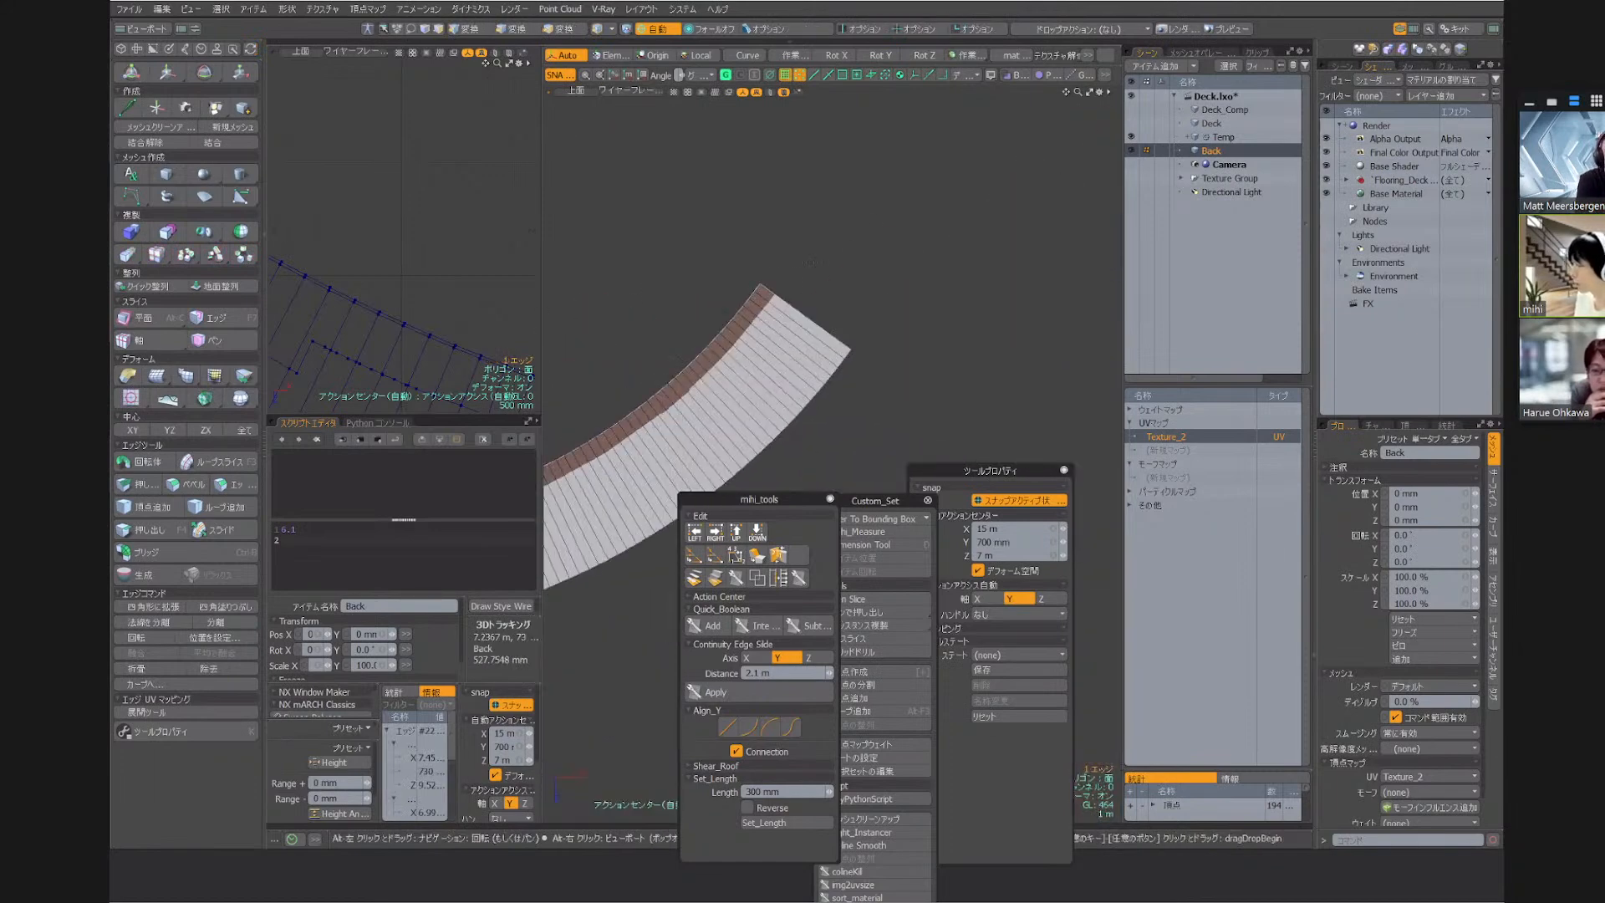
pyautogui.doubleClick(843, 268)
pyautogui.scroll(-10, 848, 271)
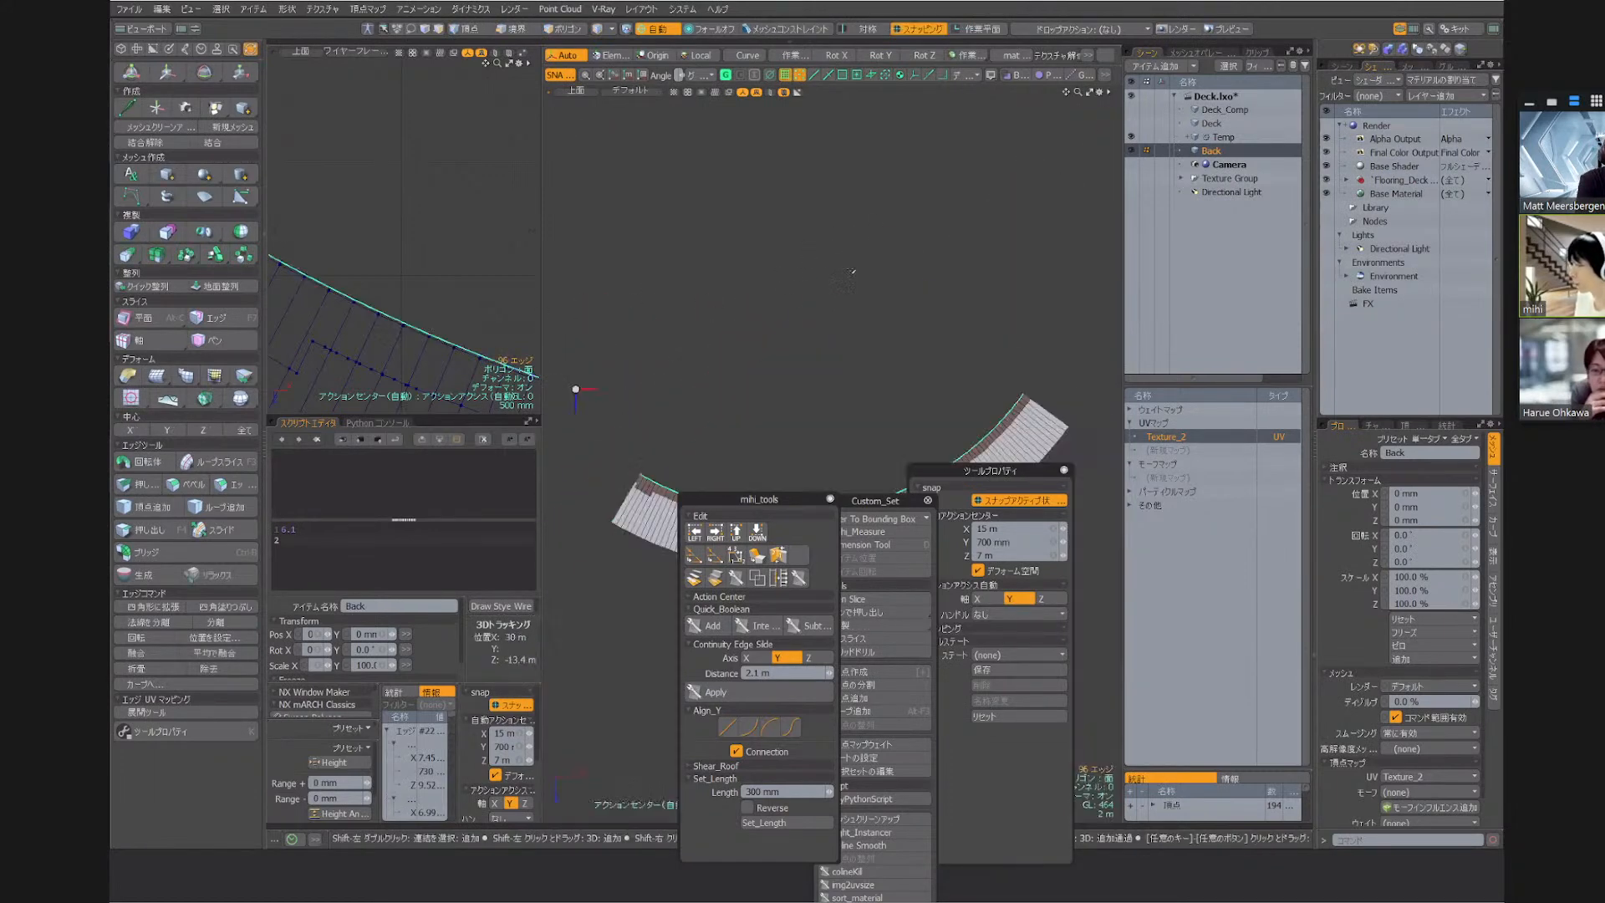
pyautogui.scroll(6, 644, 535)
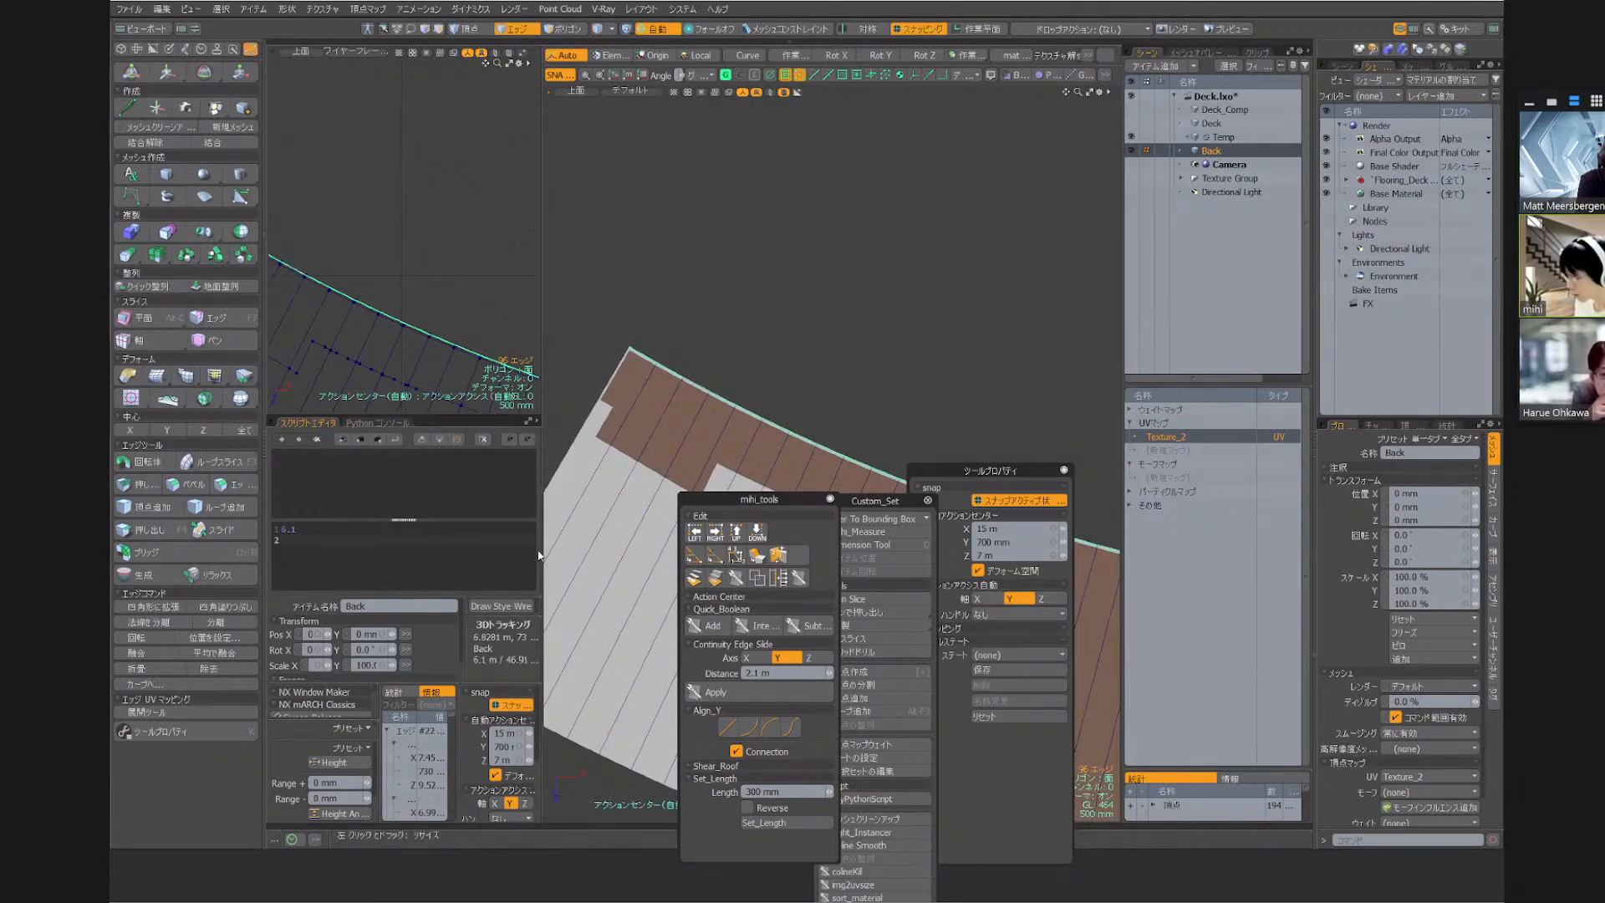
pyautogui.moveTo(539, 548); pyautogui.dragTo(647, 548)
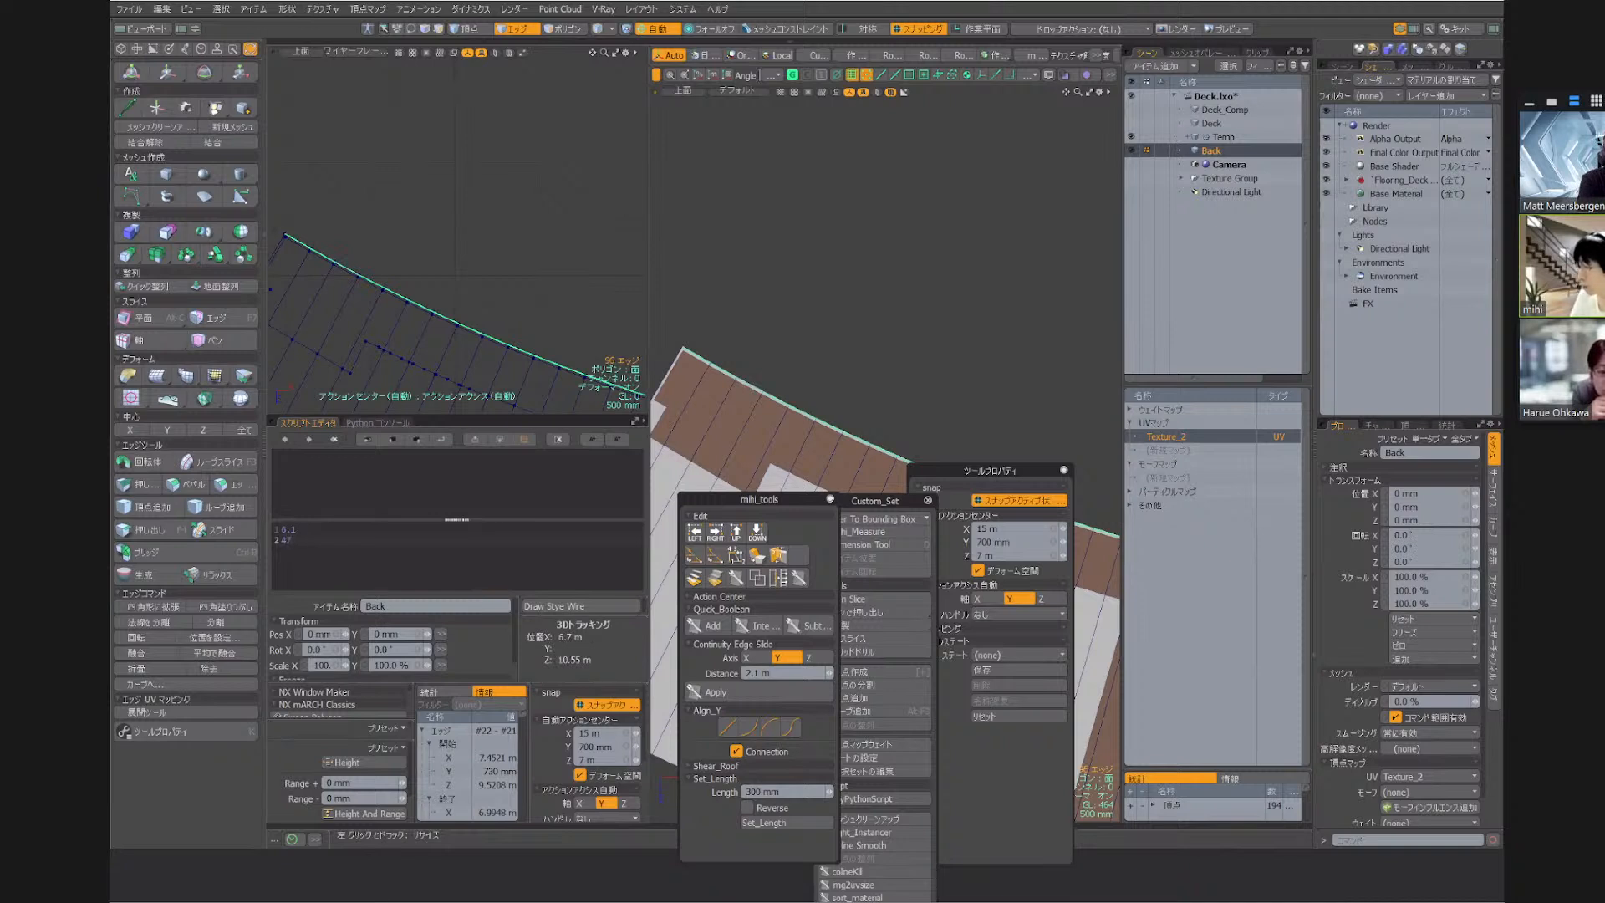
# Run the two noted lengths in the script editor and enlarge the top view of the deck strip
pyautogui.hotkey('ctrl', 'Return')
pyautogui.scroll(-4, 838, 259)
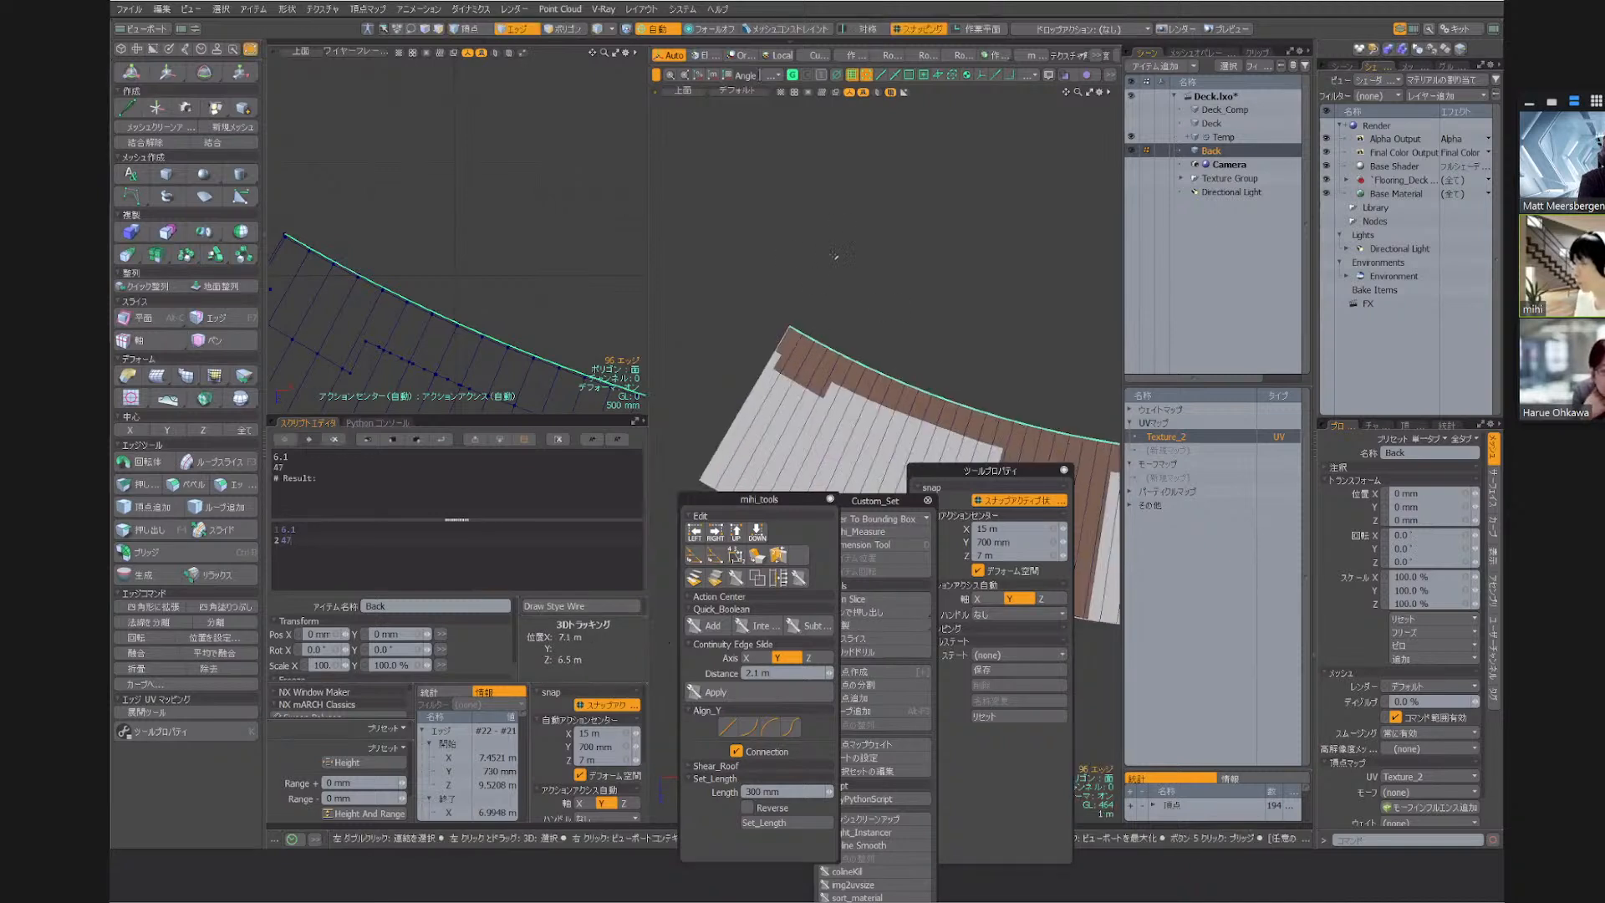
pyautogui.press('3')
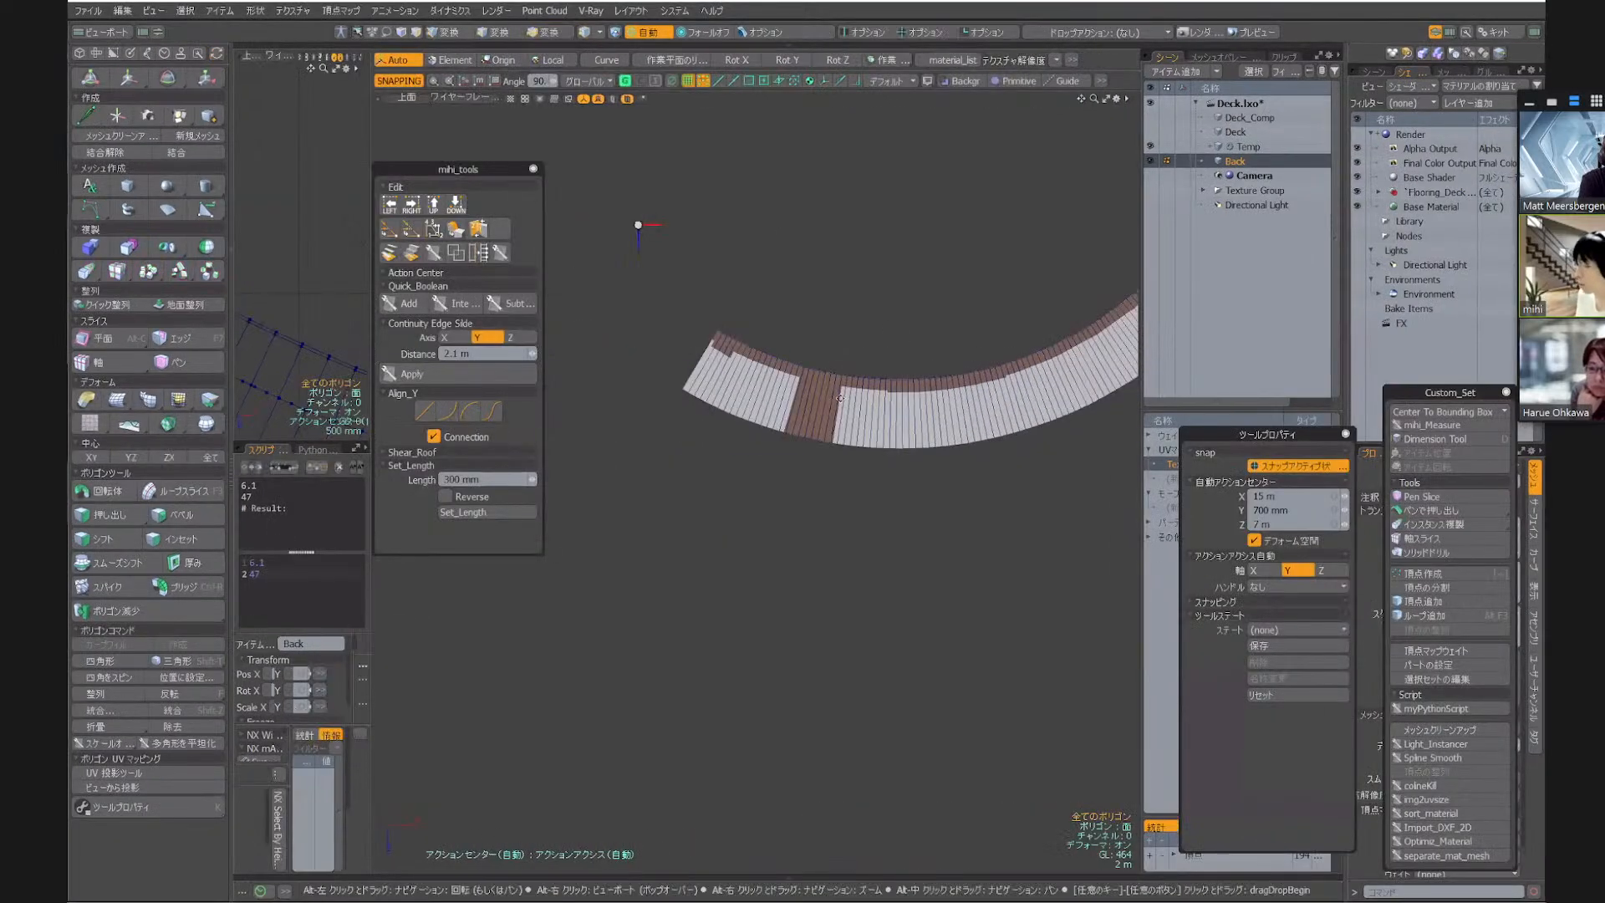
pyautogui.keyDown('alt'); pyautogui.keyDown('shift'); pyautogui.moveTo(664, 371); pyautogui.dragTo(775, 335); pyautogui.keyUp('shift'); pyautogui.keyUp('alt')
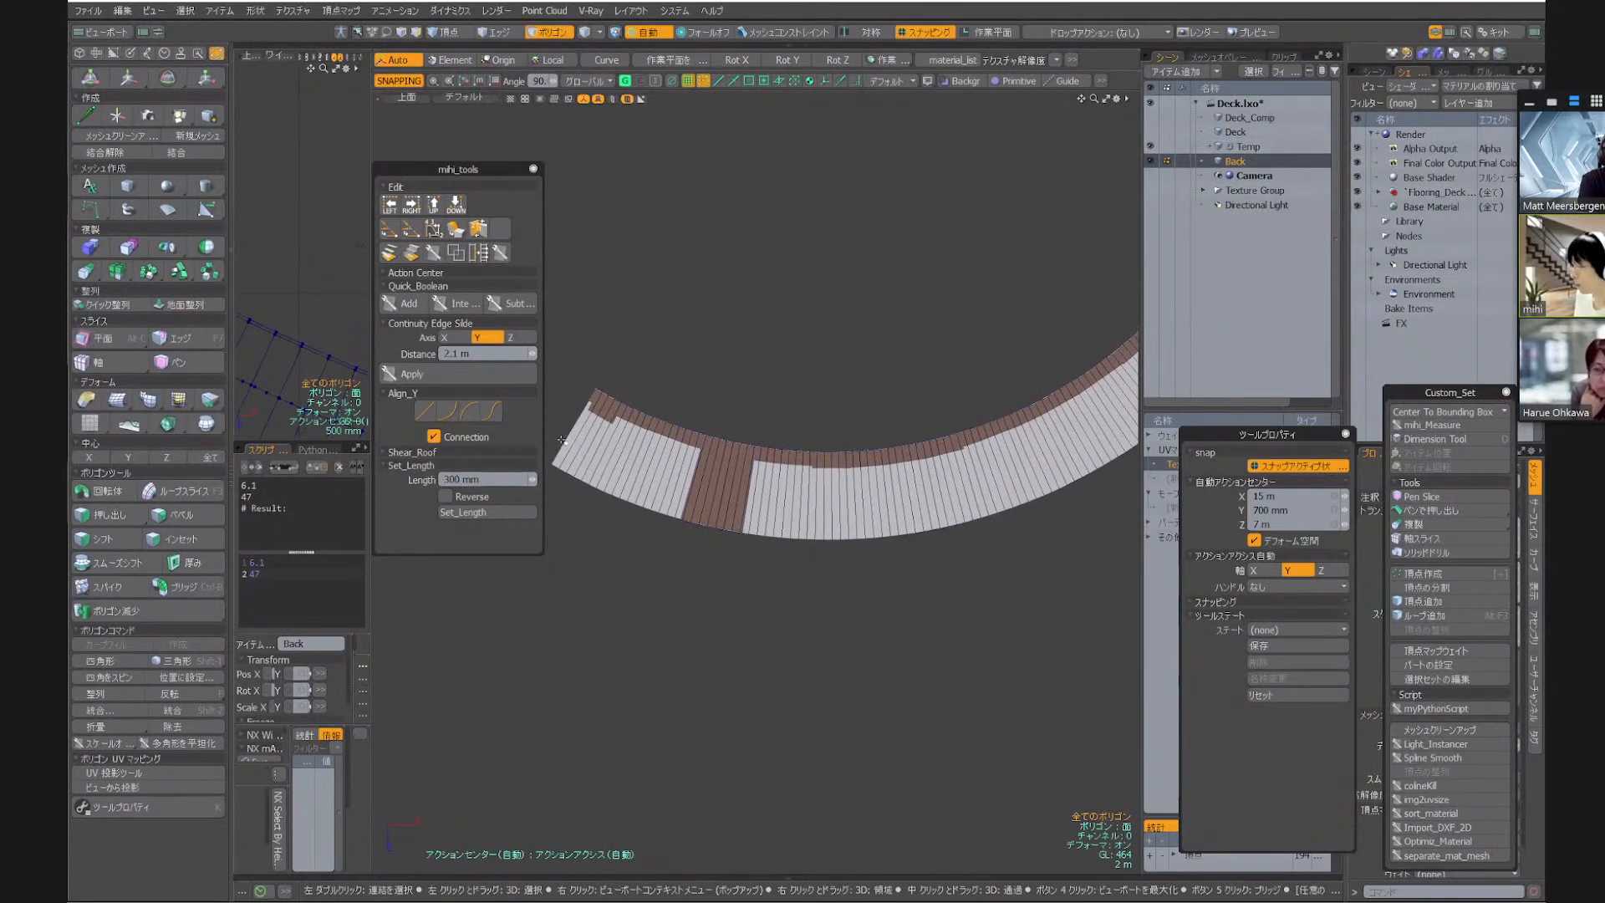
# Flatten the strip's outer curved edge loop onto its lowest point with the Down alignment and move the mihi_tools palette clear of the strip
pyautogui.press('2')
pyautogui.keyDown('alt'); pyautogui.keyDown('shift'); pyautogui.moveTo(560, 473); pyautogui.dragTo(624, 437); pyautogui.keyUp('shift'); pyautogui.keyUp('alt')
pyautogui.scroll(5, 622, 430)
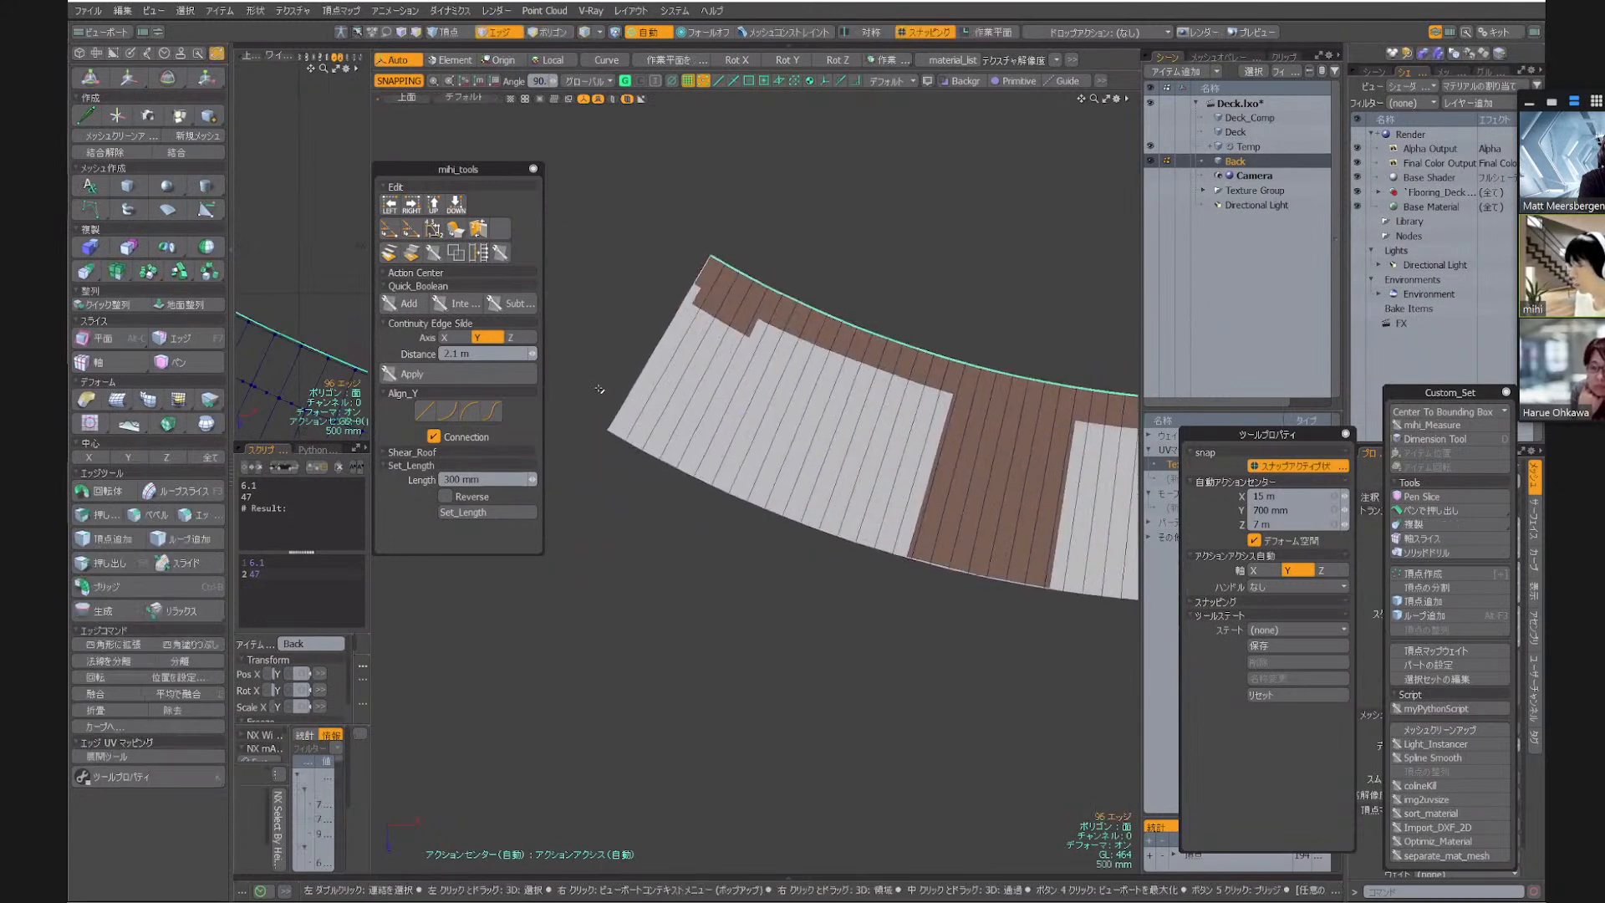
pyautogui.moveTo(584, 473); pyautogui.dragTo(649, 419, button='right')
pyautogui.scroll(-5, 711, 427)
pyautogui.keyDown('alt'); pyautogui.moveTo(1130, 327); pyautogui.dragTo(926, 376); pyautogui.keyUp('alt')
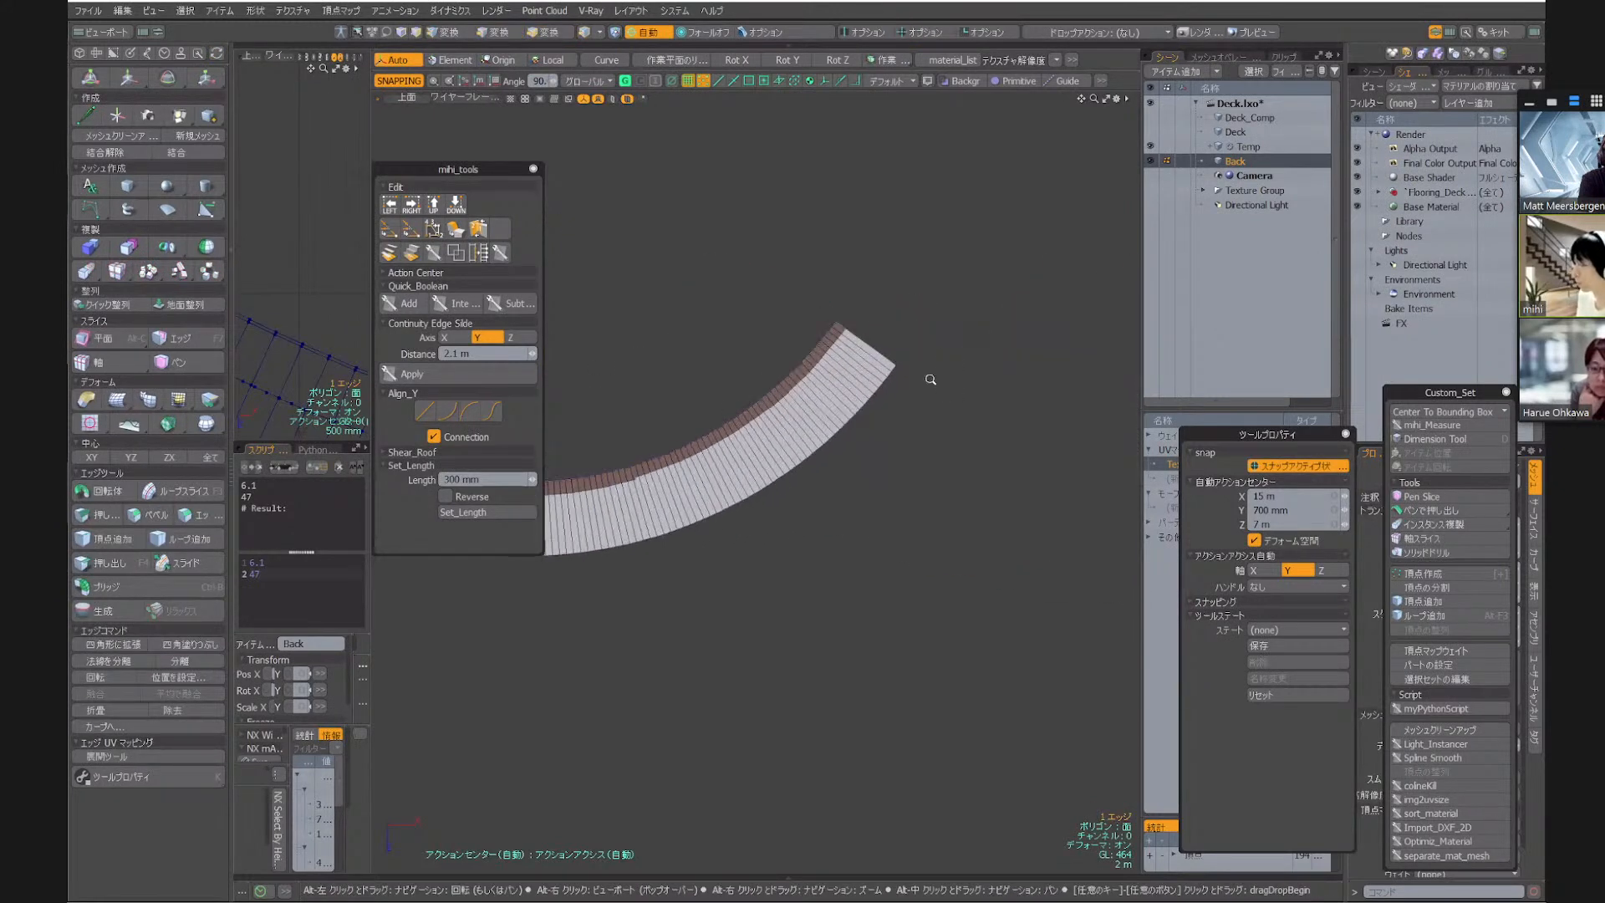
pyautogui.scroll(5, 940, 355)
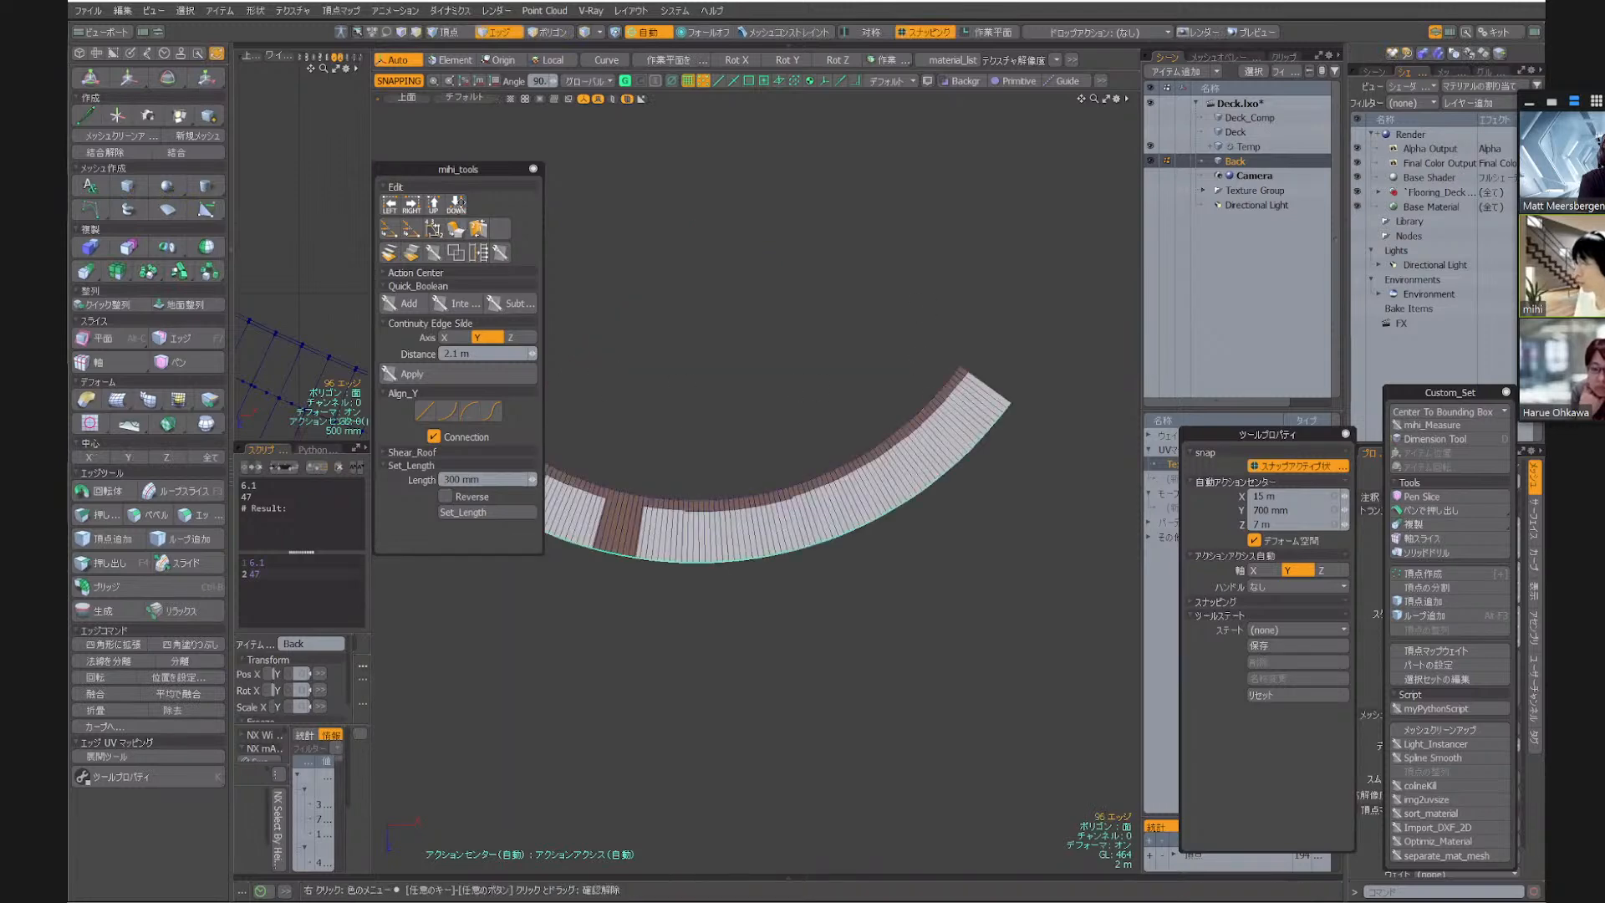
pyautogui.click(456, 204)
pyautogui.moveTo(477, 170); pyautogui.dragTo(341, 168)
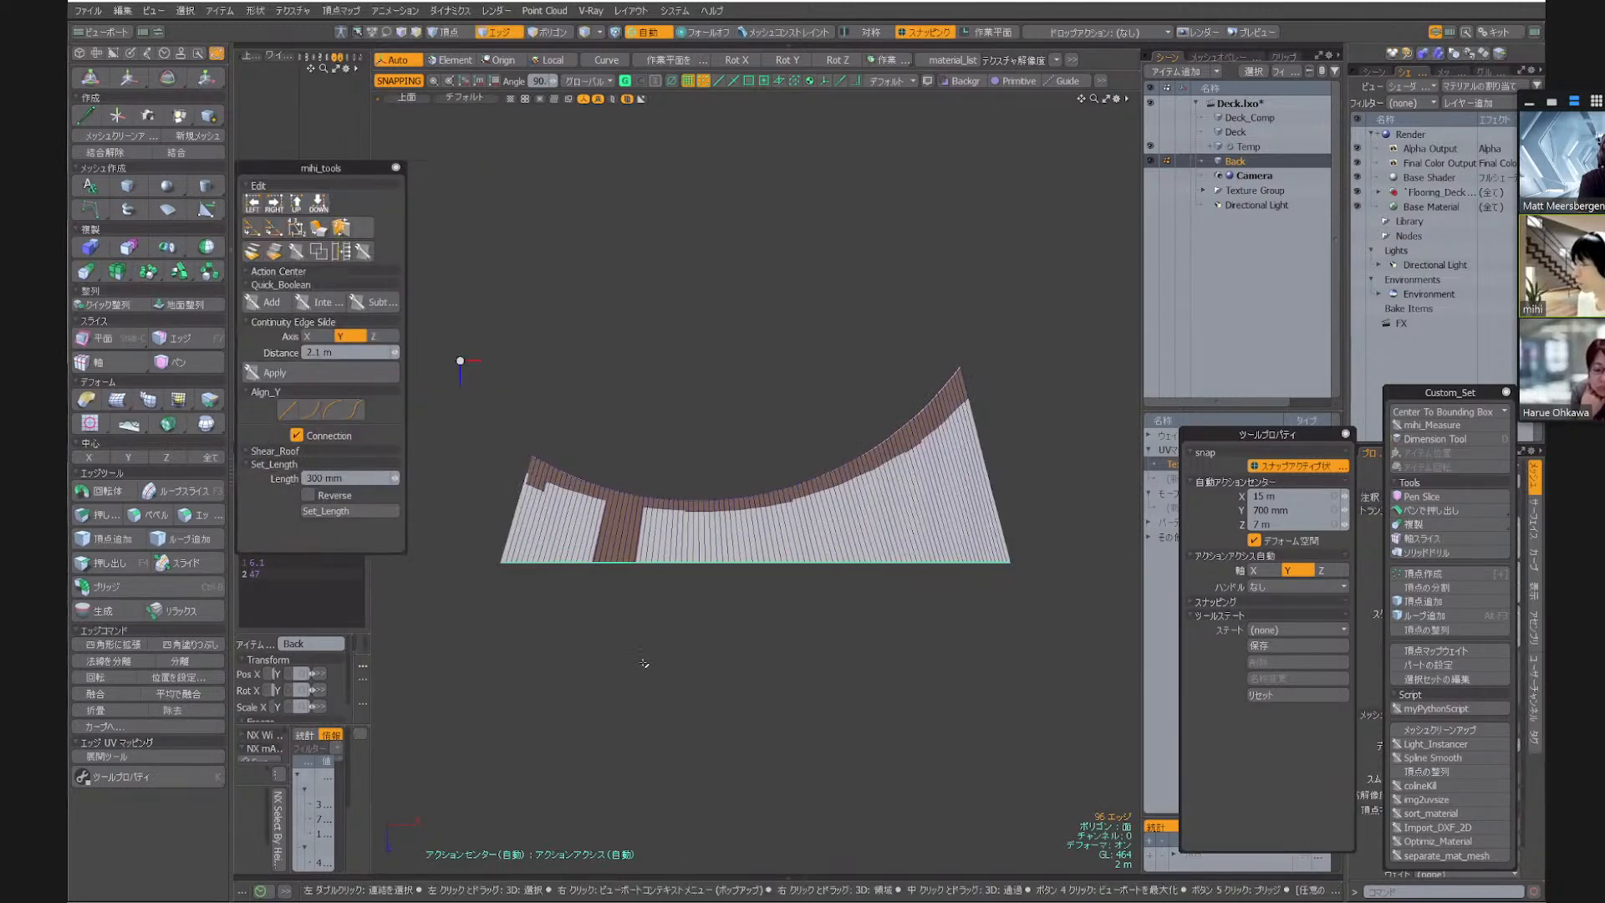
# Flatten the strip's inner curved edge loop onto its lowest point with the Down alignment
pyautogui.press('alt')
pyautogui.keyDown('alt'); pyautogui.moveTo(514, 474); pyautogui.dragTo(626, 451, button='right'); pyautogui.keyUp('alt')
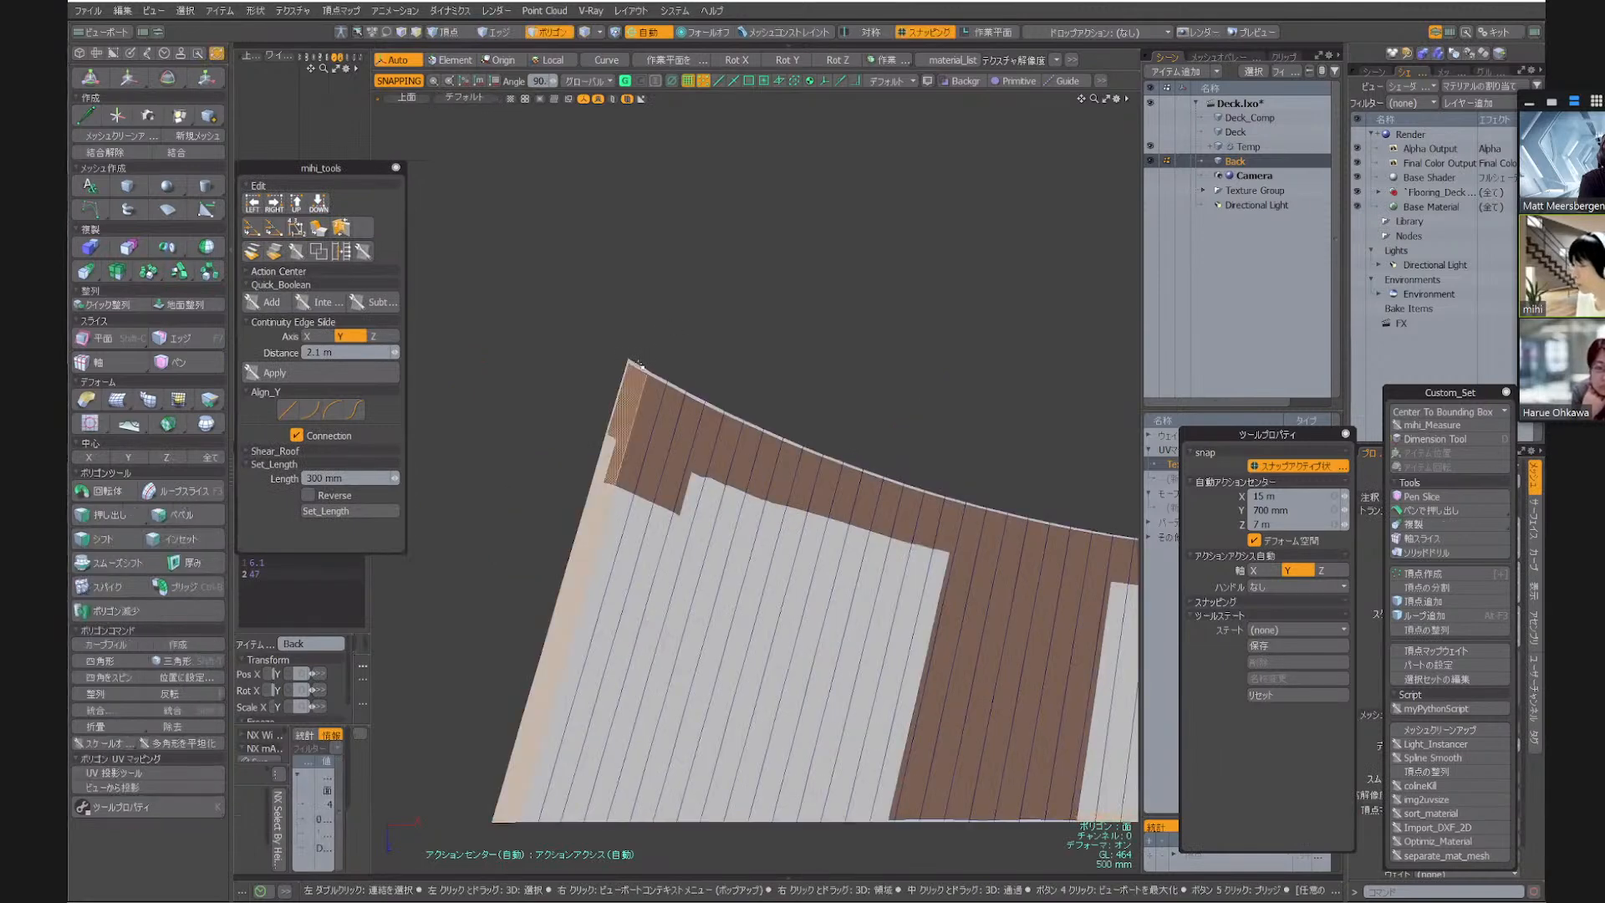
pyautogui.click(644, 367)
pyautogui.keyDown('alt'); pyautogui.moveTo(653, 315); pyautogui.dragTo(578, 350, button='right'); pyautogui.keyUp('alt')
pyautogui.keyDown('alt'); pyautogui.moveTo(1078, 274); pyautogui.dragTo(496, 410); pyautogui.keyUp('alt')
pyautogui.scroll(5, 800, 296)
pyautogui.hotkey('shift', 'g')
pyautogui.hotkey('shift', 'a')
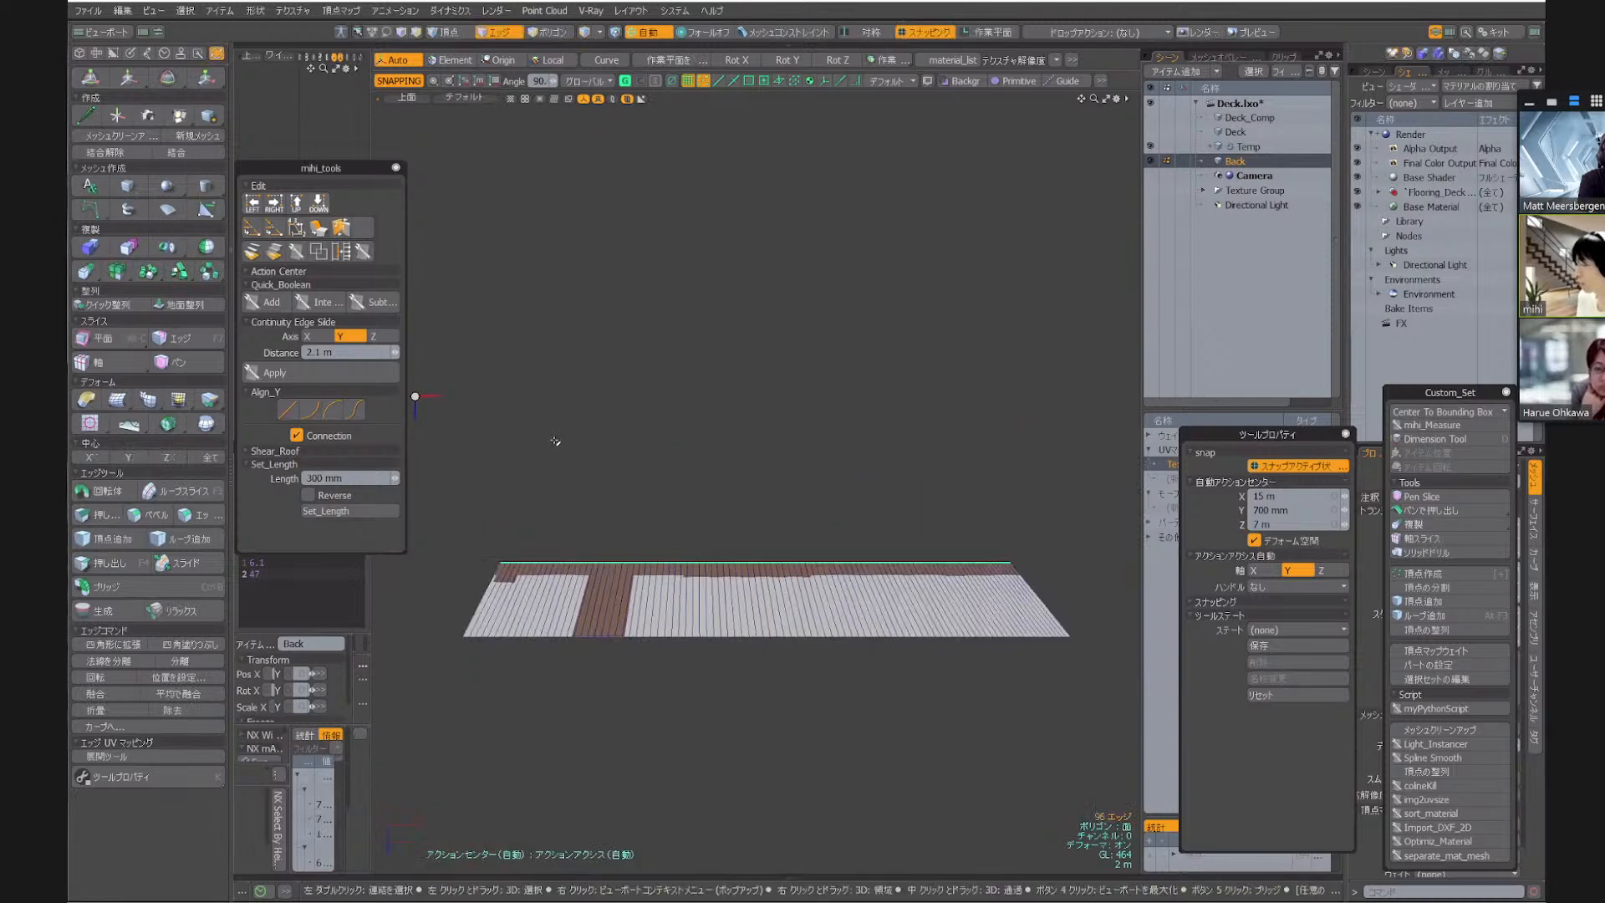
# Straighten the strip's slanted left end edge by aligning it to its leftmost point
pyautogui.scroll(5, 501, 568)
pyautogui.click(512, 585)
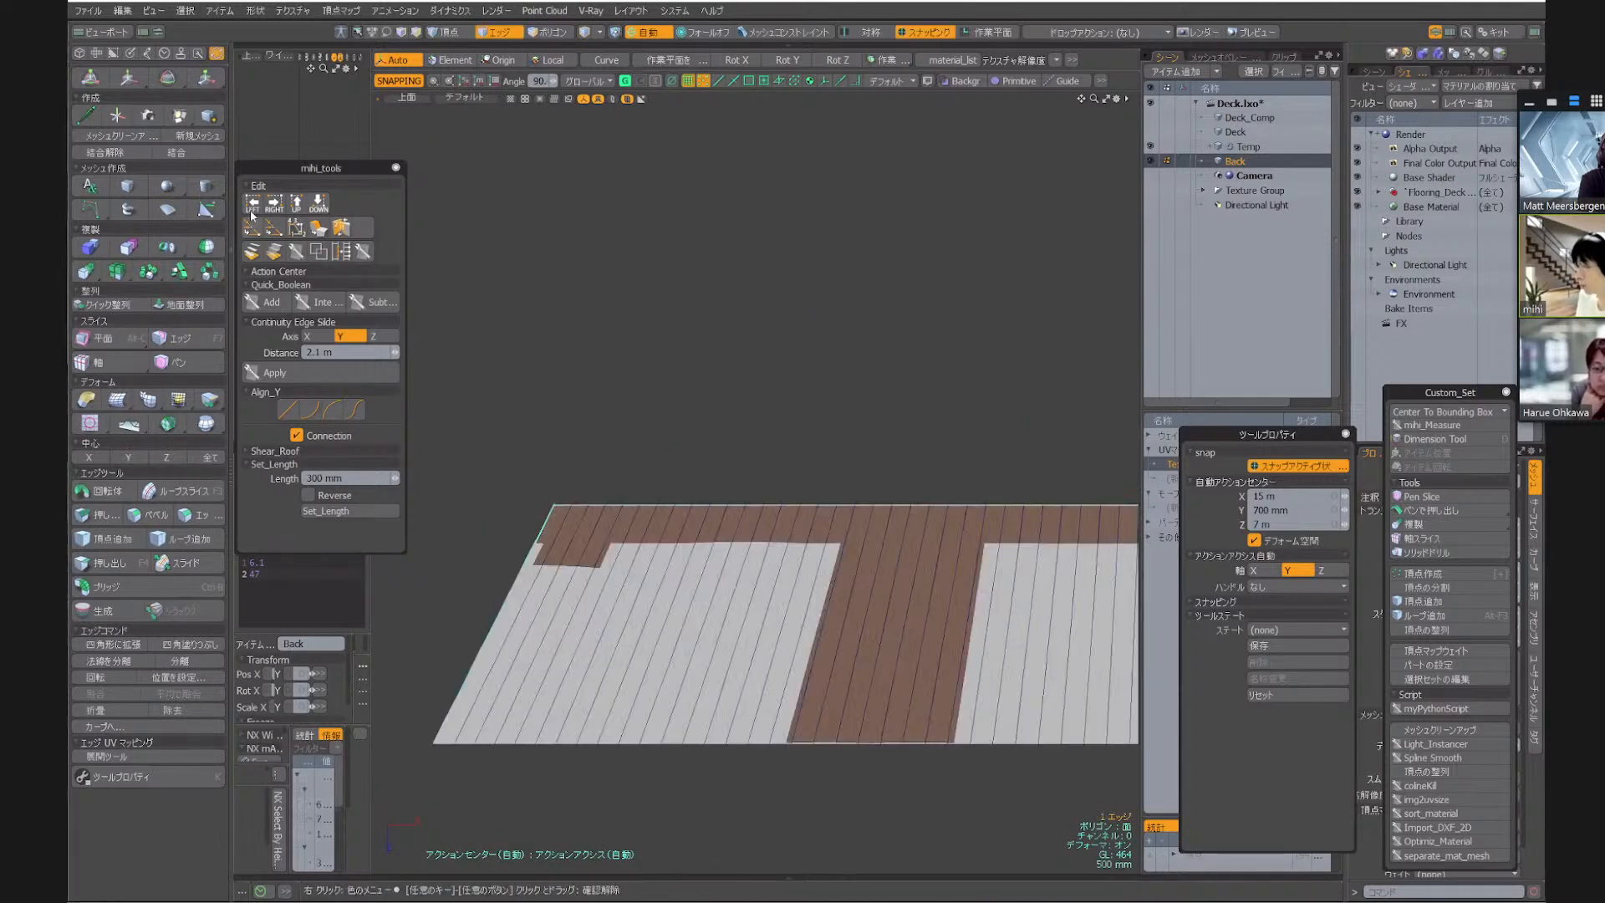
pyautogui.hotkey('alt', 'Left')
# Straighten the strip's slanted right end edge by aligning it to its rightmost point
pyautogui.scroll(-5, 685, 368)
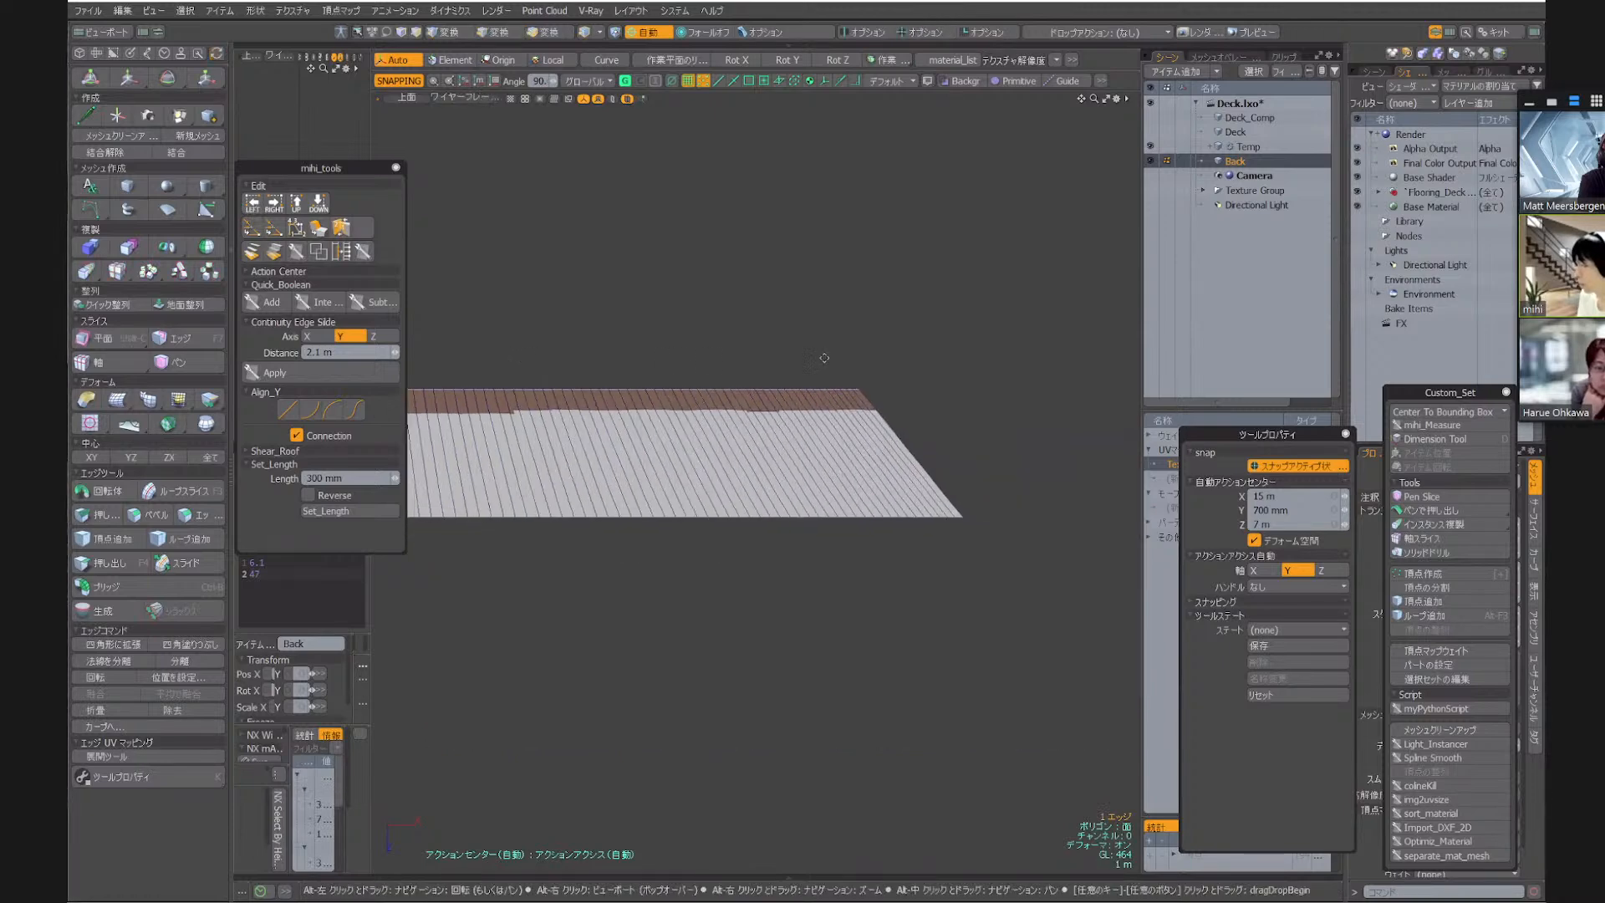
pyautogui.scroll(5, 822, 410)
pyautogui.scroll(-2, 805, 427)
pyautogui.click(795, 426)
pyautogui.click(796, 427)
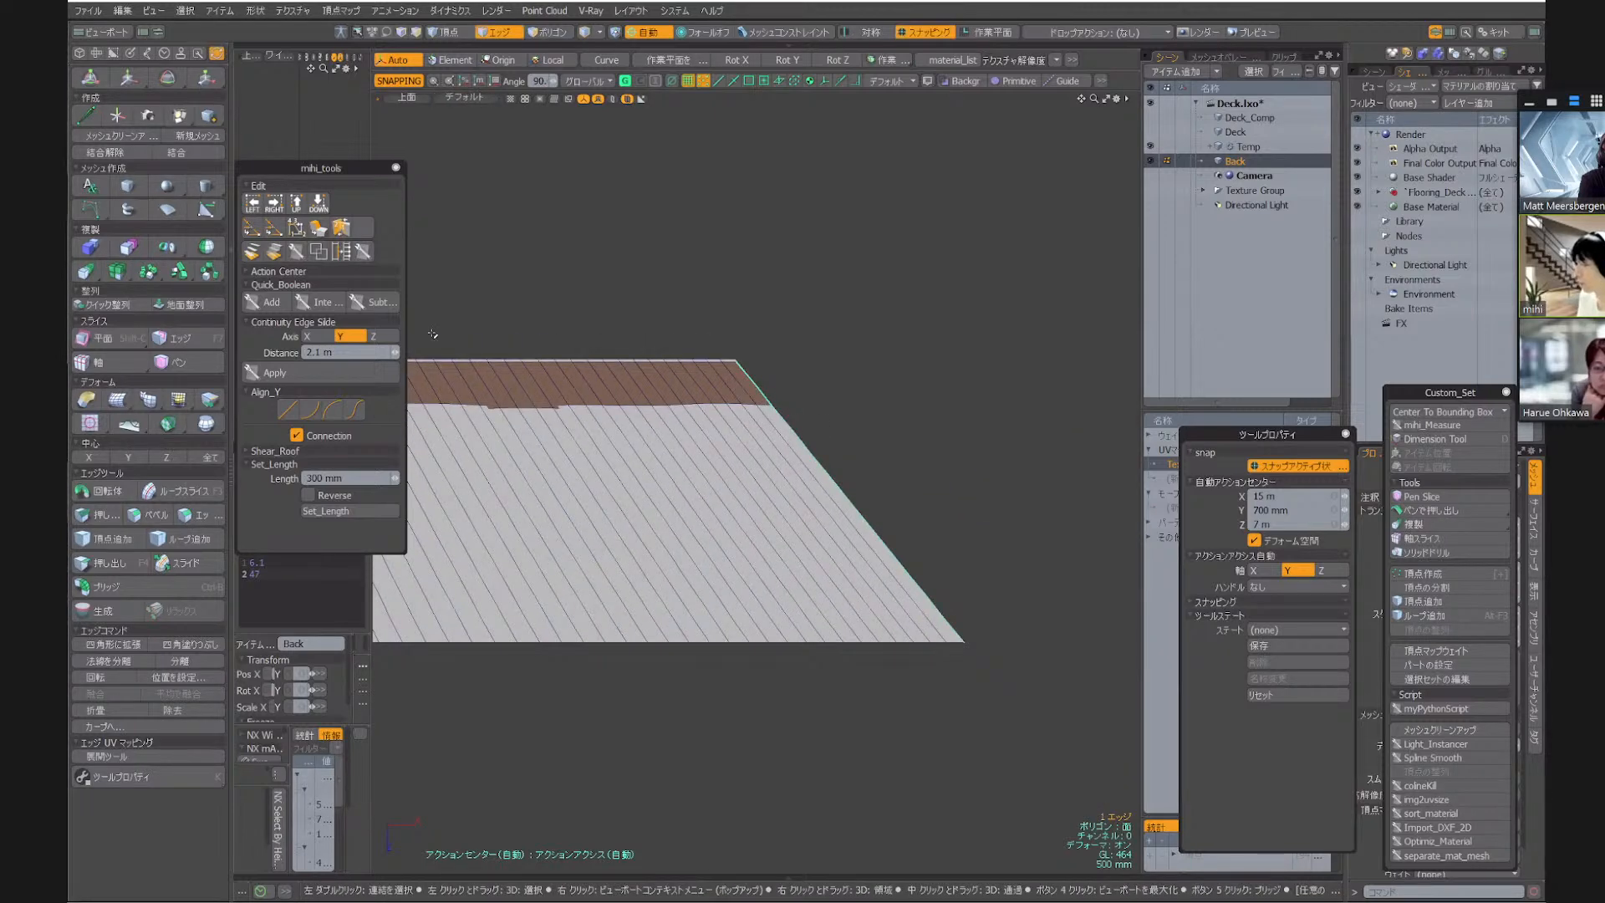
pyautogui.click(277, 208)
pyautogui.scroll(-5, 1045, 396)
# Select all vertices along the strip's inner long edge and align them on all axes with uniform spacing
pyautogui.hotkey('alt', '1')
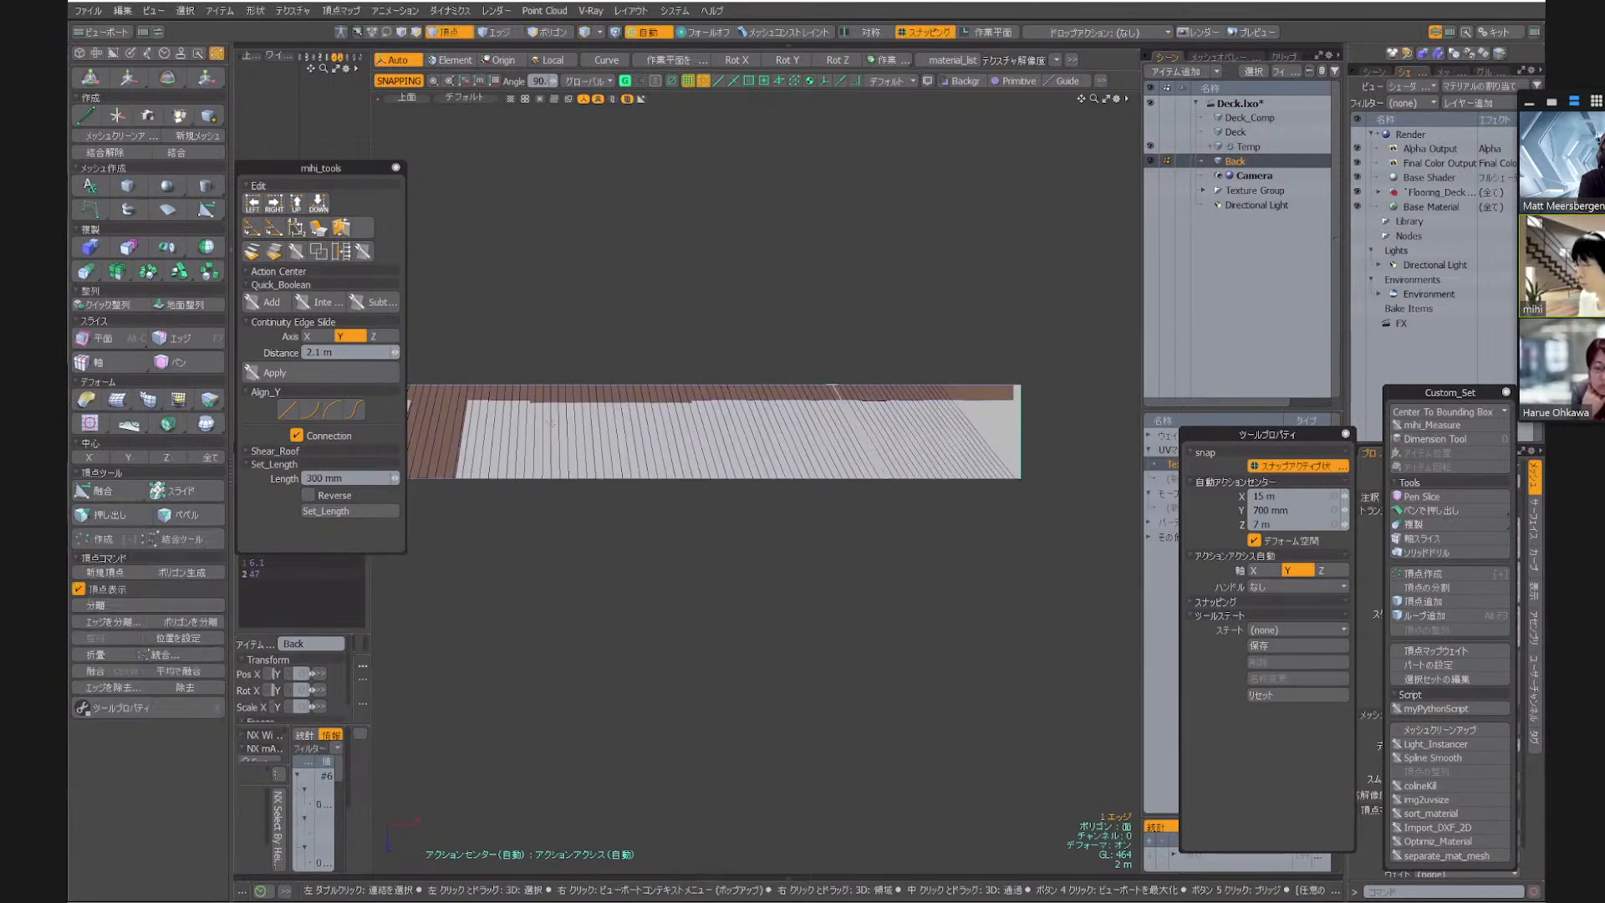
pyautogui.keyDown('alt'); pyautogui.moveTo(414, 390); pyautogui.dragTo(649, 366); pyautogui.keyUp('alt')
pyautogui.click(507, 362)
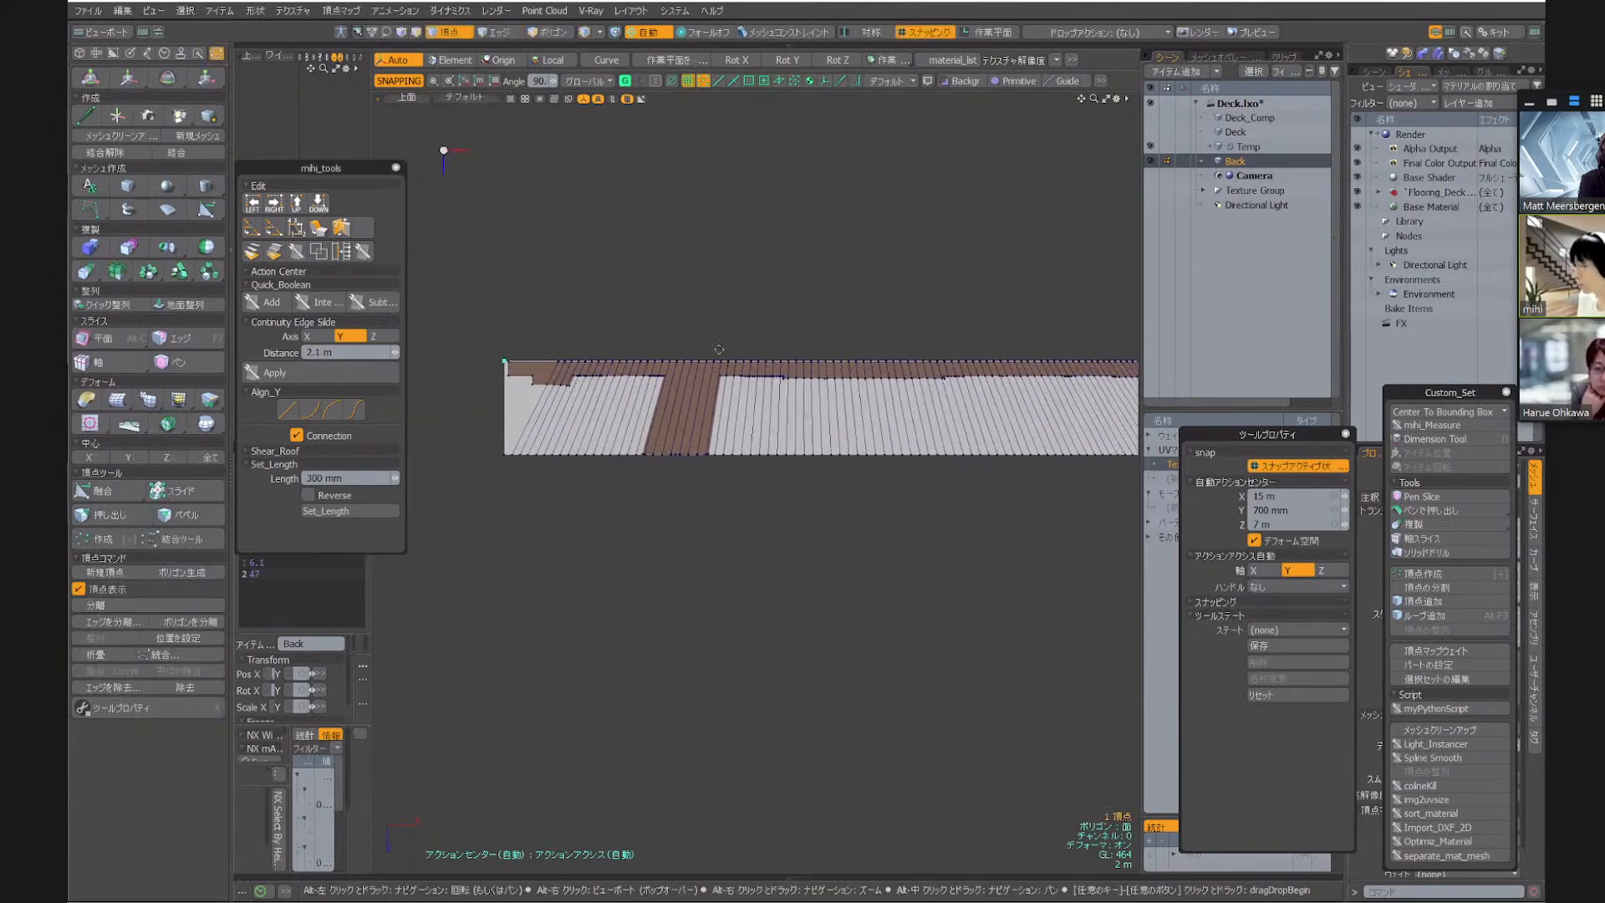
pyautogui.keyDown('alt'); pyautogui.moveTo(1128, 330); pyautogui.dragTo(783, 324); pyautogui.keyUp('alt')
pyautogui.scroll(5, 899, 372)
pyautogui.keyDown('shift'); pyautogui.moveTo(888, 284); pyautogui.dragTo(974, 406, button='right'); pyautogui.keyUp('shift')
pyautogui.hotkey('shift', 'g')
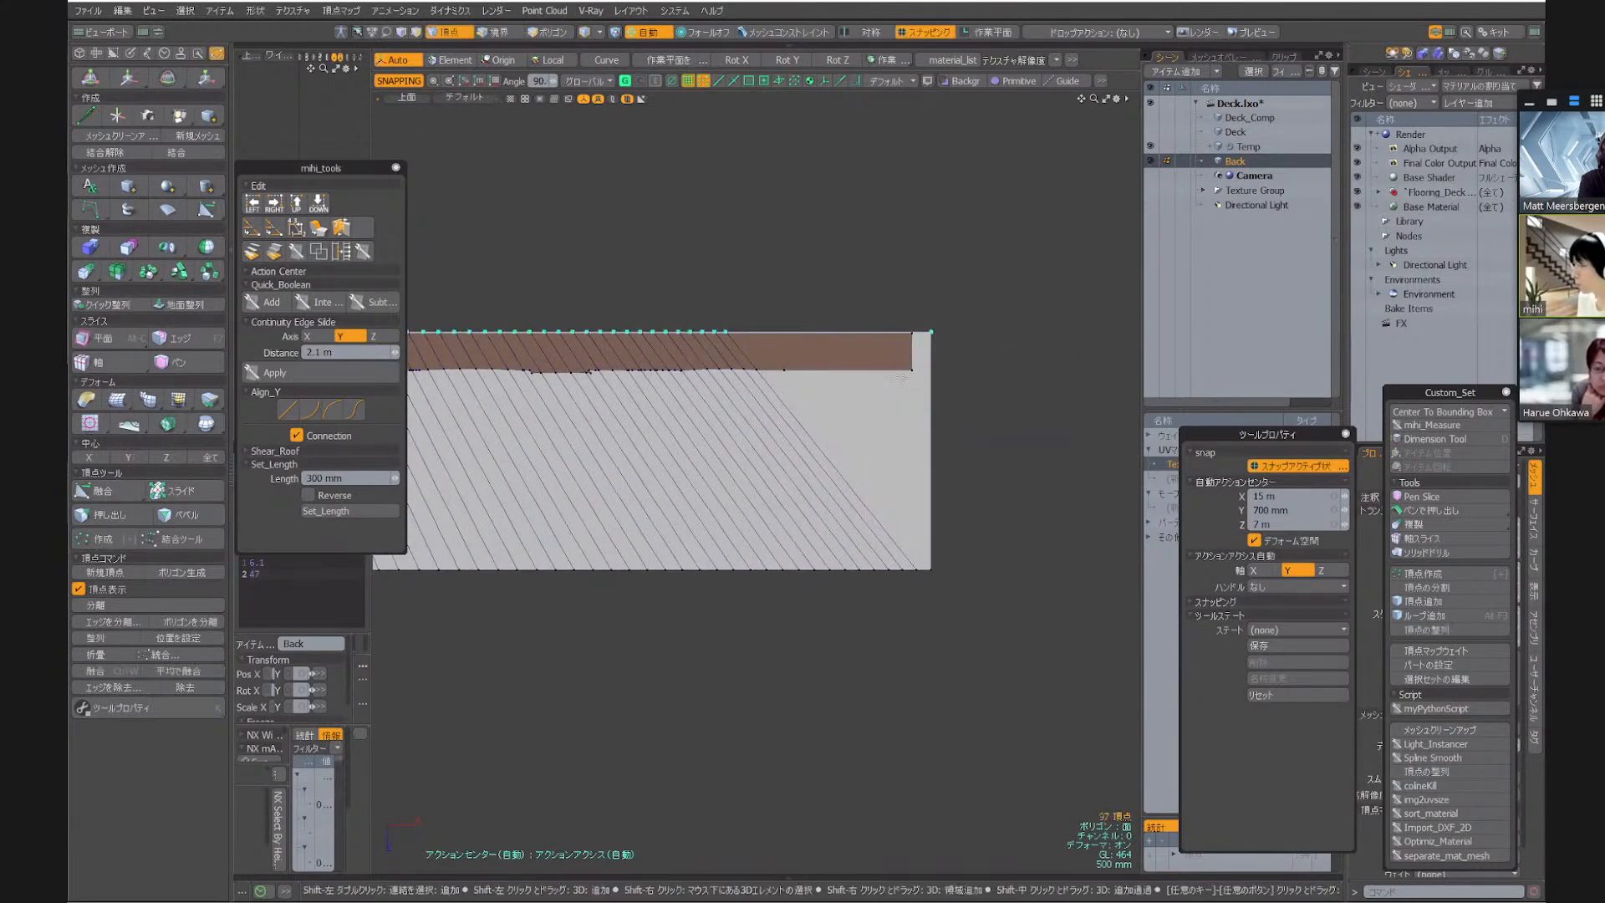
pyautogui.hotkey('shift', 'a')
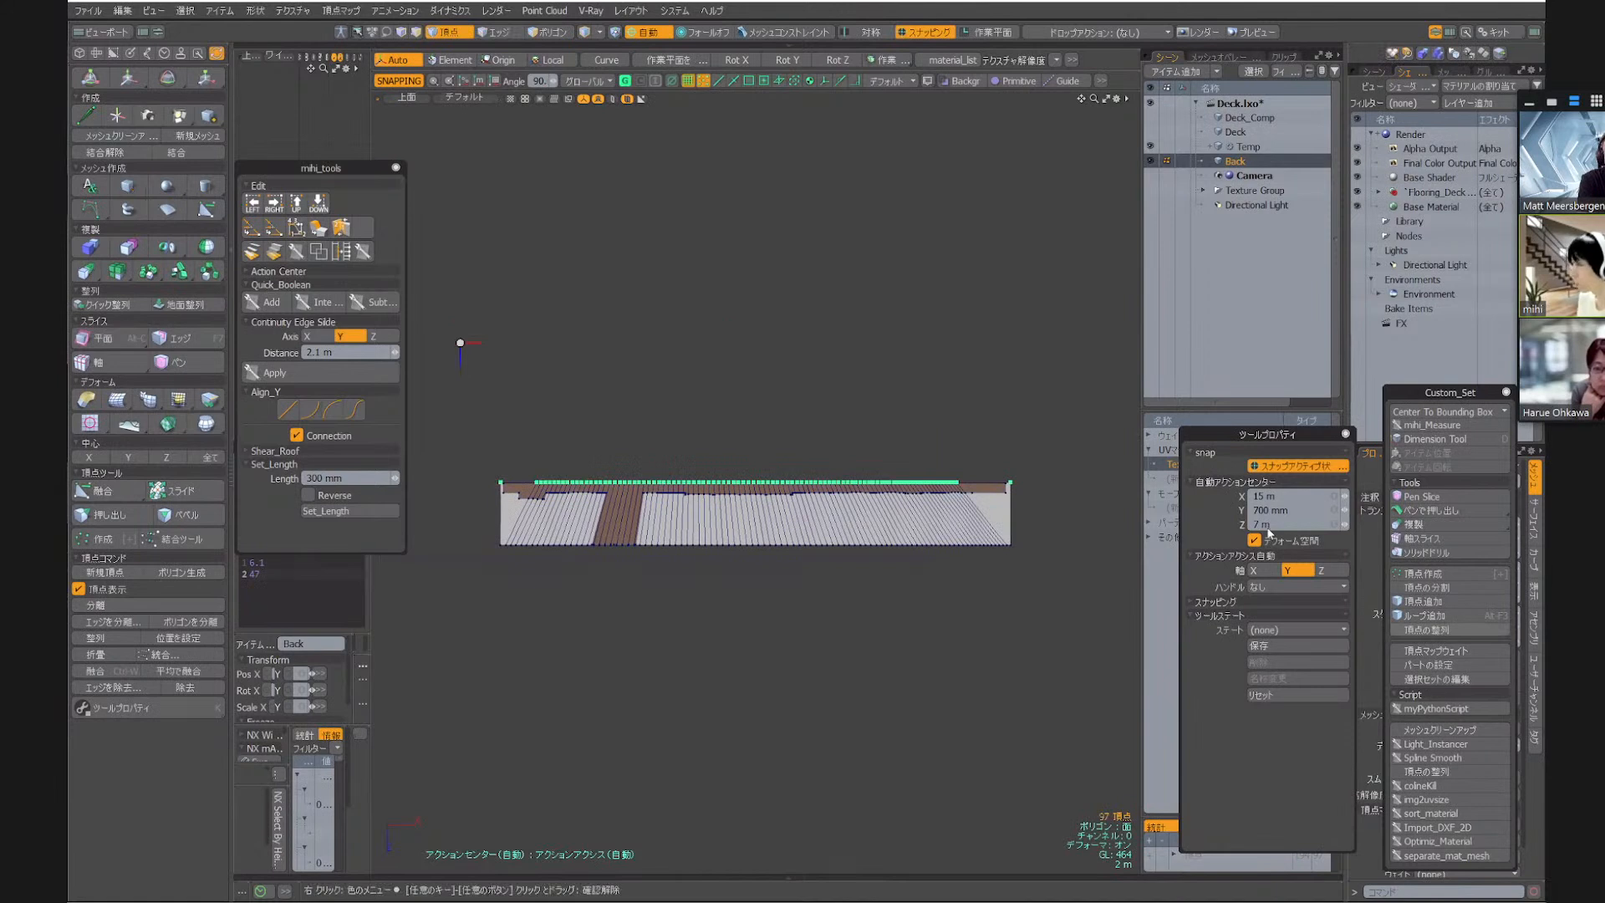
pyautogui.click(840, 108)
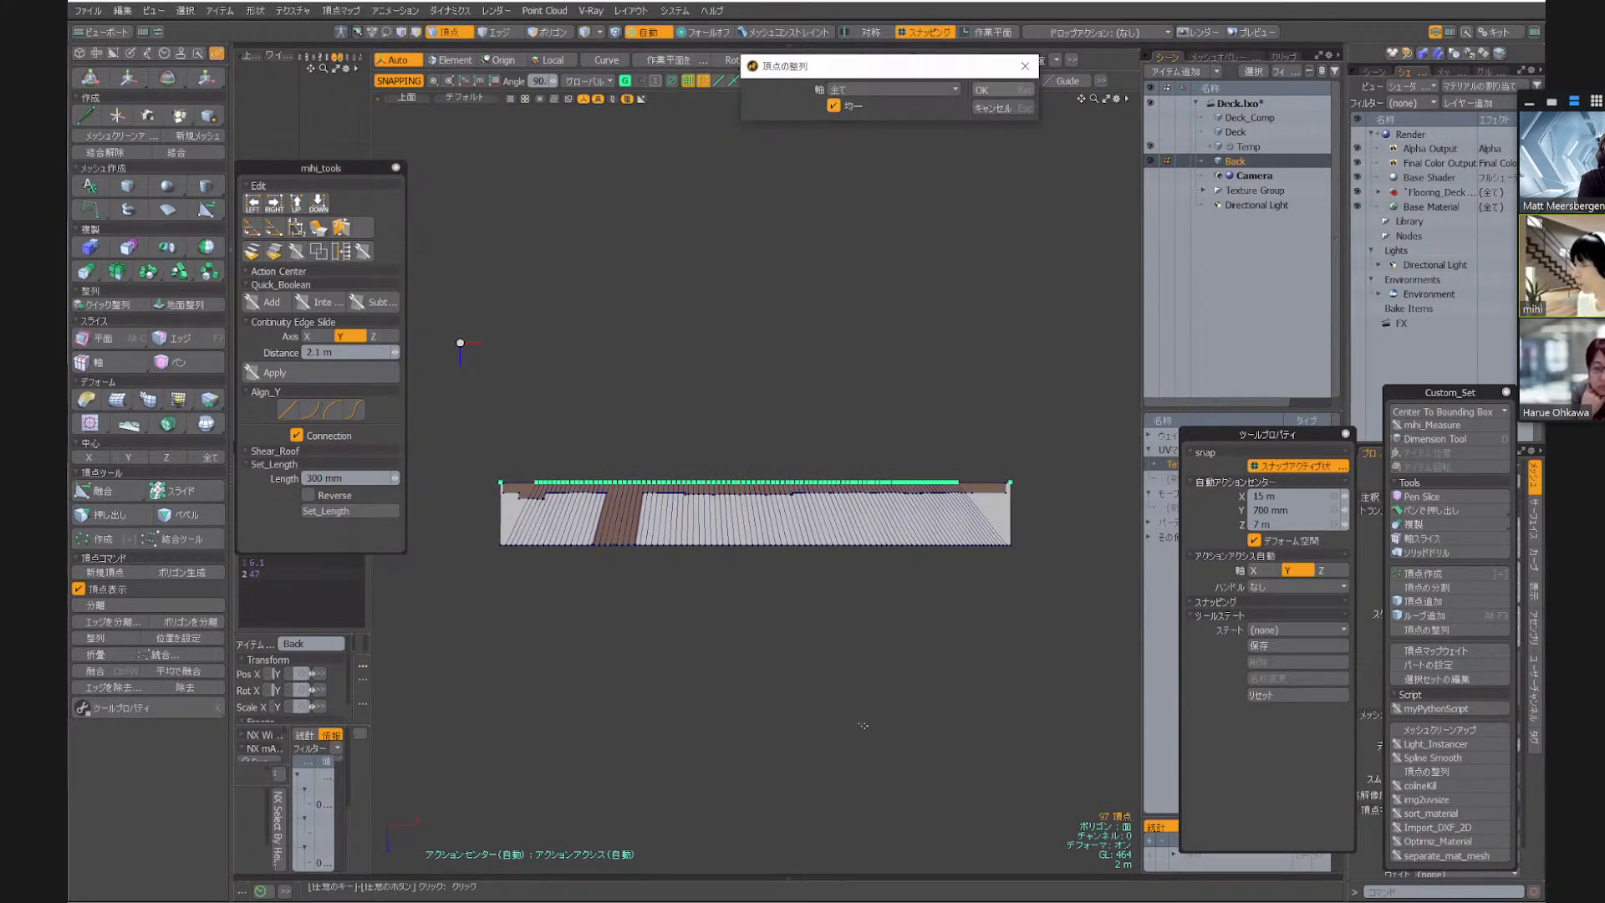
# Select all vertices along the strip's outer long edge and align them on all axes with uniform spacing
pyautogui.click(500, 546)
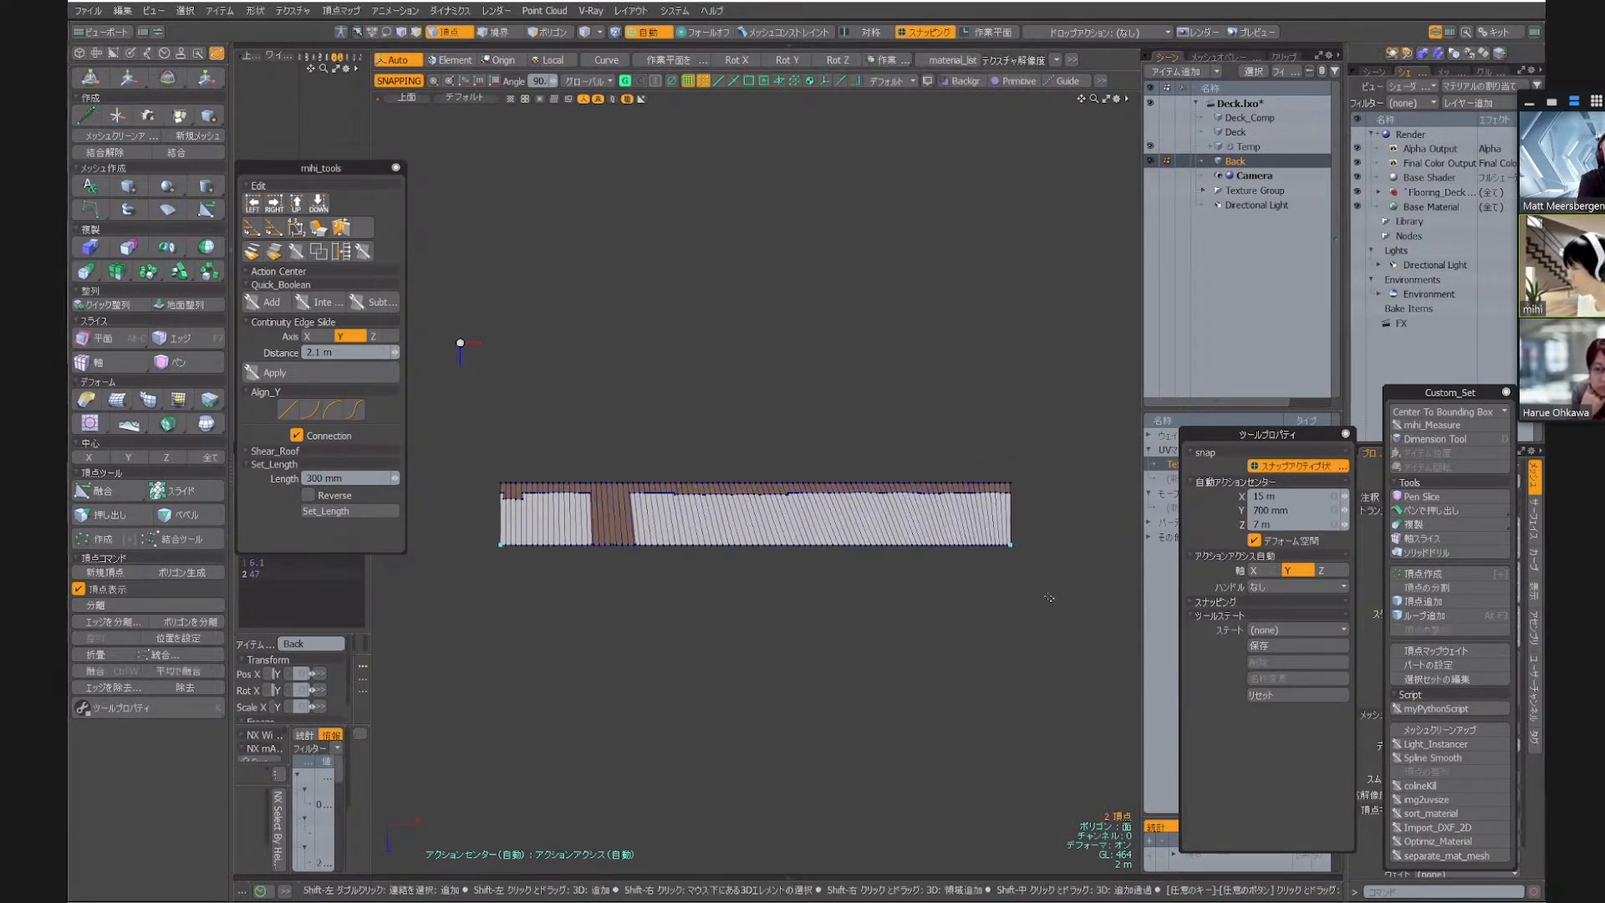
pyautogui.hotkey('shift', 'g')
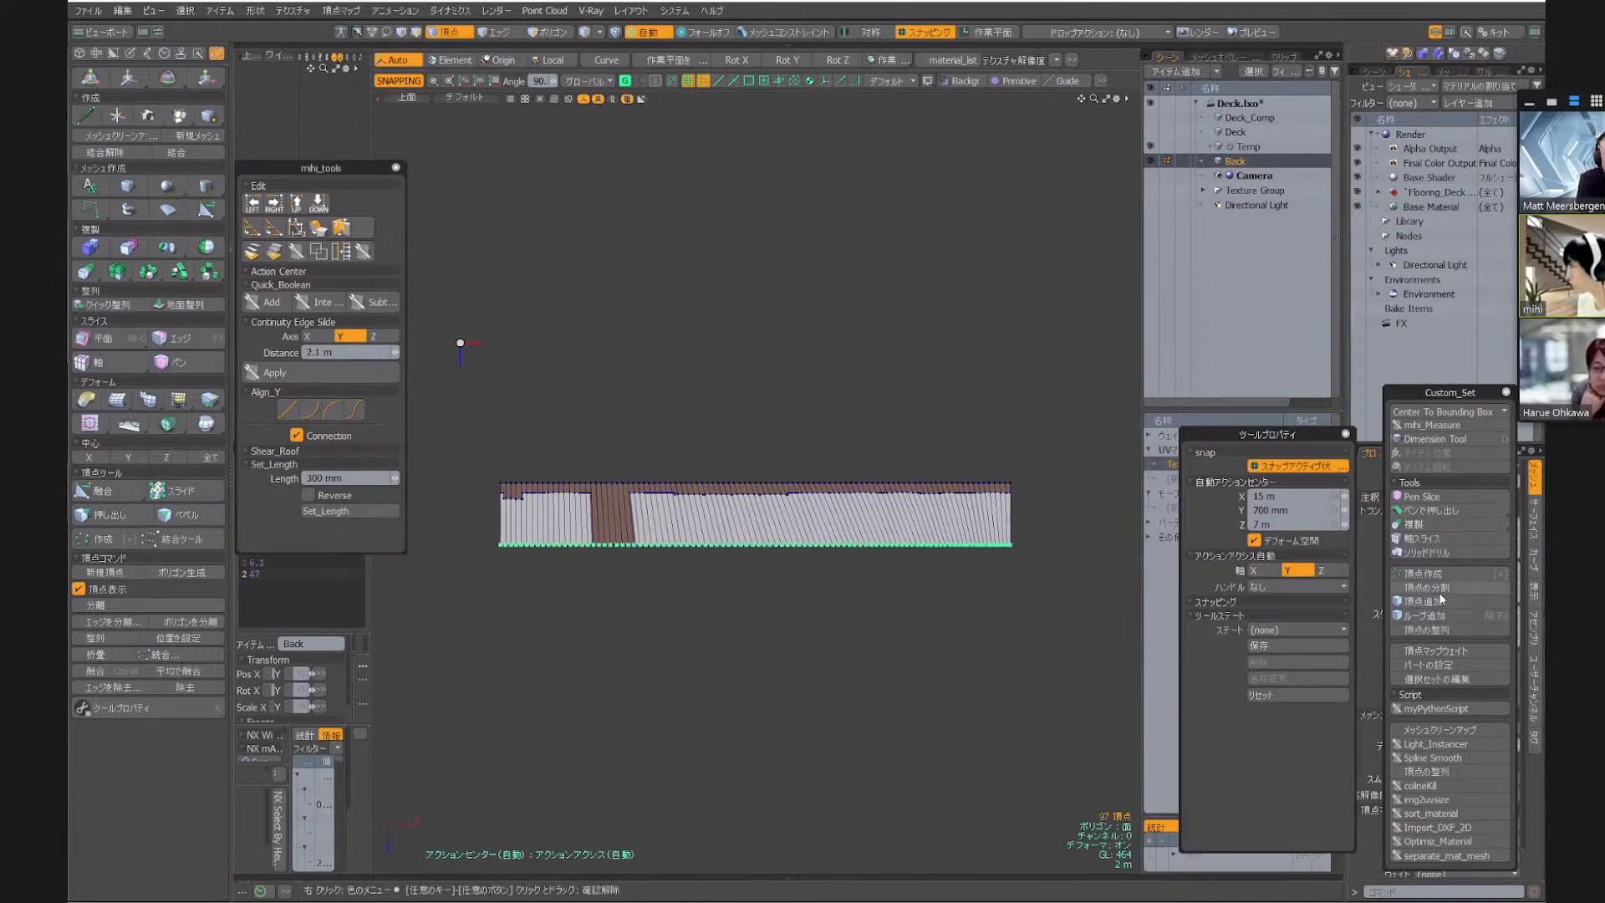
pyautogui.click(1441, 631)
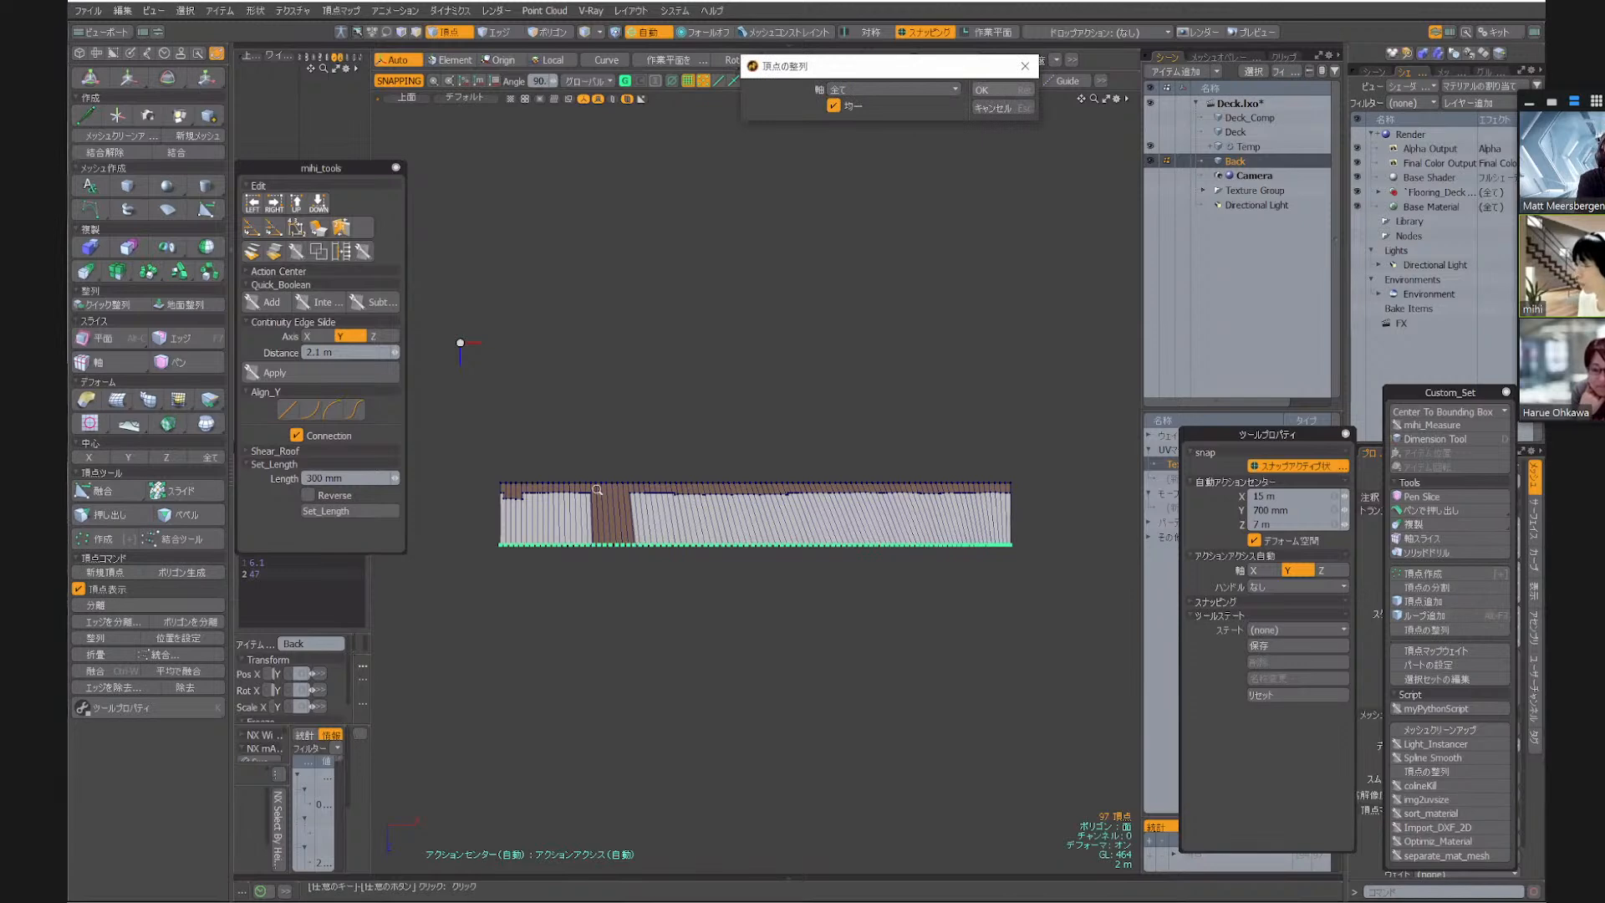
pyautogui.scroll(10, 513, 504)
pyautogui.scroll(-5, 529, 485)
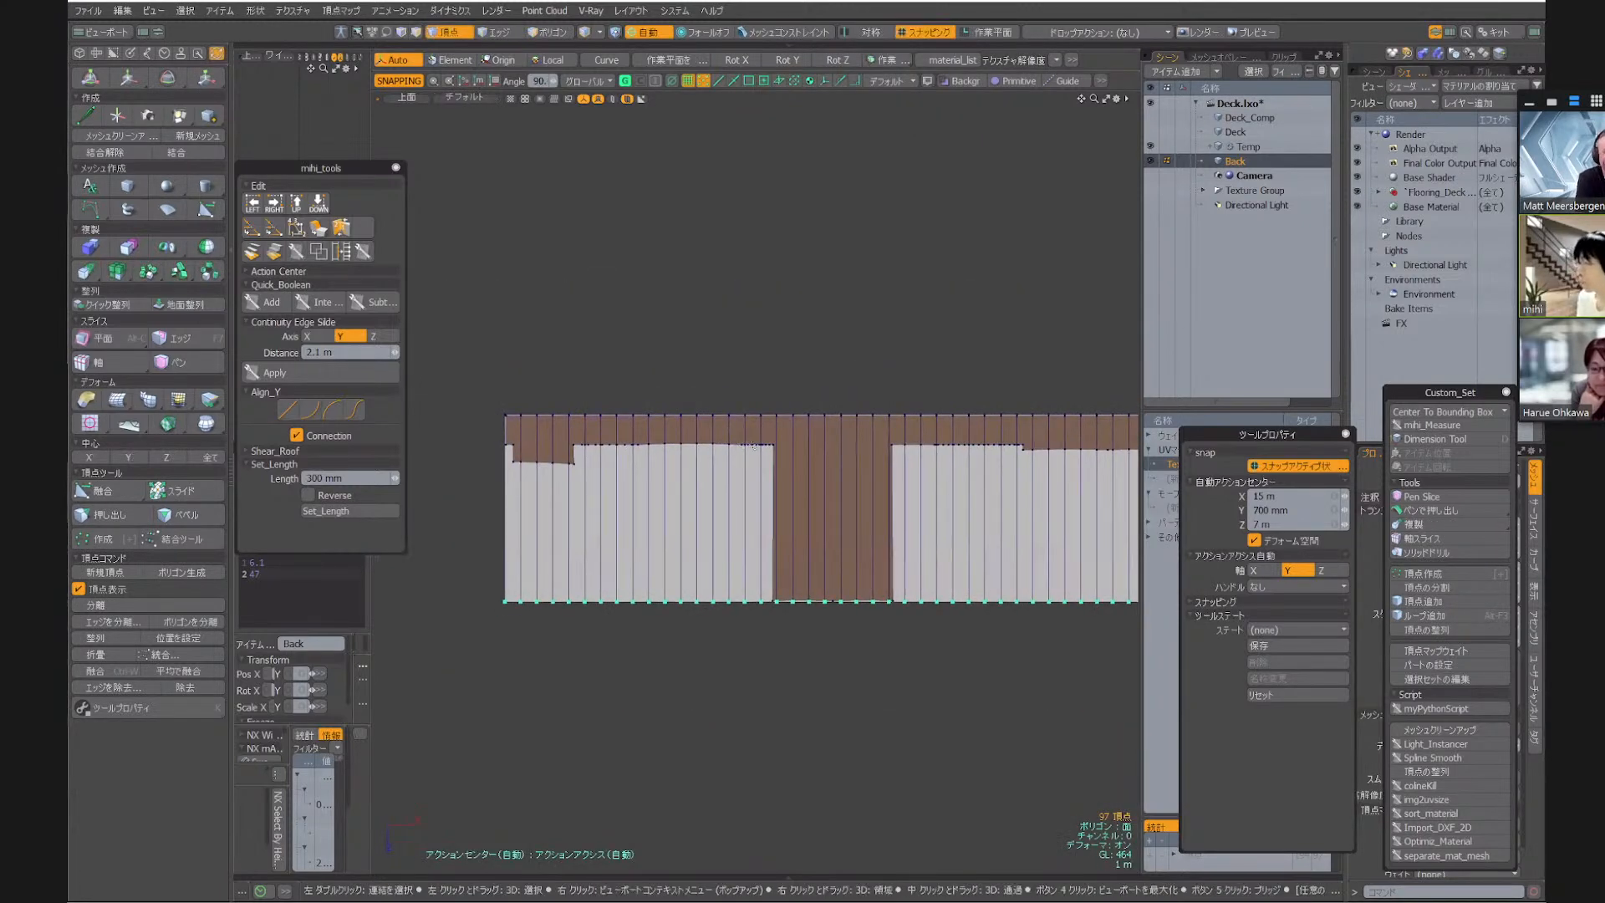
# Measure the straightened strip's left end edge with the Dimension Tool
pyautogui.keyDown('alt'); pyautogui.moveTo(701, 434); pyautogui.dragTo(625, 500); pyautogui.keyUp('alt')
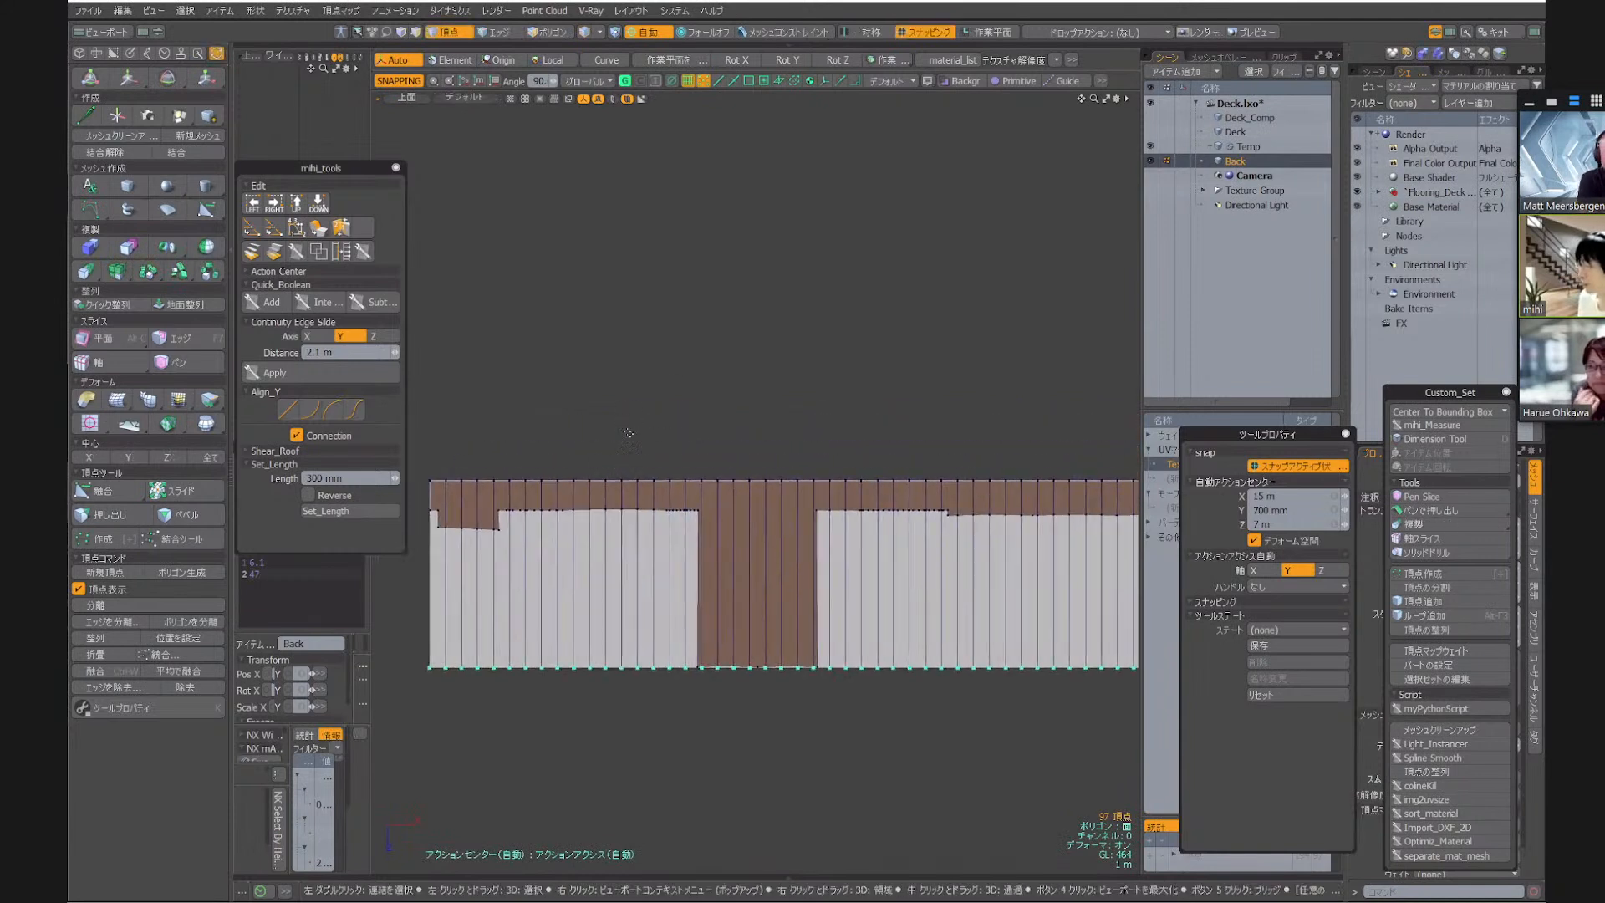
pyautogui.press('2')
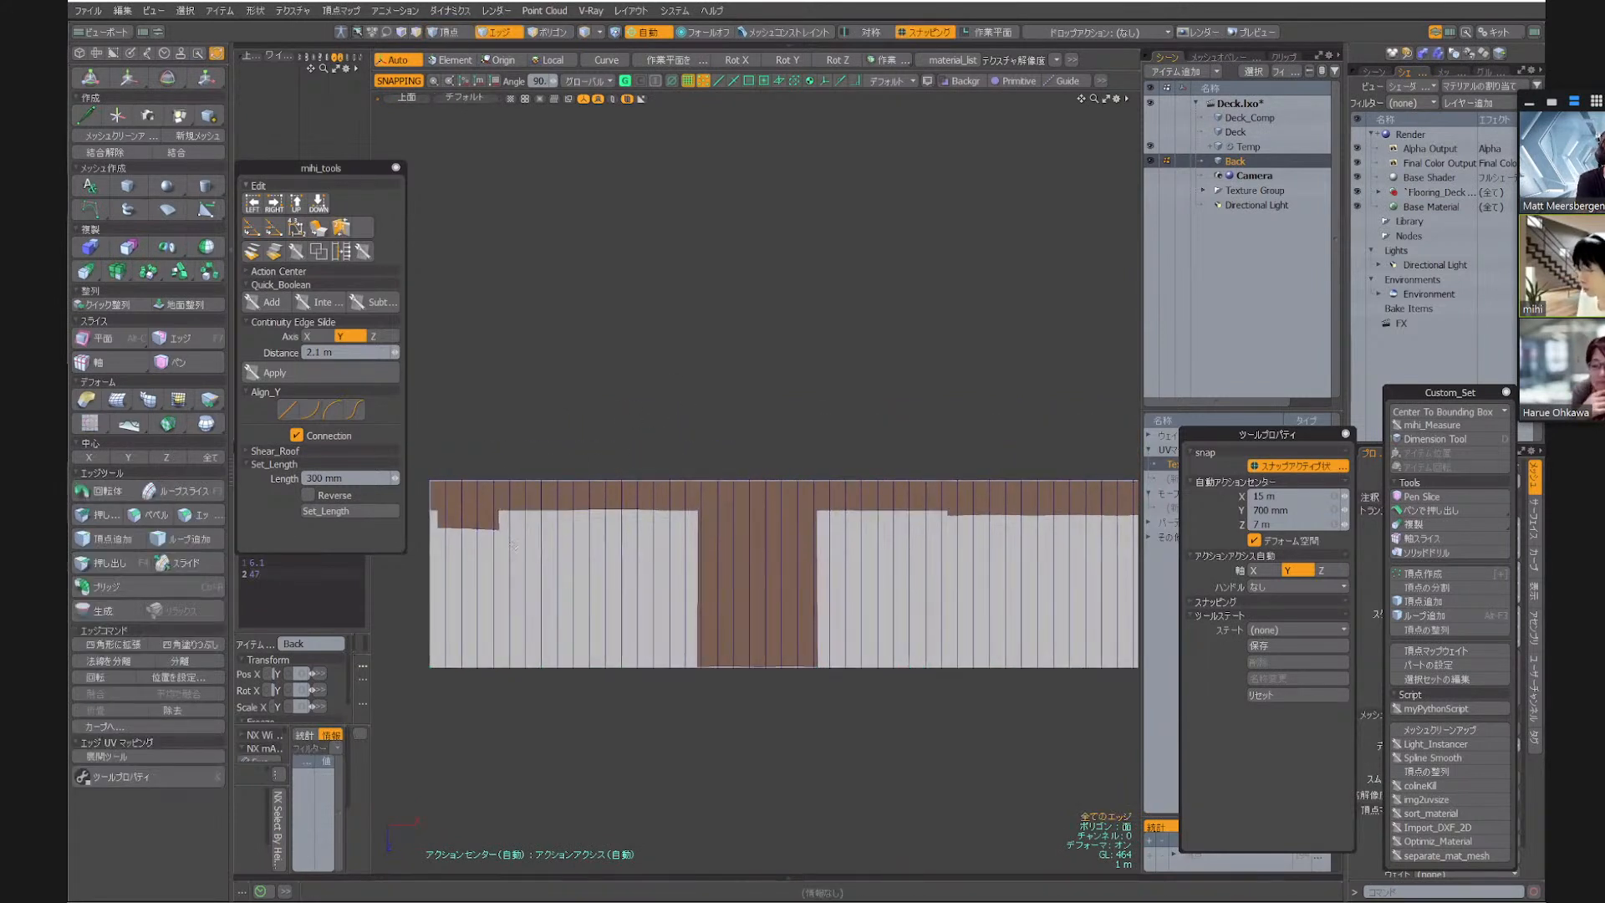
pyautogui.click(428, 599)
pyautogui.keyDown('alt'); pyautogui.moveTo(561, 459); pyautogui.dragTo(655, 459); pyautogui.keyUp('alt')
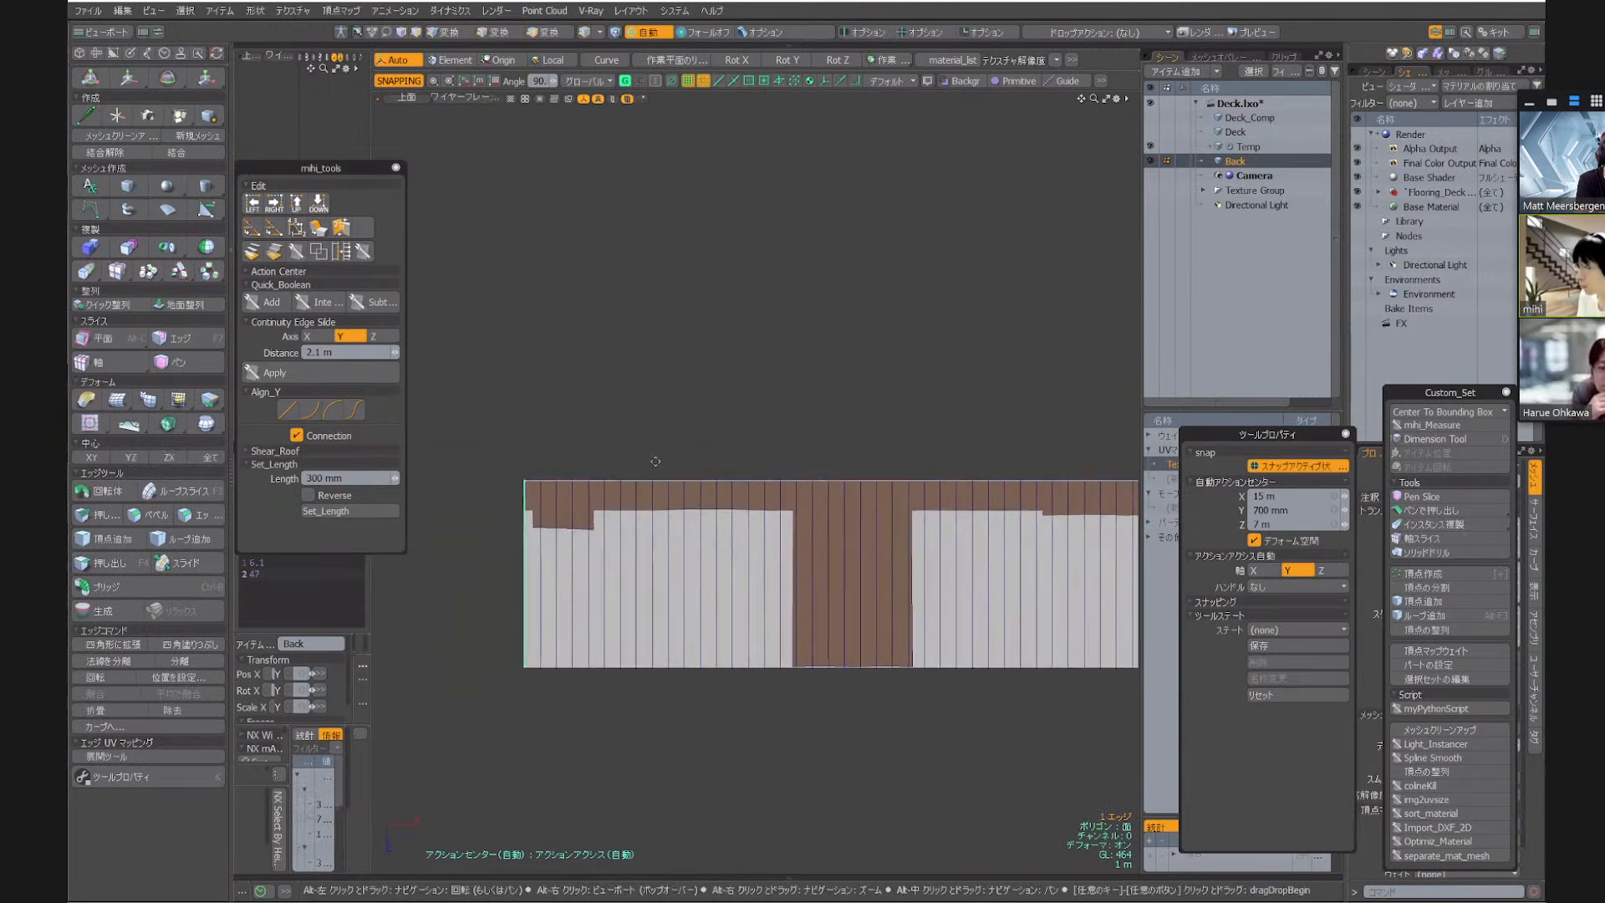
pyautogui.press('d')
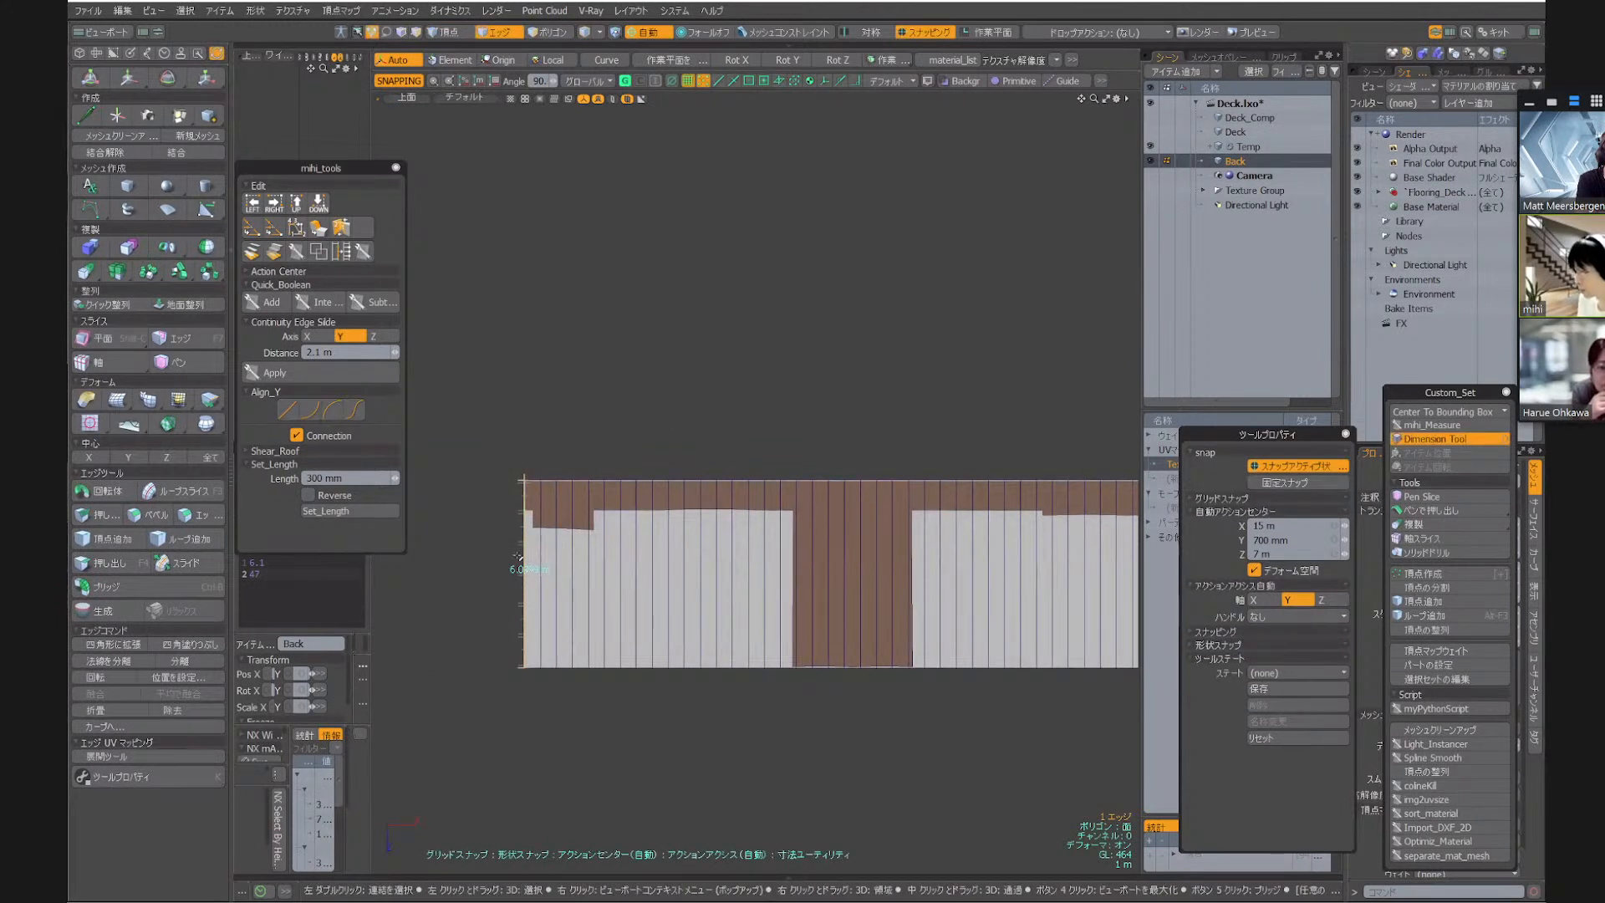
# Measure a single board edge on the inner long side and the overall length of the straightened strip
pyautogui.click(549, 479)
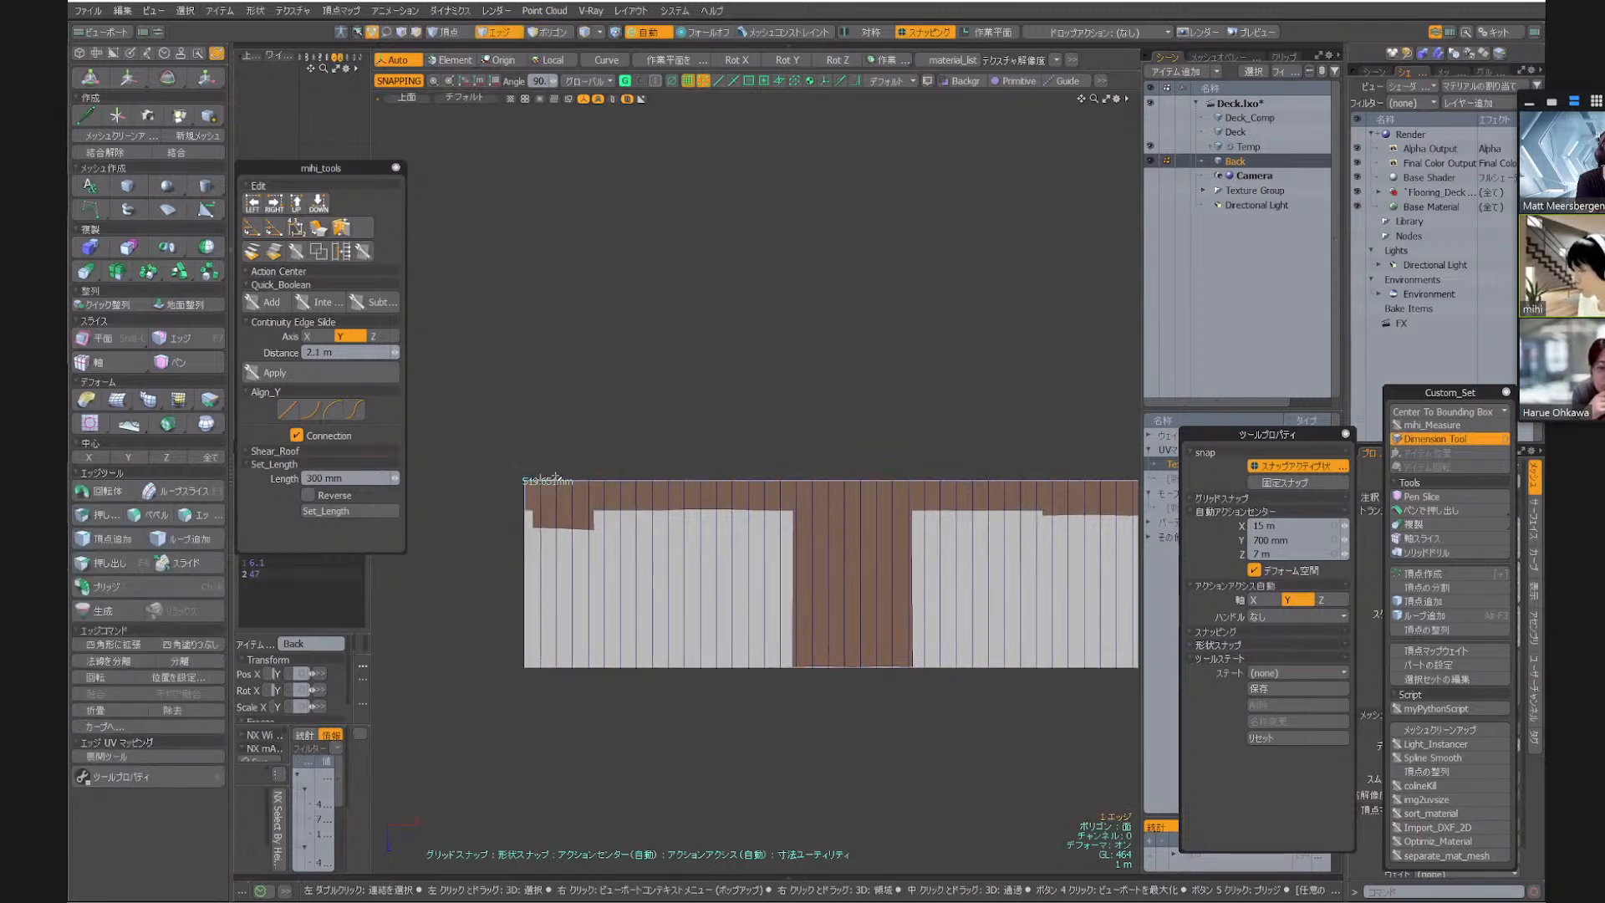
pyautogui.moveTo(543, 479)
pyautogui.keyDown('alt'); pyautogui.mouseDown(button='right')
pyautogui.moveTo(609, 444)
pyautogui.moveTo(527, 475)
pyautogui.moveTo(537, 495)
pyautogui.mouseUp(button='right'); pyautogui.keyUp('alt')
pyautogui.press(']')
pyautogui.press('a')
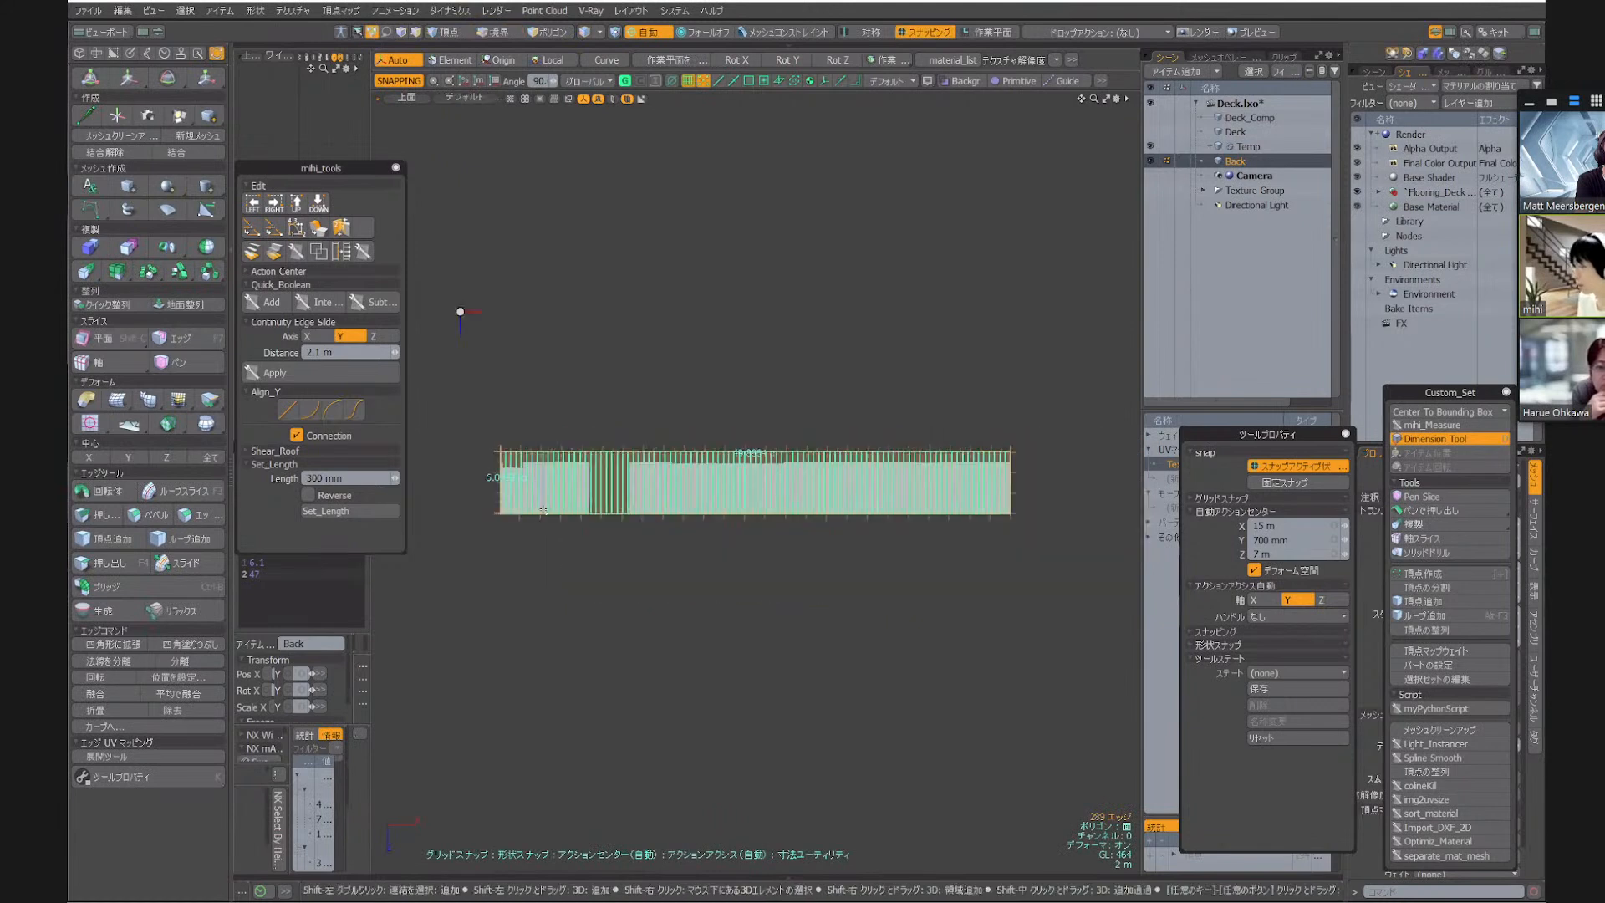
pyautogui.keyDown('alt'); pyautogui.moveTo(743, 462); pyautogui.dragTo(795, 437, button='right'); pyautogui.keyUp('alt')
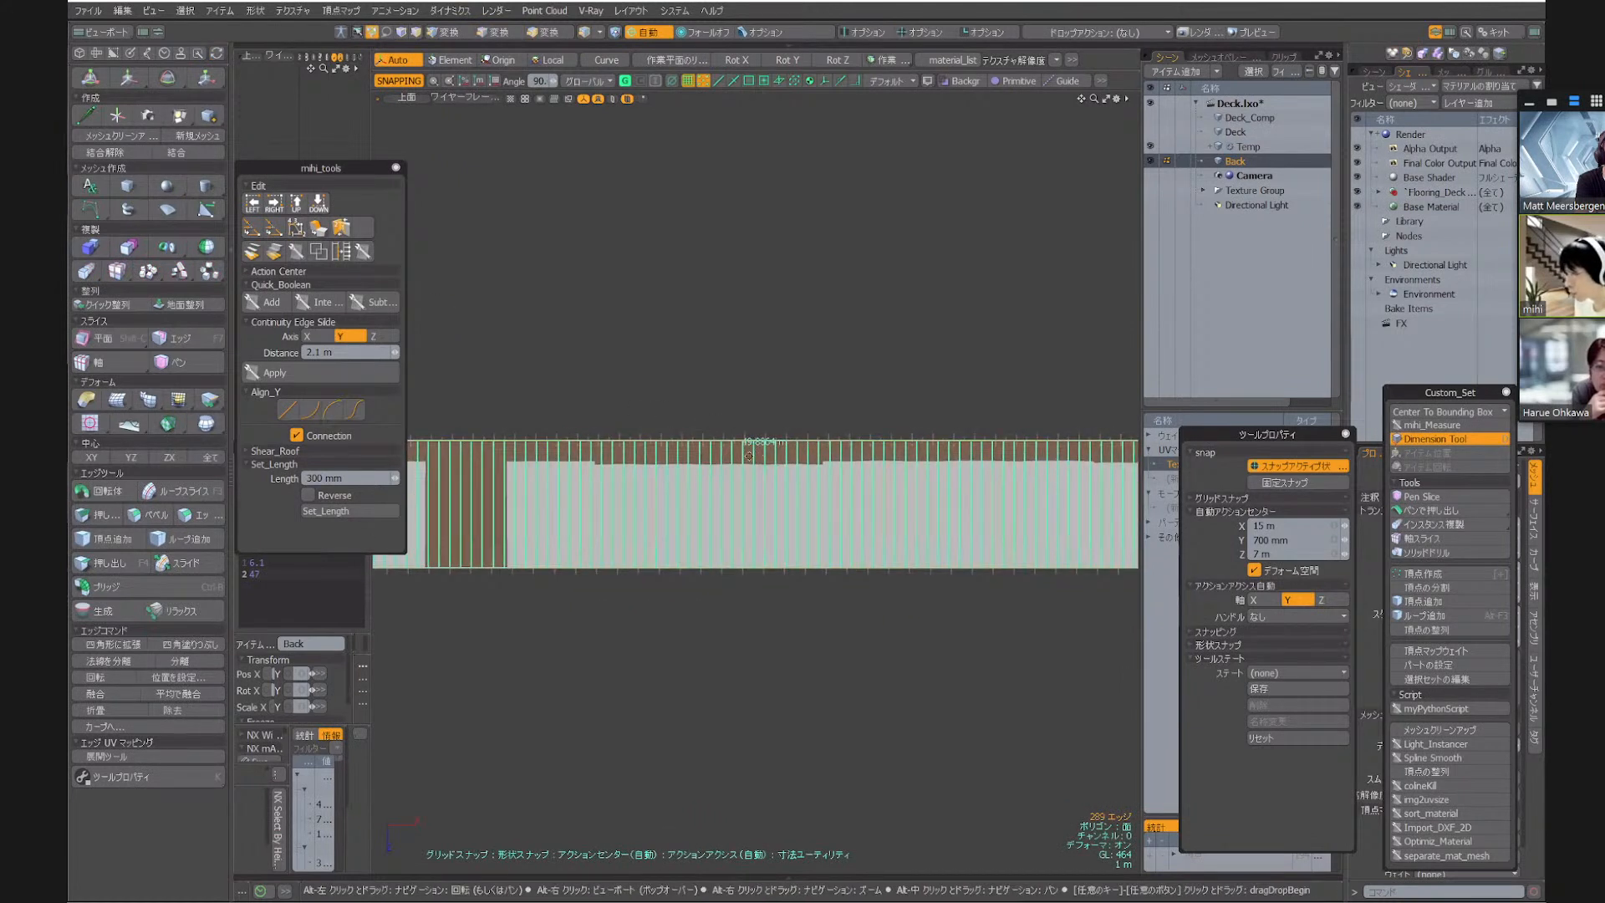
pyautogui.keyDown('alt'); pyautogui.moveTo(738, 459); pyautogui.dragTo(732, 534, button='right'); pyautogui.keyUp('alt')
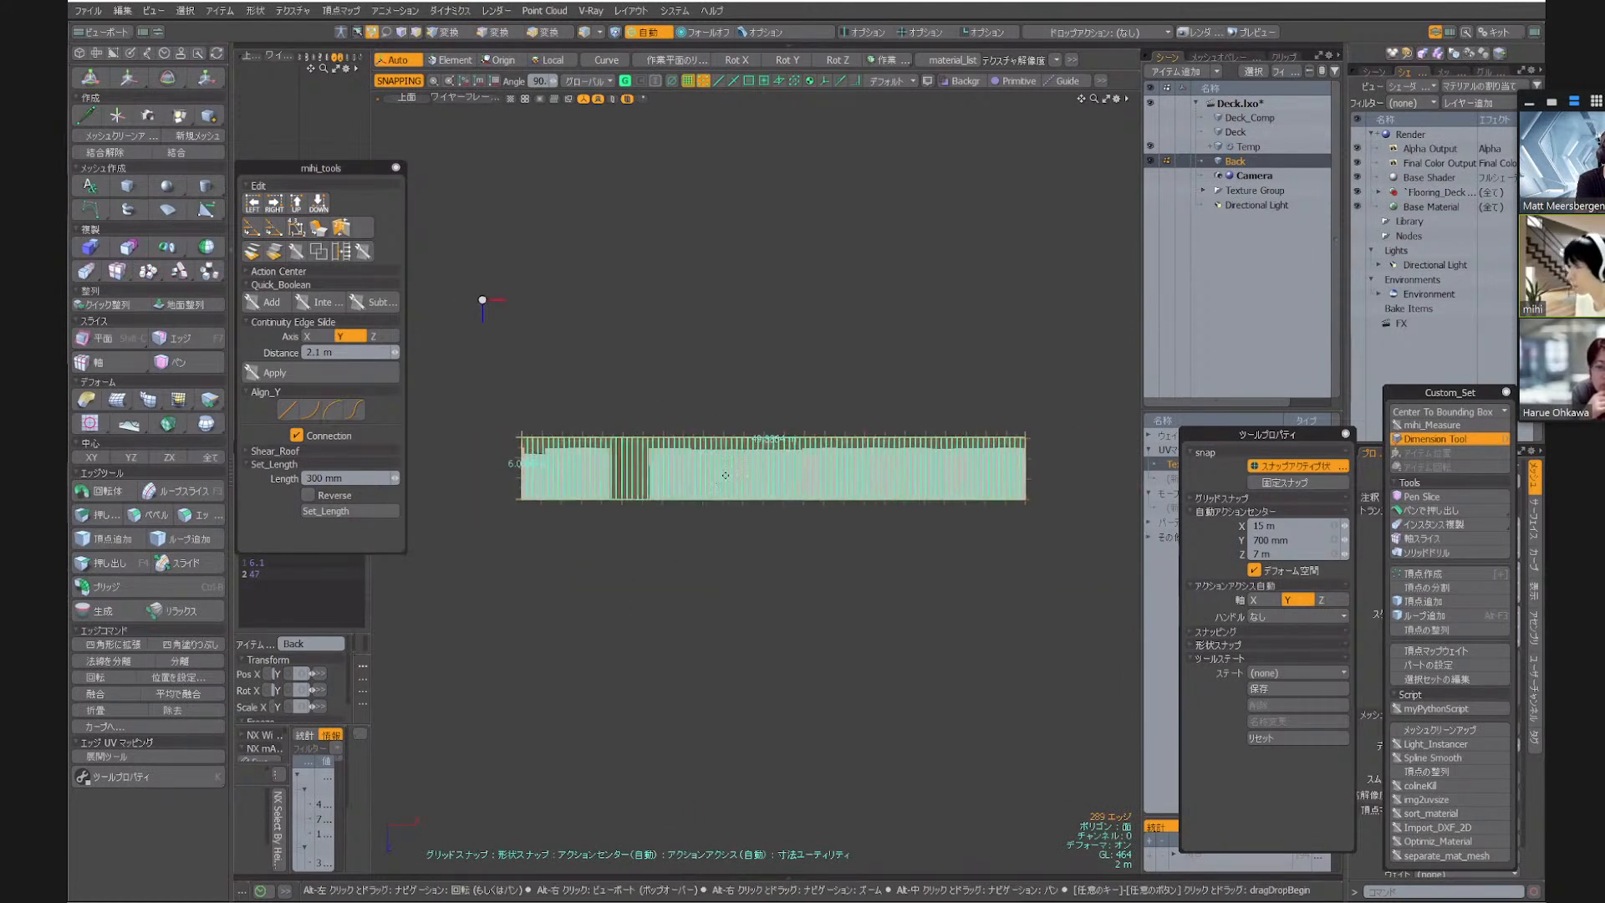
# Scale the whole straightened strip with explicit absolute scaling to 47 m in X and 6.1 m in Z
pyautogui.press('3')
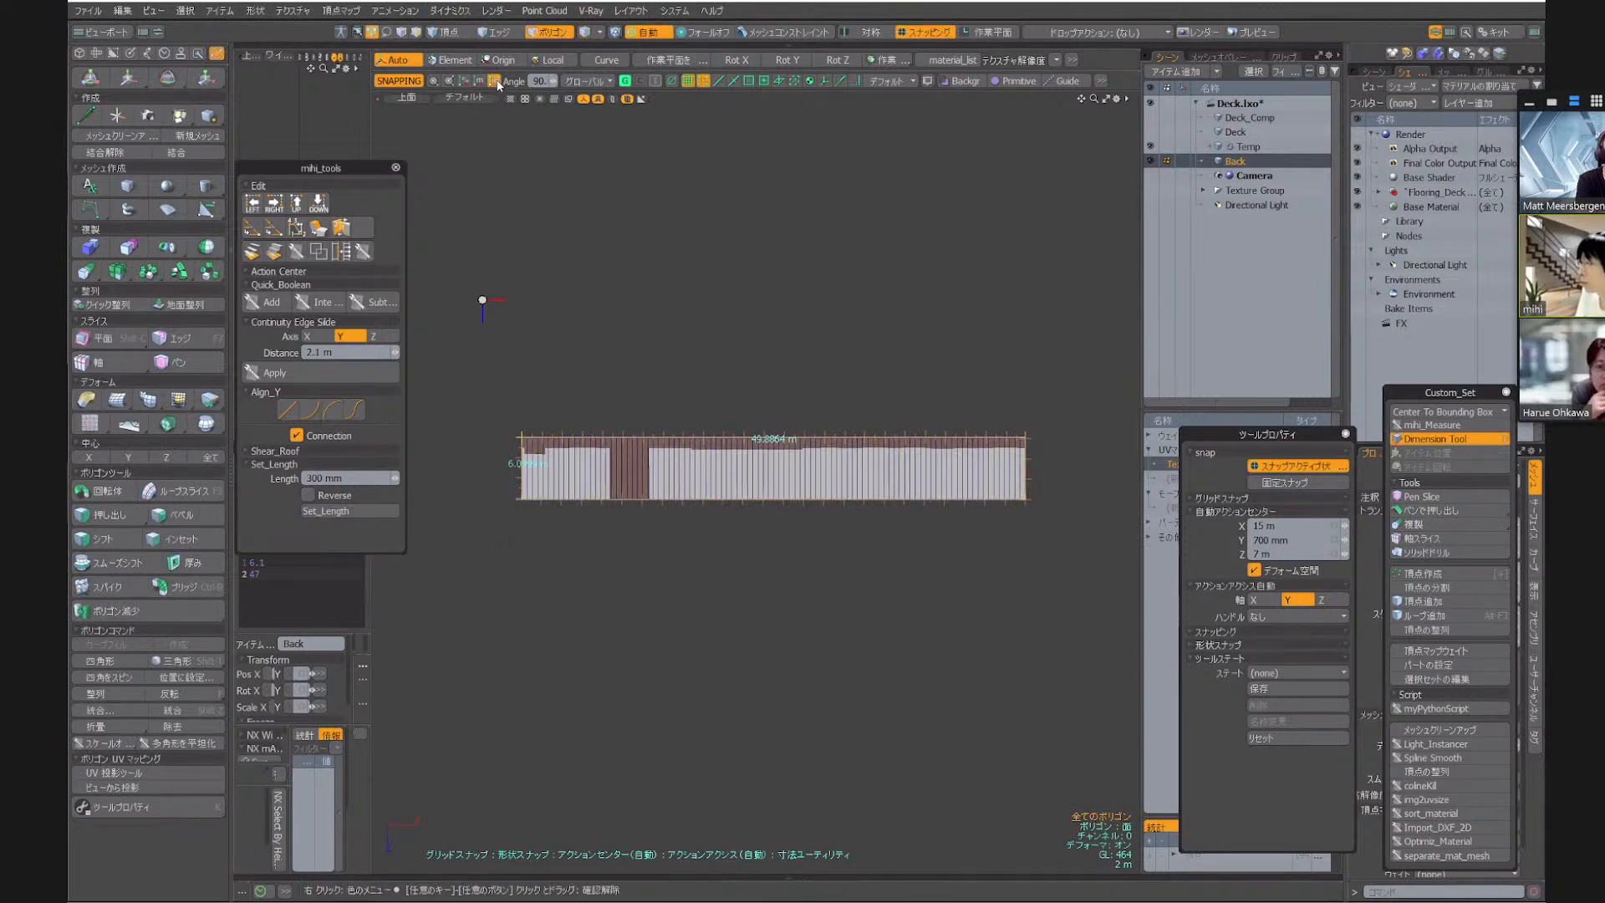
pyautogui.hotkey('shift', 'r')
pyautogui.click(570, 276)
pyautogui.write('47m')
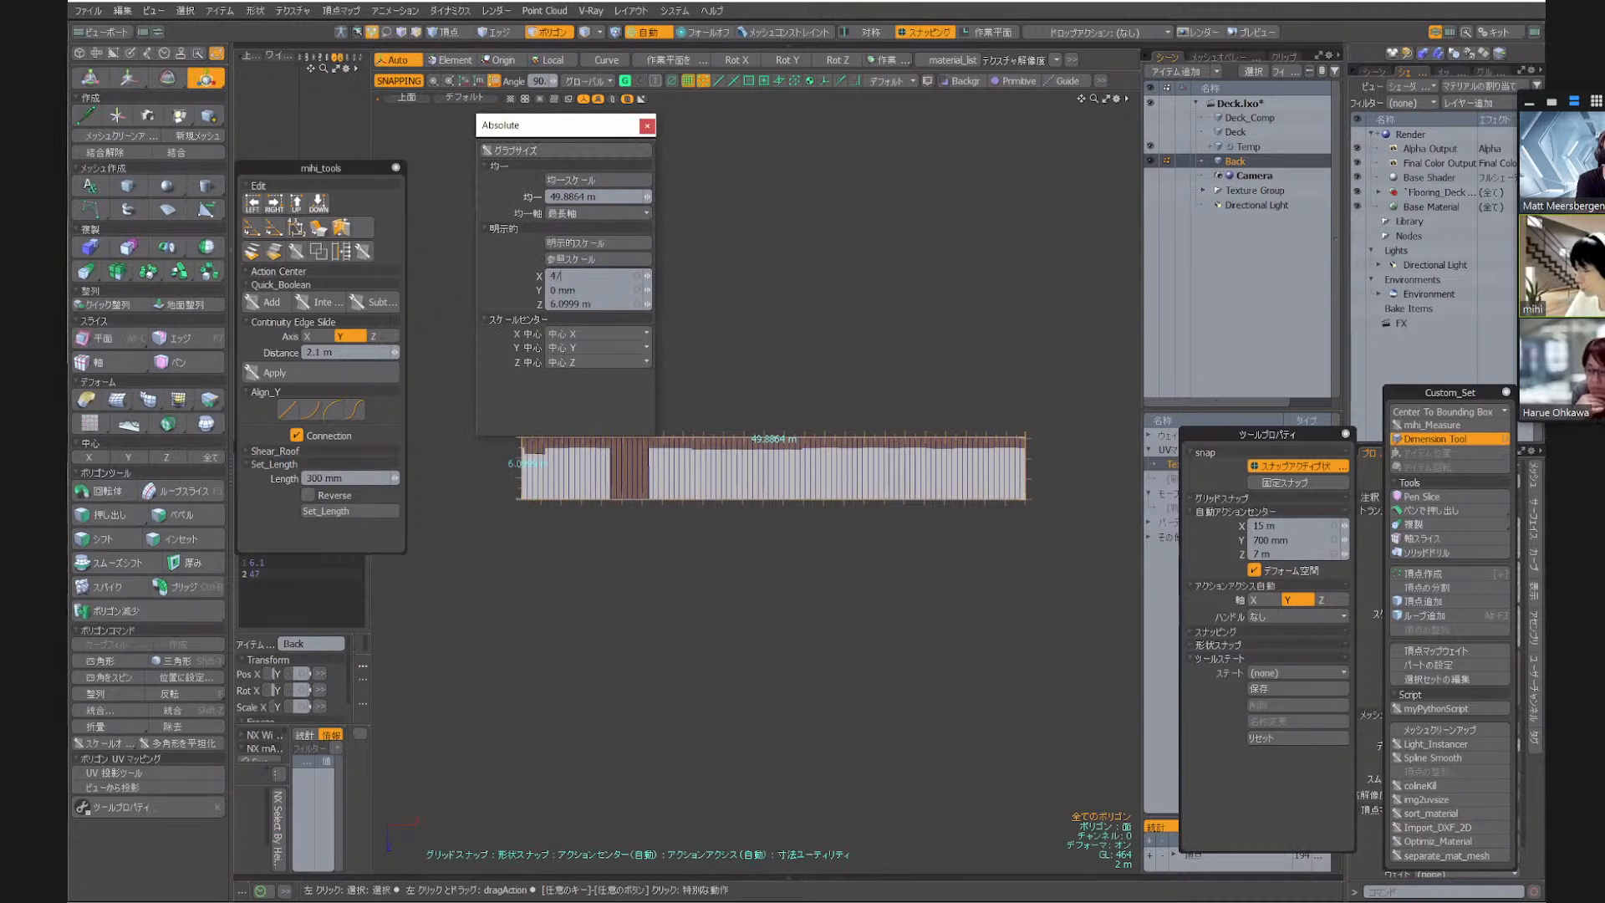
pyautogui.press('Tab')
pyautogui.press('Tab')
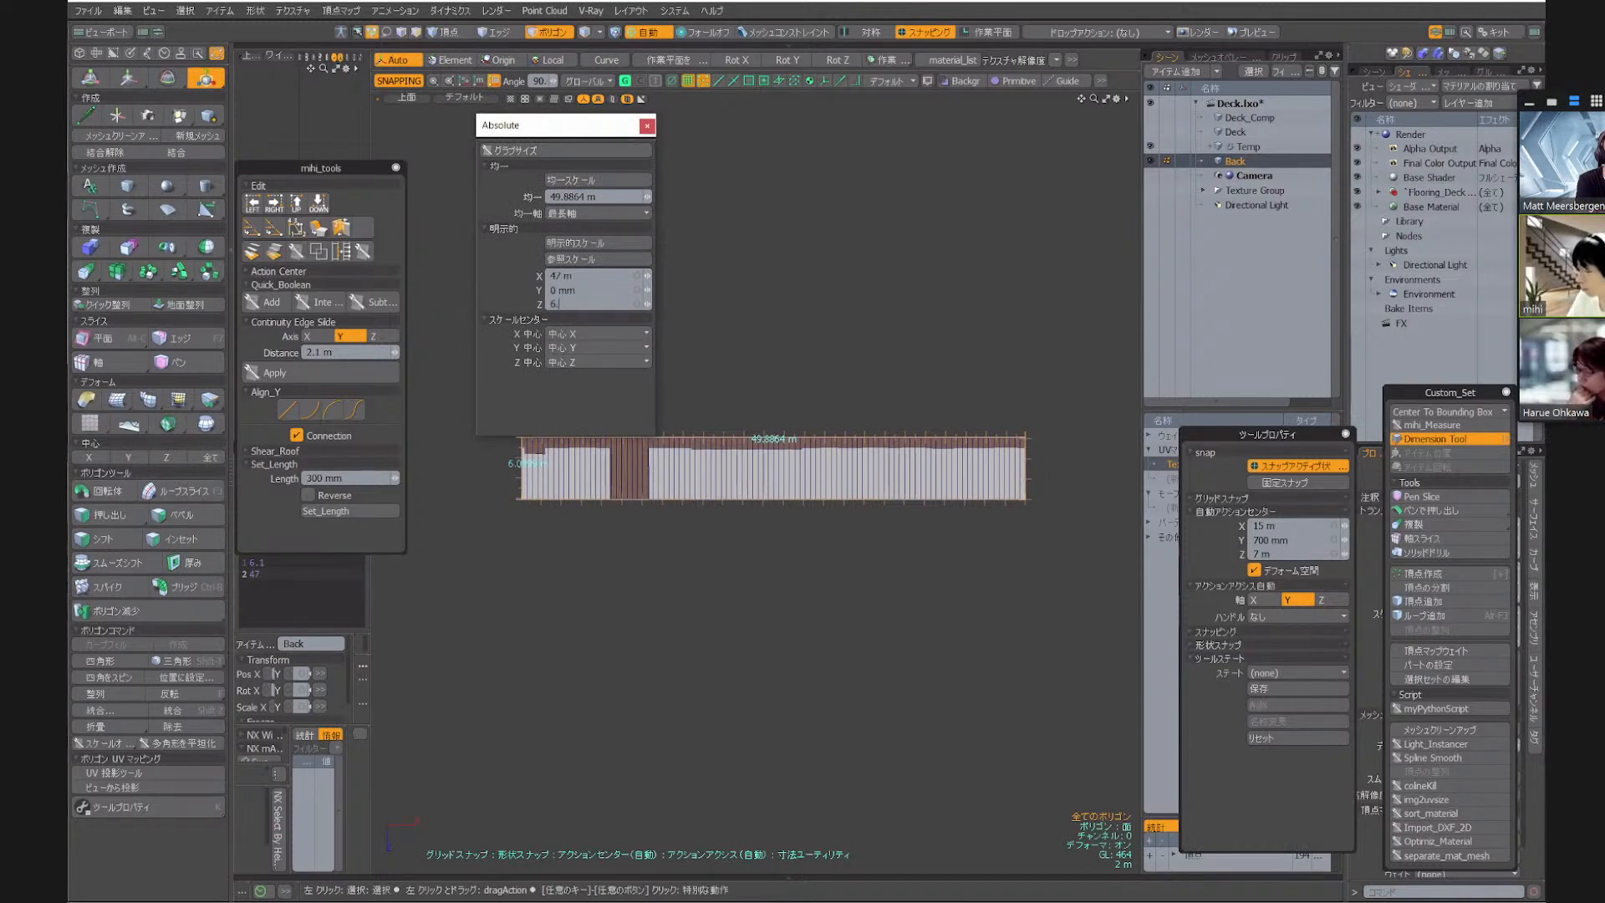
pyautogui.press('Return')
pyautogui.click(585, 259)
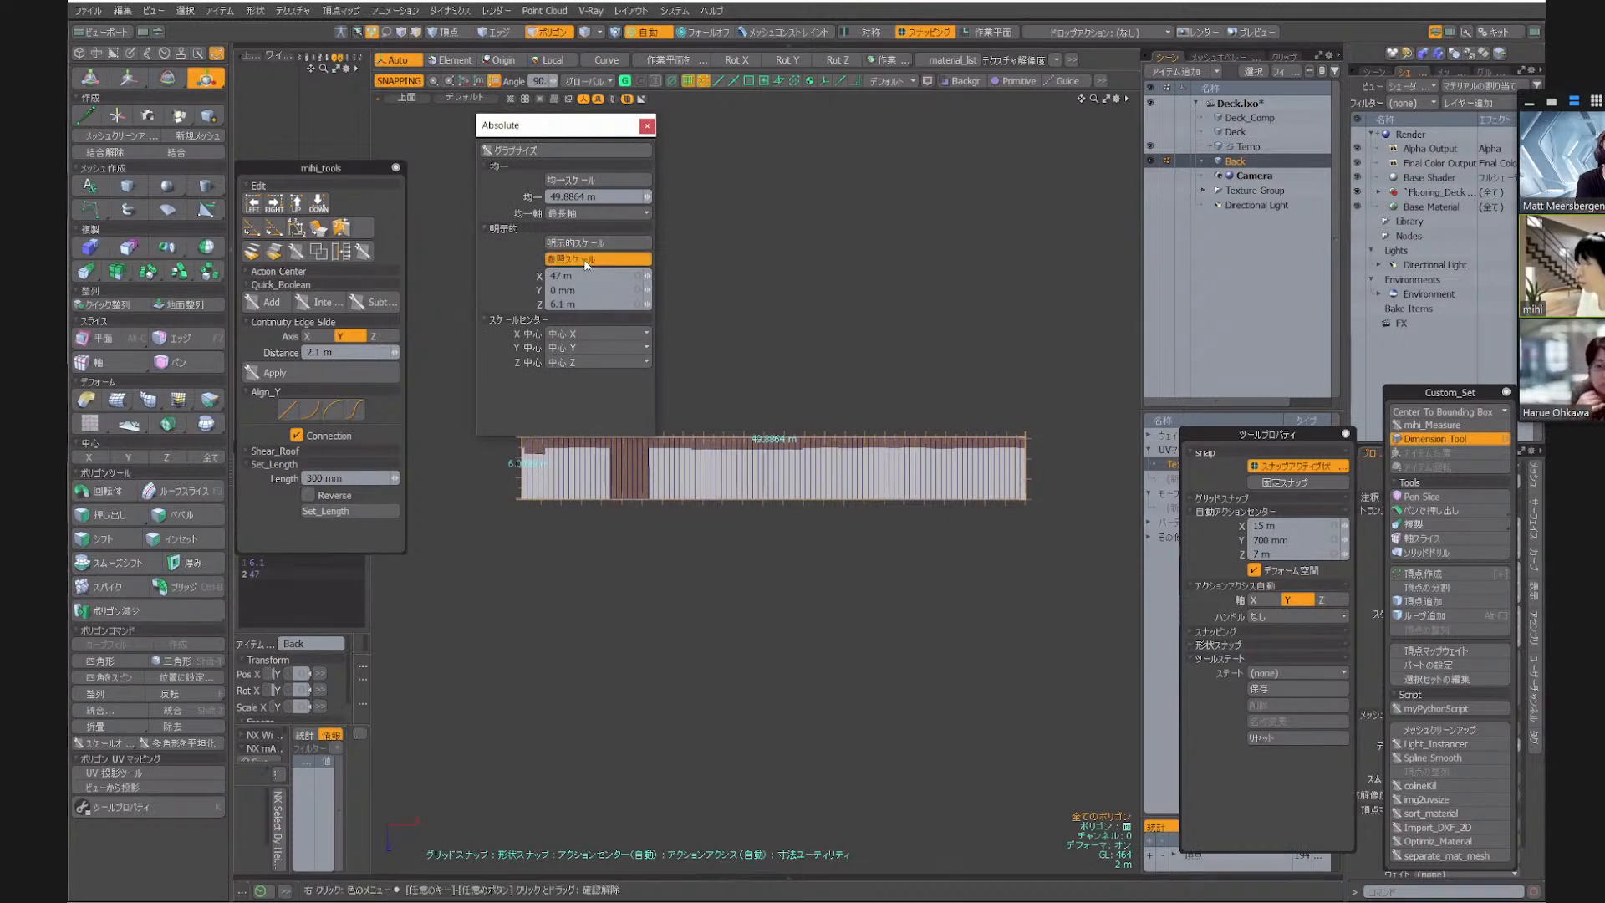
pyautogui.click(587, 244)
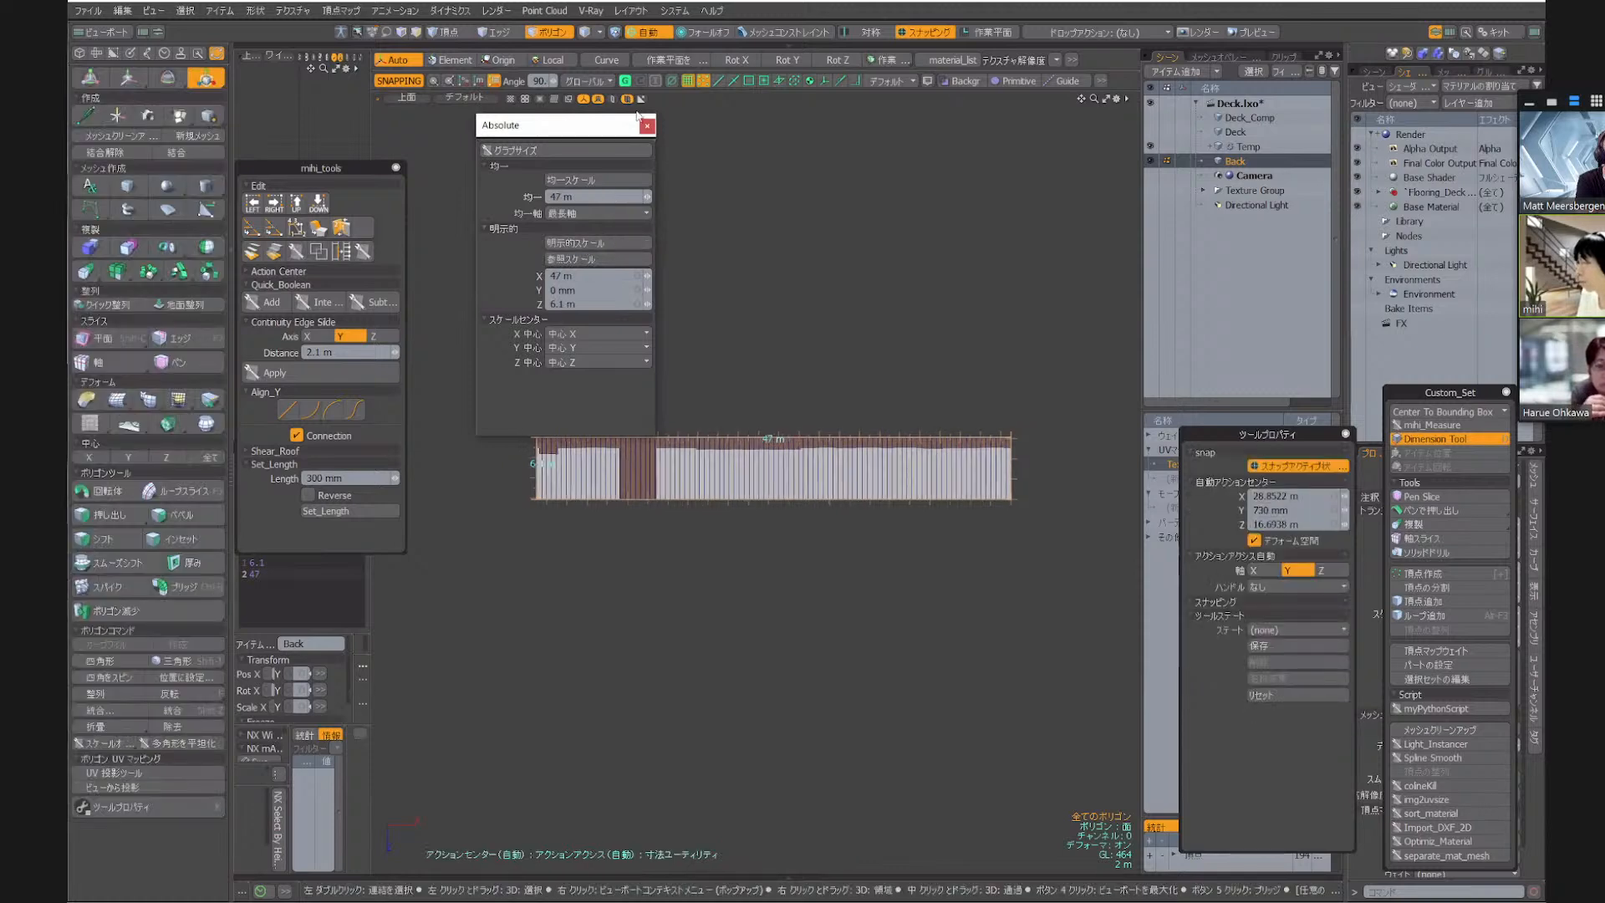
pyautogui.press('space')
pyautogui.scroll(4, 569, 461)
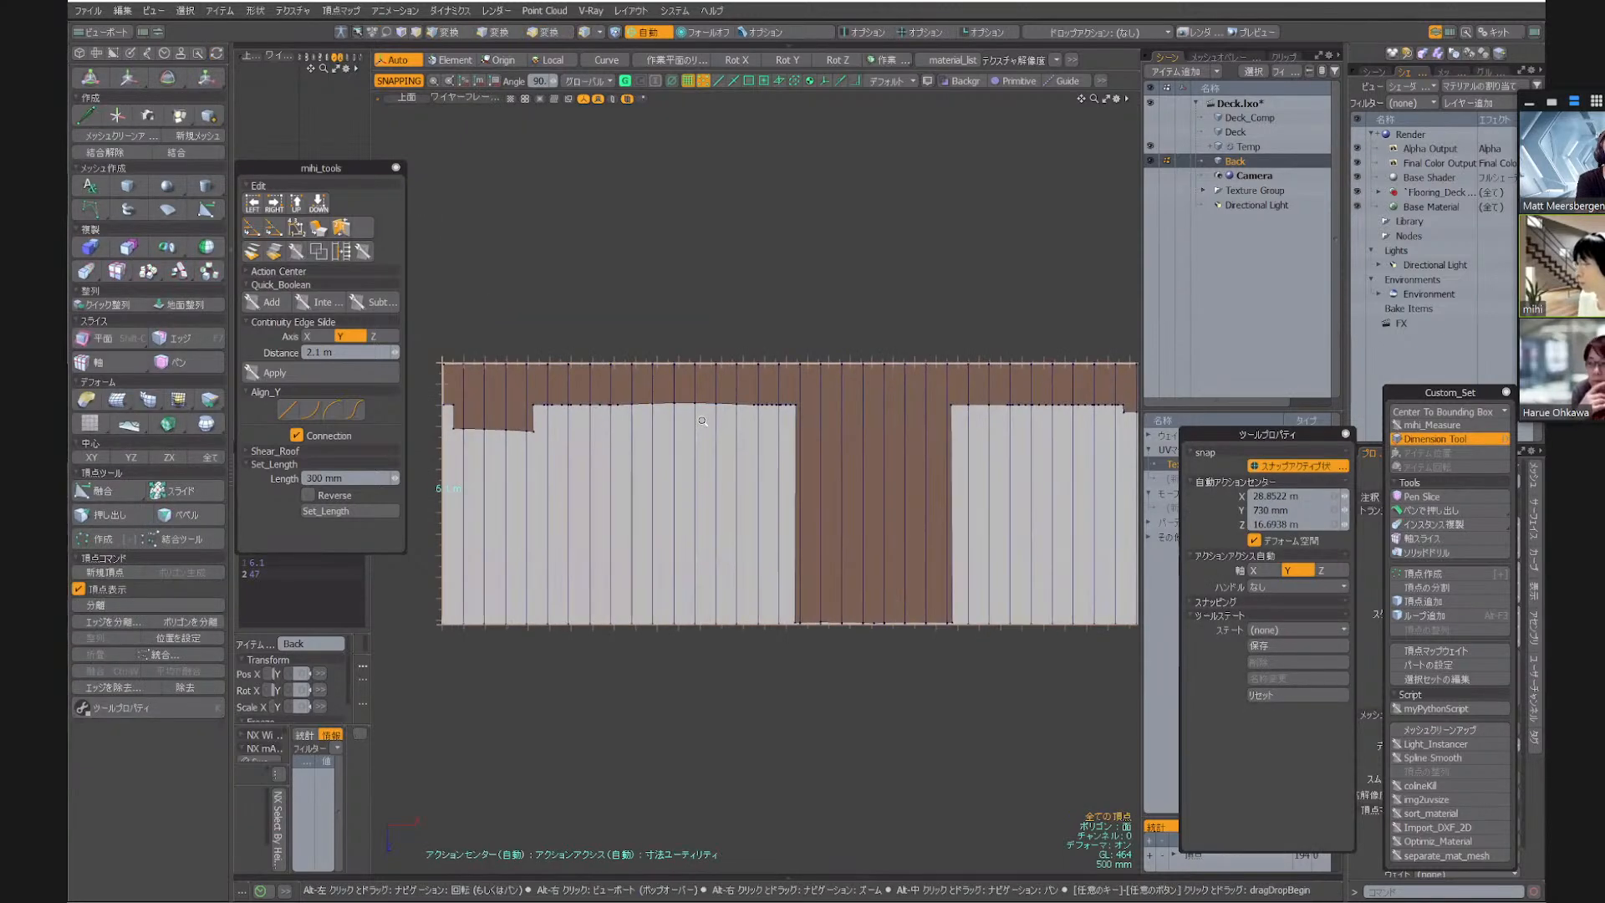
# Hide the Back strip and make the curved Deck the active mesh, keeping the straightened Temp mesh visible in the background
pyautogui.scroll(-1, 569, 461)
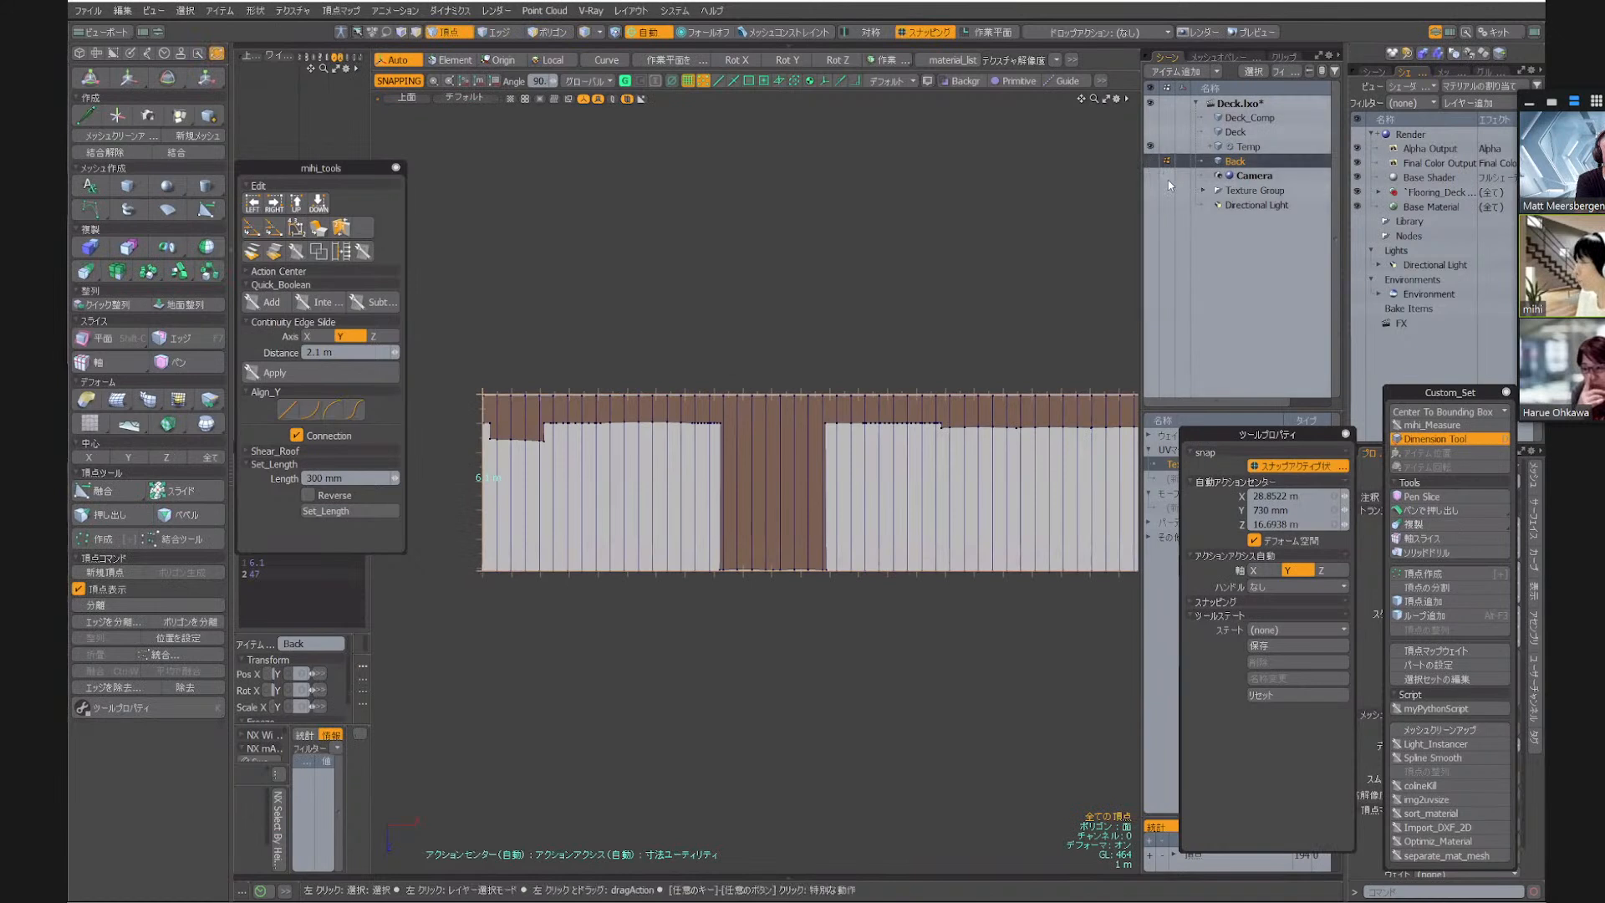
pyautogui.click(1248, 147)
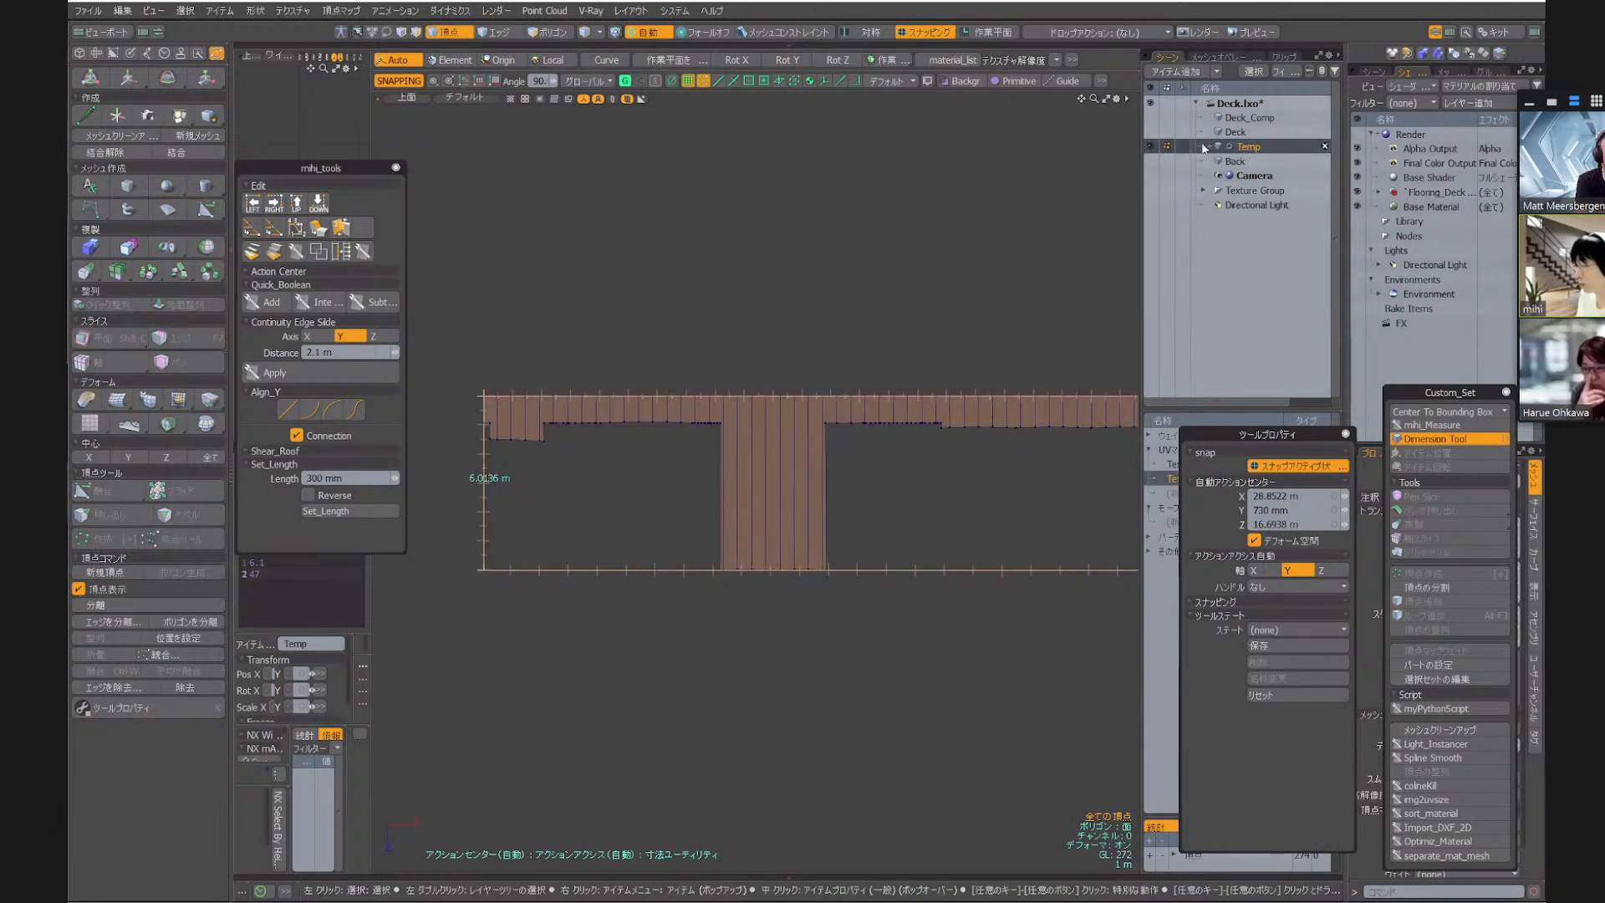
pyautogui.click(549, 32)
pyautogui.click(1165, 145)
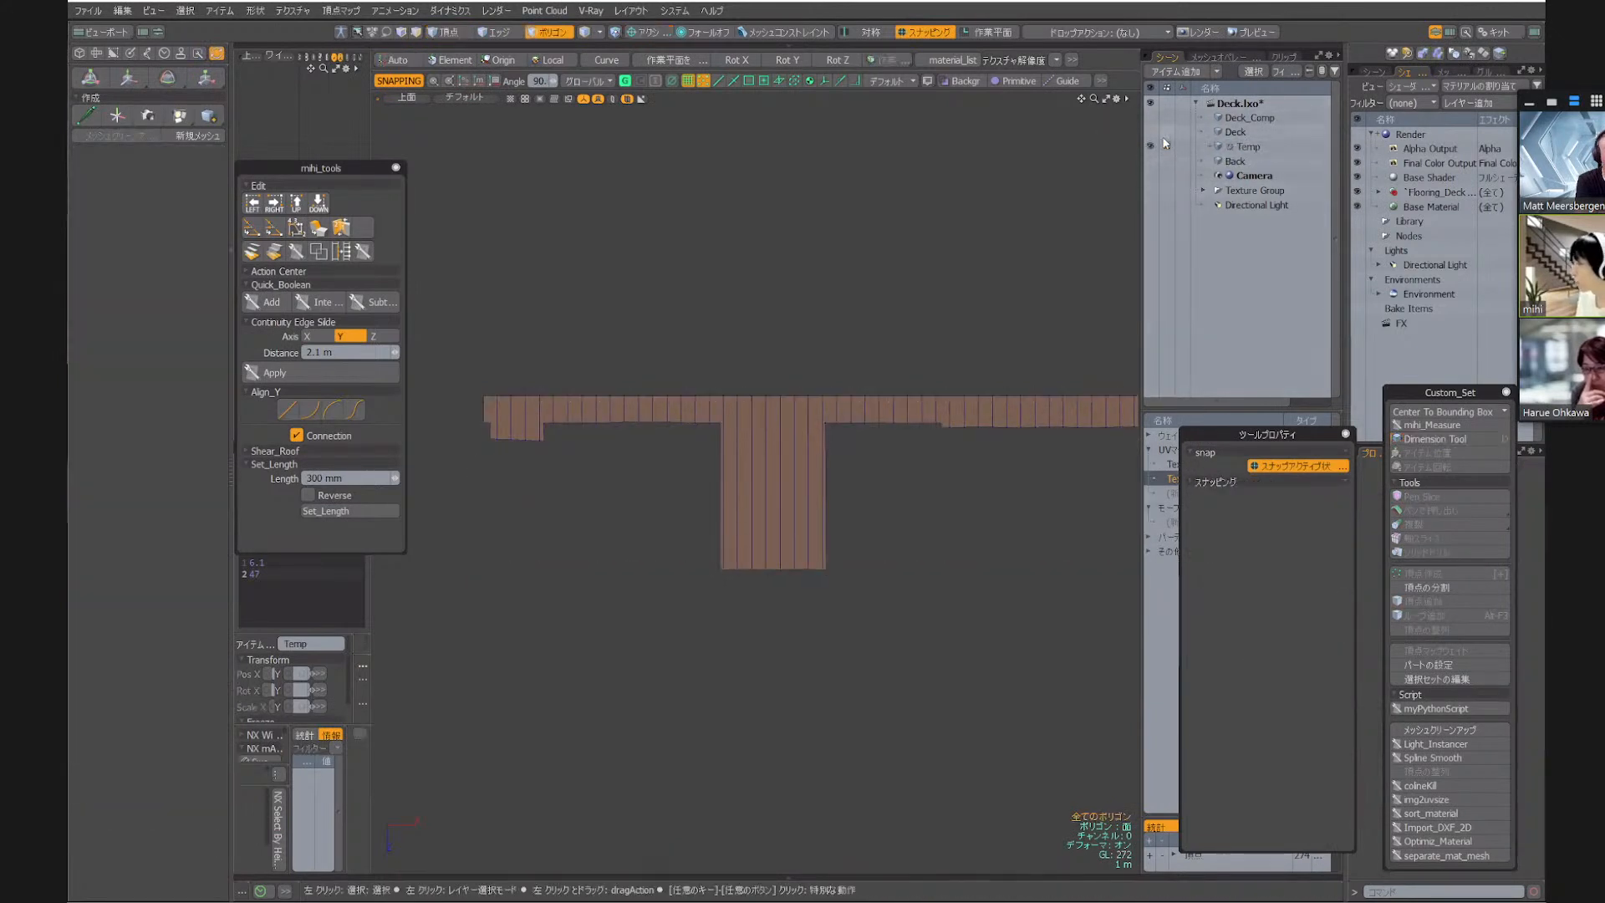
pyautogui.click(1150, 131)
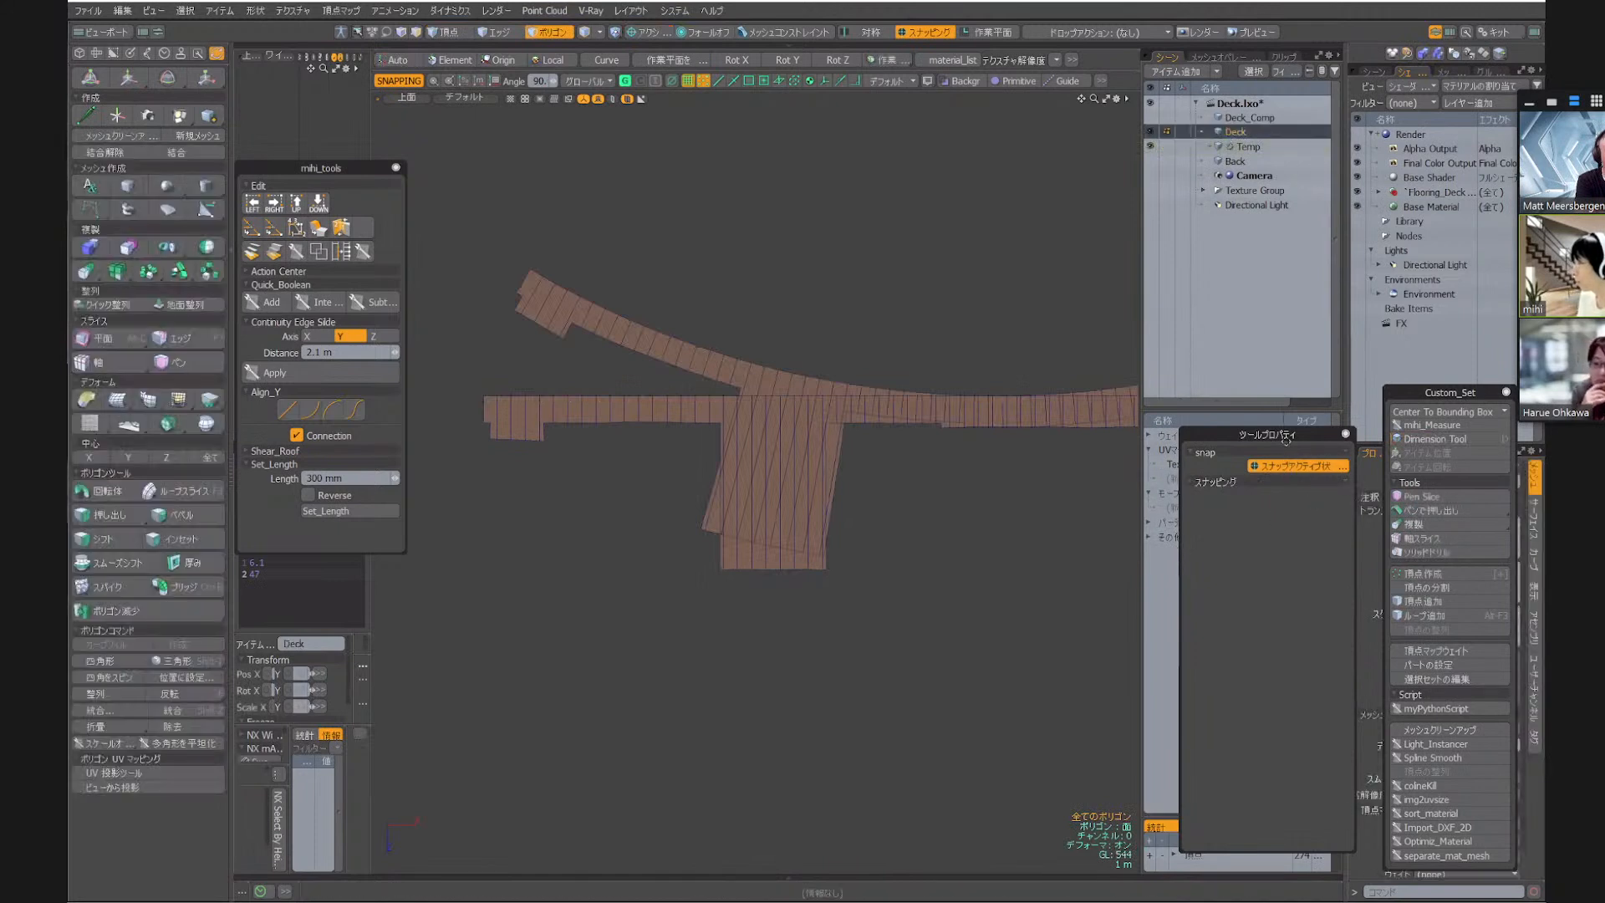
# Create a relative morph map on Deck and fill it from the background mesh to straighten the deck
pyautogui.moveTo(1286, 435); pyautogui.dragTo(1450, 361)
pyautogui.click(1200, 504)
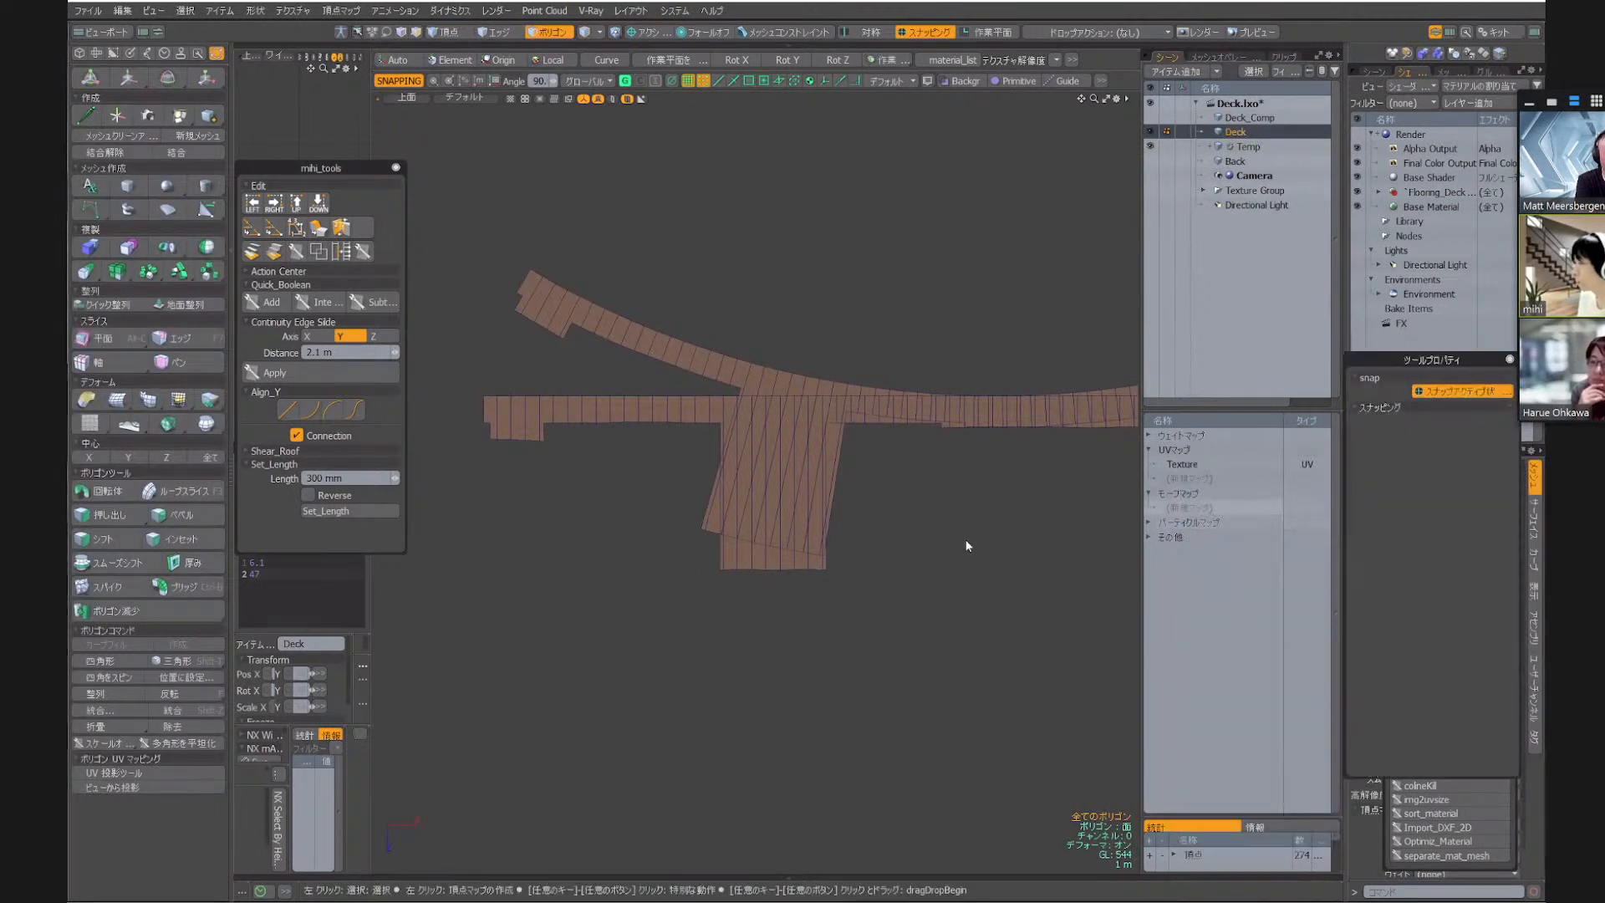
pyautogui.press('Return')
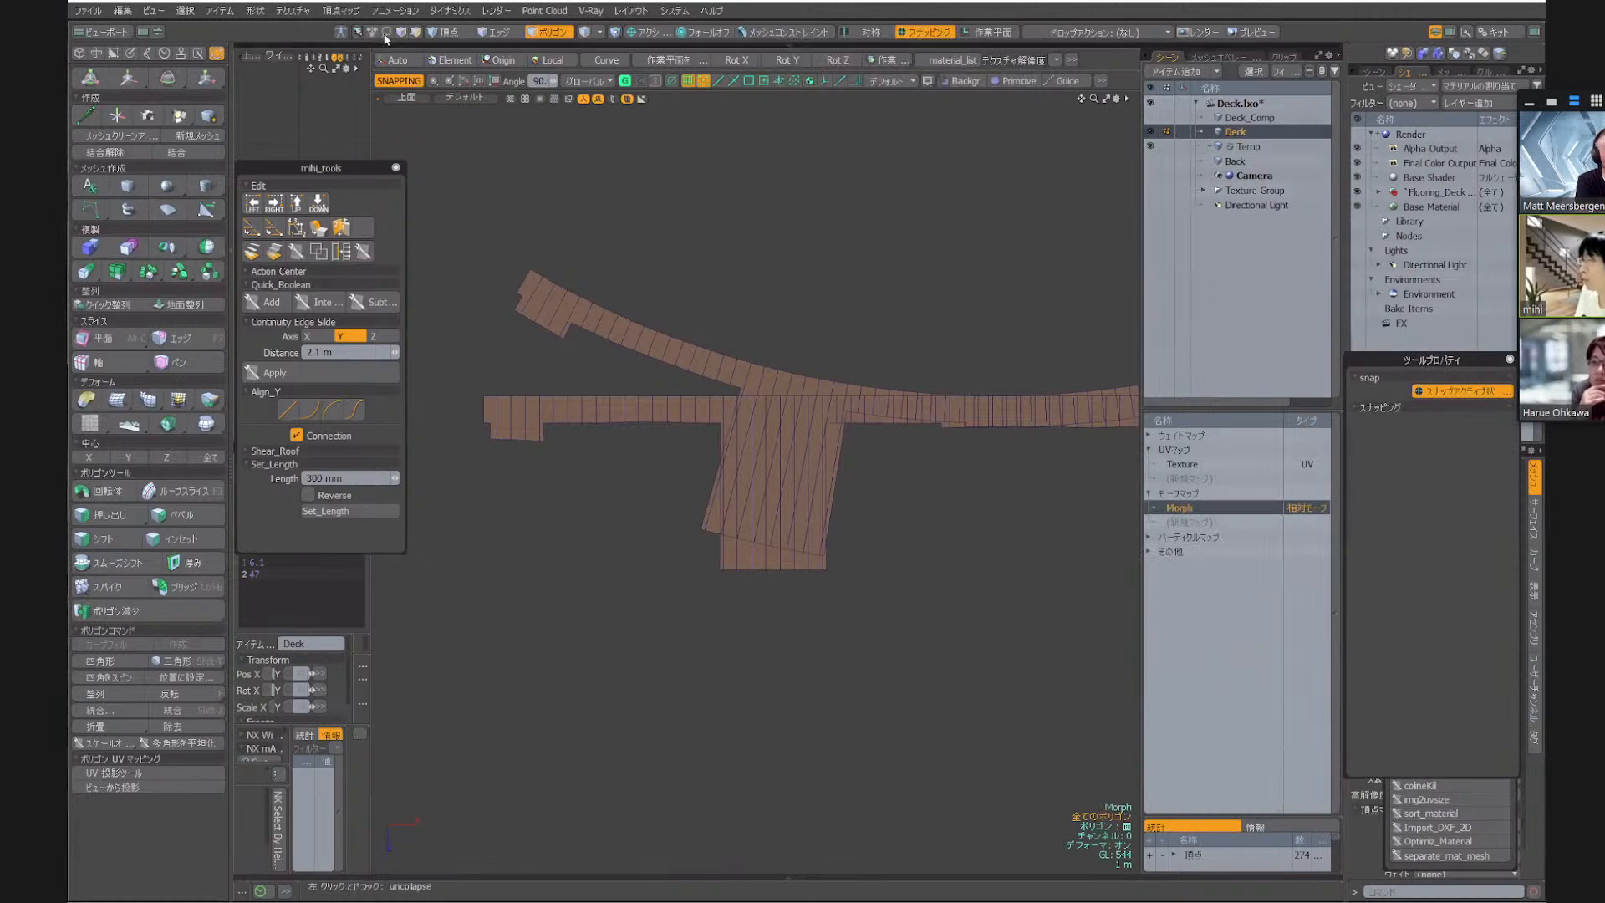
pyautogui.click(340, 10)
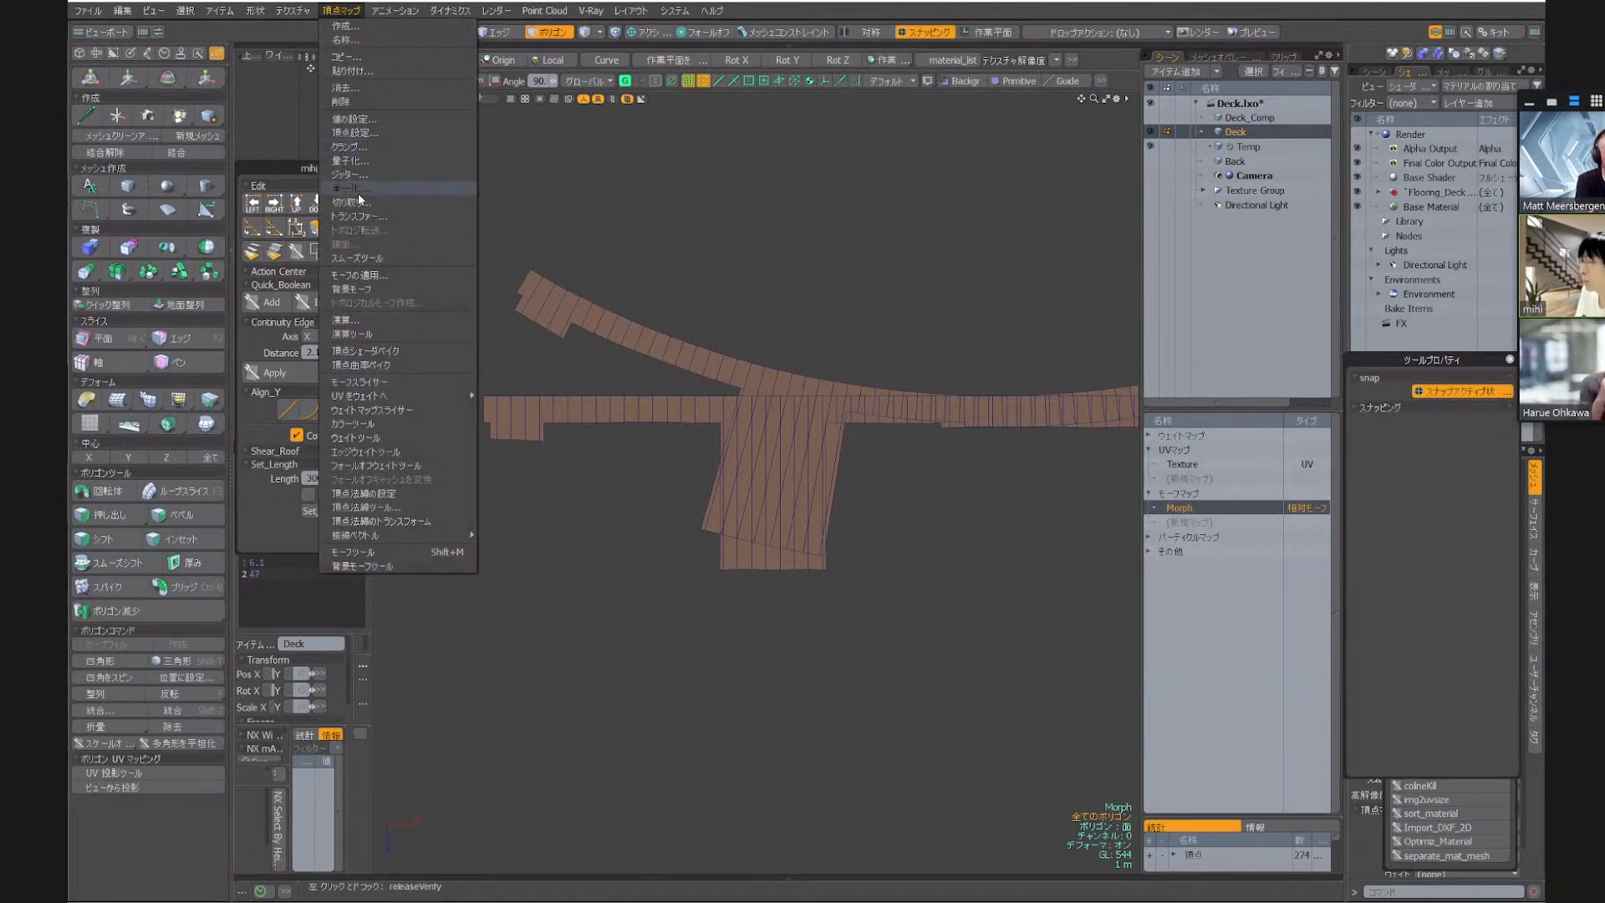
pyautogui.click(363, 289)
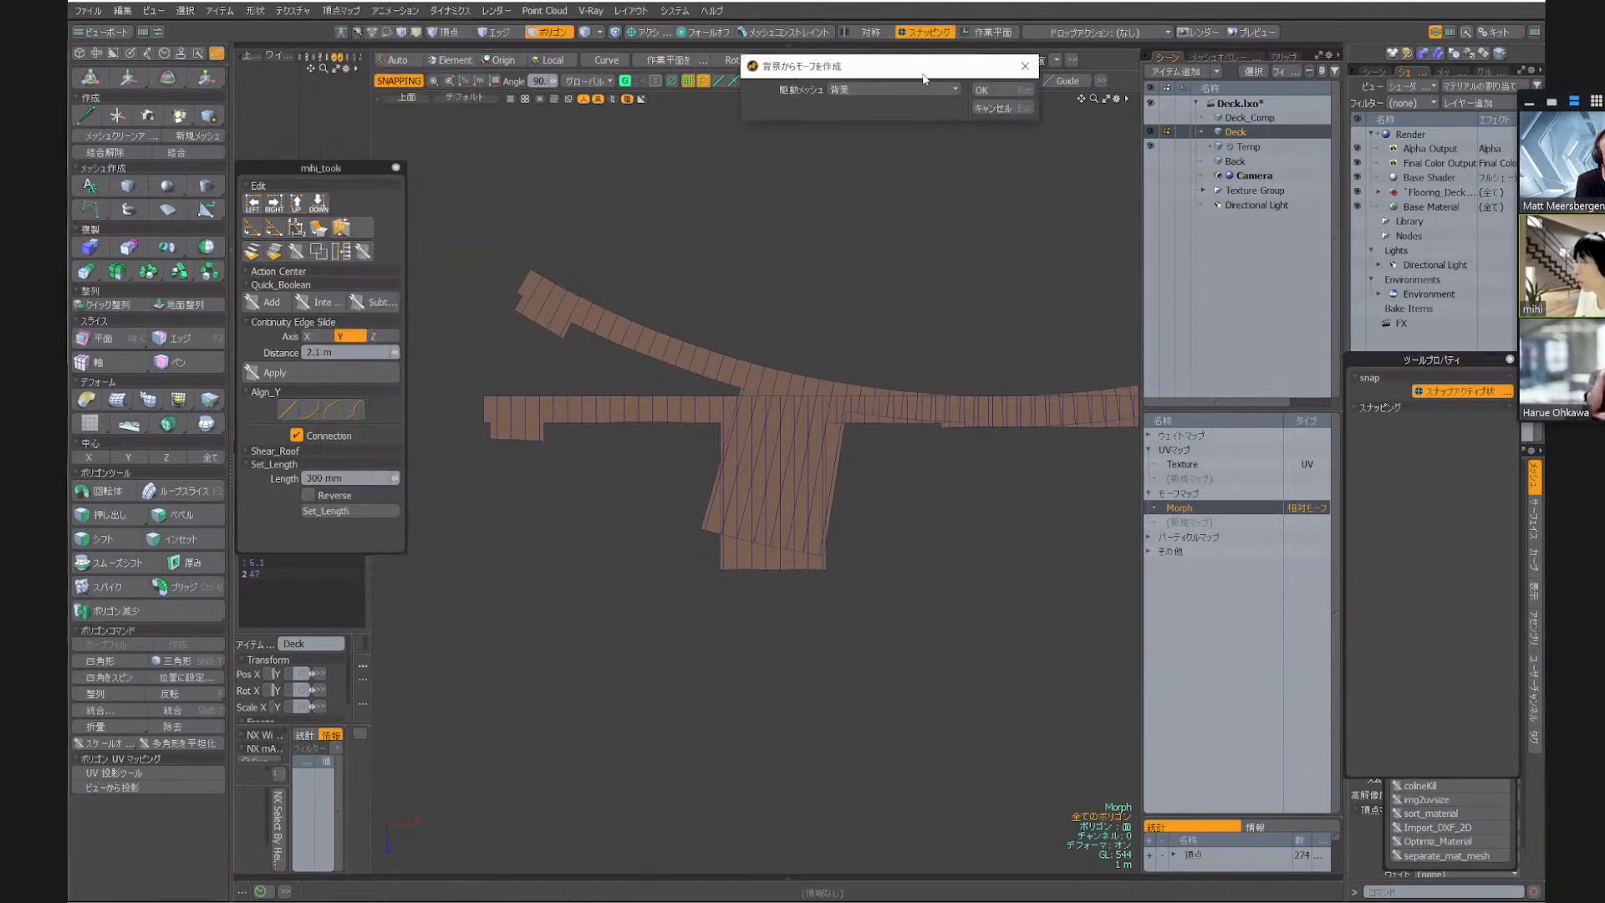
pyautogui.click(991, 90)
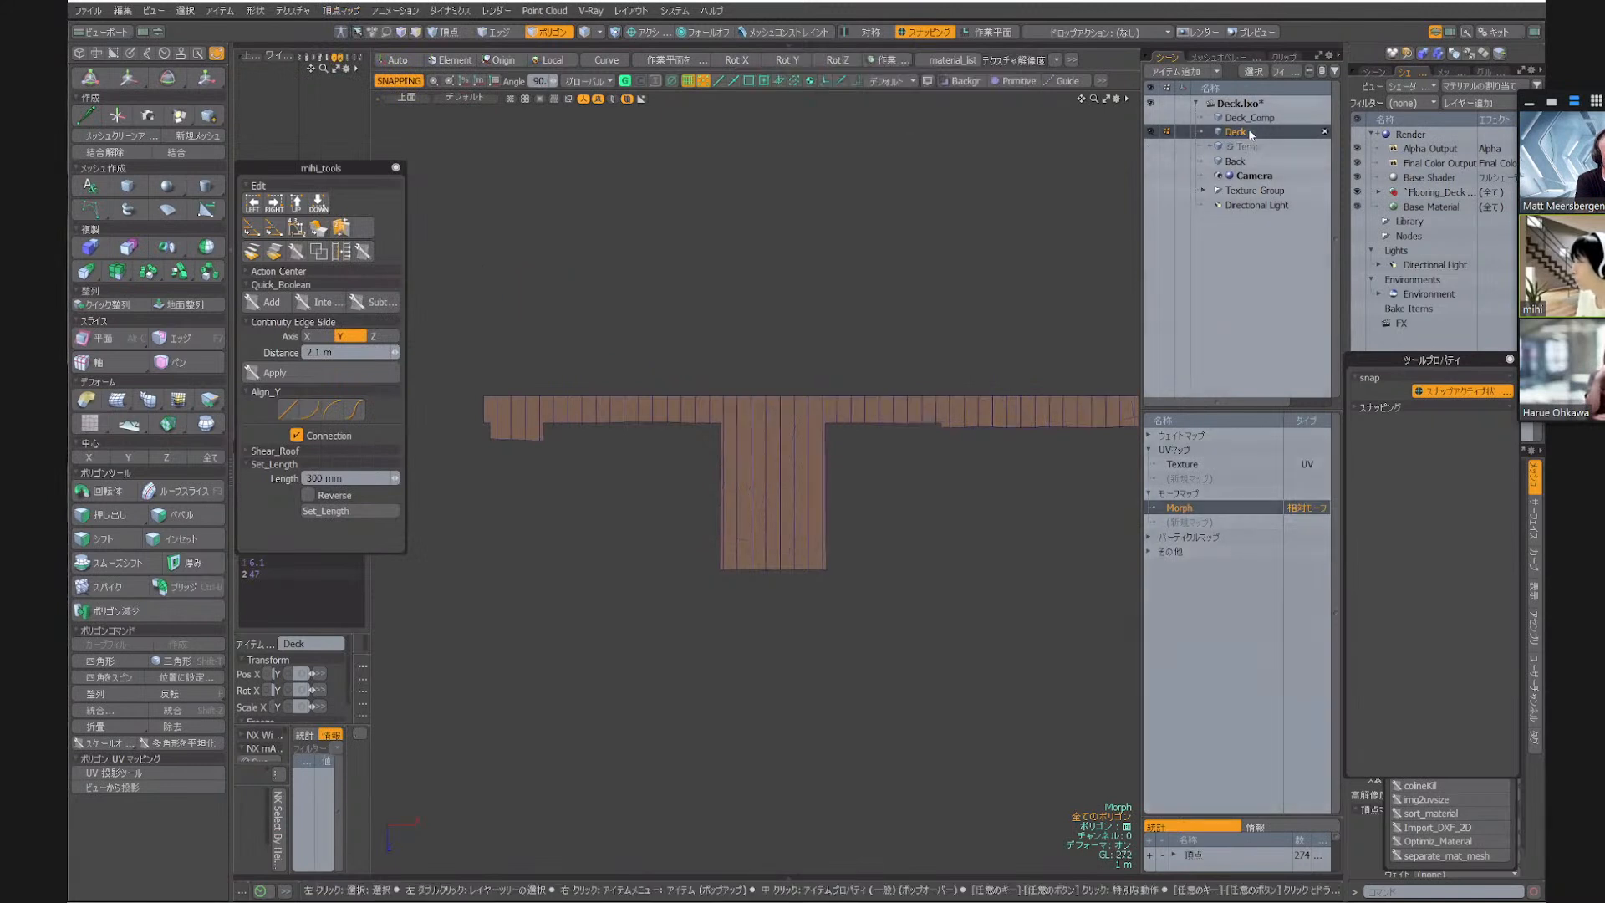
# Project the straightened deck's UVs from the top view into the Texture UV map
pyautogui.scroll(-2, 769, 476)
pyautogui.scroll(-3, 769, 476)
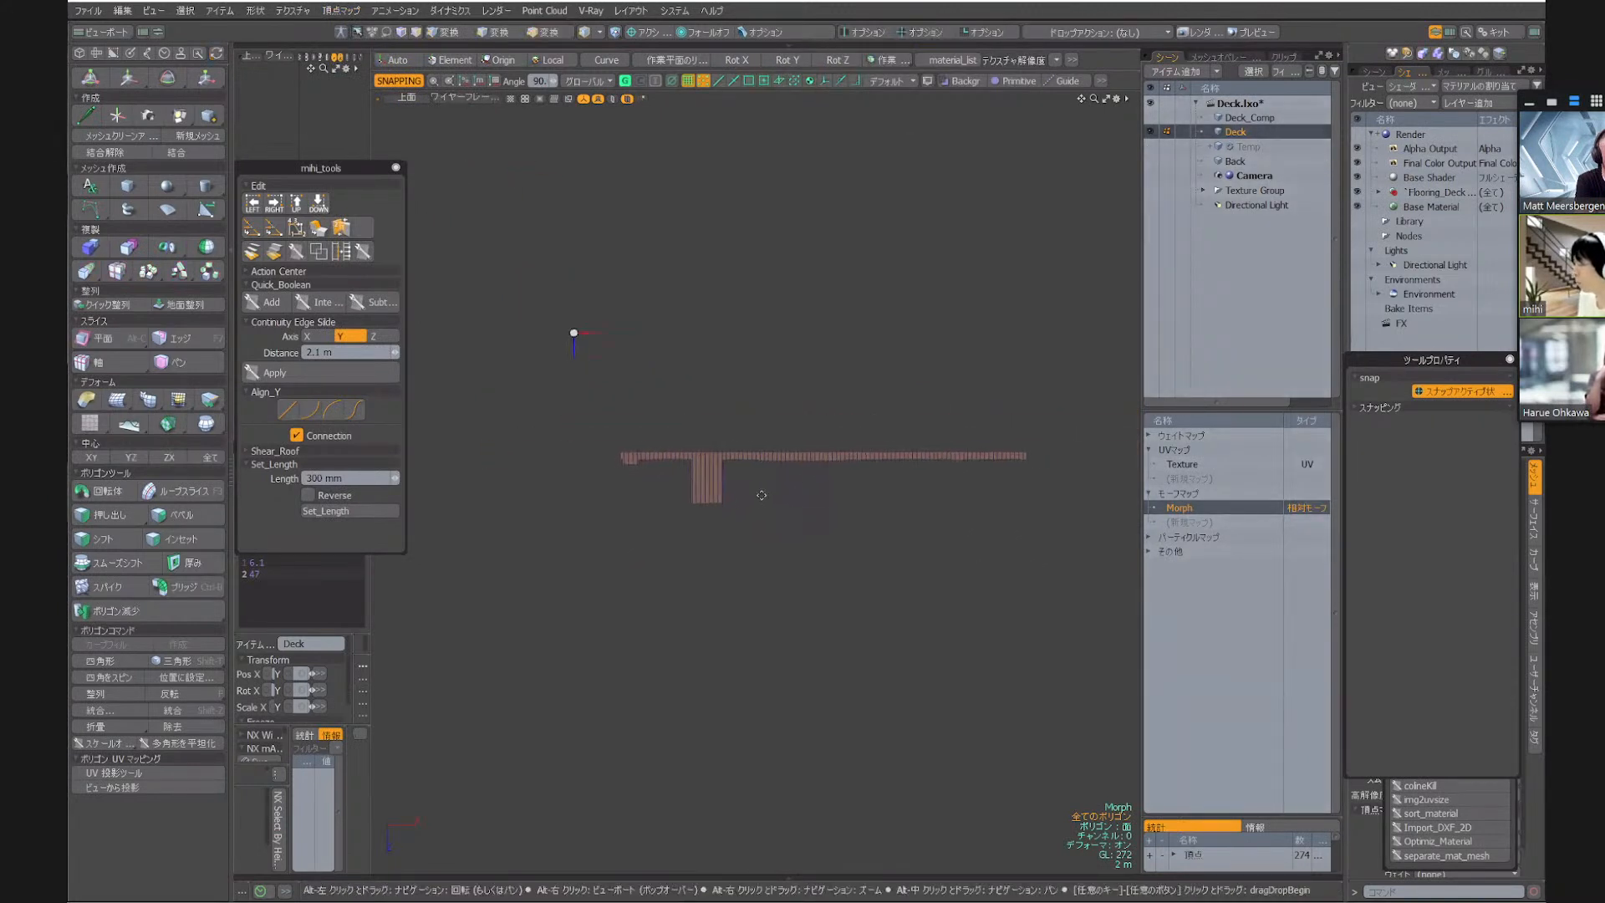
pyautogui.click(1192, 465)
pyautogui.press('F2')
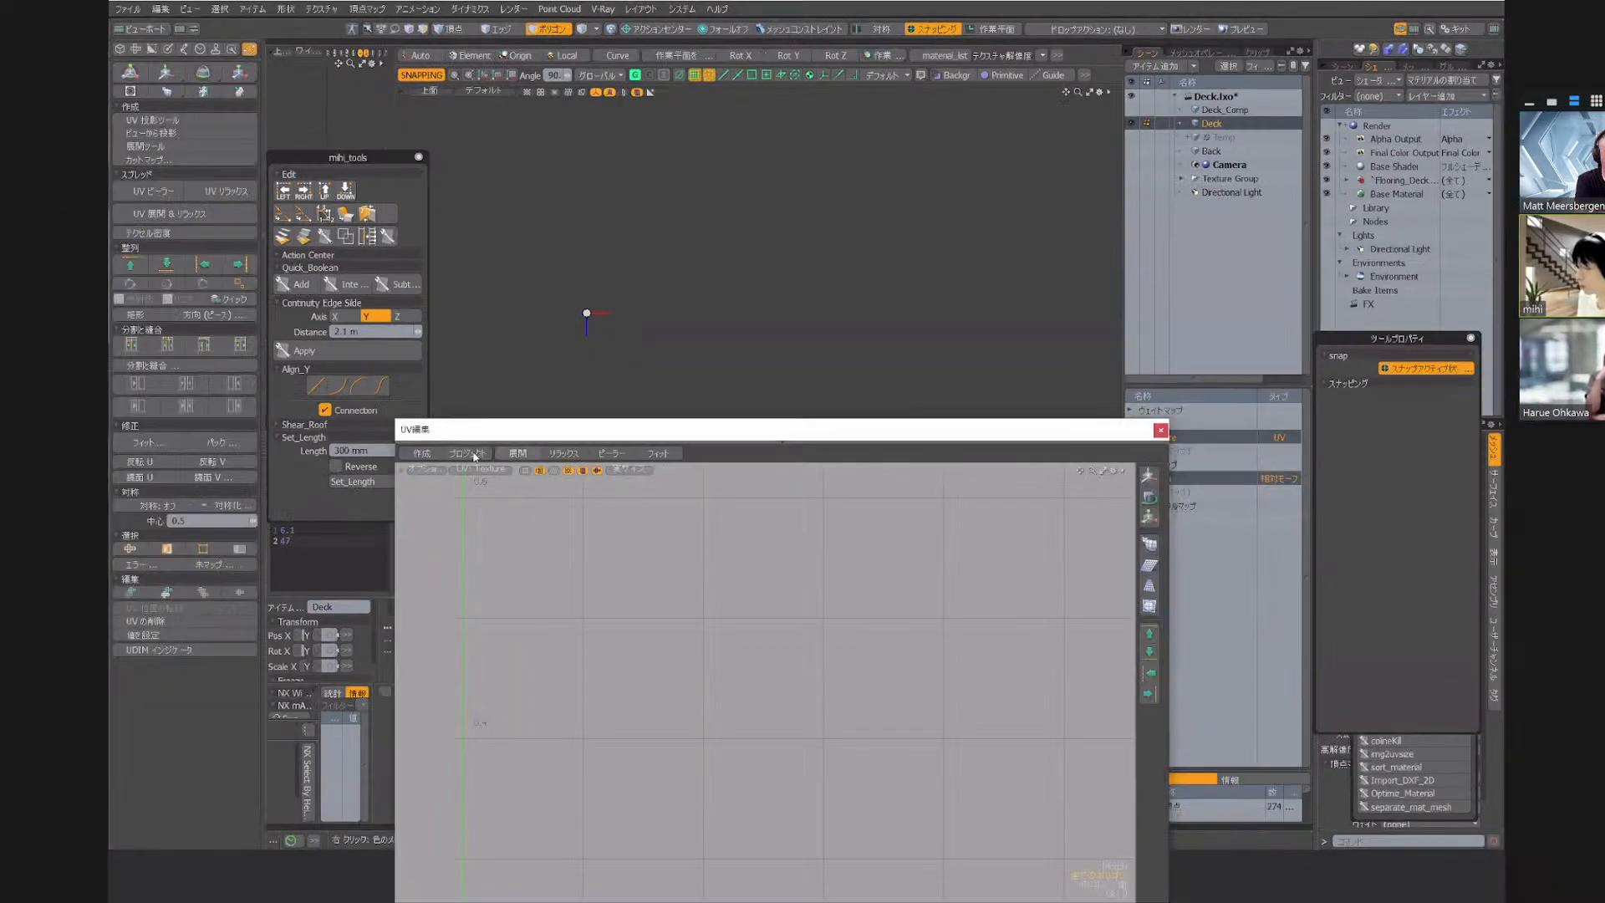
pyautogui.click(469, 454)
pyautogui.click(770, 408)
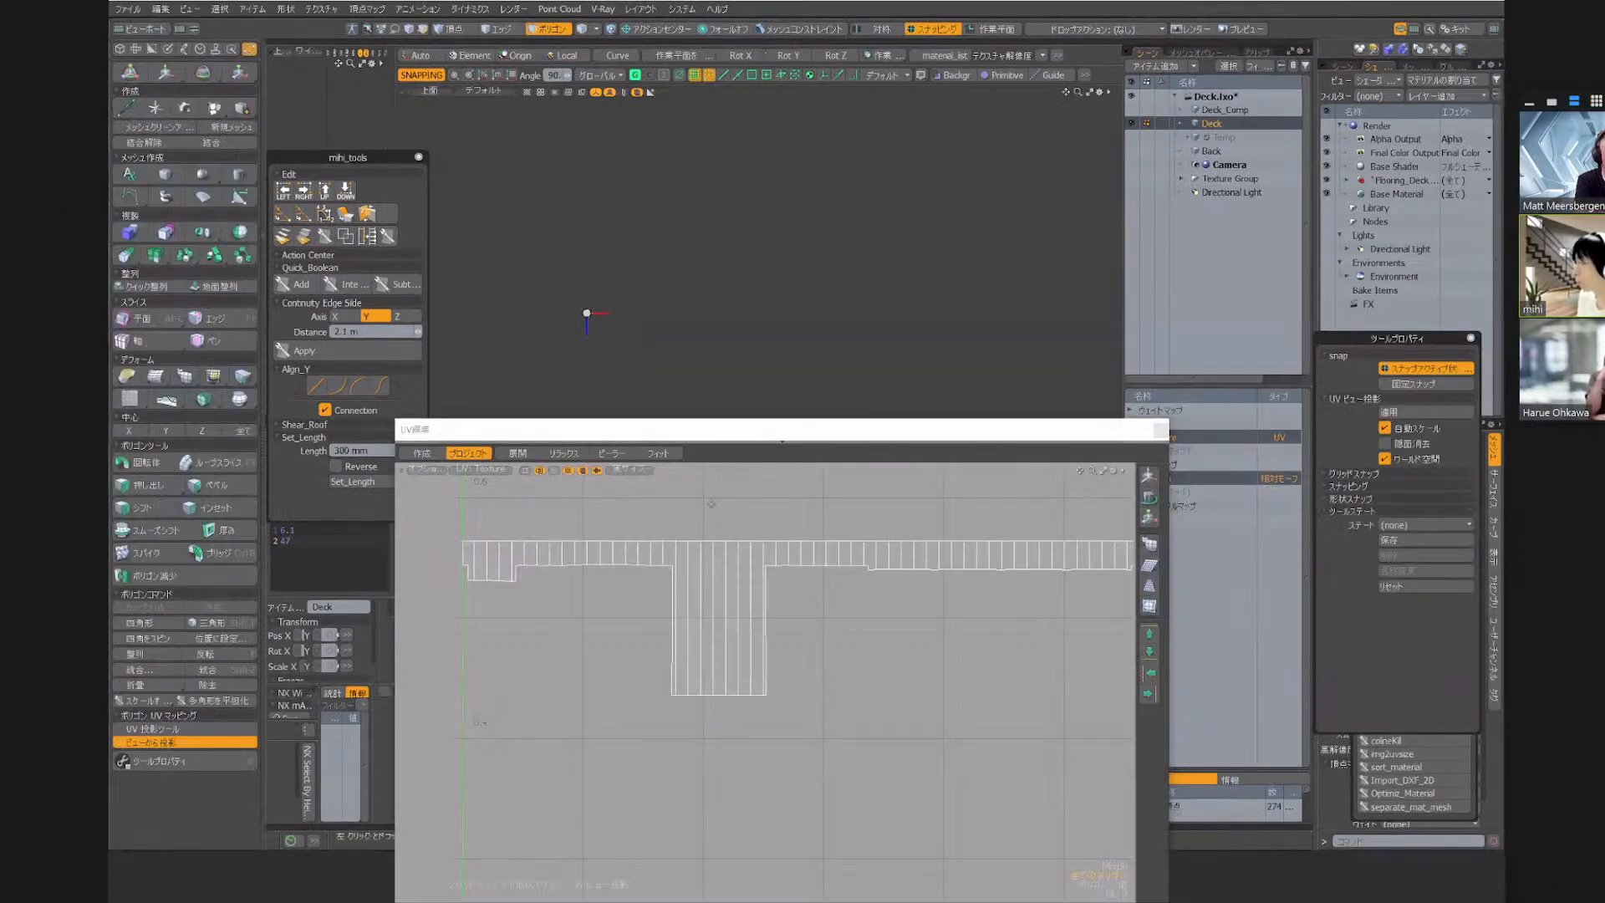
pyautogui.moveTo(711, 429); pyautogui.dragTo(551, 632)
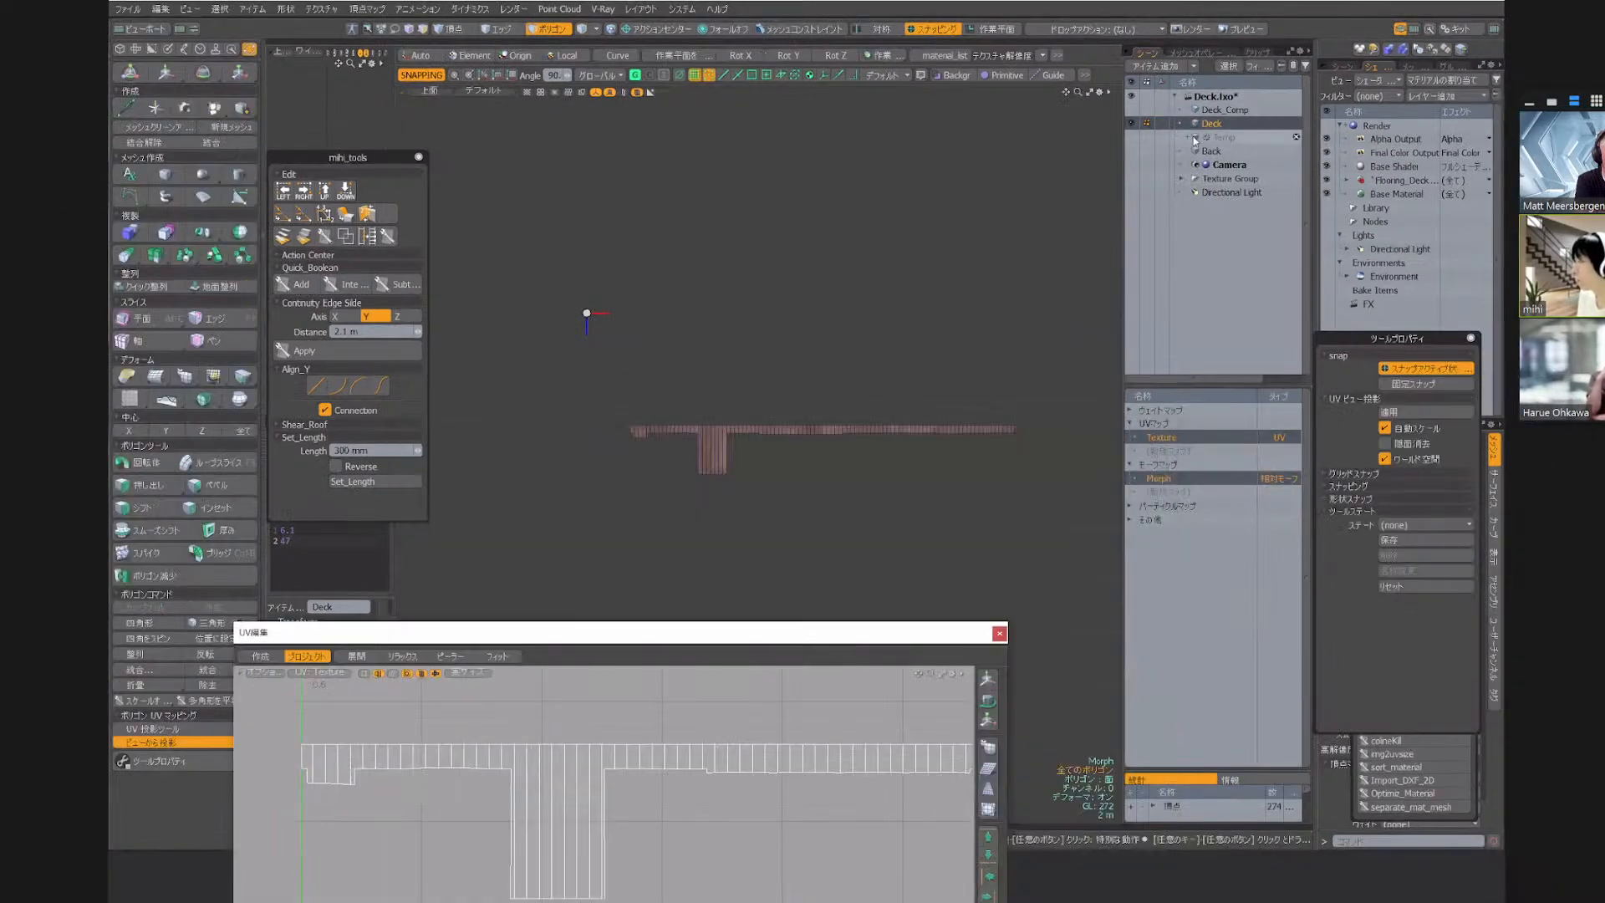
# Turn off the morph map on Deck and examine the wood texture along the curved deck
pyautogui.click(1161, 478)
pyautogui.click(1236, 513)
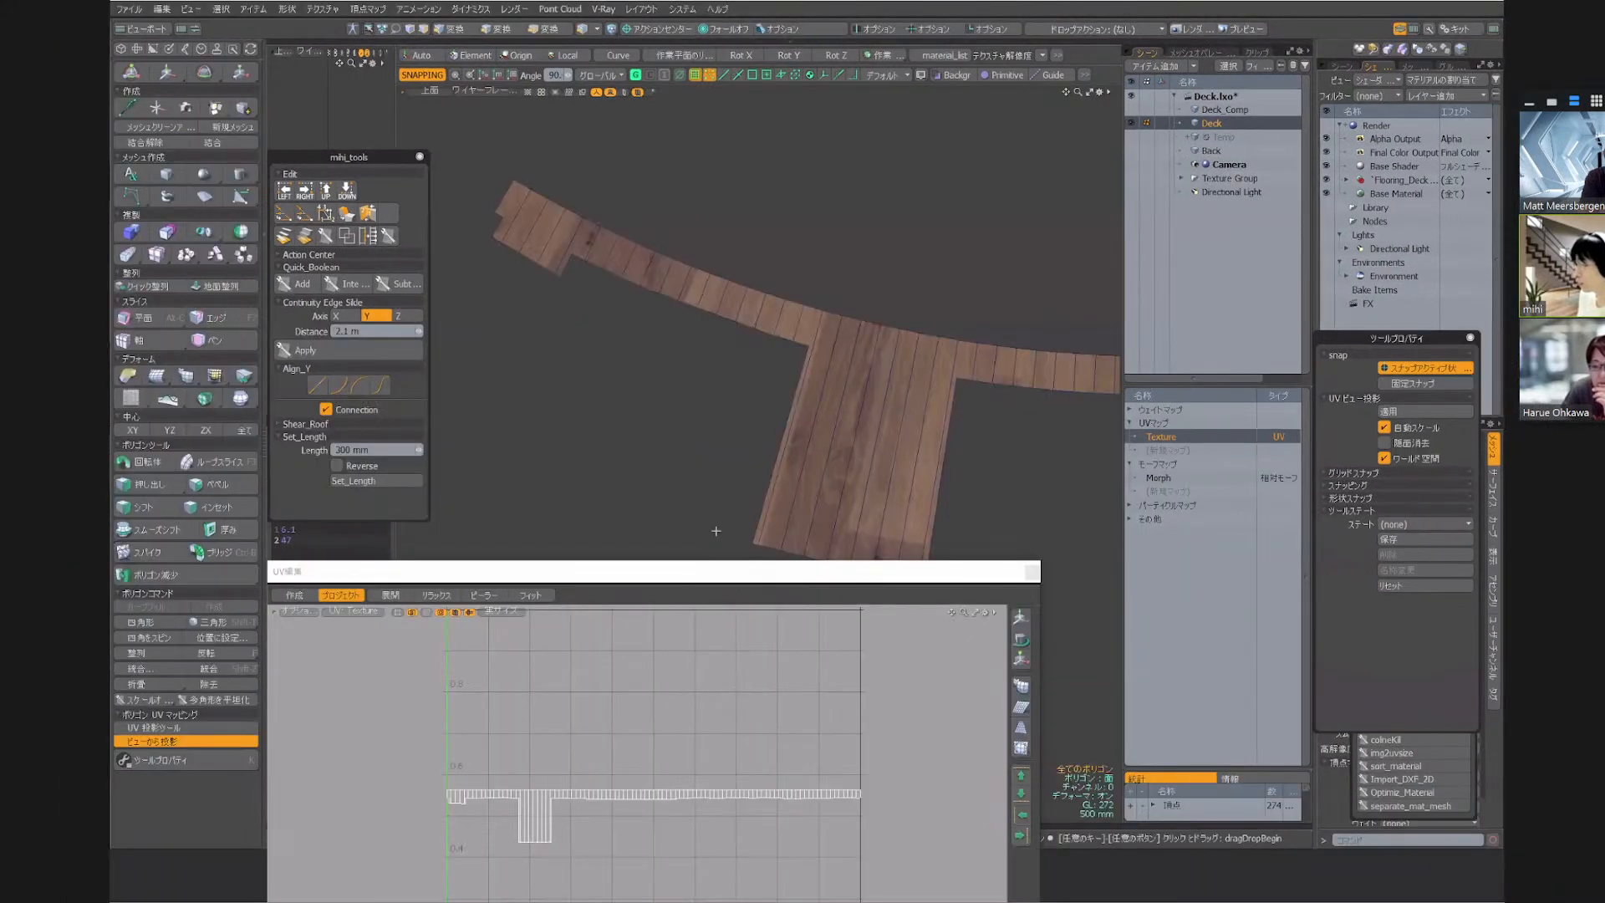
pyautogui.scroll(5, 724, 303)
pyautogui.moveTo(724, 303); pyautogui.dragTo(1011, 411)
pyautogui.scroll(-4, 919, 376)
pyautogui.keyDown('alt'); pyautogui.moveTo(871, 434); pyautogui.dragTo(720, 405); pyautogui.keyUp('alt')
pyautogui.click(720, 405)
pyautogui.scroll(-4, 777, 360)
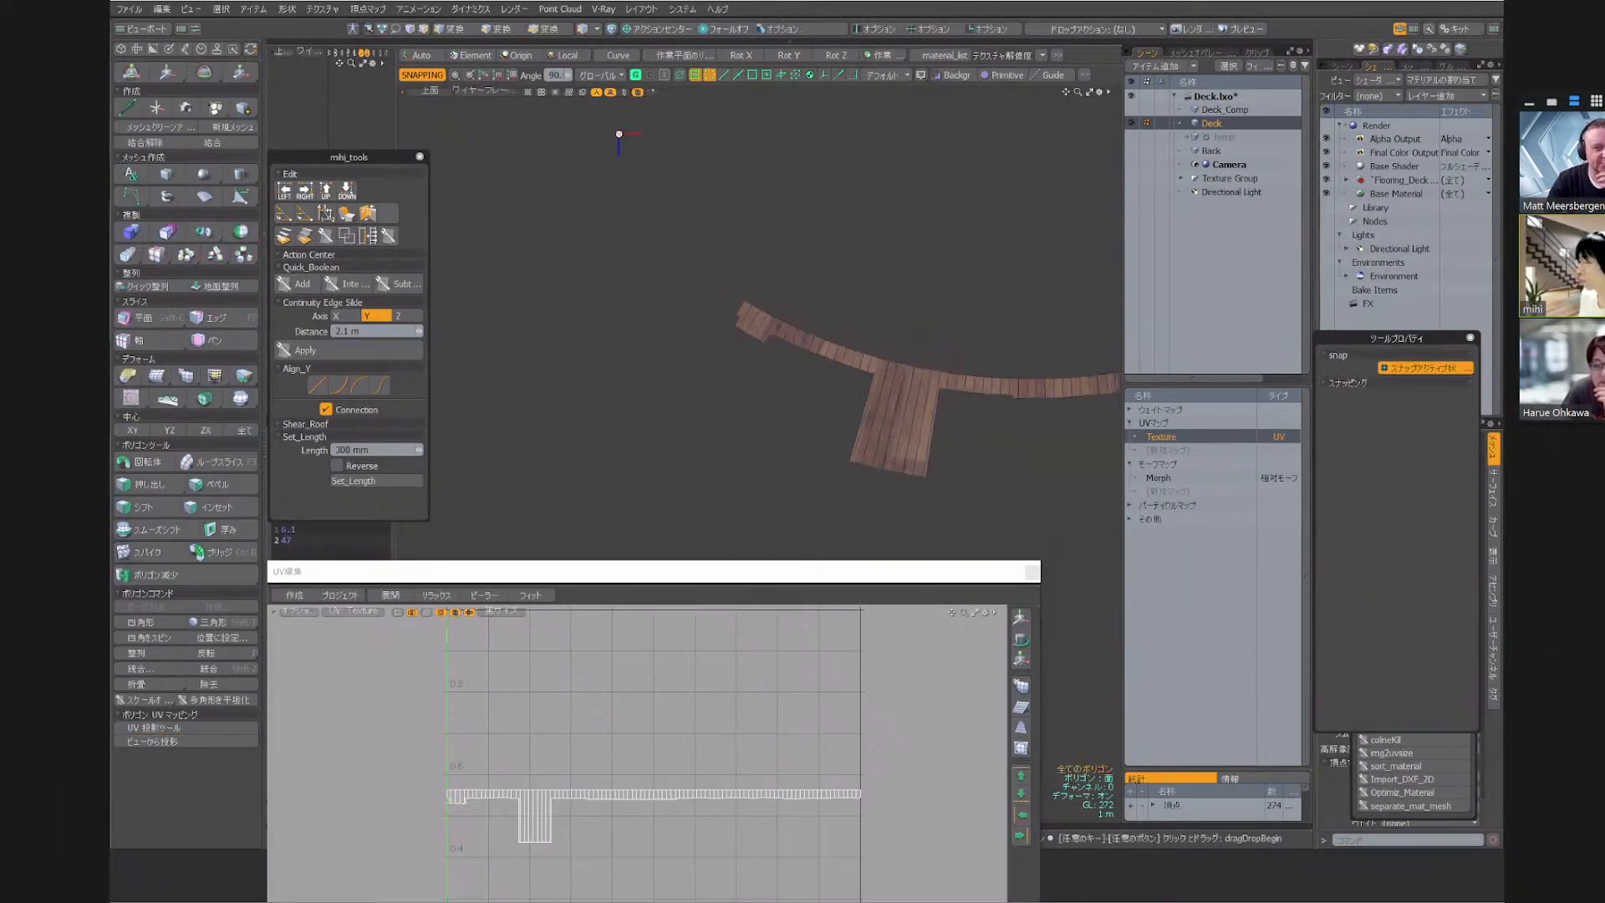
pyautogui.scroll(6, 747, 306)
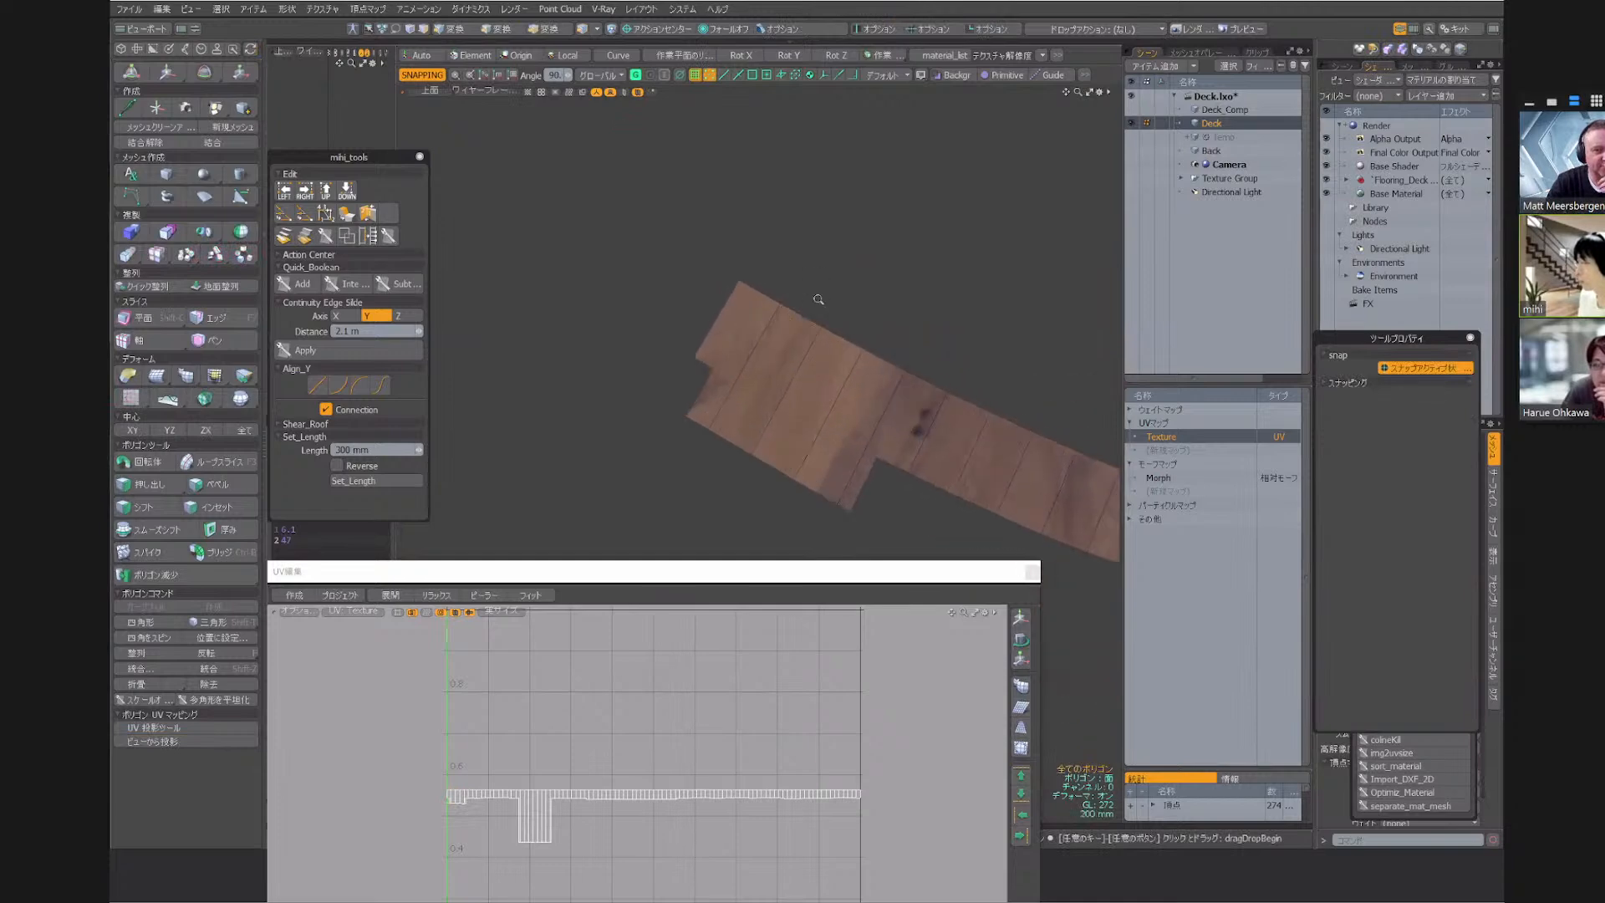
# Select the 173_wood_a image under the deck's flooring material and inspect it in the image viewer
pyautogui.click(1346, 180)
pyautogui.click(1385, 195)
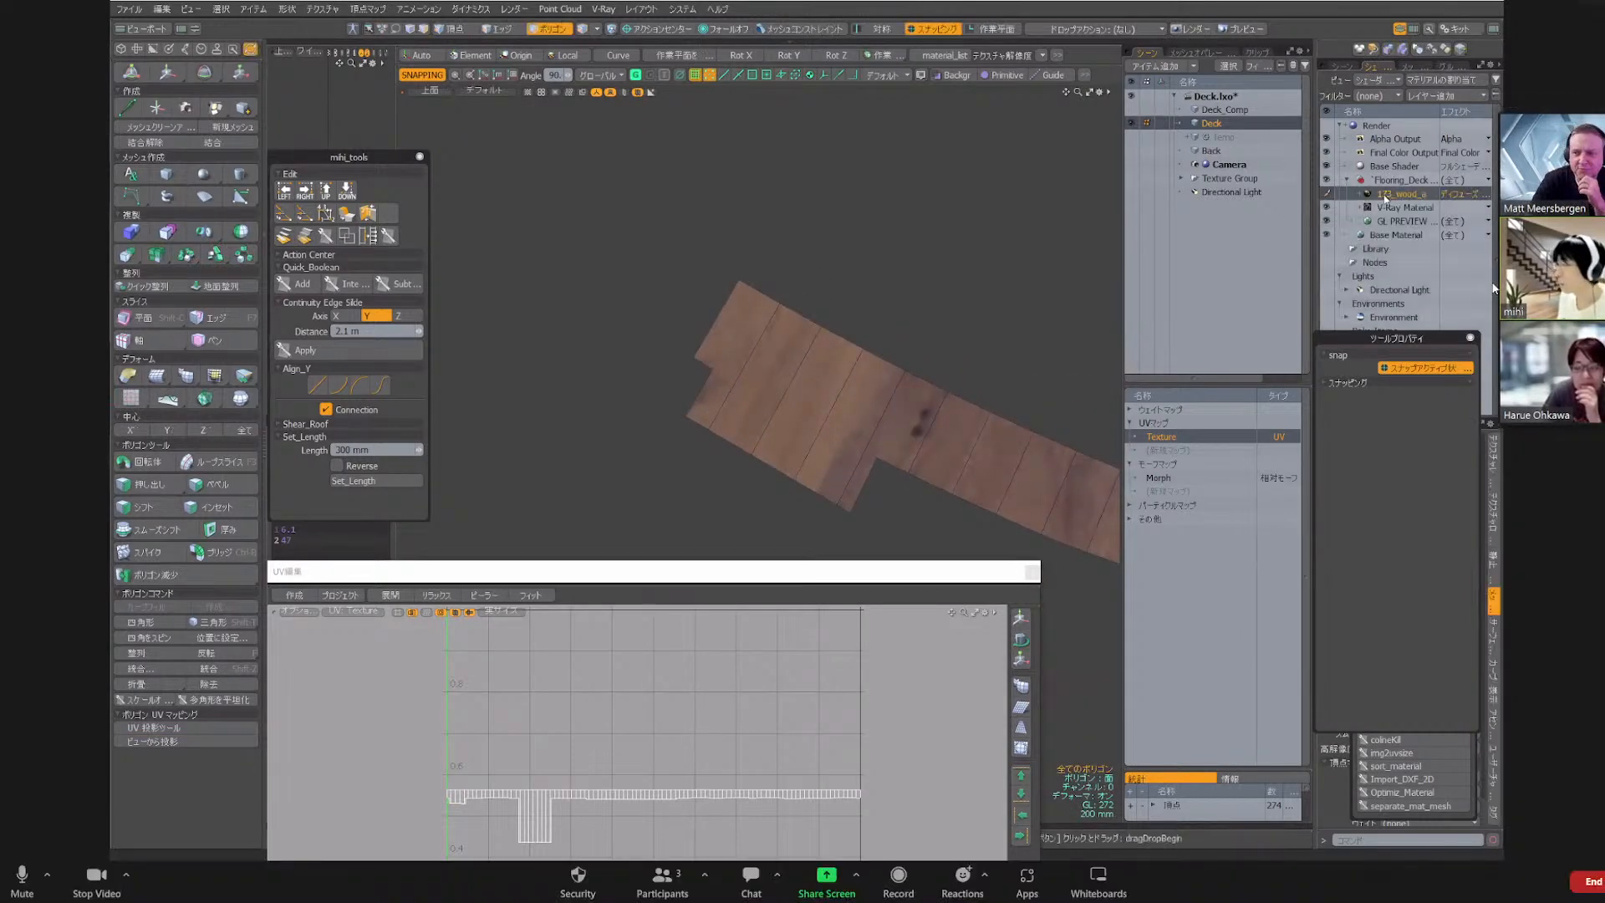
pyautogui.doubleClick(1385, 198)
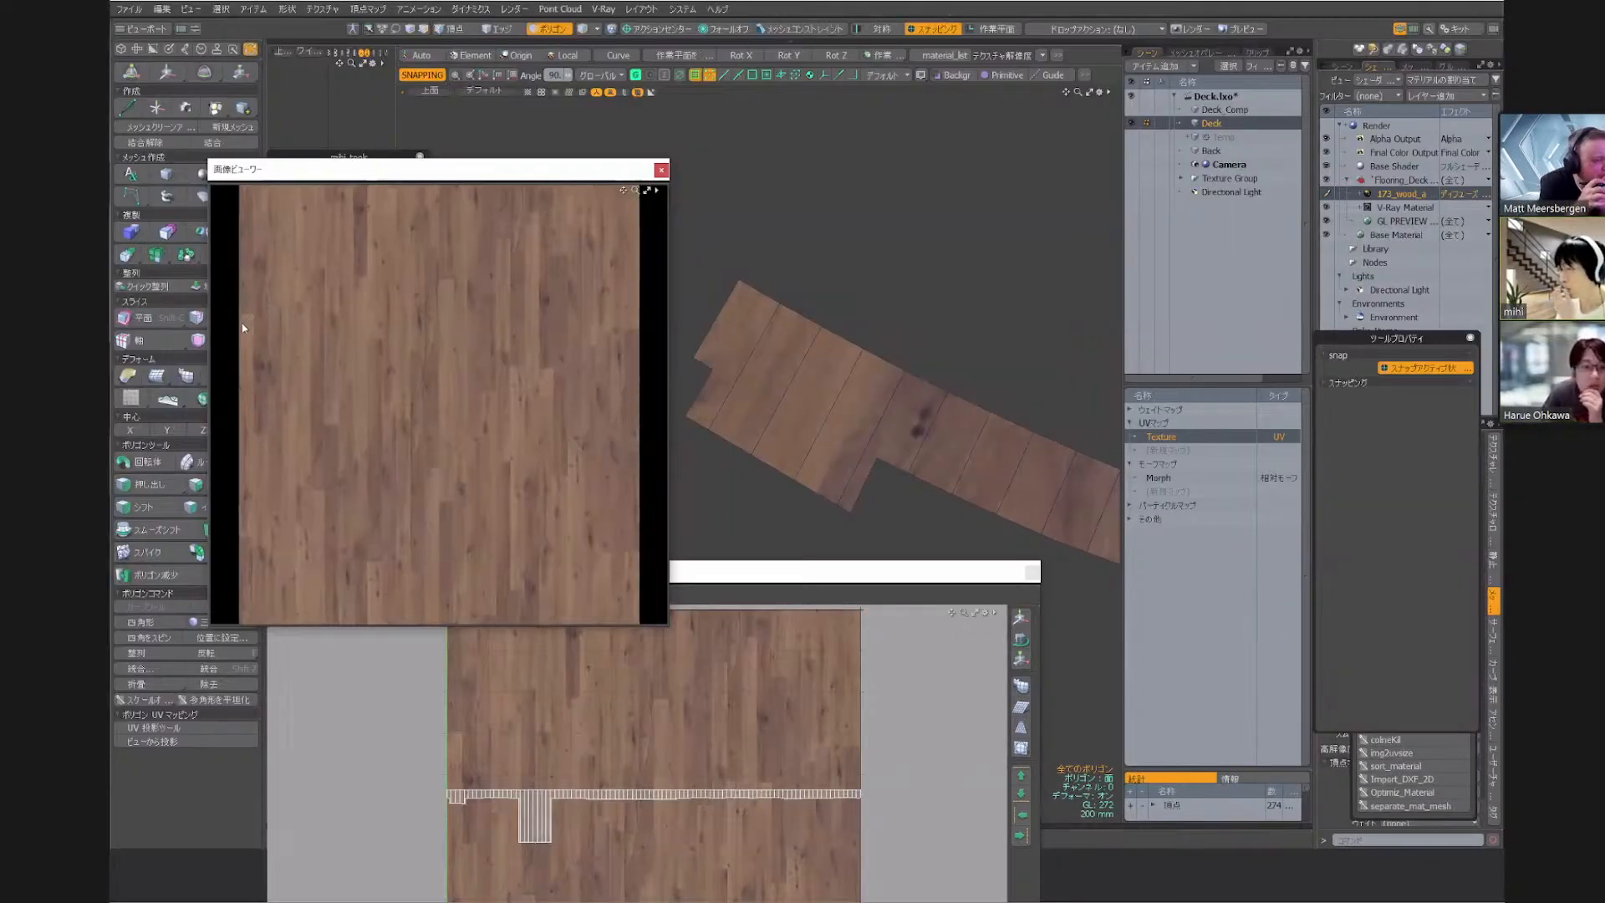
pyautogui.click(660, 170)
# Slide a duplicate of the deck's outer end edge inward by 110 mm to mark a reference board width
pyautogui.scroll(5, 723, 327)
pyautogui.press('2')
pyautogui.click(695, 318)
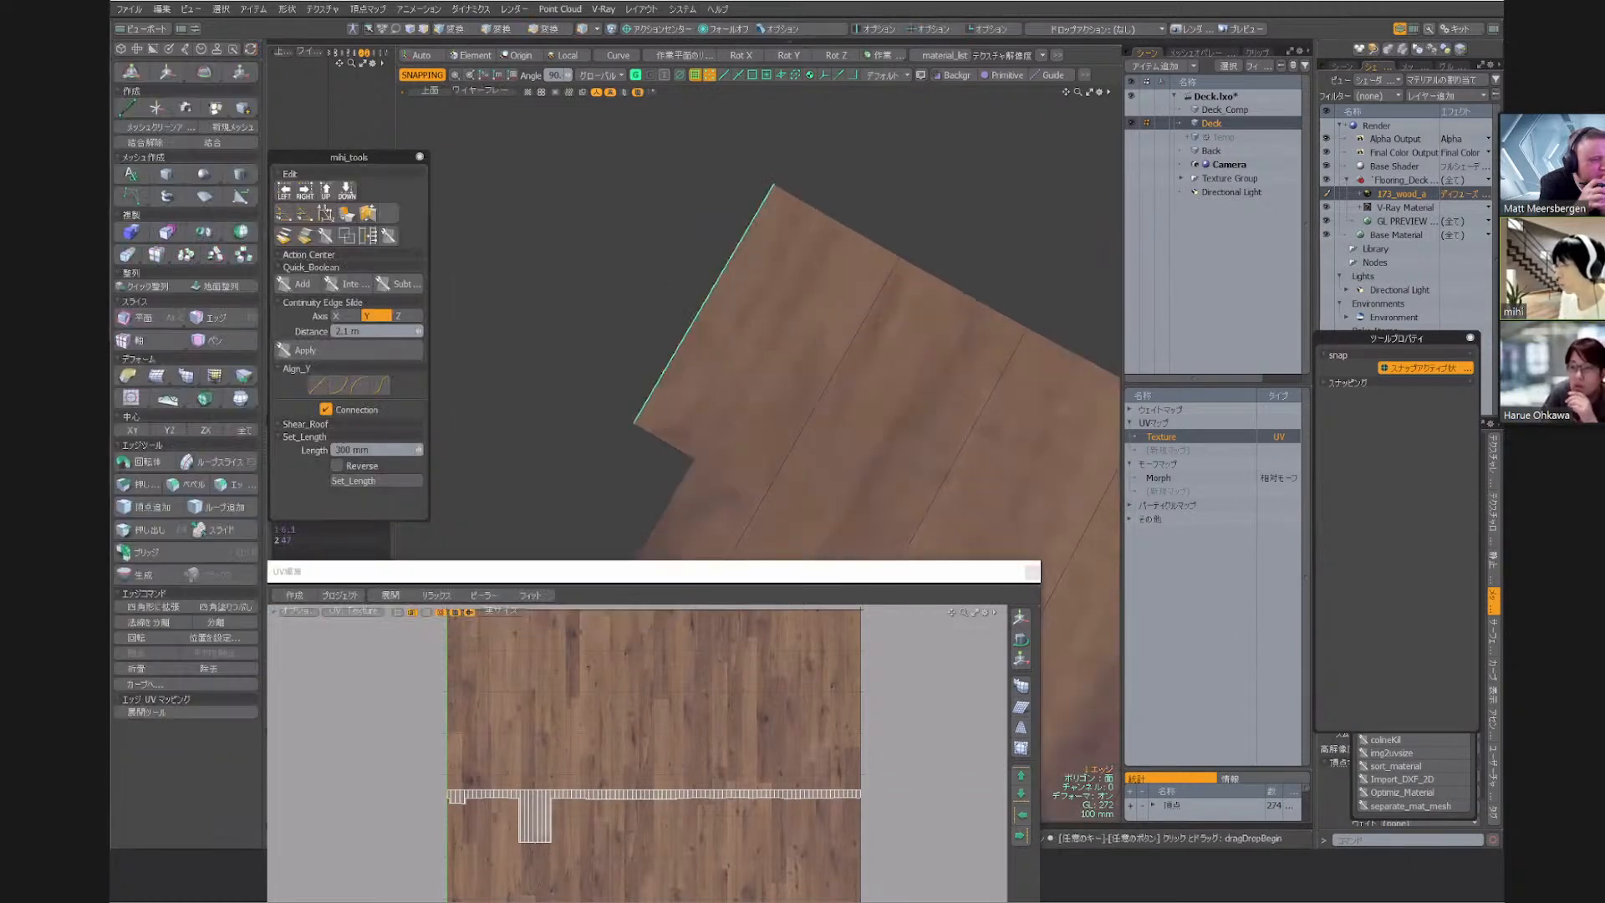
pyautogui.hotkey('alt', 's')
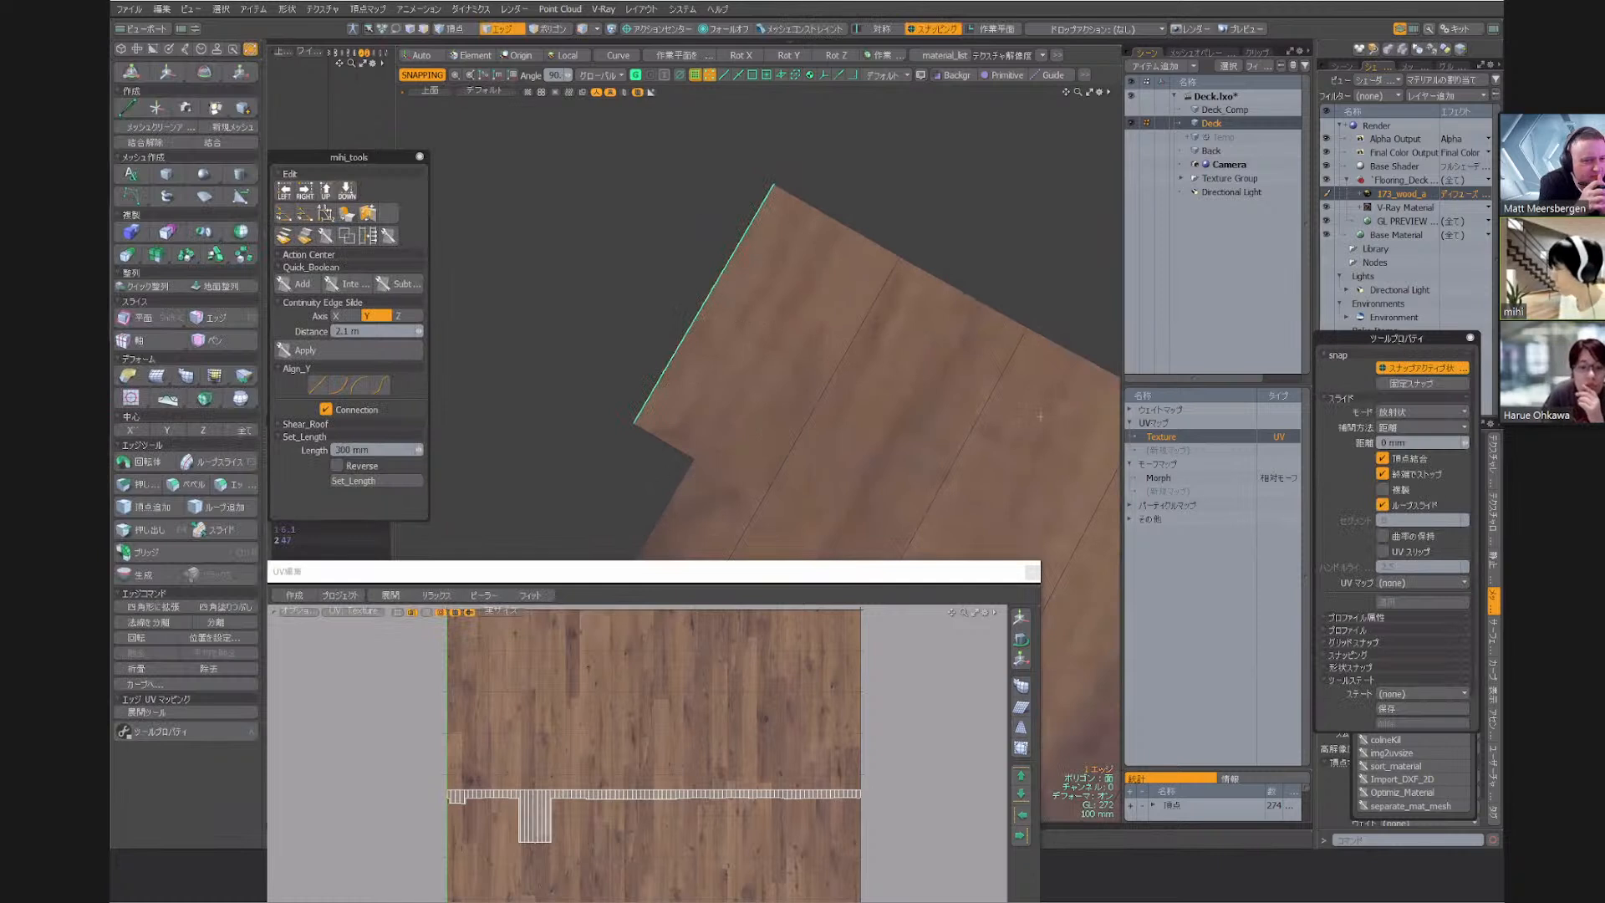
pyautogui.moveTo(1387, 339); pyautogui.dragTo(1069, 229)
pyautogui.click(1064, 380)
pyautogui.keyDown('alt'); pyautogui.keyDown('shift'); pyautogui.moveTo(746, 288); pyautogui.dragTo(641, 227); pyautogui.keyUp('shift'); pyautogui.keyUp('alt')
pyautogui.moveTo(642, 228); pyautogui.dragTo(674, 266)
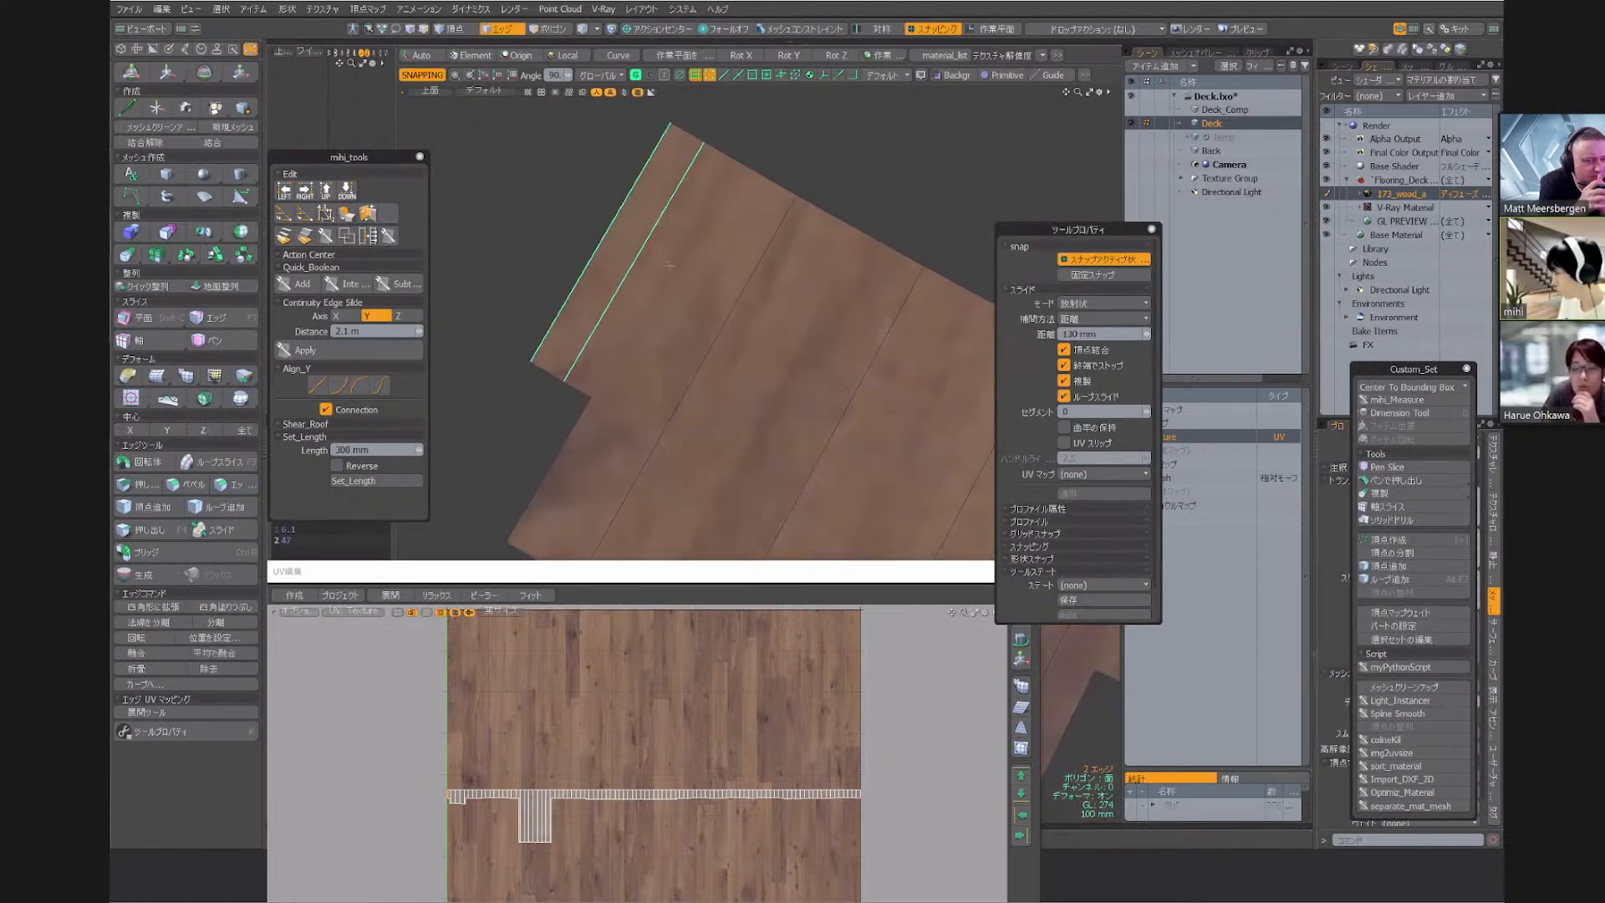
pyautogui.write('110')
pyautogui.press('Return')
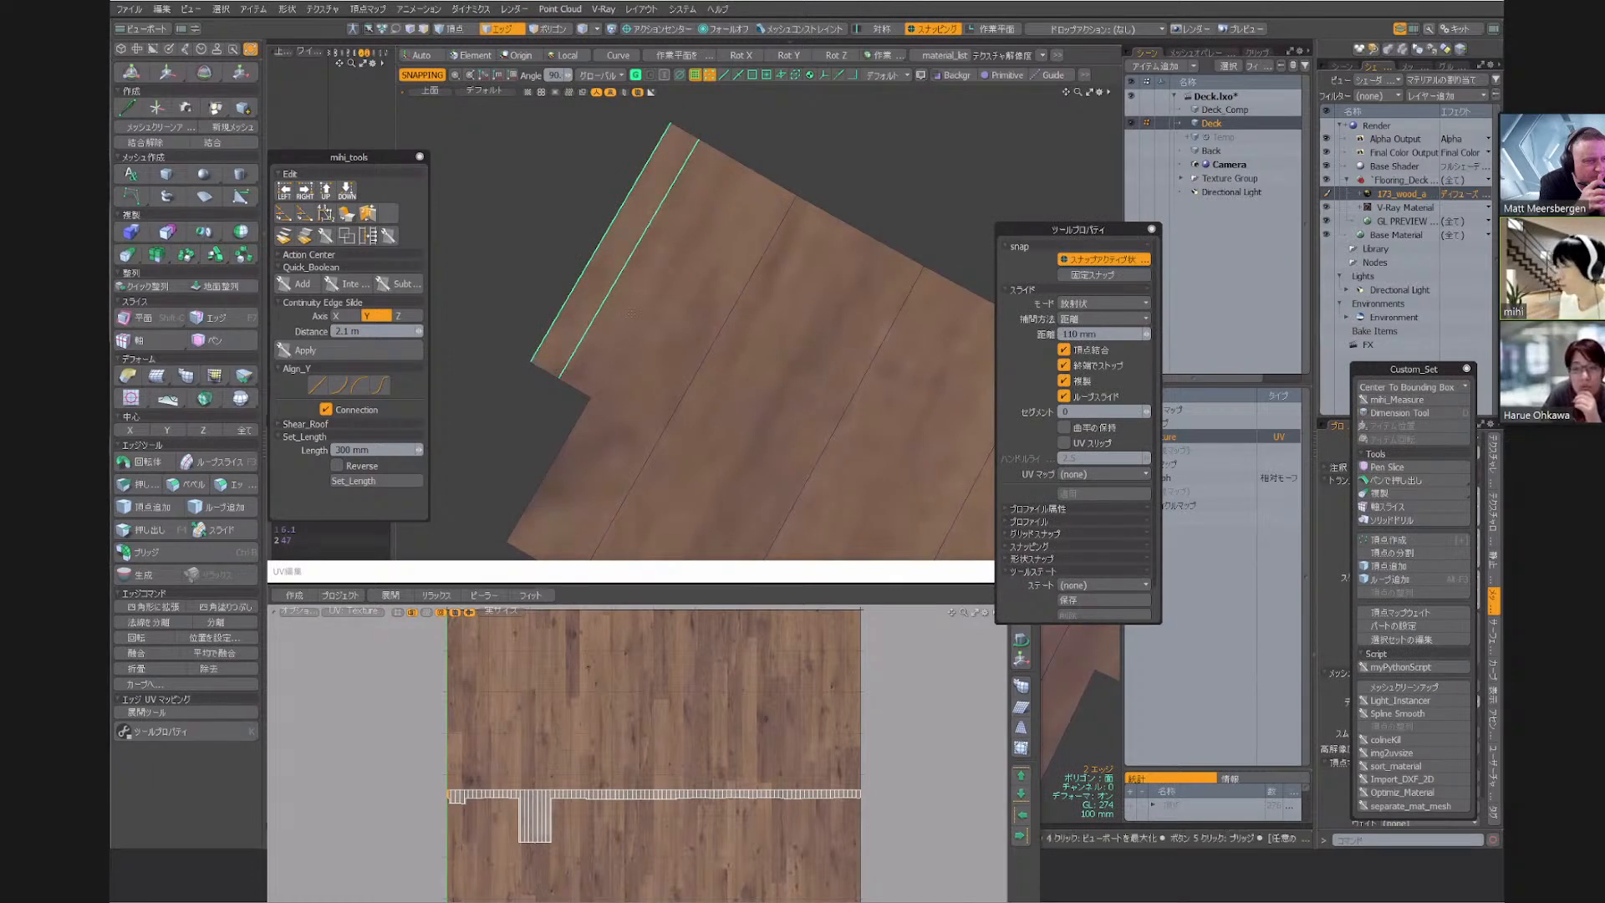
pyautogui.press('space')
# Select the narrow end polygon in the UV layout and extend the selection to all polygons connected to it
pyautogui.click(429, 799)
pyautogui.scroll(12, 429, 799)
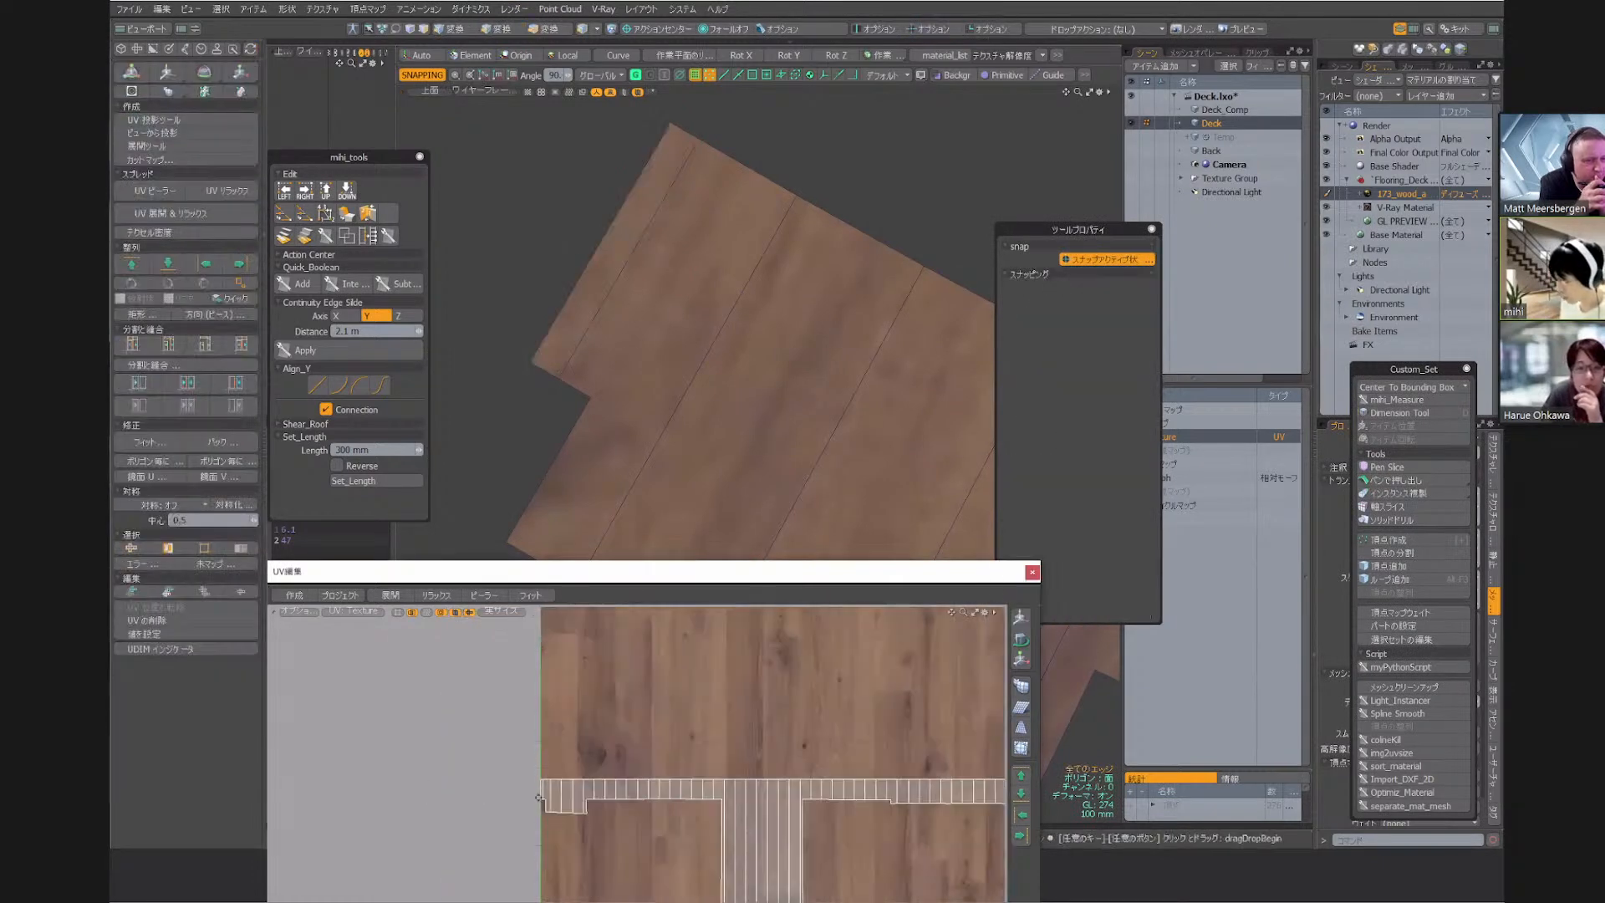
pyautogui.click(525, 716)
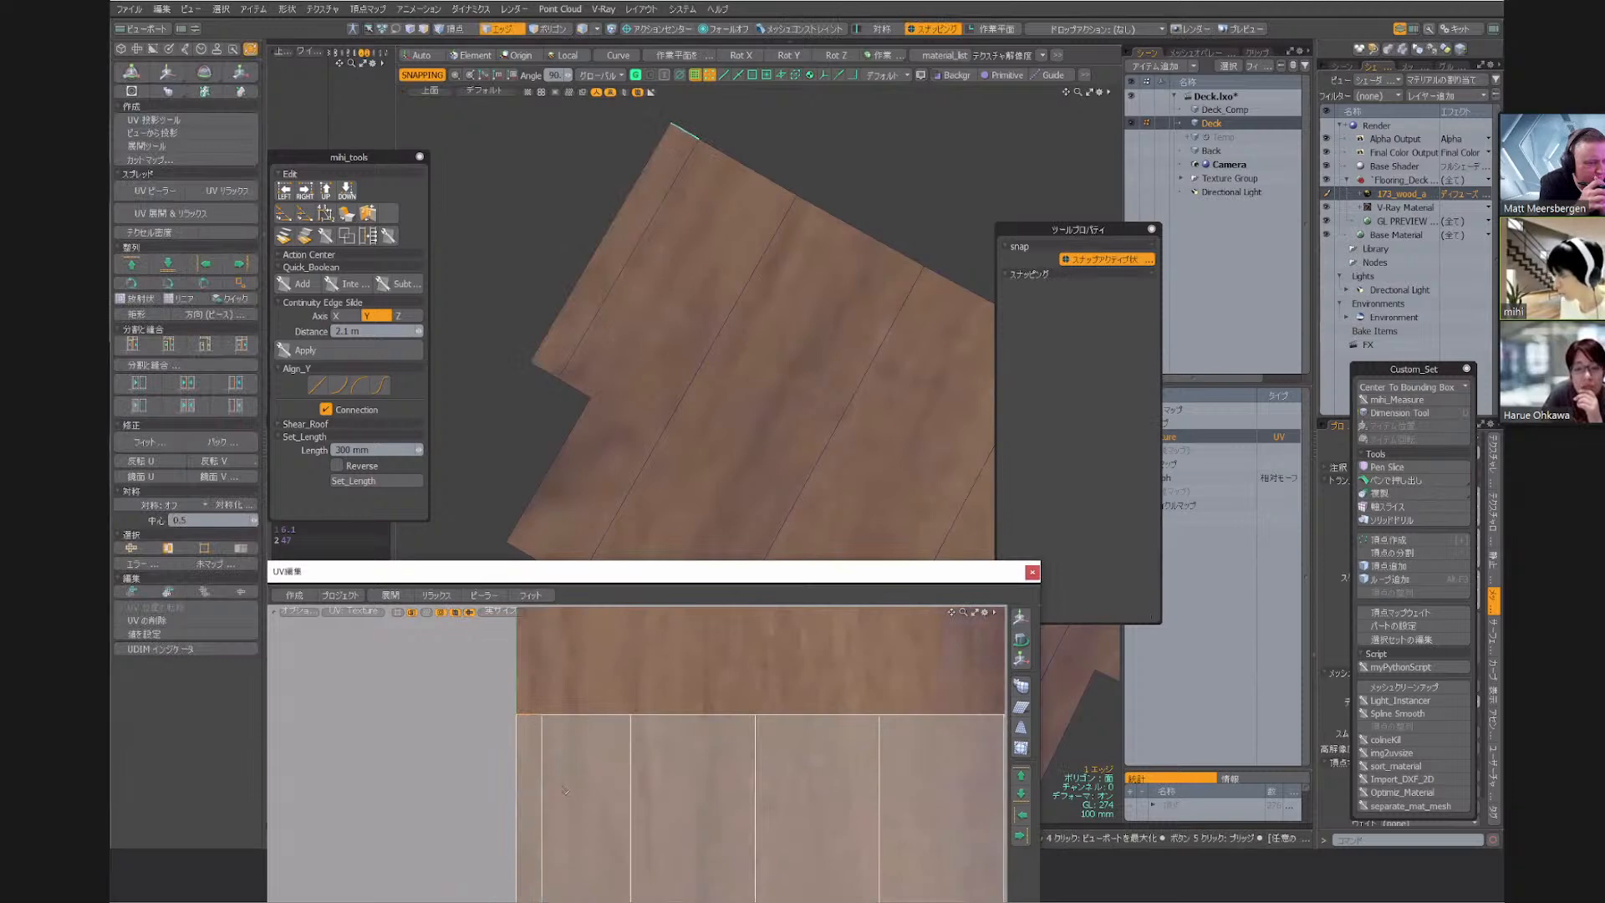
pyautogui.press('3')
pyautogui.click(526, 743)
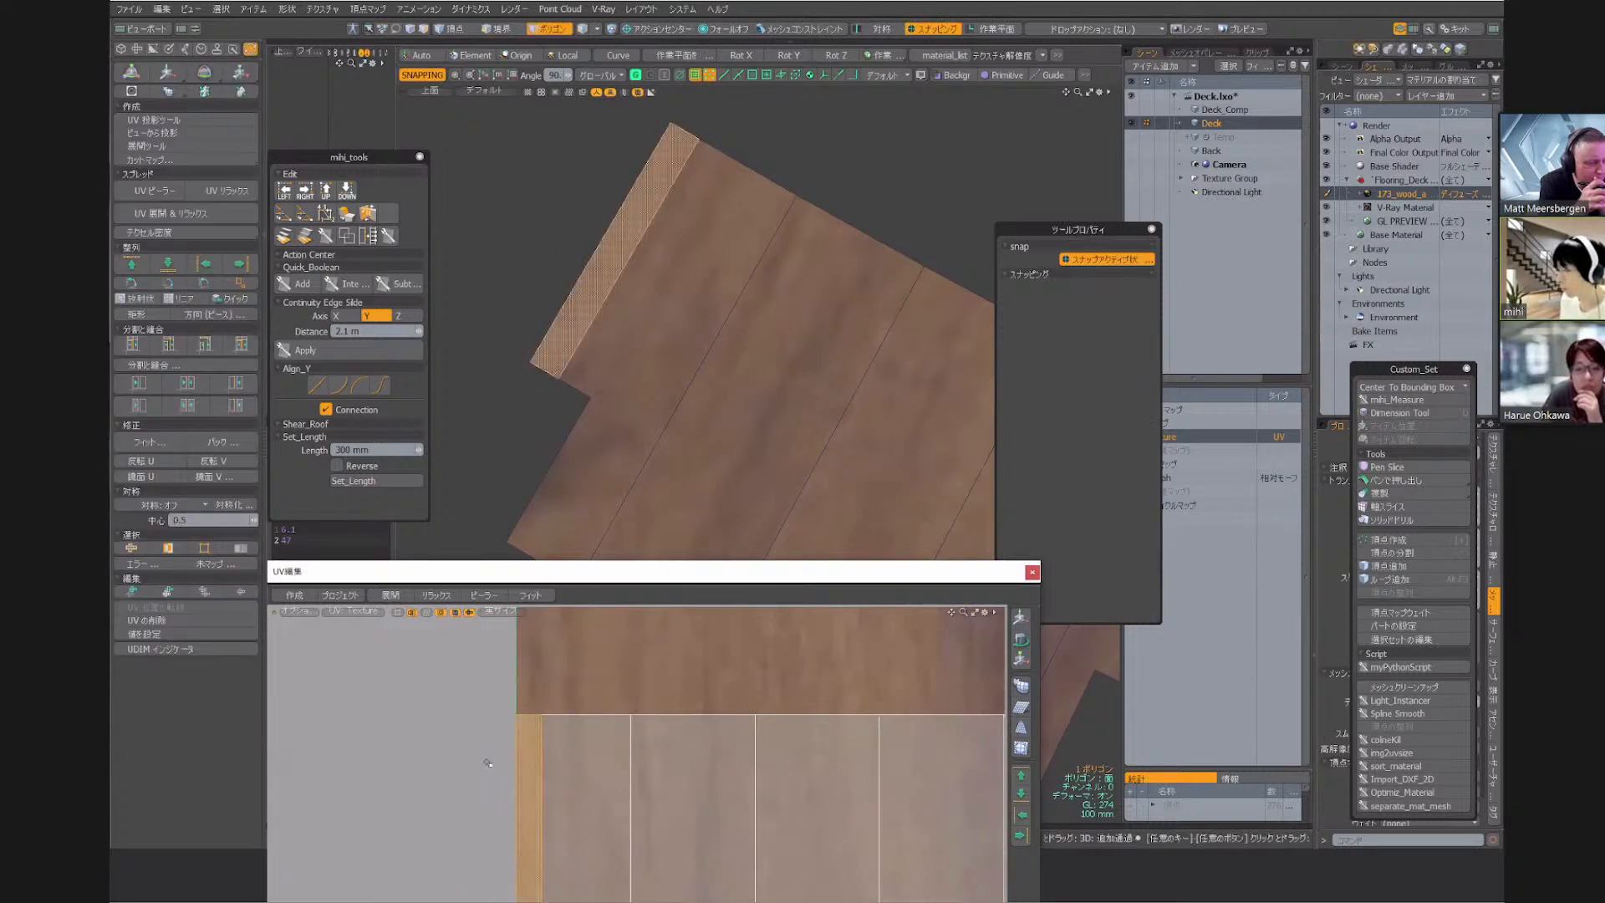
pyautogui.press(']')
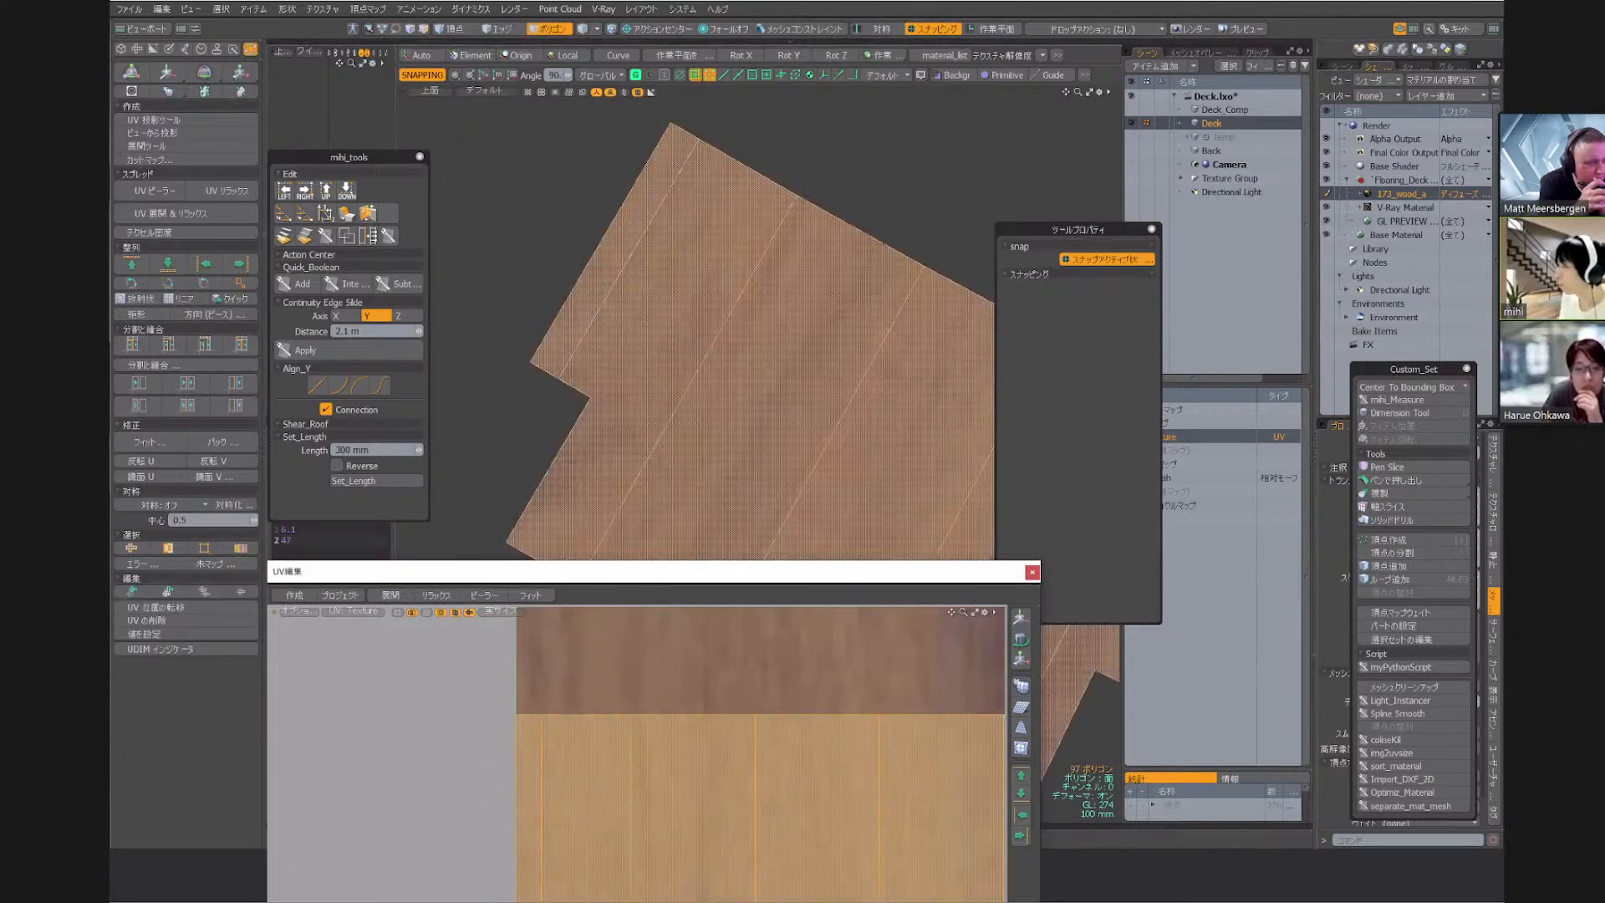
# Move the selected UVs up by 0.4359 in V with fixed snapping to align them with the wood image's upper edge
pyautogui.press('w')
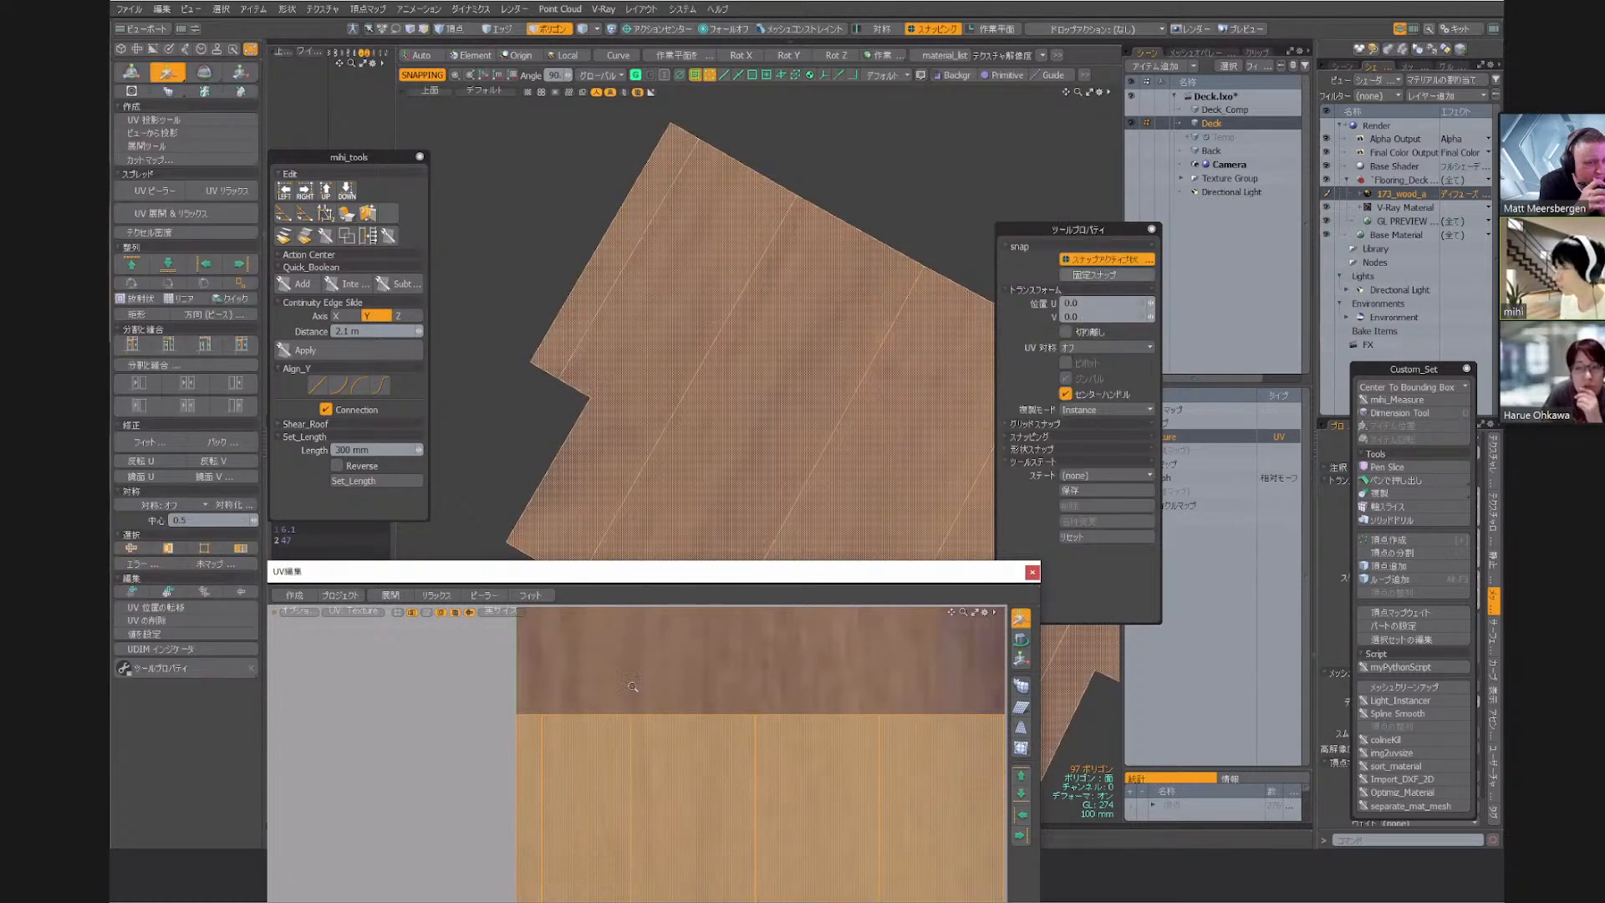
pyautogui.click(1106, 274)
pyautogui.scroll(-6, 632, 686)
pyautogui.click(680, 572)
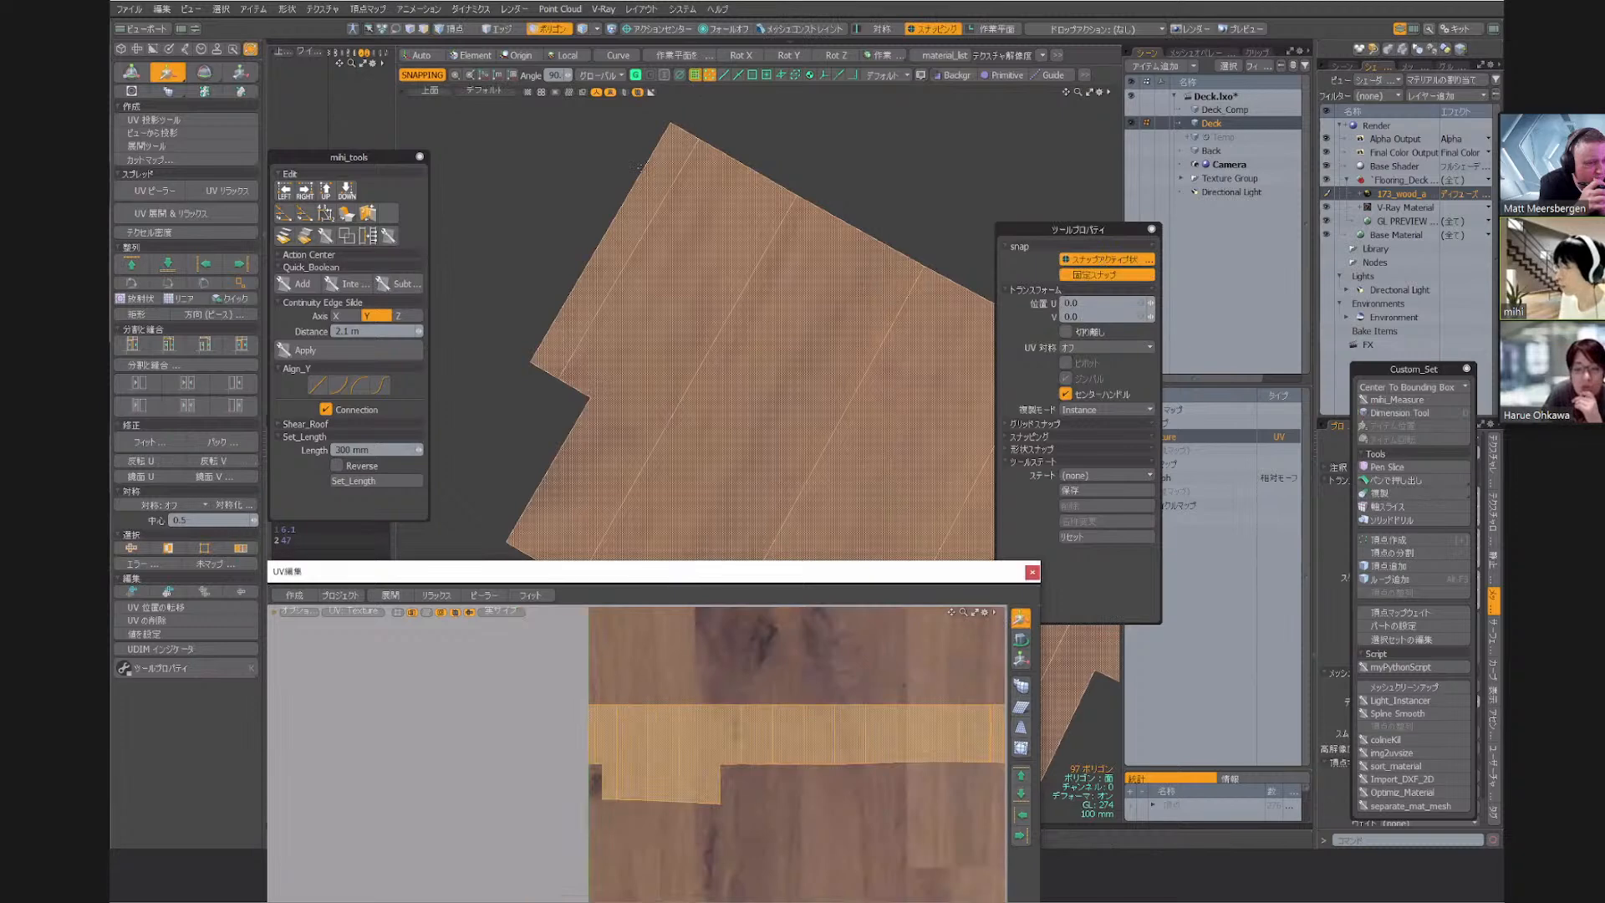
pyautogui.moveTo(680, 572); pyautogui.dragTo(642, 174)
pyautogui.scroll(-8, 554, 406)
pyautogui.keyDown('alt'); pyautogui.moveTo(552, 408); pyautogui.dragTo(552, 326); pyautogui.keyUp('alt')
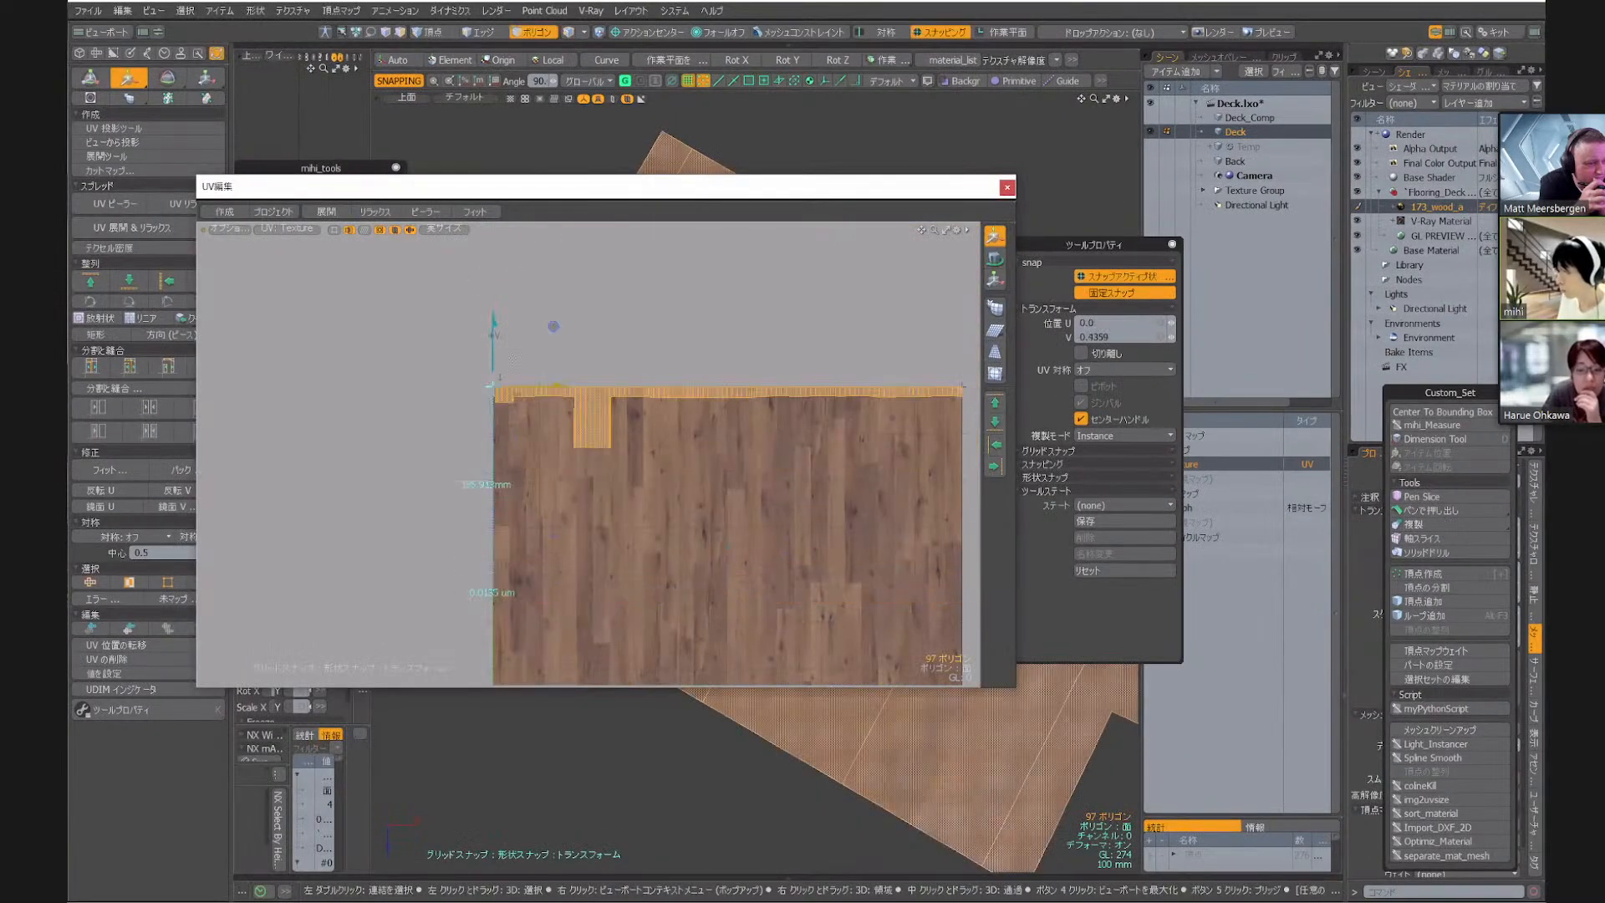
# Try scaling the selected UVs about a point on the island's upper edge, a little in from its corner
pyautogui.press('r')
pyautogui.scroll(6, 498, 372)
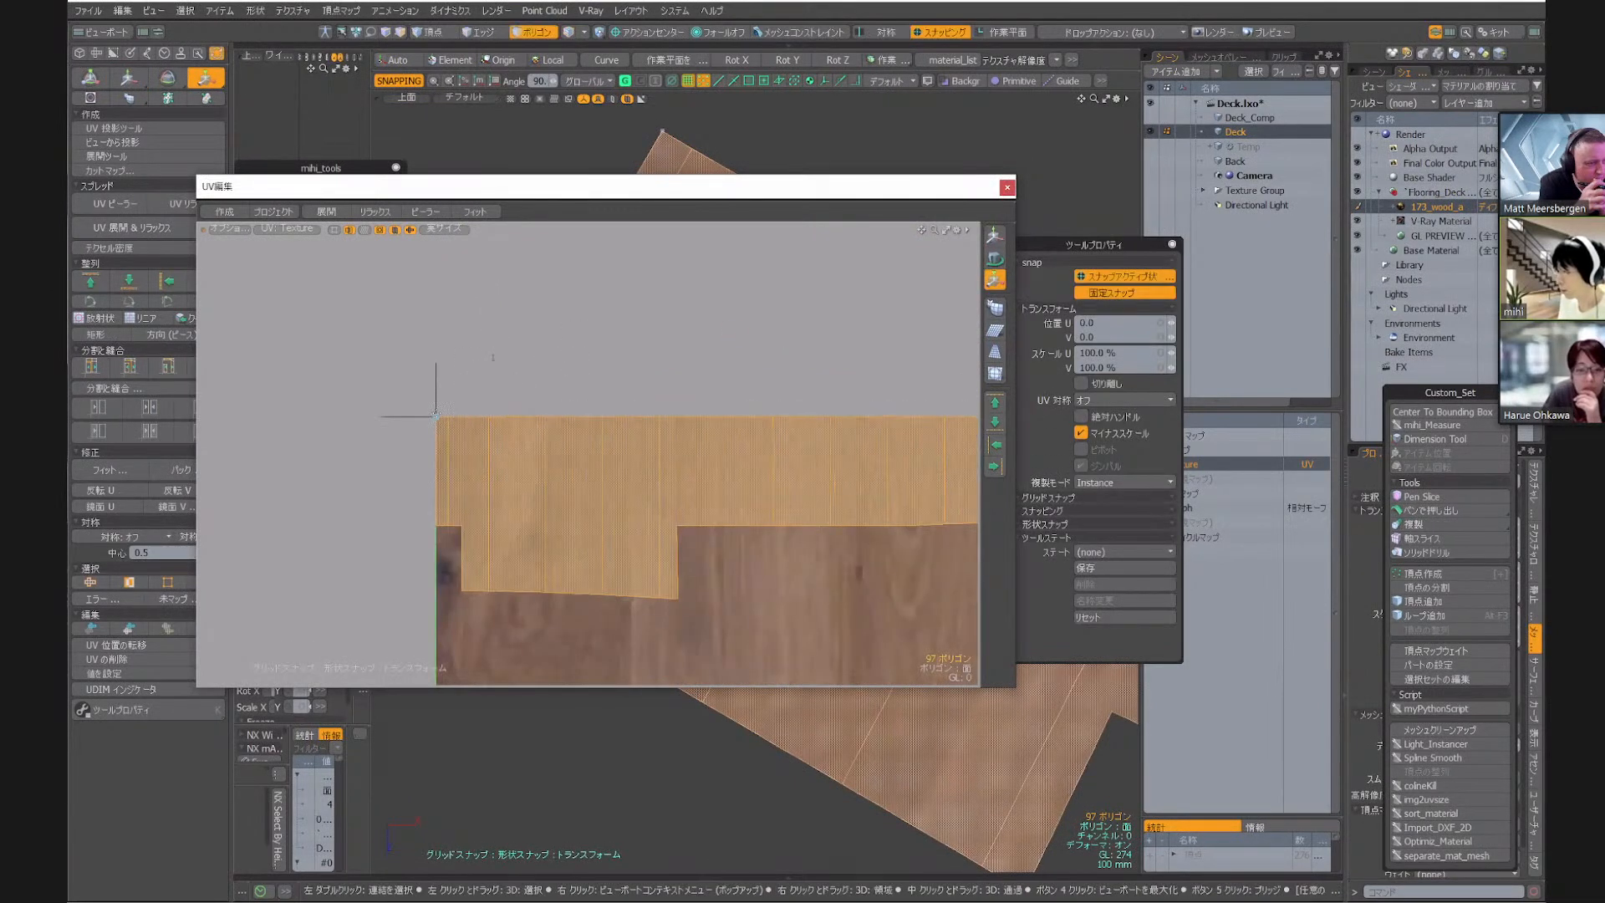
pyautogui.scroll(-4, 553, 505)
pyautogui.keyDown('alt'); pyautogui.moveTo(577, 565); pyautogui.dragTo(562, 518); pyautogui.keyUp('alt')
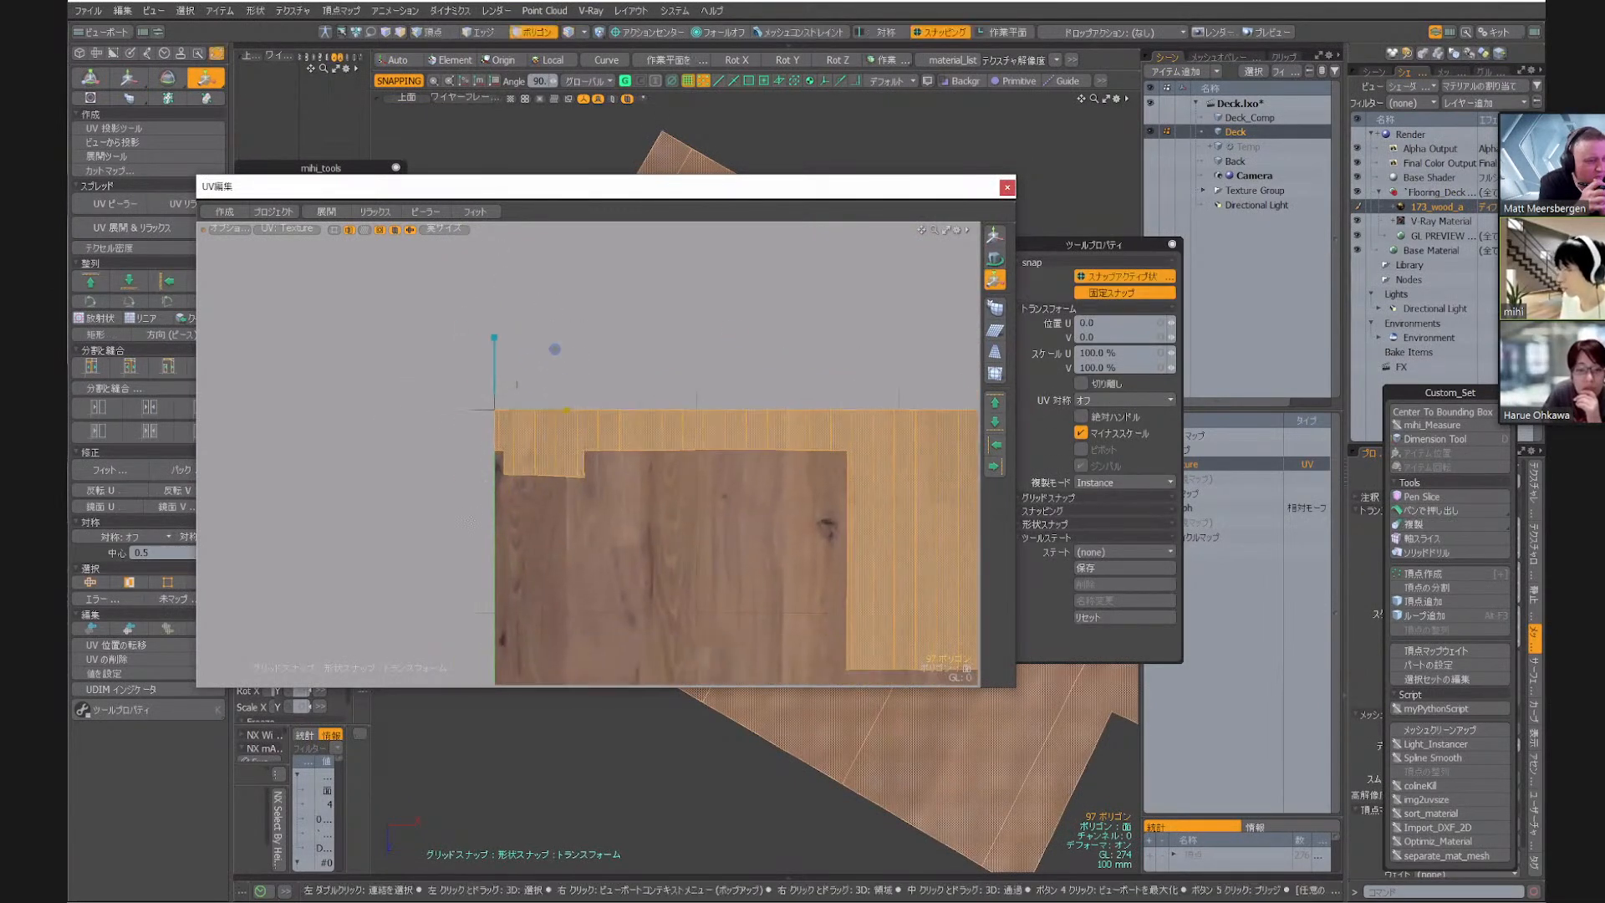
pyautogui.click(555, 347)
pyautogui.moveTo(555, 409); pyautogui.dragTo(637, 430)
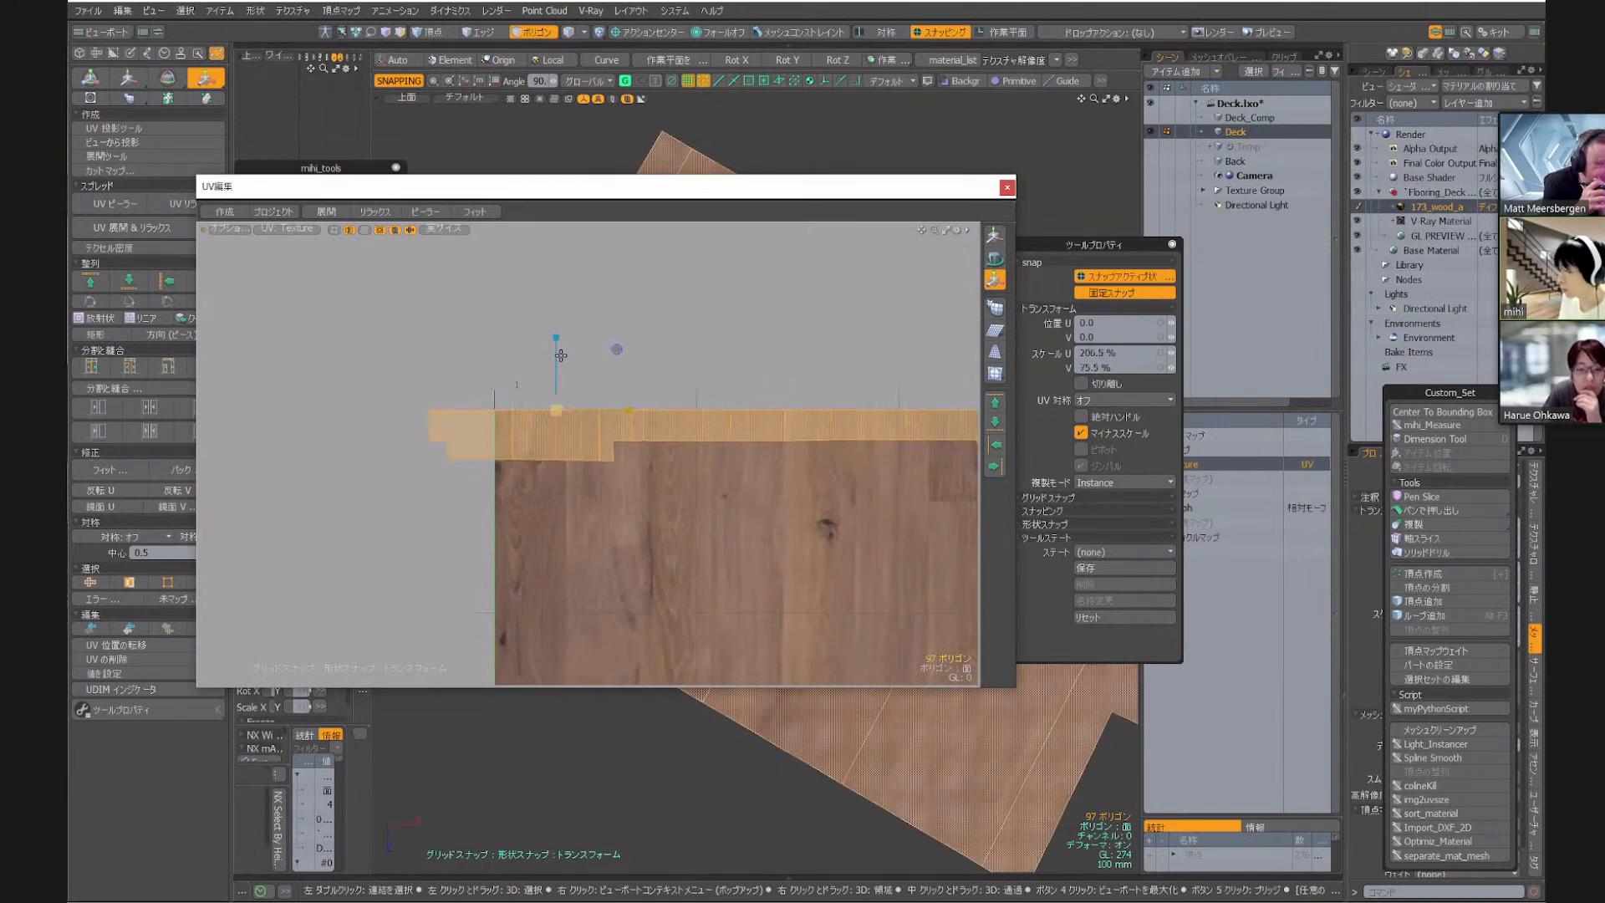
pyautogui.hotkey('ctrl', 'z')
# Scale the selected UVs up about the island's corner at the wood image's upper corner to match the deck boards to the texture
pyautogui.click(499, 409)
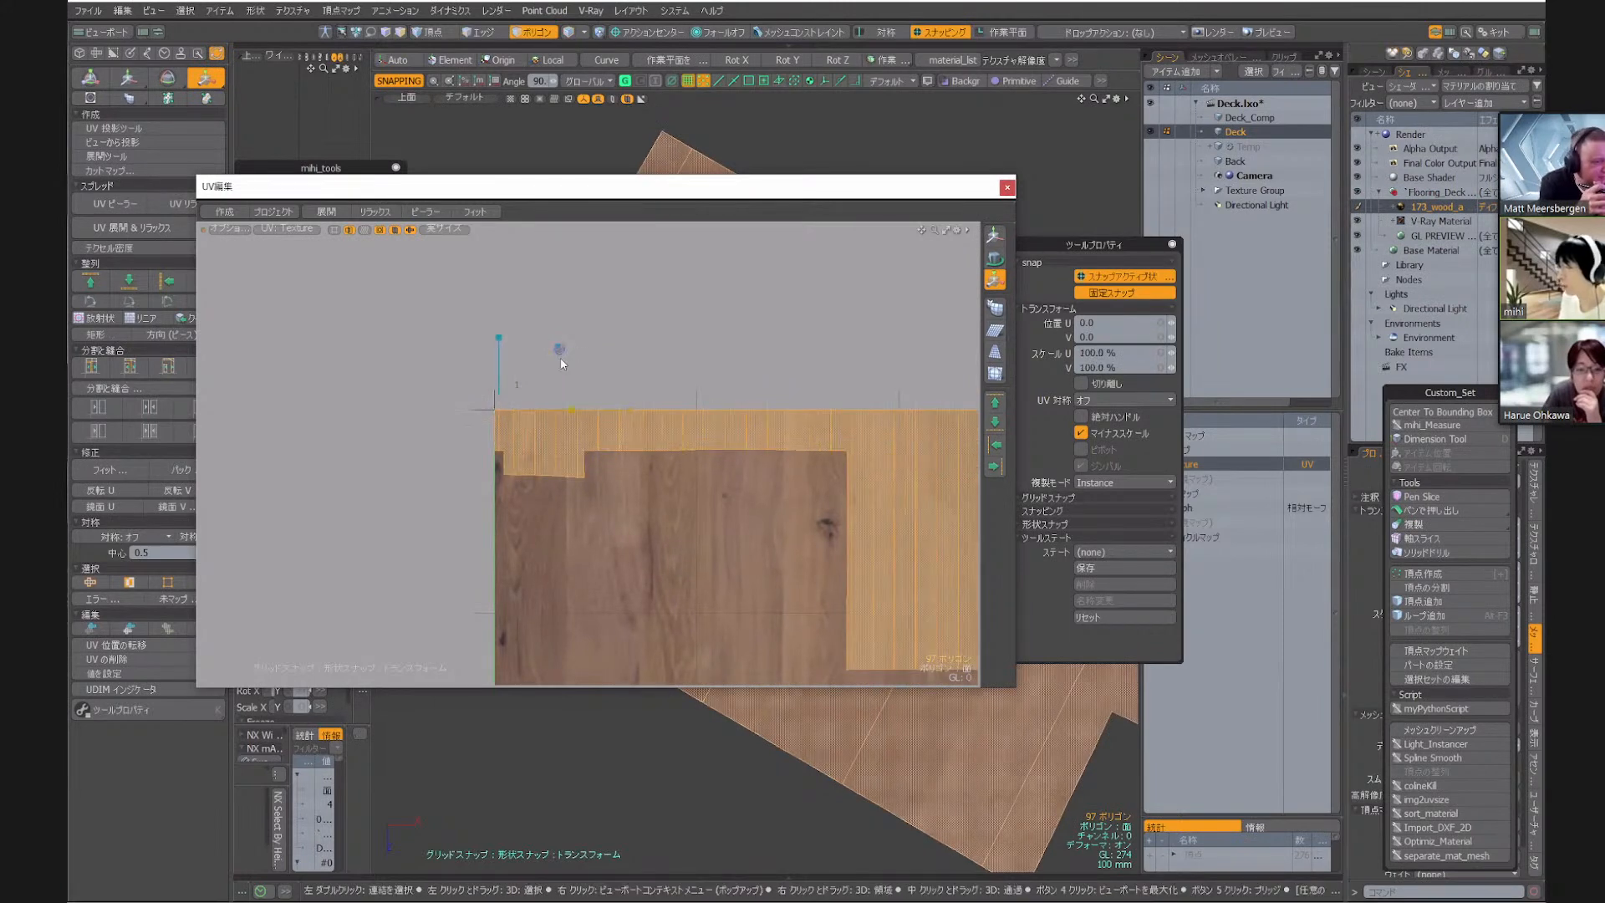
pyautogui.scroll(3, 533, 402)
pyautogui.keyDown('alt'); pyautogui.moveTo(533, 402); pyautogui.dragTo(587, 375); pyautogui.keyUp('alt')
pyautogui.scroll(3, 588, 373)
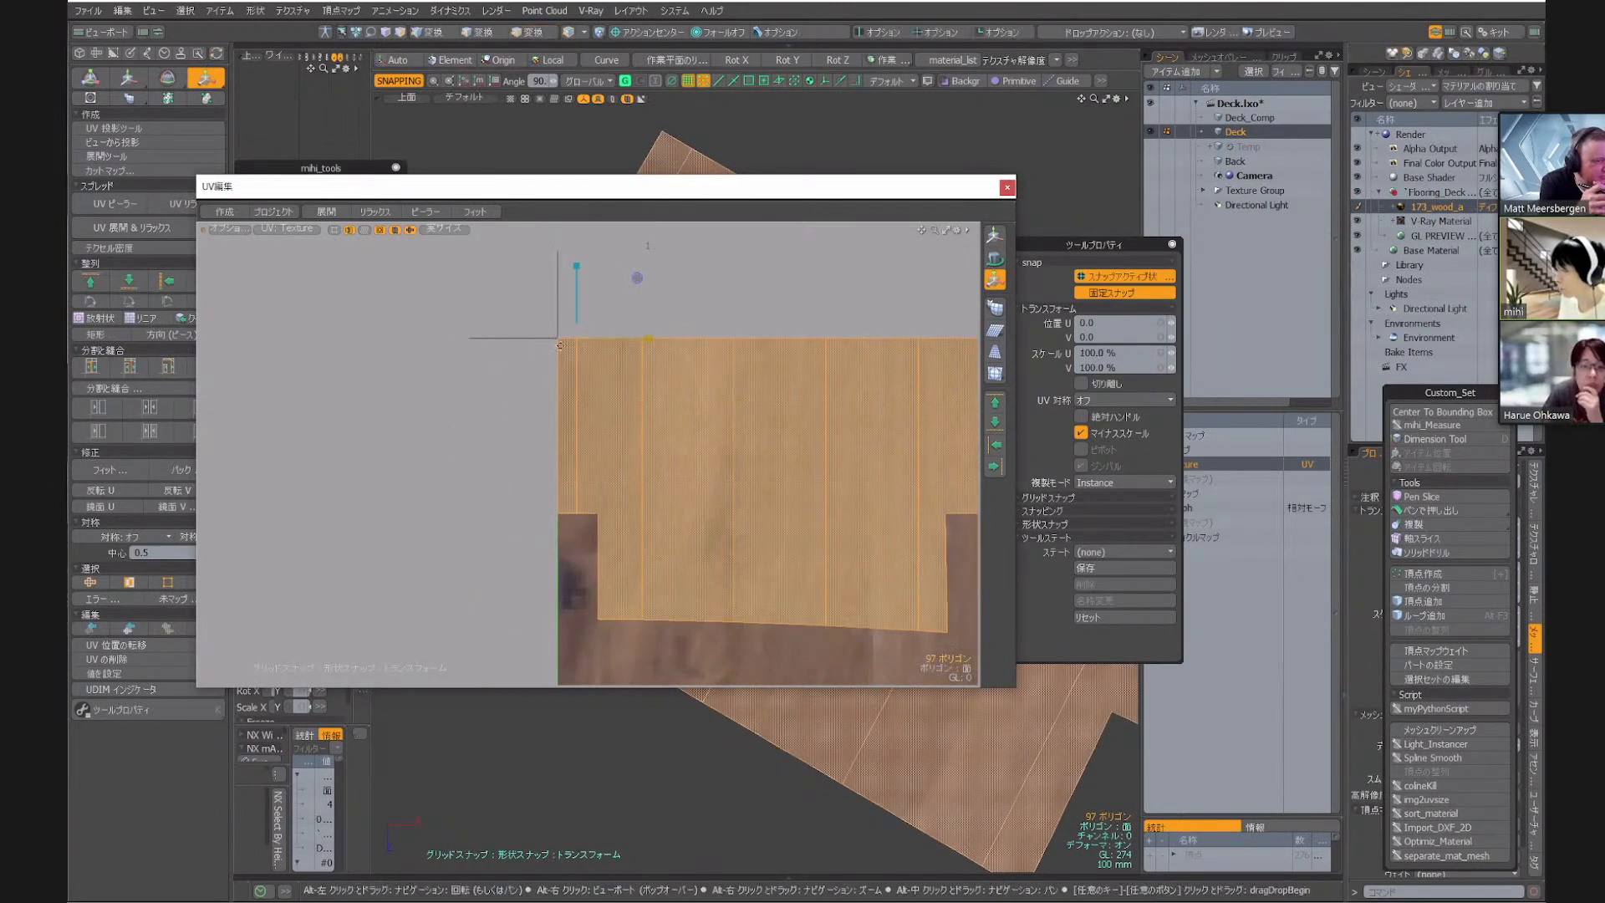
pyautogui.scroll(3, 572, 330)
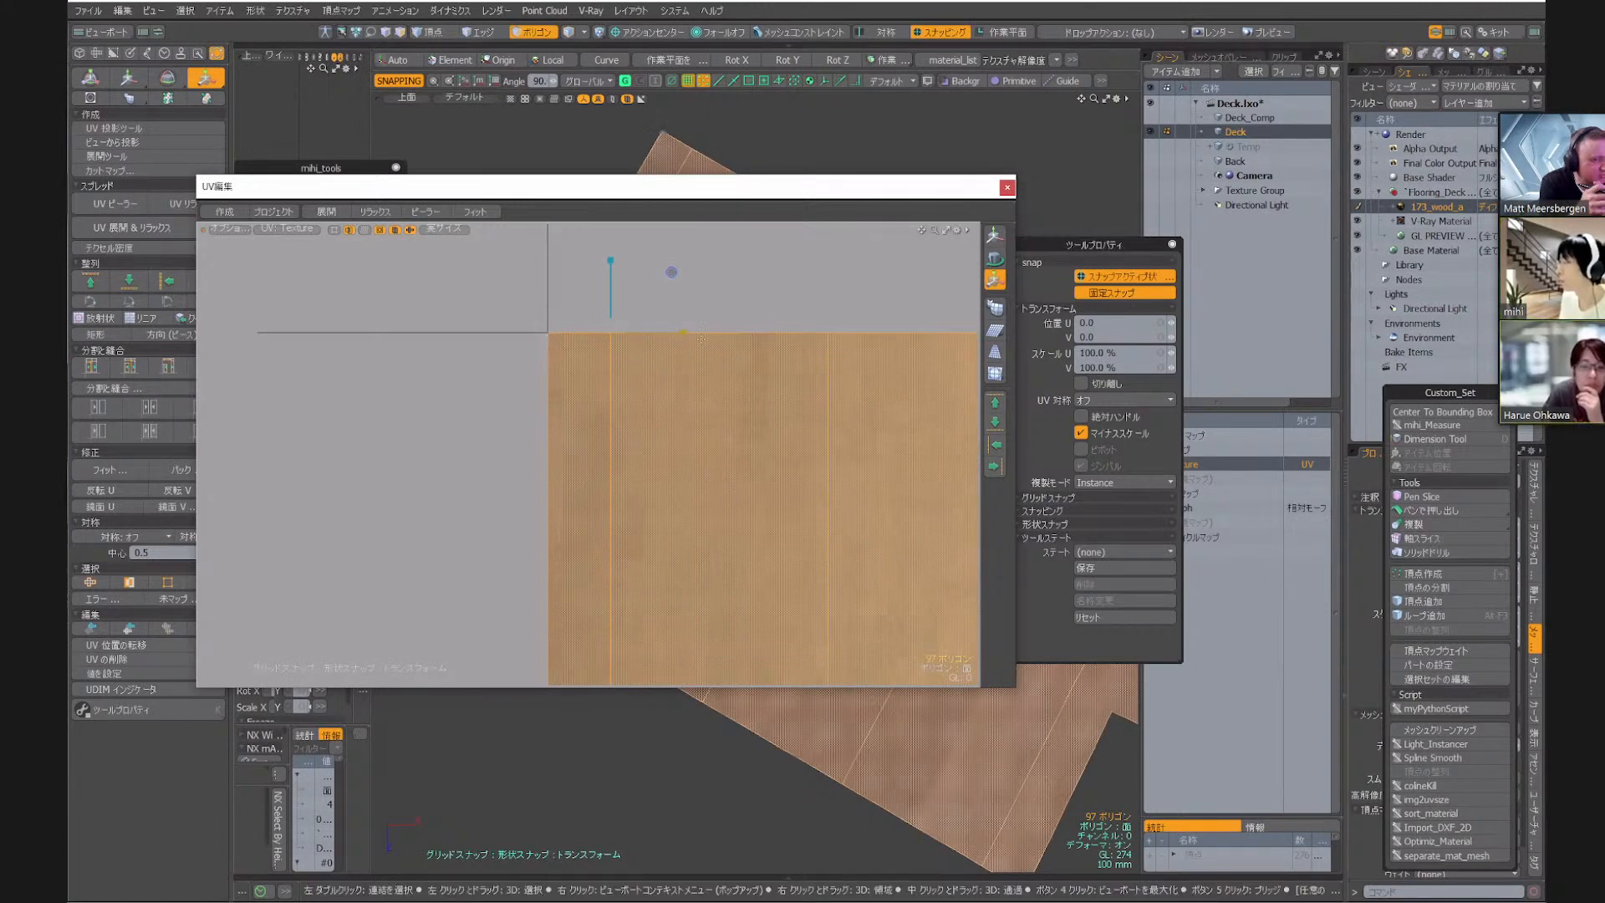
pyautogui.click(544, 332)
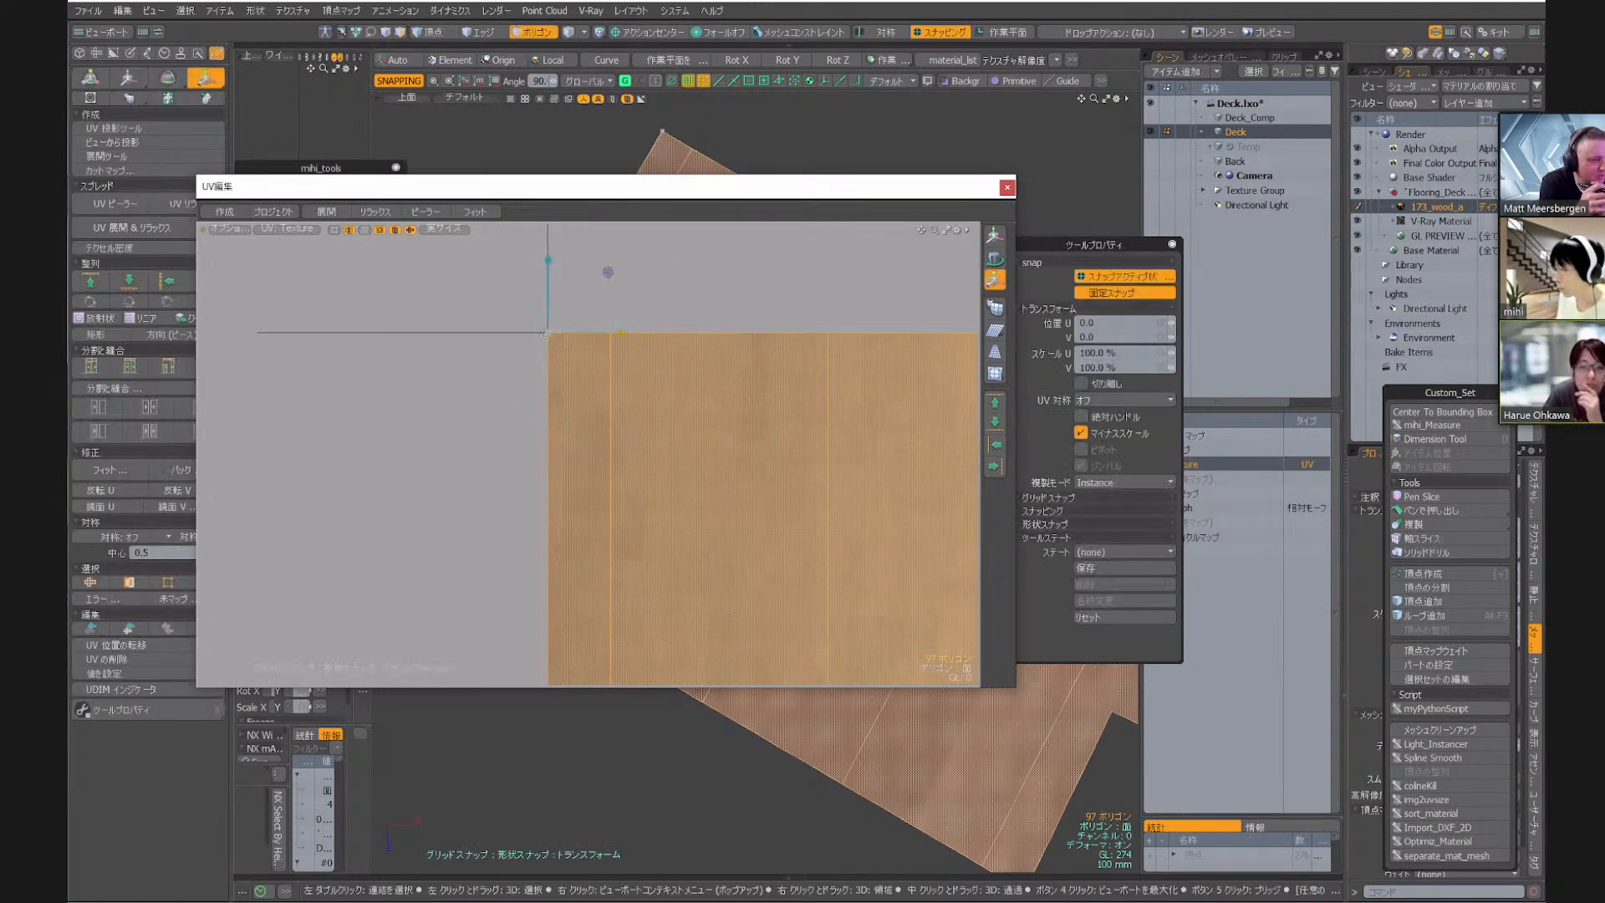
pyautogui.scroll(-10, 576, 336)
pyautogui.moveTo(635, 280); pyautogui.dragTo(639, 287)
pyautogui.press('space')
pyautogui.press('y')
pyautogui.click(575, 339)
pyautogui.keyDown('alt'); pyautogui.moveTo(756, 374); pyautogui.dragTo(693, 425, button='right'); pyautogui.keyUp('alt')
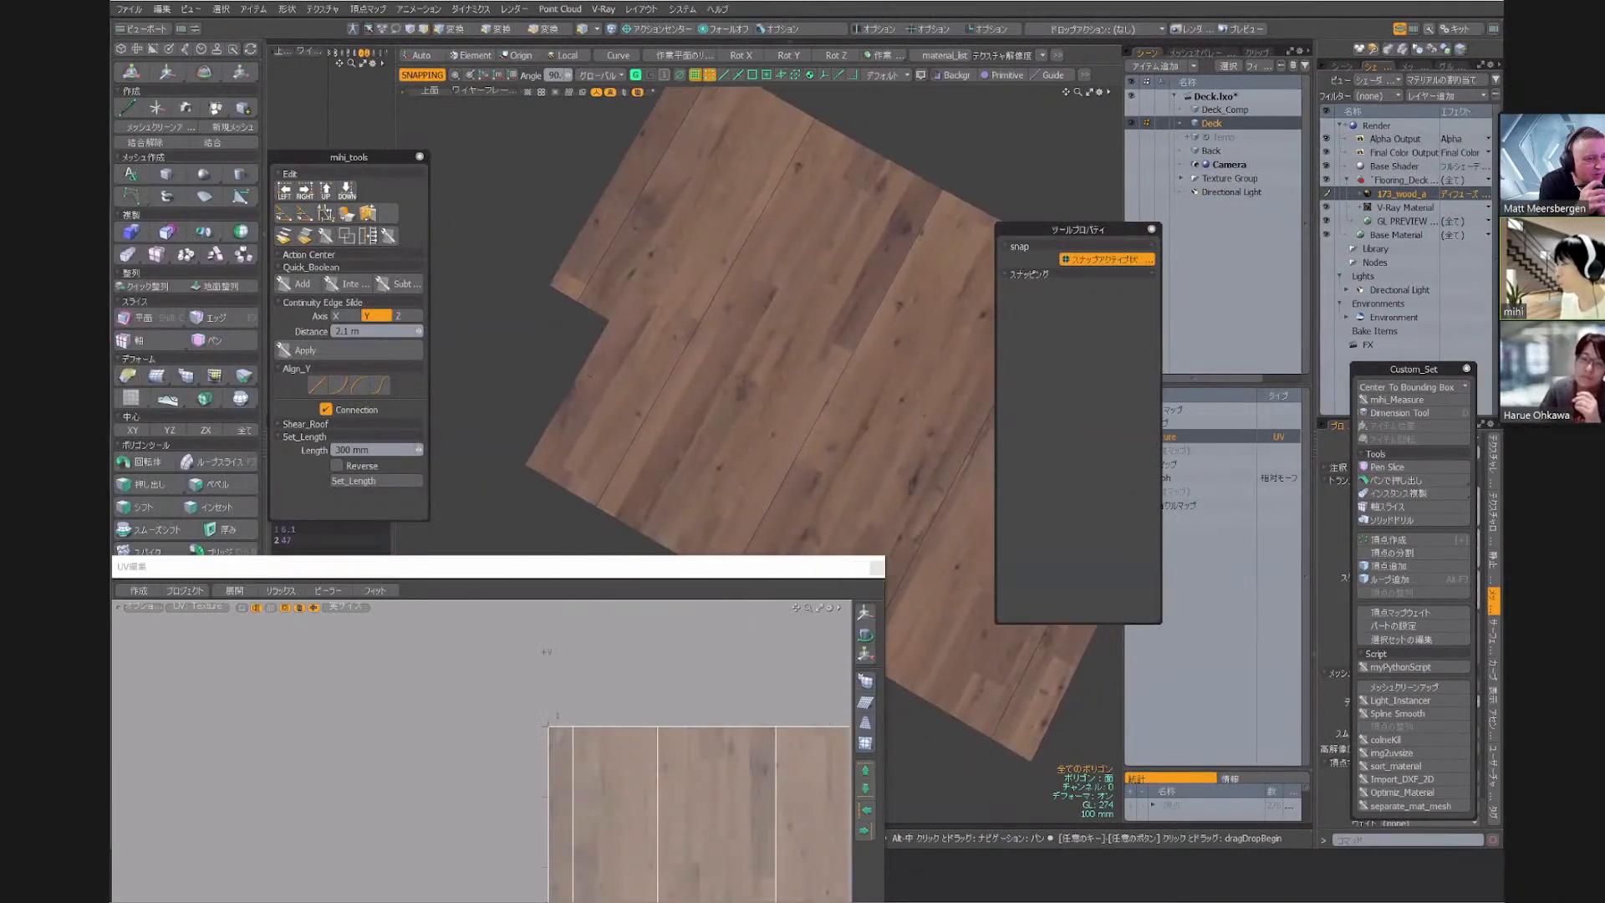
# Examine how the wood boards run along the whole curved deck to its far end, and view the complete UV layout
pyautogui.scroll(-5, 588, 359)
pyautogui.keyDown('alt'); pyautogui.moveTo(769, 368); pyautogui.dragTo(577, 301, button='middle'); pyautogui.keyUp('alt')
pyautogui.keyDown('alt'); pyautogui.moveTo(861, 468); pyautogui.dragTo(476, 184, button='middle'); pyautogui.keyUp('alt')
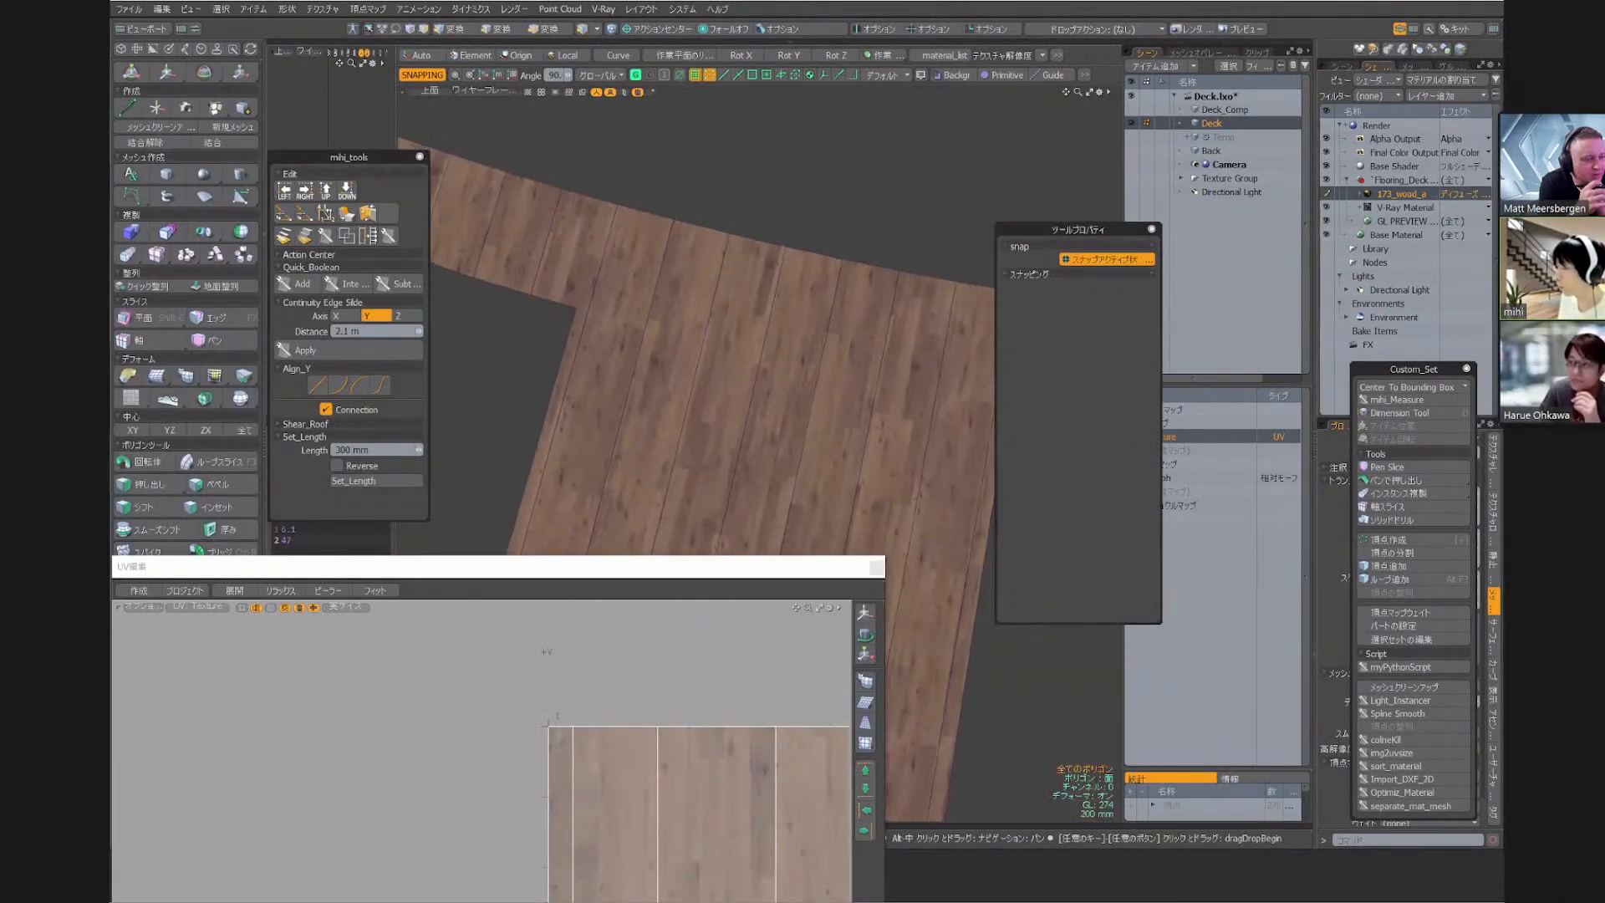
pyautogui.keyDown('alt'); pyautogui.moveTo(861, 501); pyautogui.dragTo(502, 184, button='middle'); pyautogui.keyUp('alt')
pyautogui.keyDown('alt'); pyautogui.moveTo(903, 402); pyautogui.dragTo(535, 330, button='middle'); pyautogui.keyUp('alt')
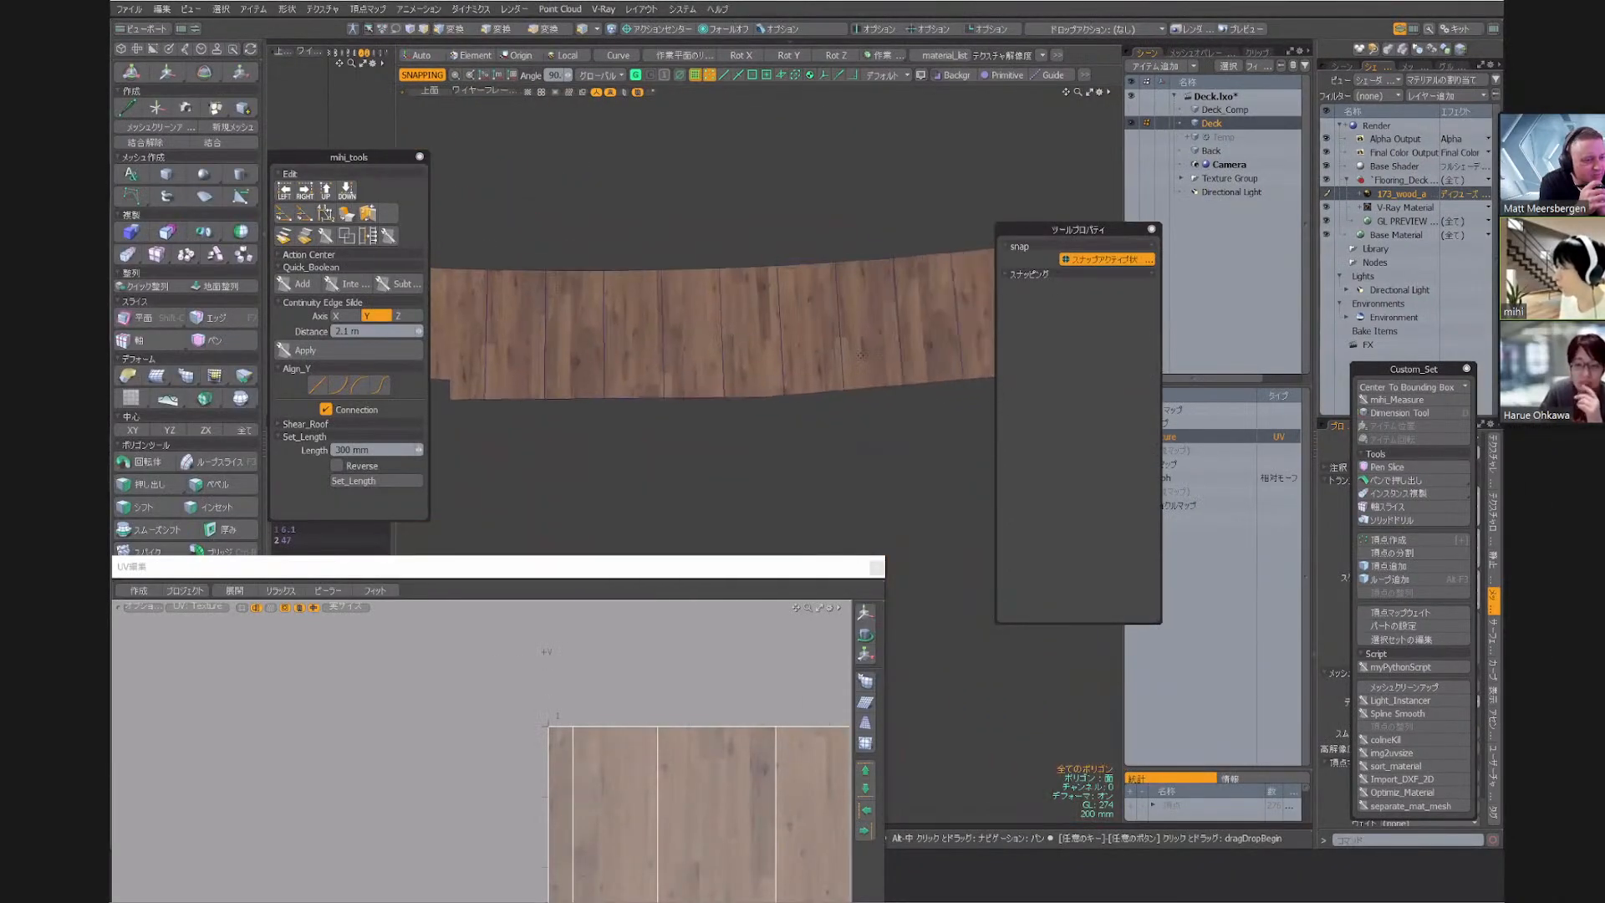
pyautogui.keyDown('alt'); pyautogui.moveTo(861, 355); pyautogui.dragTo(577, 393, button='middle'); pyautogui.keyUp('alt')
pyautogui.keyDown('alt'); pyautogui.moveTo(878, 326); pyautogui.dragTo(711, 376, button='middle'); pyautogui.keyUp('alt')
pyautogui.keyDown('alt'); pyautogui.moveTo(902, 292); pyautogui.dragTo(668, 384, button='middle'); pyautogui.keyUp('alt')
pyautogui.keyDown('alt'); pyautogui.moveTo(886, 259); pyautogui.dragTo(685, 385, button='middle'); pyautogui.keyUp('alt')
pyautogui.keyDown('alt'); pyautogui.moveTo(919, 217); pyautogui.dragTo(752, 351, button='middle'); pyautogui.keyUp('alt')
pyautogui.keyDown('alt'); pyautogui.moveTo(894, 151); pyautogui.dragTo(839, 224, button='middle'); pyautogui.keyUp('alt')
pyautogui.scroll(3, 839, 224)
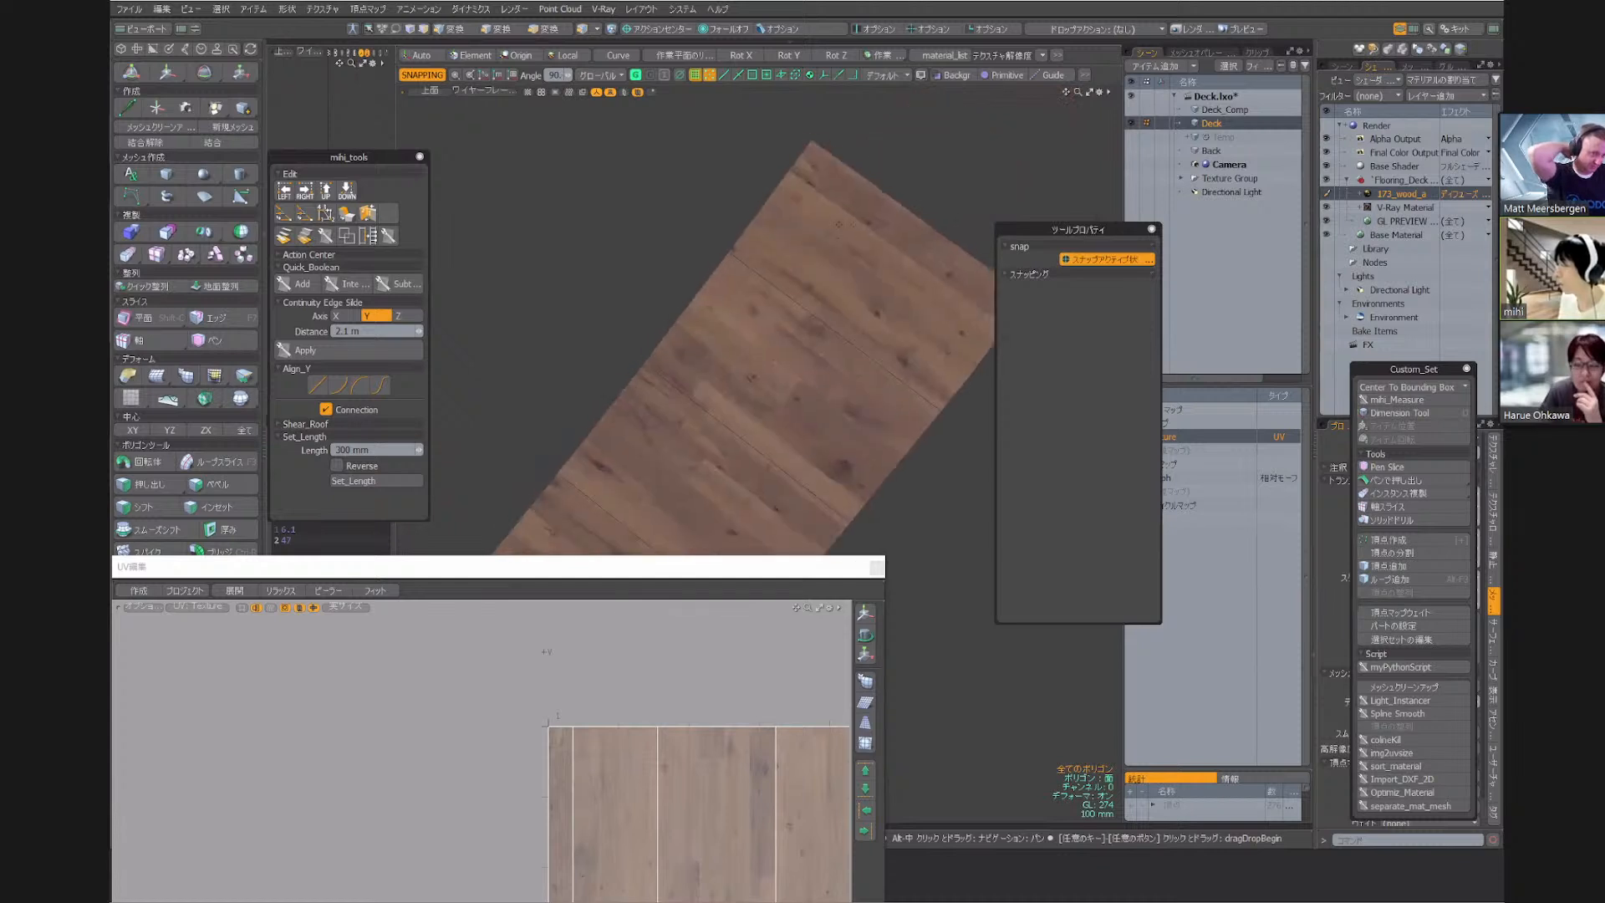
pyautogui.scroll(4, 840, 224)
pyautogui.scroll(-7, 840, 223)
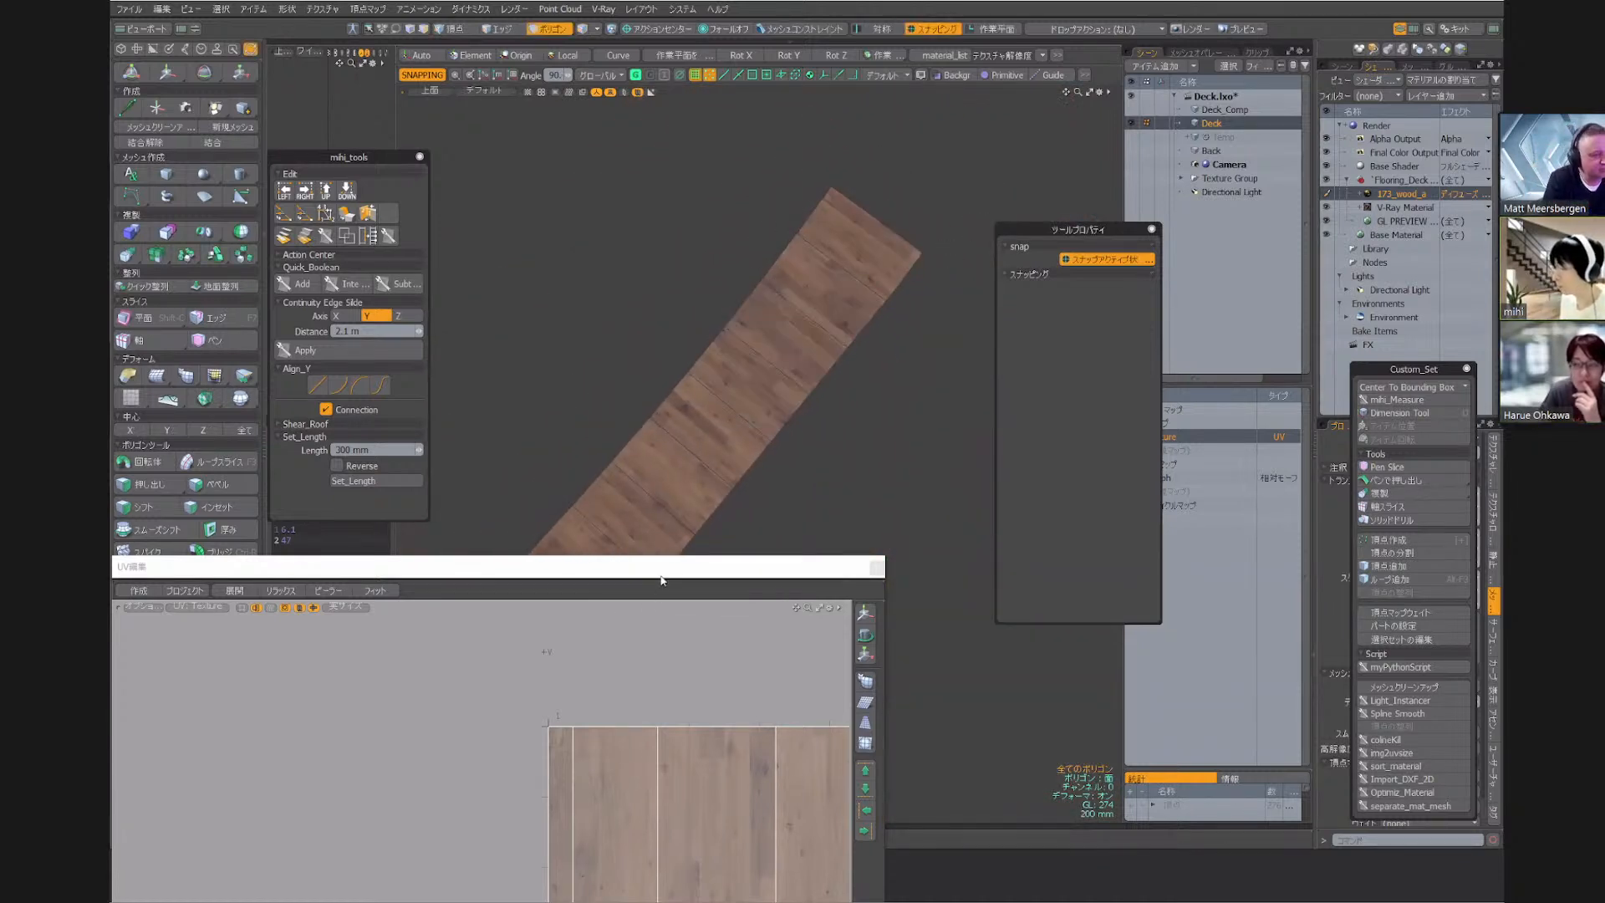
pyautogui.moveTo(660, 567); pyautogui.dragTo(715, 257)
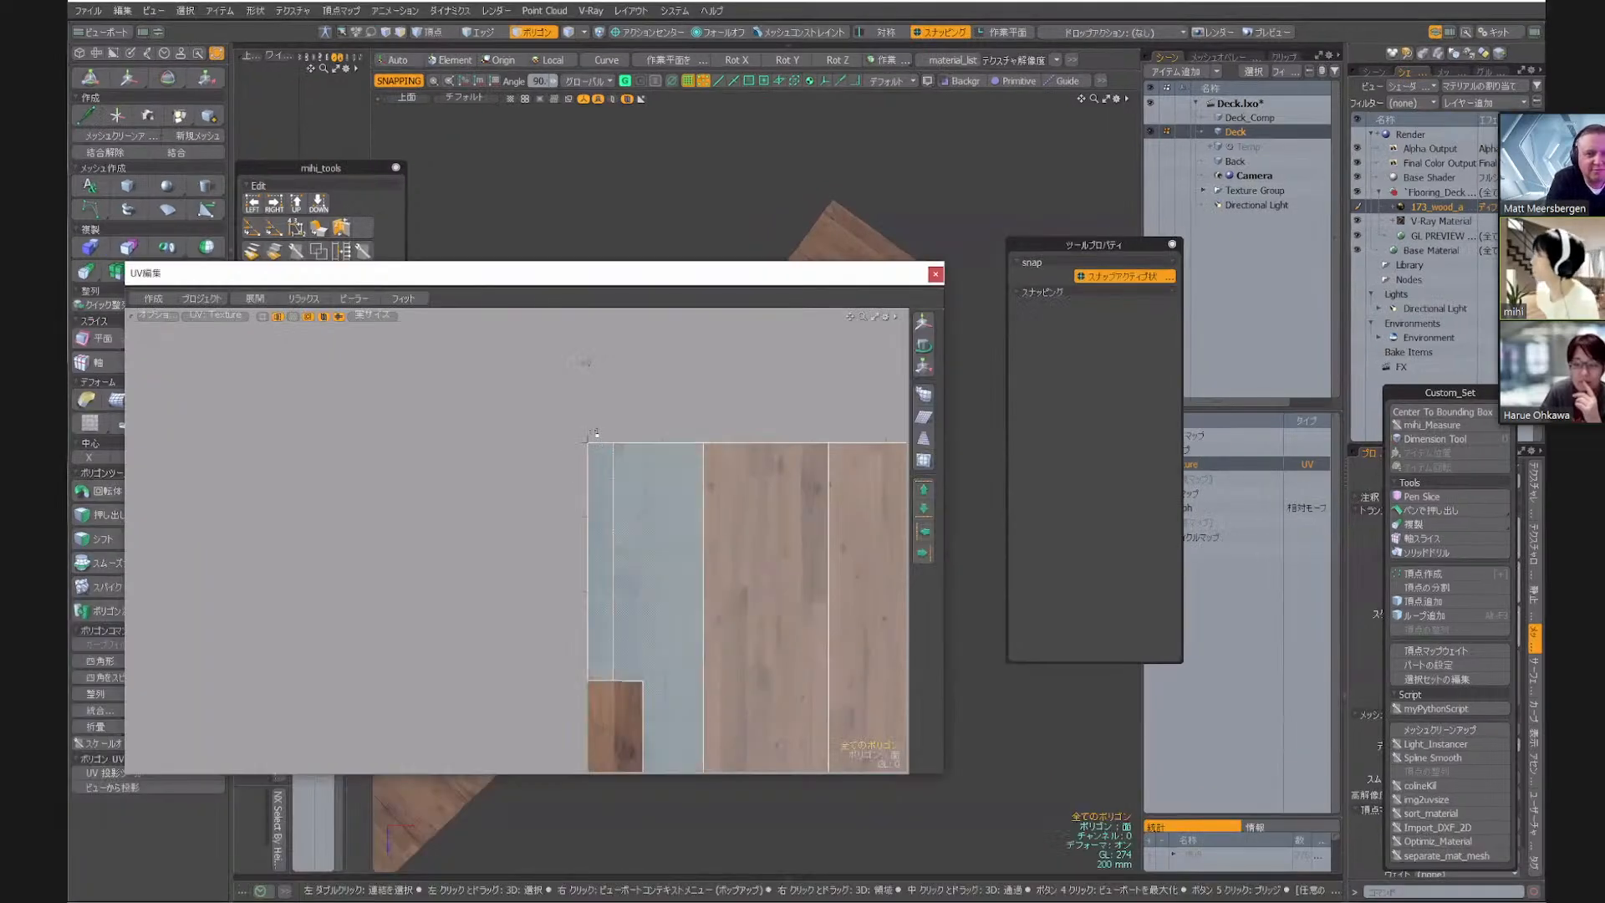
pyautogui.press('a')
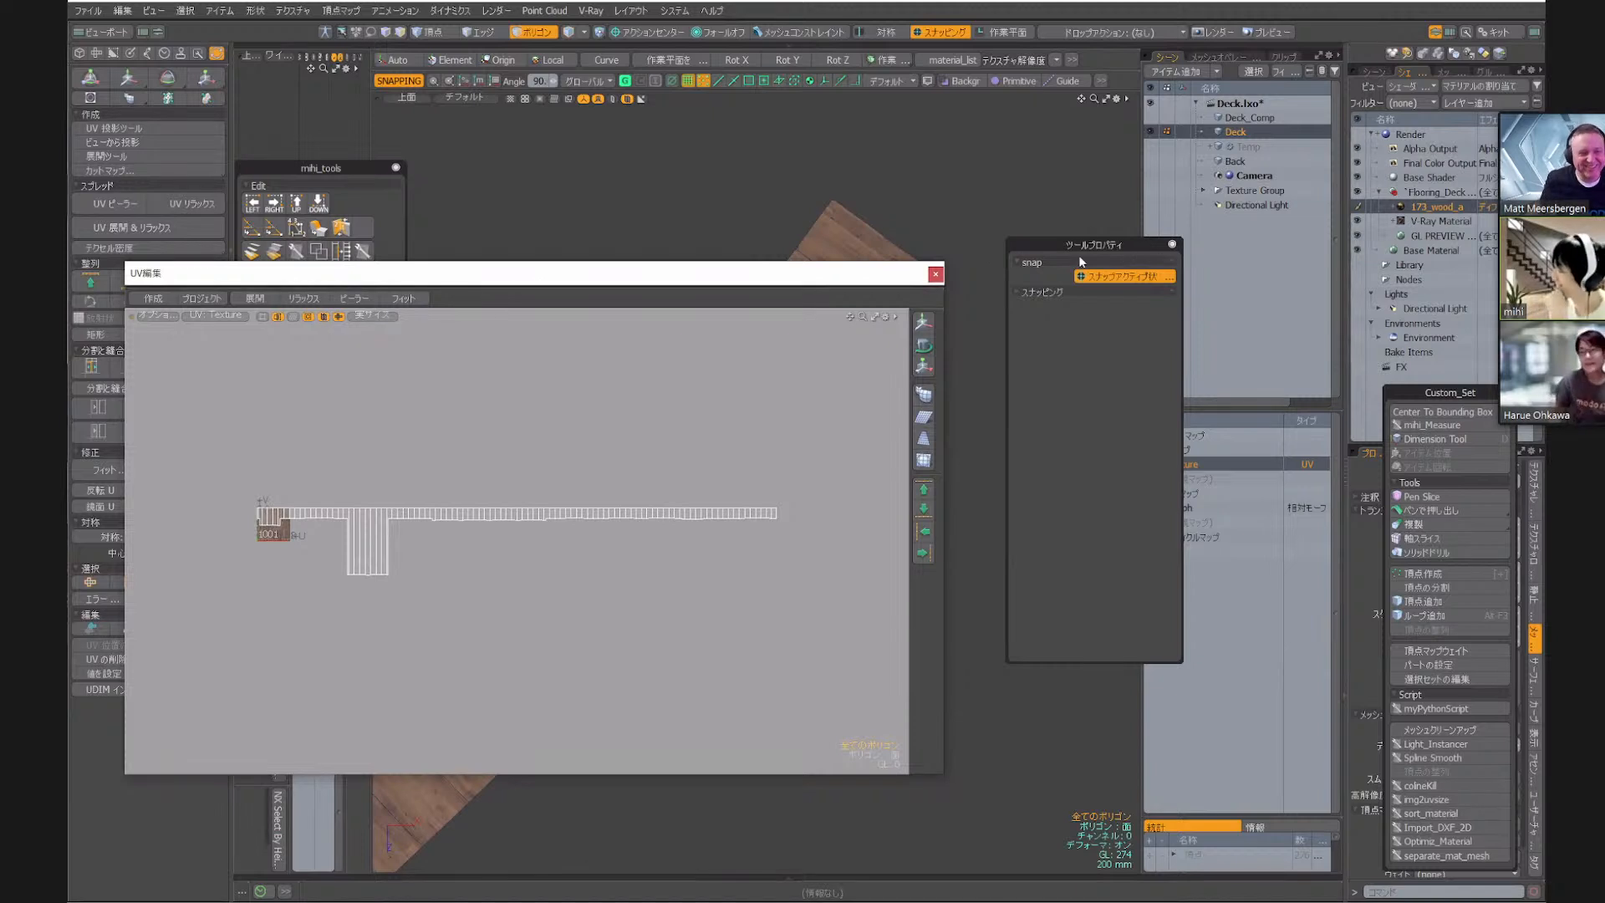
pyautogui.click(1127, 263)
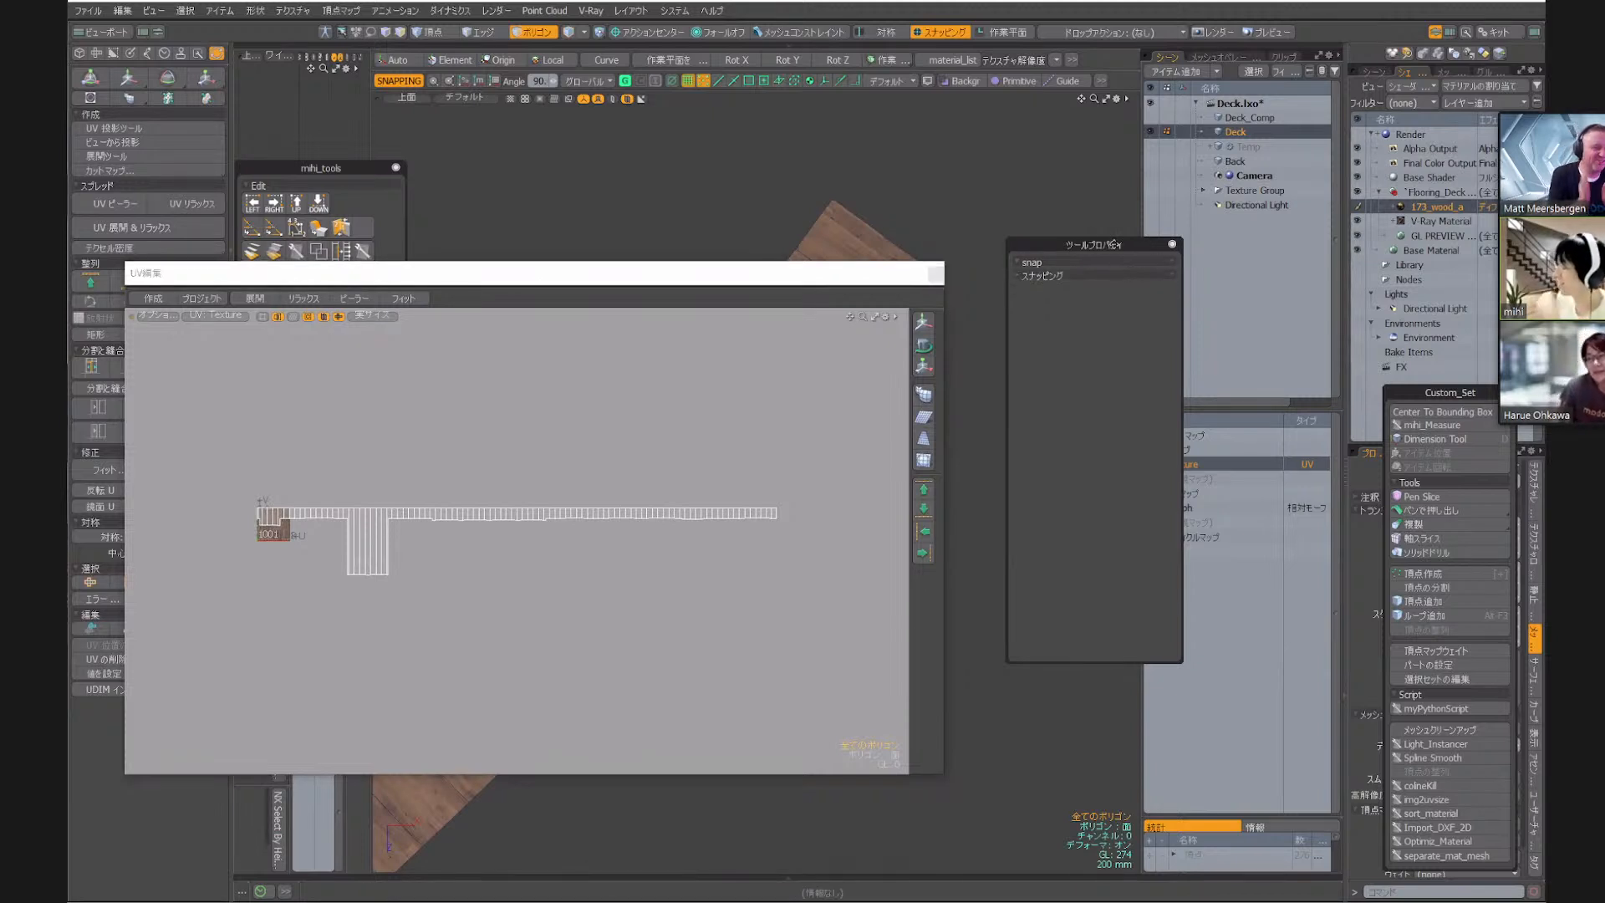
pyautogui.press('k')
pyautogui.click(1136, 369)
pyautogui.click(1143, 370)
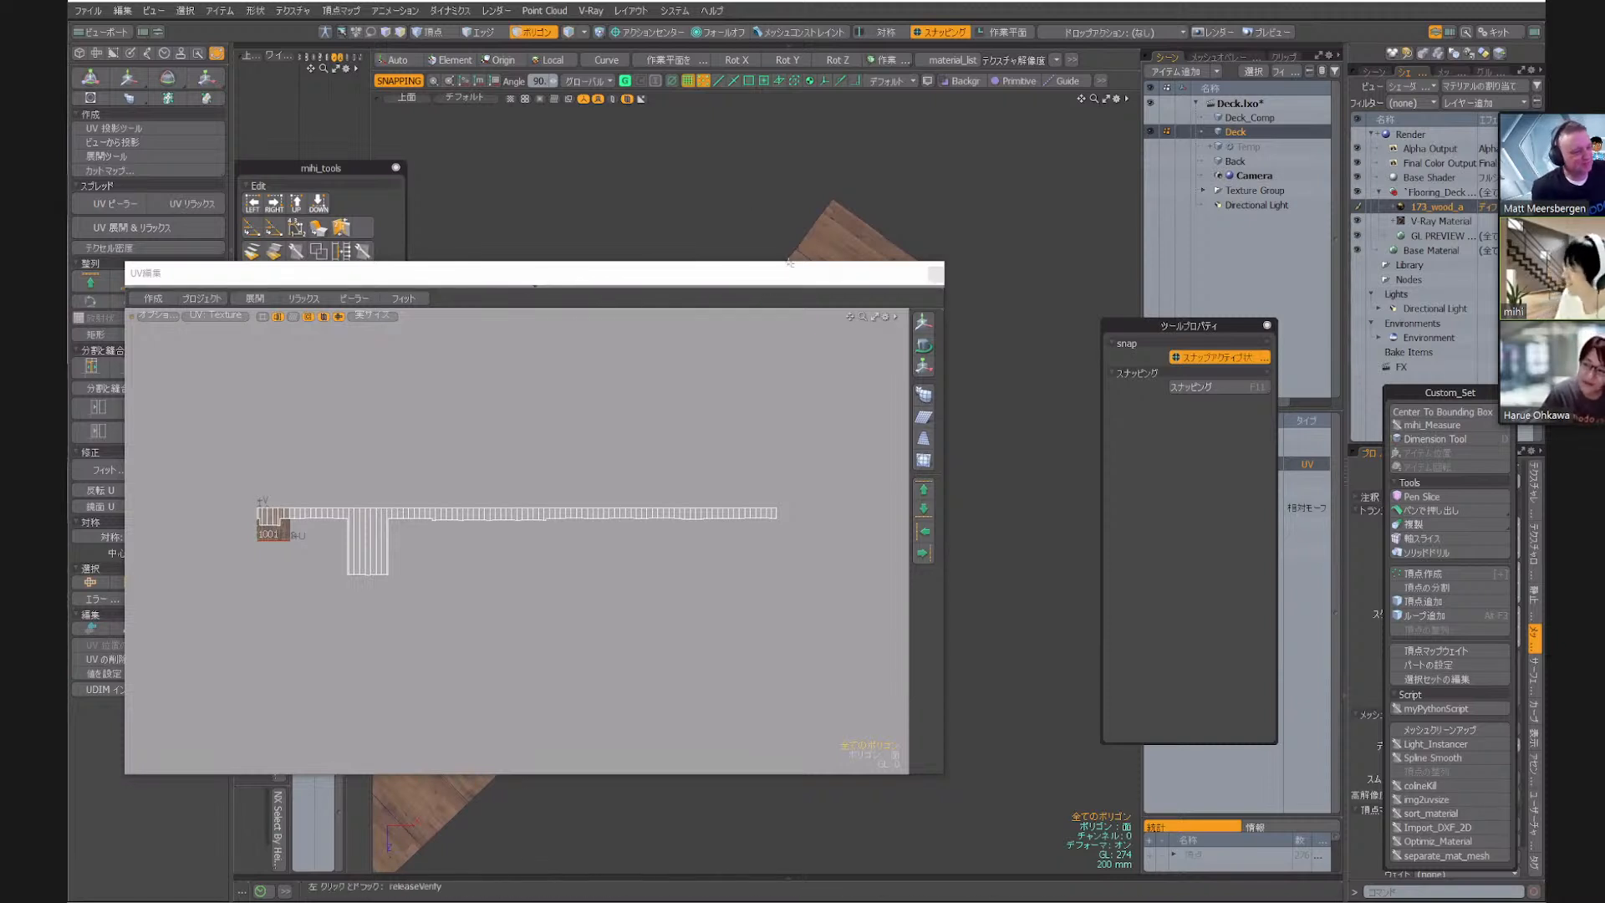
# Close the UV editor and widen the auxiliary panel area beside the deck viewport, keeping the whole deck in view
pyautogui.moveTo(807, 283); pyautogui.dragTo(940, 343)
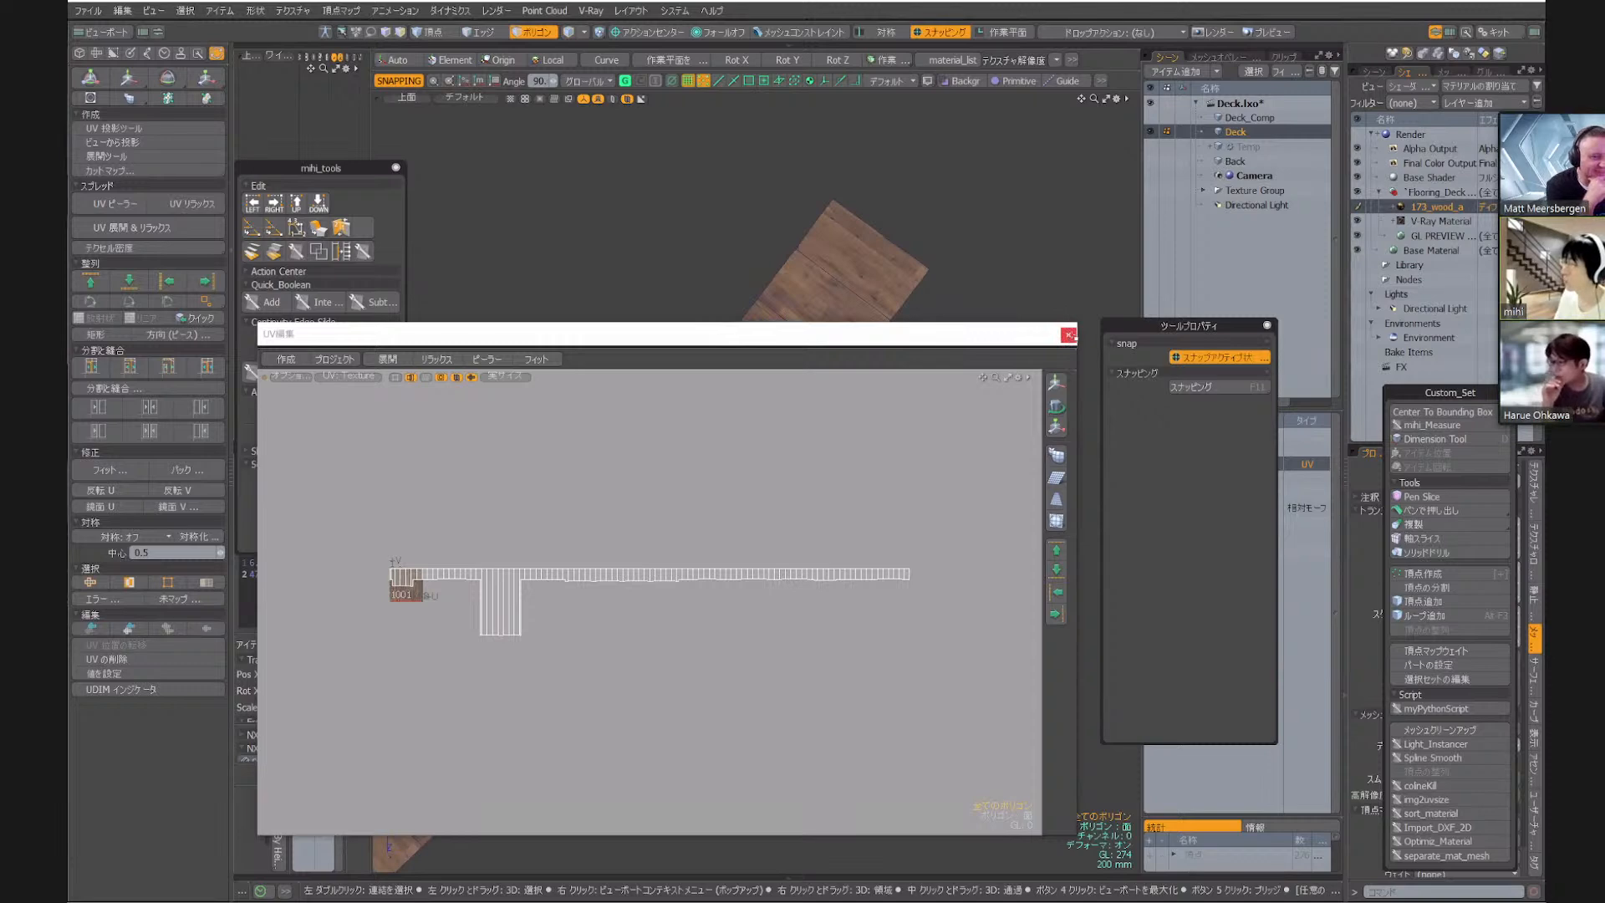
pyautogui.click(1068, 335)
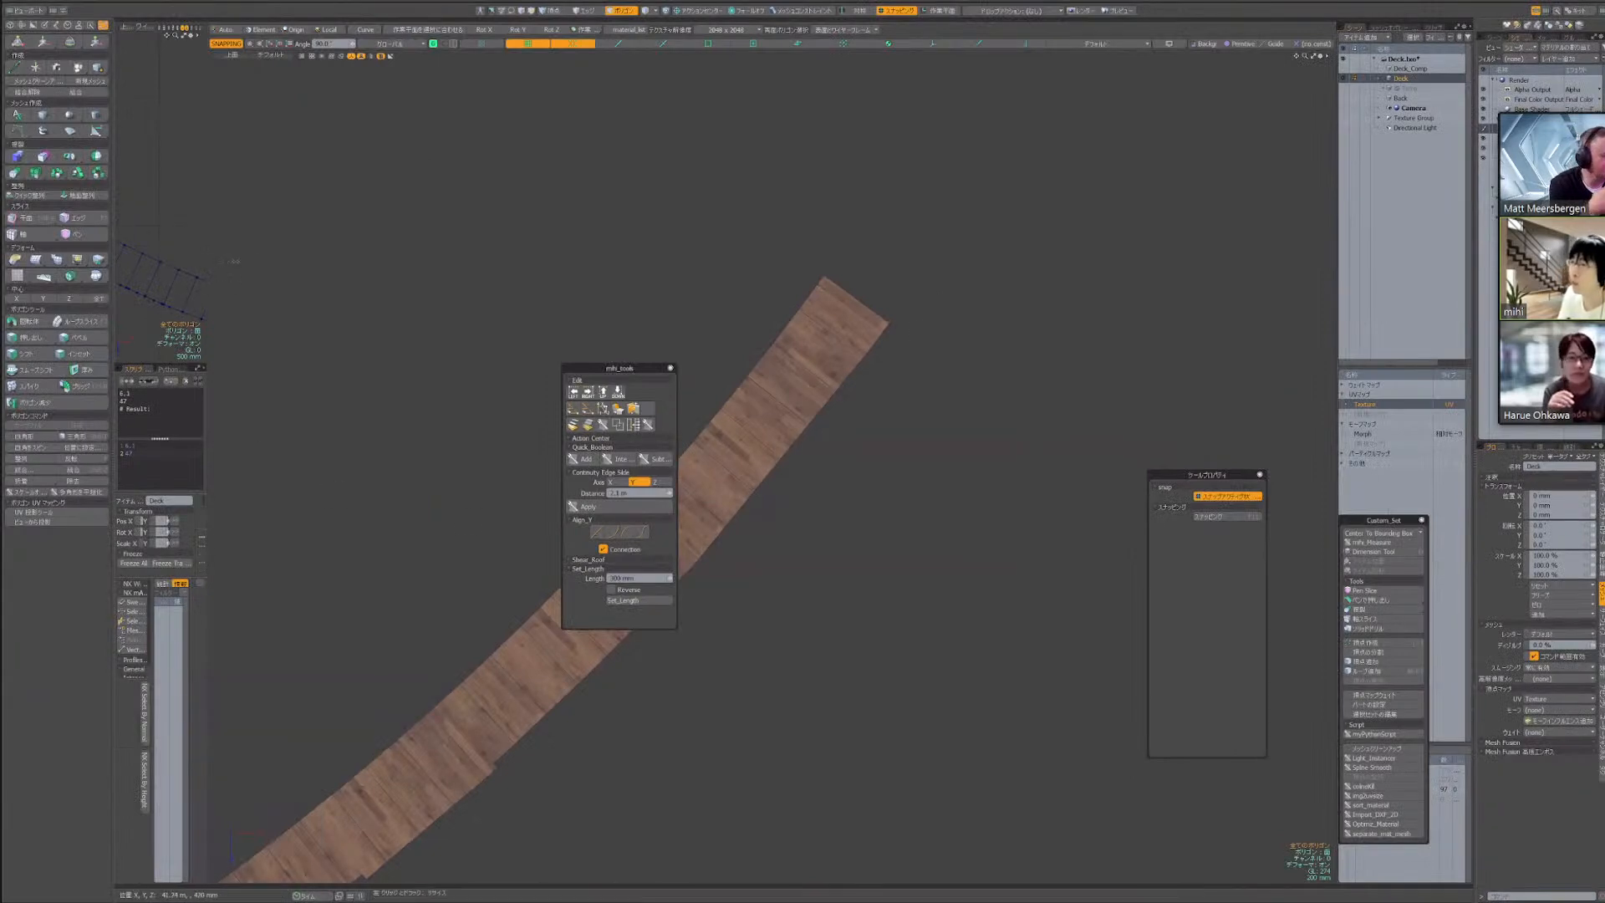
pyautogui.moveTo(235, 261); pyautogui.dragTo(541, 352)
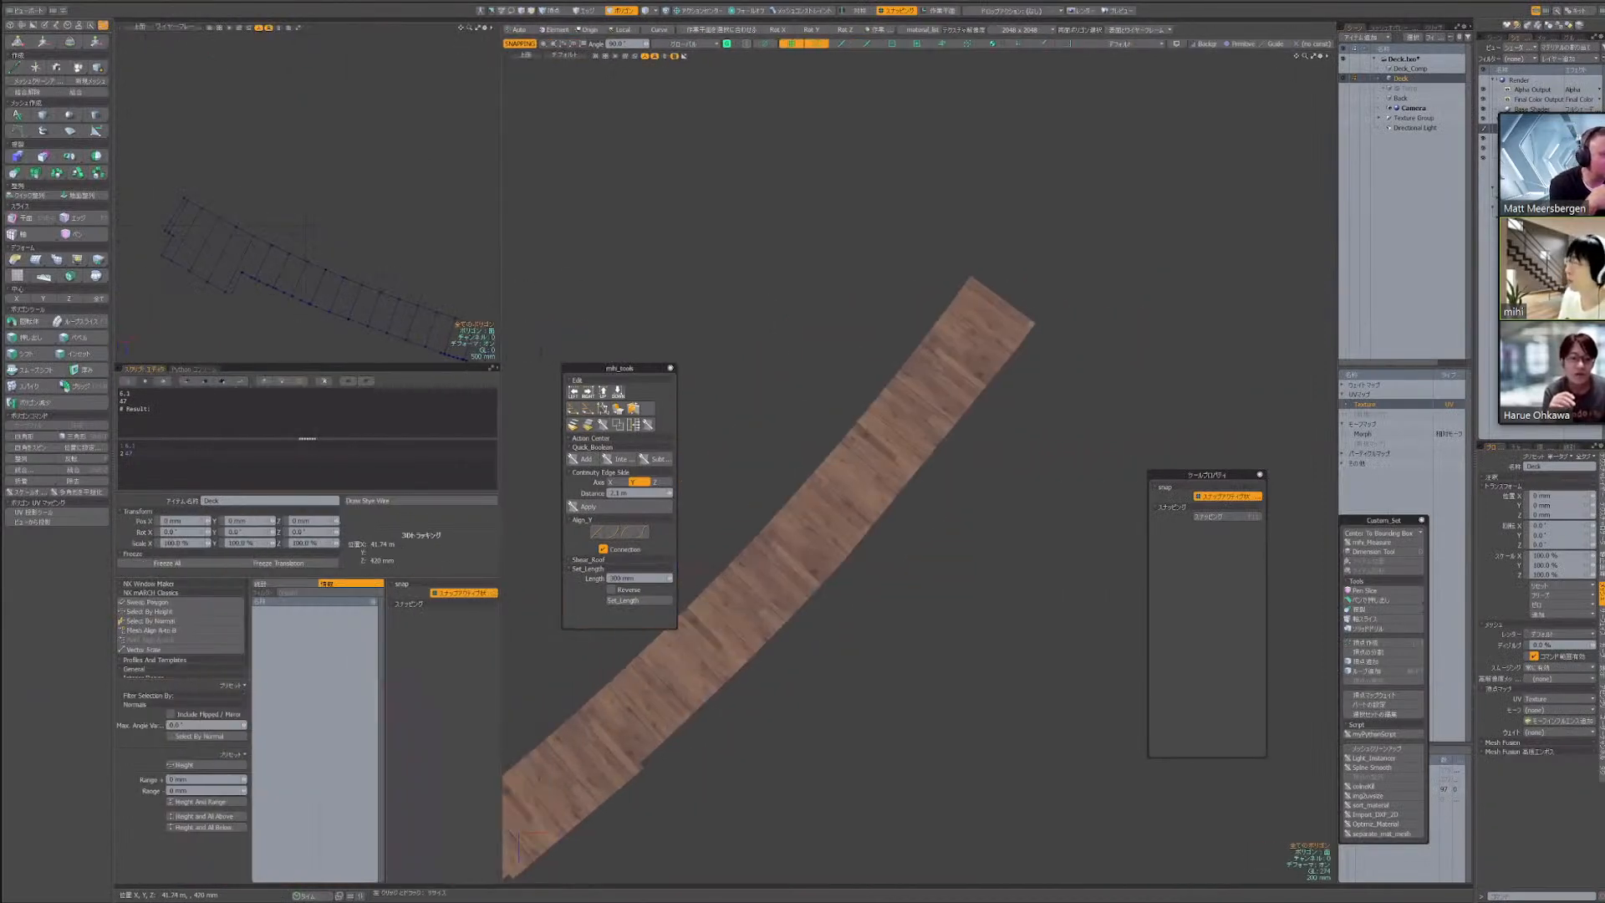
pyautogui.scroll(-6, 994, 359)
pyautogui.keyDown('alt'); pyautogui.moveTo(995, 359); pyautogui.dragTo(1261, 345); pyautogui.keyUp('alt')
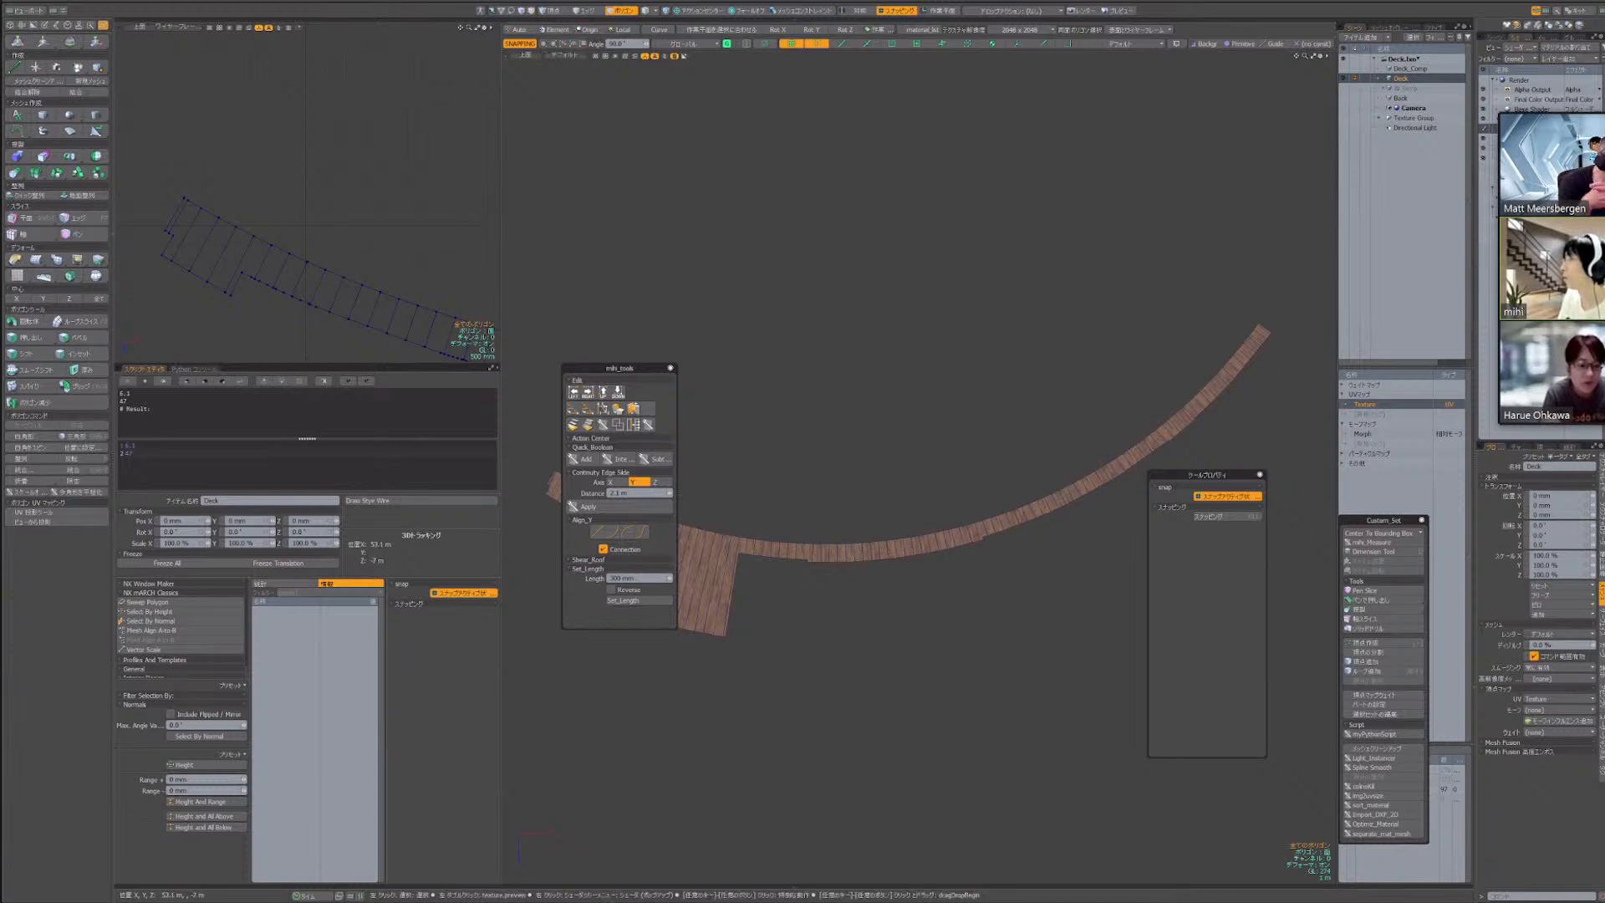
# Delete the leftover text in the script editor's input pane and cycle its display through input only, output only and both panes
pyautogui.moveTo(141, 455); pyautogui.dragTo(120, 443)
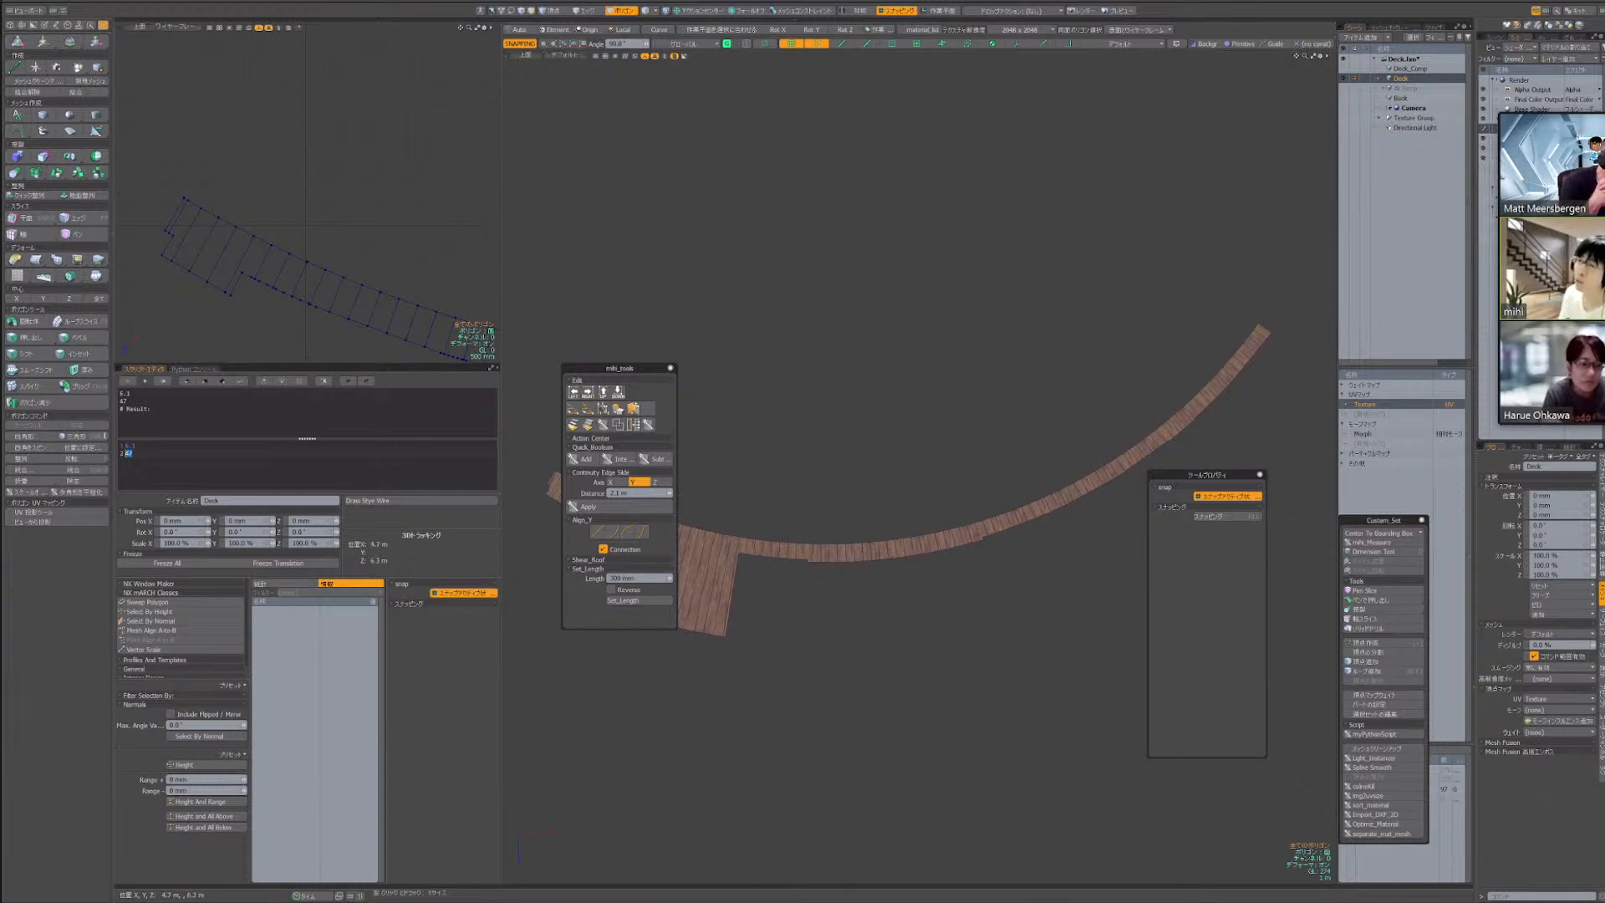
pyautogui.press('Delete')
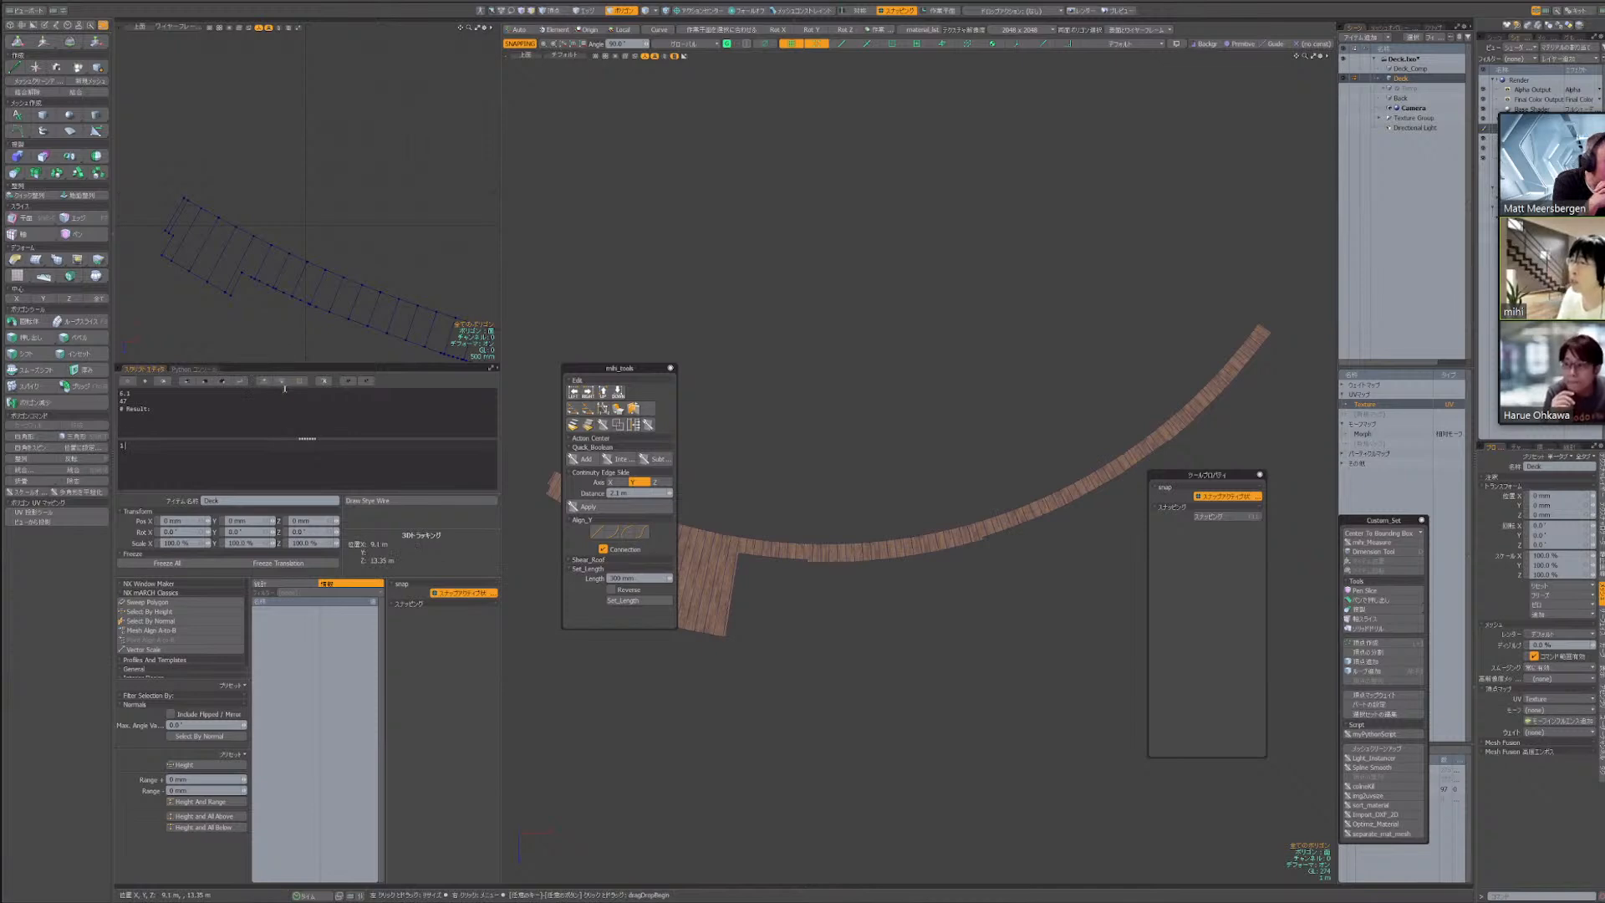
pyautogui.click(264, 381)
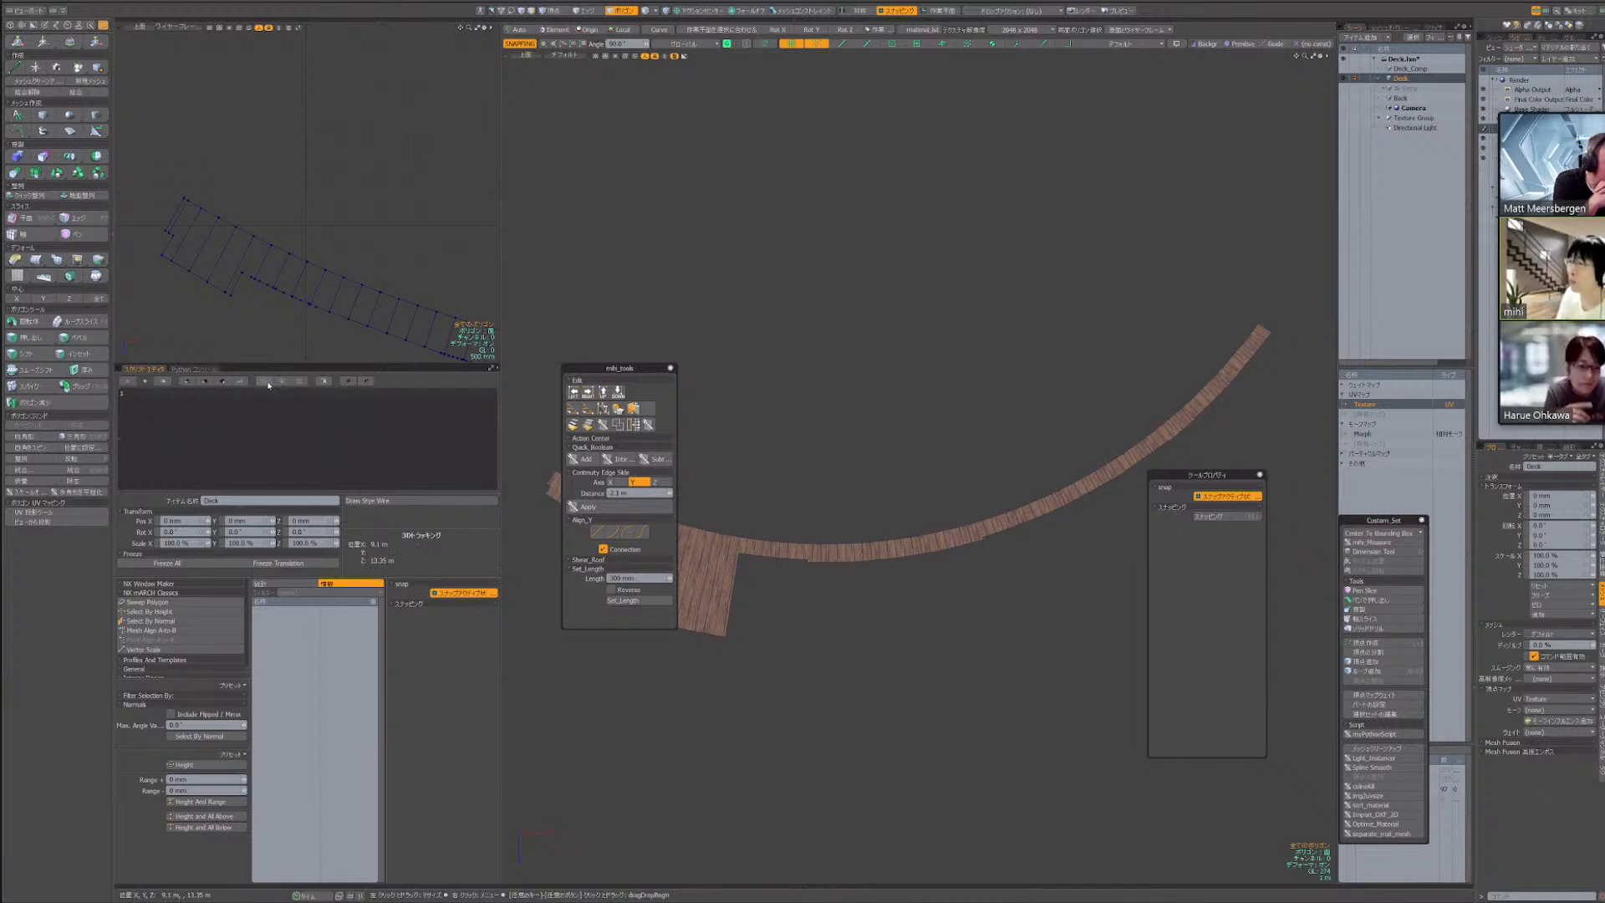
pyautogui.click(281, 383)
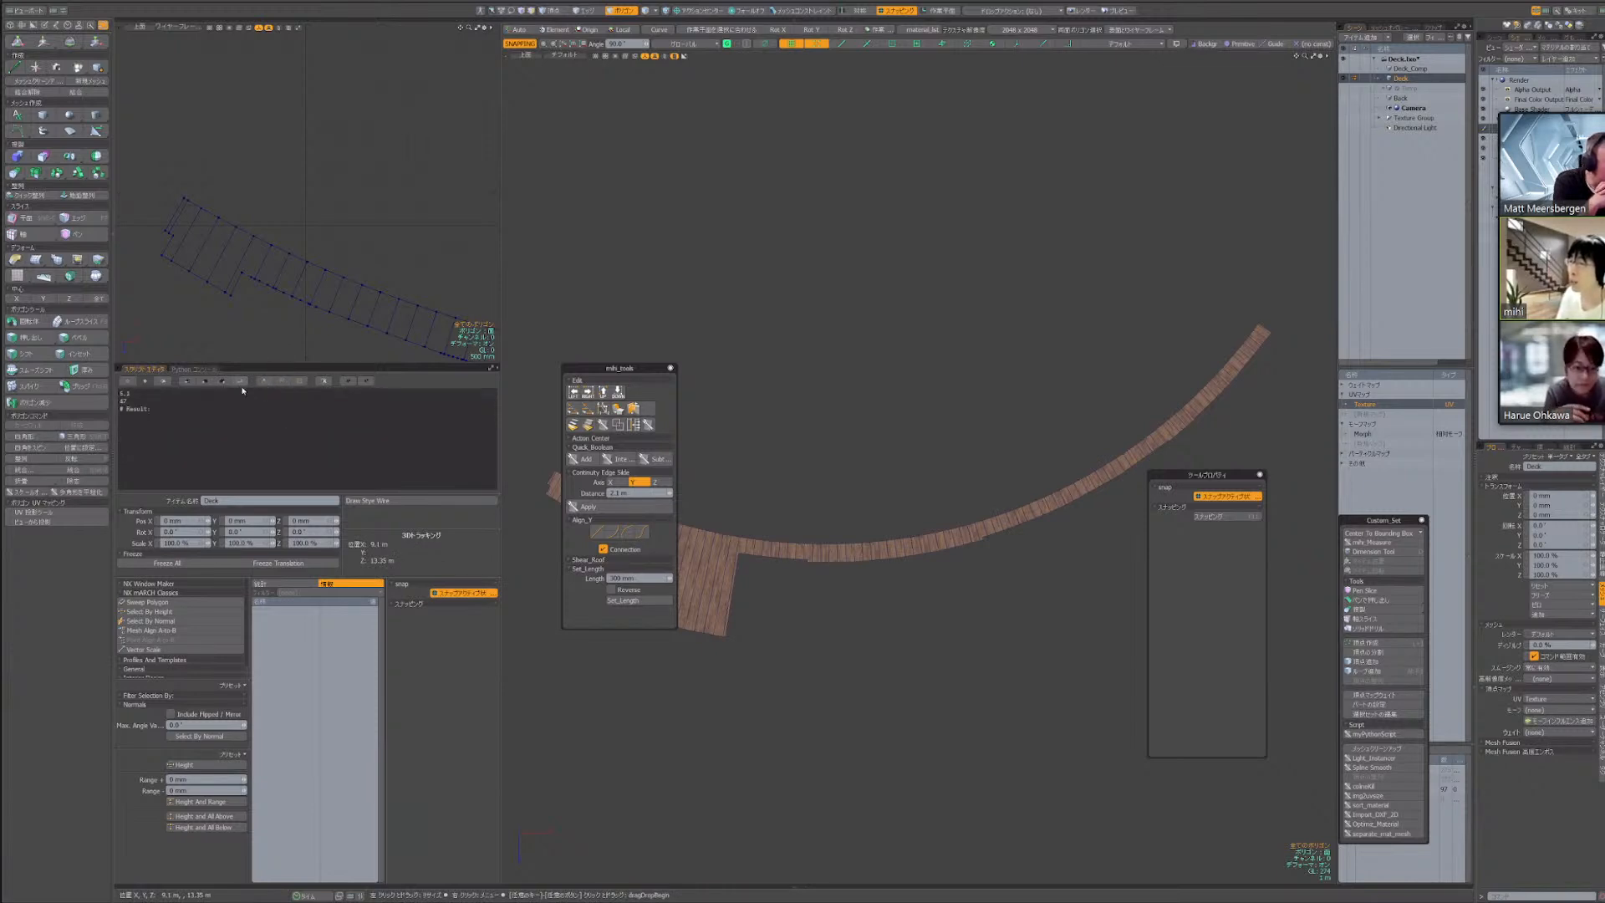
pyautogui.click(301, 382)
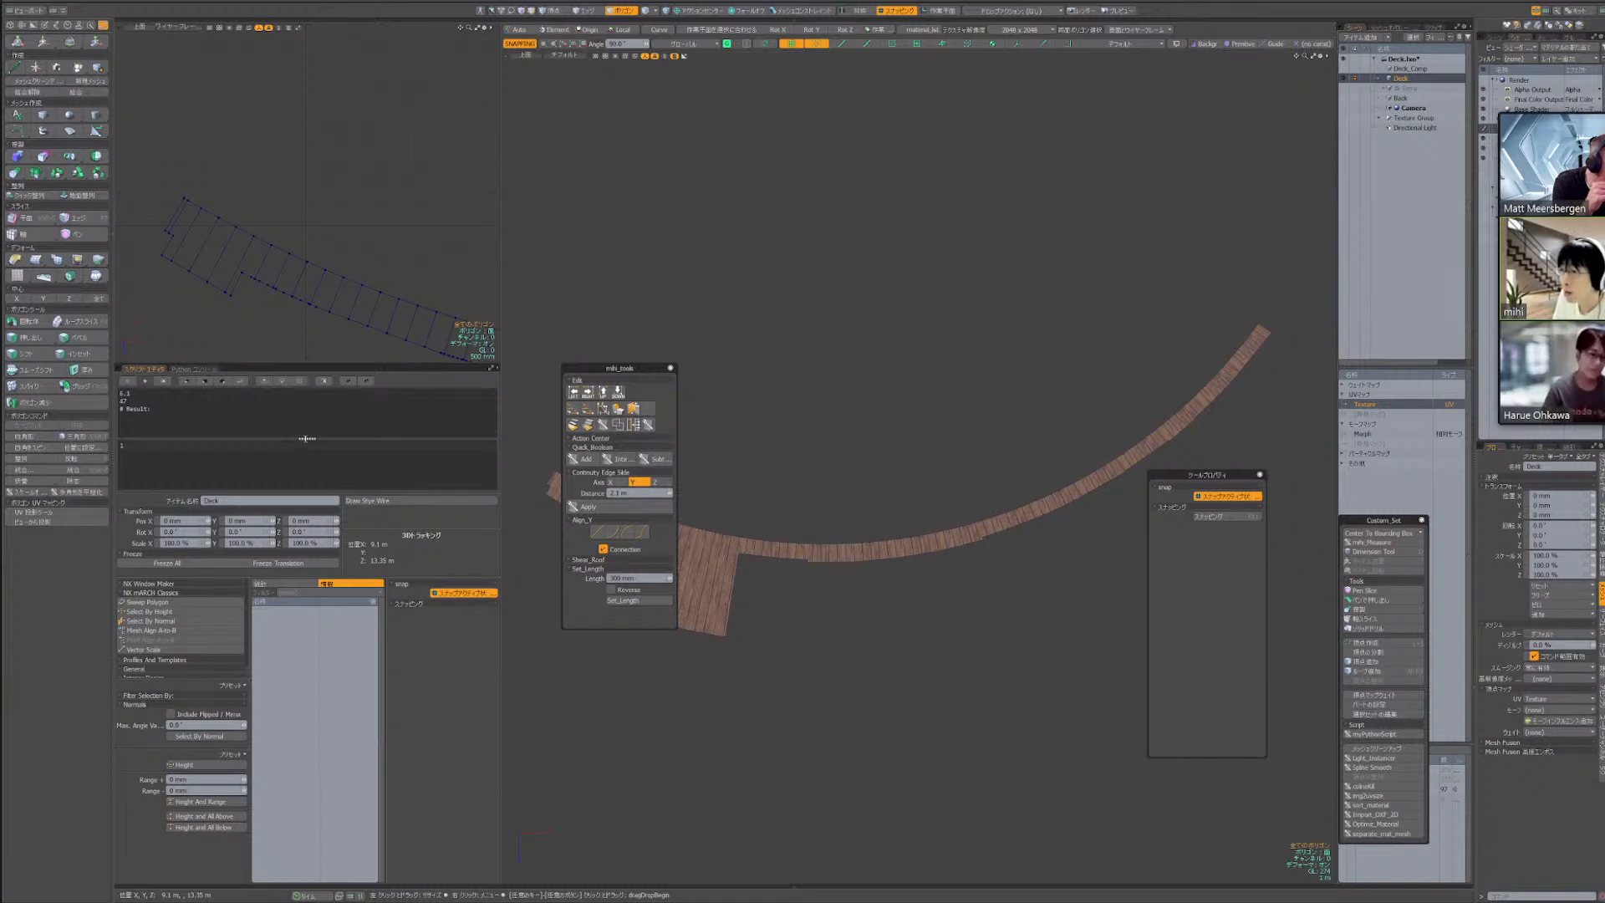
pyautogui.moveTo(307, 438); pyautogui.dragTo(306, 437)
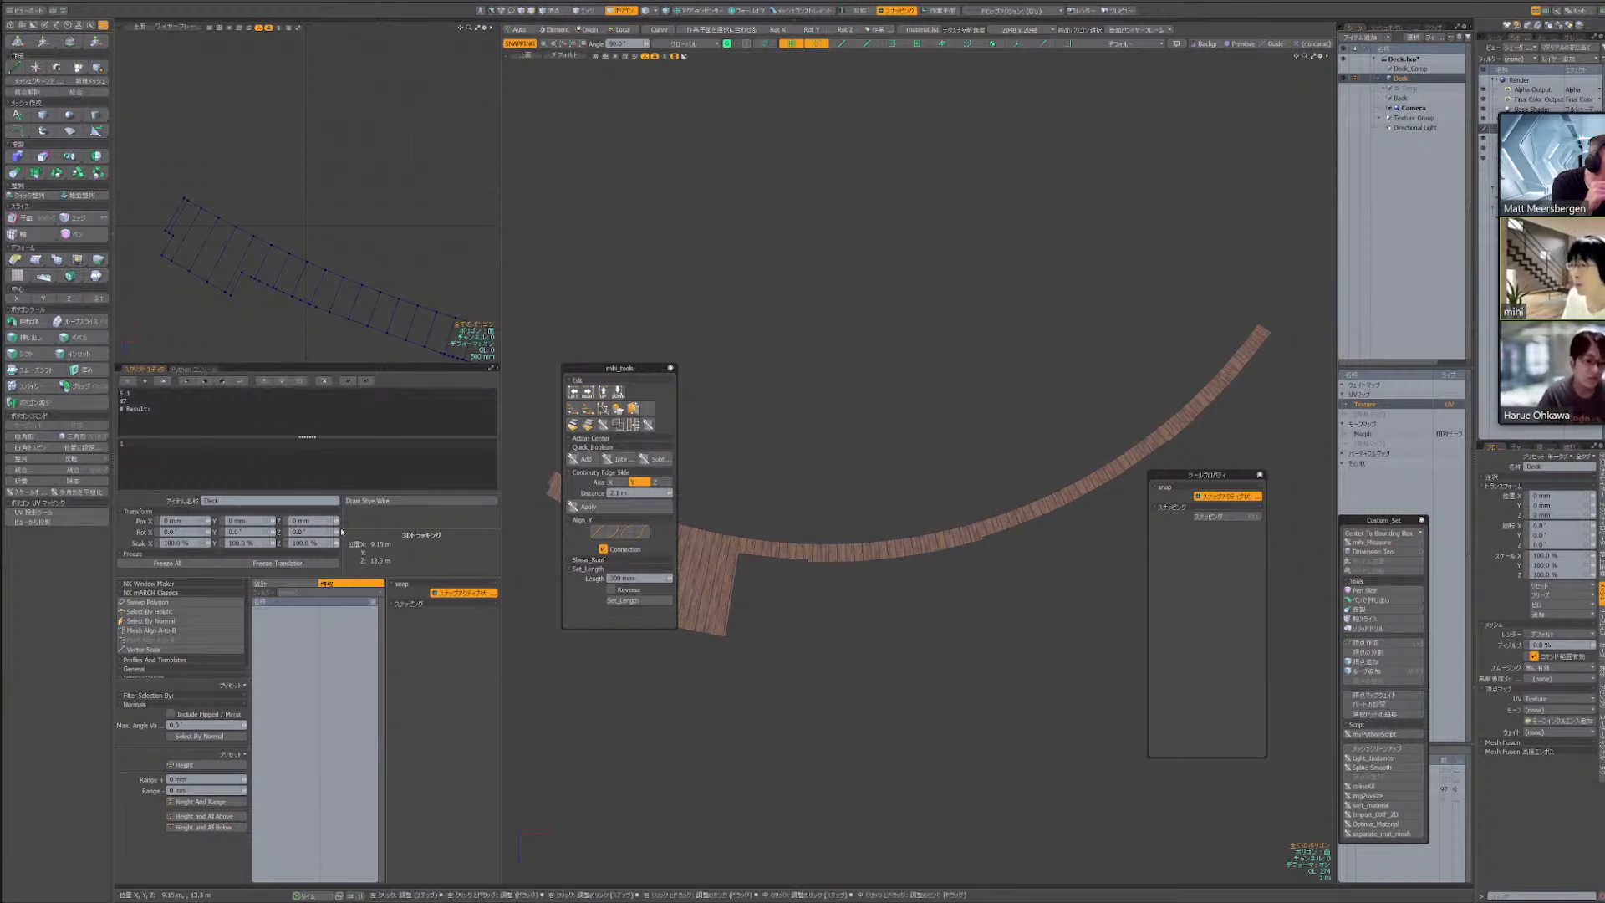
pyautogui.moveTo(342, 512); pyautogui.dragTo(341, 511)
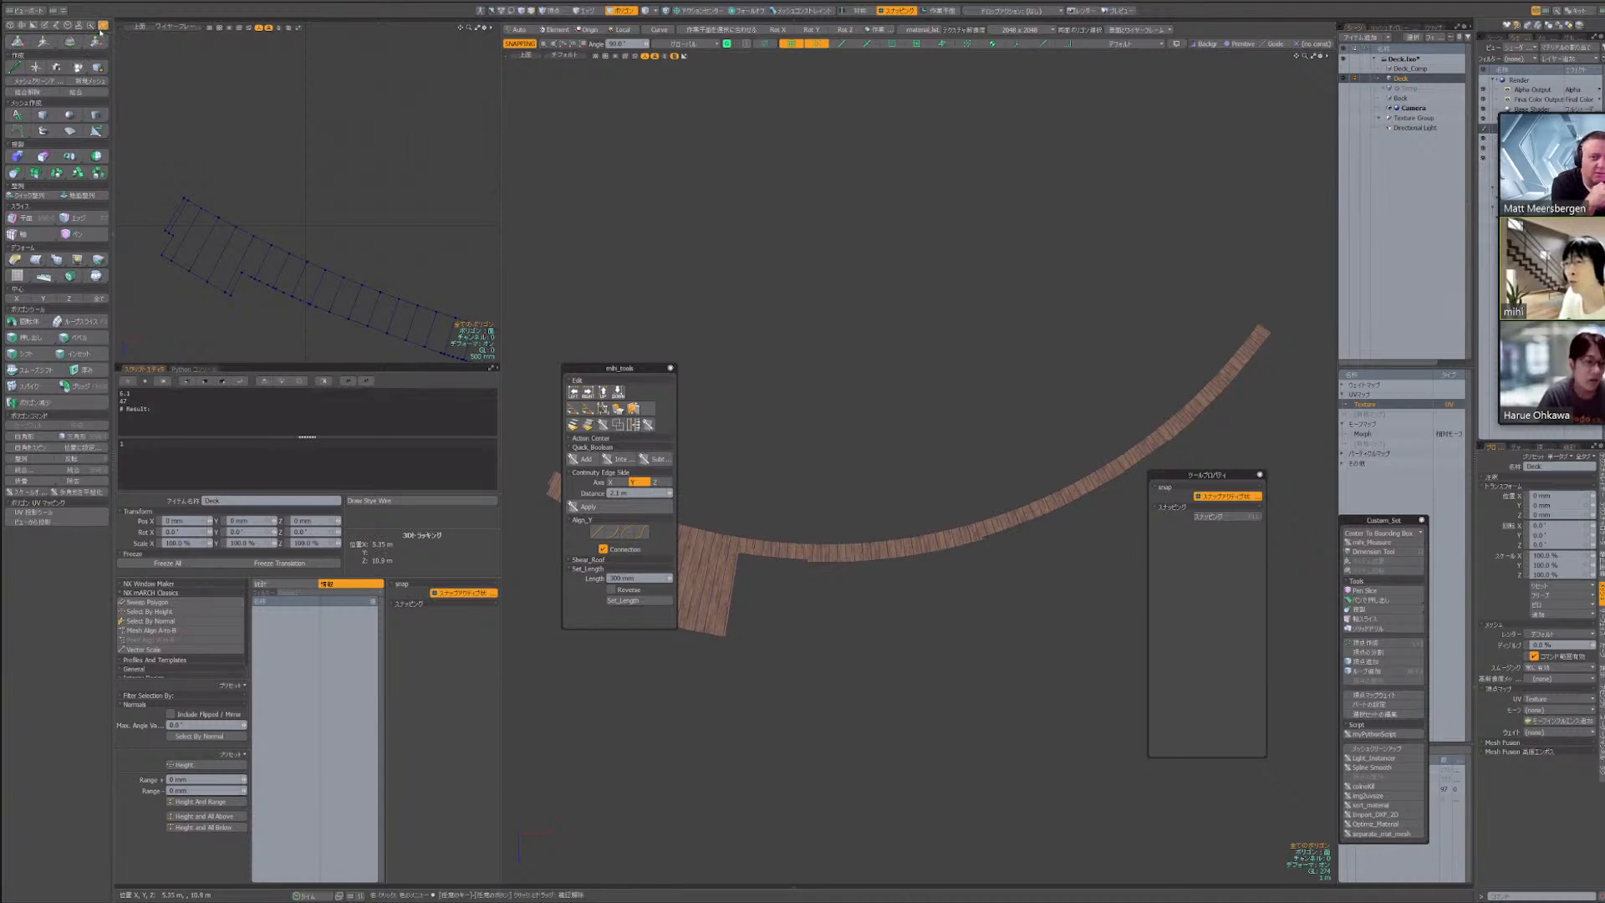
# Look through the standard toolbox layout, including the NX tools page, and return to the custom modelling toolbox
pyautogui.click(103, 27)
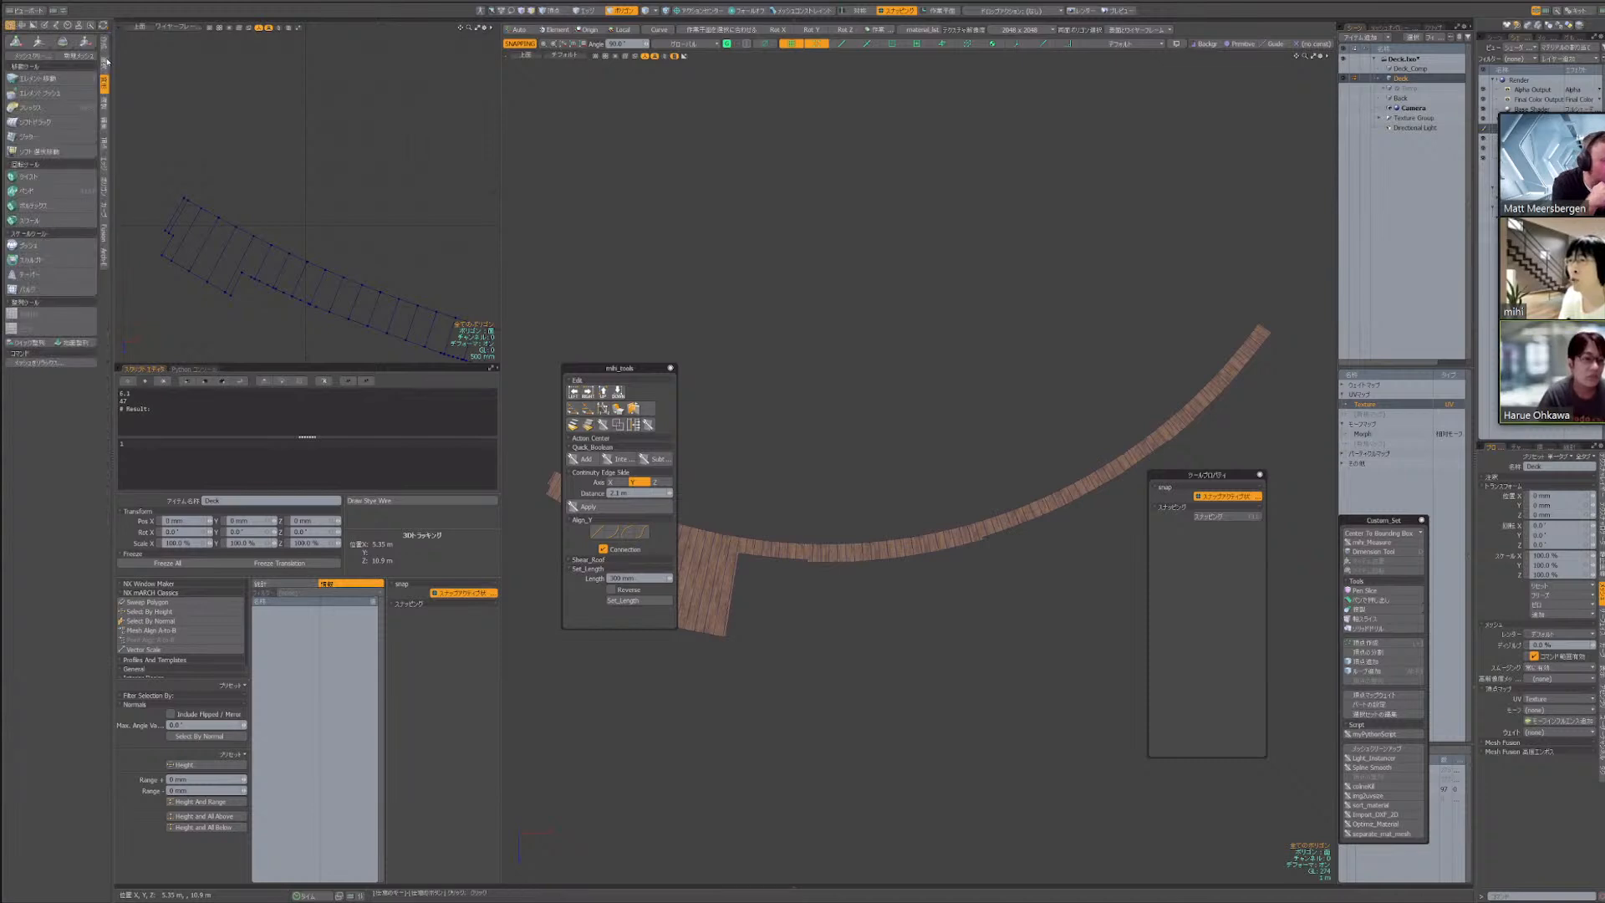
pyautogui.click(104, 255)
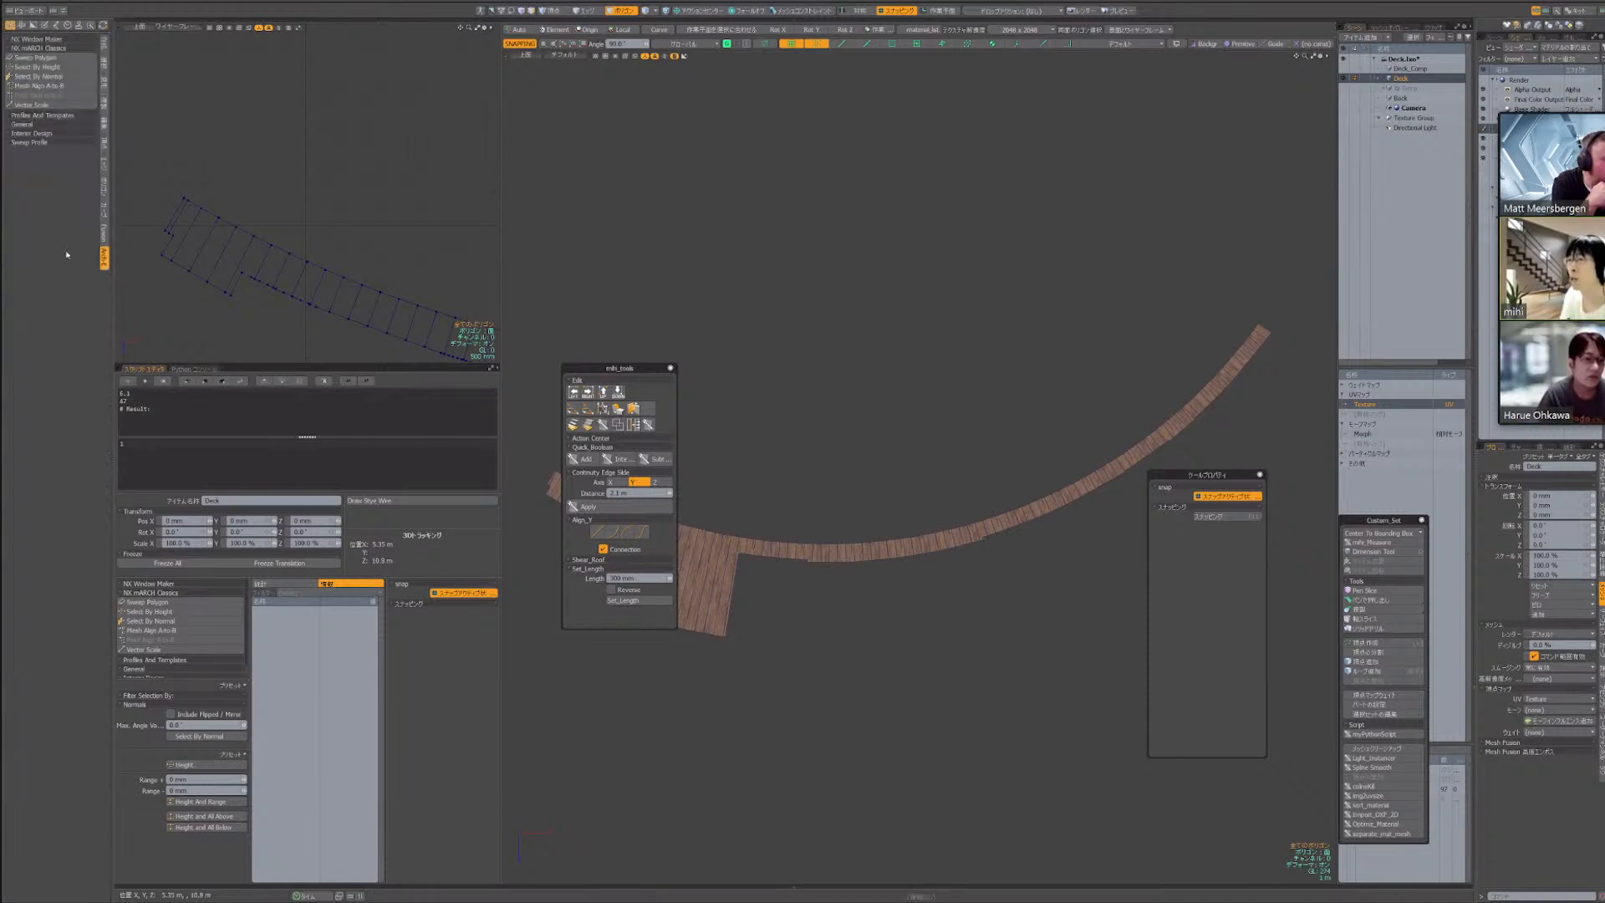
pyautogui.click(104, 44)
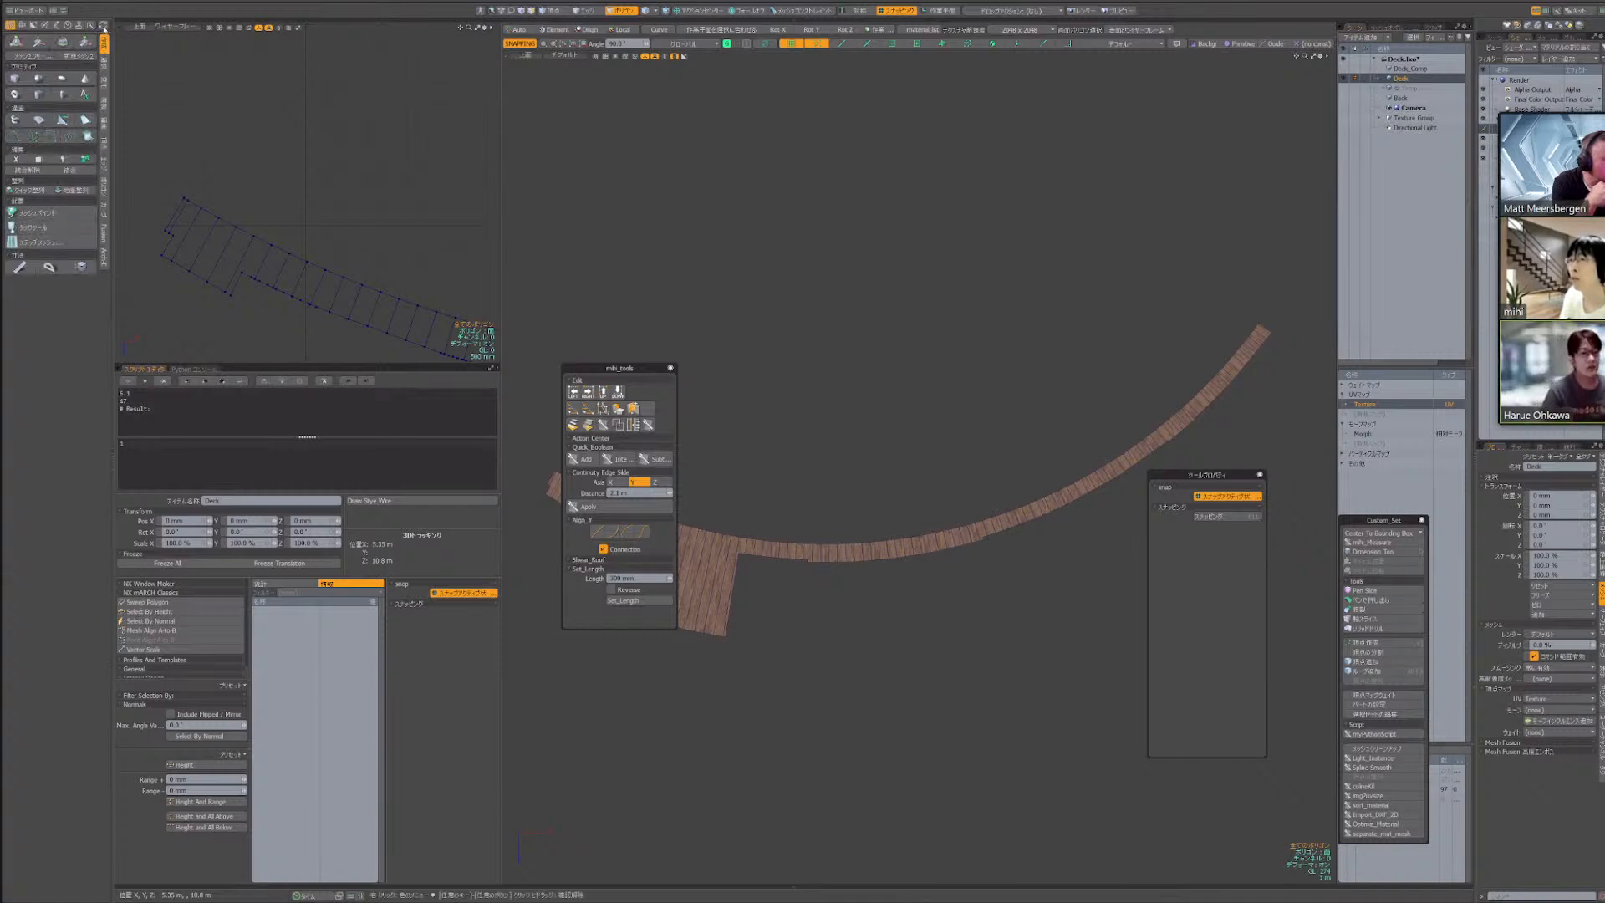
pyautogui.click(103, 25)
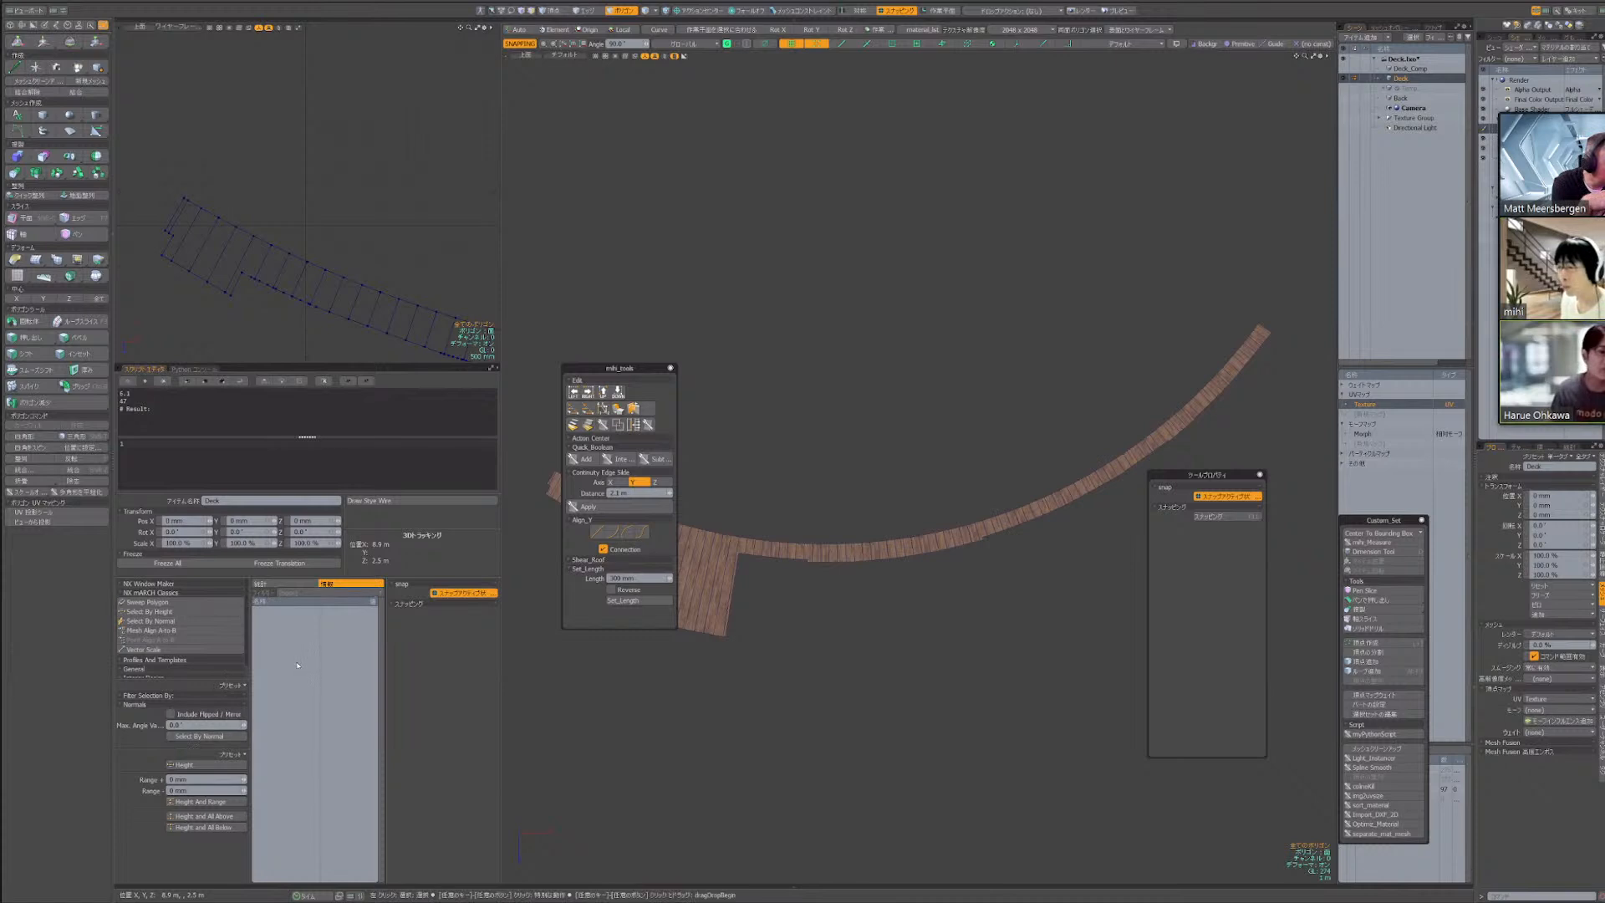
# Select one board polygon in the deck's wide projecting section and move the tool properties and Custom_Set palettes within the deck viewport
pyautogui.keyDown('alt'); pyautogui.moveTo(702, 568); pyautogui.dragTo(807, 533); pyautogui.keyUp('alt')
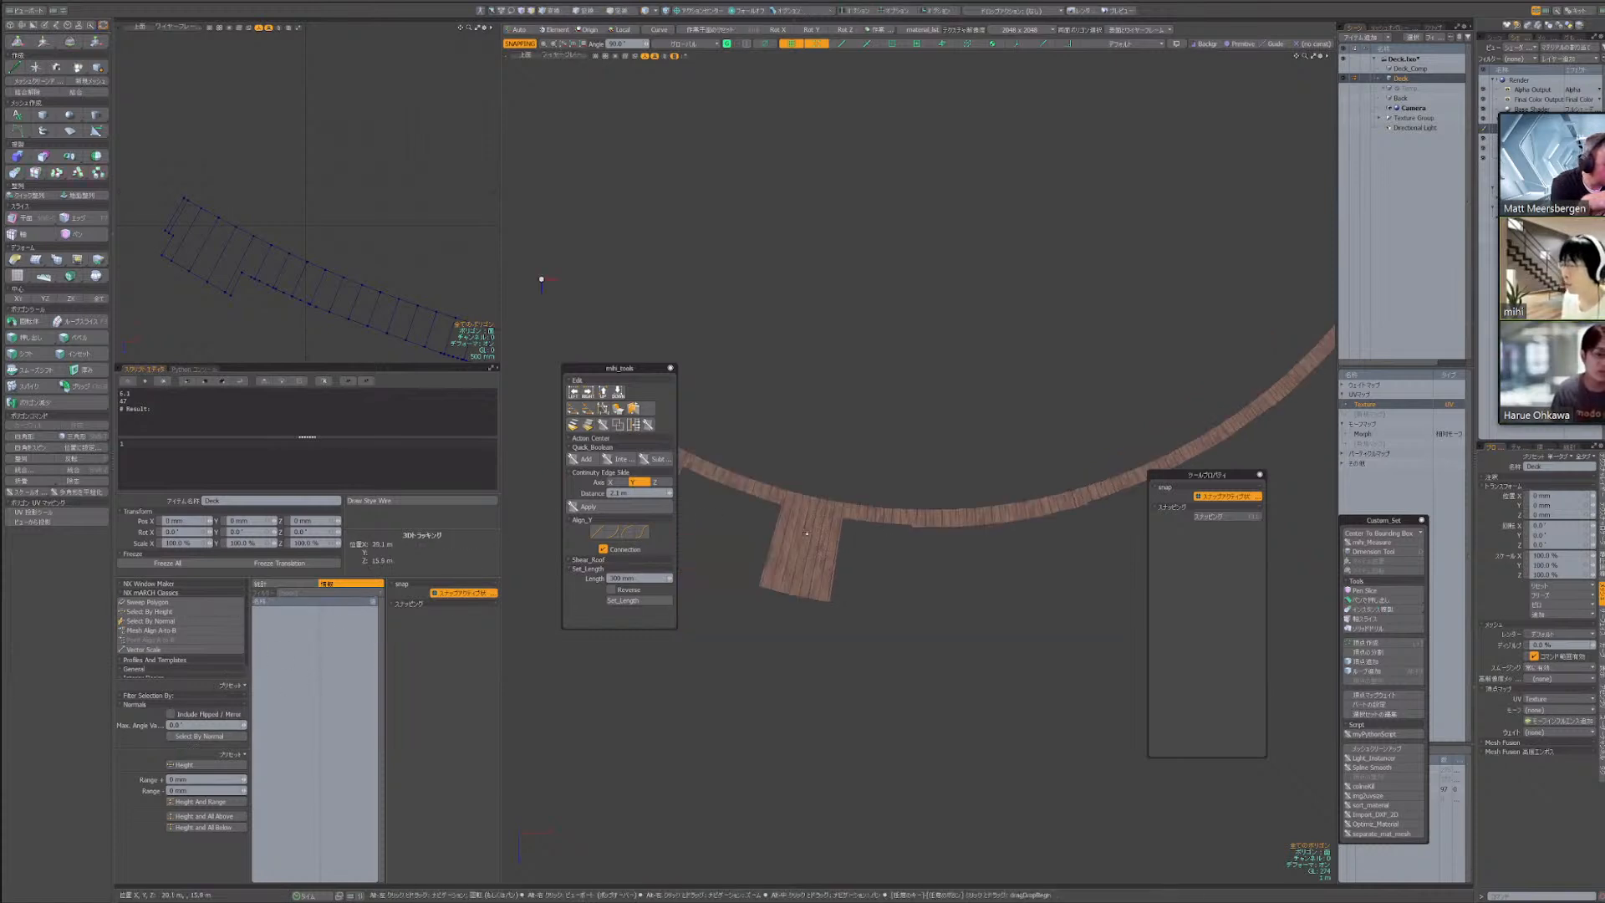
pyautogui.press('space')
pyautogui.press('space')
pyautogui.press('space')
pyautogui.click(796, 540)
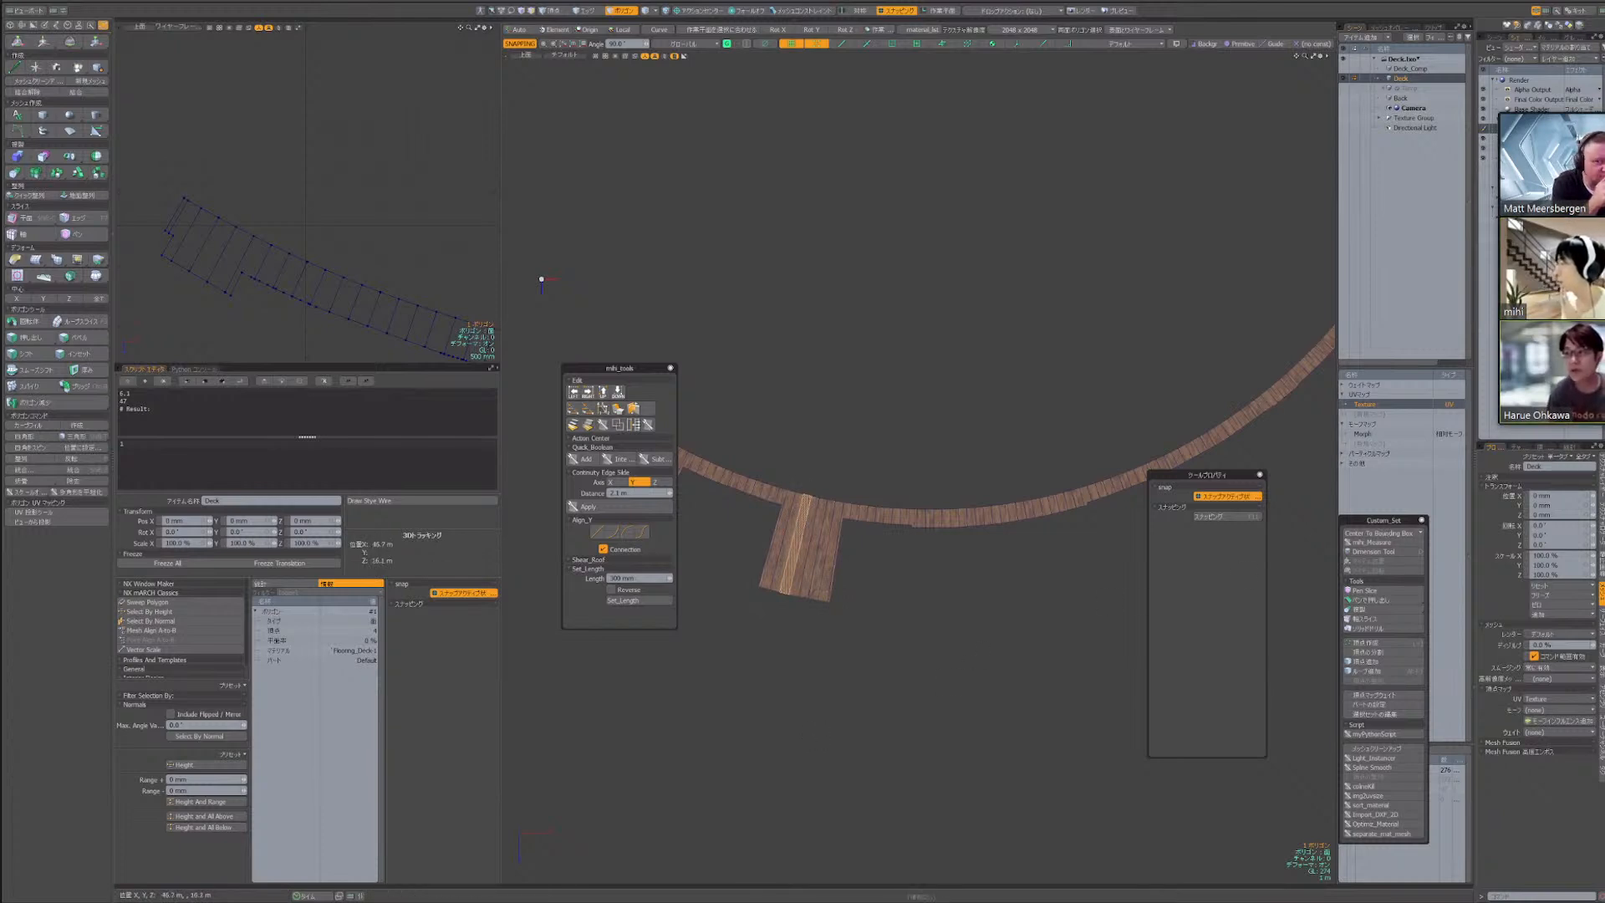
pyautogui.moveTo(1207, 475); pyautogui.dragTo(1183, 507)
pyautogui.moveTo(1383, 520); pyautogui.dragTo(1286, 487)
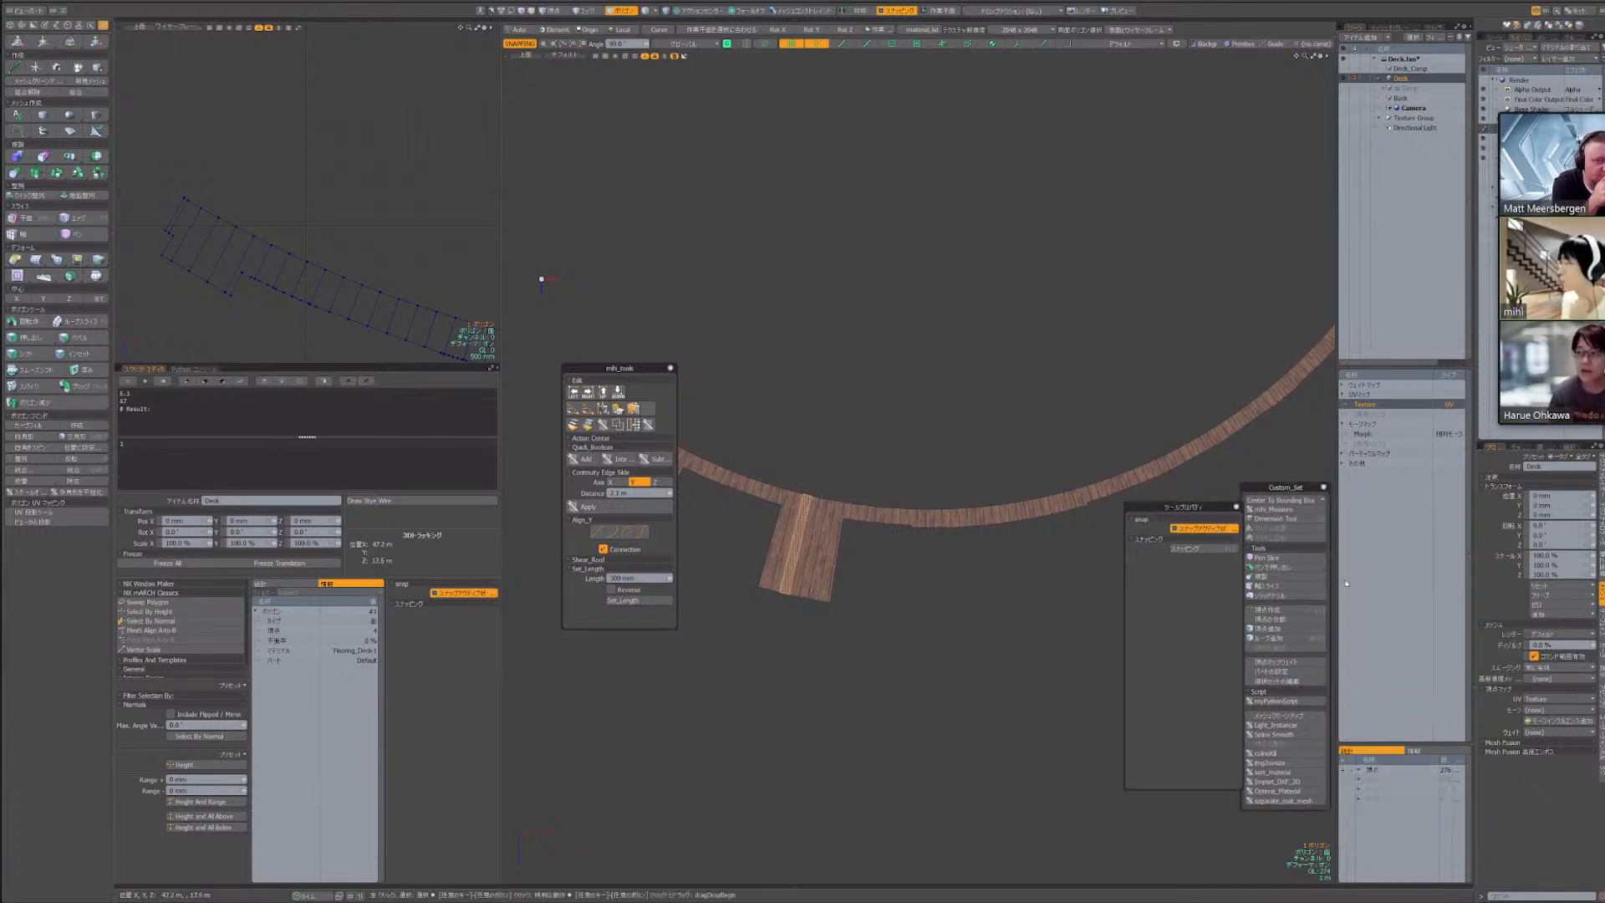
# Select a single edge on the deck's curved outline above the wide projecting section, using edge selection
pyautogui.press('2')
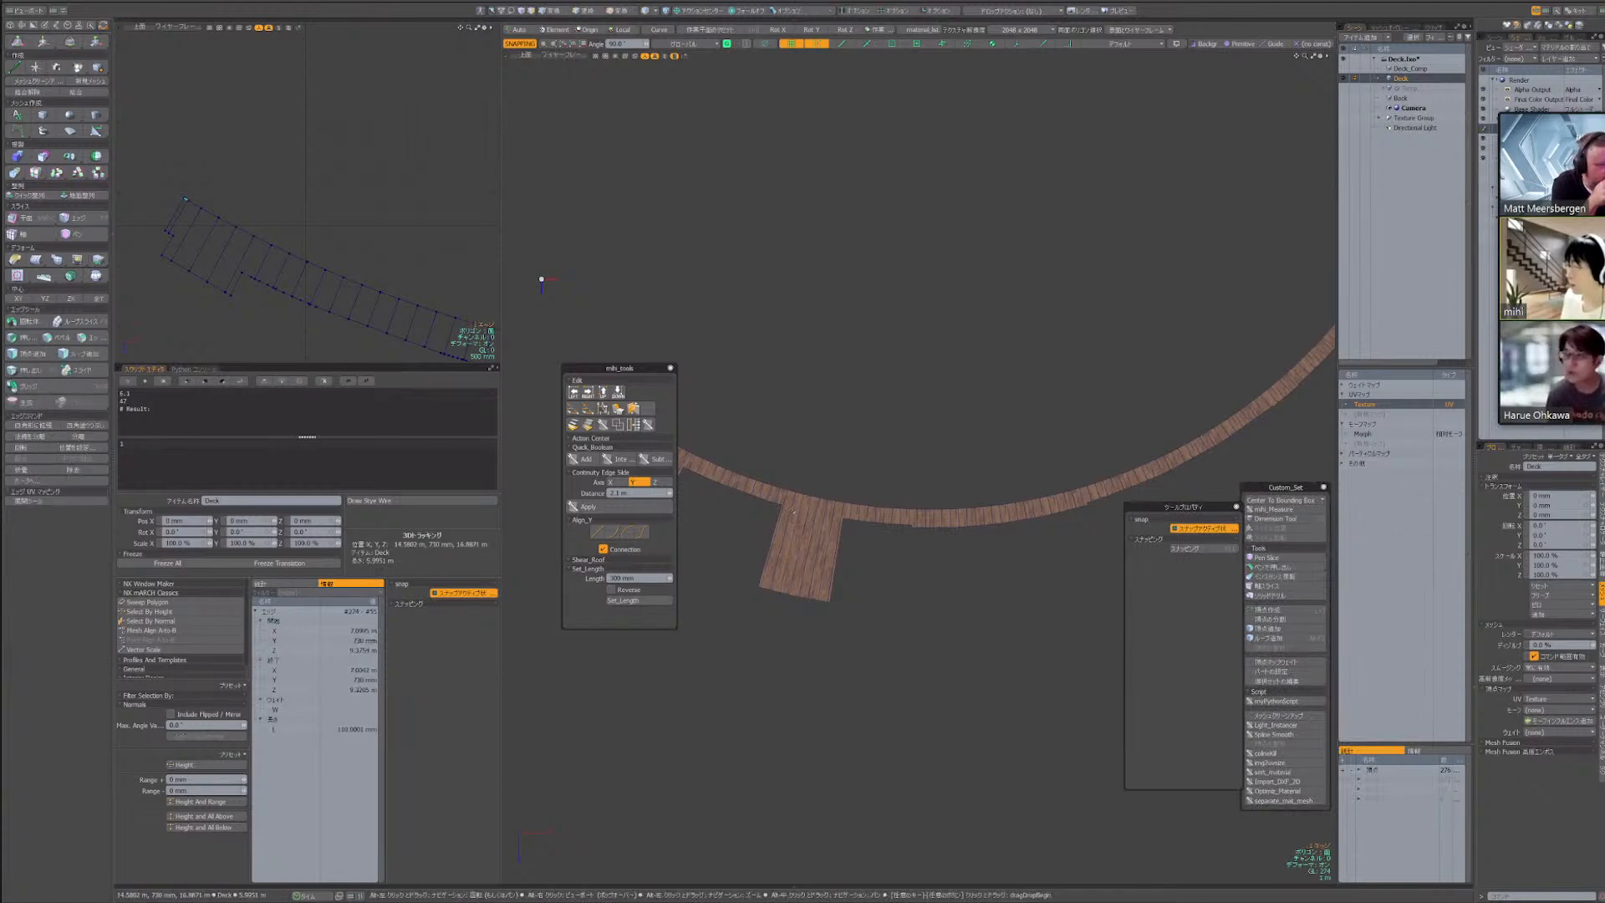
pyautogui.scroll(5, 794, 511)
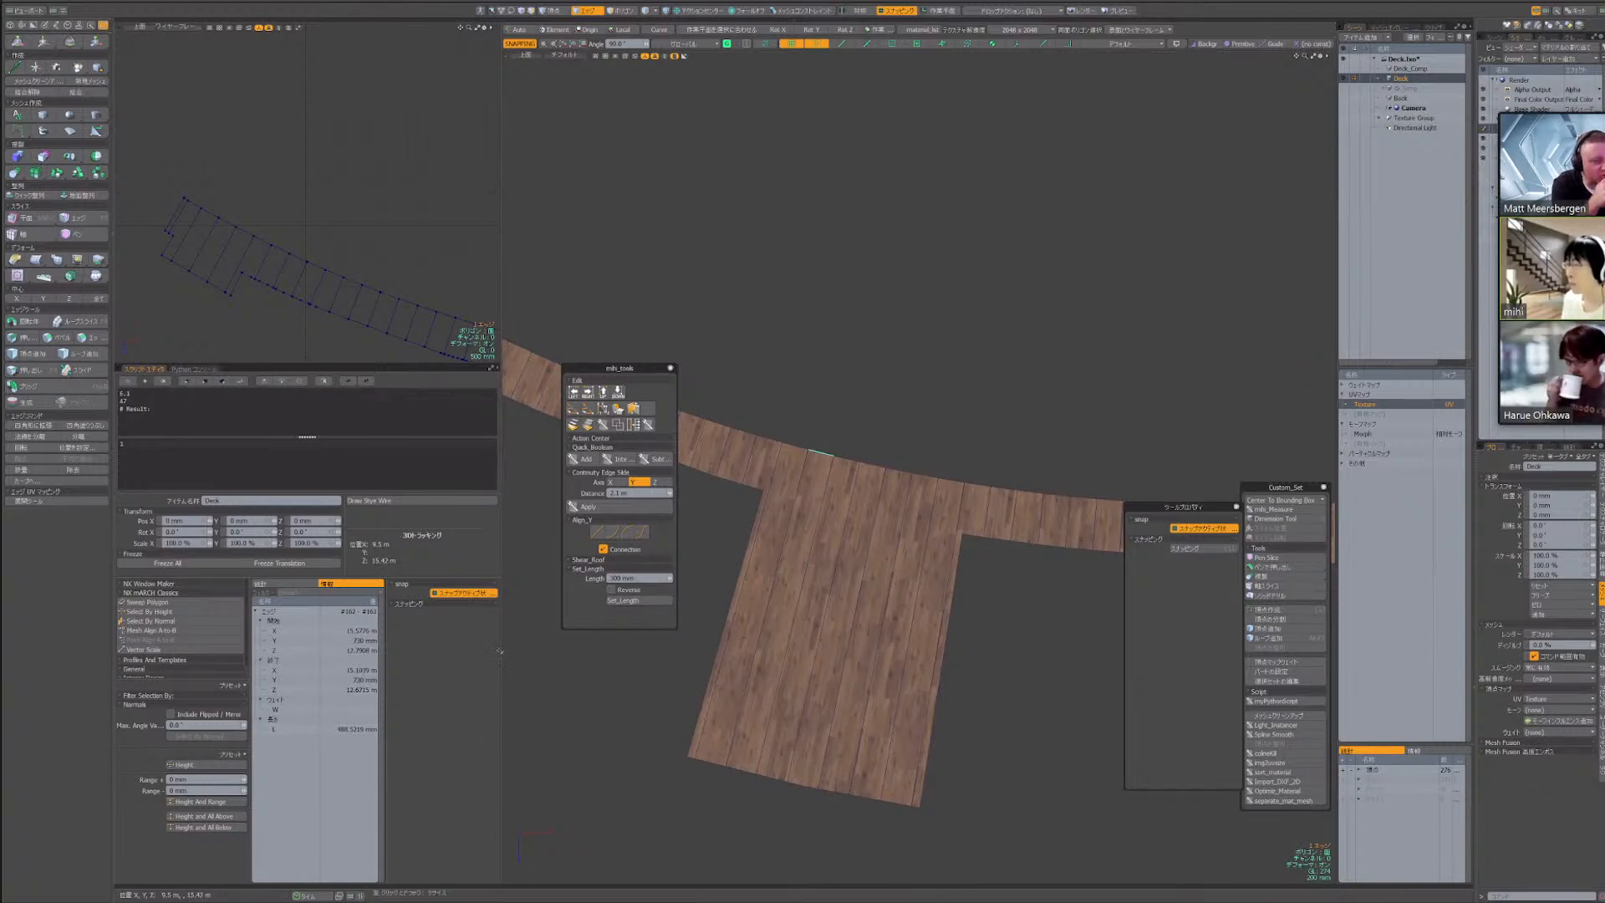
pyautogui.click(520, 697)
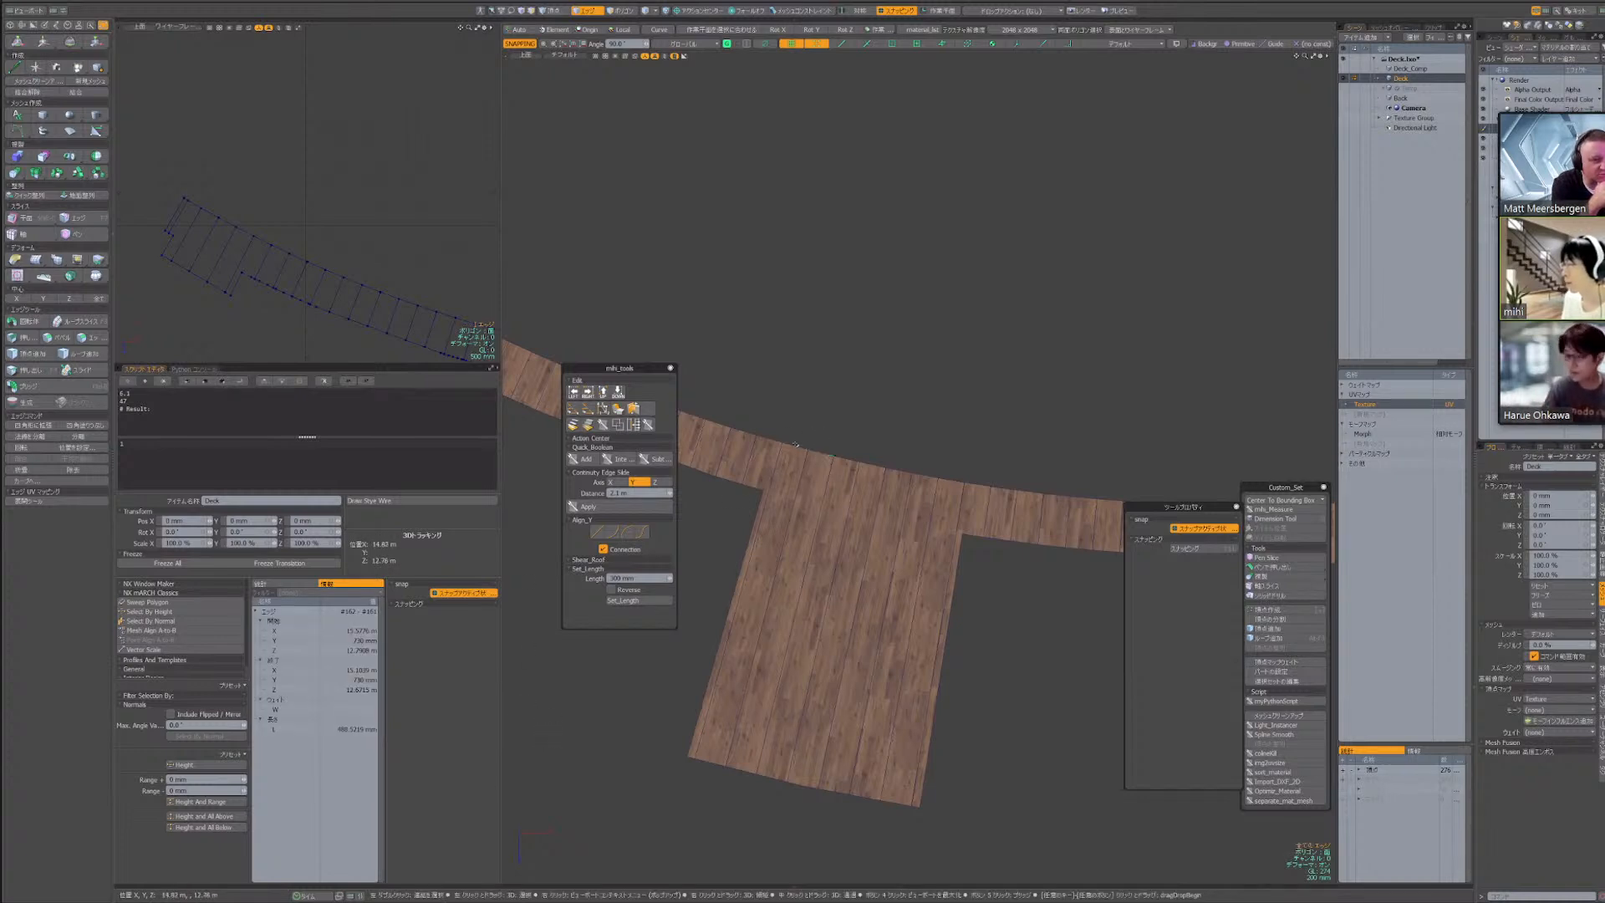
pyautogui.click(803, 432)
pyautogui.scroll(-3, 877, 391)
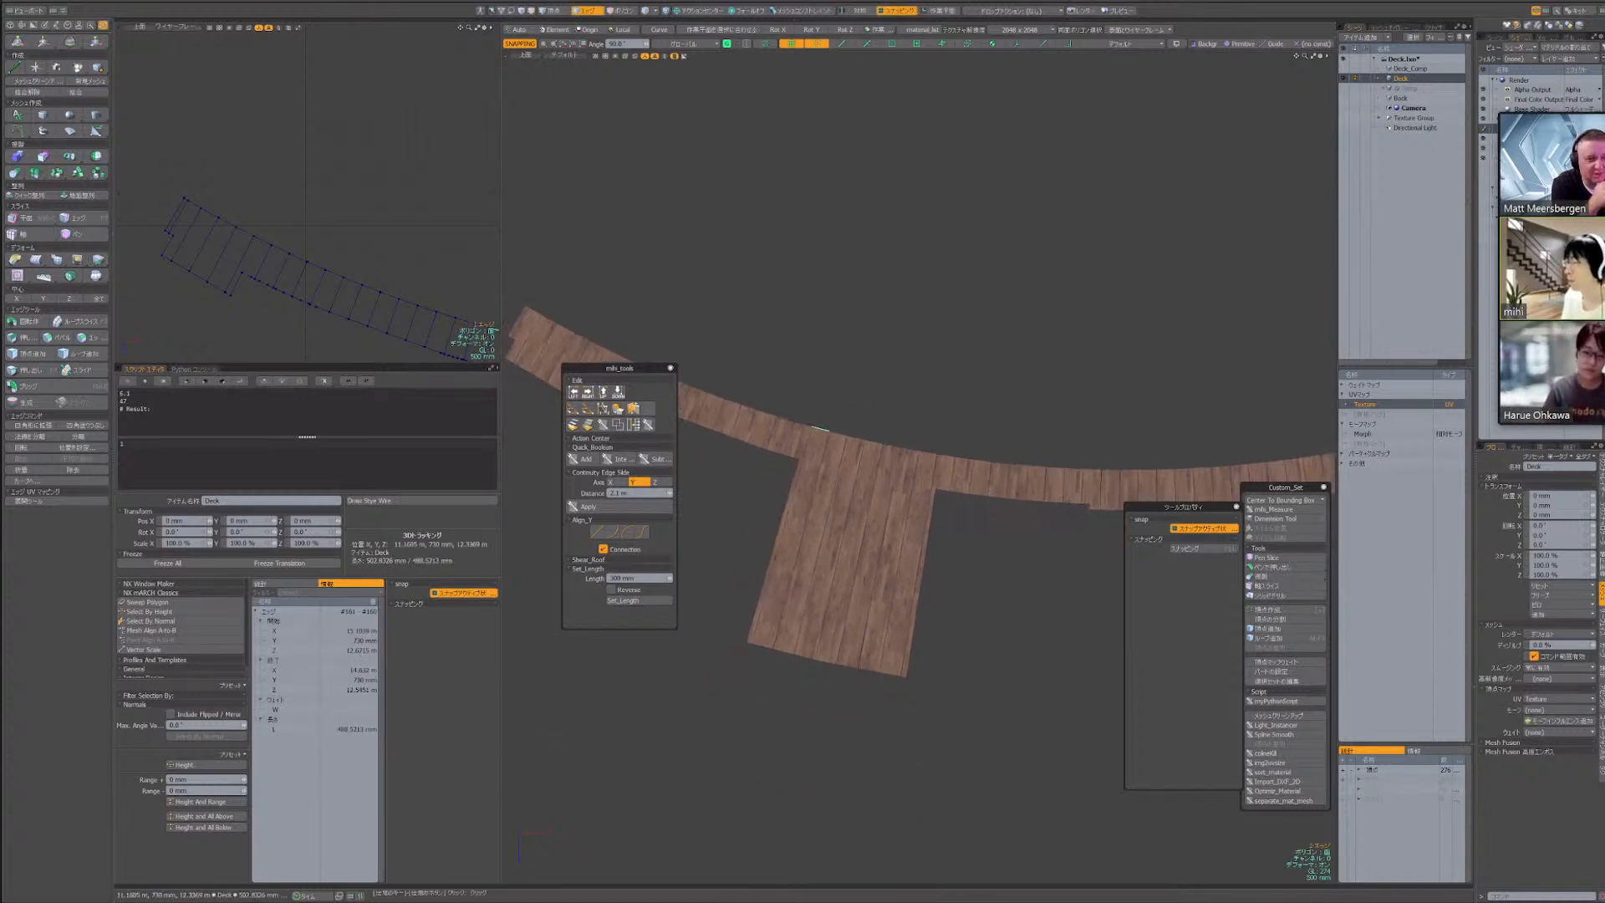
# Move the mihi_tools palette below the deck's curved strip and select one board polygon in the wide projecting section
pyautogui.moveTo(621, 368); pyautogui.dragTo(616, 498)
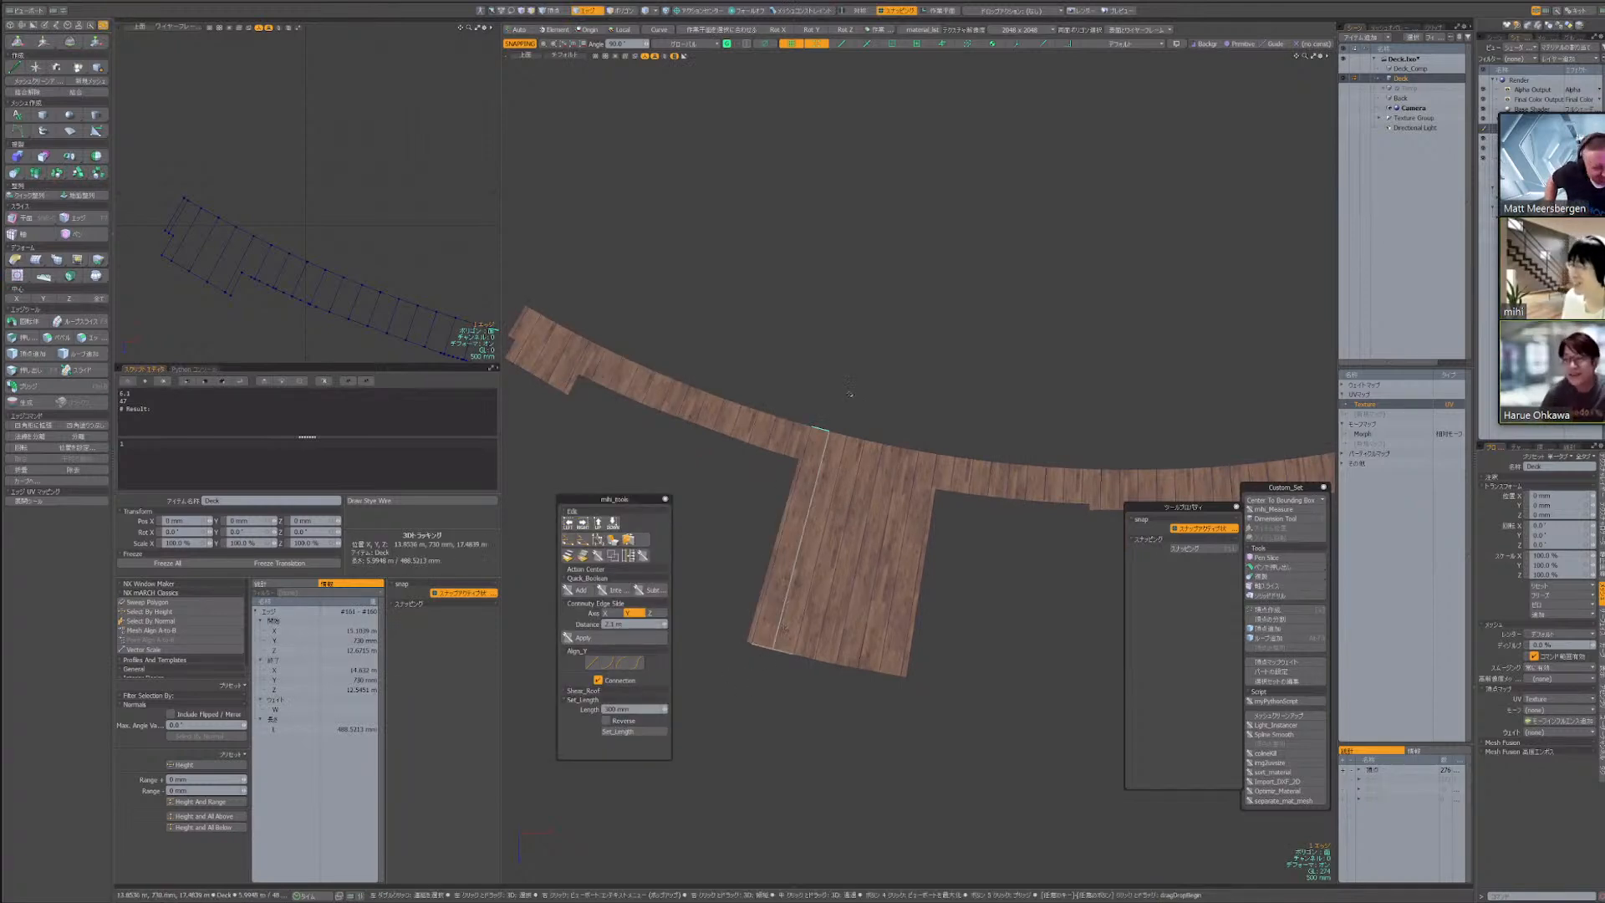
pyautogui.press('3')
pyautogui.click(853, 452)
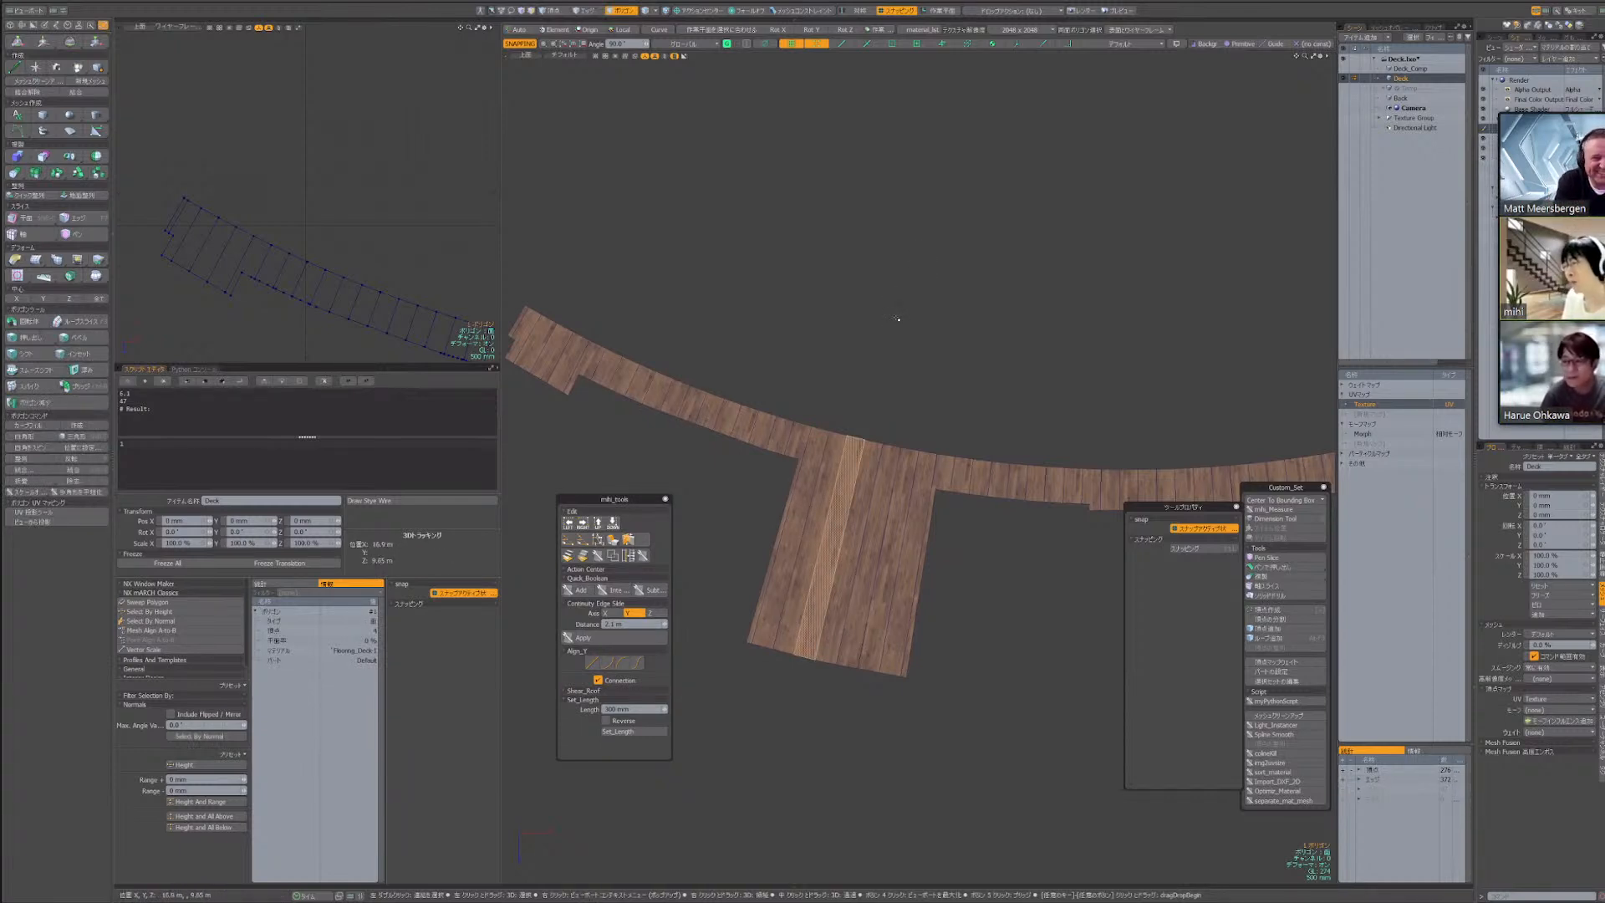
# Activate the Move tool on the selected board, toggle the second snap option in its tool properties off and on, and deselect the board
pyautogui.press('w')
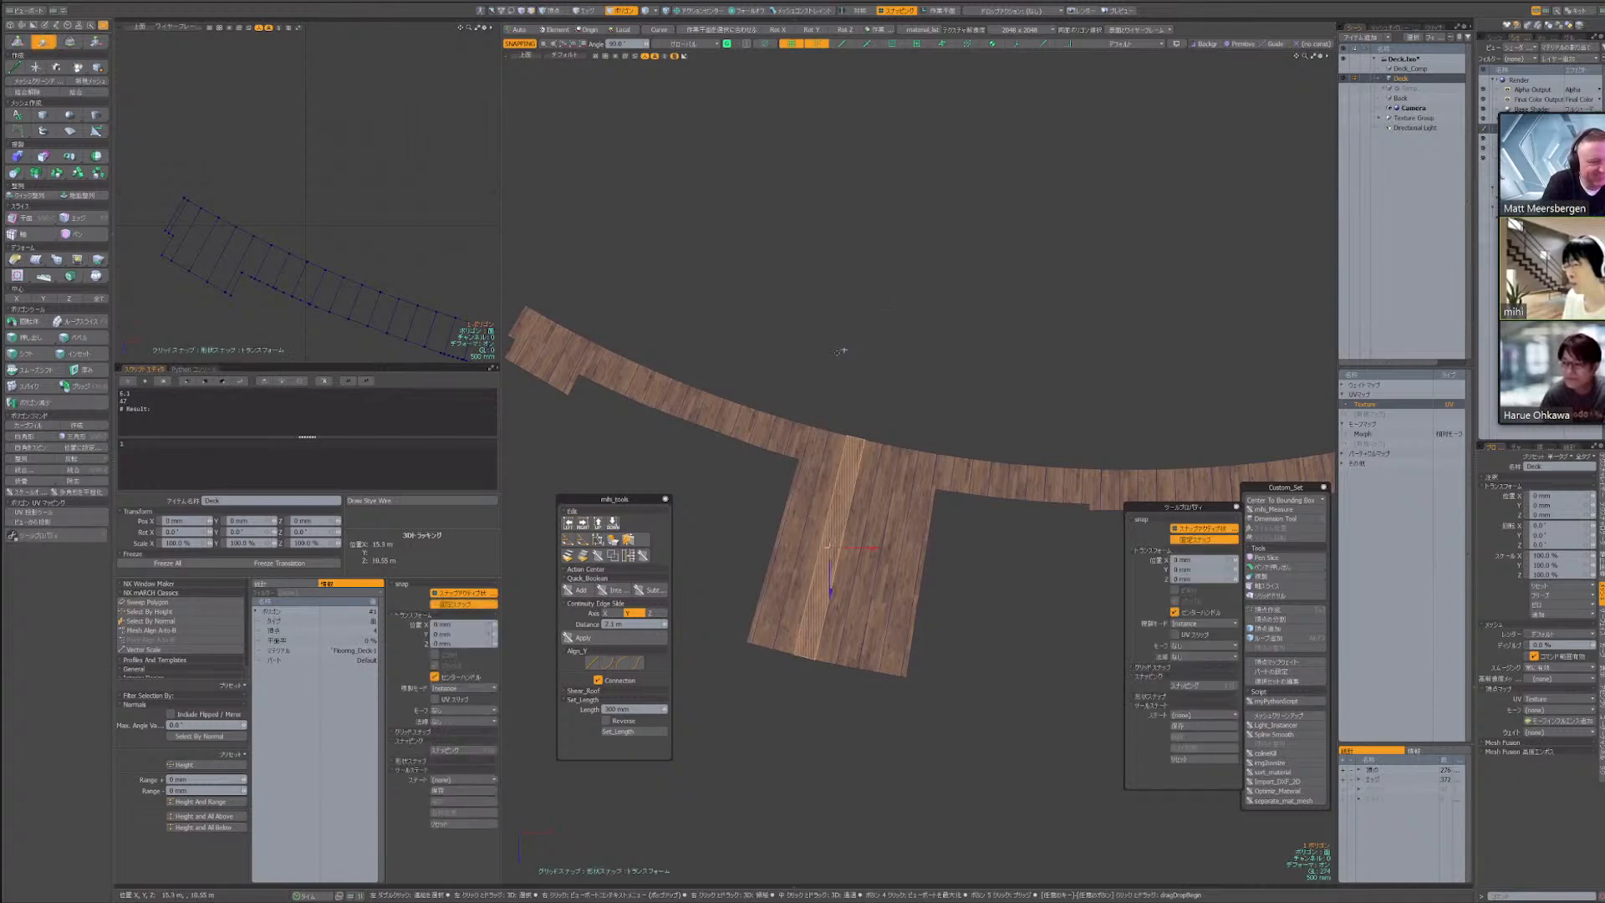
pyautogui.click(408, 751)
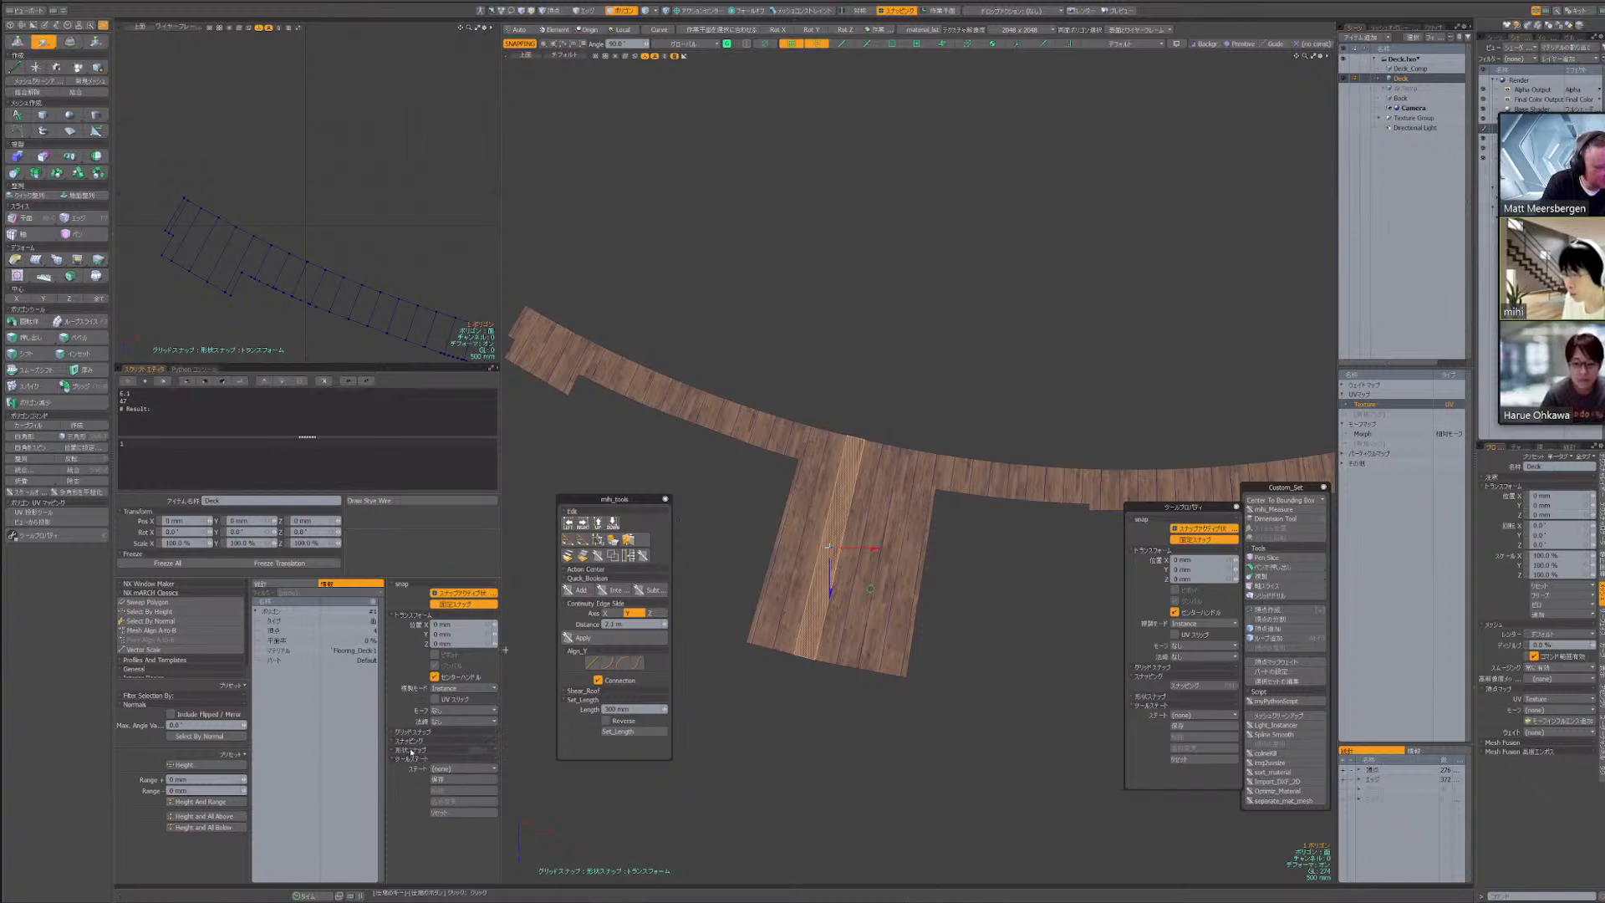
pyautogui.click(410, 751)
pyautogui.click(418, 752)
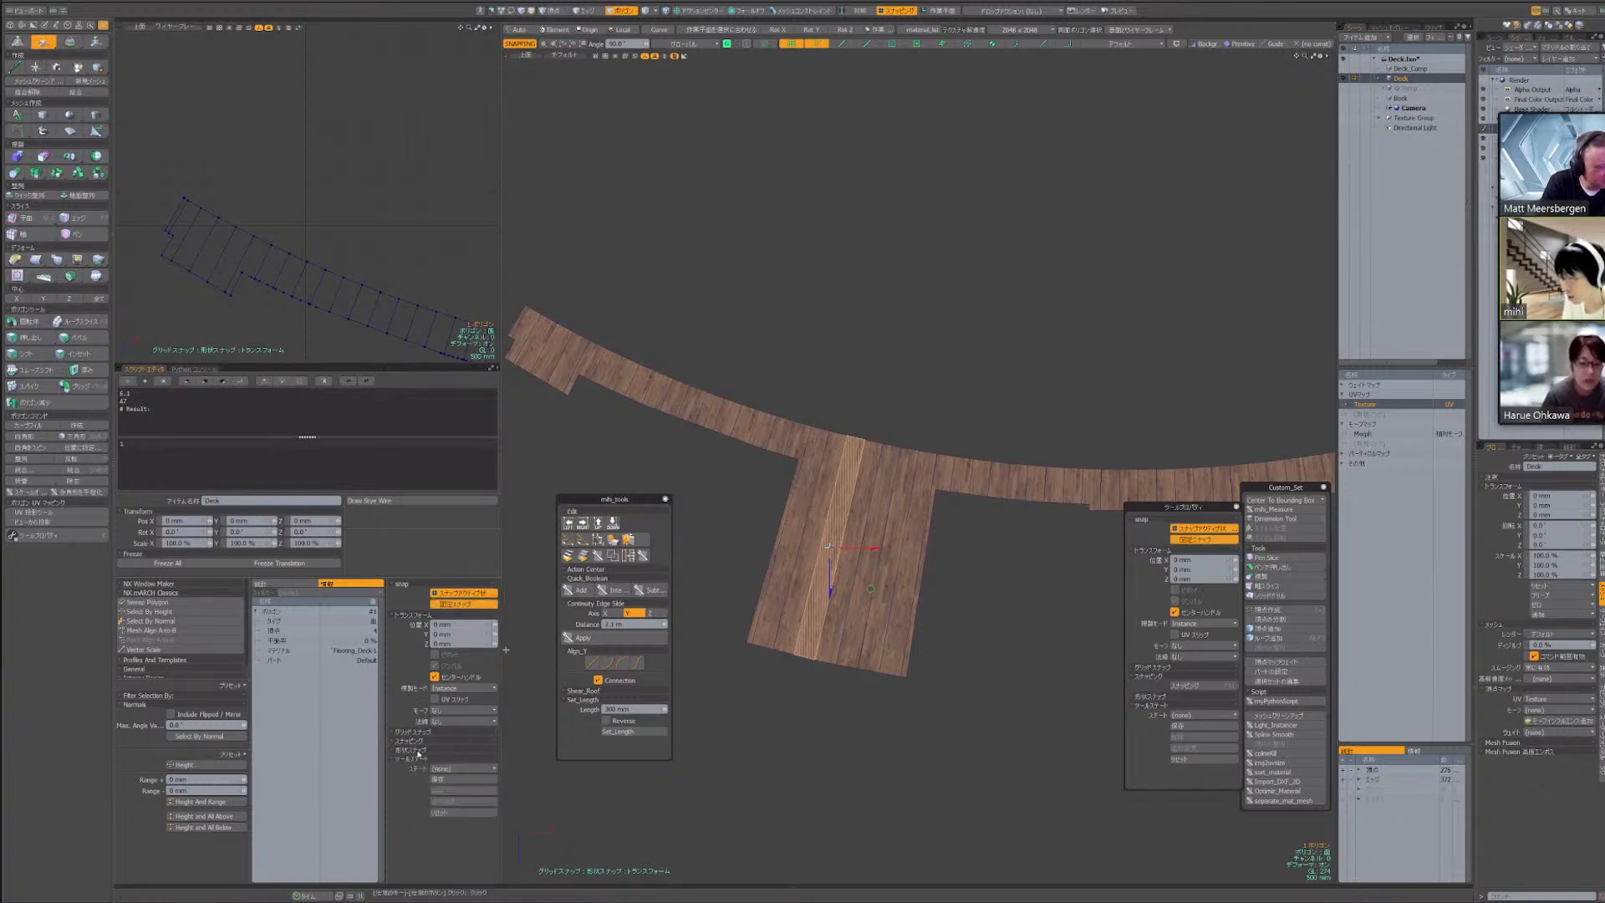
pyautogui.click(451, 605)
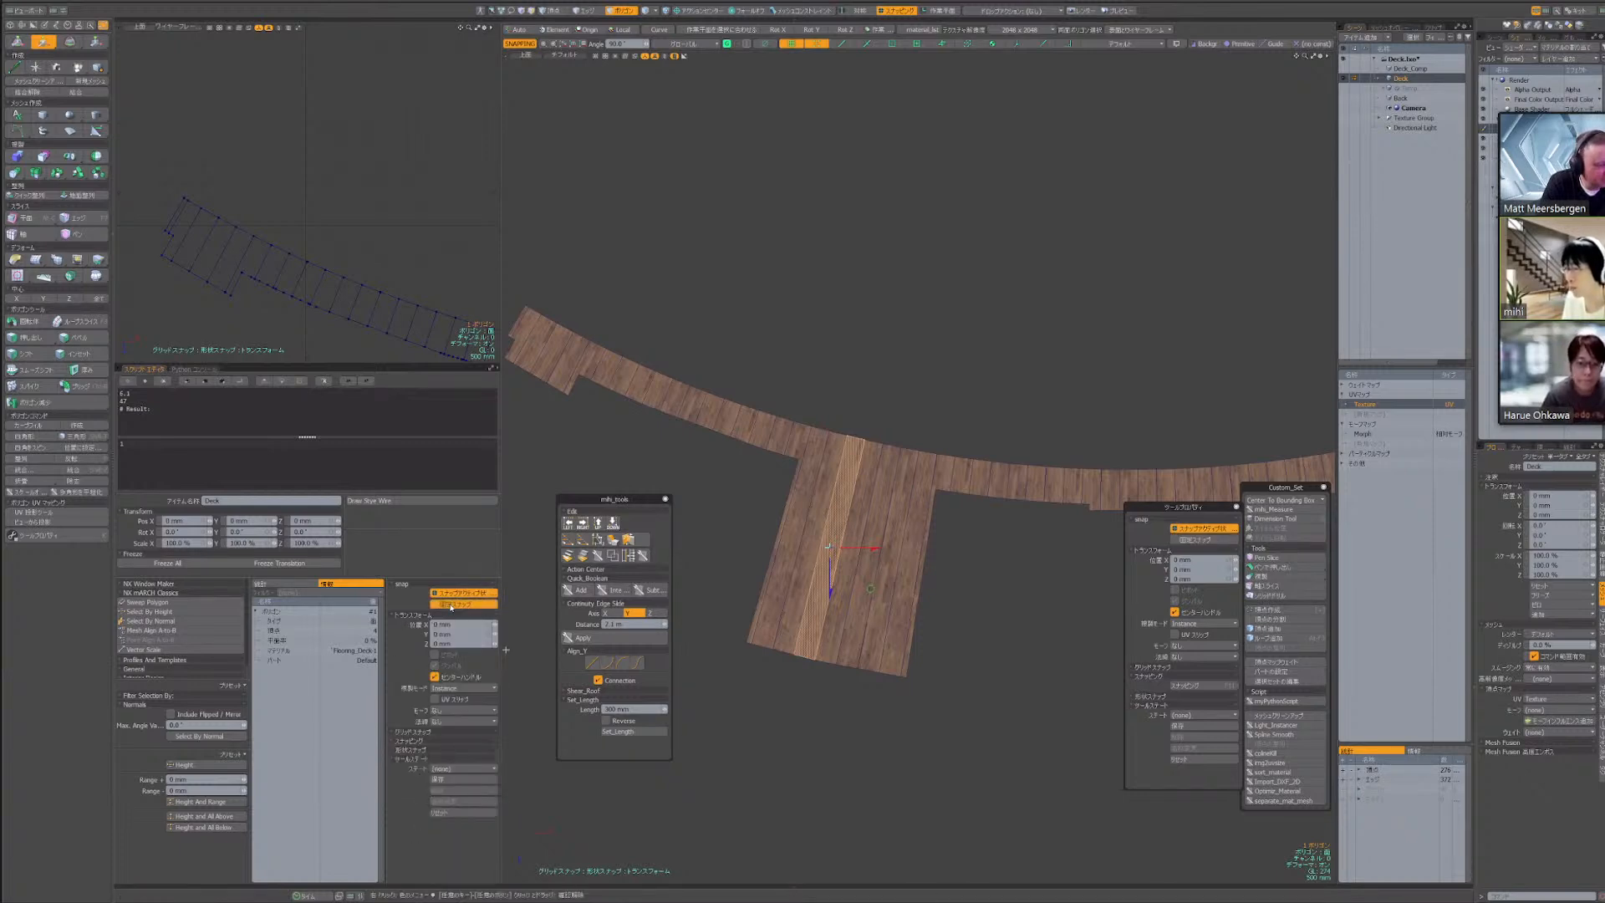
pyautogui.click(452, 607)
pyautogui.click(452, 607)
pyautogui.click(453, 606)
pyautogui.click(453, 606)
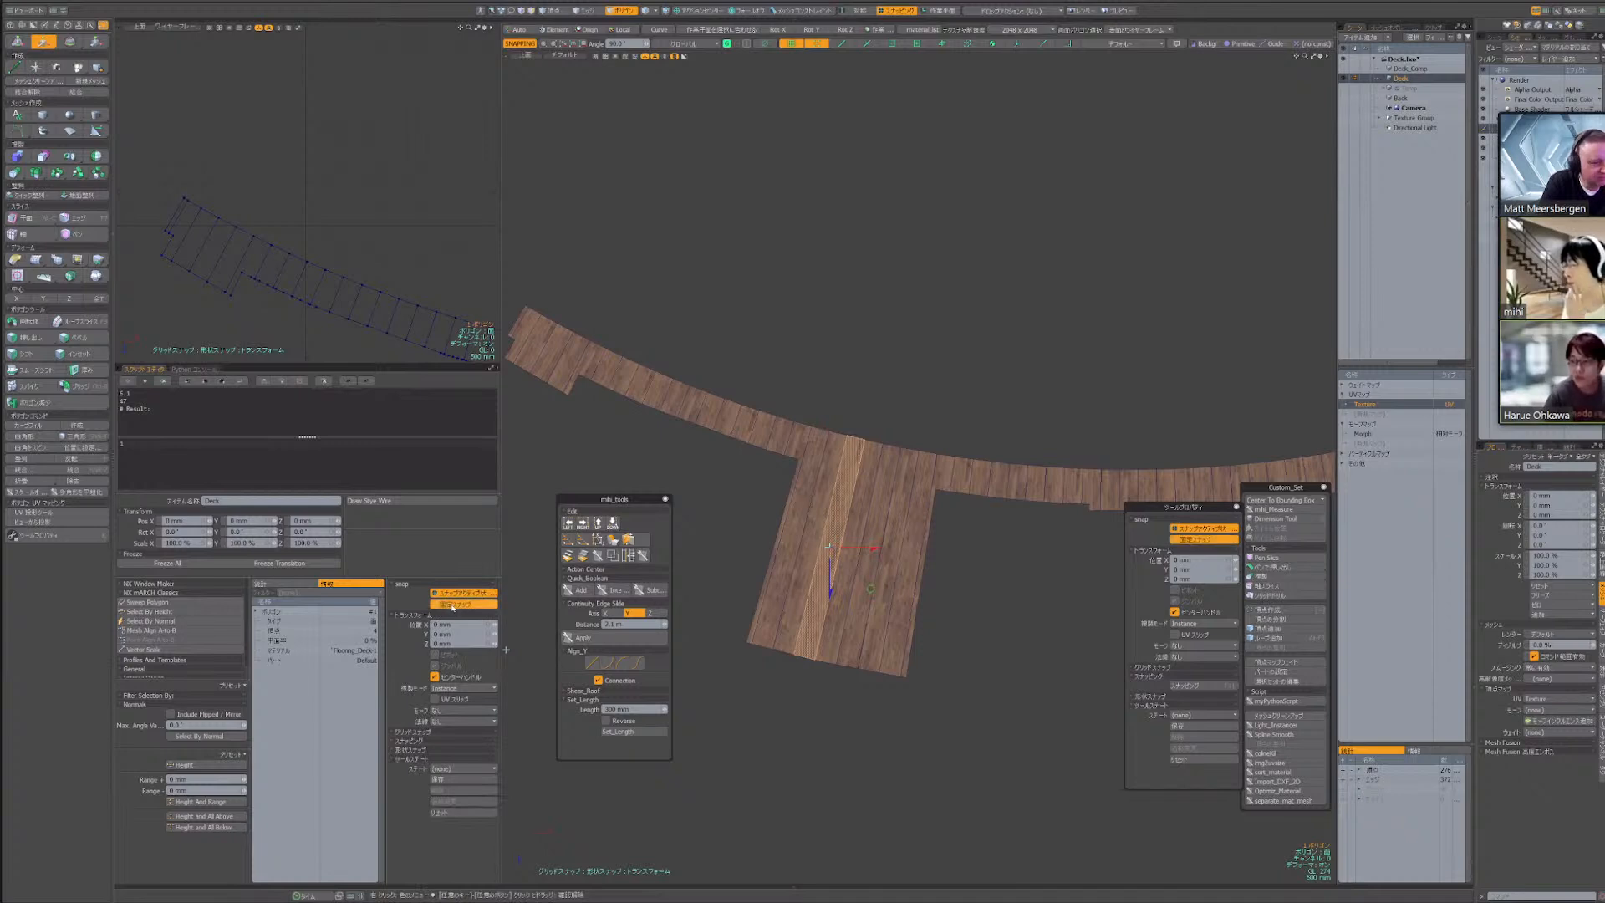
pyautogui.click(460, 605)
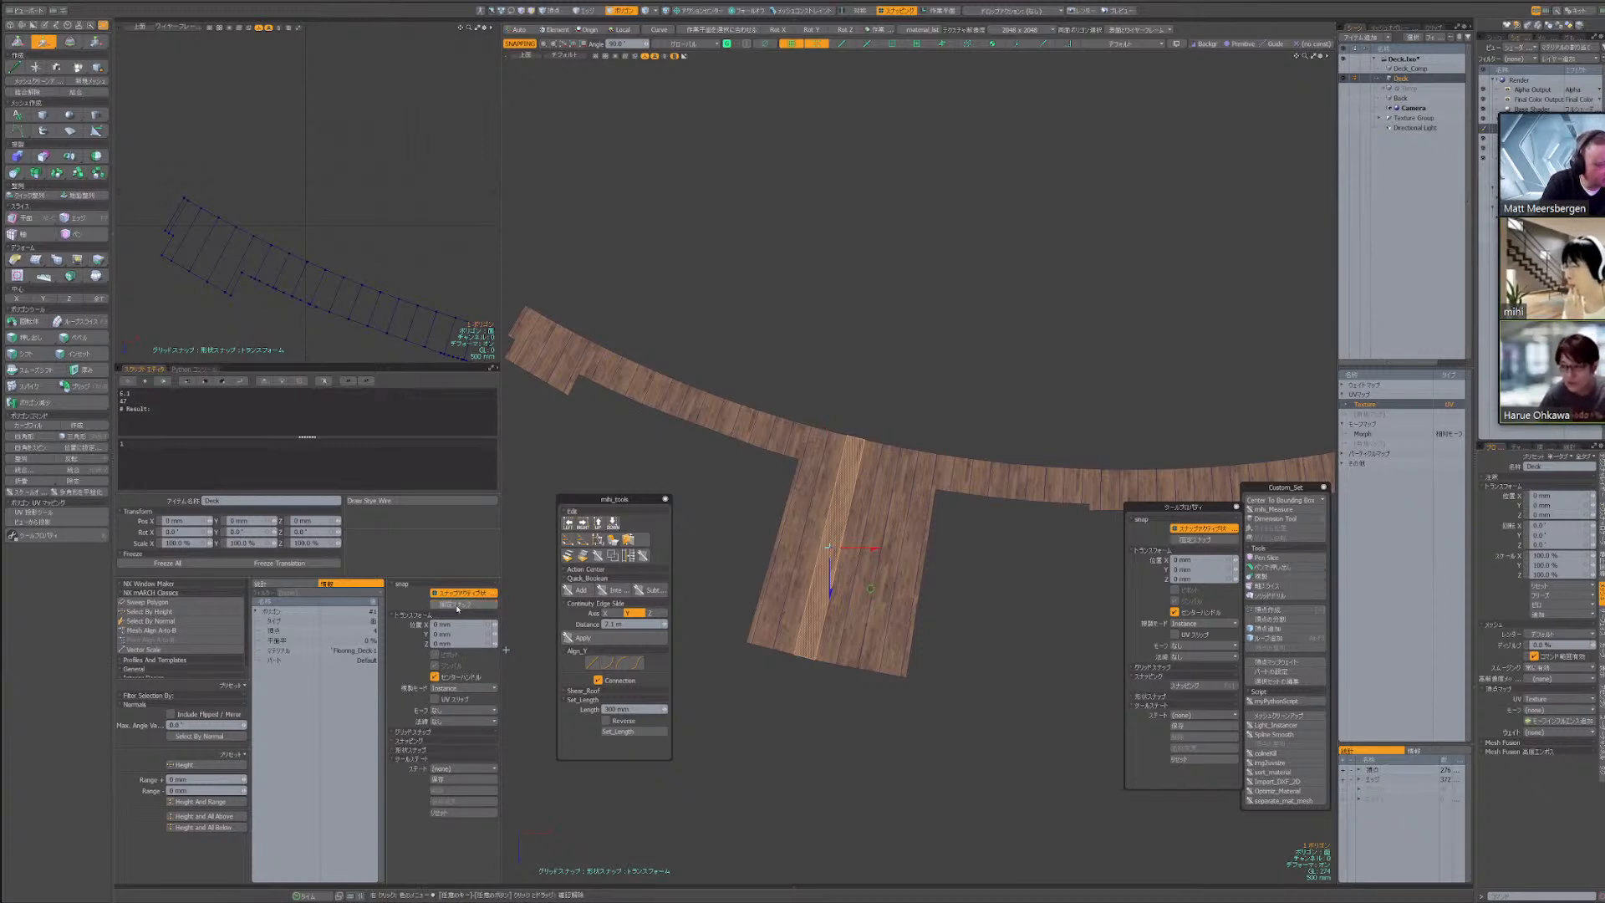
pyautogui.click(456, 608)
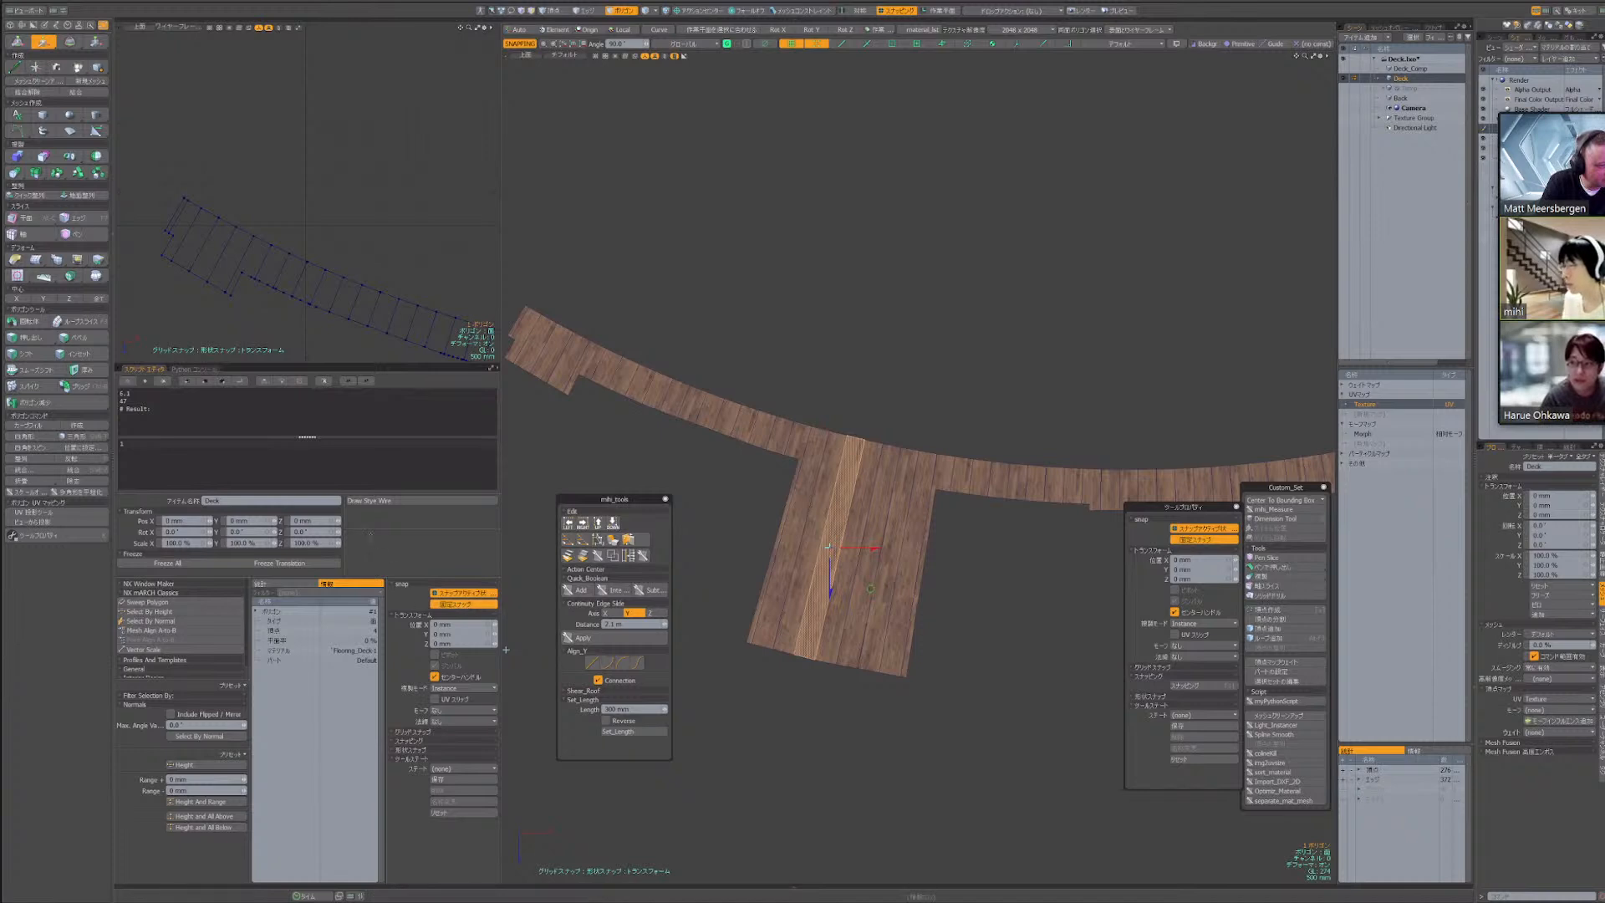
pyautogui.press('Escape')
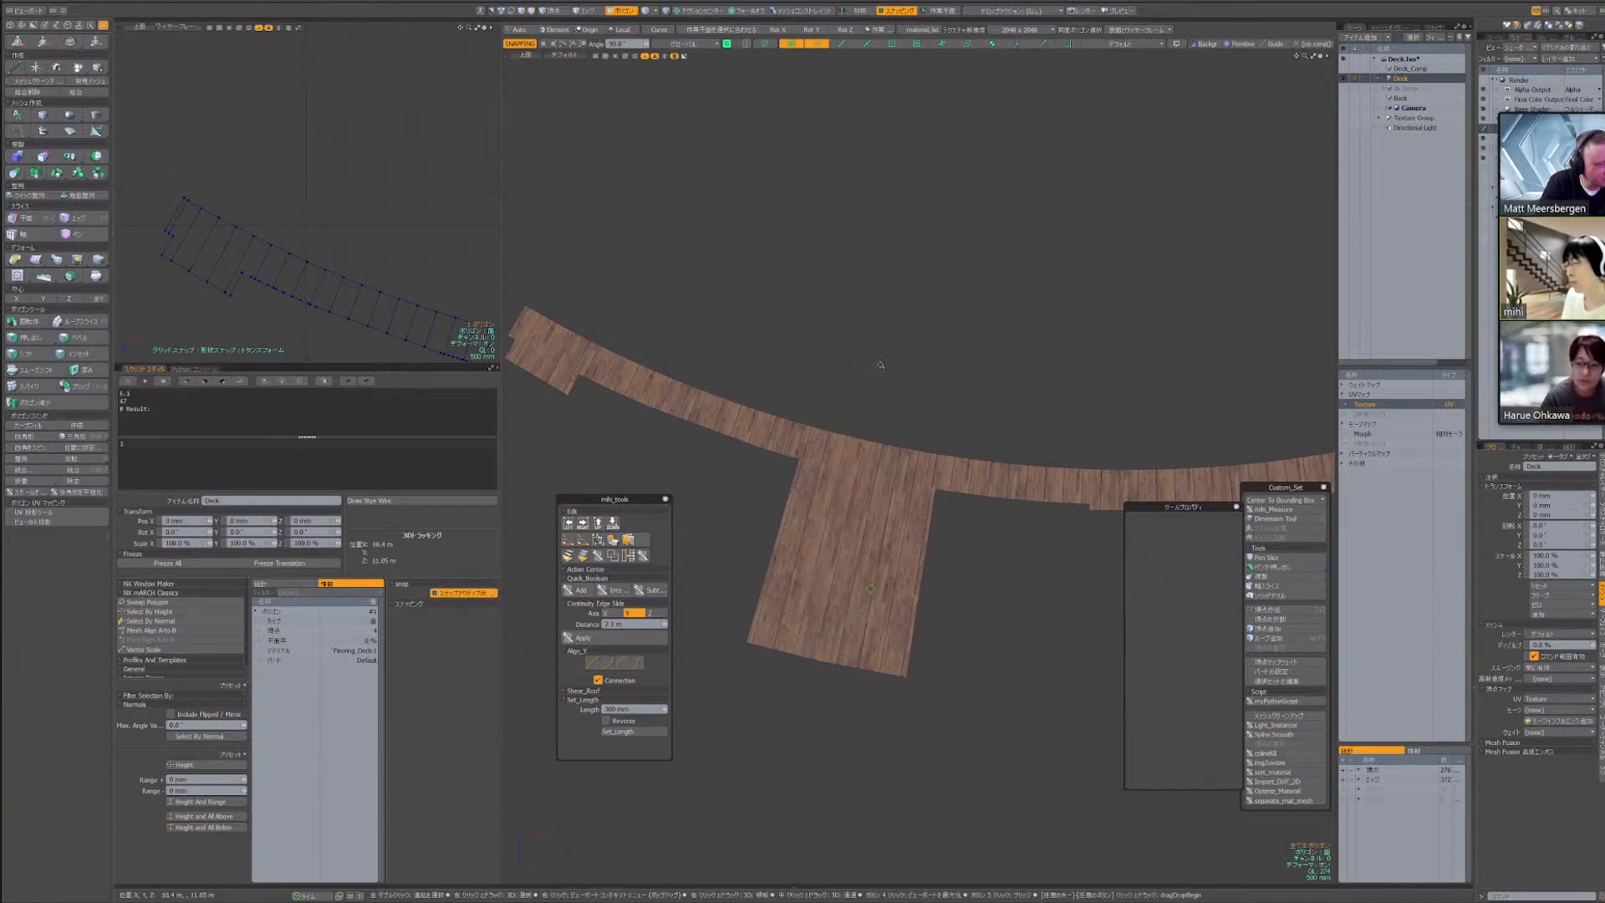
# Display the deck item in wireframe draw style and set its wireframe colour to pink
pyautogui.scroll(-6, 881, 366)
pyautogui.keyDown('alt'); pyautogui.moveTo(882, 366); pyautogui.dragTo(804, 462); pyautogui.keyUp('alt')
pyautogui.scroll(5, 804, 462)
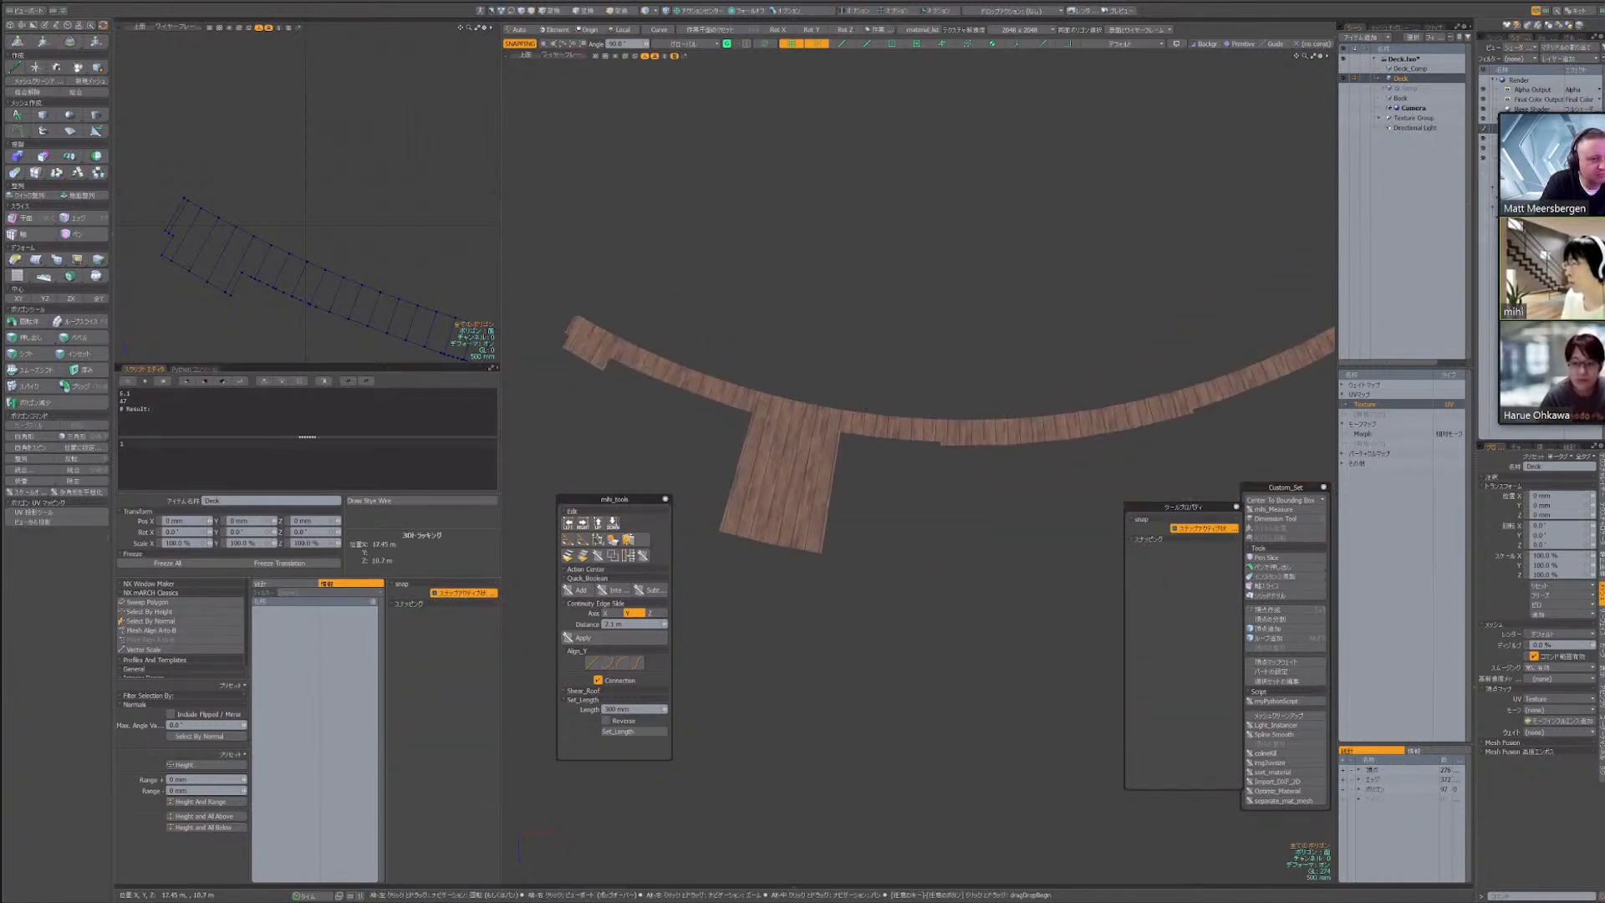
pyautogui.press('3')
pyautogui.click(411, 504)
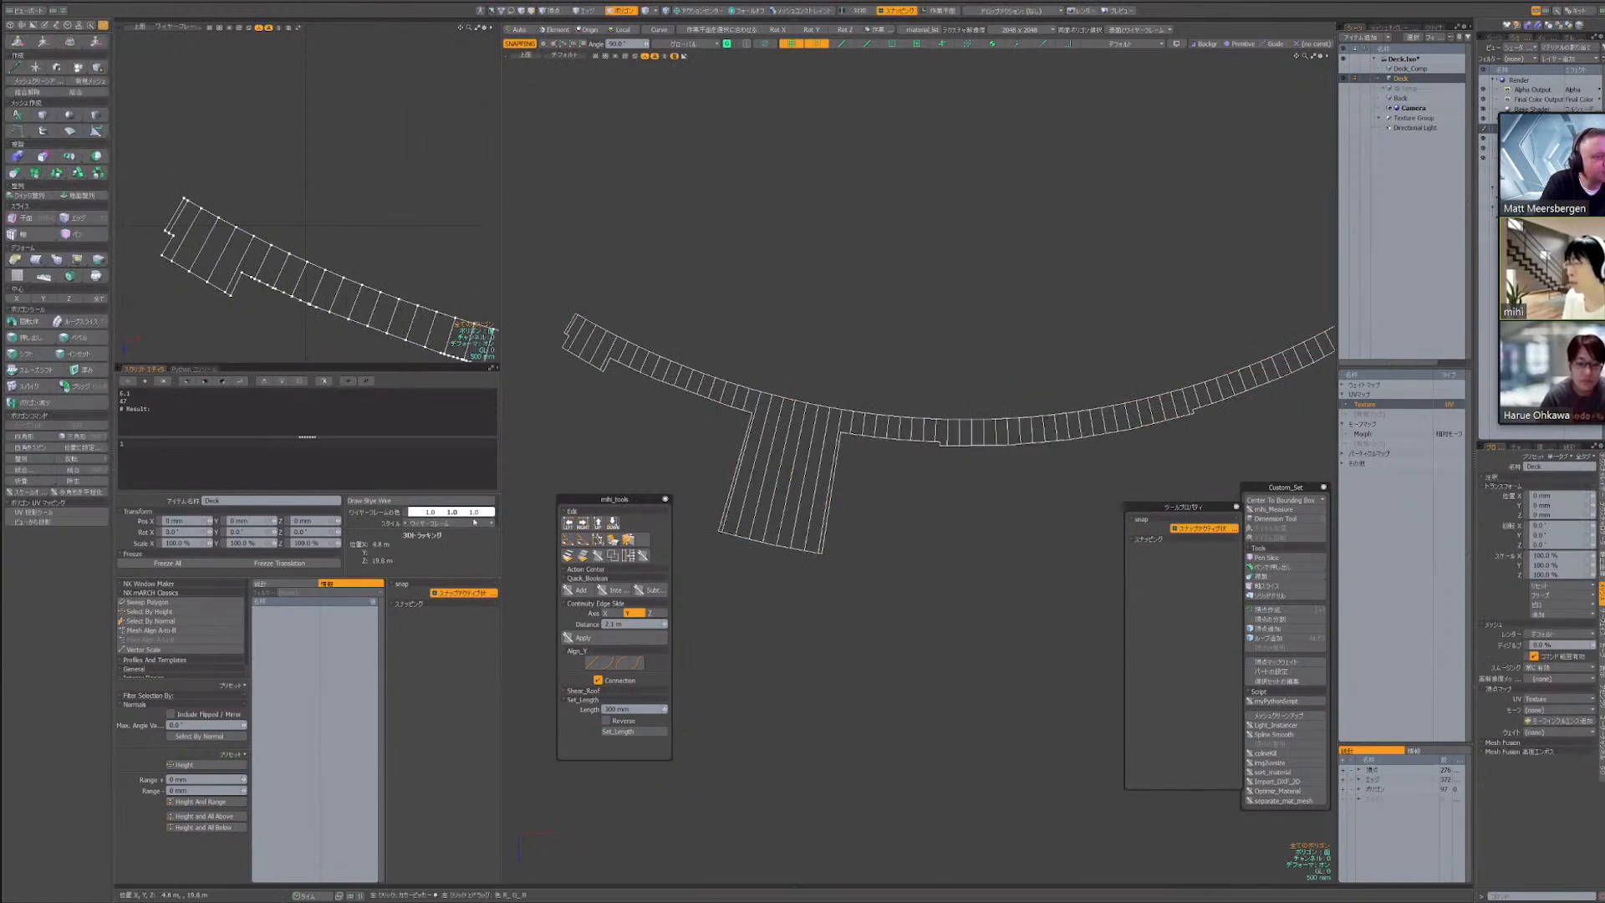
pyautogui.click(474, 512)
pyautogui.click(616, 479)
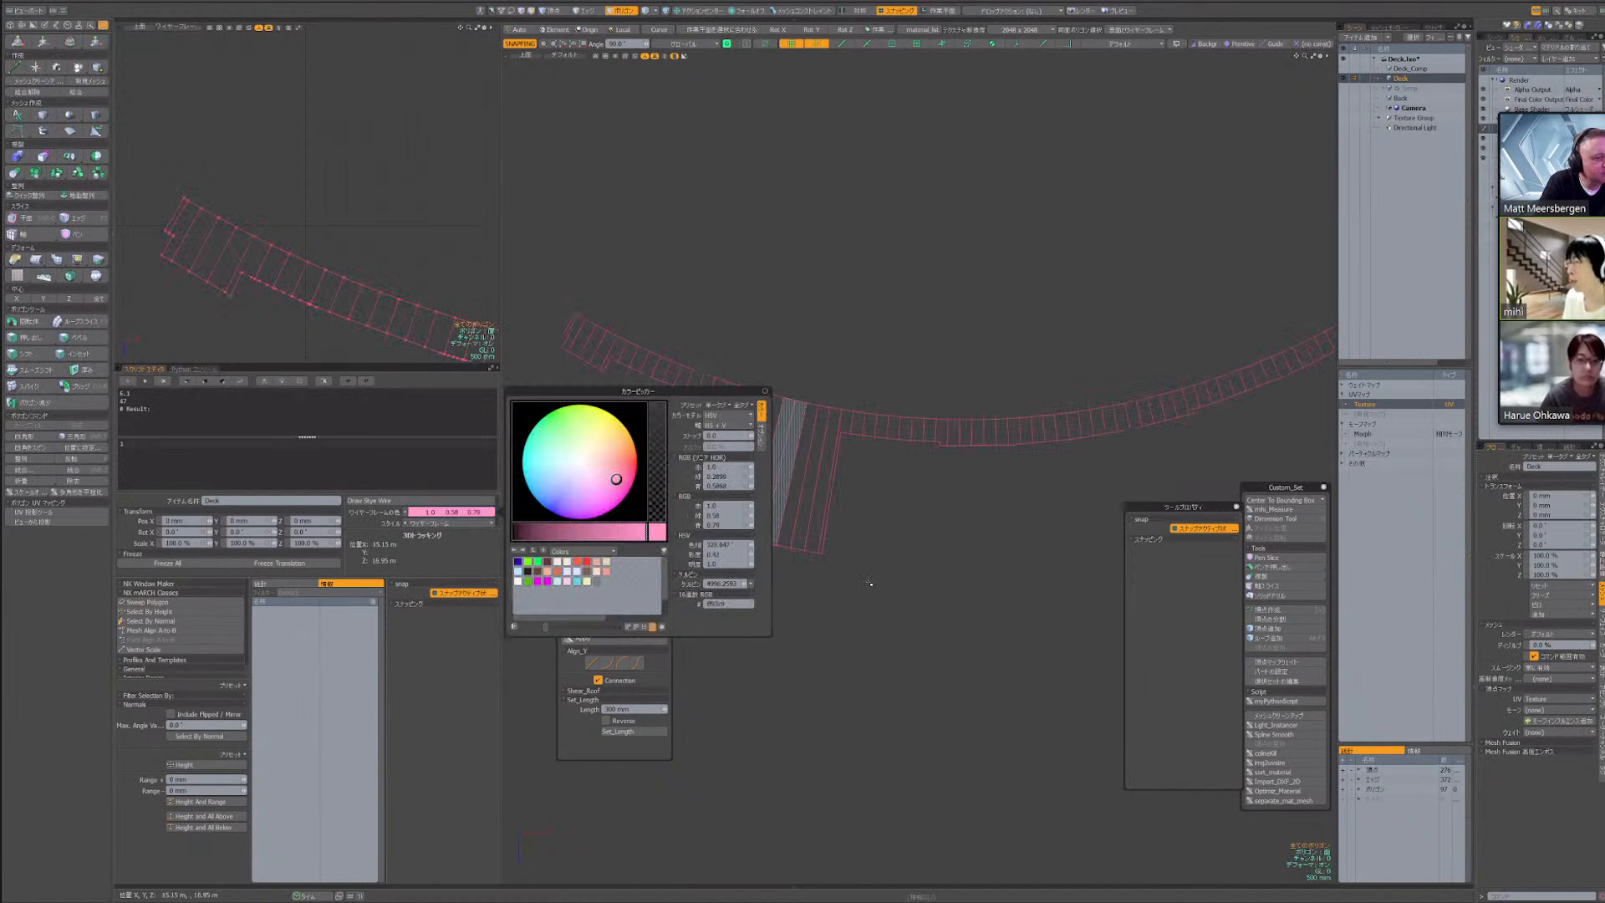
# Return the deck item from its wireframe draw style to the default textured display
pyautogui.scroll(-2, 981, 508)
pyautogui.moveTo(981, 508)
pyautogui.keyDown('alt'); pyautogui.mouseDown()
pyautogui.moveTo(873, 512)
pyautogui.moveTo(860, 488)
pyautogui.mouseUp(); pyautogui.keyUp('alt')
pyautogui.scroll(-4, 873, 512)
pyautogui.click(422, 502)
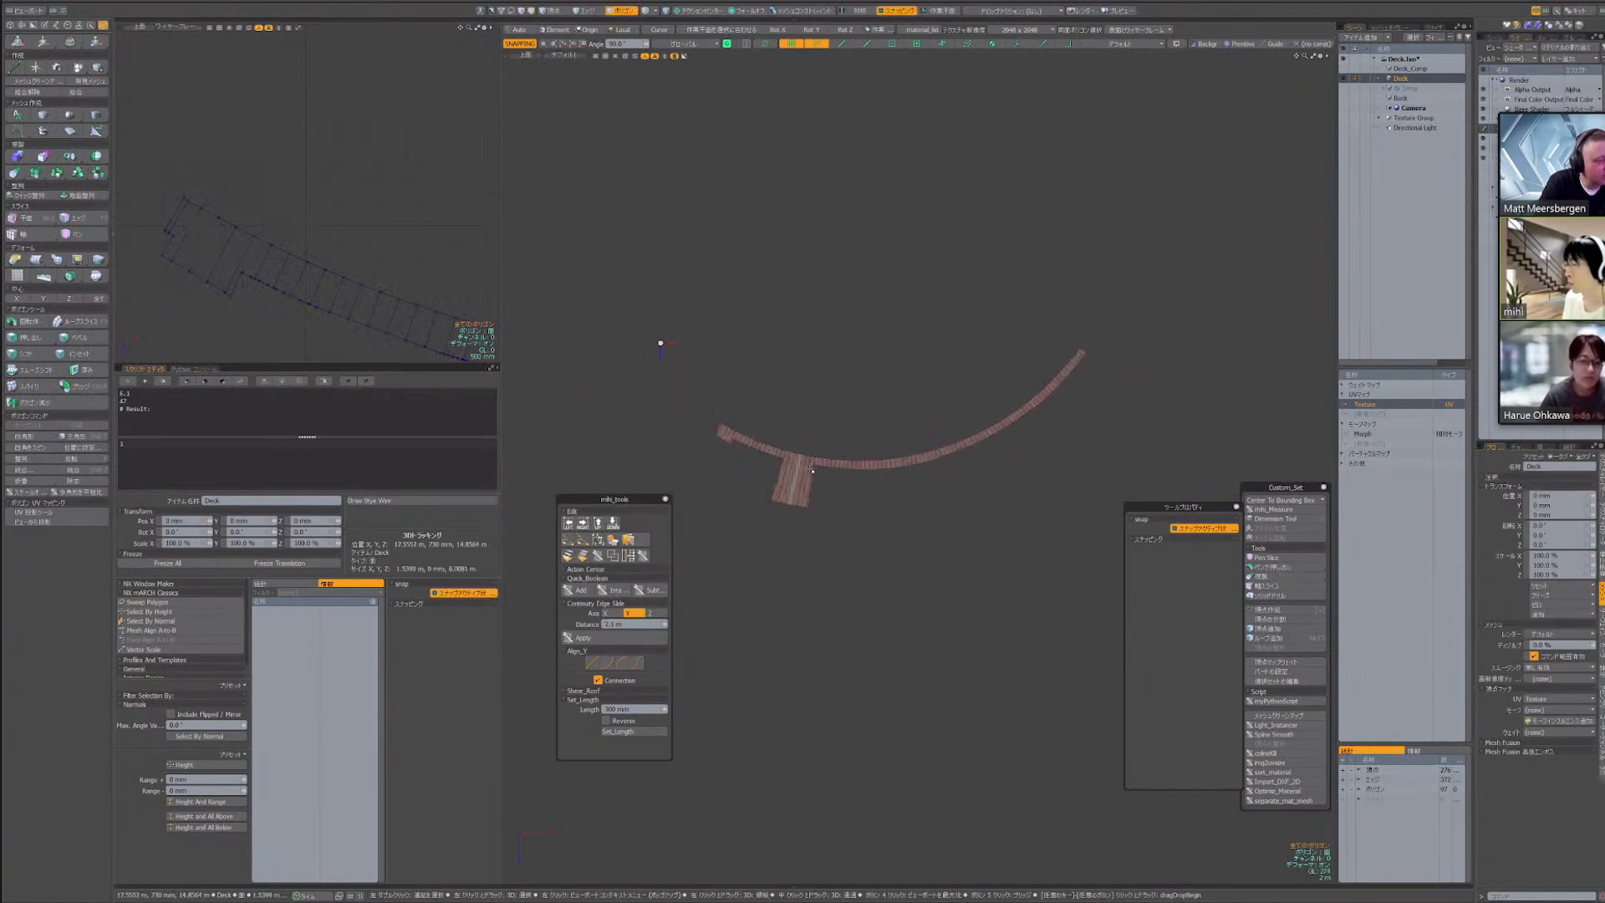
pyautogui.scroll(4, 807, 473)
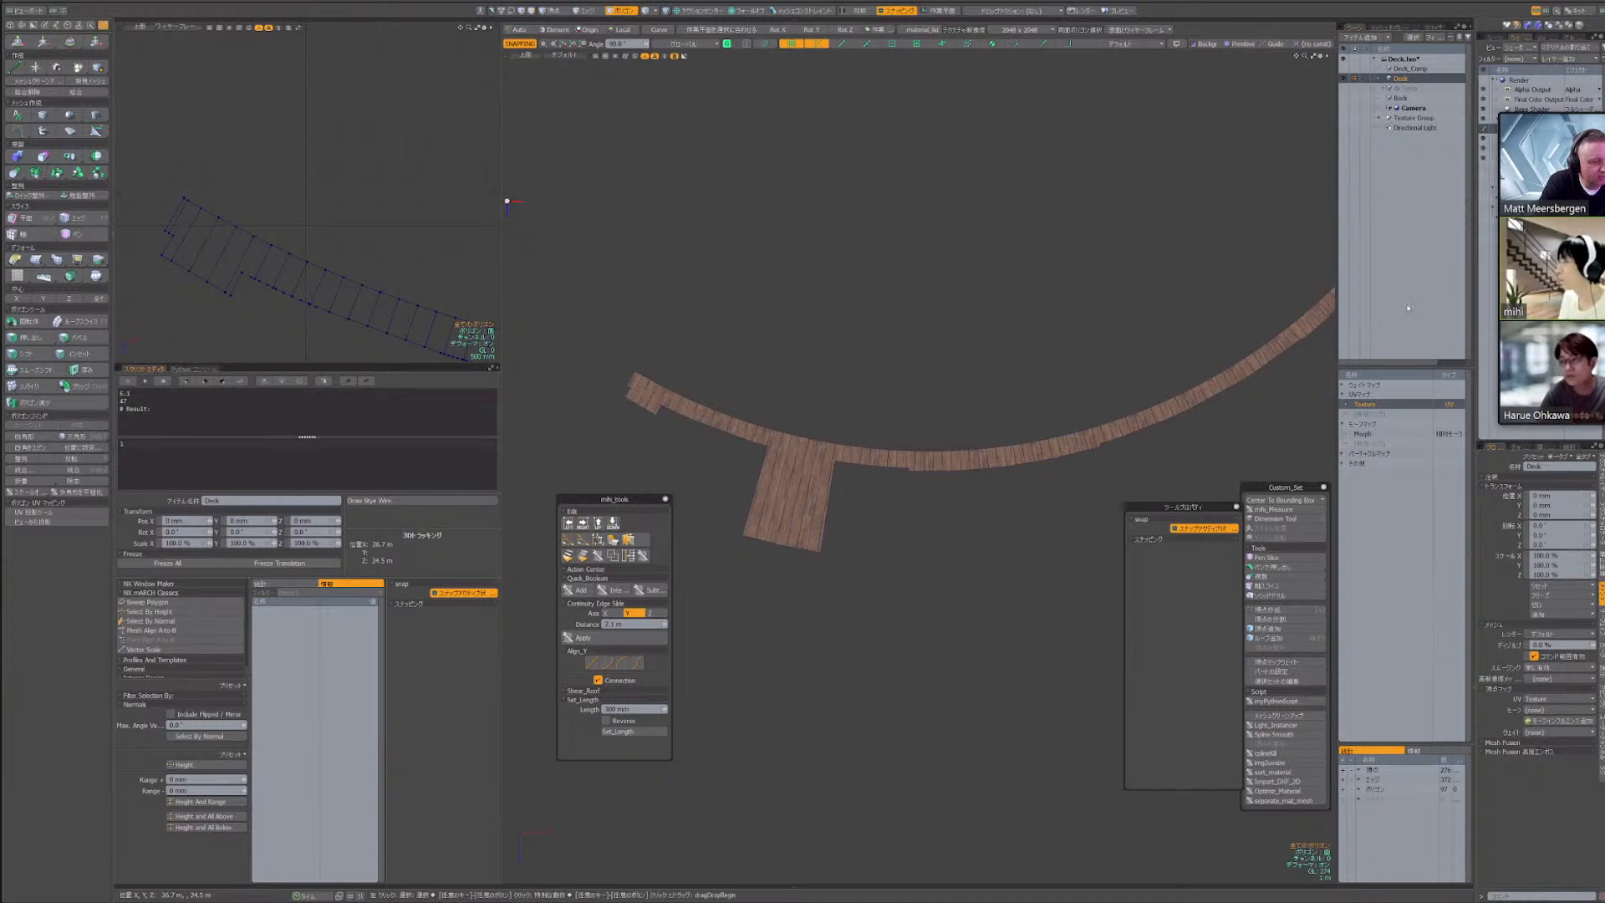
pyautogui.press('KP_0')
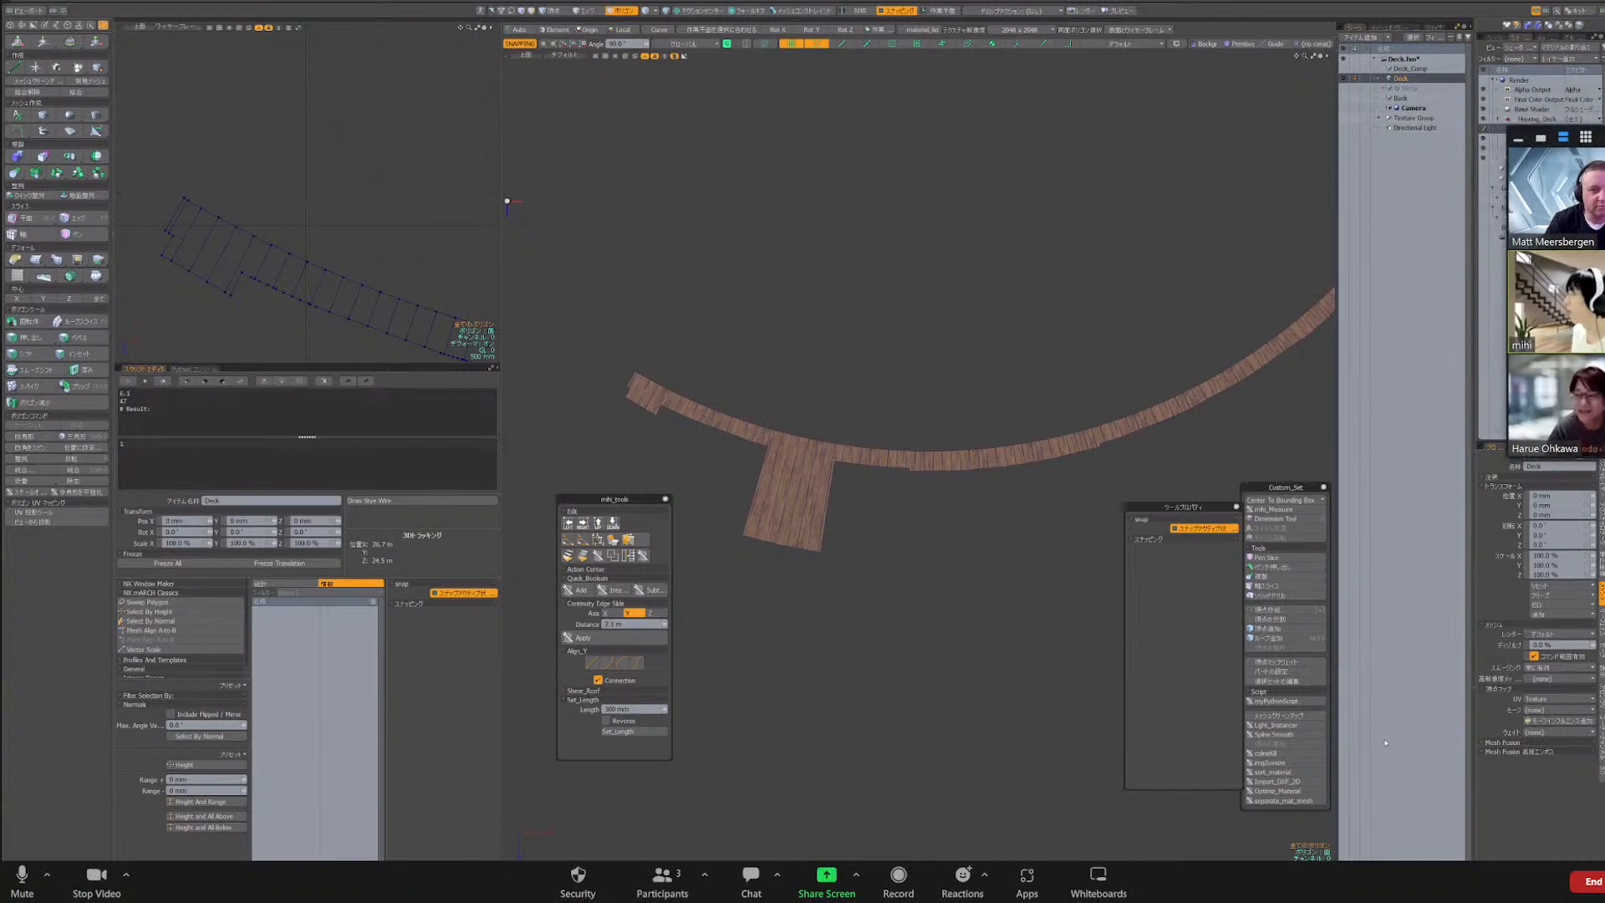
# Widen the deck viewport and rearrange the floating palettes, closing the tool properties and repositioning Custom_Set and mihi_tools
pyautogui.moveTo(1603, 139); pyautogui.dragTo(1572, 531)
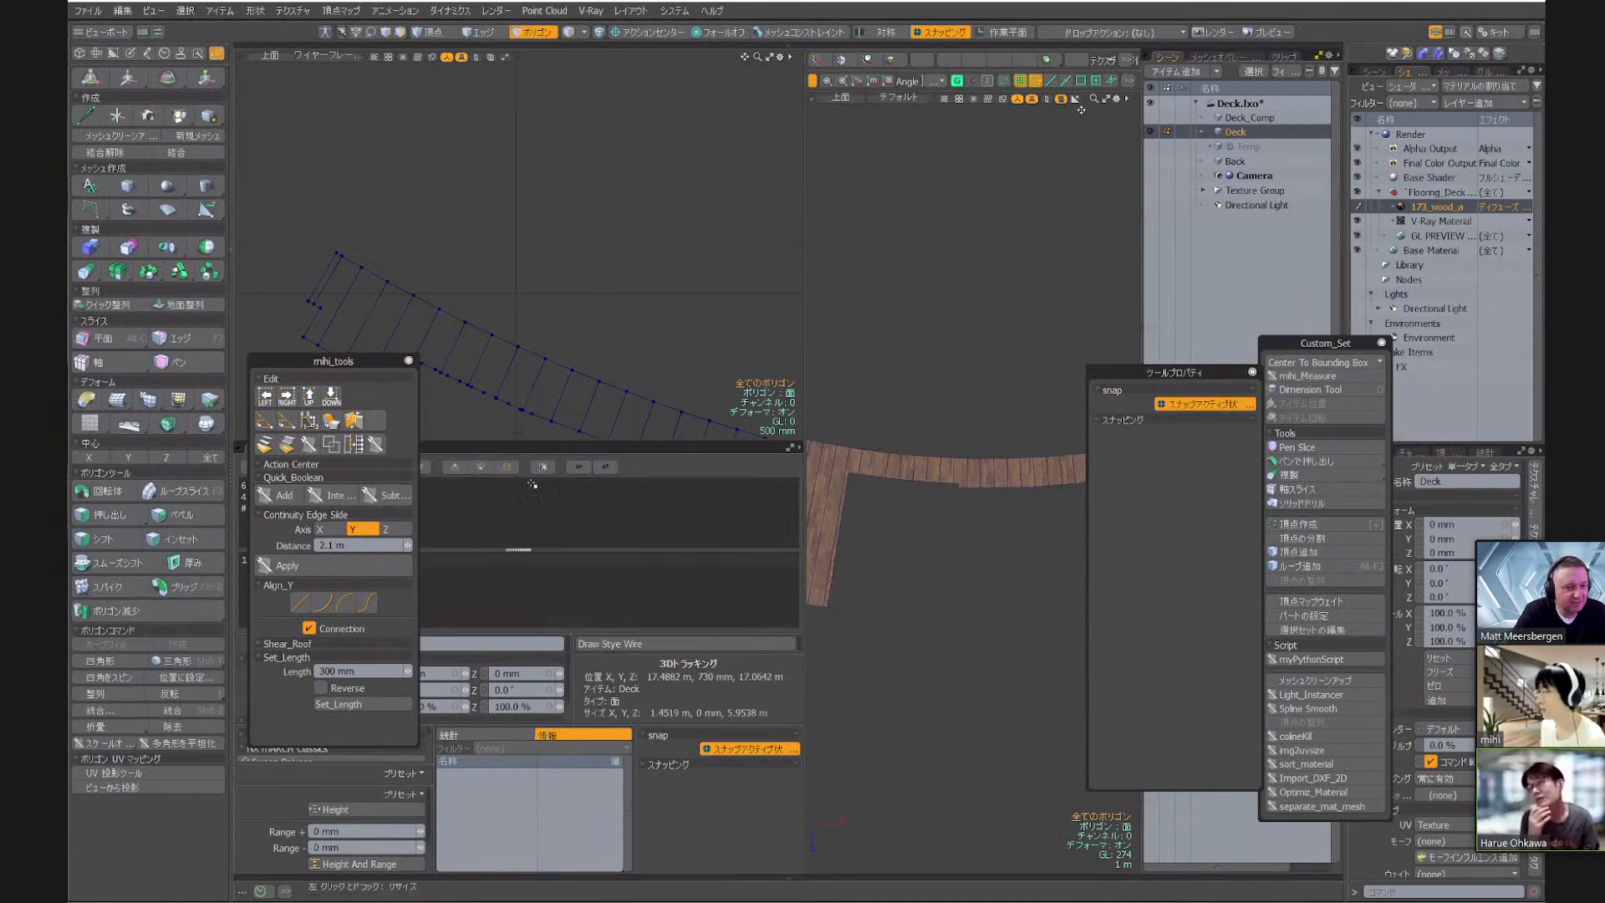
pyautogui.moveTo(805, 263); pyautogui.dragTo(609, 269)
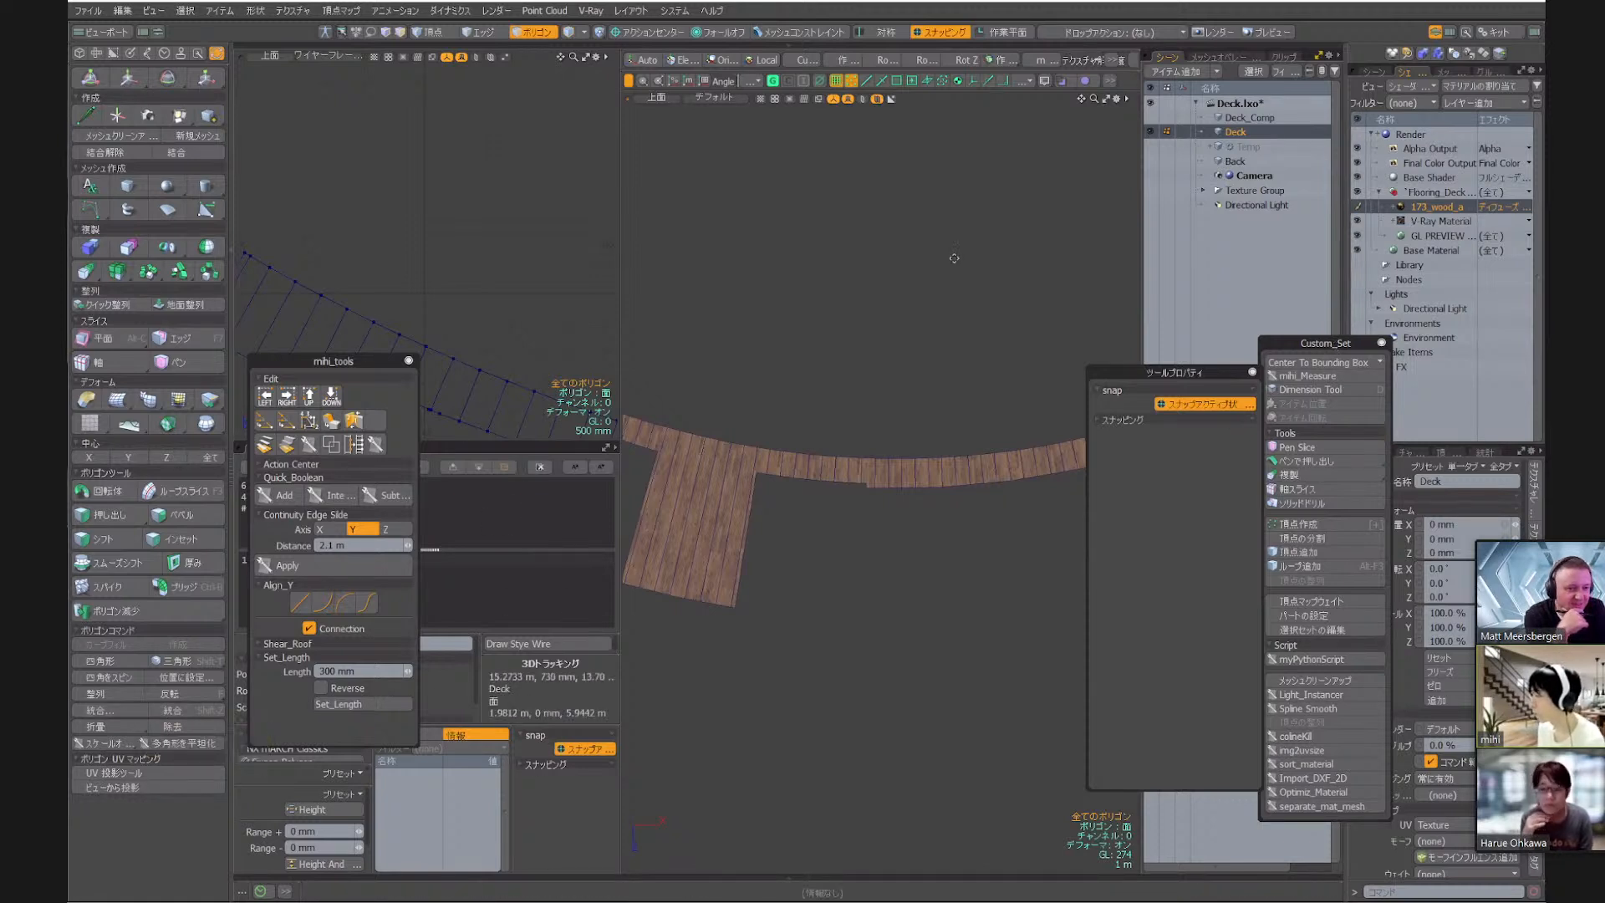
pyautogui.moveTo(1329, 349); pyautogui.dragTo(953, 258)
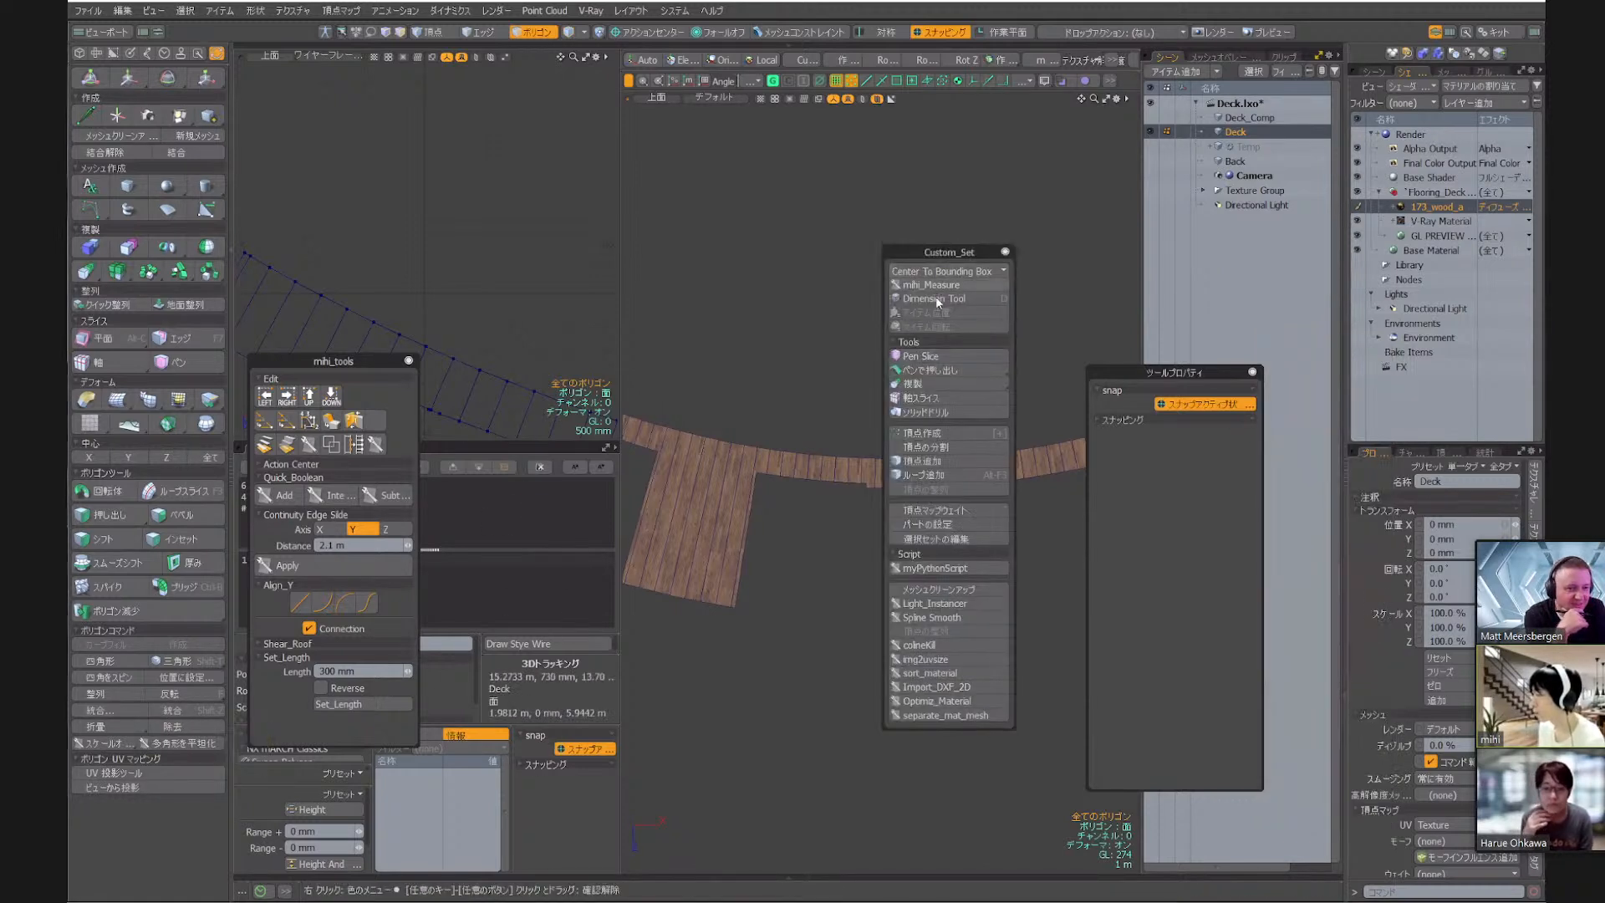
pyautogui.click(1253, 373)
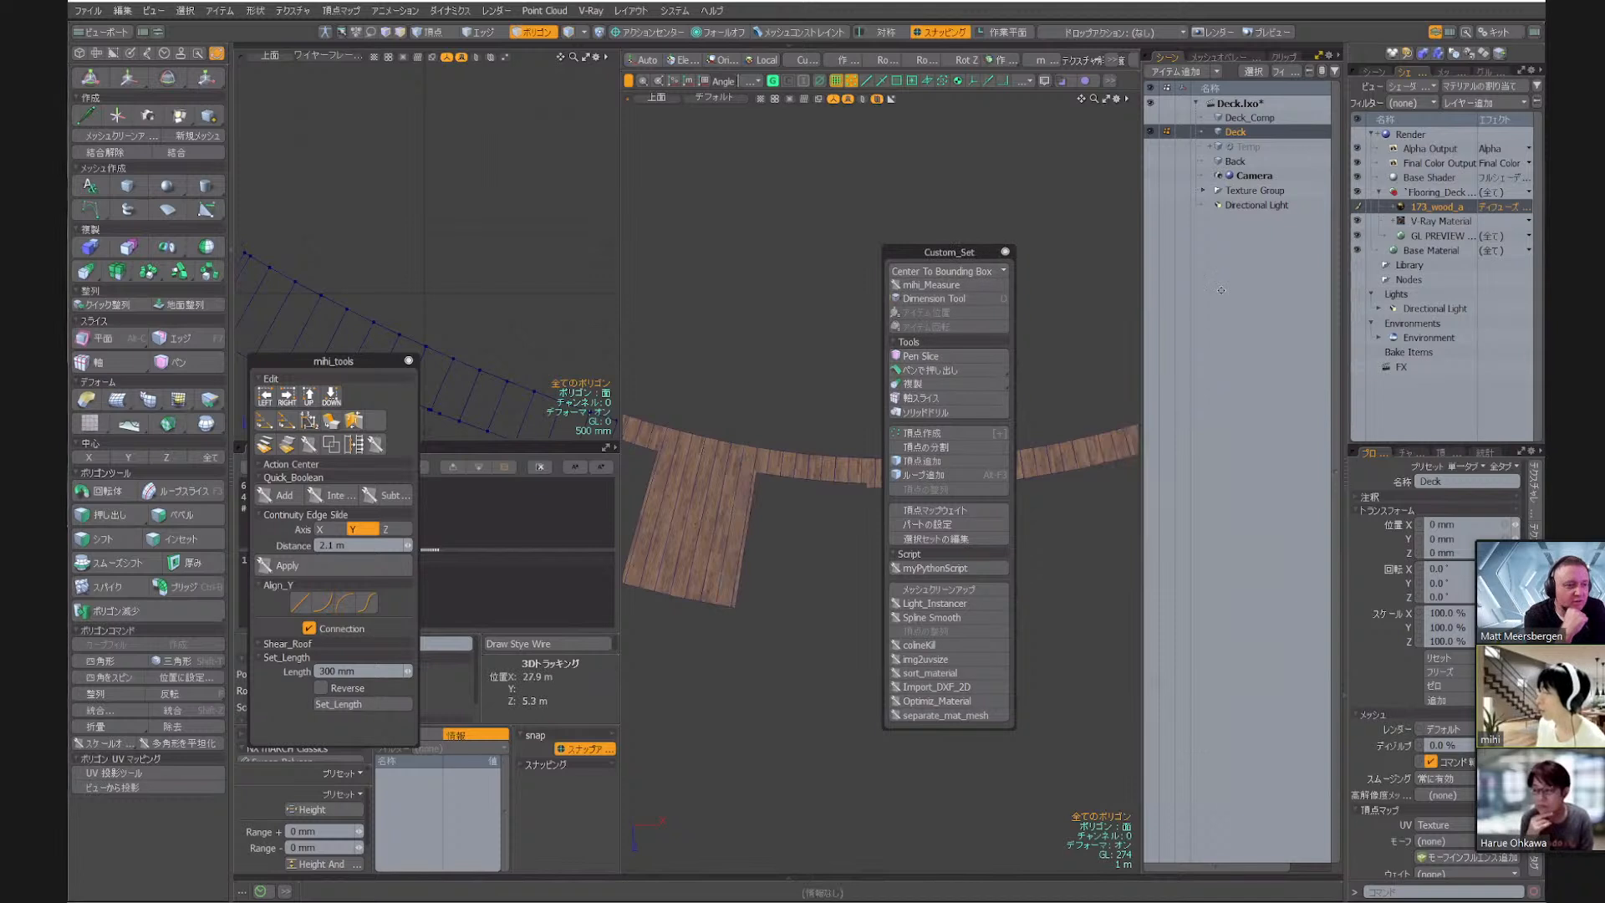
pyautogui.moveTo(1221, 290); pyautogui.dragTo(1202, 285)
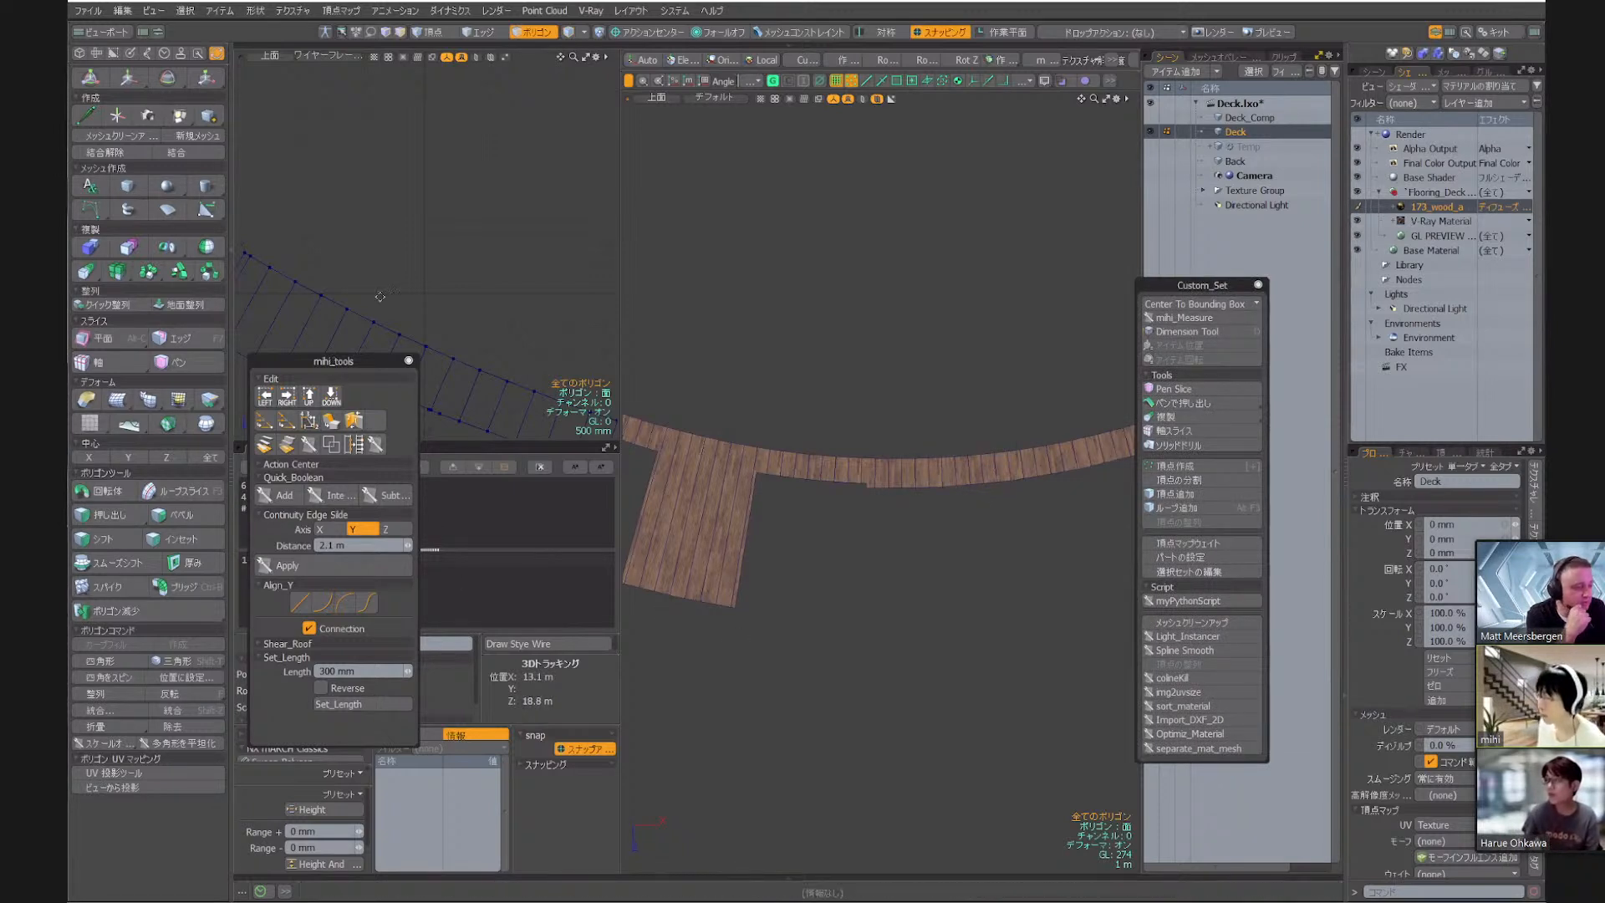
pyautogui.moveTo(351, 360); pyautogui.dragTo(403, 272)
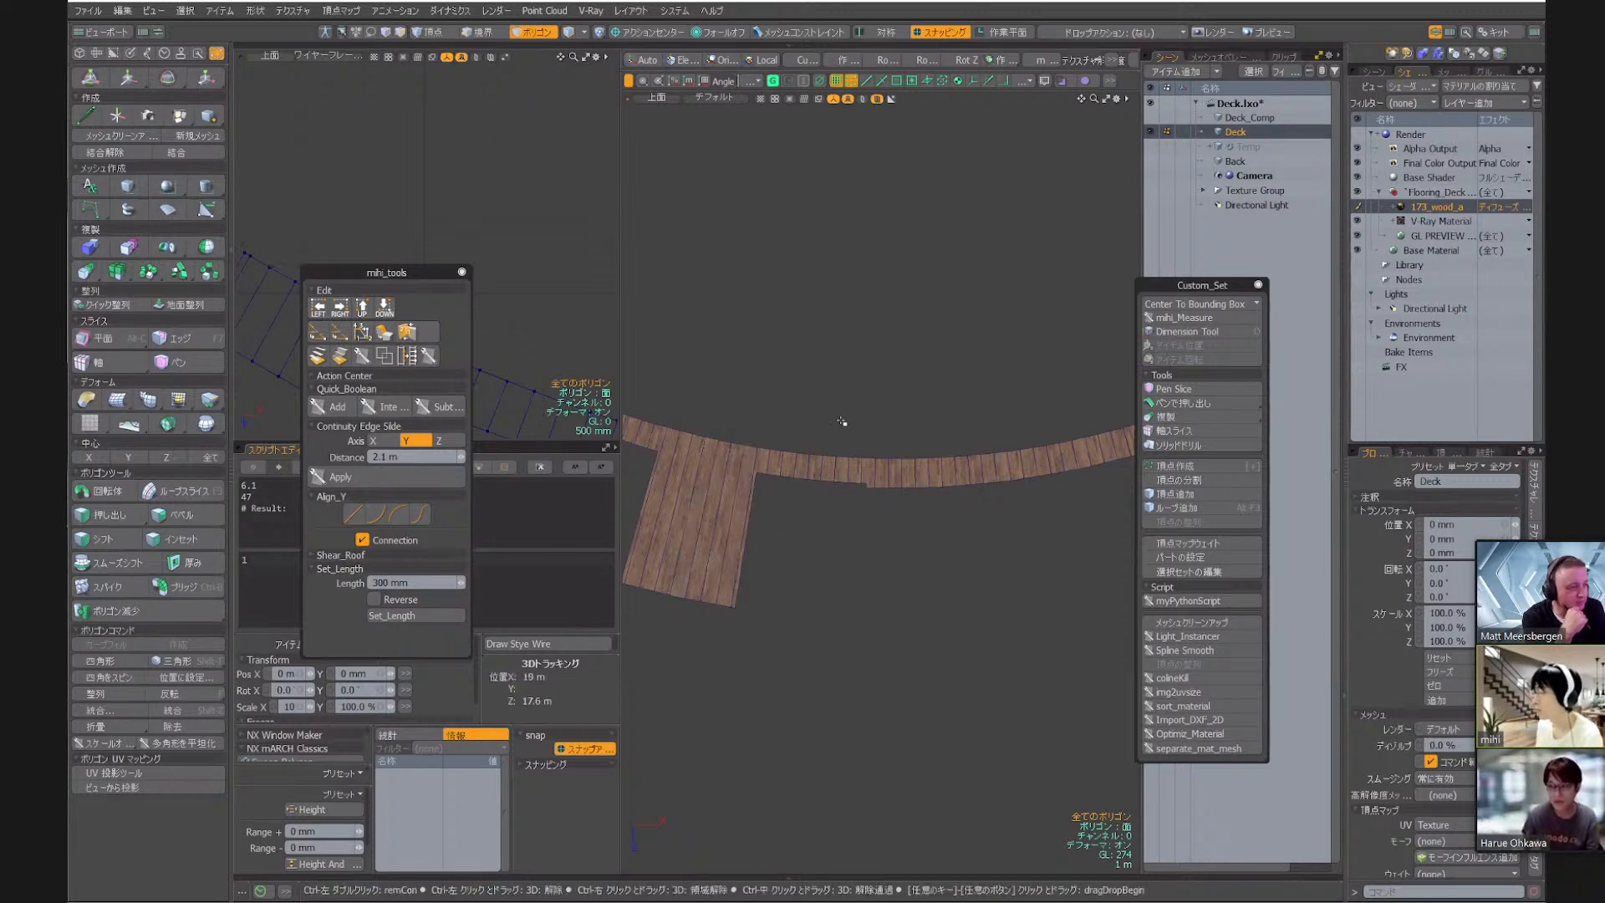
# Switch the deck viewport to perspective, select one edge at the outer end of the wide projecting section and clear the selection
pyautogui.press('.')
pyautogui.scroll(-2, 910, 305)
pyautogui.keyDown('alt'); pyautogui.moveTo(874, 540); pyautogui.dragTo(815, 397); pyautogui.keyUp('alt')
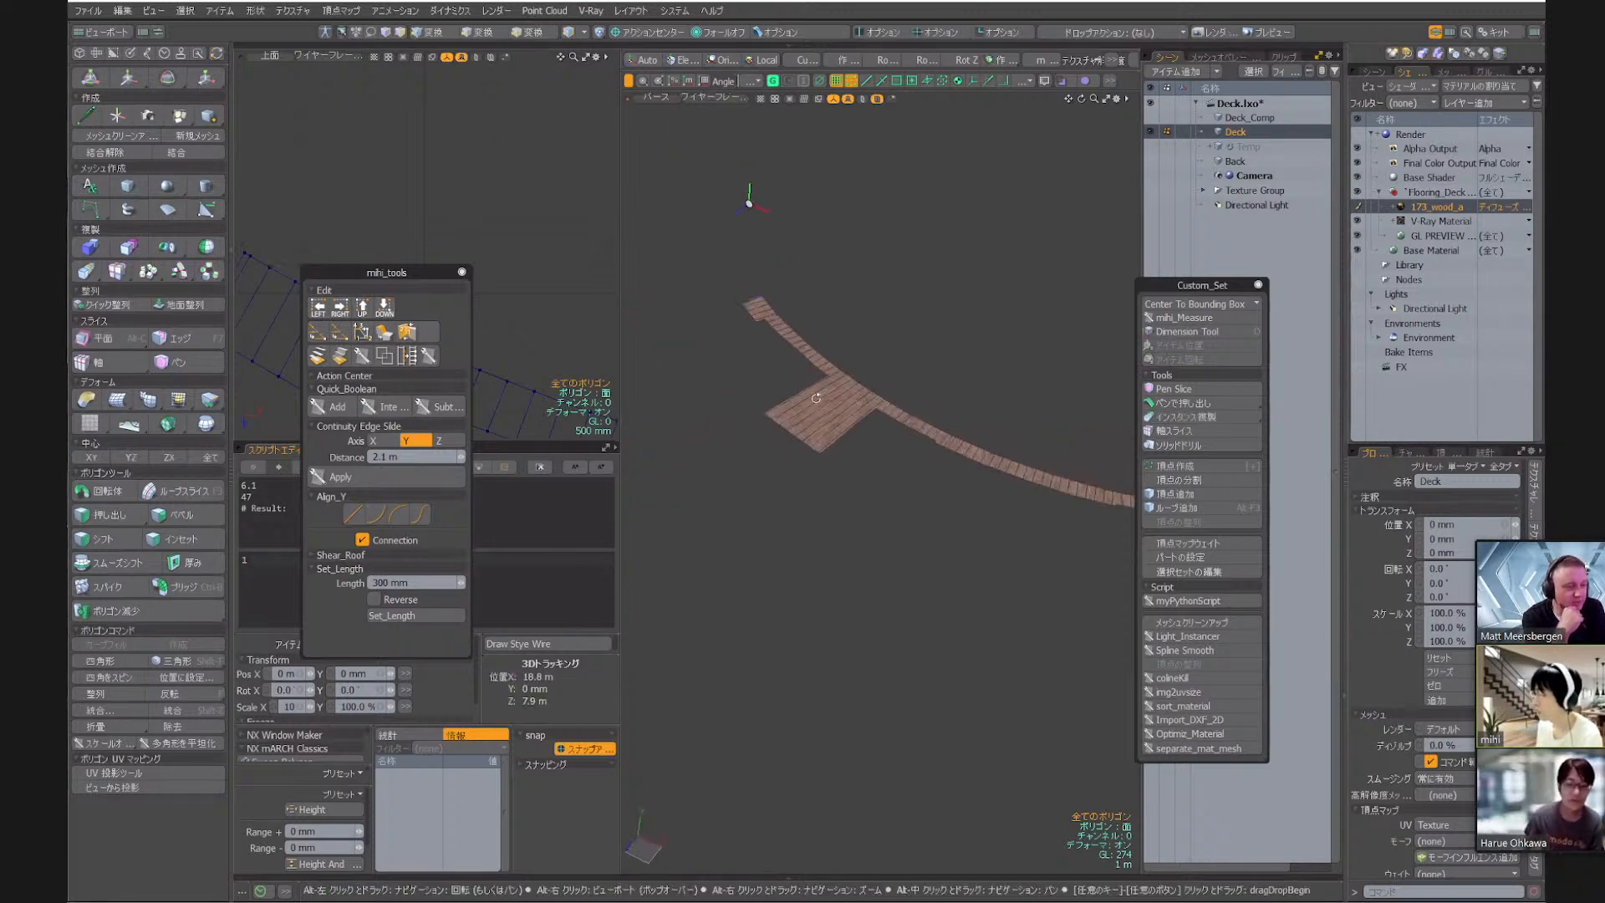
pyautogui.press('2')
pyautogui.scroll(4, 735, 453)
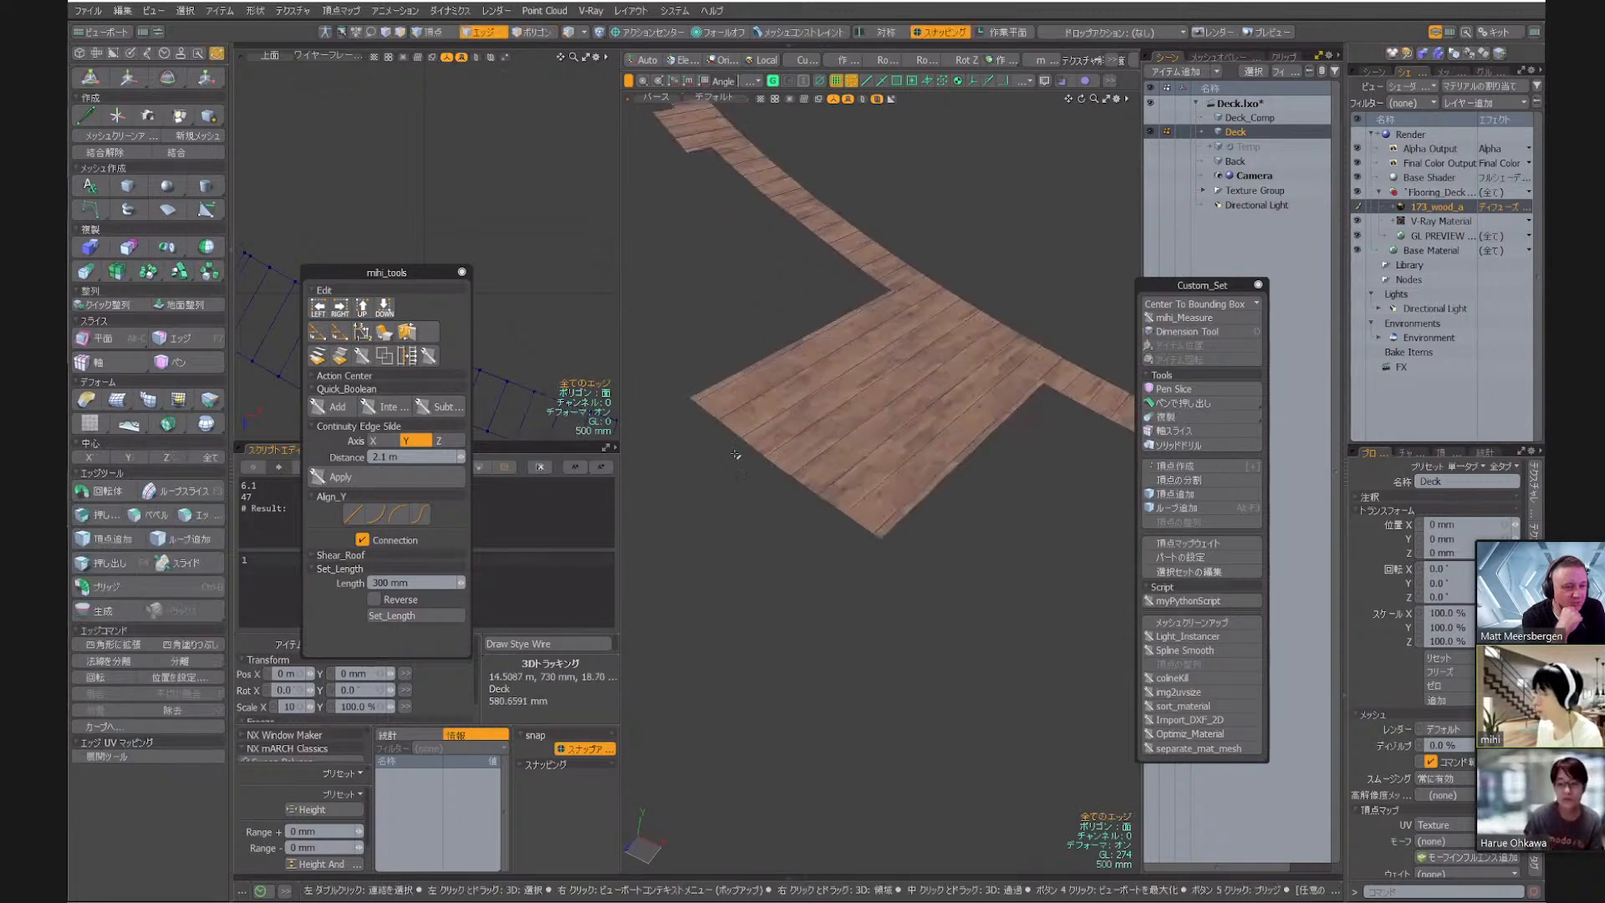
pyautogui.click(732, 419)
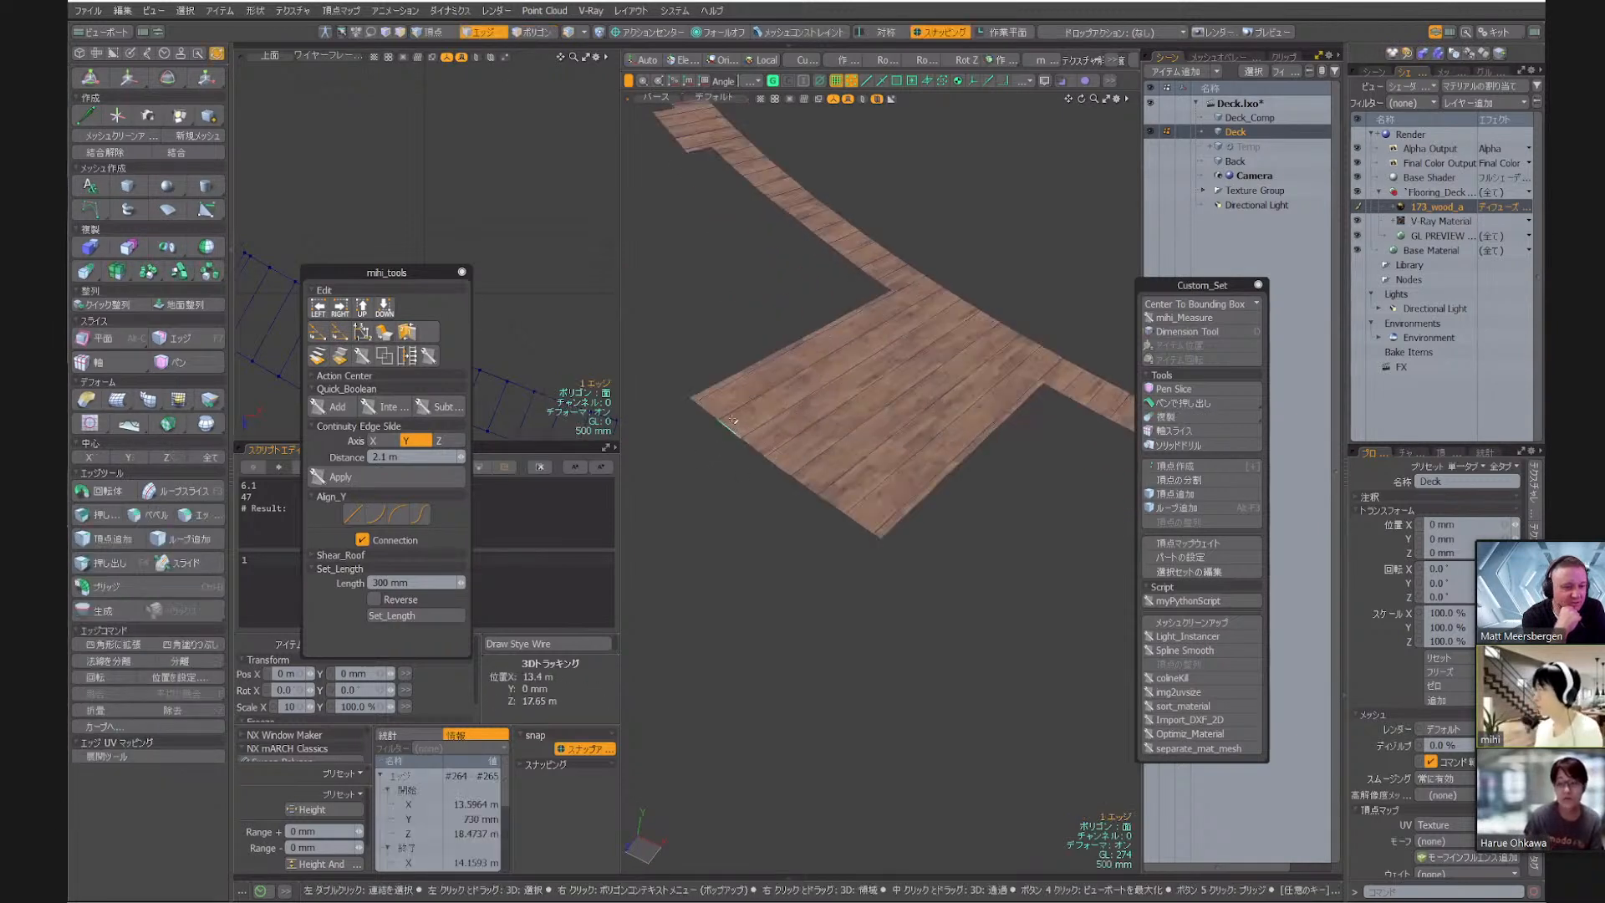
pyautogui.keyDown('alt'); pyautogui.moveTo(940, 393); pyautogui.dragTo(820, 476); pyautogui.keyUp('alt')
pyautogui.scroll(-4, 869, 514)
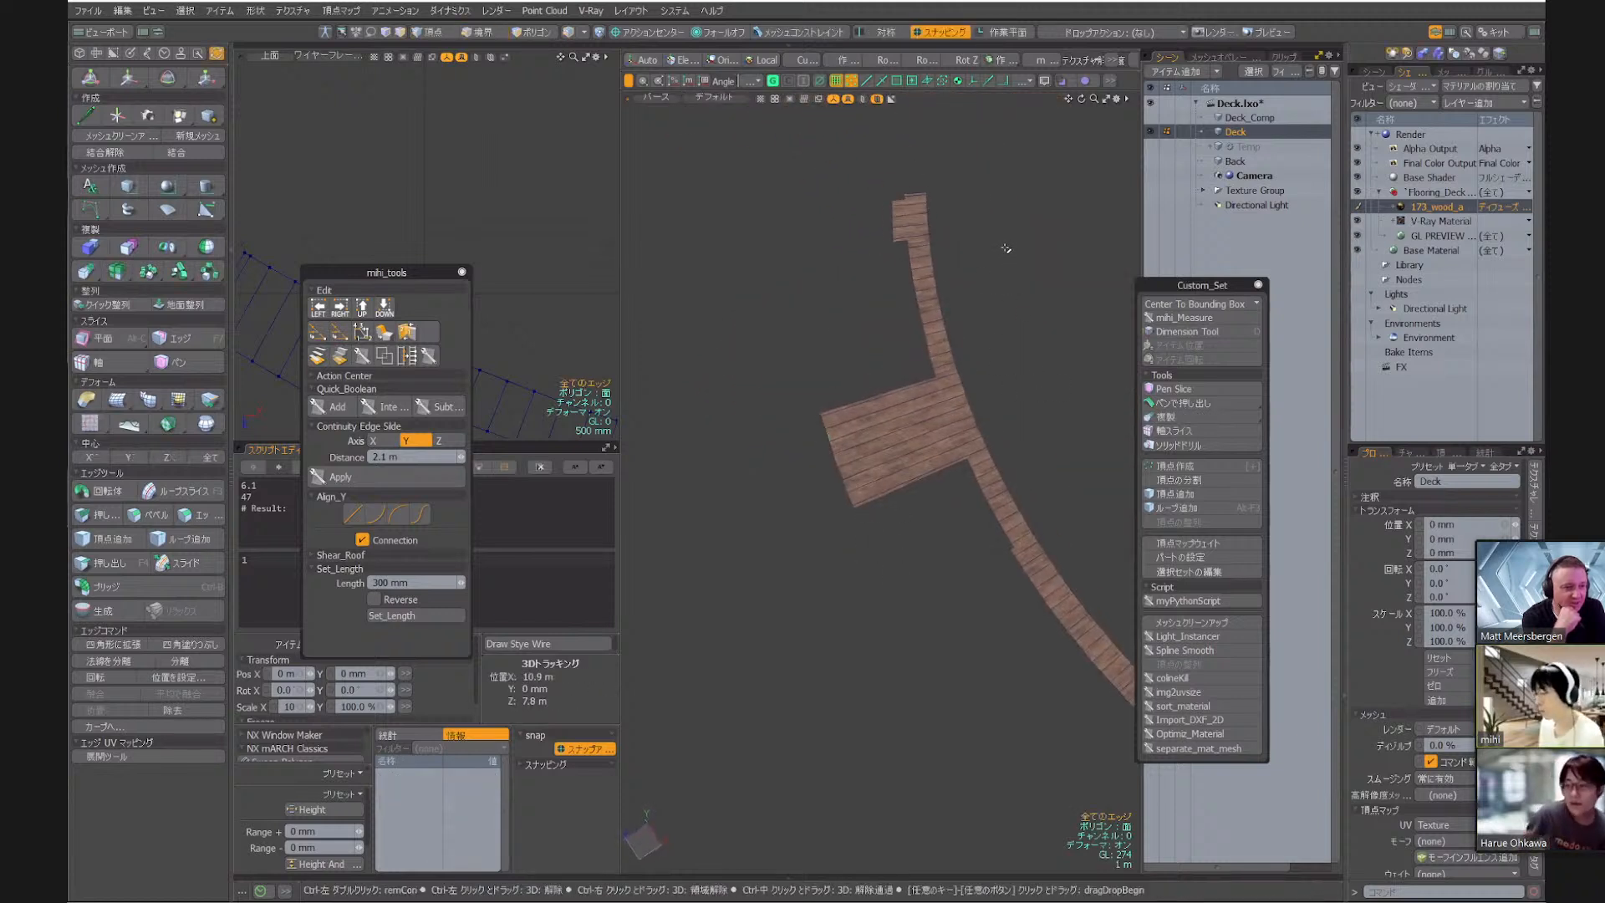
# Create a new scene and add a 1 m cube to it
pyautogui.hotkey('ctrl', 'n')
pyautogui.click(209, 116)
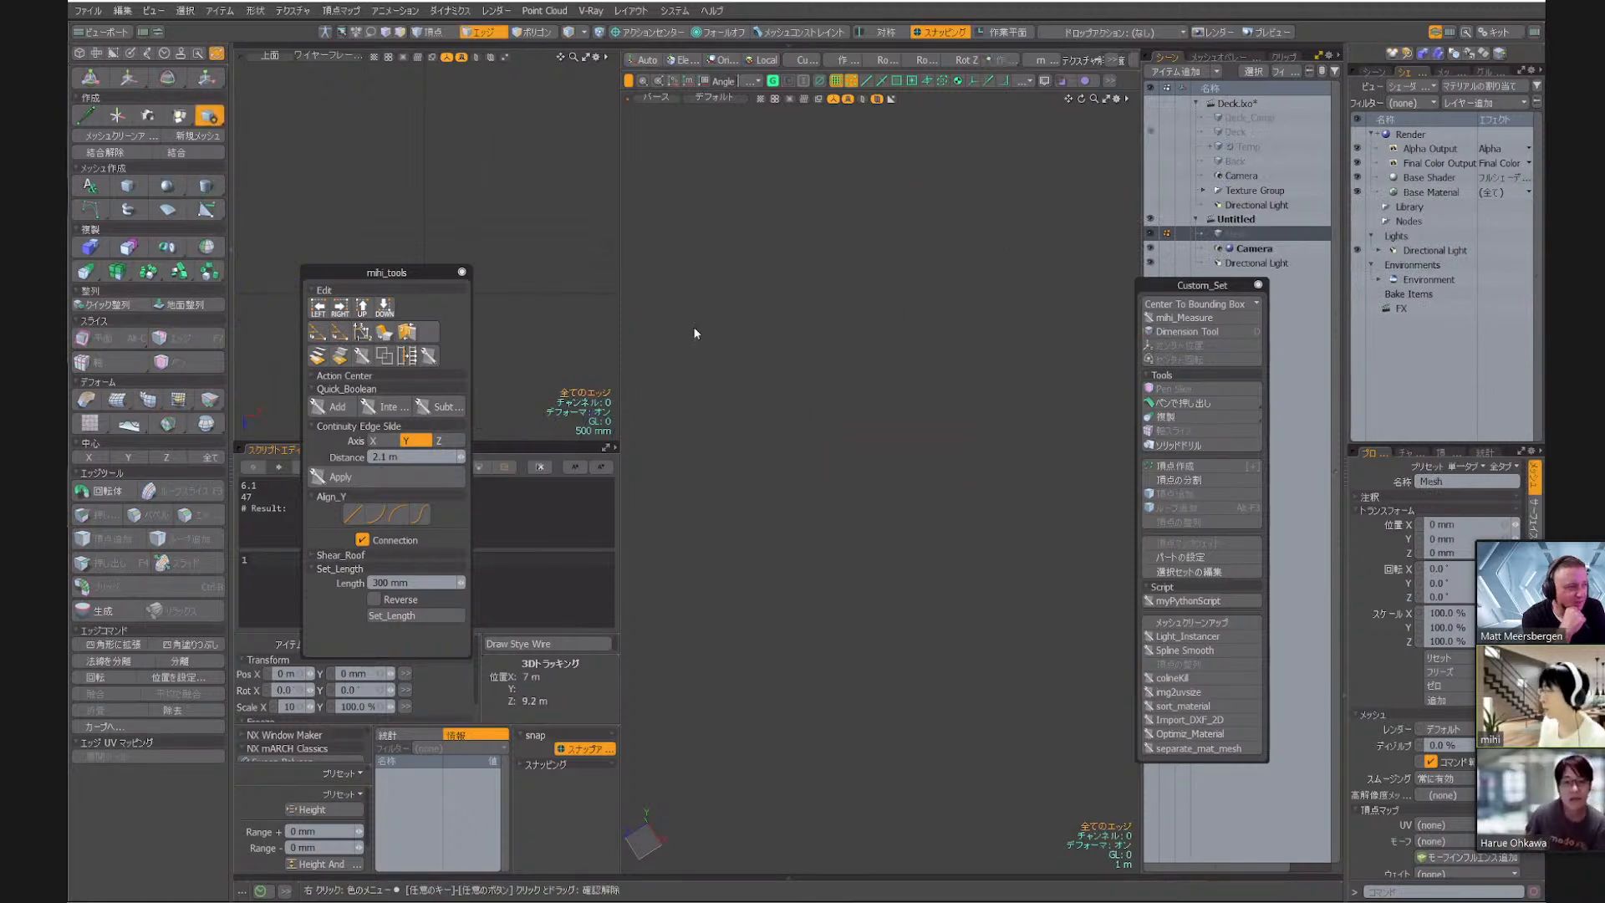
pyautogui.hotkey('shift', 'a')
pyautogui.scroll(-3, 925, 364)
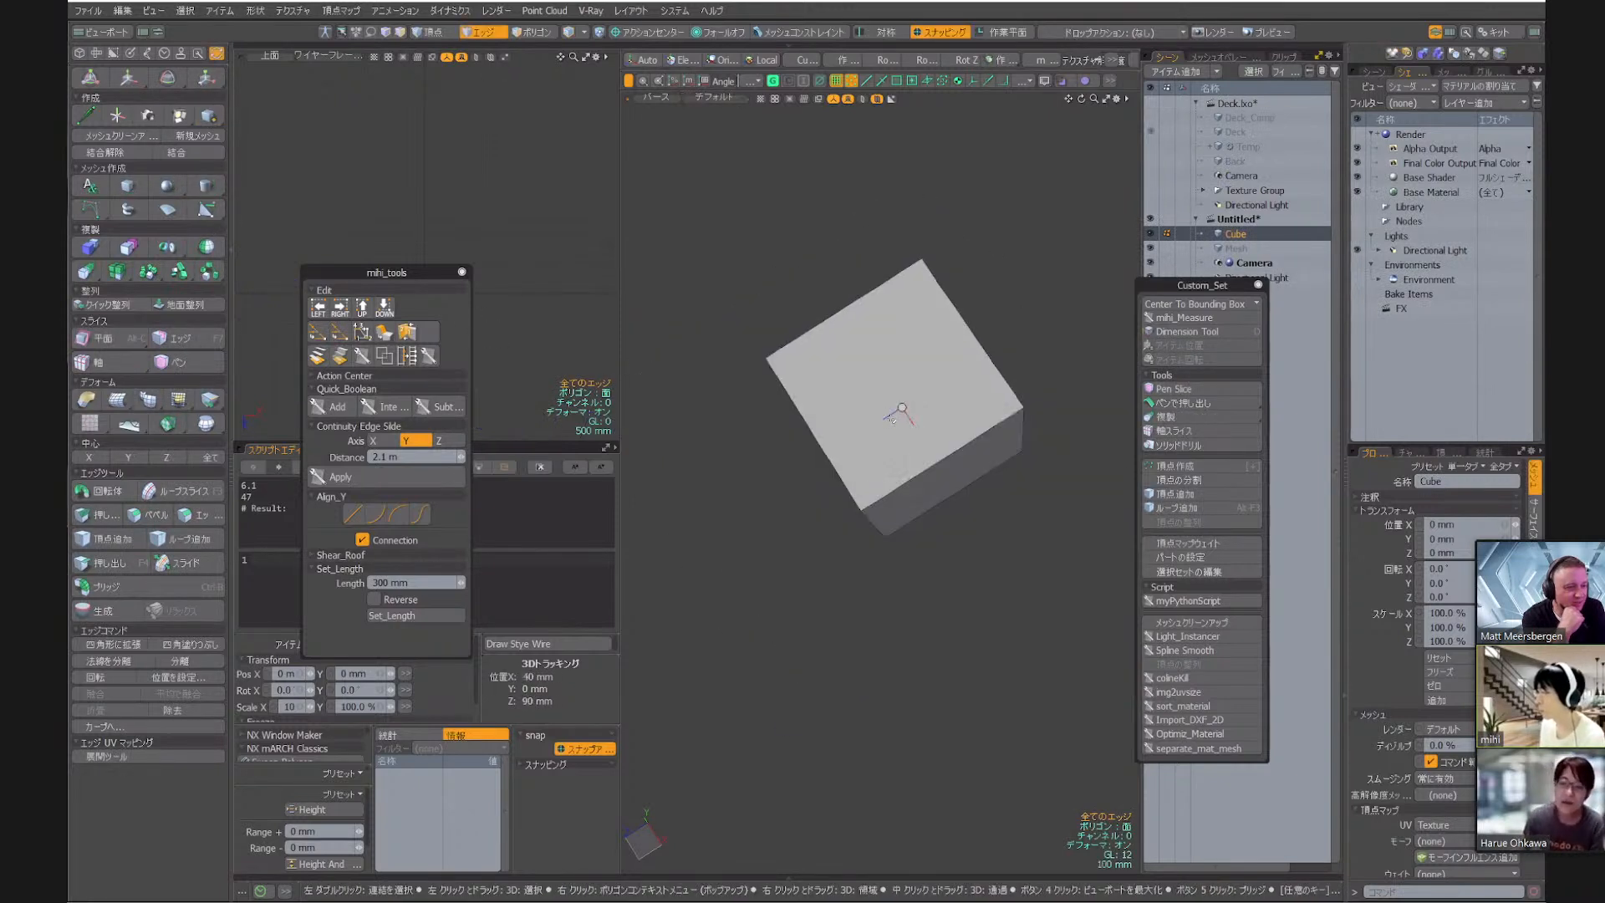
# Duplicate all the cube's polygons, move the copy clear of the original, and turn snapping off
pyautogui.press('3')
pyautogui.doubleClick(887, 396)
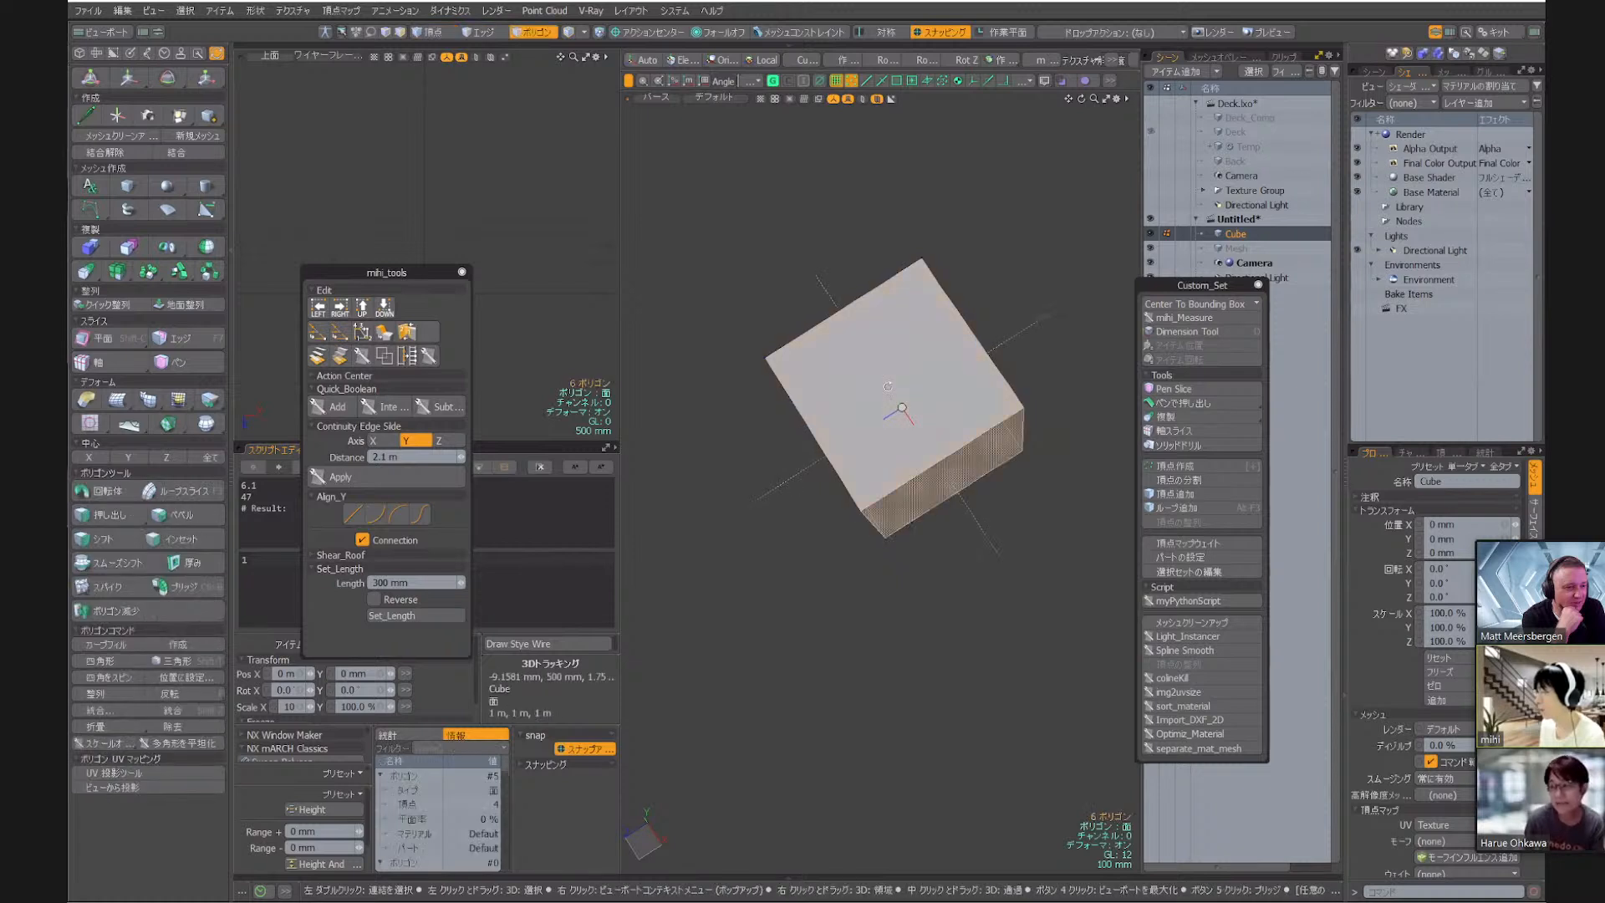
pyautogui.scroll(-3, 835, 372)
pyautogui.press('w')
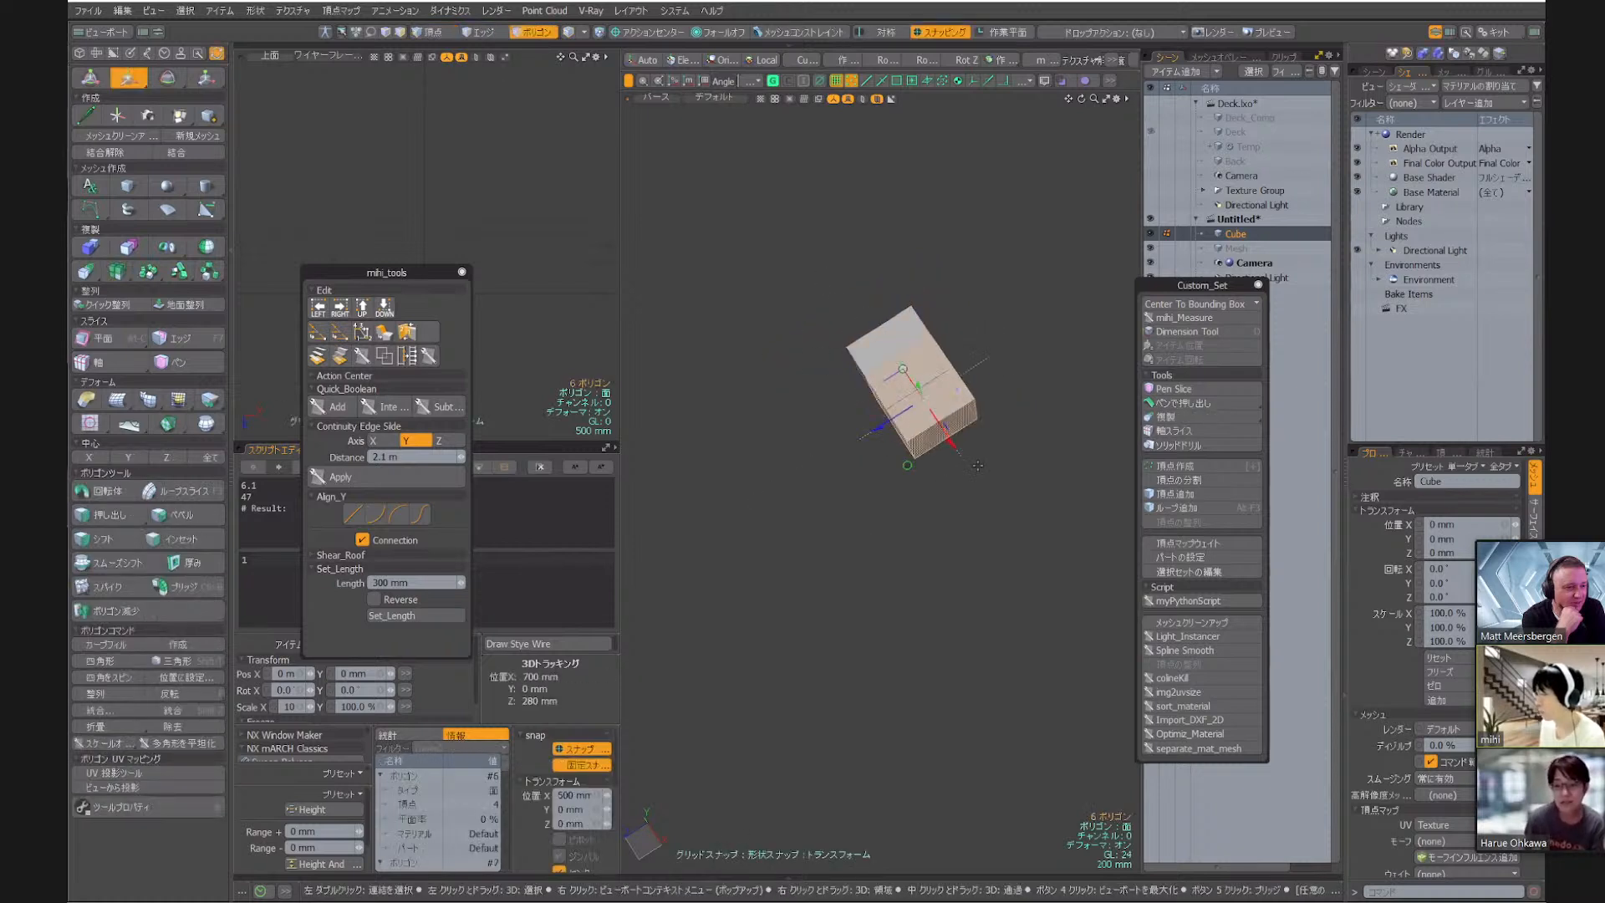
pyautogui.moveTo(930, 410); pyautogui.dragTo(929, 621)
pyautogui.press('q')
pyautogui.press('x')
# Select the side polygon facing the same direction on both cubes and view them squarely with those faces at the left
pyautogui.click(995, 449)
pyautogui.keyDown('alt'); pyautogui.moveTo(995, 449); pyautogui.dragTo(892, 458); pyautogui.keyUp('alt')
pyautogui.click(869, 403)
pyautogui.keyDown('shift'); pyautogui.click(869, 562); pyautogui.keyUp('shift')
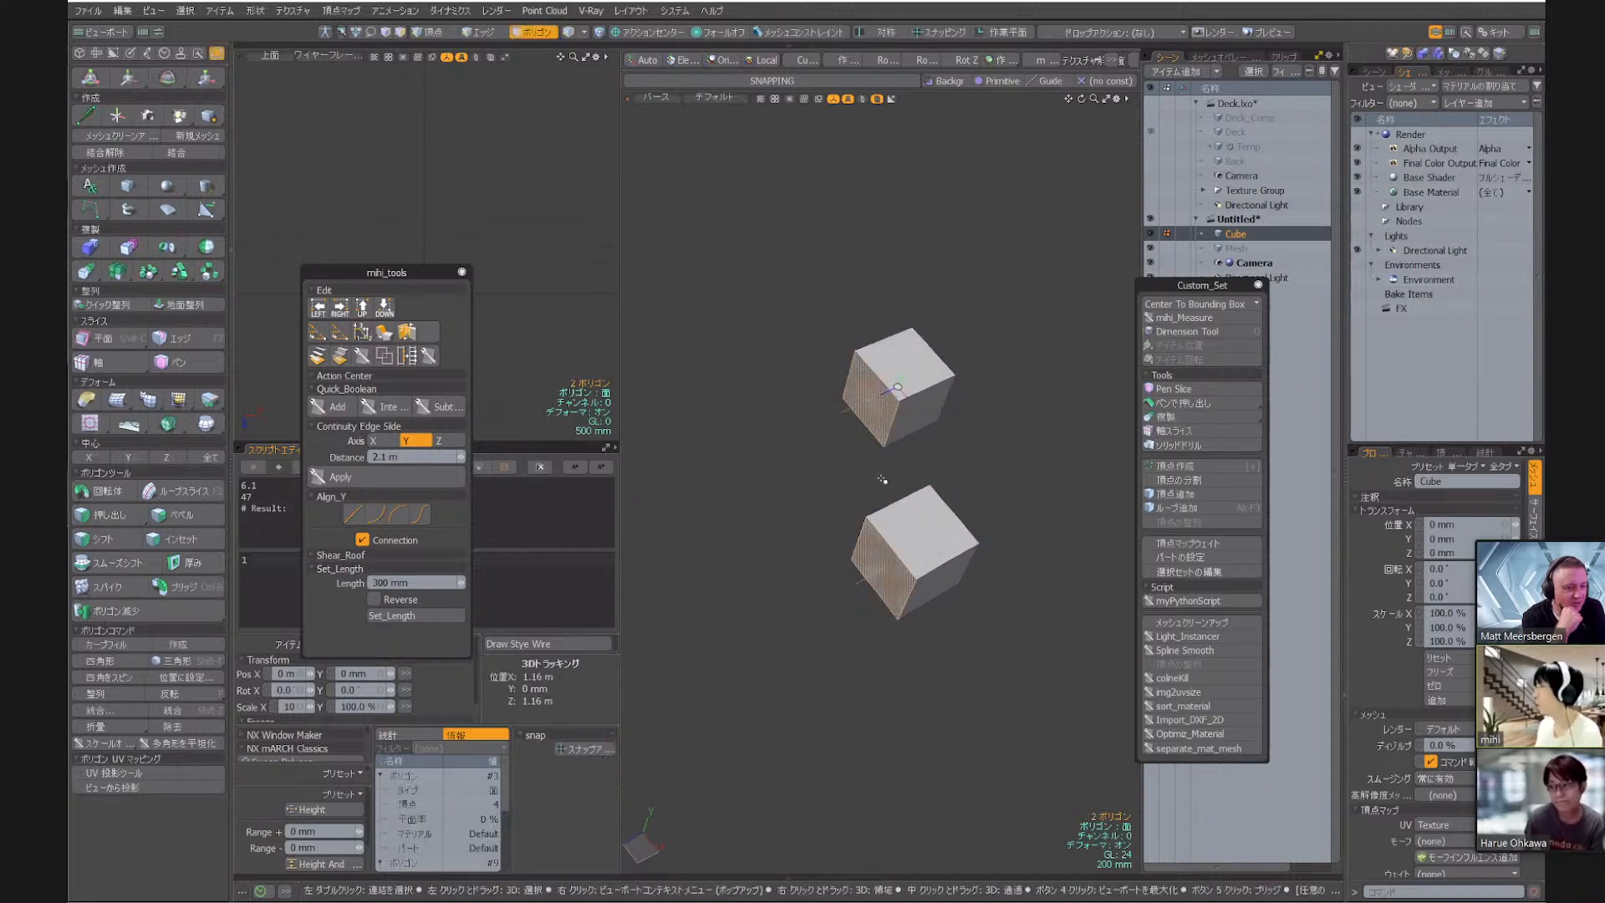
pyautogui.keyDown('alt'); pyautogui.moveTo(793, 456); pyautogui.dragTo(903, 465); pyautogui.keyUp('alt')
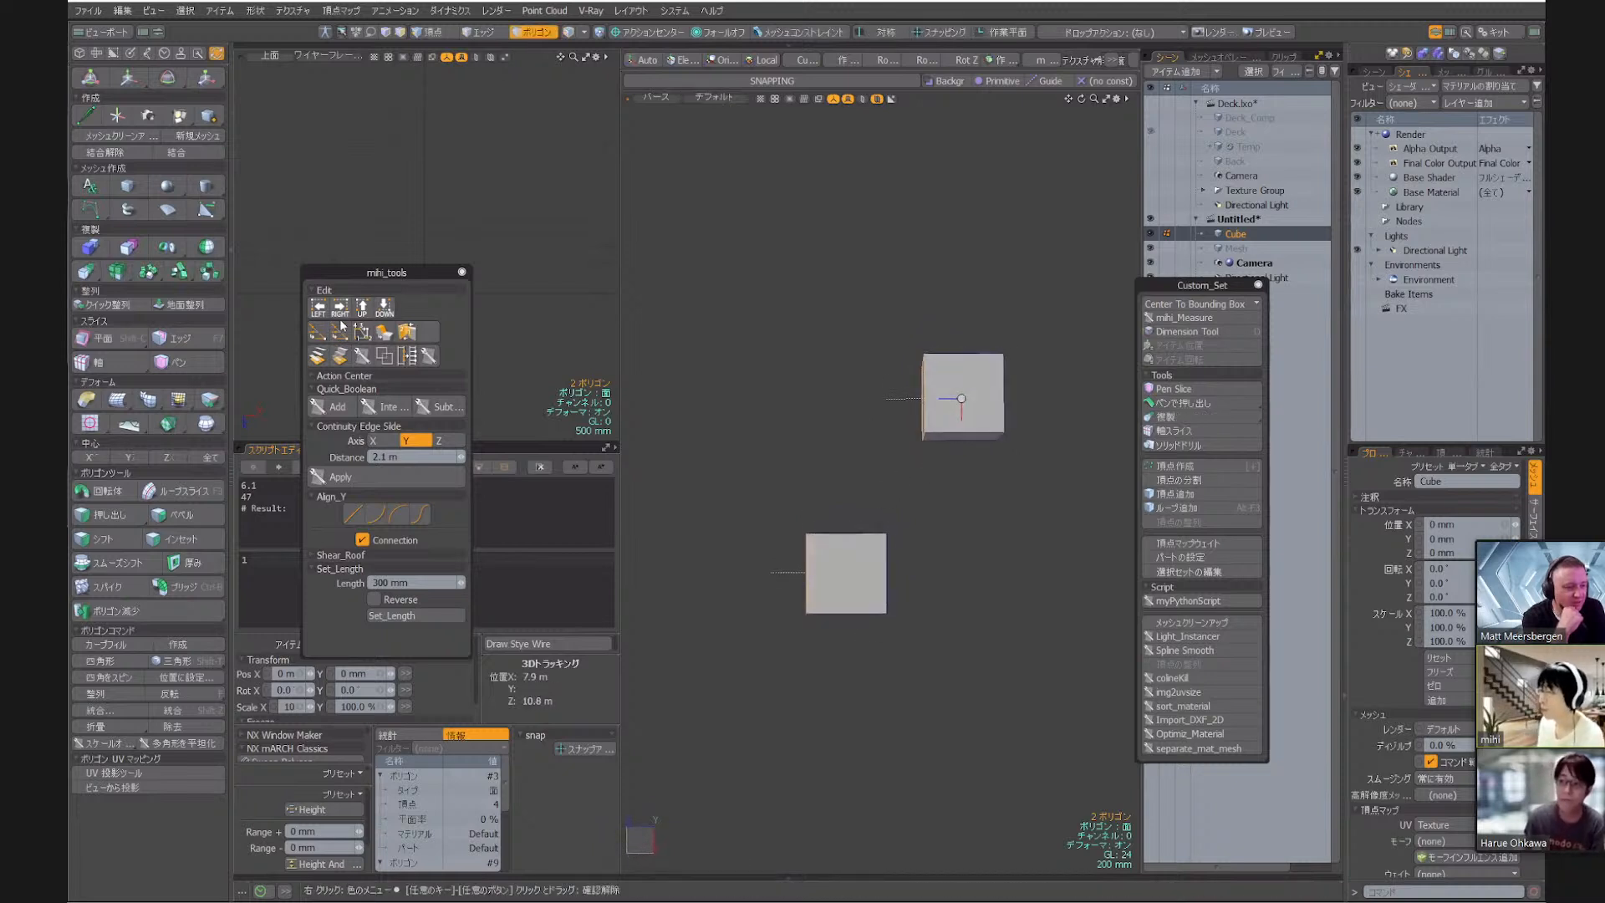
# Try aligning the two selected cube faces to the left, undo it, and align them to the right from the opposite view
pyautogui.click(318, 309)
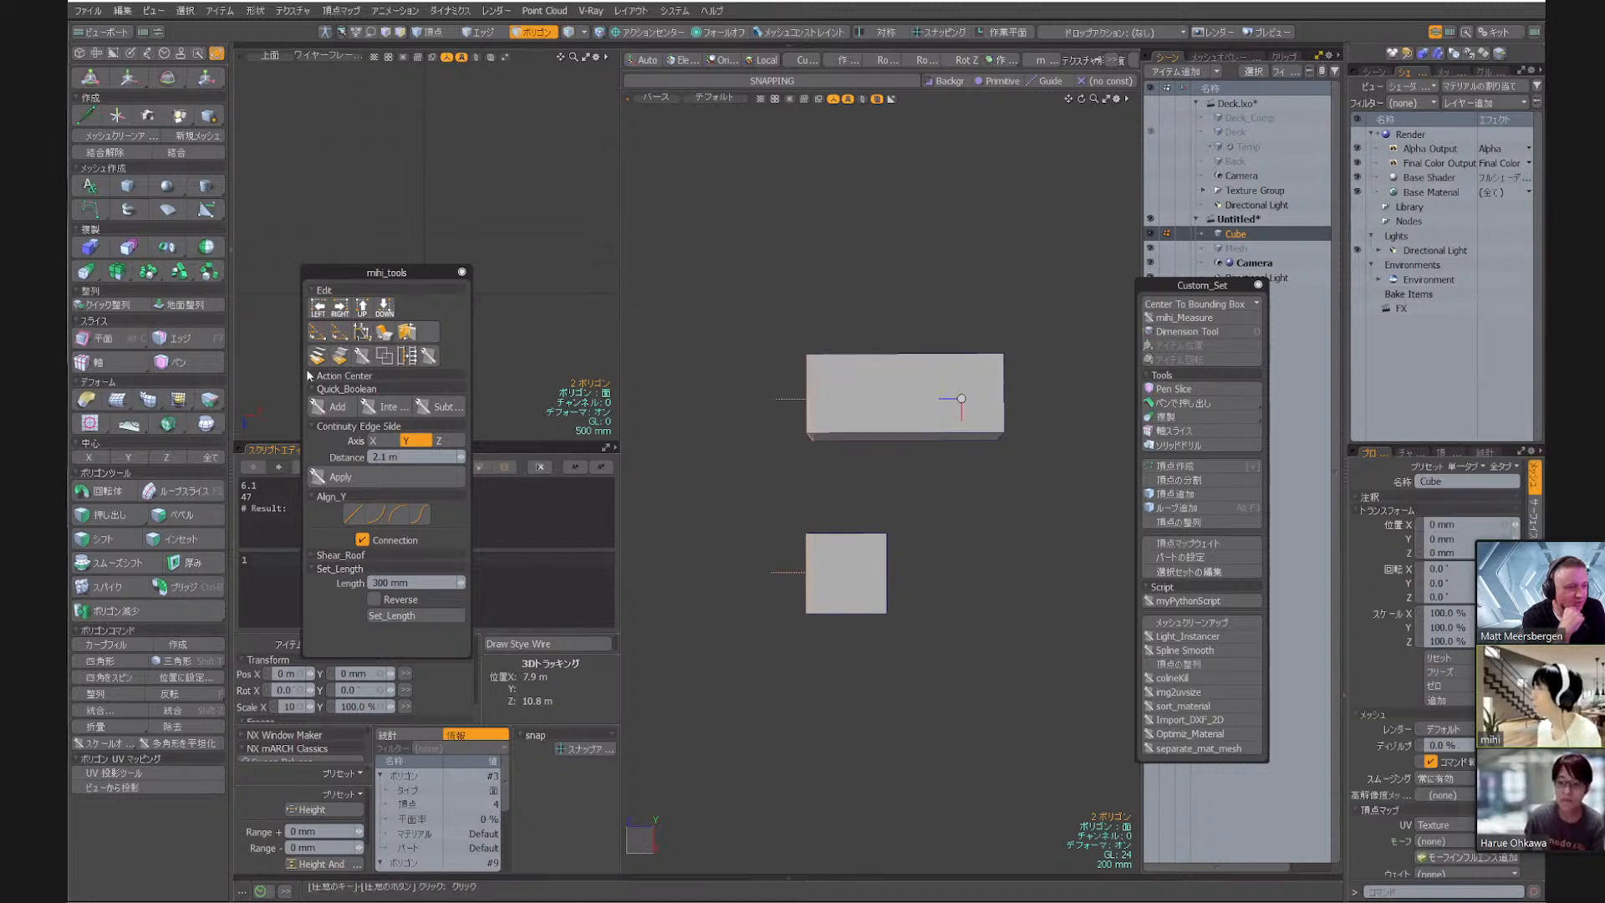
pyautogui.hotkey('ctrl', 'z')
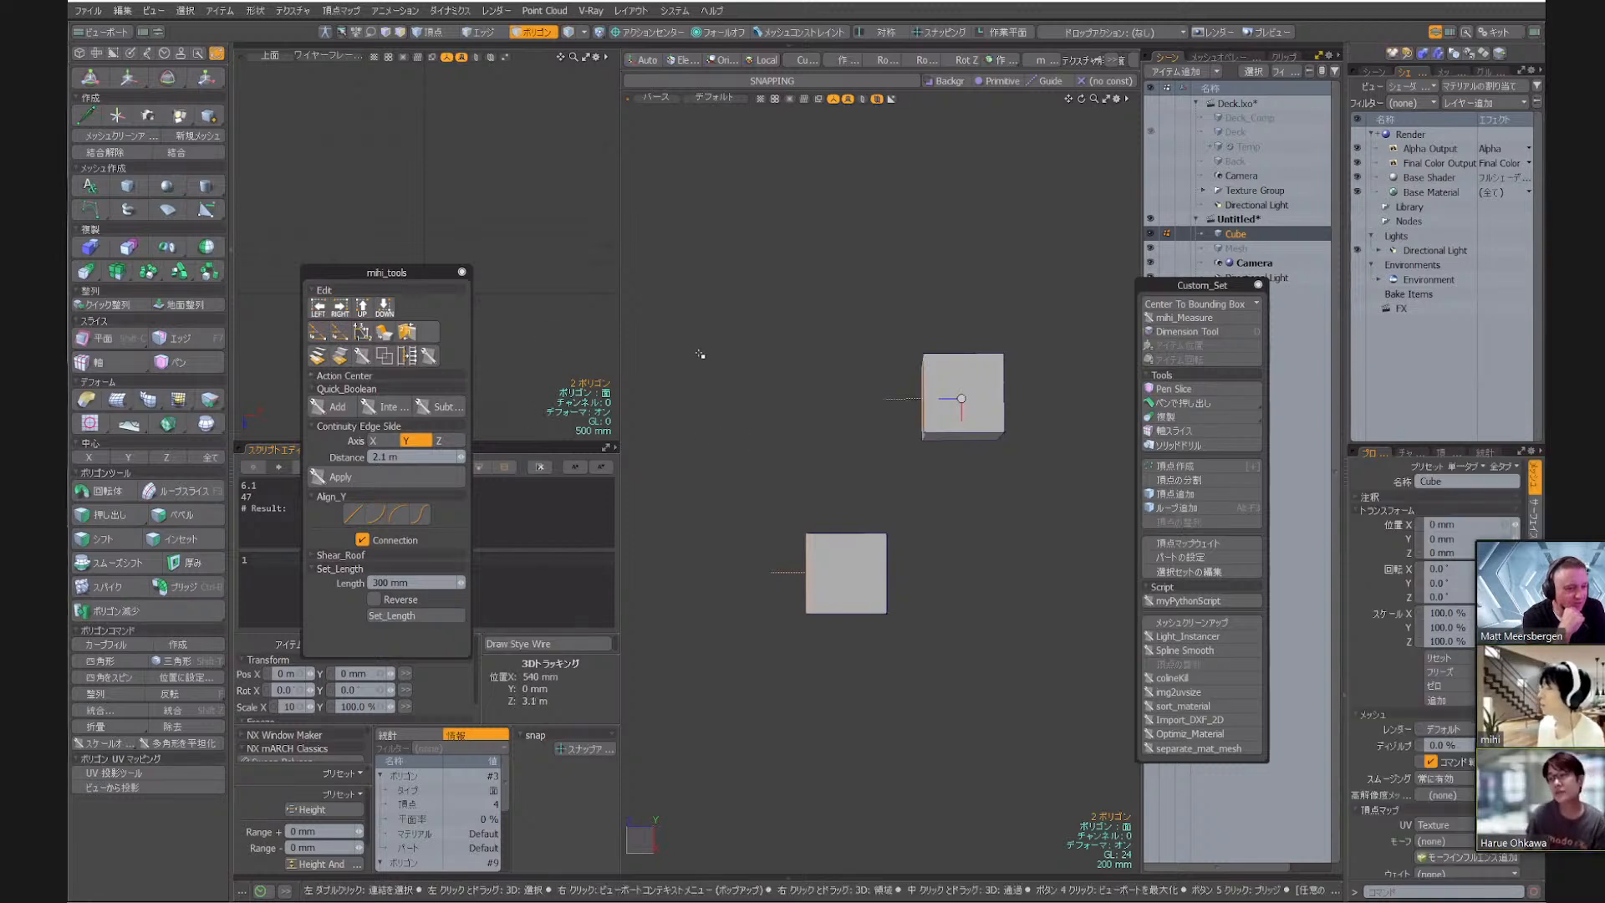
pyautogui.keyDown('alt'); pyautogui.moveTo(779, 524); pyautogui.dragTo(887, 411); pyautogui.keyUp('alt')
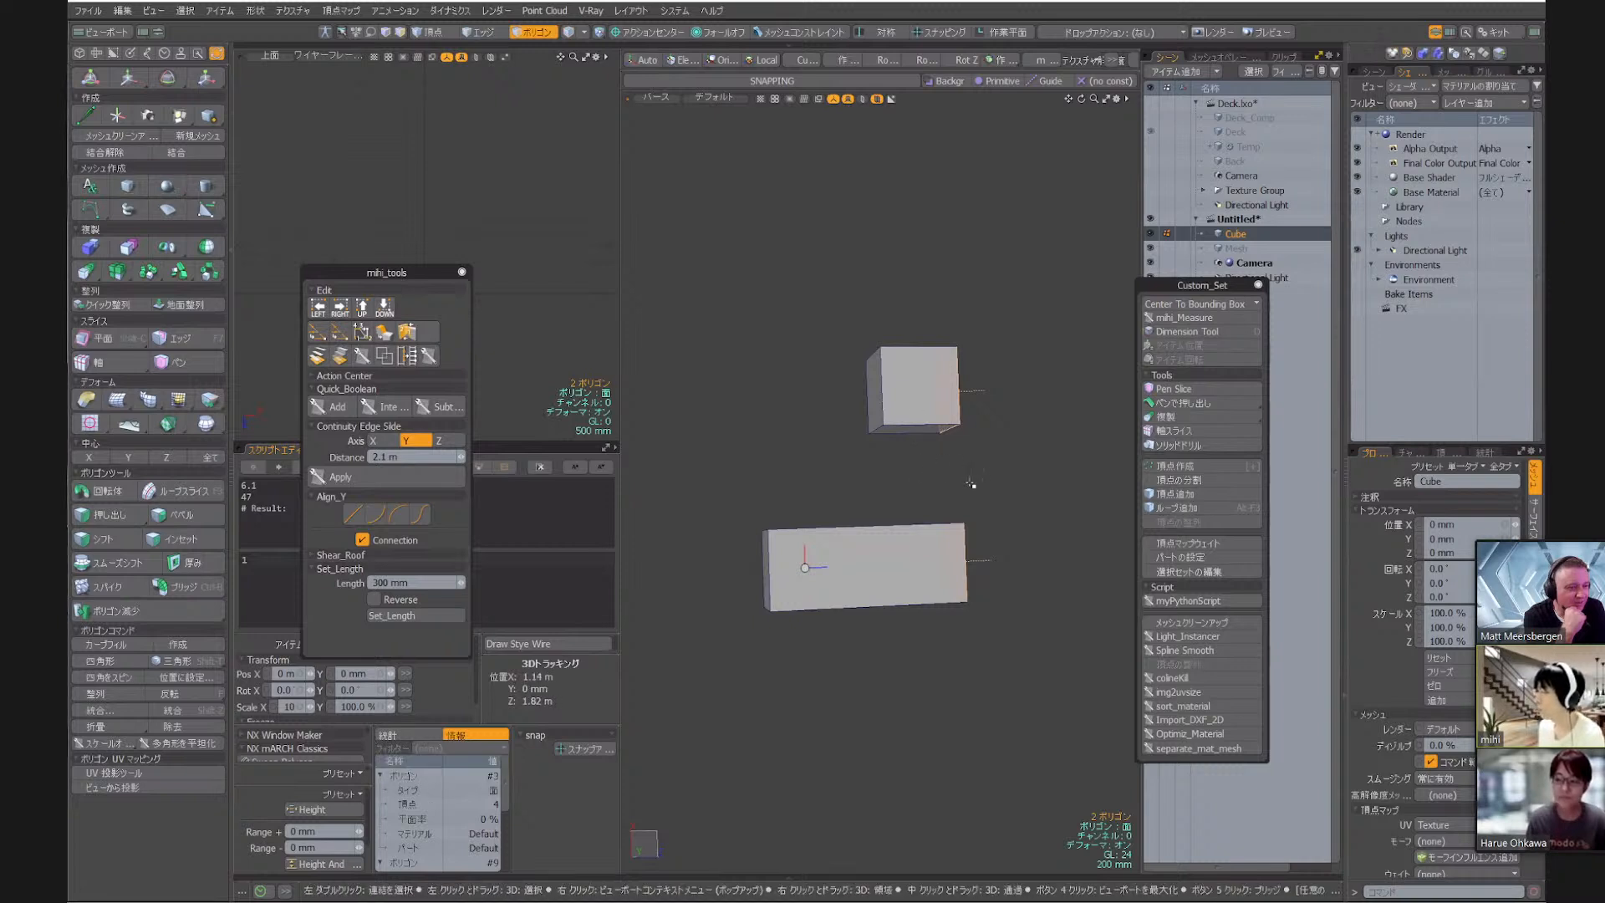
# Undo the rightward alignment, try aligning the two cube faces upward from a view with them on top, and undo that
pyautogui.hotkey('ctrl', 'z')
pyautogui.keyDown('alt'); pyautogui.moveTo(1001, 547); pyautogui.dragTo(788, 459); pyautogui.keyUp('alt')
pyautogui.click(366, 315)
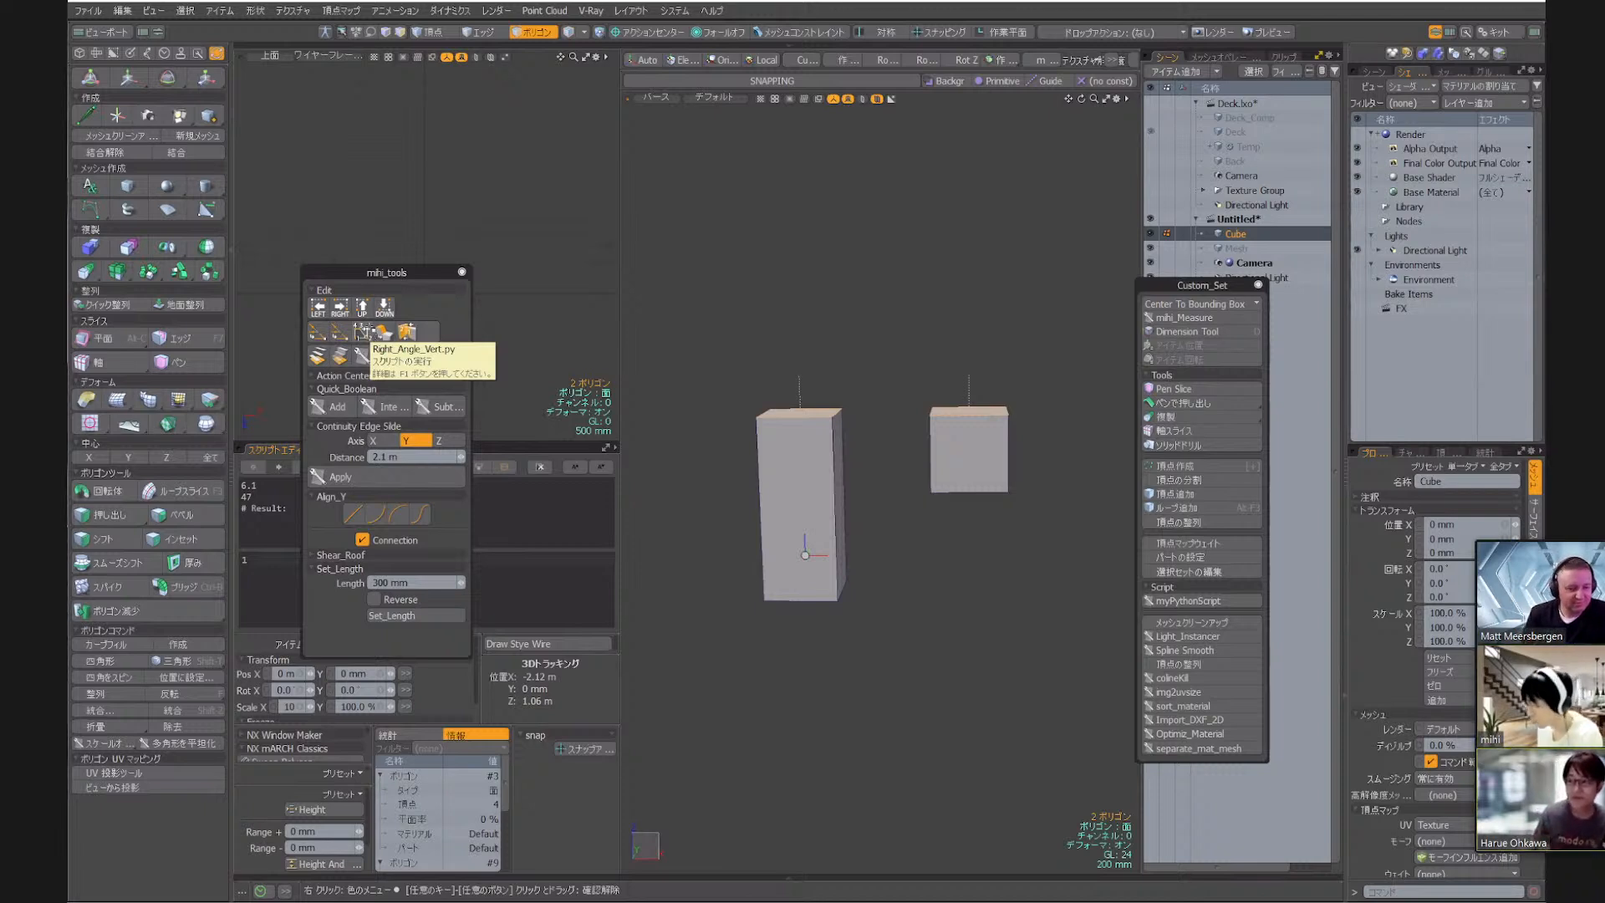
pyautogui.click(707, 468)
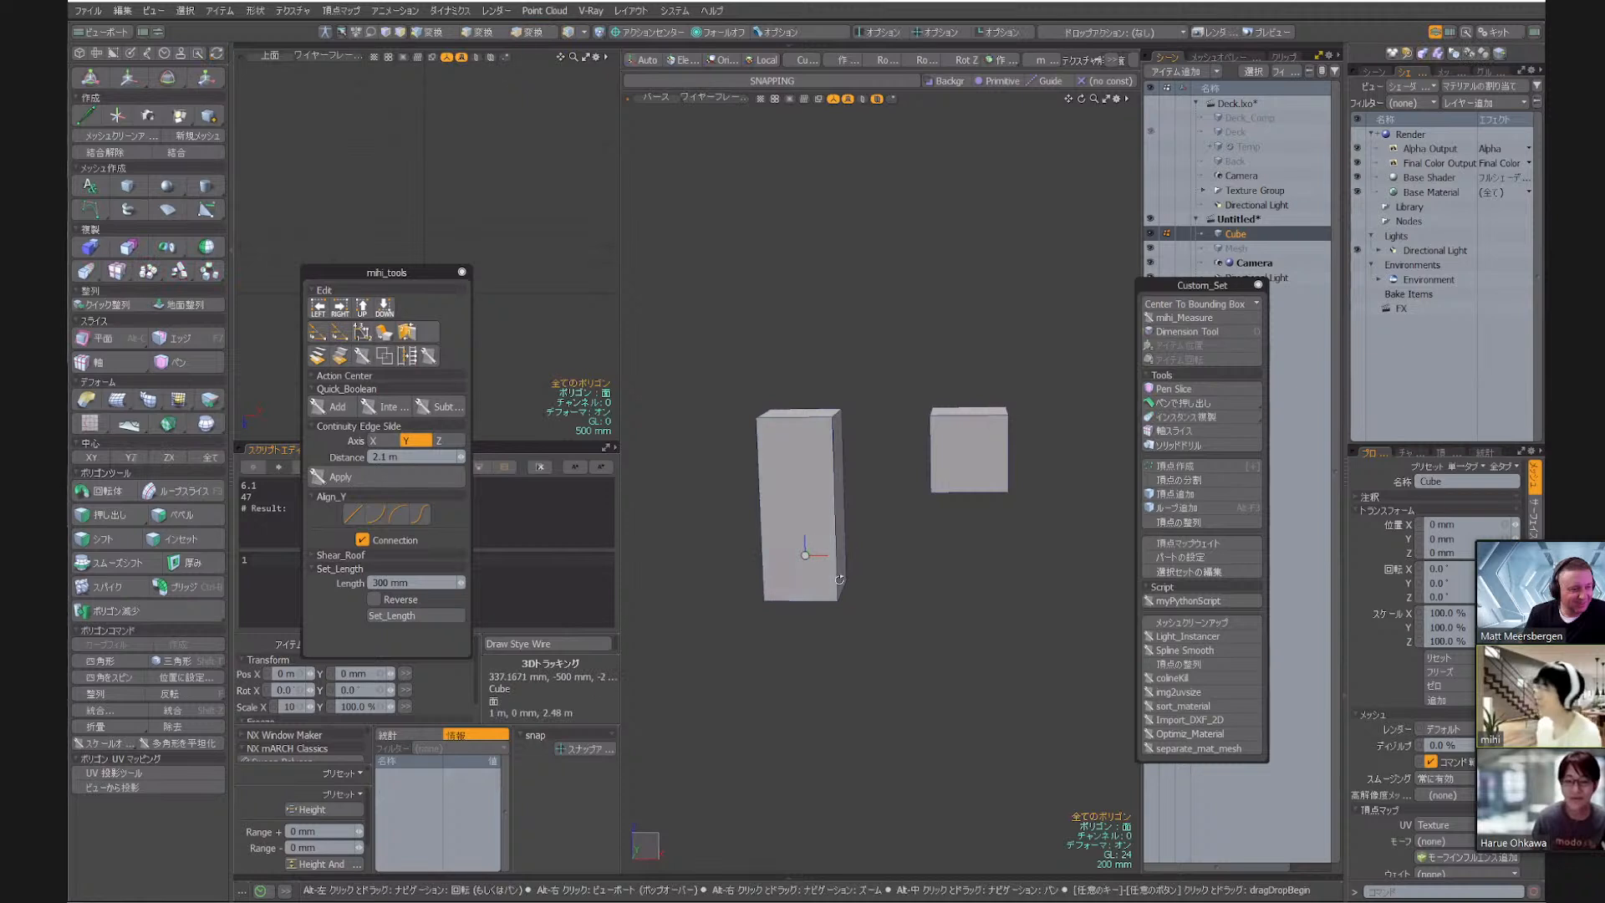
pyautogui.keyDown('alt'); pyautogui.moveTo(839, 579); pyautogui.dragTo(827, 523); pyautogui.keyUp('alt')
pyautogui.press('3')
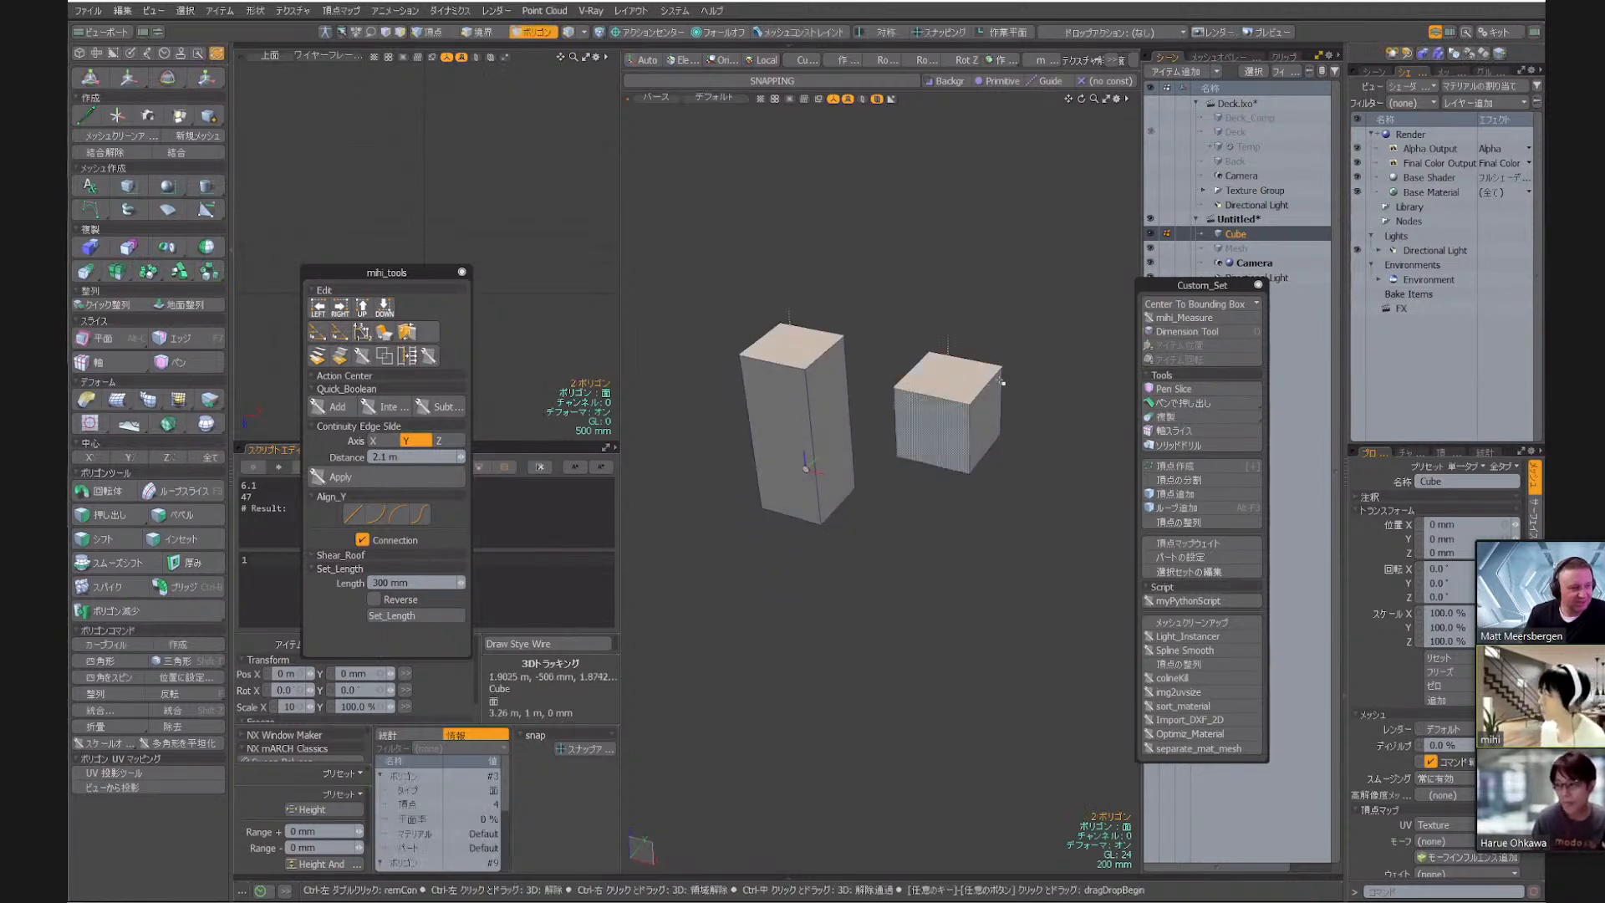
pyautogui.hotkey('ctrl', 'z')
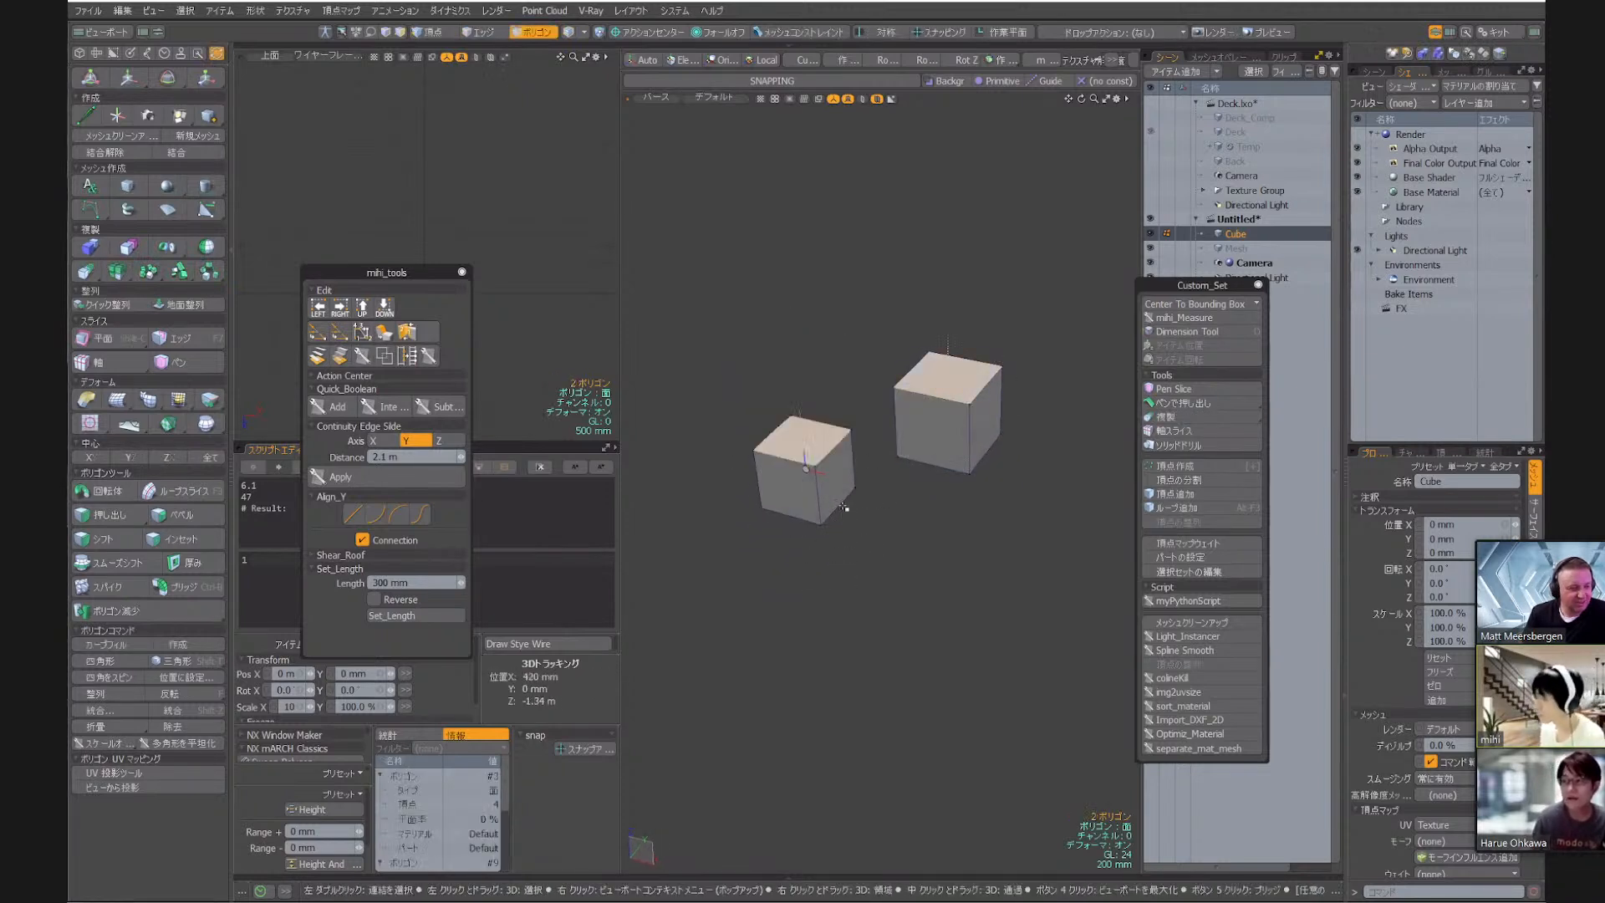
# Clear the polygon selection on the two cubes
pyautogui.keyDown('alt'); pyautogui.moveTo(874, 544); pyautogui.dragTo(931, 576); pyautogui.keyUp('alt')
pyautogui.click(934, 600)
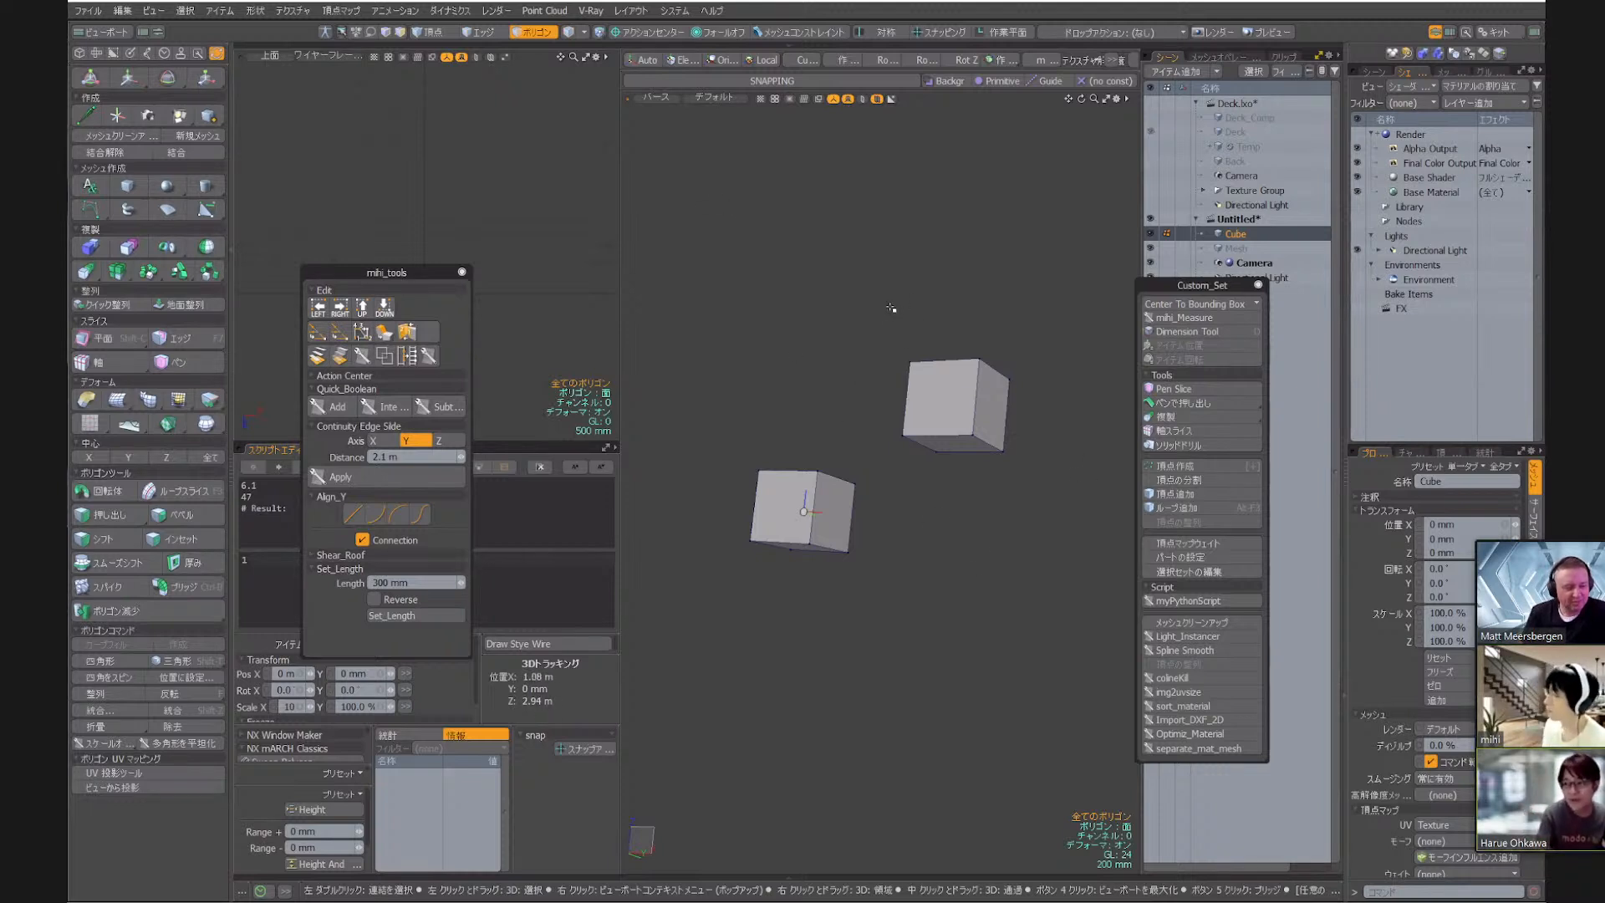
pyautogui.keyDown('alt'); pyautogui.moveTo(891, 309); pyautogui.dragTo(1015, 501); pyautogui.keyUp('alt')
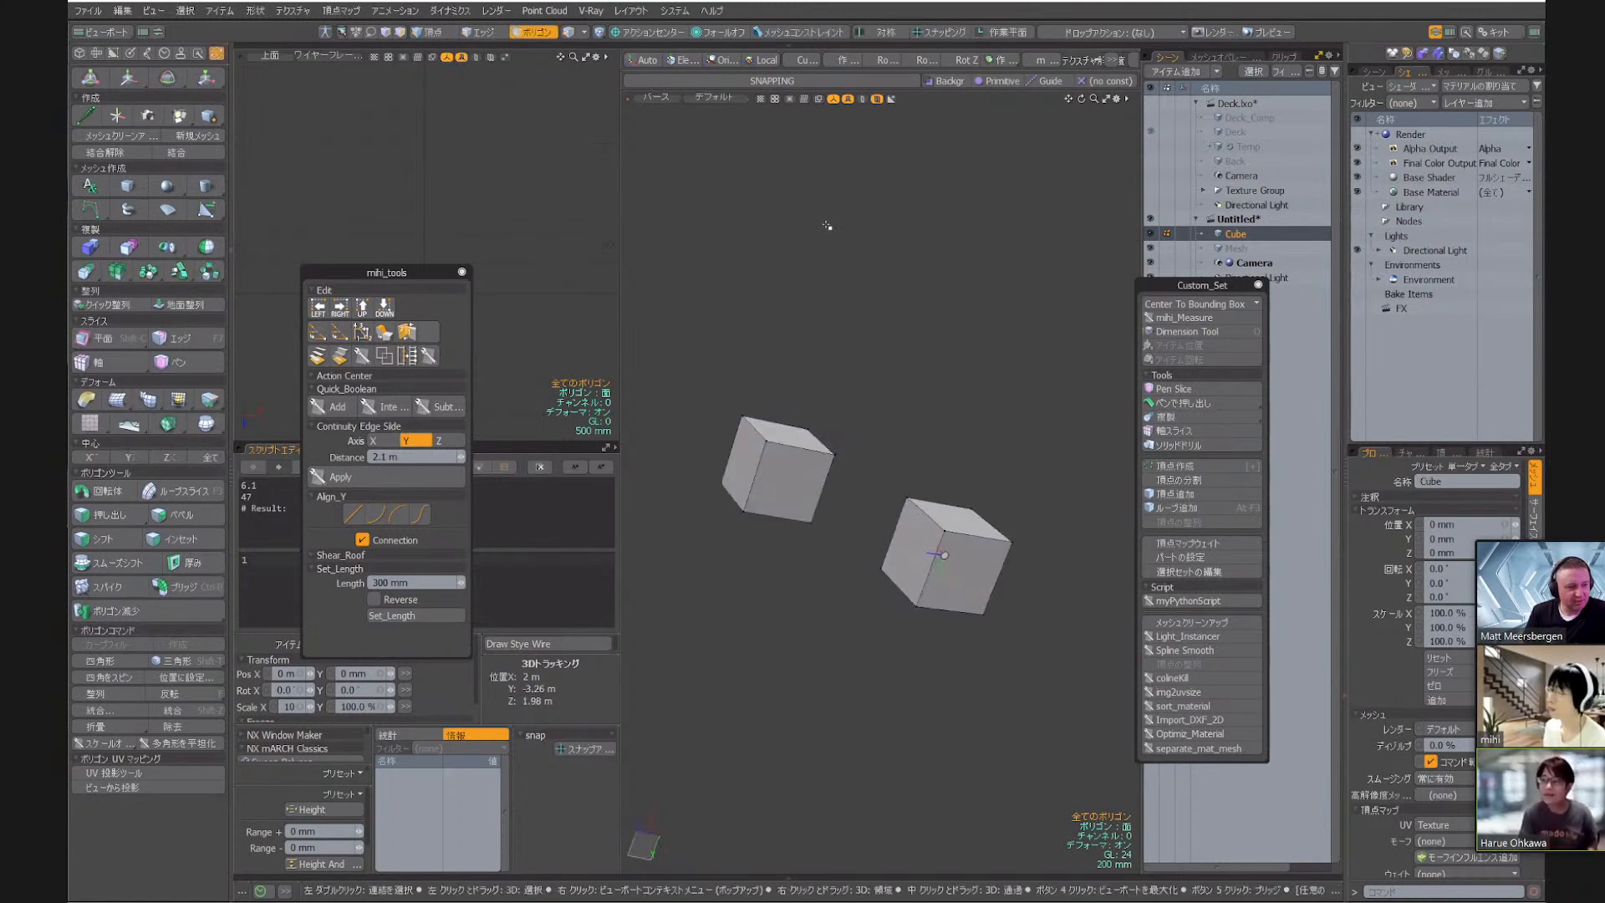
pyautogui.keyDown('alt'); pyautogui.moveTo(895, 301); pyautogui.dragTo(801, 412); pyautogui.keyUp('alt')
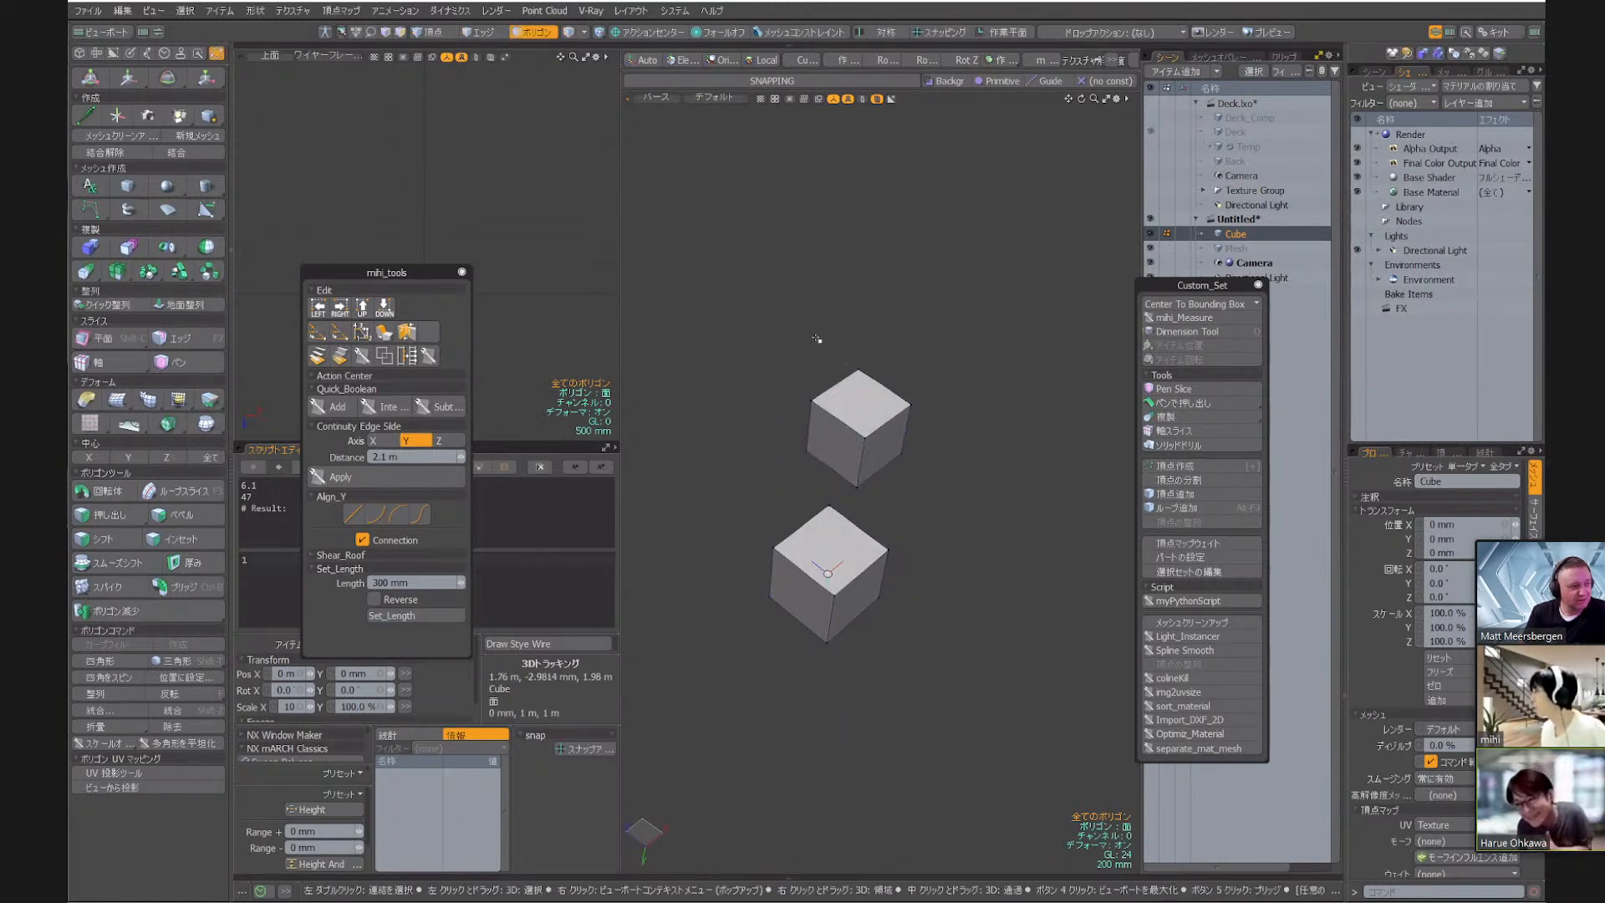